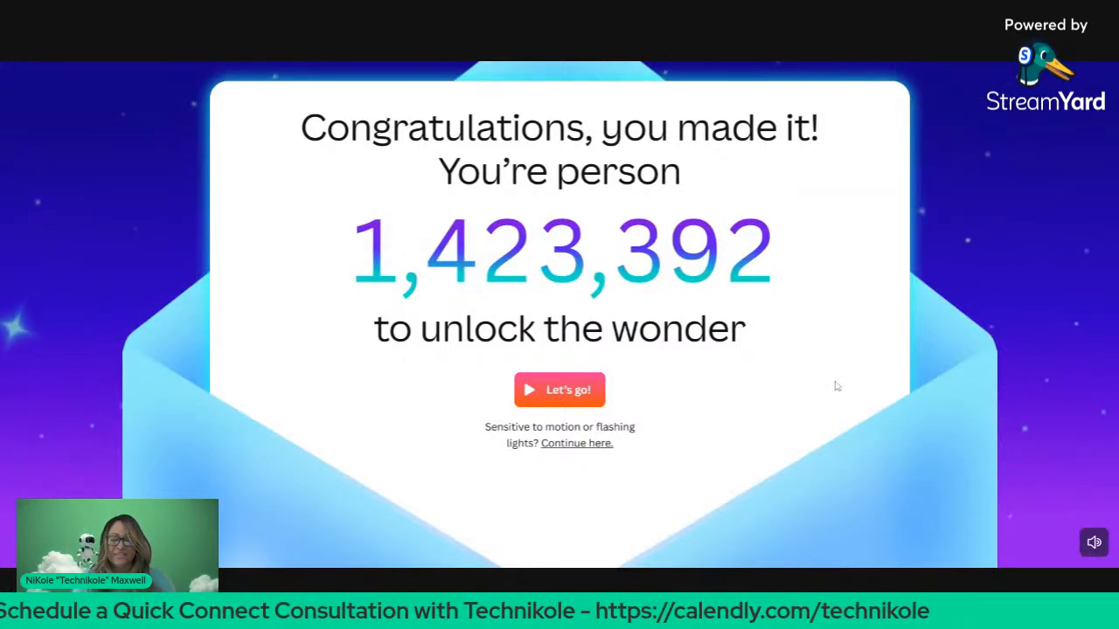
Step: Continue past Canva's welcome card, then switch to the Digital Transformation Glossary spreadsheet
click(570, 395)
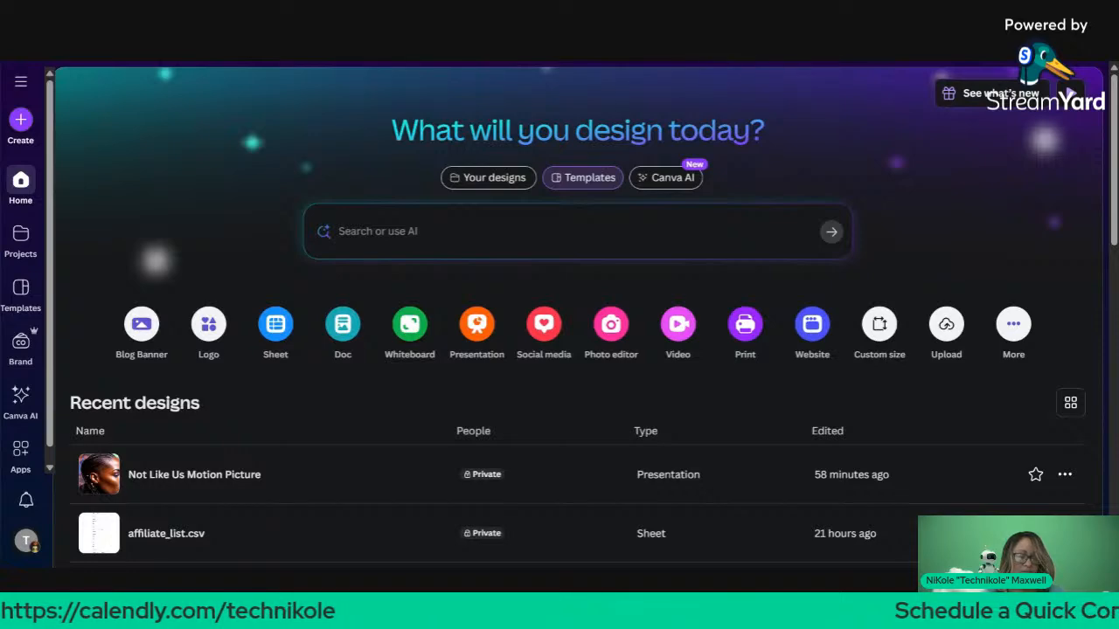
key(ctrl+Tab)
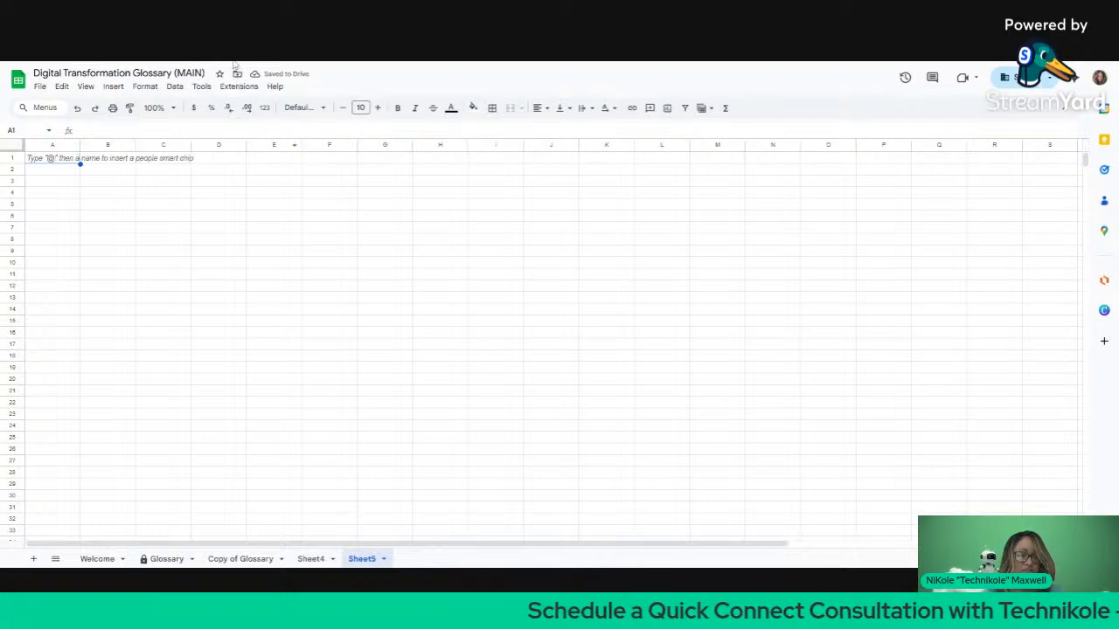
Step: Enter 1 in cell A1 of Sheet5 as the first number
click(145, 174)
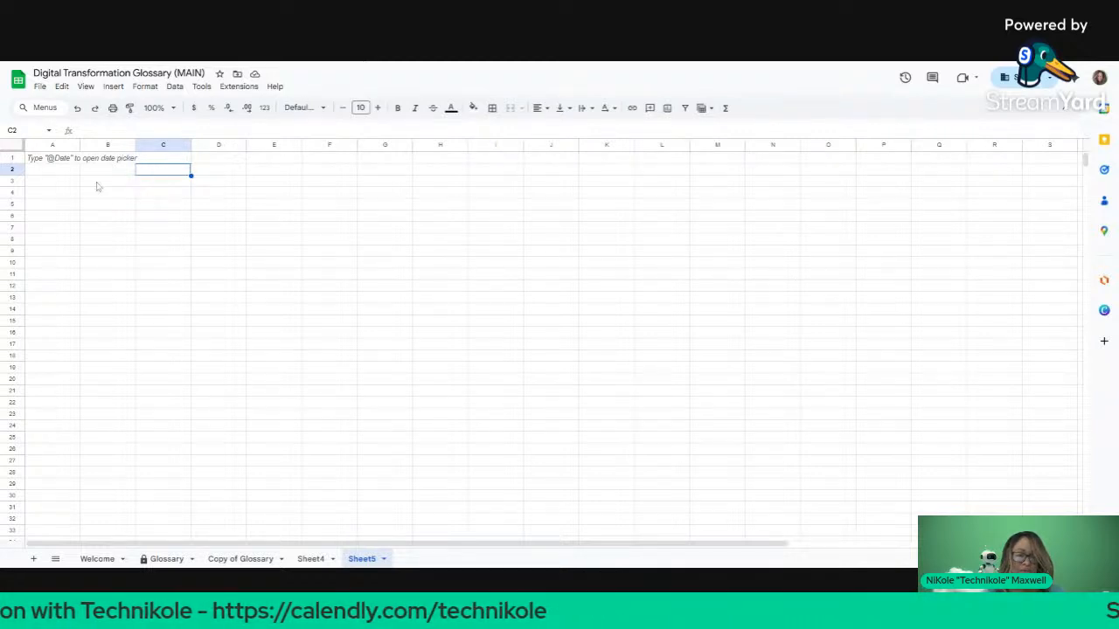
click(61, 160)
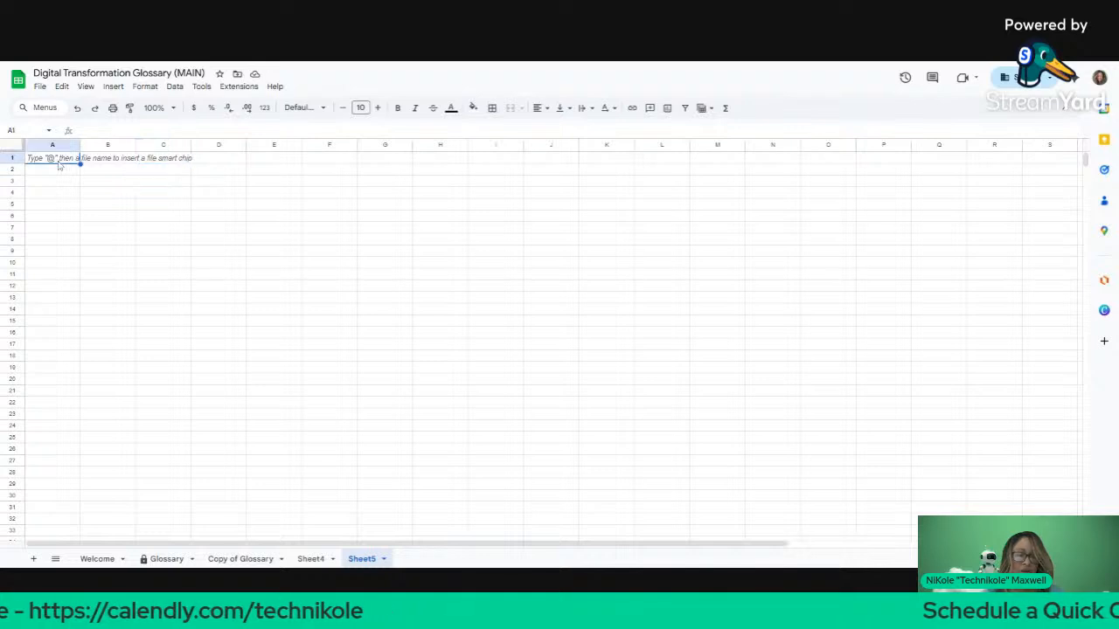
text(1)
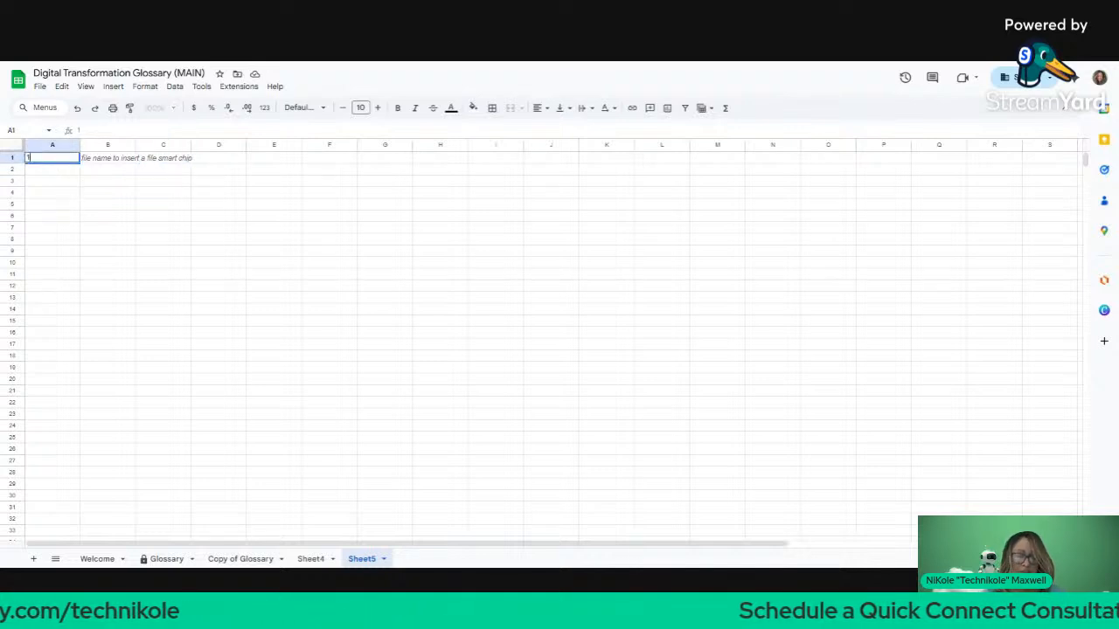
key(Return)
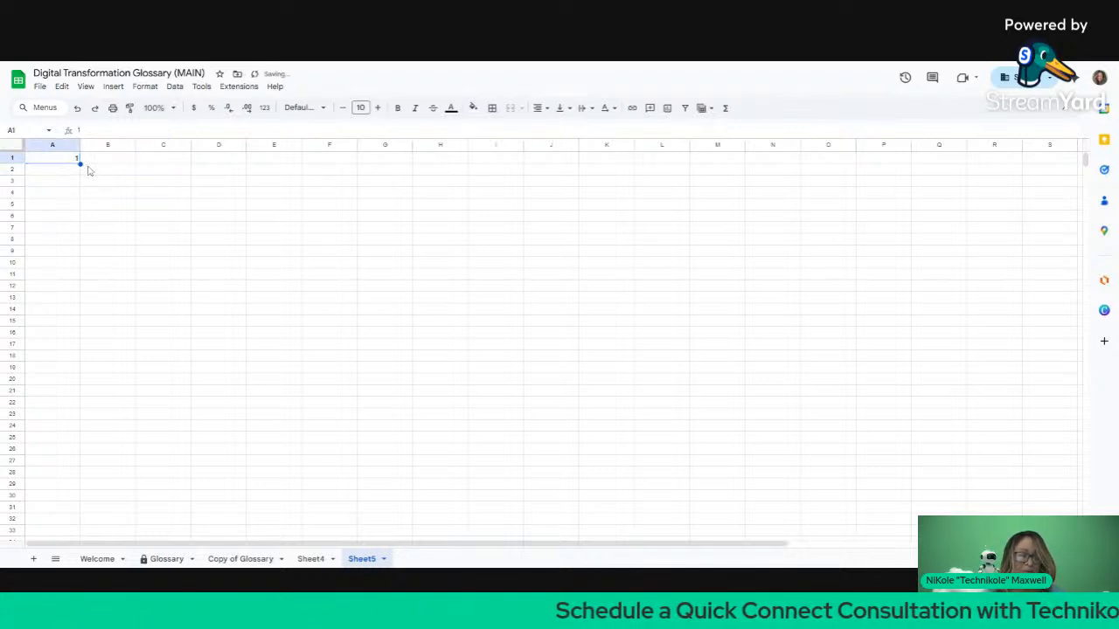
click(77, 160)
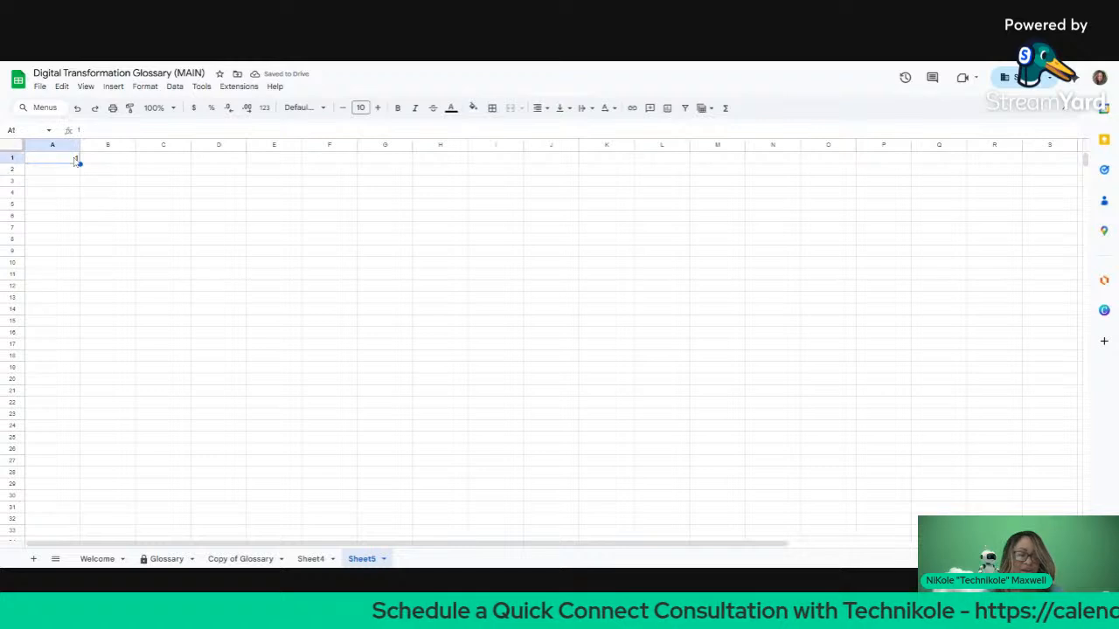
double_click(77, 160)
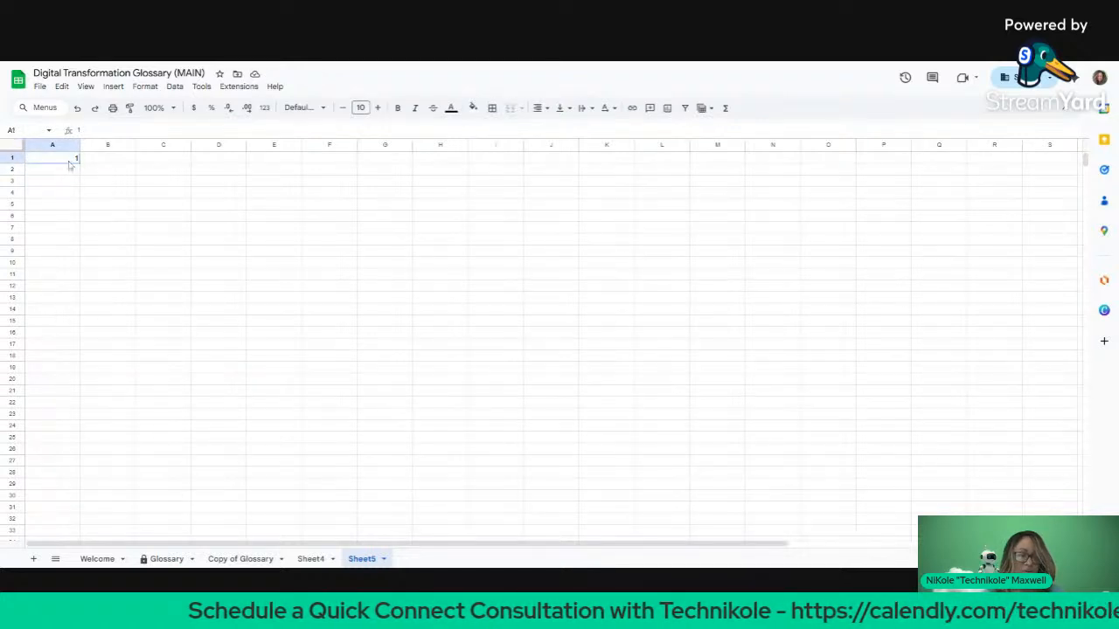
click(222, 231)
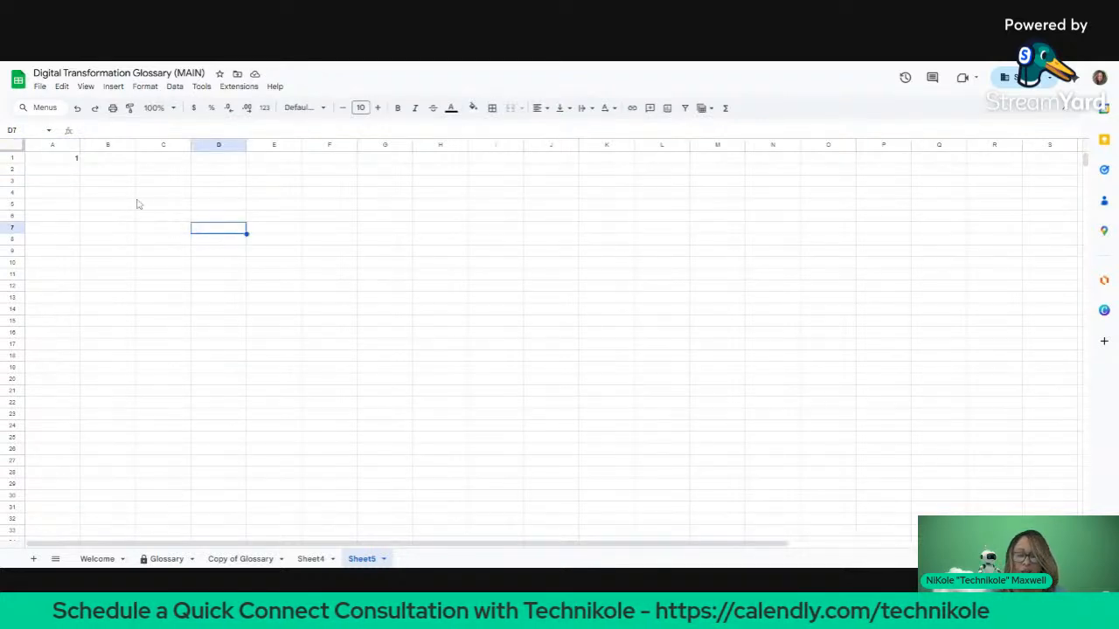
click(77, 160)
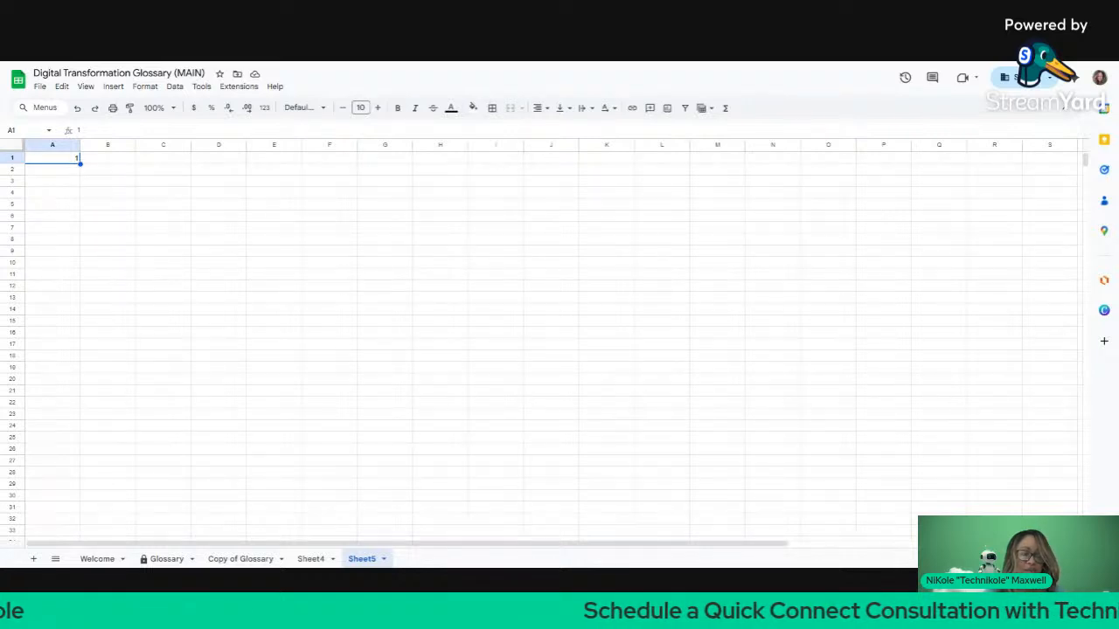
Step: Put the numbers 1, 2 and 3 in cells A1:A3
drag(80, 164, 75, 344)
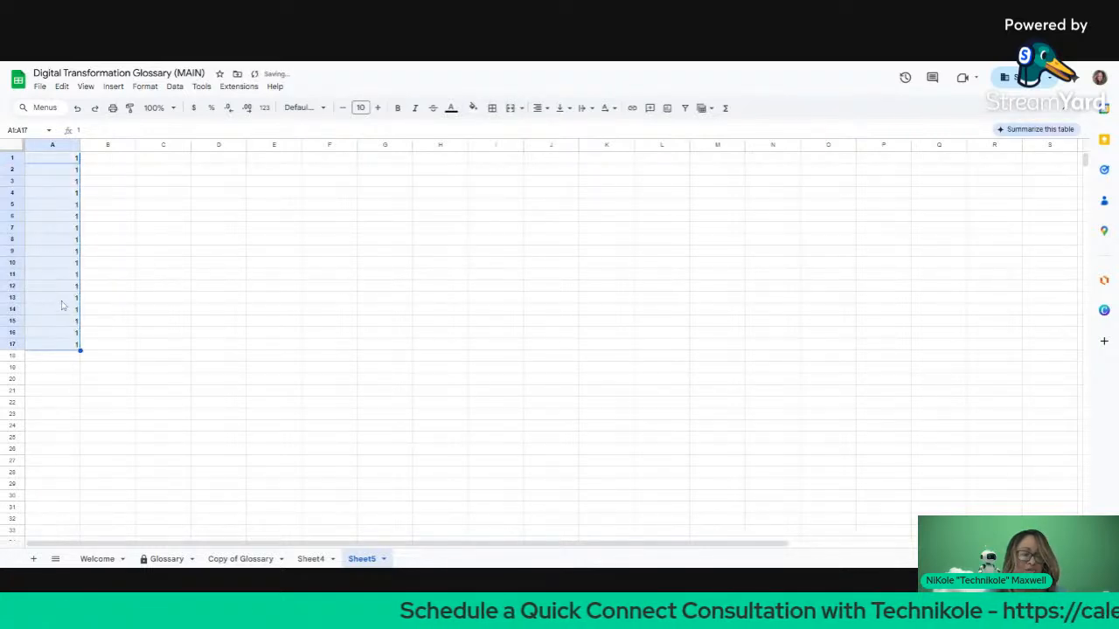
click(66, 170)
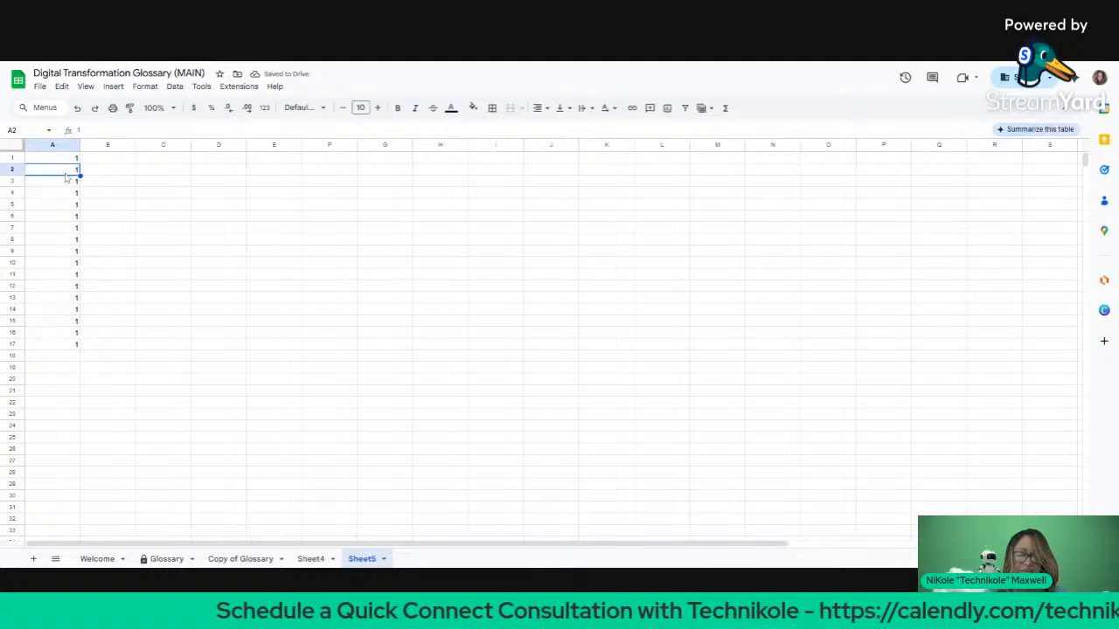
text(2)
key(Return)
text(3)
key(Return)
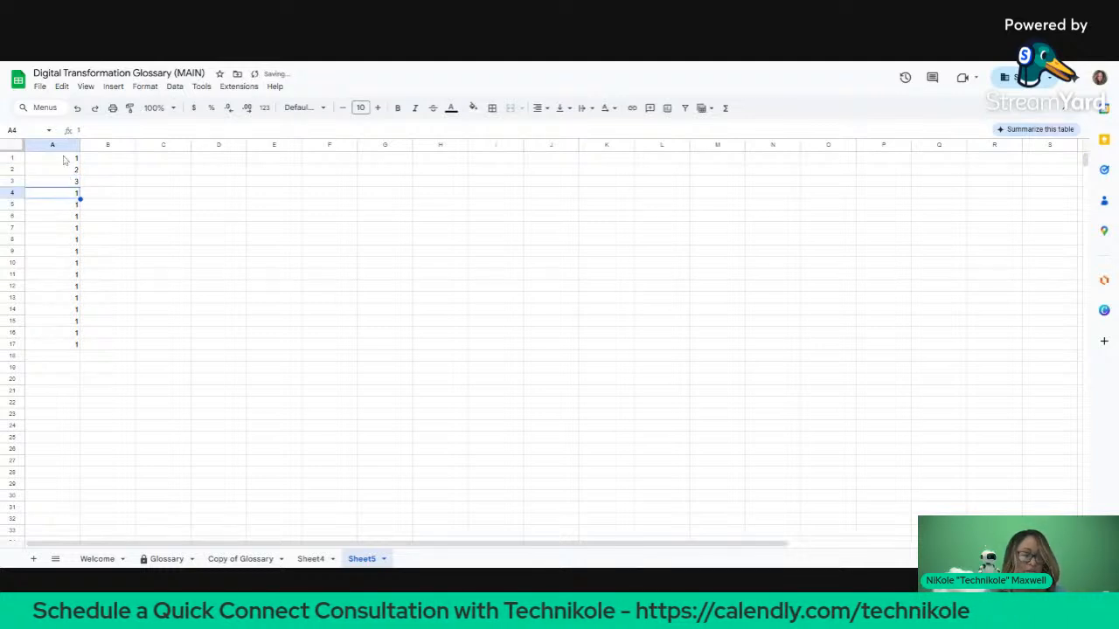
Step: Extend the 1, 2, 3 series down column A to row 30
drag(64, 160, 68, 195)
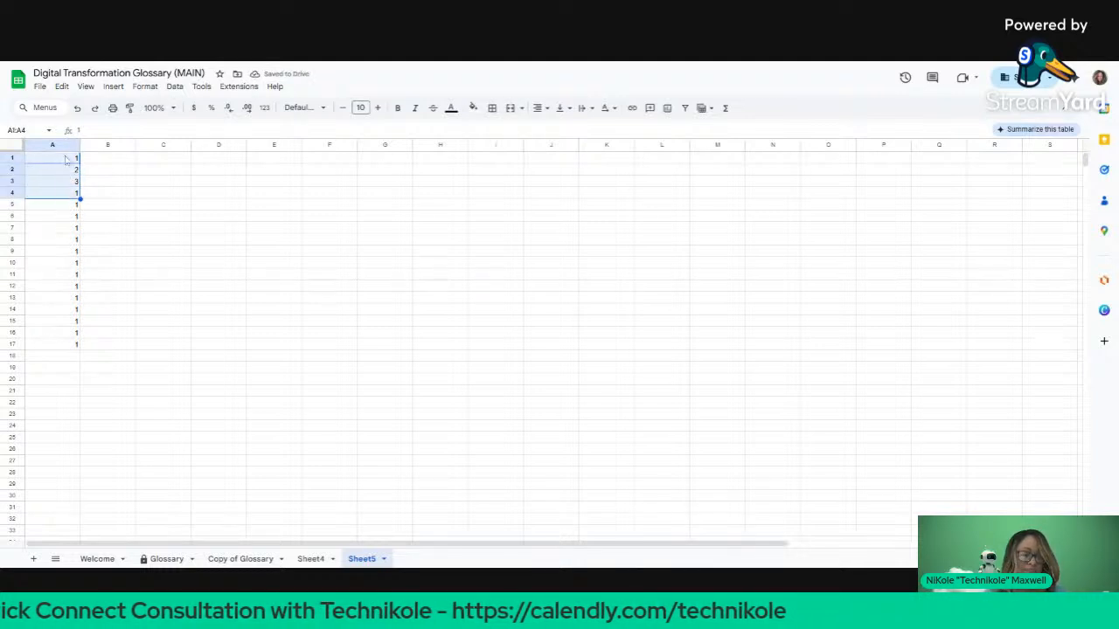
click(64, 157)
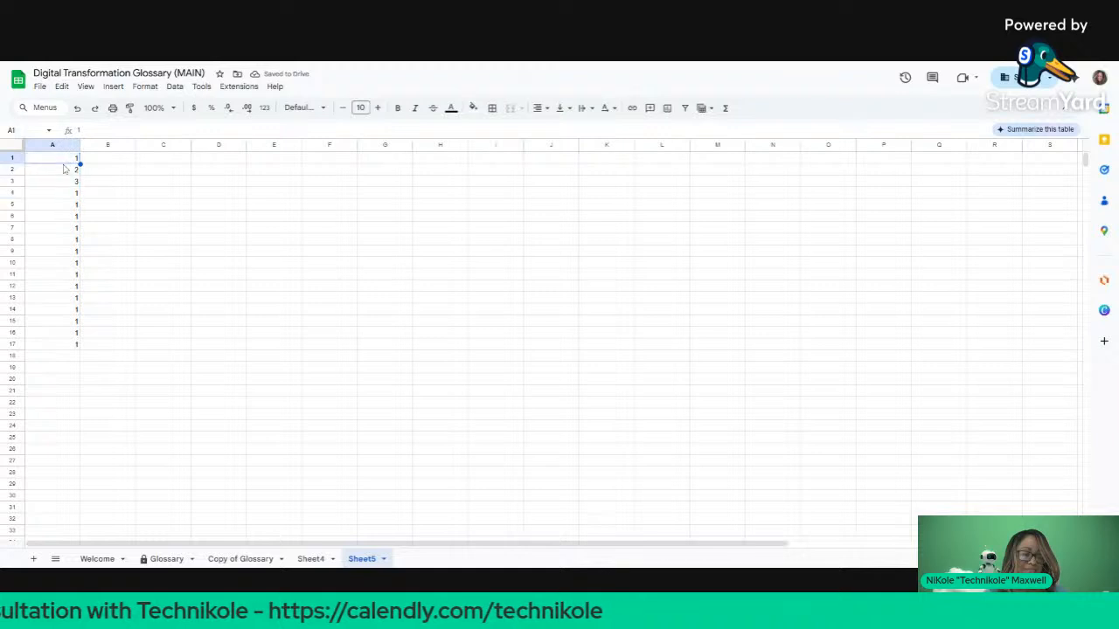
drag(63, 161, 62, 180)
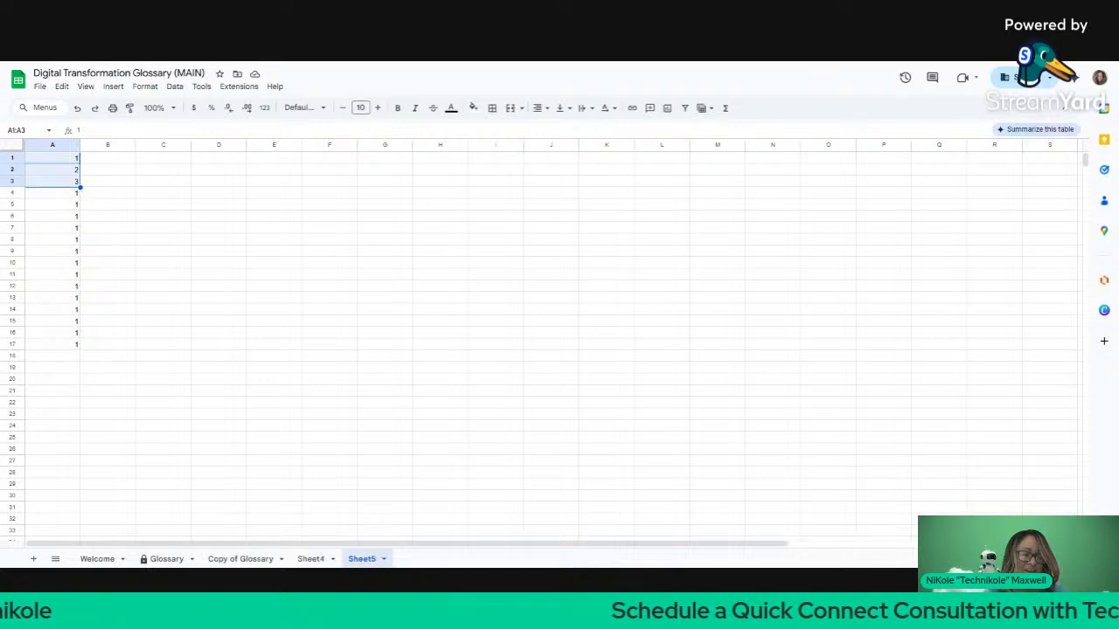
drag(79, 185, 63, 348)
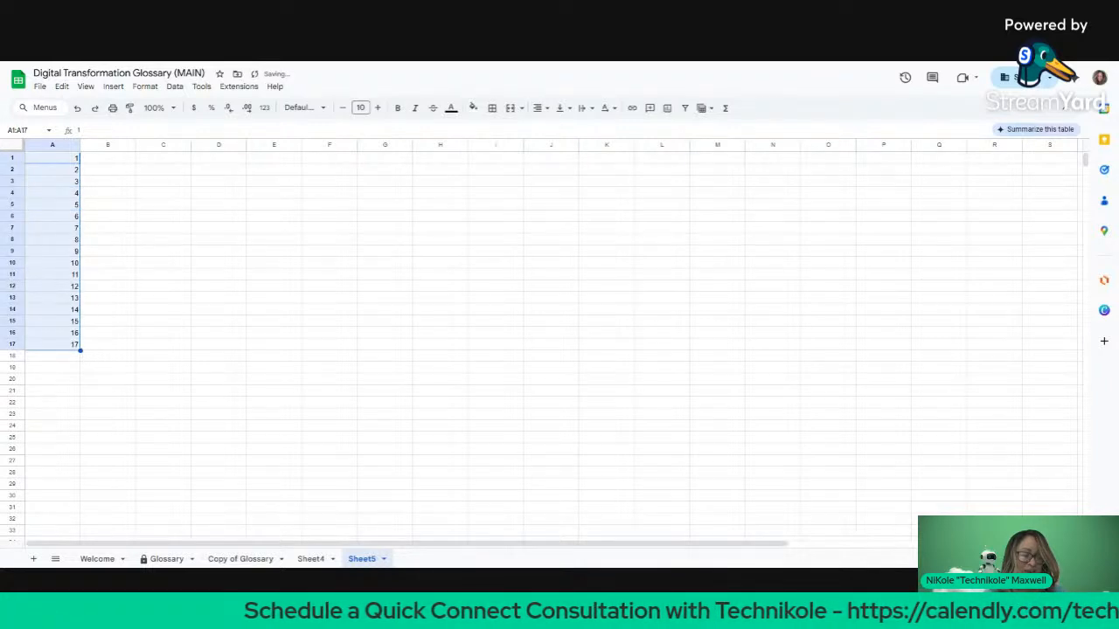
drag(80, 351, 77, 383)
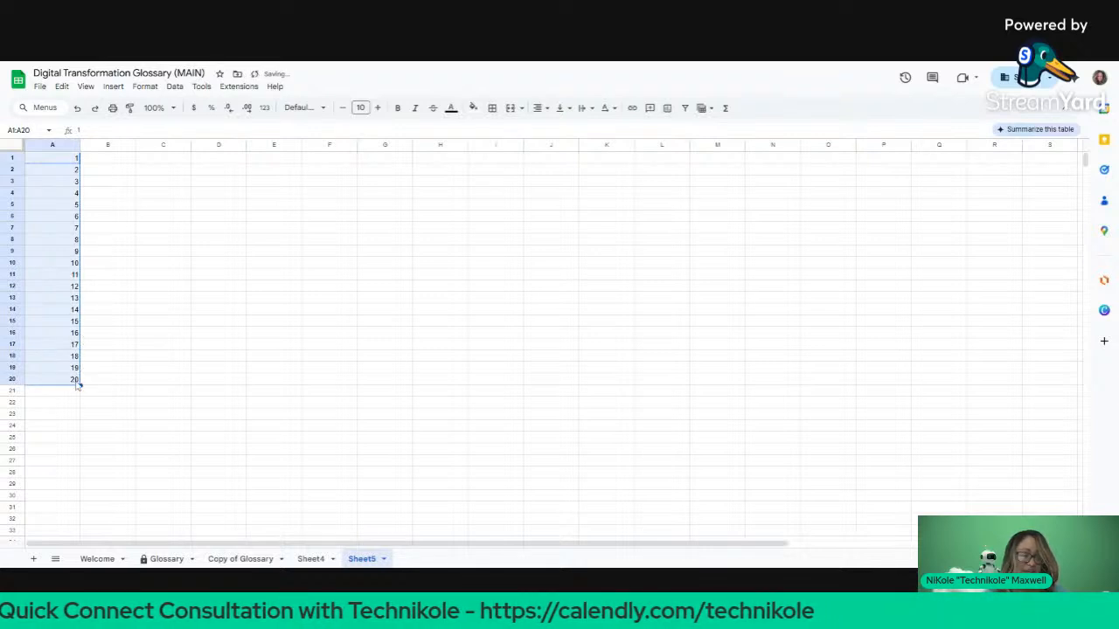
drag(80, 386, 77, 502)
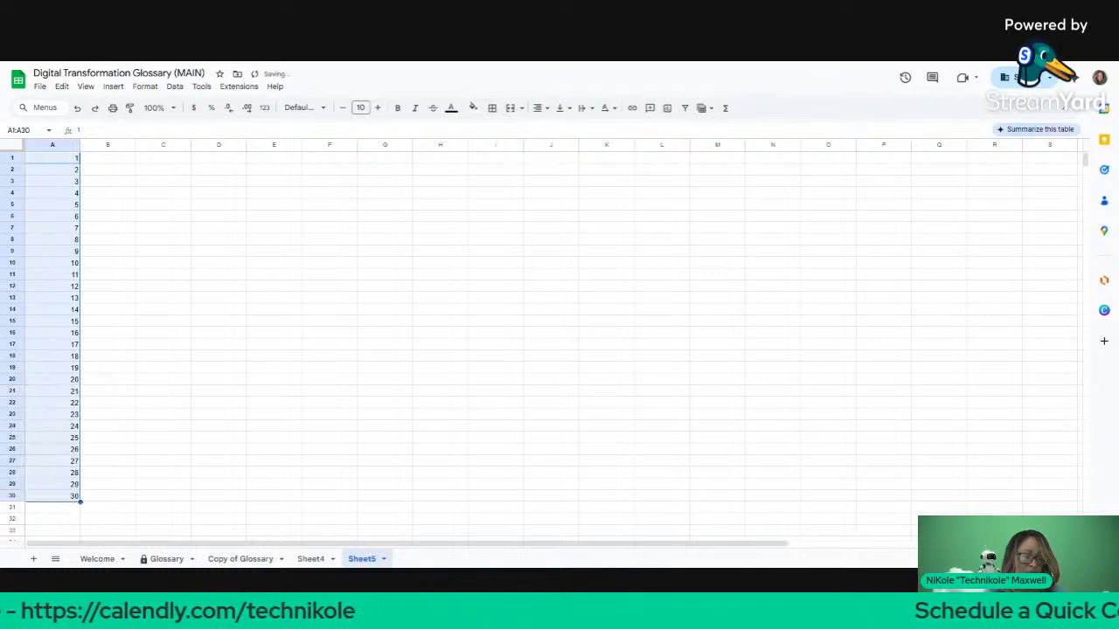
click(129, 161)
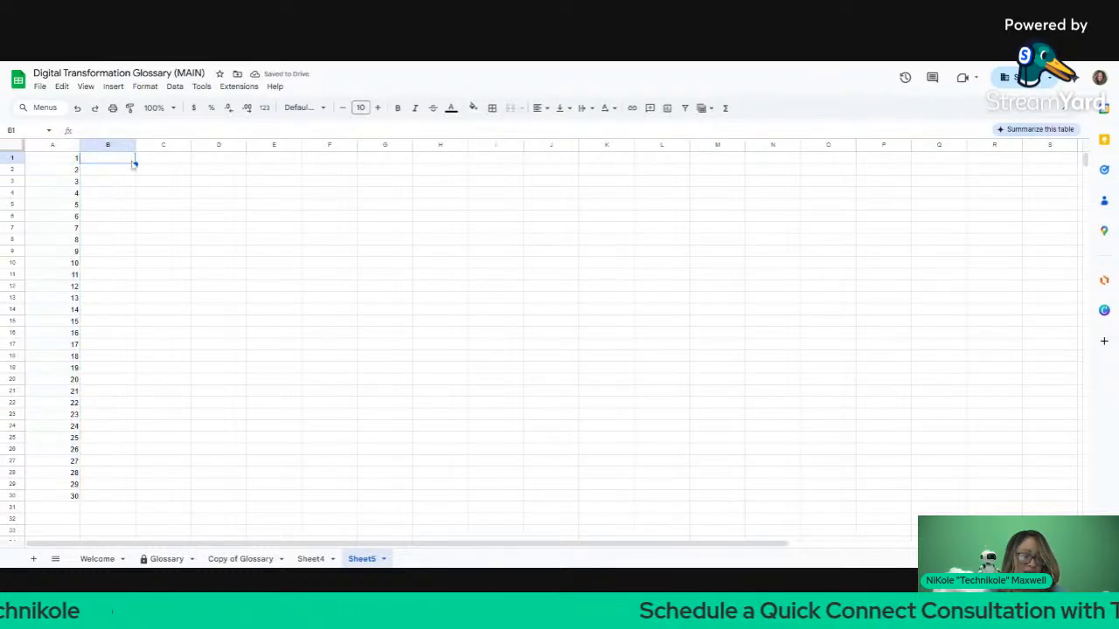
Step: Insert a blank top row and enter headers Day, Name and Definition in A1:C1
click(9, 160)
right_click(5, 156)
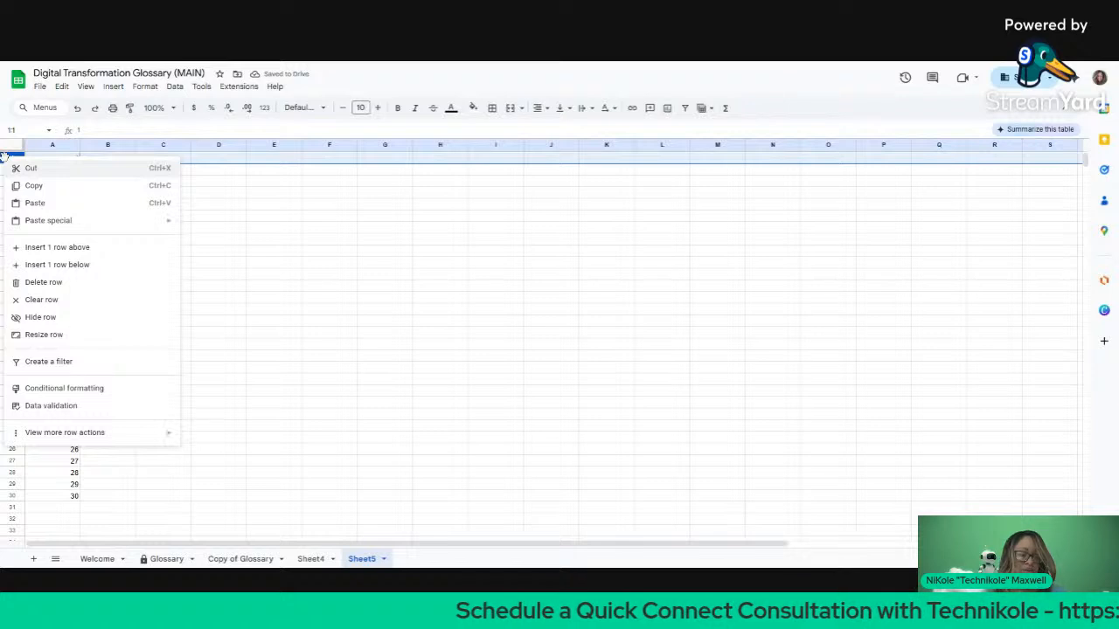
click(52, 248)
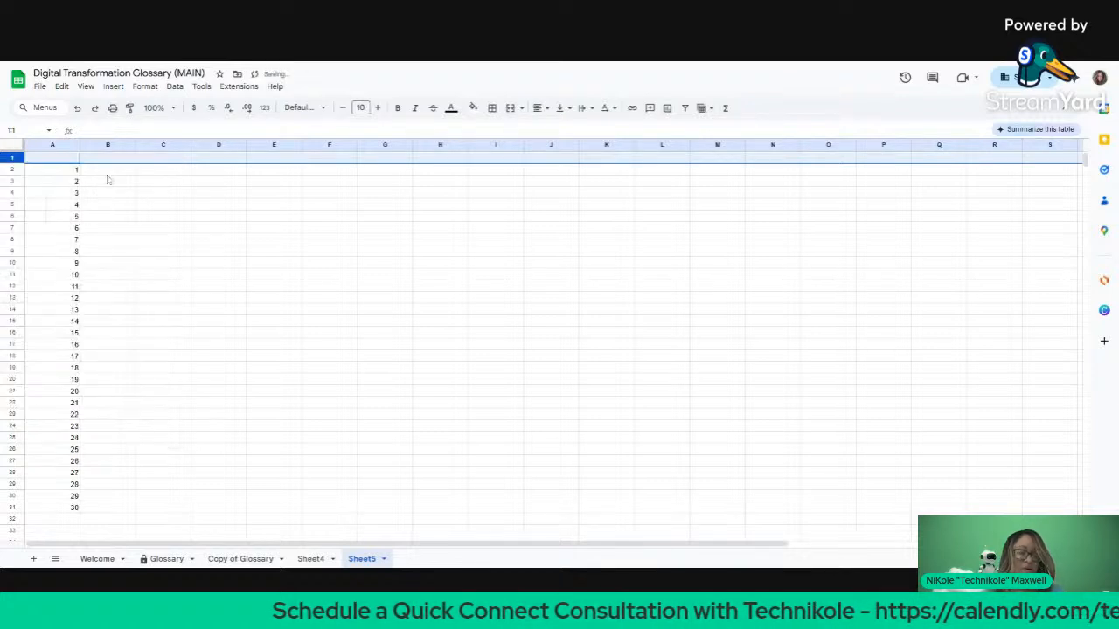
click(66, 161)
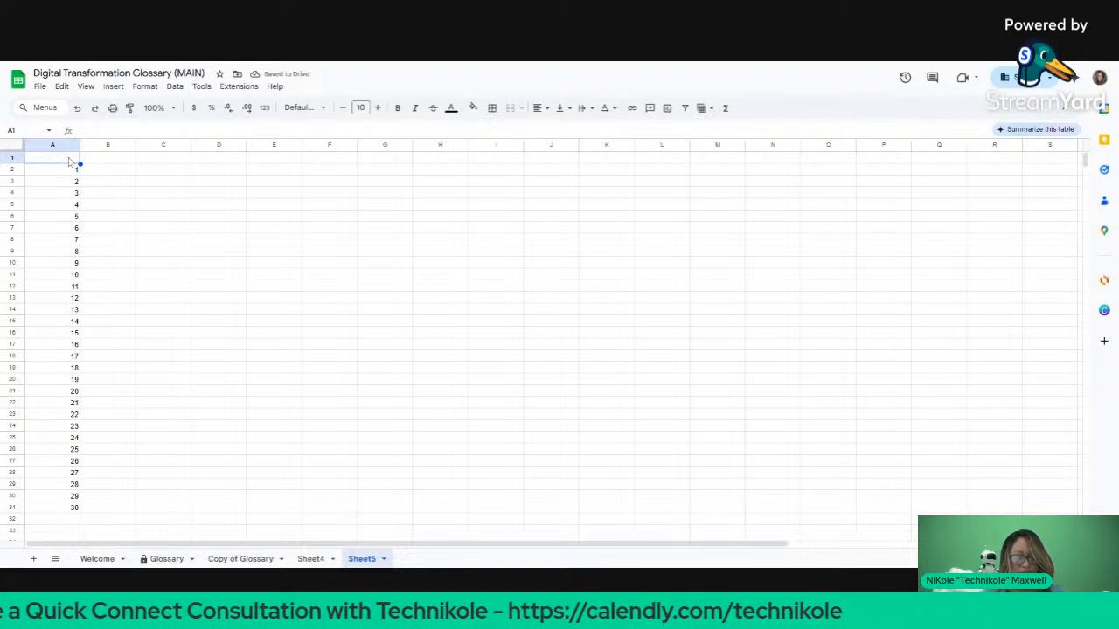
text(Day)
key(Tab)
text(N)
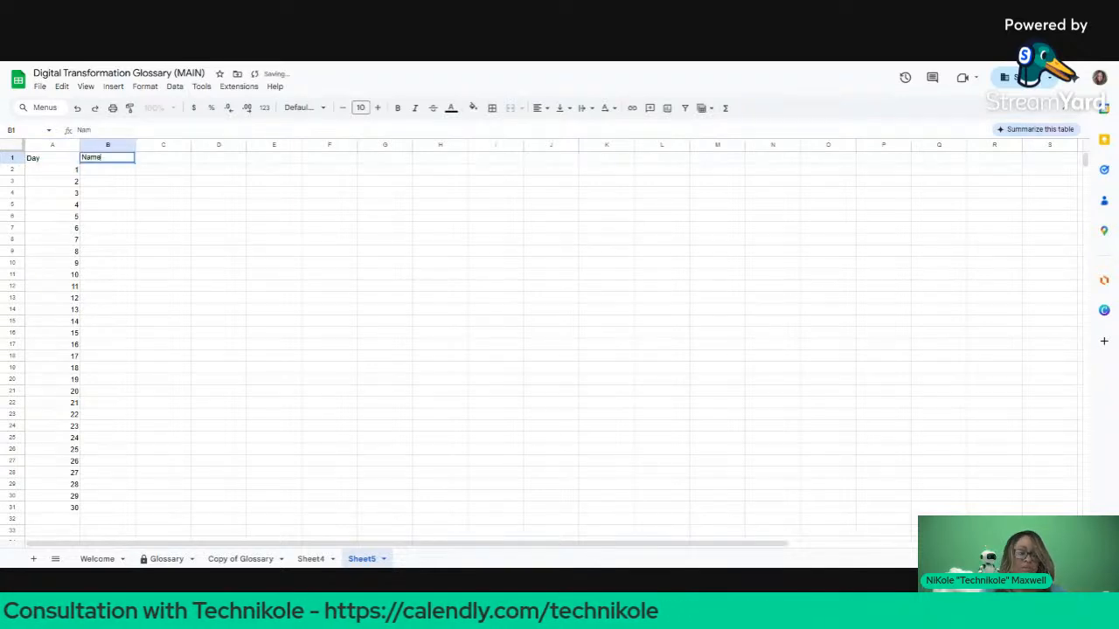
text(ame)
key(Tab)
text(Definition)
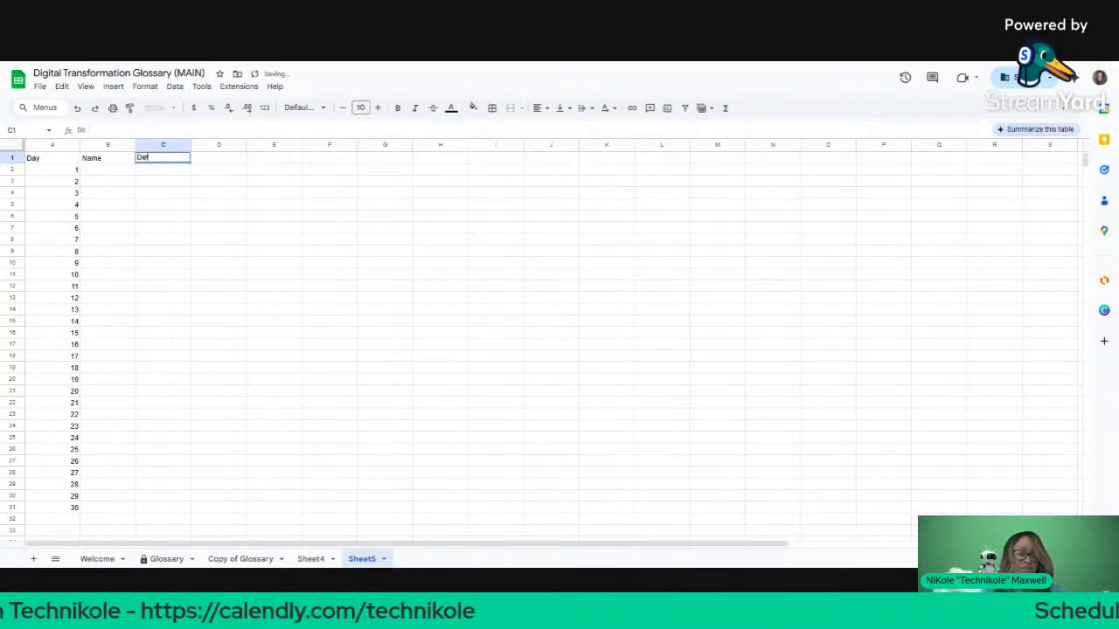
key(Tab)
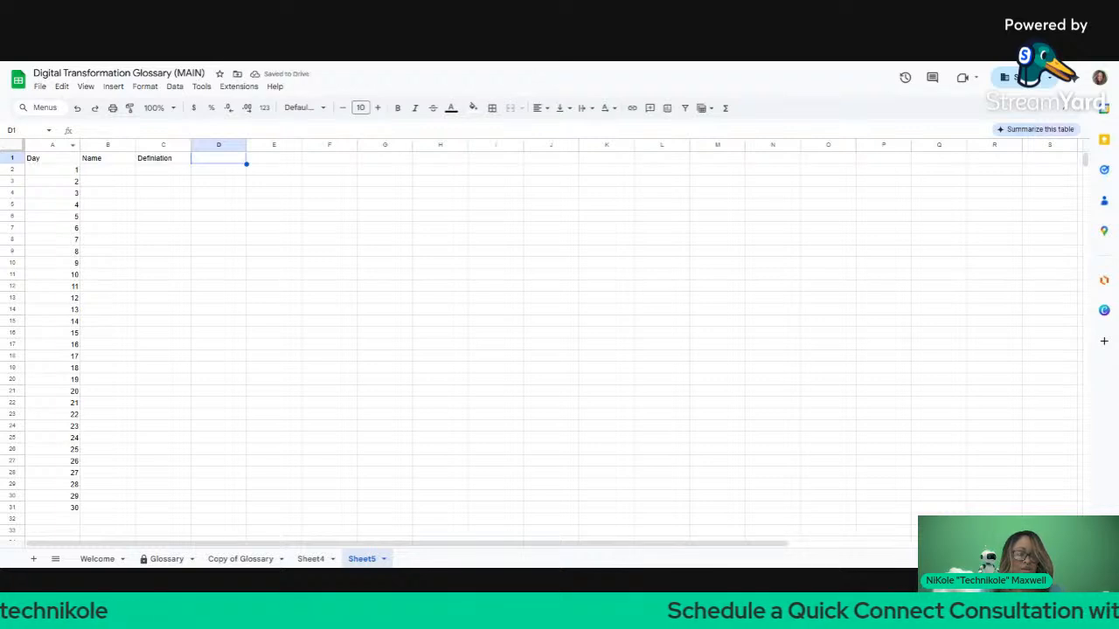
Step: Enter 'Indicator' as the D1 header, correcting the initial 'Indicate'
text(S)
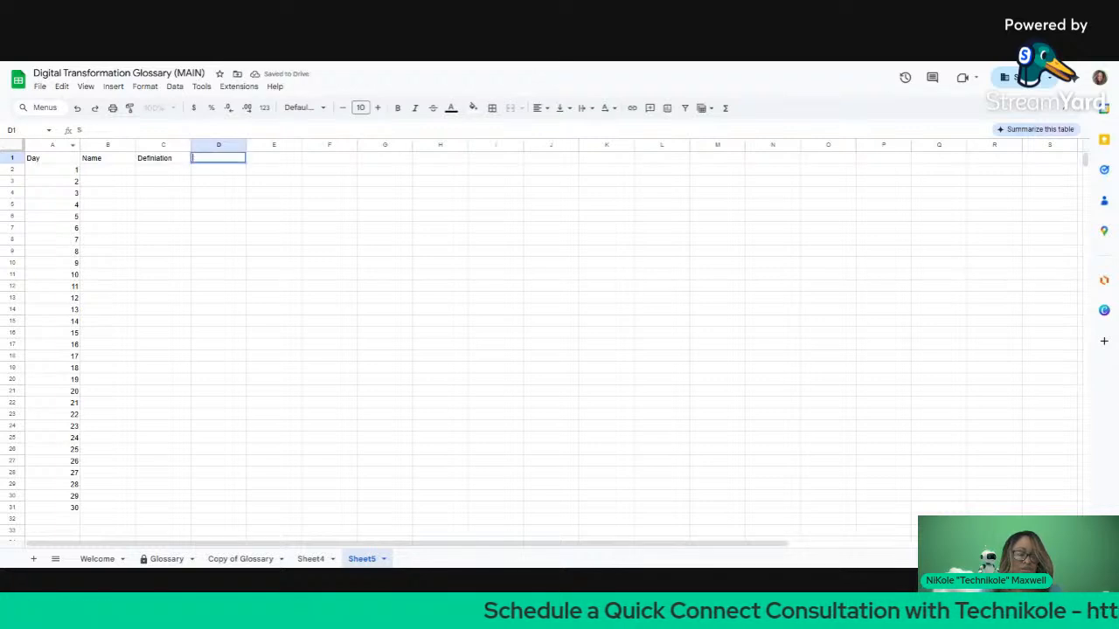
key(BackSpace)
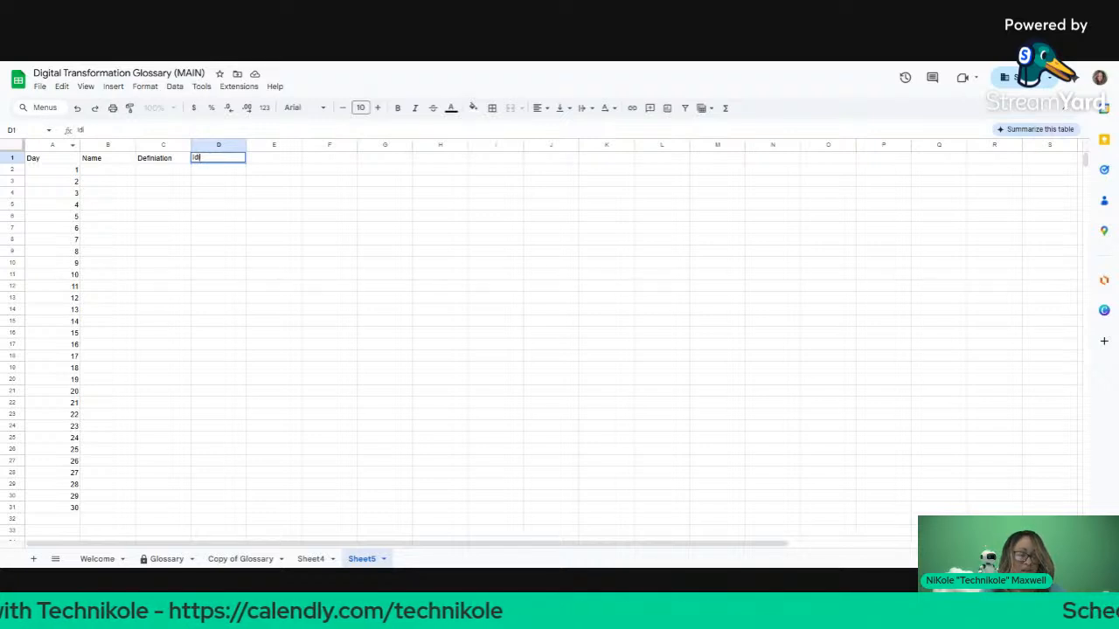
key(BackSpace)
key(BackSpace)
text(ndicate)
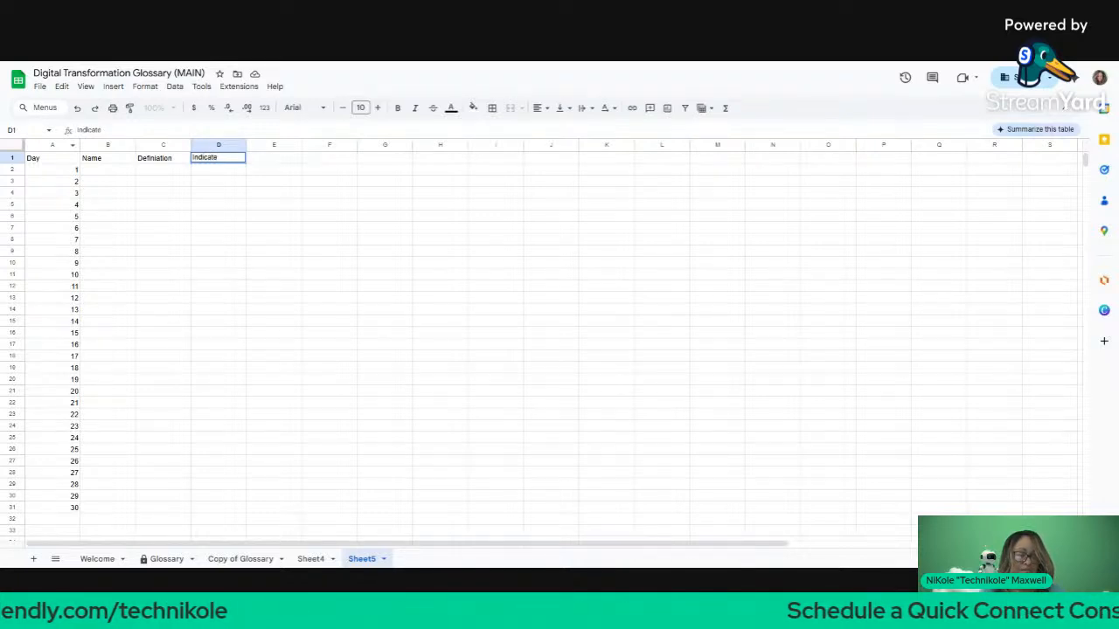
key(Return)
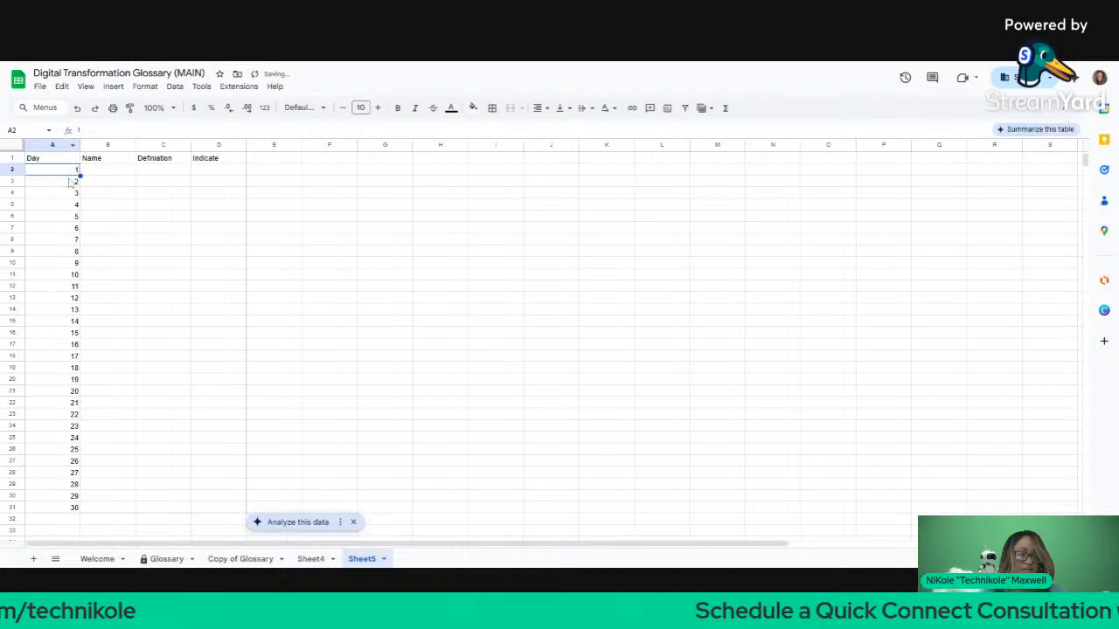
click(360, 131)
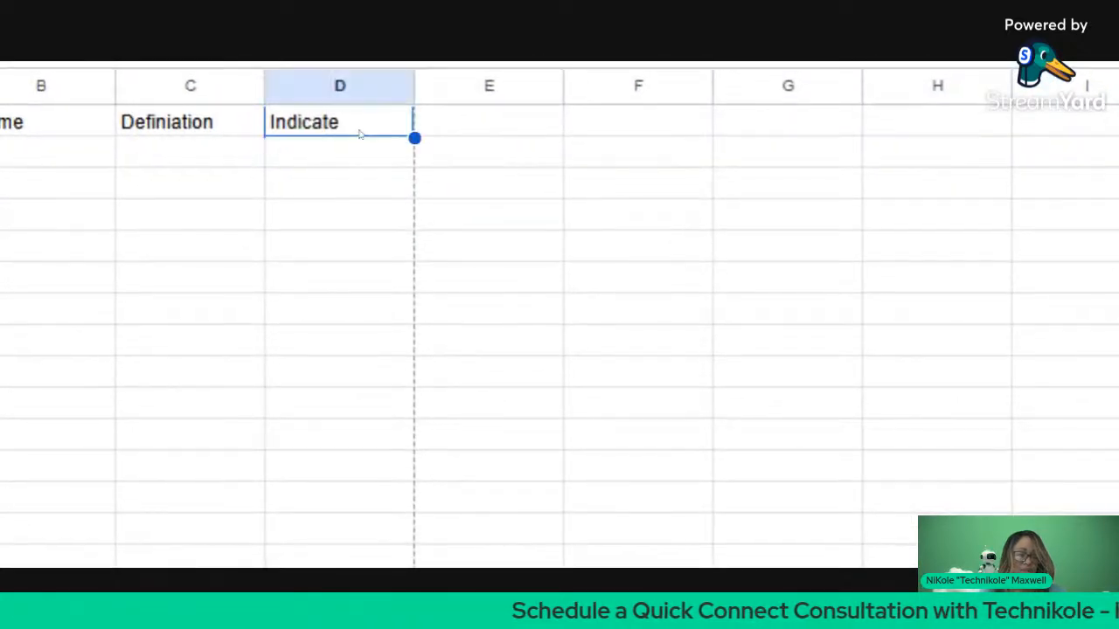
right_click(351, 126)
key(Escape)
double_click(350, 123)
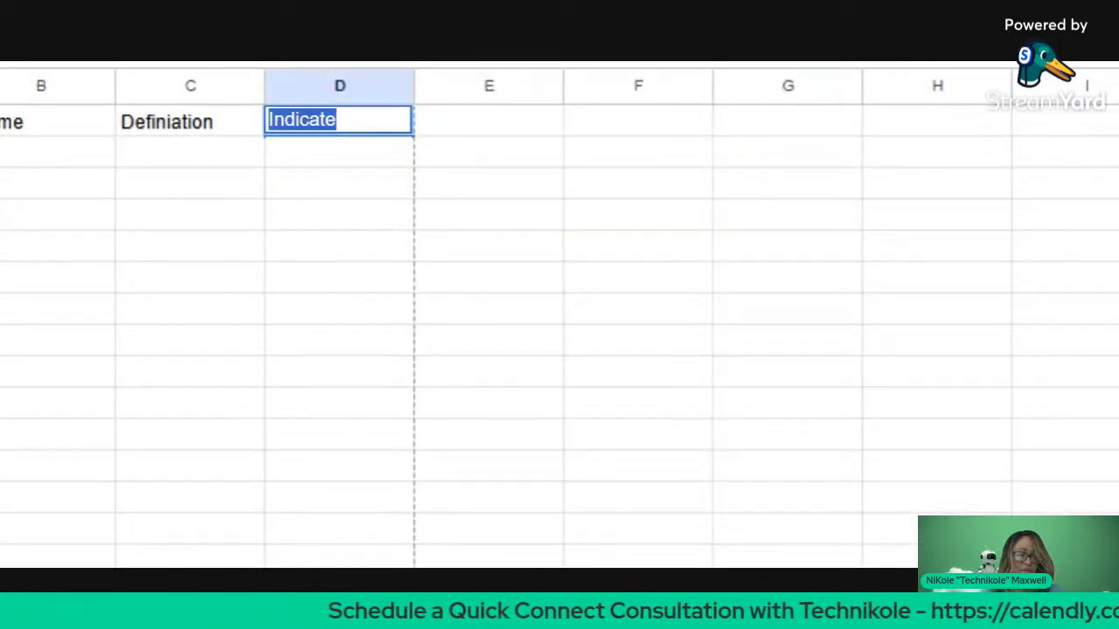
click(346, 121)
key(BackSpace)
text(oe)
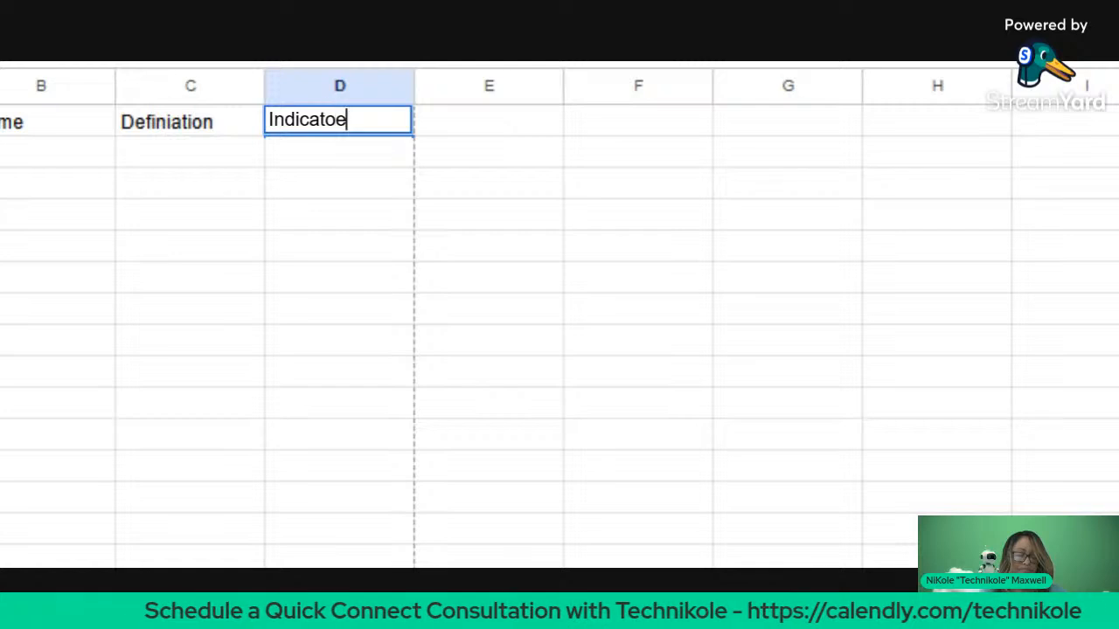
key(BackSpace)
text(r)
key(Return)
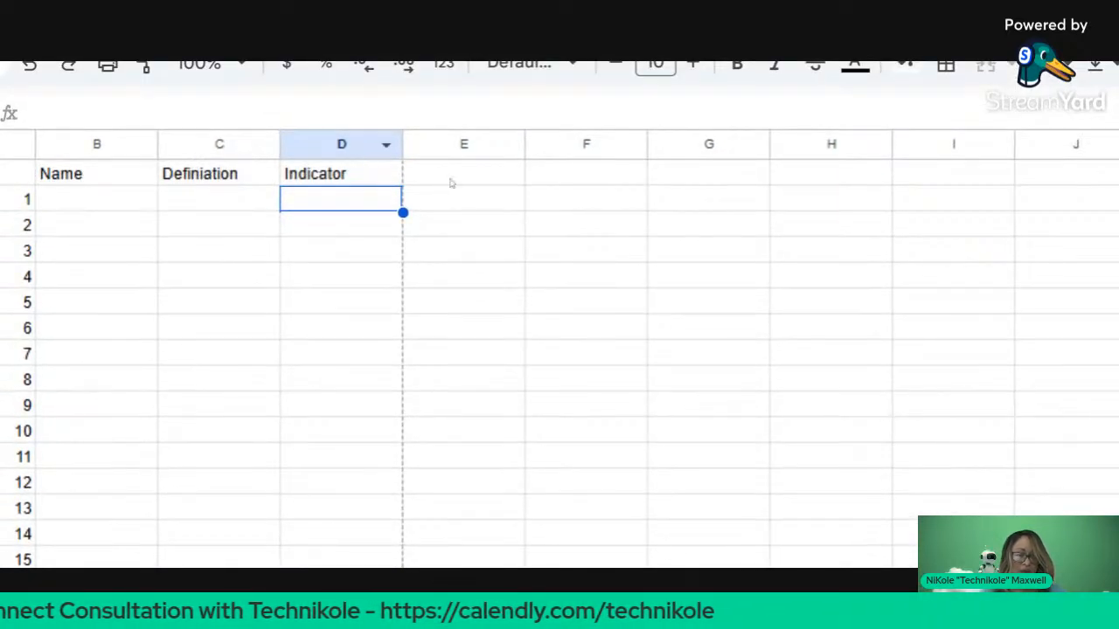
Step: Add 'Extra' as the header in E1
click(452, 180)
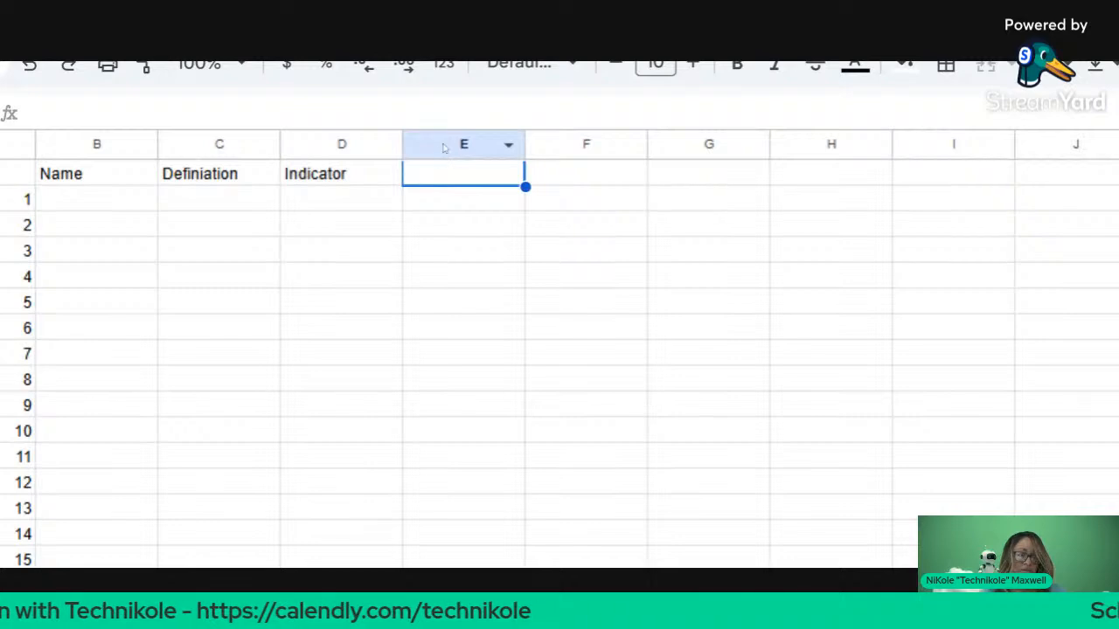
text(Extra)
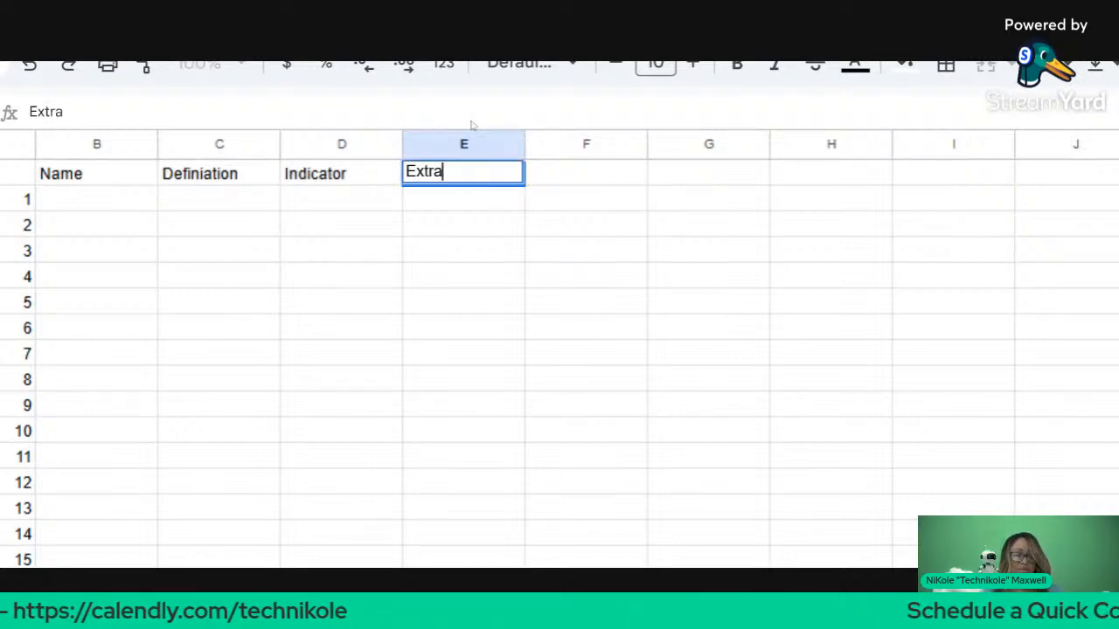
key(Return)
scroll(463, 233, down, 5)
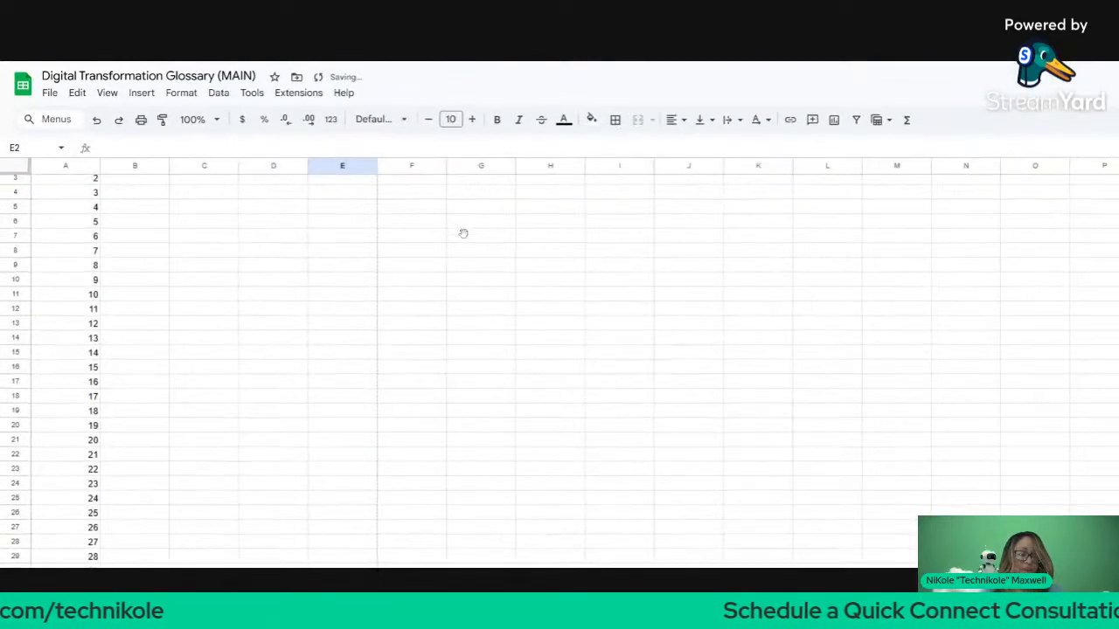
scroll(323, 227, up, 2)
Step: Correct the misspelled C1 header 'Definiation' to 'Definition'
click(203, 183)
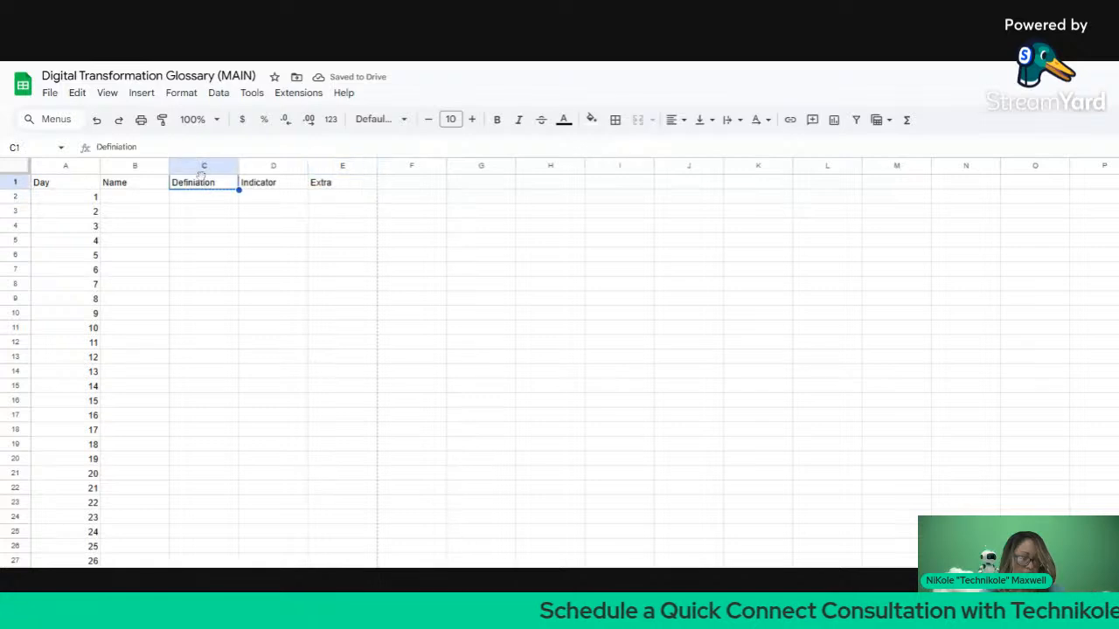
double_click(201, 186)
click(200, 183)
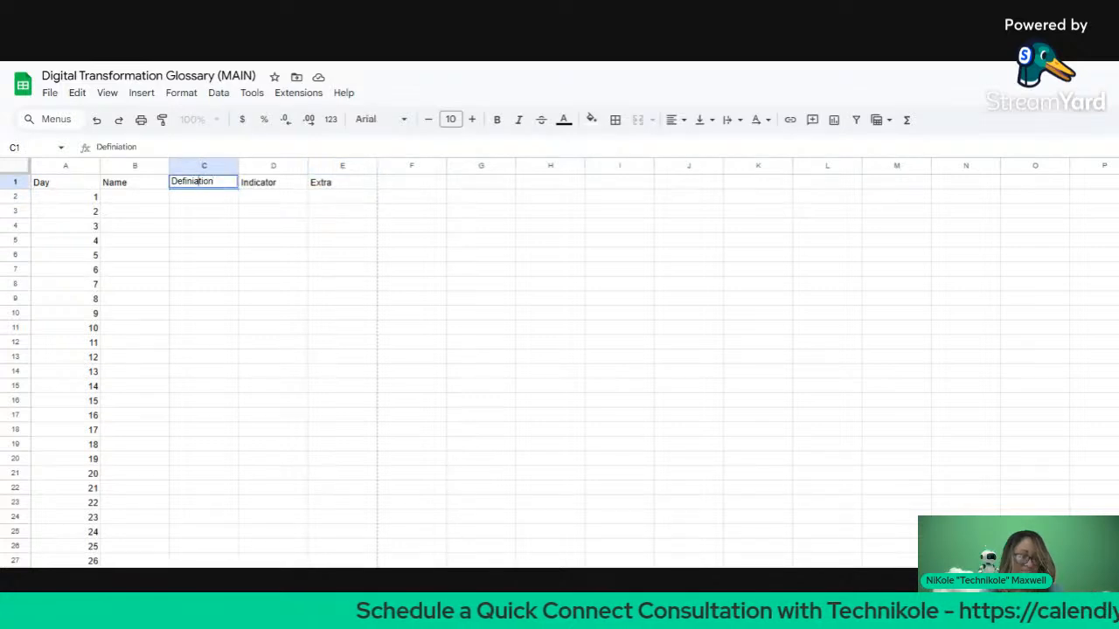
key(BackSpace)
key(Return)
click(199, 241)
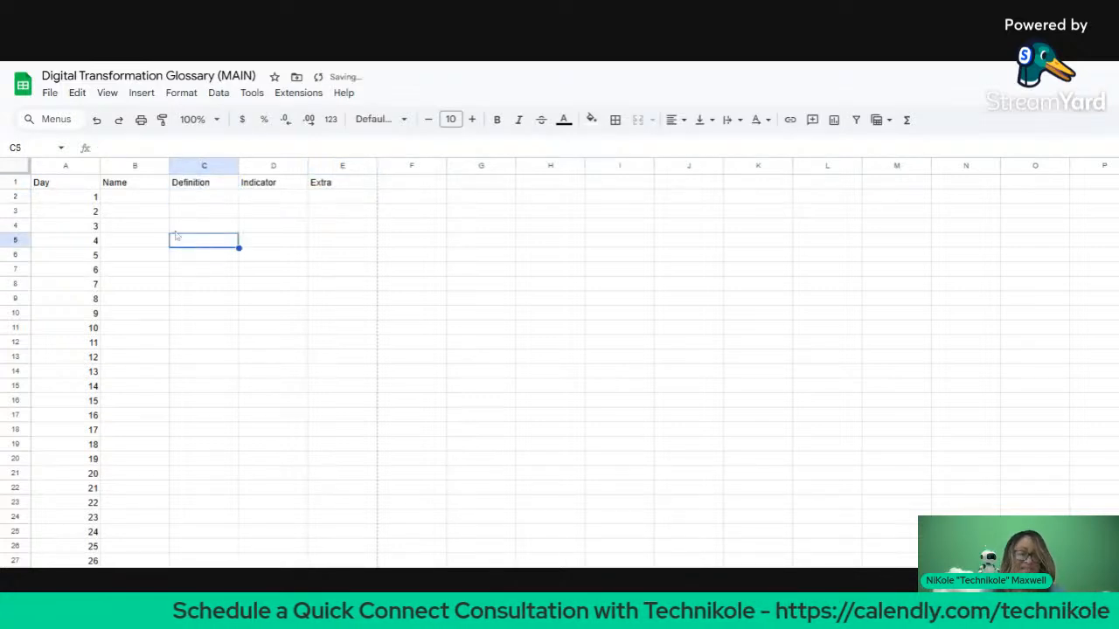
click(6, 172)
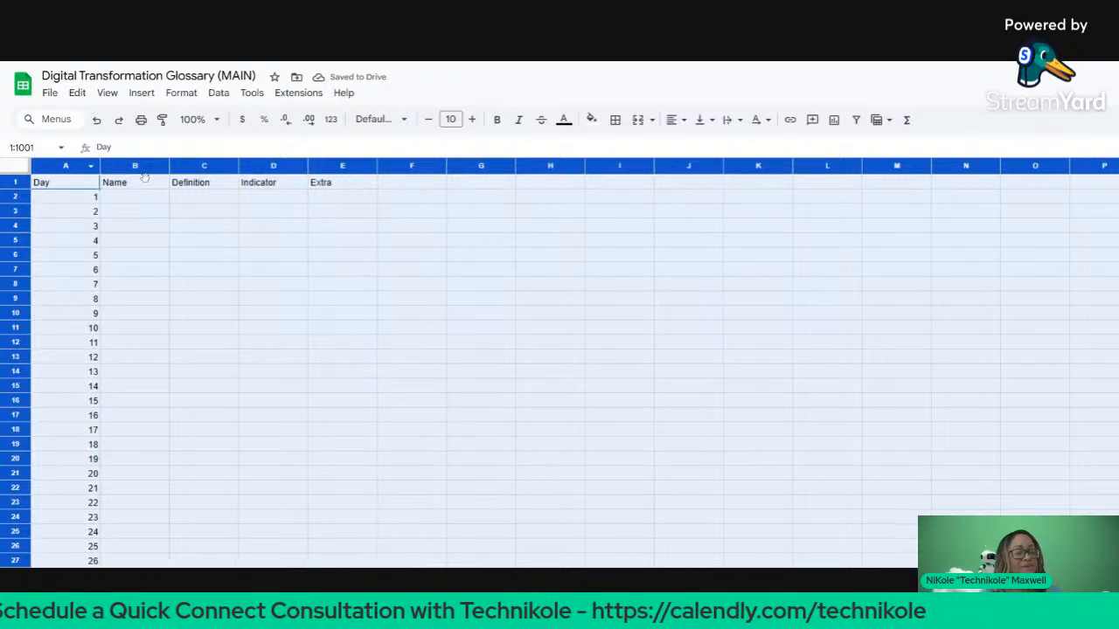
click(383, 121)
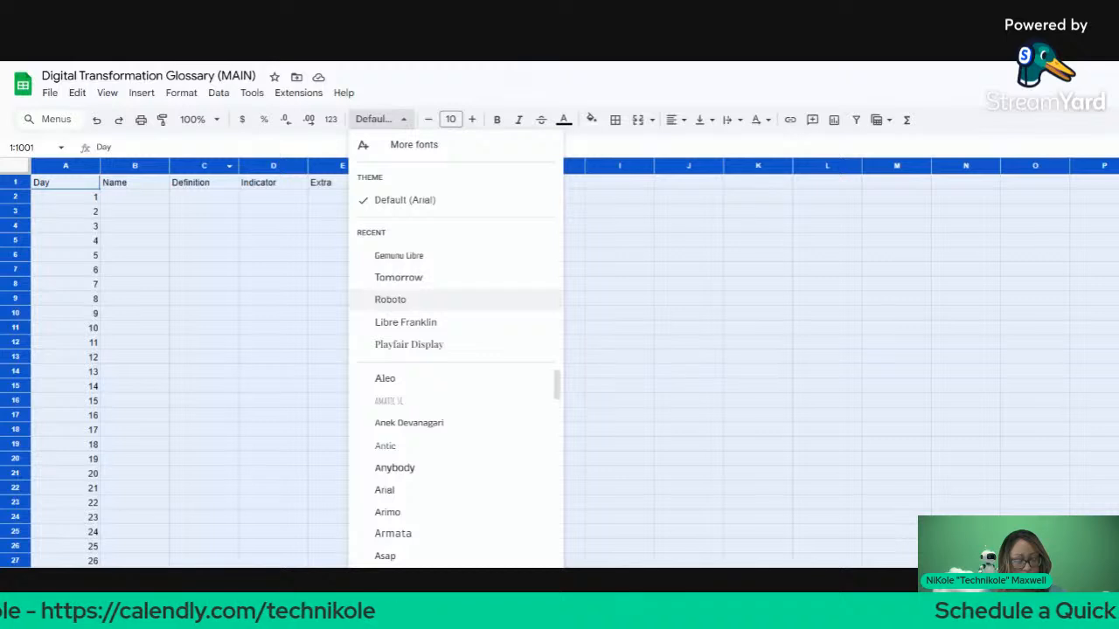
Step: Set the whole sheet's font to Roboto at size 14
click(390, 299)
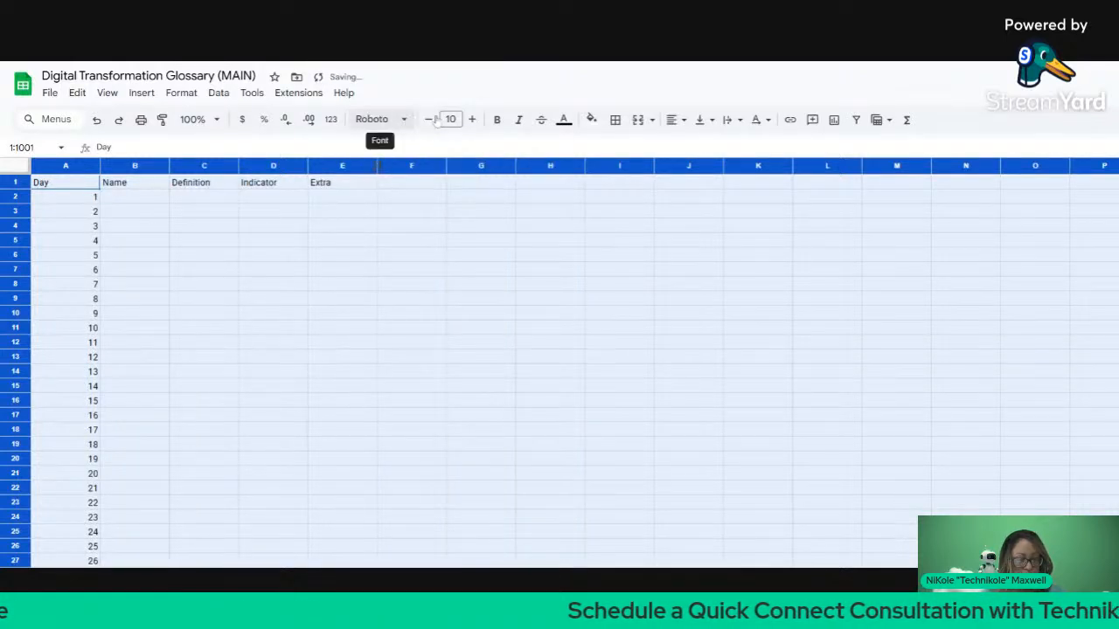
click(473, 120)
click(473, 119)
click(473, 120)
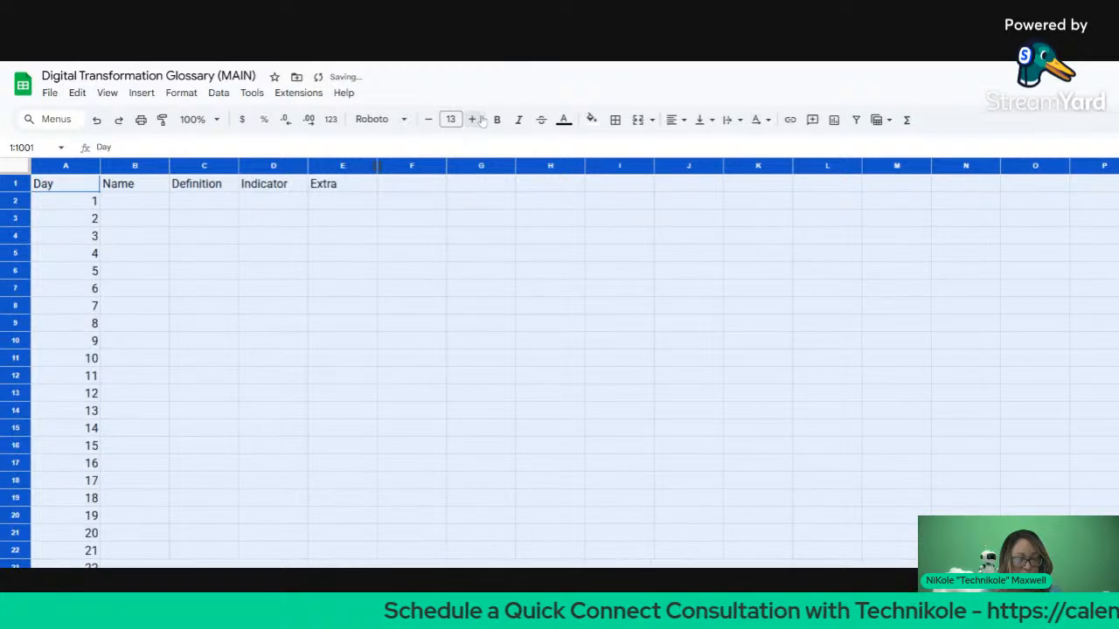
click(473, 120)
click(444, 255)
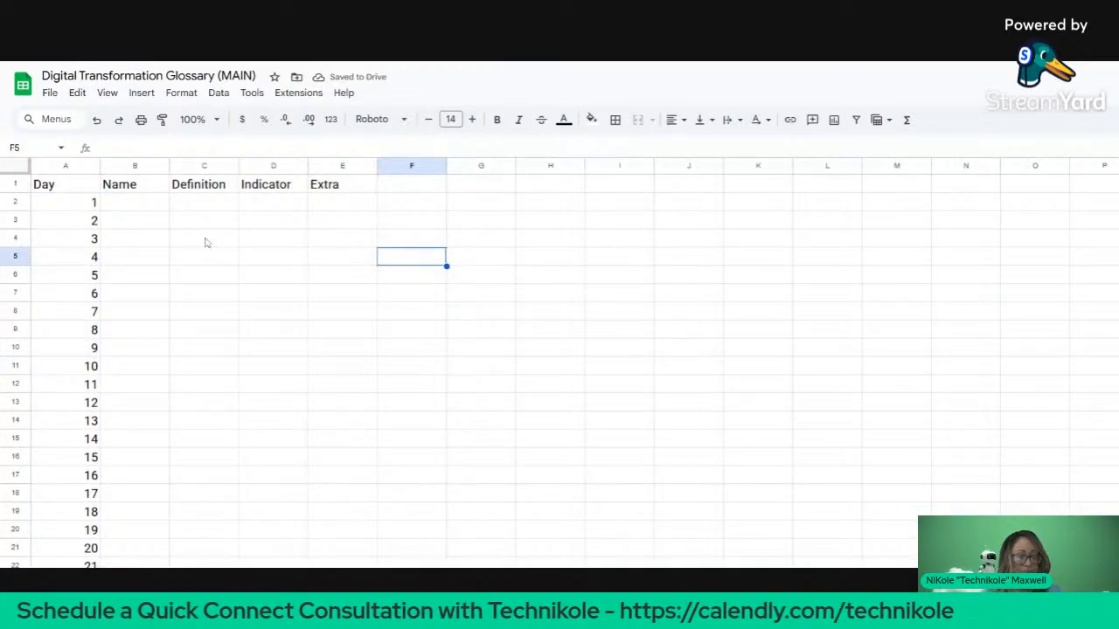
Step: Left-align all cells on the sheet and bold the header row
click(16, 166)
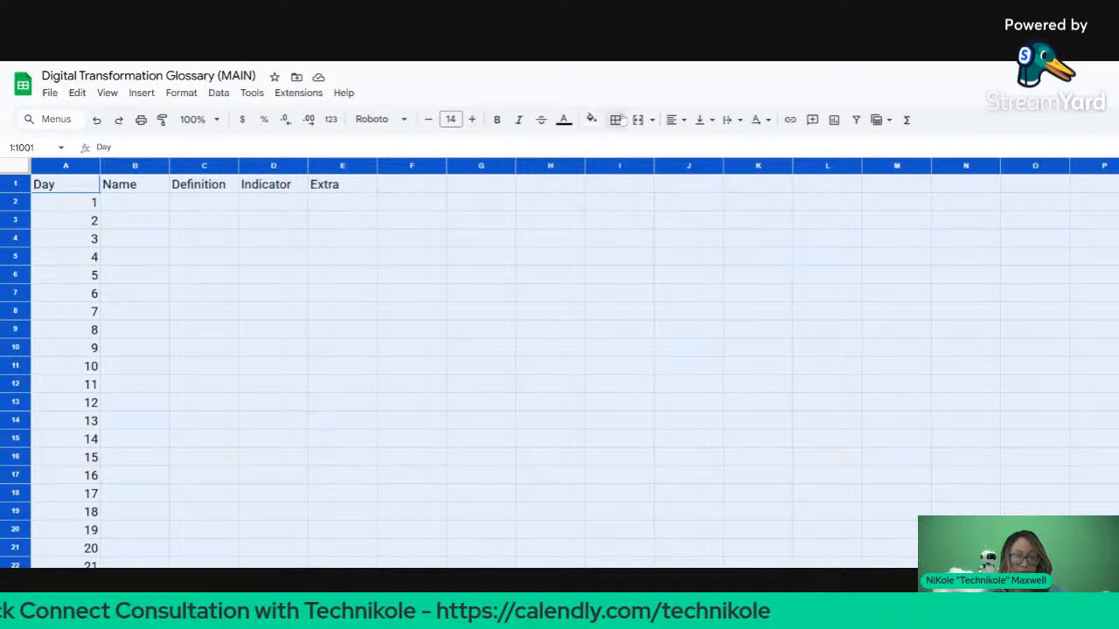
click(670, 120)
click(673, 146)
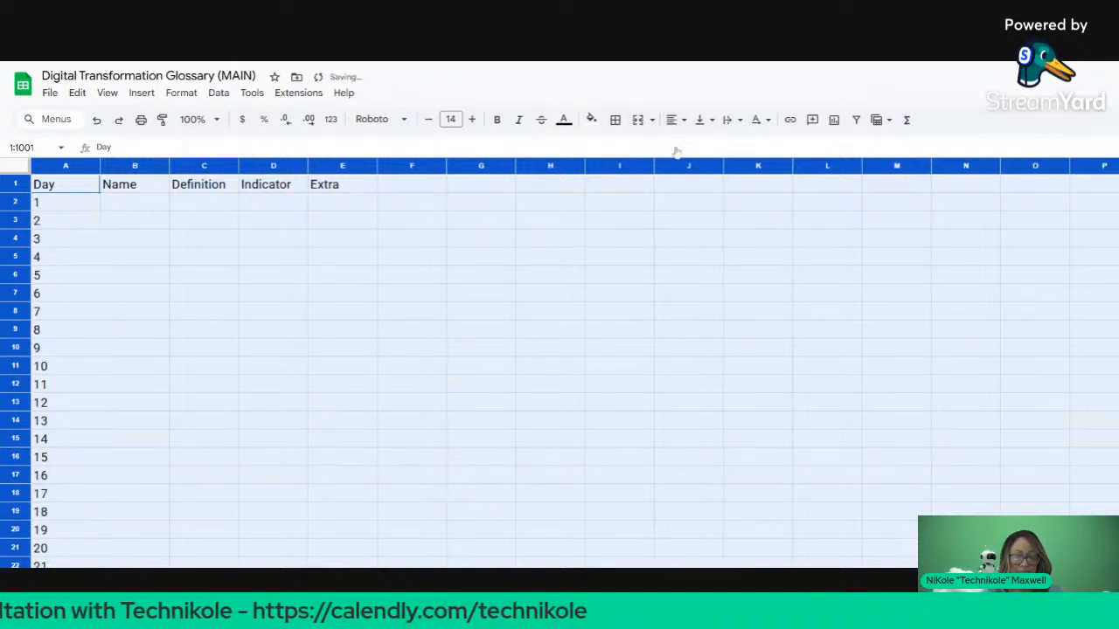
click(548, 237)
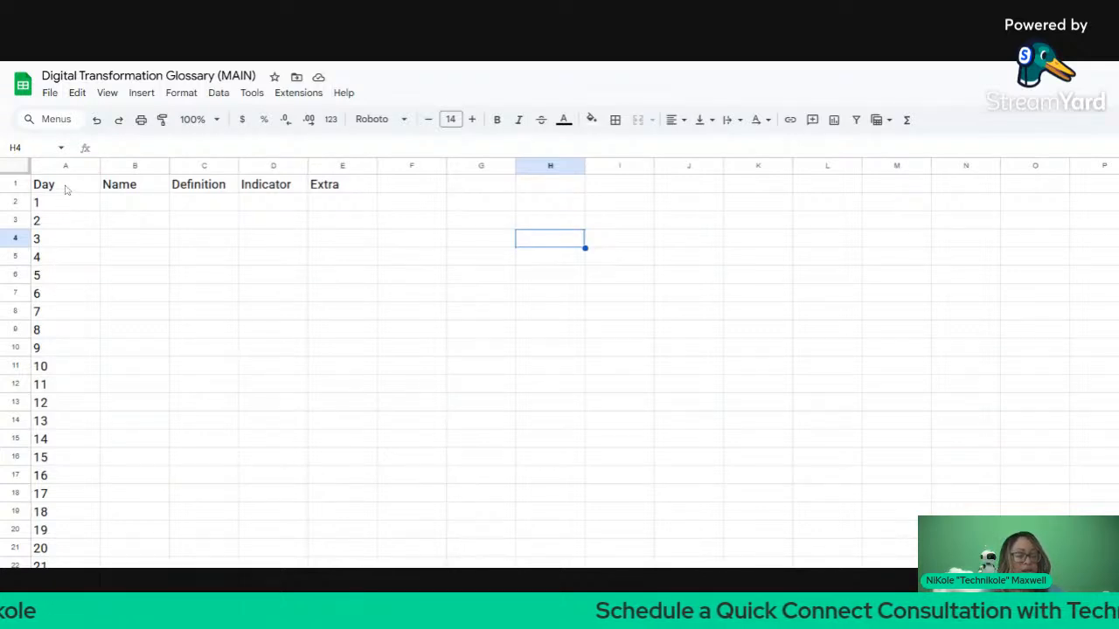
drag(65, 187, 340, 186)
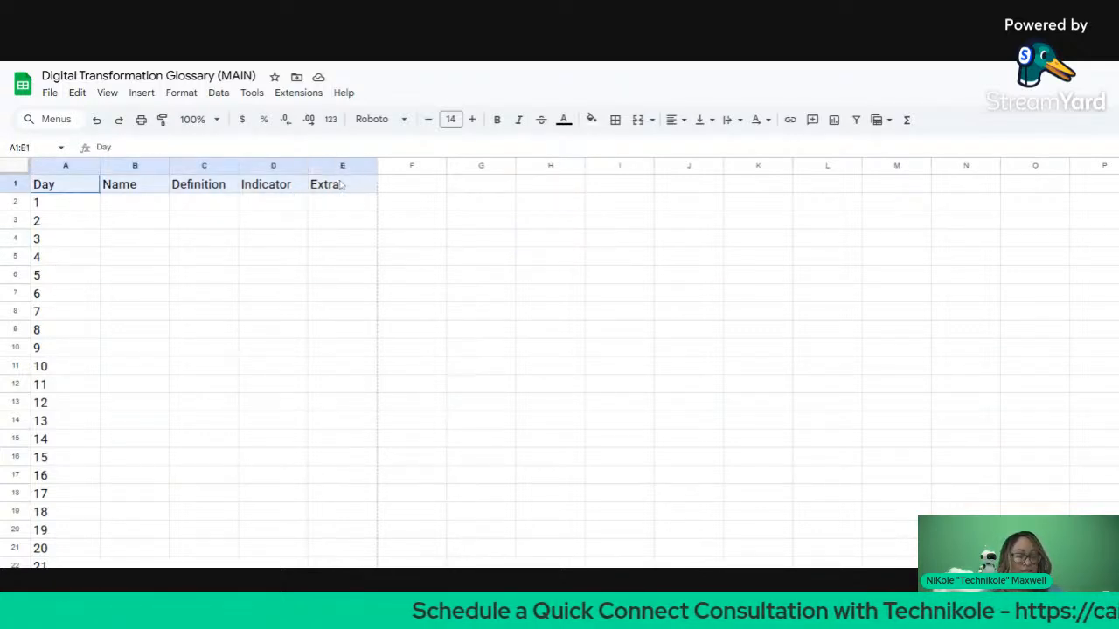
key(ctrl+b)
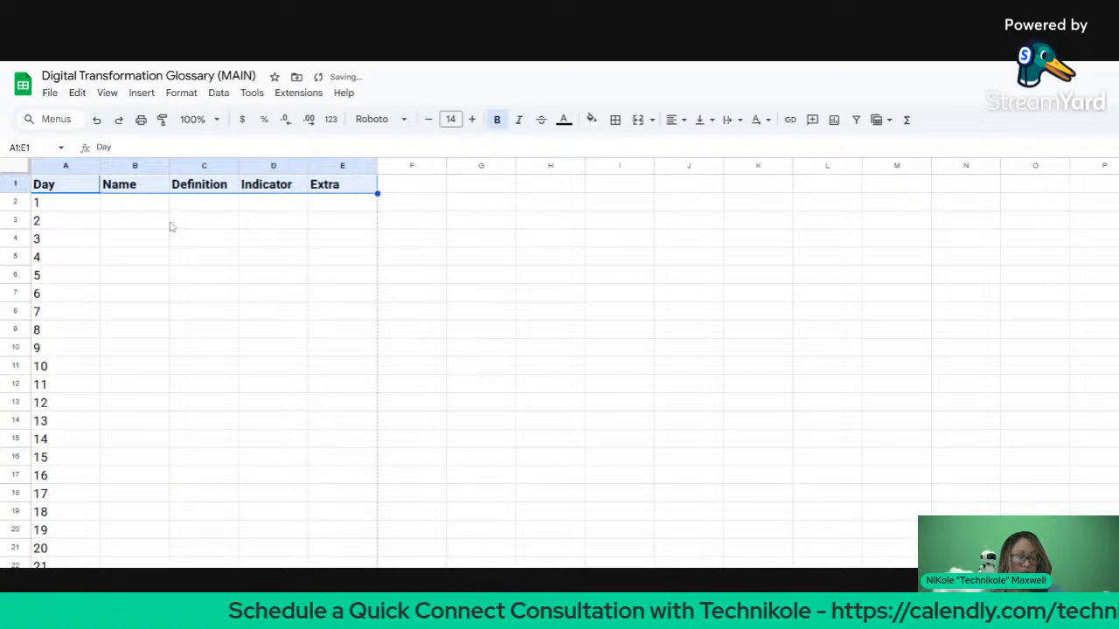
Step: Enter Hazard and Stop as the names for days 1 and 2
click(154, 206)
right_click(142, 205)
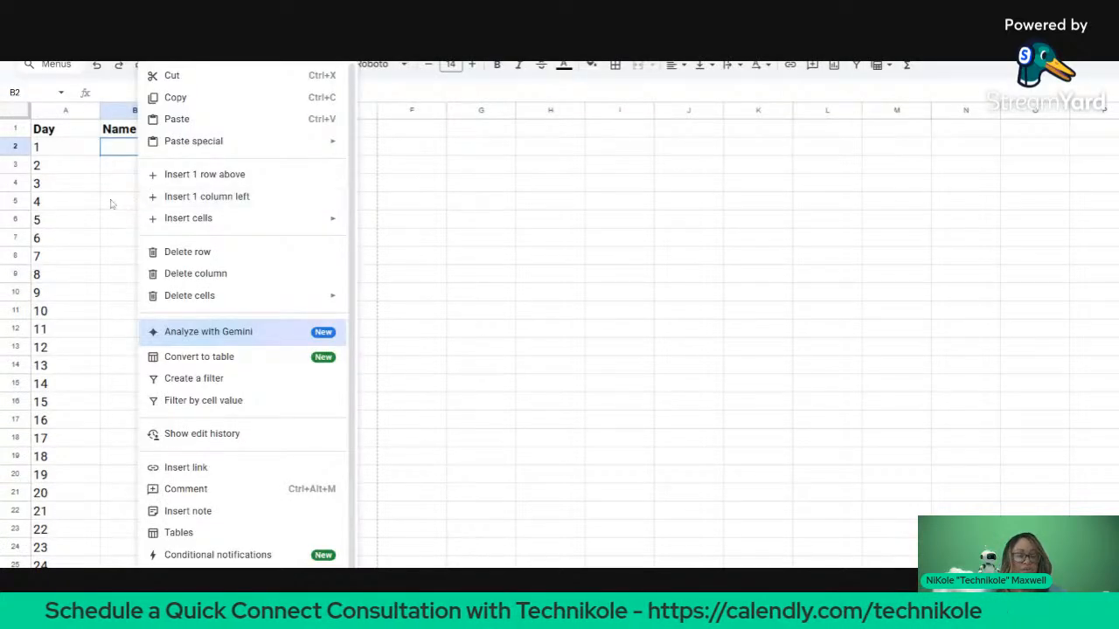
click(94, 205)
click(119, 152)
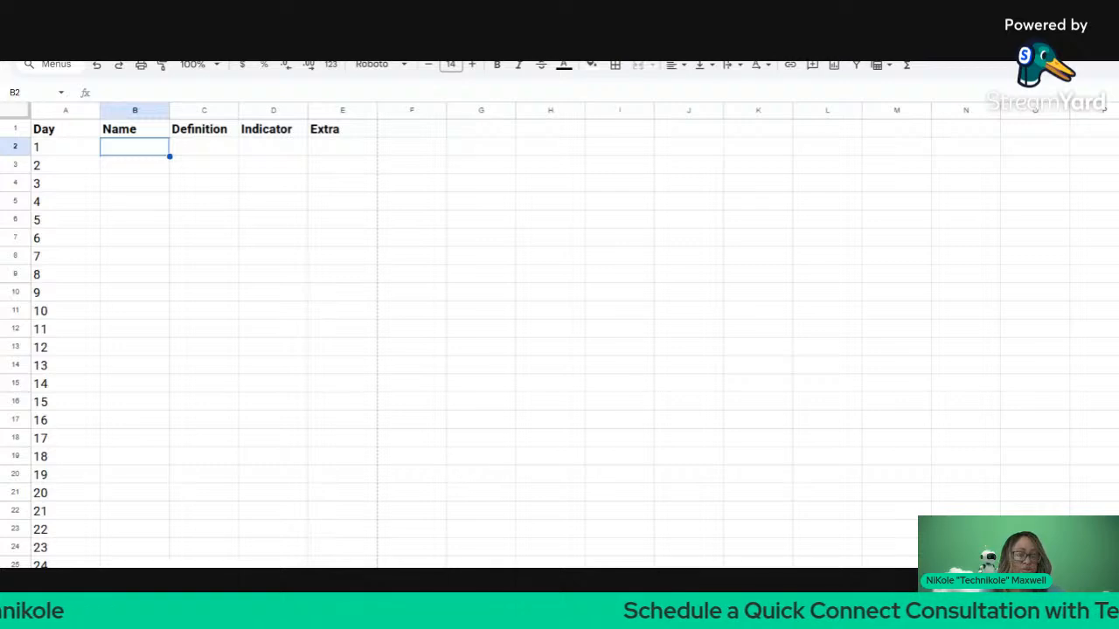
text(P)
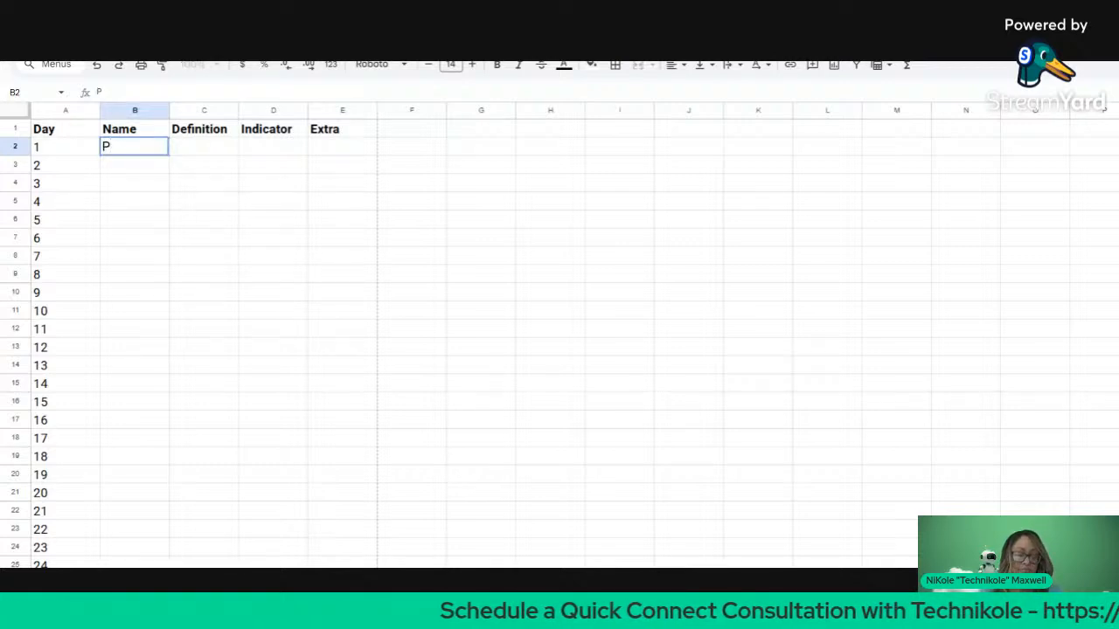
key(BackSpace)
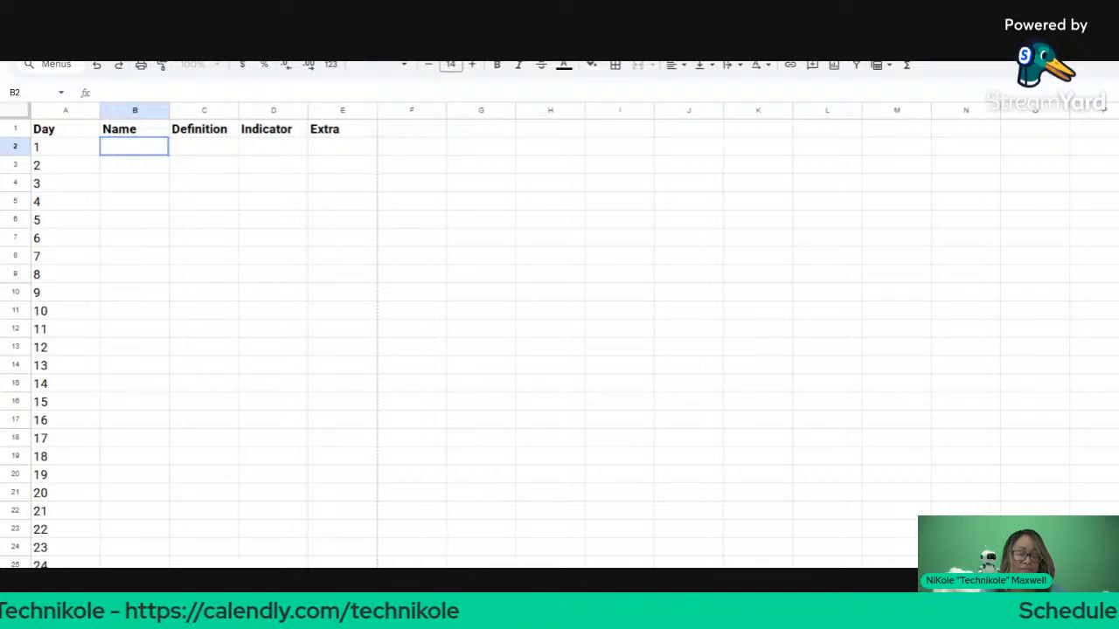
text(Ha)
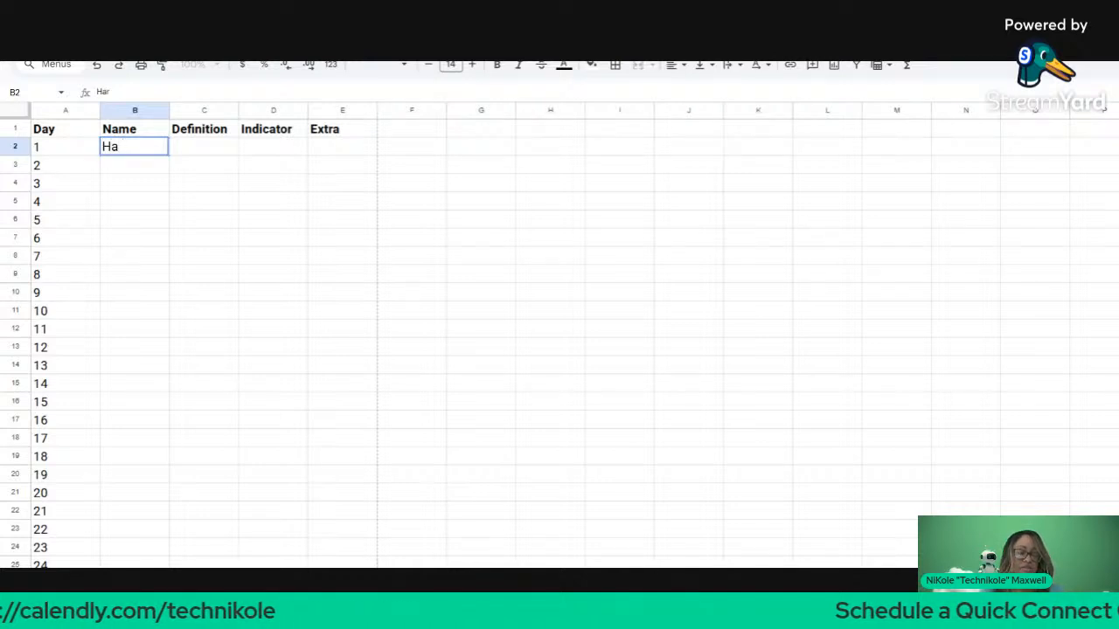
text(zard)
key(Return)
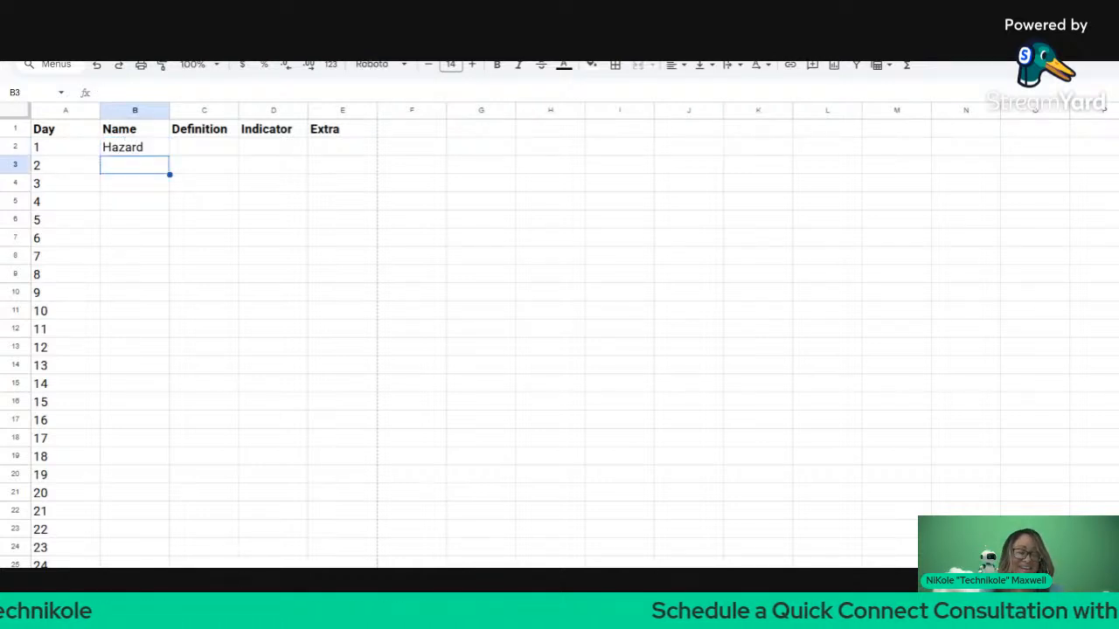
text(Stop)
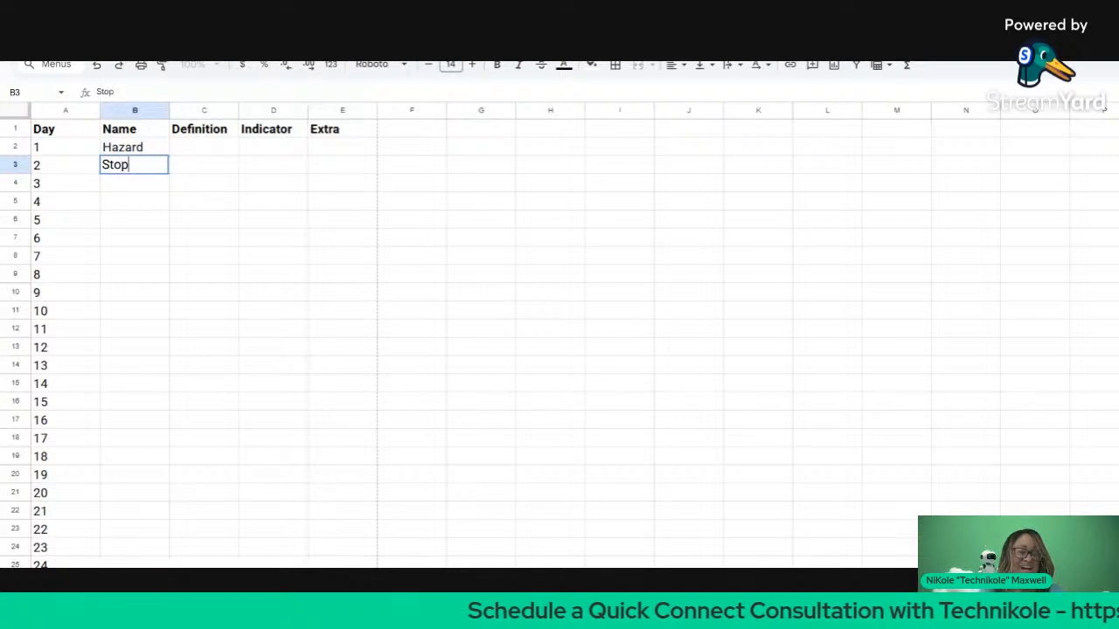
key(Return)
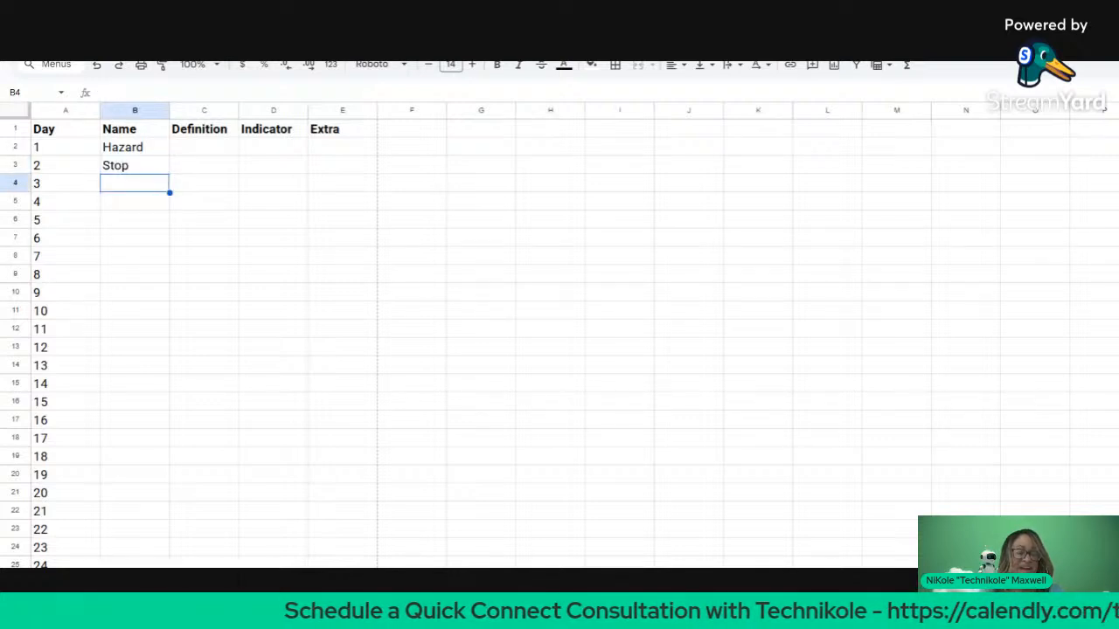
Step: Add go, Merge and Yield as the names for days 3 to 5
text(go)
key(Return)
text(Merge)
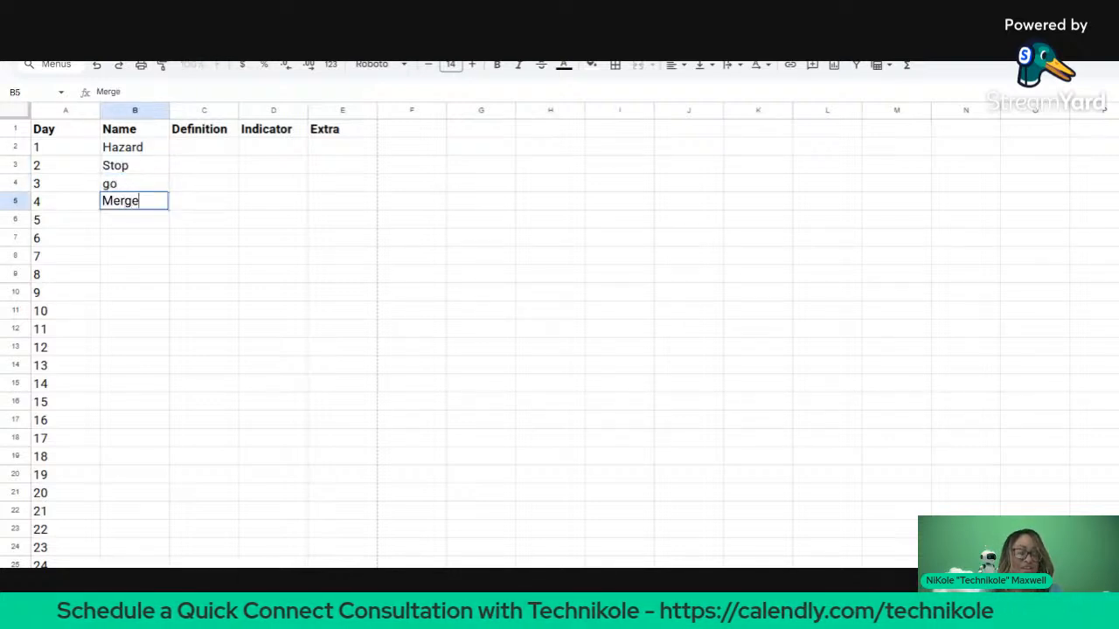
key(Return)
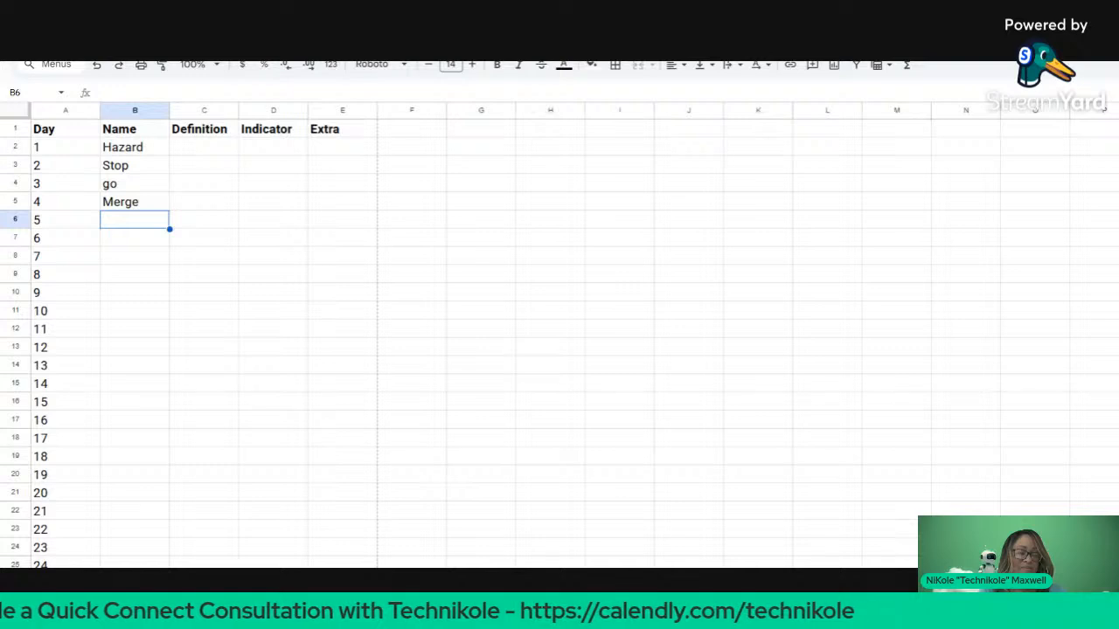
text(Yel)
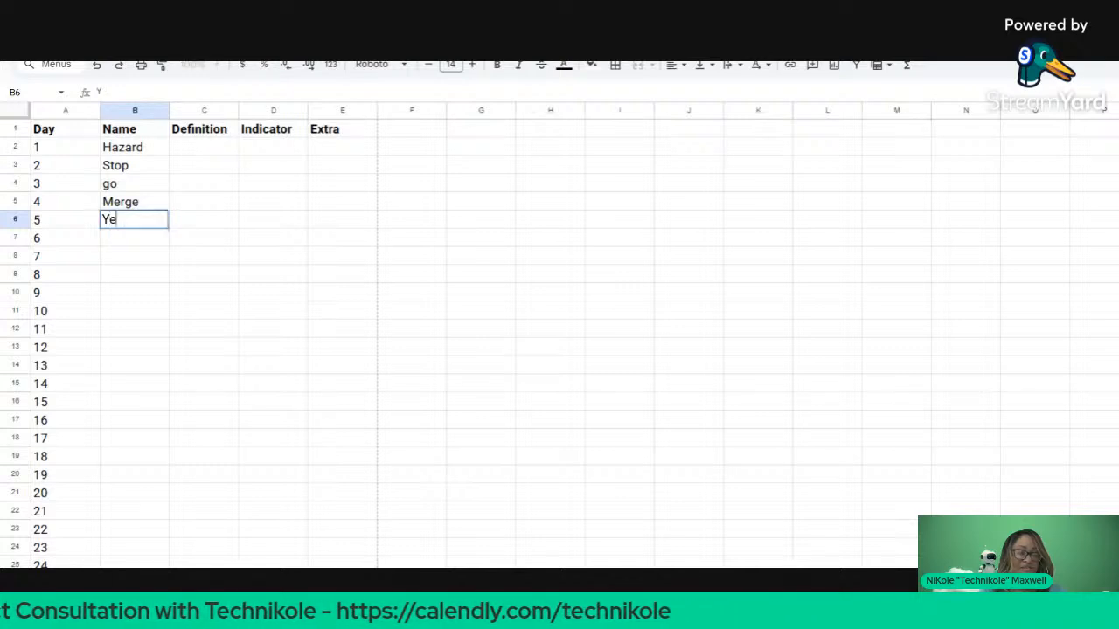
key(BackSpace)
key(BackSpace)
text(ield)
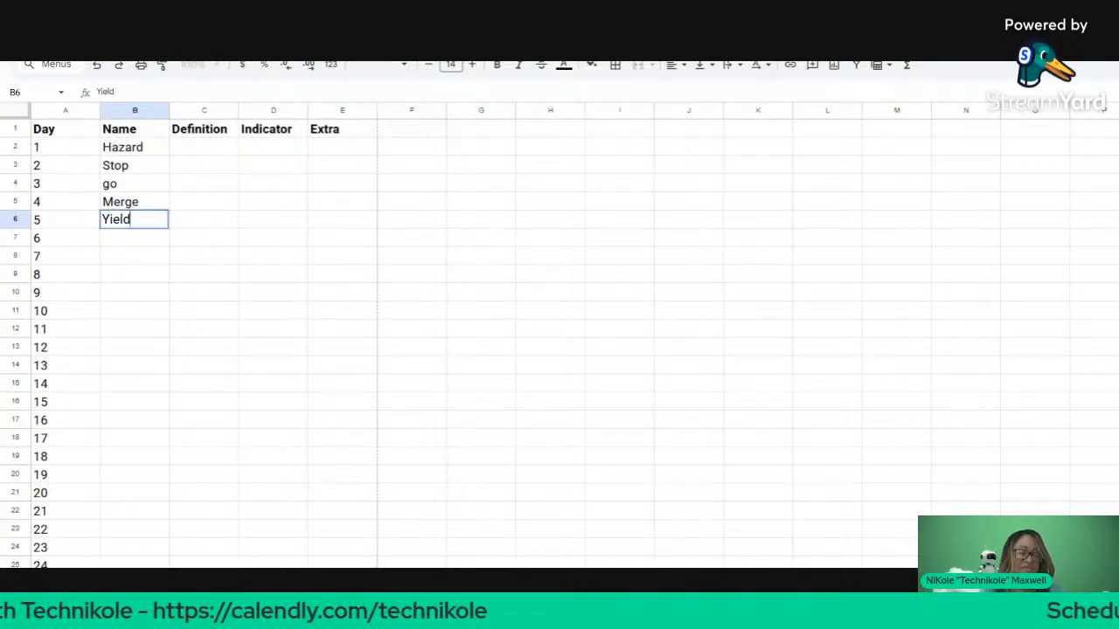
key(Return)
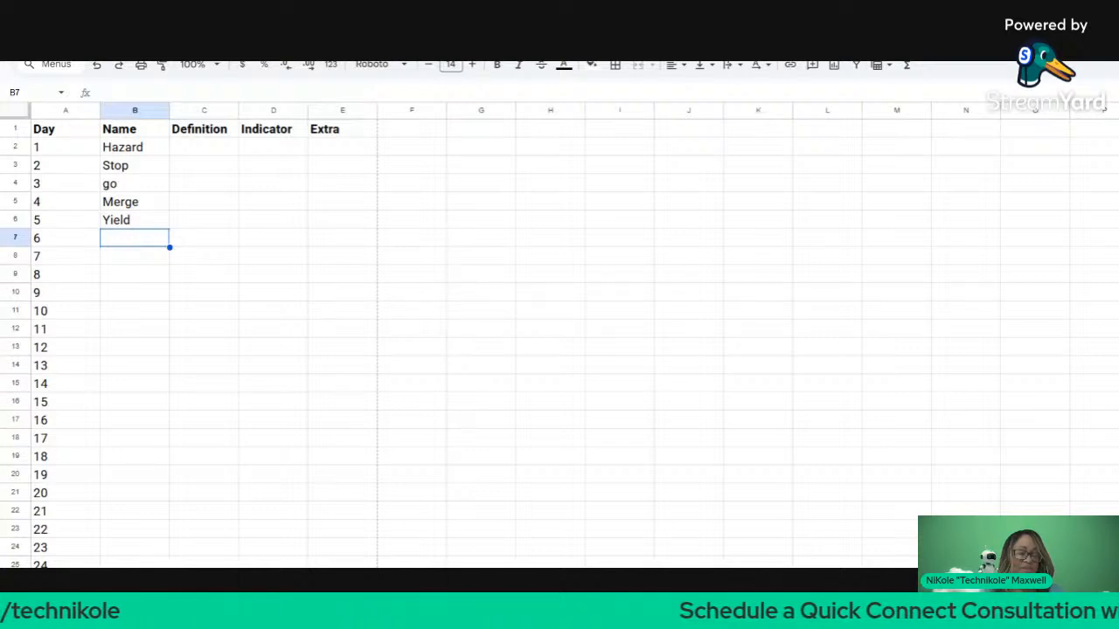
Step: Capitalise Go and add Median, Walk and Don't Walk as names for days 6–8
click(123, 192)
text(Go)
key(Return)
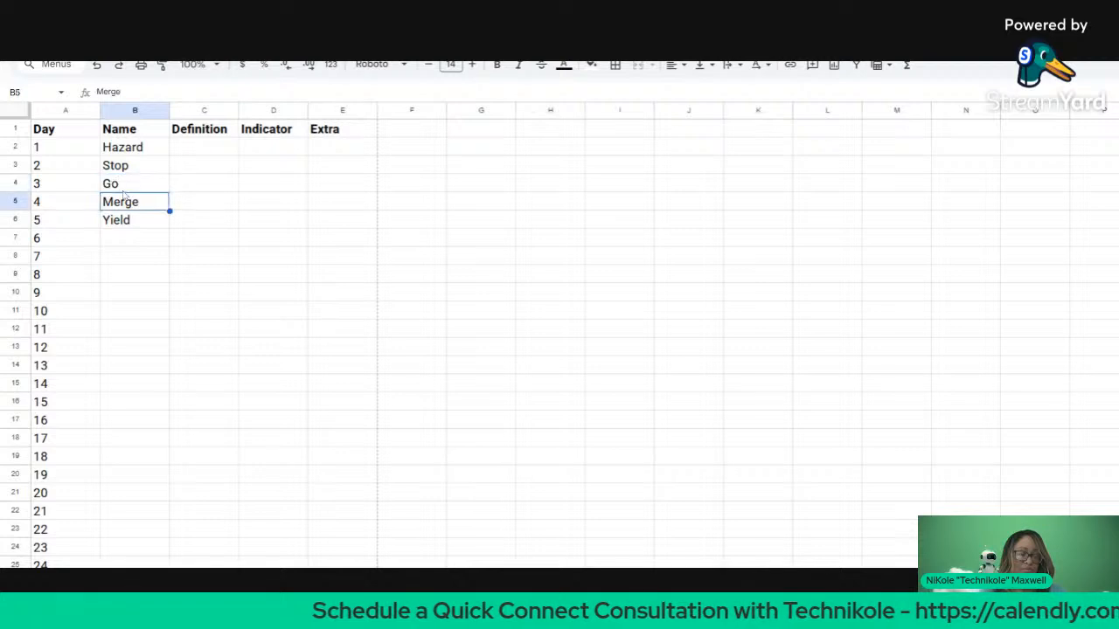
click(125, 239)
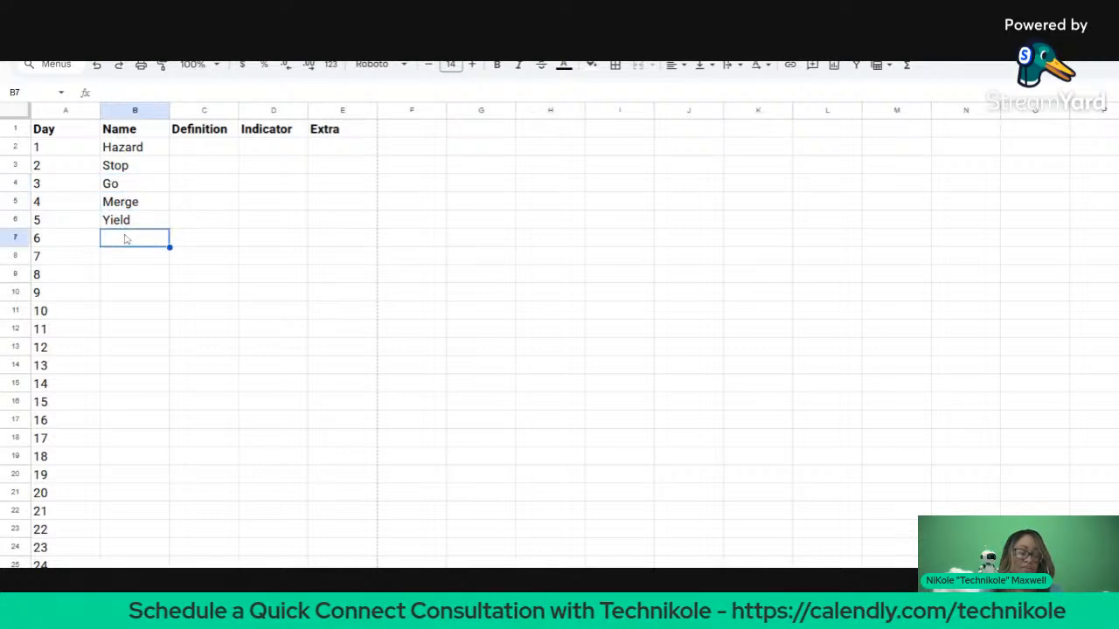
text(Medi)
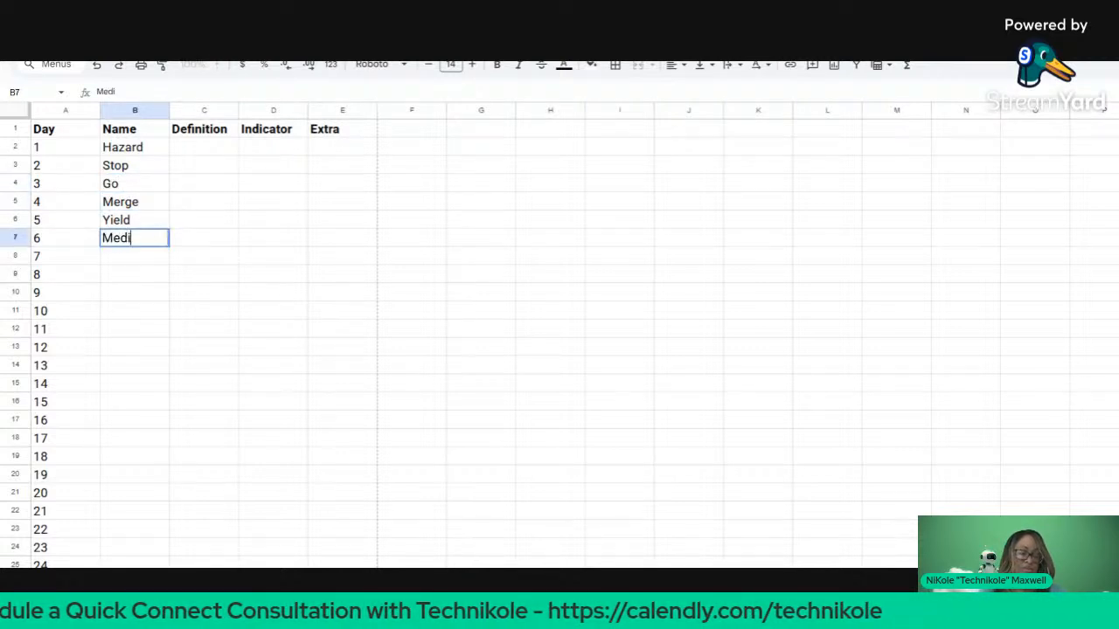
text(an)
key(Return)
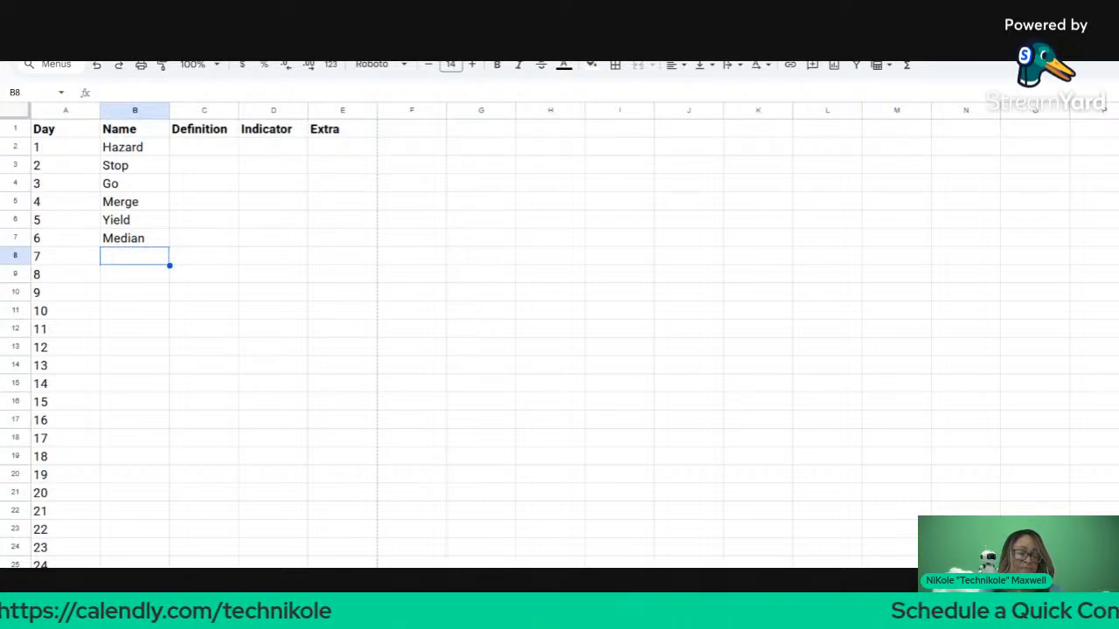
text(Walk)
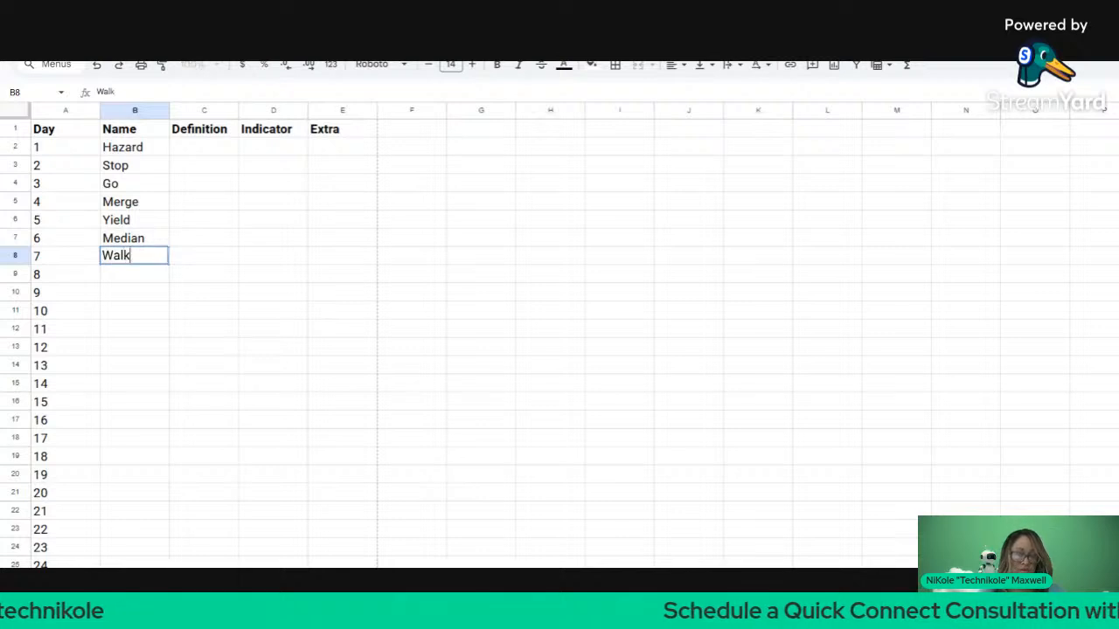
key(Return)
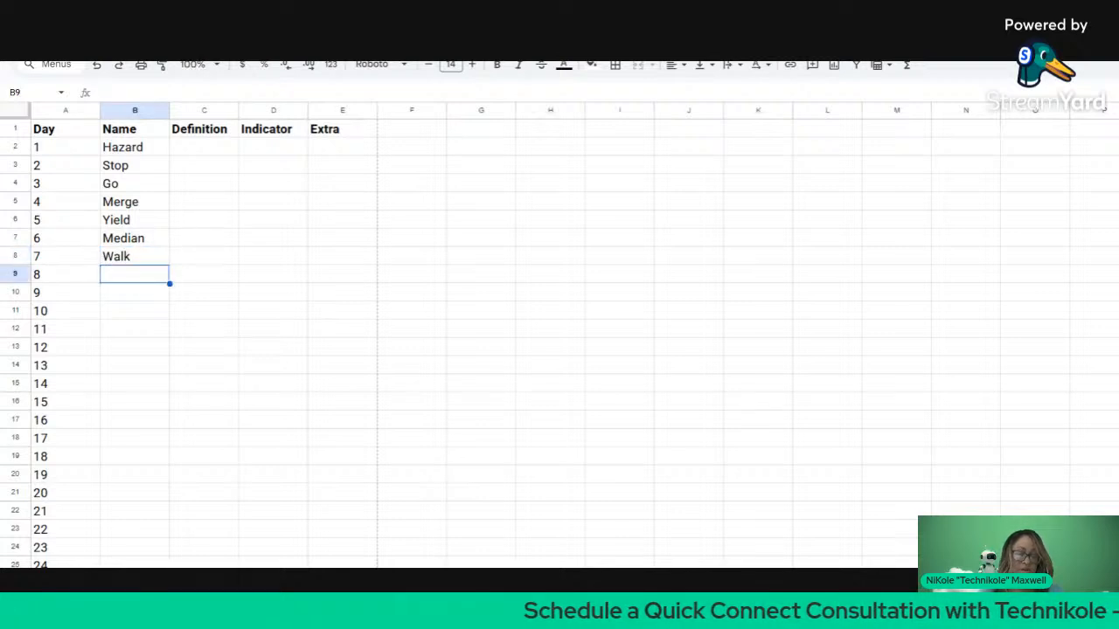
text(Don't)
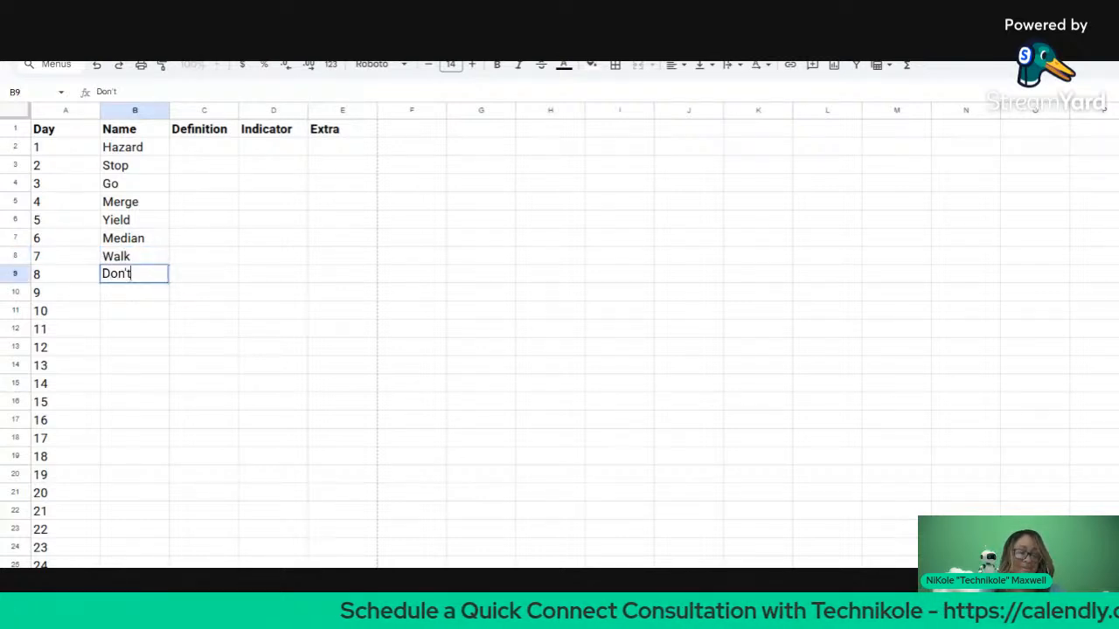
key(Return)
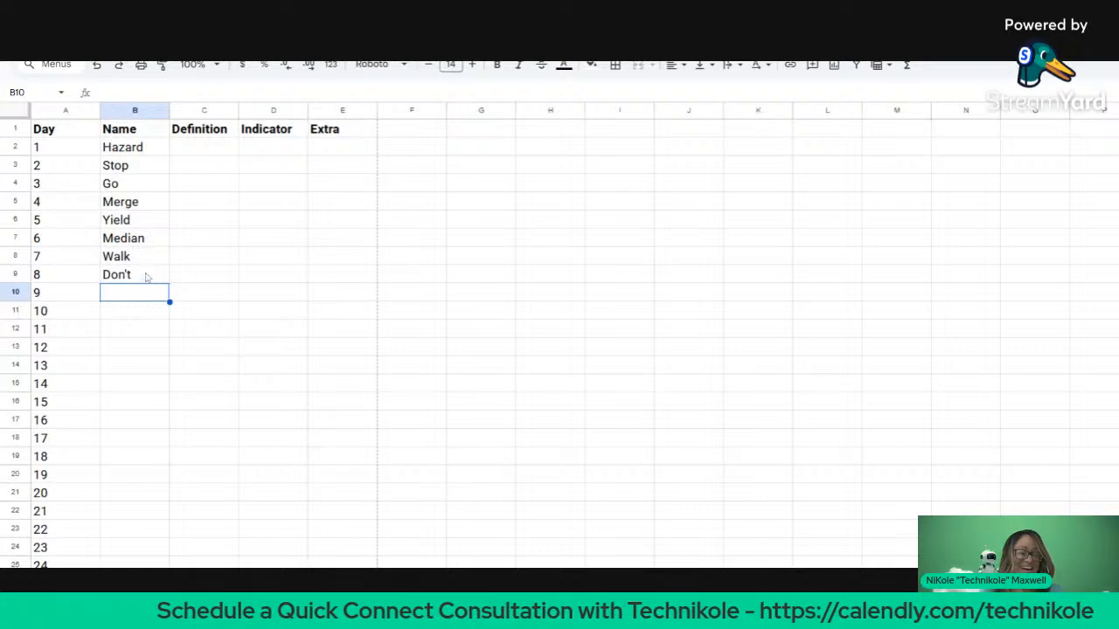
click(146, 274)
text(Walk)
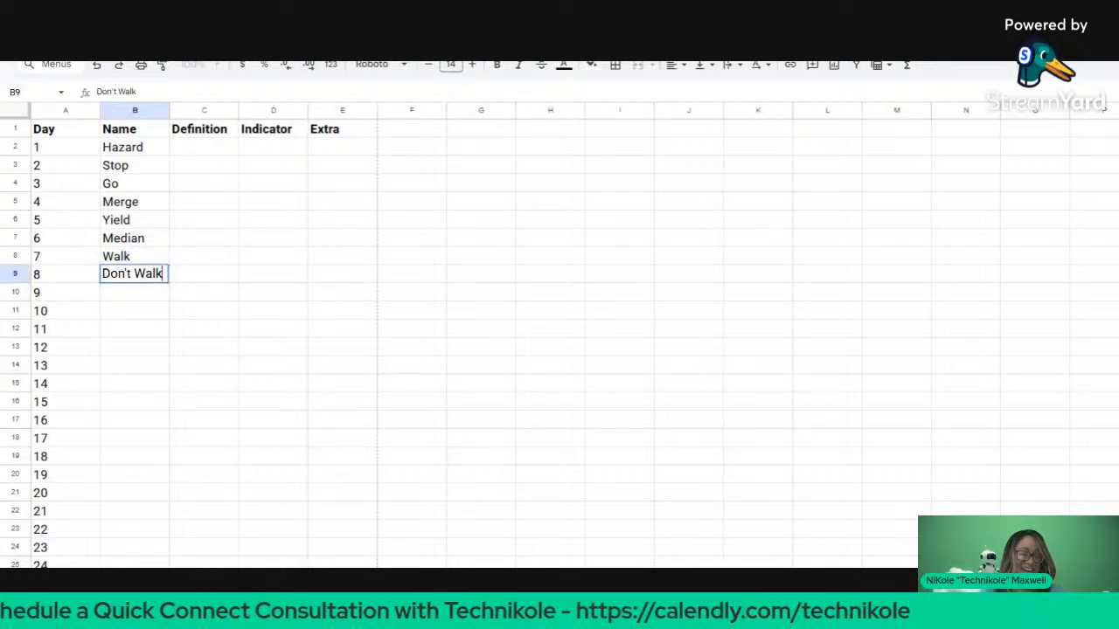
key(Return)
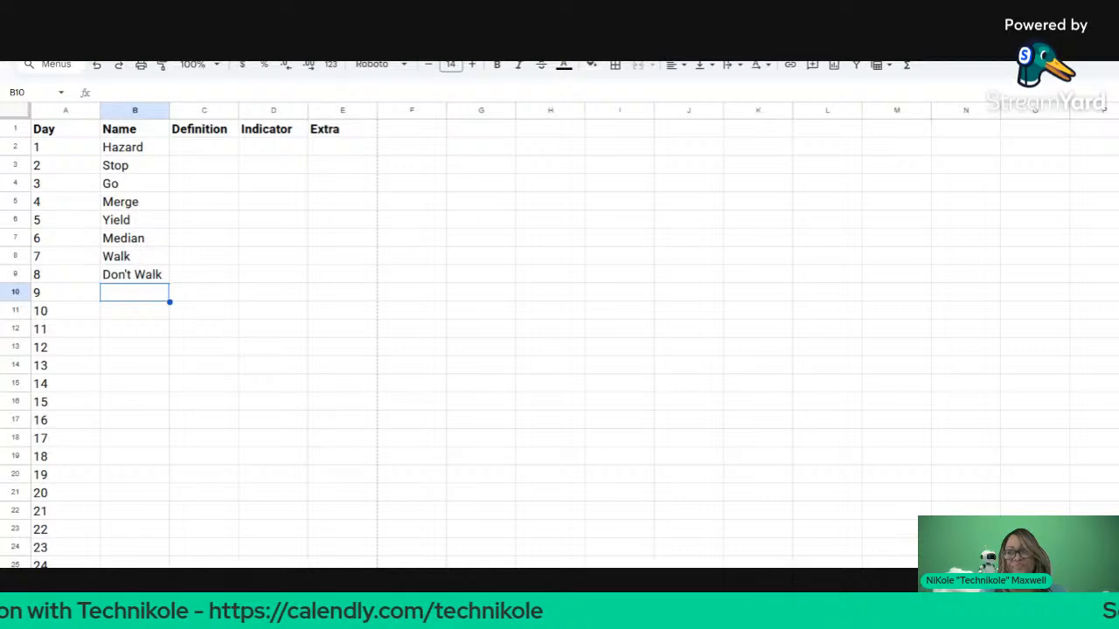
Step: Add School Crossing and Crosswalk as the names for days 9 and 10
text(Sch)
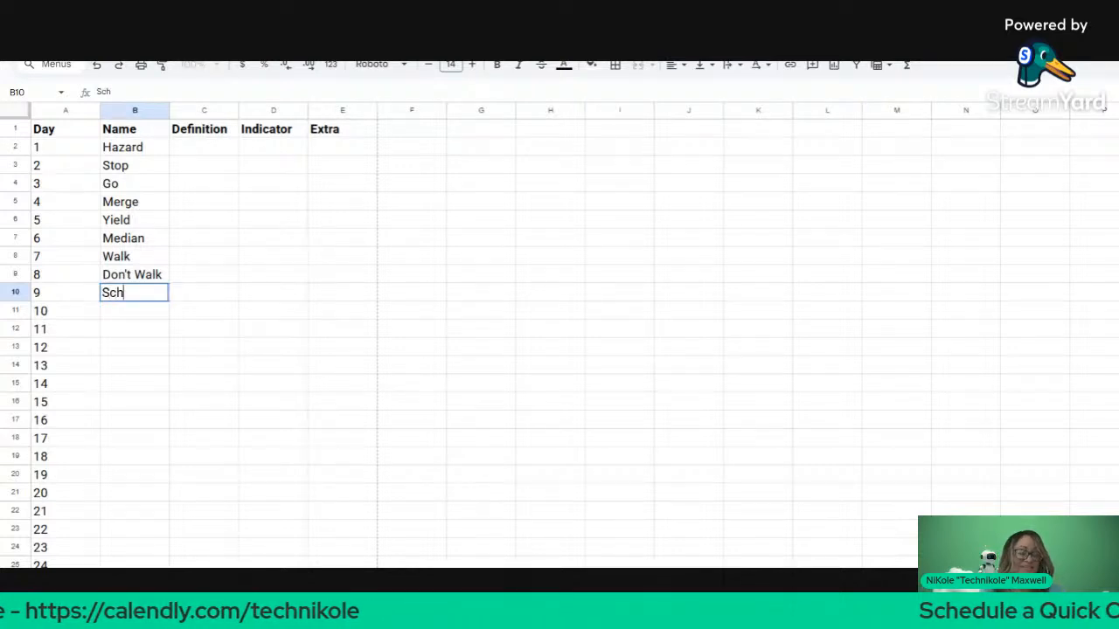
text(ool Bus)
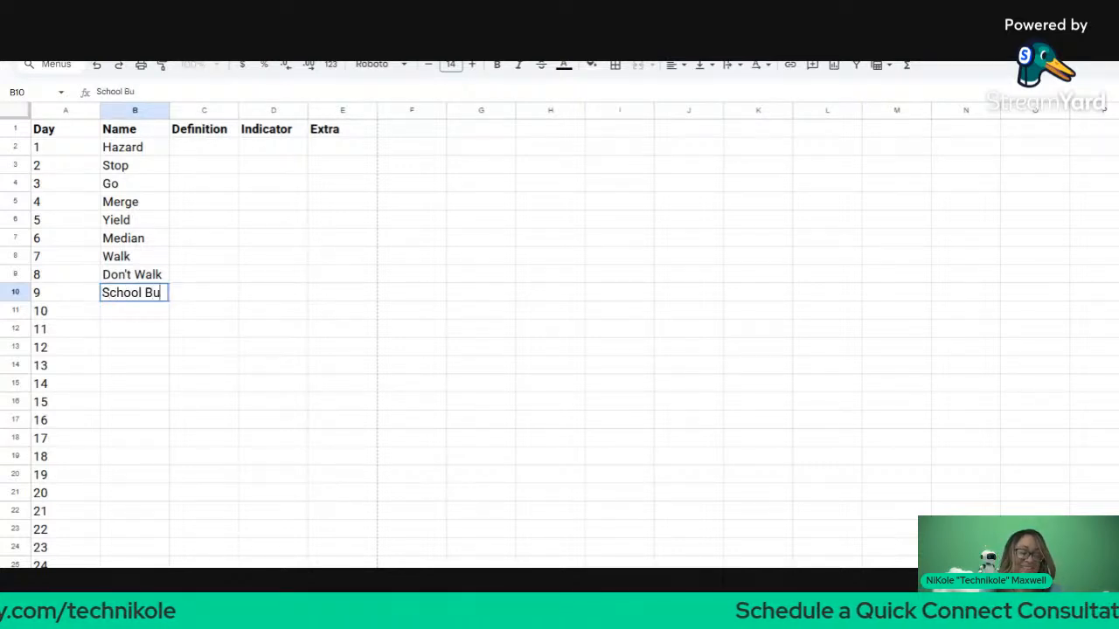
key(BackSpace)
key(BackSpace)
key(BackSpace)
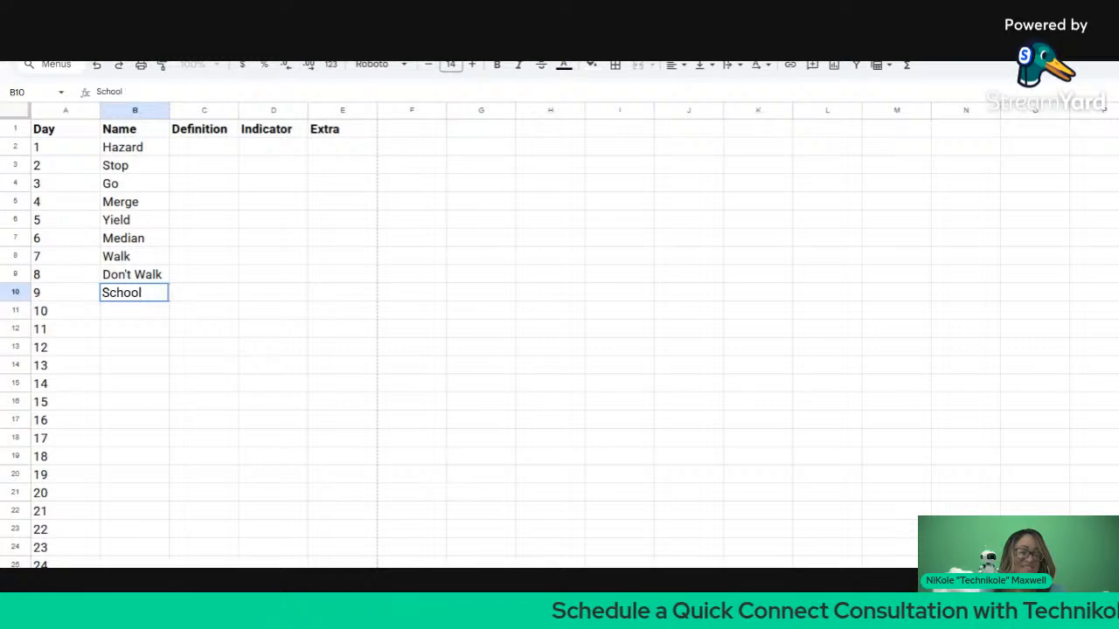
text(Cross)
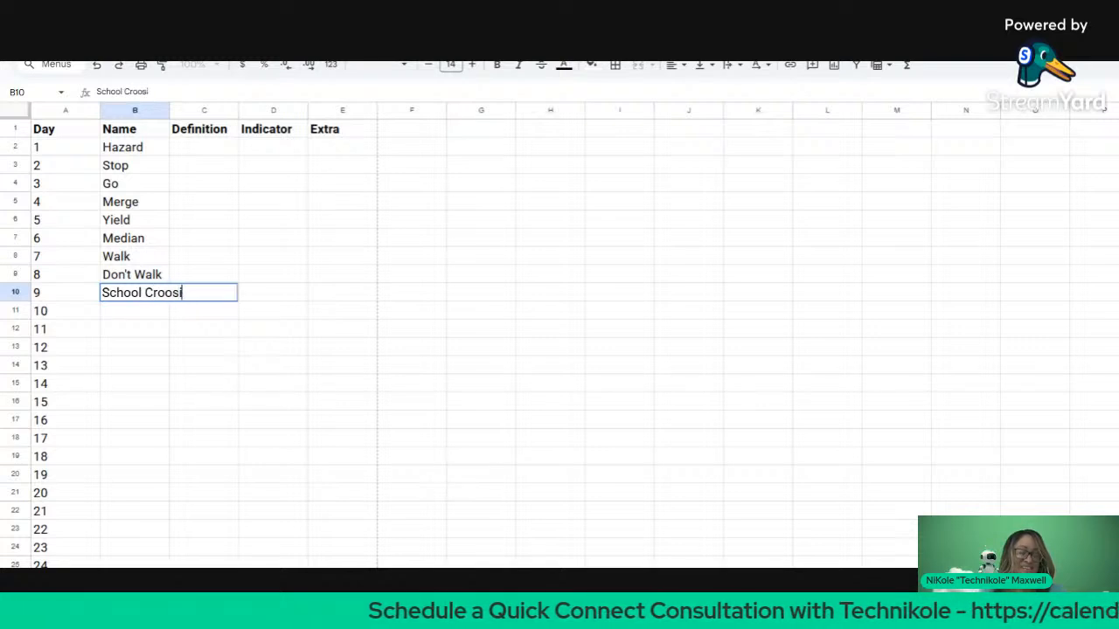
key(BackSpace)
text(sing)
key(Return)
text(S)
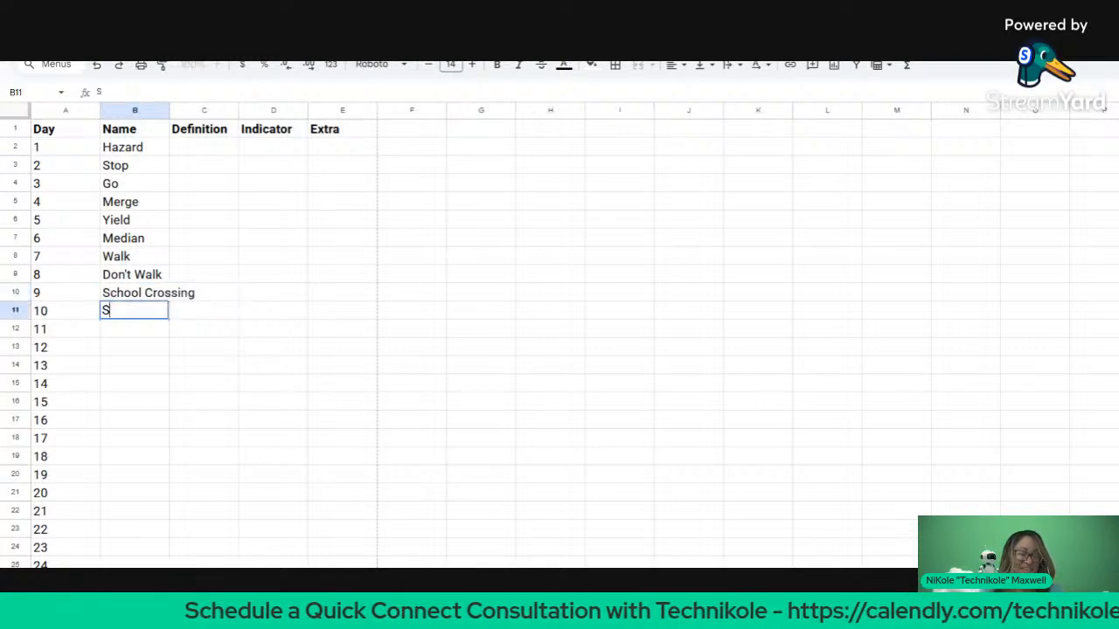
key(BackSpace)
text(Co)
key(BackSpace)
text(ro)
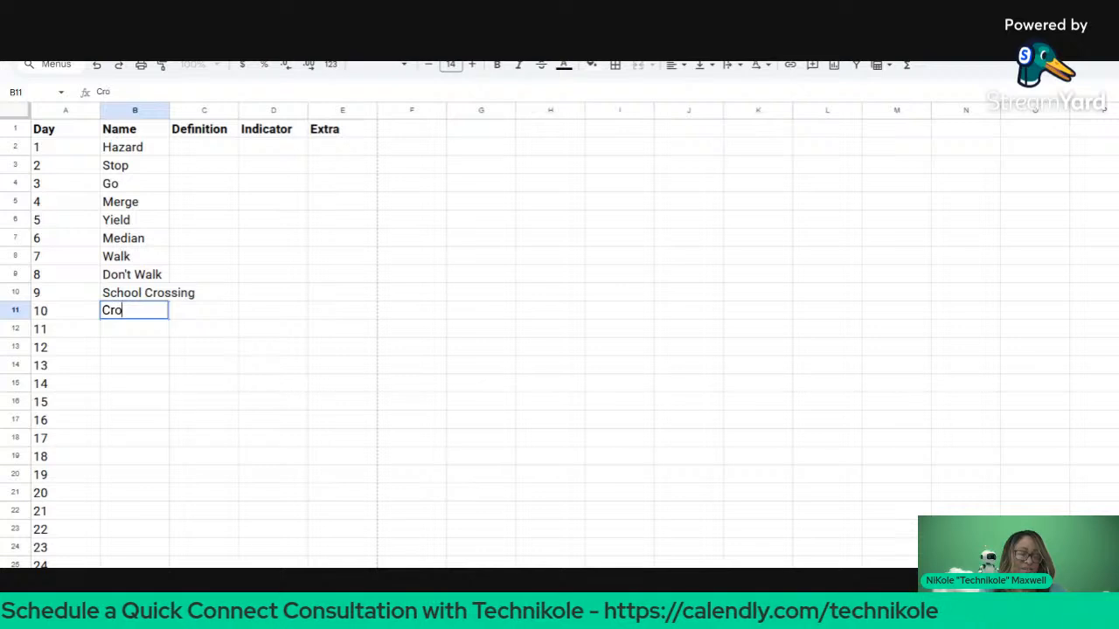
text(sswalk)
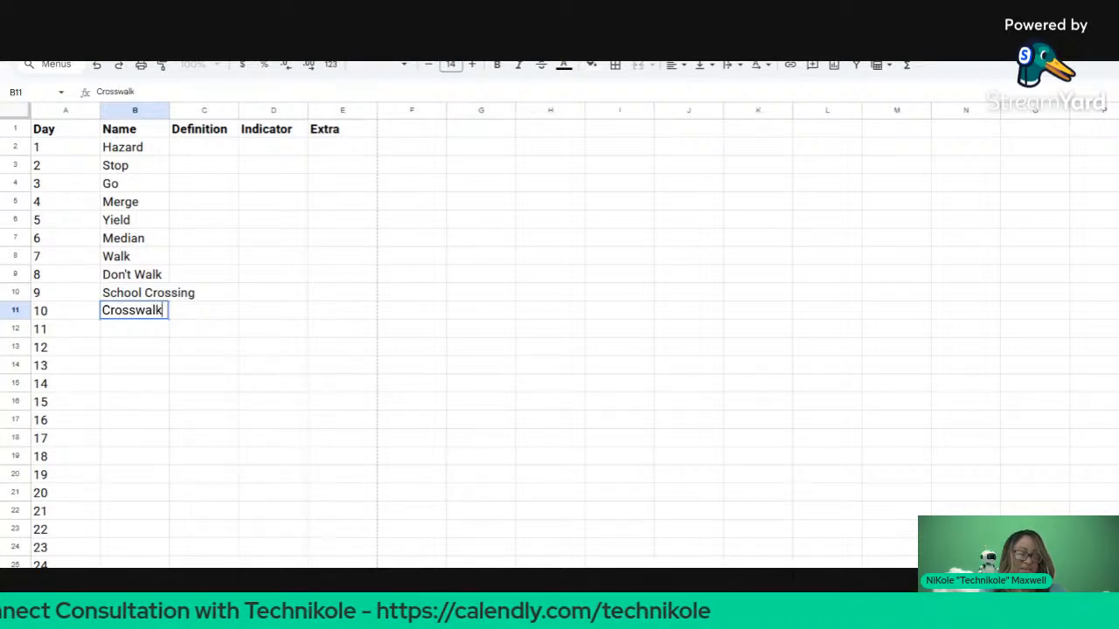
key(Return)
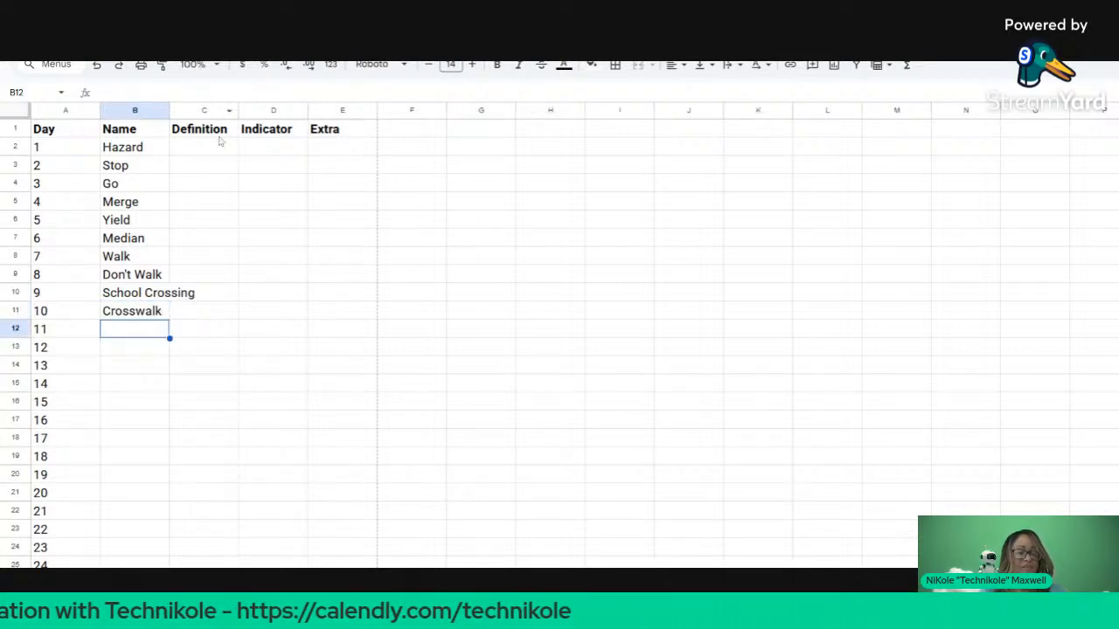
Step: Define Hazard as 'something may be wrong' in the Definition column
click(220, 145)
key(Return)
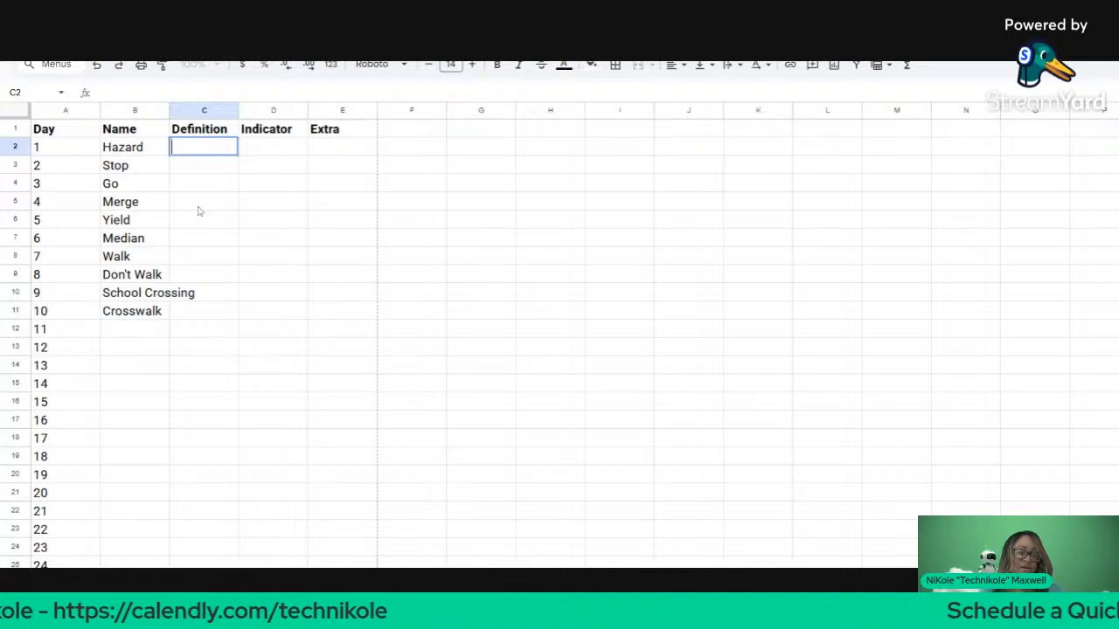
text(something is )
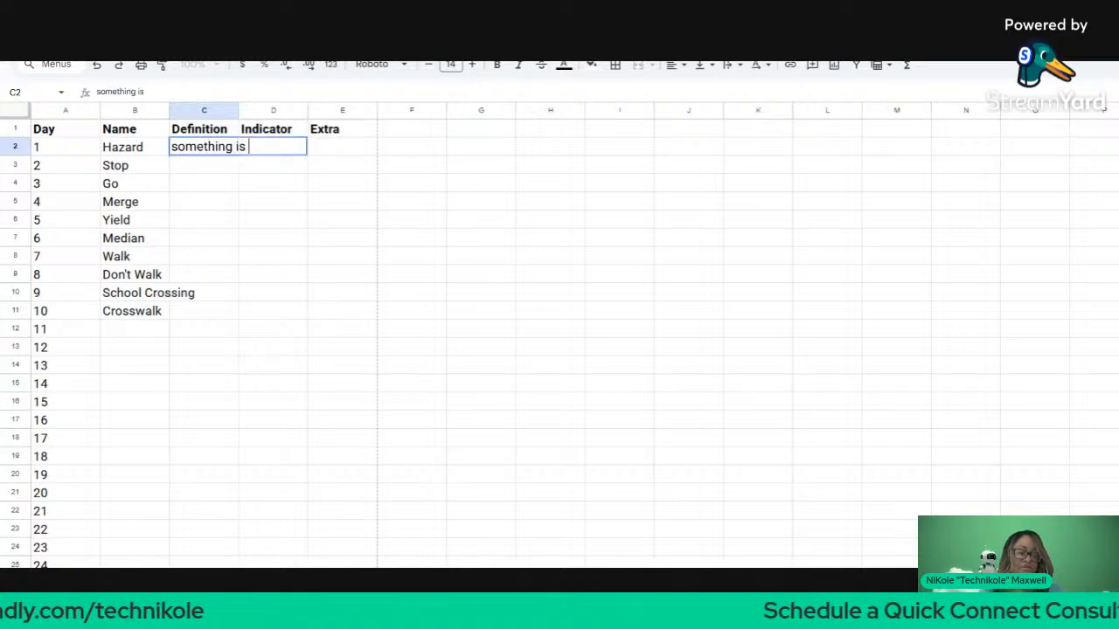
text(o)
key(BackSpace)
text(m)
key(BackSpace)
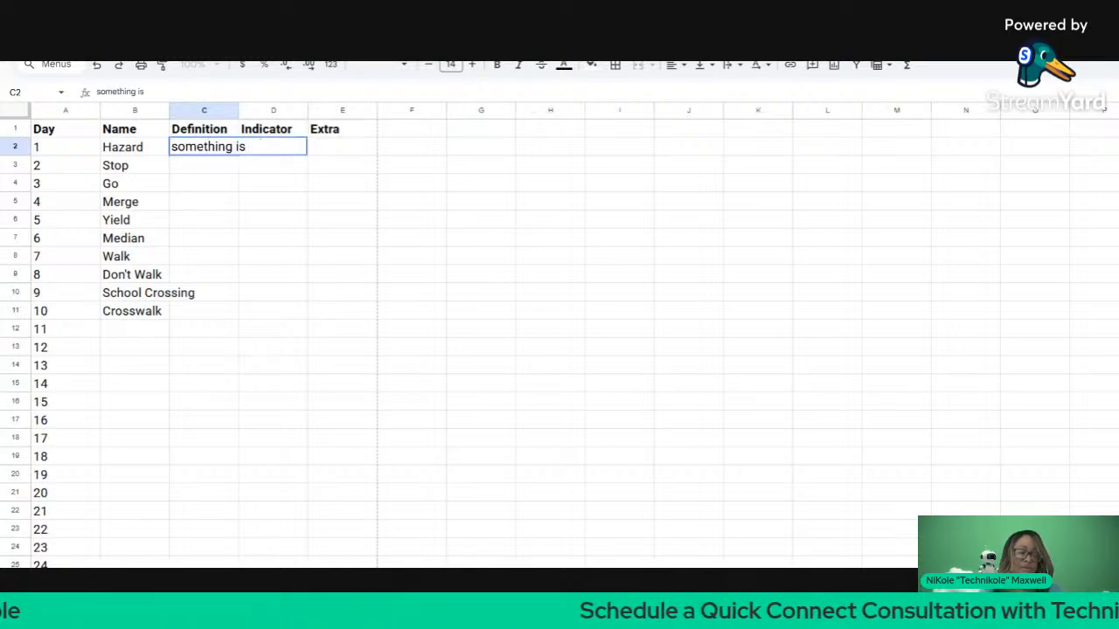
key(BackSpace)
key(BackSpace)
key(BackSpace)
text(may be w)
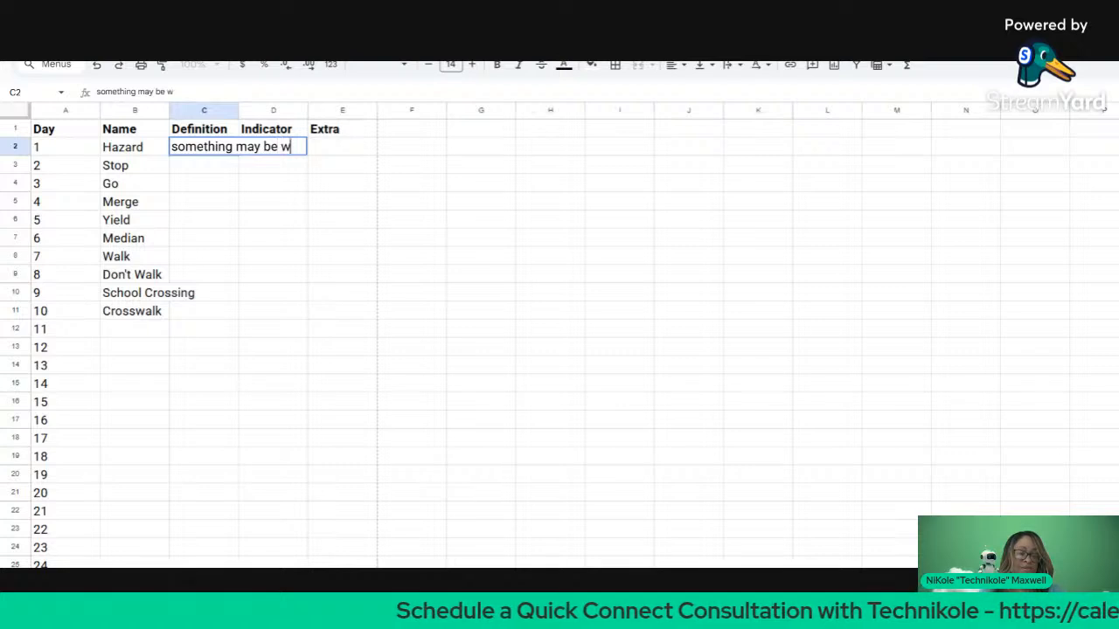
text(rong)
key(Return)
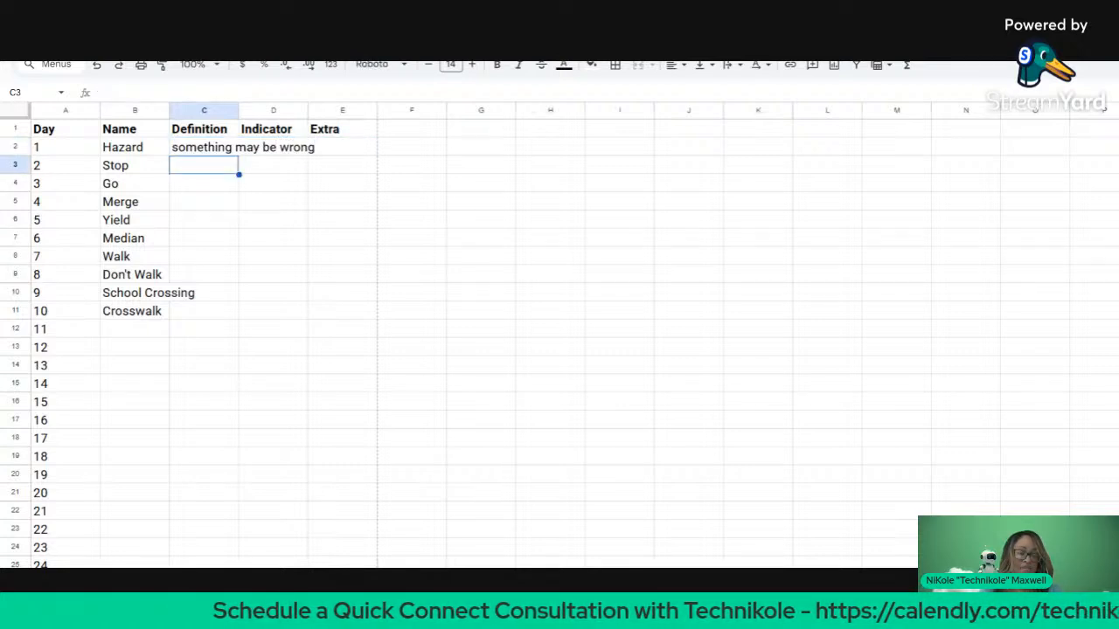
Step: Enter definitions don't go, proceed, mix in the middle and come in slowly
text(don't go)
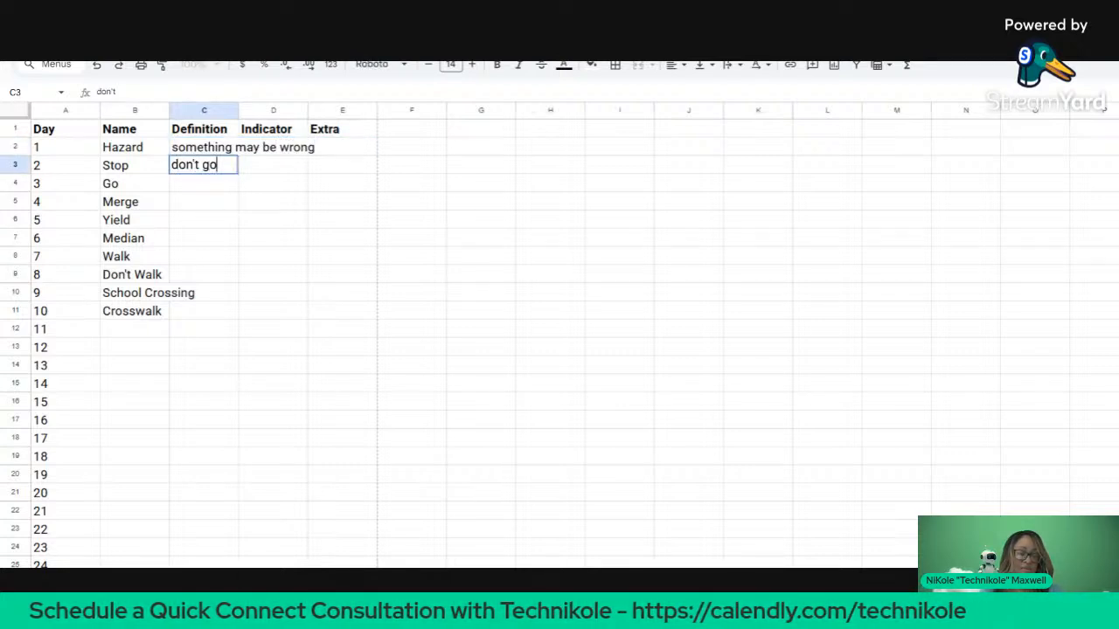
key(Return)
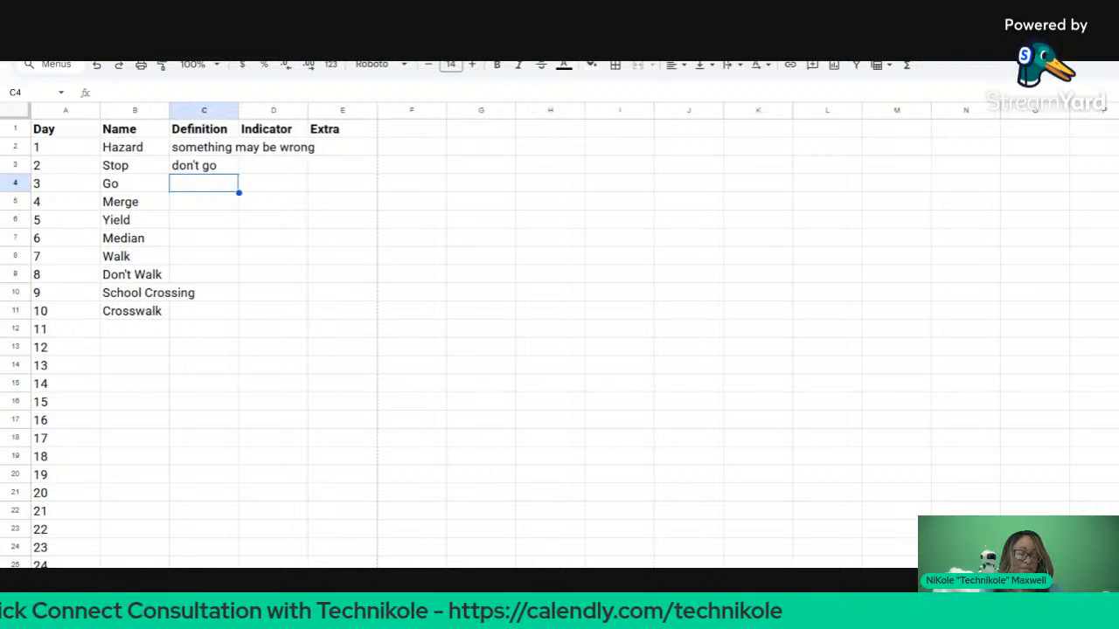
text(proceed)
key(Return)
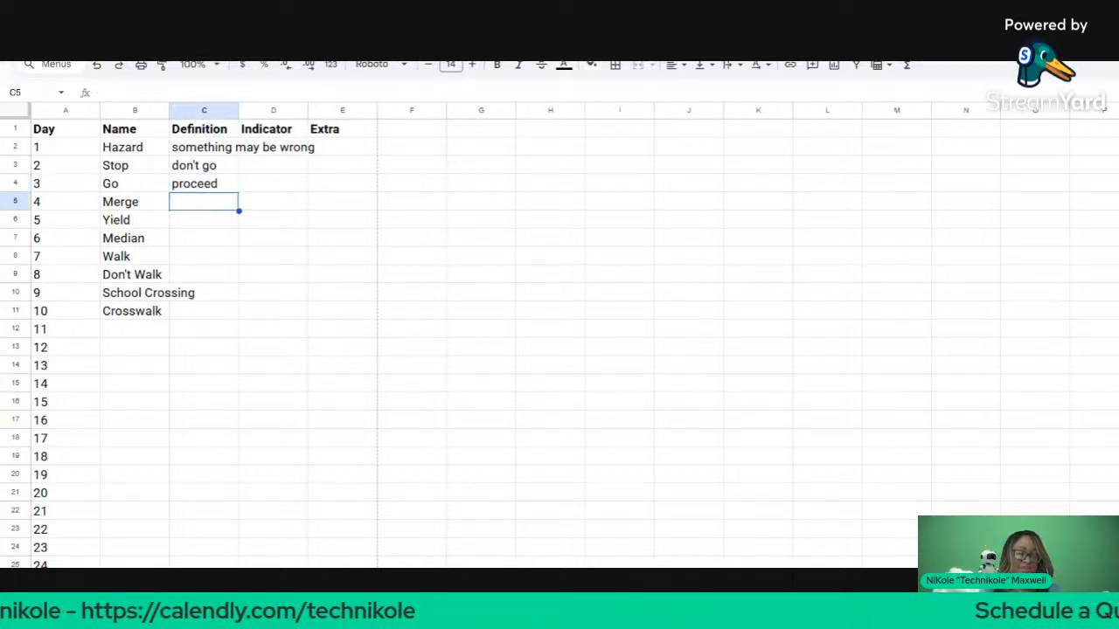
text(mix in the m)
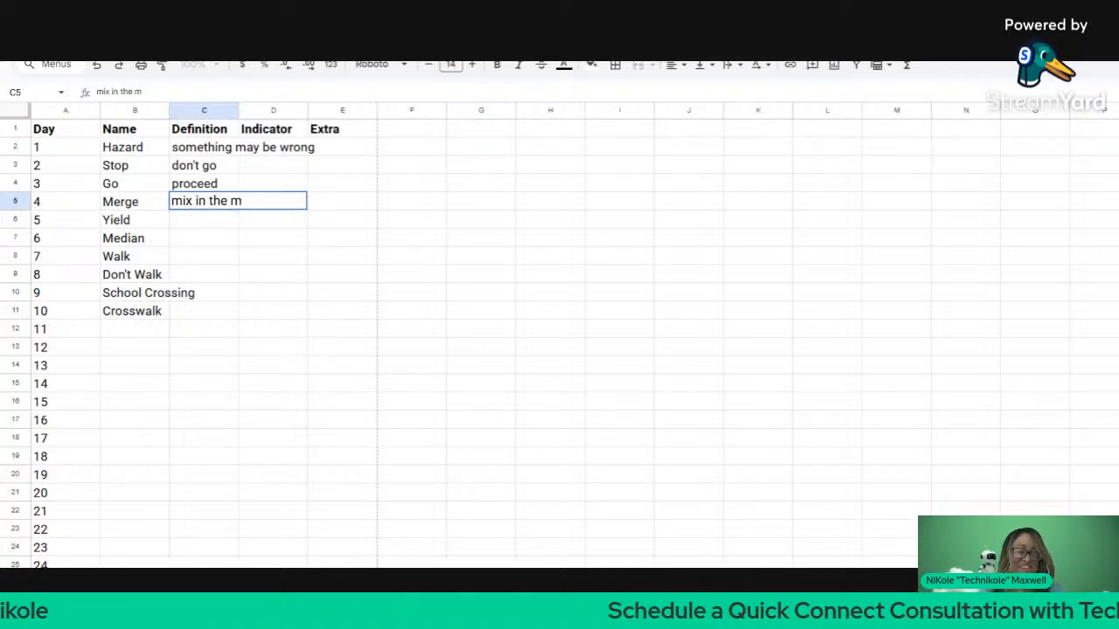
text(iddl)
text(e)
key(Return)
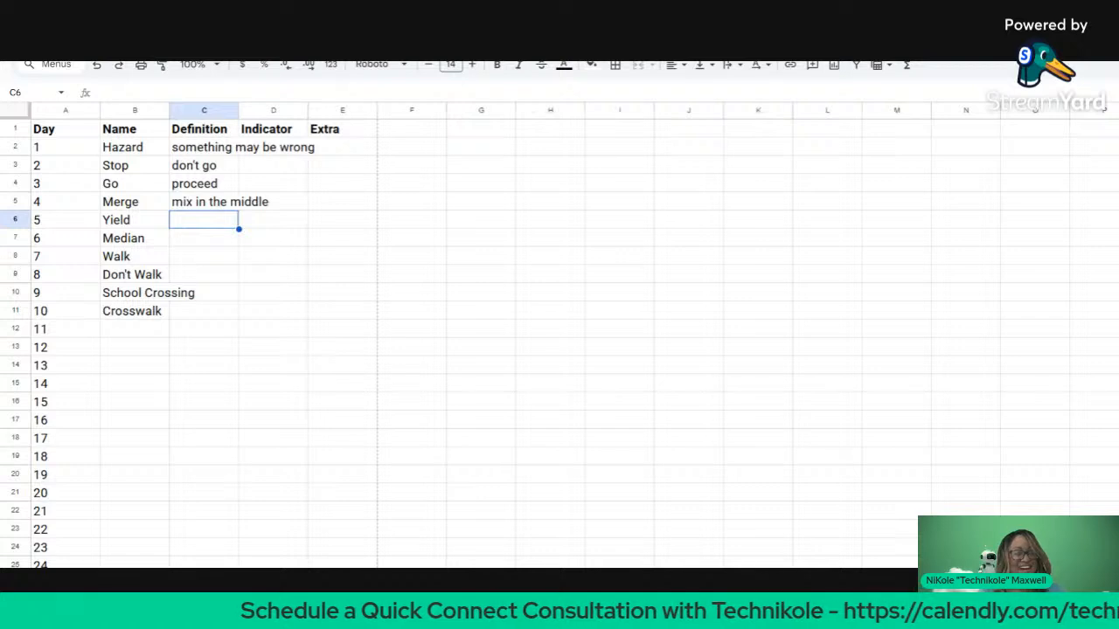
text(c)
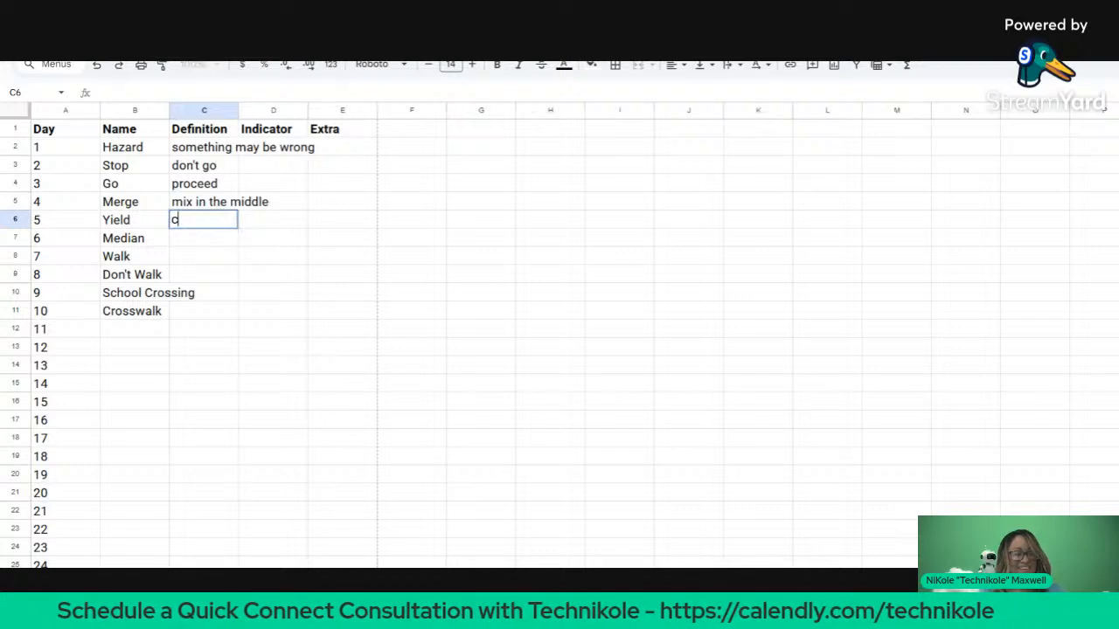
text(ome in slowly)
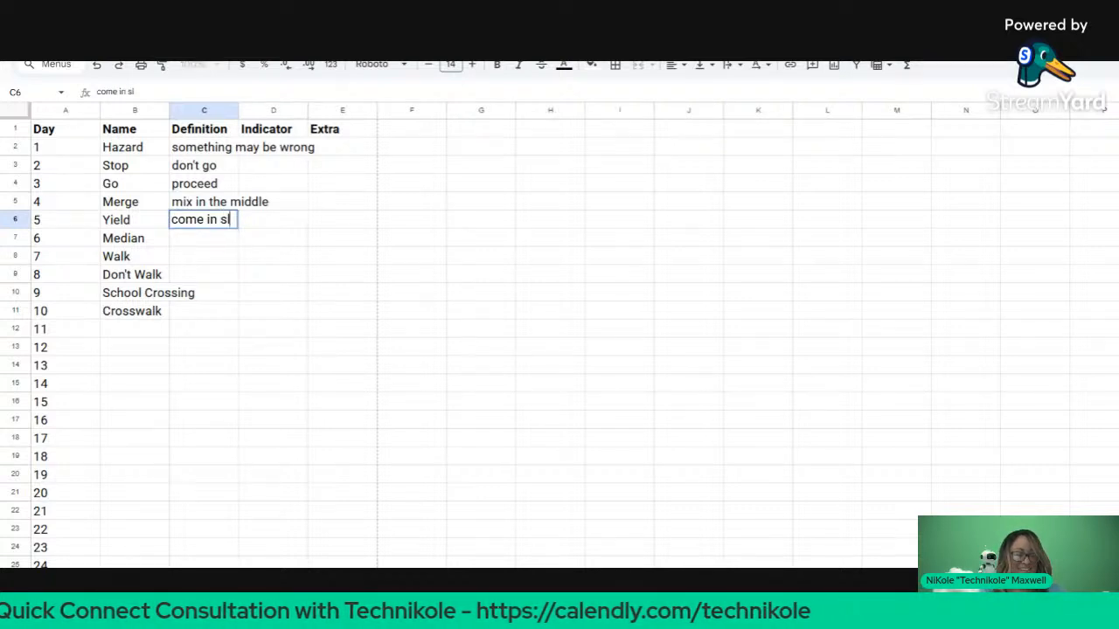
key(Return)
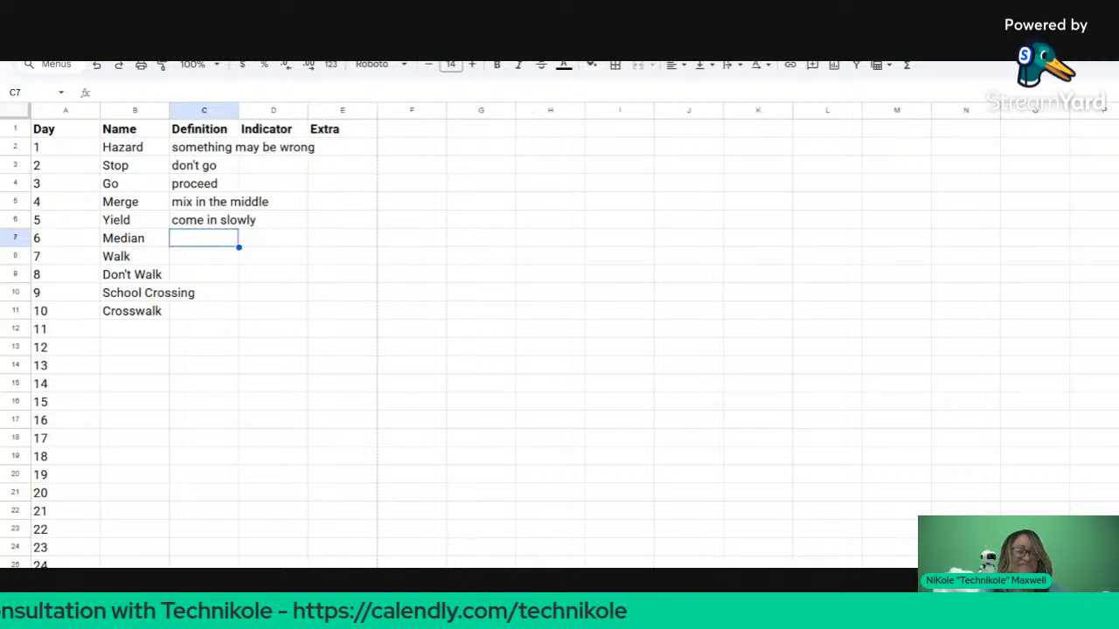
Step: Discard the autofilled suggestion and define Median as 'divider in the road'
text(som)
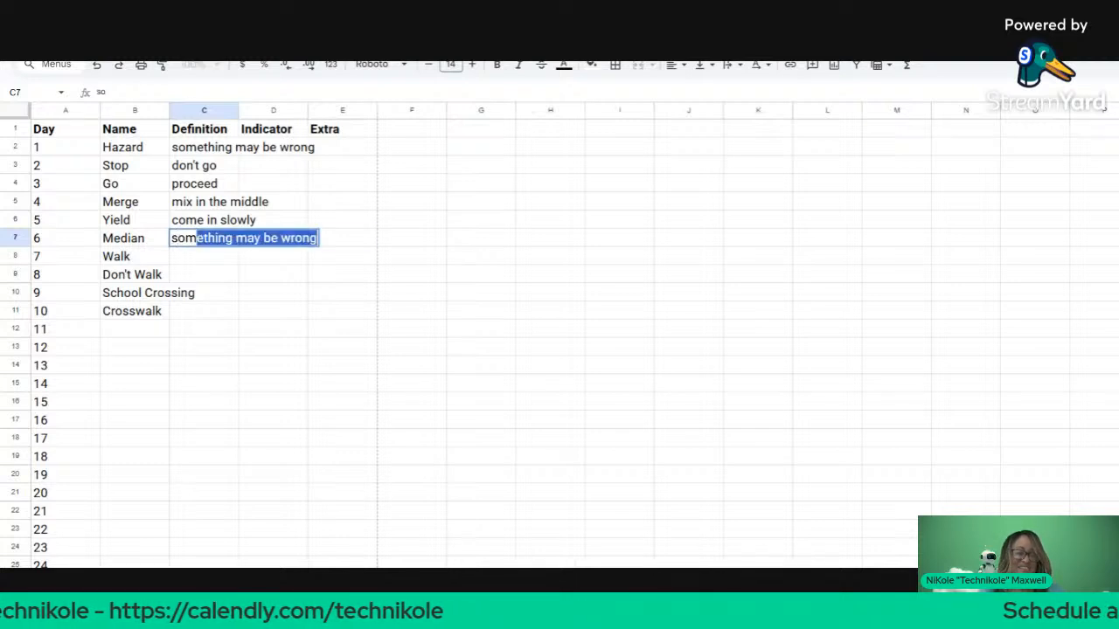
key(BackSpace)
key(BackSpace)
key(BackSpace)
key(BackSpace)
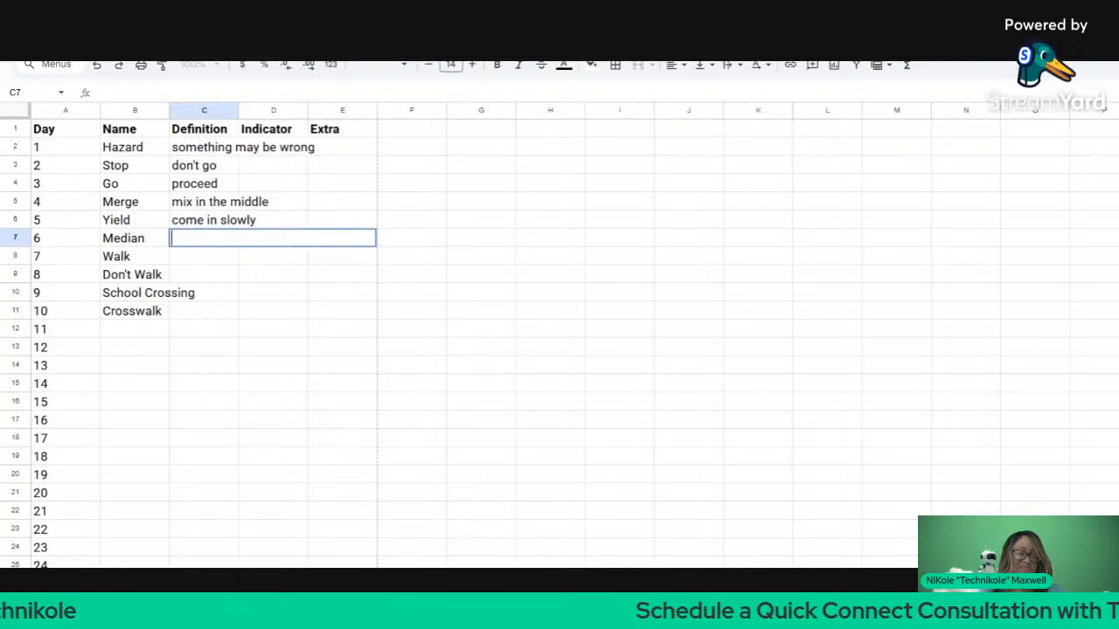
text(divid)
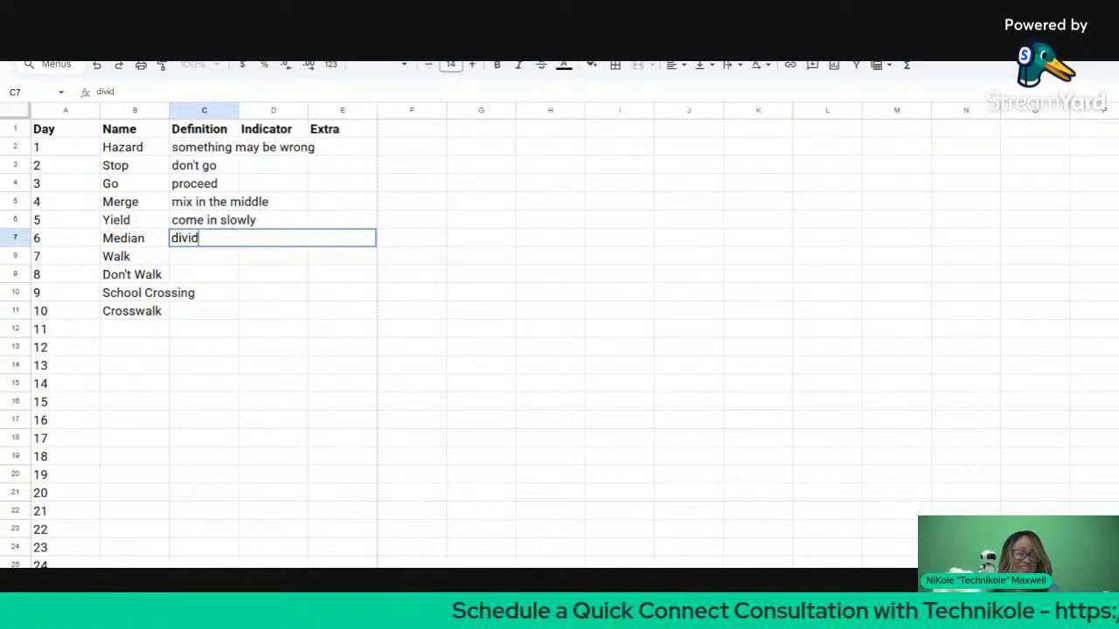
text(er in the road)
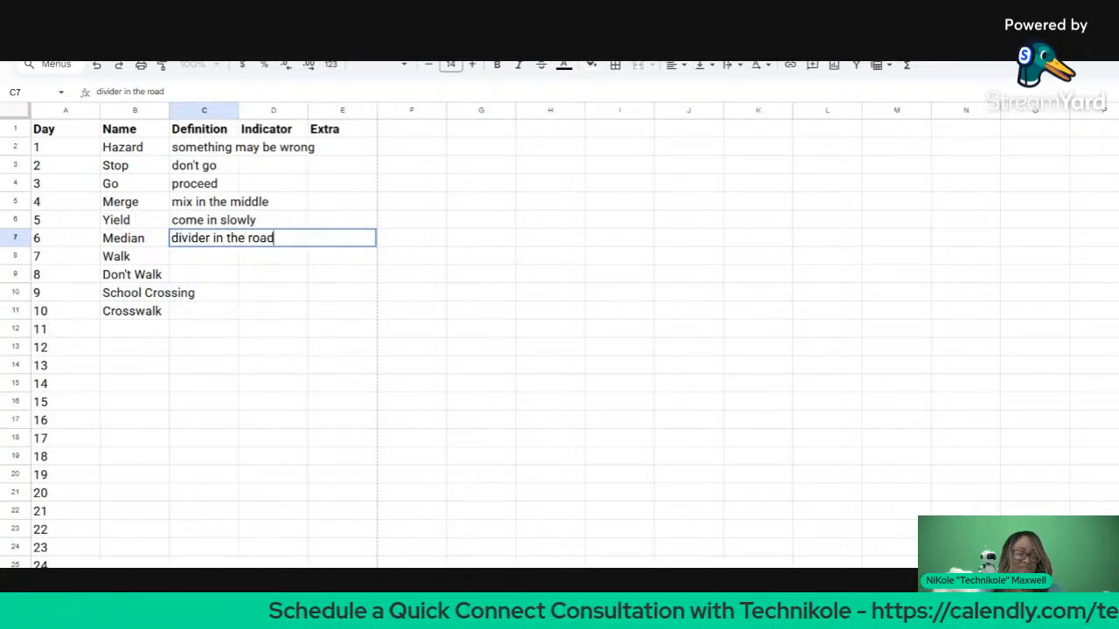
key(Return)
Step: Define Walk as 'proceed as a pedestrian', dropping the started Don't Walk text
text(p)
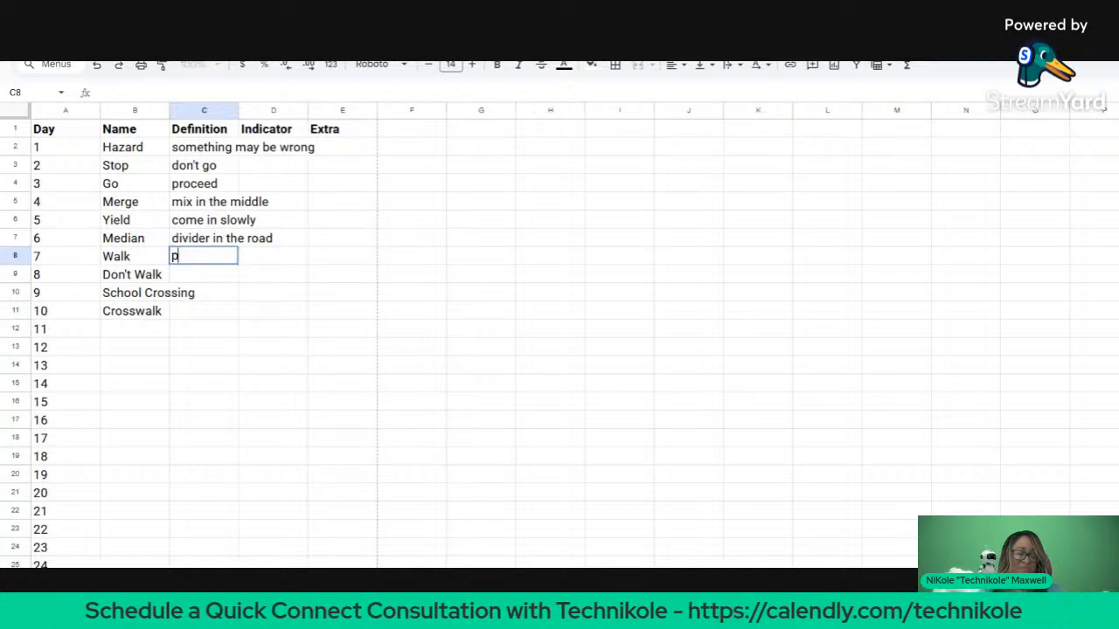
text(roceed)
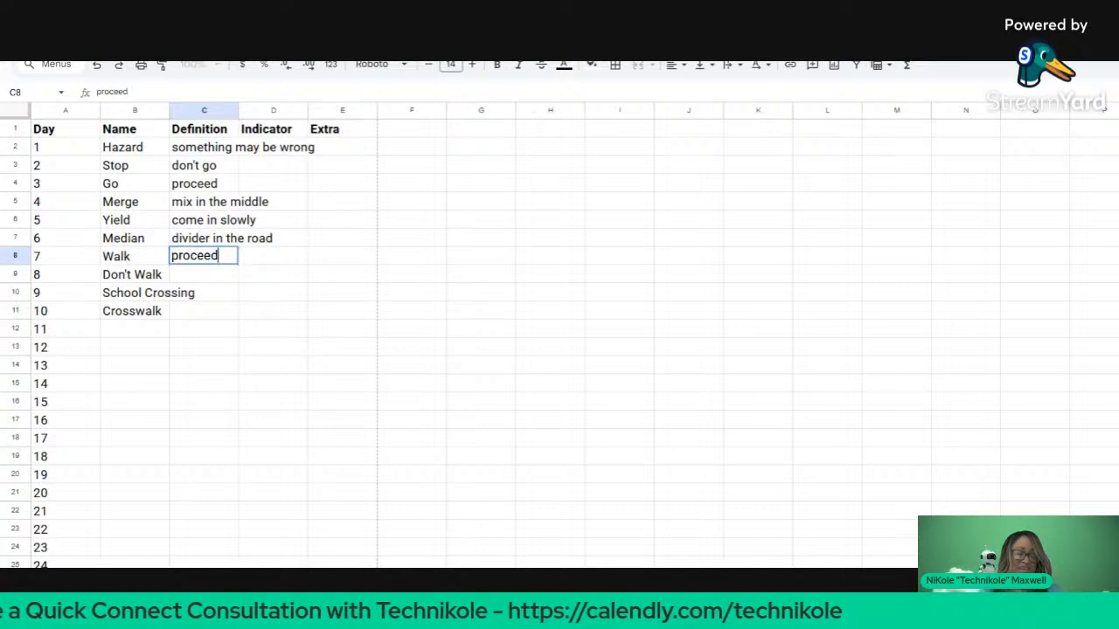
text( as a )
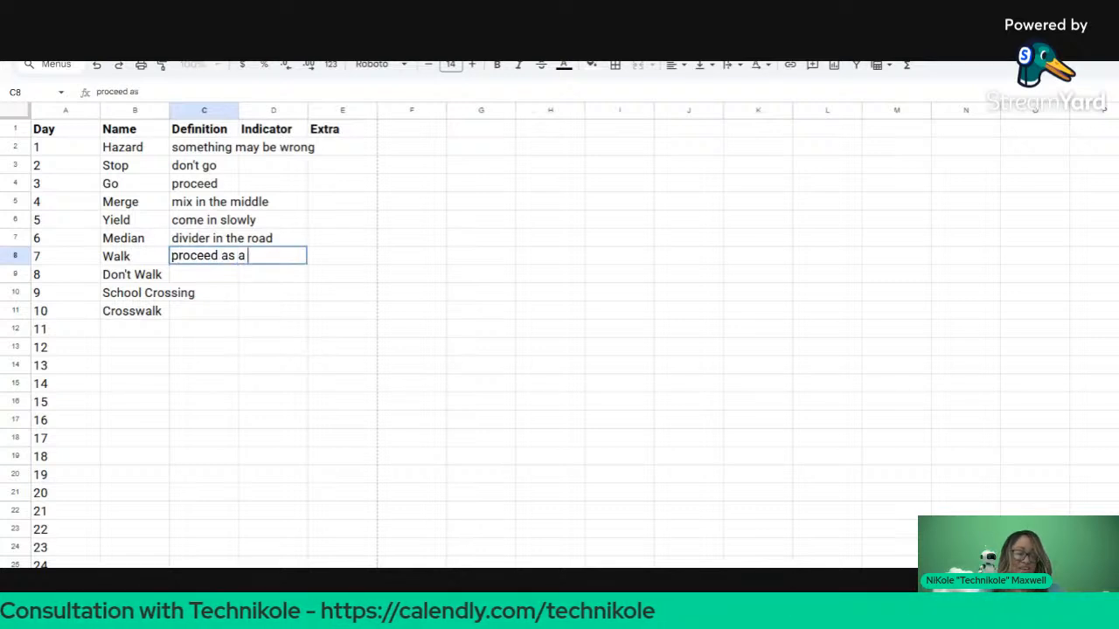
text(pedestrian)
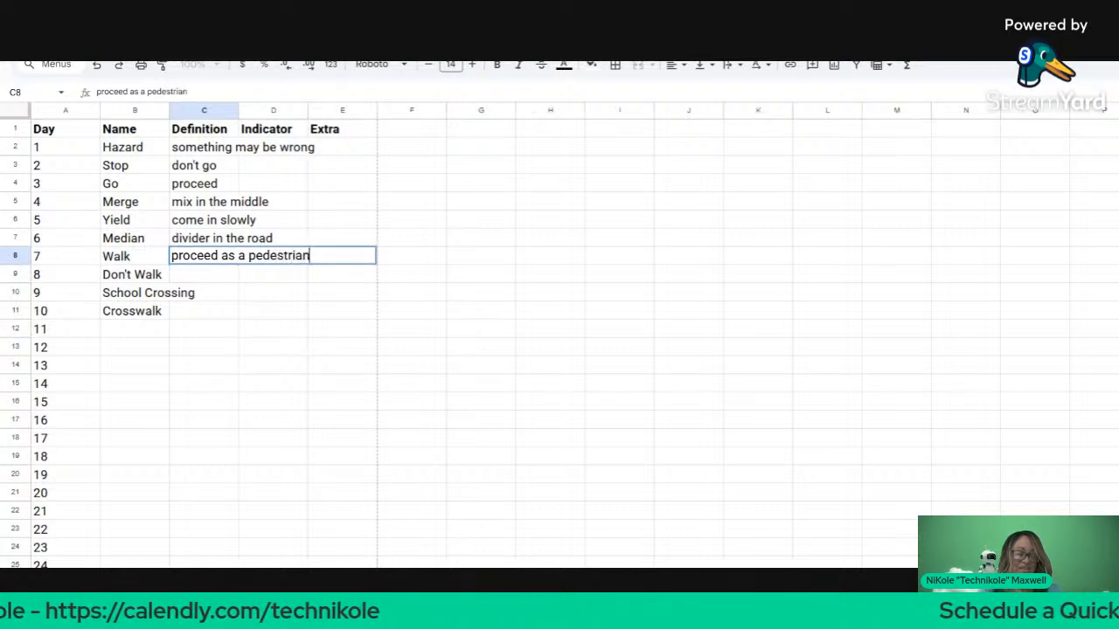
key(Return)
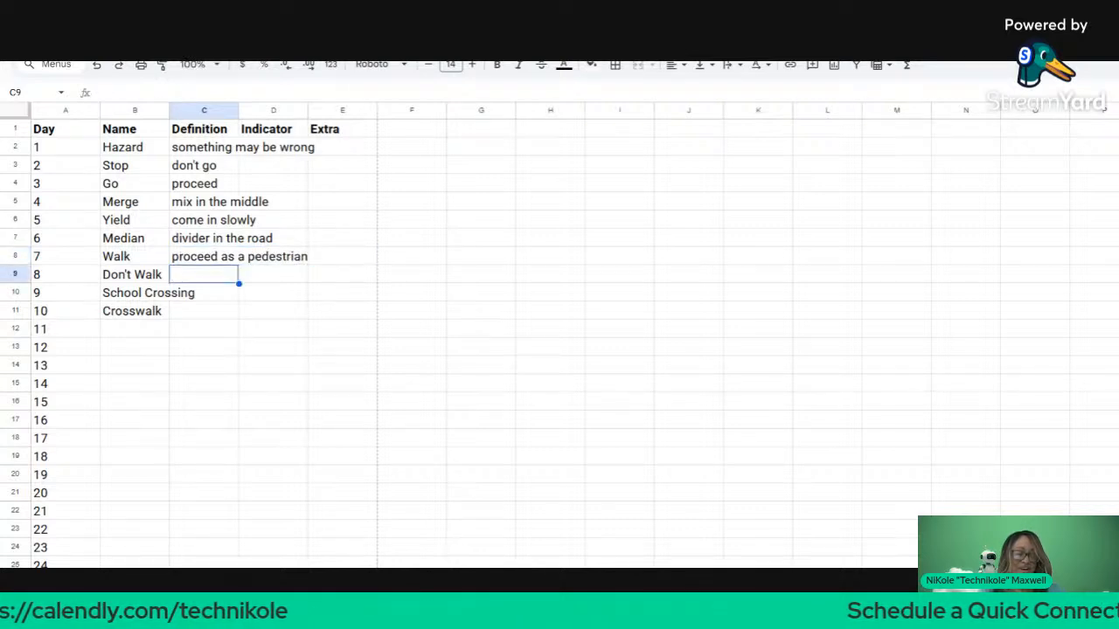
text(do)
key(BackSpace)
key(BackSpace)
key(BackSpace)
key(BackSpace)
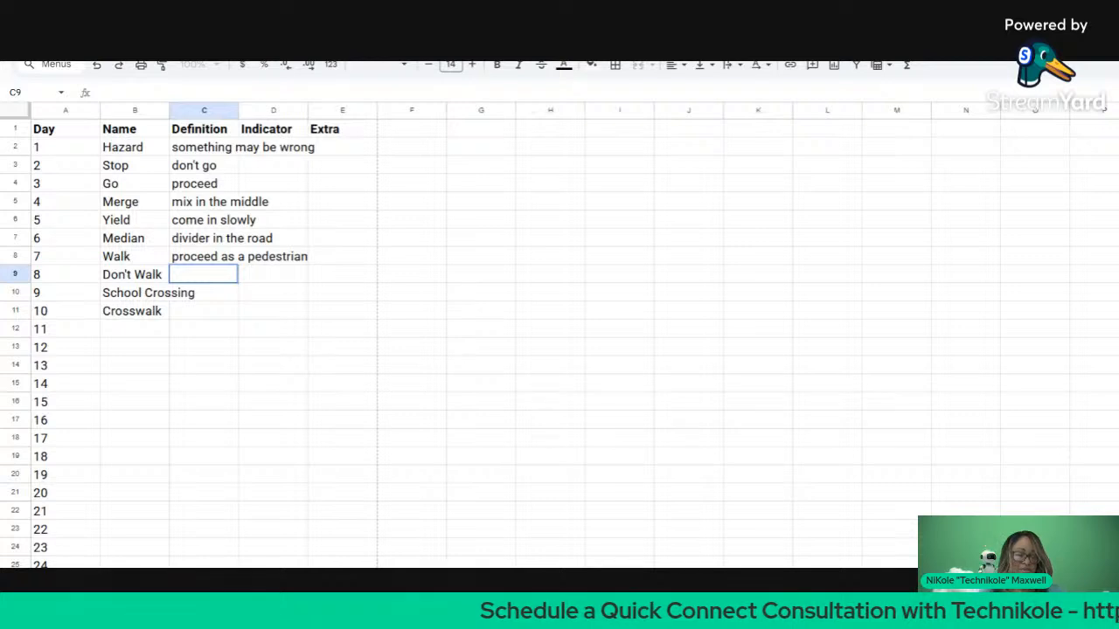
click(295, 312)
Step: Paste the Walk definition into C9 and prefix it with 'don't walk or '
click(170, 267)
text(proceed as a pedestrian)
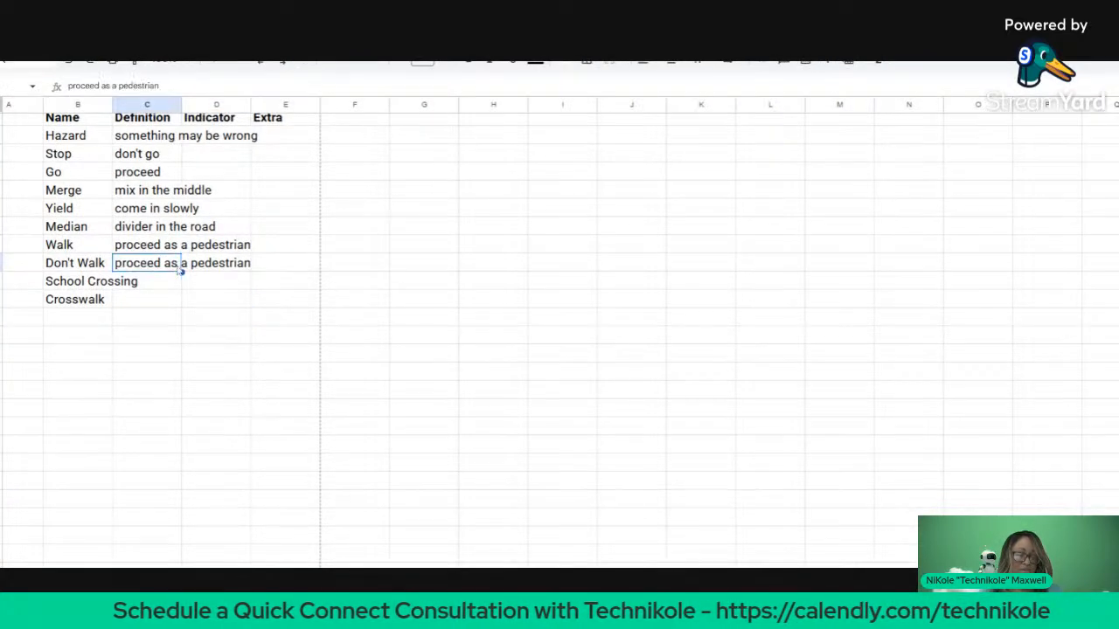
triple_click(118, 266)
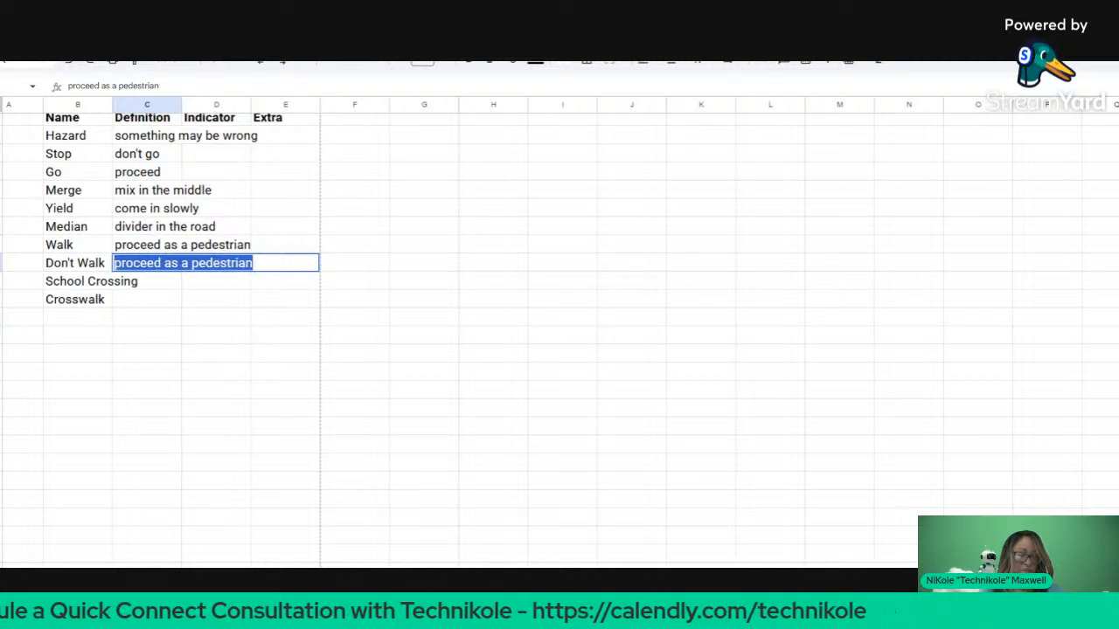
click(115, 264)
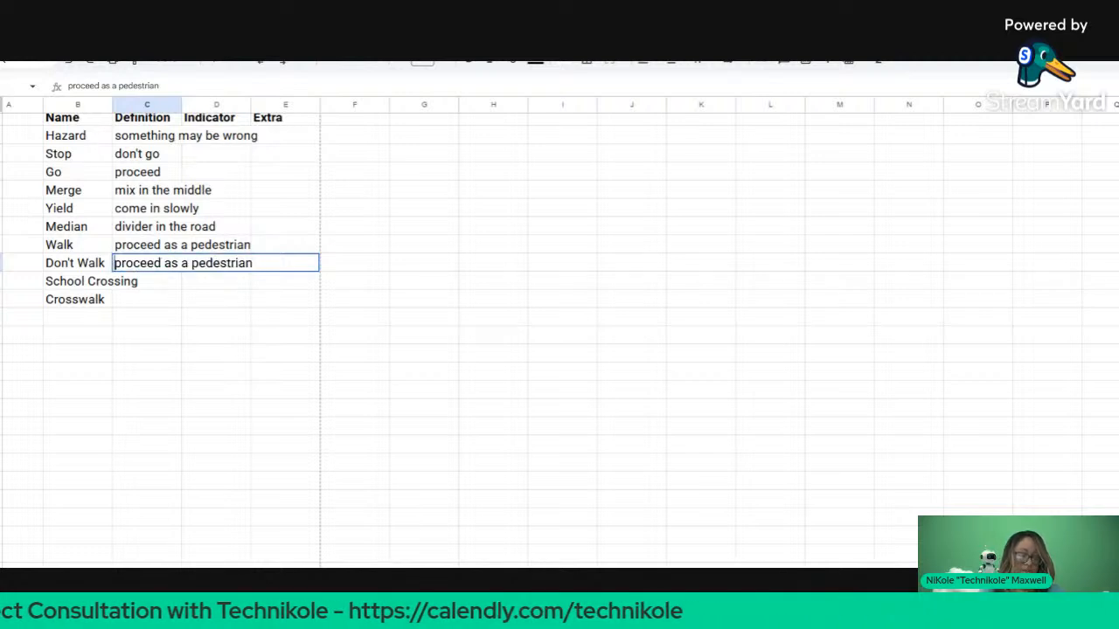
text(dont')
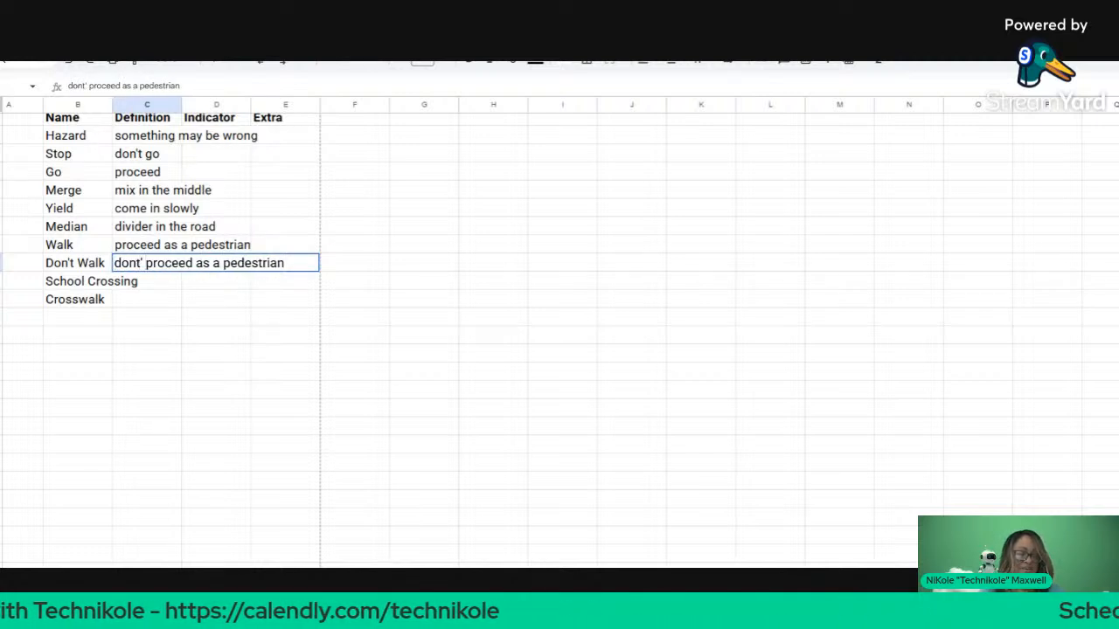
key(BackSpace)
key(BackSpace)
key(BackSpace)
text('t wa)
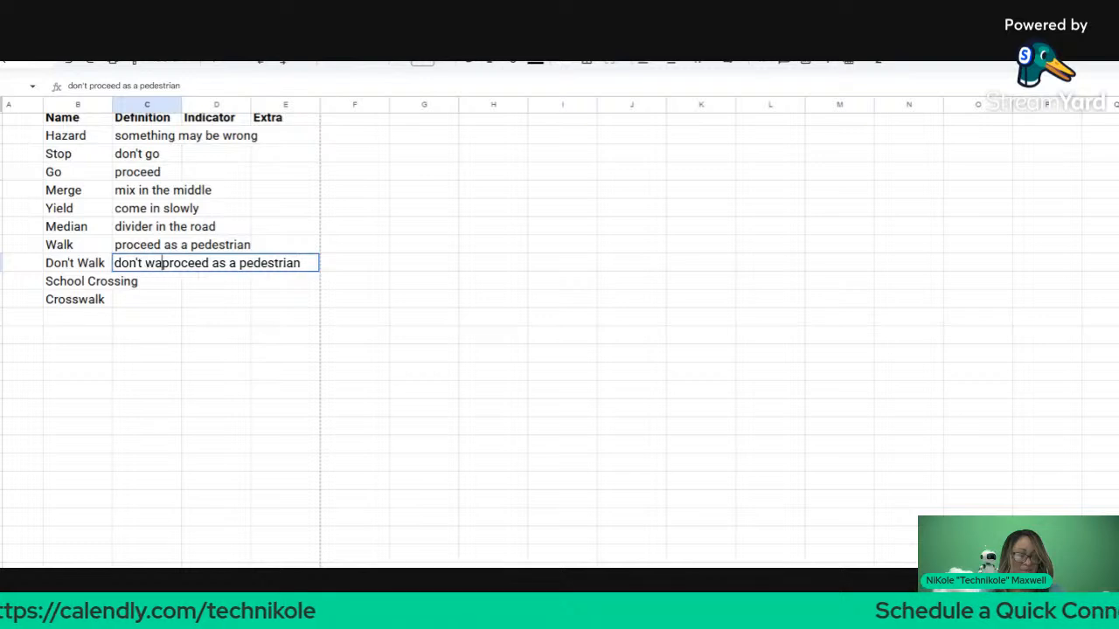
text(lk )
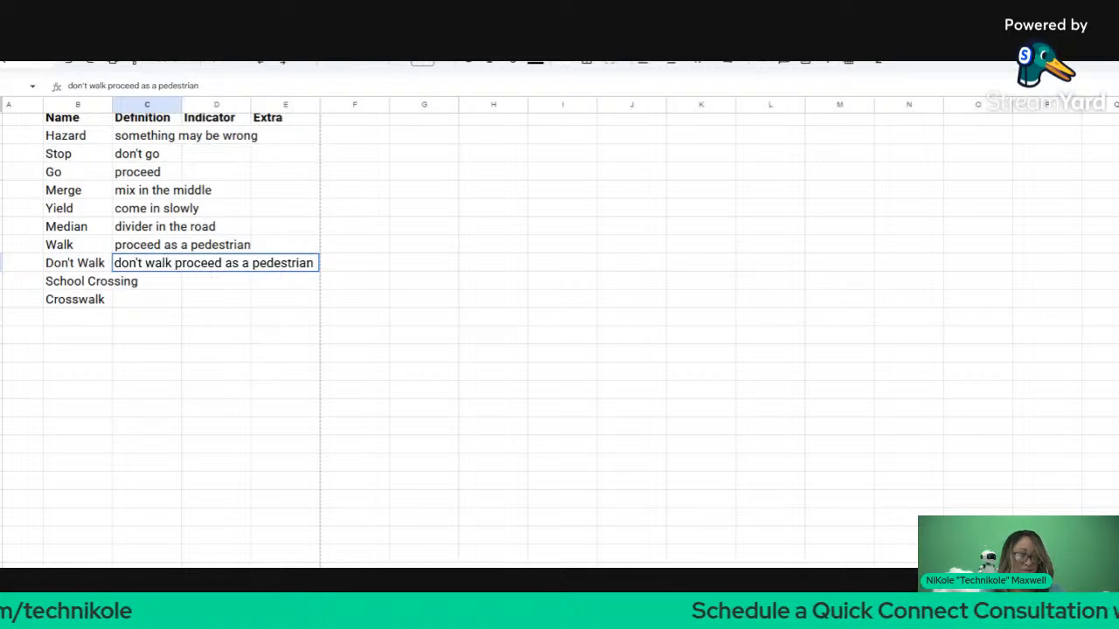
text(or)
key(Return)
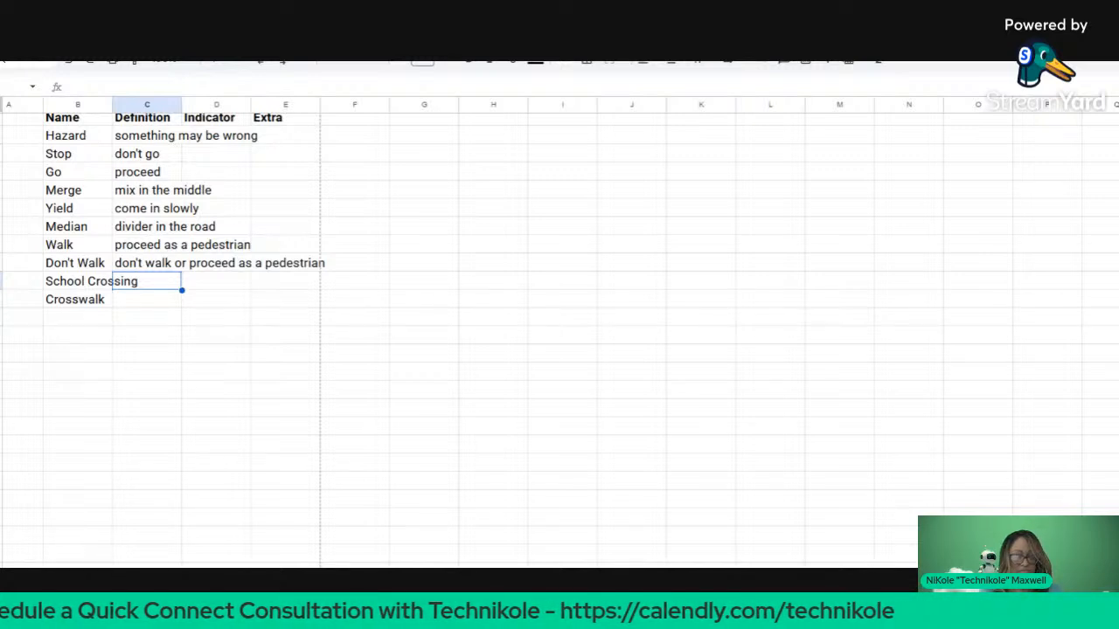
Step: Complete the School Crossing definition as 'kids may be present - STFD'
text(kids a)
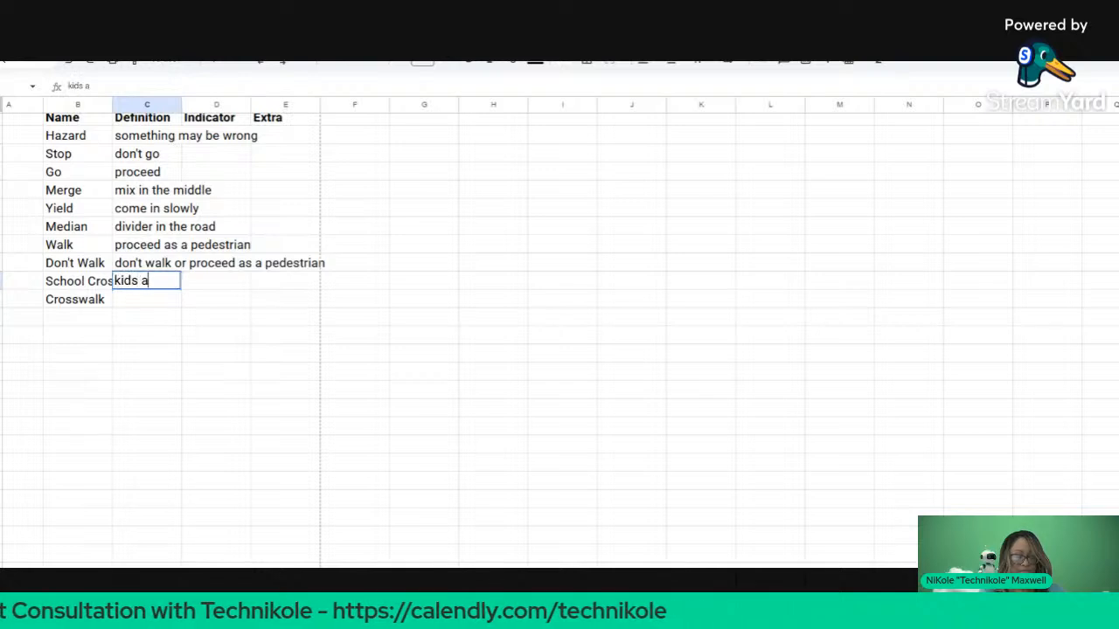
key(BackSpace)
text(a)
key(BackSpace)
text(m)
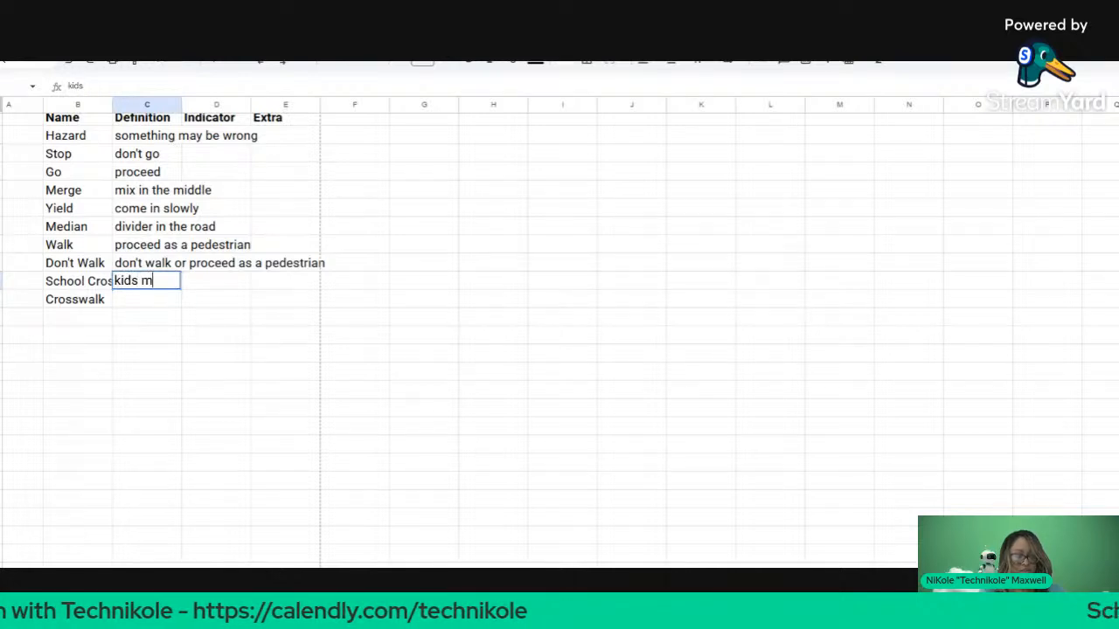
text(ay be pres)
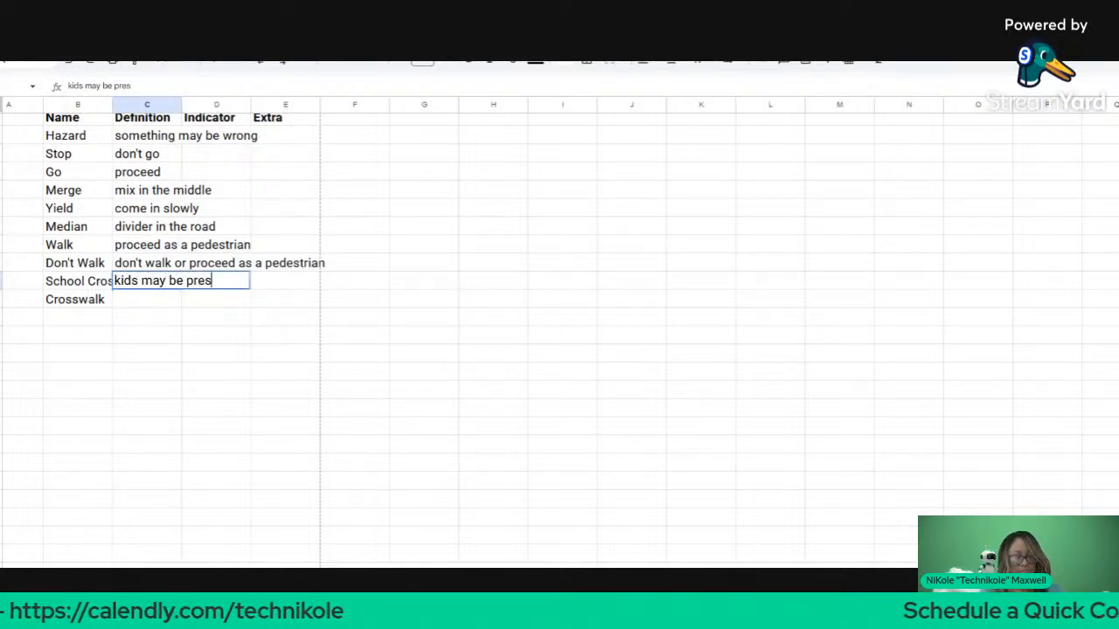
text(ent - )
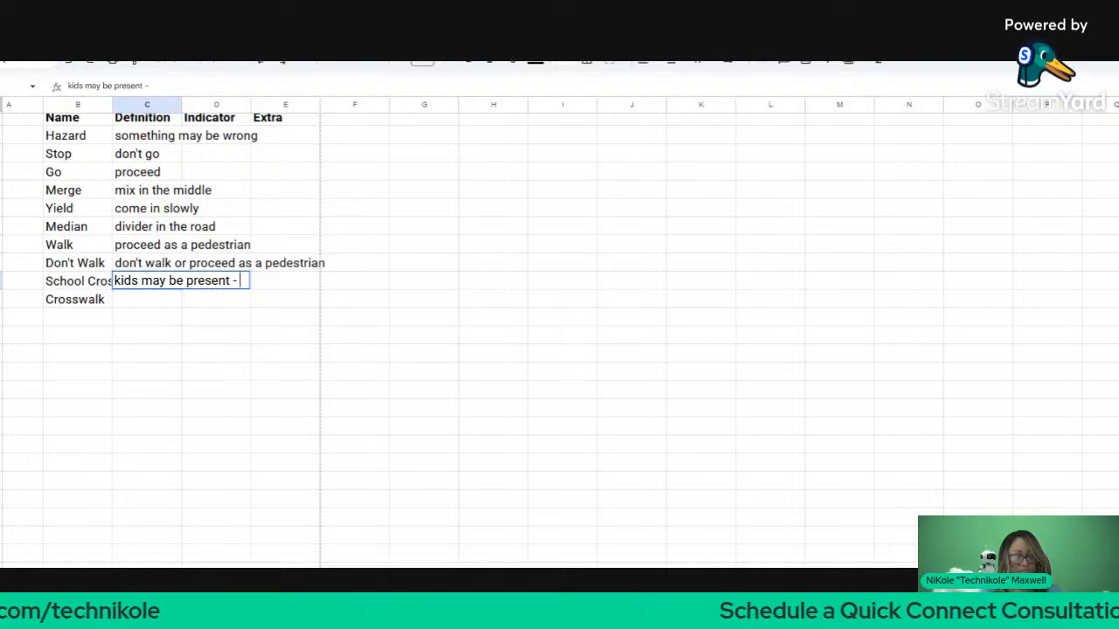
text(STFD)
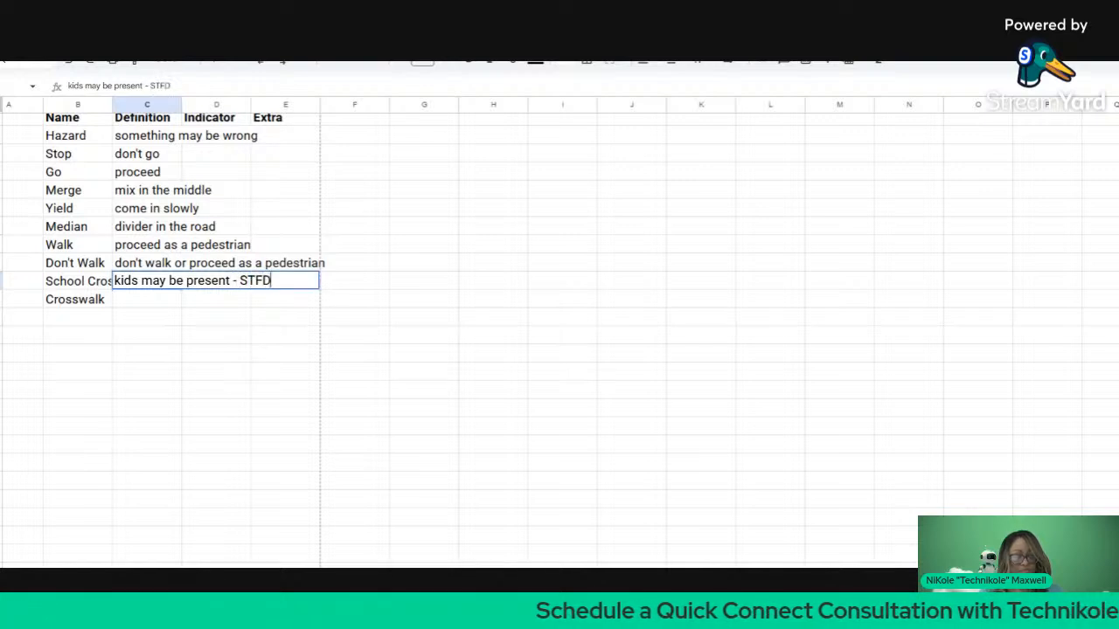
key(Return)
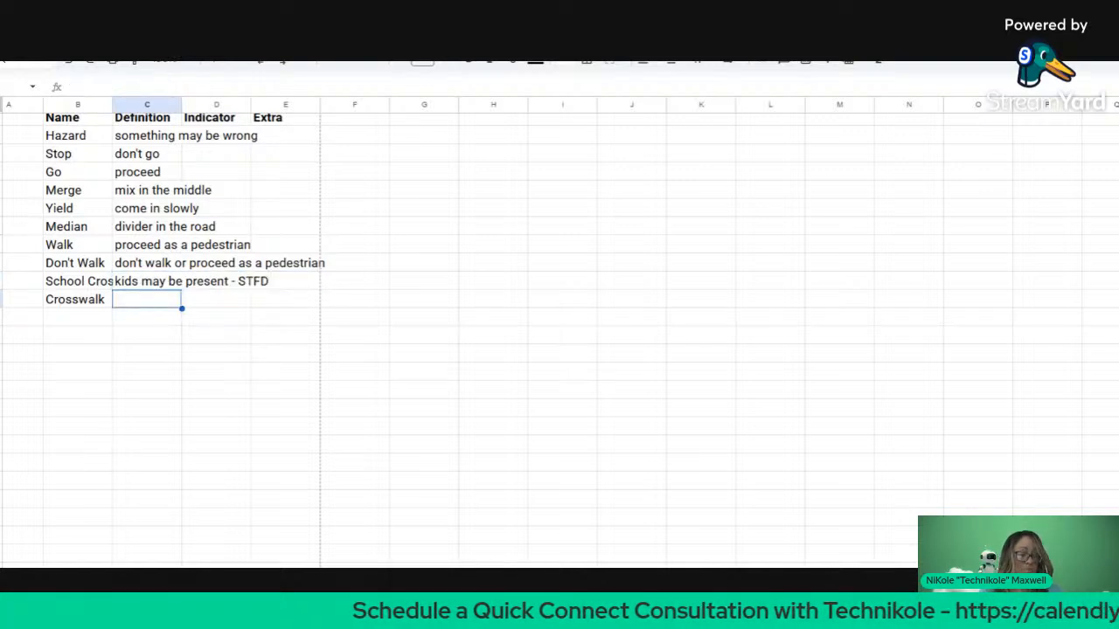
Step: Define Crosswalk as 'pedestrian walking area'
text(pedi)
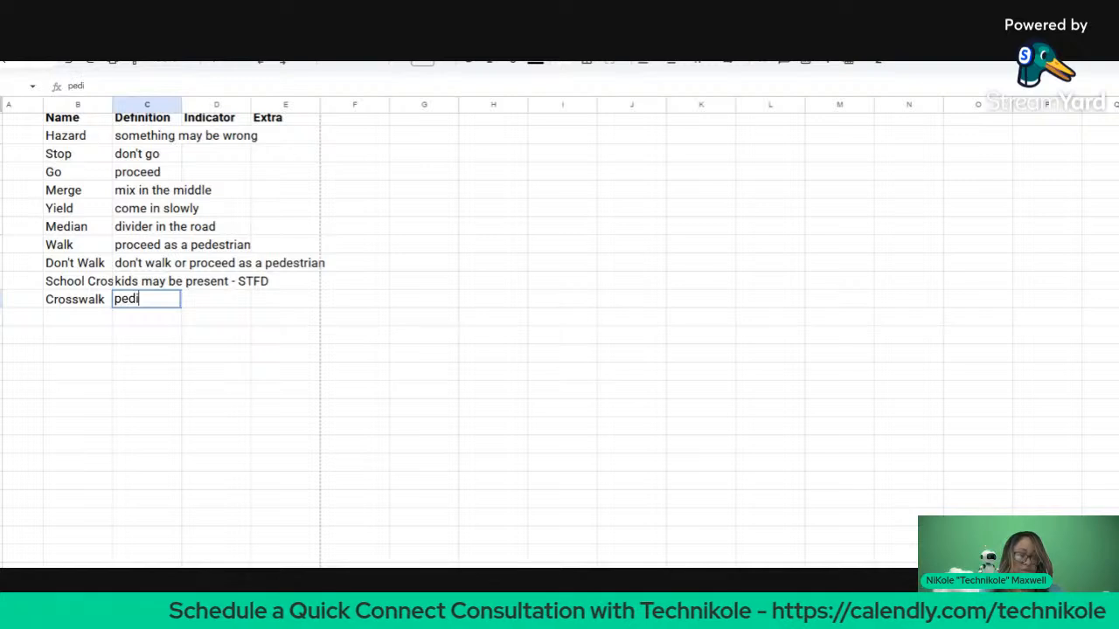
key(BackSpace)
text(estrian)
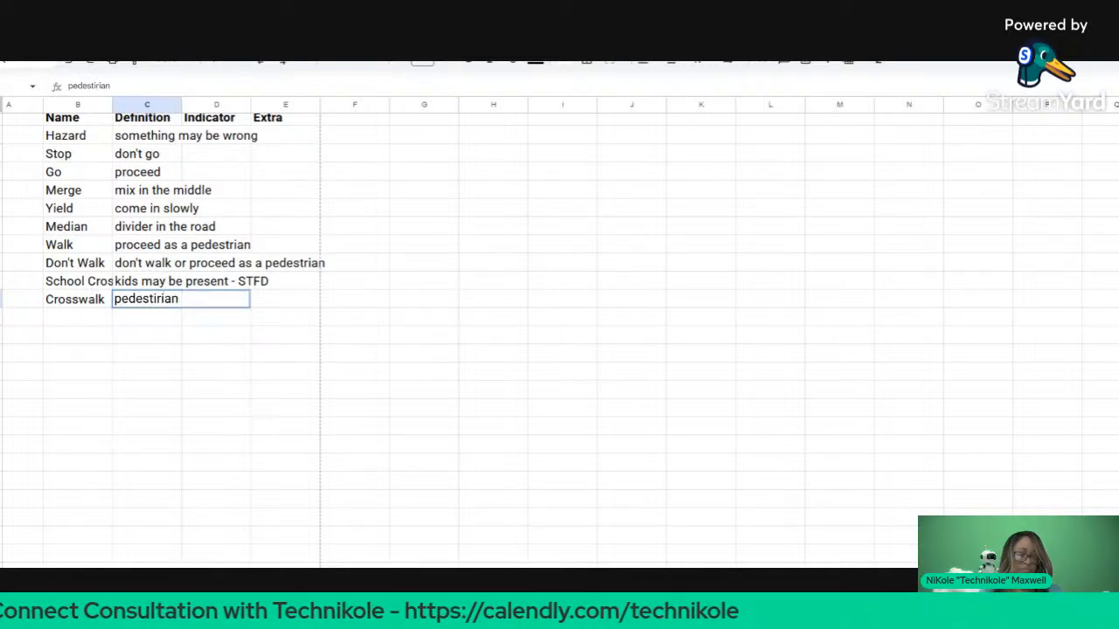
key(BackSpace)
key(BackSpace)
key(BackSpace)
key(BackSpace)
text(rian area)
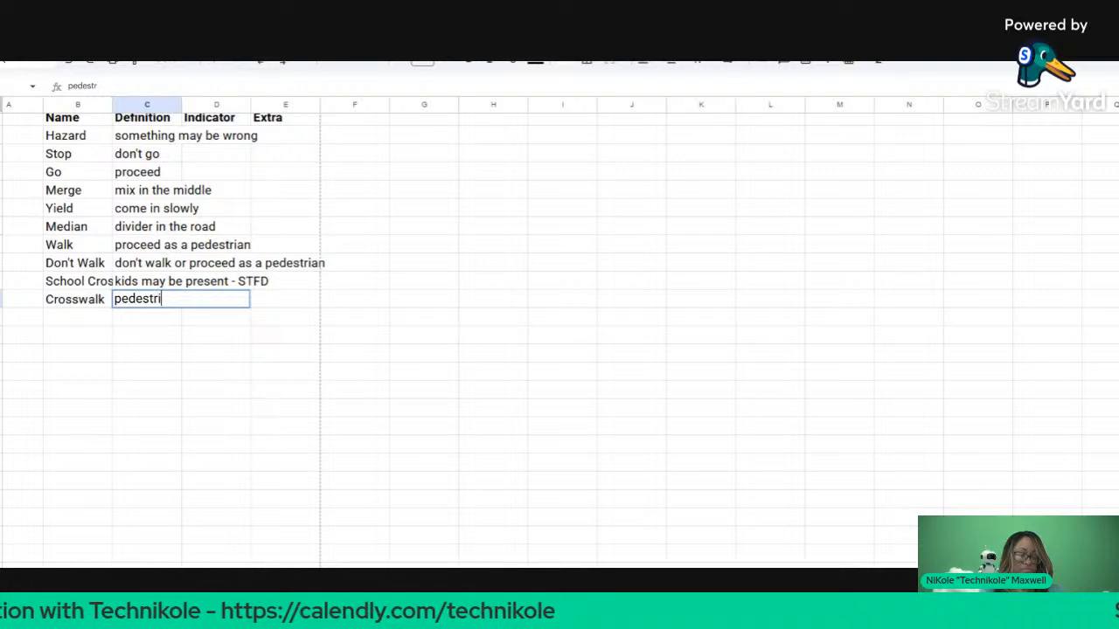
key(BackSpace)
key(BackSpace)
key(BackSpace)
key(BackSpace)
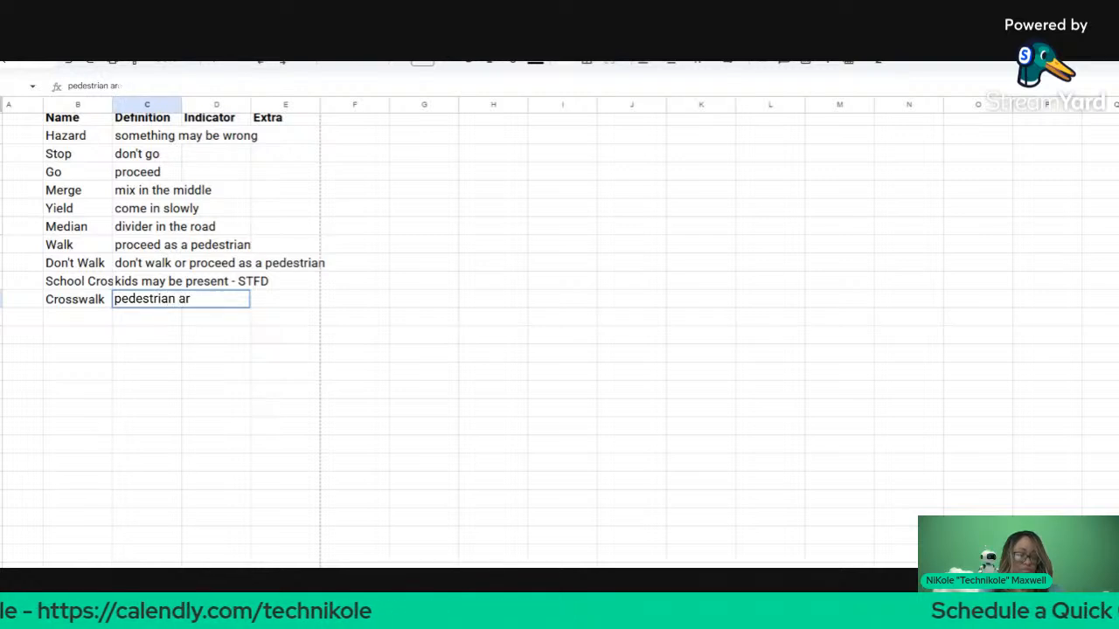
text(walking area)
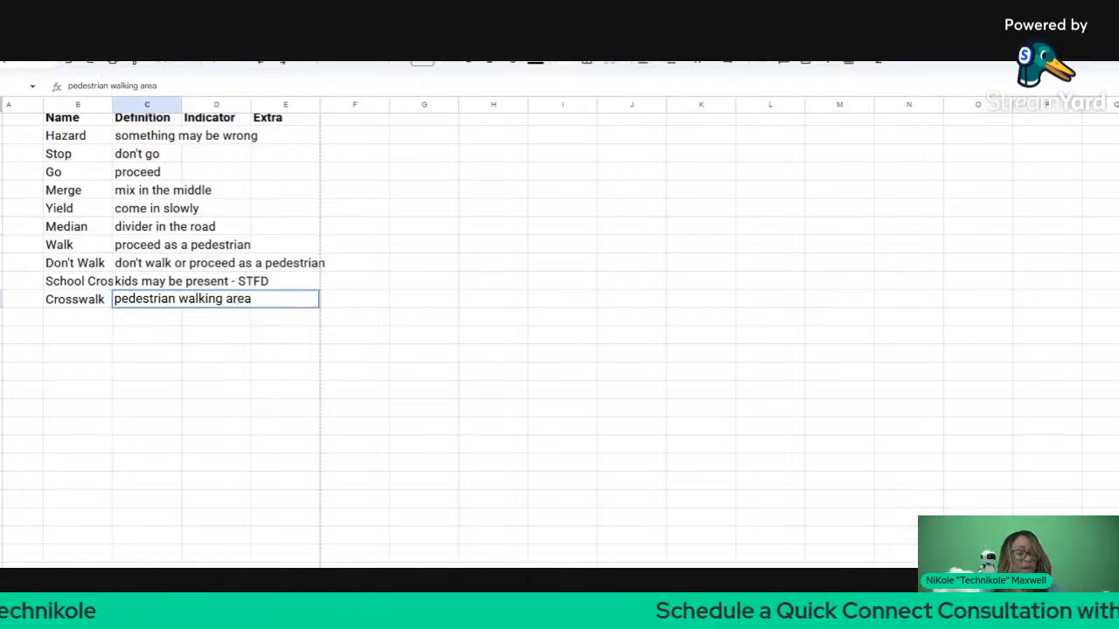
key(Return)
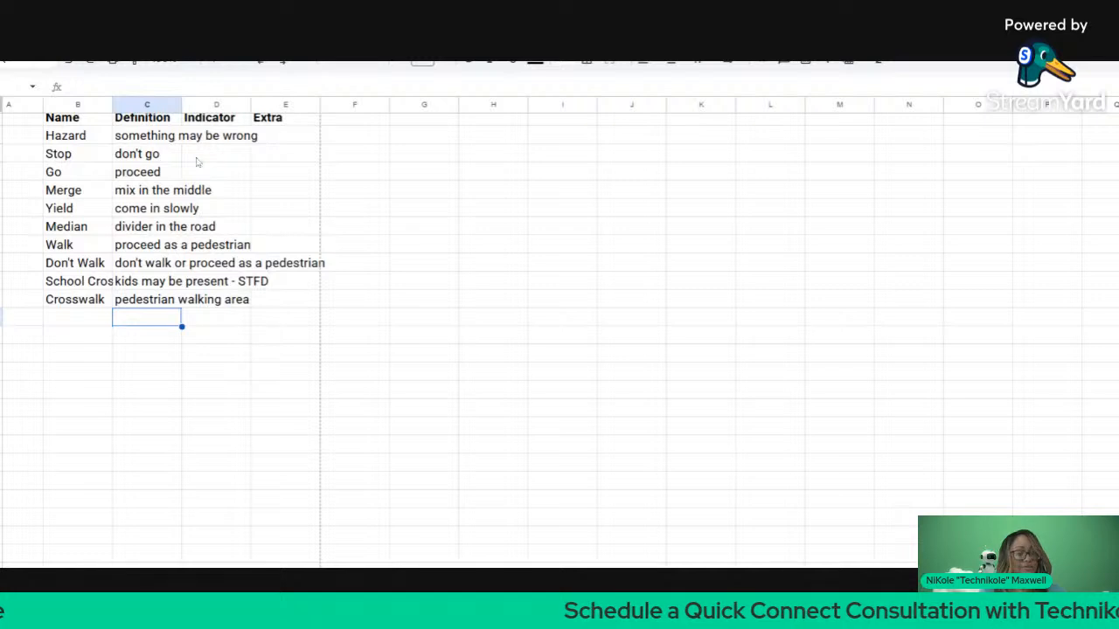
click(206, 135)
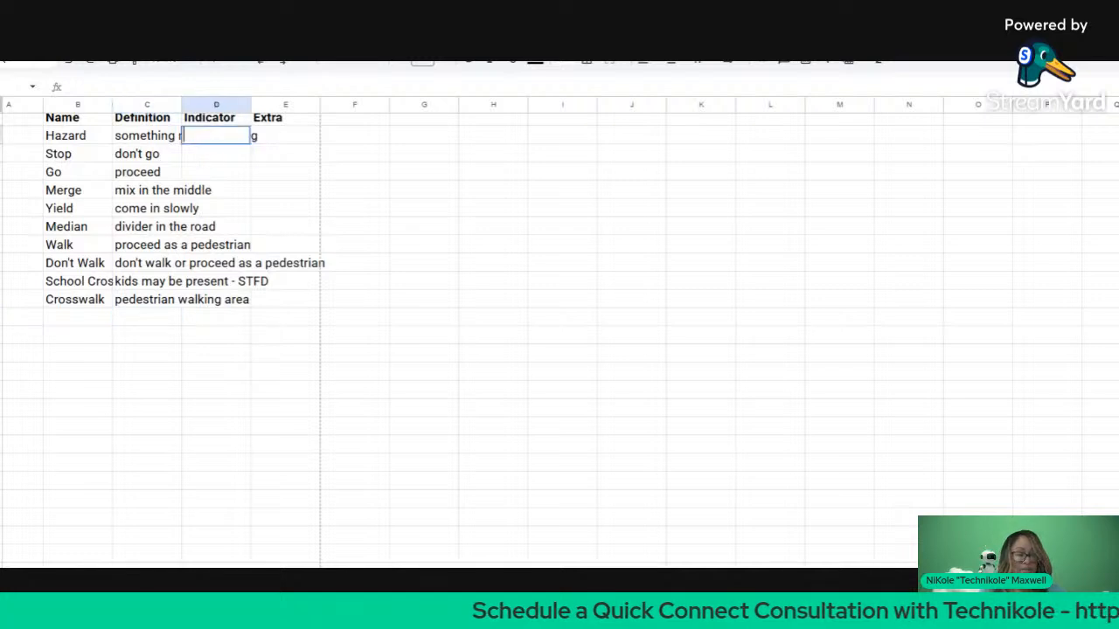
Step: Enter a, b, c in D2:D4 and drag the pattern down to row 11
right_click(302, 247)
click(279, 141)
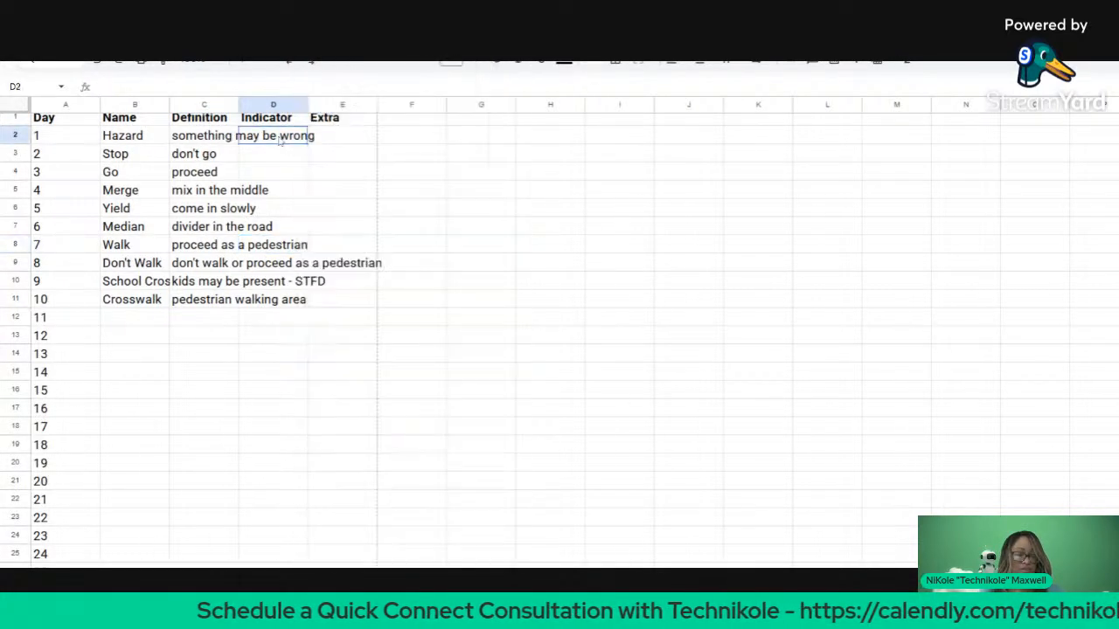
text(a)
key(Return)
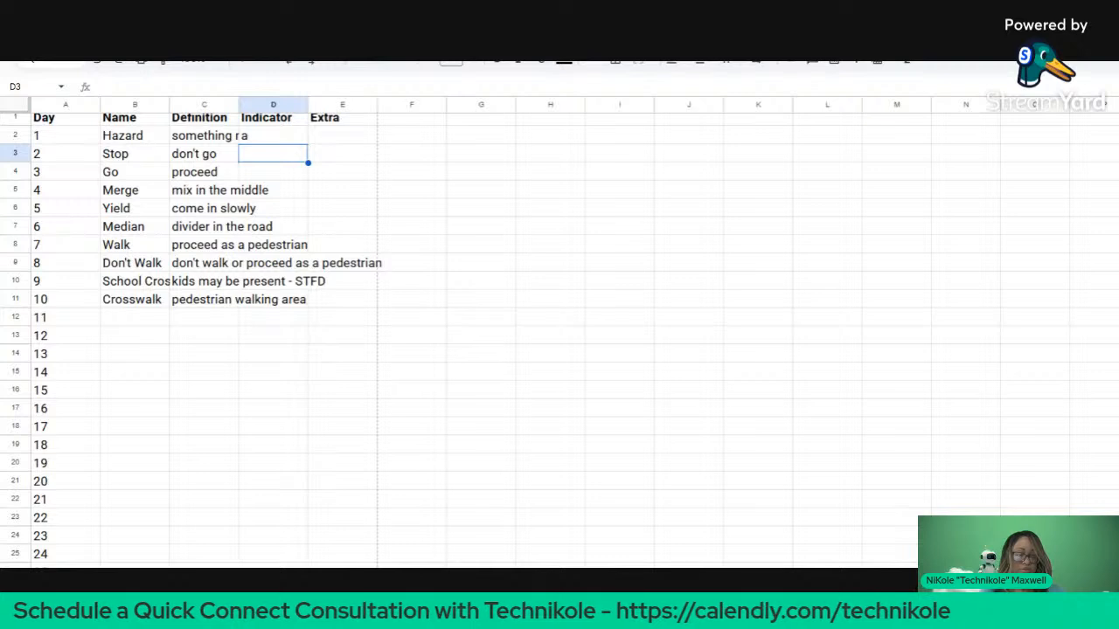
text(b)
key(Return)
text(c)
key(Return)
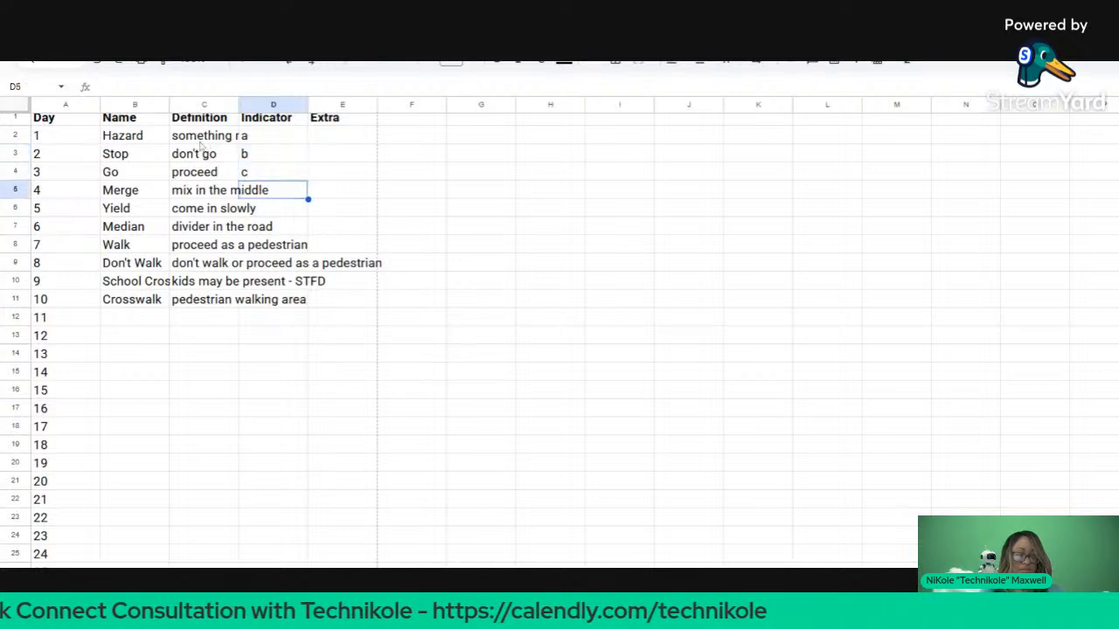
drag(265, 138, 273, 174)
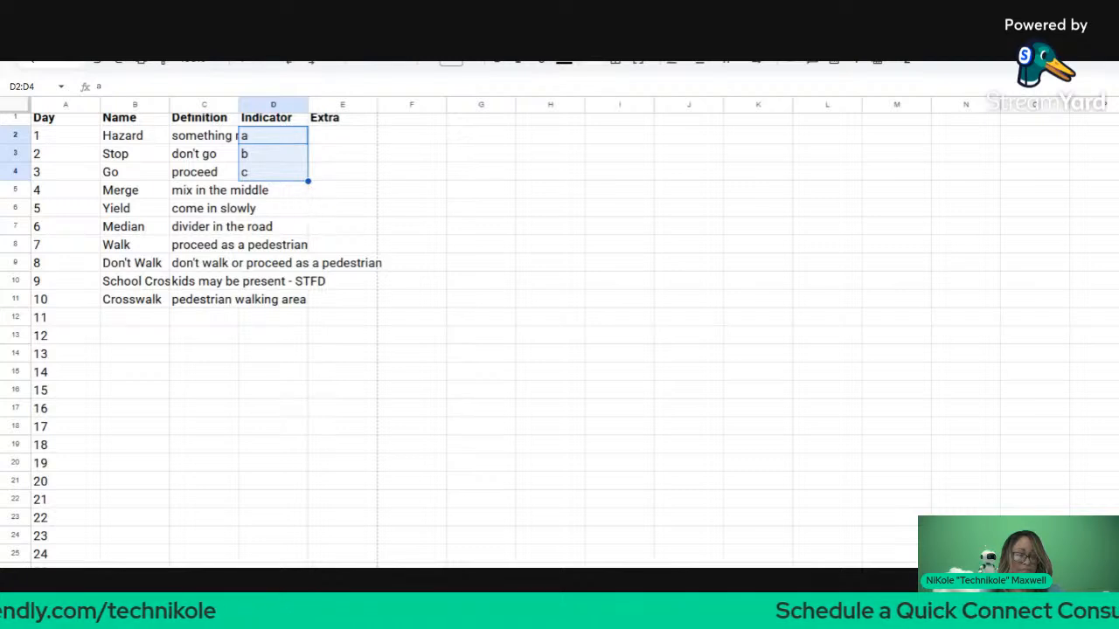
drag(309, 185, 296, 302)
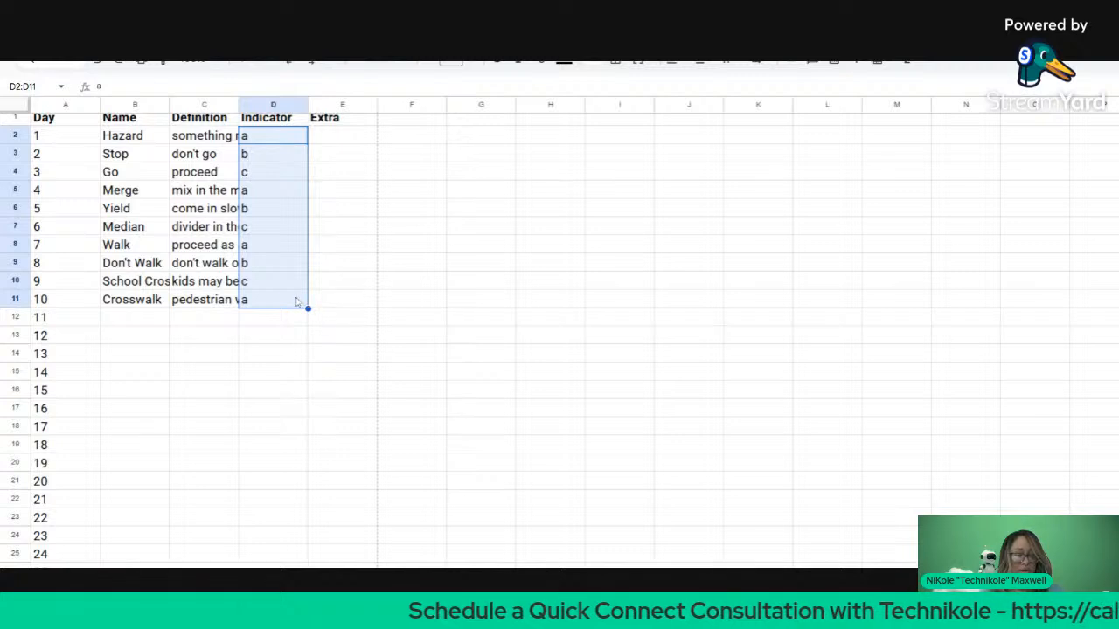
Step: Overwrite D5:D9 with the letters d, e, f, g, h
click(286, 191)
text(d)
key(Return)
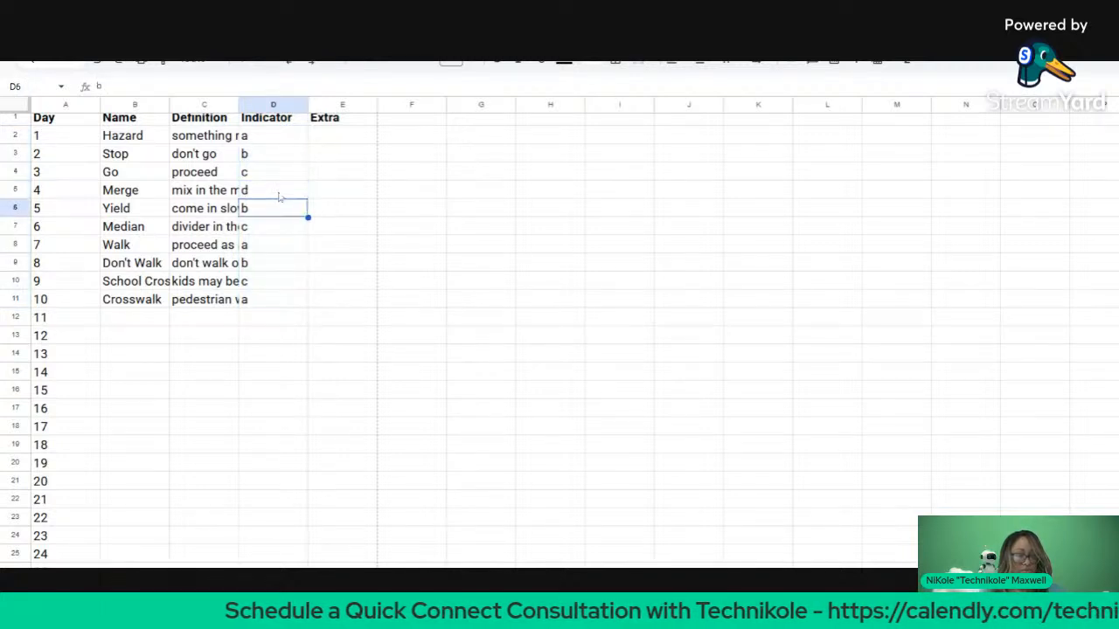
text(e)
key(Return)
text(f)
key(Return)
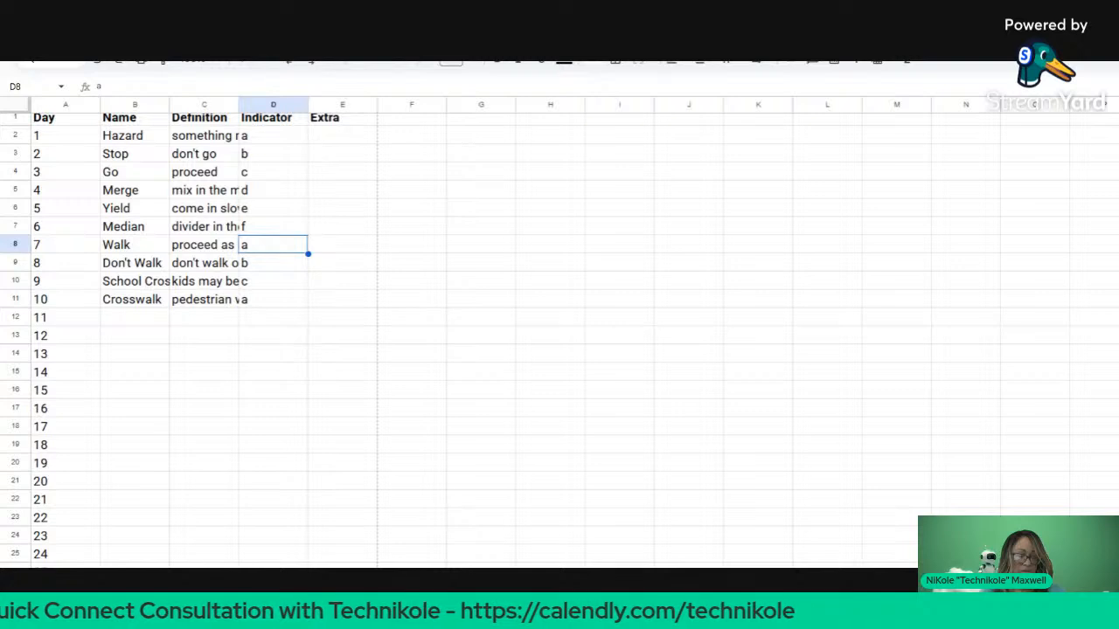
text(g)
key(Return)
text(h)
key(Return)
Step: Fix D10, clearing the autocompleted 'Indicator' entry
text(Indicator)
key(Return)
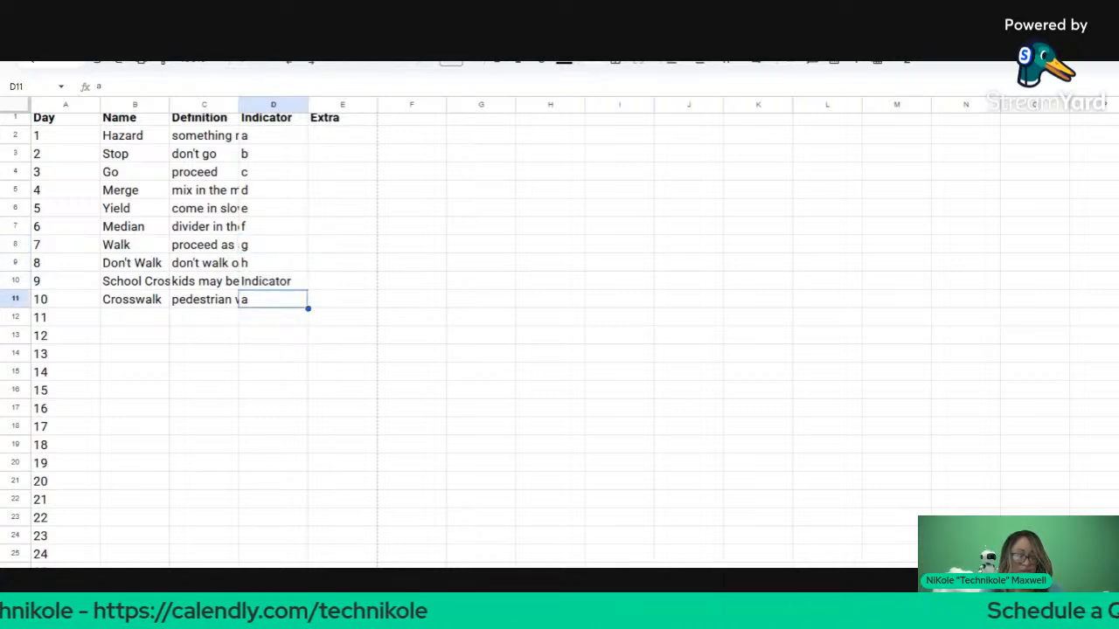
text(i)
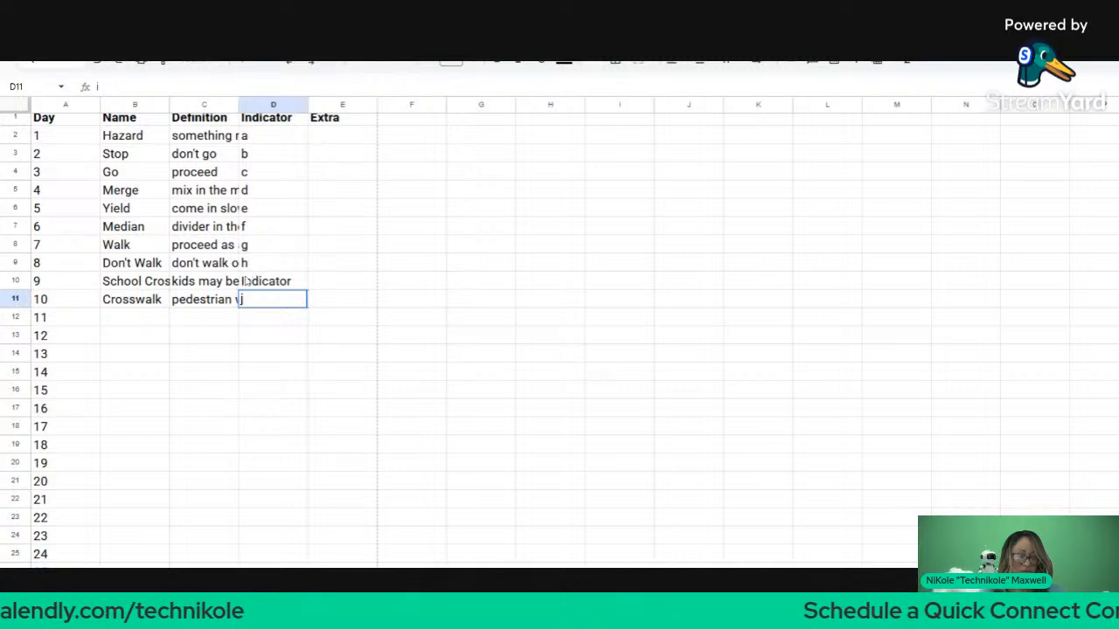
double_click(246, 280)
key(ctrl+a)
key(BackSpace)
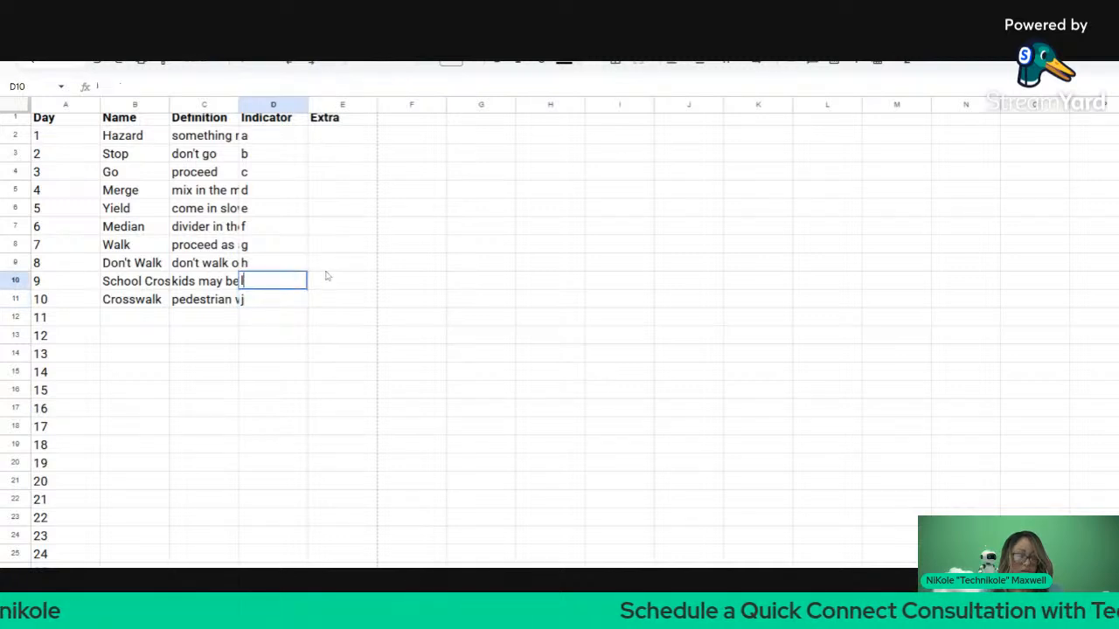
key(Return)
right_click(469, 301)
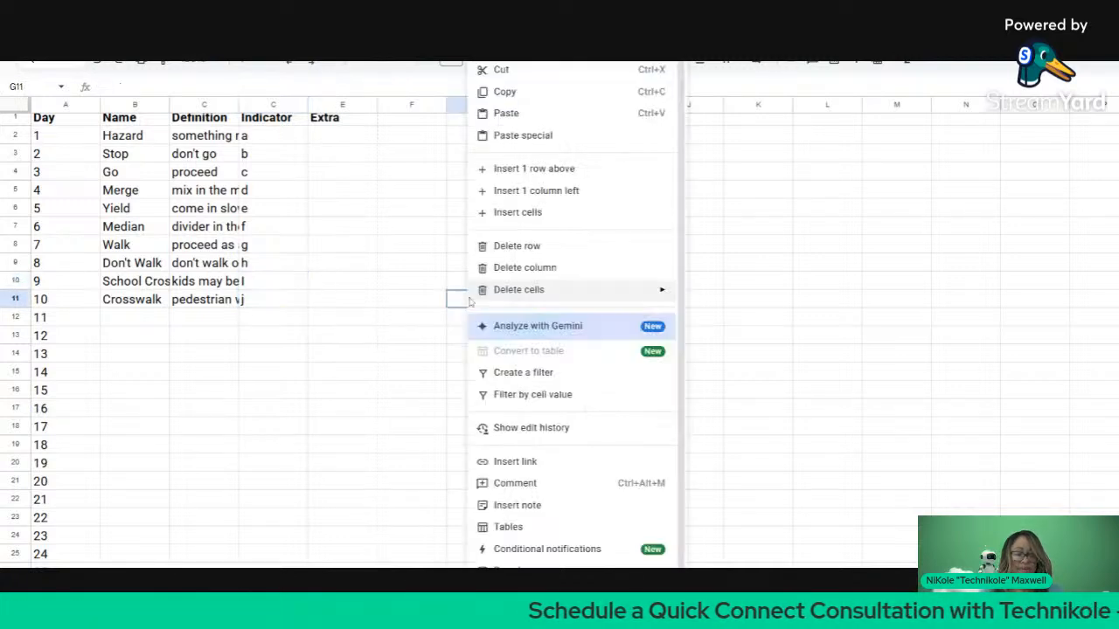
Step: Enter a " mark in E2 and fill it down through E11 with Ctrl+D
click(357, 138)
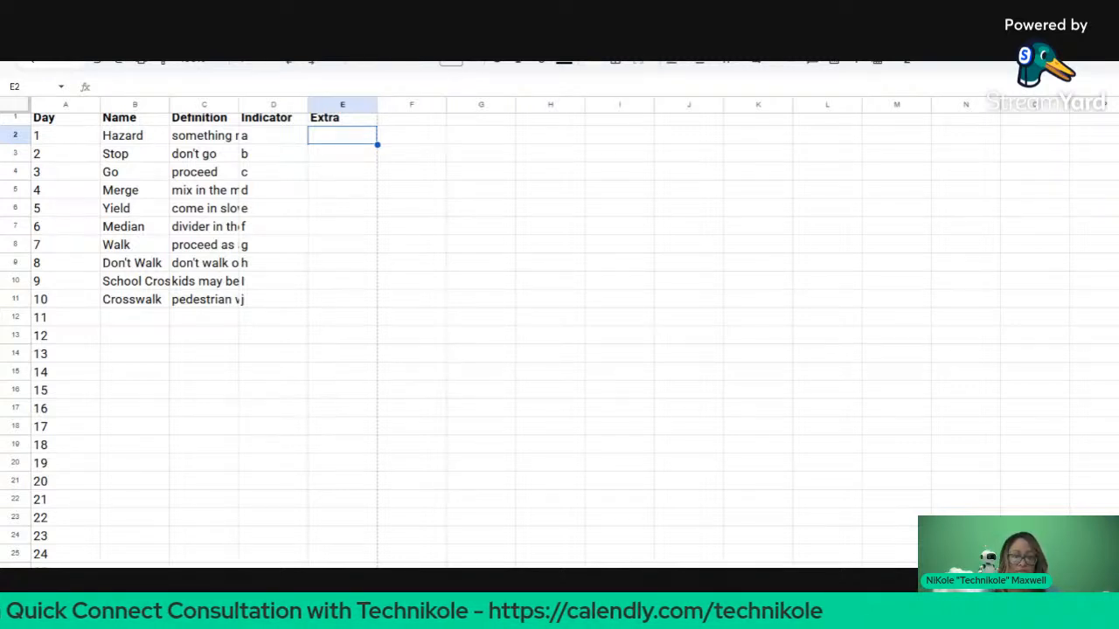
click(275, 146)
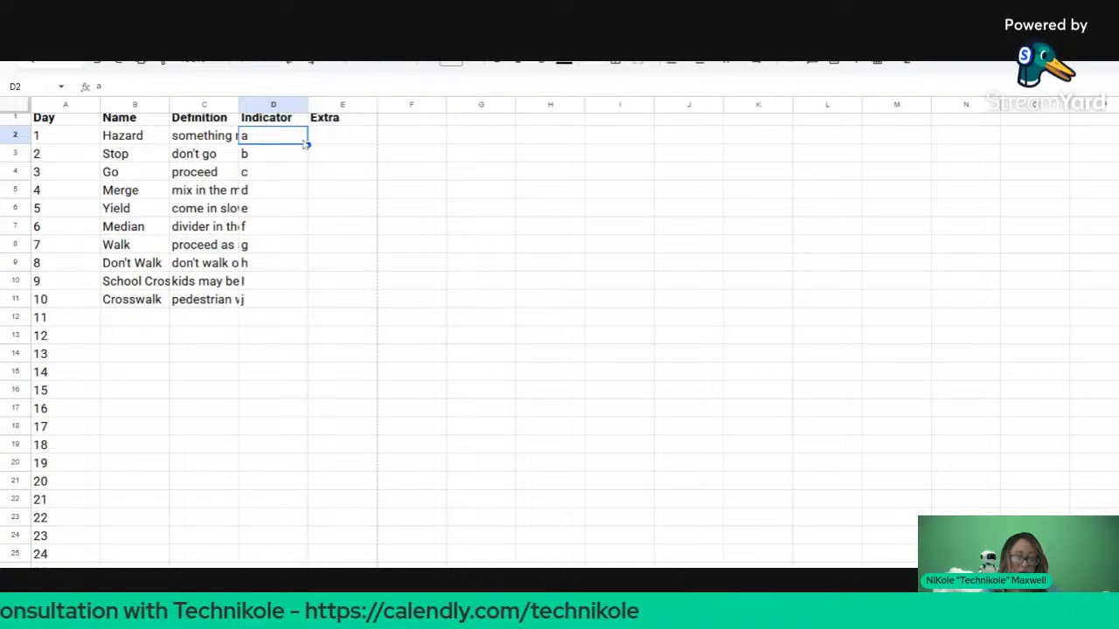
click(322, 145)
text(")
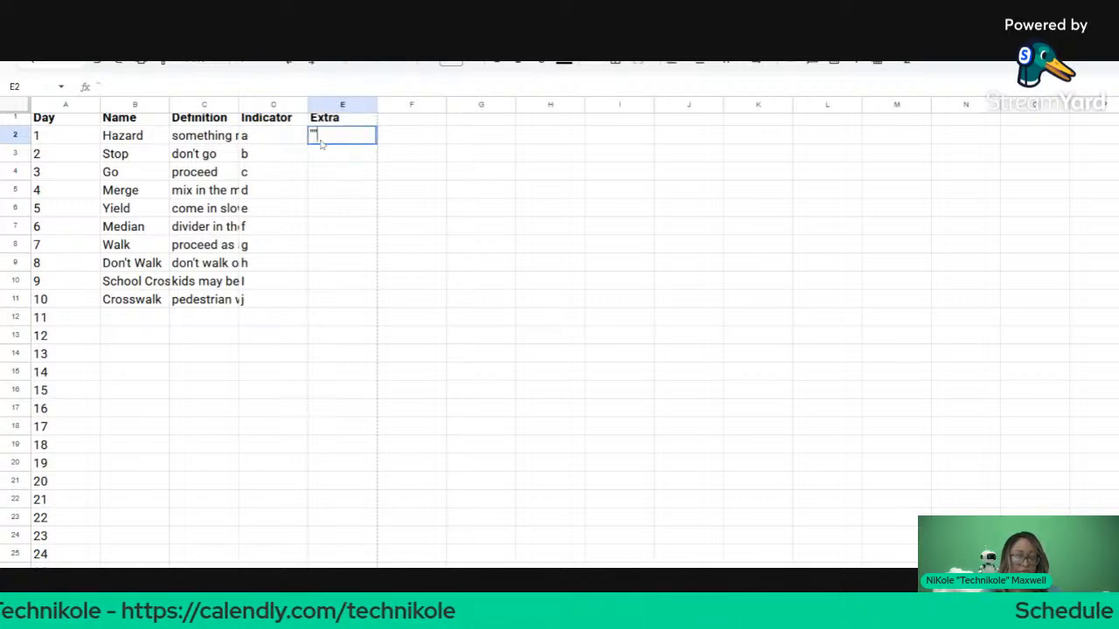
key(Return)
drag(320, 142, 326, 300)
key(ctrl+d)
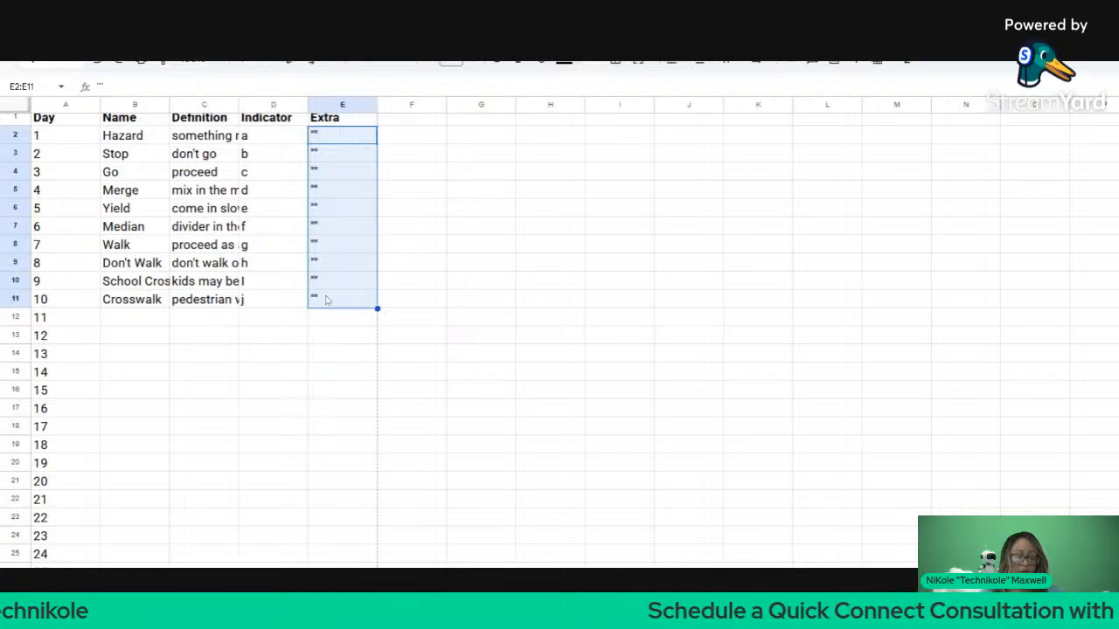
click(322, 337)
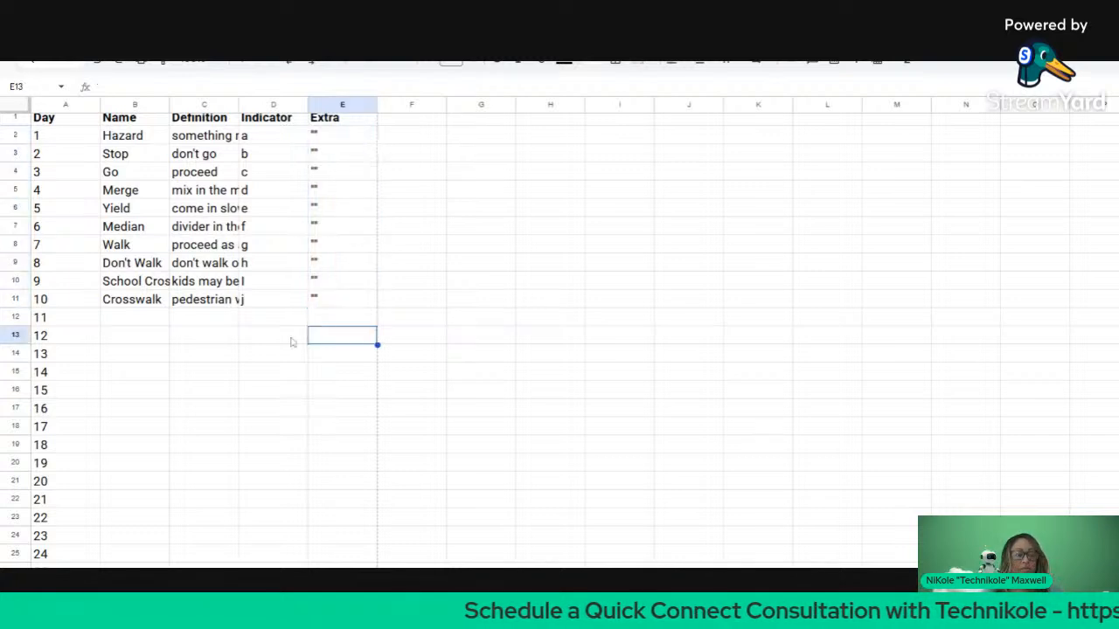
Step: Widen the Definition column and add a 'Formula' header in F1
scroll(293, 343, down, 1)
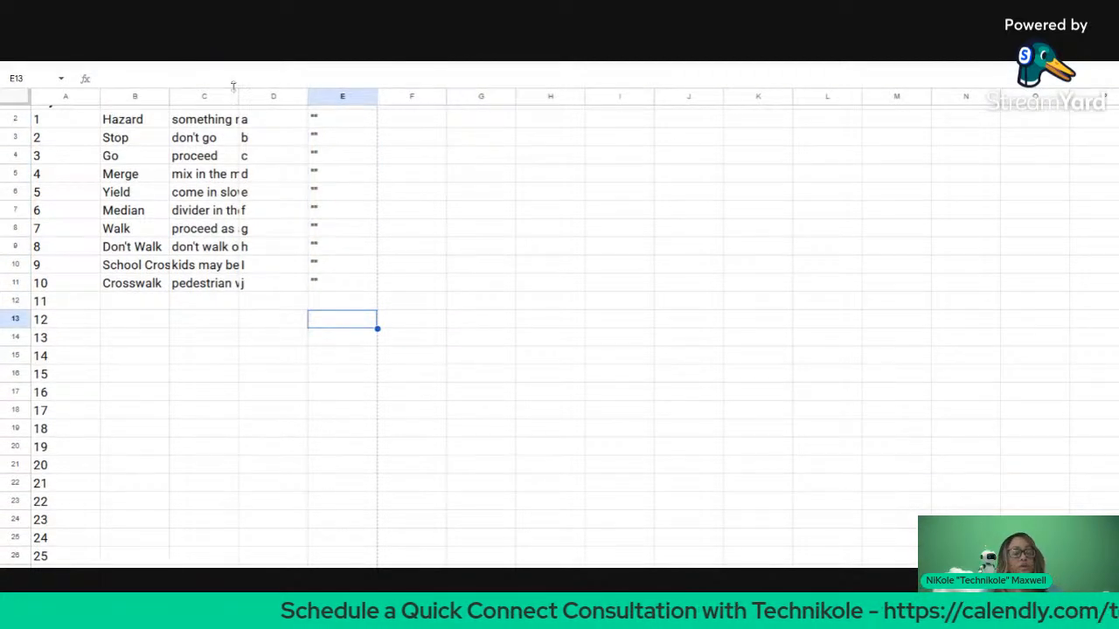
drag(238, 96, 296, 96)
scroll(300, 195, up, 1)
scroll(300, 195, right, 1)
scroll(392, 213, left, 2)
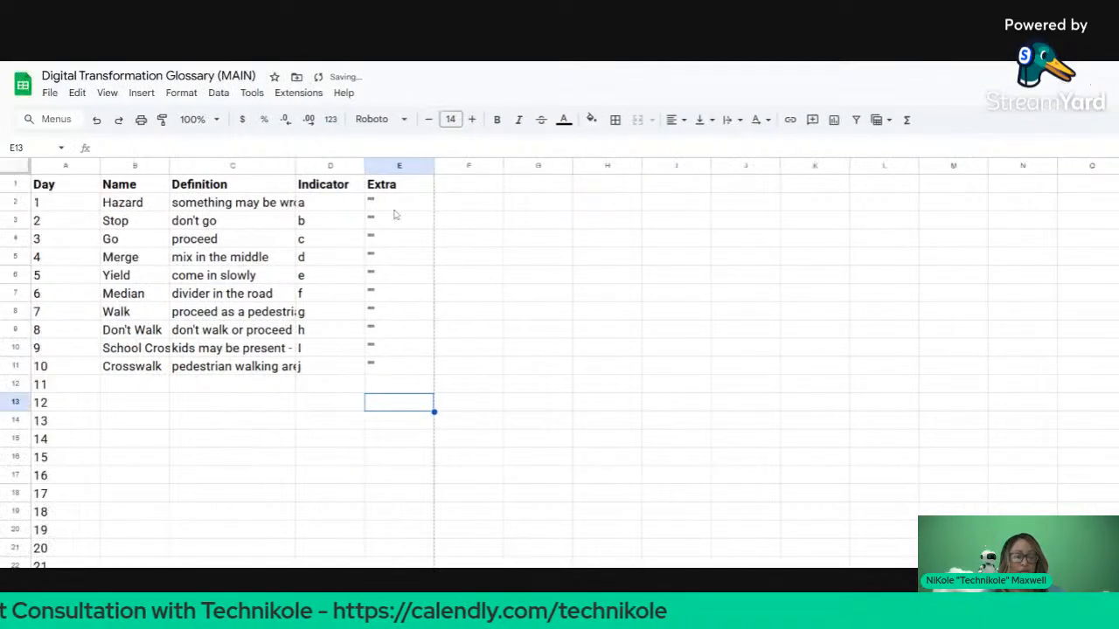
click(437, 187)
text(Fo)
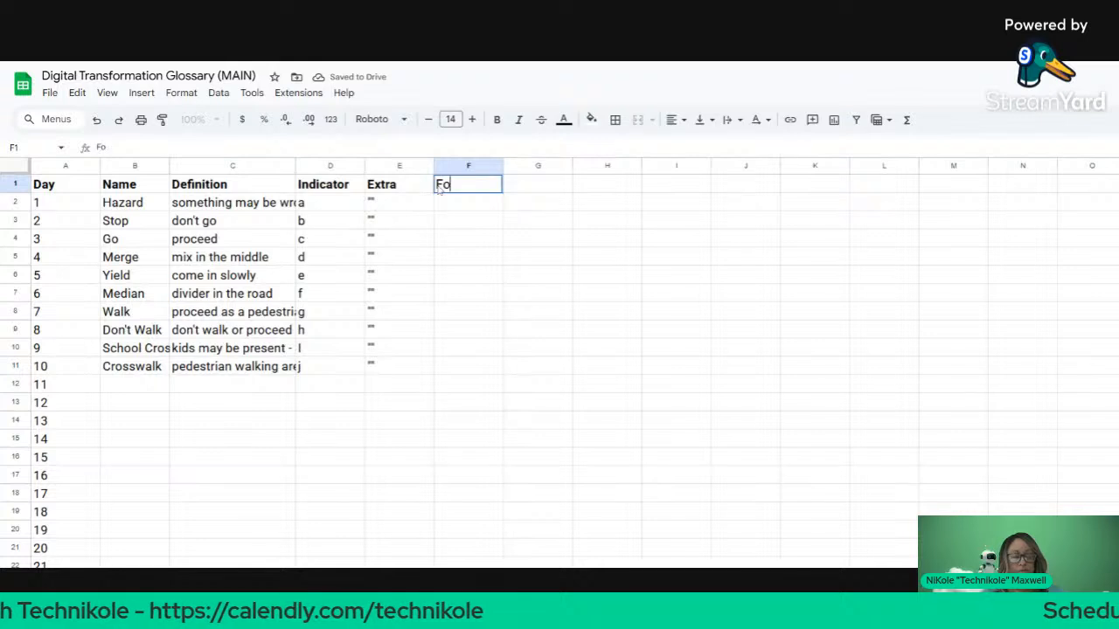
text(rmula)
key(BackSpace)
key(BackSpace)
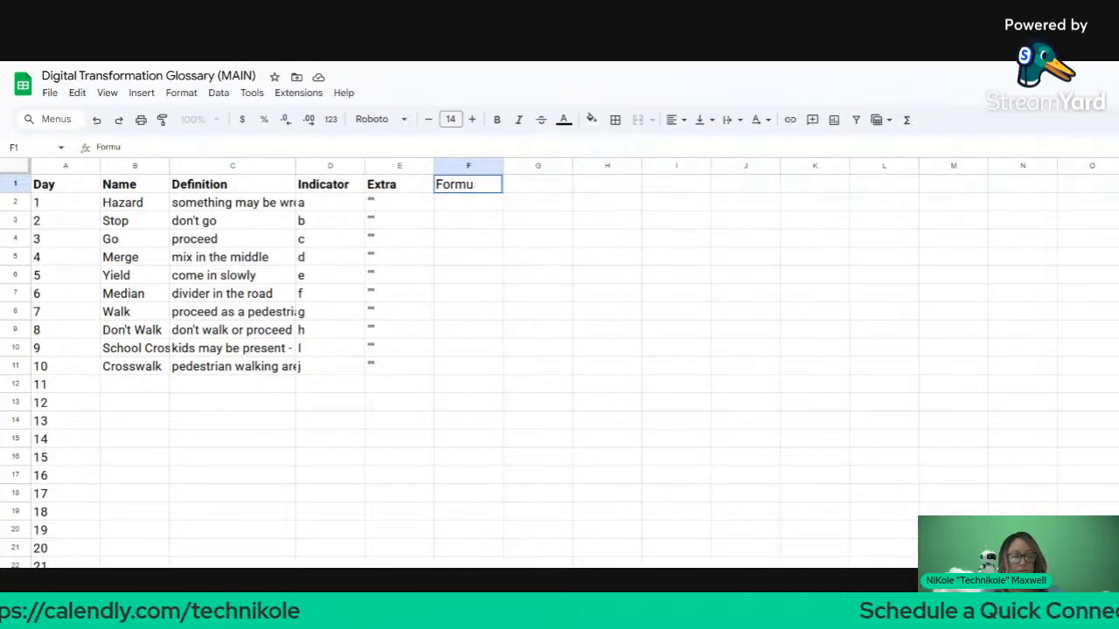
text(la)
key(Return)
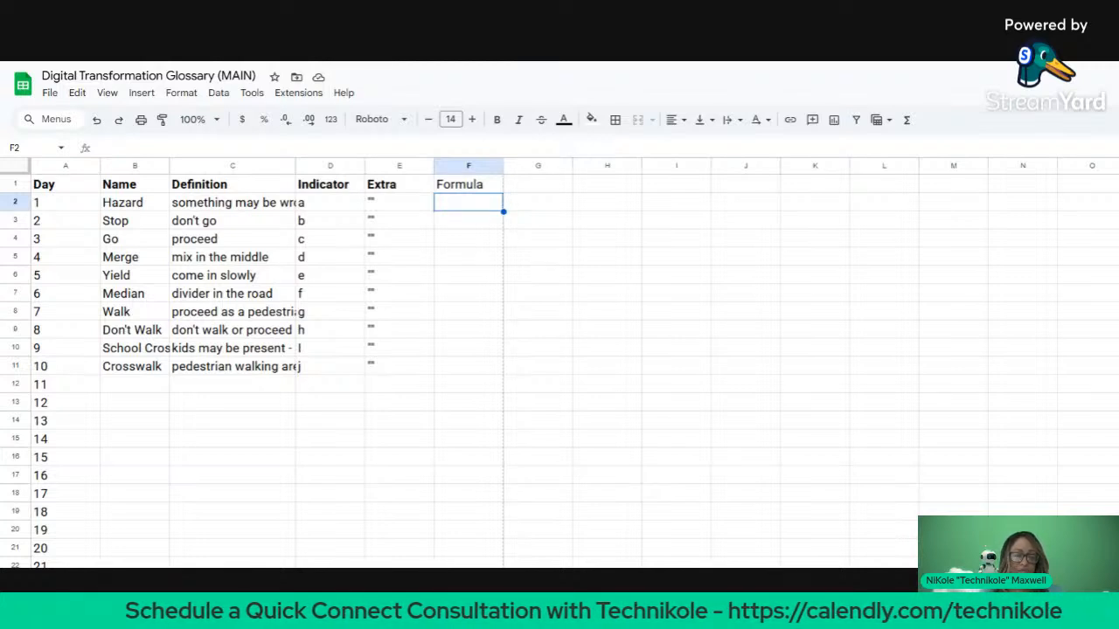
Step: Rename the F1 header to 'Formula - Full' and make it bold
click(483, 187)
right_click(483, 187)
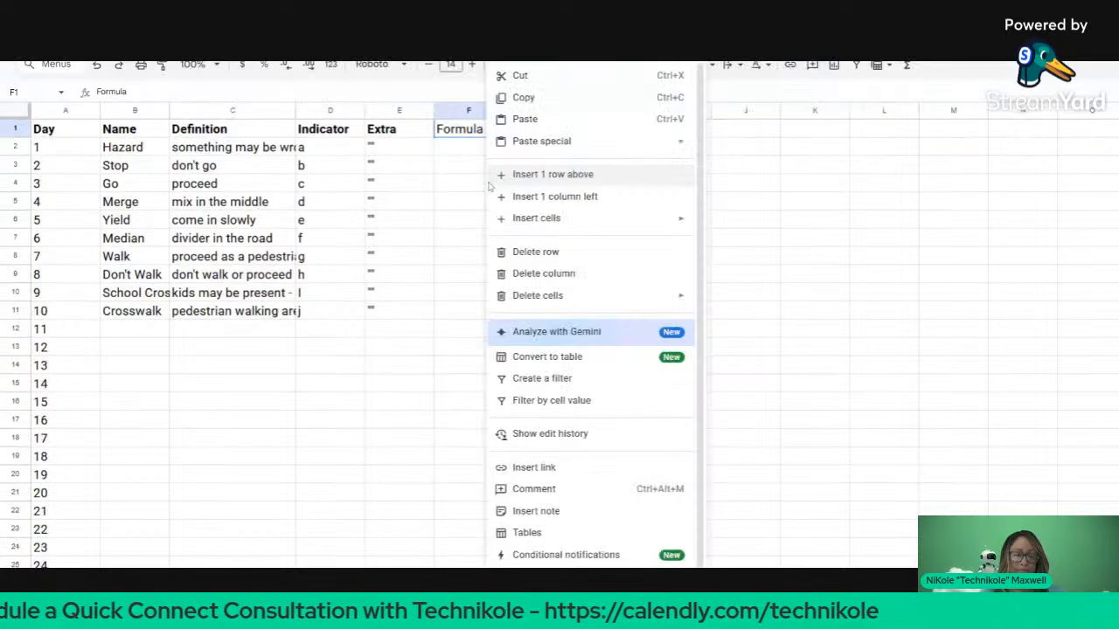
click(458, 154)
triple_click(477, 133)
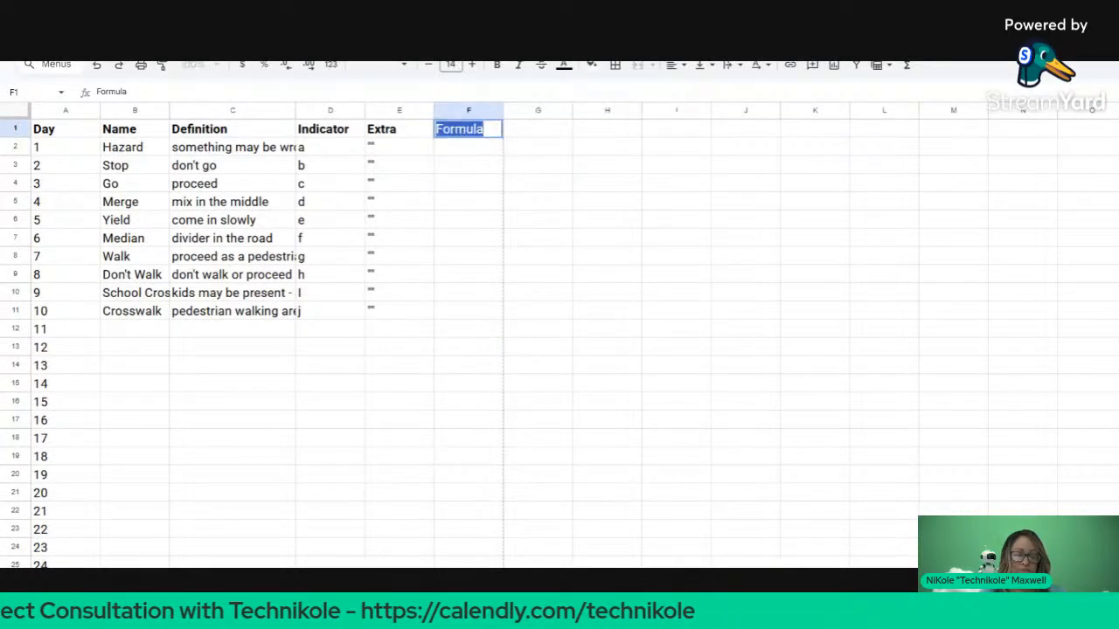
key(End)
text(-)
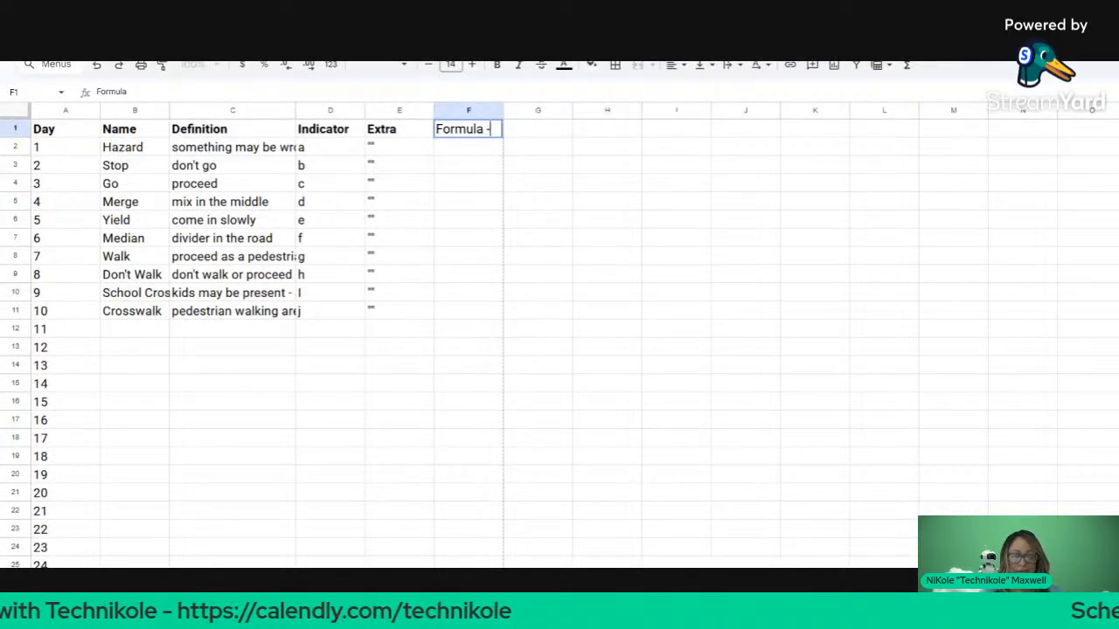
text( Full)
key(Return)
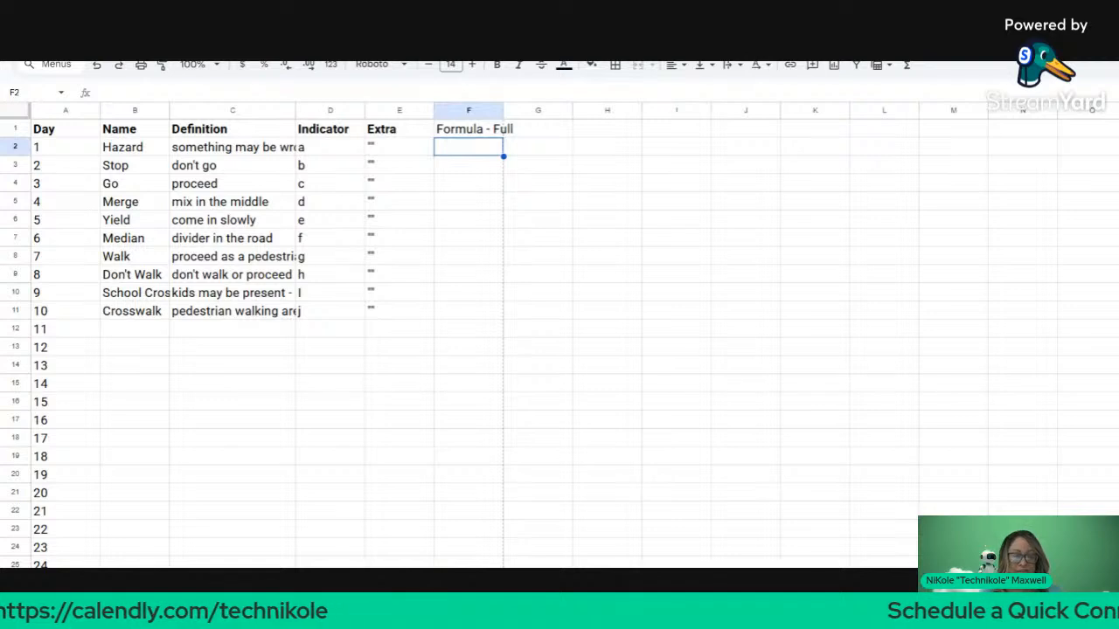
click(481, 131)
key(ctrl+b)
click(476, 151)
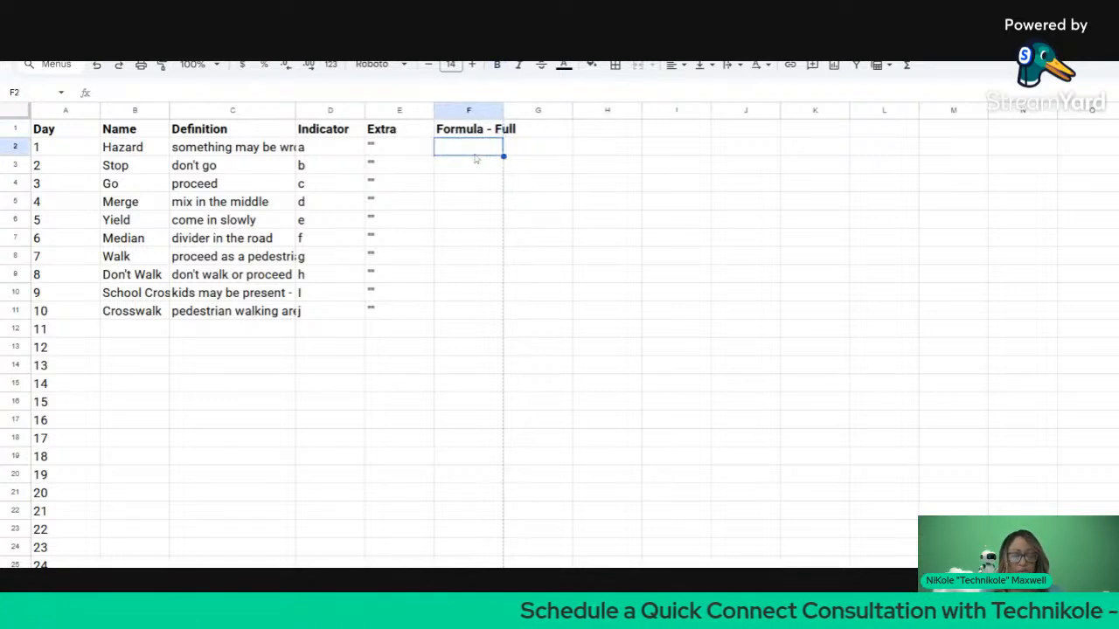
Step: Start F2's formula as =A2&" "&B2&" - ", joining day number and name
text(=)
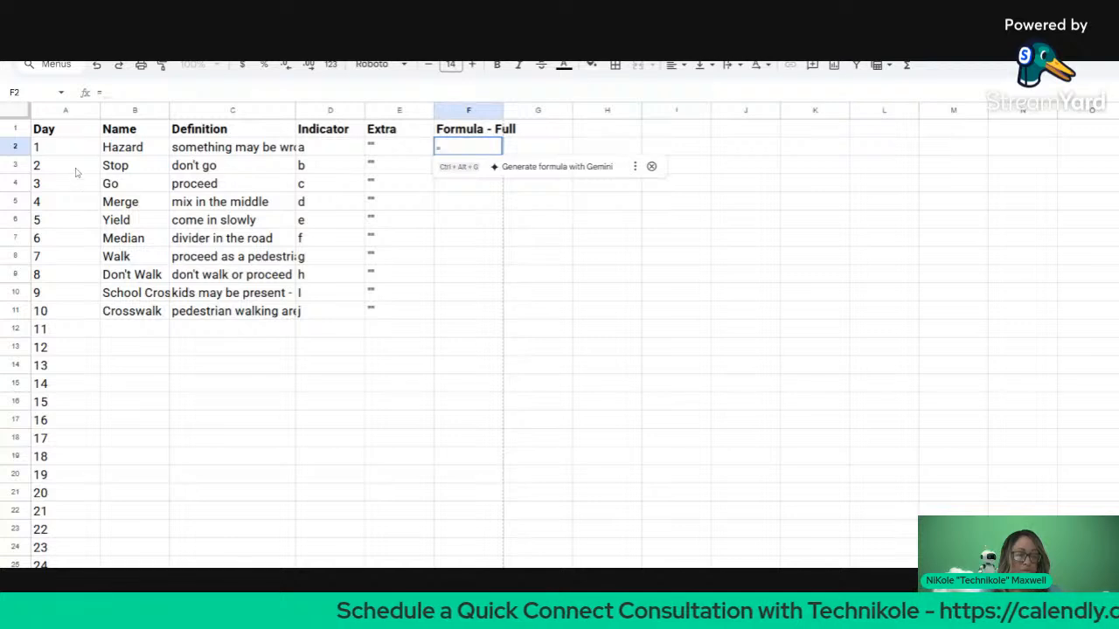
click(65, 148)
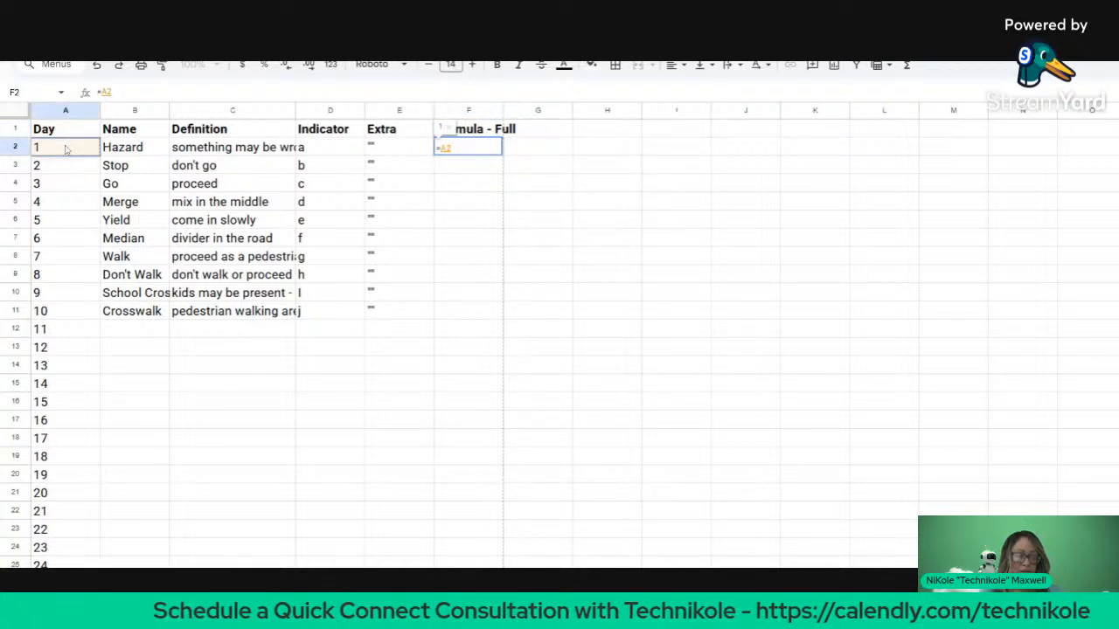
text(&)
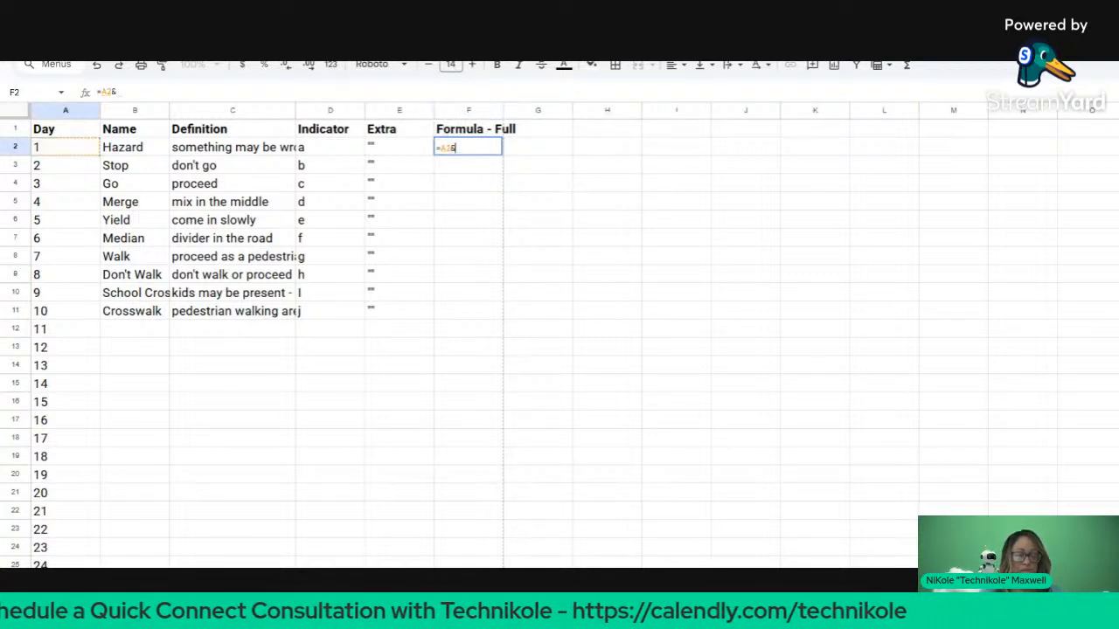
click(374, 152)
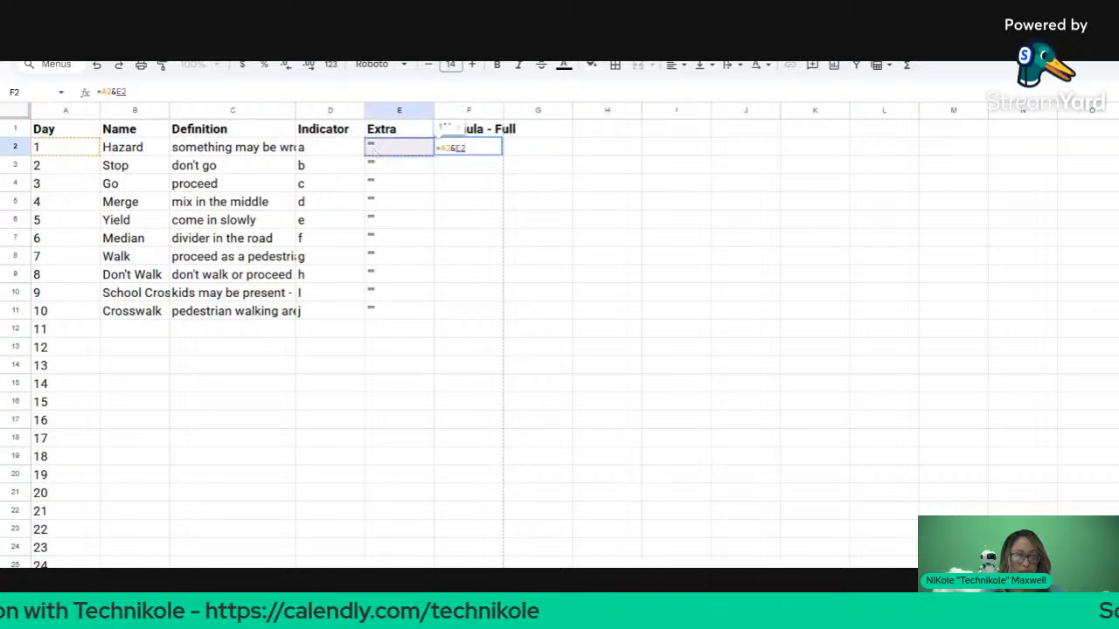
key(BackSpace)
key(BackSpace)
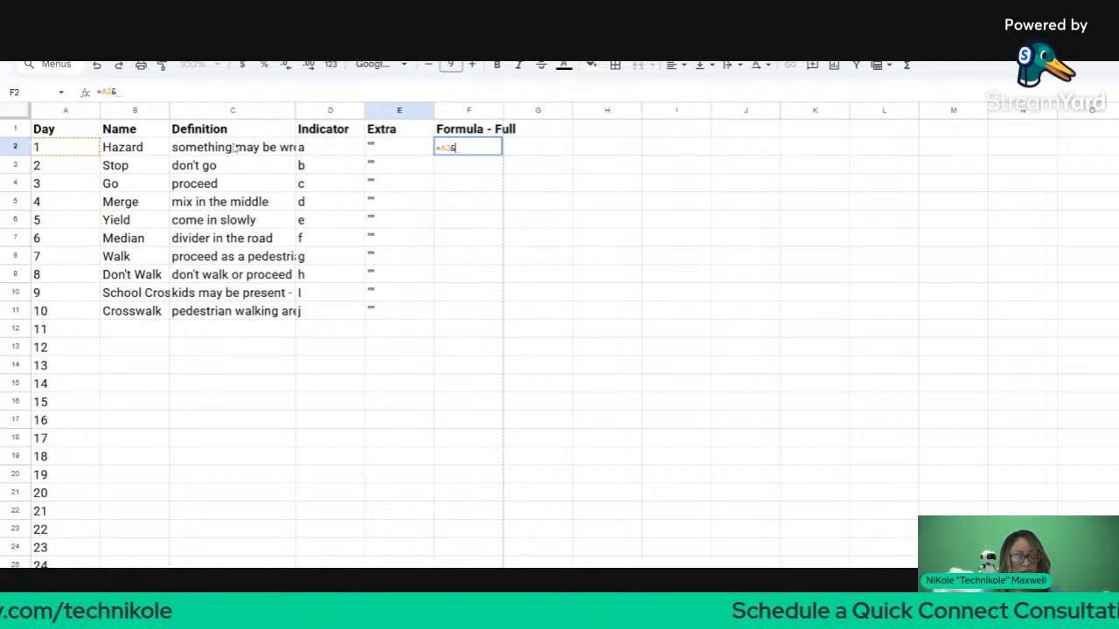
text(" ")
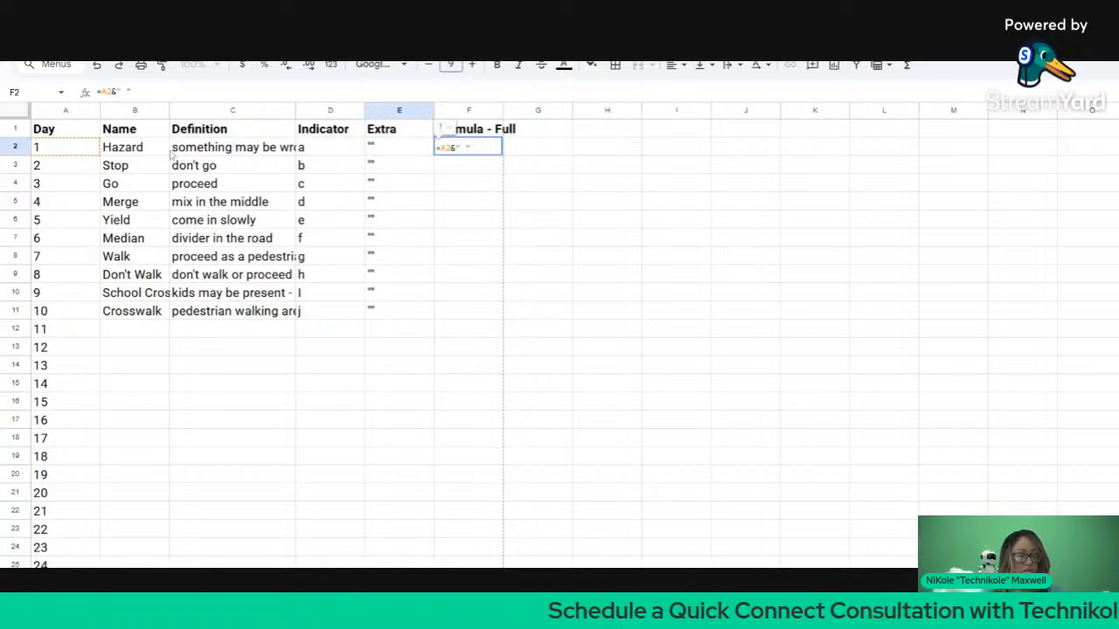
text(&)
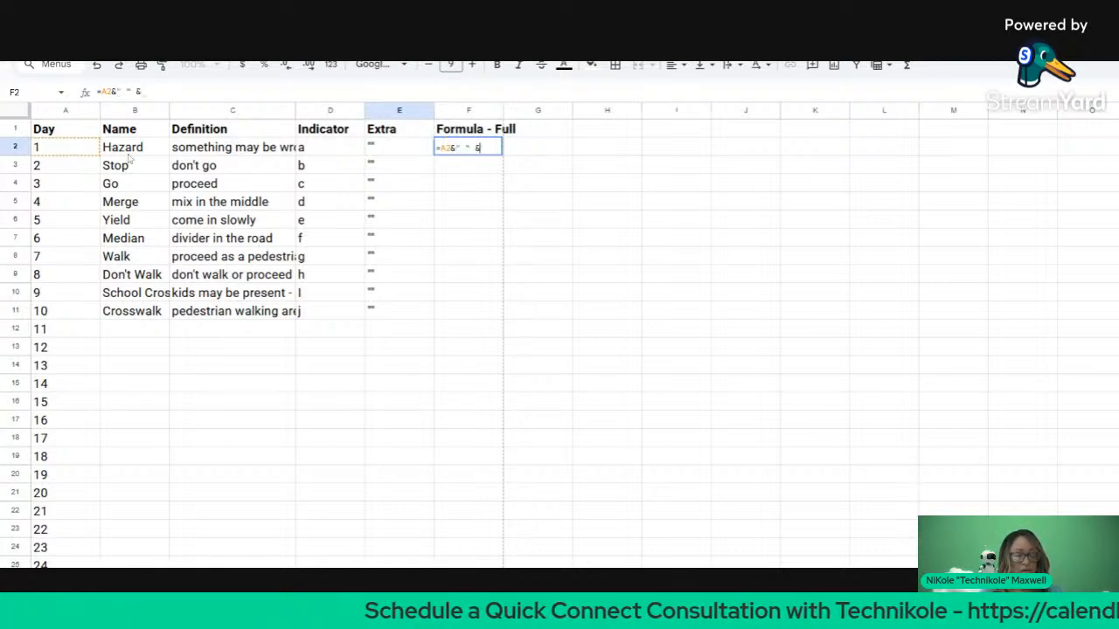
click(131, 154)
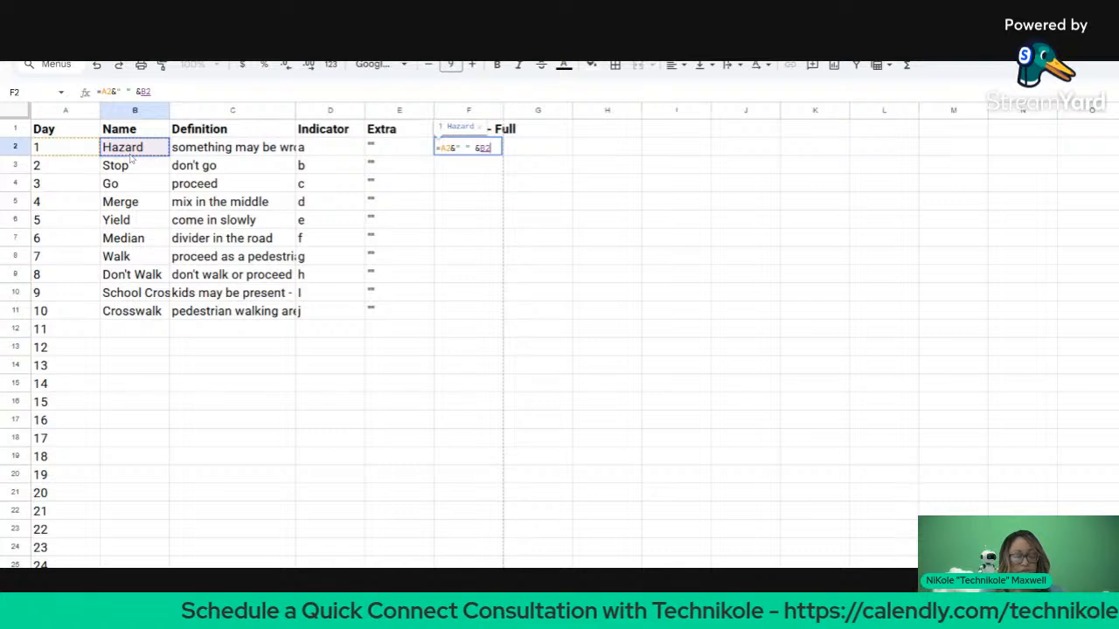
text(&")
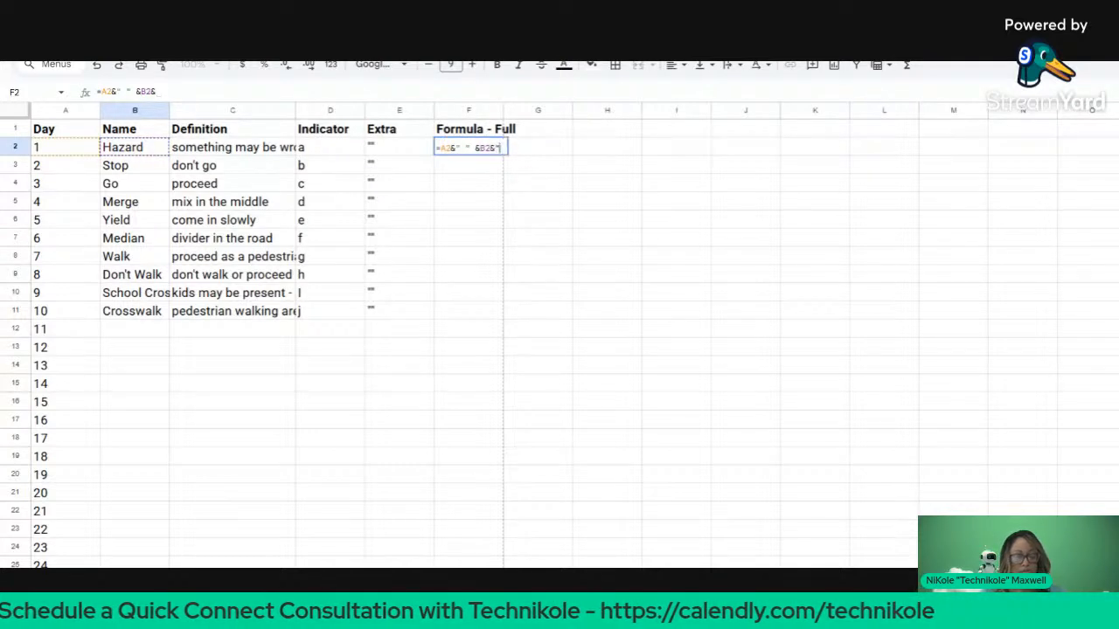
text( - ")
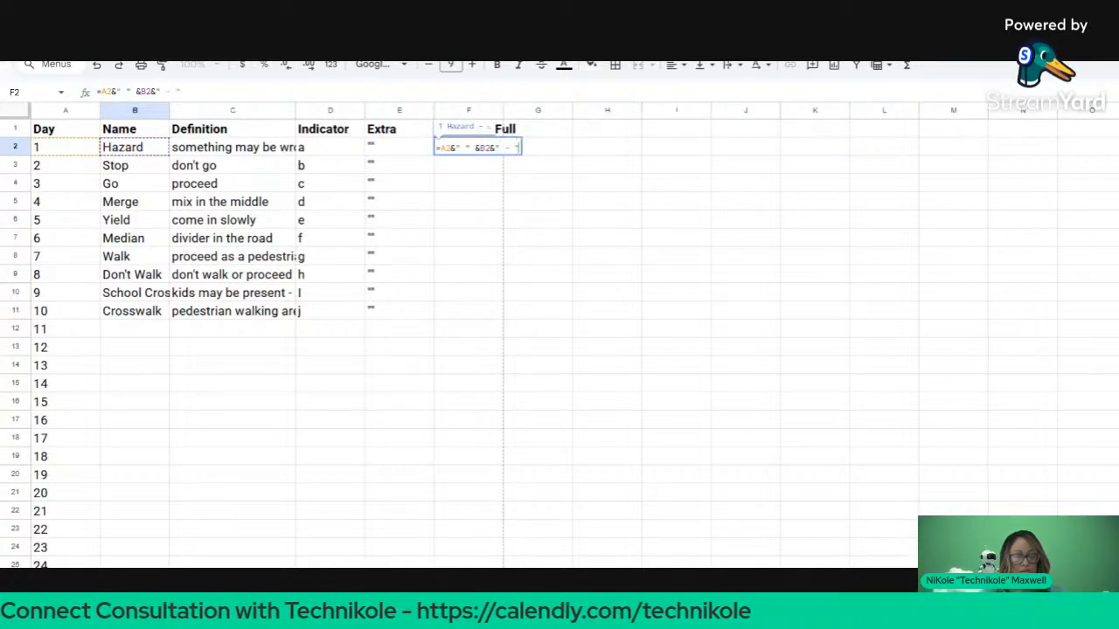
Step: Append the C2:D2 reference and &"(" to F2's formula and commit it, yielding #VALUE!
click(204, 154)
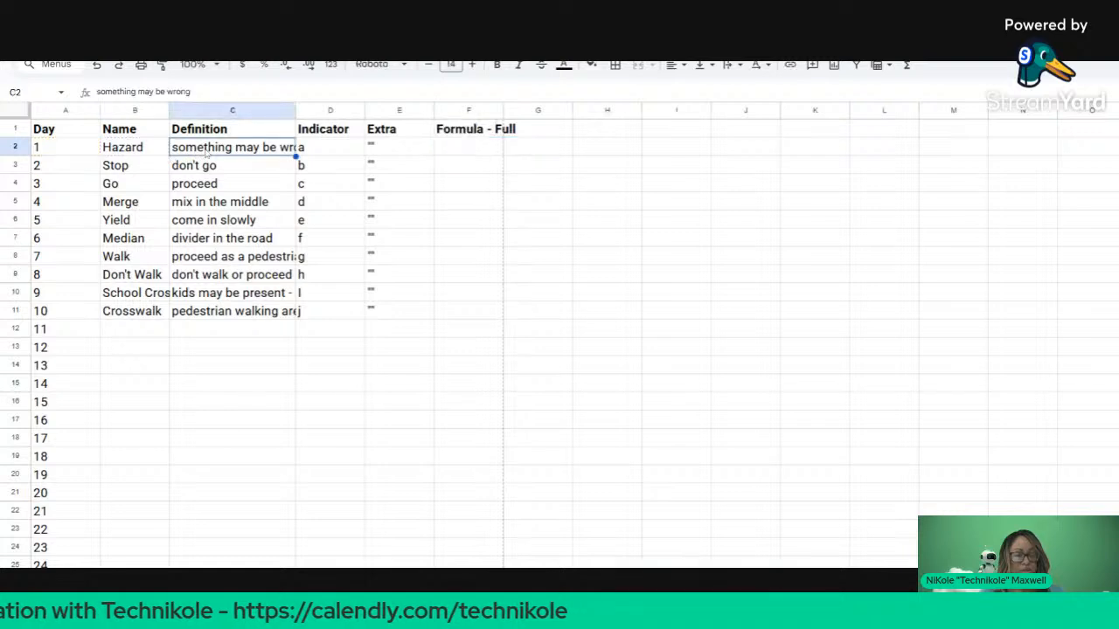
right_click(204, 153)
click(196, 152)
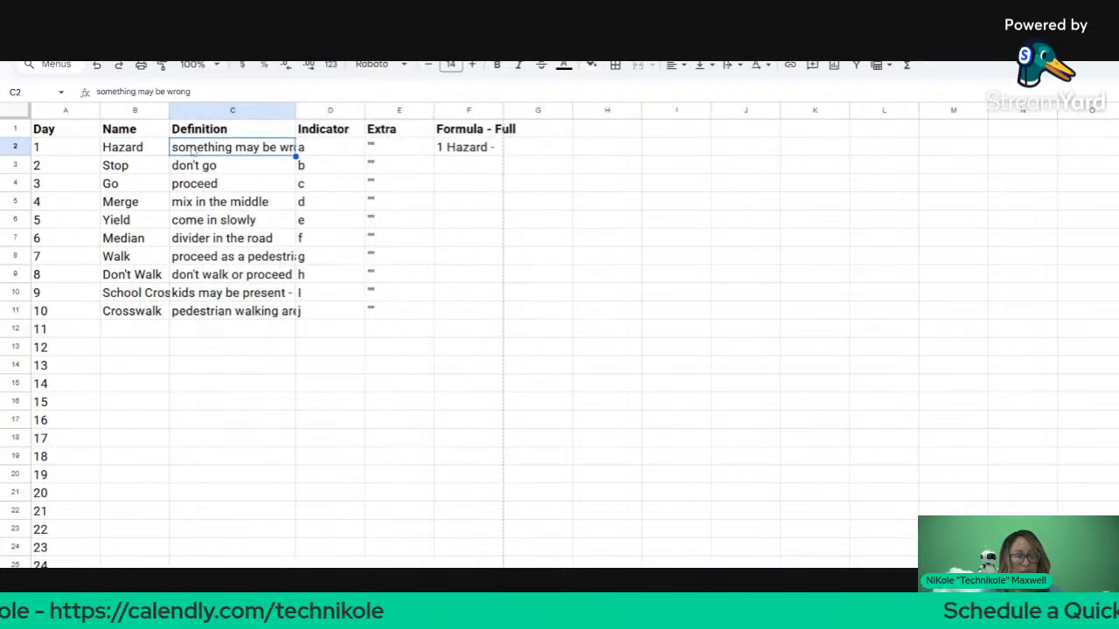
click(446, 151)
key(F2)
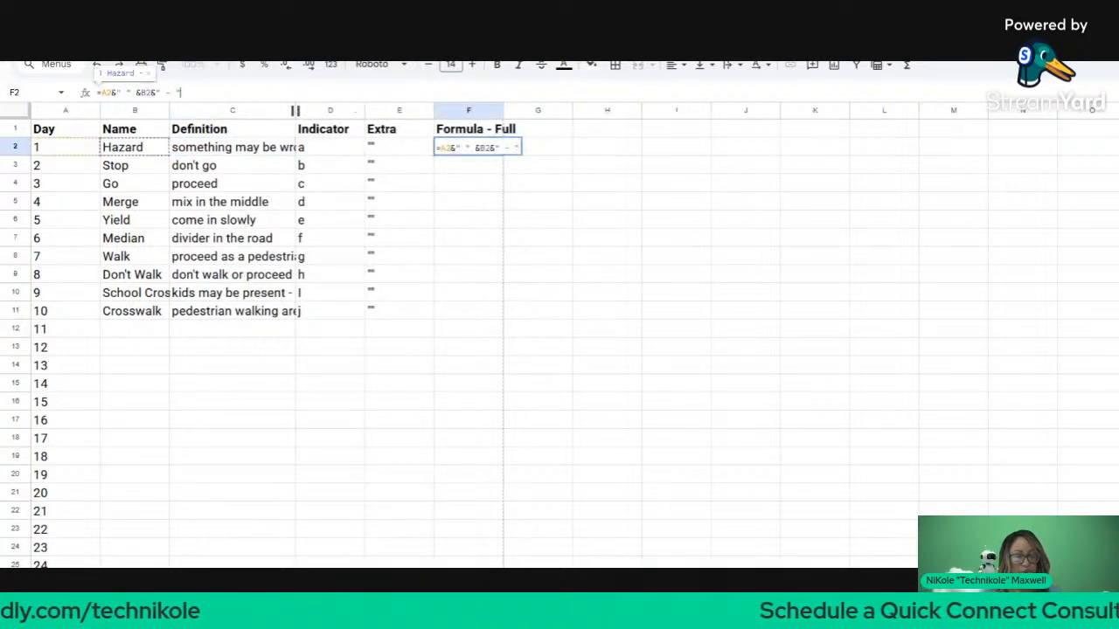
text(&)
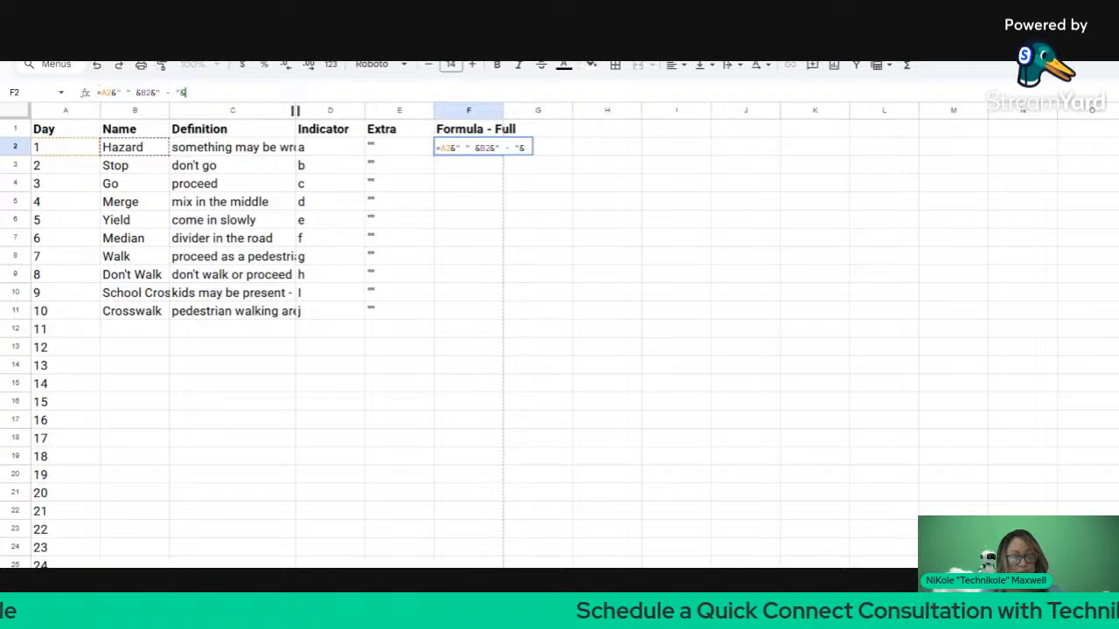
click(273, 149)
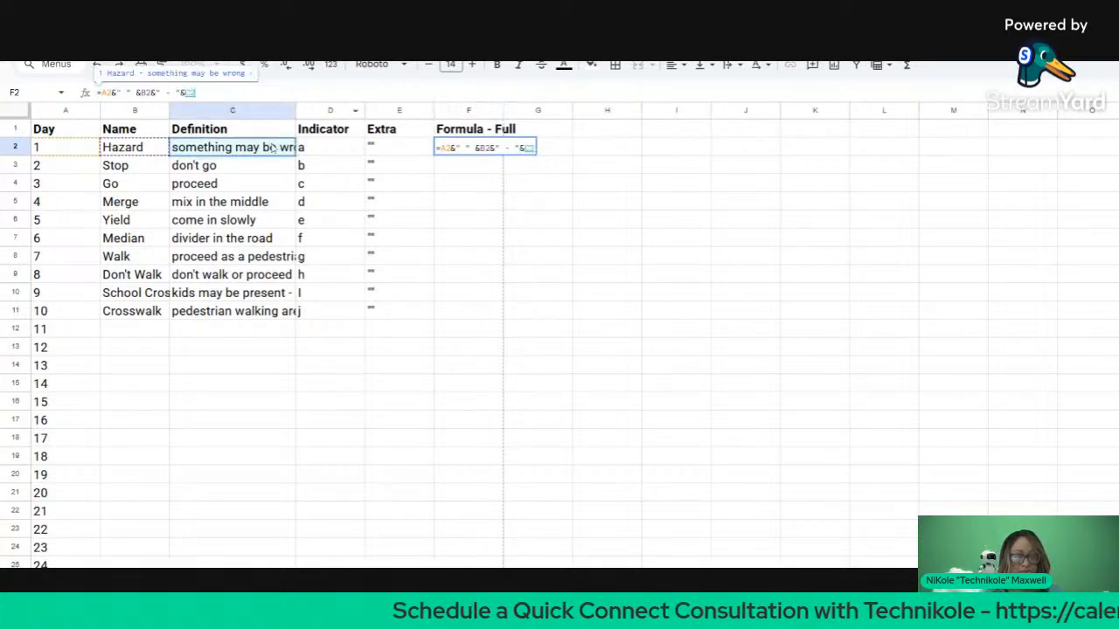
drag(272, 149, 333, 147)
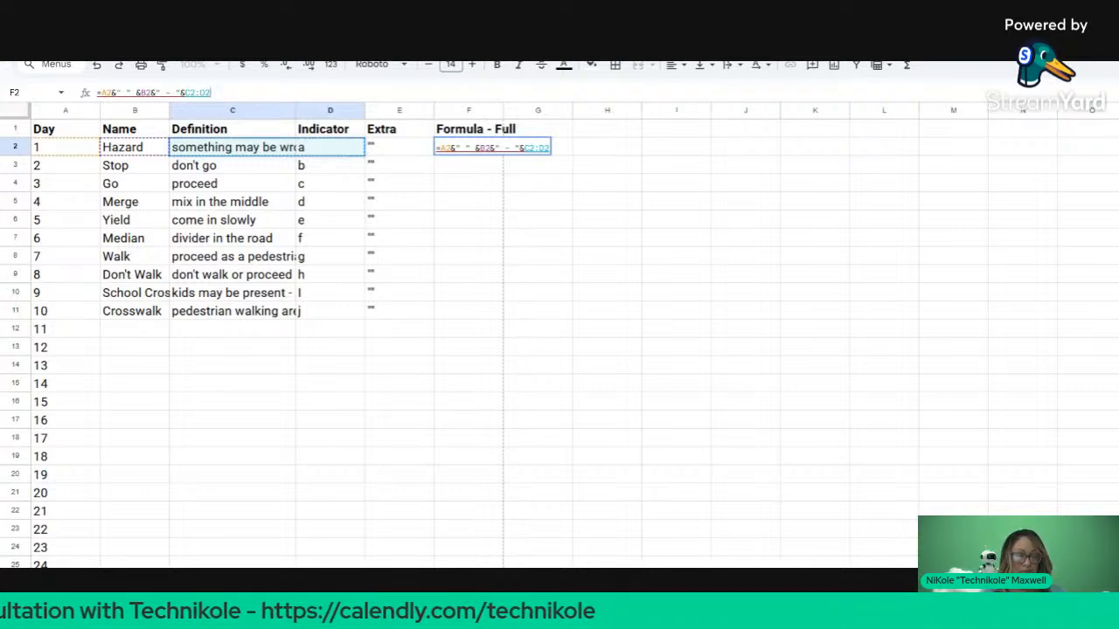
text(")
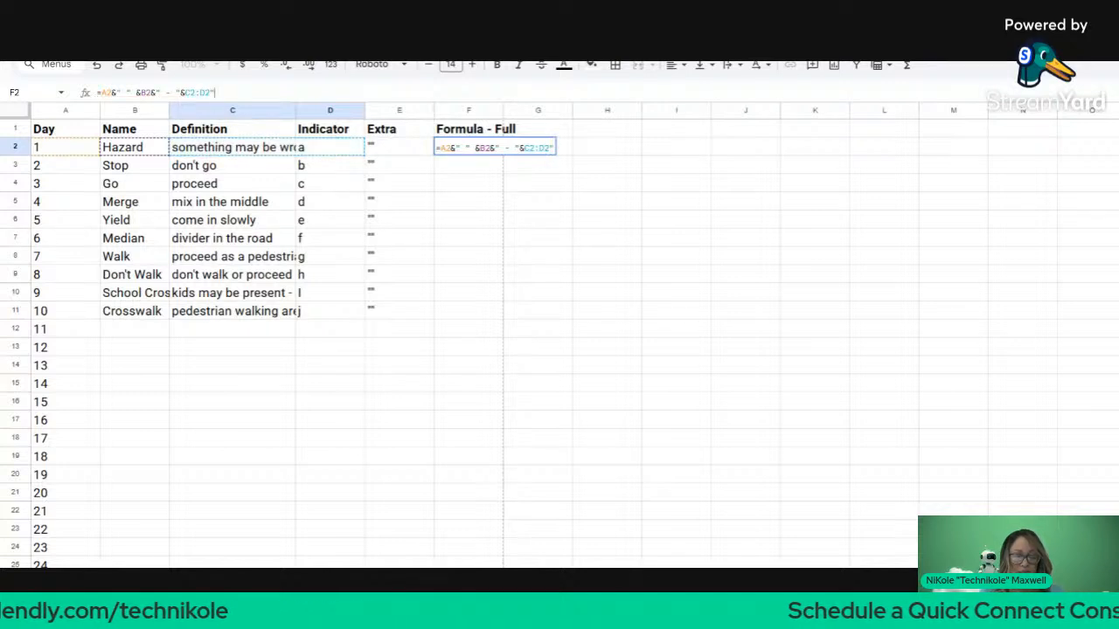
key(BackSpace)
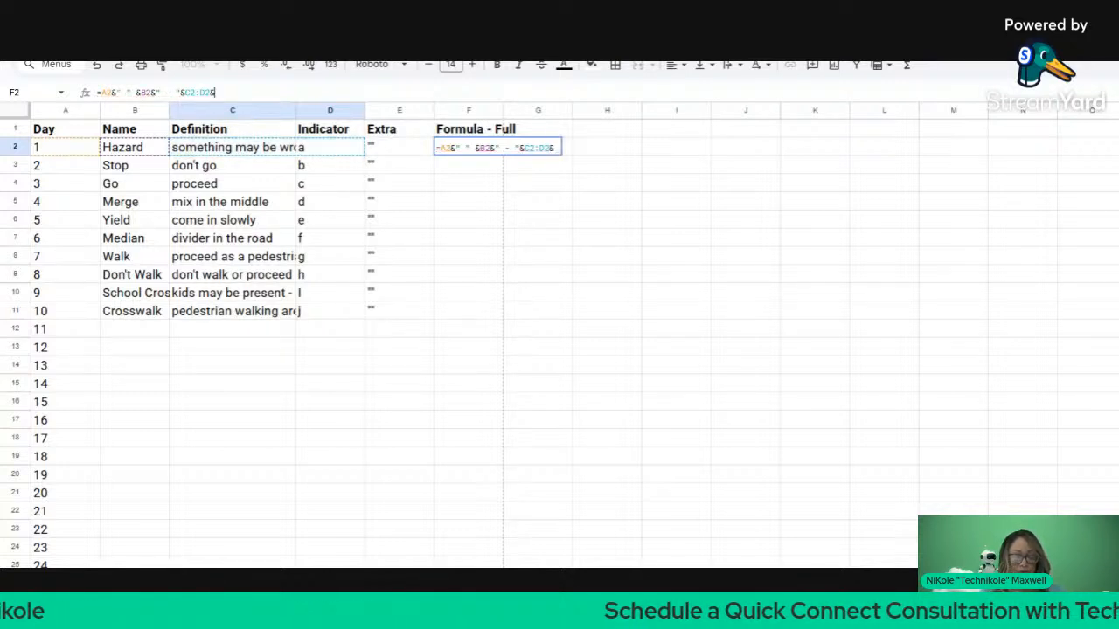
text(&")
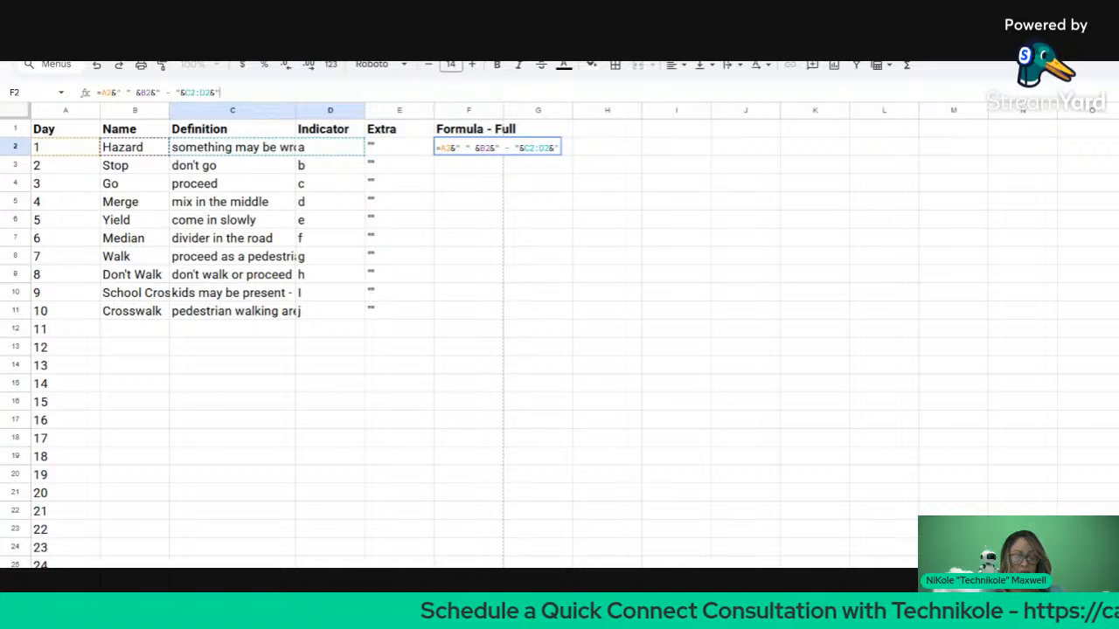
text(()
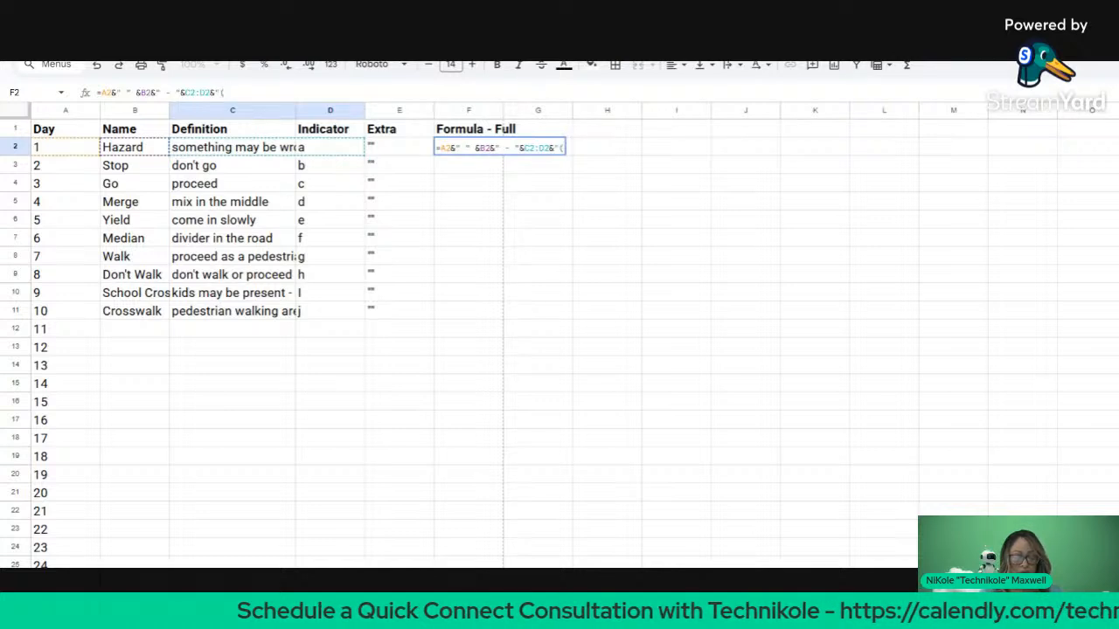
text(")
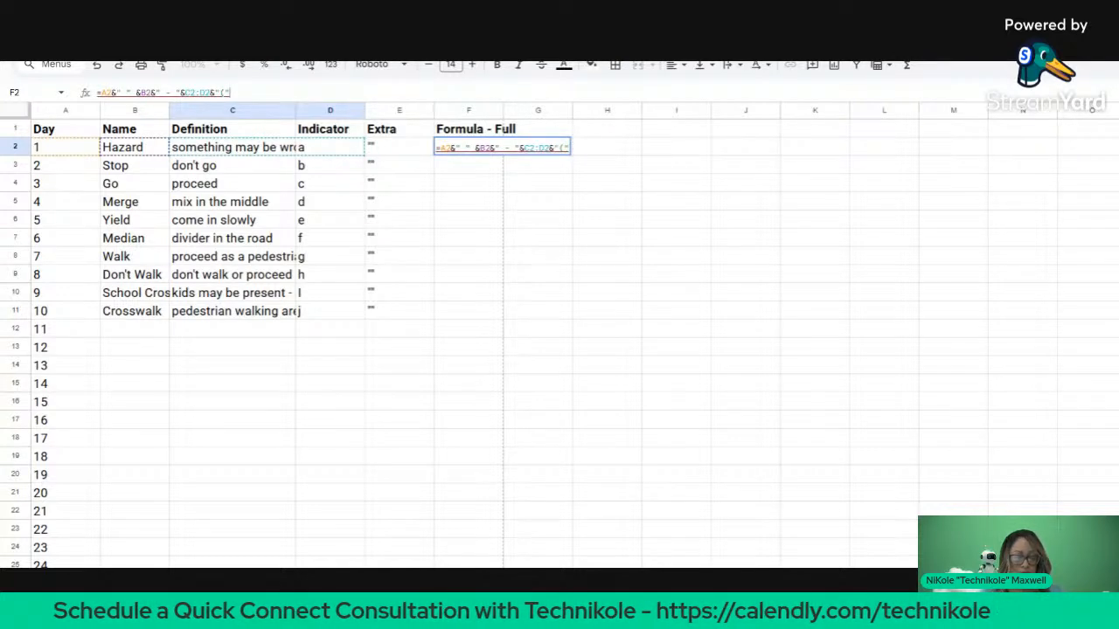
click(331, 147)
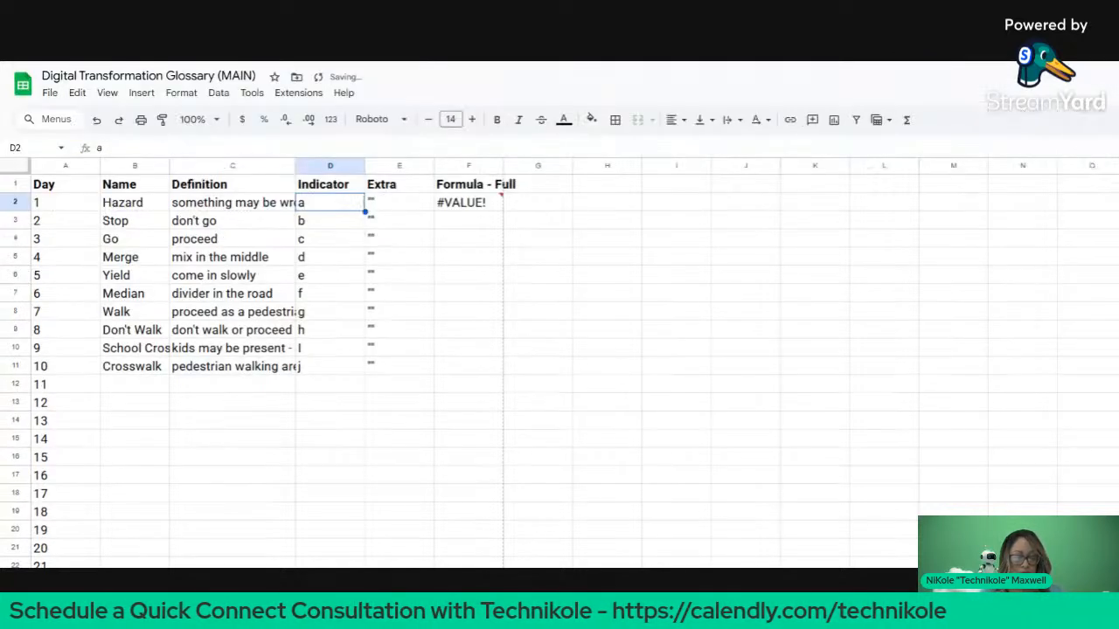
click(446, 202)
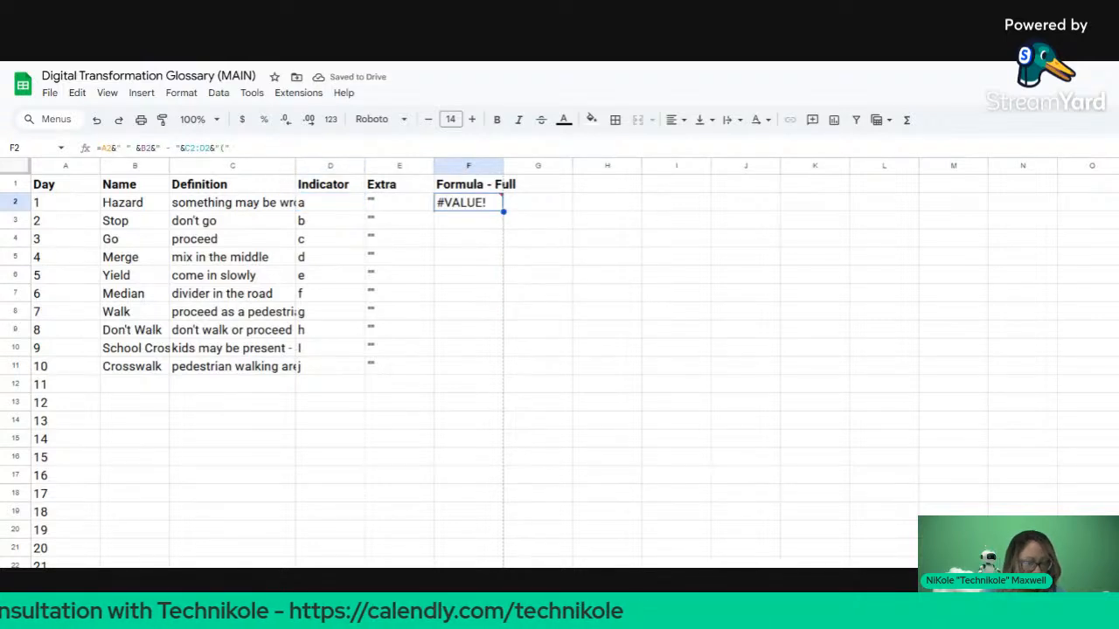
Step: Rework F2's formula, deleting the &"("&D2 part so it shows '1 Hazard - something may be wrong'
key(Return)
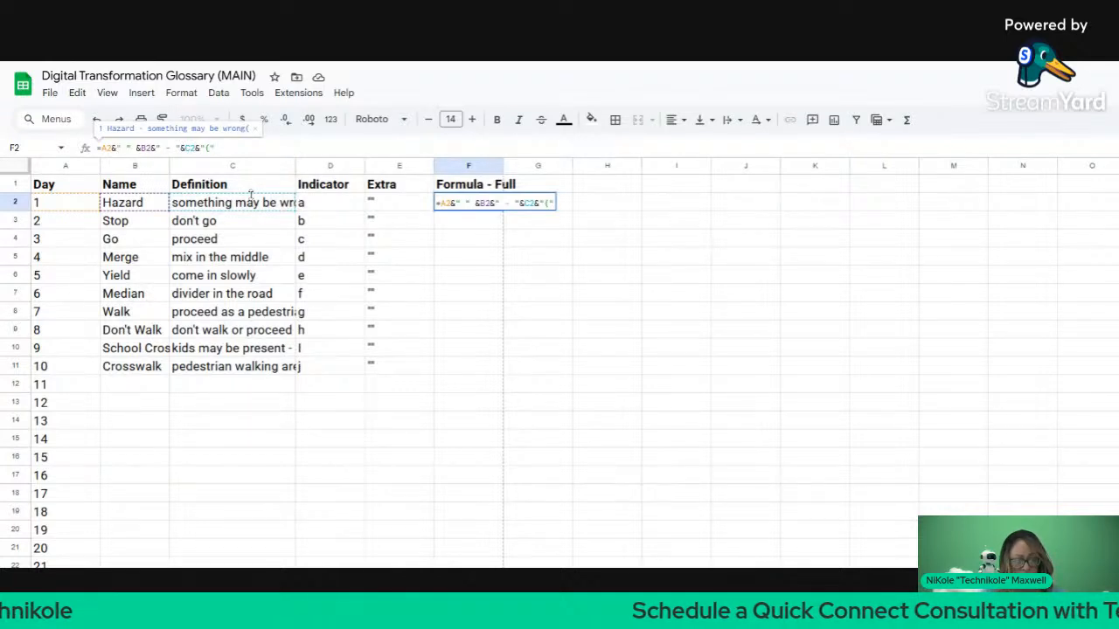
text(&)
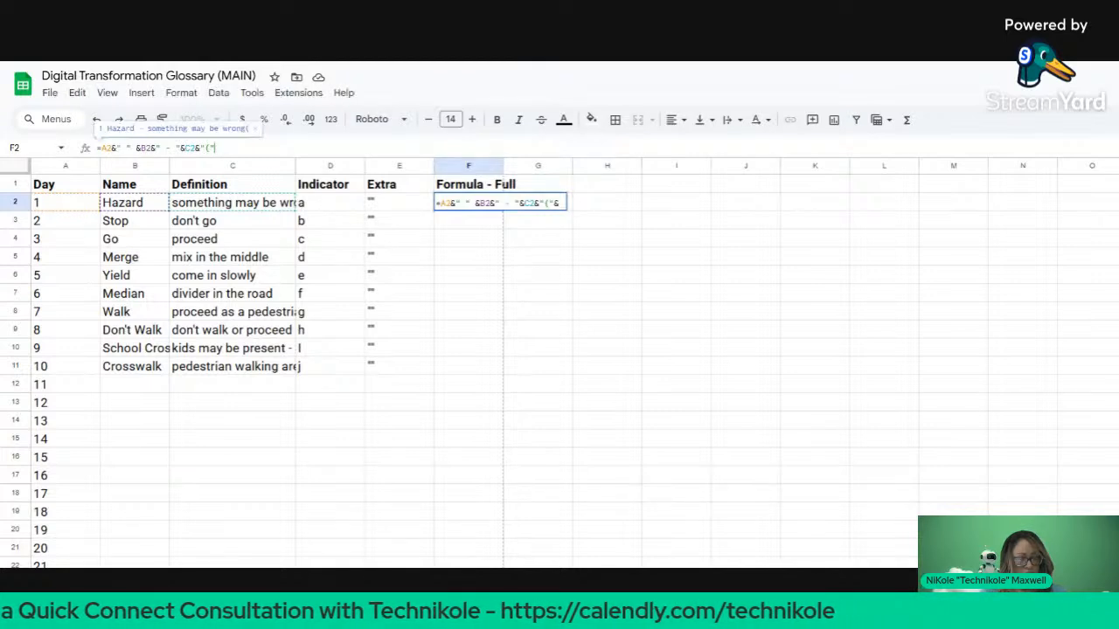
key(BackSpace)
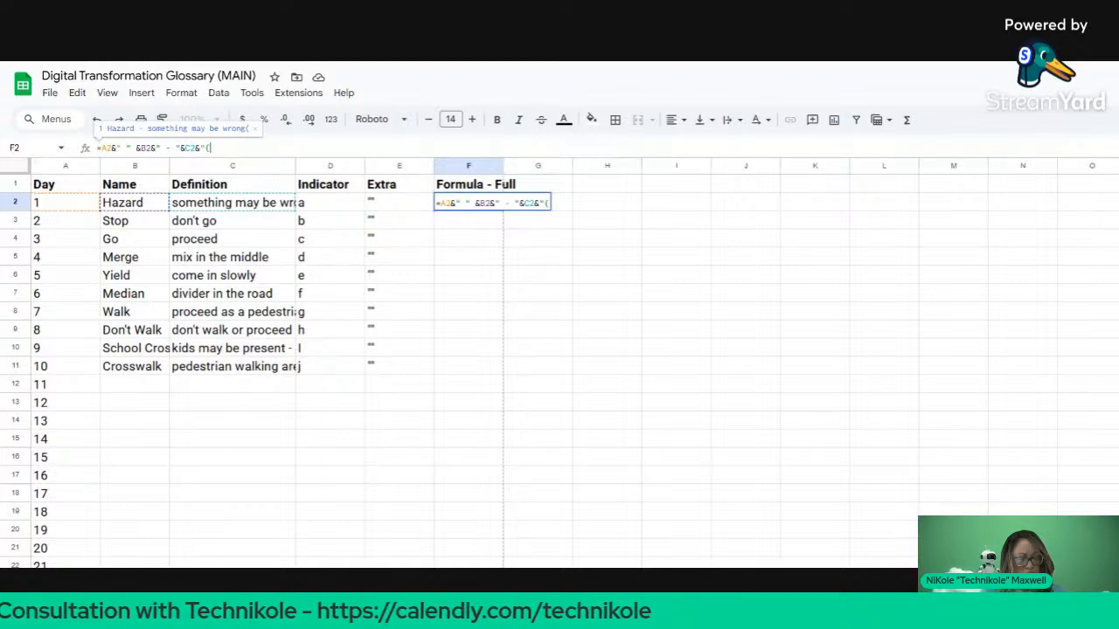
text("&B2&")
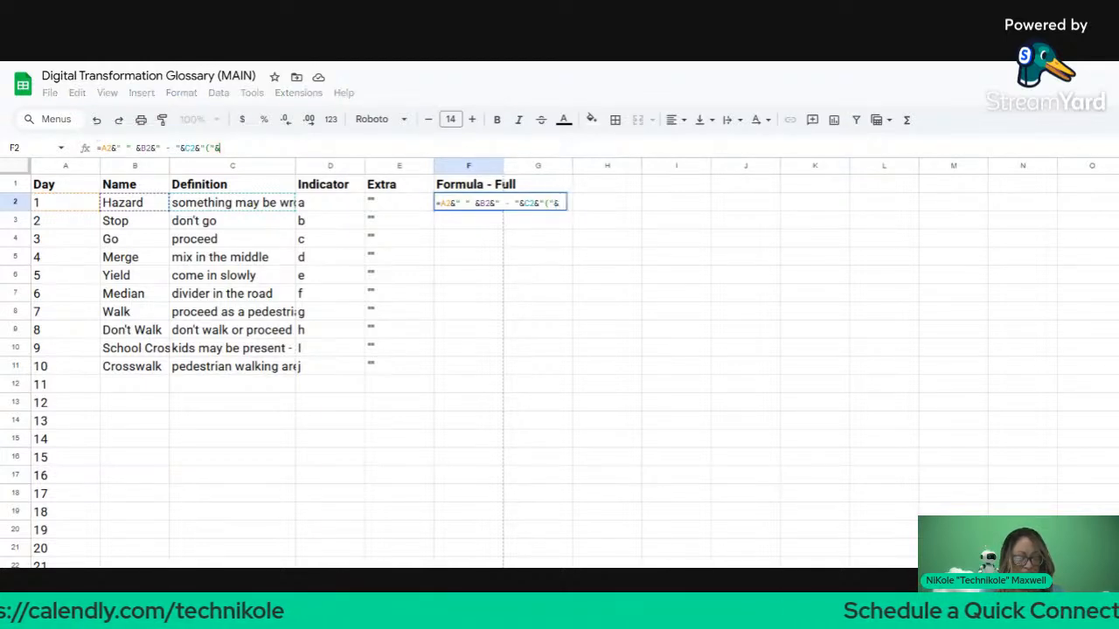
click(332, 206)
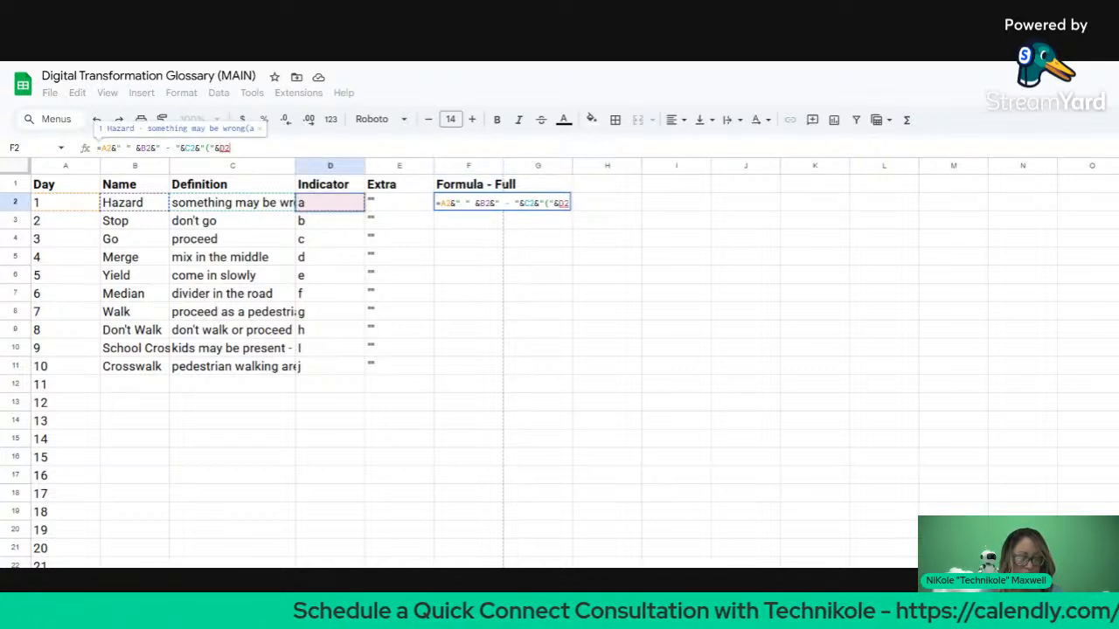
drag(215, 149, 200, 149)
click(215, 148)
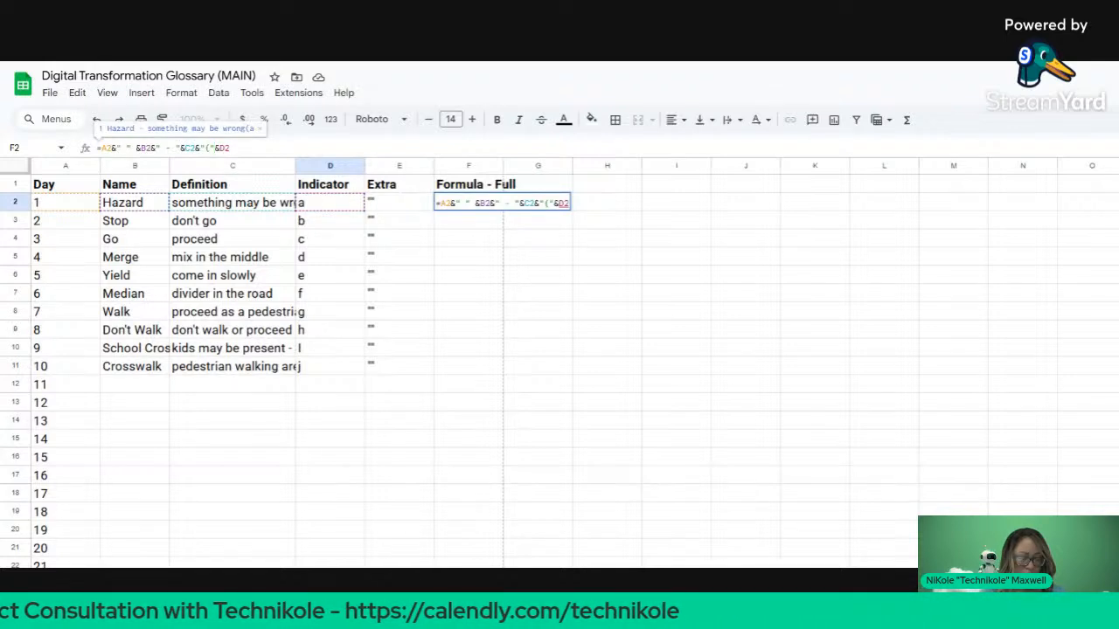
click(220, 149)
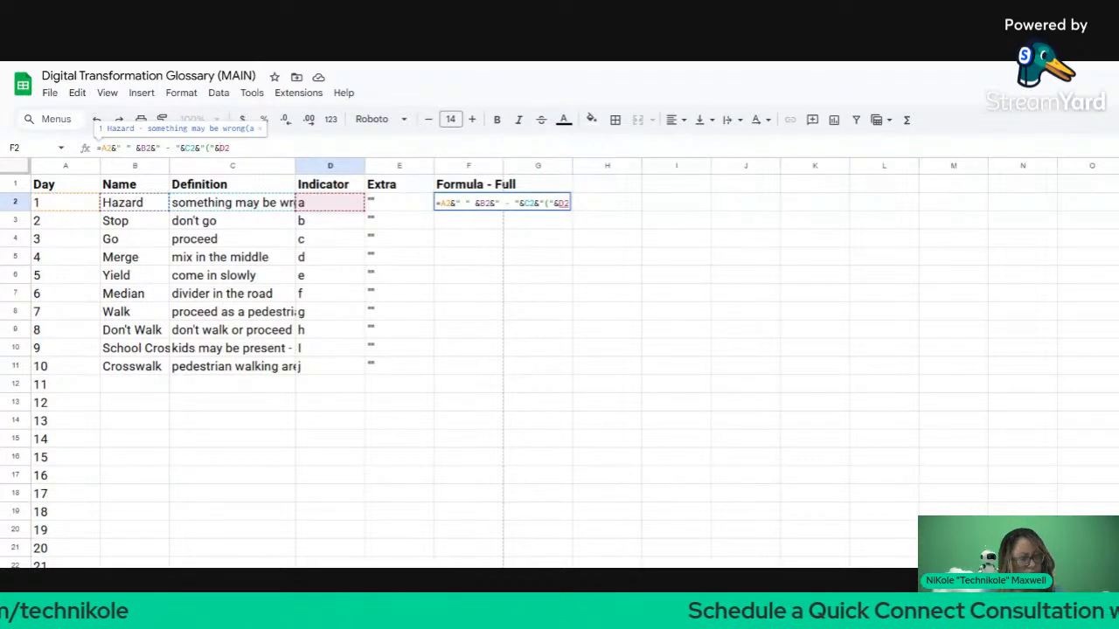
key(shift+End)
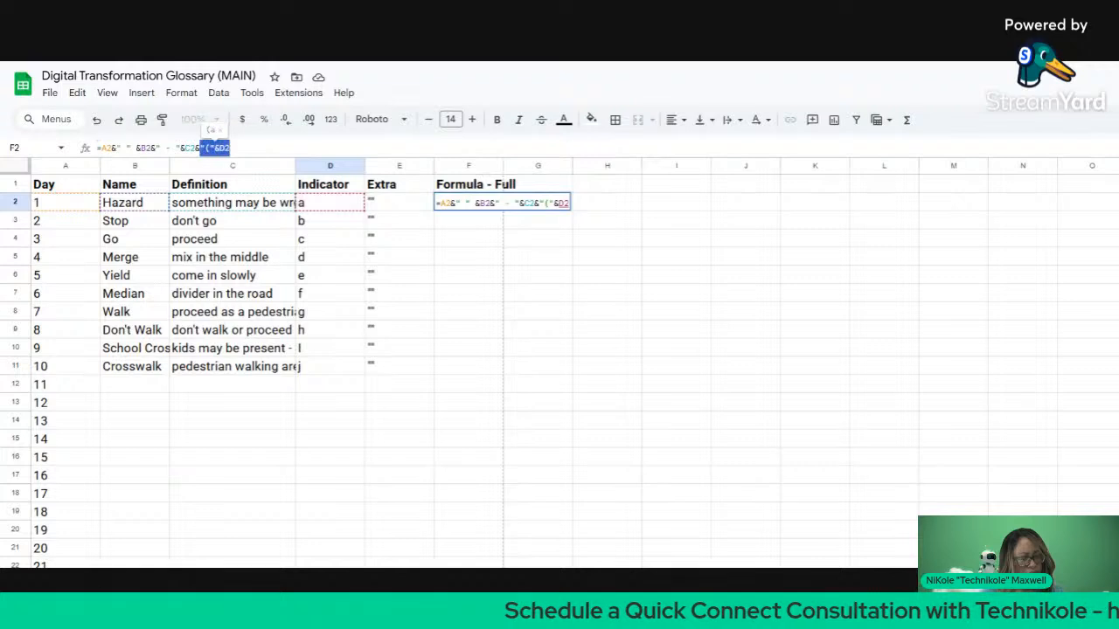
key(shift+Left)
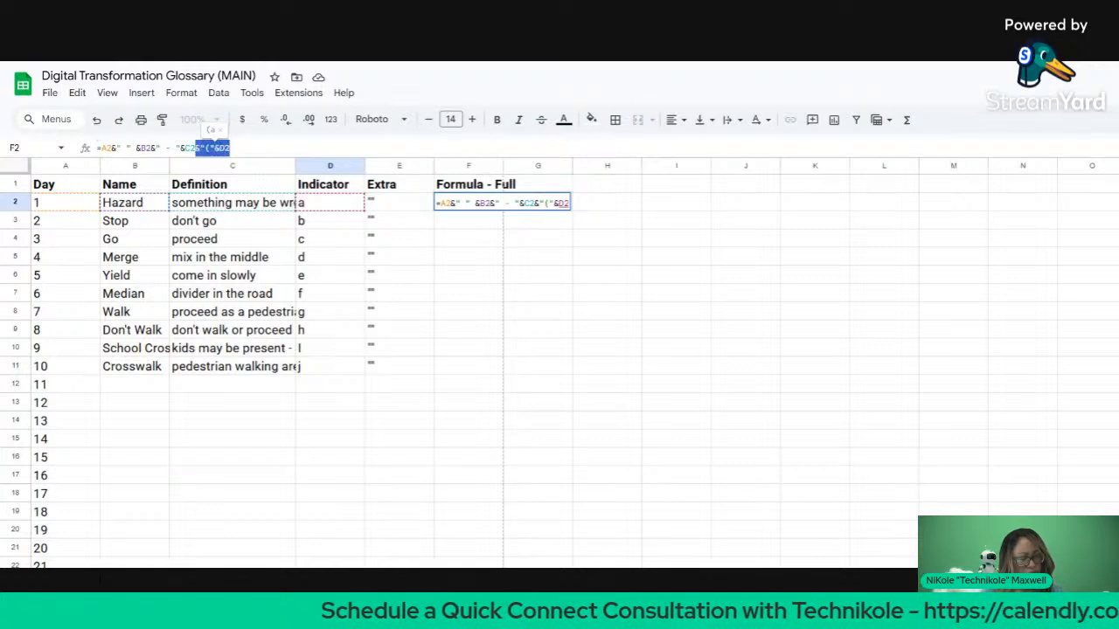
key(BackSpace)
key(Return)
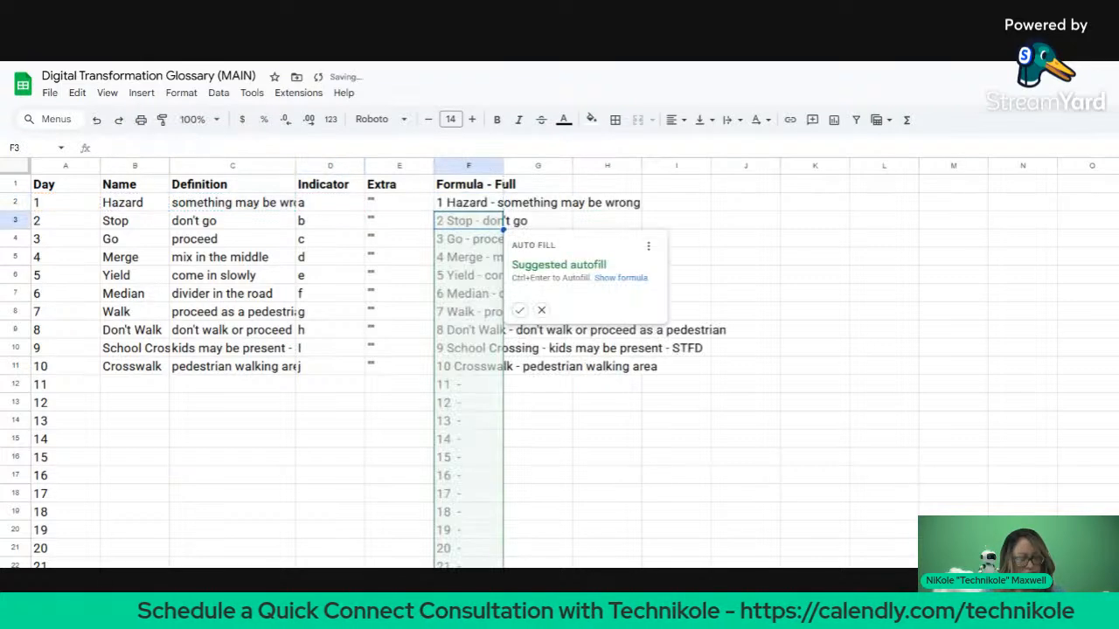
Step: Accept the autofill down column F and append &"("&d2 to F2's formula
click(519, 310)
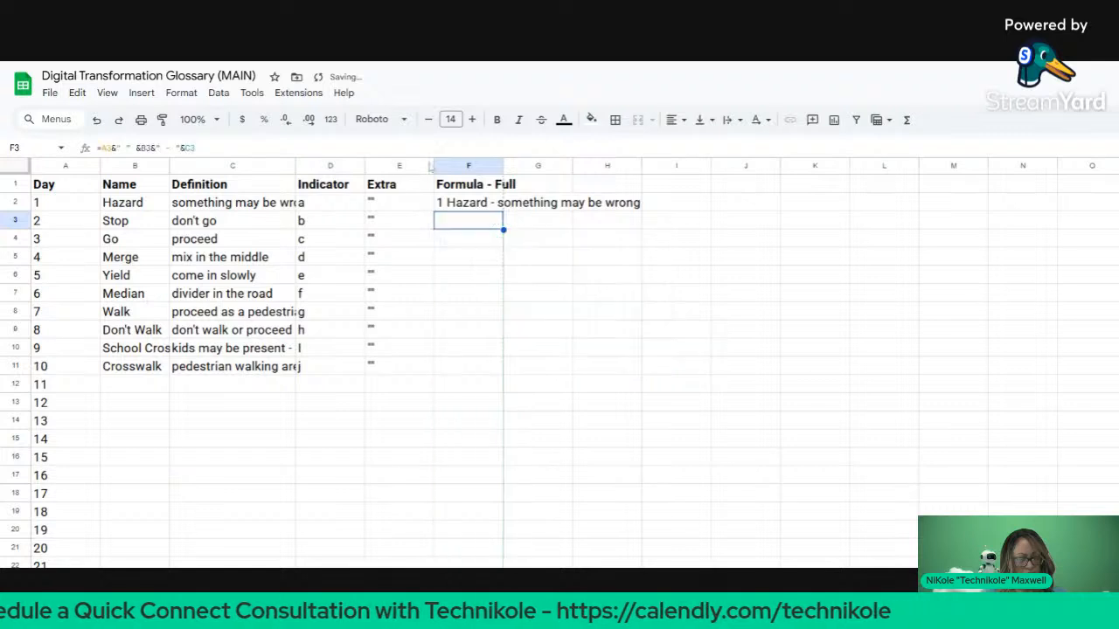
click(463, 203)
click(246, 147)
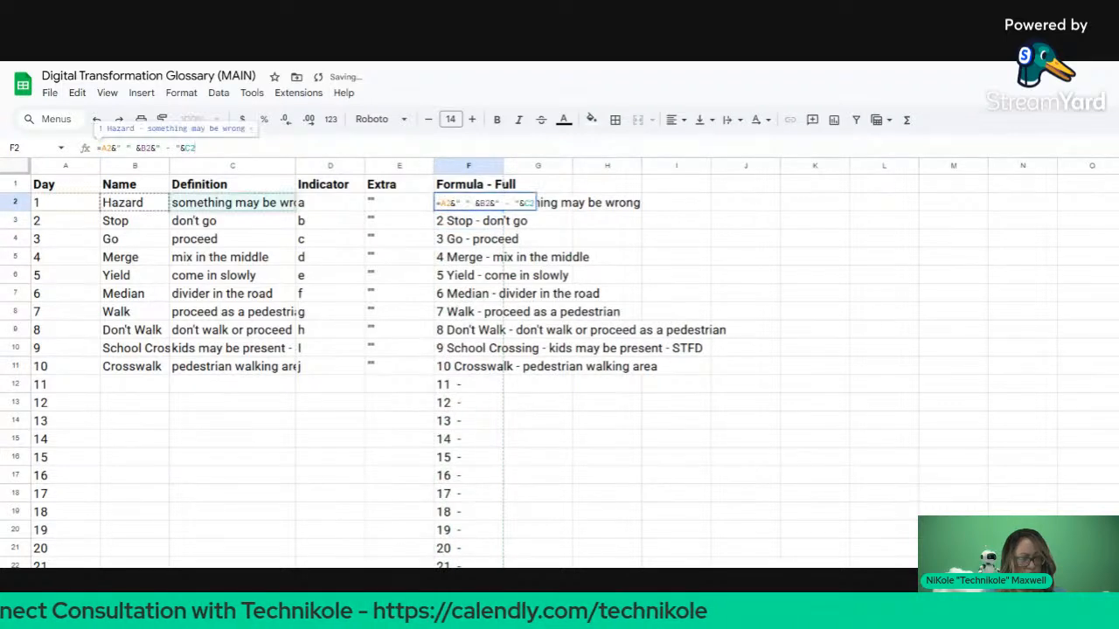
text(&)
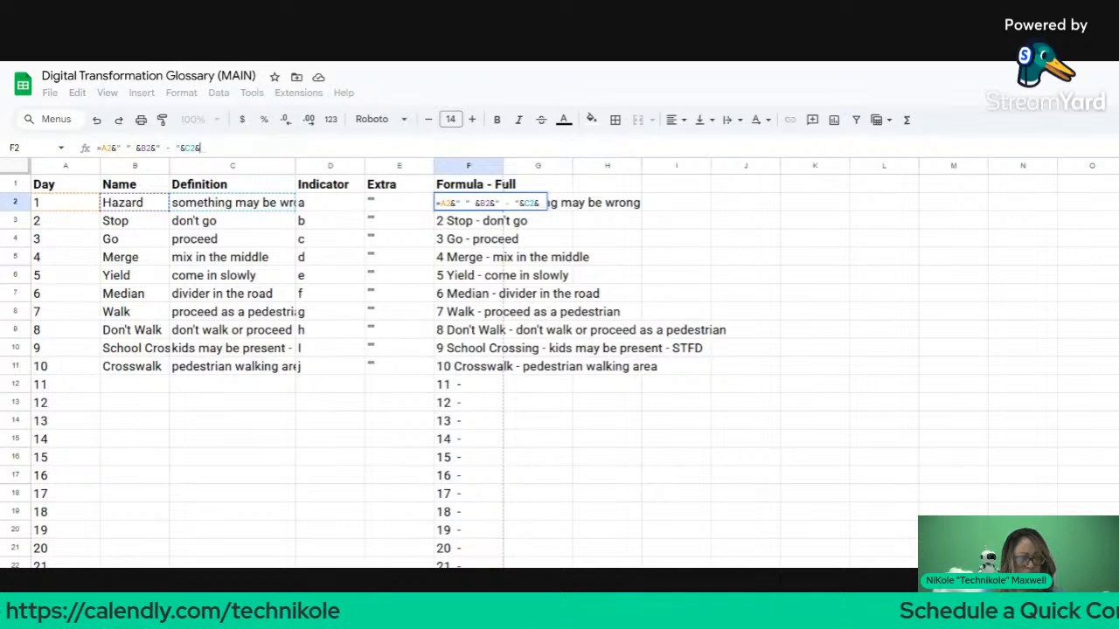
text(")
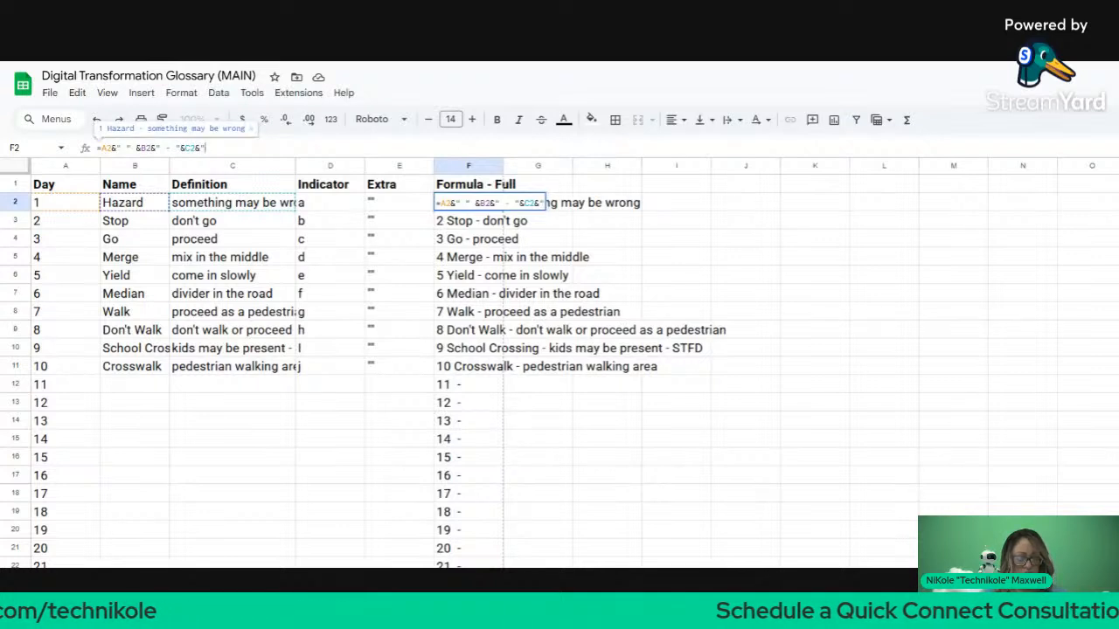
text(()
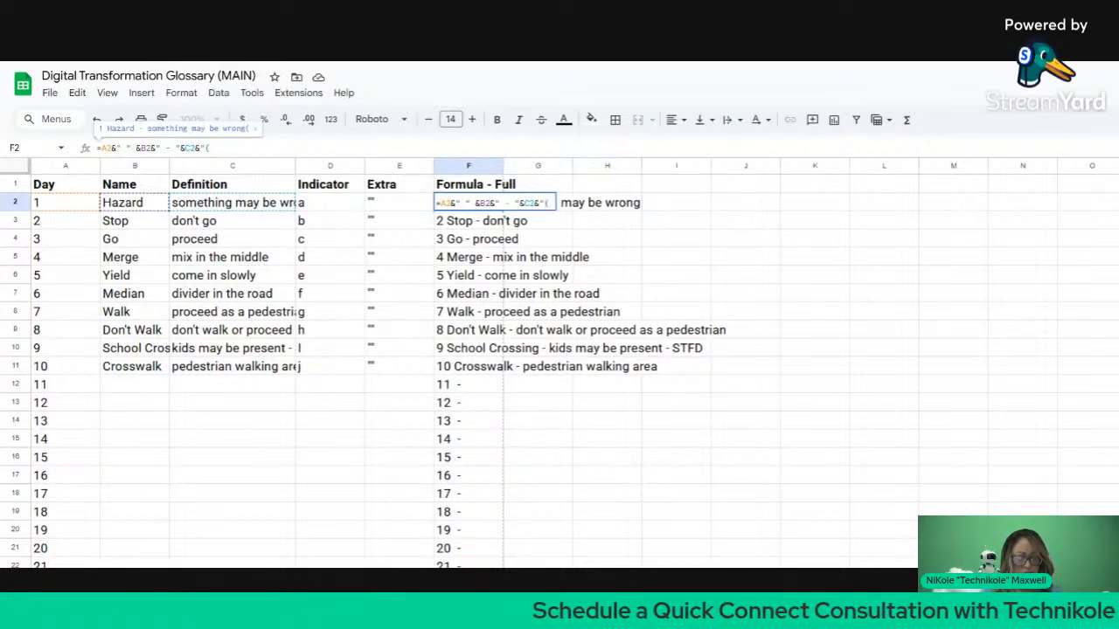
text(")
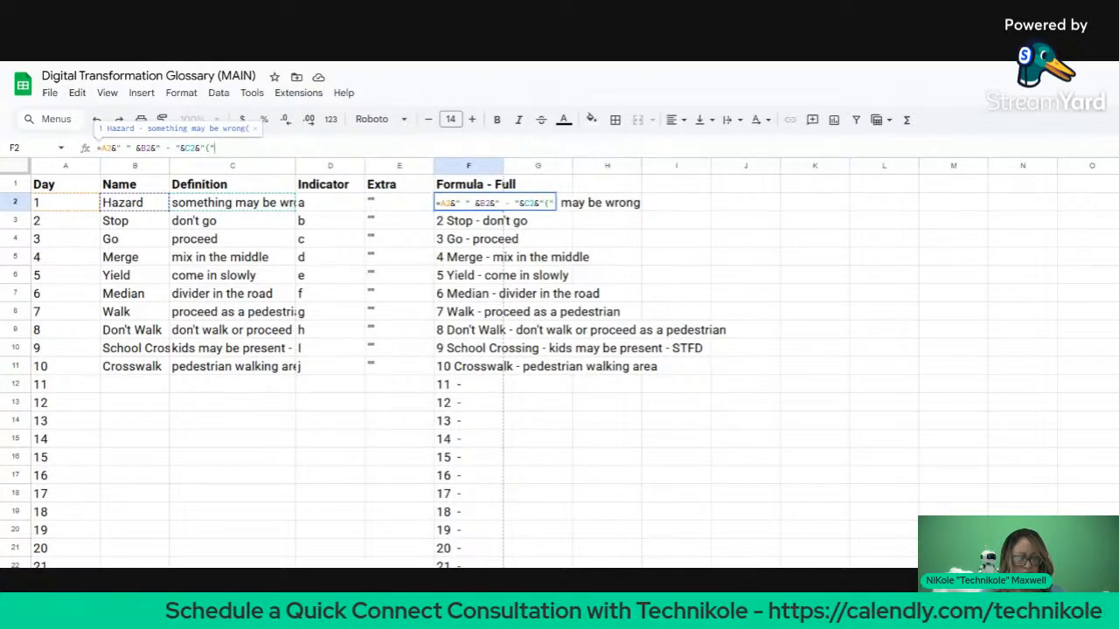
text(&d)
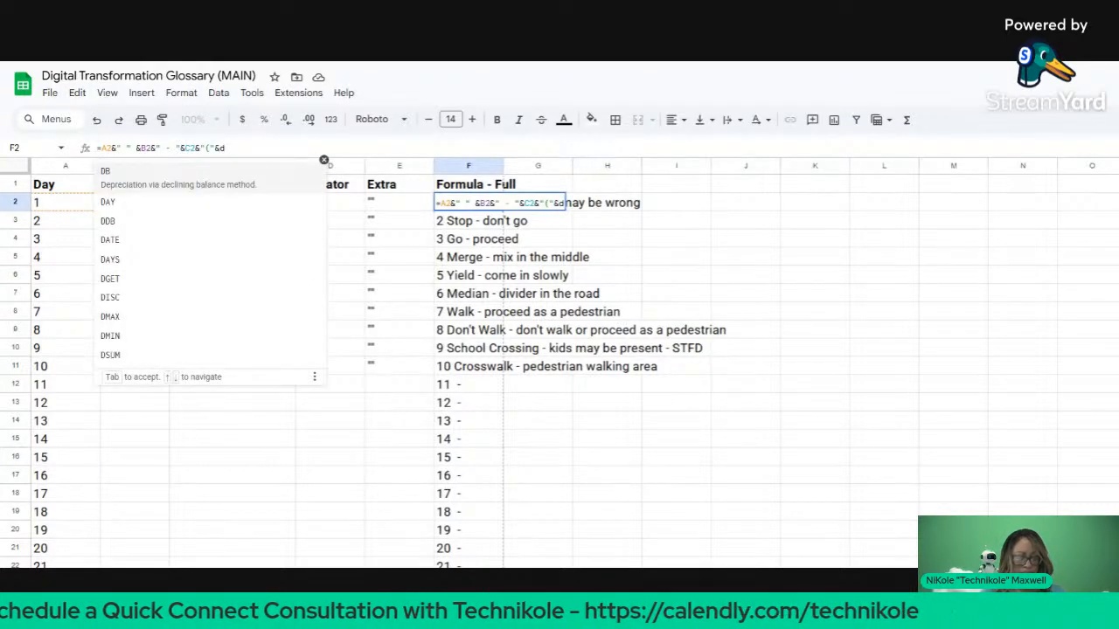
text(2)
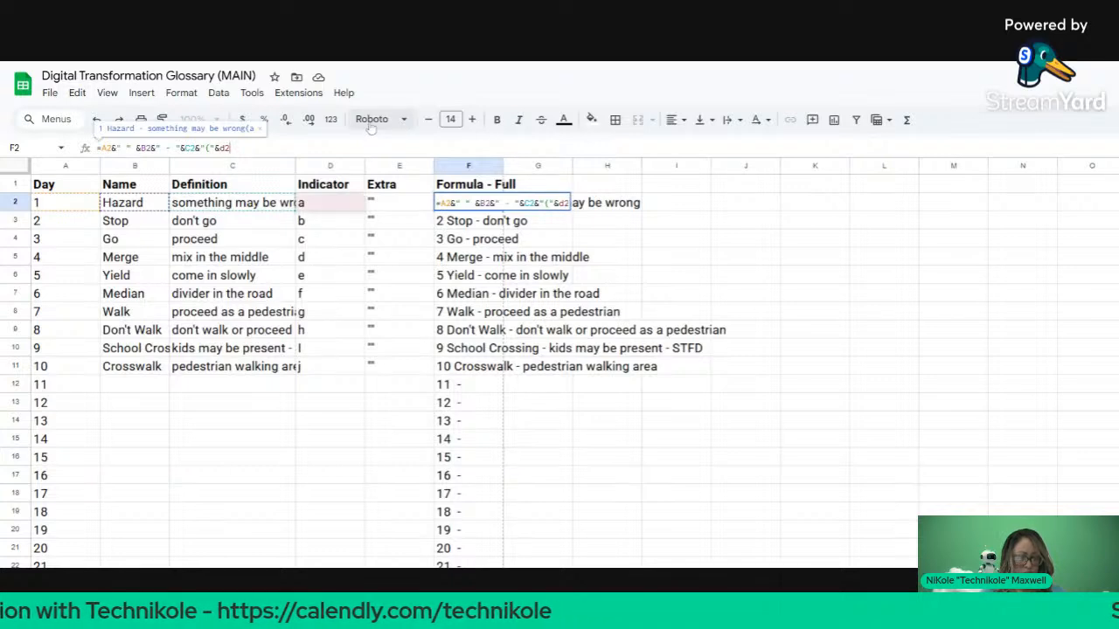
text())
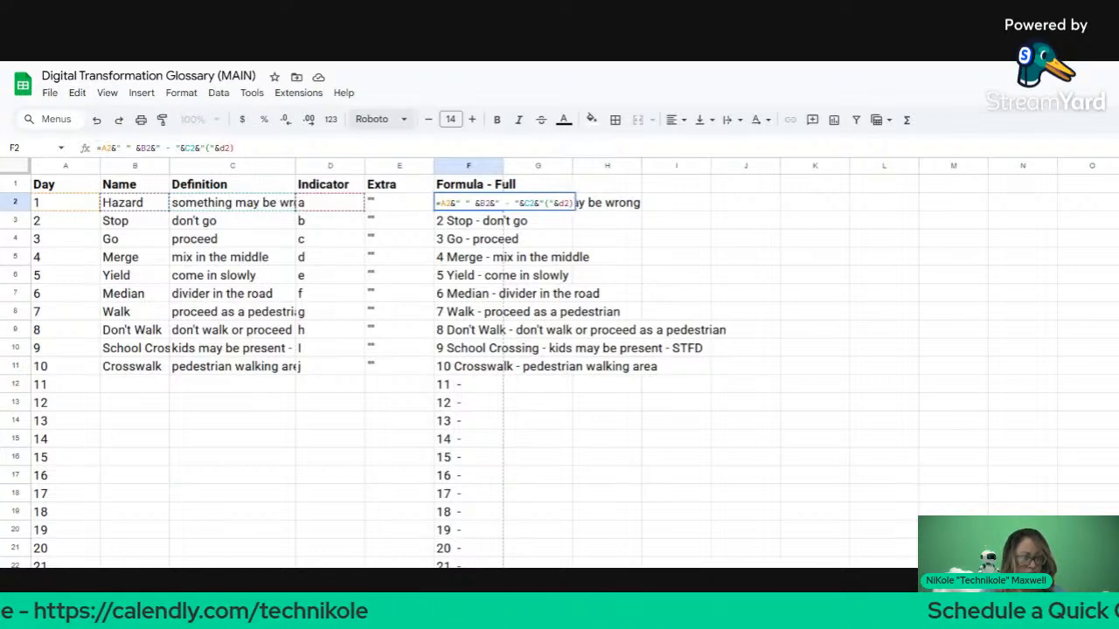
key(BackSpace)
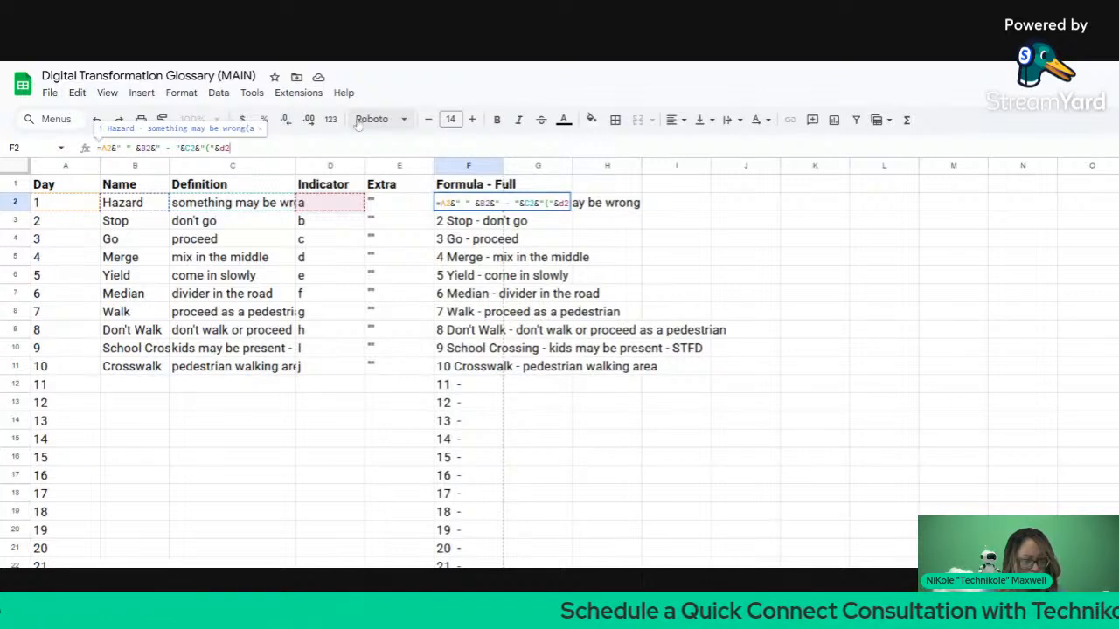
key(Return)
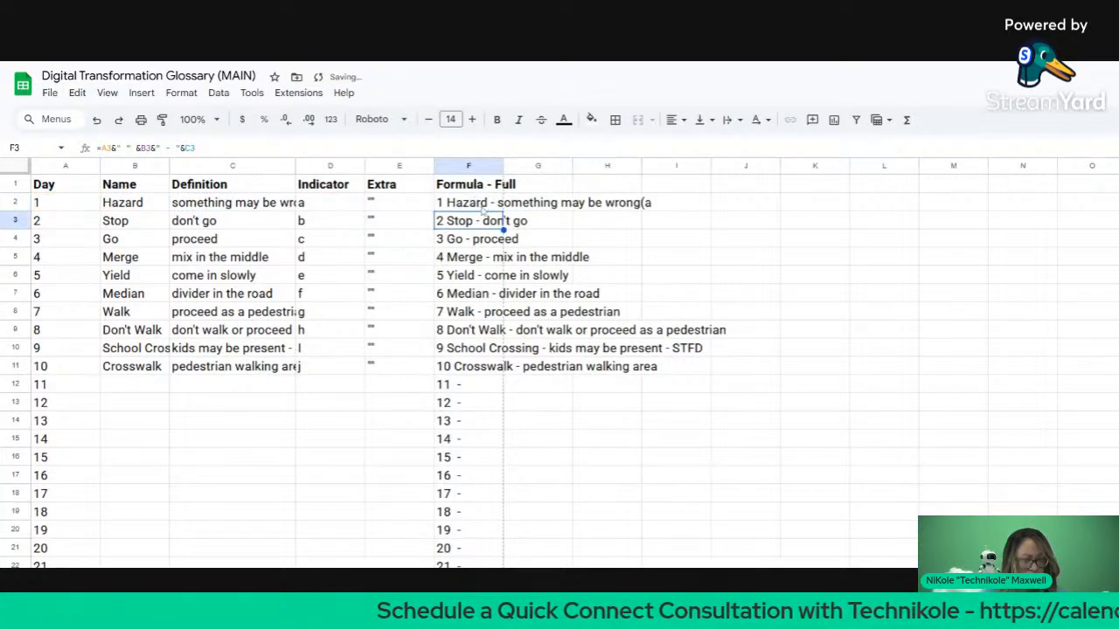
Step: Add spacing and a closing &" )" so F2 reads '1 Hazard - something may be wrong ( a )'
click(481, 208)
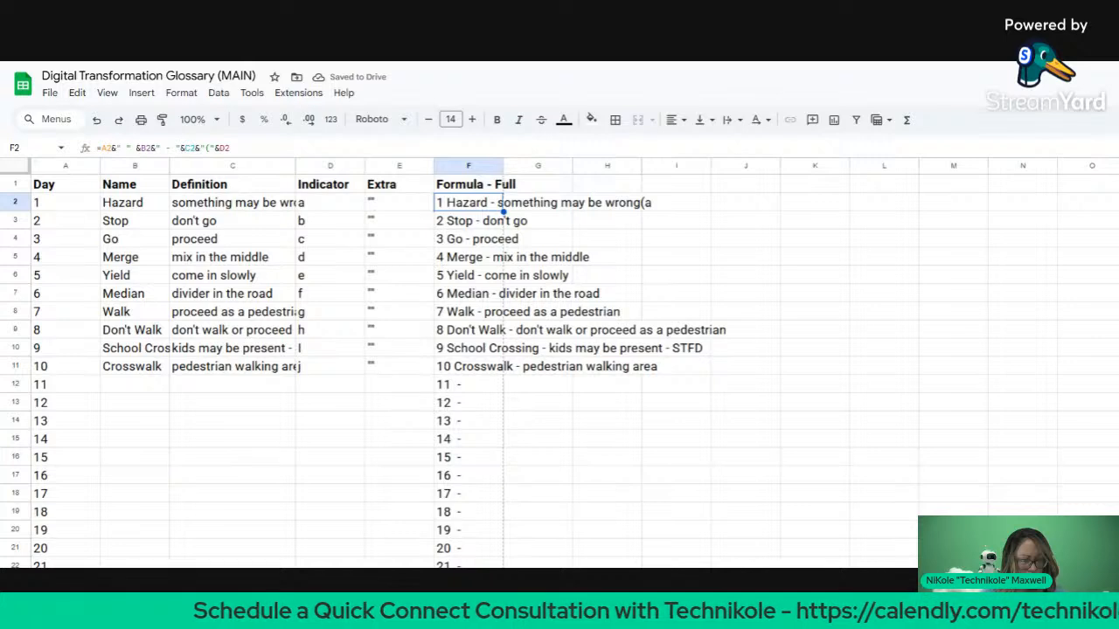
click(210, 148)
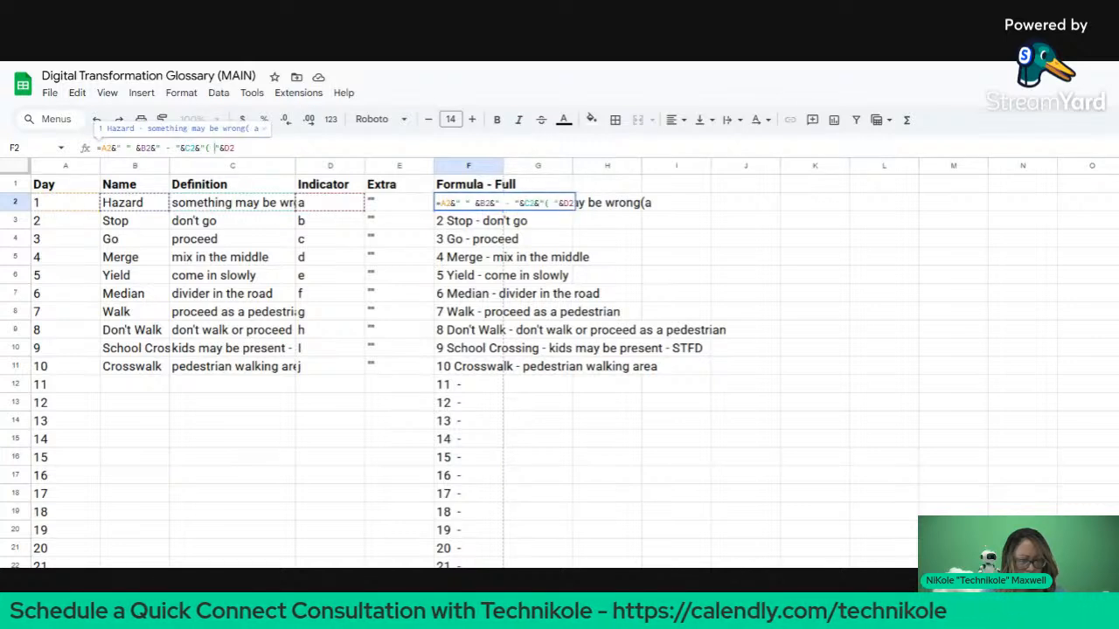
click(350, 258)
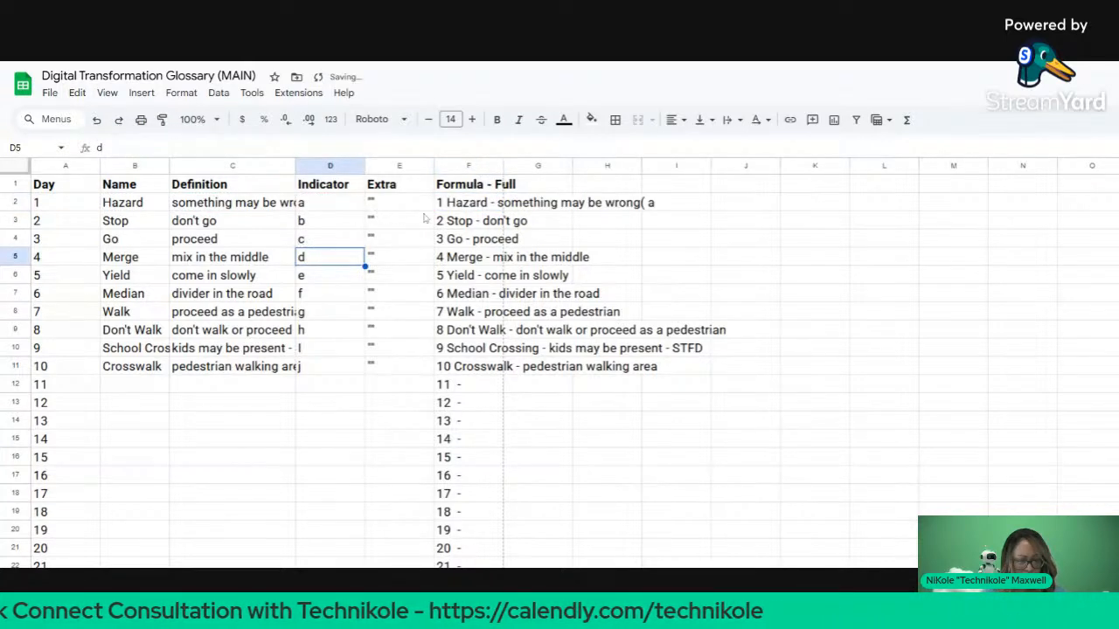
click(451, 211)
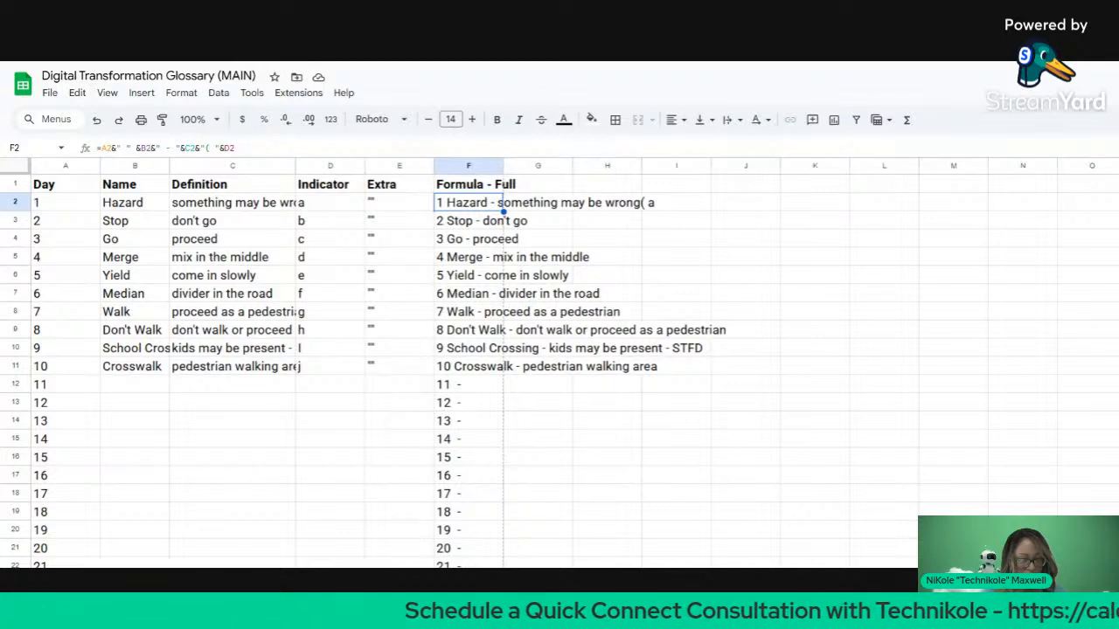
click(206, 148)
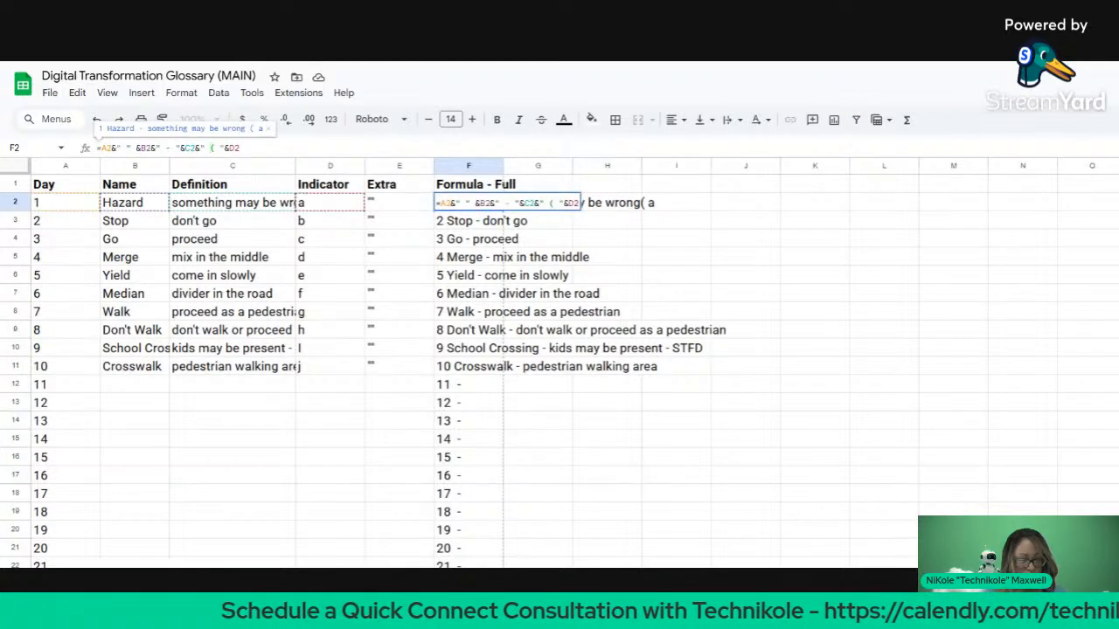
key(Return)
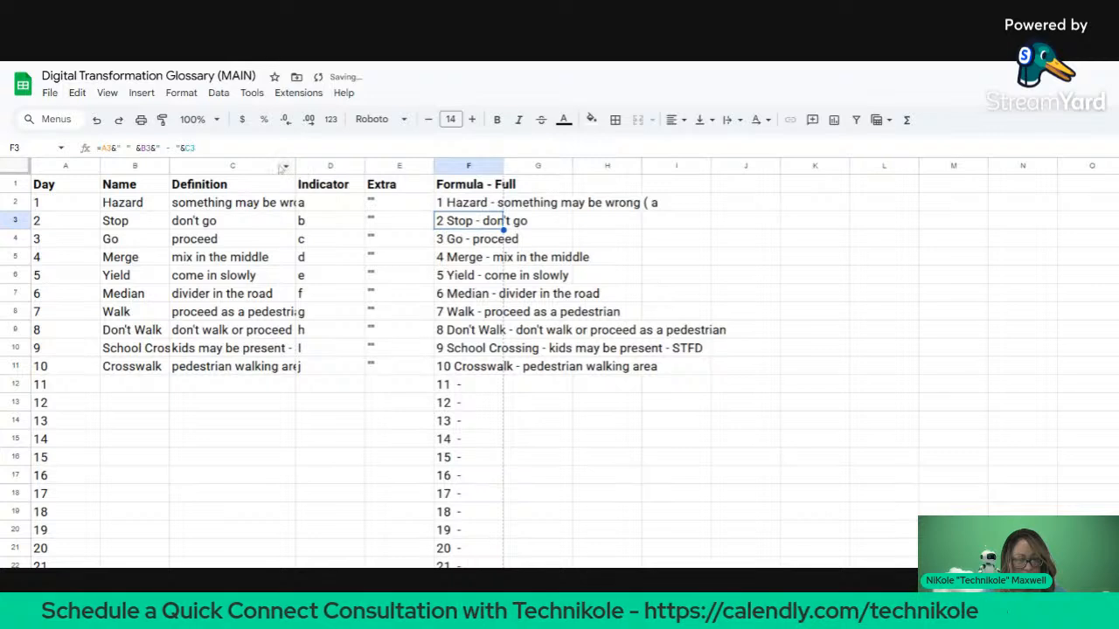
click(495, 202)
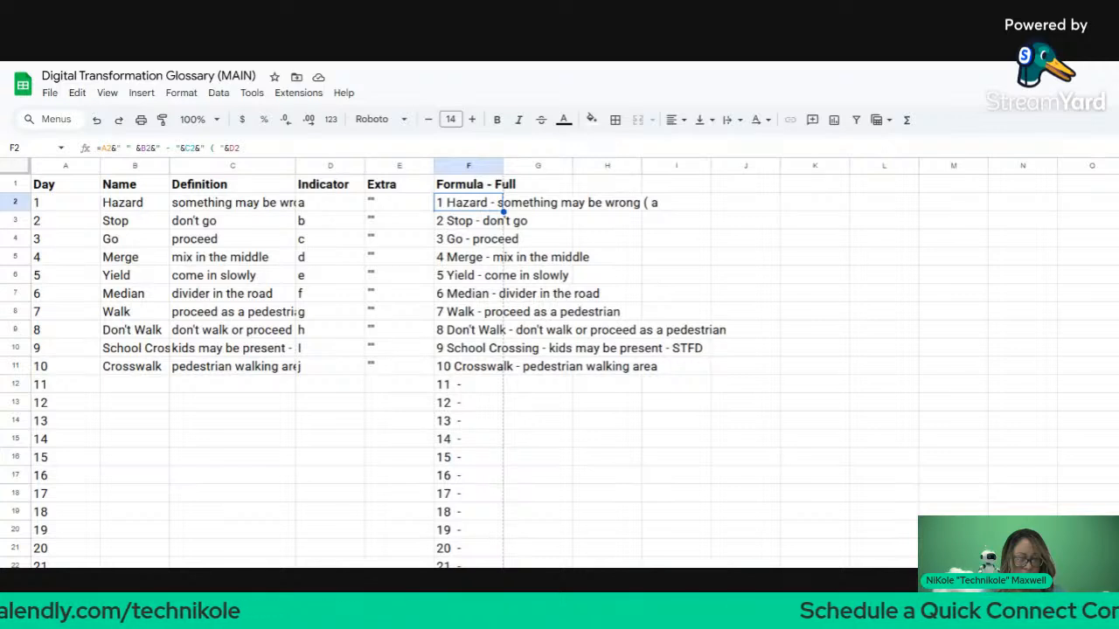
double_click(503, 206)
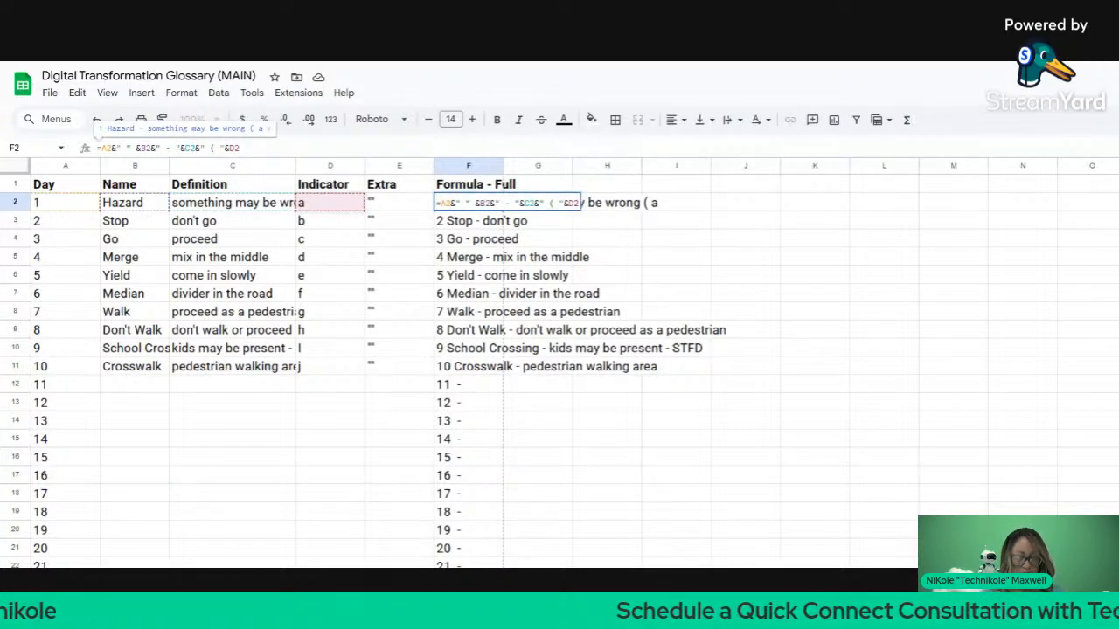
text(&)
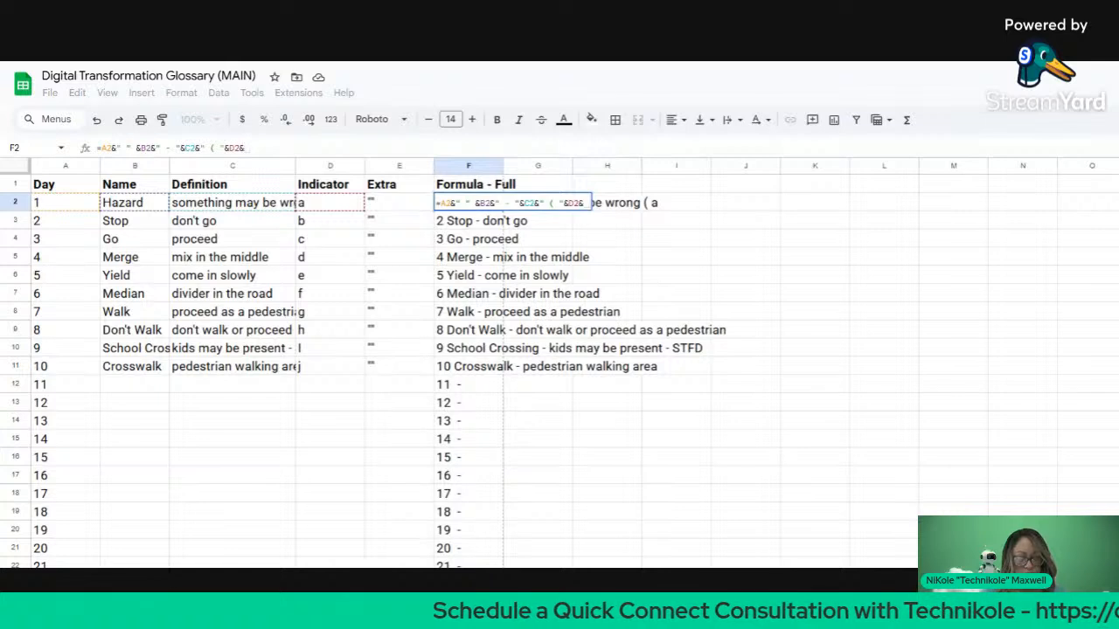
text(" )
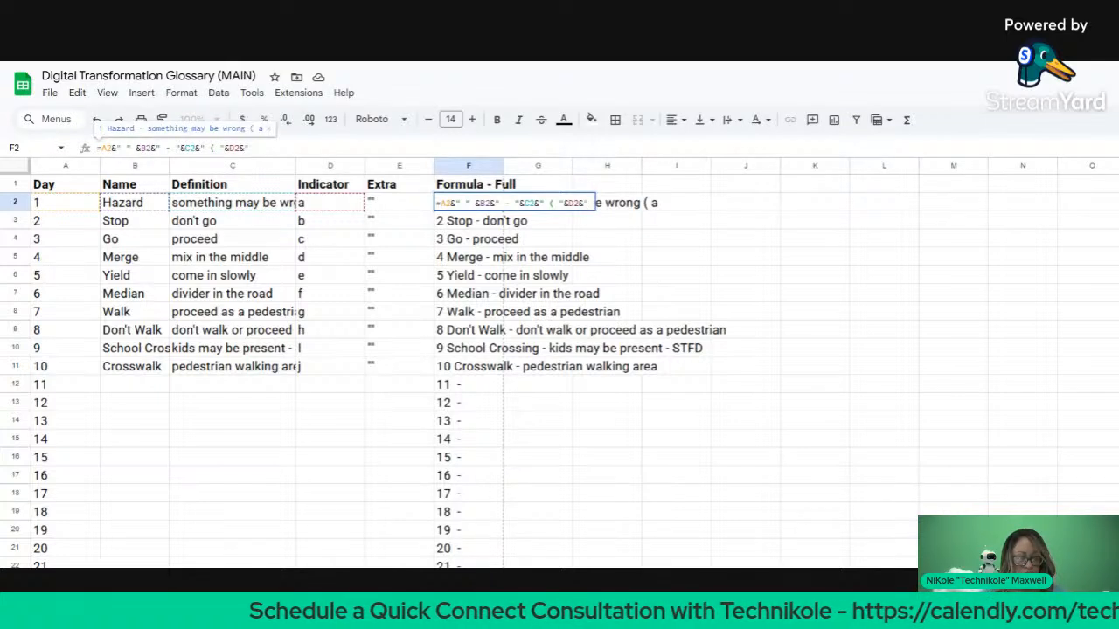
text())
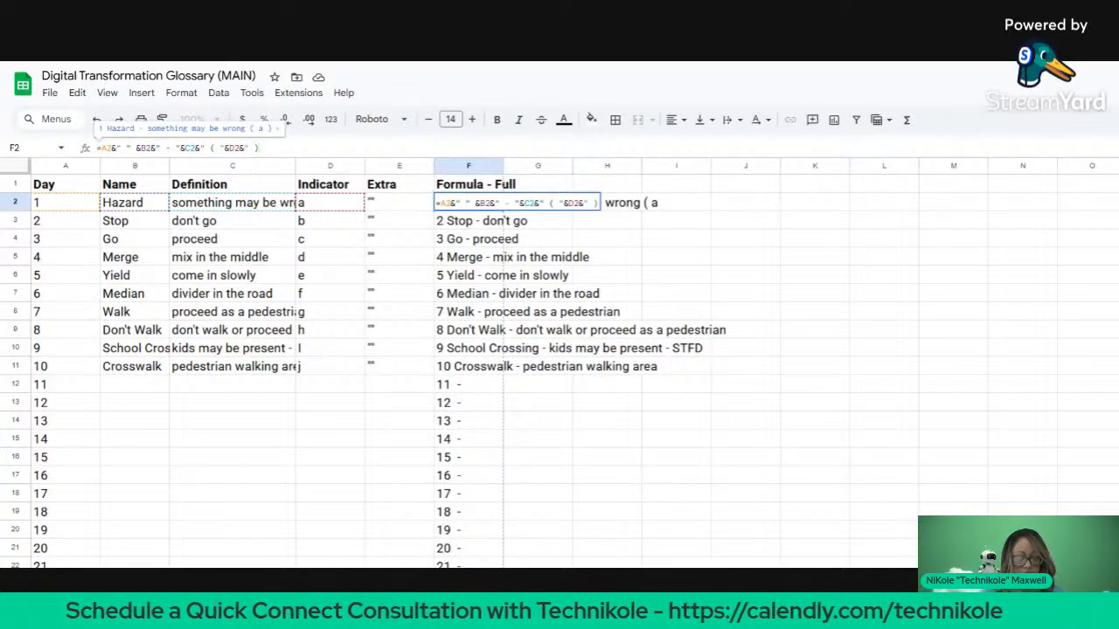
text(")
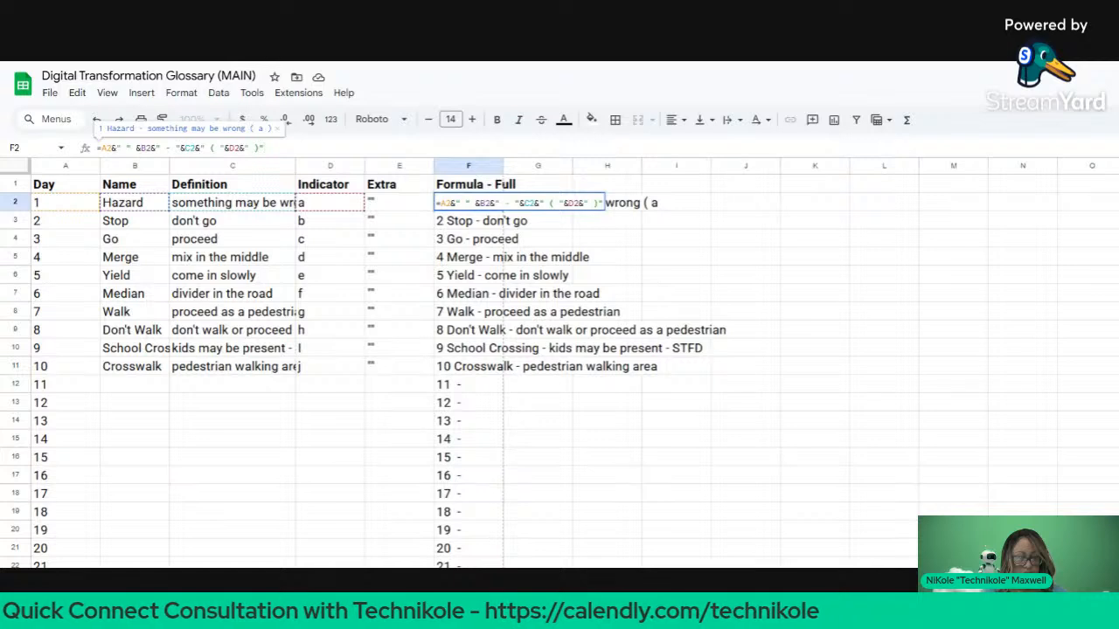
key(Return)
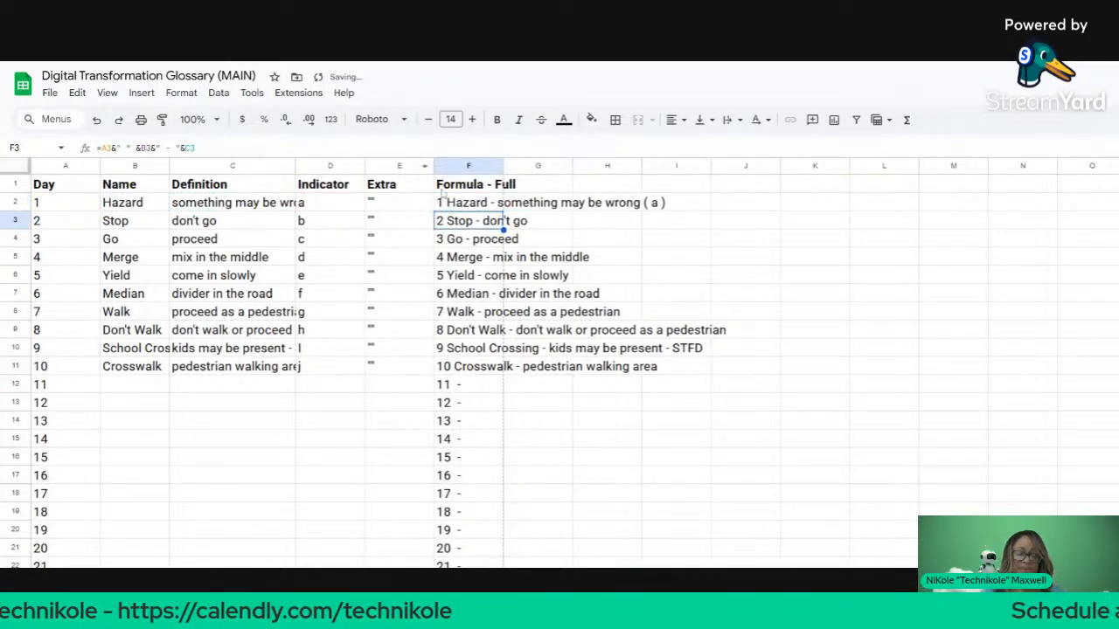
Step: Fill the F2 formula down to F11 so each Day 1–10 entry ends with its parenthesised indicator
click(462, 206)
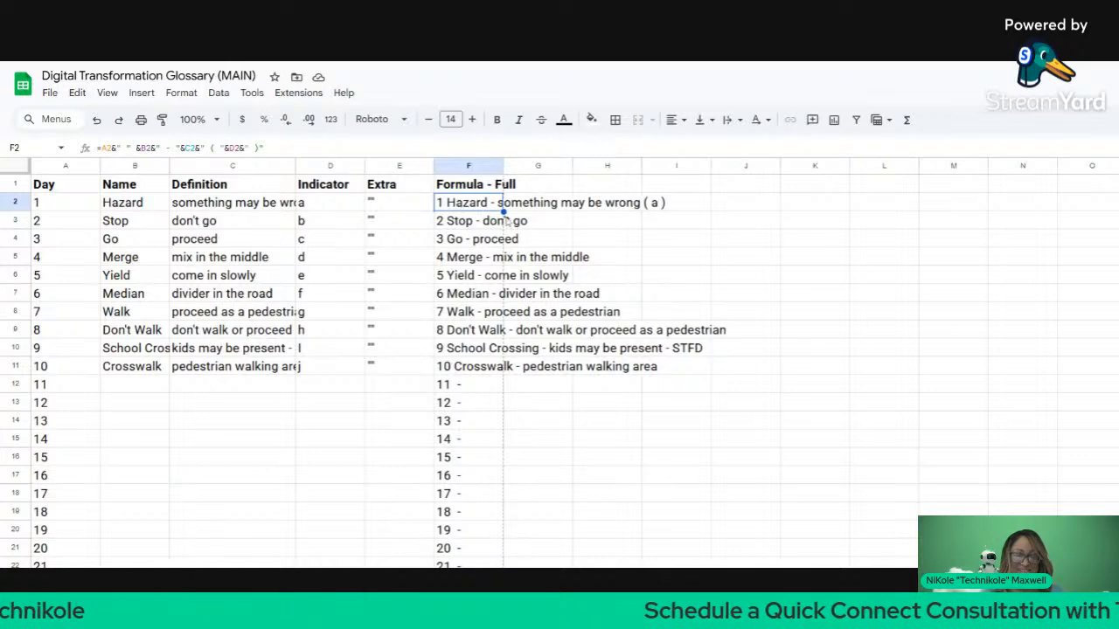
drag(504, 213, 509, 369)
click(669, 408)
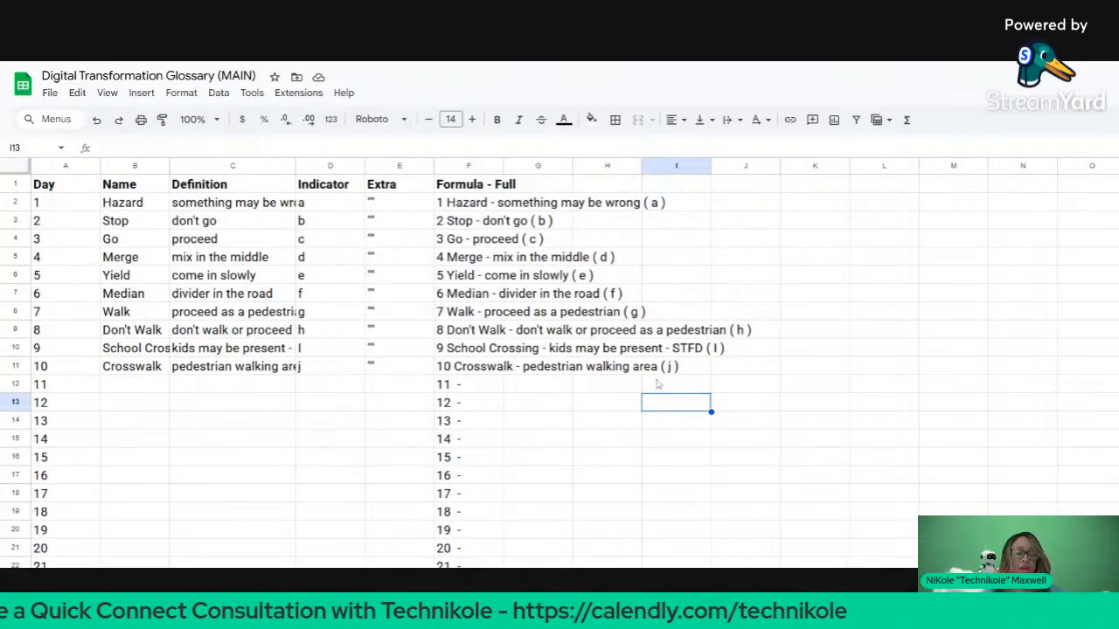
Step: Copy the Formula - Full column F and paste it into column G
click(479, 166)
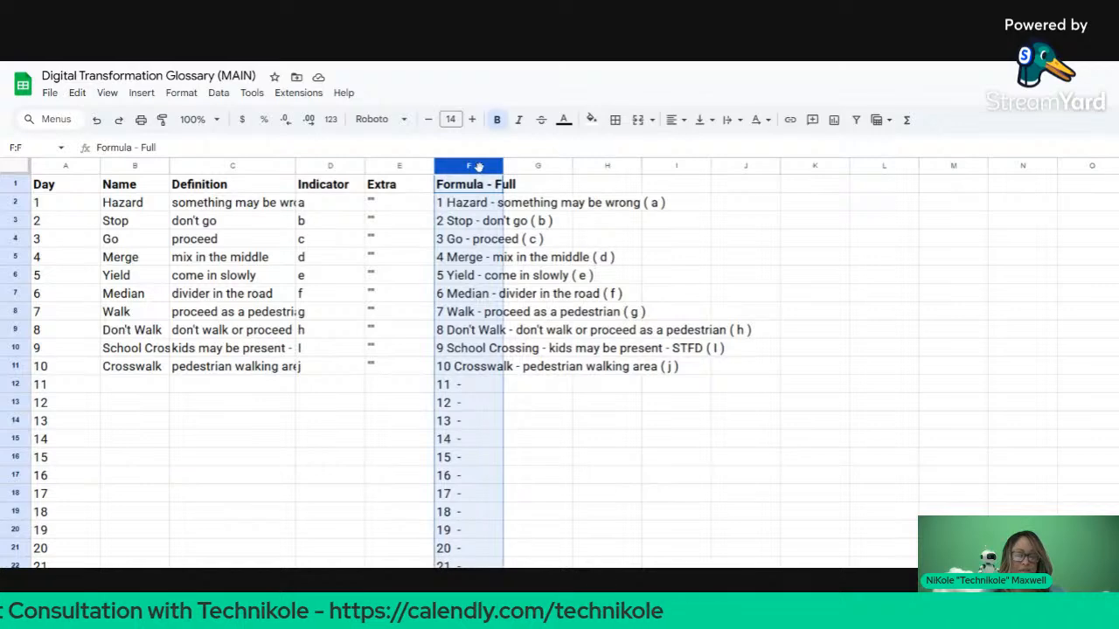
click(524, 167)
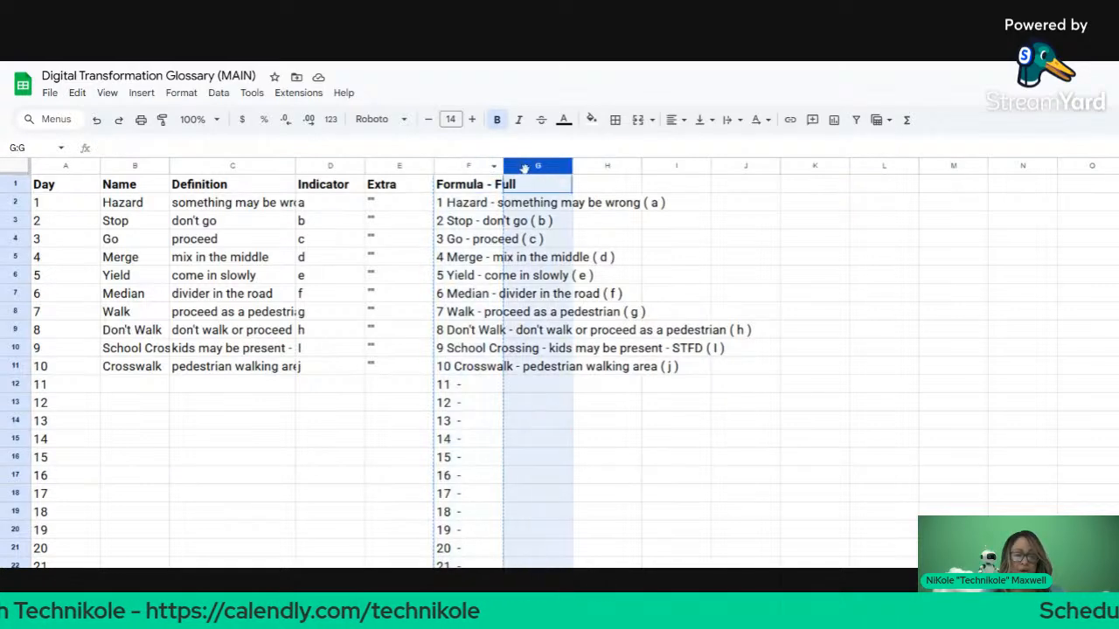
right_click(523, 167)
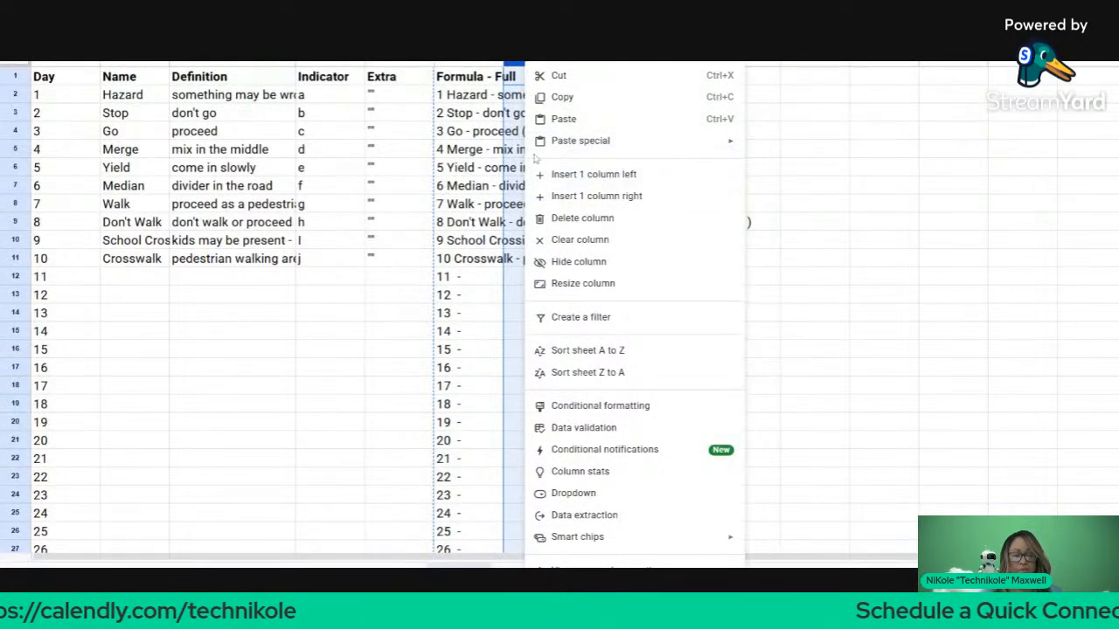
click(561, 120)
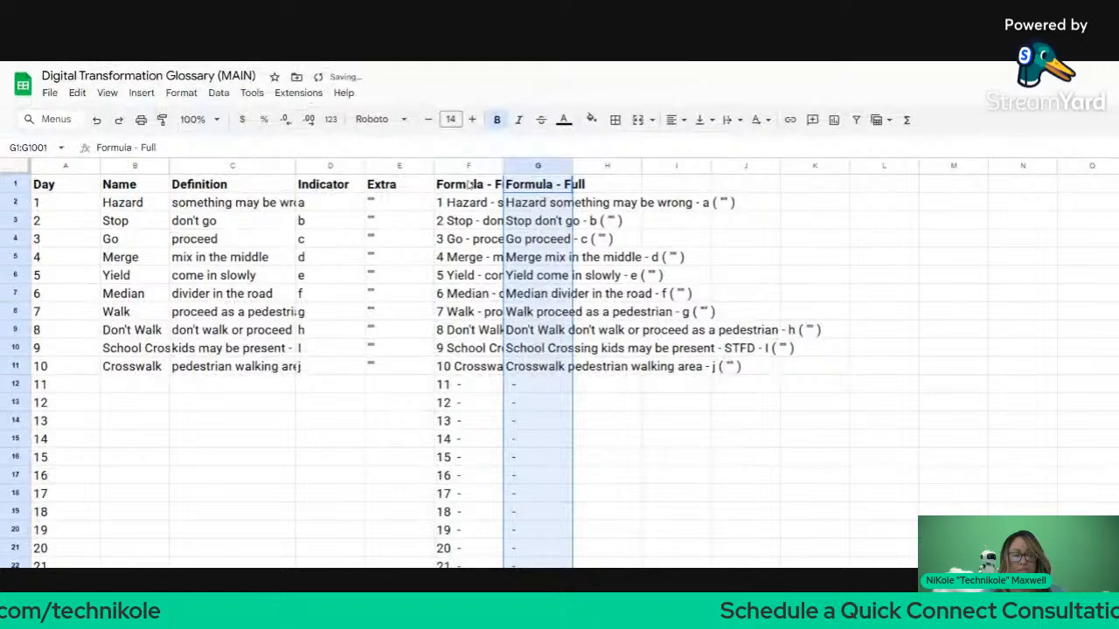
right_click(535, 170)
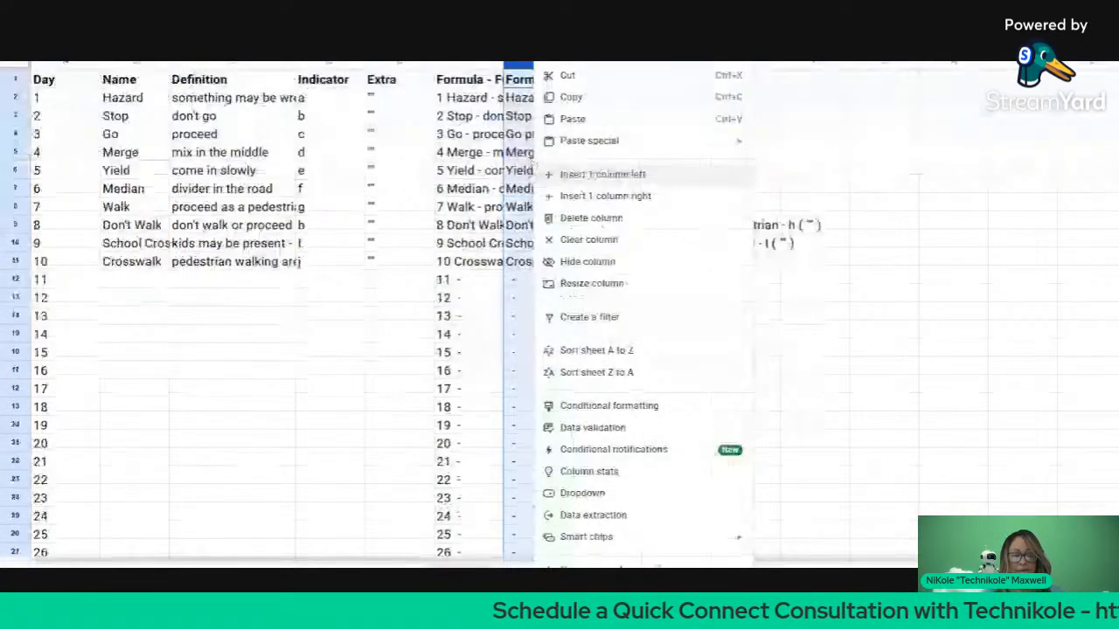
scroll(461, 244, up, 2)
click(461, 243)
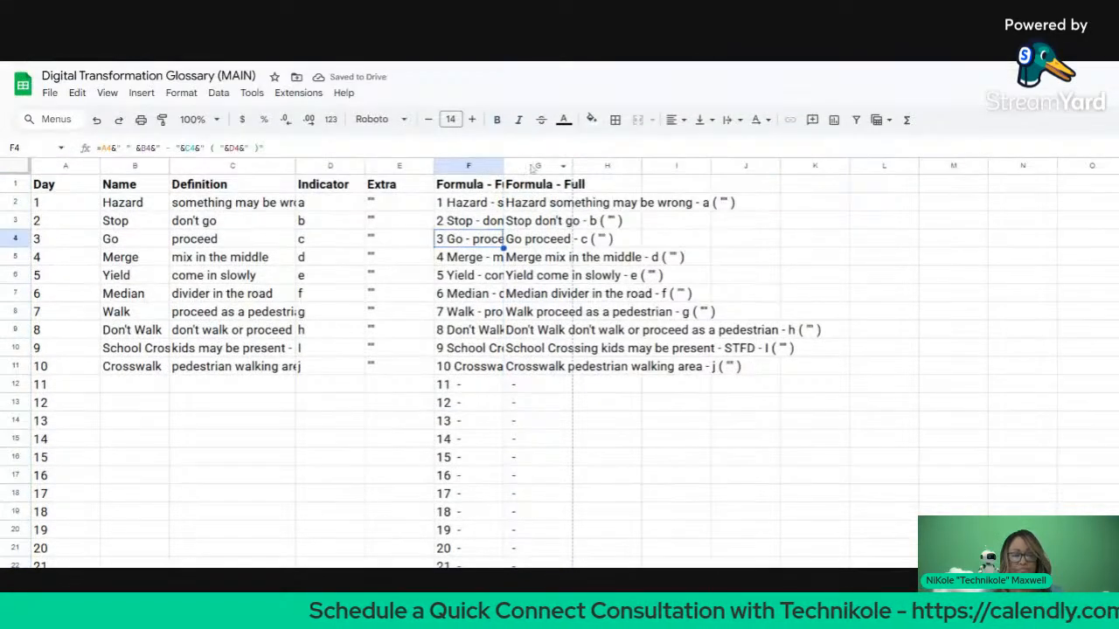
Step: Re-paste column F into column G as values only, then auto-fit column F's width
click(530, 166)
right_click(530, 166)
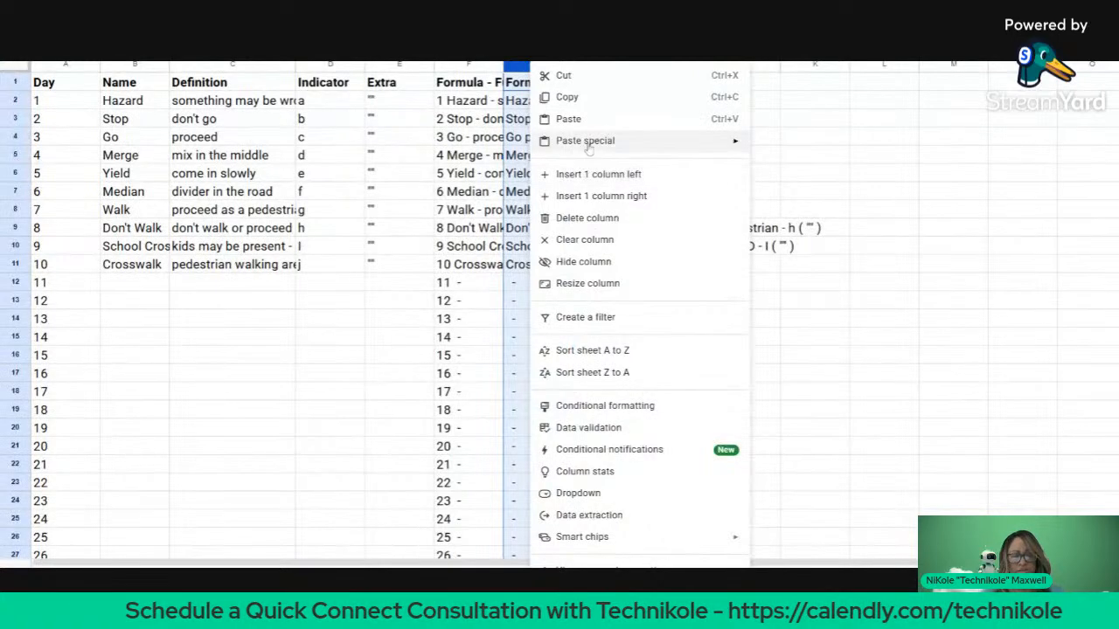
mouse_move(591, 247)
click(785, 145)
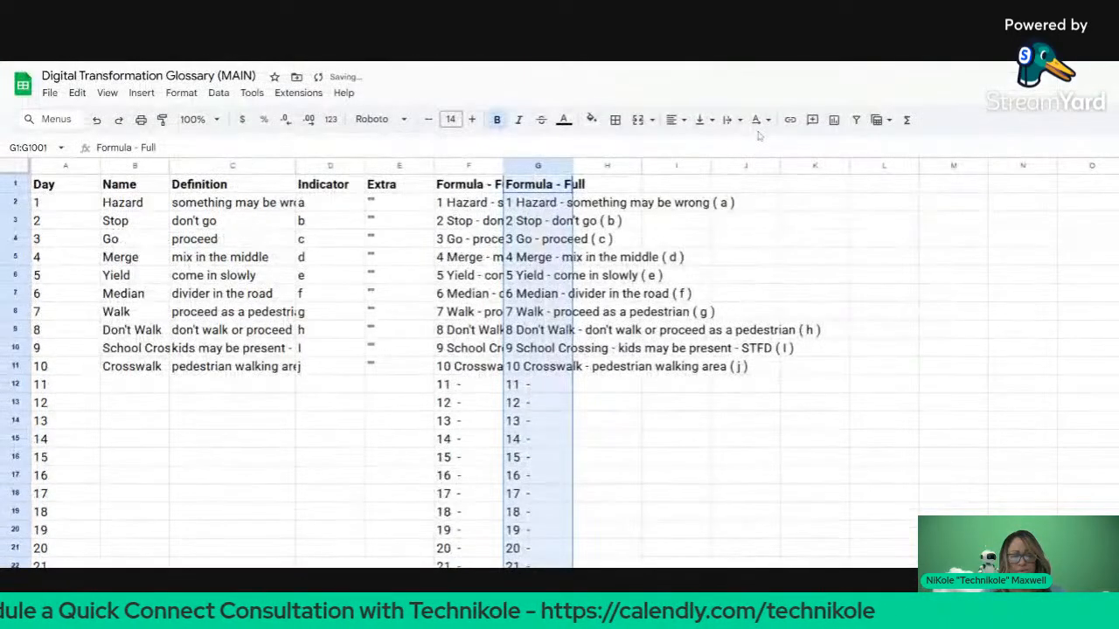
click(730, 80)
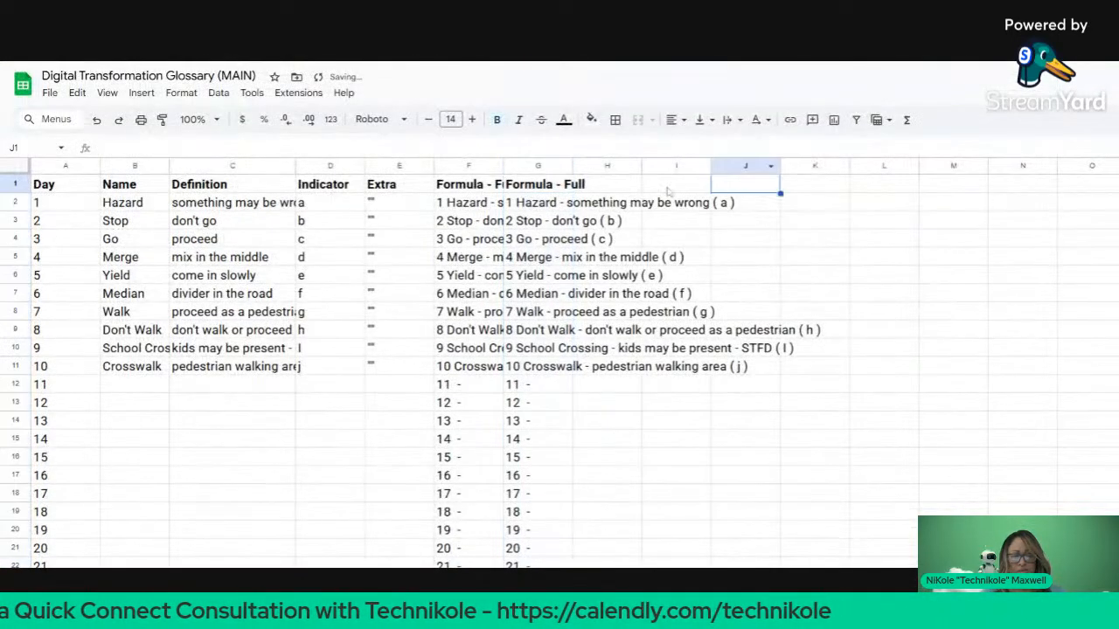
double_click(503, 165)
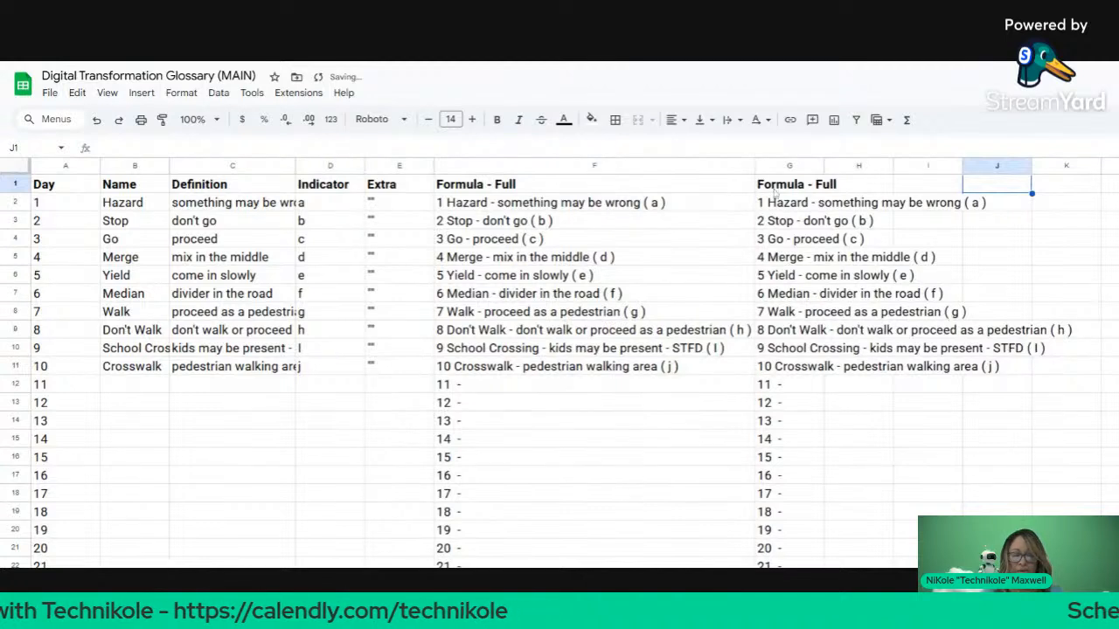
click(799, 191)
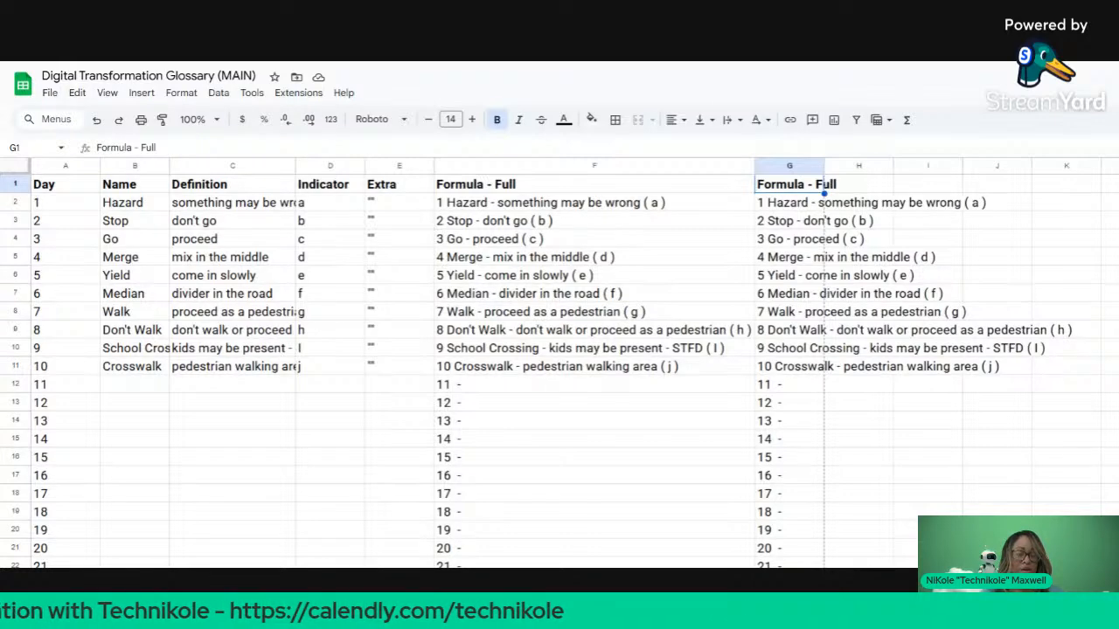
Step: Switch from the finished glossary to the ChatGPT new-chat window
key(ctrl+Tab)
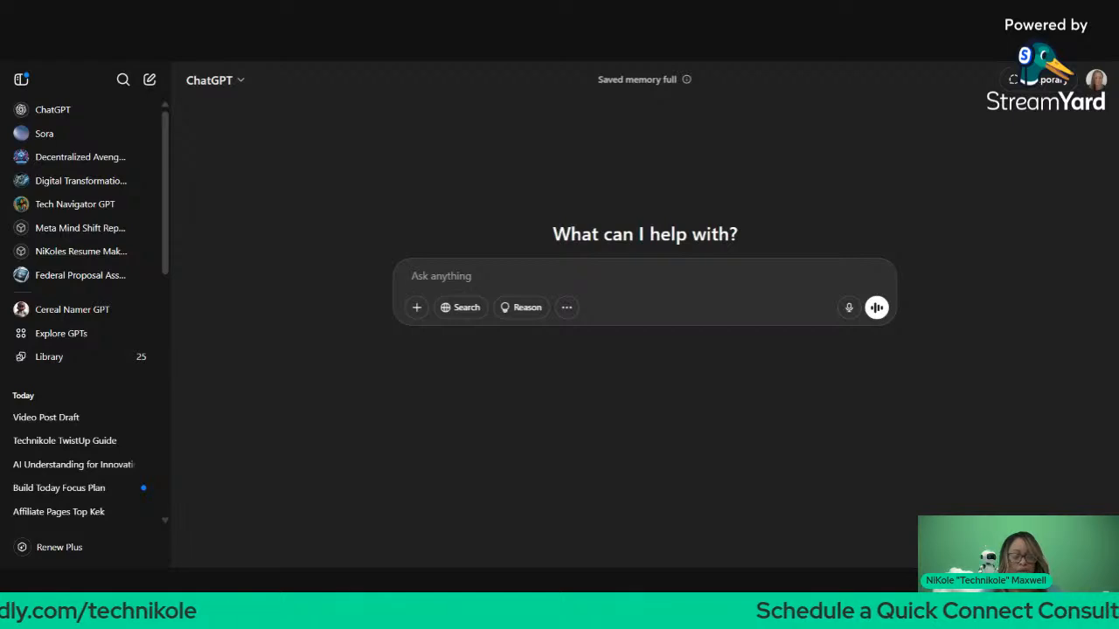
Step: Write a prompt asking for at least 5 columns, 20 distinct rows, a unique identifier column, and no personal info
text(Create a data)
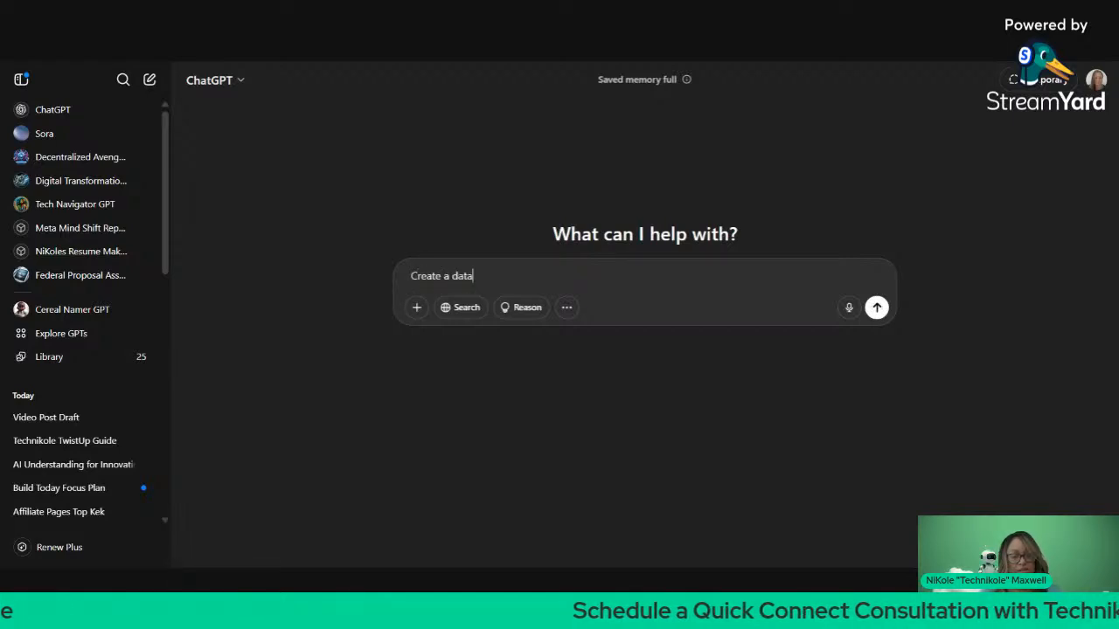
text( set wtih)
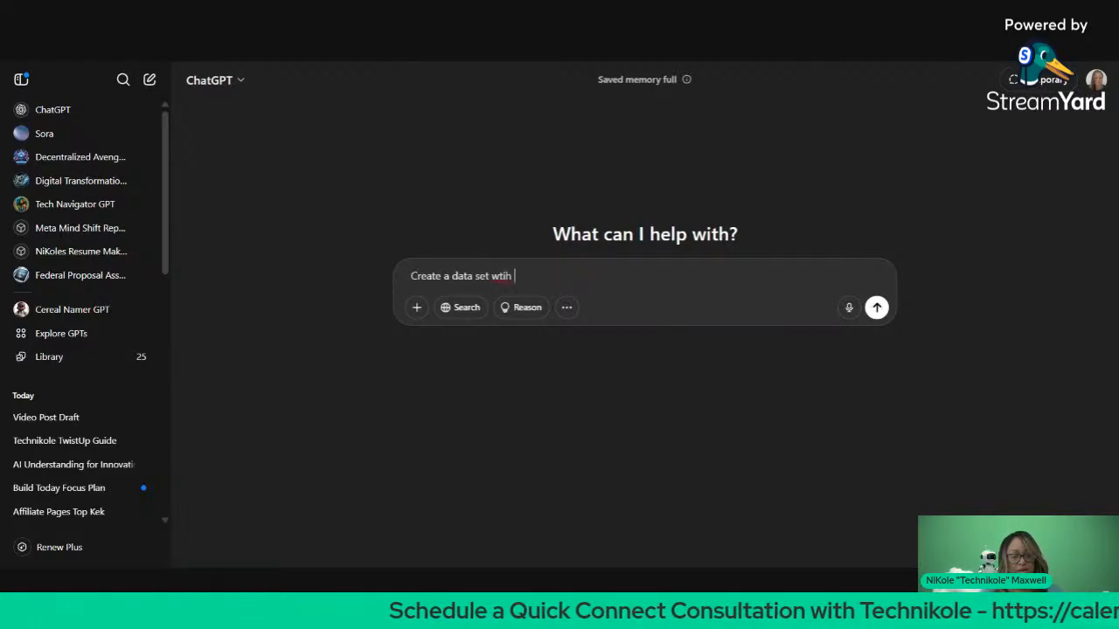
key(BackSpace)
key(BackSpace)
key(BackSpace)
key(BackSpace)
text(ith )
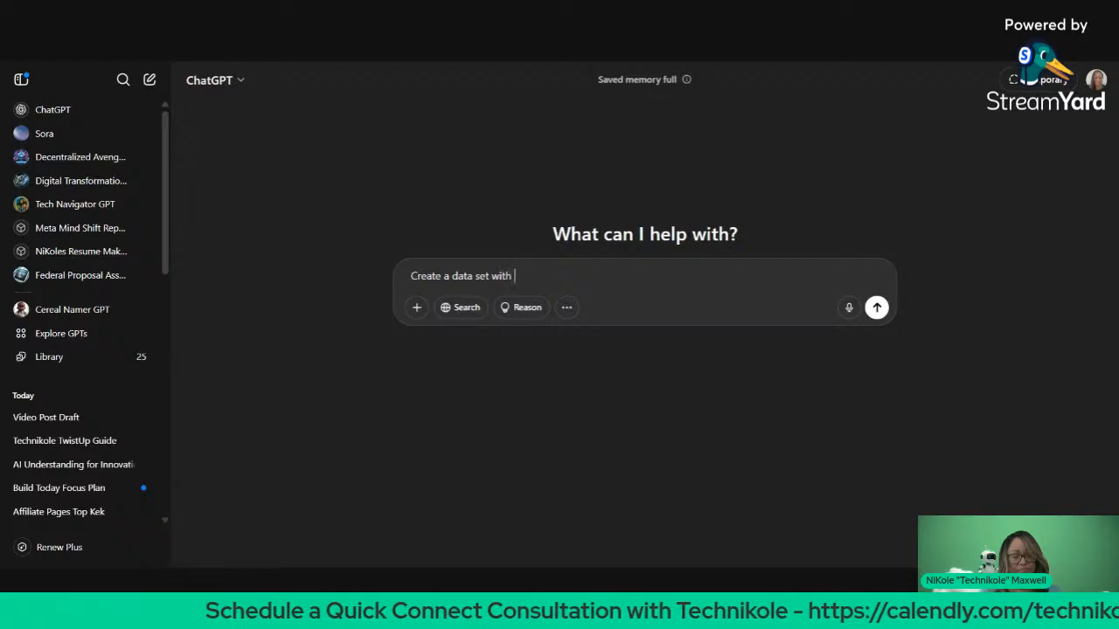
text(column header)
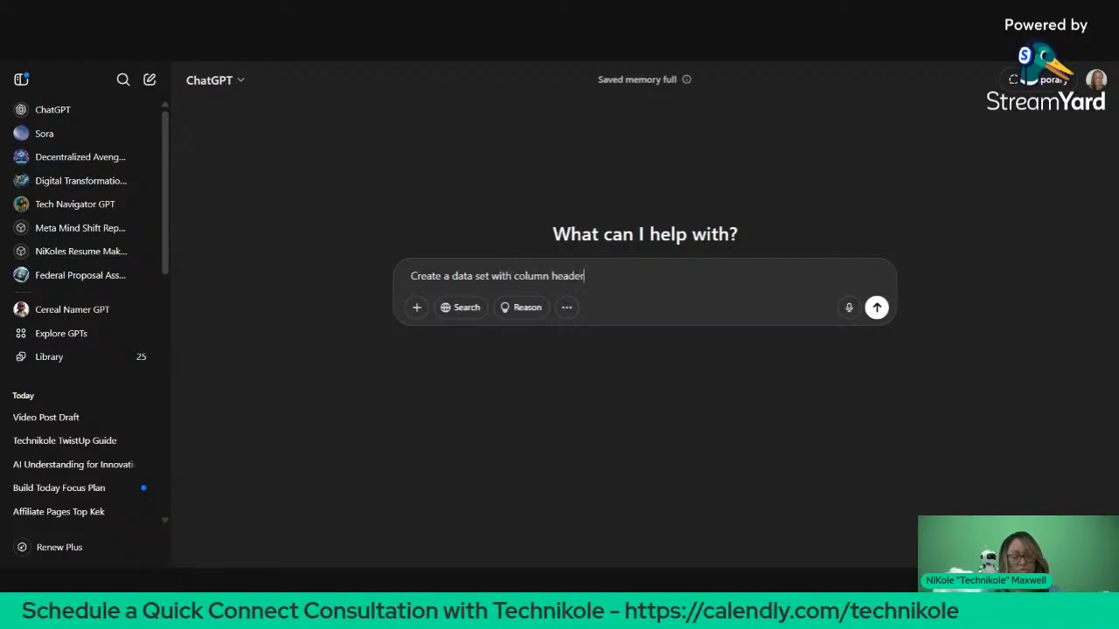
text(s, pick )
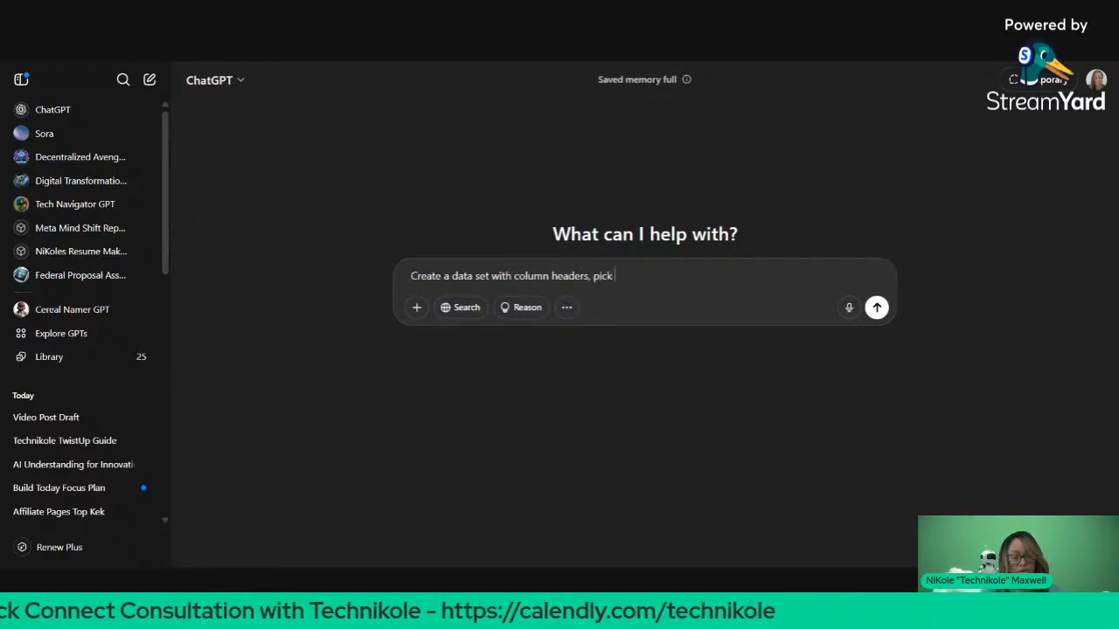
text(the data t)
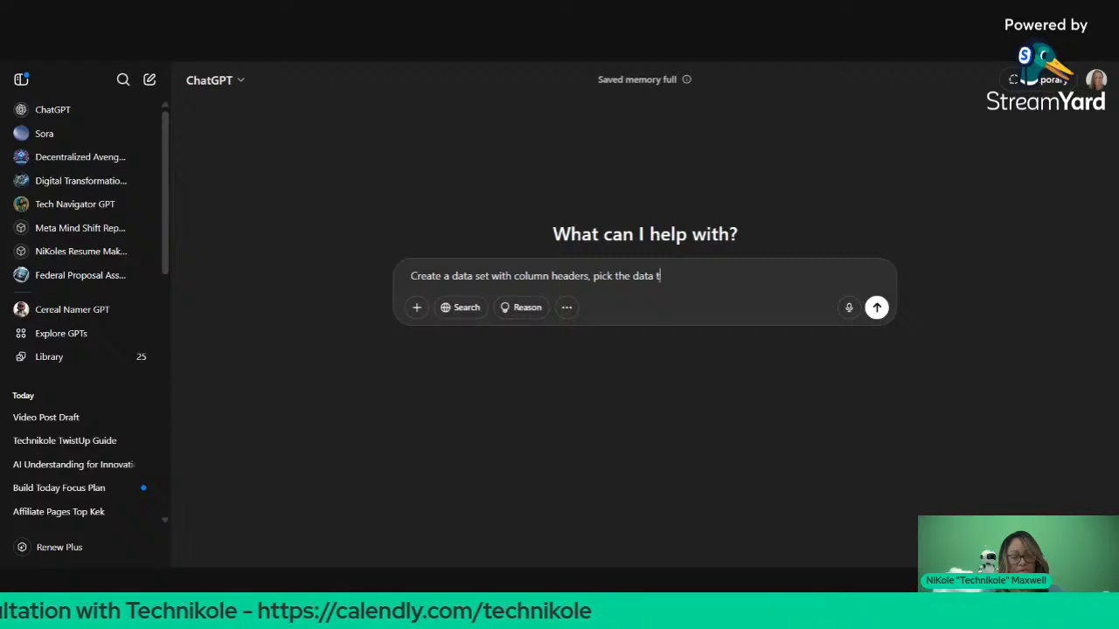
text(ype, don't )
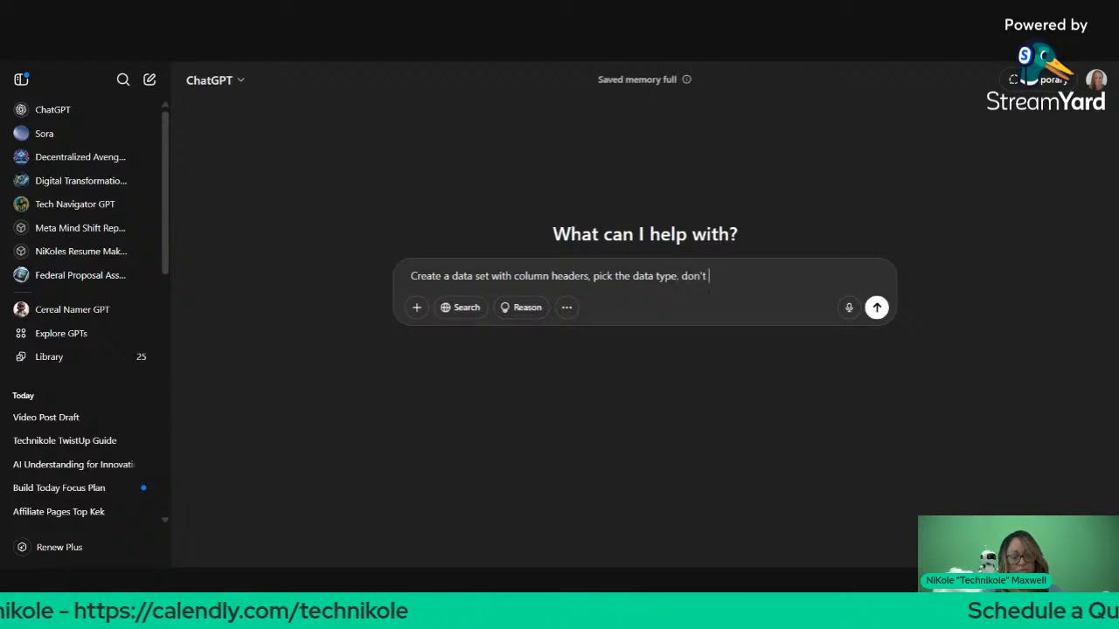
text(do definitions, )
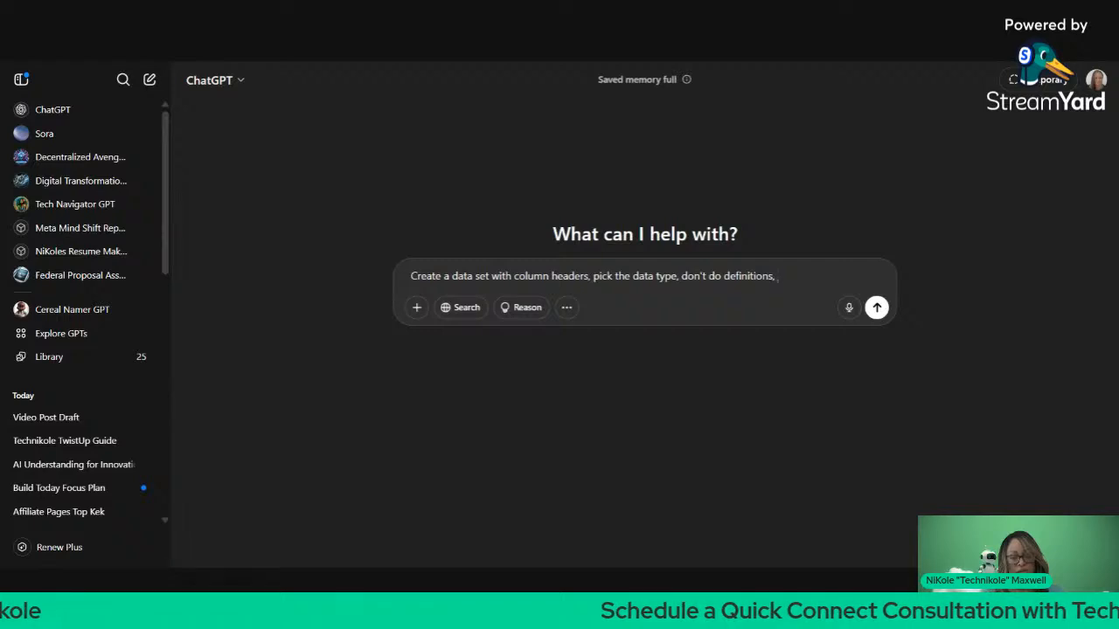
text(have like)
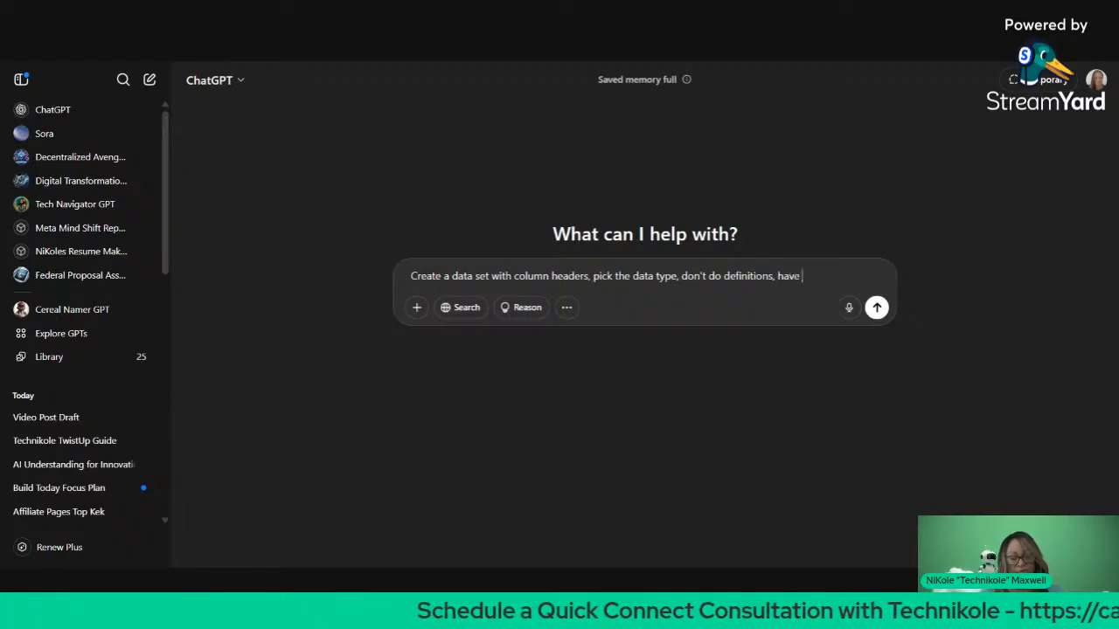
key(BackSpace)
key(BackSpace)
key(BackSpace)
text(at least )
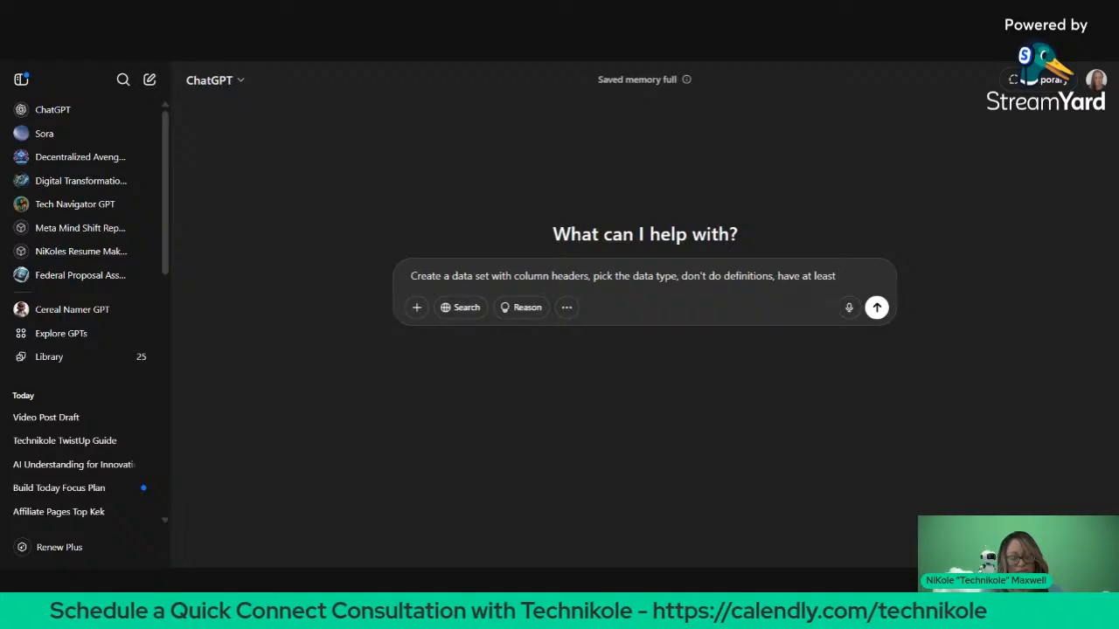
text(5)
text(olu)
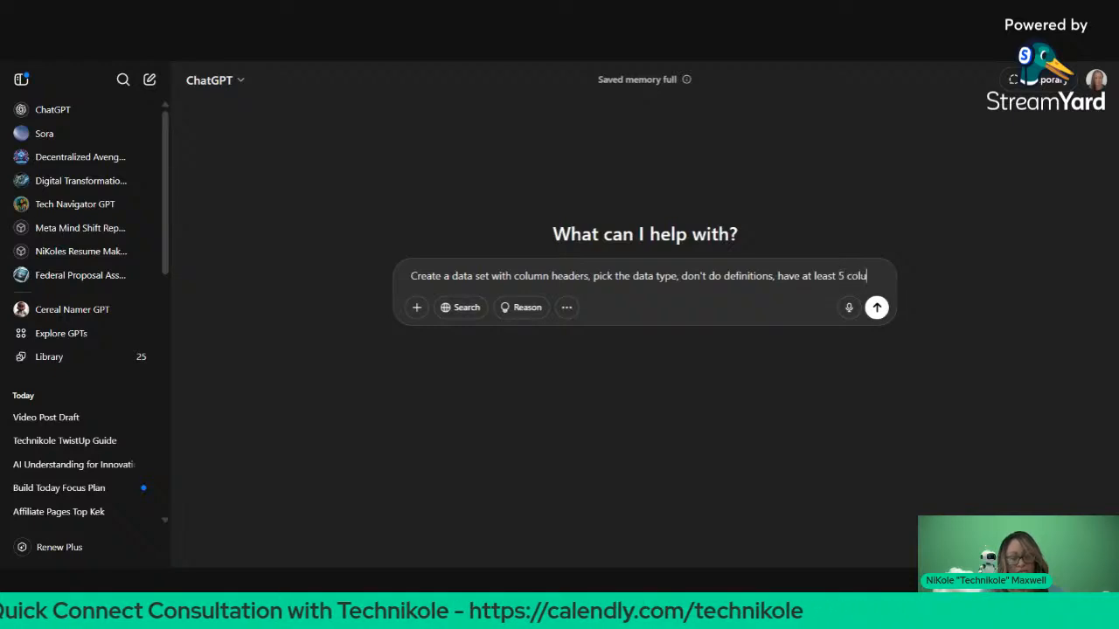
text(mns of inf)
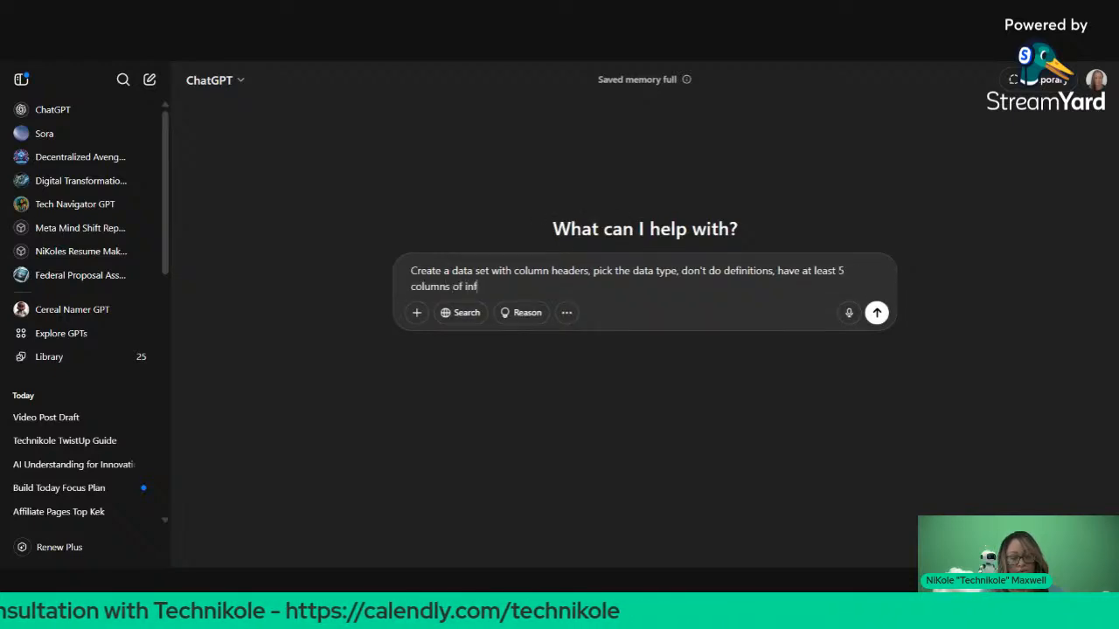
text(o and 20)
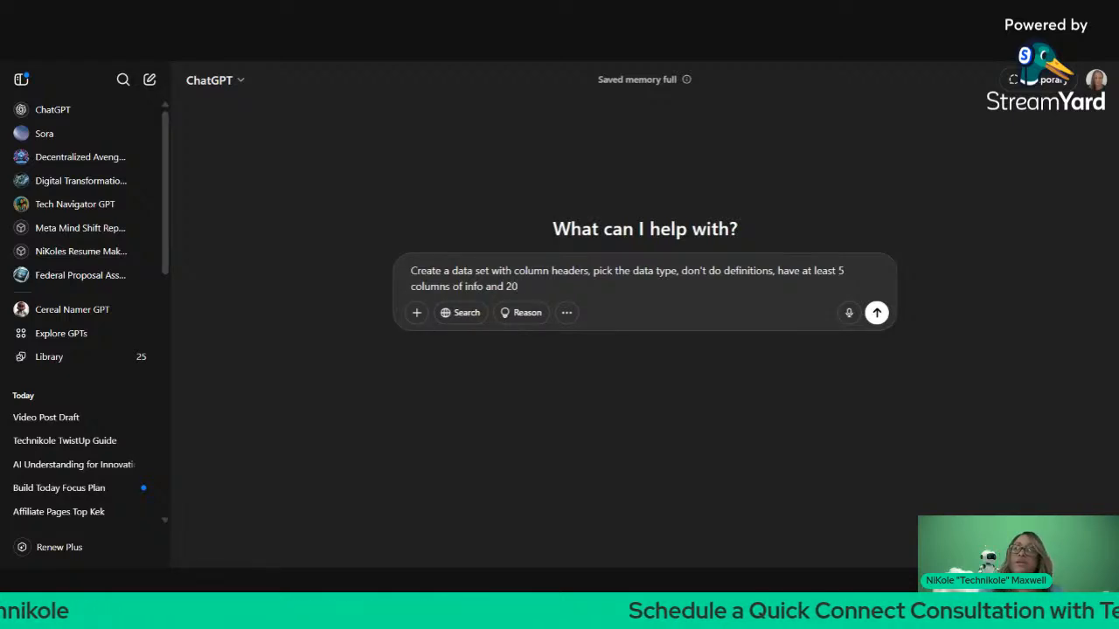
text( row o)
key(BackSpace)
key(BackSpace)
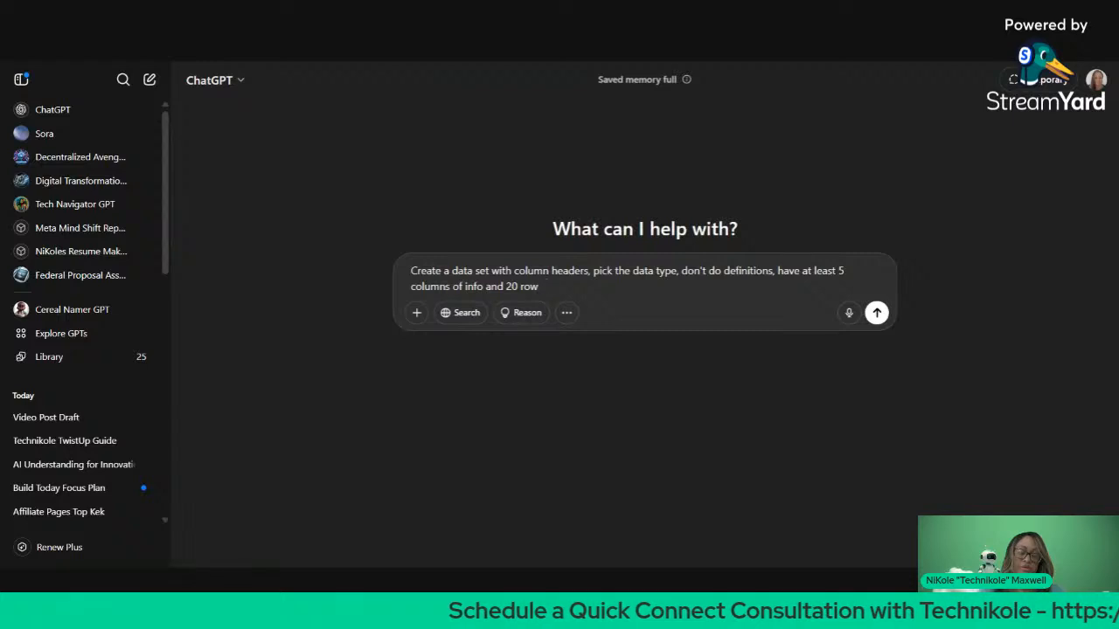
text(s of disc)
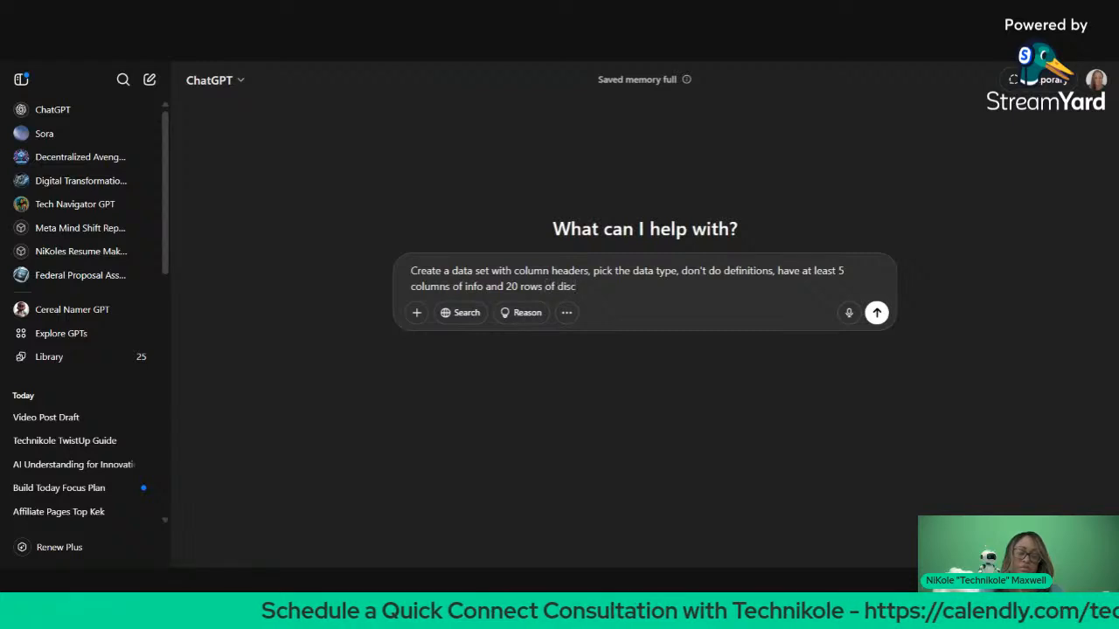
key(BackSpace)
text(tinct data)
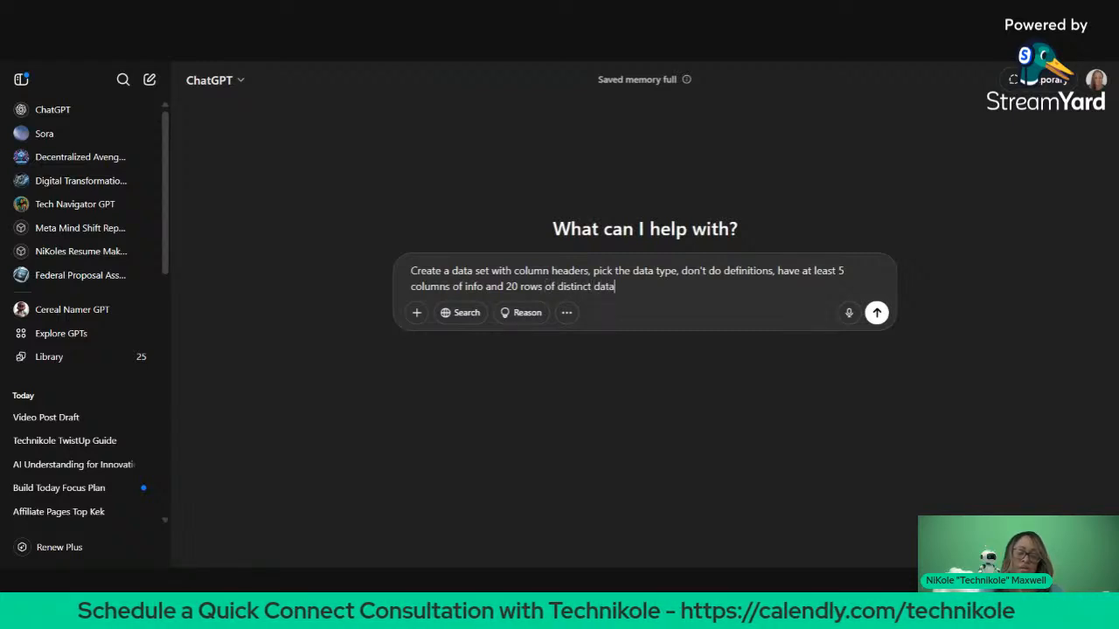
text(, do not repeat )
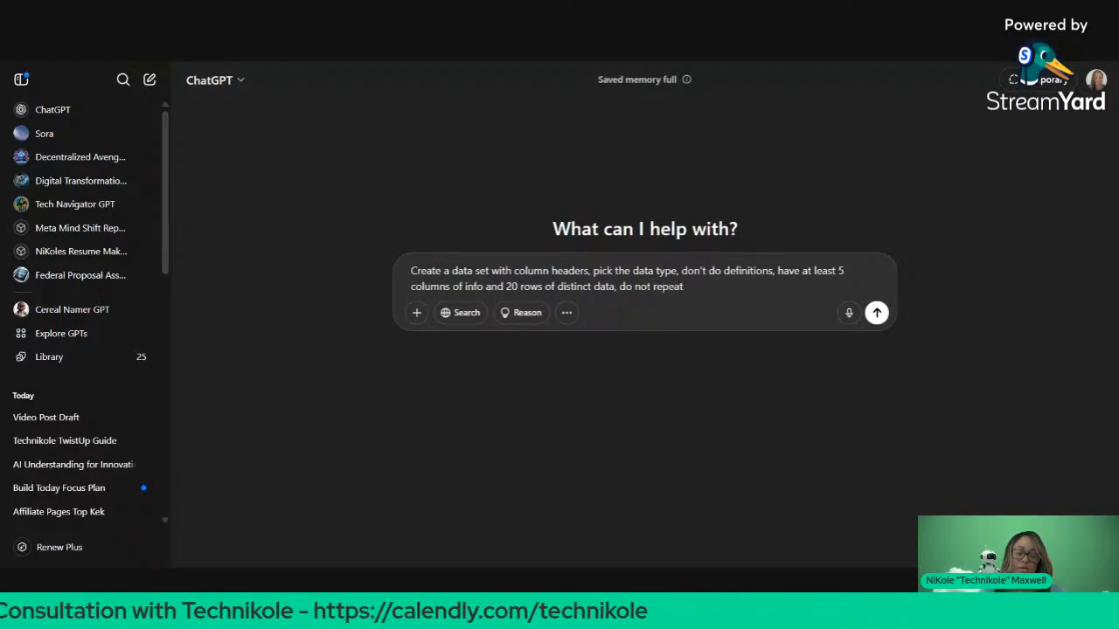
text(va)
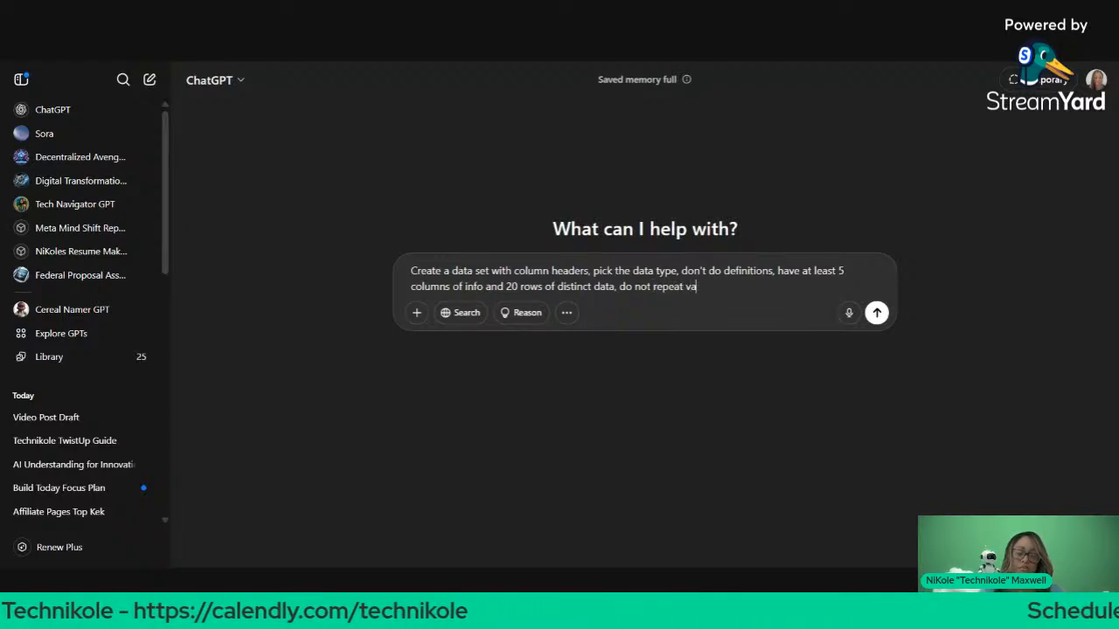
text(lues in the t)
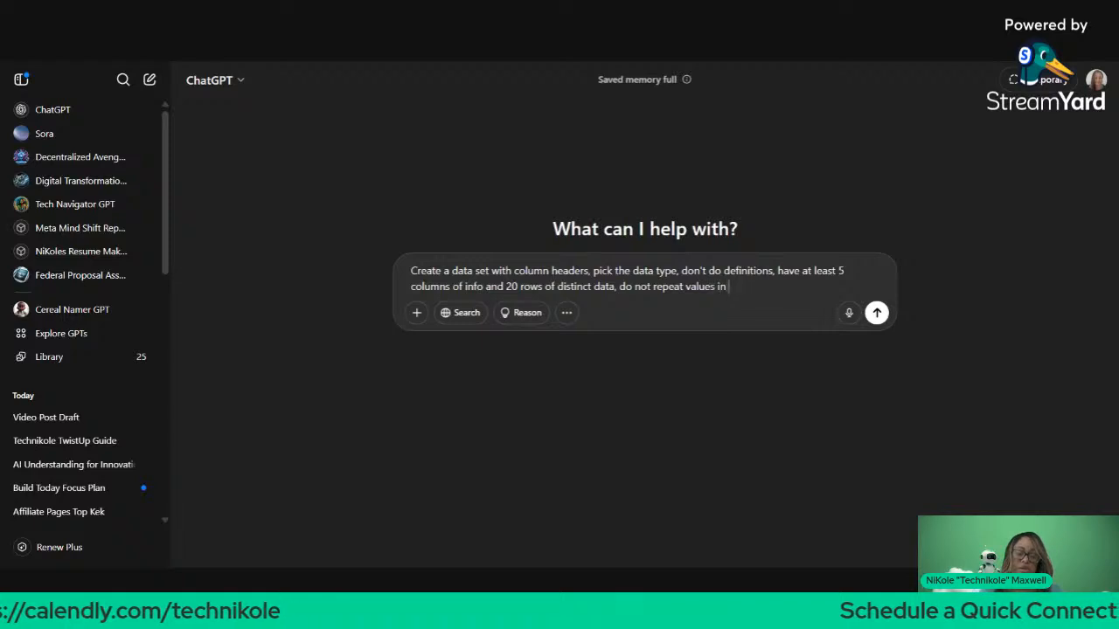
key(BackSpace)
text(uni)
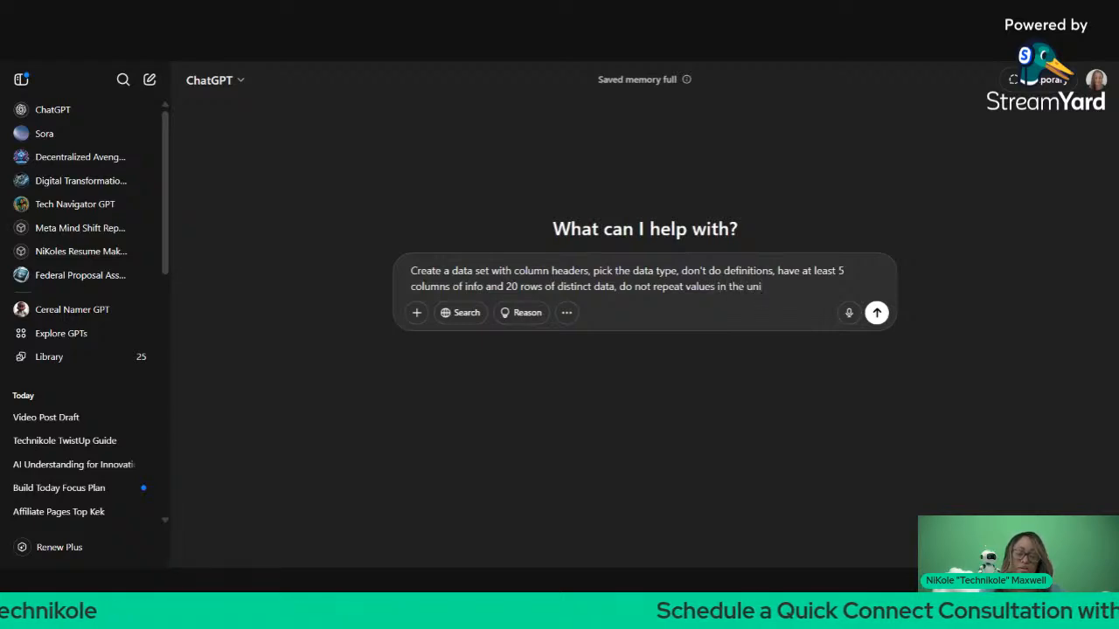
text(que )
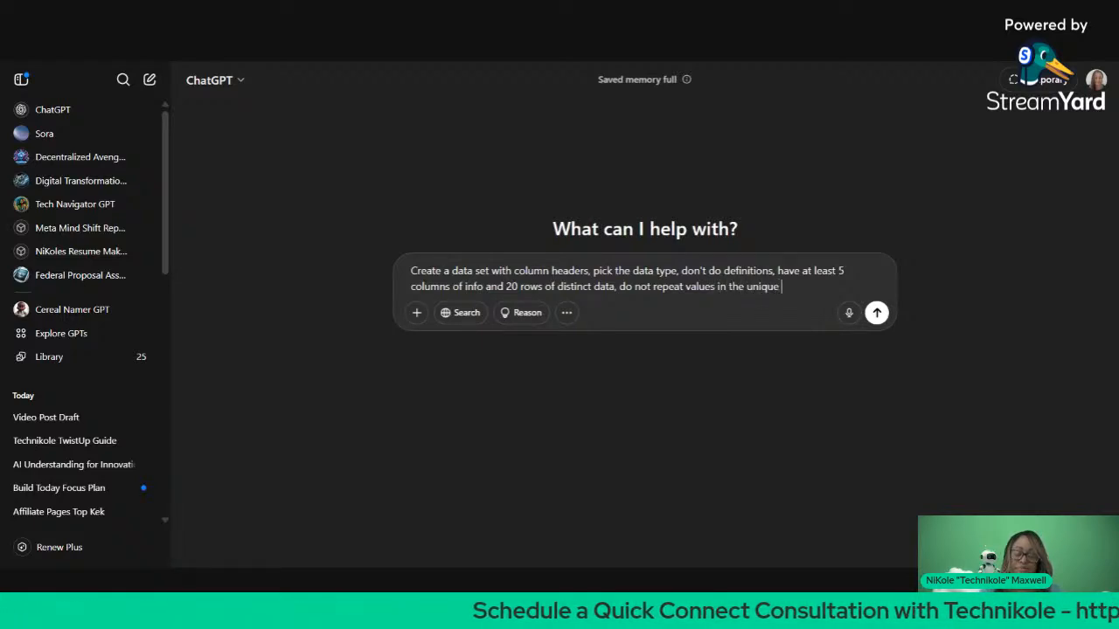
text(idef)
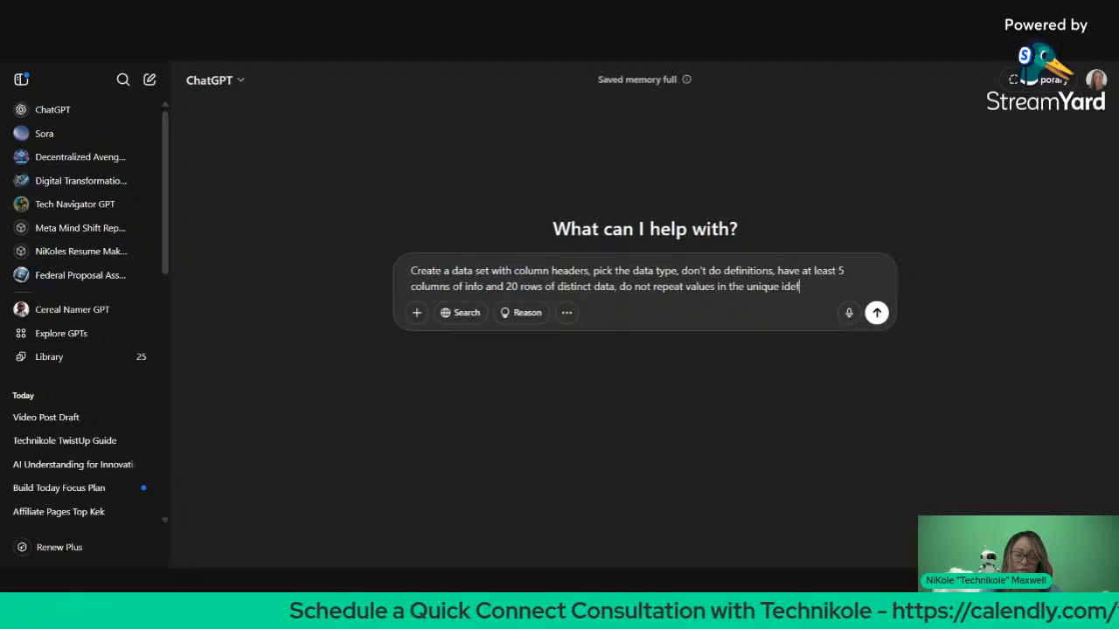
key(BackSpace)
text(ntifier f)
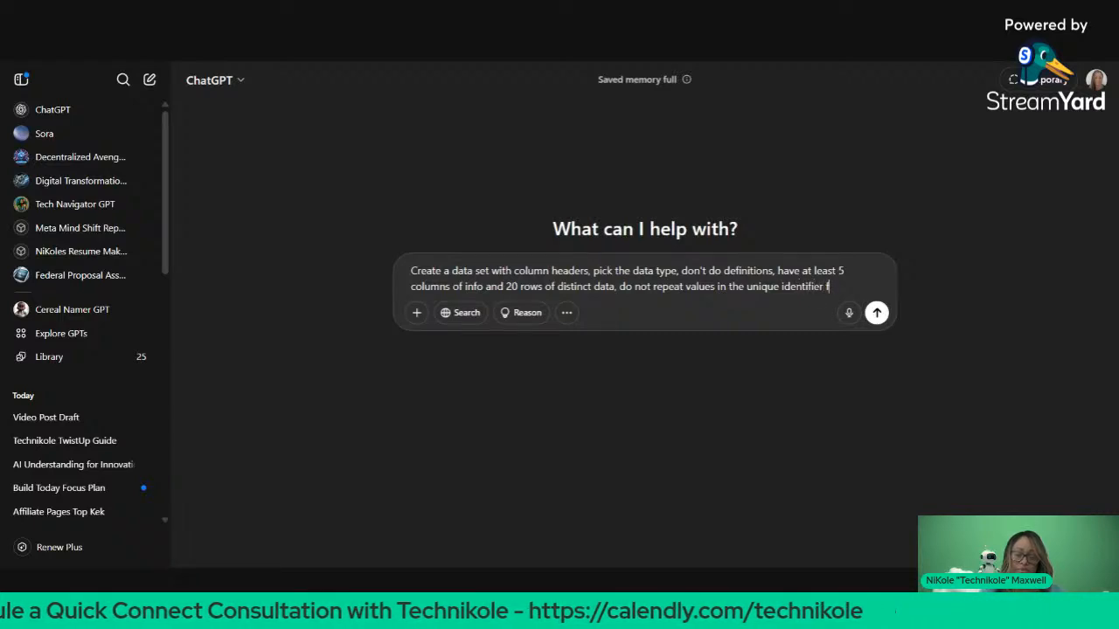
key(BackSpace)
text(column)
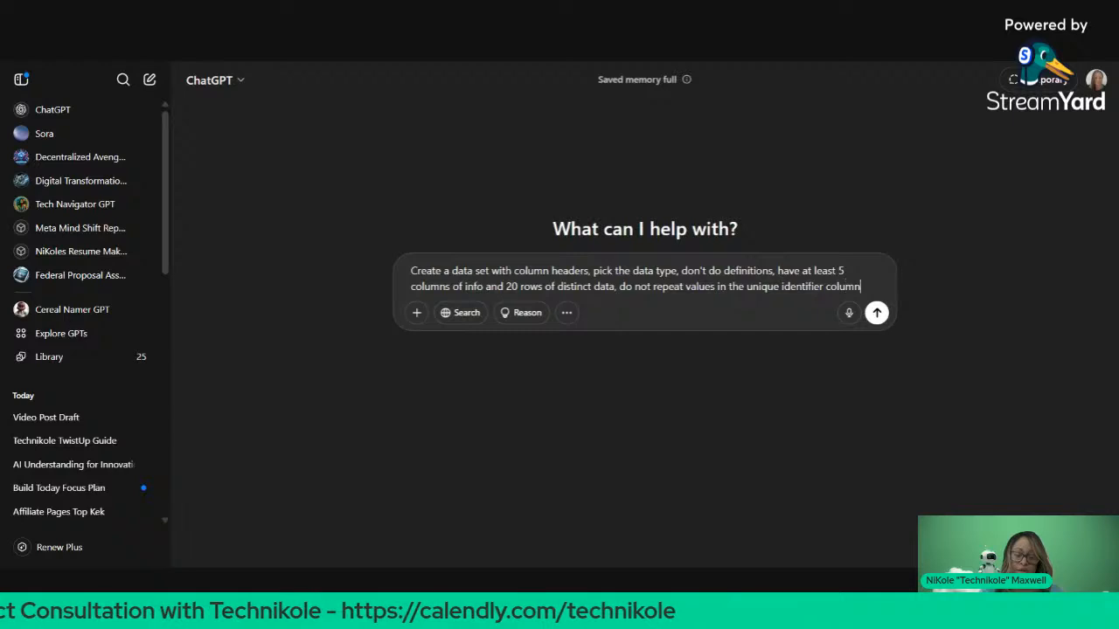
text(,)
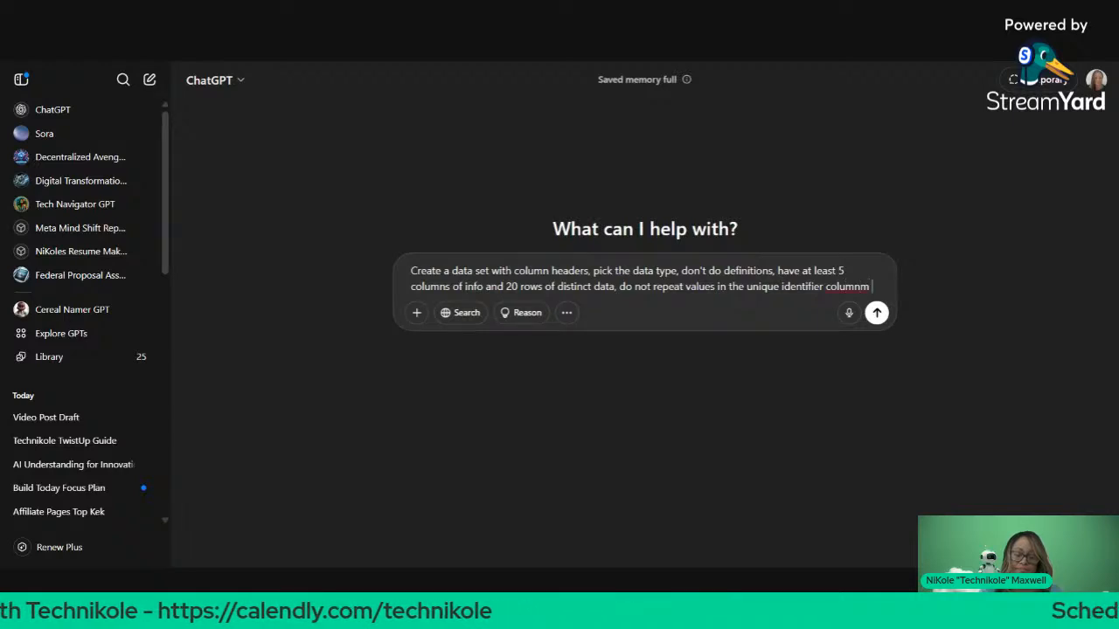
text( don't do hp)
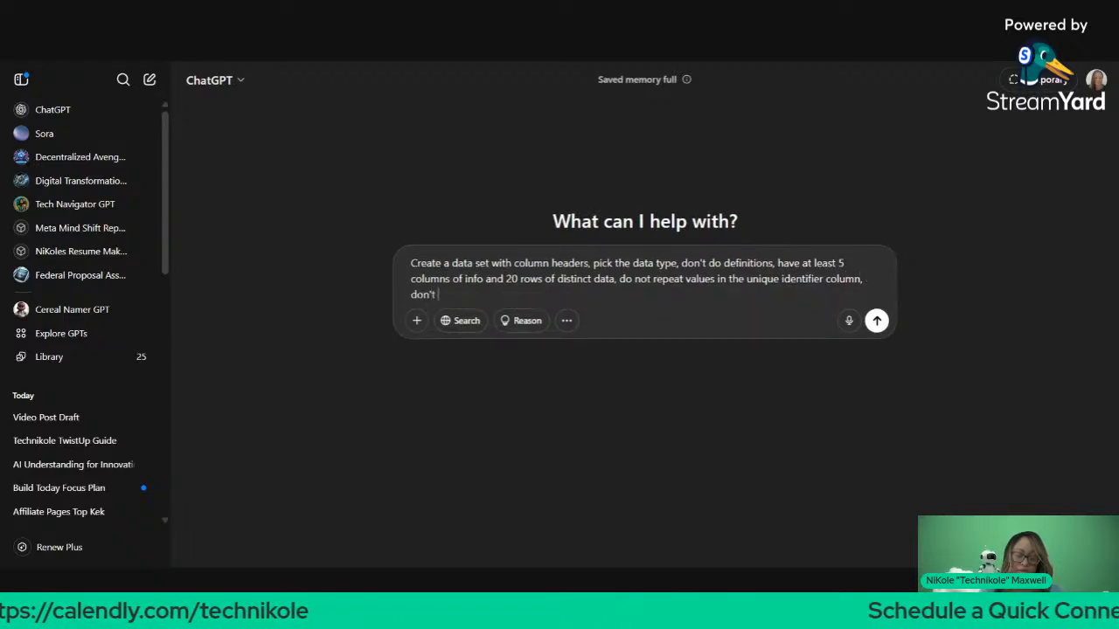
key(BackSpace)
key(BackSpace)
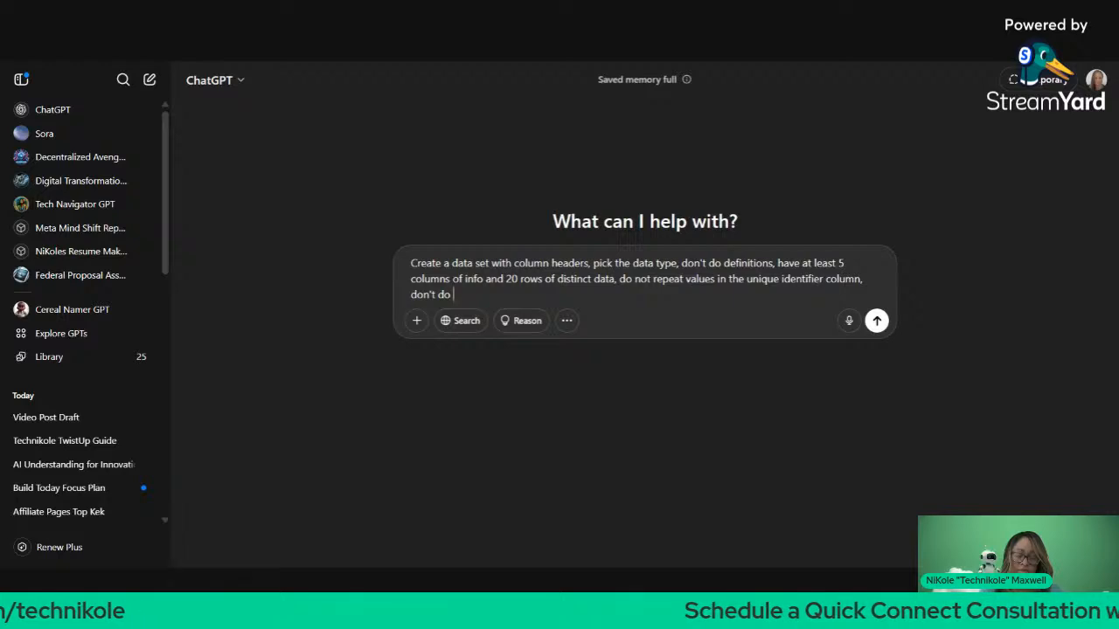
text(personal i)
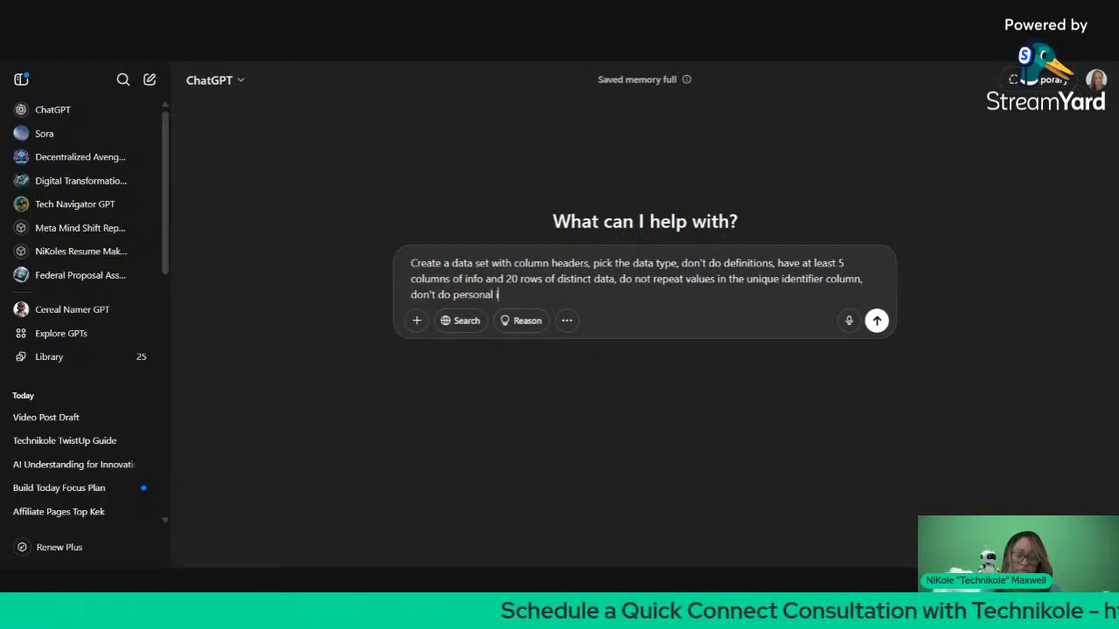
text(nfo fille)
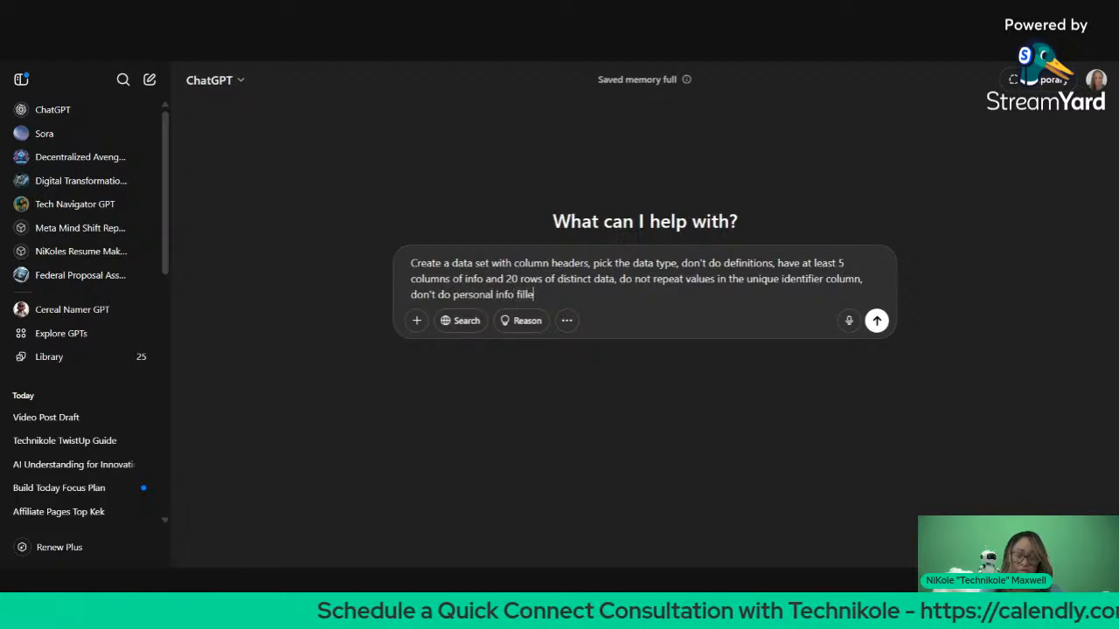
text(rs or data )
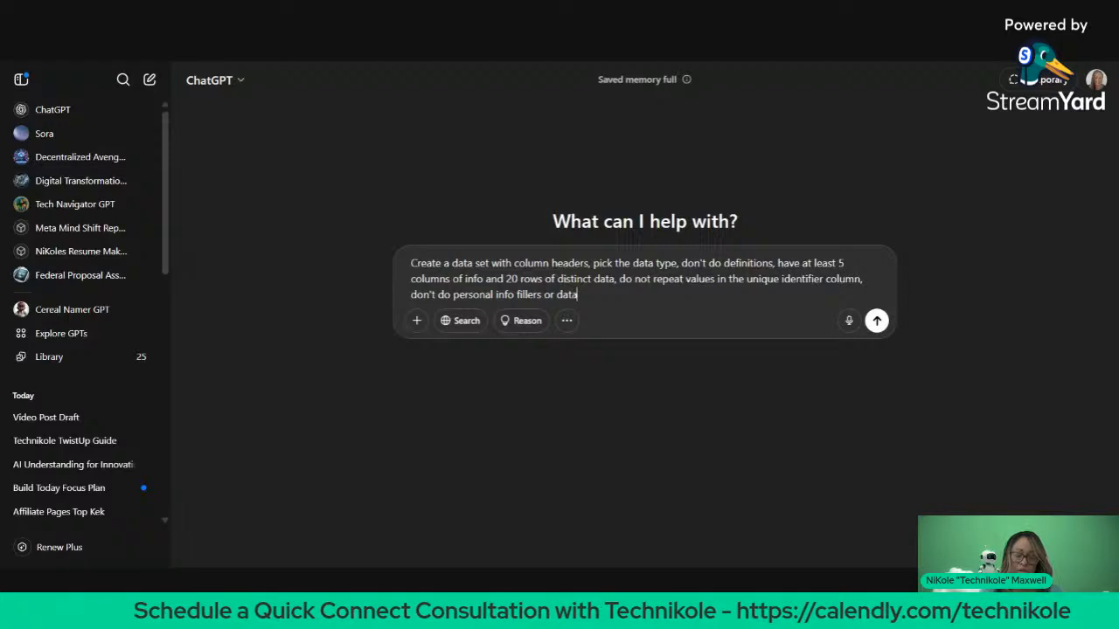
text(types,)
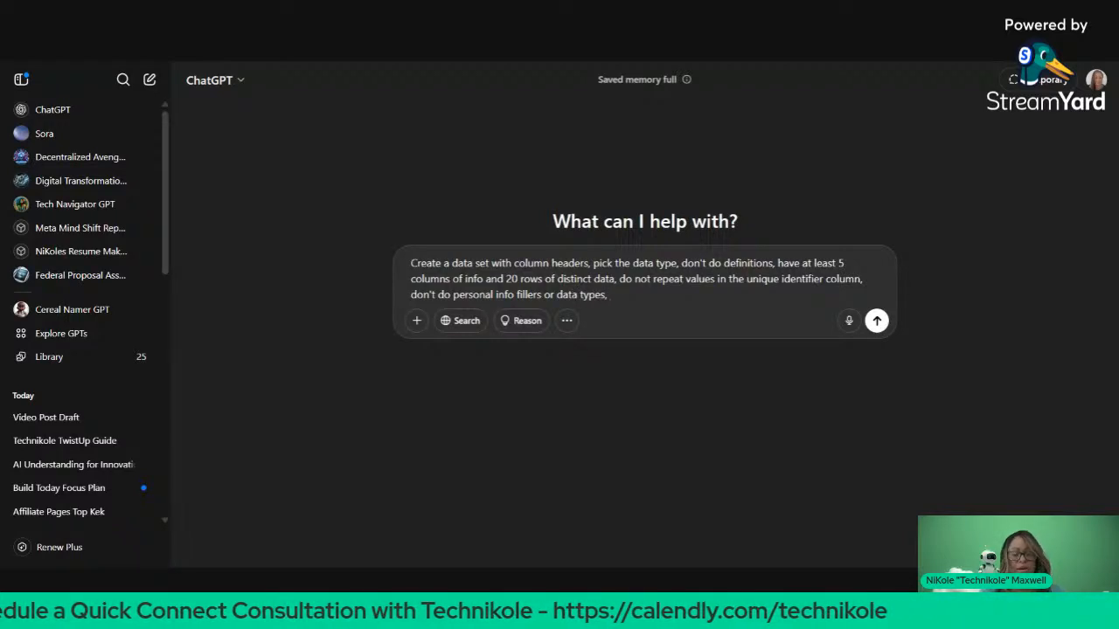
key(BackSpace)
key(BackSpace)
text((so)
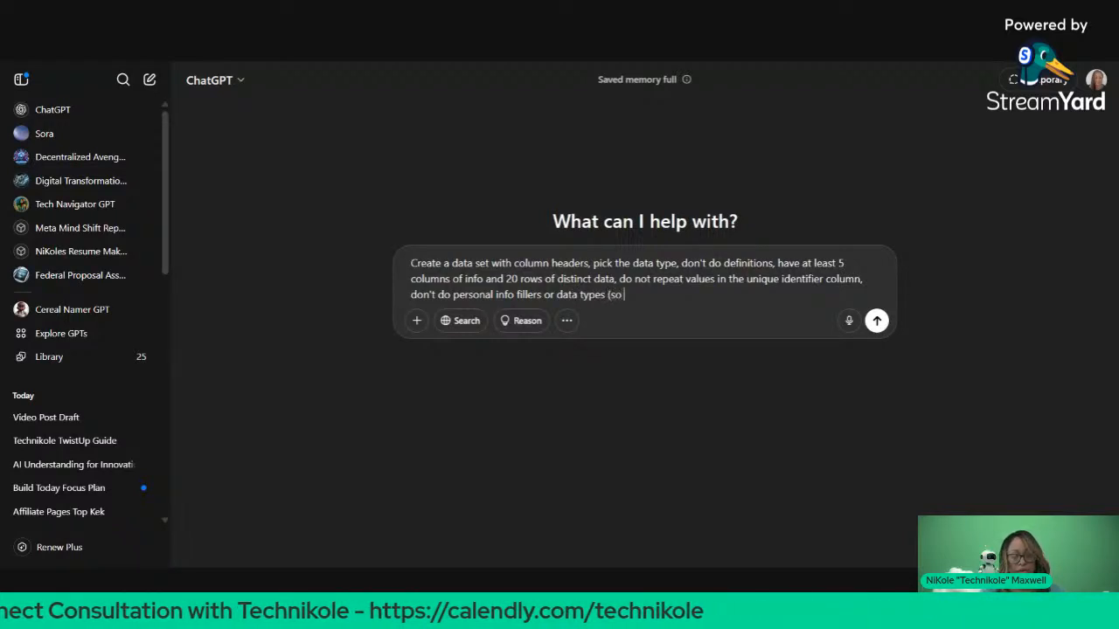
text( no email))
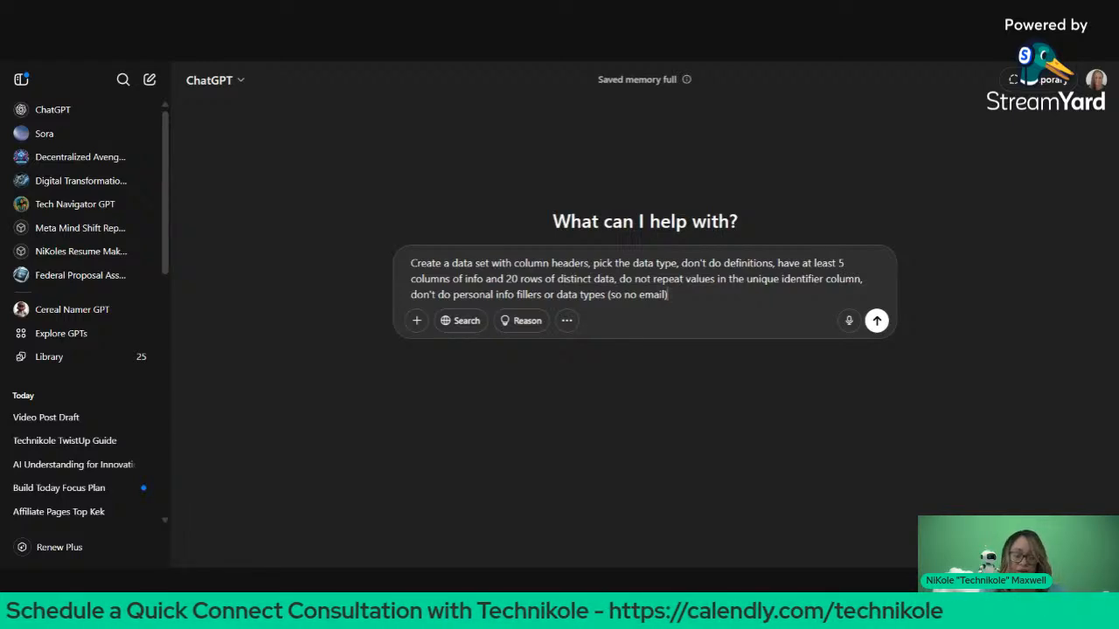
Step: Add a new line 'put this in a table - thanks' and send the request
text(,)
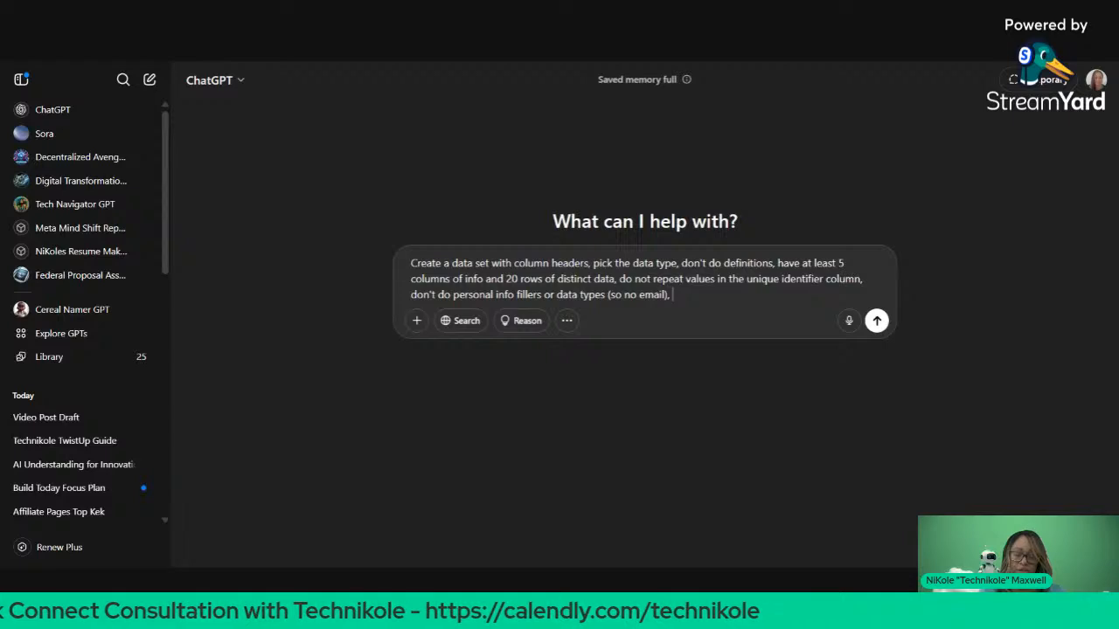
key(shift+Return)
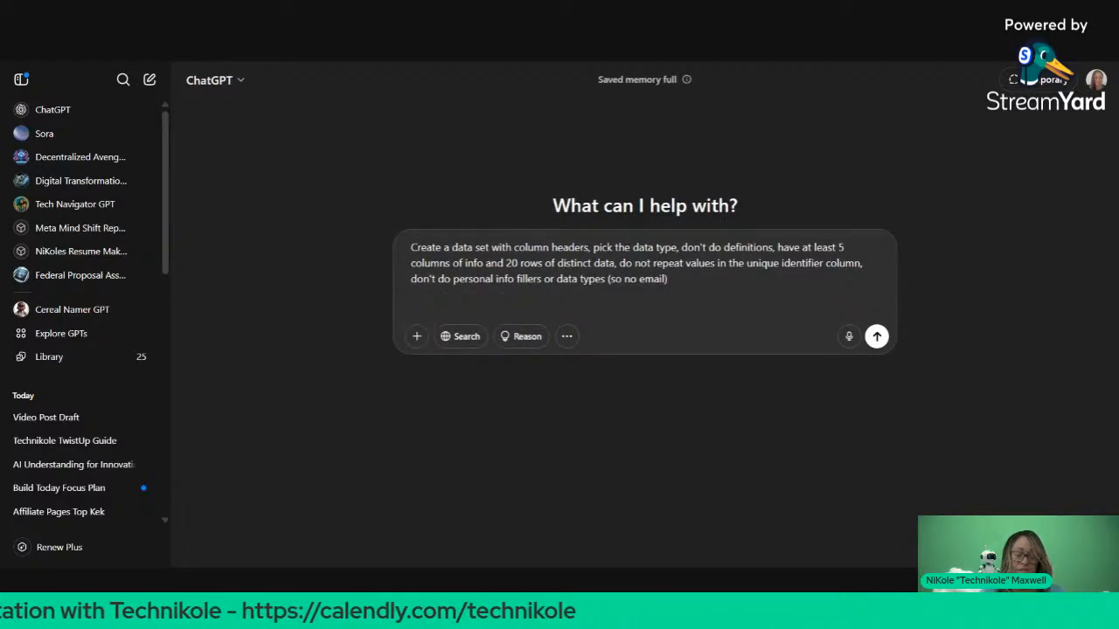
text(put th)
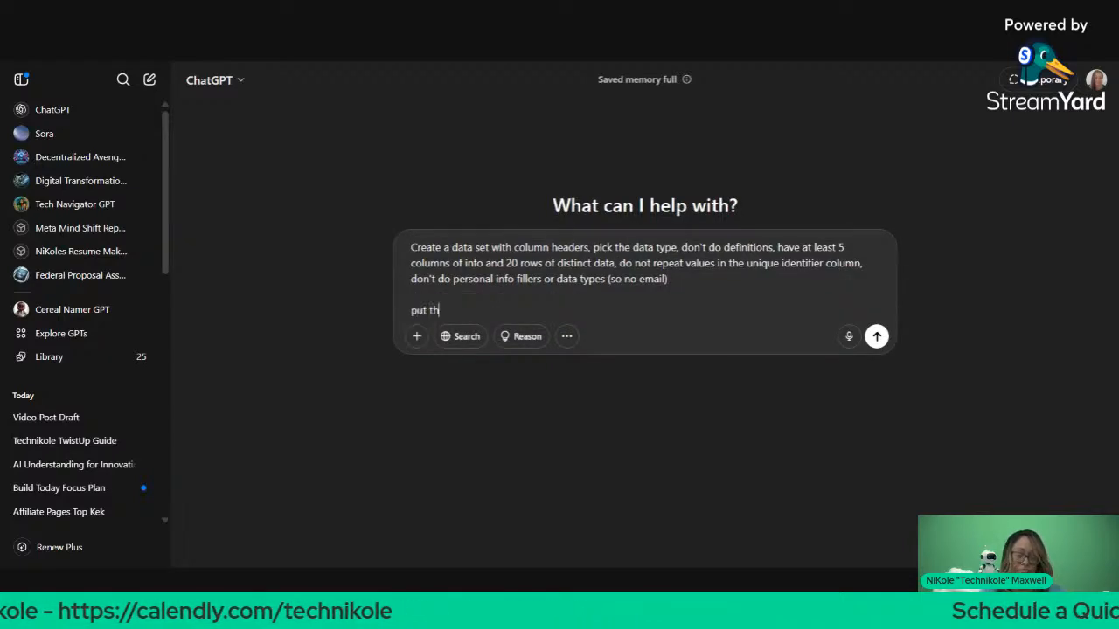
text(is in a table - thanks)
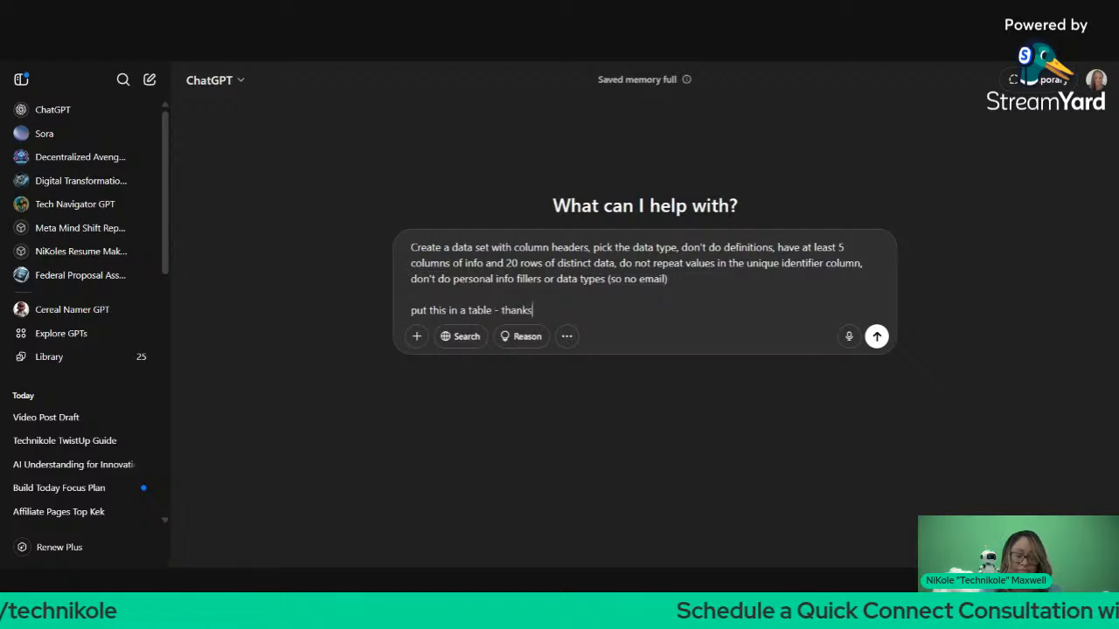
key(Return)
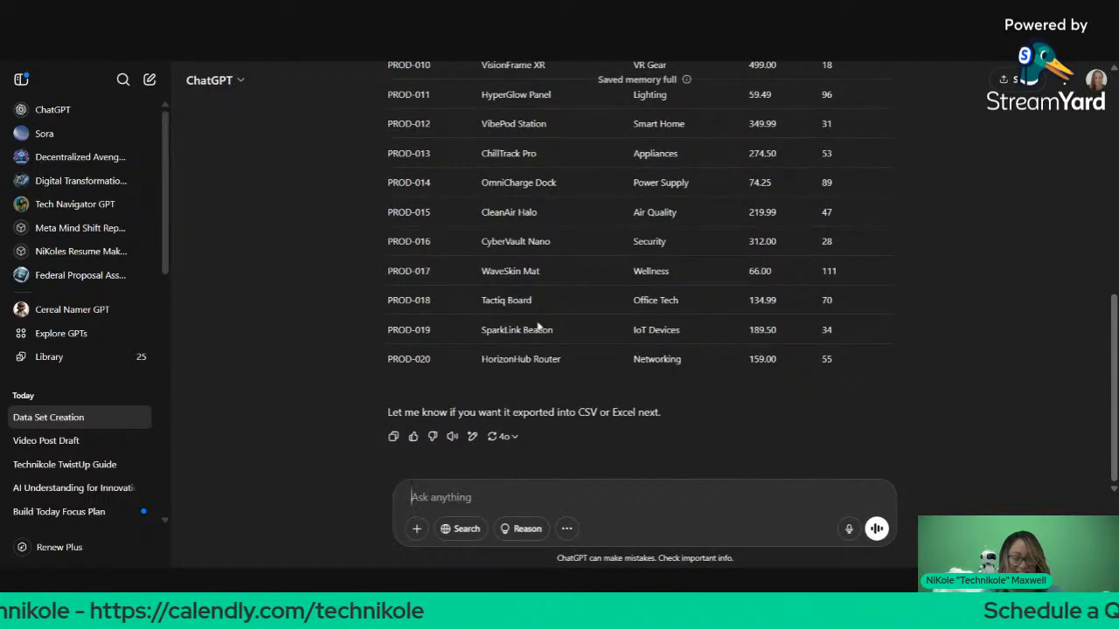
Step: Ask 'lets do movies instead', copy the 20-movie reply, and return to the Glossary workbook
text(let)
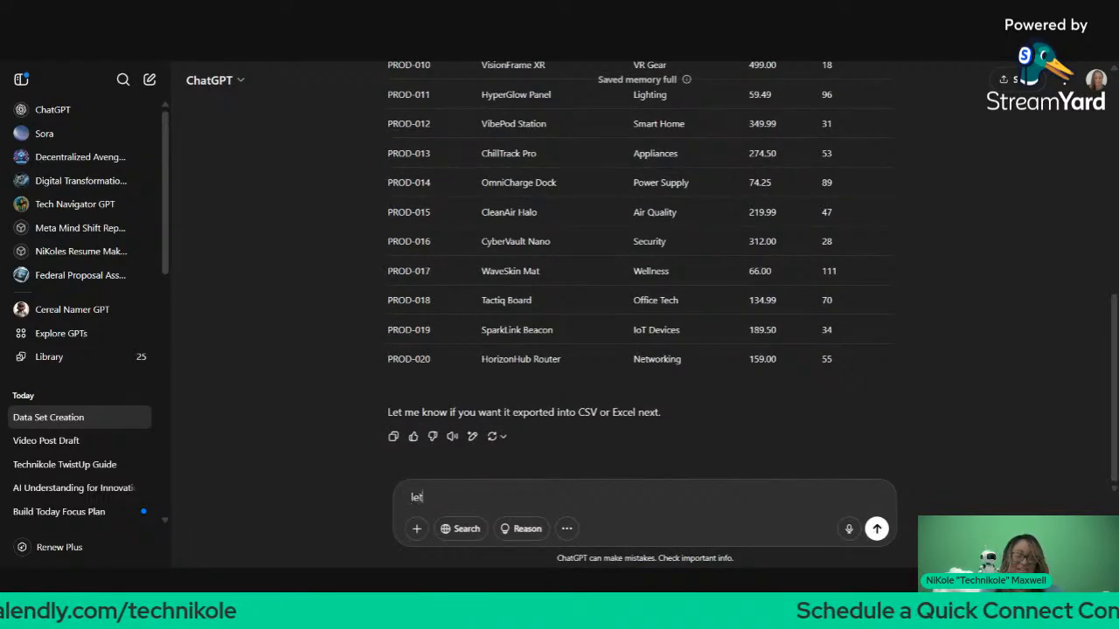
text(s do movies instead)
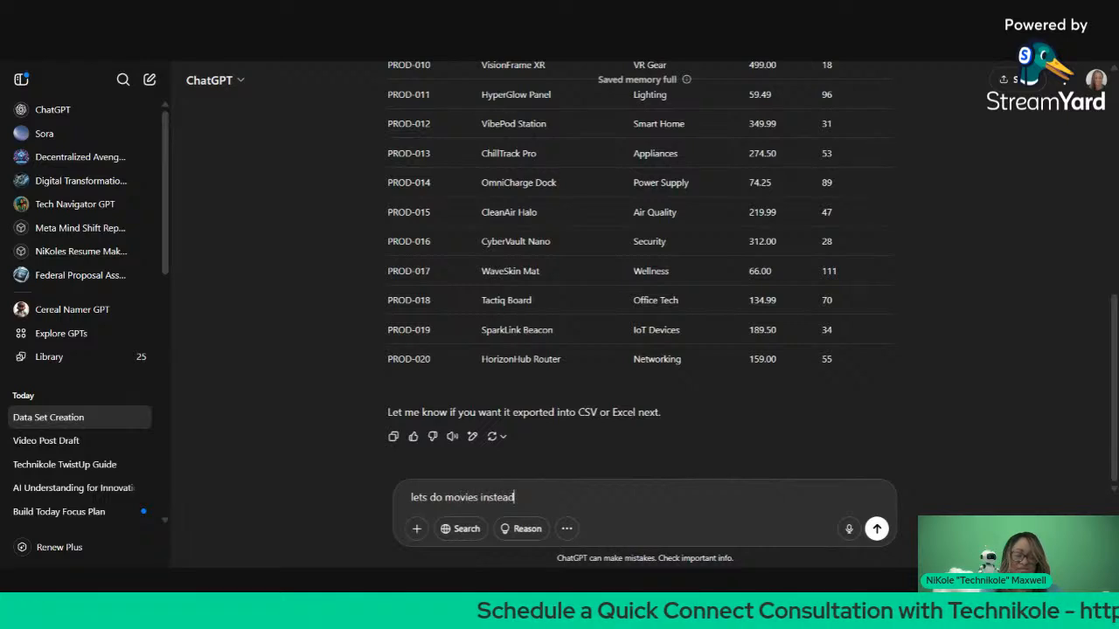
key(Return)
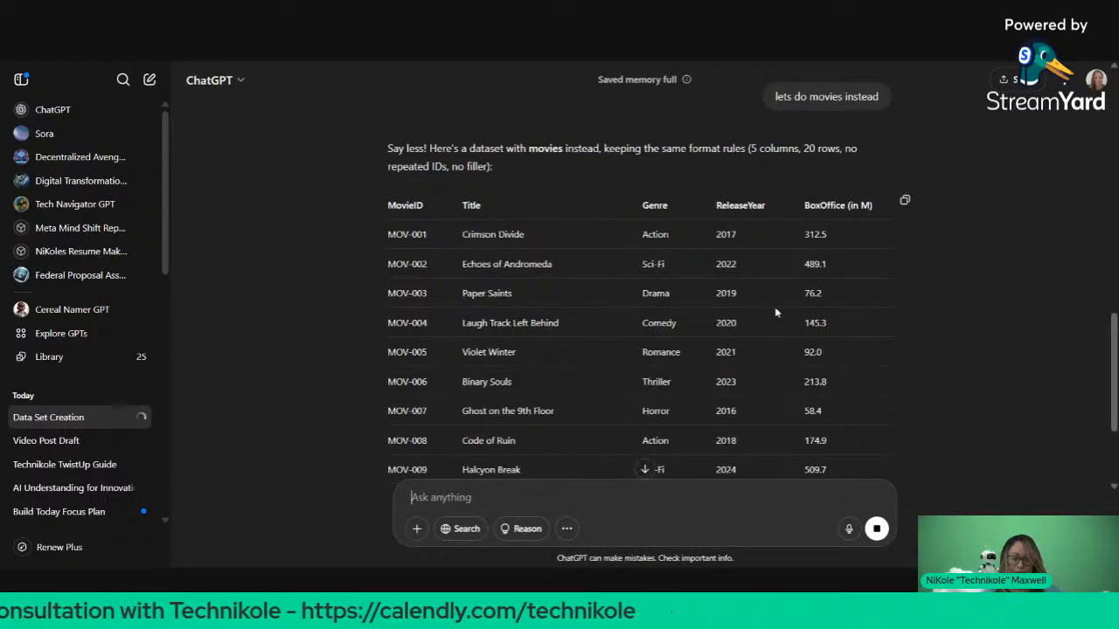
scroll(760, 314, down, 1)
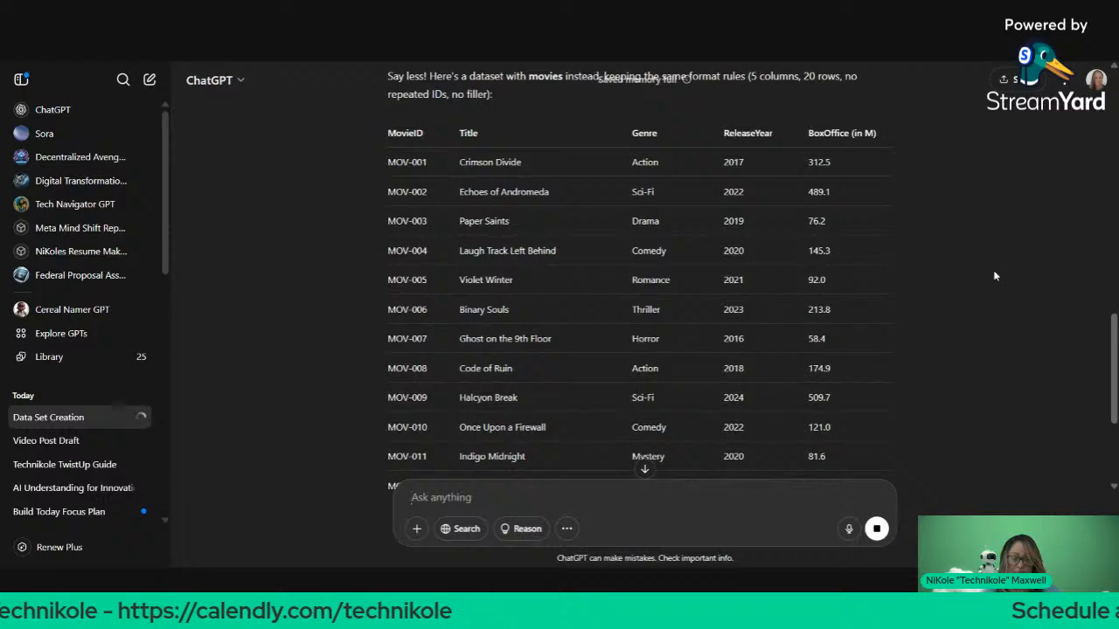
scroll(971, 277, down, 1)
scroll(927, 306, down, 3)
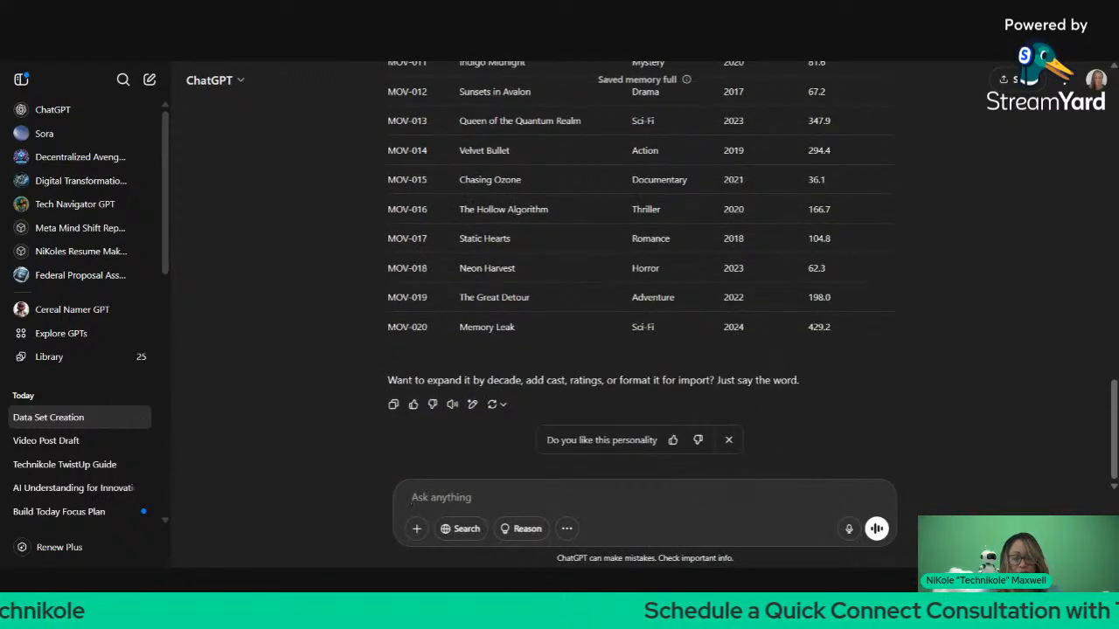
click(393, 404)
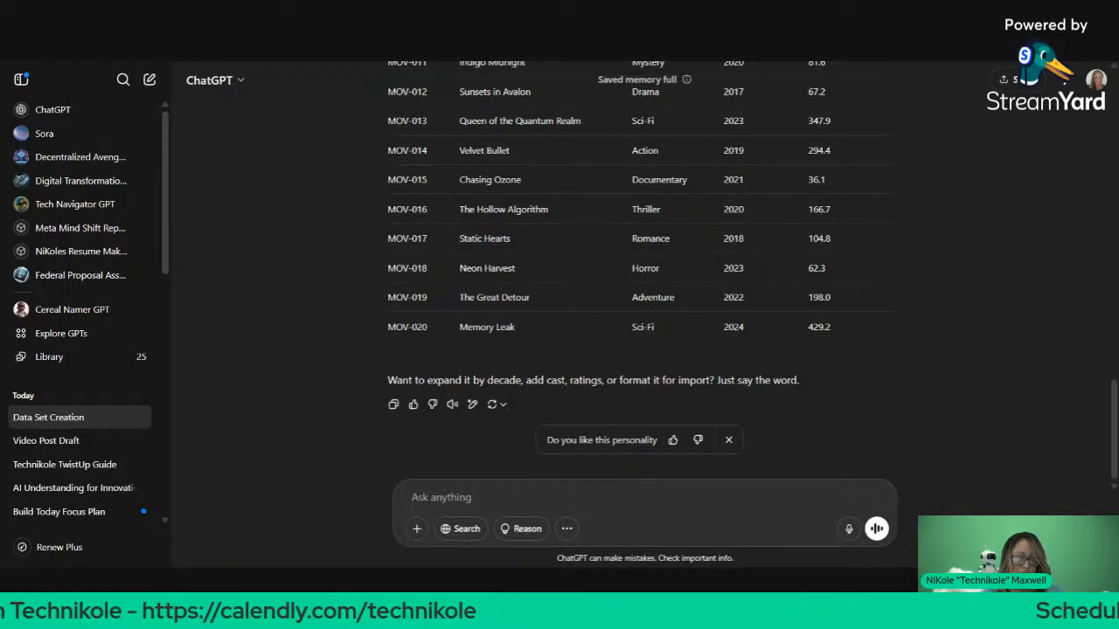
key(ctrl+Tab)
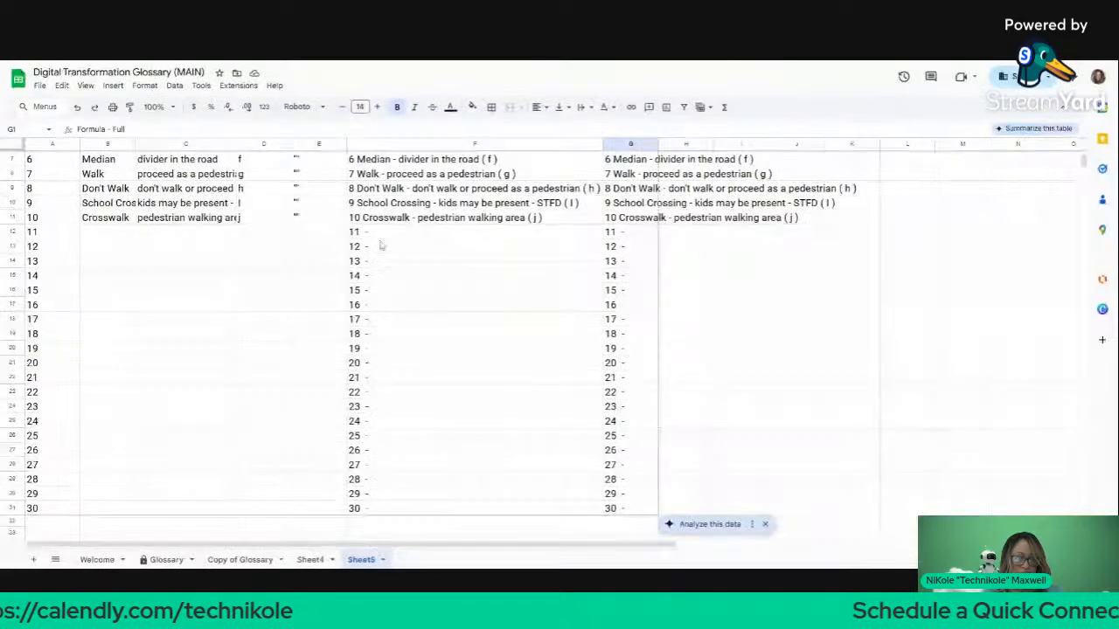
Step: Add Sheet6 and paste the copied 20-movie table into it
click(33, 559)
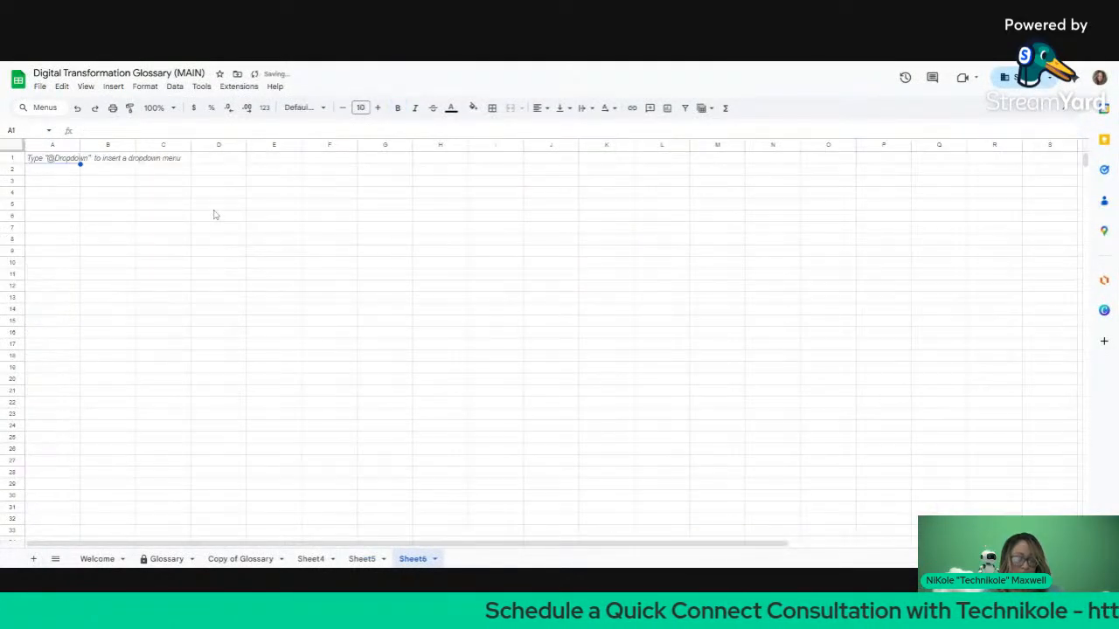
key(ctrl+v)
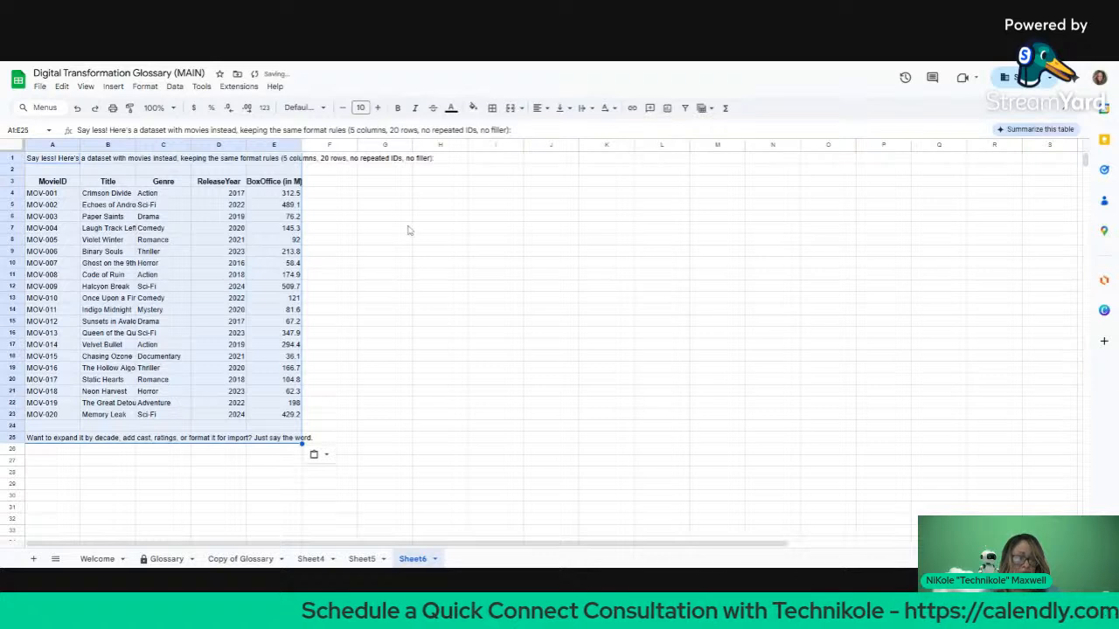
click(409, 229)
Step: Select ChatGPT's intro text rows 1–2 to act on them
click(5, 170)
drag(5, 170, 2, 229)
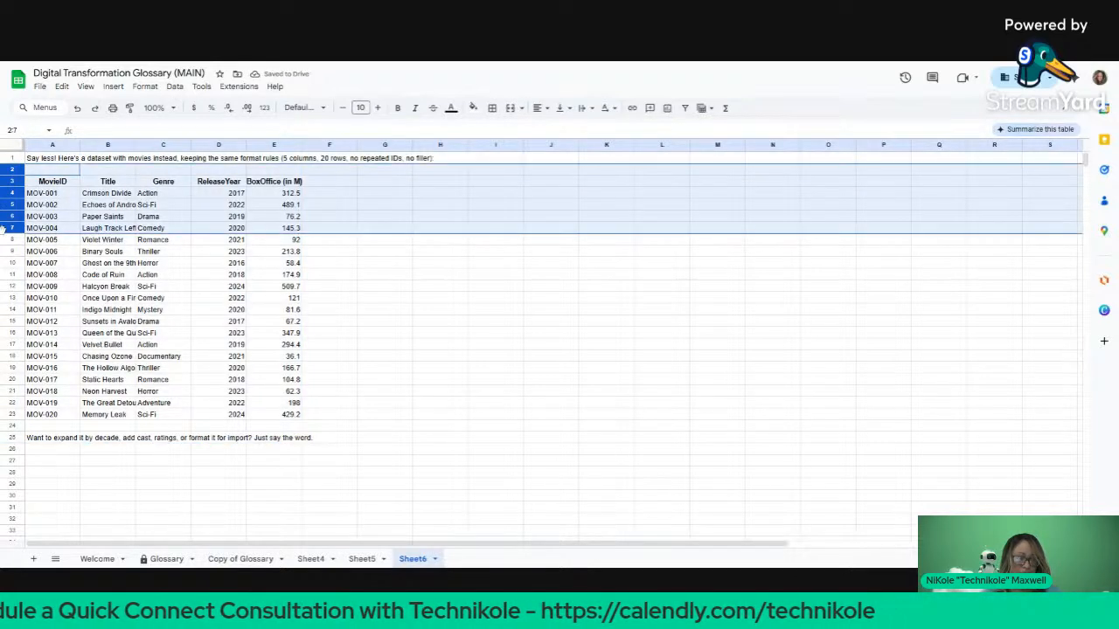
click(255, 216)
drag(4, 158, 5, 166)
right_click(4, 166)
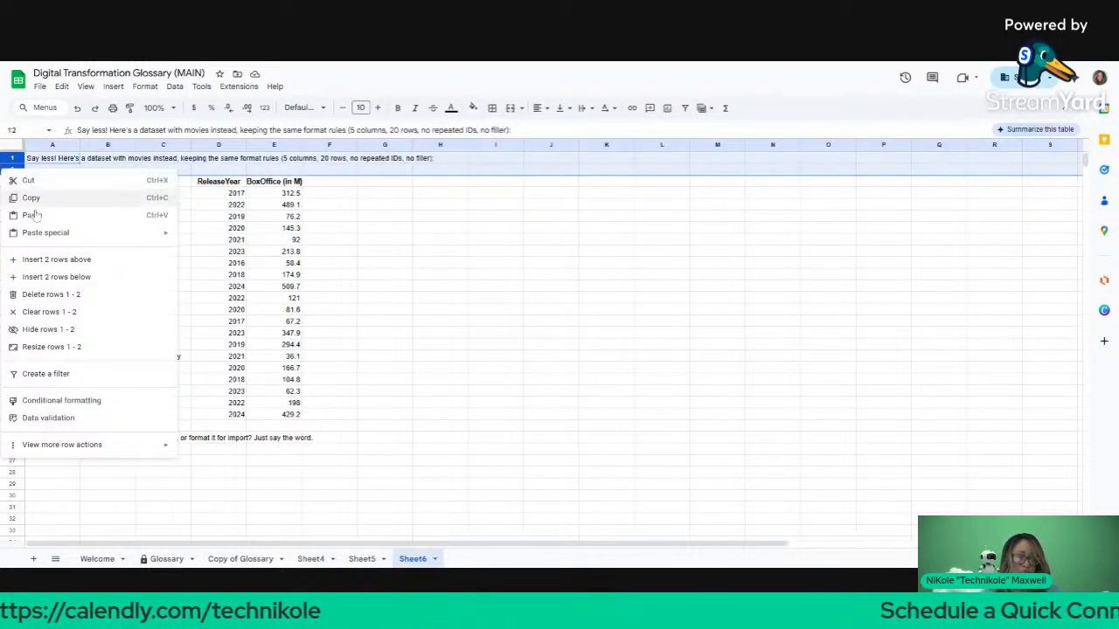
Step: Delete intro rows 1–2 and auto-fit all columns, undoing an accidental row-height change
click(55, 293)
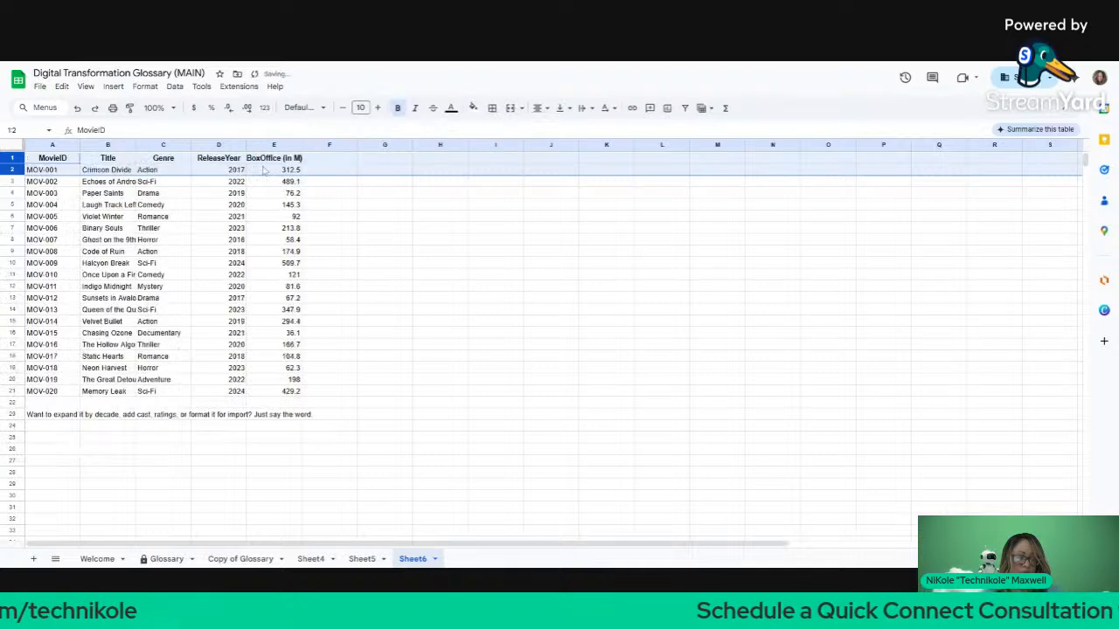
click(472, 206)
click(12, 145)
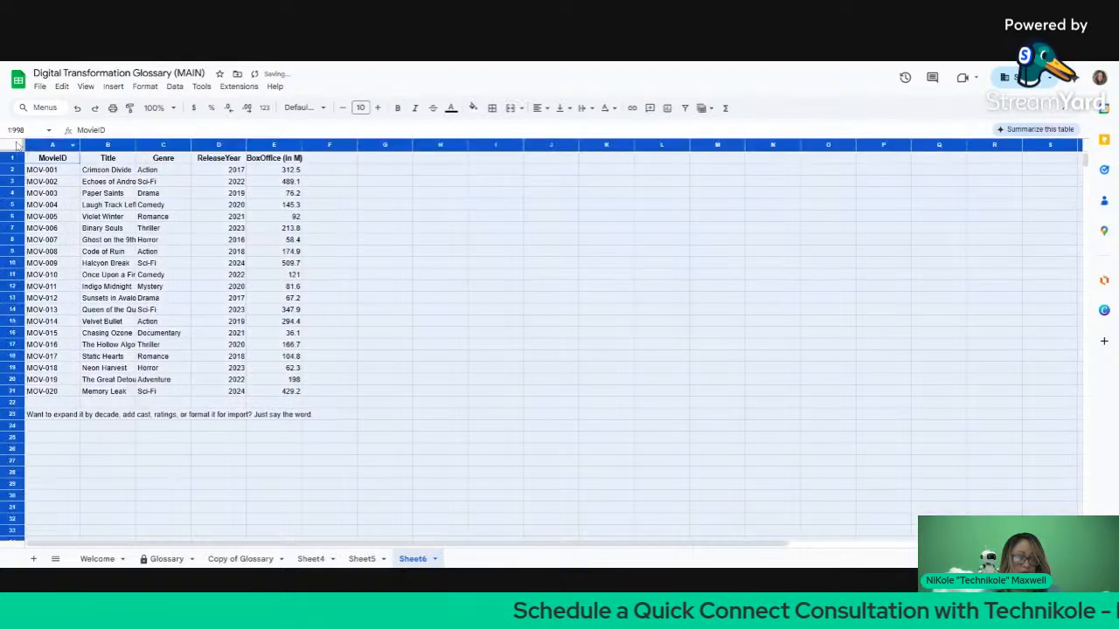
double_click(79, 145)
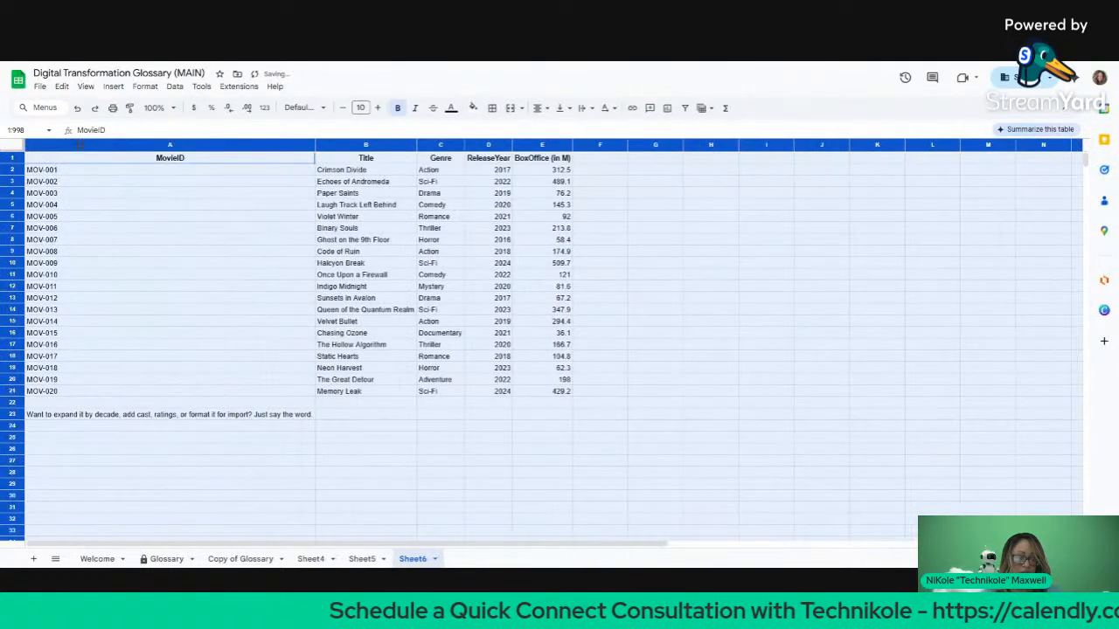
double_click(12, 398)
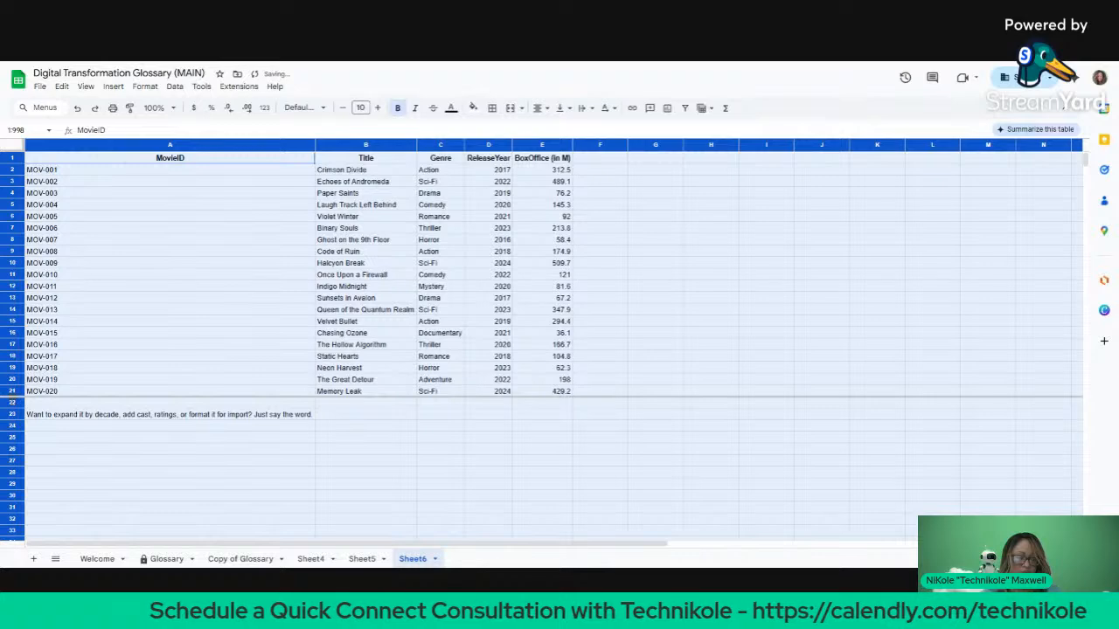
click(13, 408)
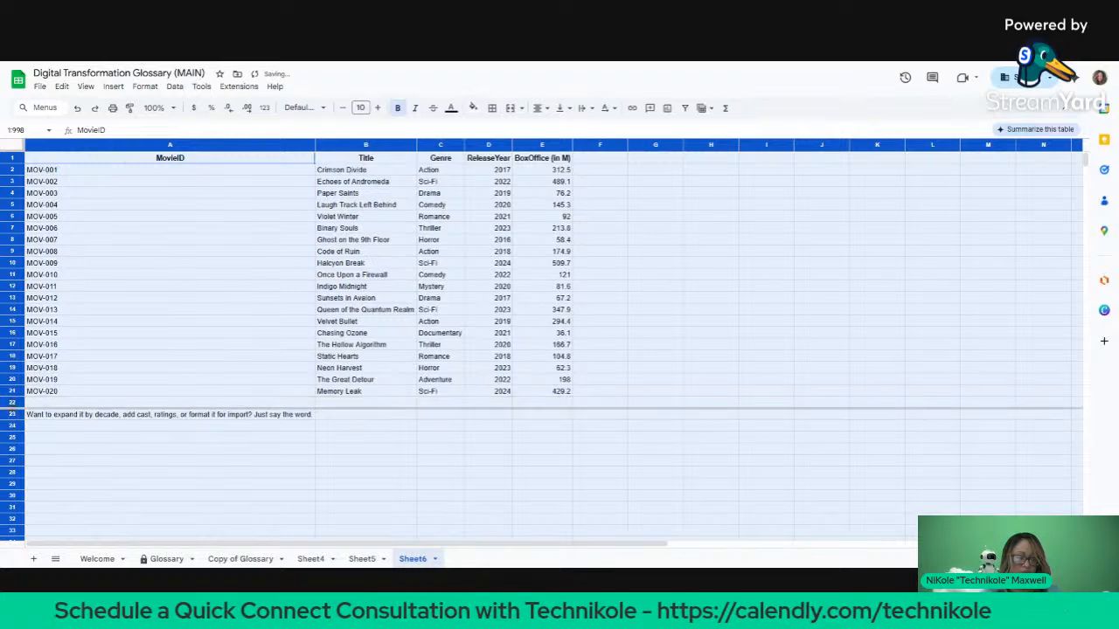
drag(10, 450, 4, 443)
click(3, 425)
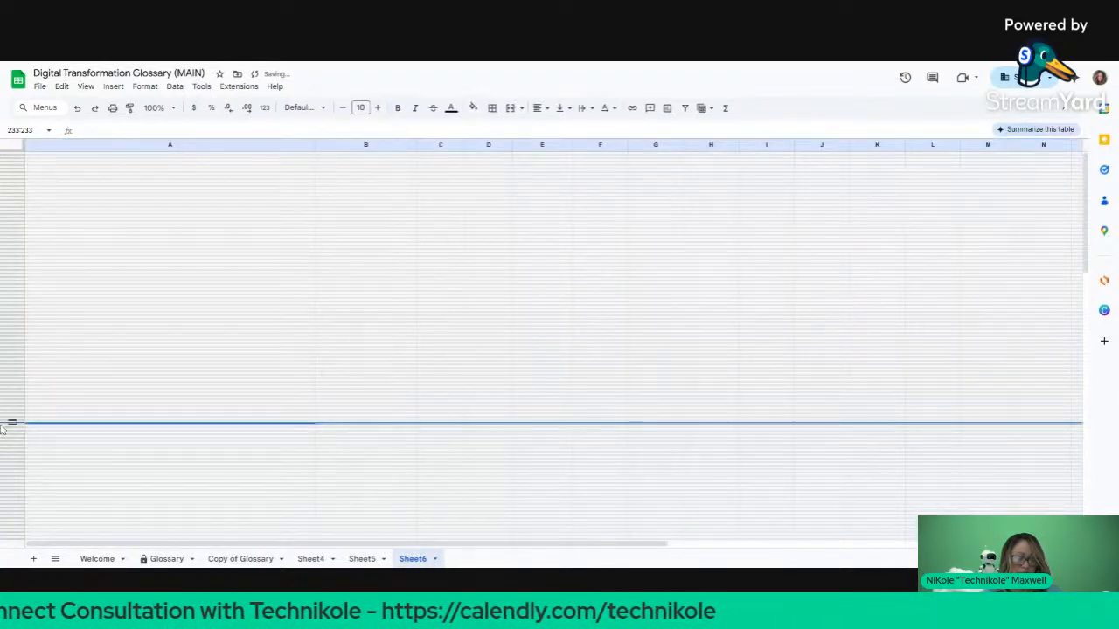
key(ctrl+z)
Step: Delete rows 22–23 holding ChatGPT's closing note and narrow column A to fit the movie IDs
click(7, 402)
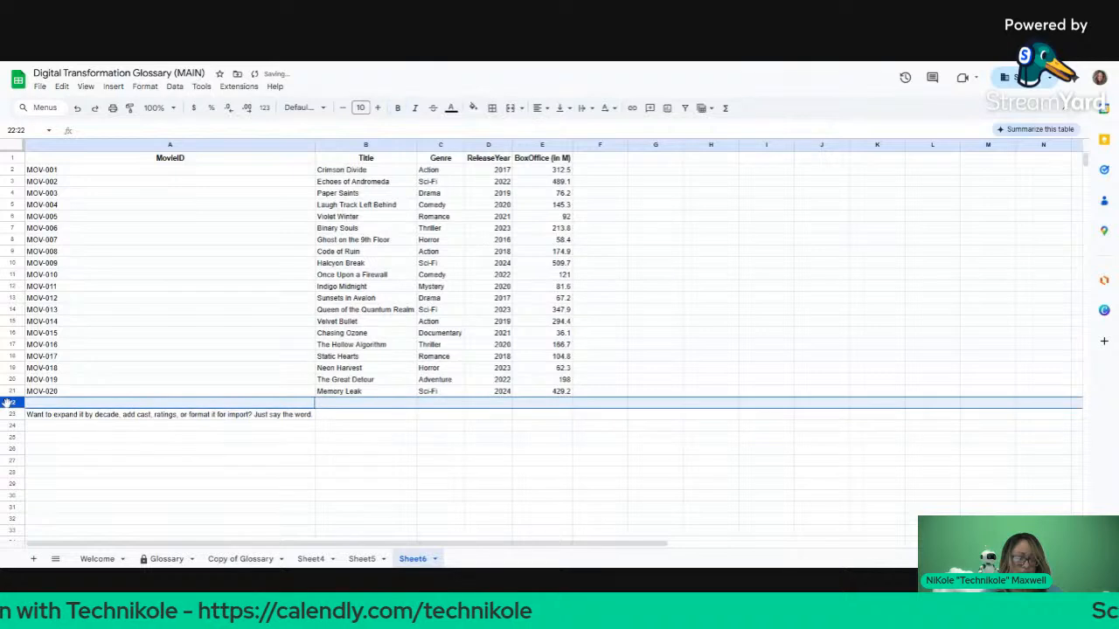
drag(7, 402, 9, 412)
right_click(9, 411)
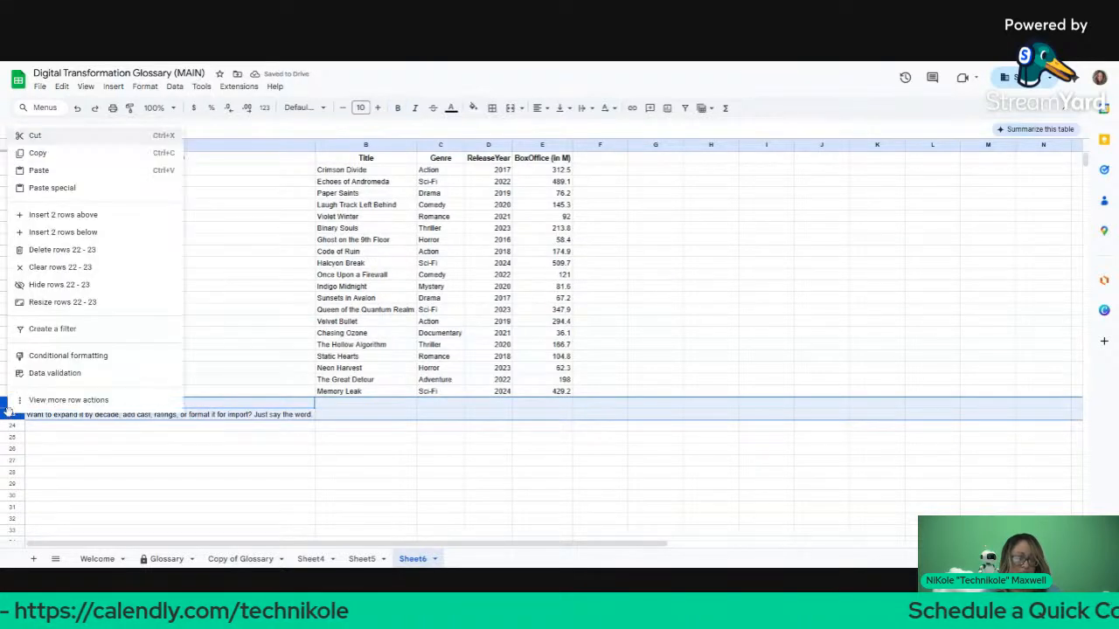
click(75, 250)
click(230, 269)
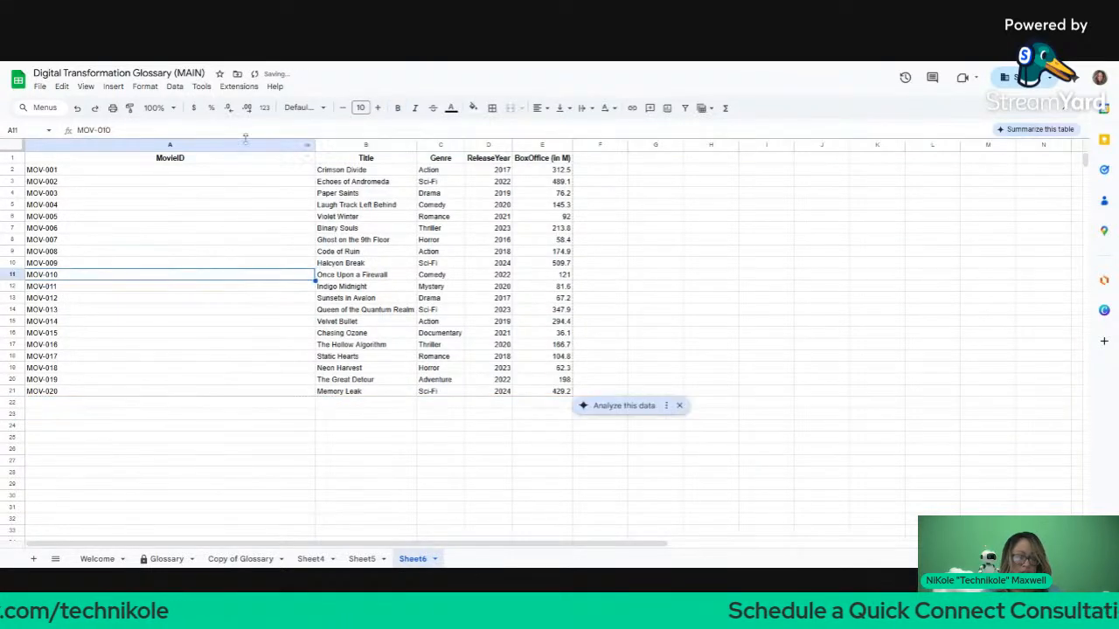
drag(314, 145, 81, 145)
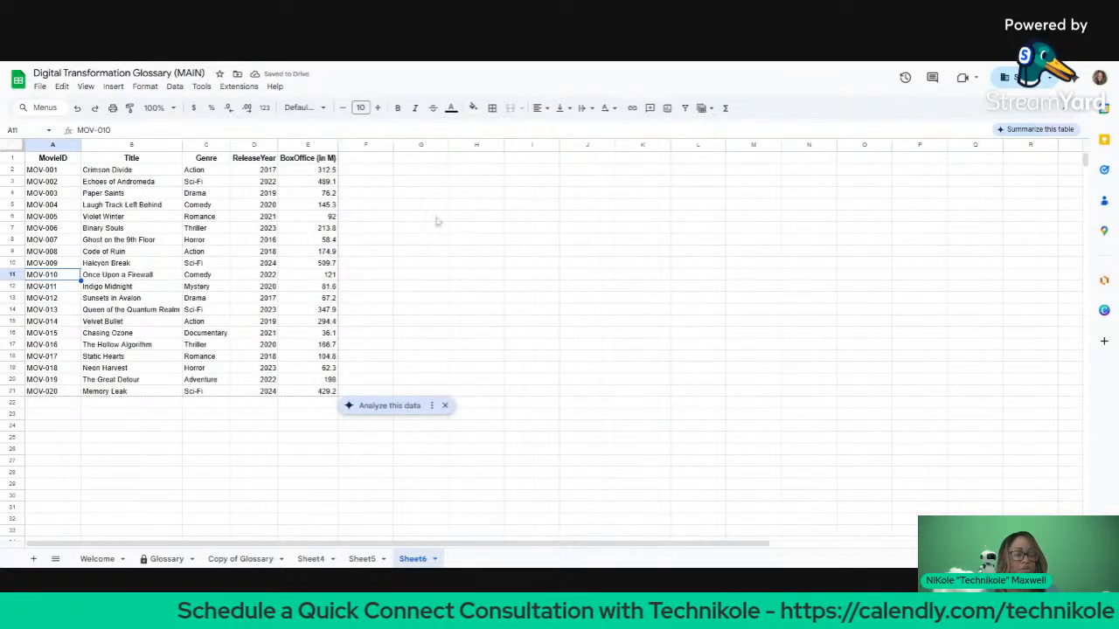
click(409, 252)
key(Return)
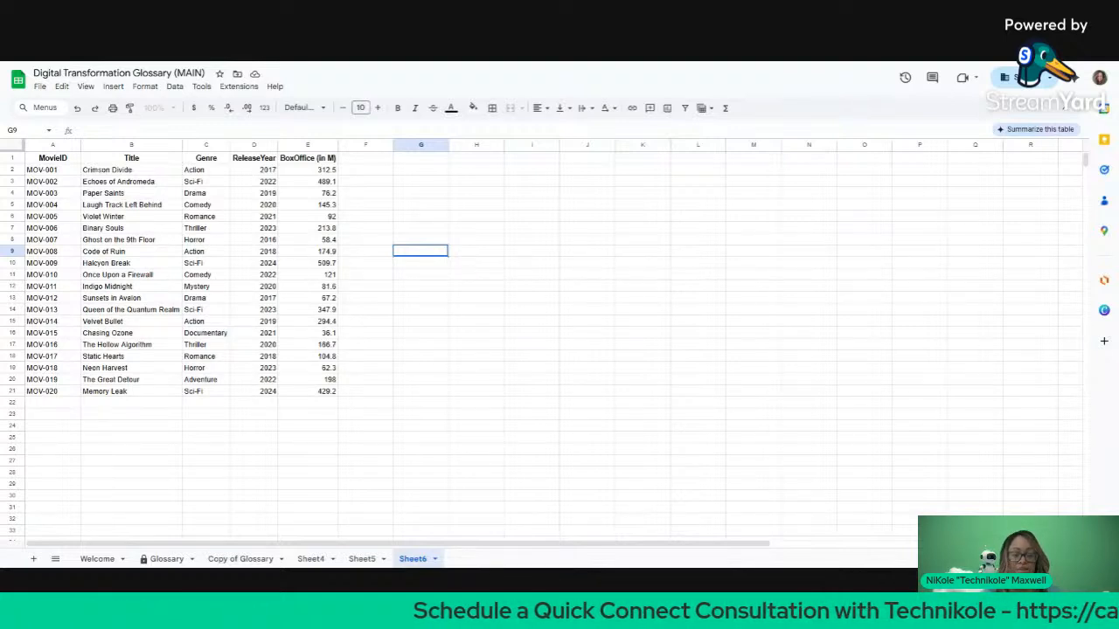
Step: Switch from the movie sheet to the Canva home page
key(ctrl+Tab)
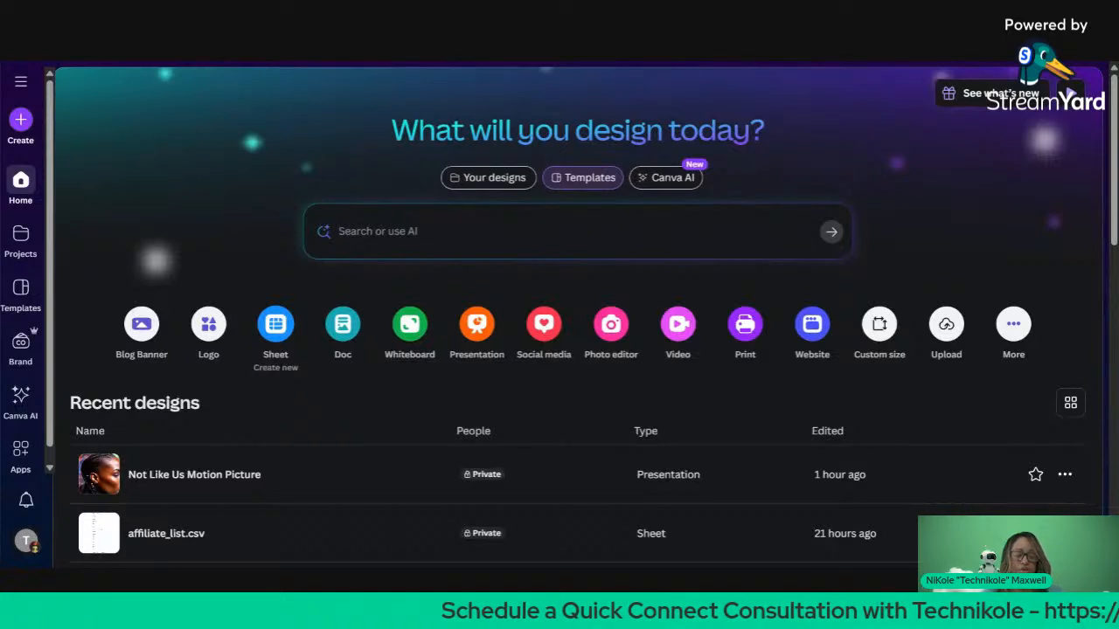
Step: Start a blank Canva Sheet design, title it 'Demo Data', and select cell C1
click(281, 340)
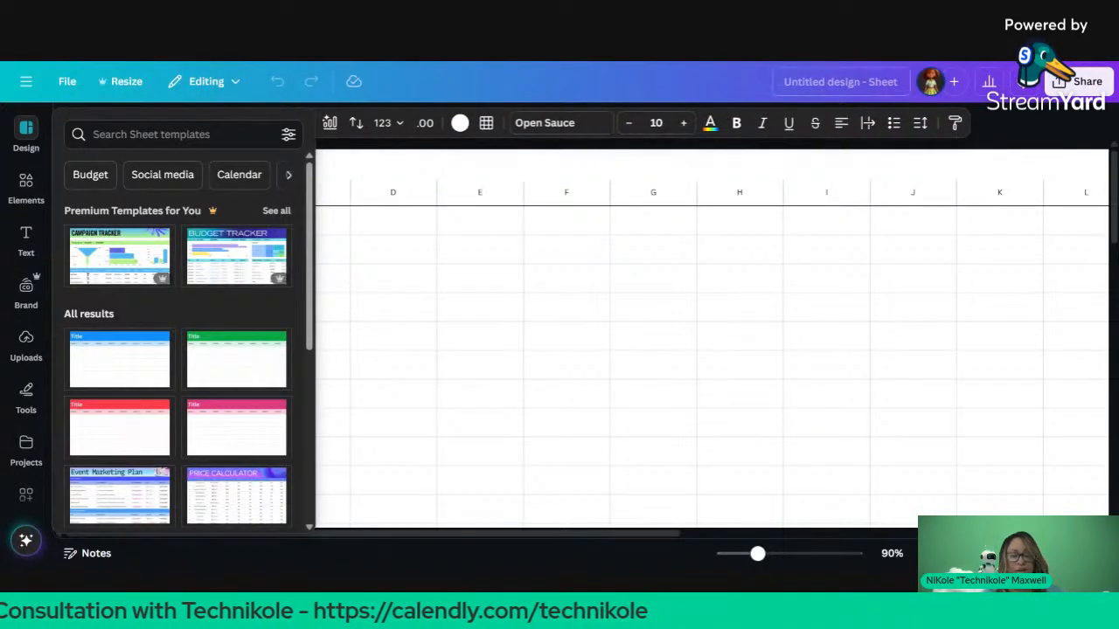
click(844, 82)
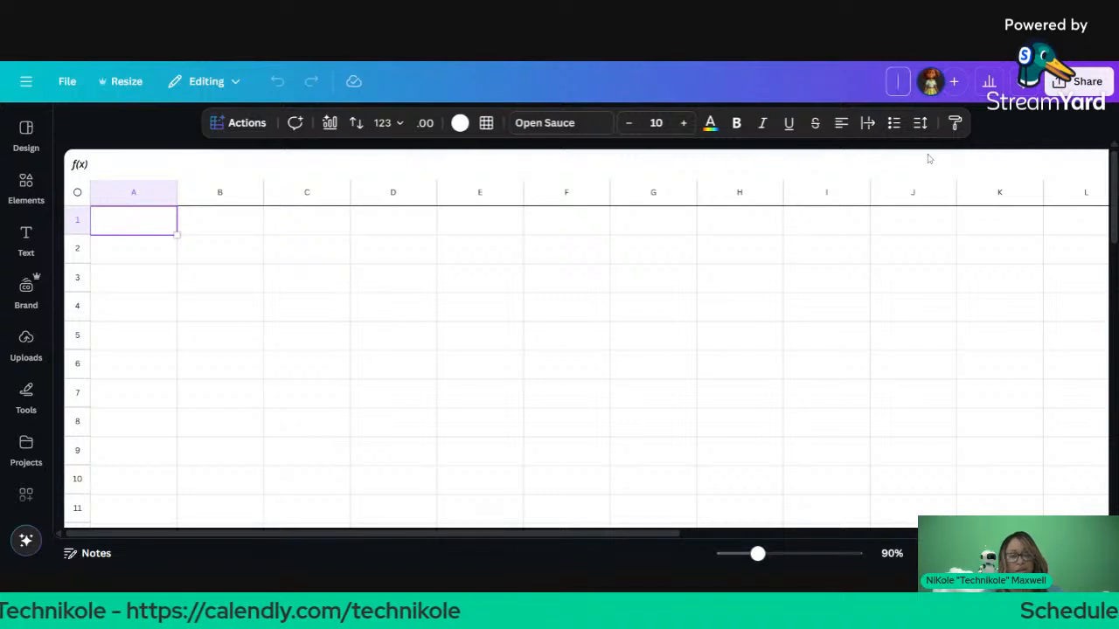
text(Demo)
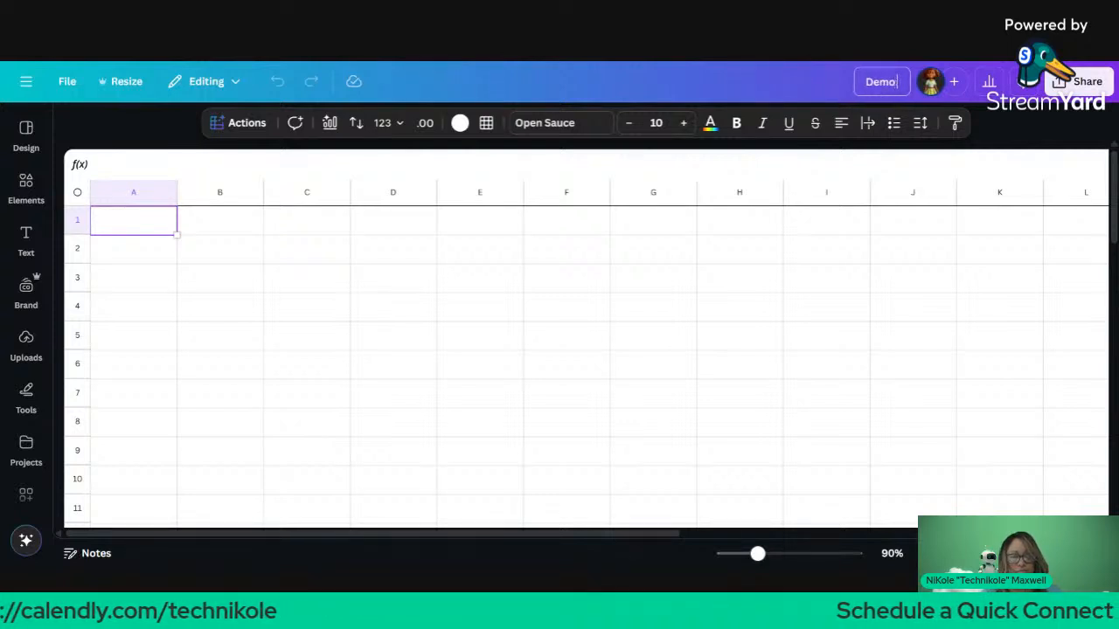
text( Data)
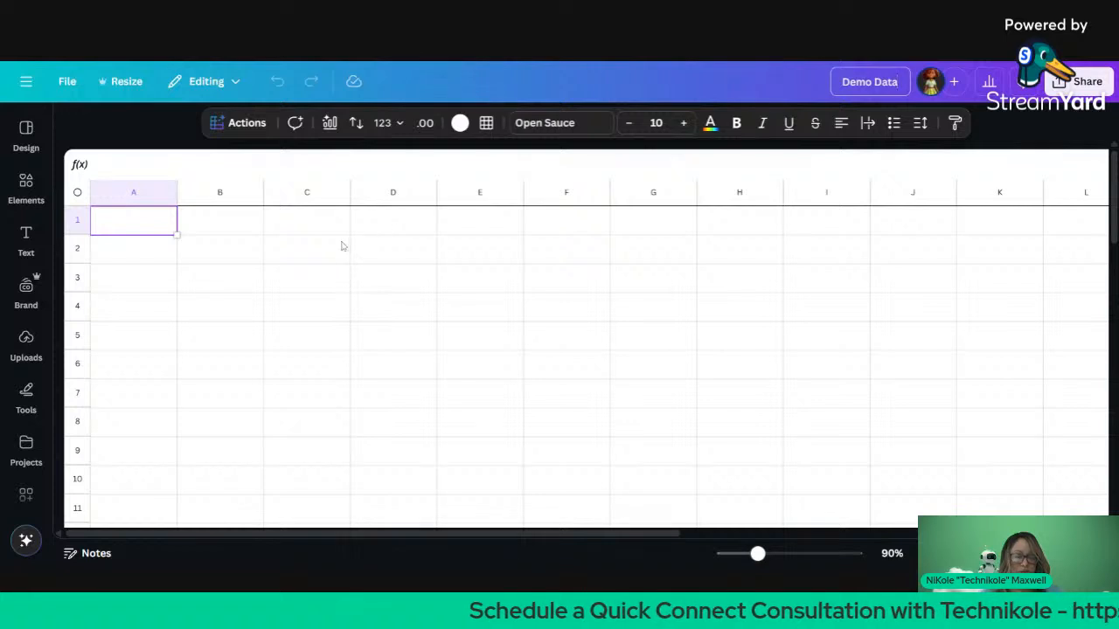
click(316, 196)
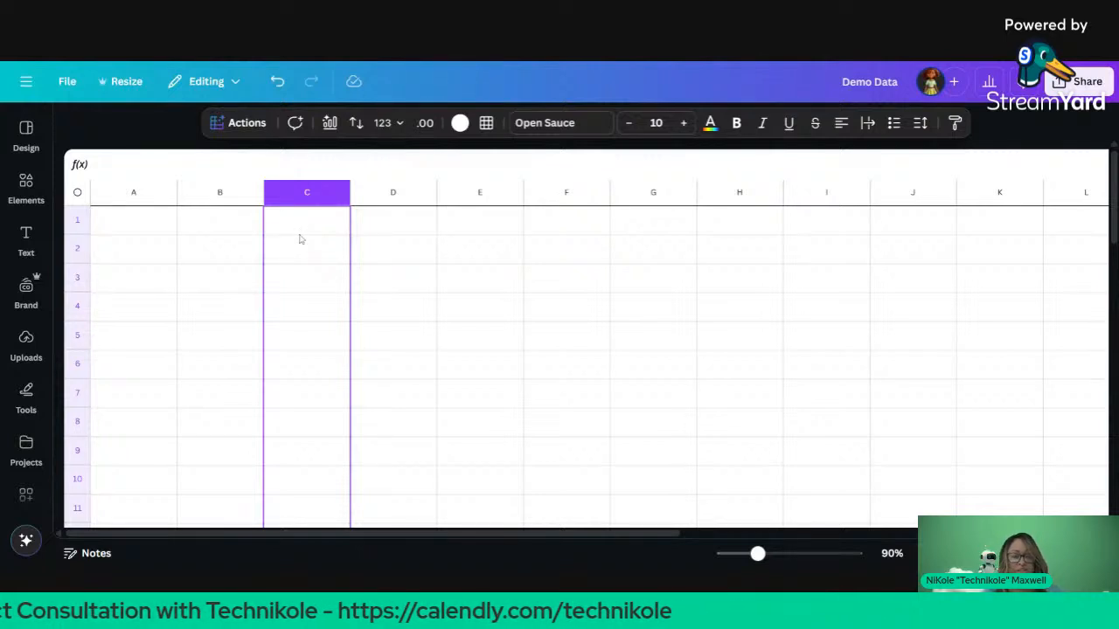
click(300, 234)
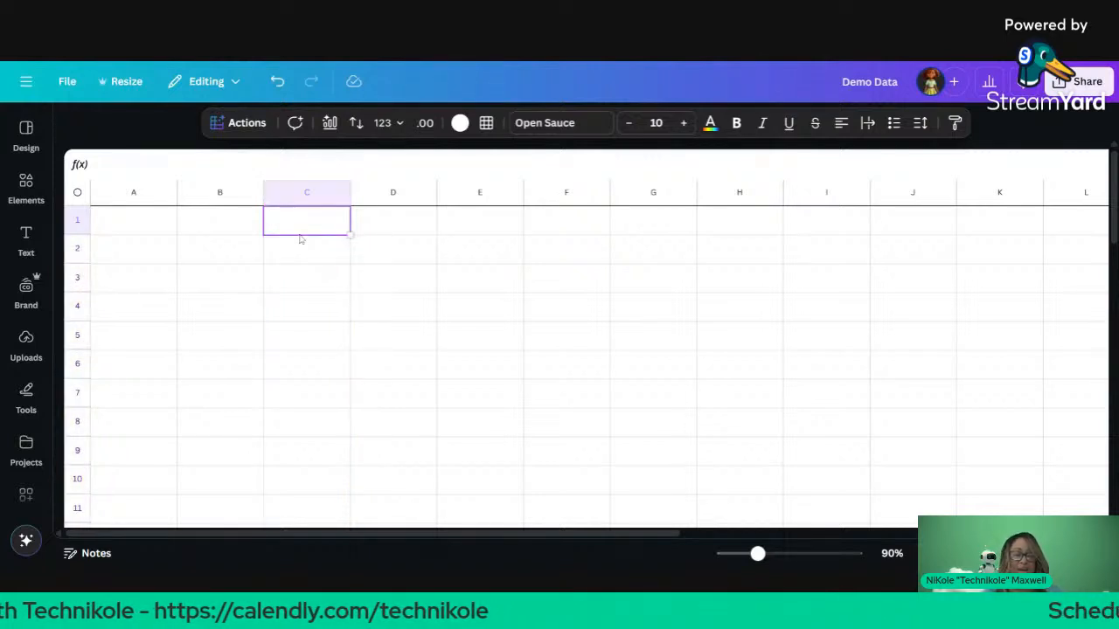
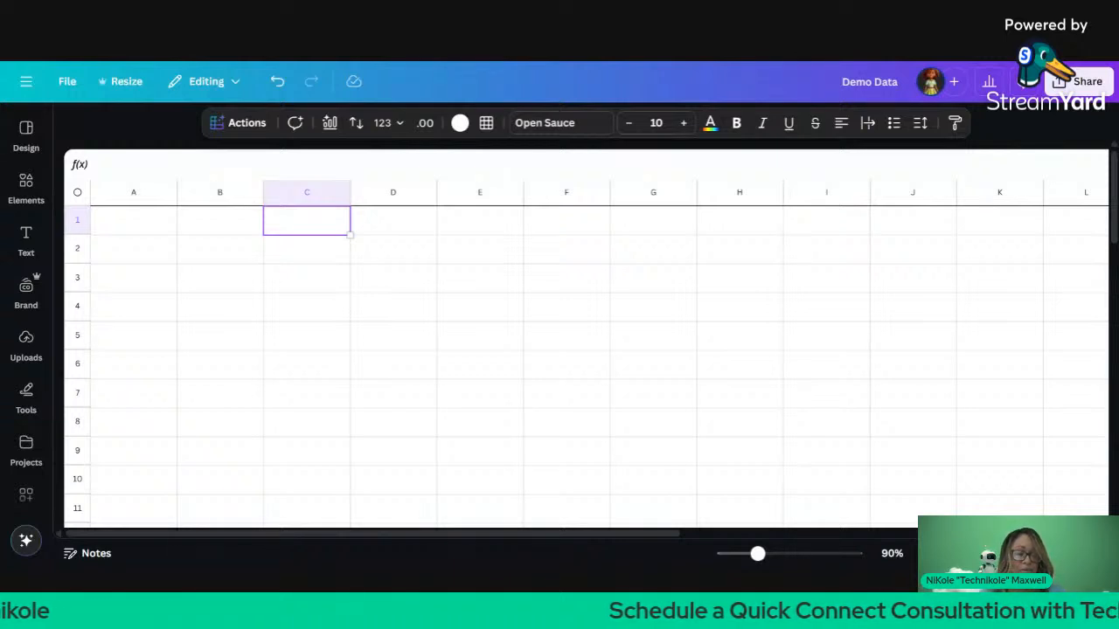
Step: Insert five empty columns between columns A and B, then return to cell A1
click(146, 229)
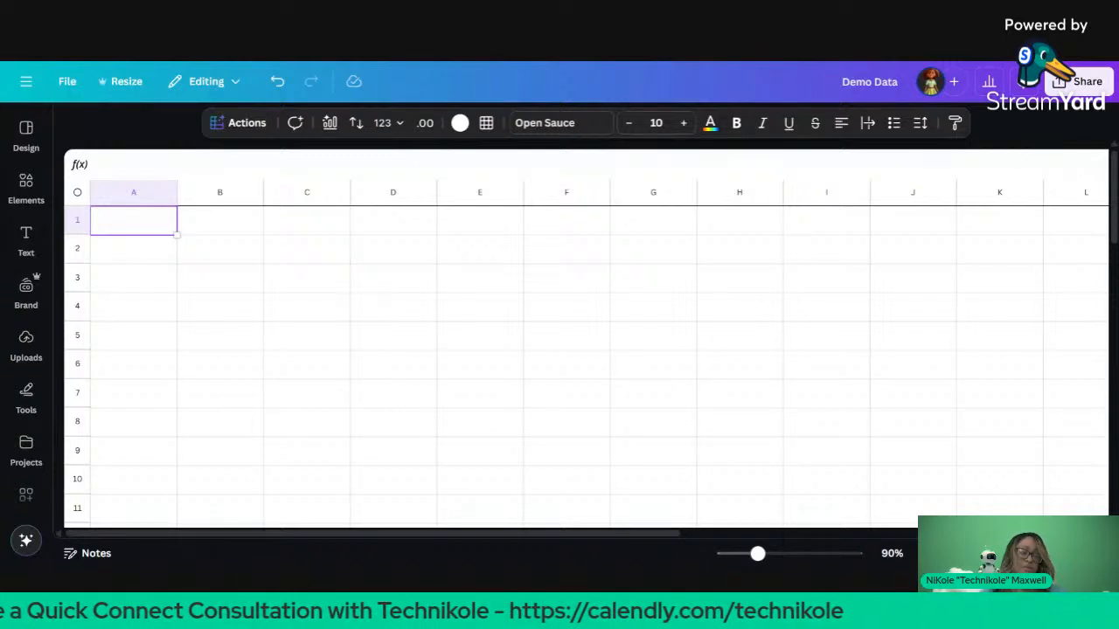
click(77, 193)
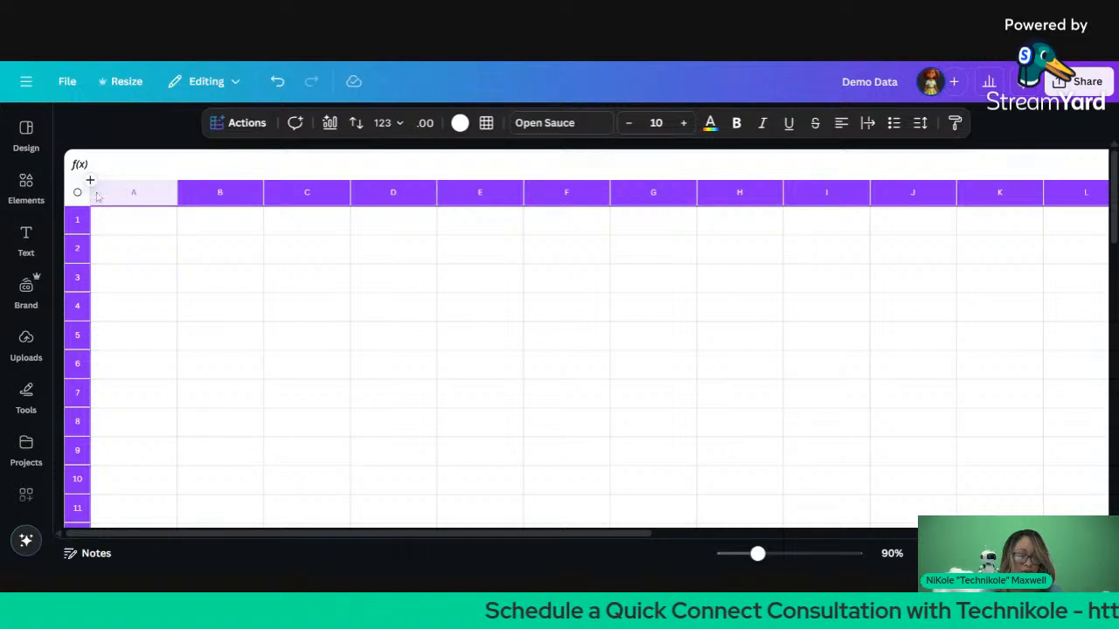
click(217, 194)
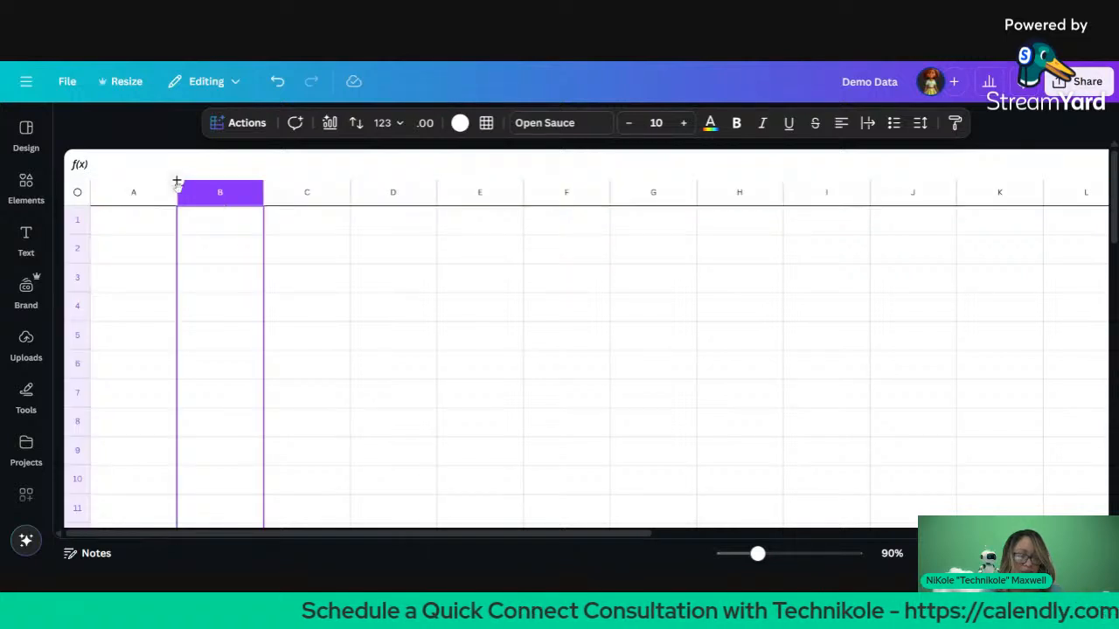
right_click(176, 189)
click(158, 197)
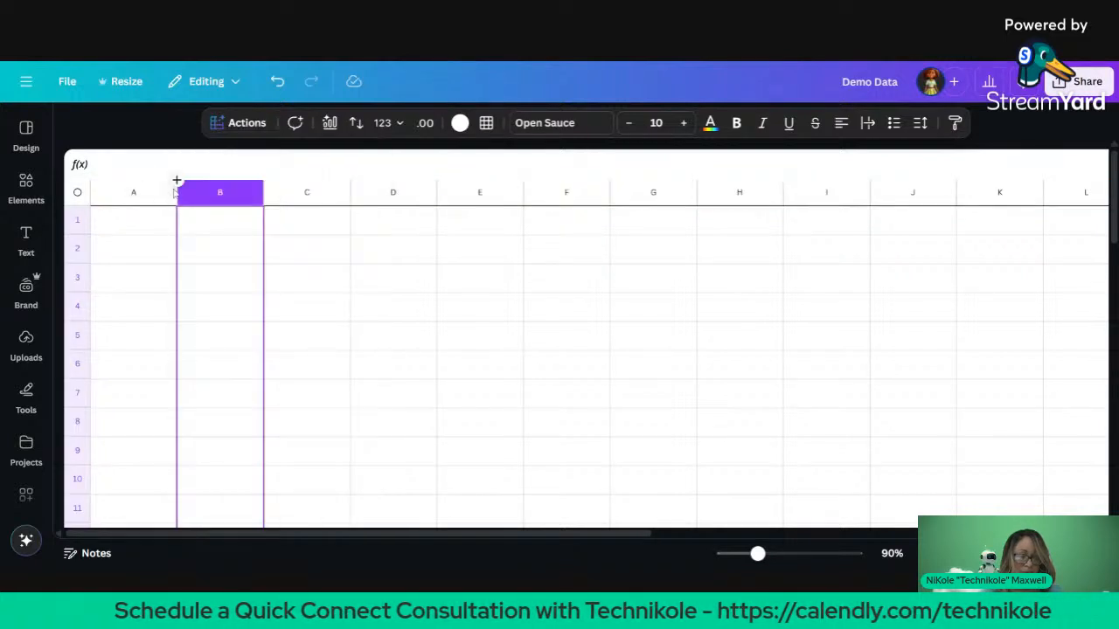
click(176, 181)
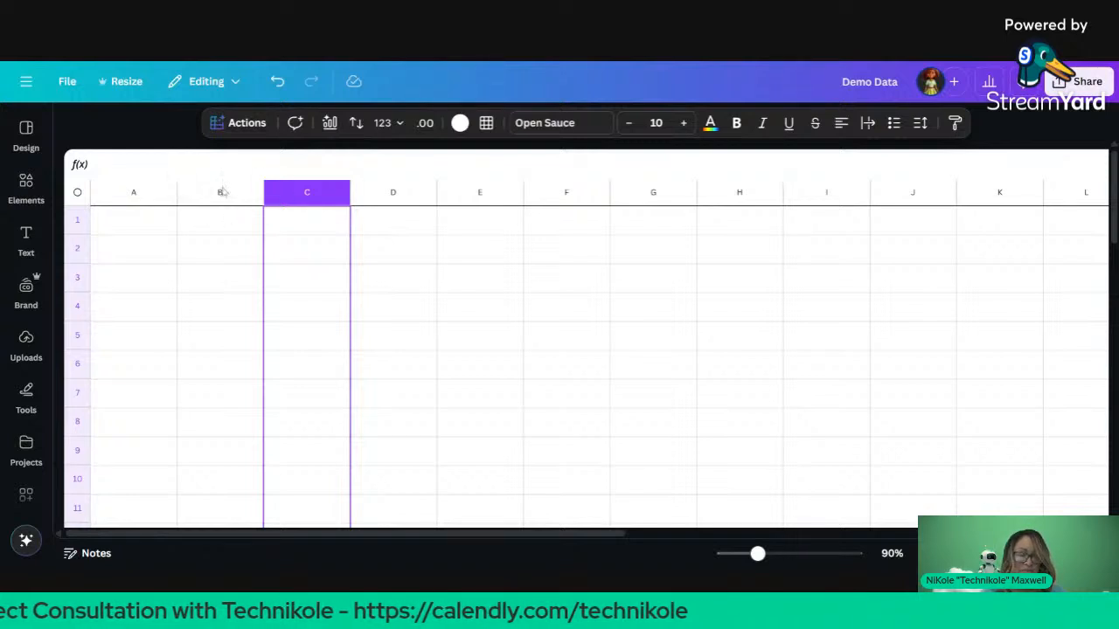
click(176, 180)
click(177, 181)
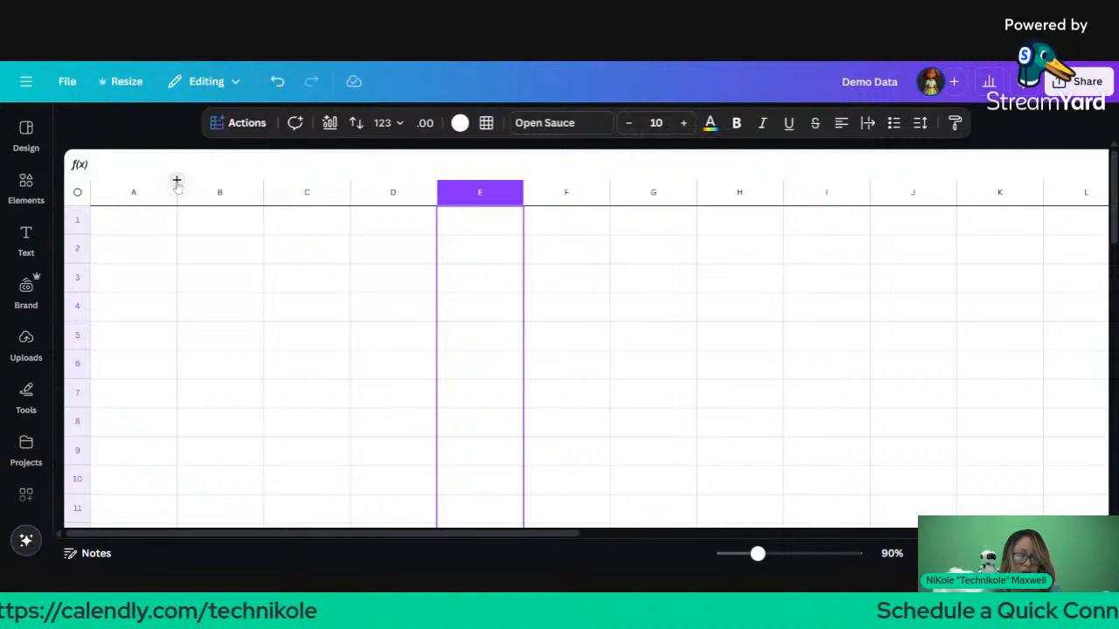
click(176, 181)
click(176, 181)
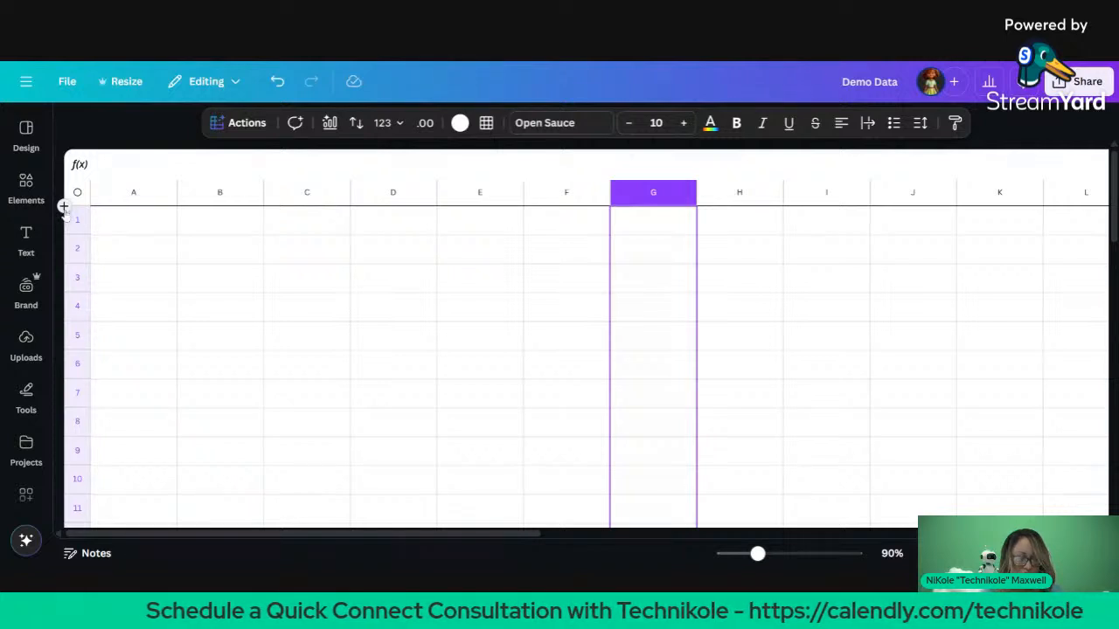
click(108, 231)
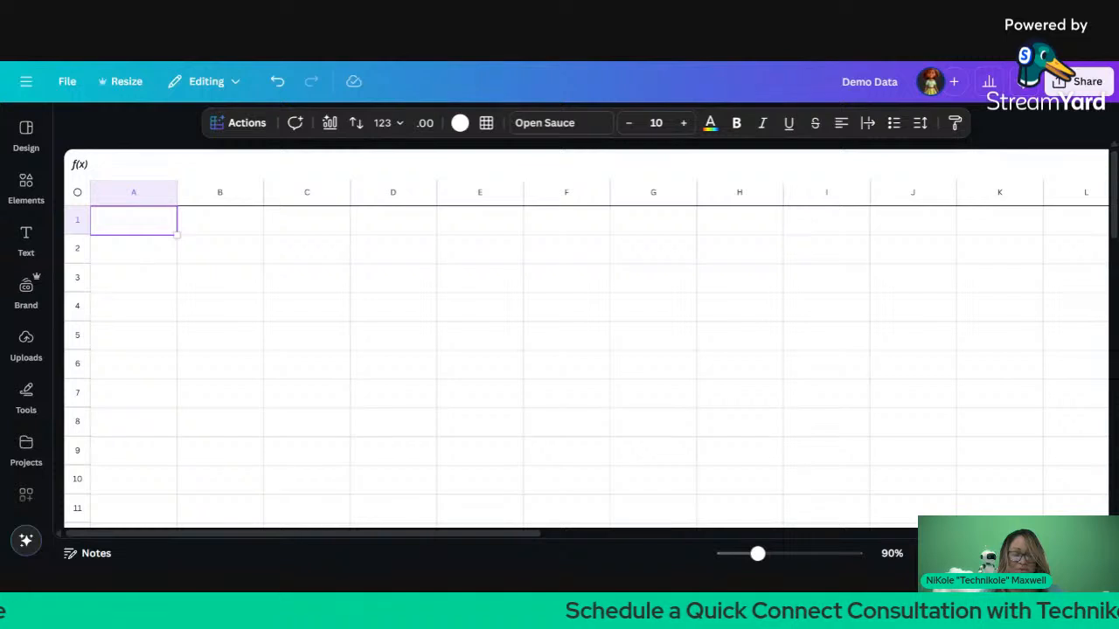
Step: Paste the traffic-sign headers into row 1, widen column F for 'Formula - Full', and paste the data from A2
key(ctrl+v)
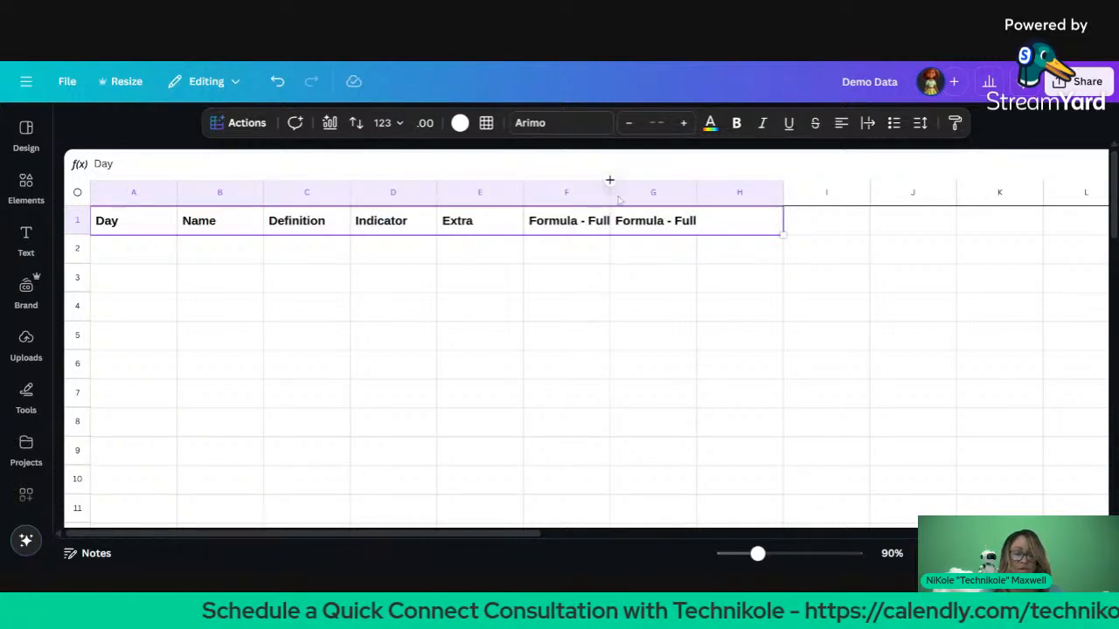
drag(609, 180, 631, 180)
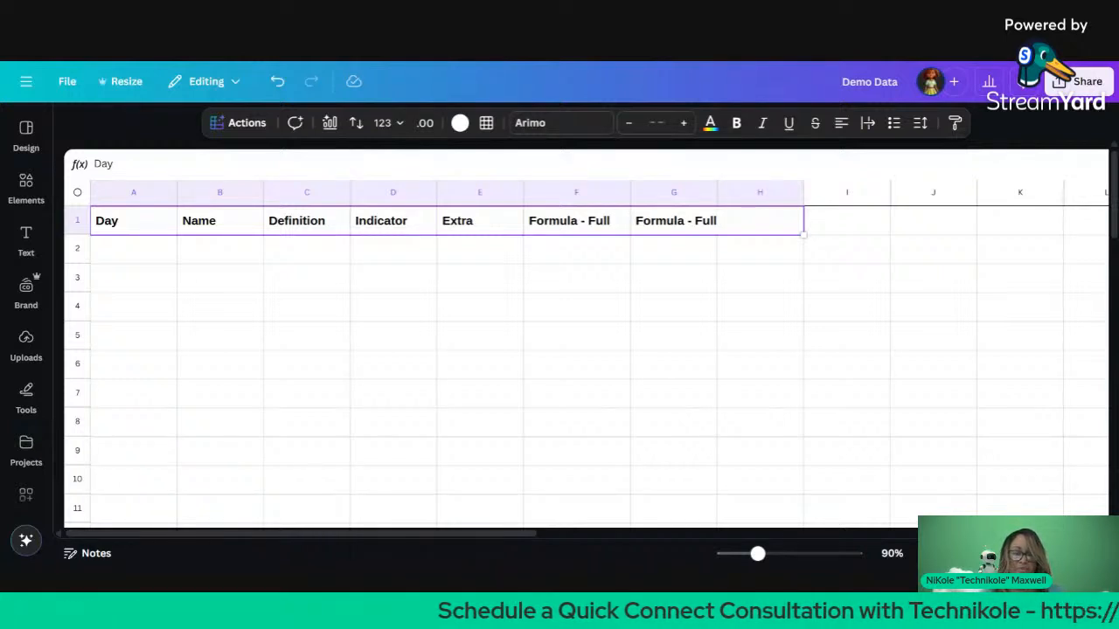
click(138, 256)
key(ctrl+v)
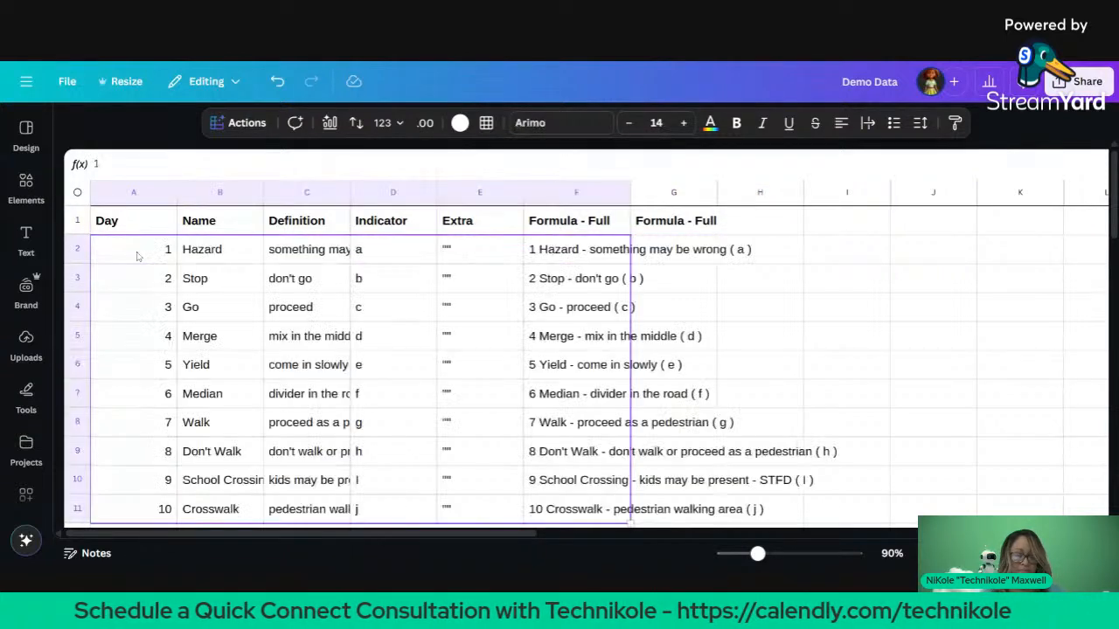
click(570, 259)
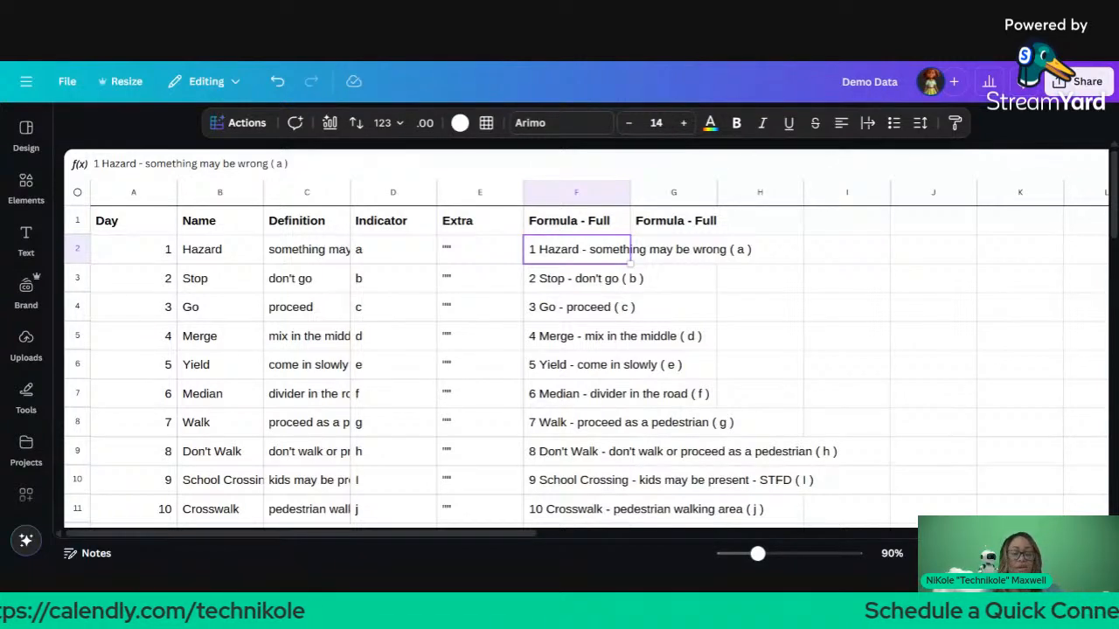
click(695, 255)
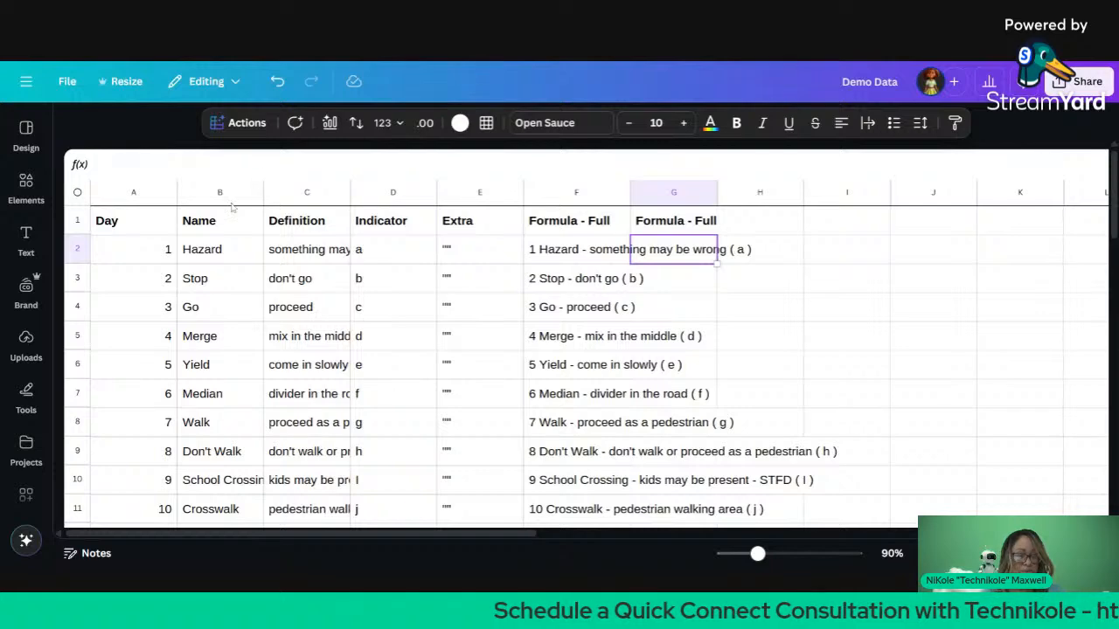
scroll(214, 251, down, 1)
scroll(214, 251, up, 1)
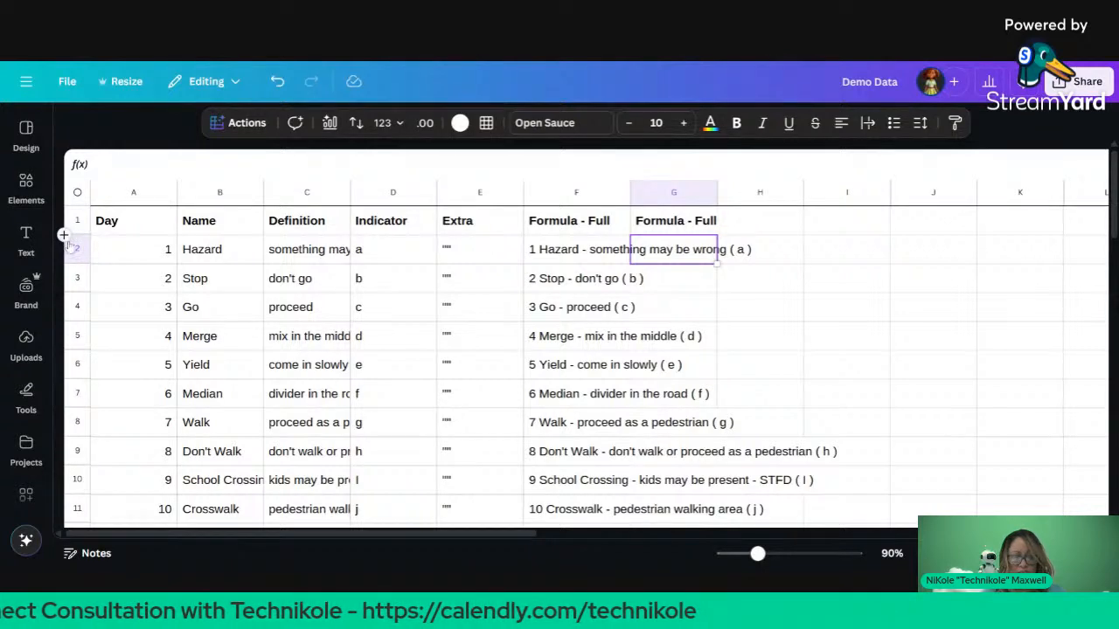
Step: Insert empty rows above the data, including five rows above the Hazard row 6
click(65, 238)
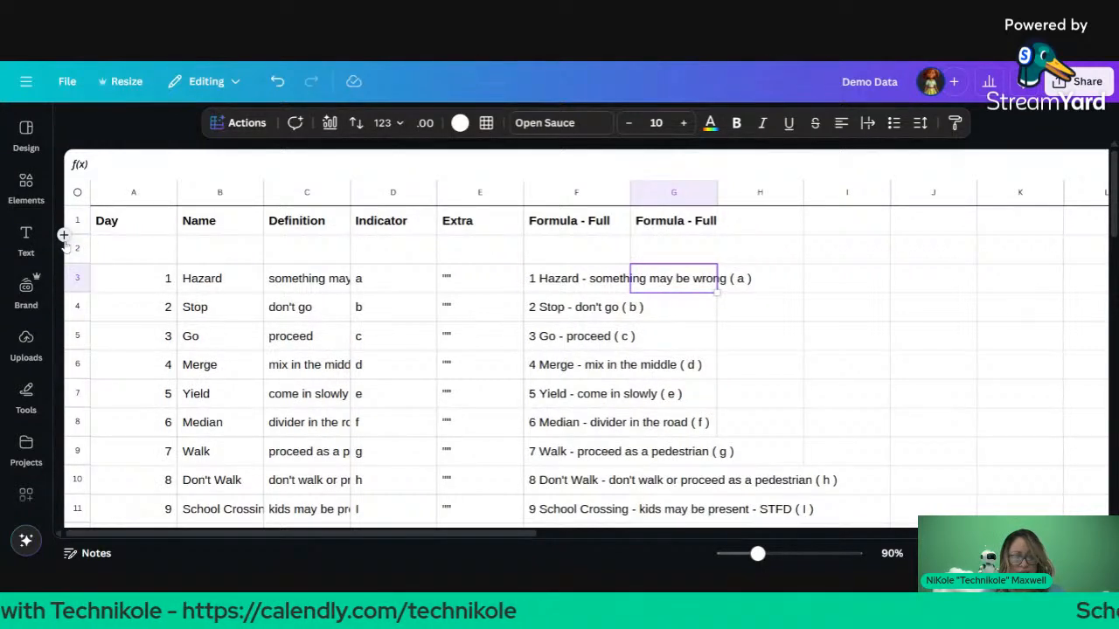
click(64, 236)
click(64, 236)
click(64, 236)
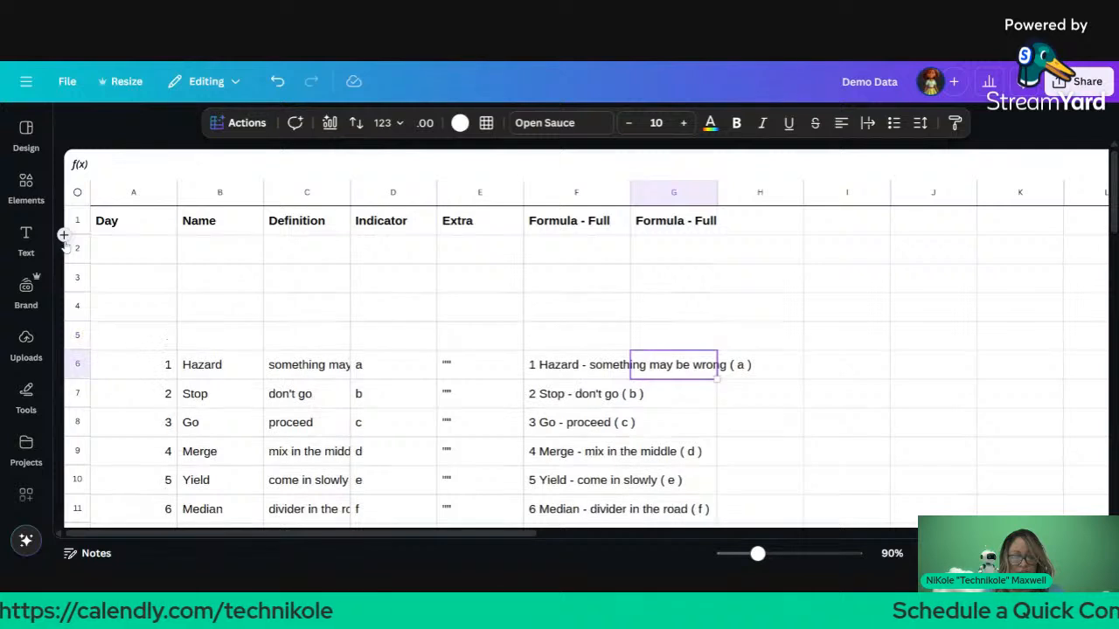
click(81, 365)
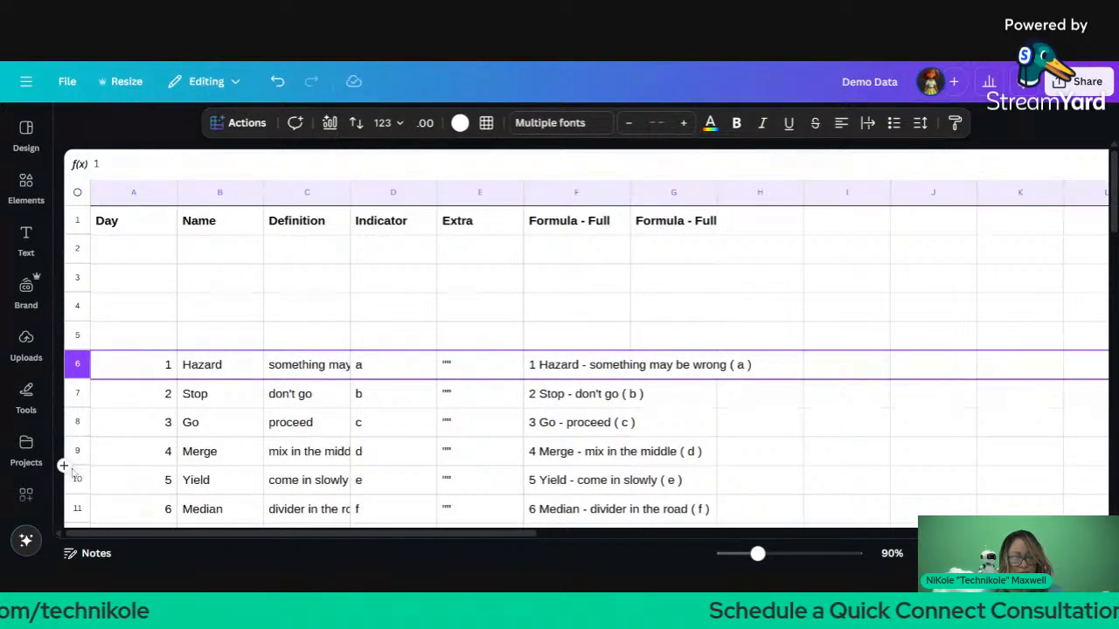
shift+click(77, 479)
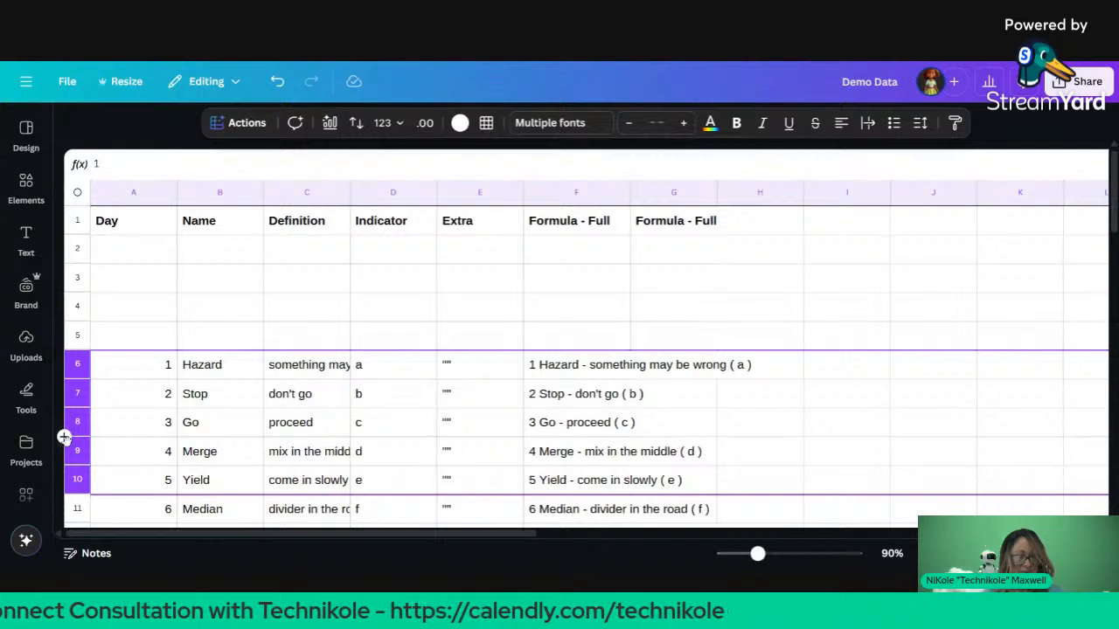
right_click(64, 437)
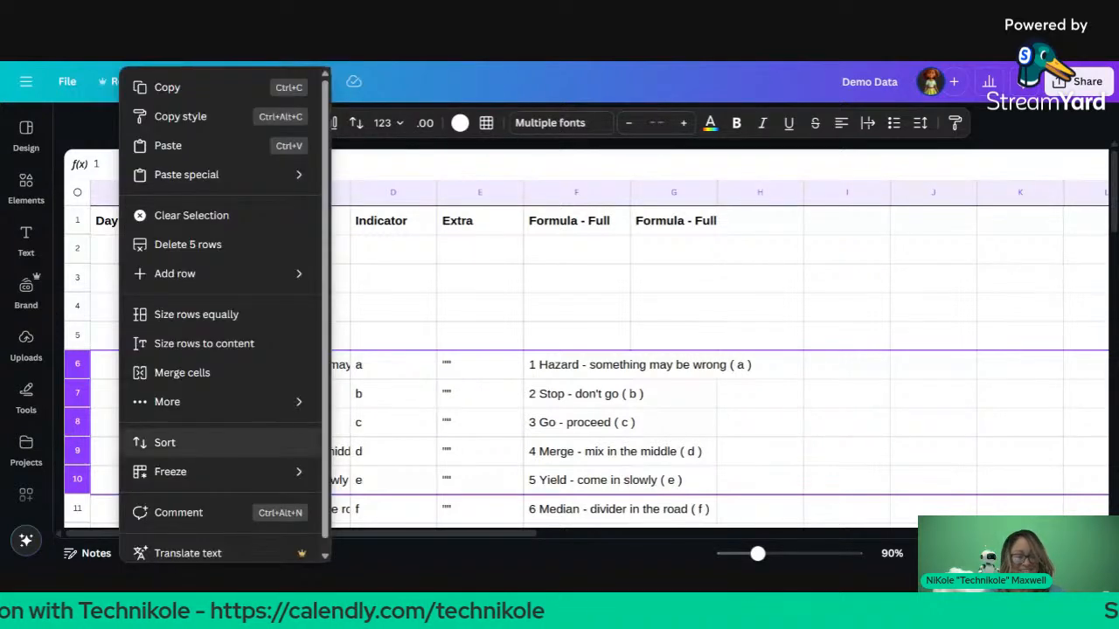
mouse_move(218, 276)
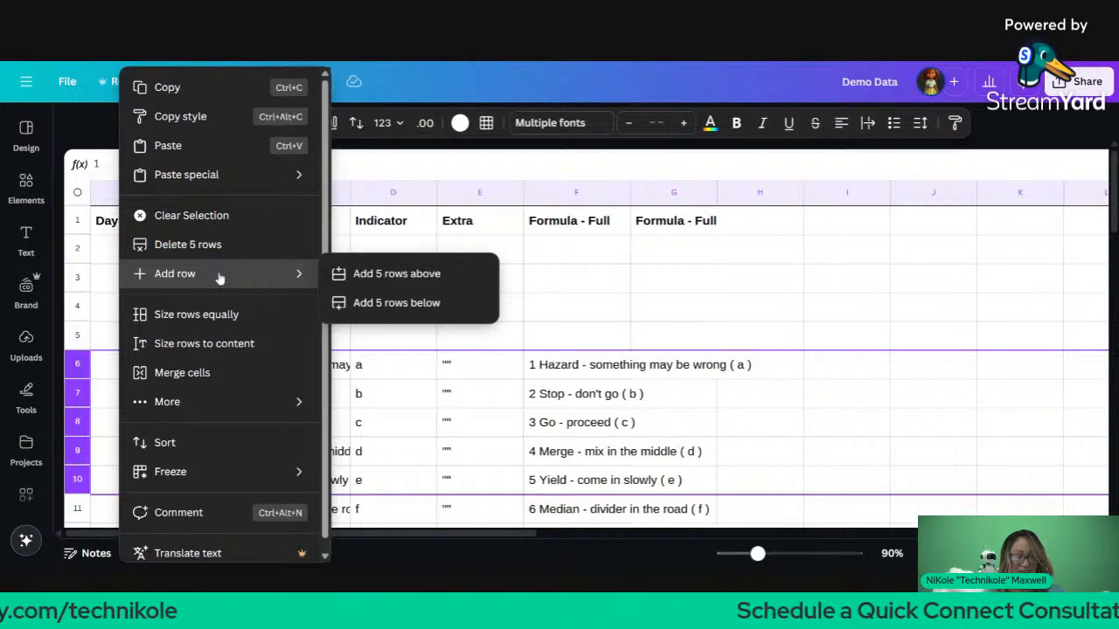
click(361, 278)
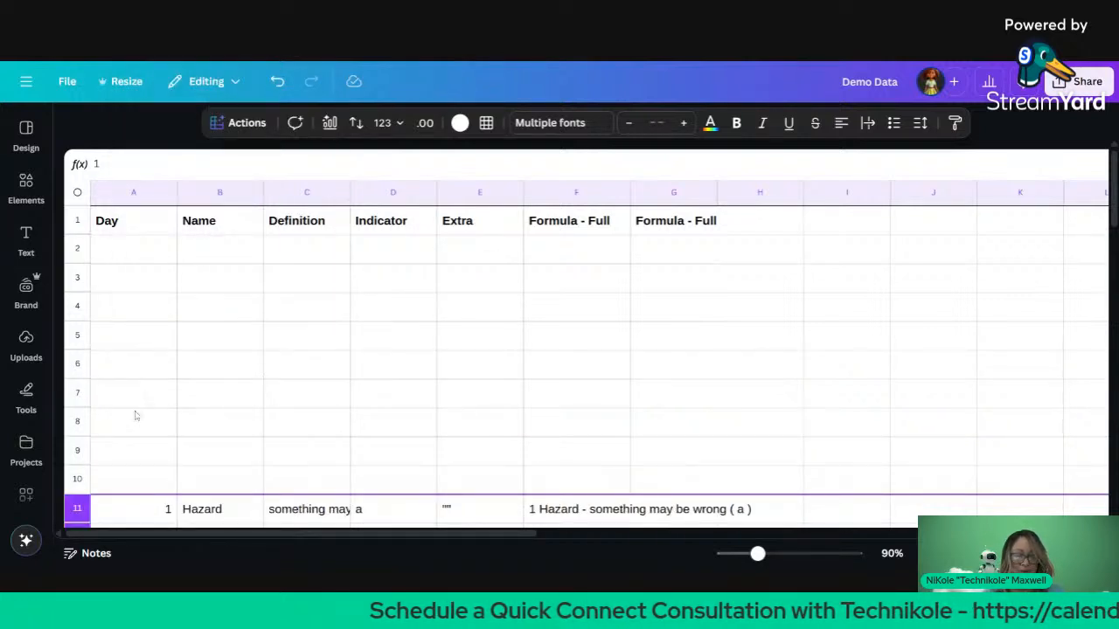
Step: Select the empty rows 2–10 and delete all nine of them
shift+click(81, 253)
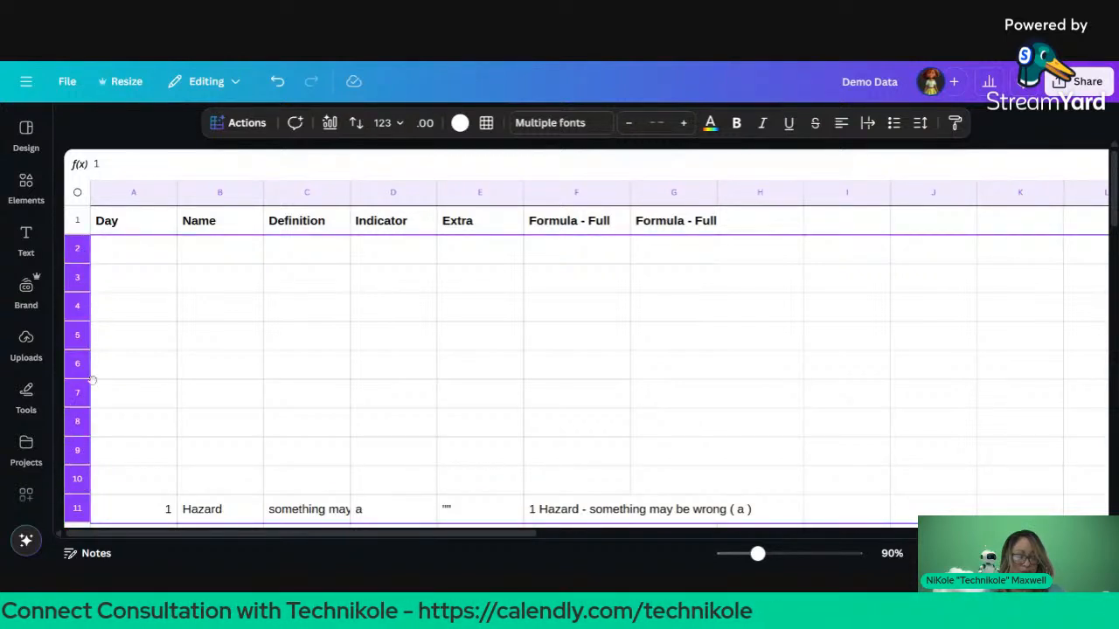
click(98, 482)
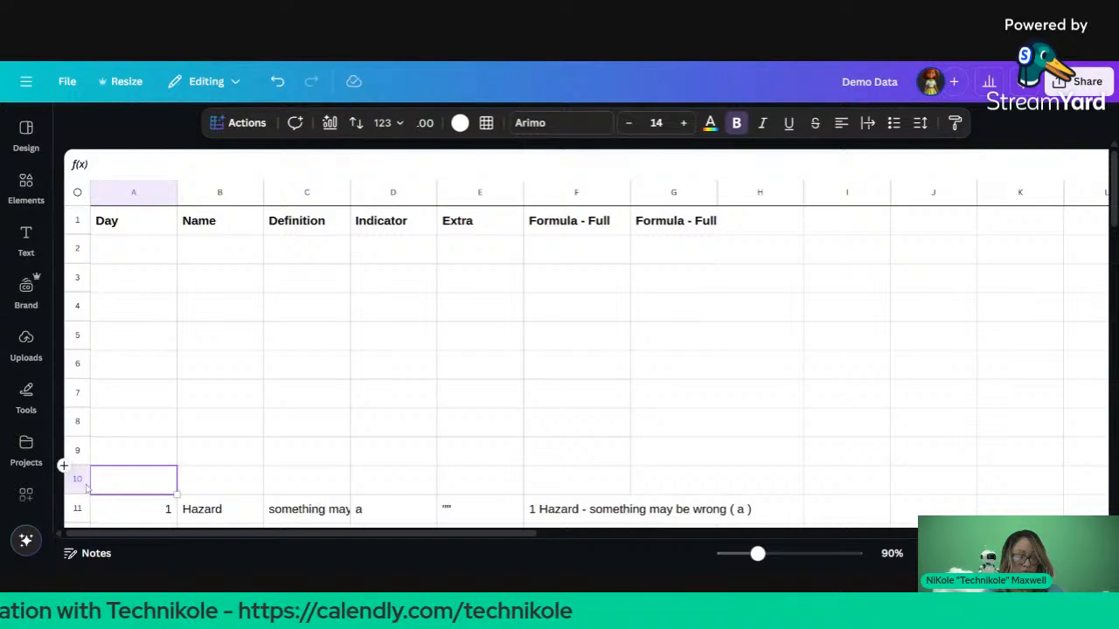
click(81, 479)
shift+click(75, 247)
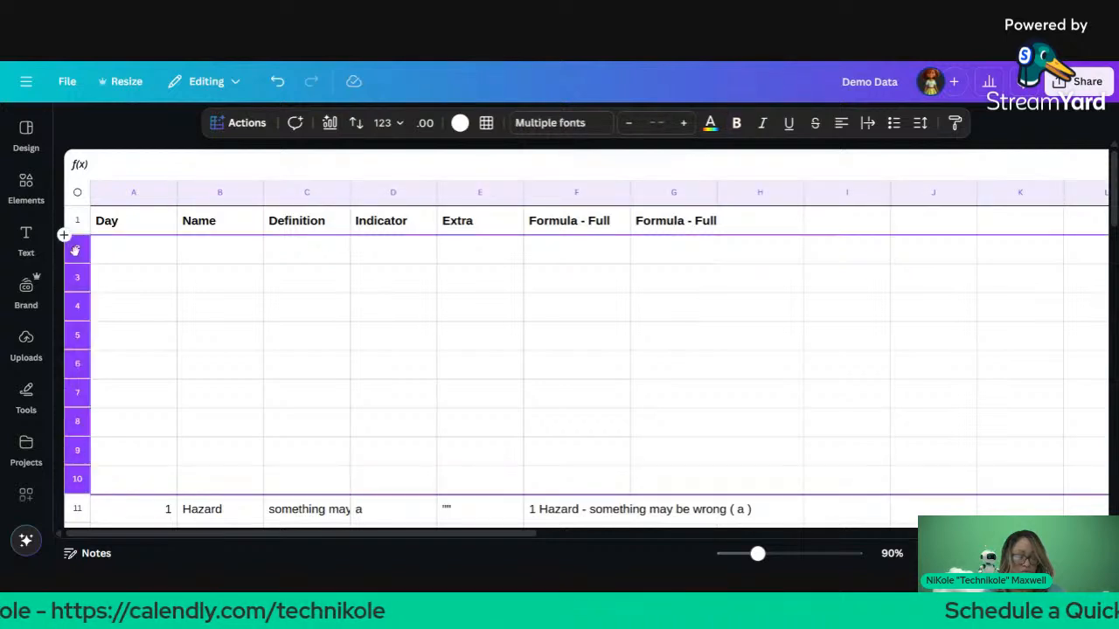
right_click(140, 304)
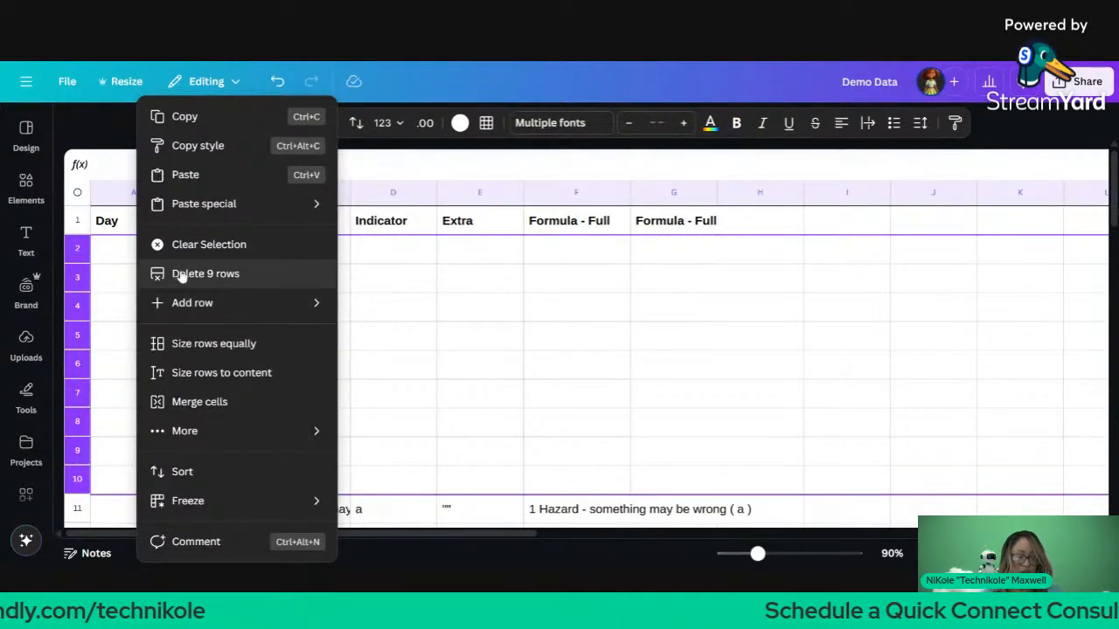
click(182, 275)
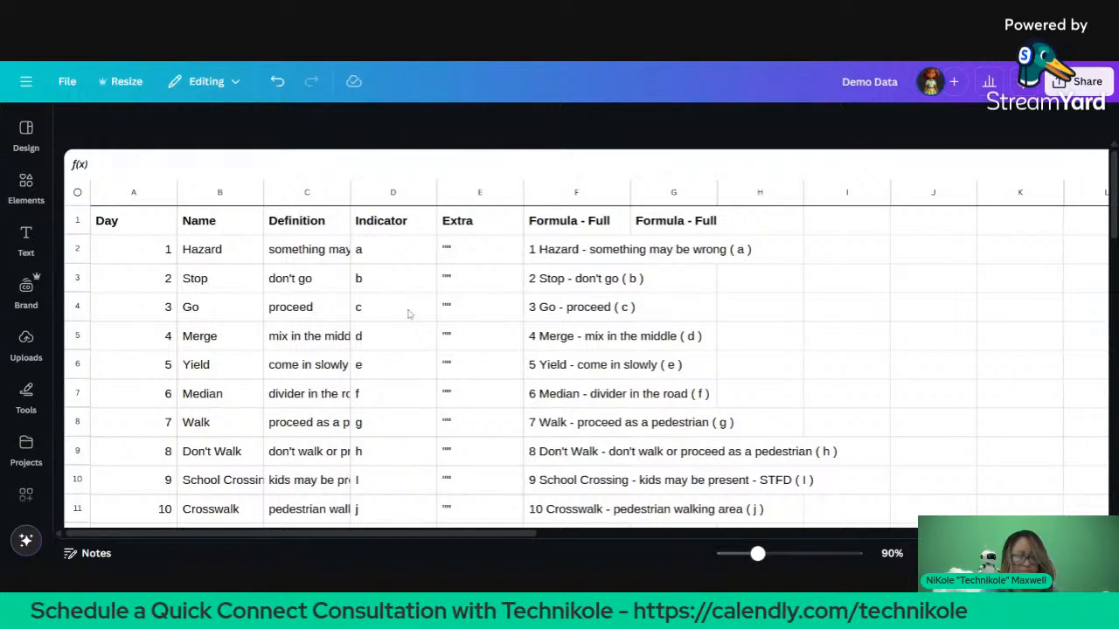
click(408, 314)
drag(408, 314, 380, 393)
click(482, 402)
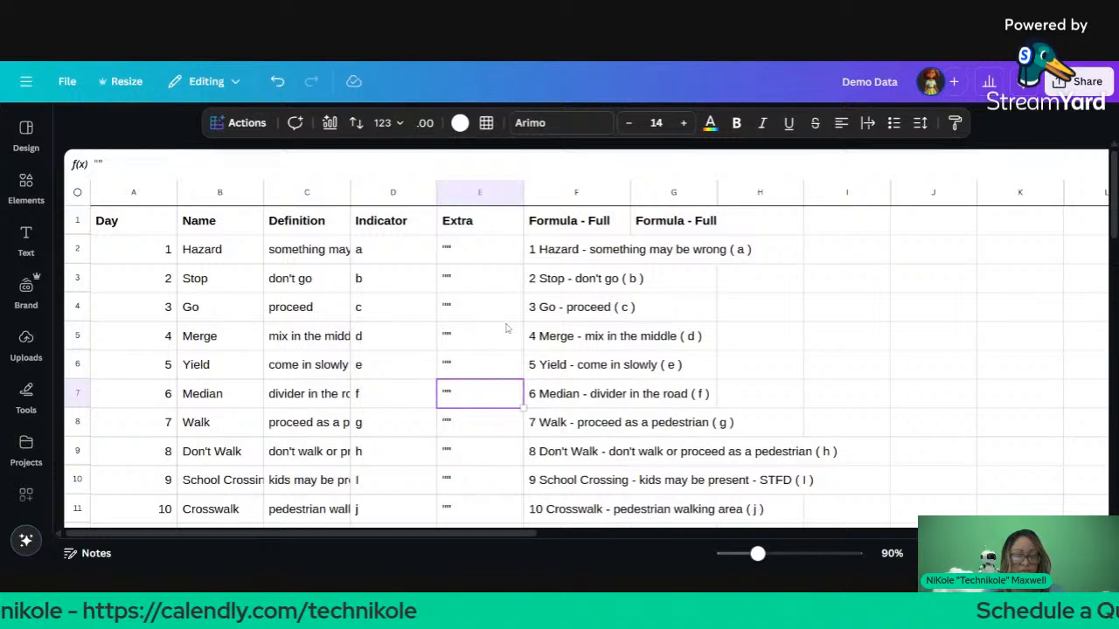
click(667, 254)
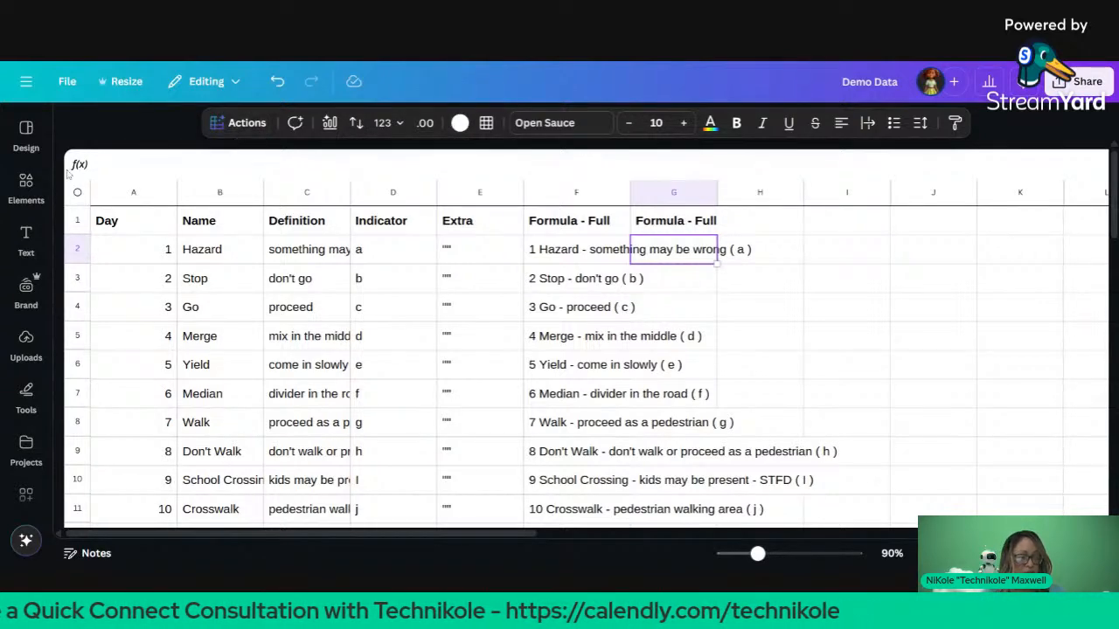
click(38, 152)
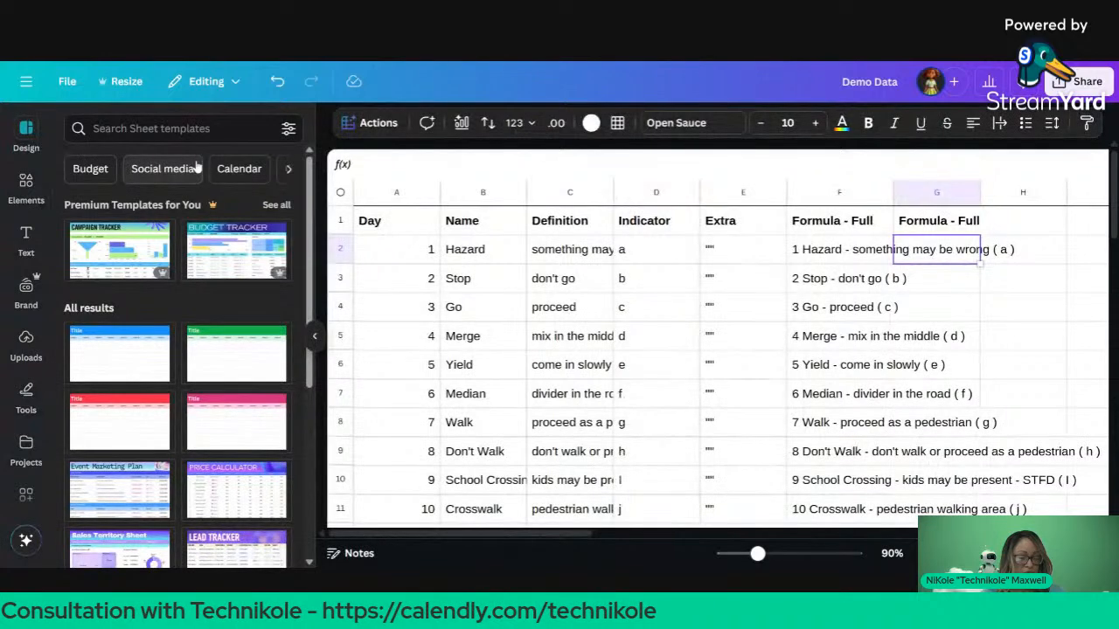
Step: Add the green Simple Sheet template as a new page, then replace it with Social Media Calendar
click(200, 336)
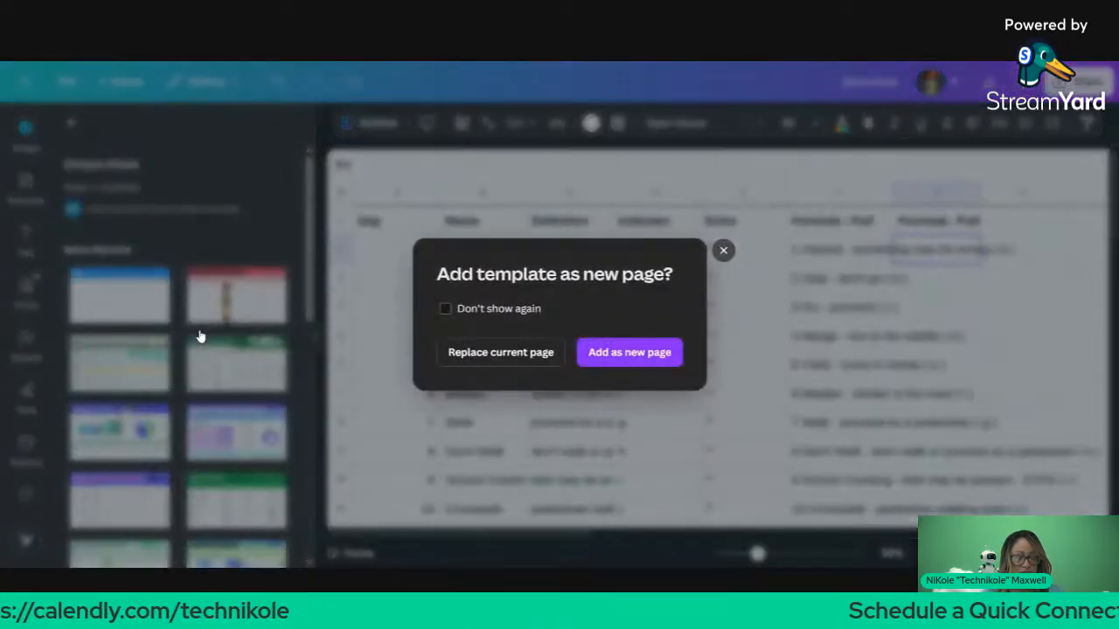
click(612, 357)
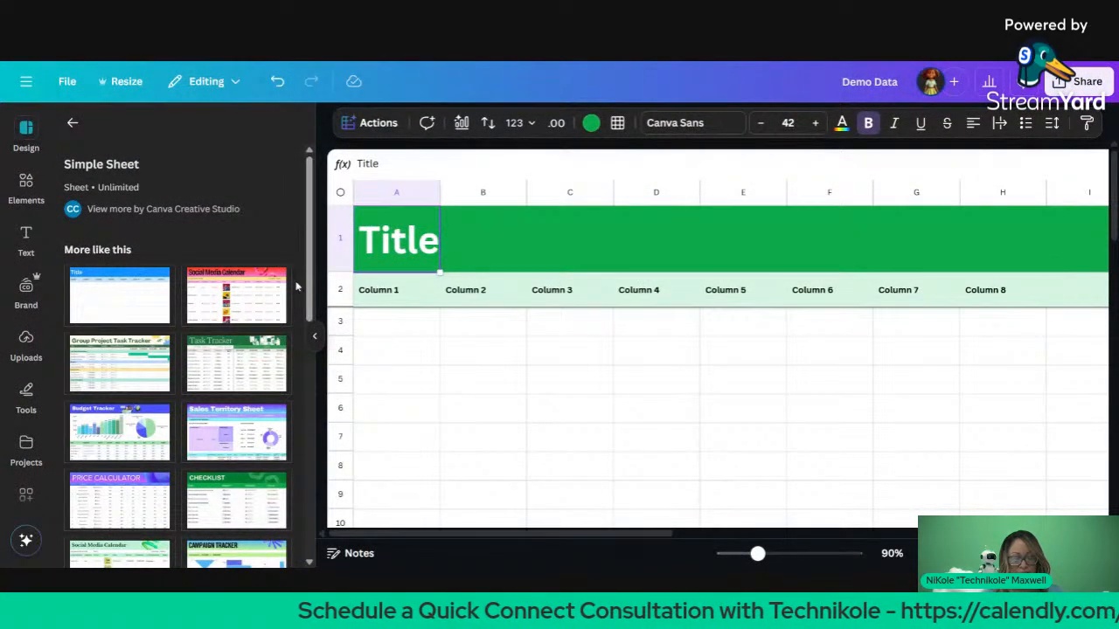
click(209, 300)
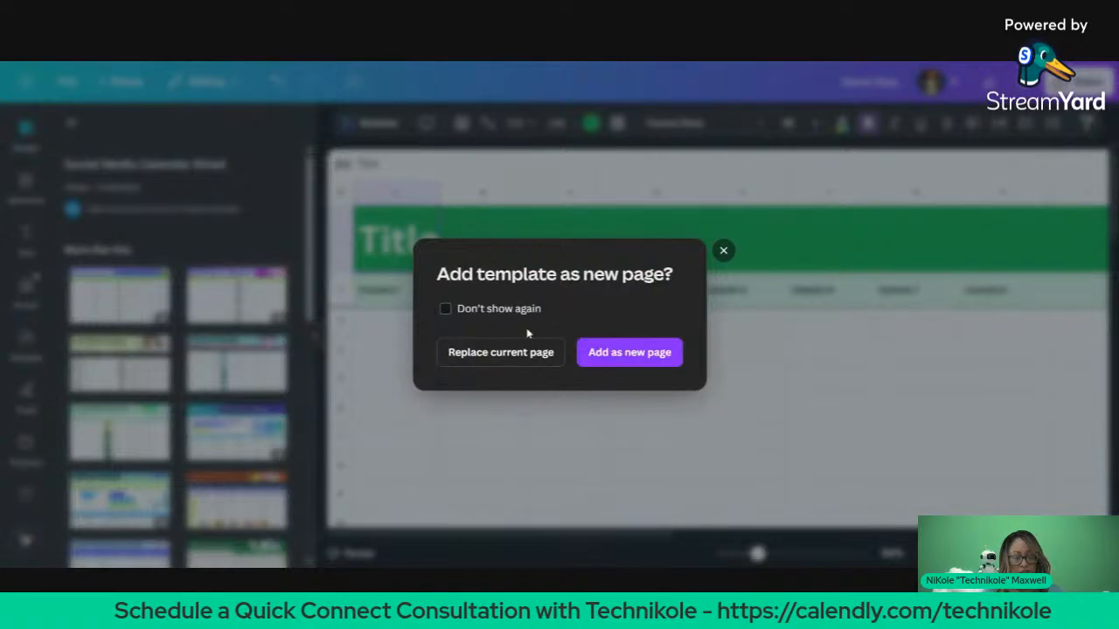
click(519, 360)
Step: Apply the Content Calendar template, then pick the Event Marketing Plan page from Event Plan Sheet
scroll(200, 346, down, 1)
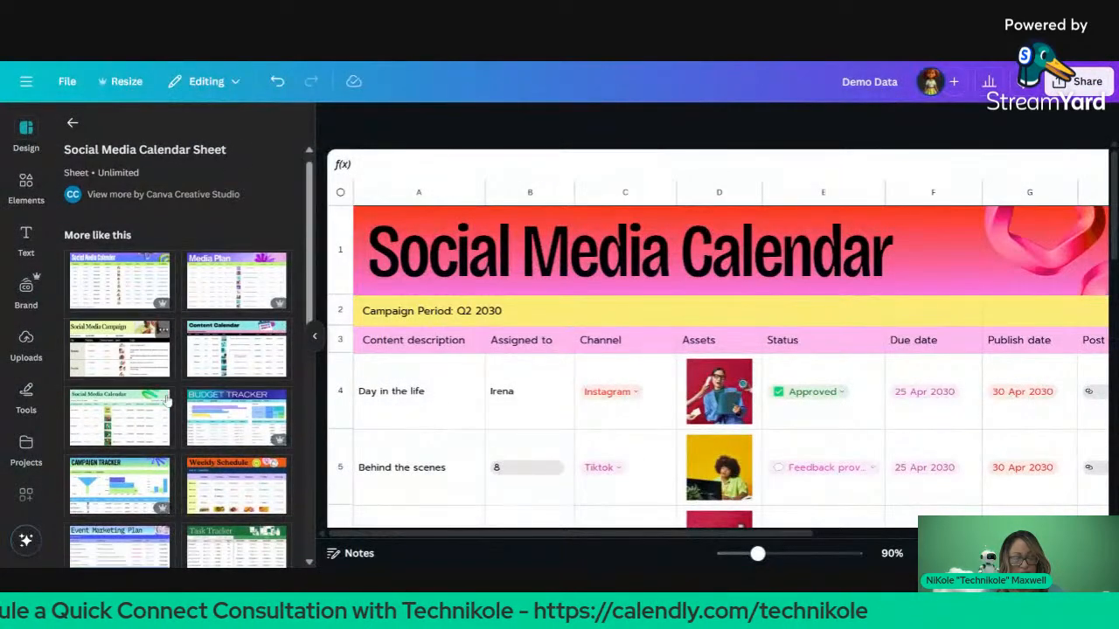
click(200, 344)
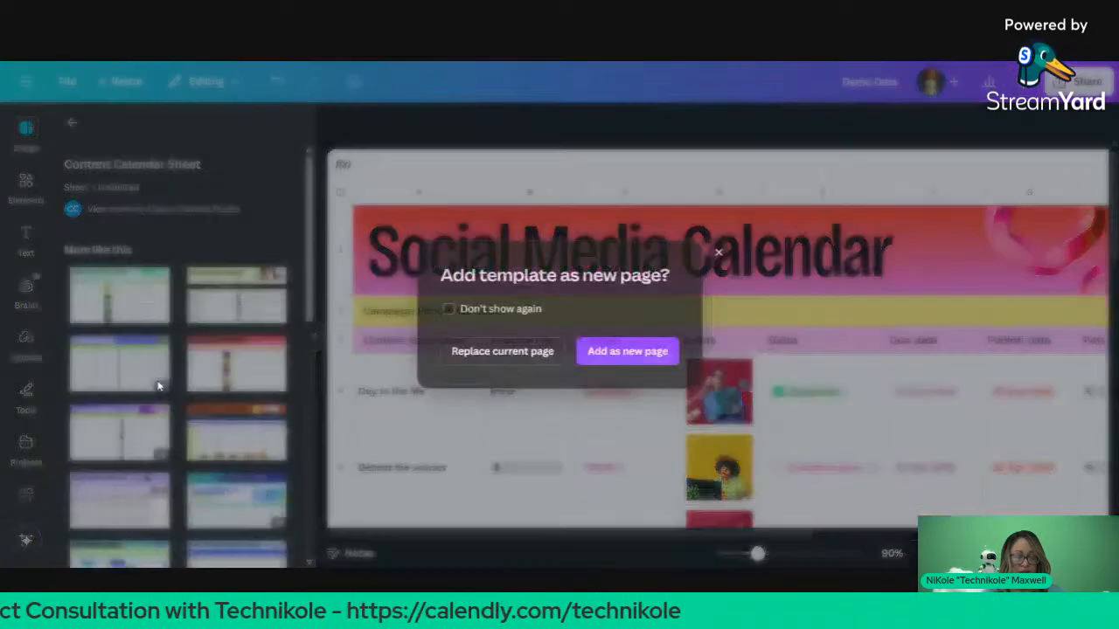
key(Return)
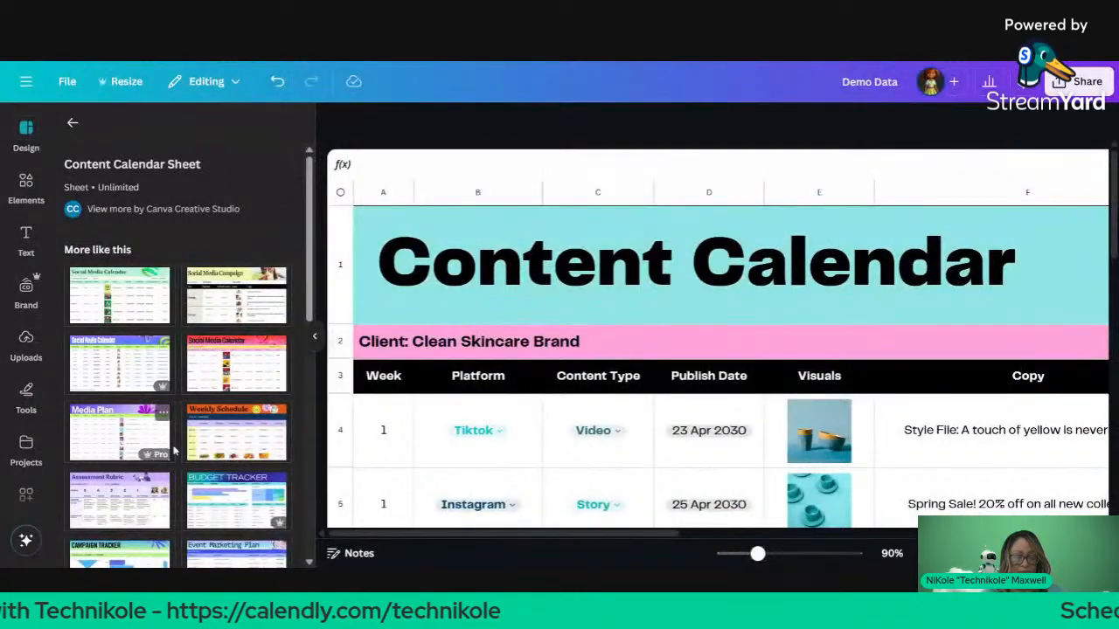
scroll(232, 375, down, 5)
click(236, 371)
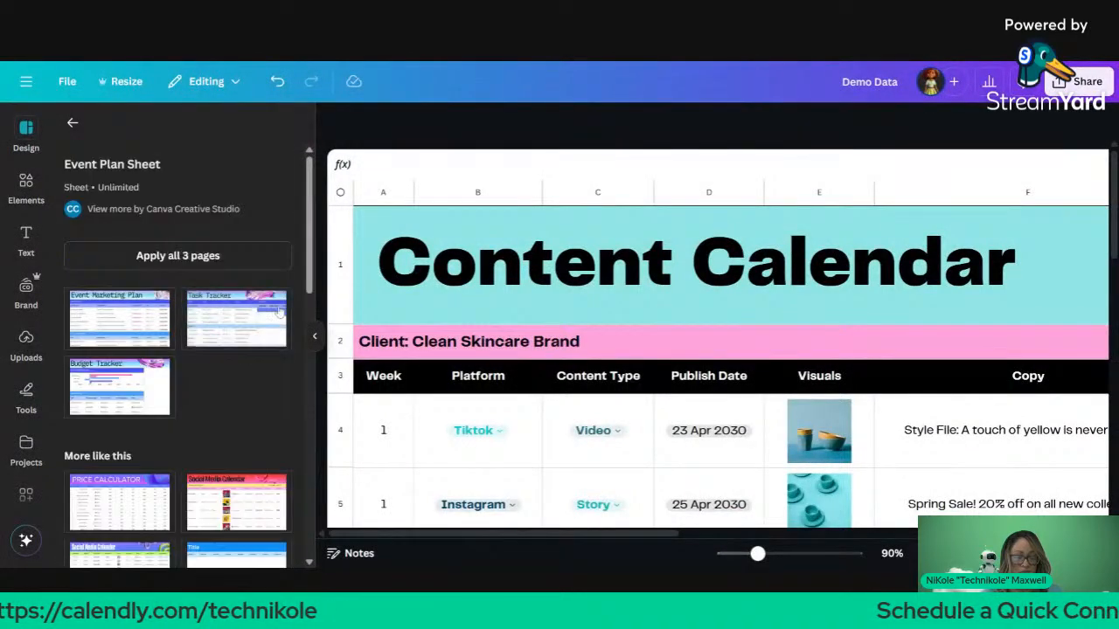
click(117, 323)
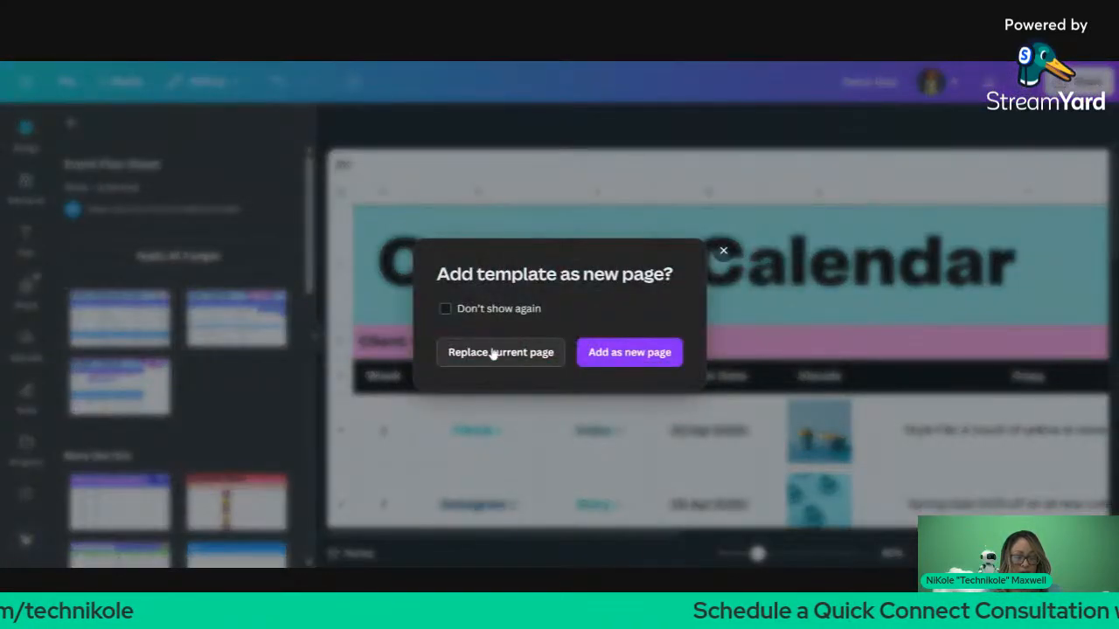
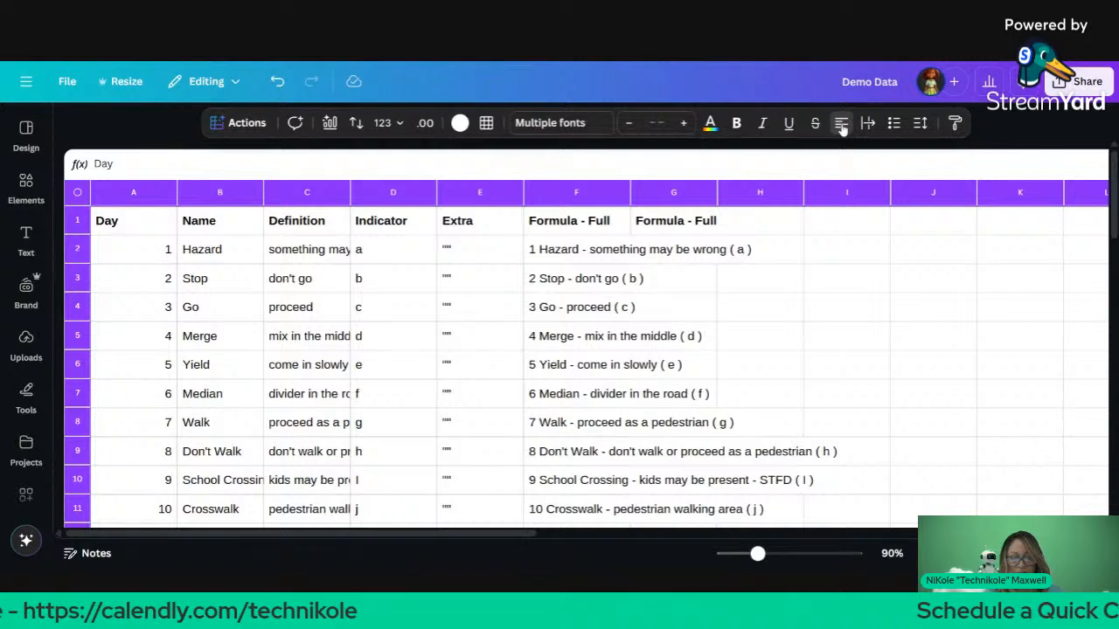
Step: Try center alignment, then left-align every Demo Data cell, including column A's Day numbers
click(841, 125)
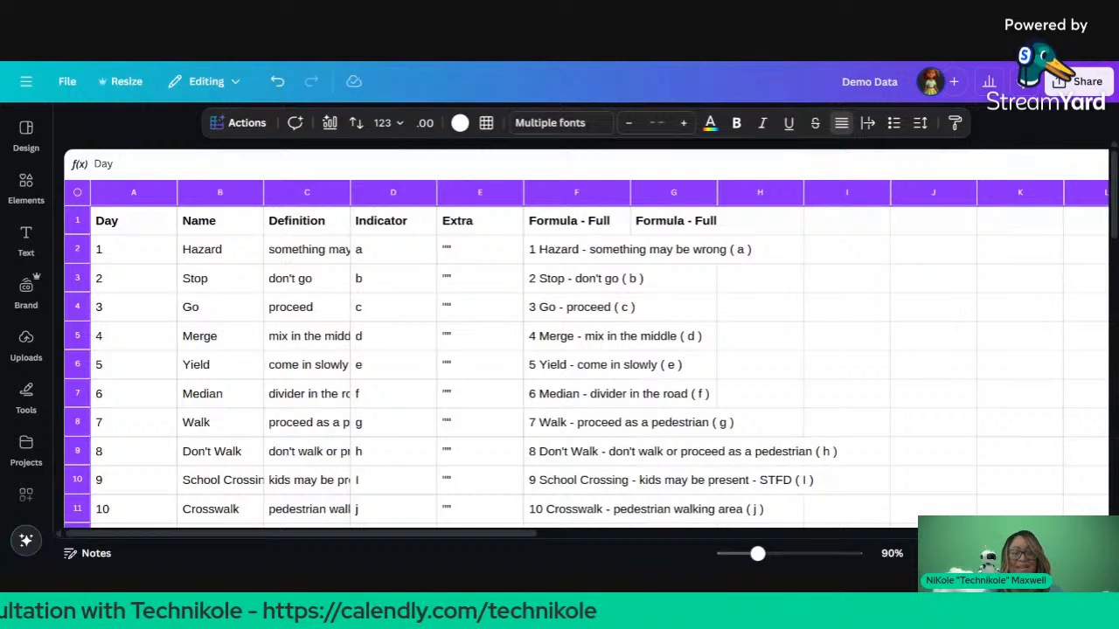
click(841, 123)
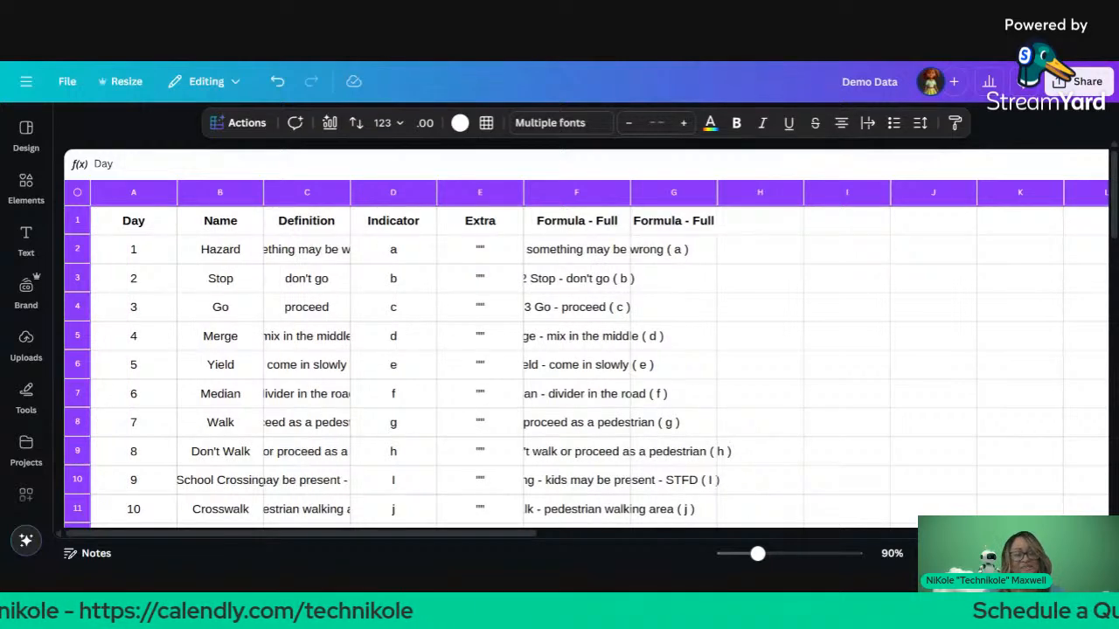
click(516, 355)
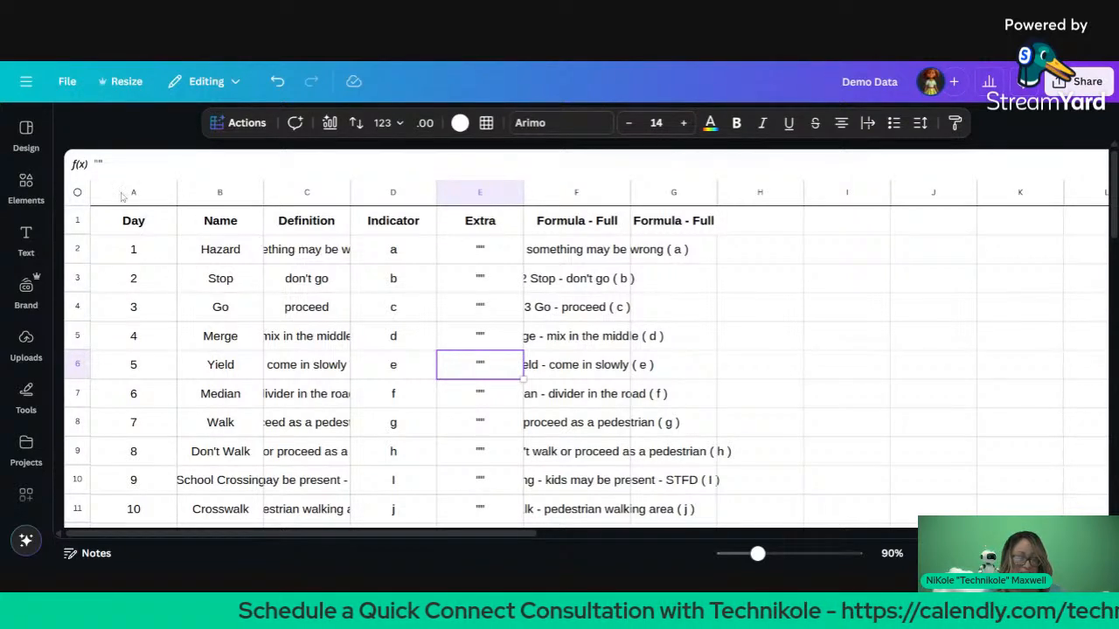
click(80, 196)
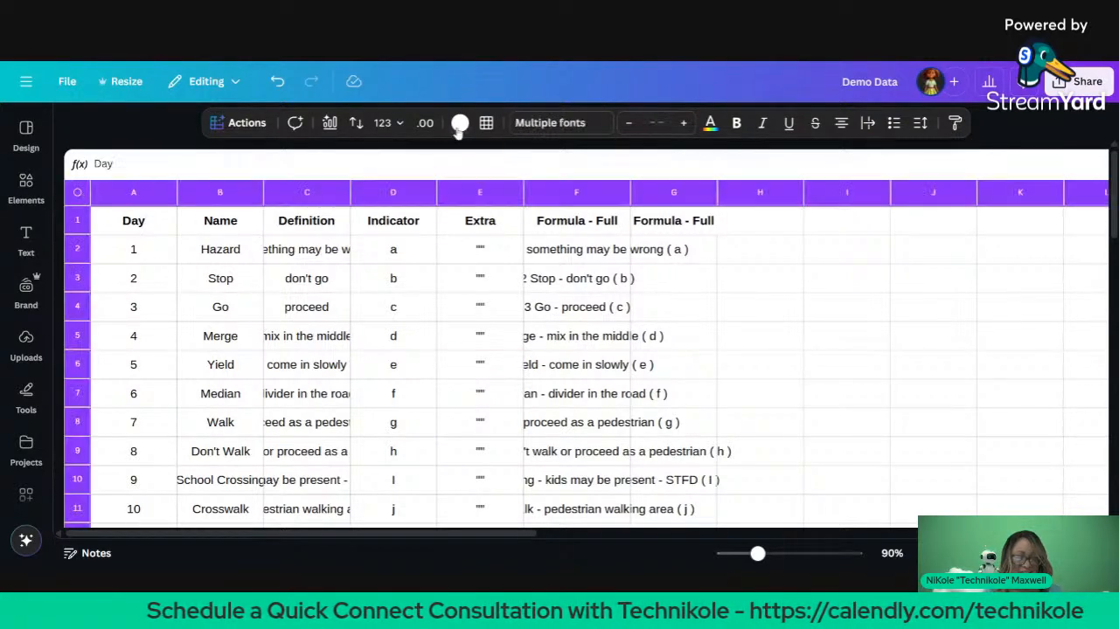
click(841, 128)
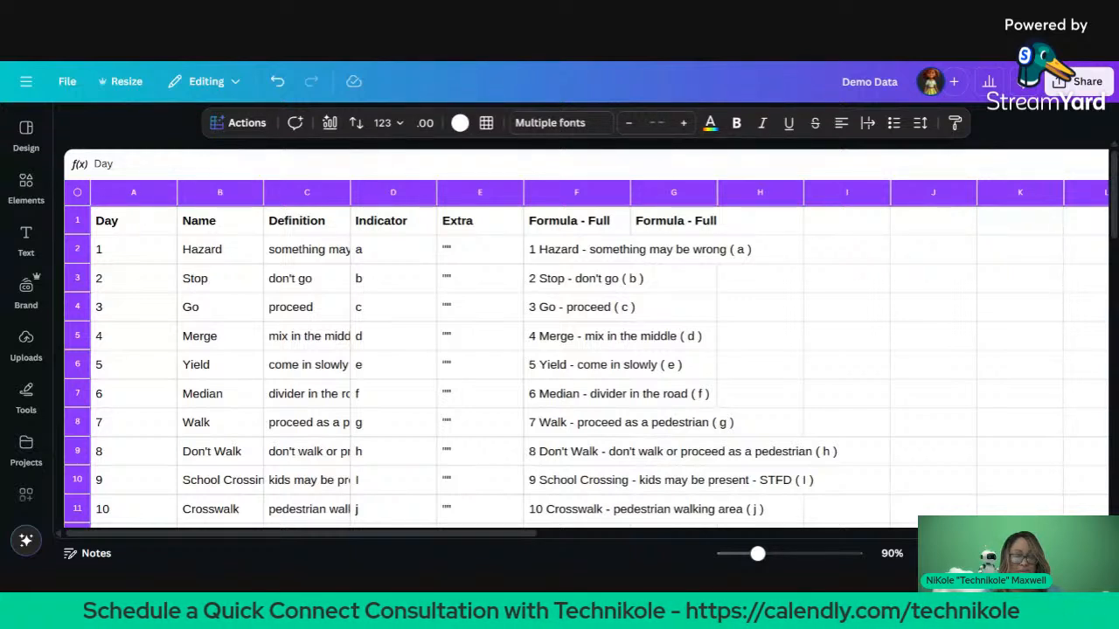
key(ctrl+Tab)
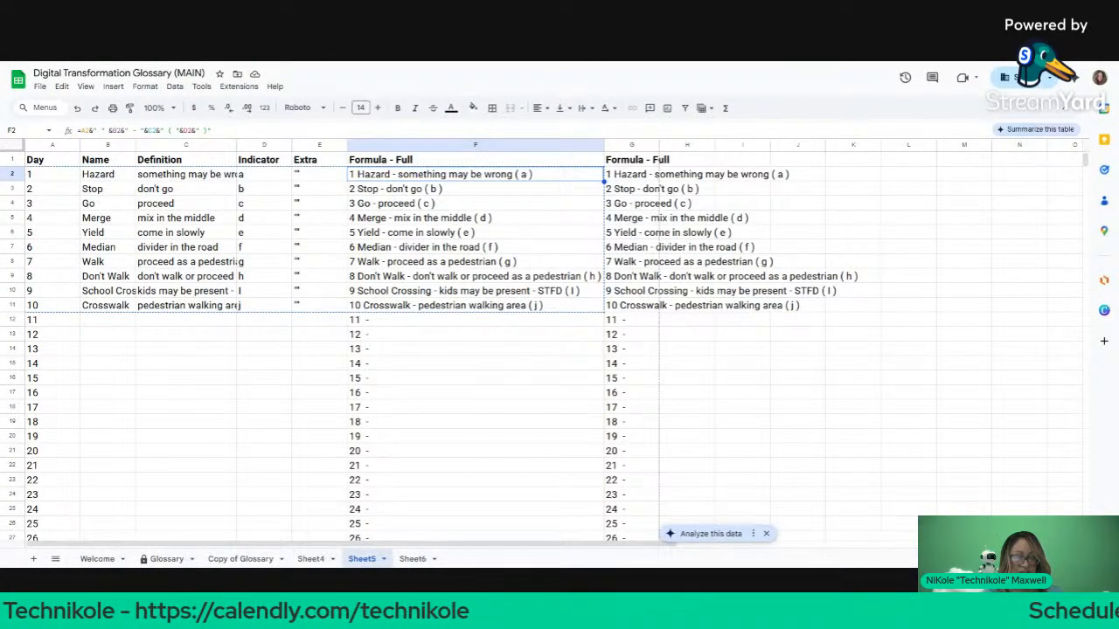
Step: Inspect F2's concatenation formula, then select Sheet6's MovieID-to-BoxOffice movie table
click(212, 130)
drag(211, 130, 45, 130)
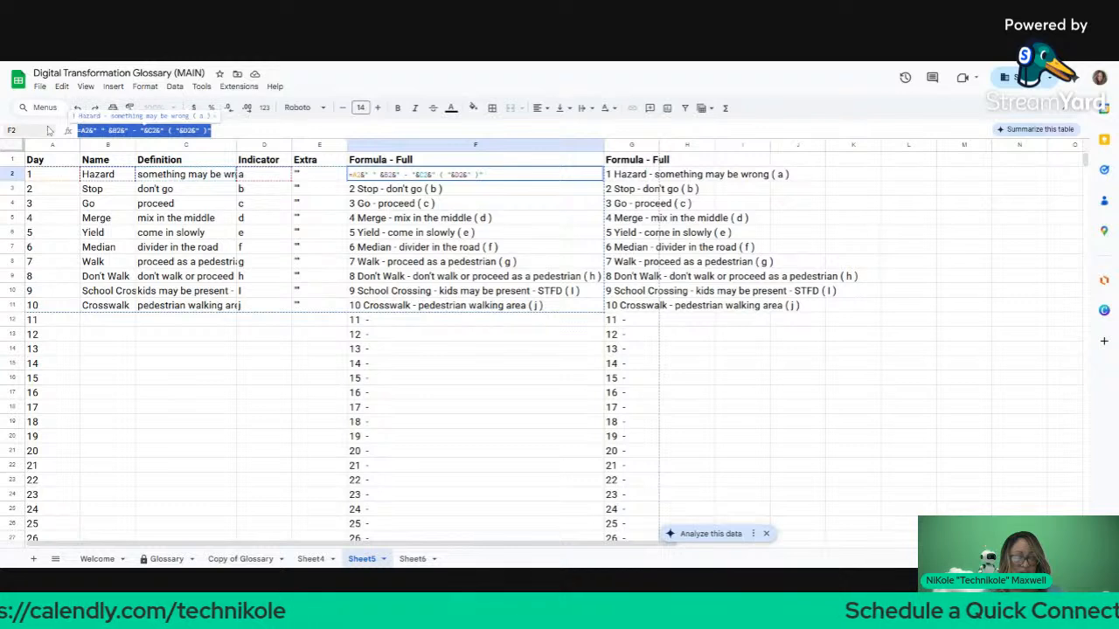
click(482, 65)
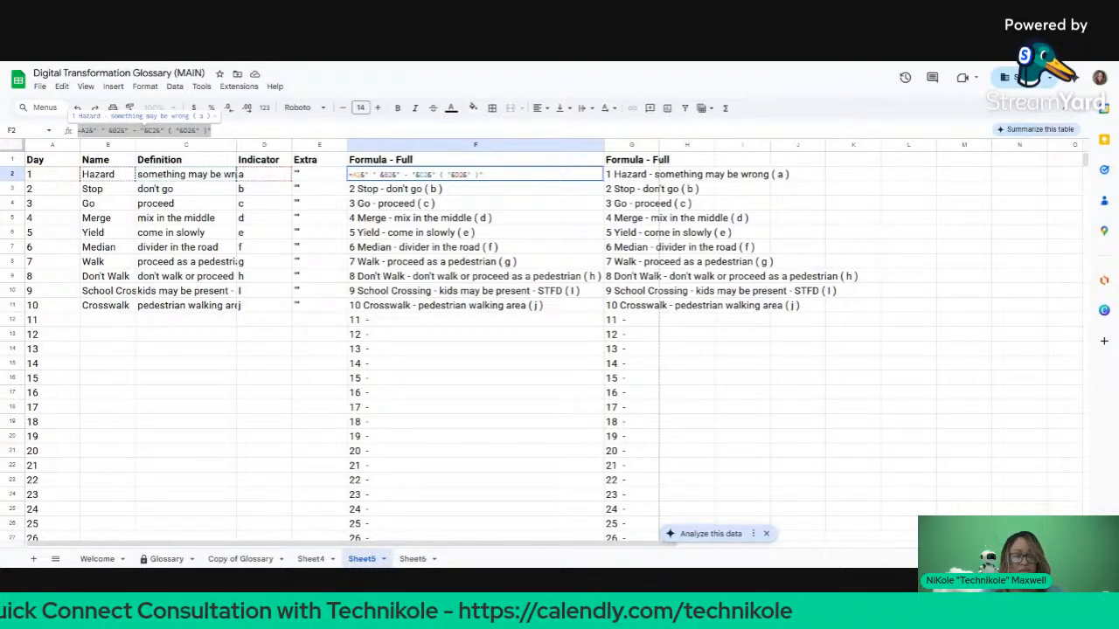
click(413, 560)
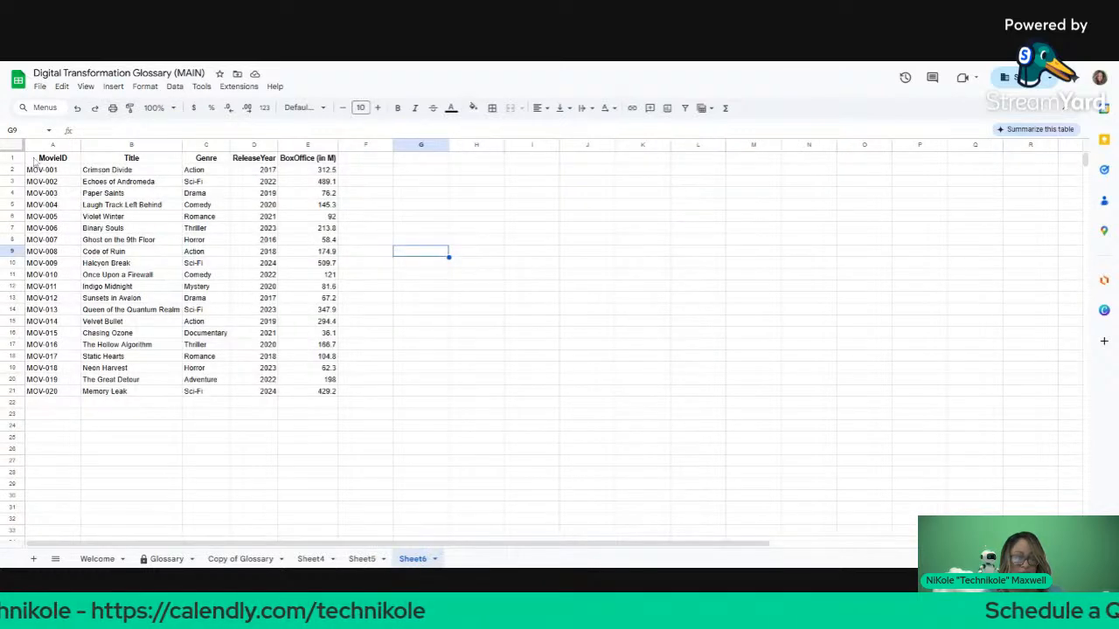
drag(35, 162, 329, 393)
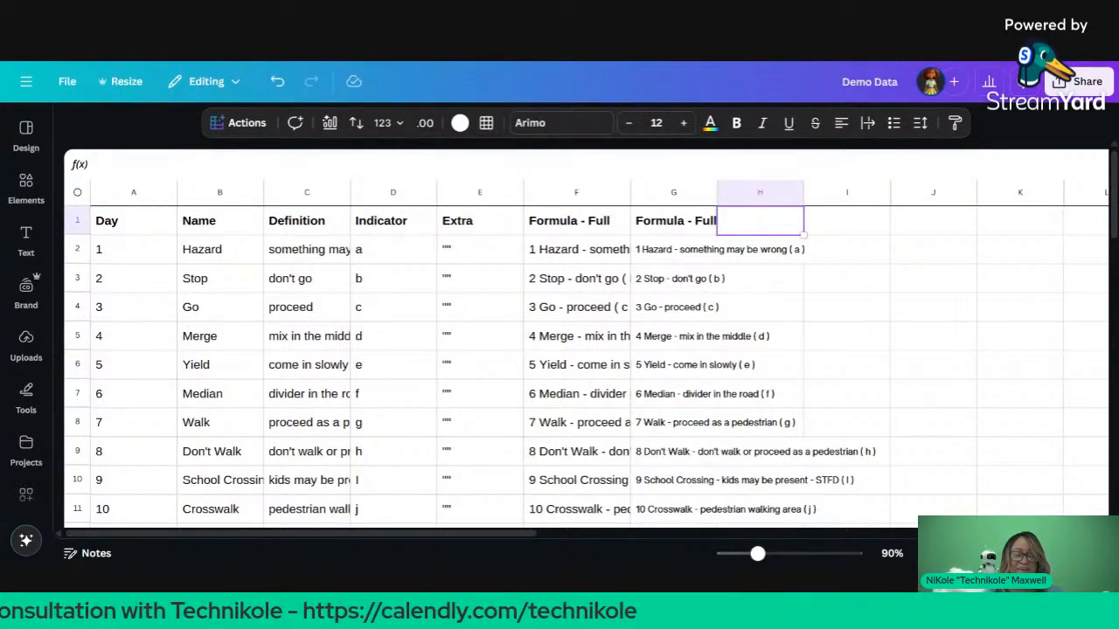
Step: Fill the G2 Formula - Full formula down through G11
click(680, 253)
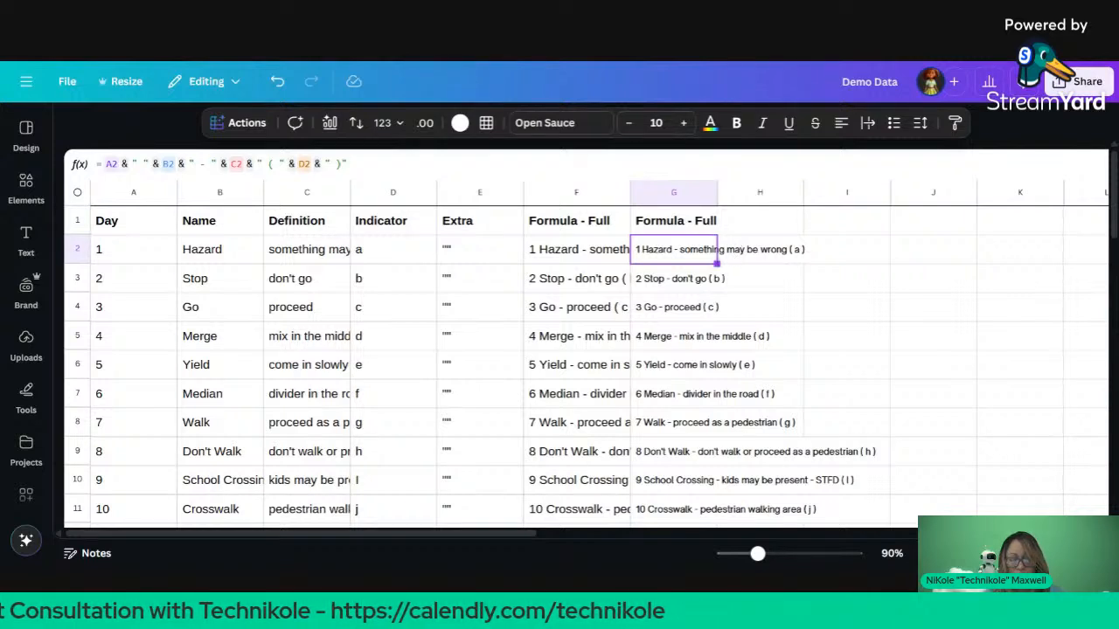
drag(760, 393, 710, 482)
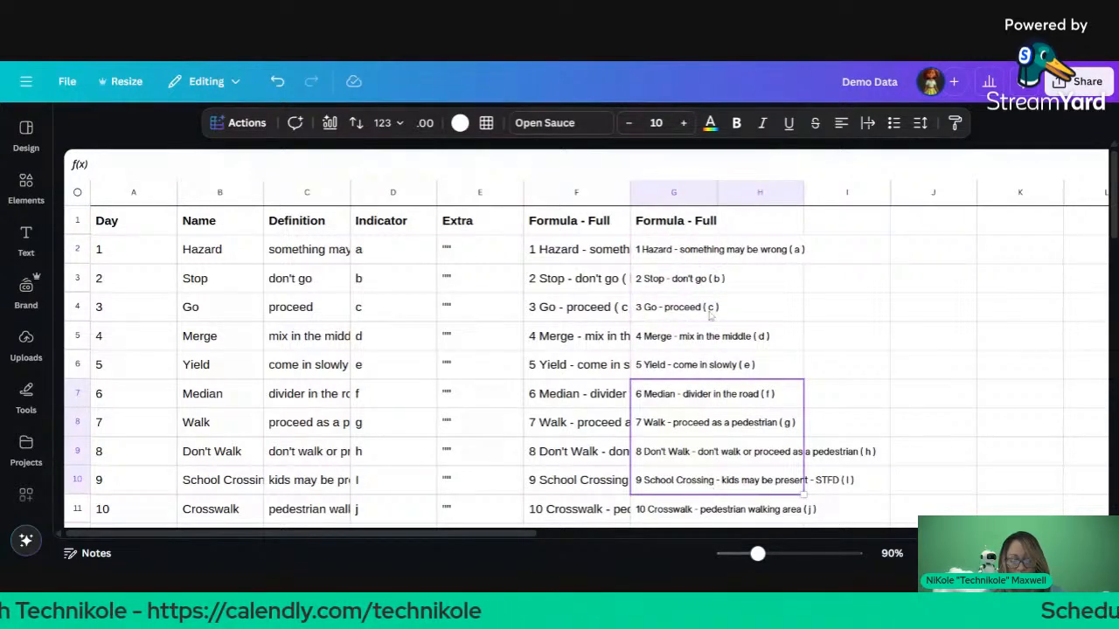
click(708, 250)
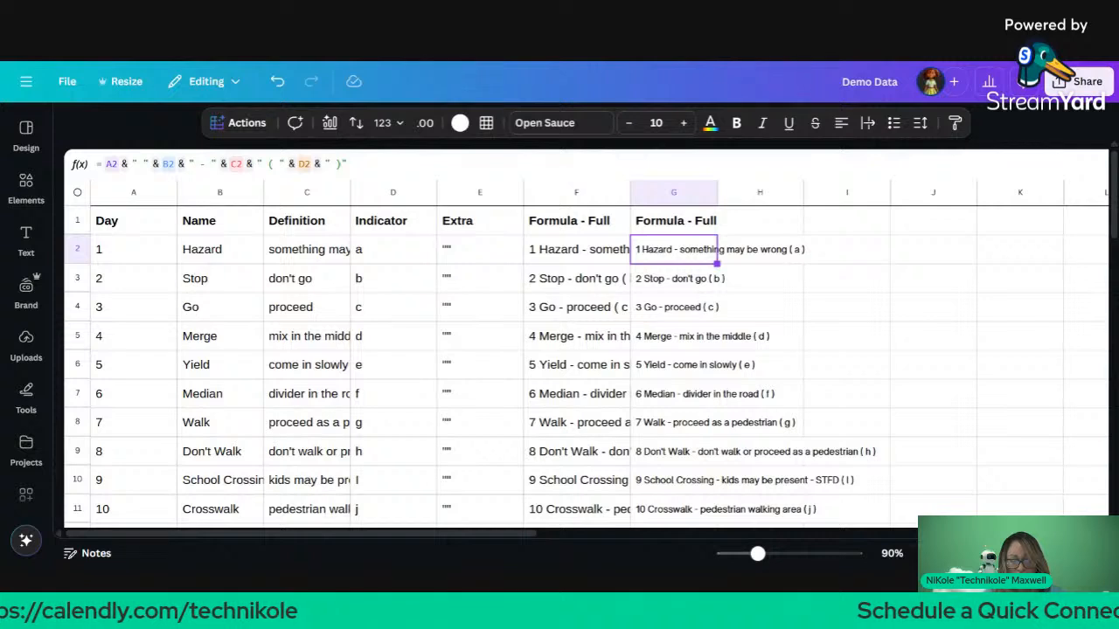
drag(717, 263, 714, 523)
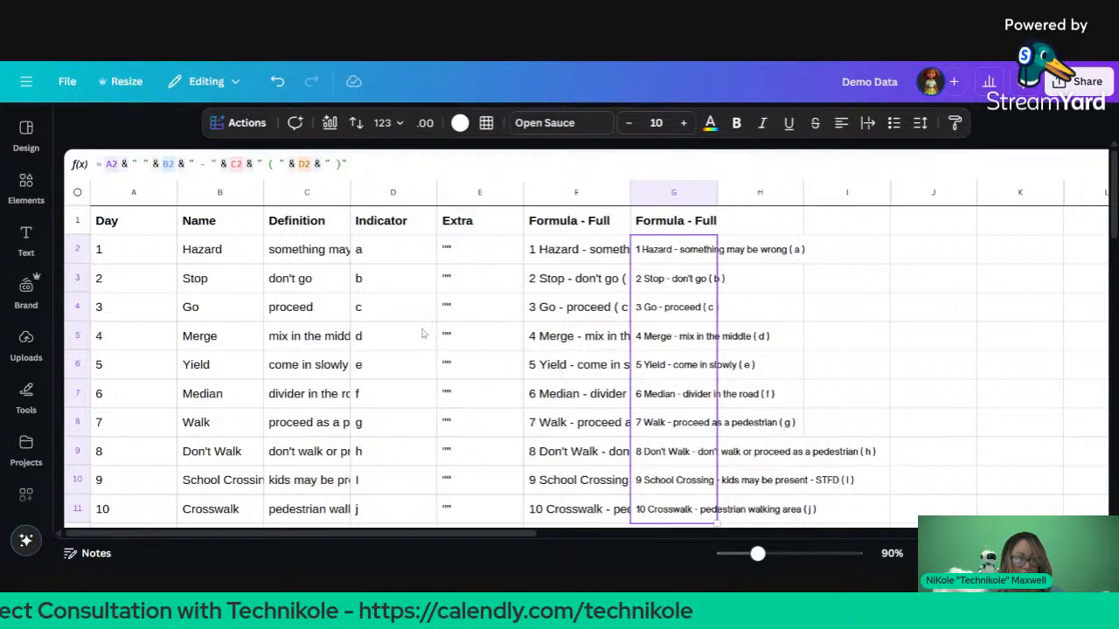
Step: Open and close the sheet Actions list and the Demo Data file menu
click(247, 123)
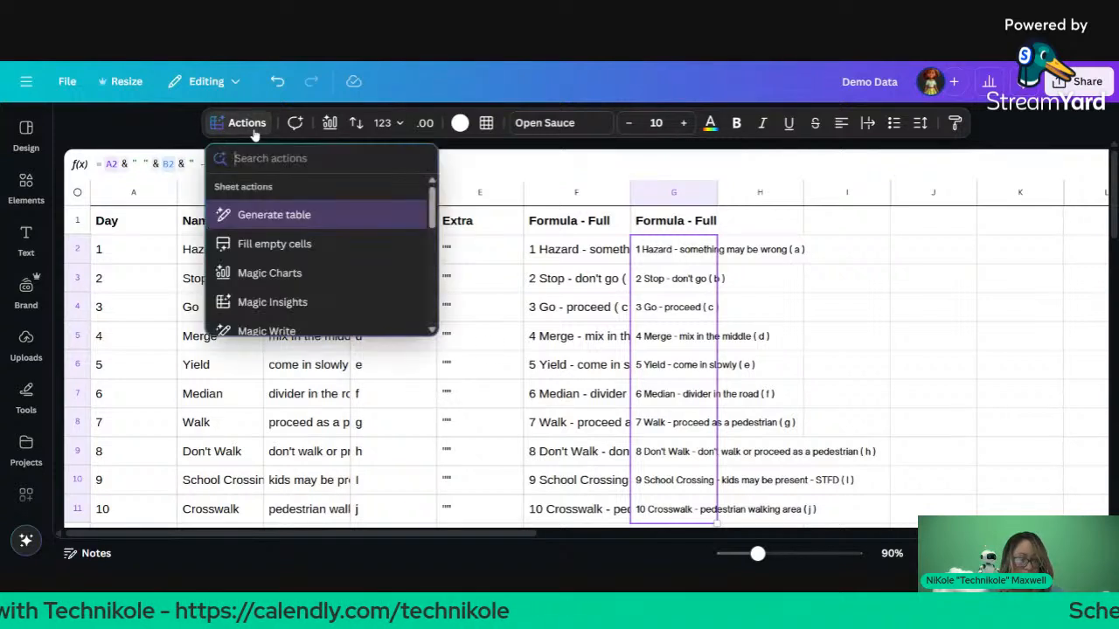
scroll(298, 248, down, 5)
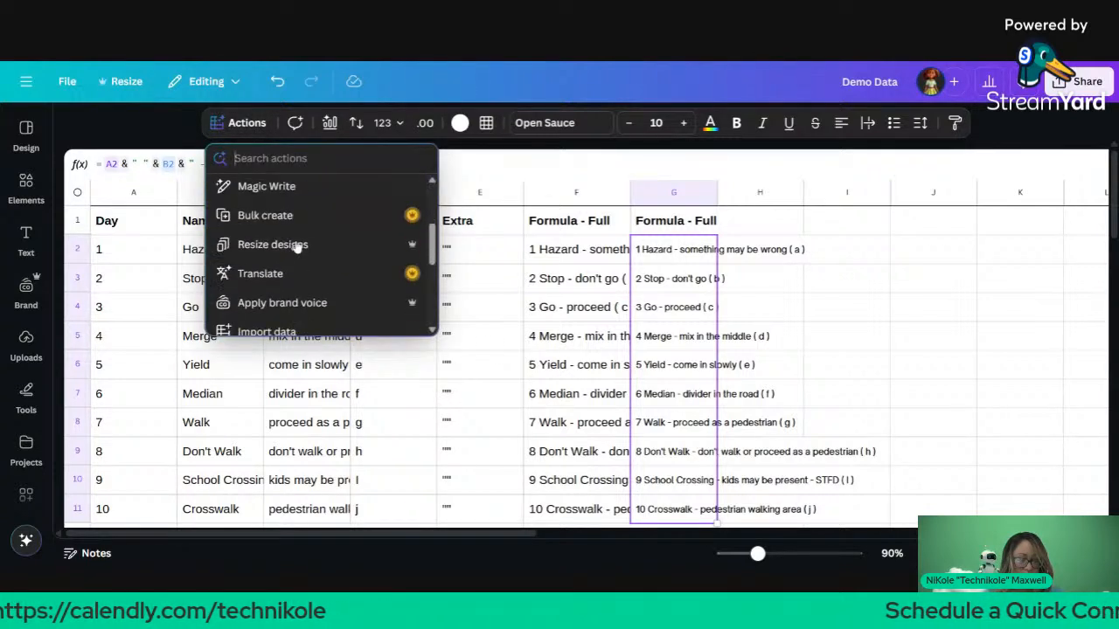
scroll(260, 235, down, 2)
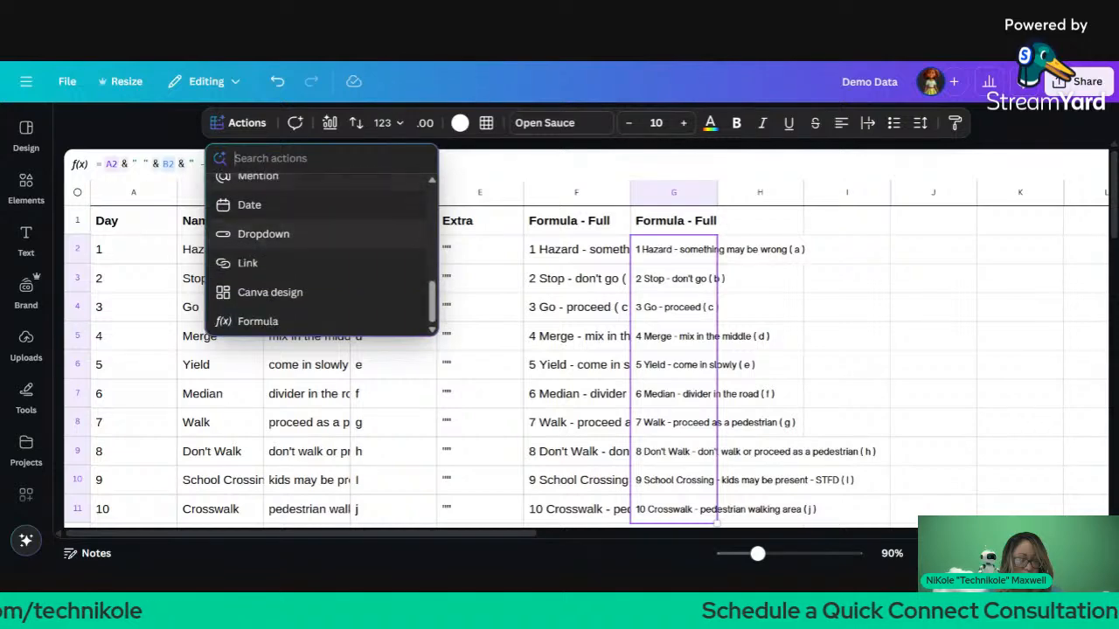
click(55, 85)
click(56, 85)
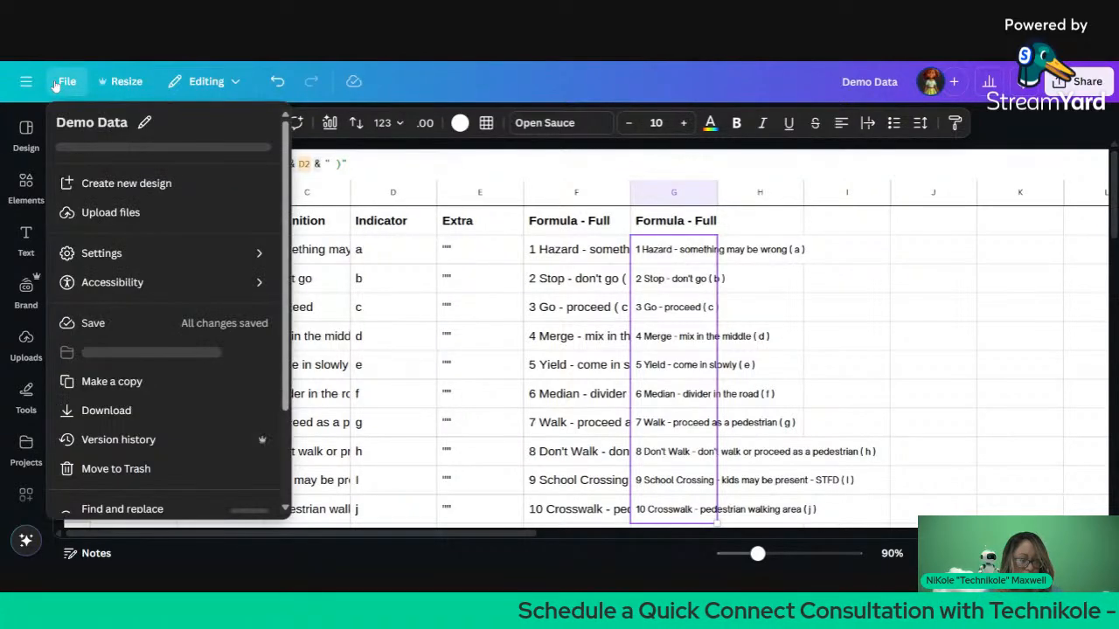
click(402, 207)
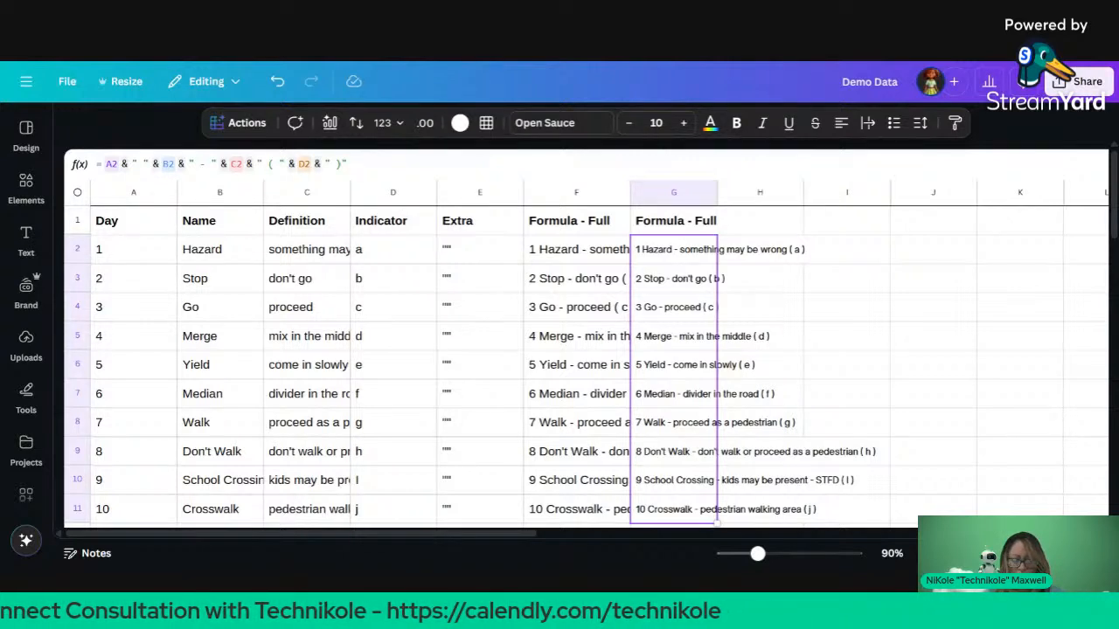
Step: Add blank page 3 to Demo Data and paste the movie table at A1
click(962, 554)
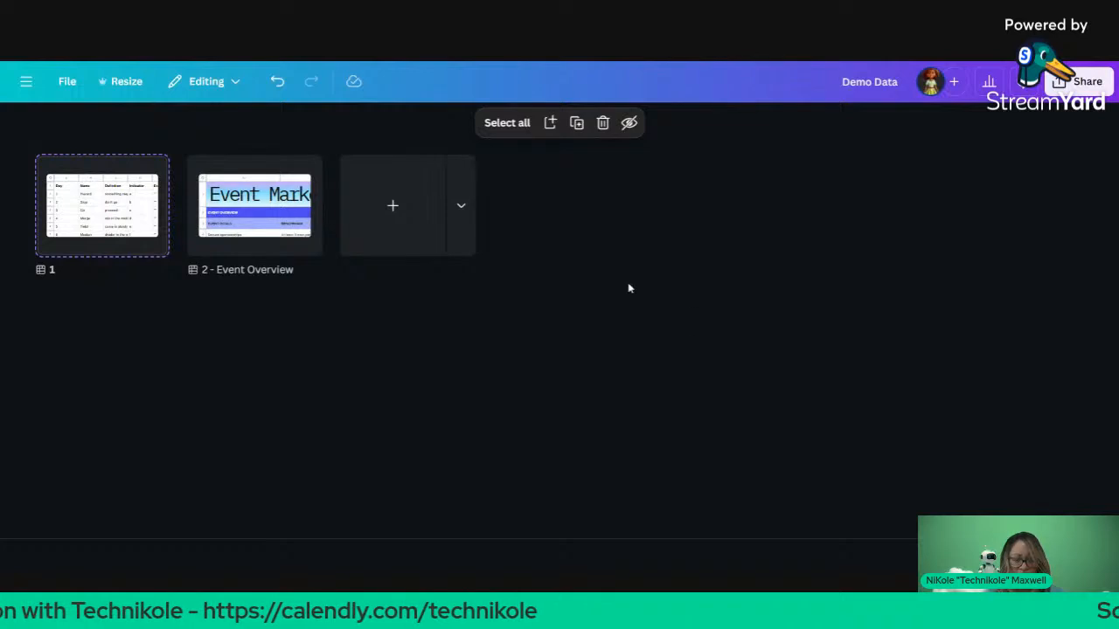
click(401, 225)
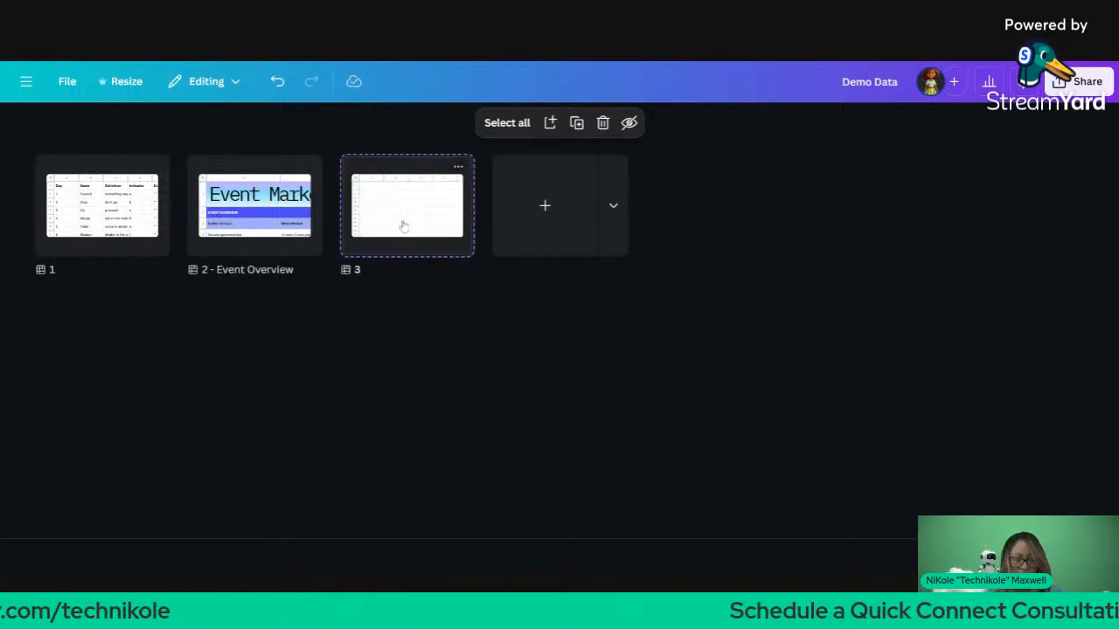
double_click(403, 226)
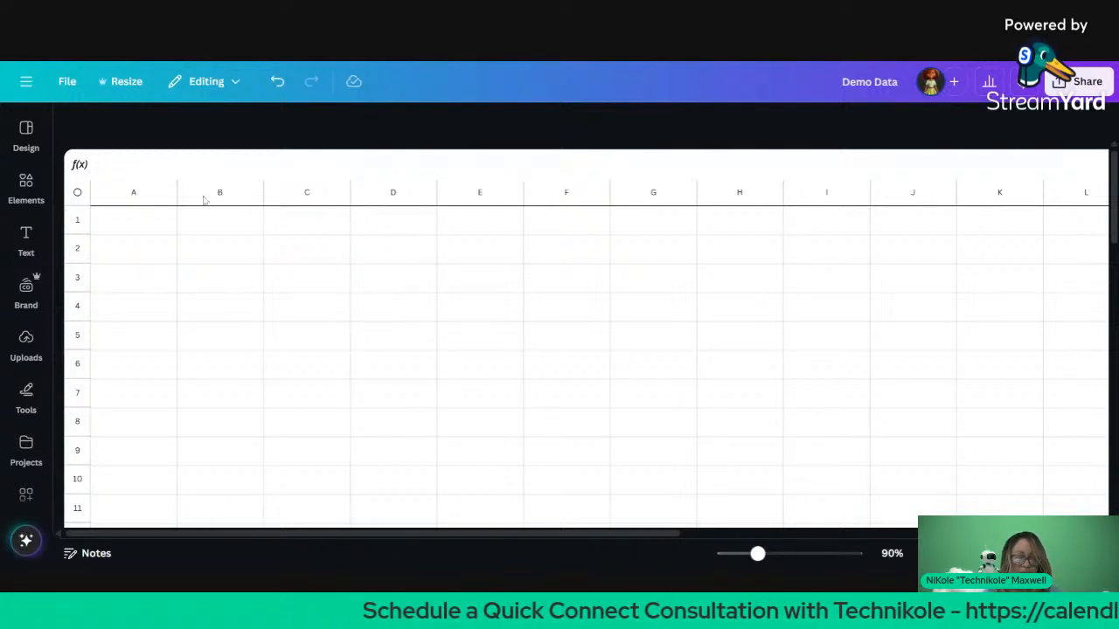
click(172, 227)
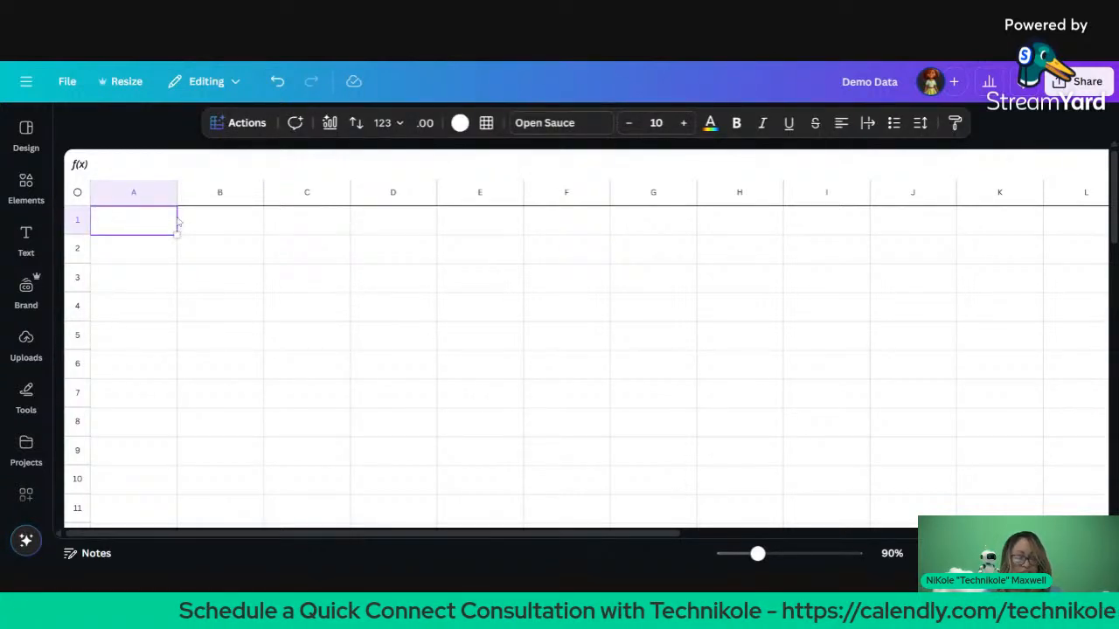
key(ctrl+v)
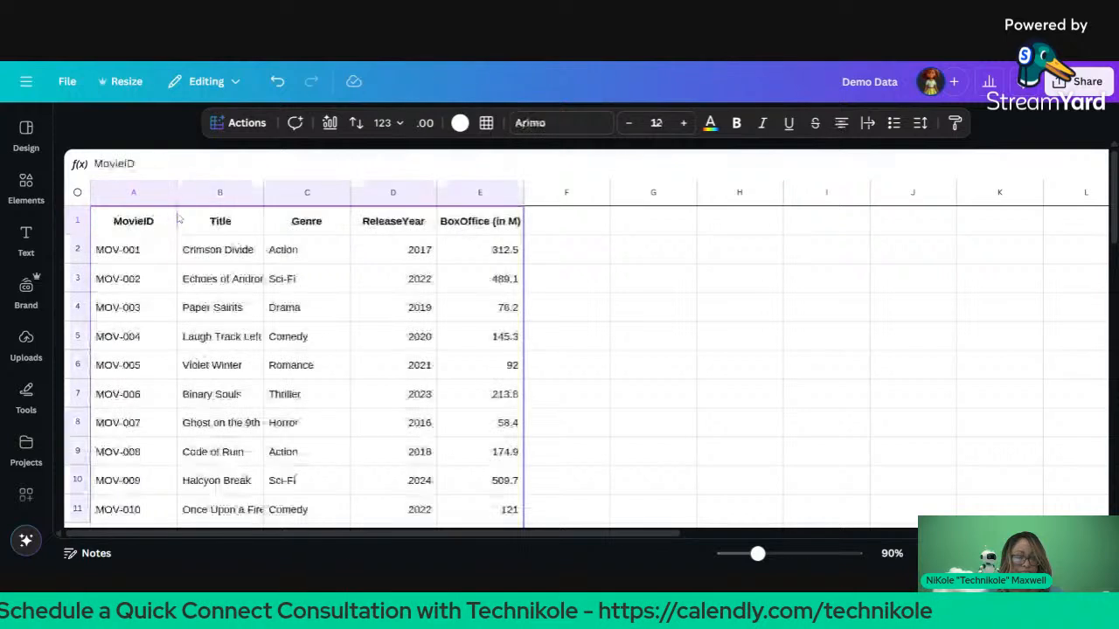
click(563, 226)
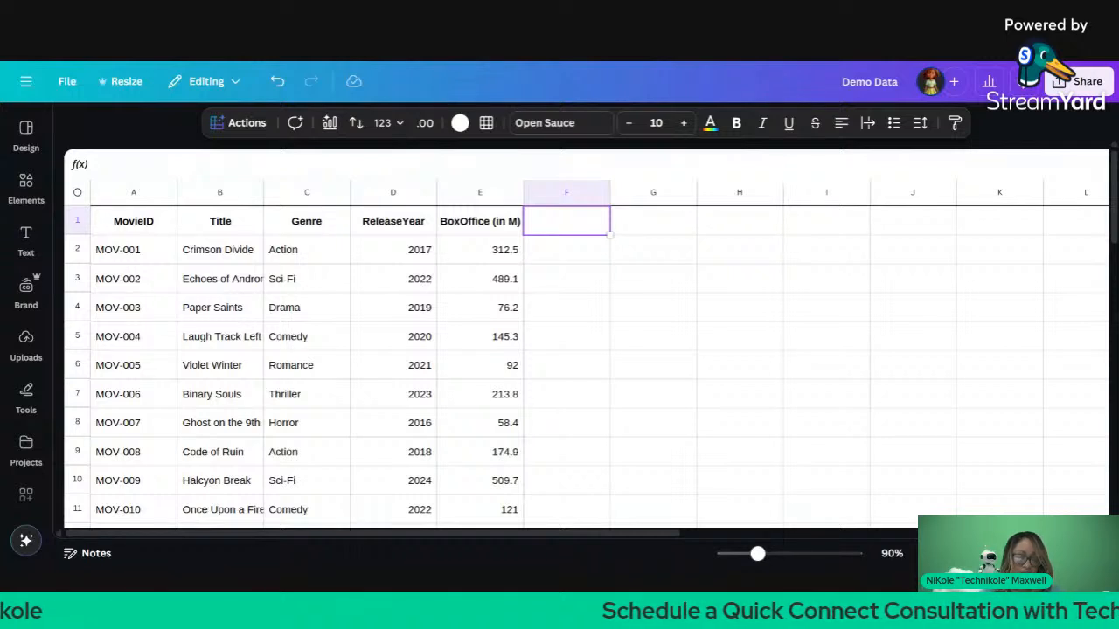
Step: Begin F1's formula as ="id:" & A1 and commit it
text(id)
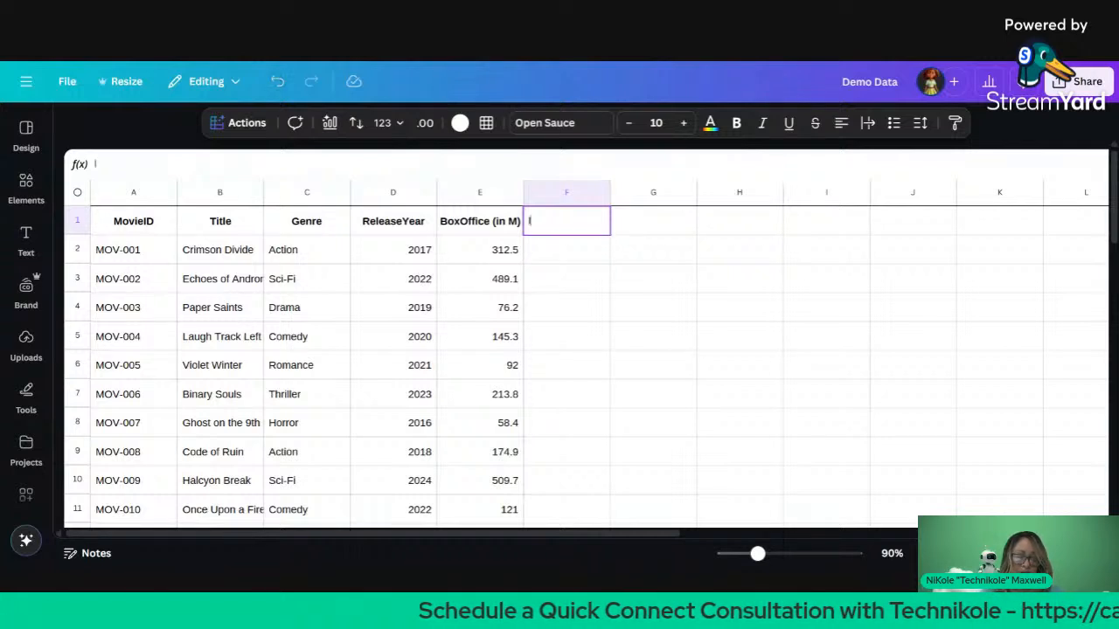
key(BackSpace)
key(BackSpace)
text(= )
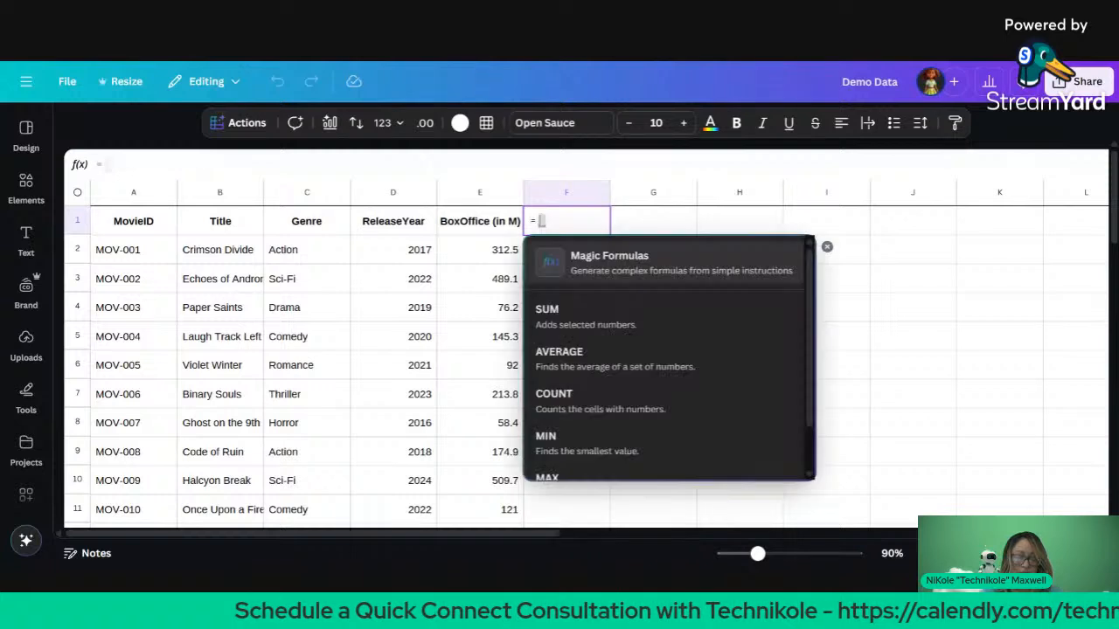
text("id)
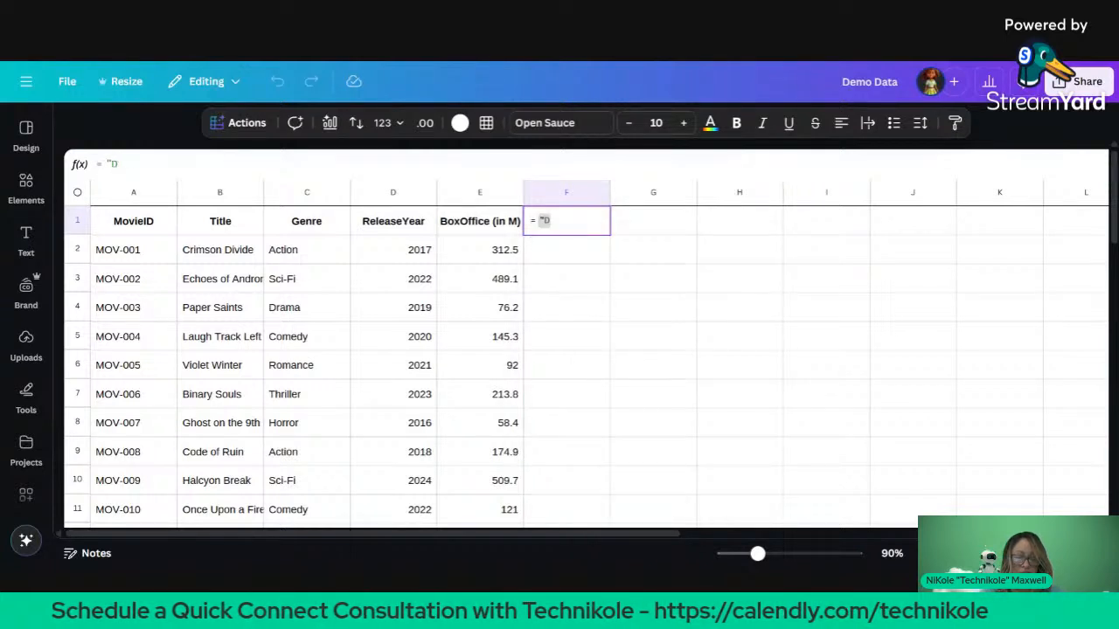
text(")
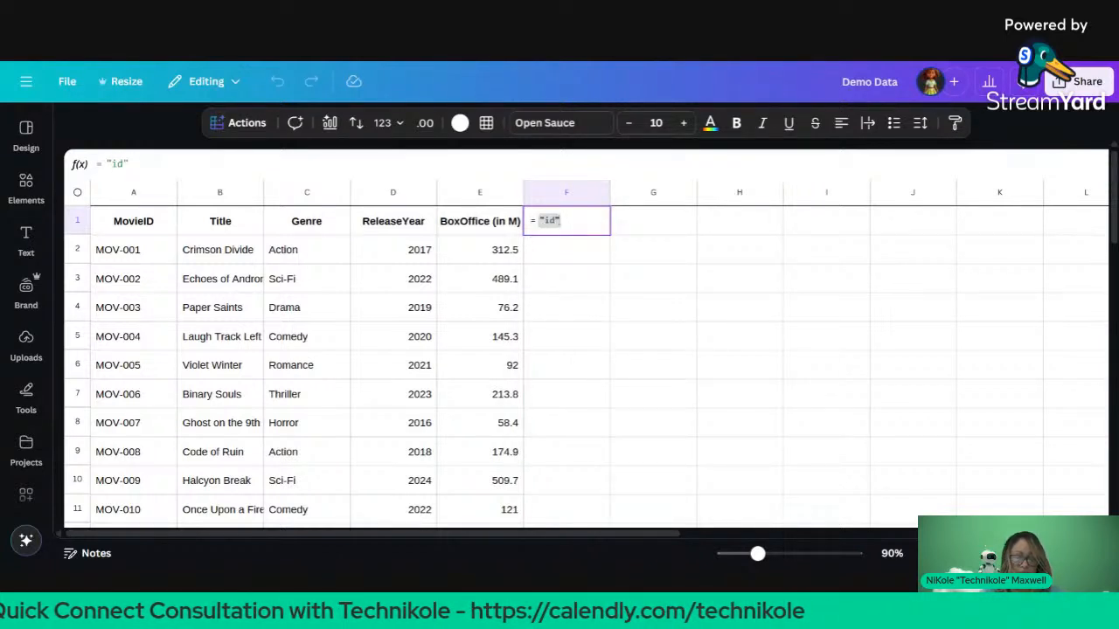
key(BackSpace)
text(:)
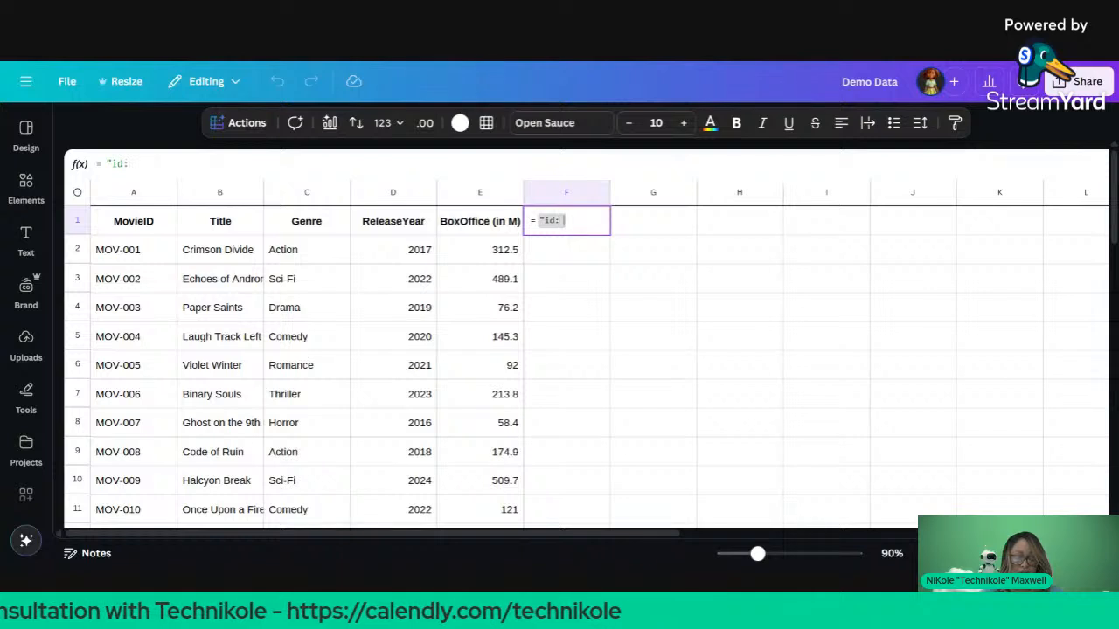
text(")
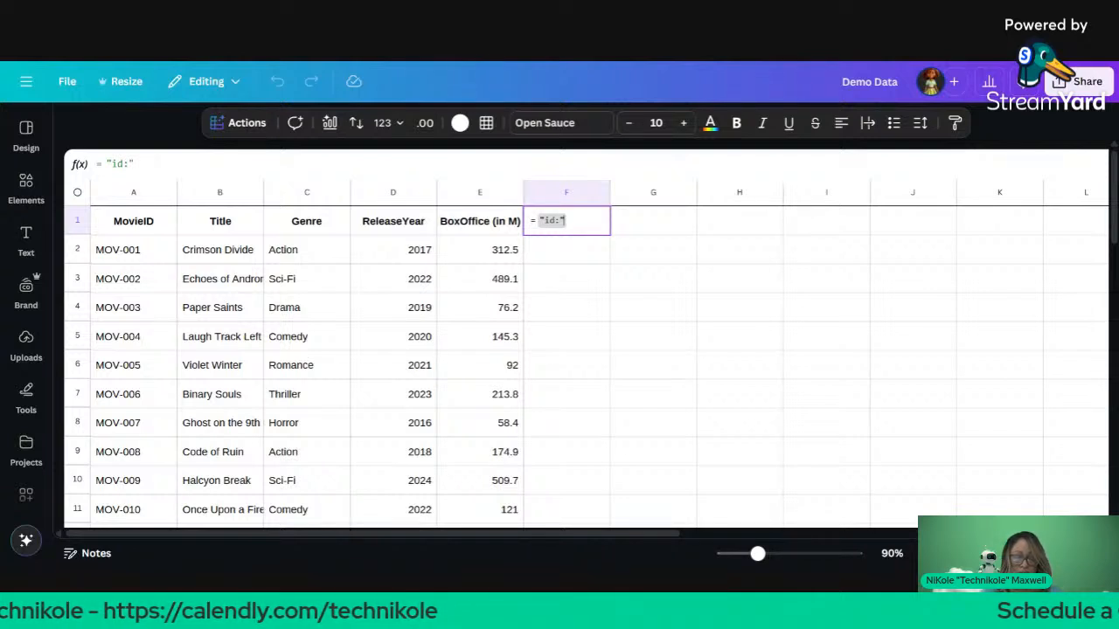
text( &)
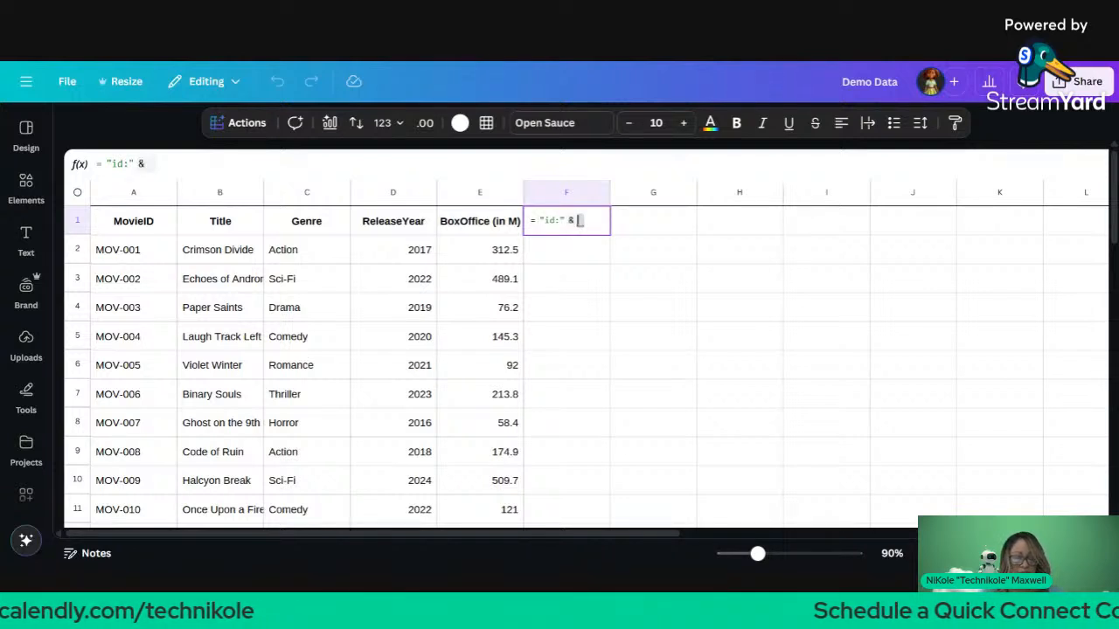
click(174, 223)
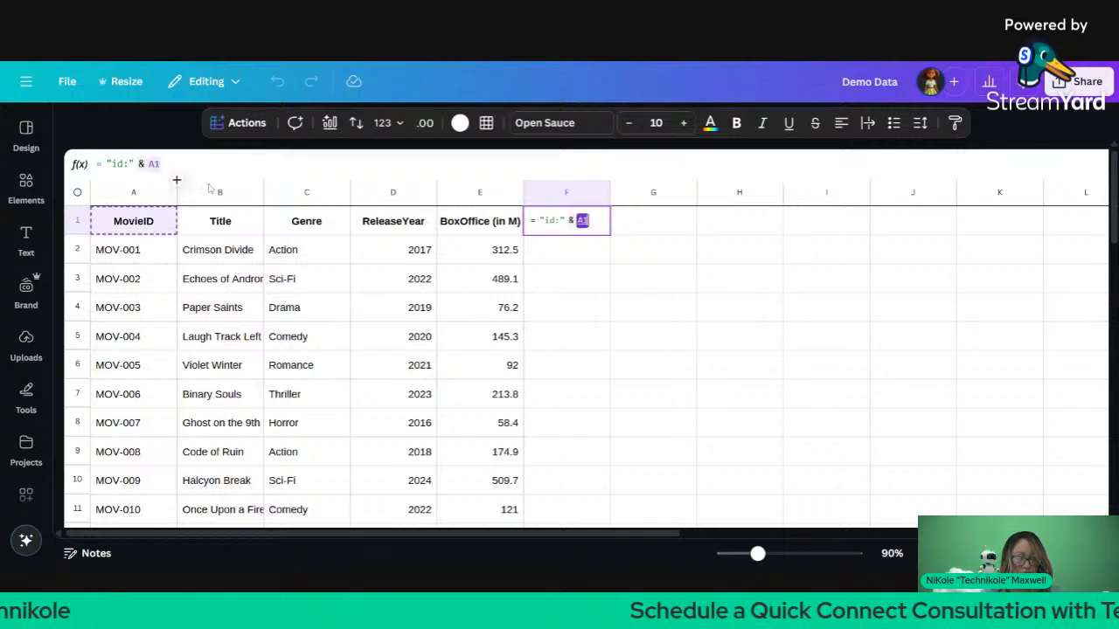
key(Return)
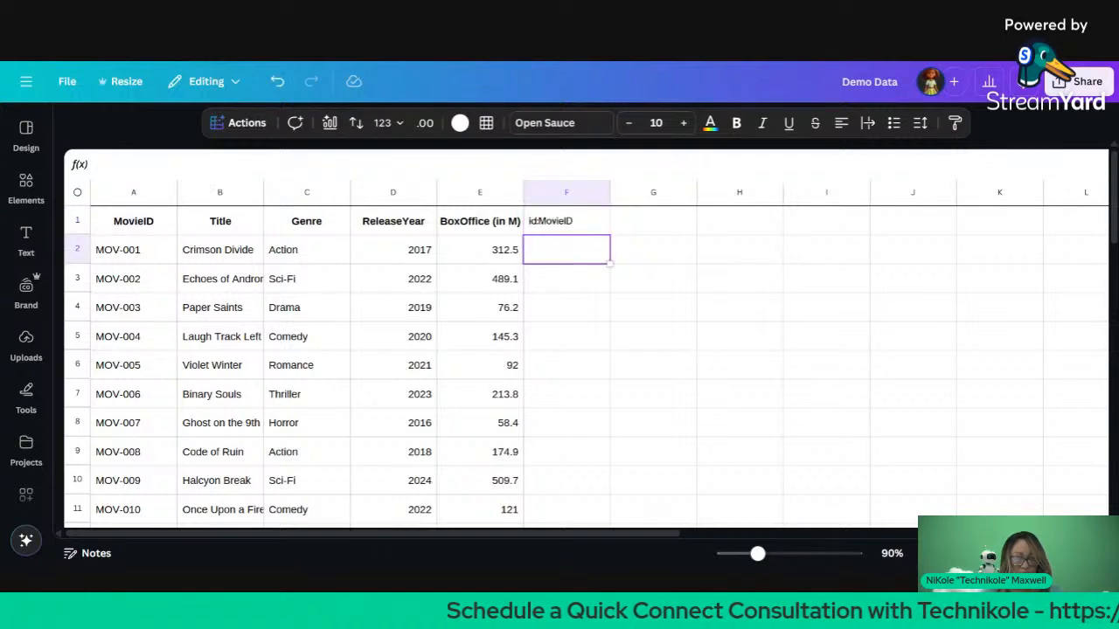
click(542, 232)
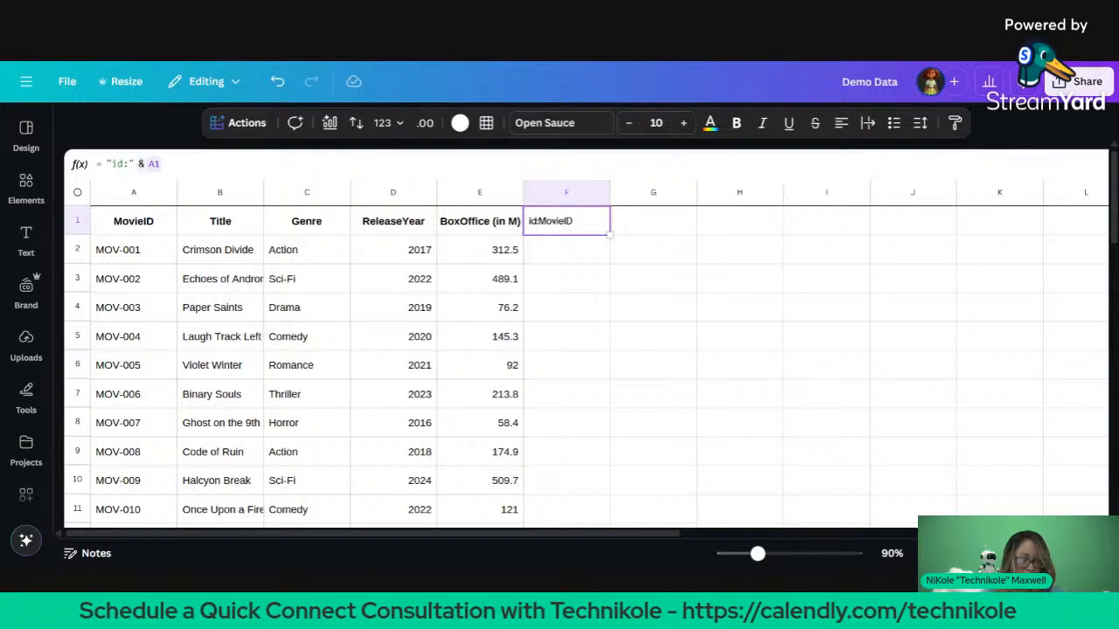
Step: Extend F1's formula with a space after id: and " | " & B1
click(746, 162)
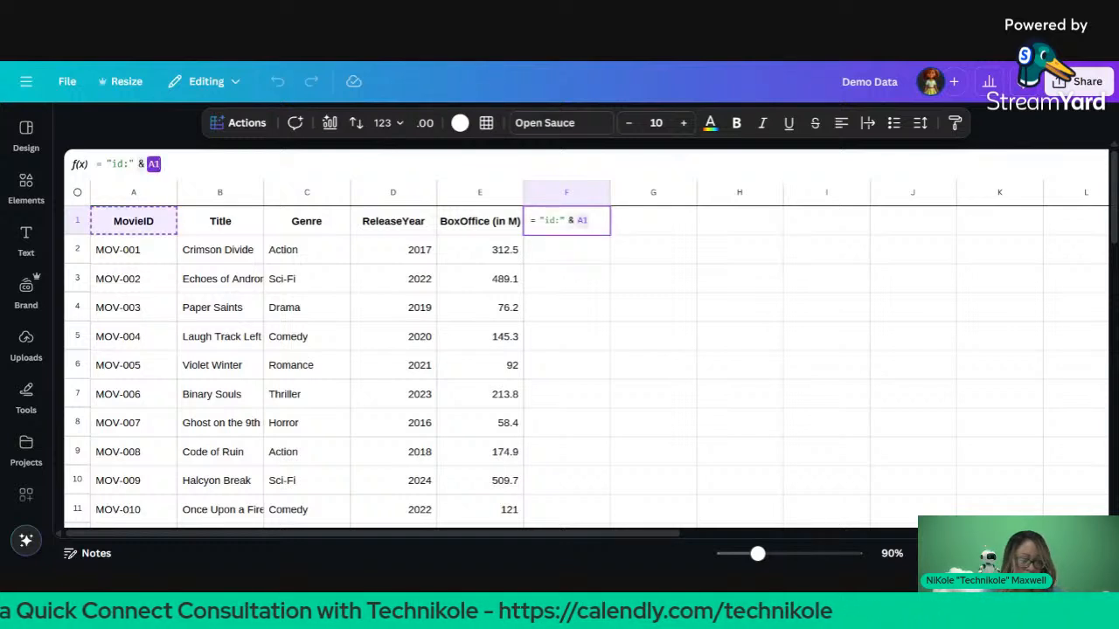
key(Left)
key(Left)
key(Left)
key(Left)
key(Left)
key(Left)
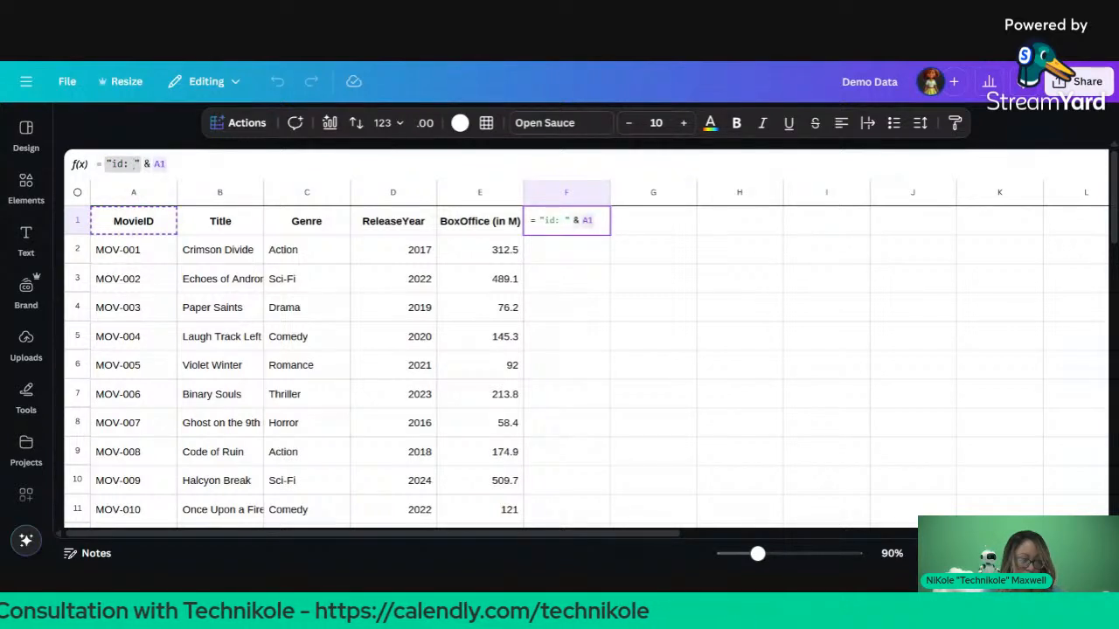
click(166, 164)
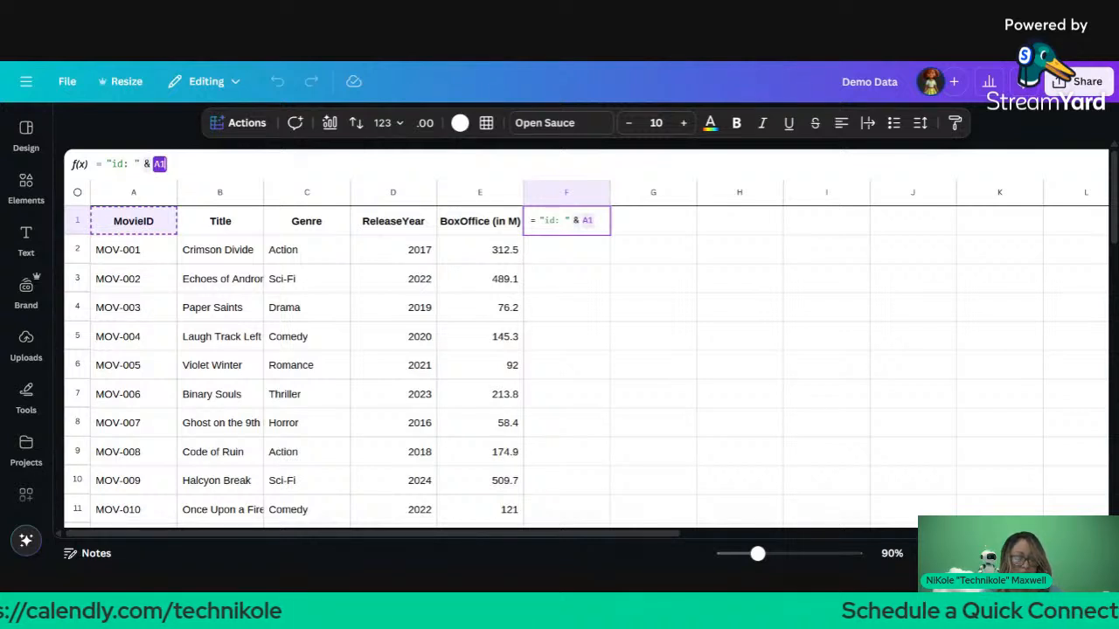
text(& )
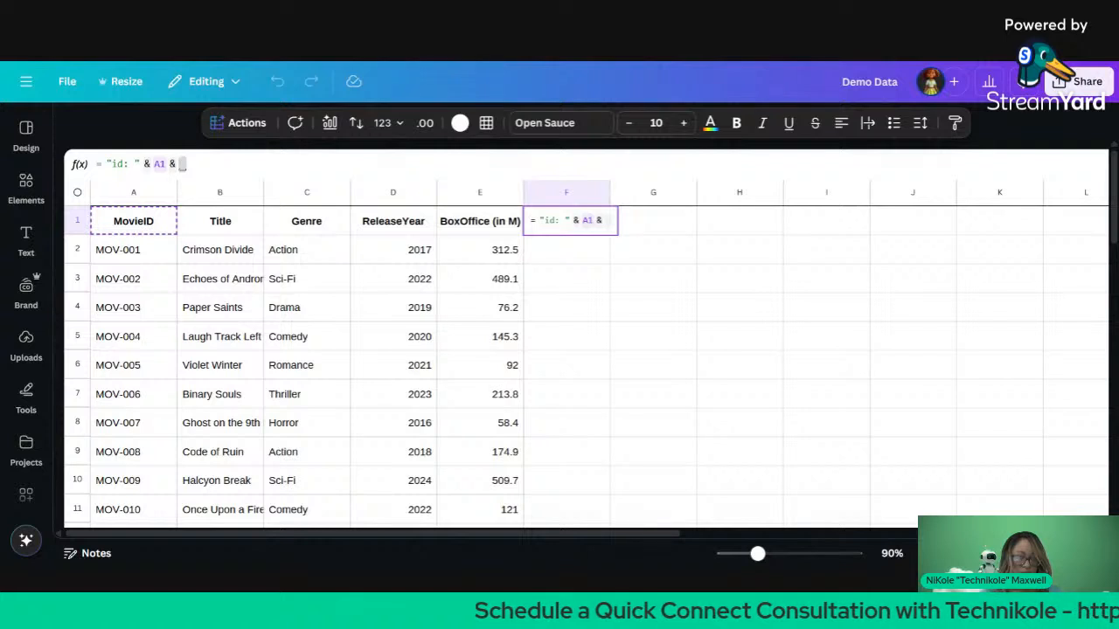
text(" |)
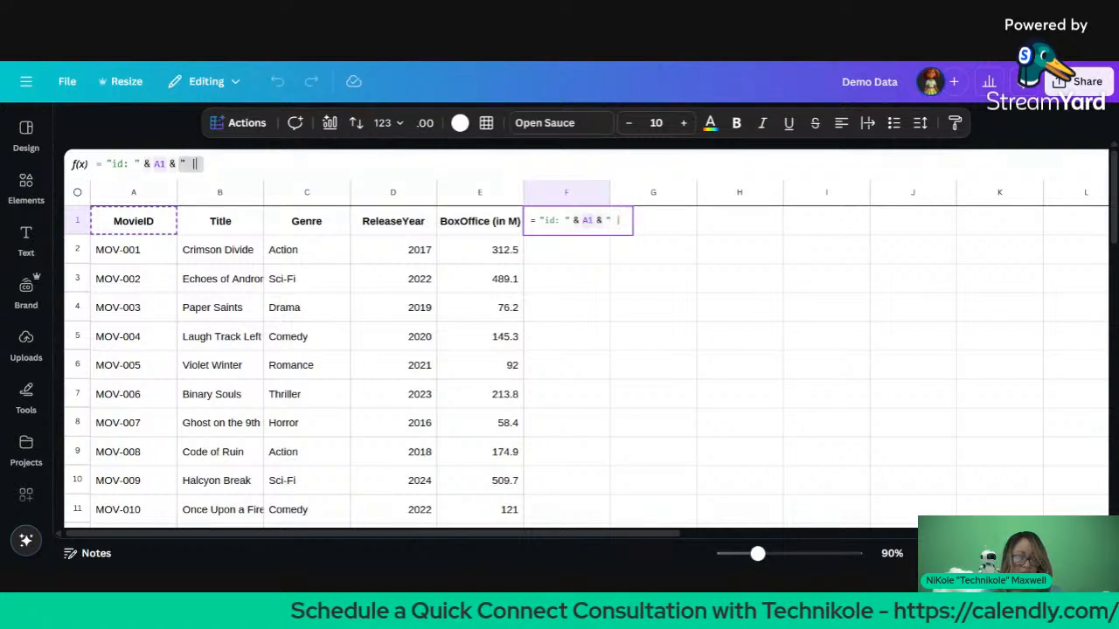
text(")
key(BackSpace)
key(BackSpace)
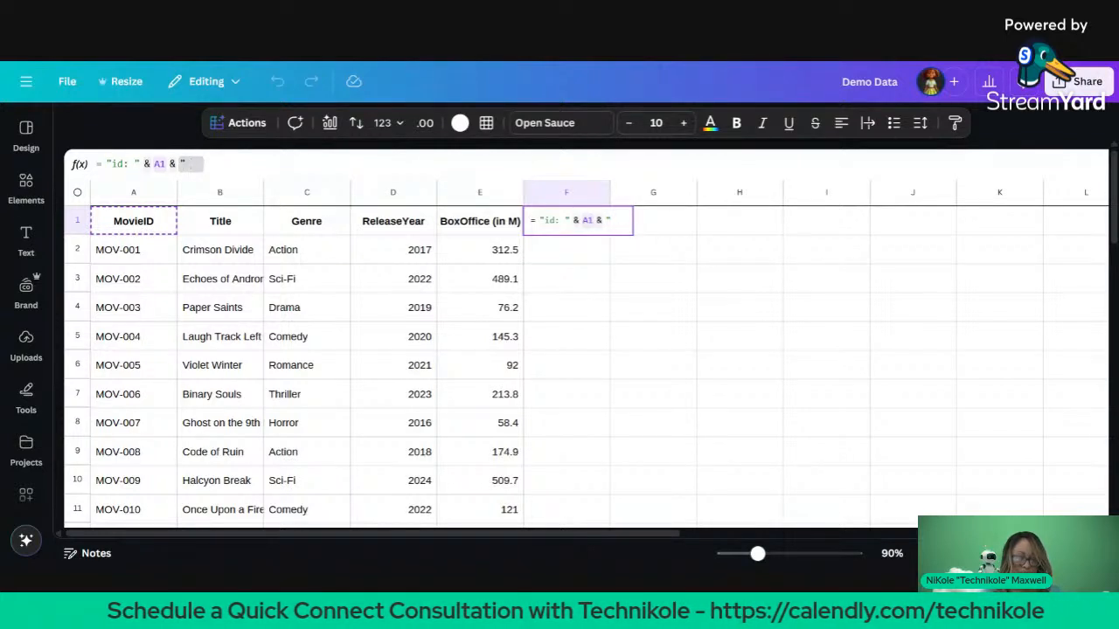
text(|)
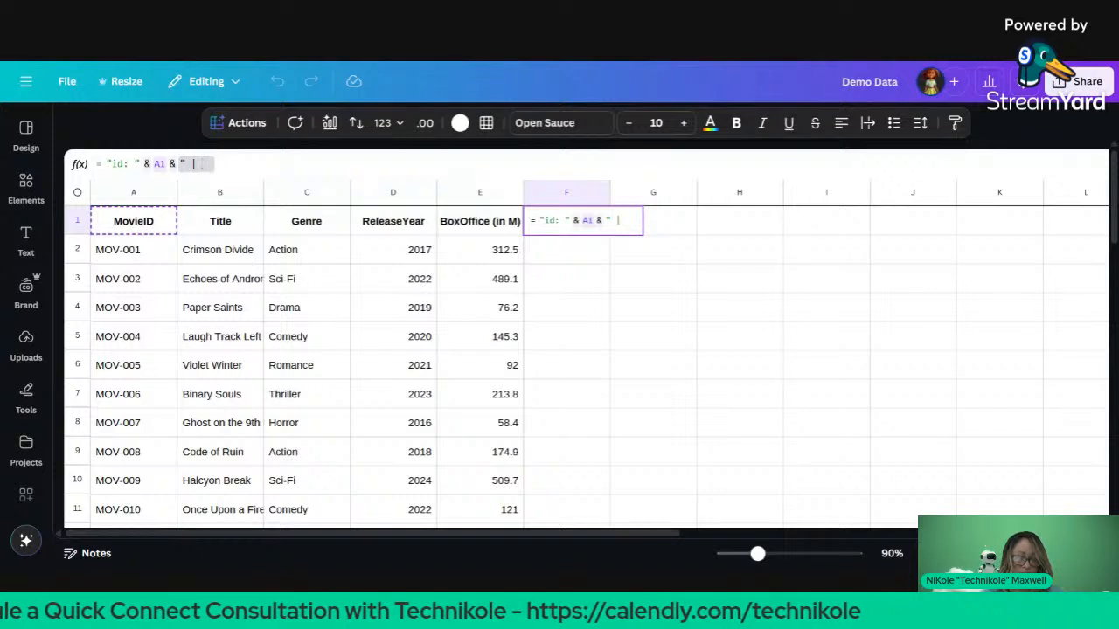
text( ")
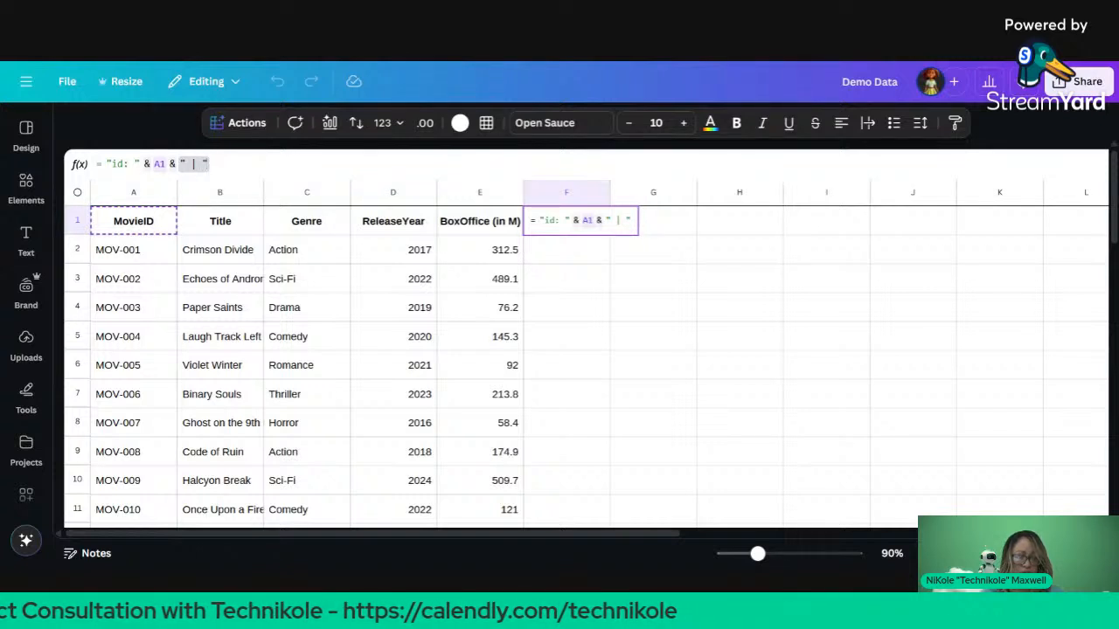
text( &)
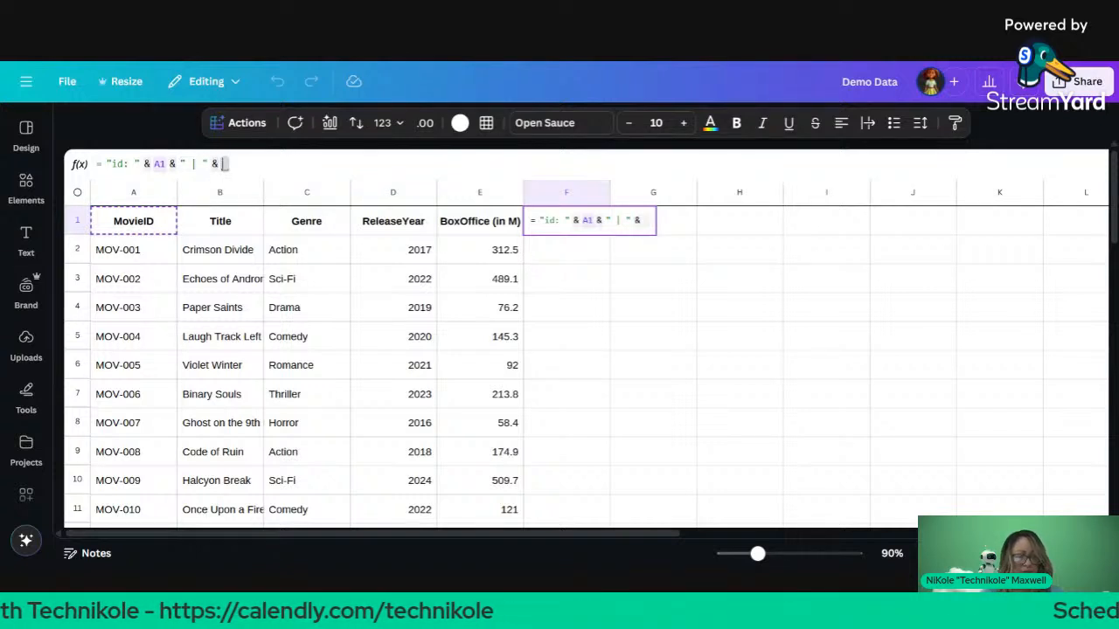
click(243, 223)
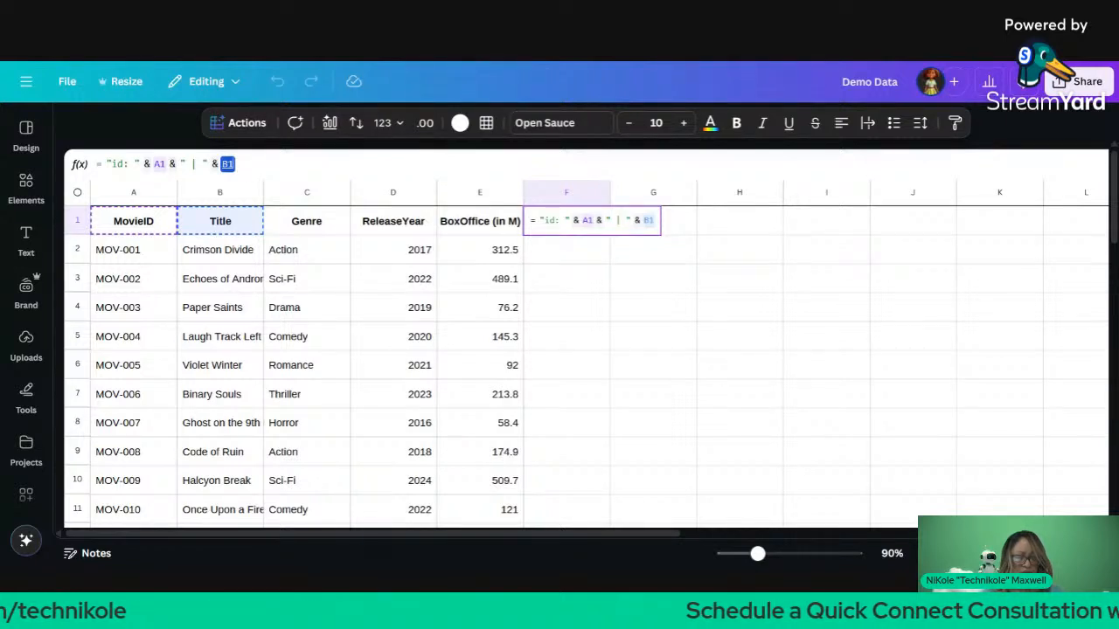
Step: Add an opening parenthesis and the Genre header C1 to the formula
text(&)
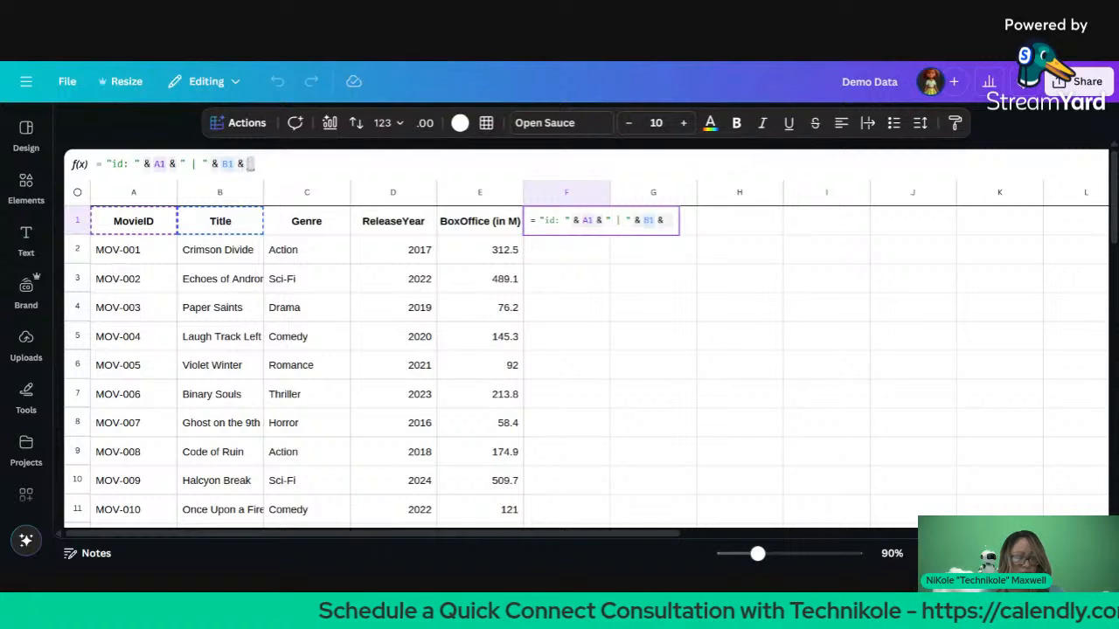
click(291, 226)
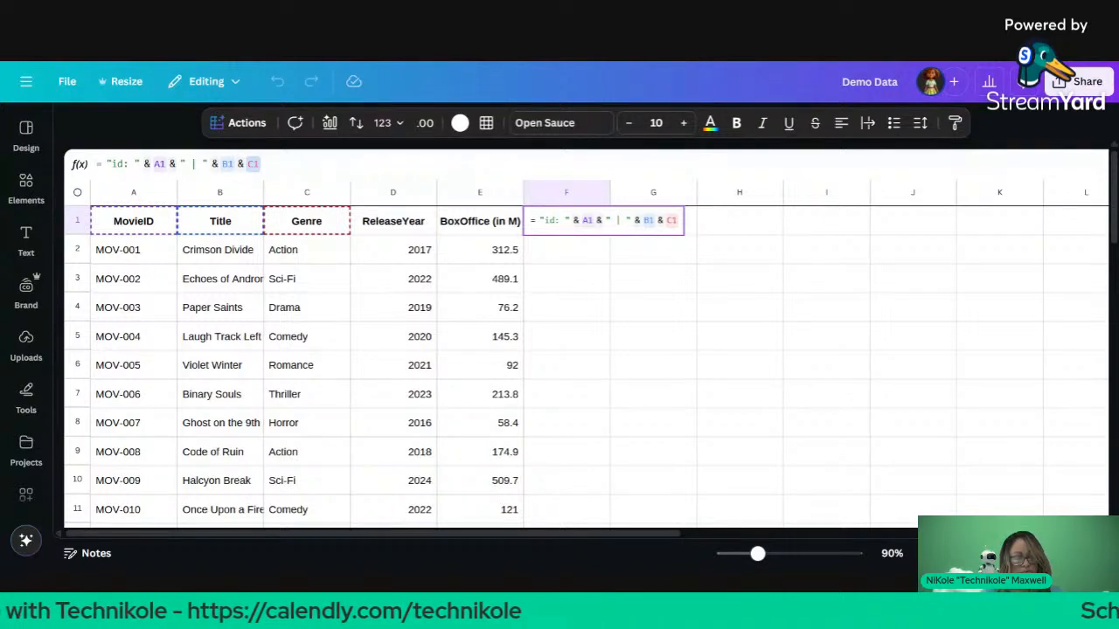
key(BackSpace)
key(BackSpace)
text(")
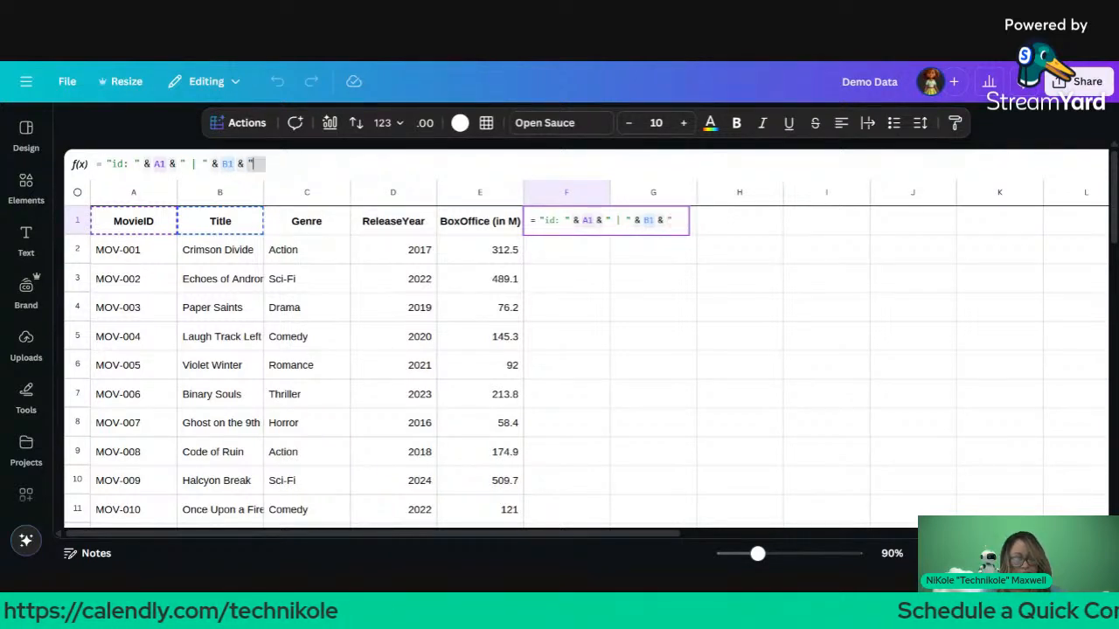
text(()
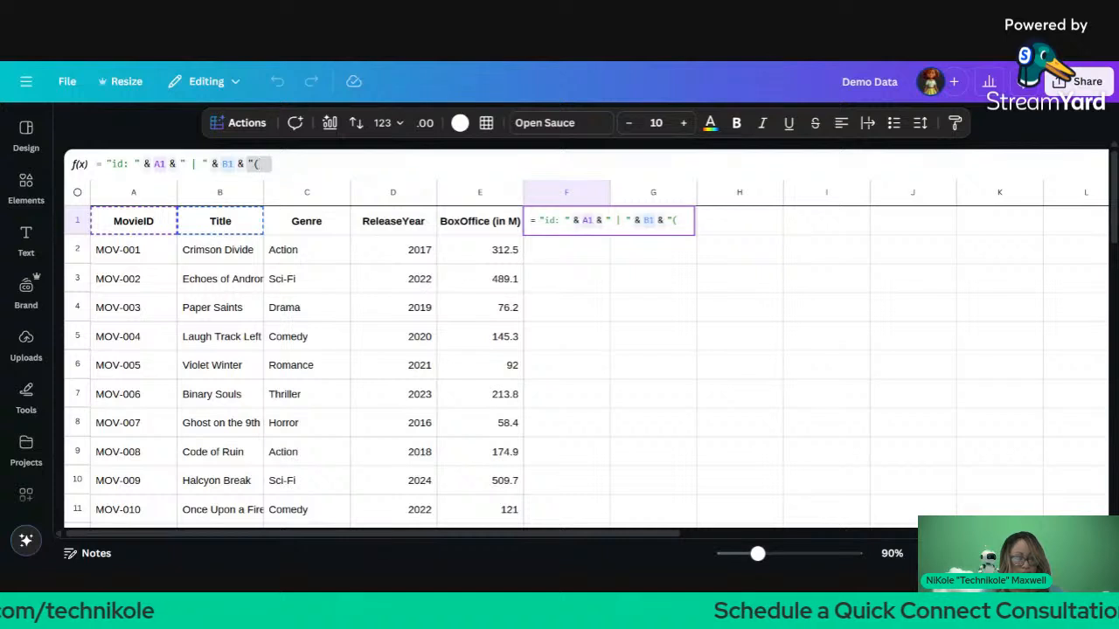
text(&)
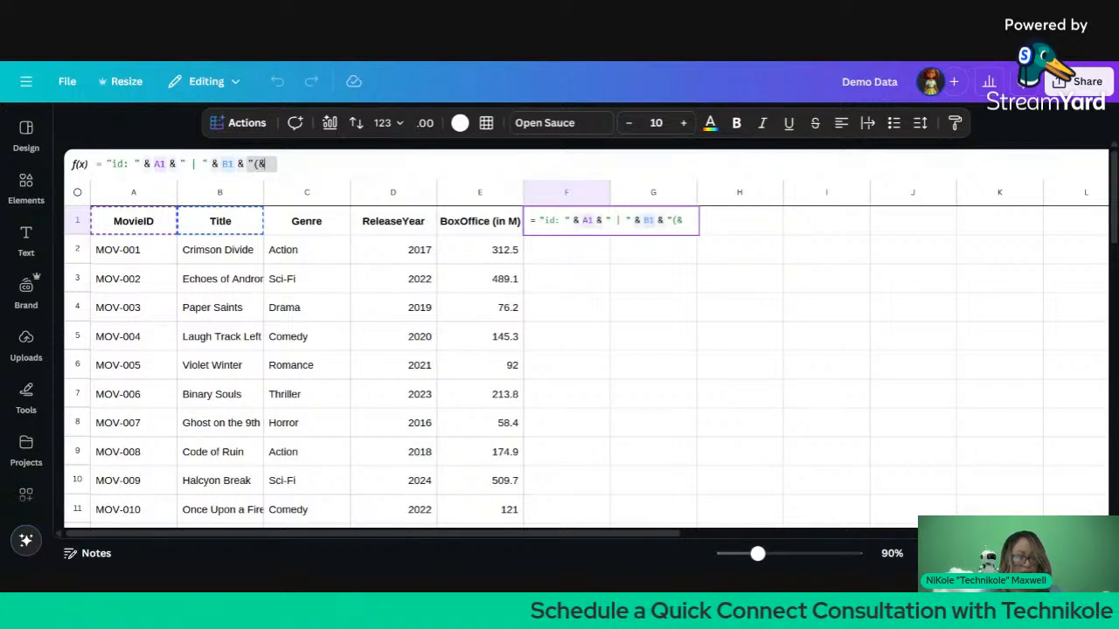
key(BackSpace)
text(")
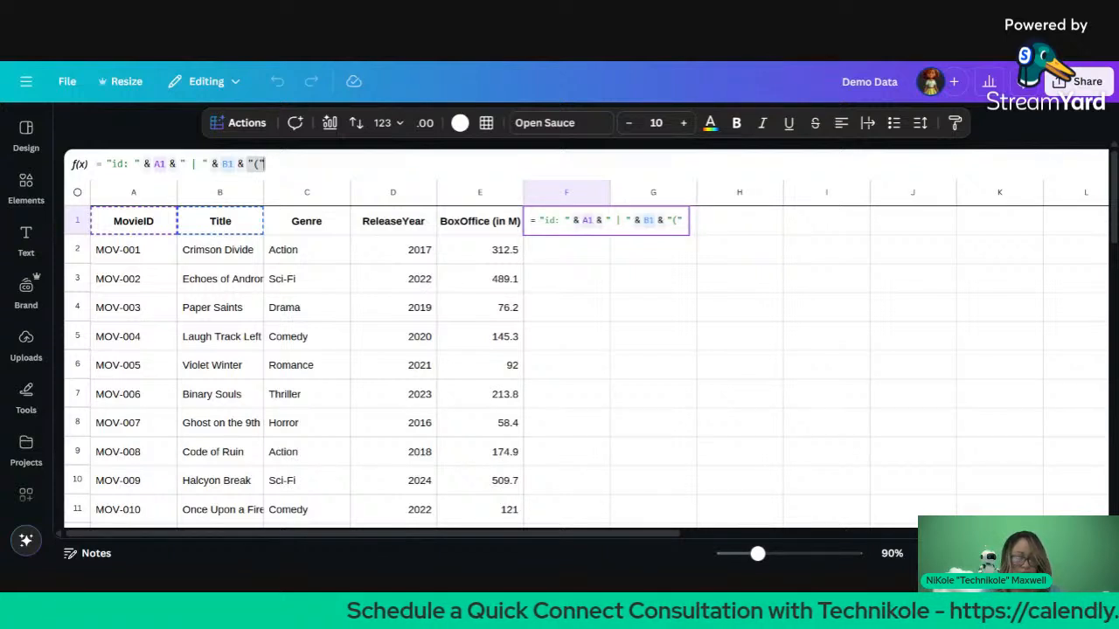
text( &)
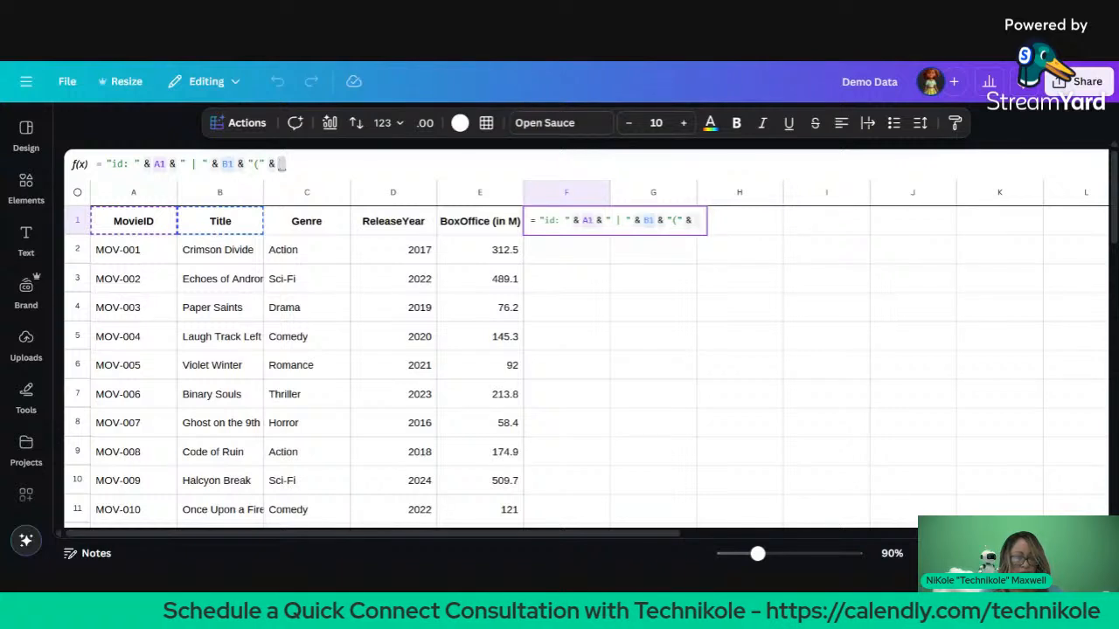
click(308, 221)
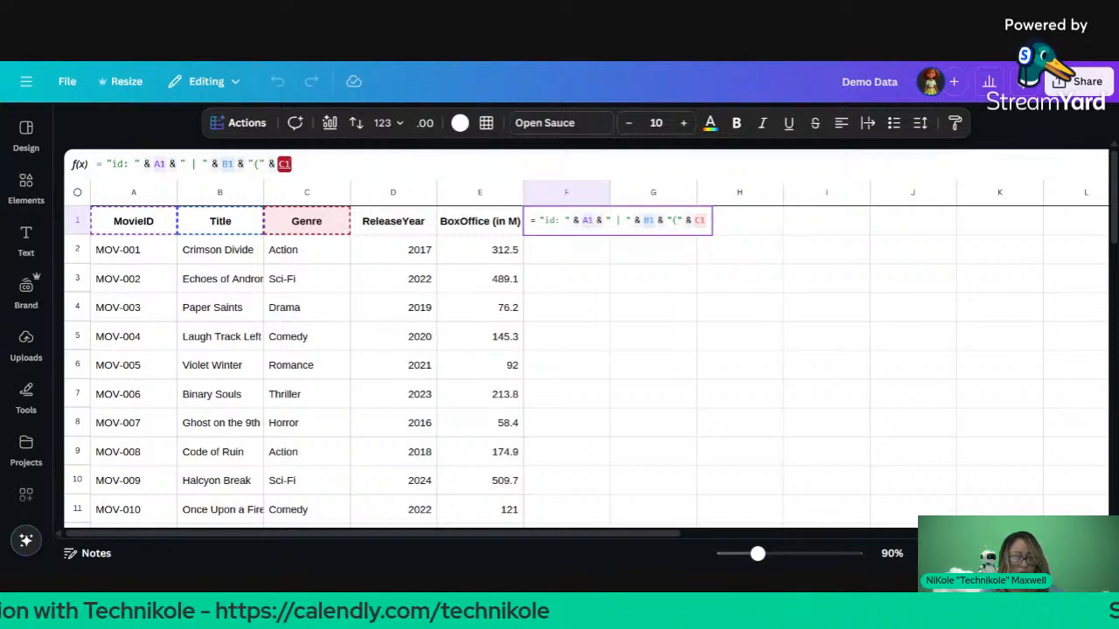
Step: Append ", " separators with D1 and E1, then commit F1's formula
text(& )
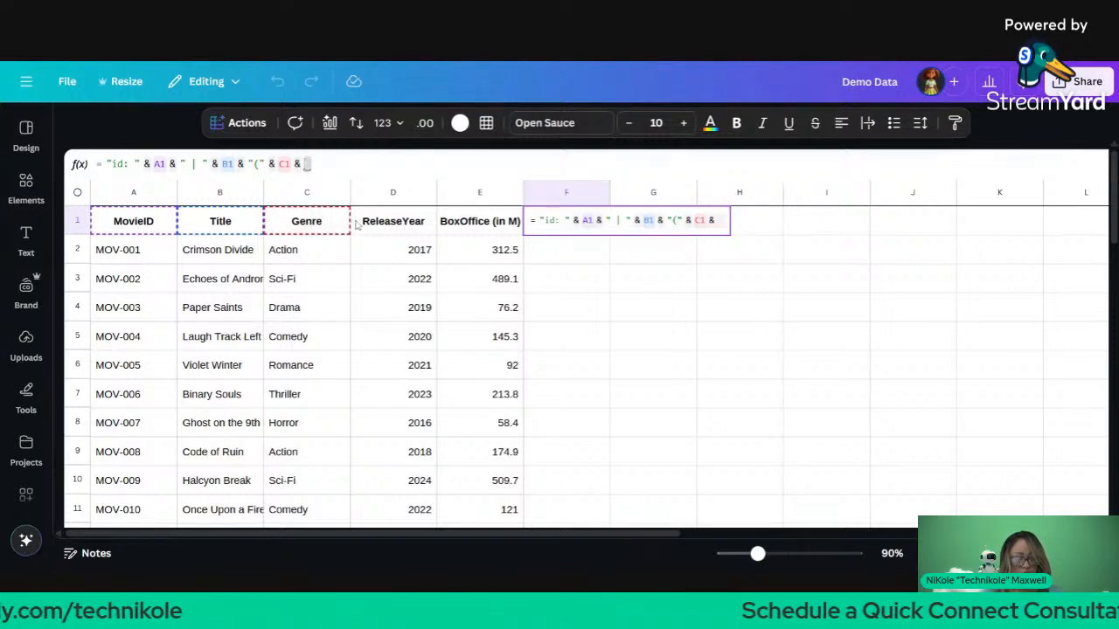
text(",")
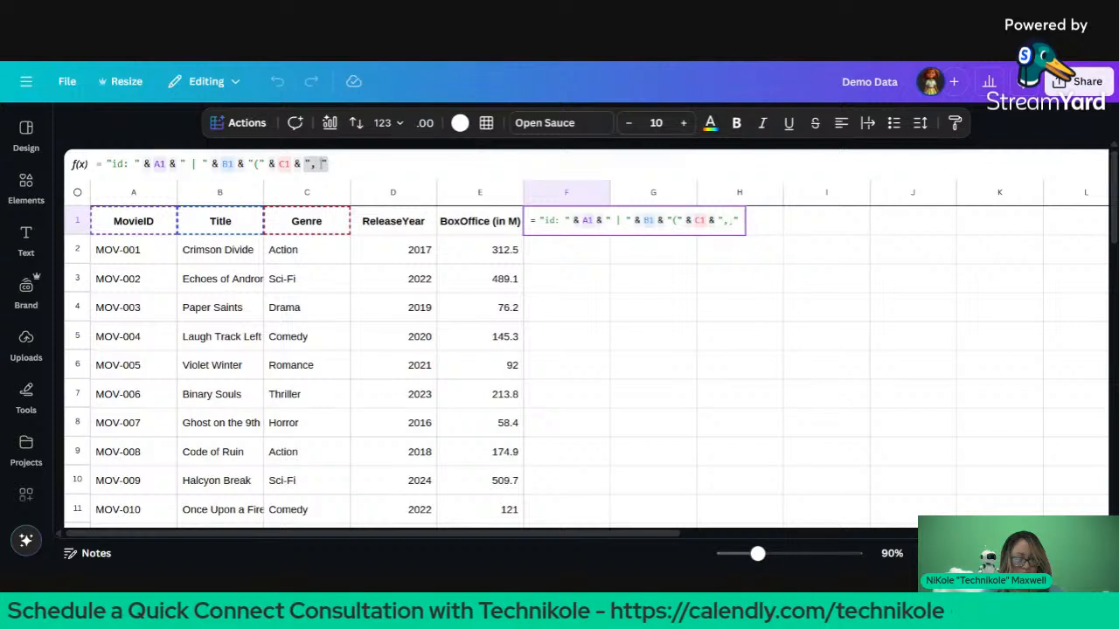
text(" &)
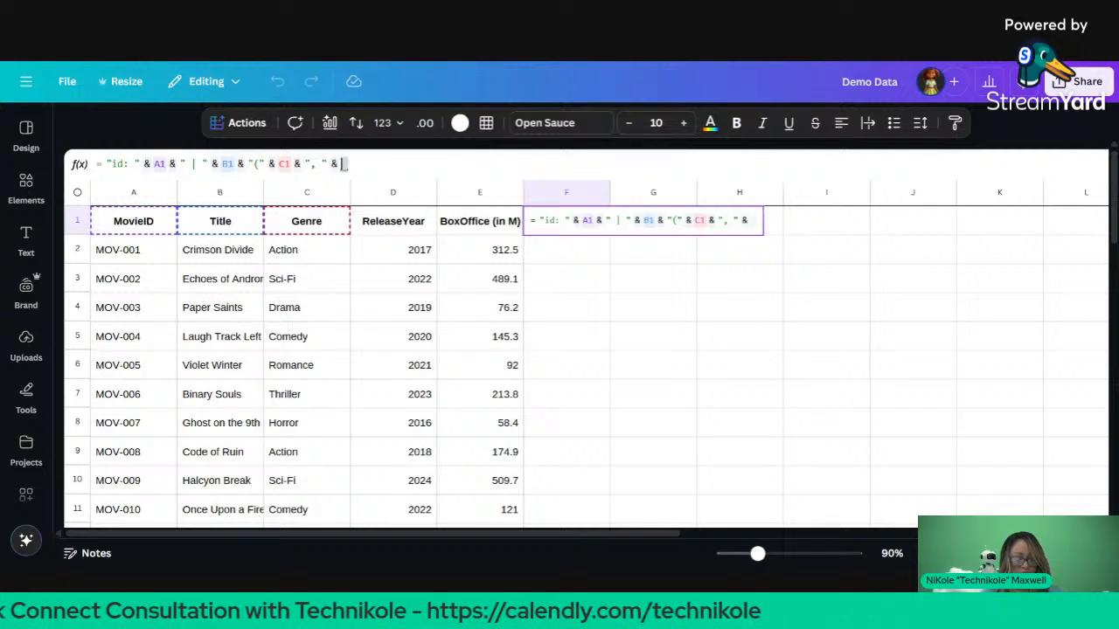
click(402, 222)
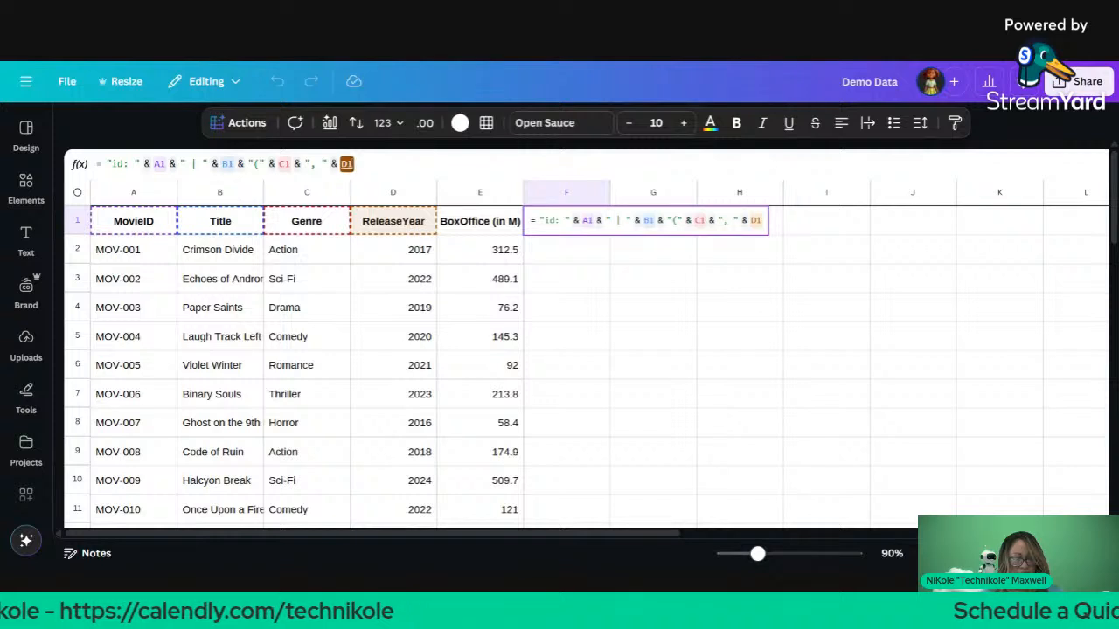
text(& ")
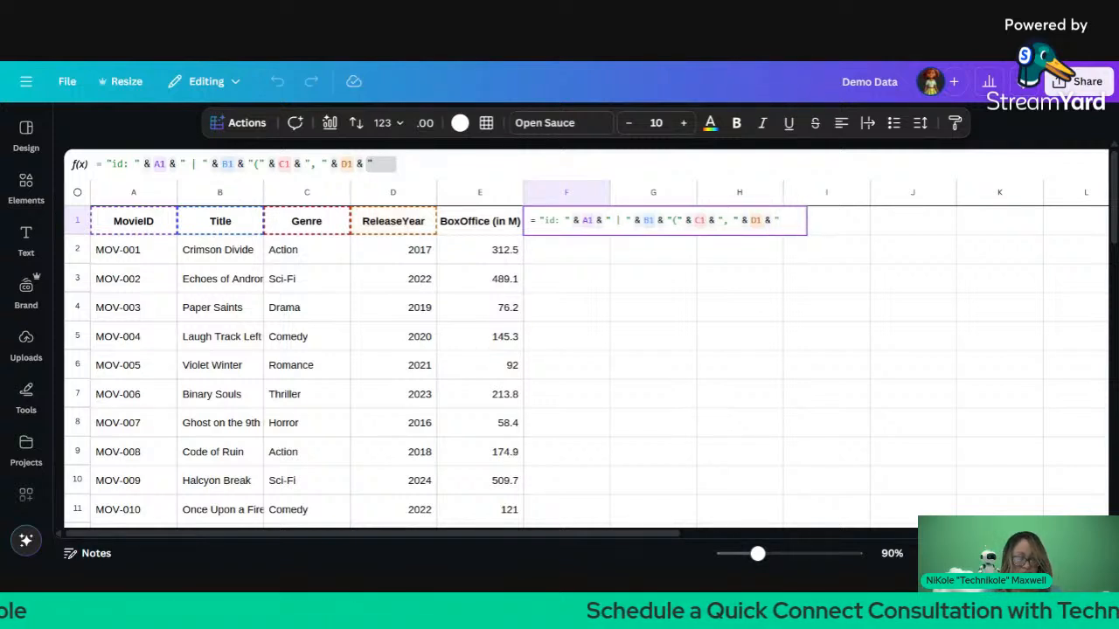
text(, ")
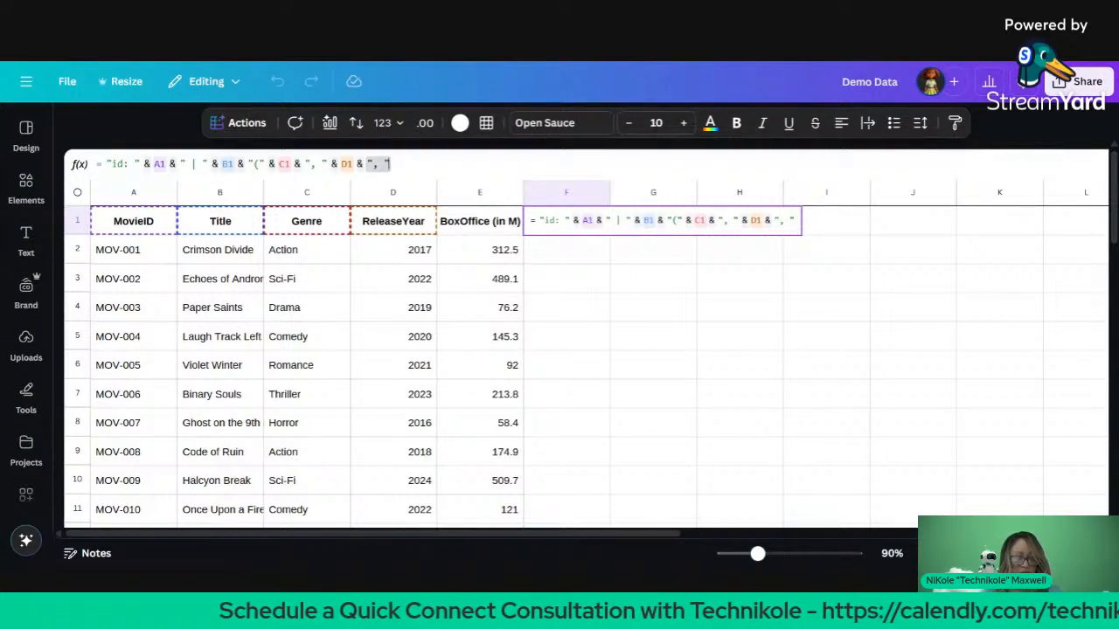
text( &)
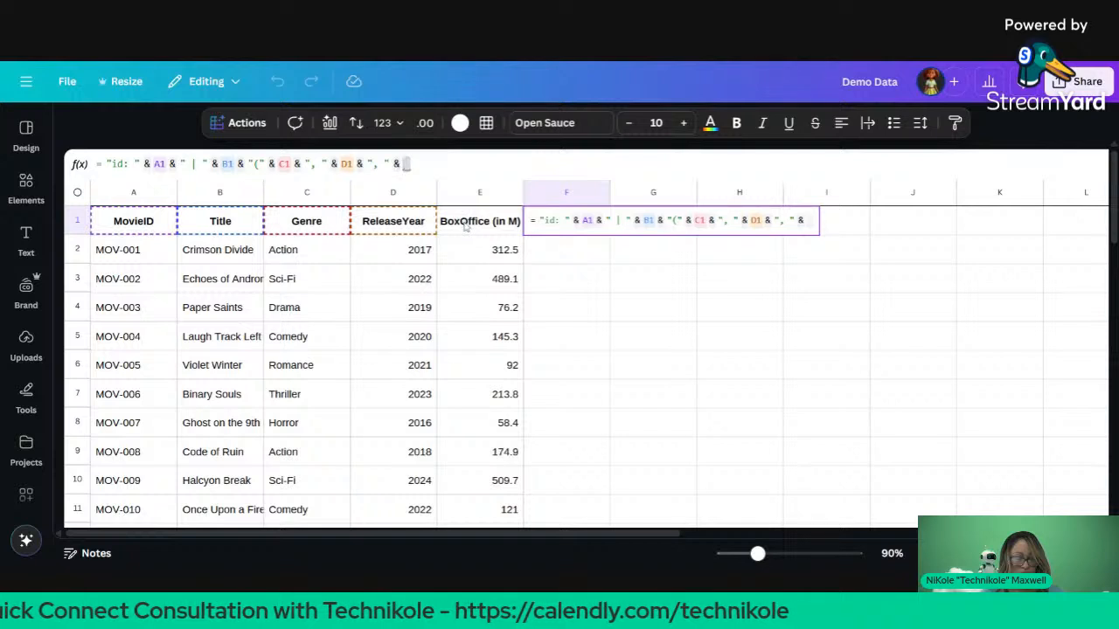
click(466, 225)
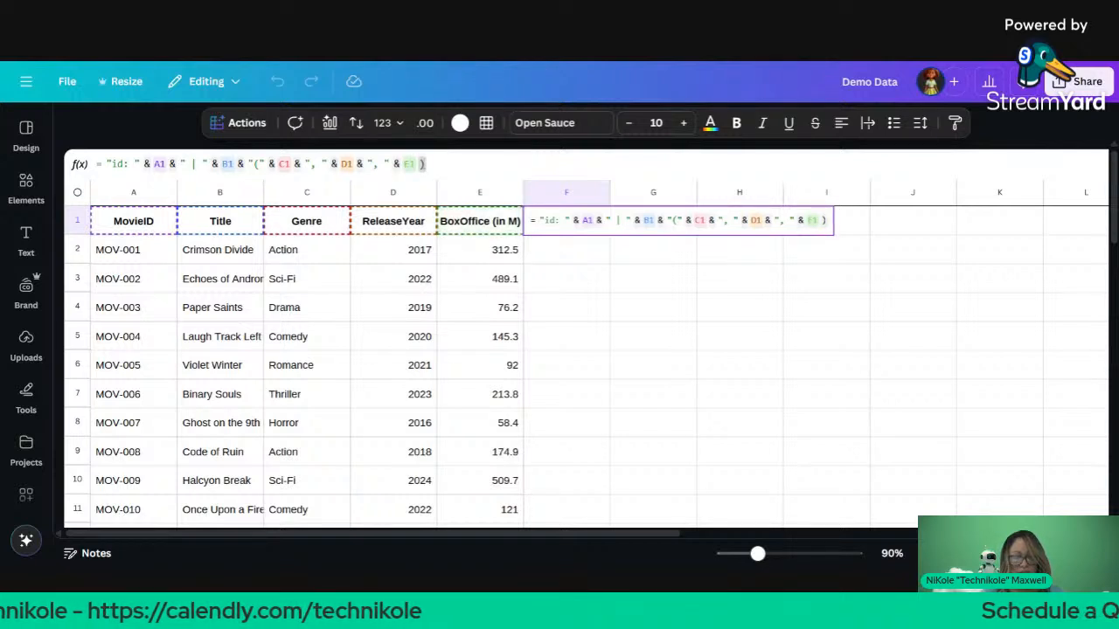
key(Return)
click(605, 229)
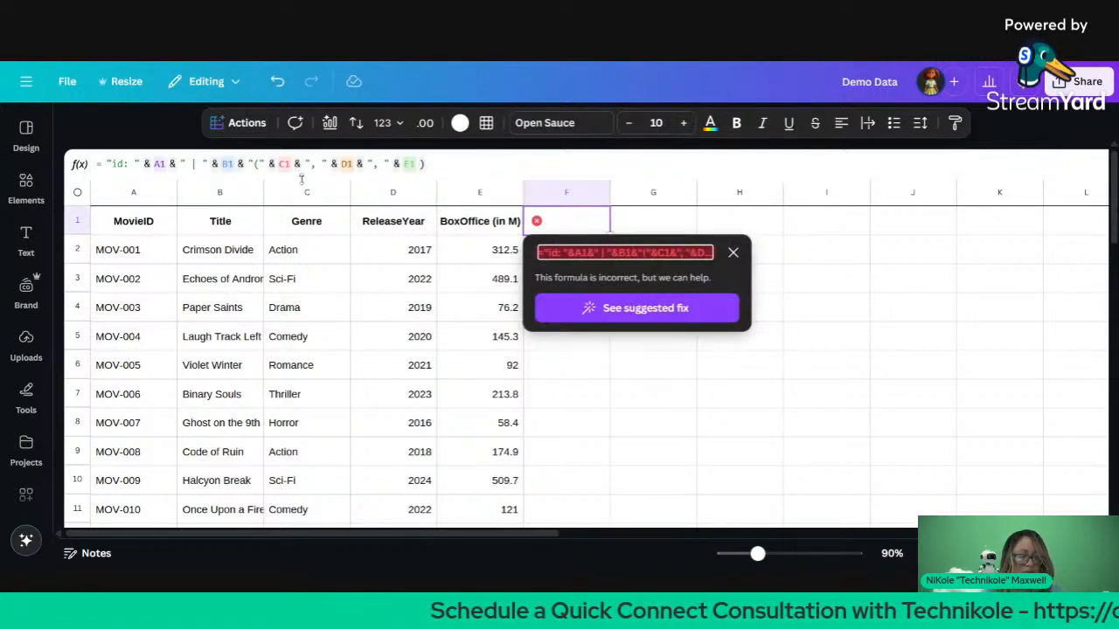
Step: Select F1's formula tail from C1, then undo an accidental table paste
click(425, 165)
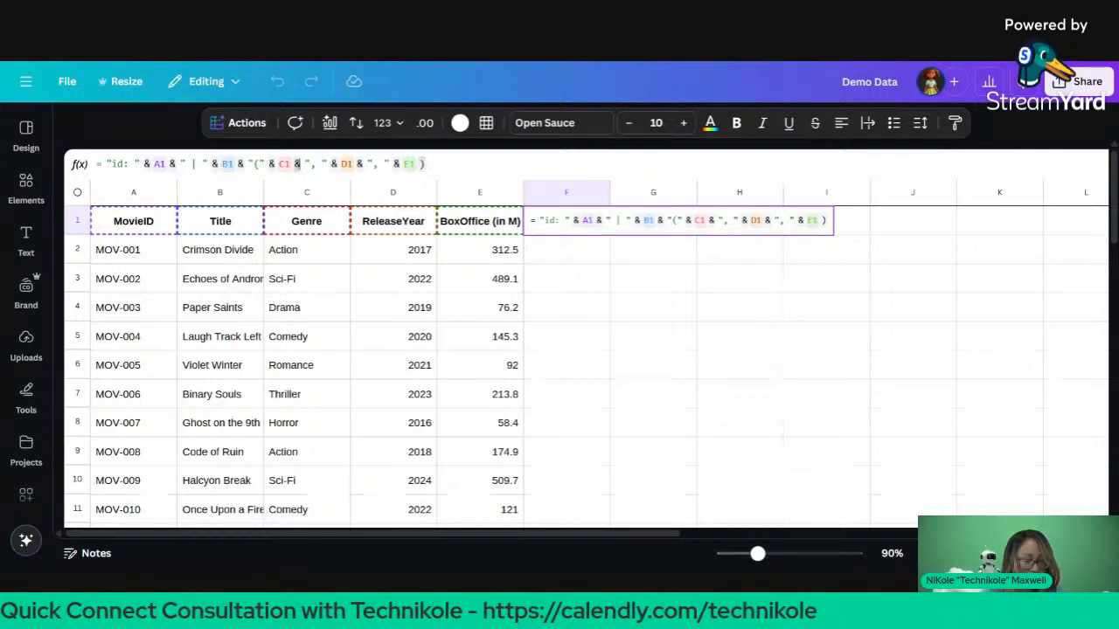
drag(294, 164, 425, 164)
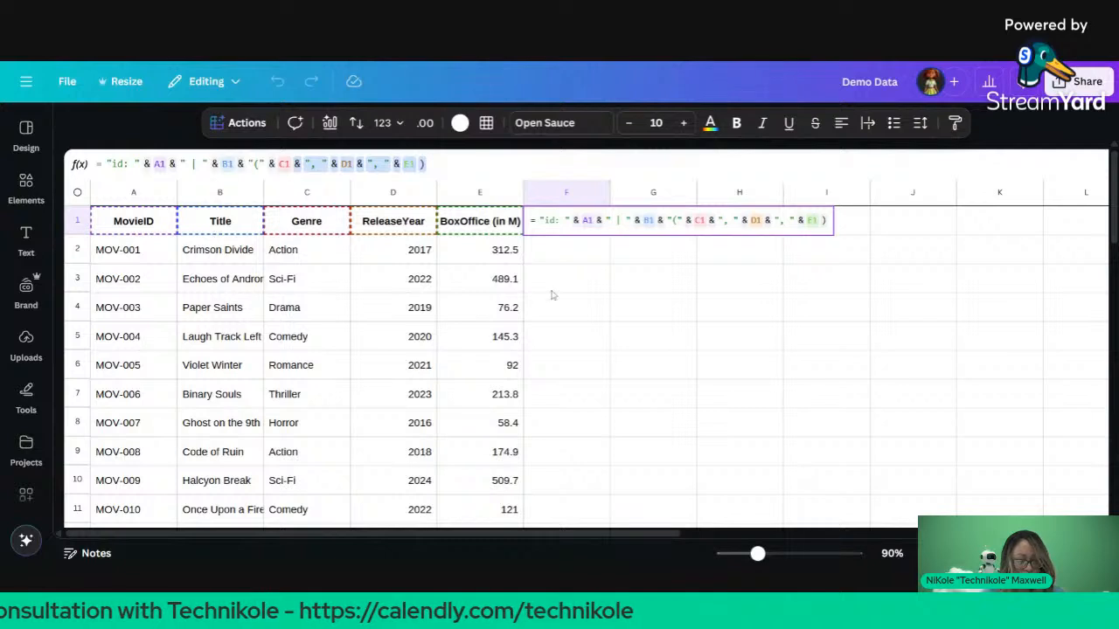
click(572, 261)
key(ctrl+v)
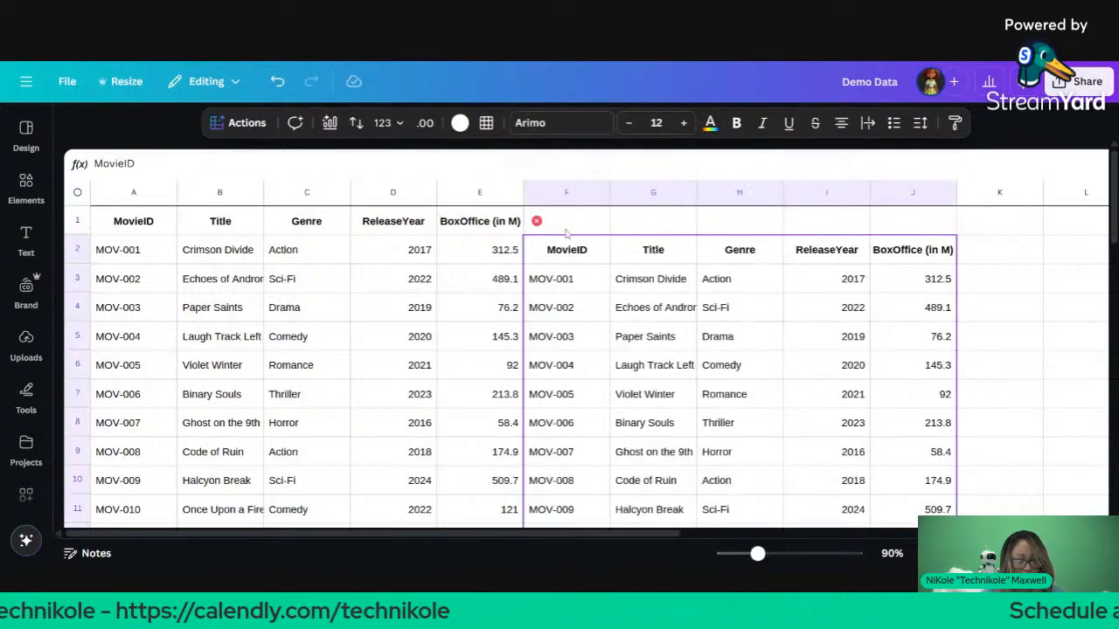
click(583, 222)
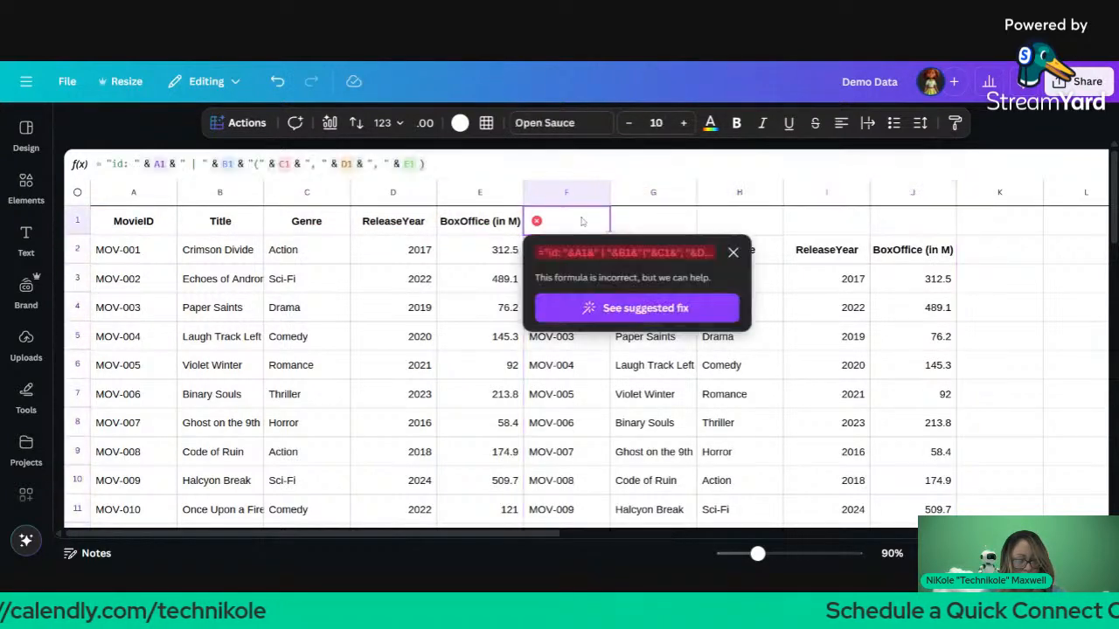
key(Right)
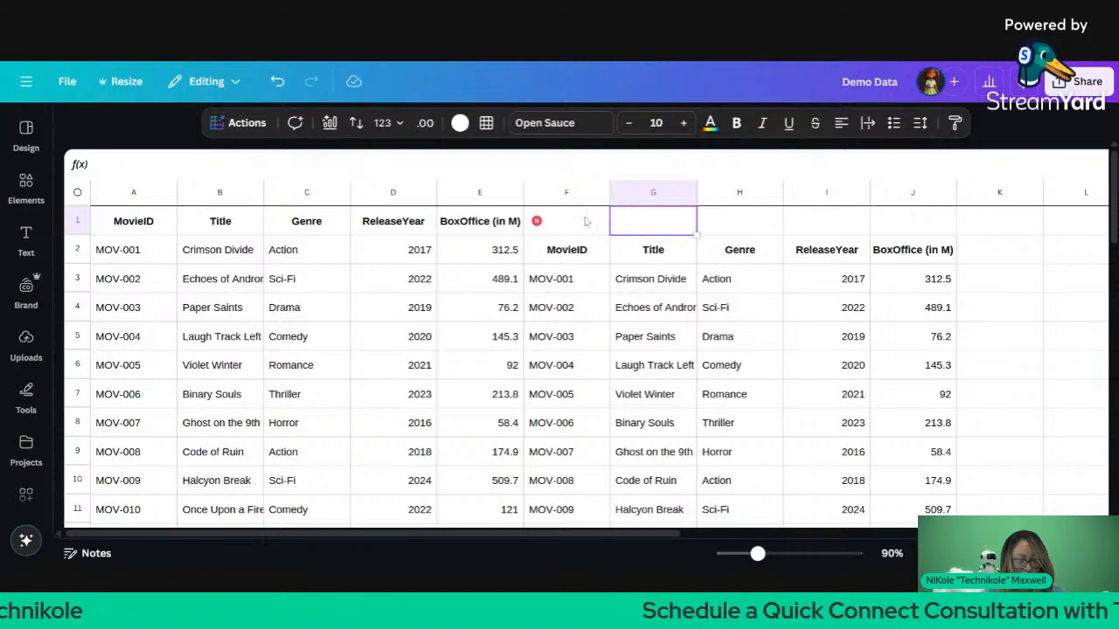
key(Left)
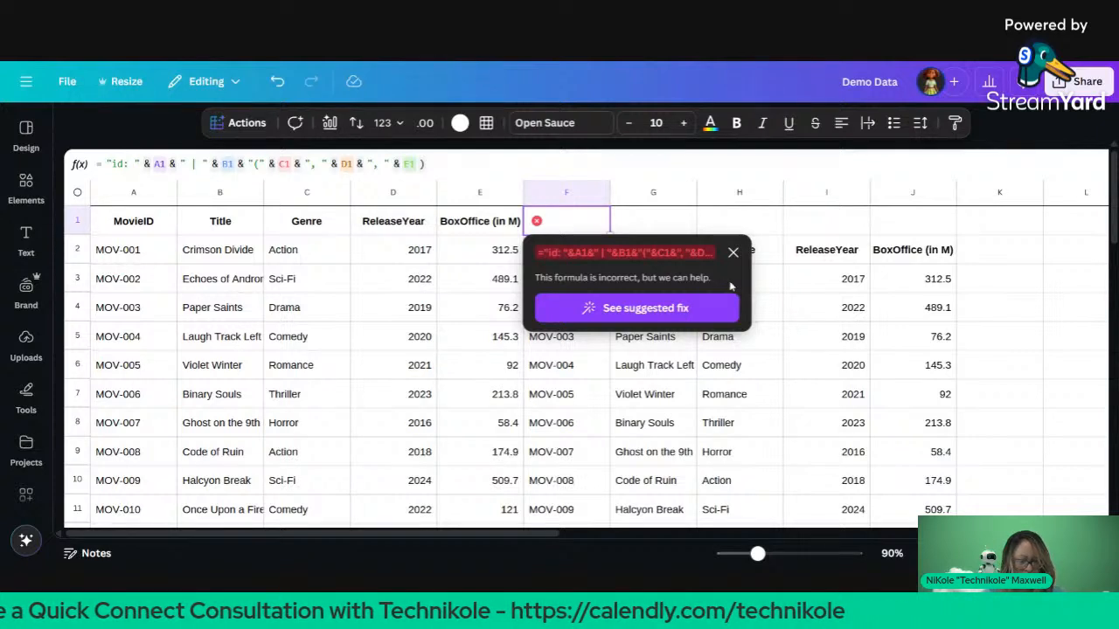
click(733, 255)
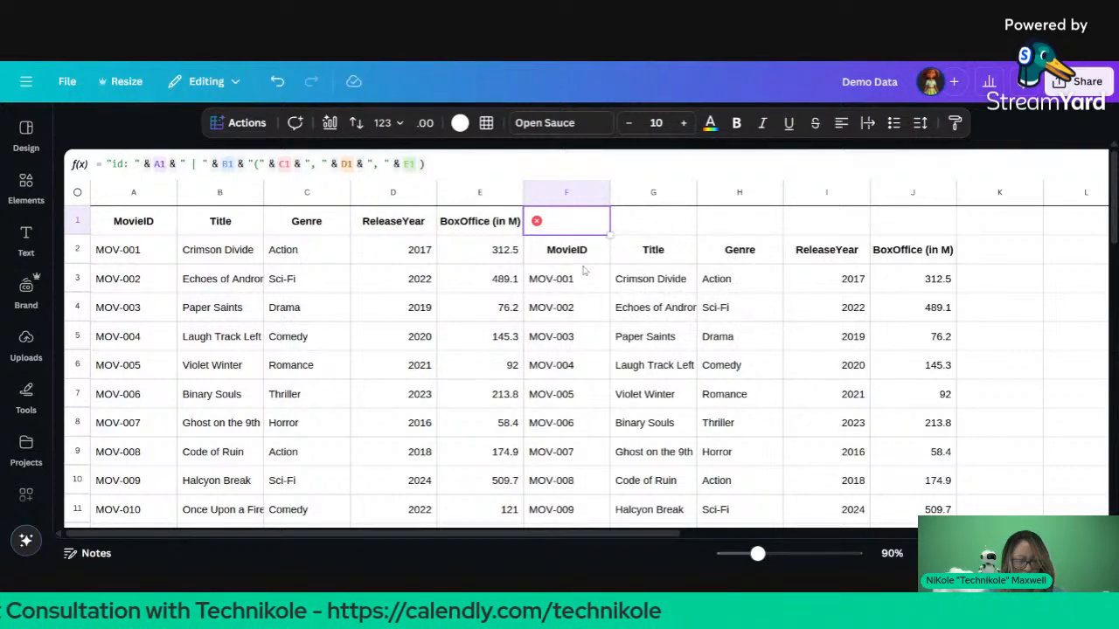
key(ctrl+z)
Step: Recheck F1's error, reselect its formula tail and paste at G2
click(571, 260)
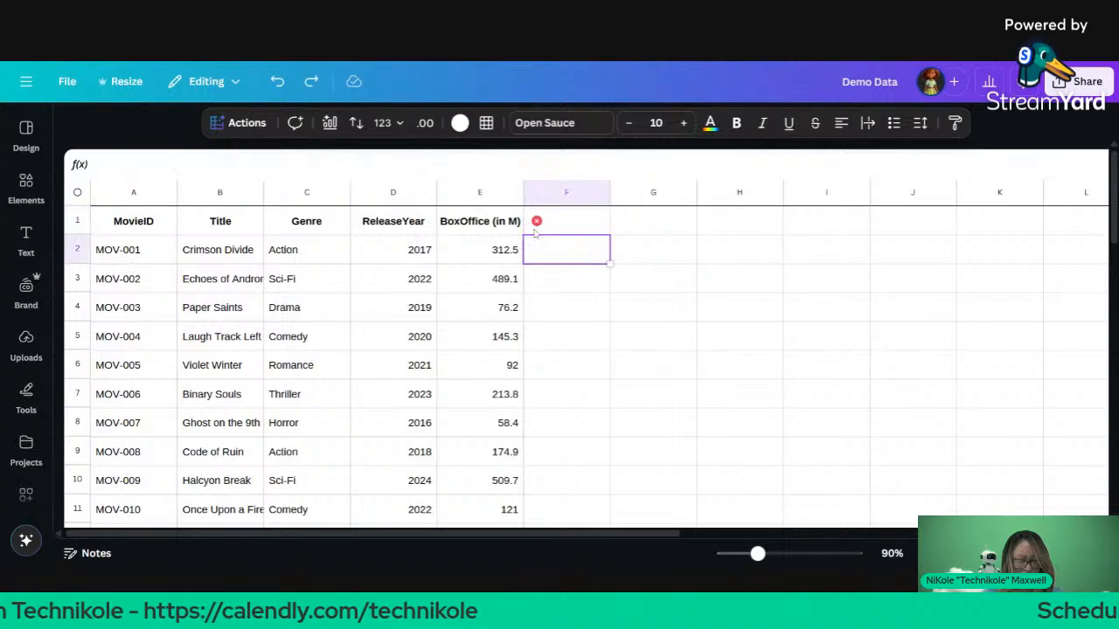
click(553, 229)
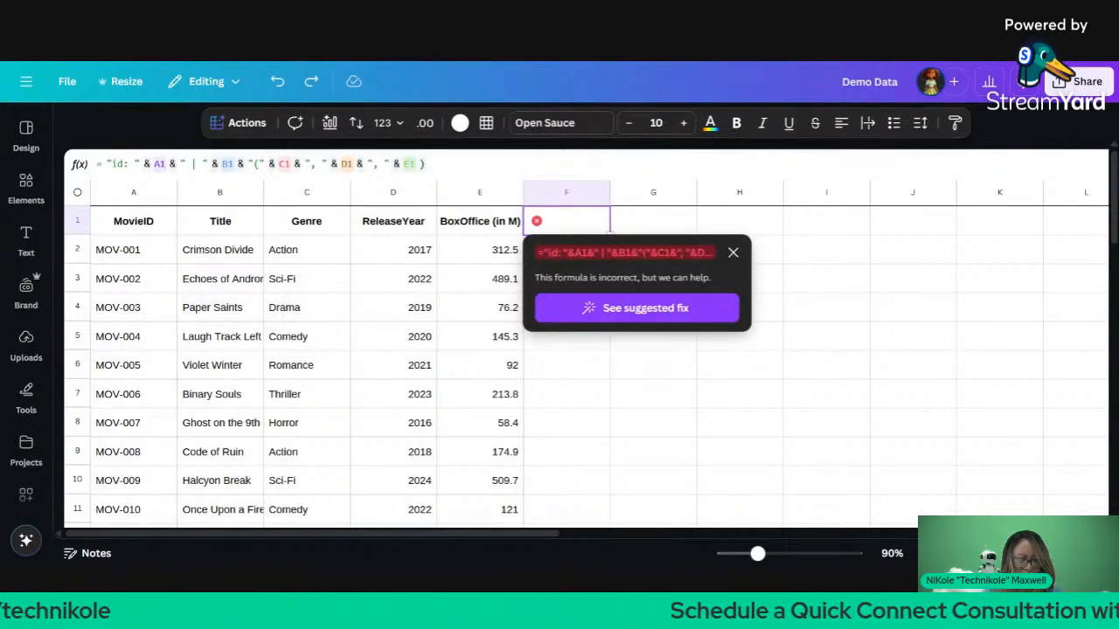
click(732, 253)
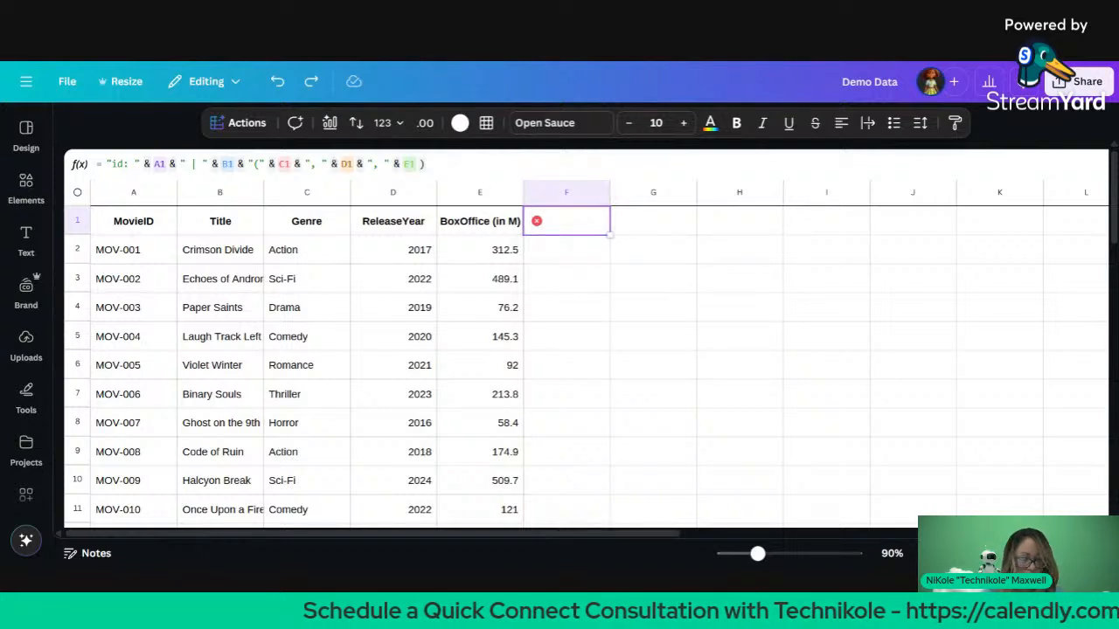
click(425, 164)
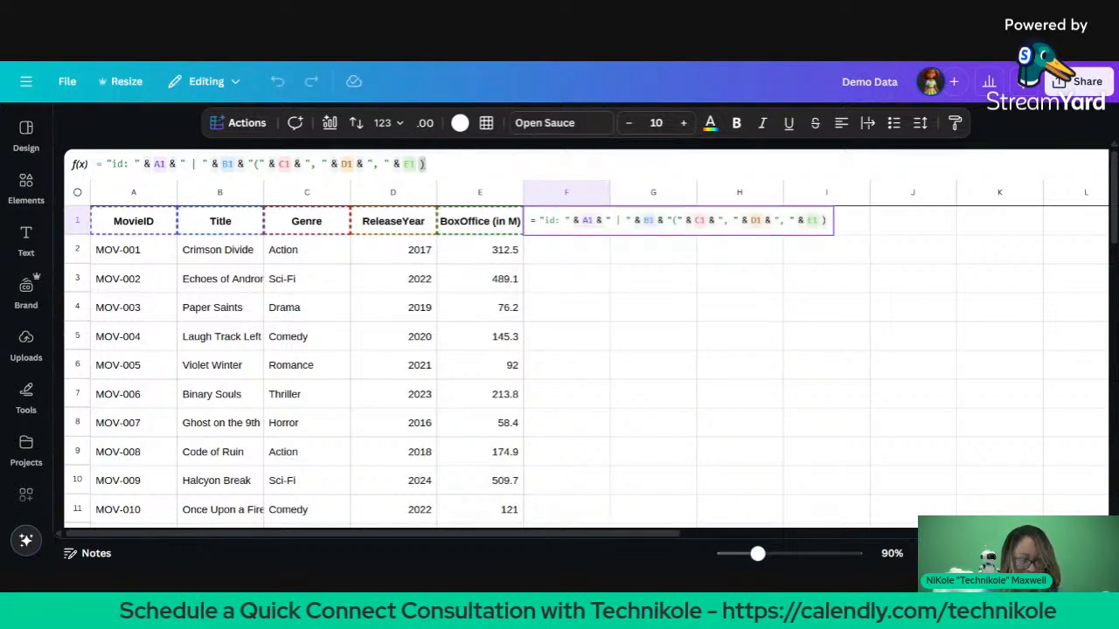
drag(425, 165, 278, 164)
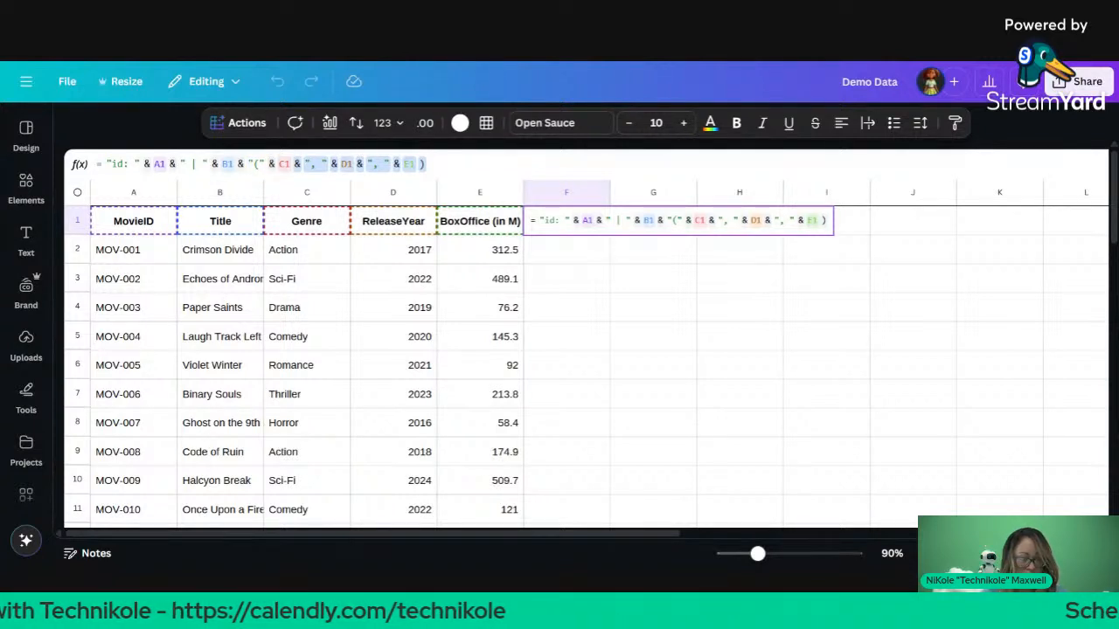
click(684, 258)
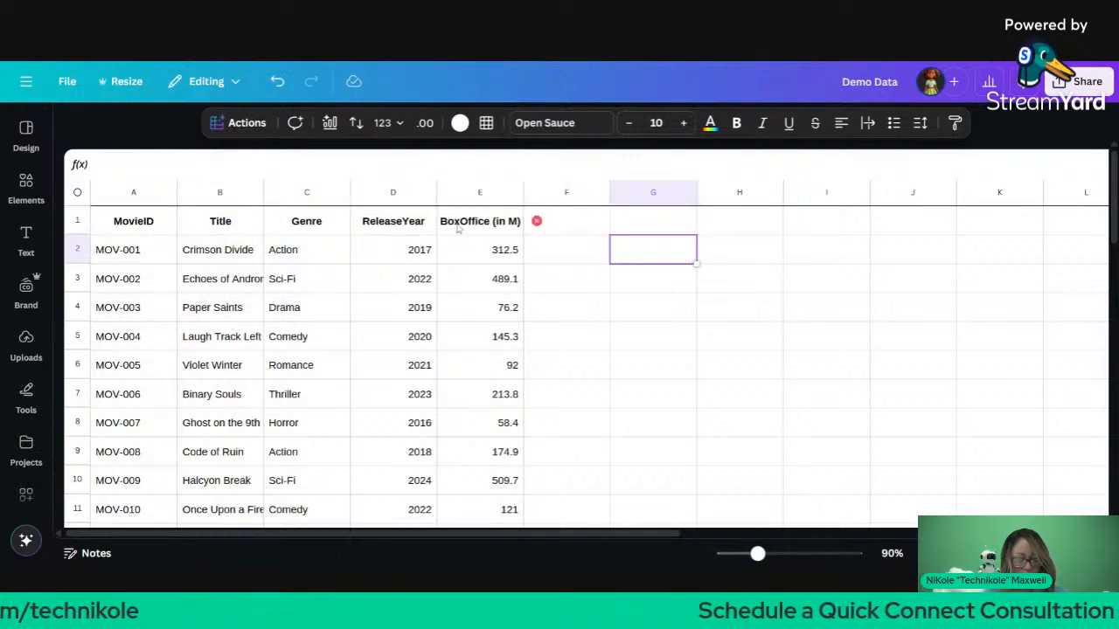
key(ctrl+v)
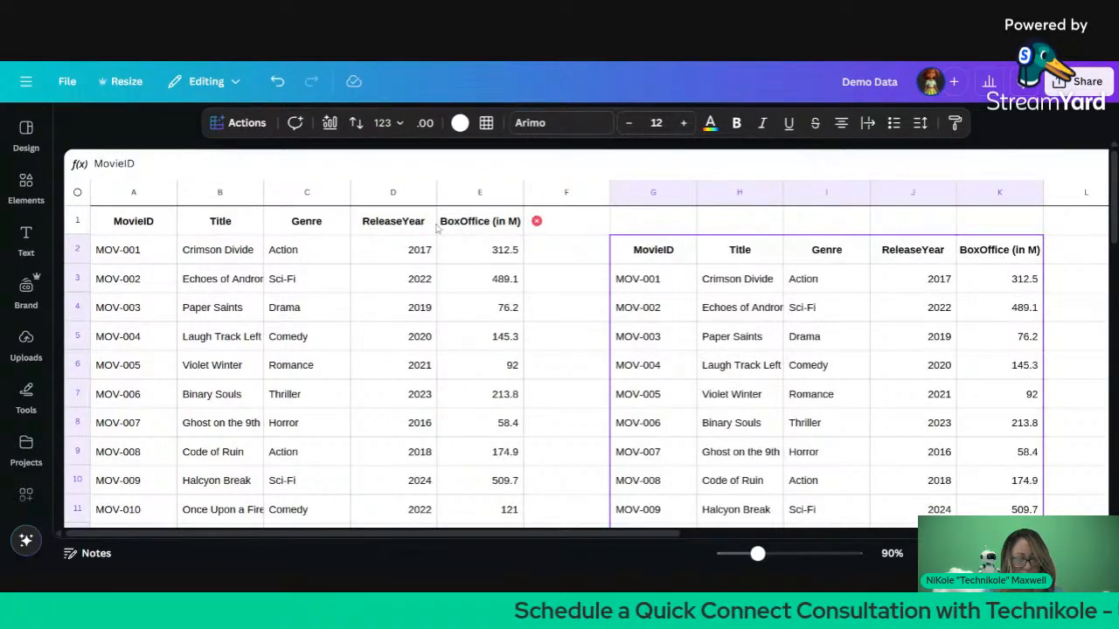
Step: Undo the stray table paste and select F1's formula tail after "("
key(ctrl+z)
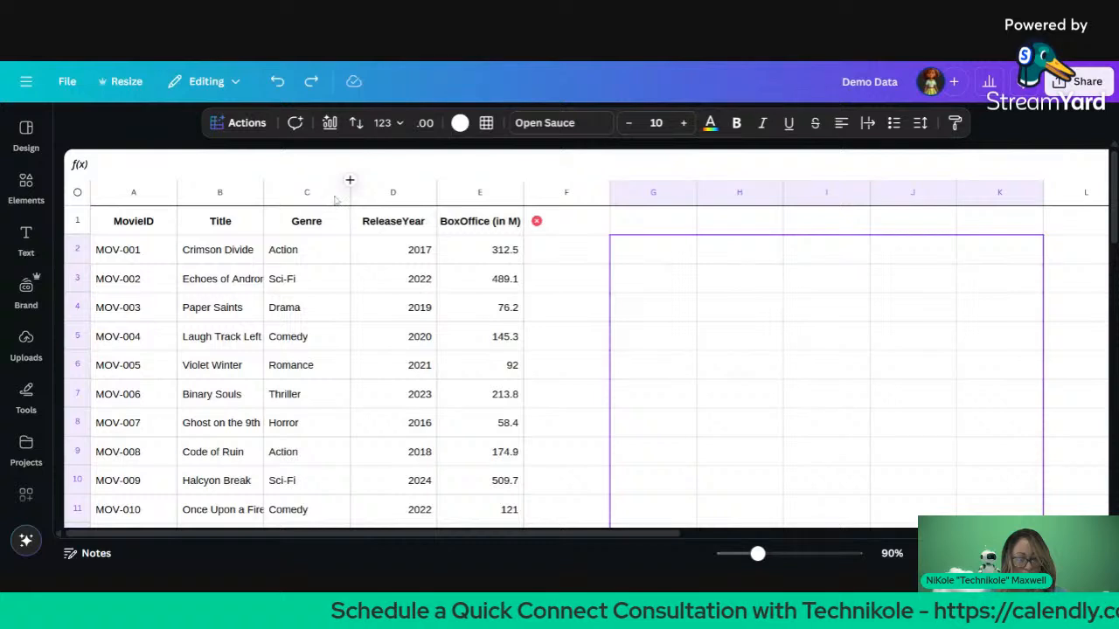
click(558, 227)
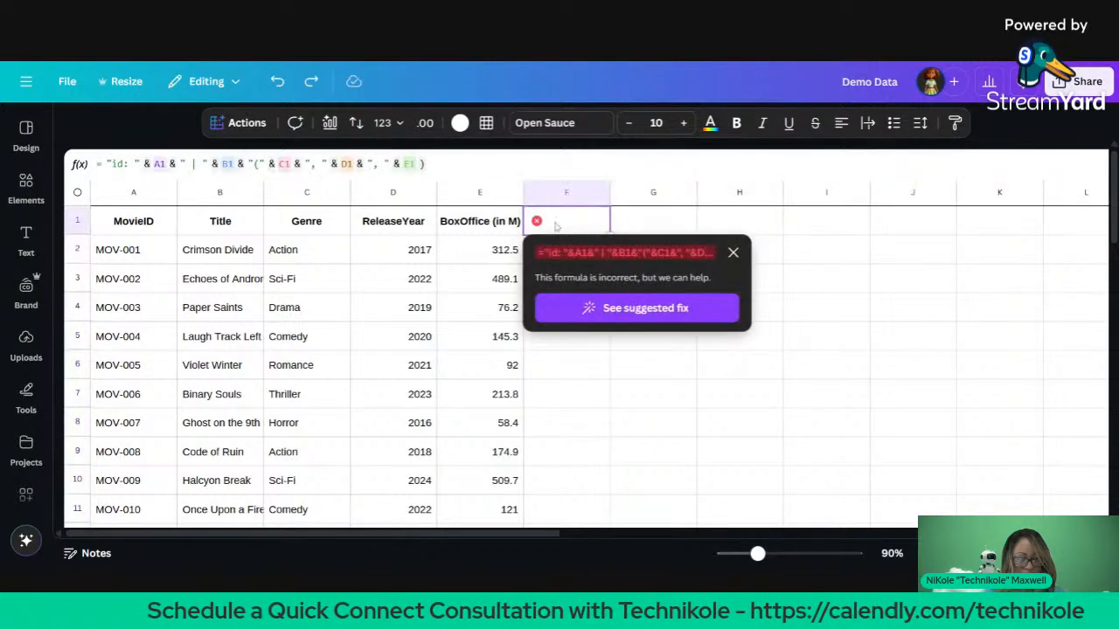
click(271, 164)
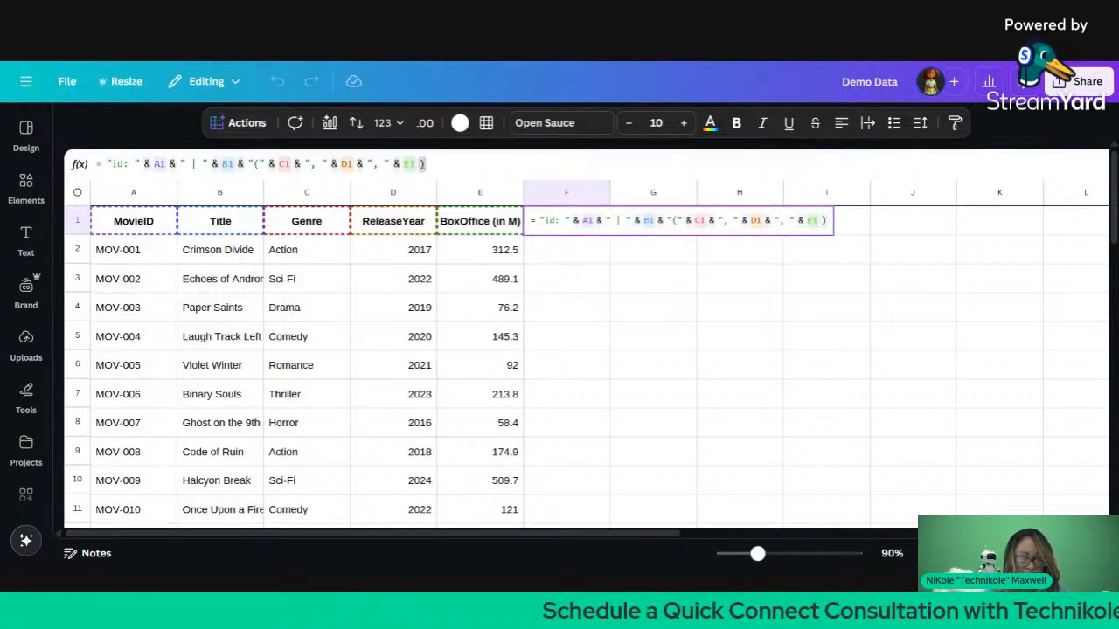
drag(426, 165, 268, 164)
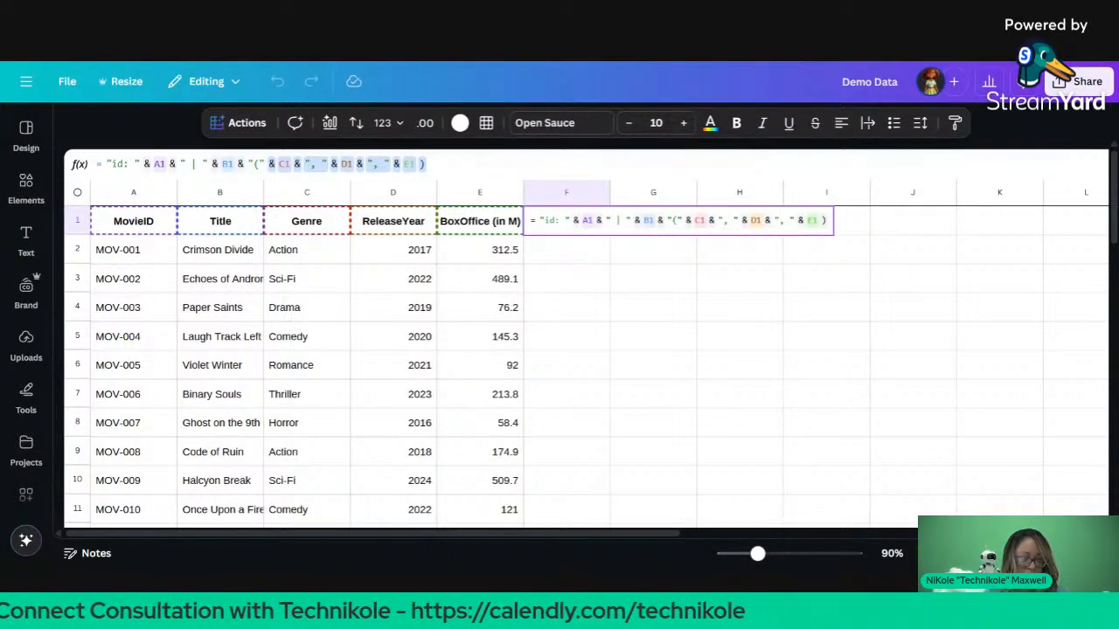
click(858, 233)
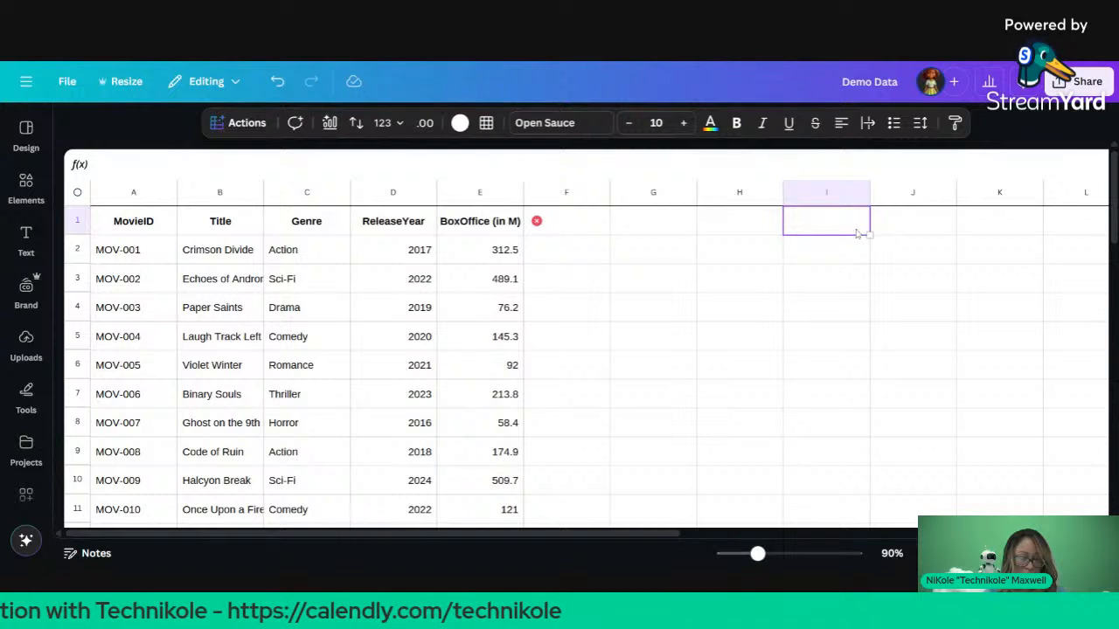
Step: Paste the tail into I1 and trim F1's formula to end at "("
key(ctrl+v)
scroll(614, 237, right, 1)
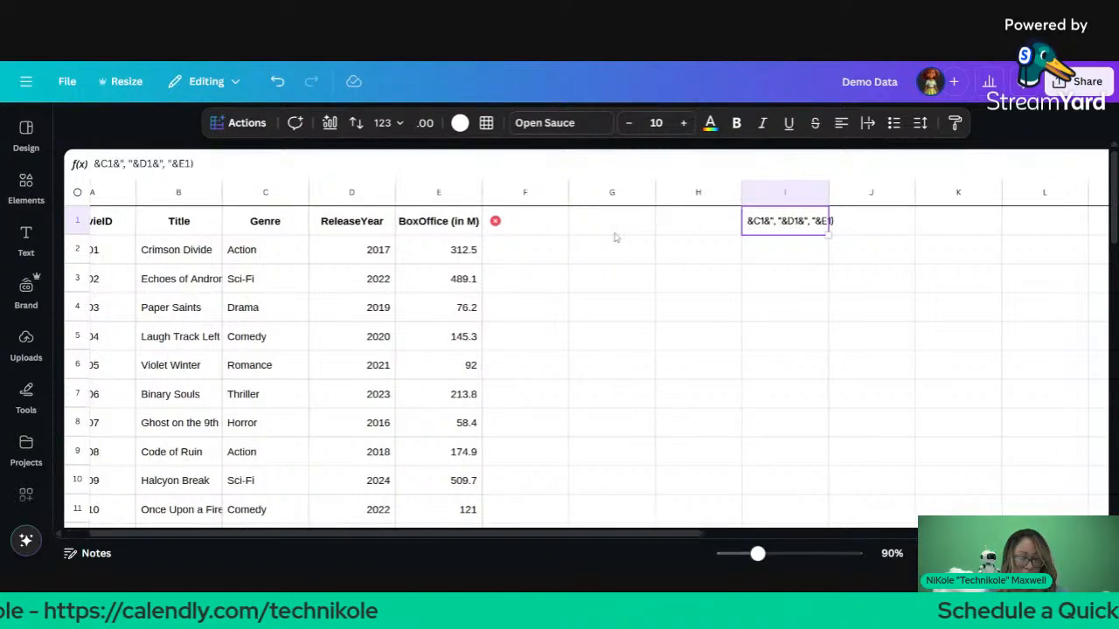
click(532, 229)
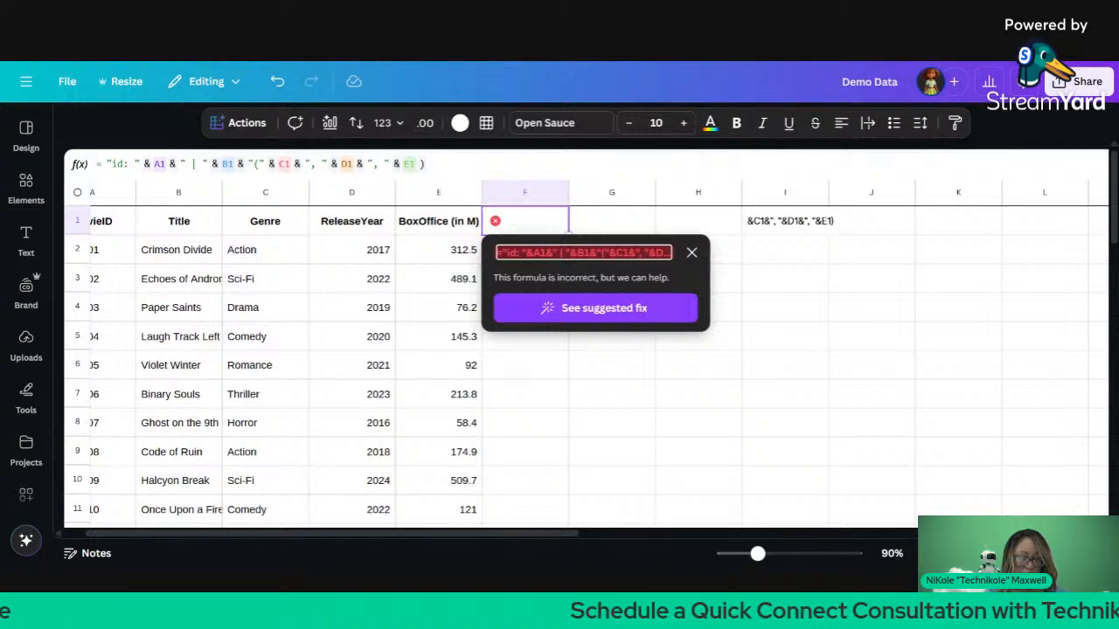
click(426, 165)
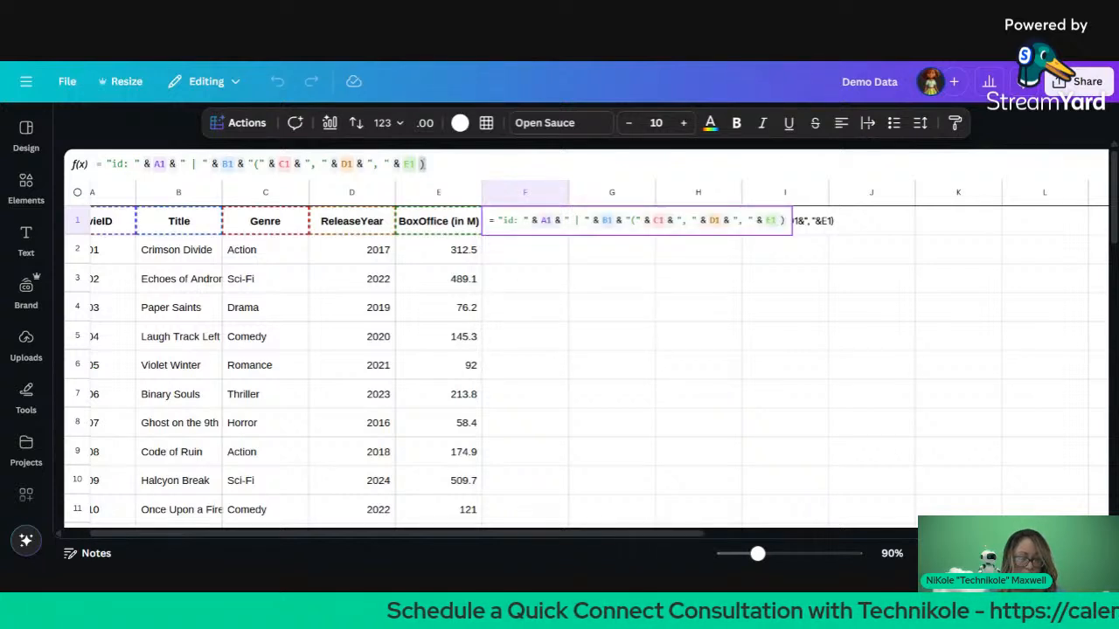
drag(426, 164, 267, 164)
key(BackSpace)
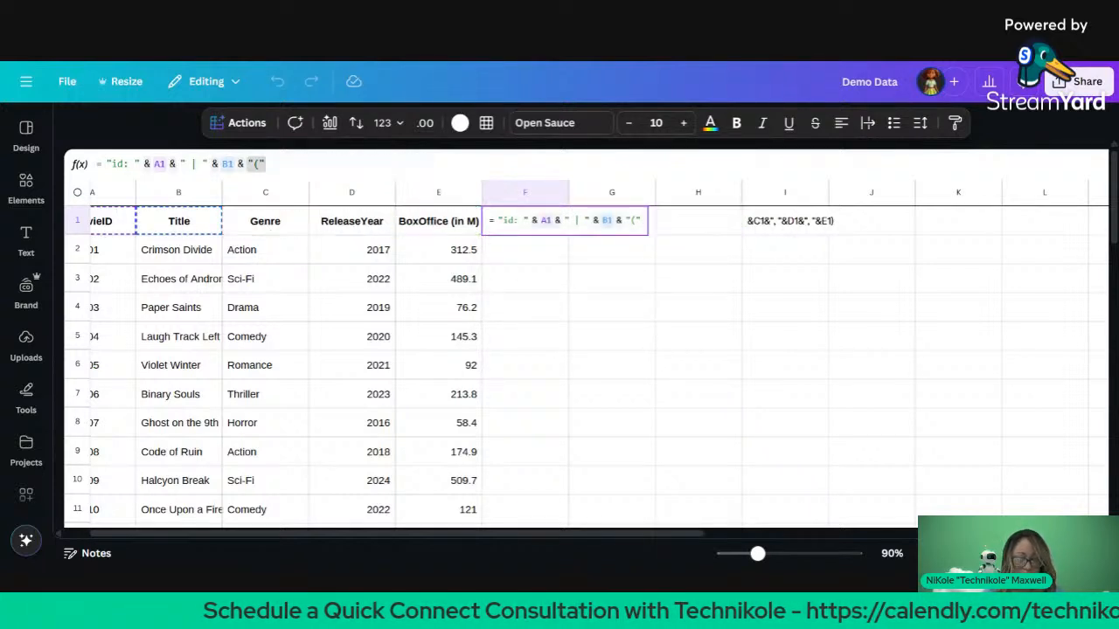
key(Return)
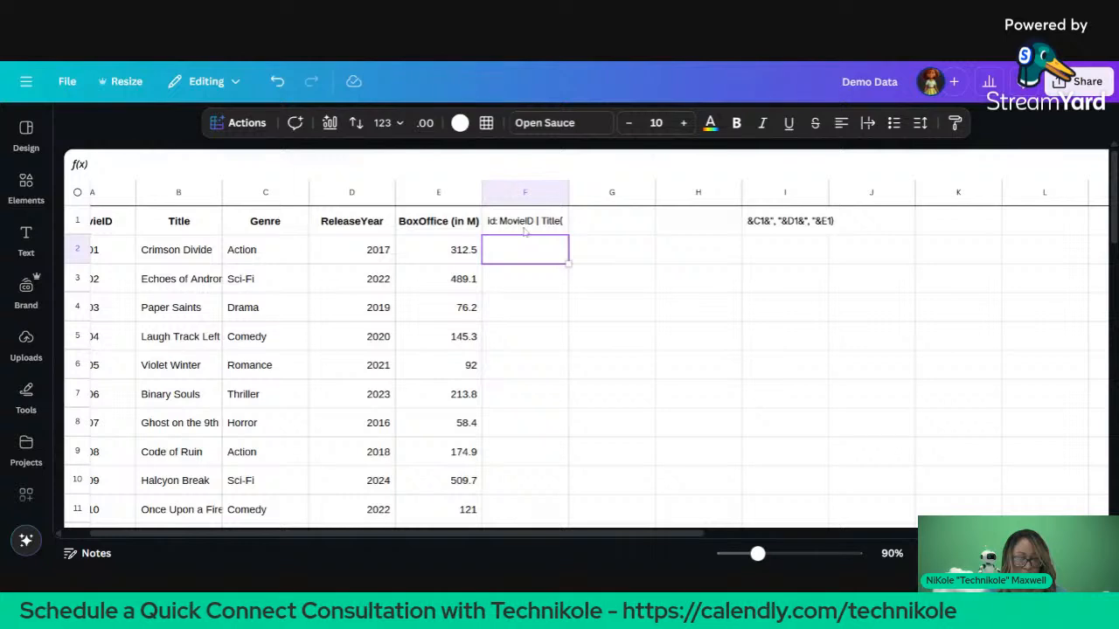
click(531, 229)
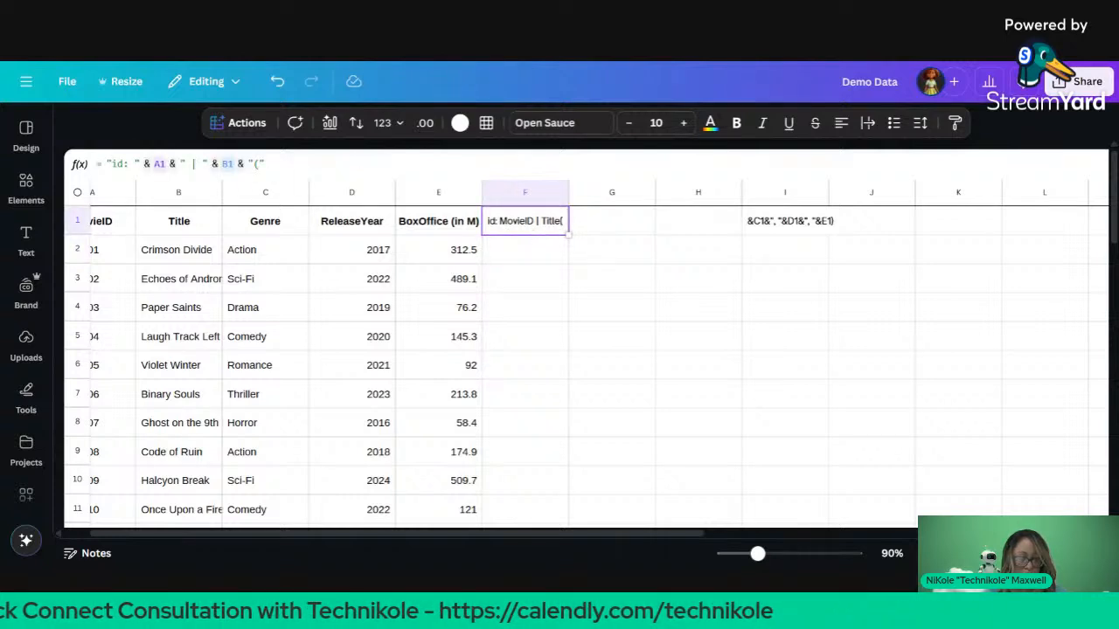
Step: Fill F1's label formula down to F2 and widen column F
scroll(562, 285, left, 2)
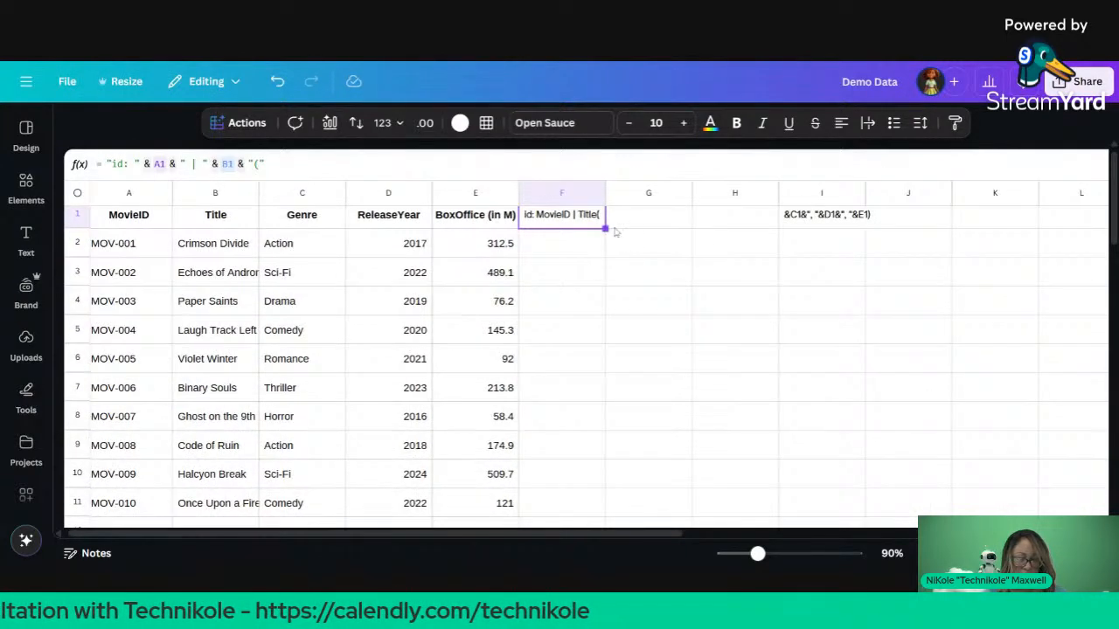
drag(605, 228, 605, 257)
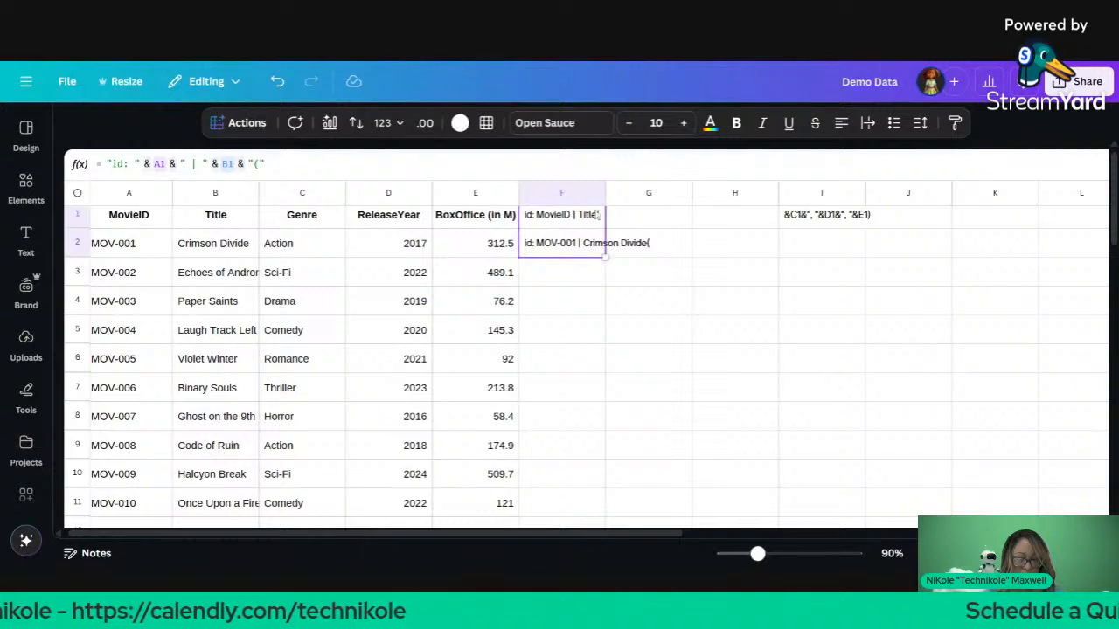
drag(605, 180, 686, 219)
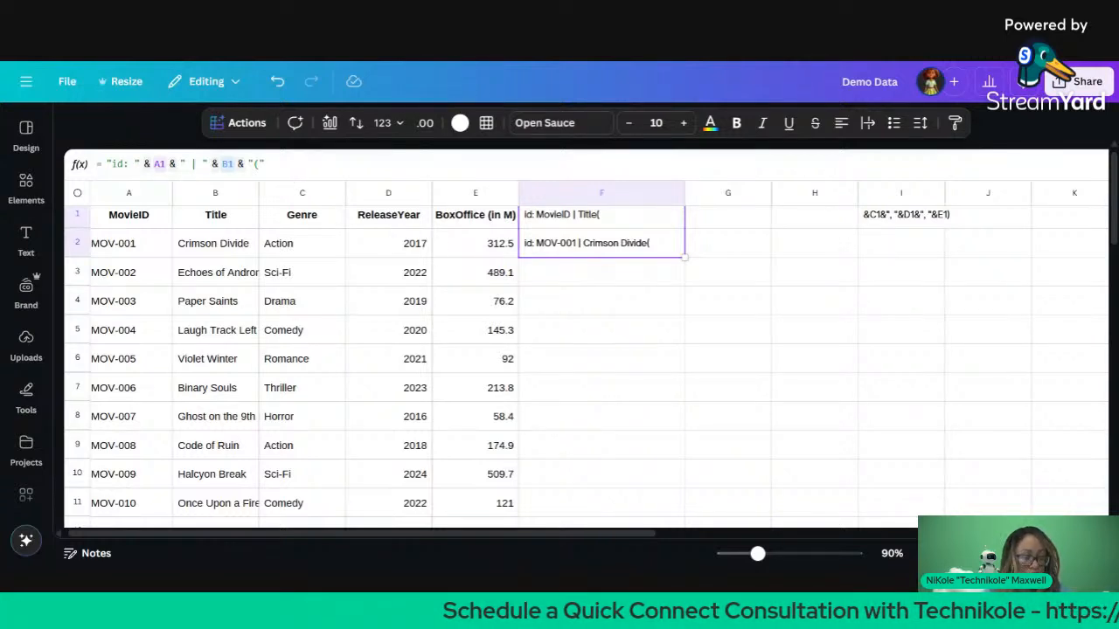
click(482, 312)
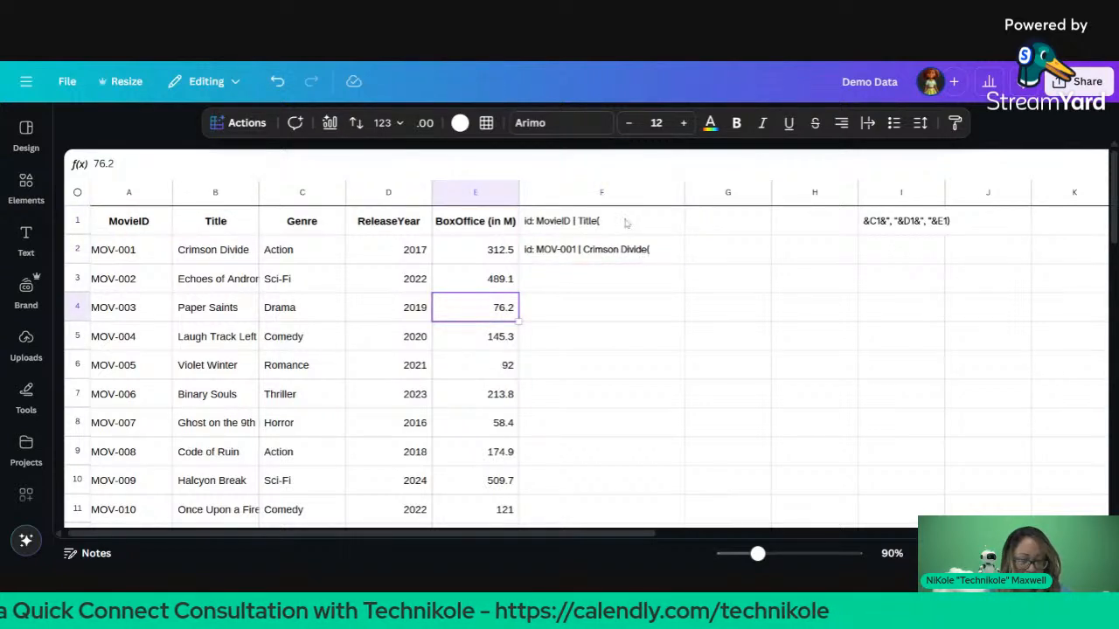
Step: Add a space before the opening bracket in F1 and refill F2
click(626, 223)
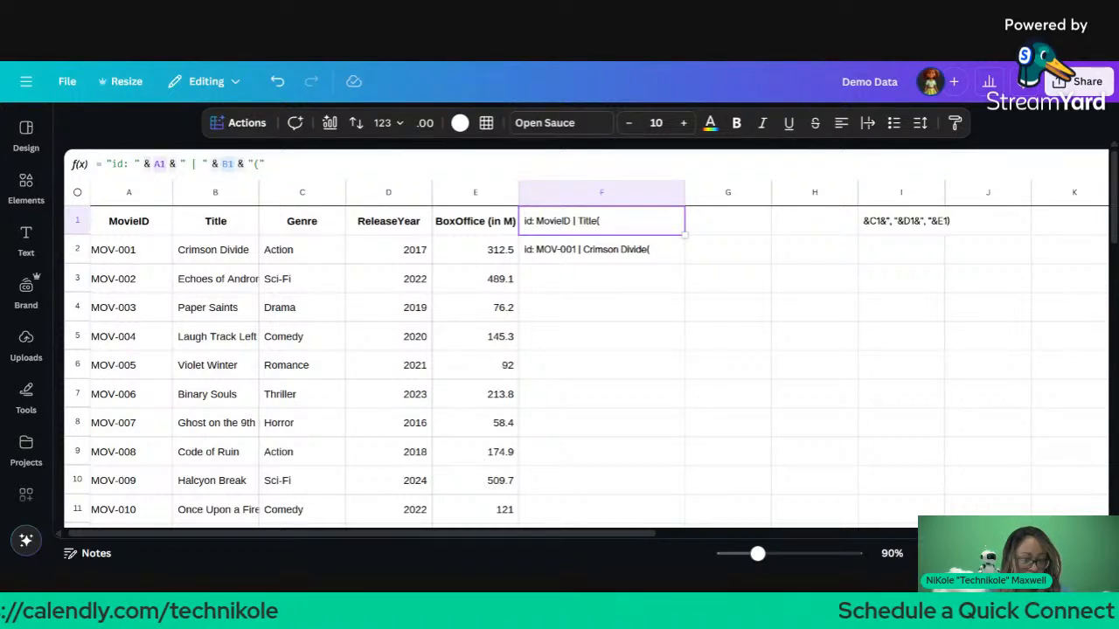
click(265, 165)
click(255, 164)
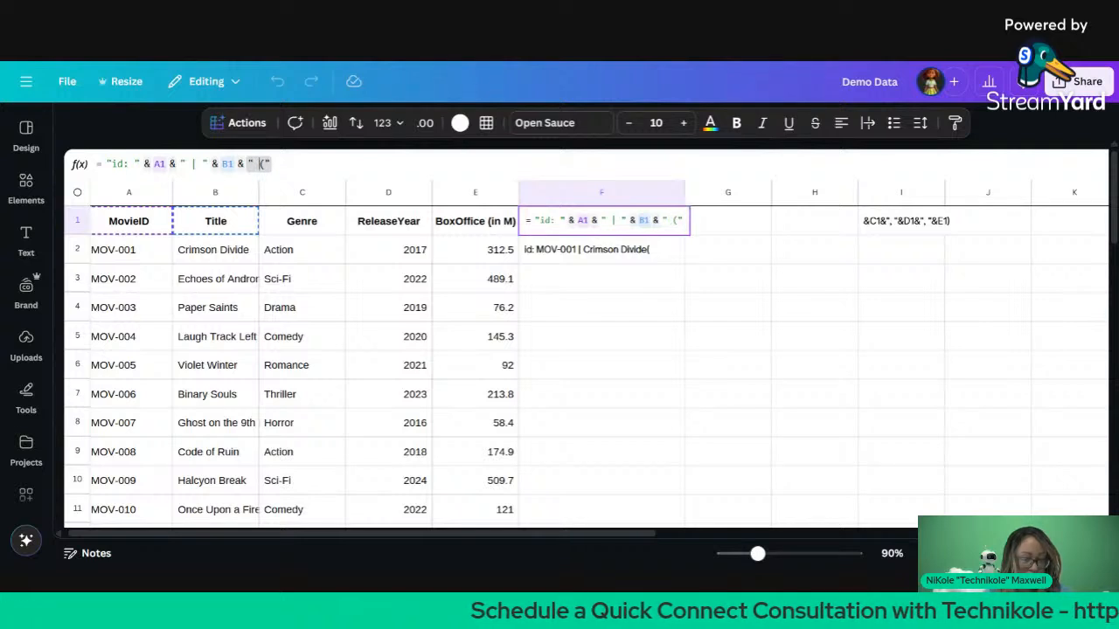
key(Return)
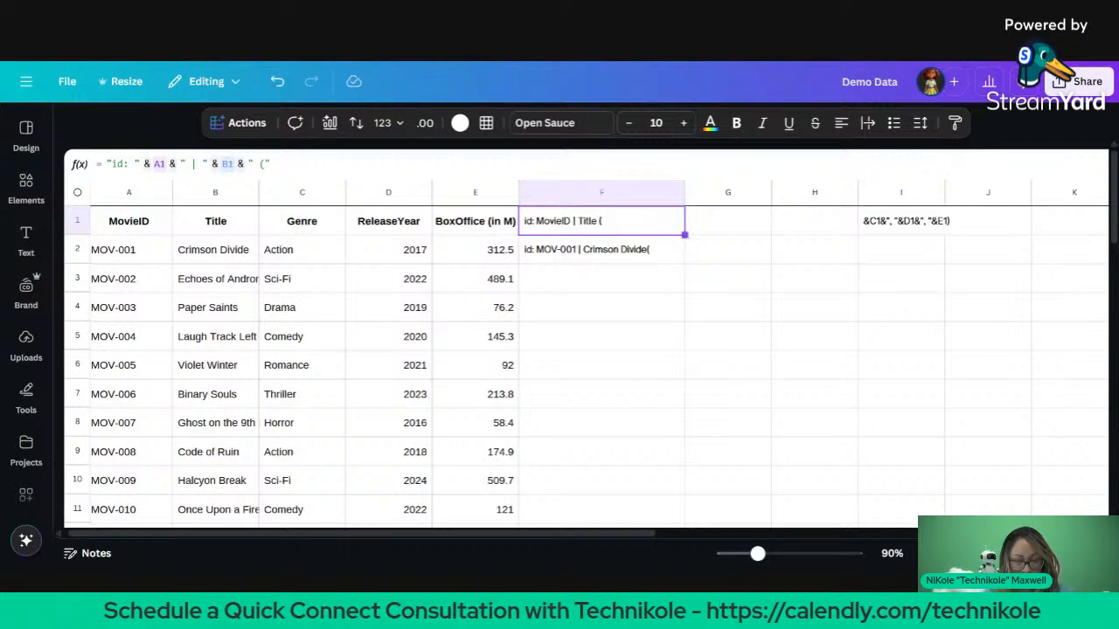
drag(684, 234, 681, 254)
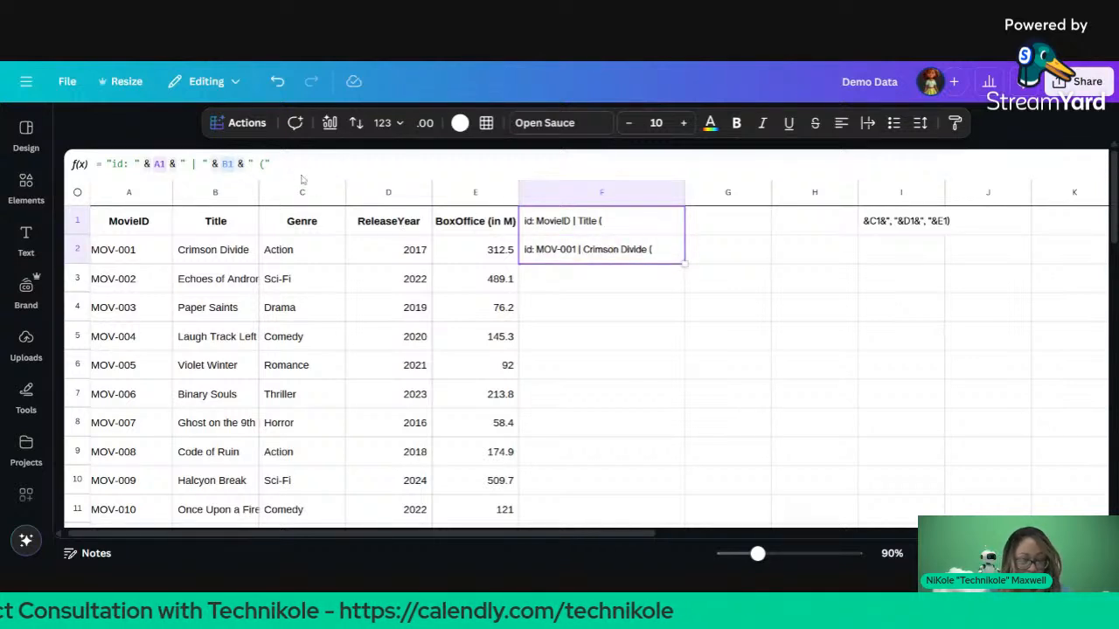
click(269, 164)
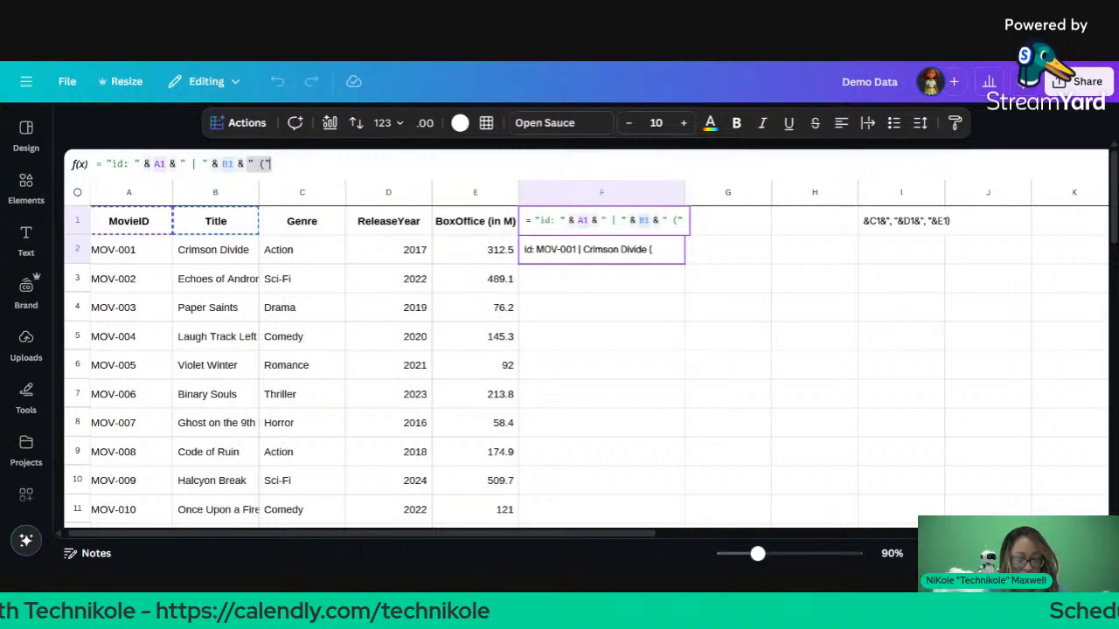
Step: Append & C1 (Genre) to F1's label formula
text(& )
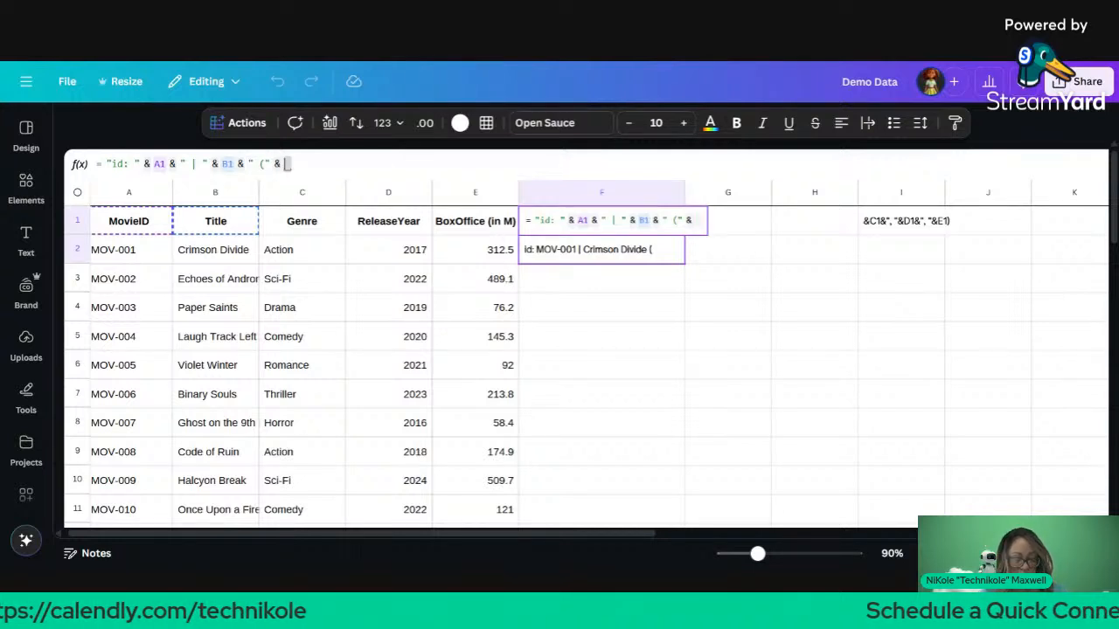
text(C1)
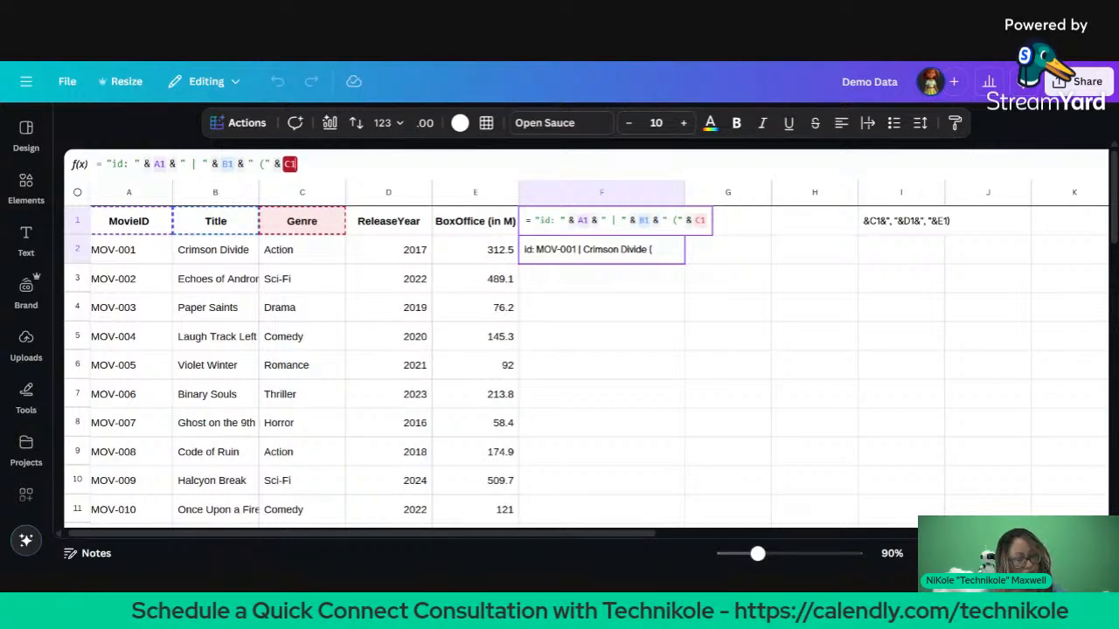
key(Return)
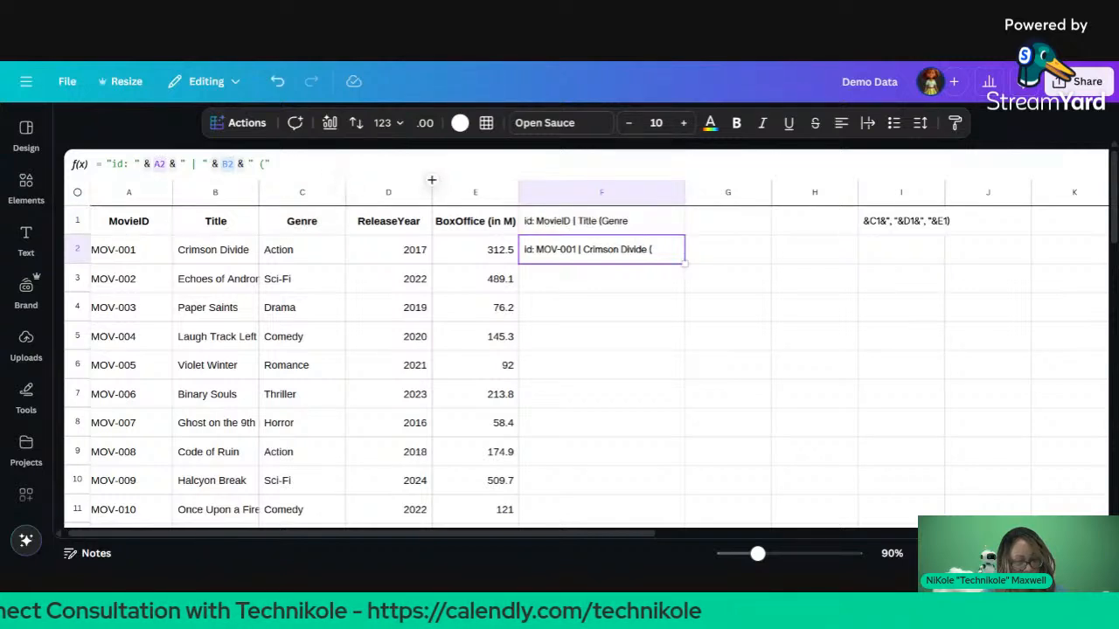
click(560, 229)
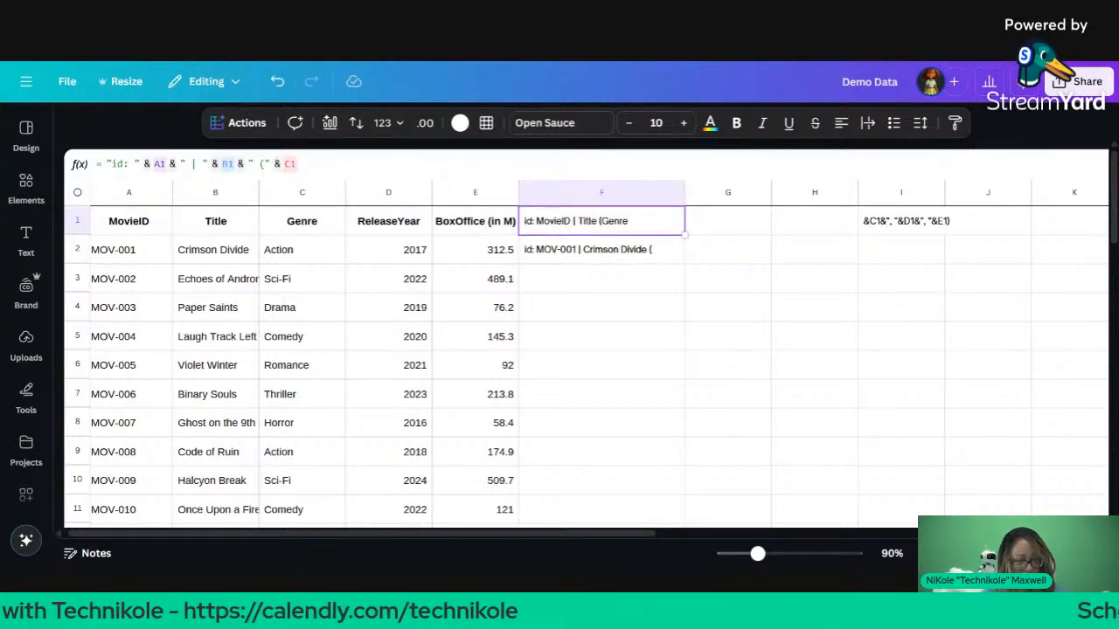
click(308, 165)
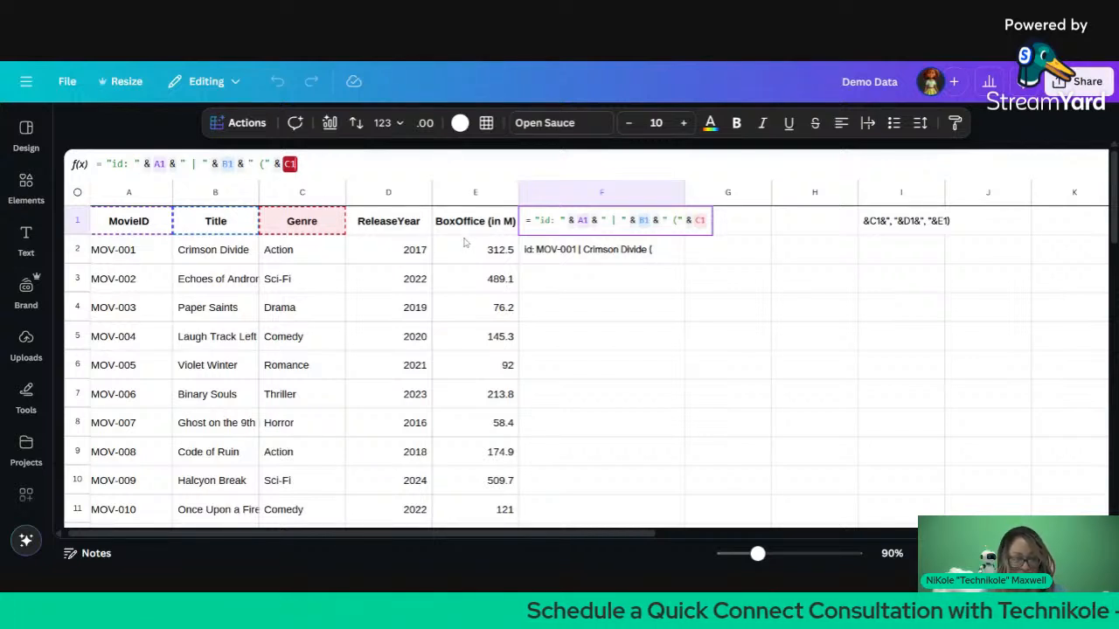
click(466, 243)
click(464, 244)
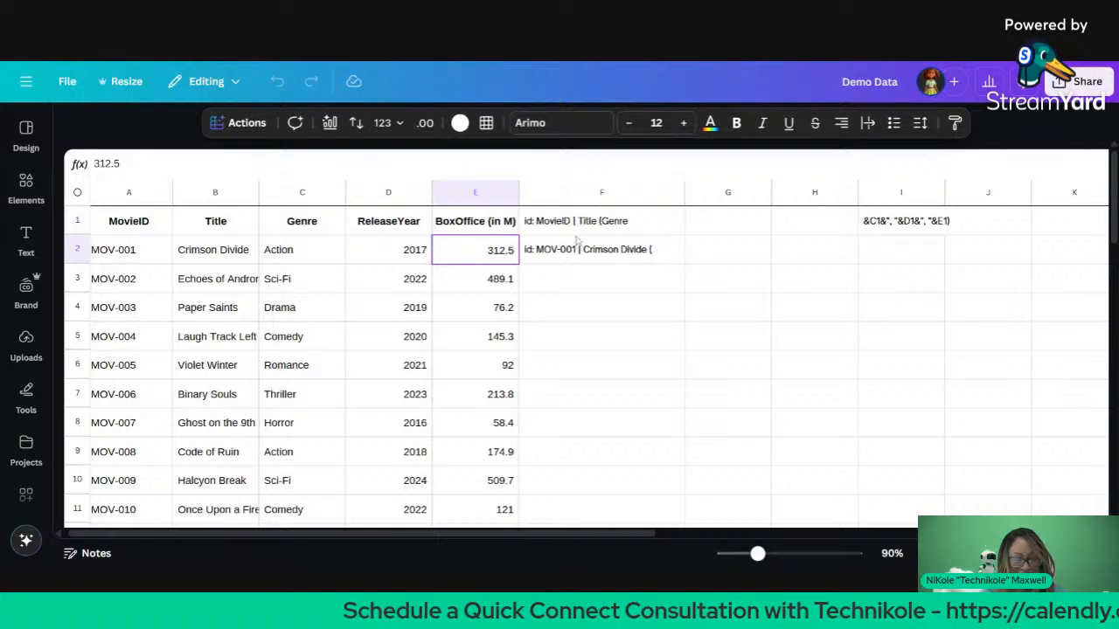
Step: Add a space after the opening bracket and refill the formula to F2
right_click(560, 221)
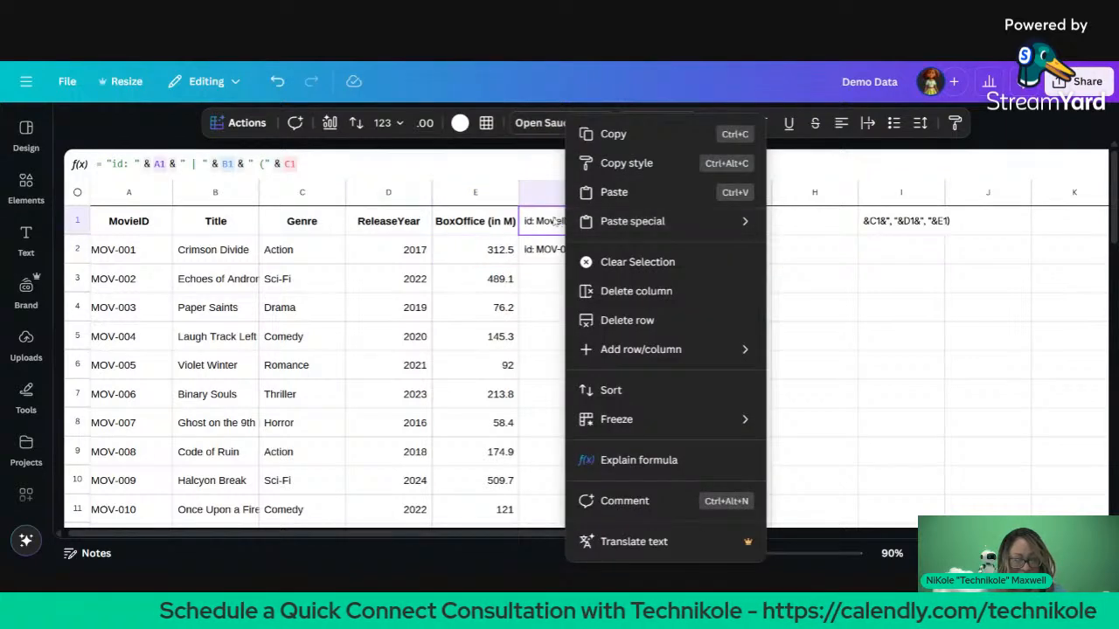
click(554, 222)
double_click(553, 222)
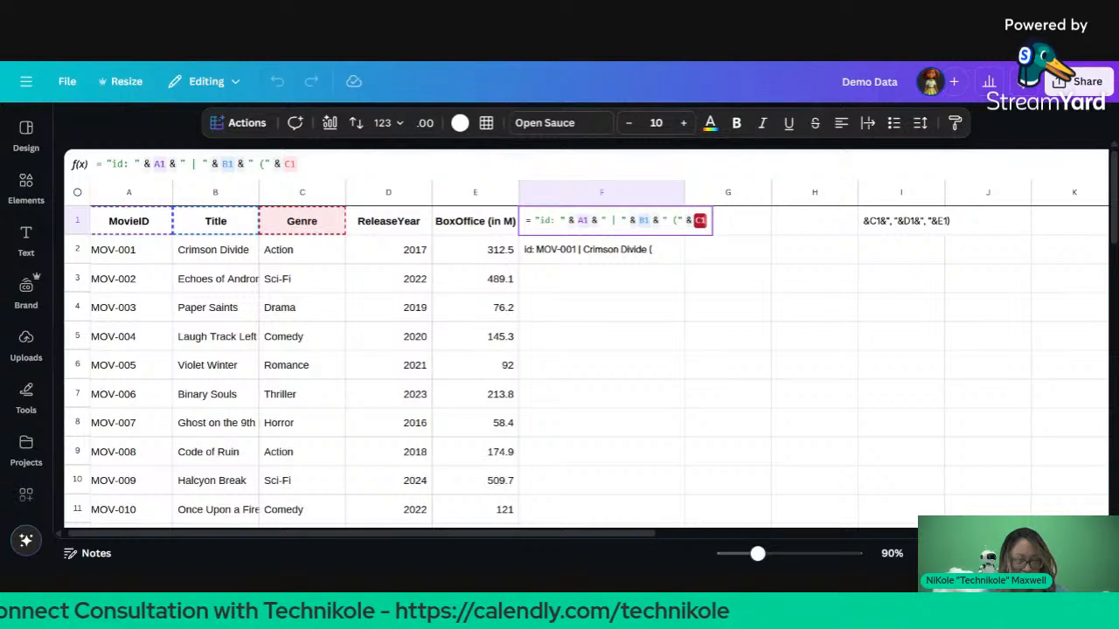
click(298, 164)
click(264, 164)
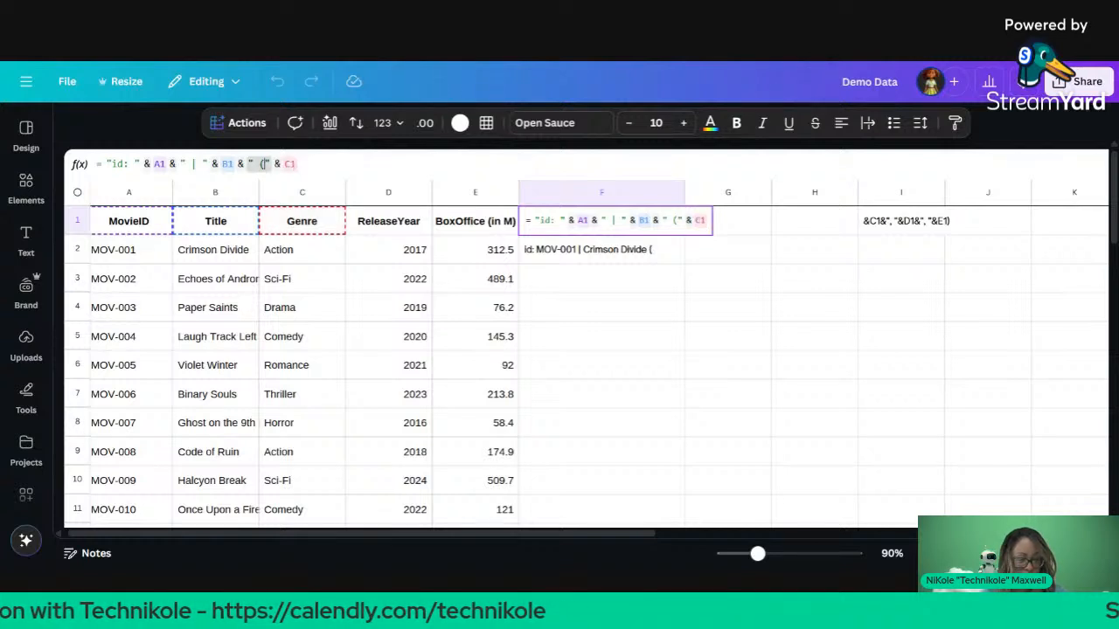
key(Return)
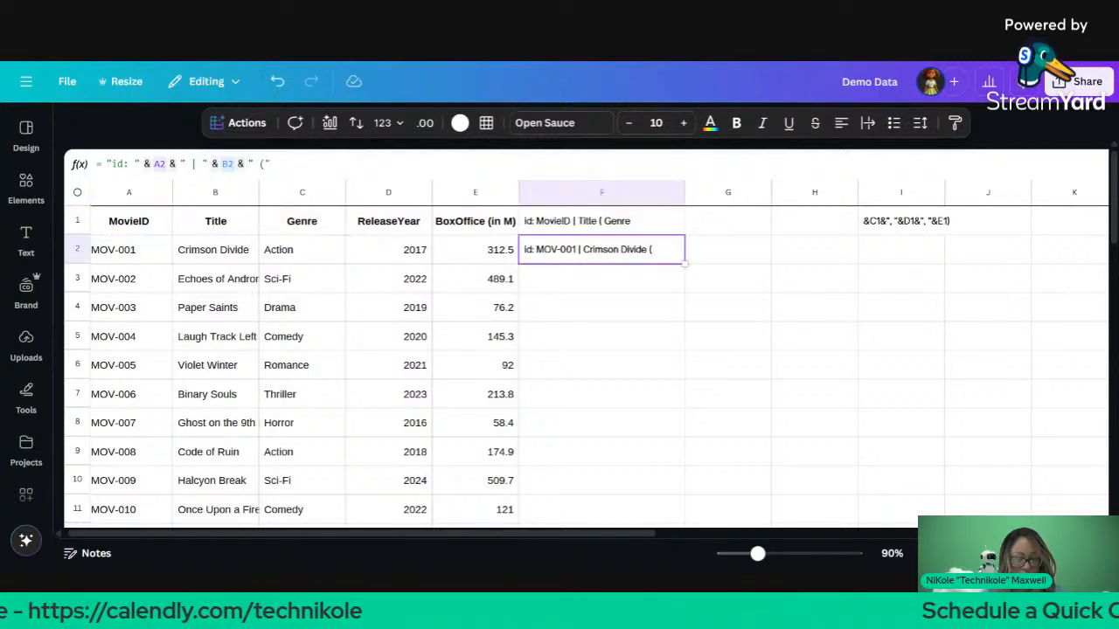
click(636, 231)
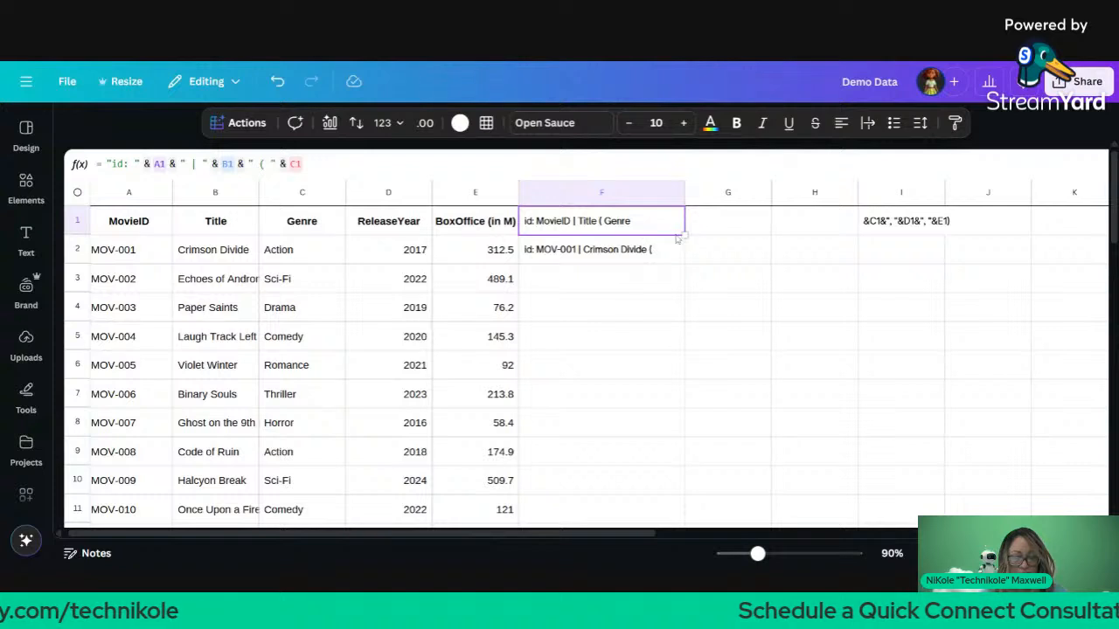
drag(685, 235, 685, 262)
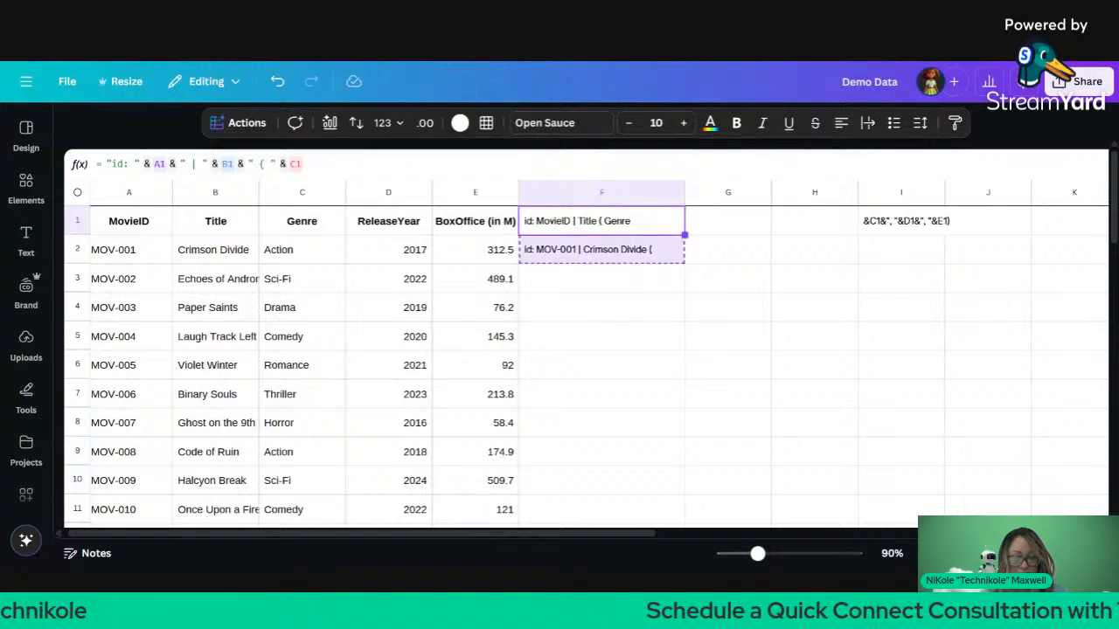
click(884, 233)
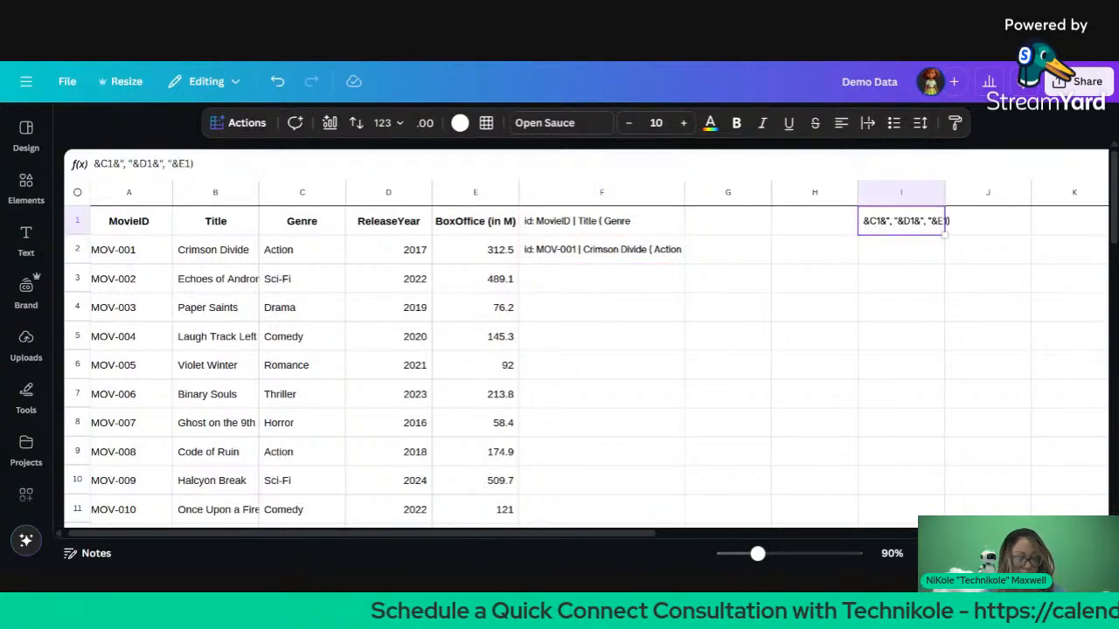
Step: Paste the I1 fragment after C1 in F1, removing the duplicate C1 and empty quotes
double_click(944, 221)
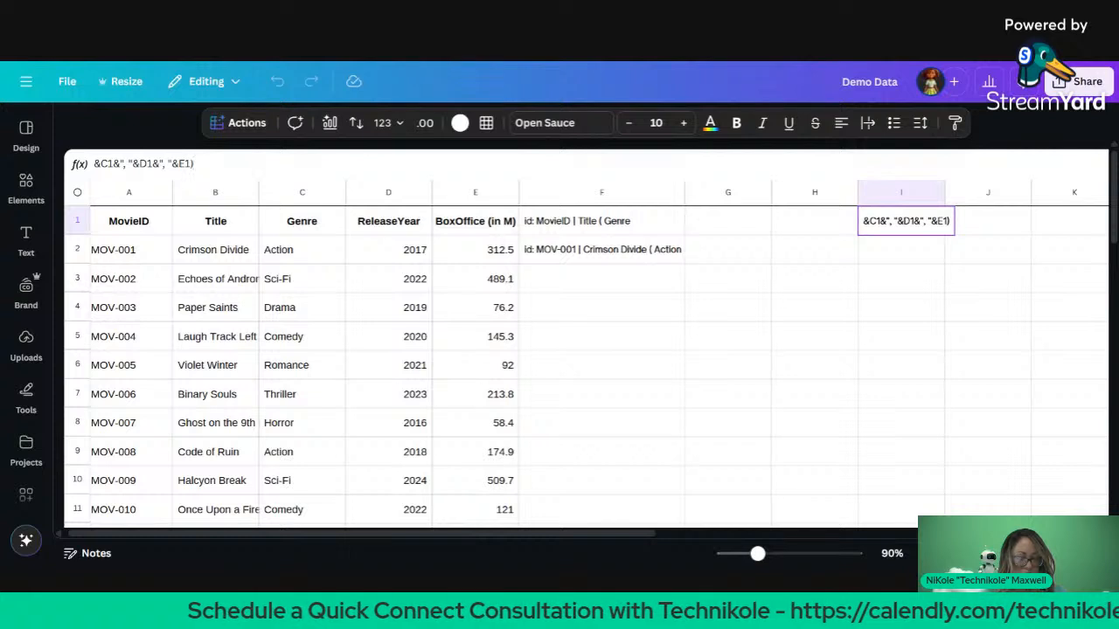
click(566, 225)
click(304, 165)
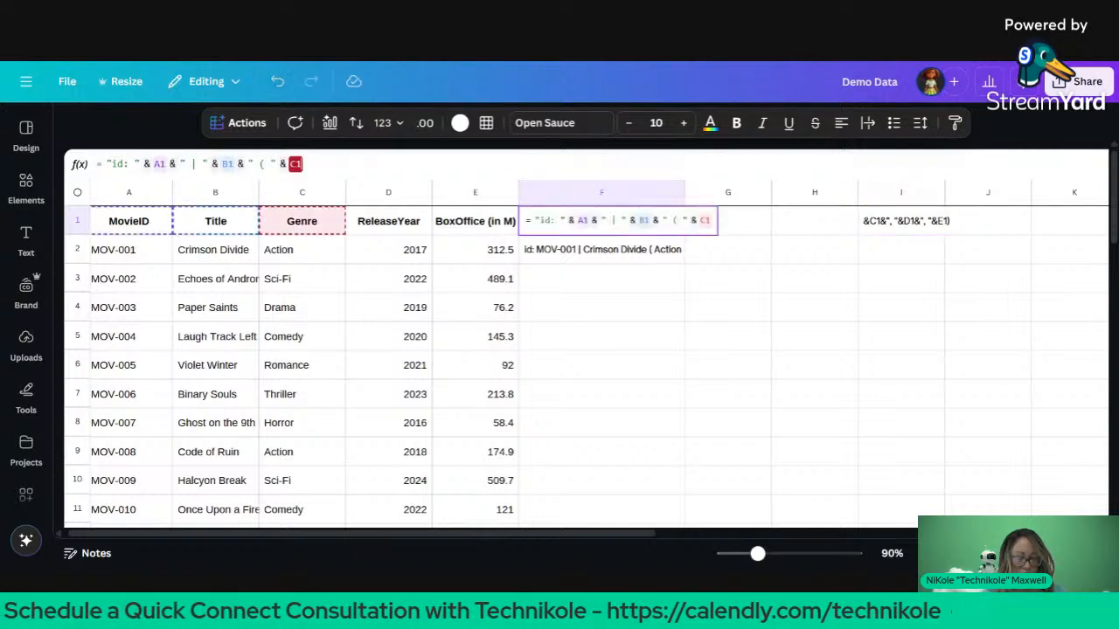
text("&C1&"", ""&D1&"", ""&E1)")
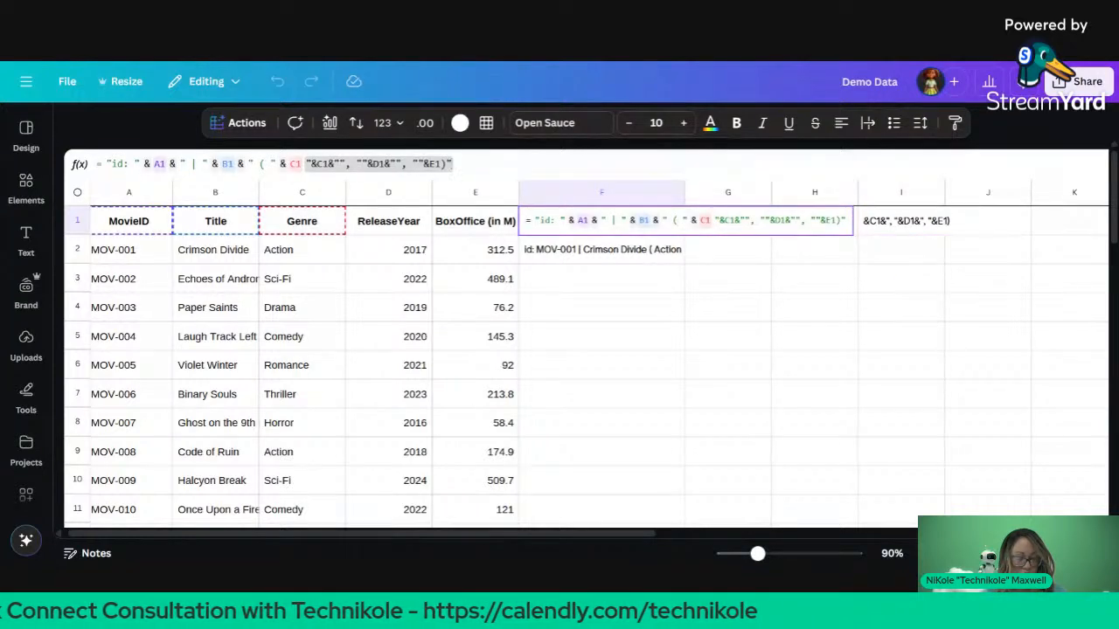
click(329, 164)
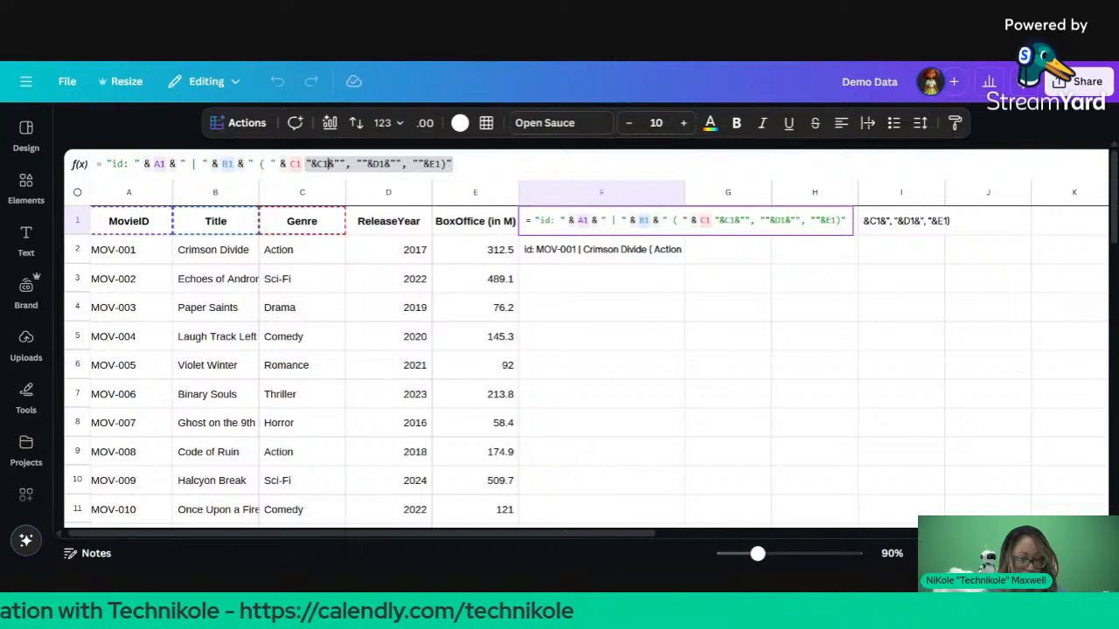
key(BackSpace)
key(BackSpace)
key(BackSpace)
key(BackSpace)
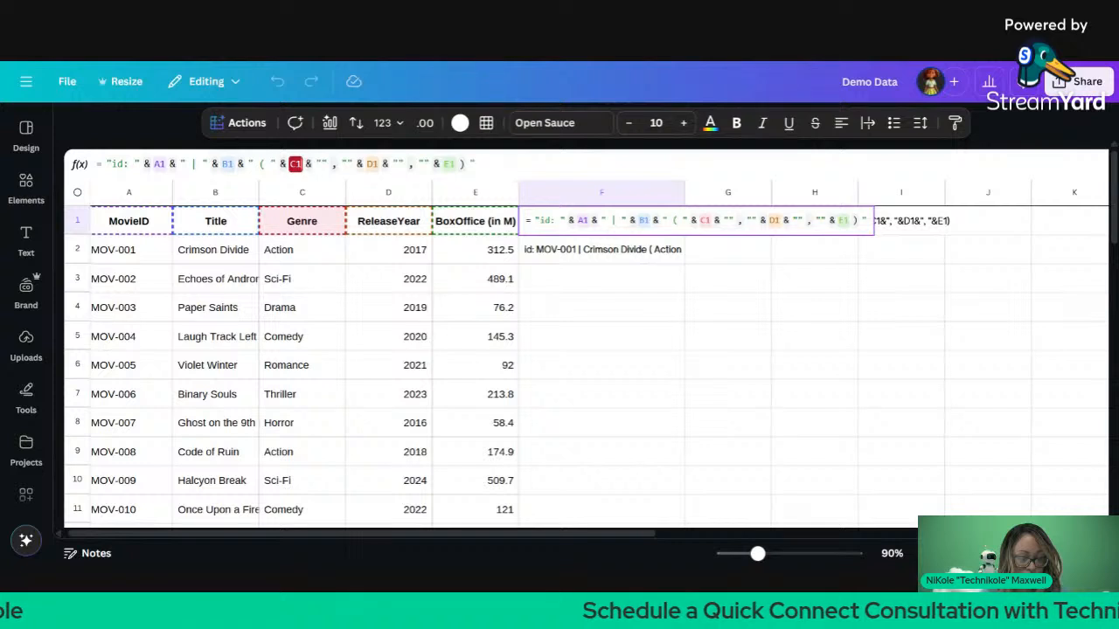
double_click(322, 165)
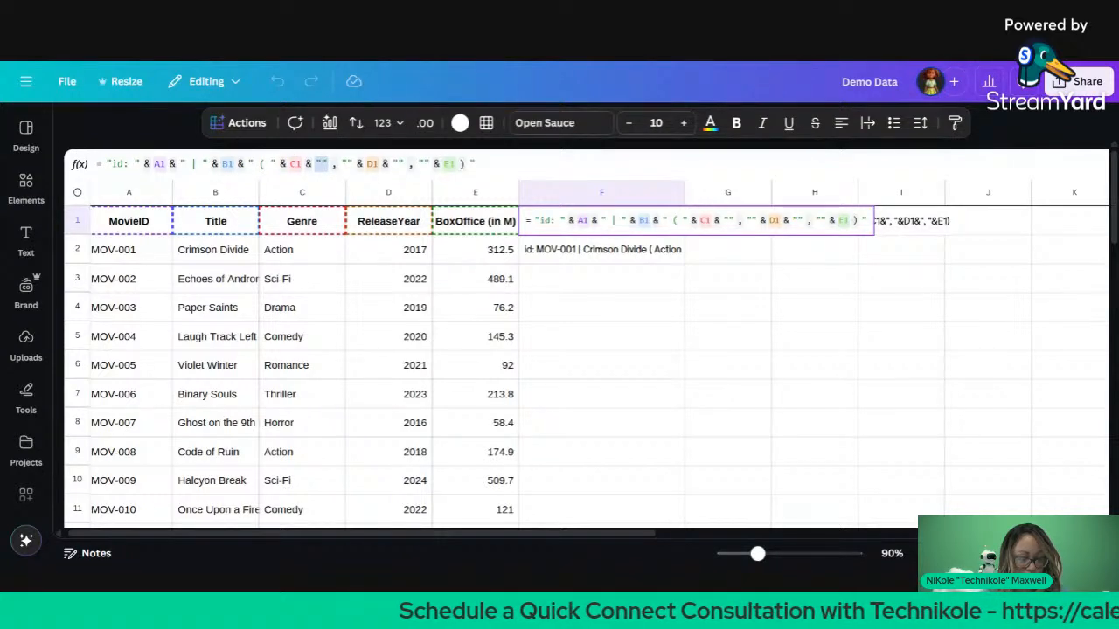
key(BackSpace)
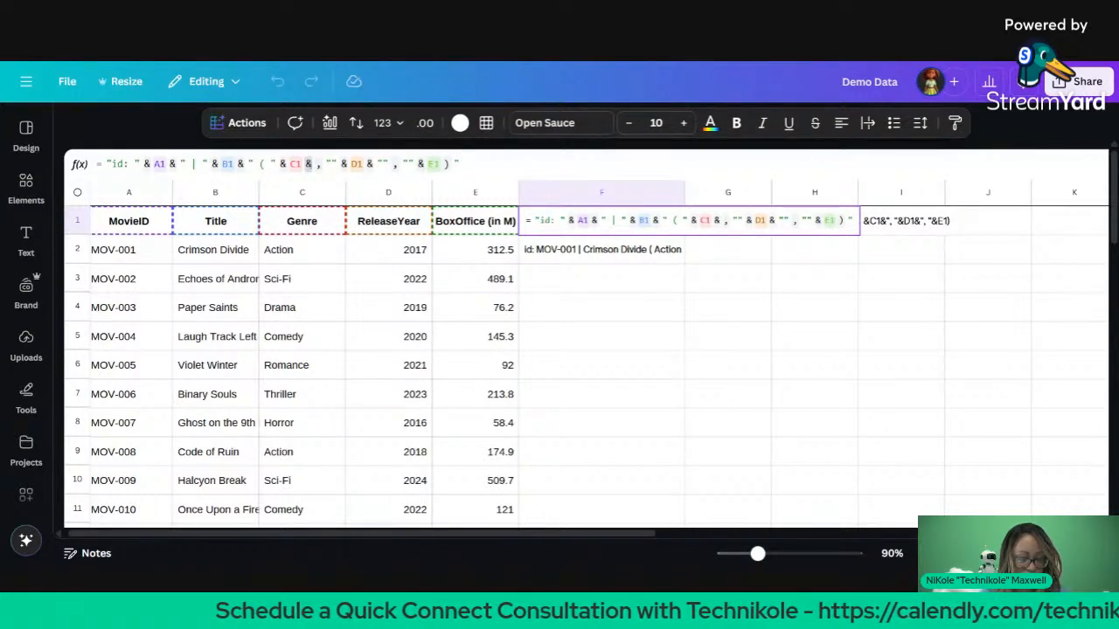
text(")
key(Return)
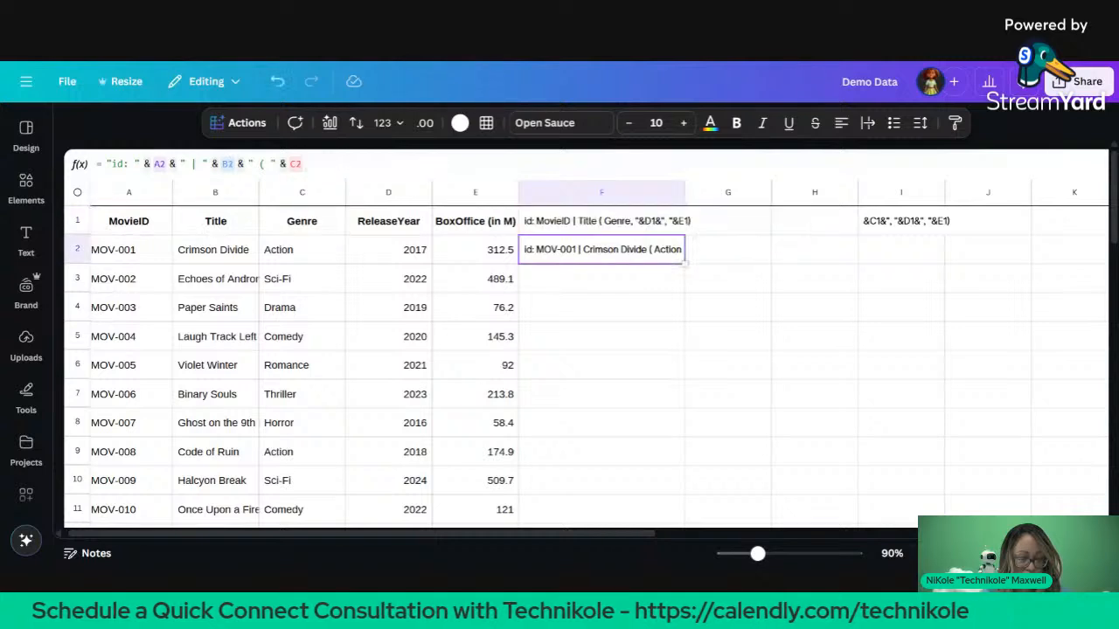
Step: Replace the end of F1's formula with a reformatted ending
double_click(630, 250)
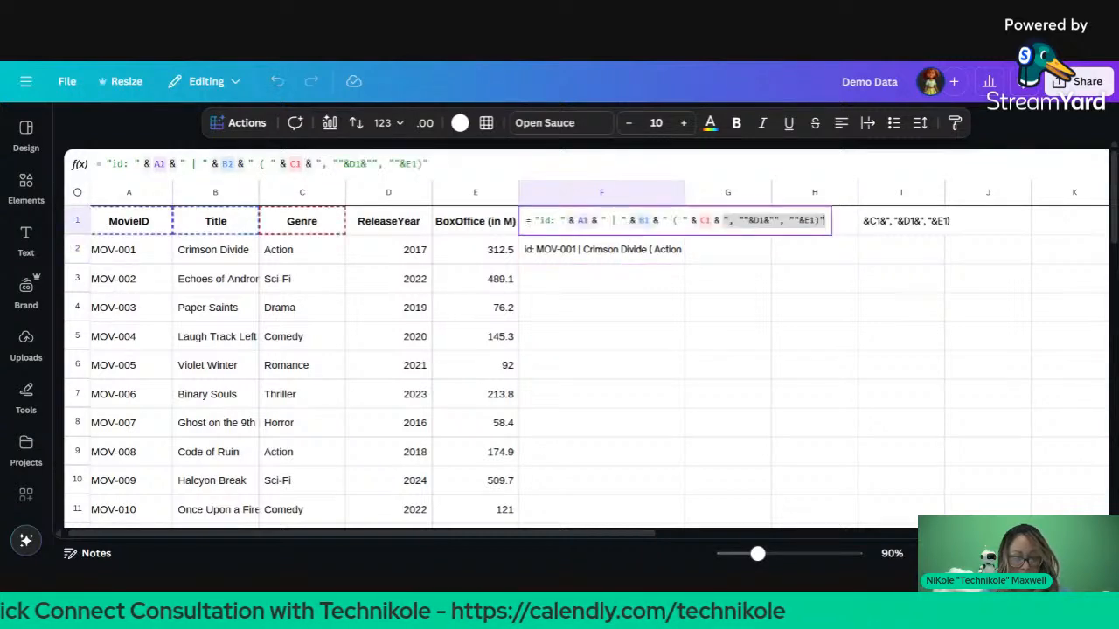
click(639, 276)
click(641, 229)
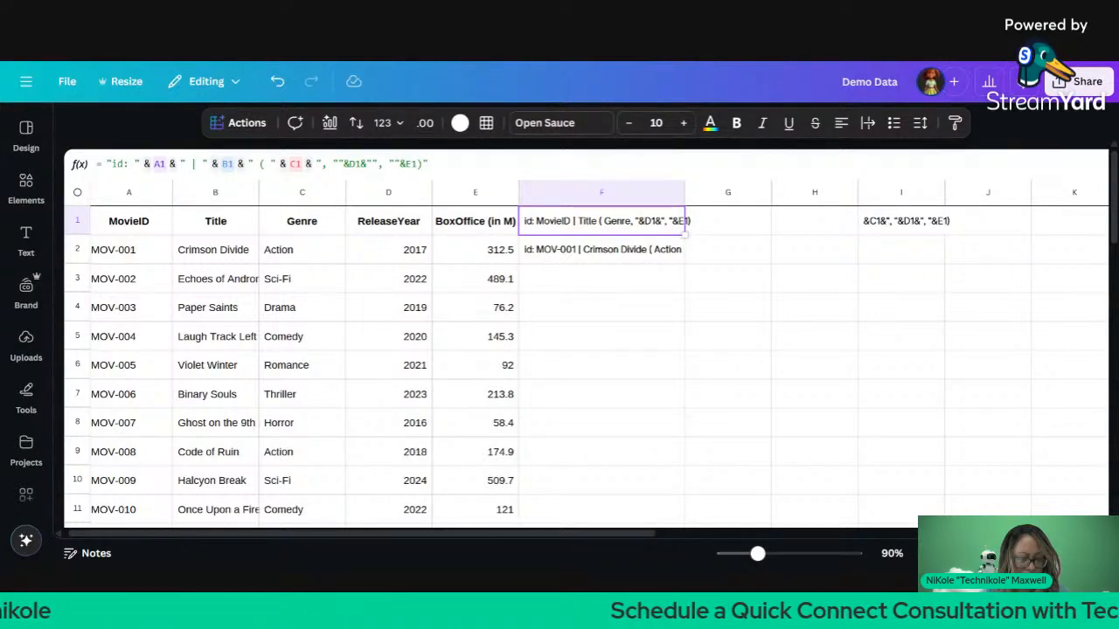
drag(429, 164, 315, 164)
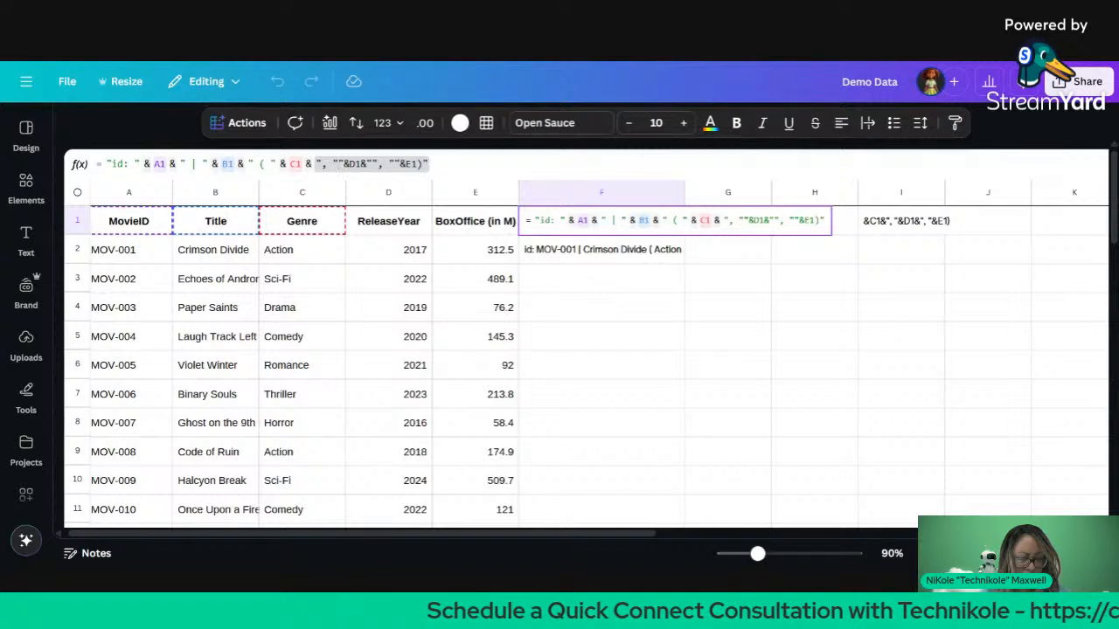
text(", " & D1 & "" , "" & E1 ) ")
key(Return)
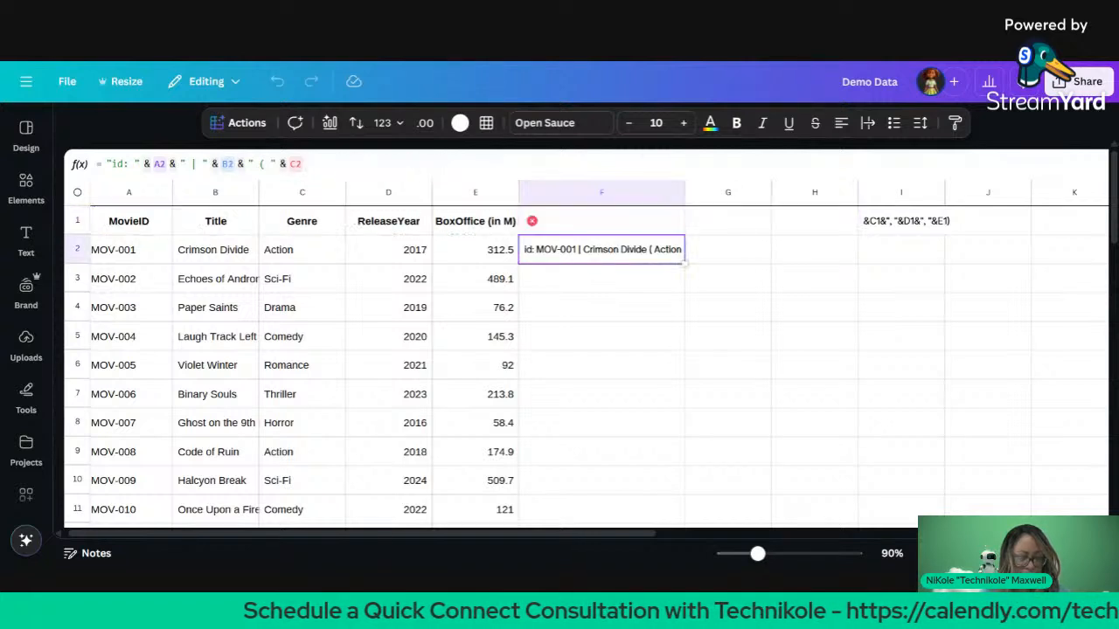
Step: Delete the stray double quotes in F1's formula and commit it
click(647, 223)
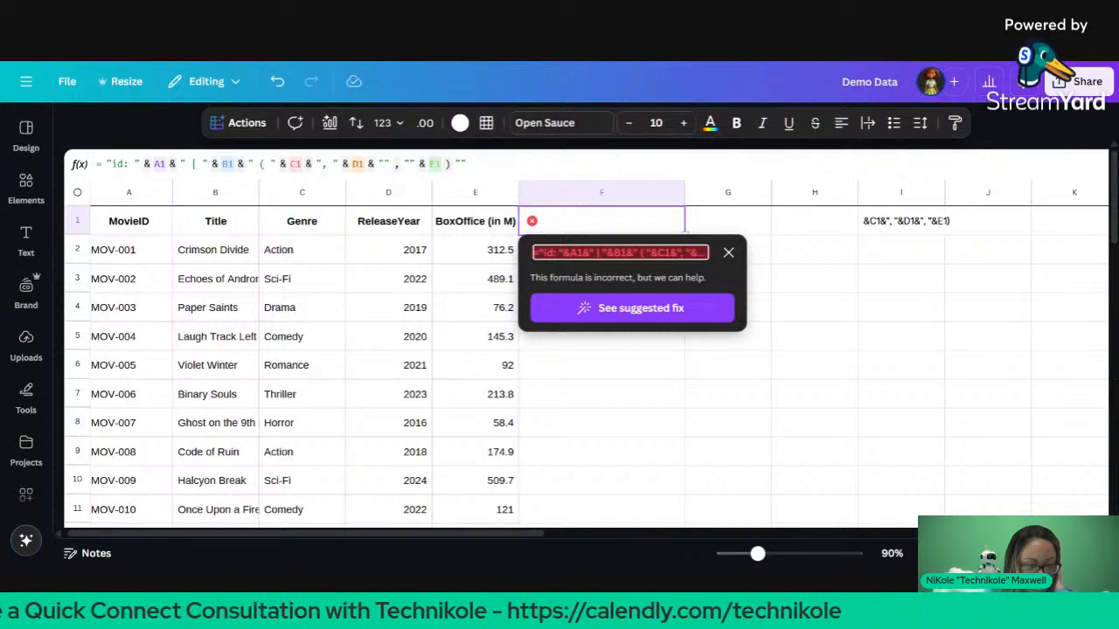
click(461, 164)
click(383, 165)
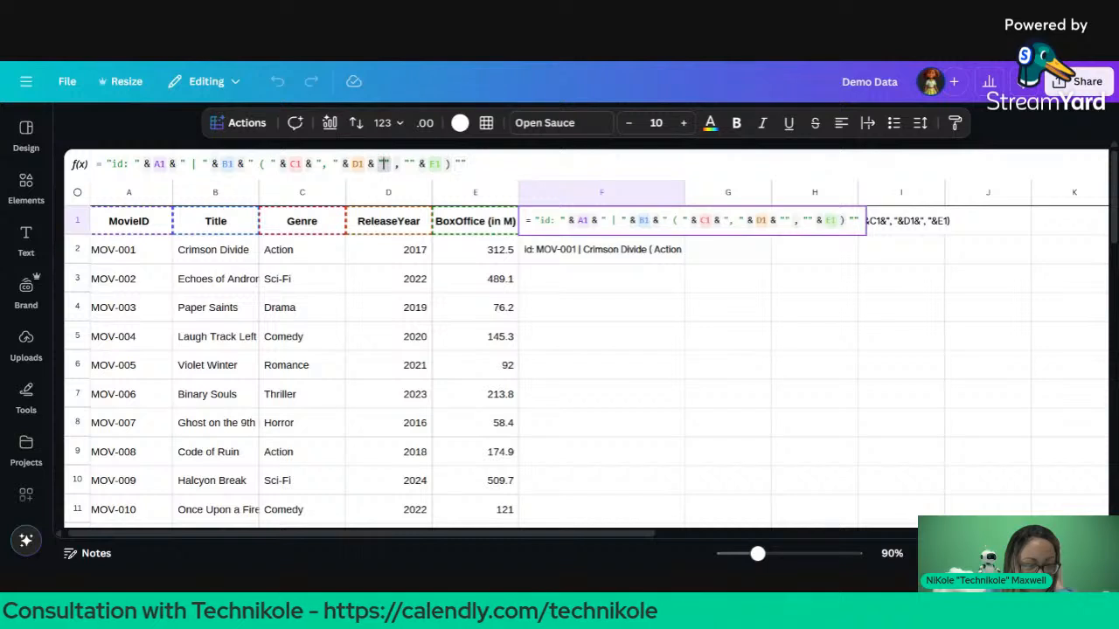
key(BackSpace)
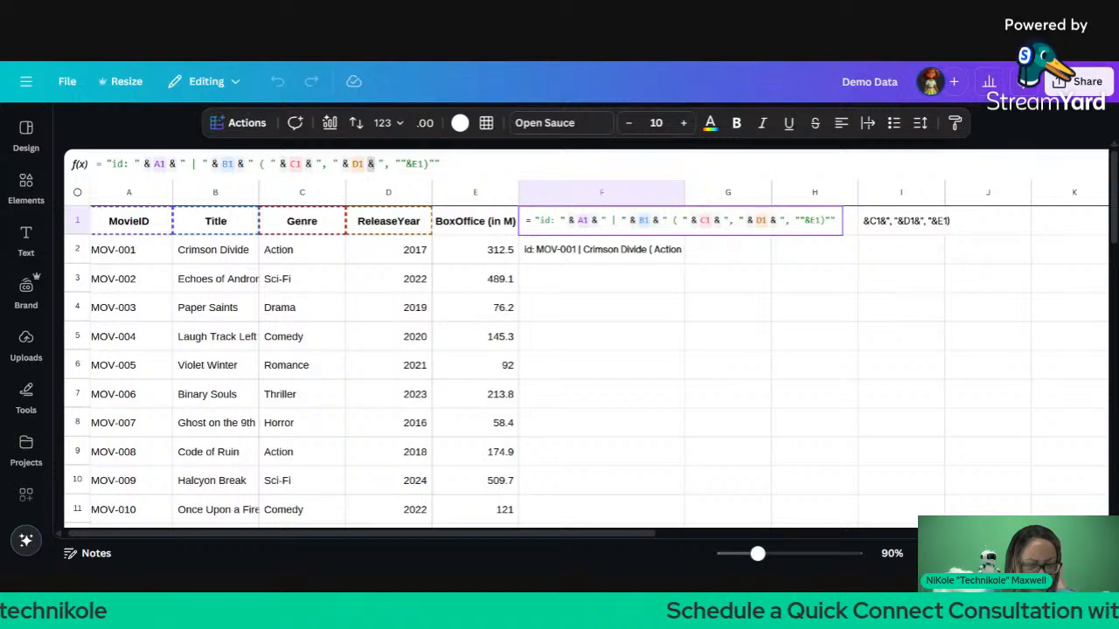
click(399, 163)
key(BackSpace)
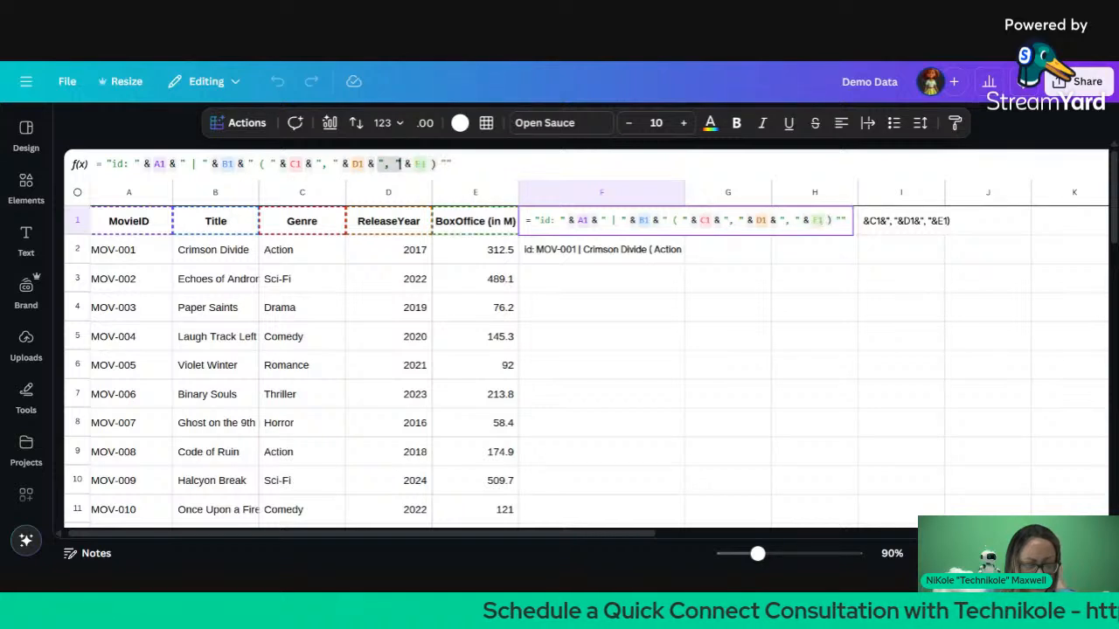
click(450, 164)
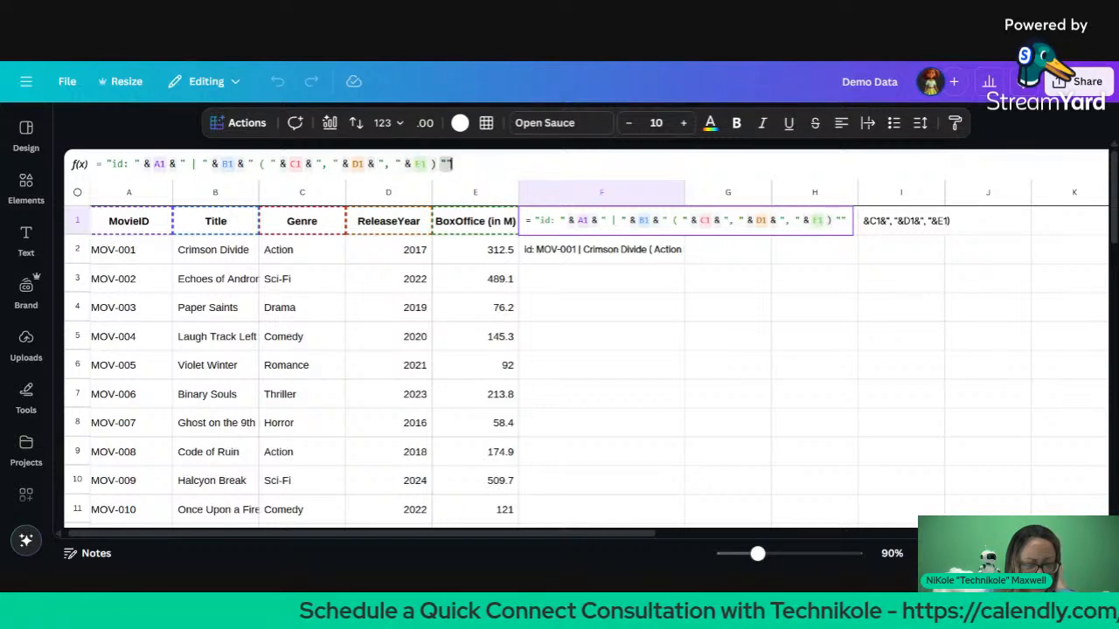
key(BackSpace)
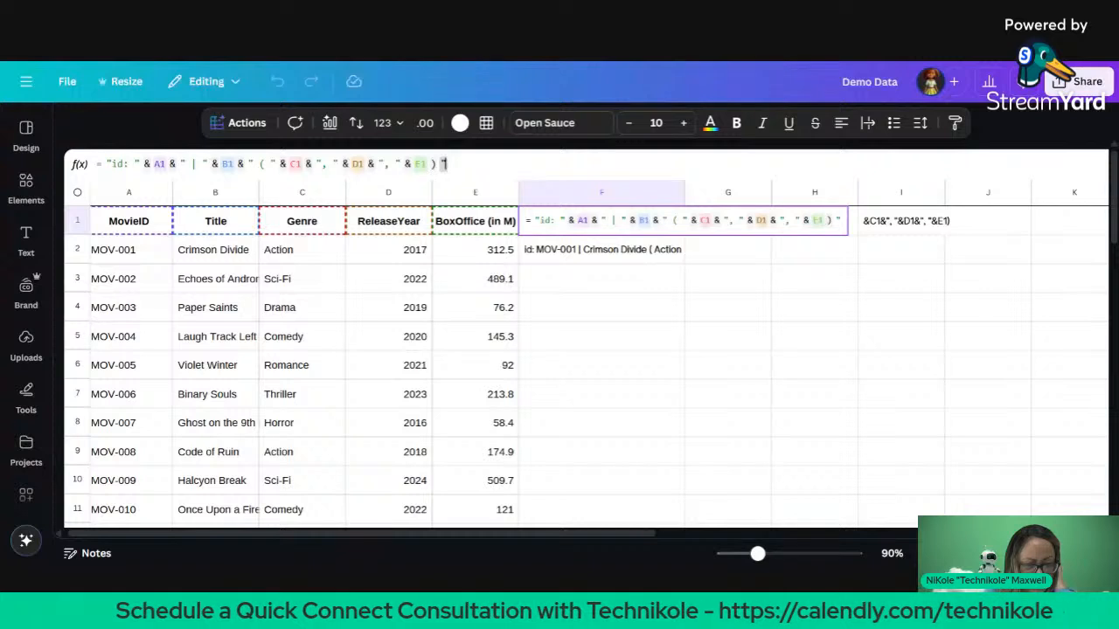
key(Return)
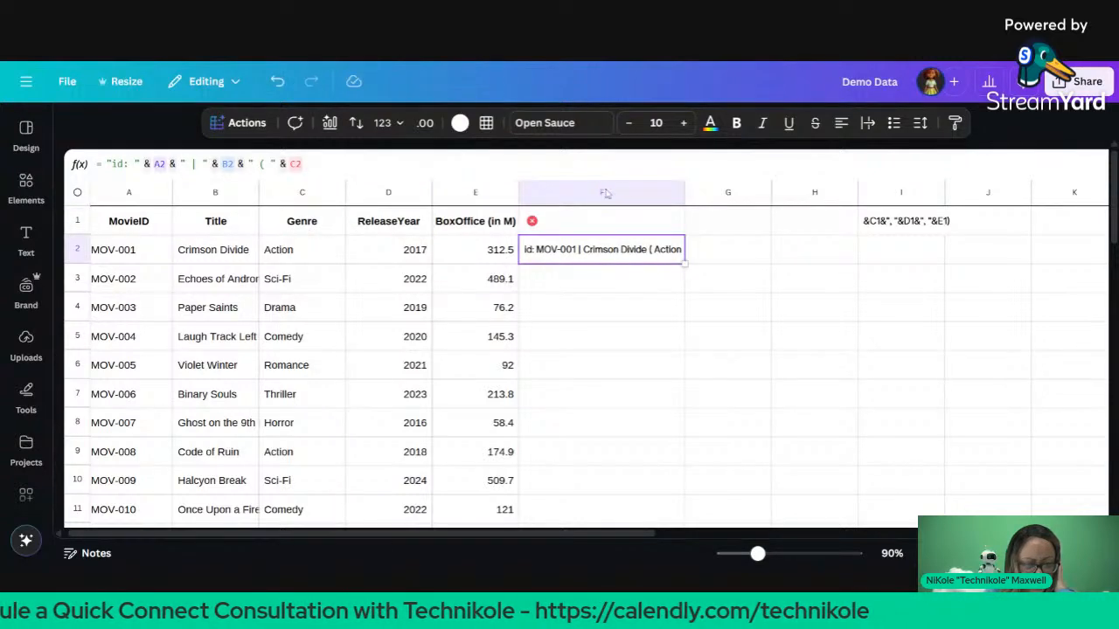
Step: Remove the last trailing quote and insert '" &' after E1 in F1's formula
click(618, 223)
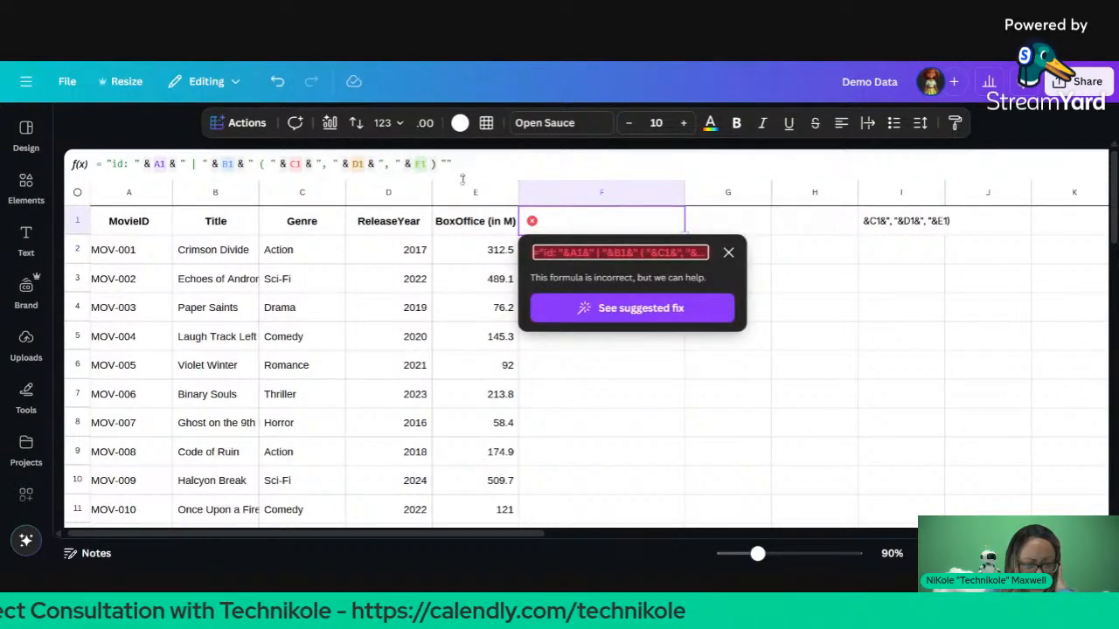
click(729, 254)
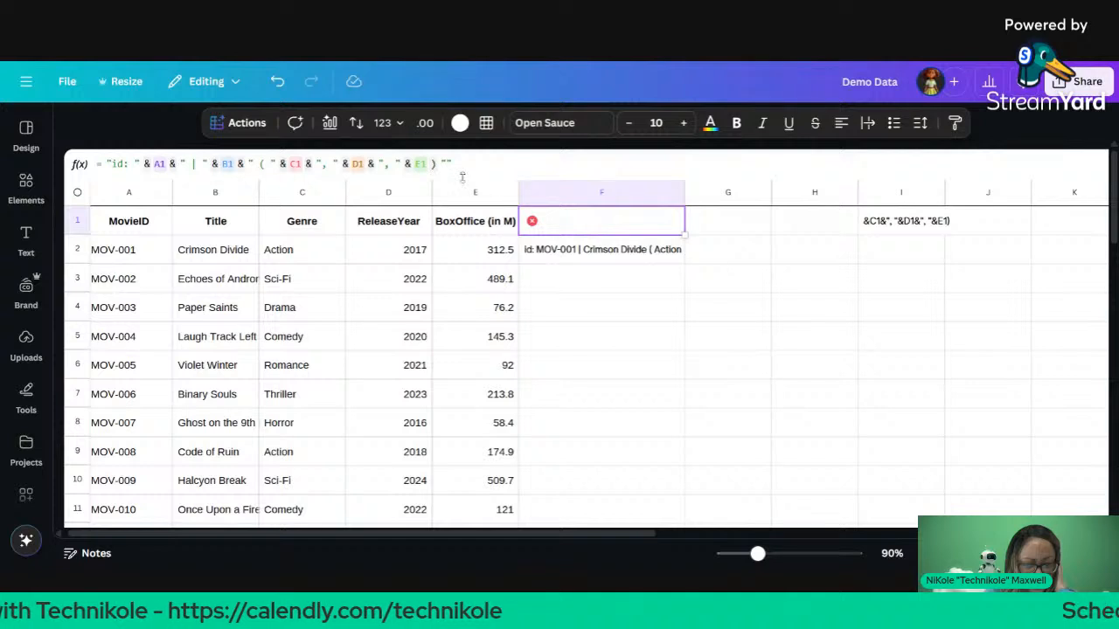
click(453, 165)
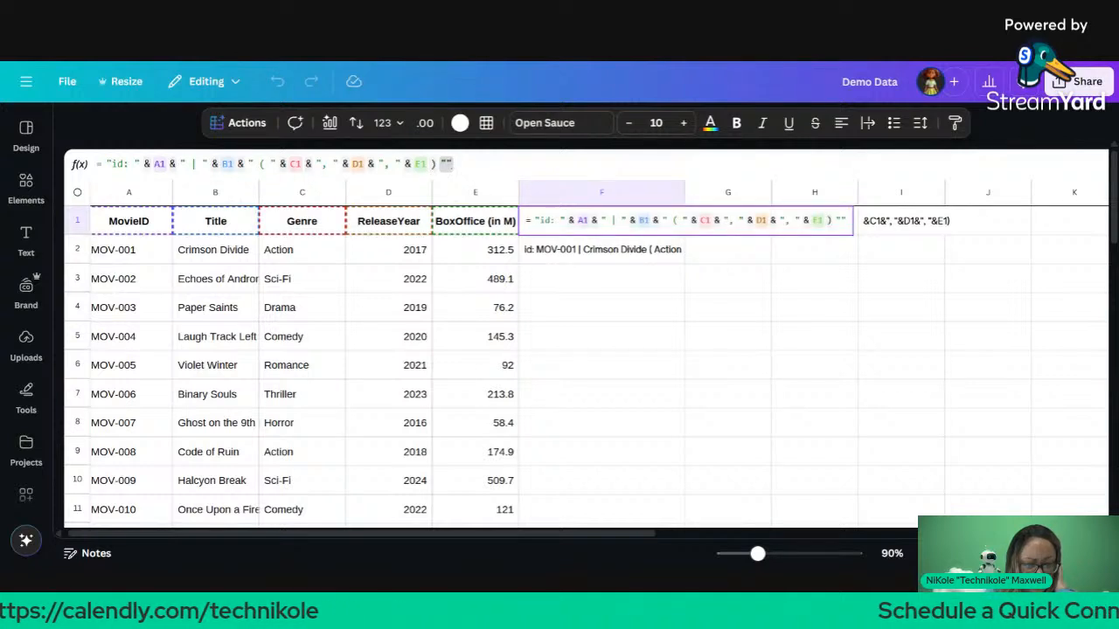
key(BackSpace)
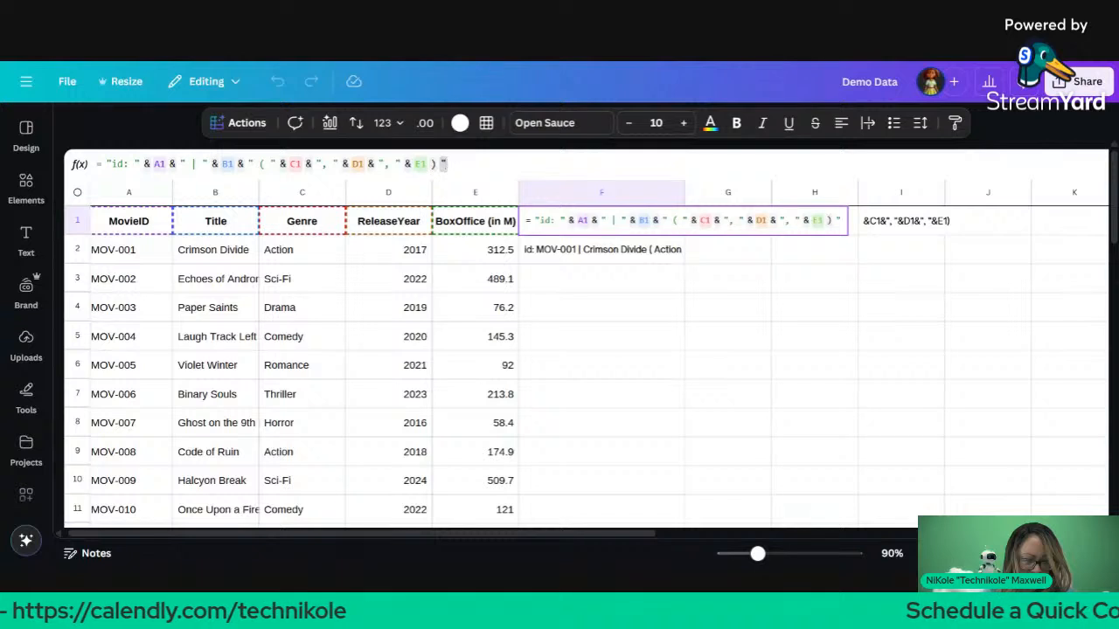
click(420, 164)
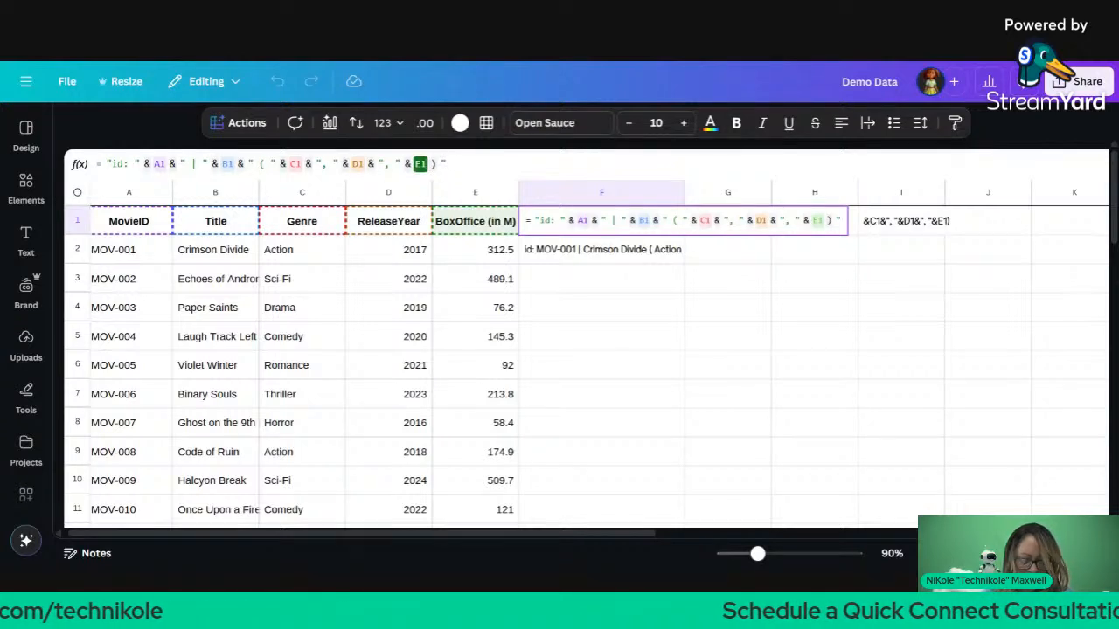
text(" )
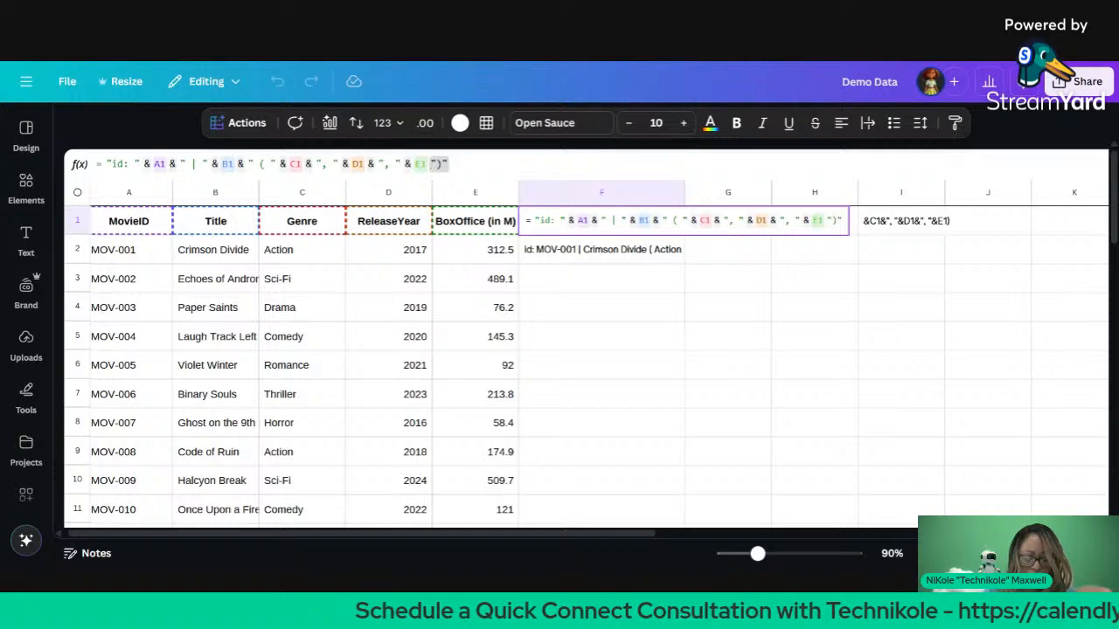
text(&)
key(Return)
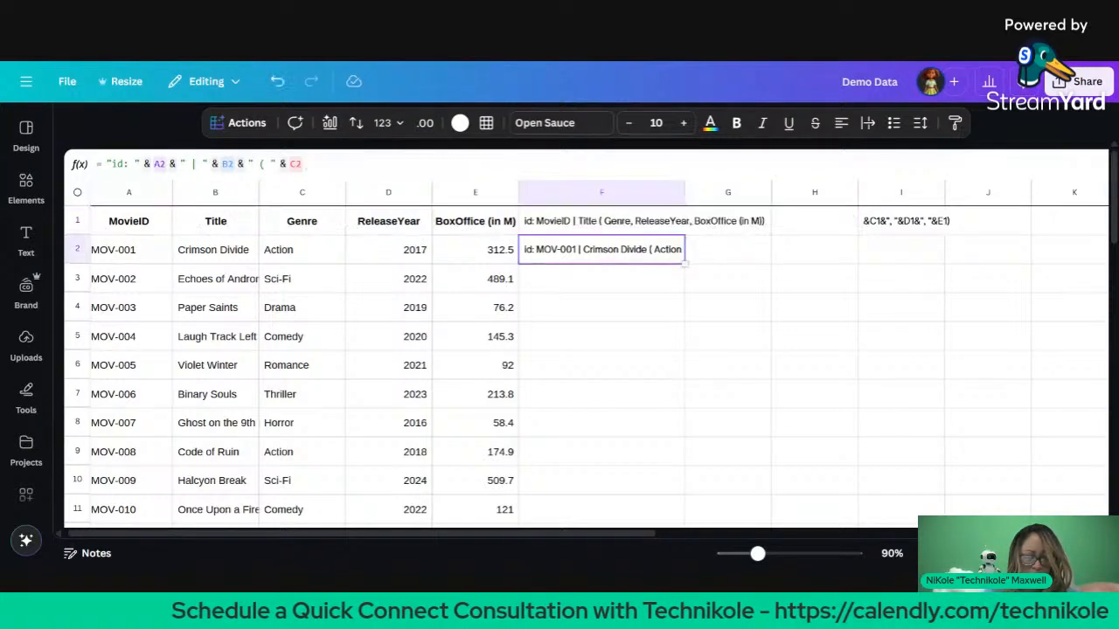
Step: Fill F1's working formula down into F2
click(606, 231)
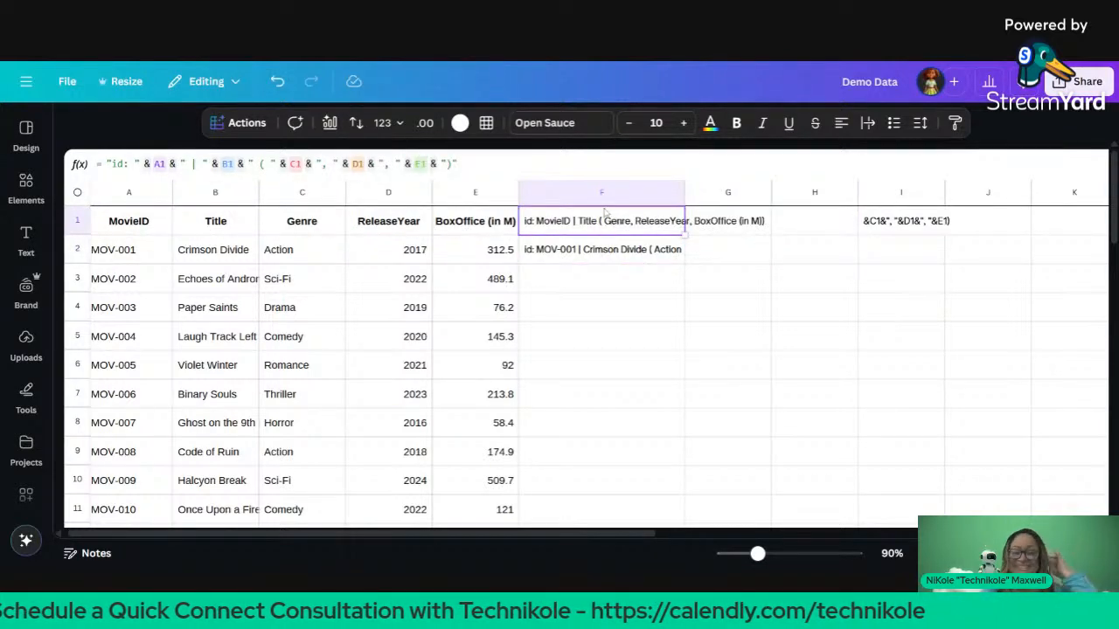
drag(685, 234, 685, 263)
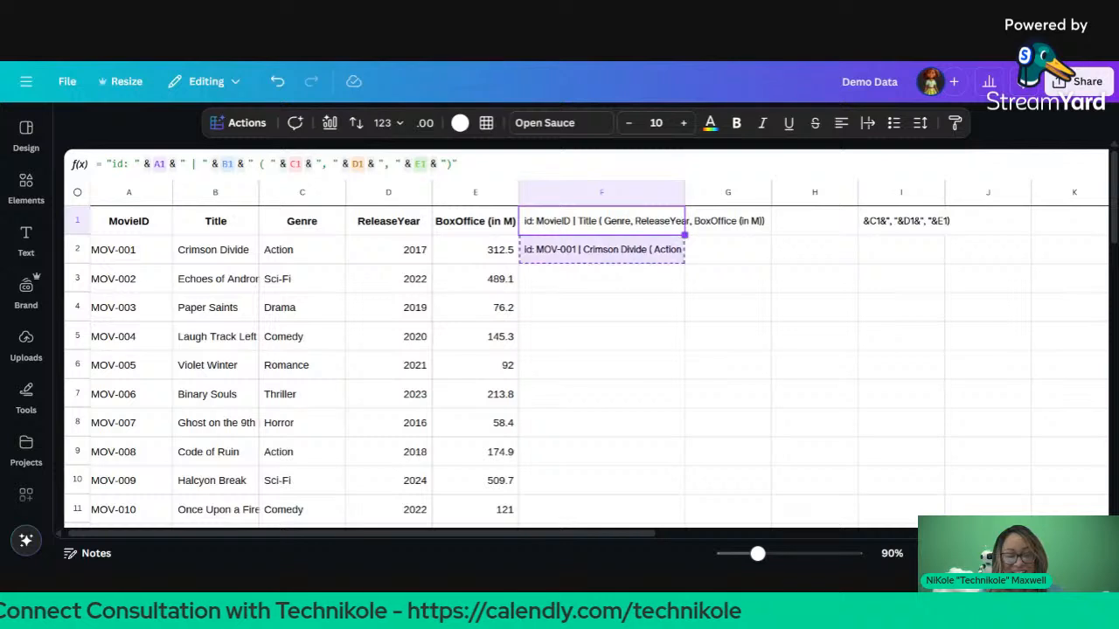
click(663, 285)
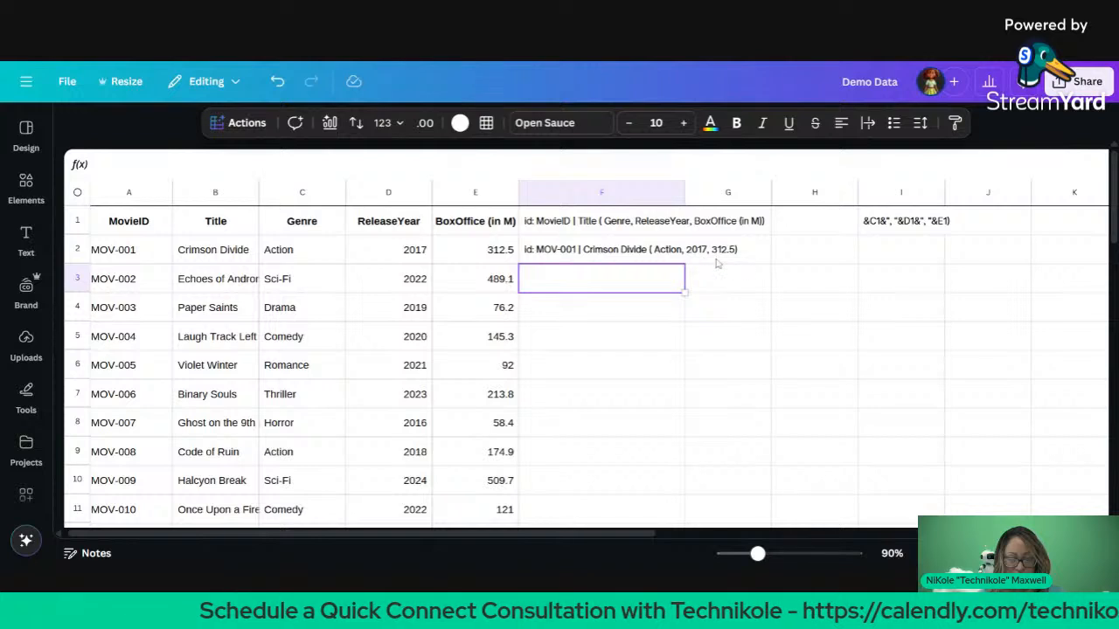
Step: Edit F2's formula to start with uppercase 'ID' and end with ')"'
click(535, 251)
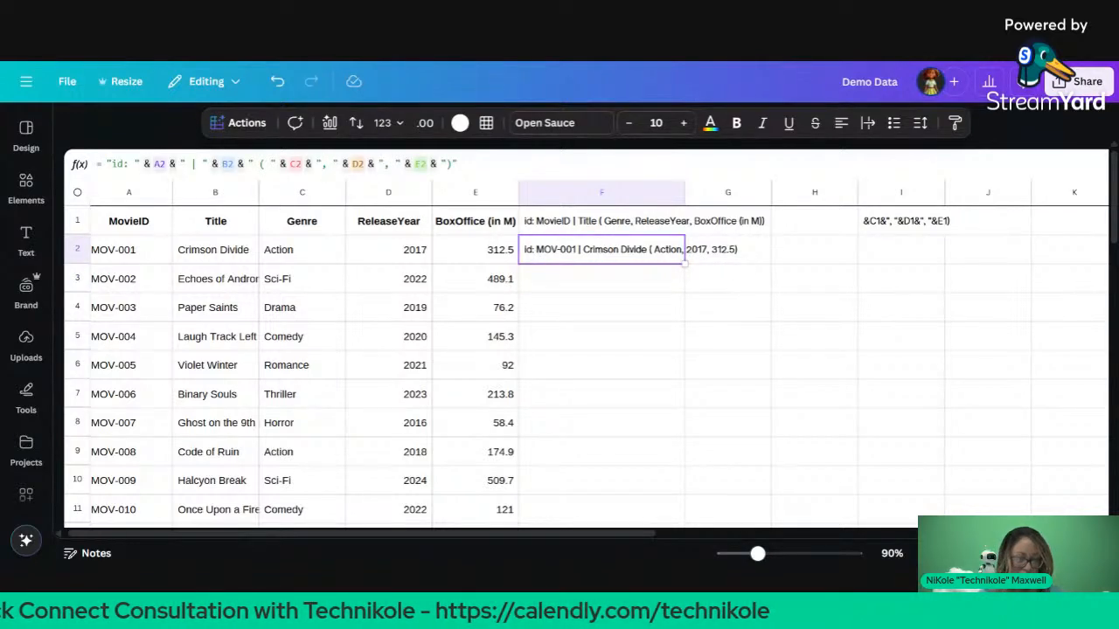
click(454, 165)
key(BackSpace)
key(BackSpace)
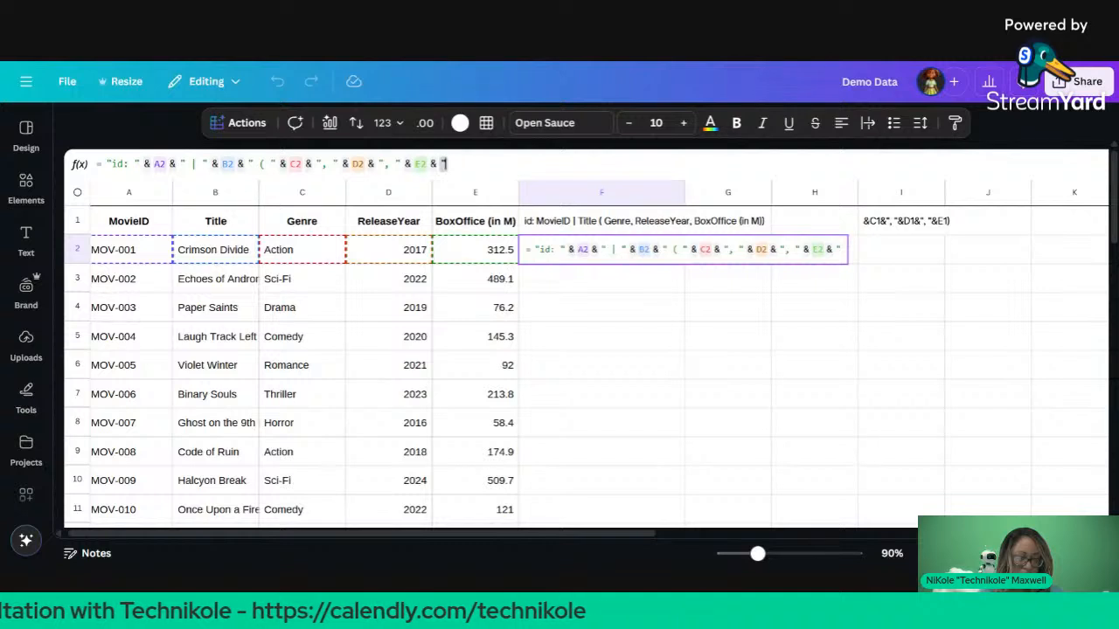
text()")
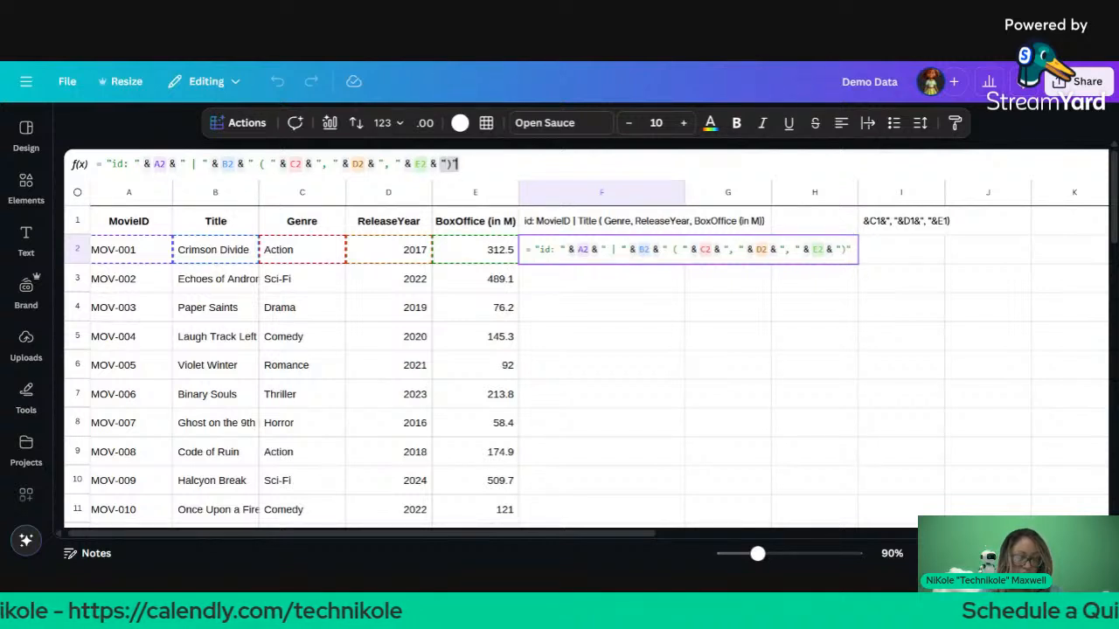
click(139, 165)
key(BackSpace)
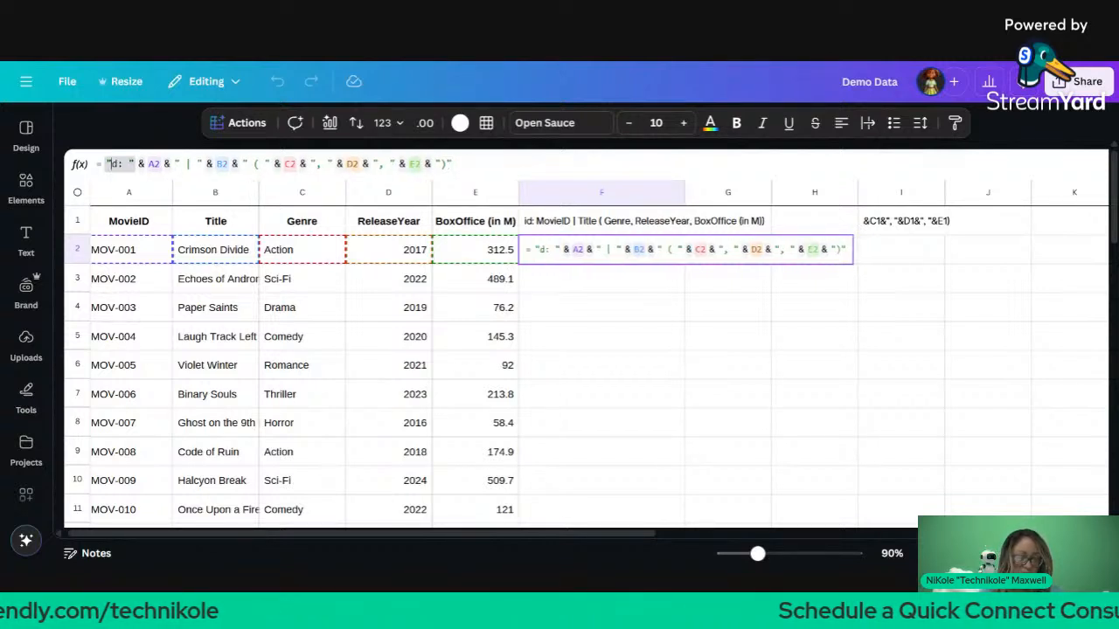
text(ID)
key(Delete)
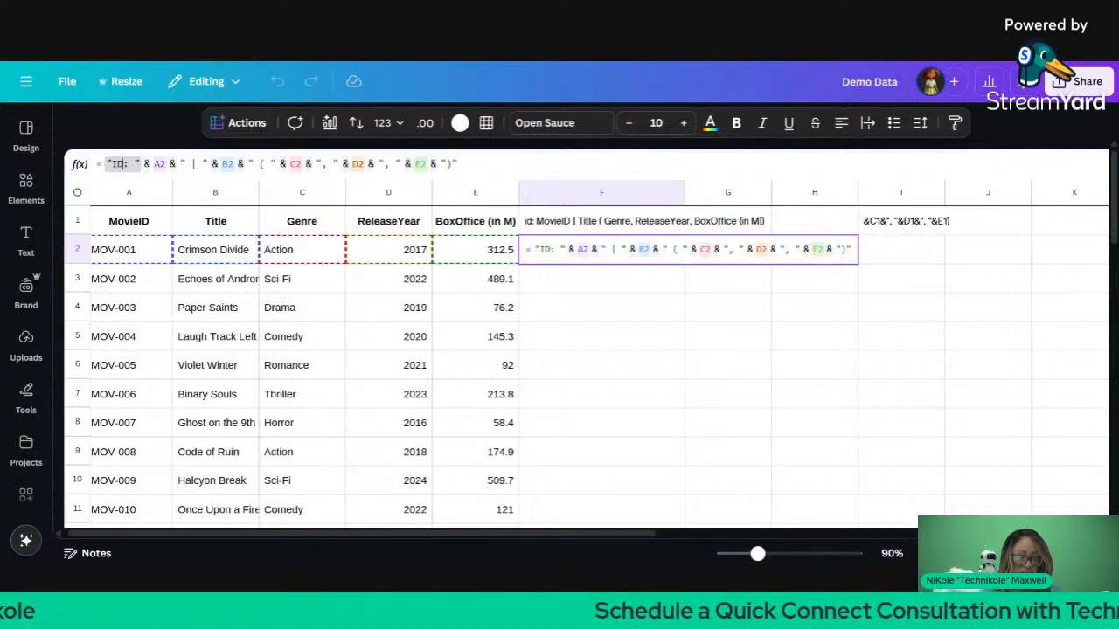
key(Return)
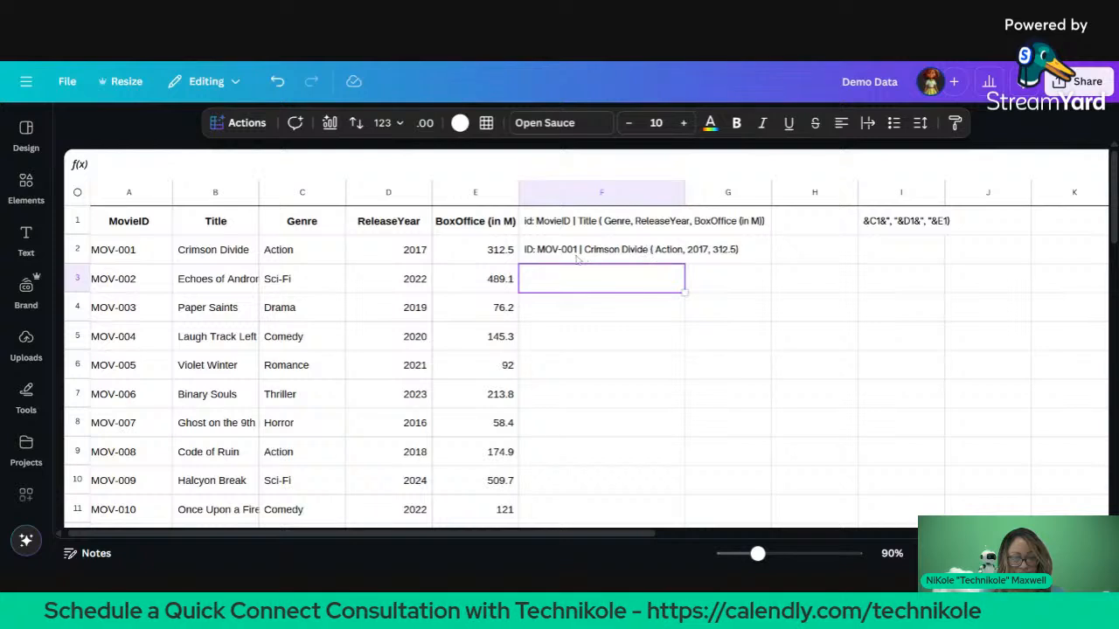
Step: Re-confirm F1's header formula and fill F2's formula down through F11
click(614, 226)
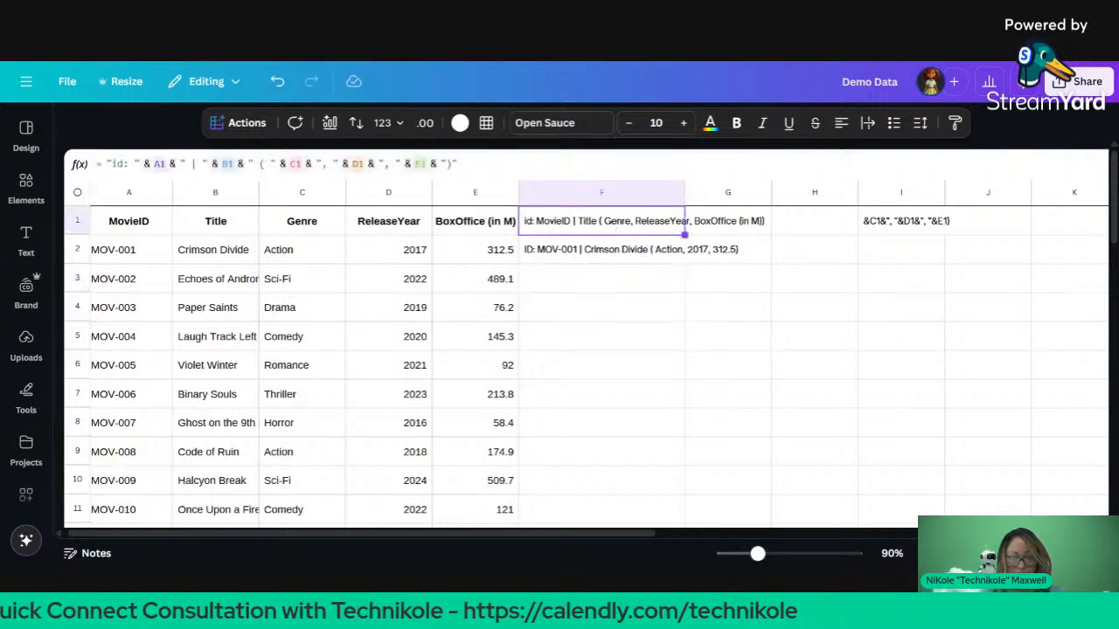
click(645, 257)
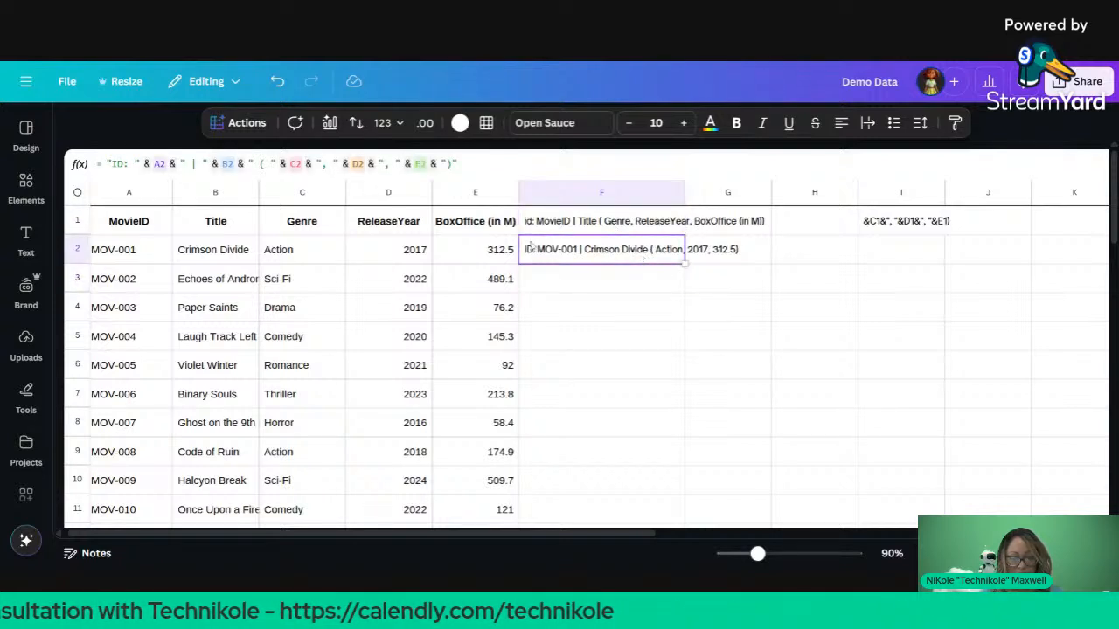
double_click(560, 221)
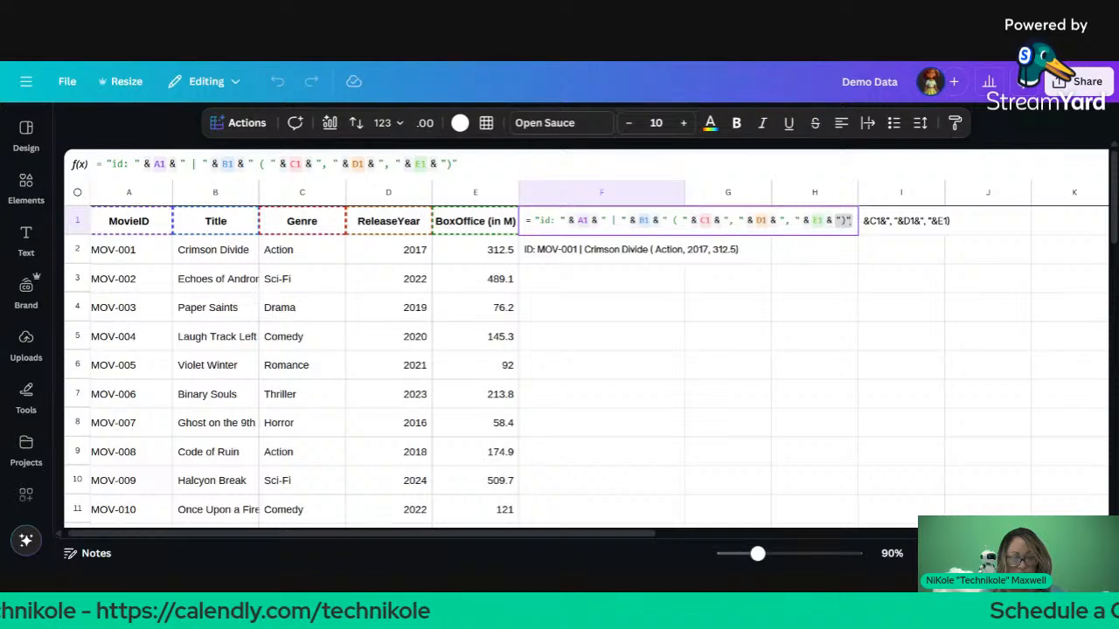
click(563, 260)
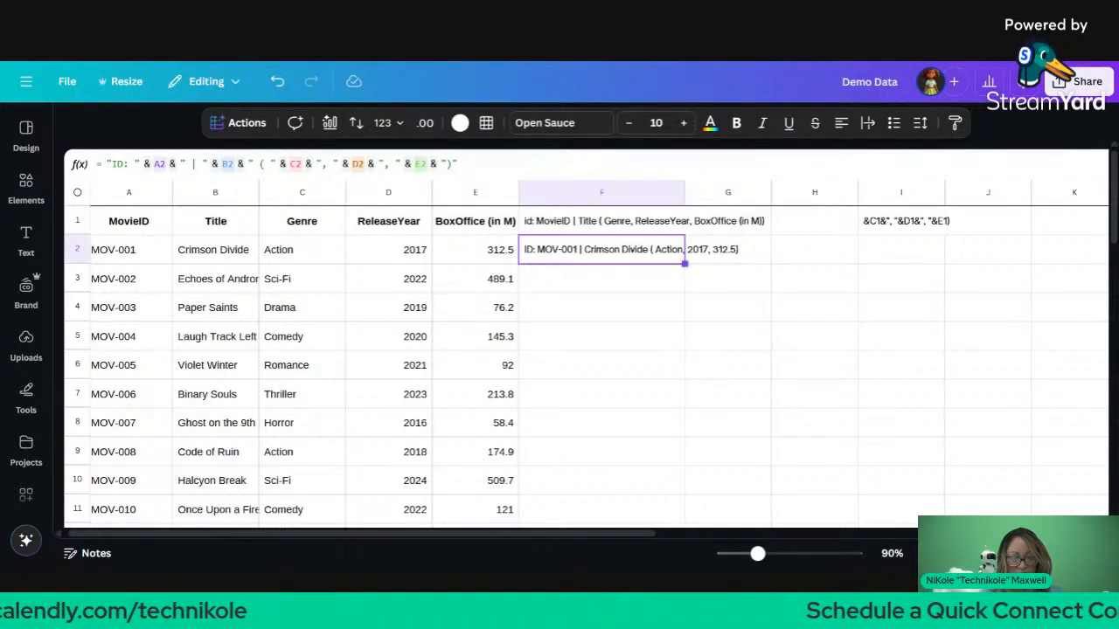
drag(684, 263, 687, 496)
click(761, 446)
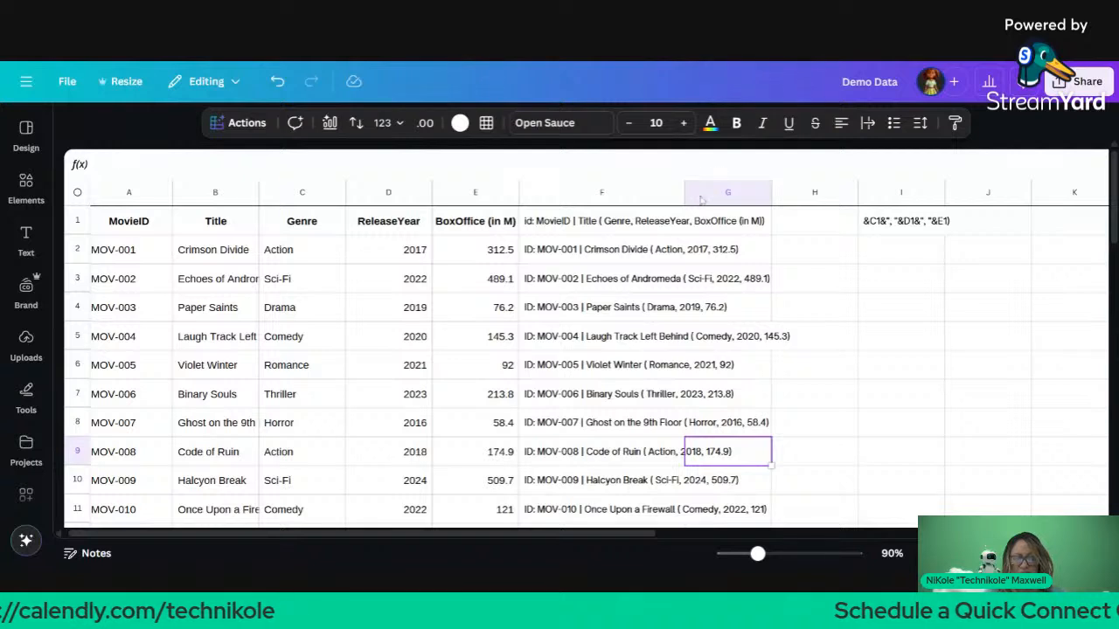
Step: Clear the stray formula fragment from I1 and bold the F1 header
click(885, 231)
key(Delete)
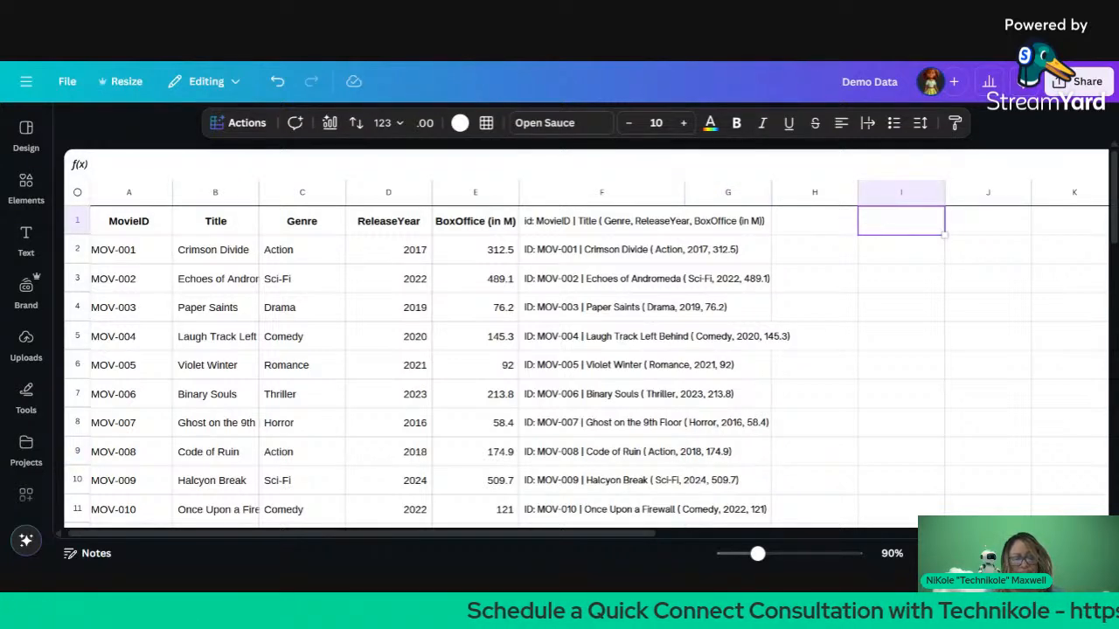
click(681, 226)
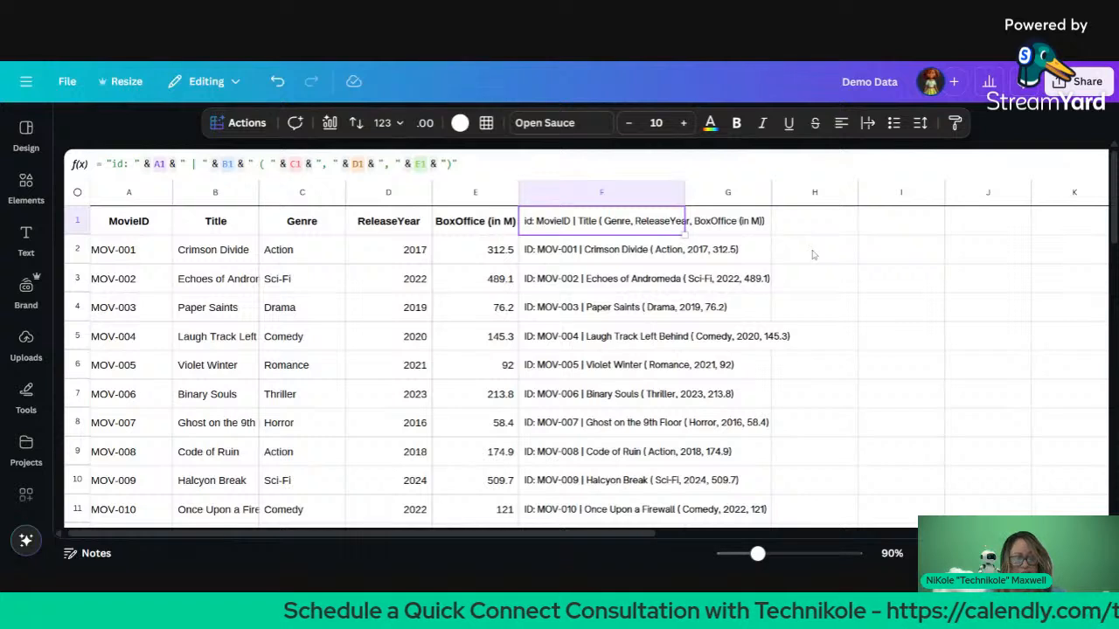
key(ctrl+b)
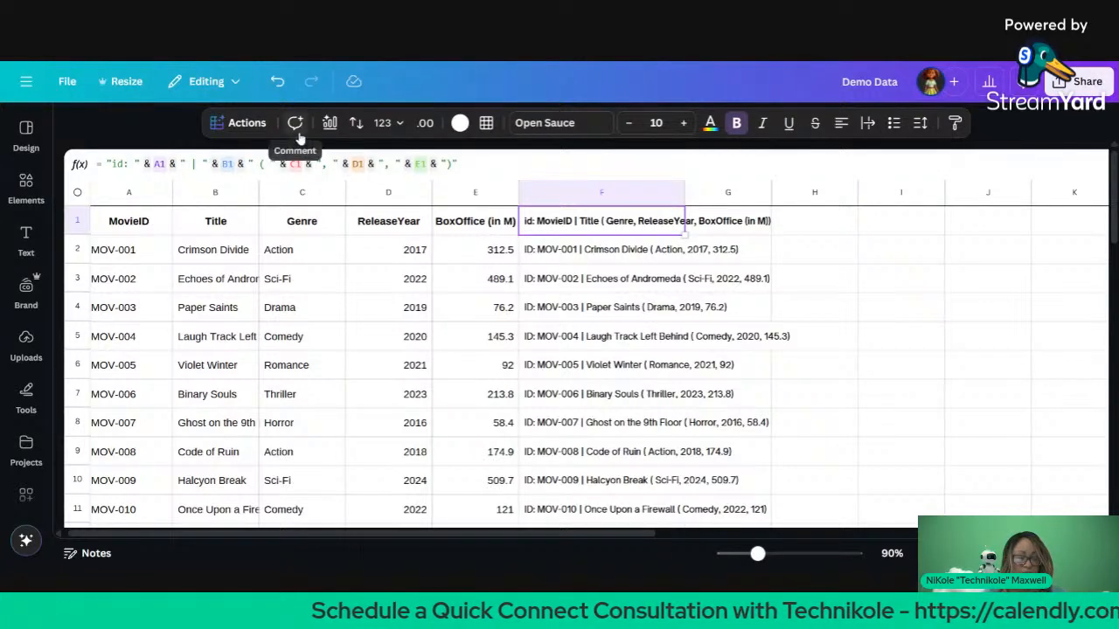
Step: Try a mint fill and navy text on the whole sheet, then undo both
click(695, 250)
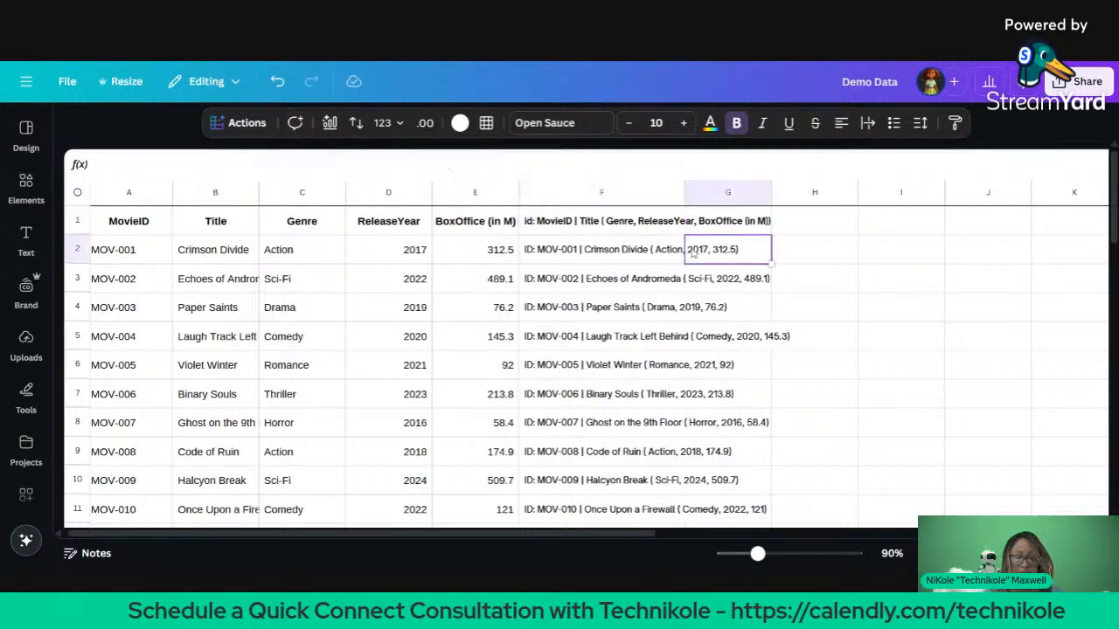
click(776, 219)
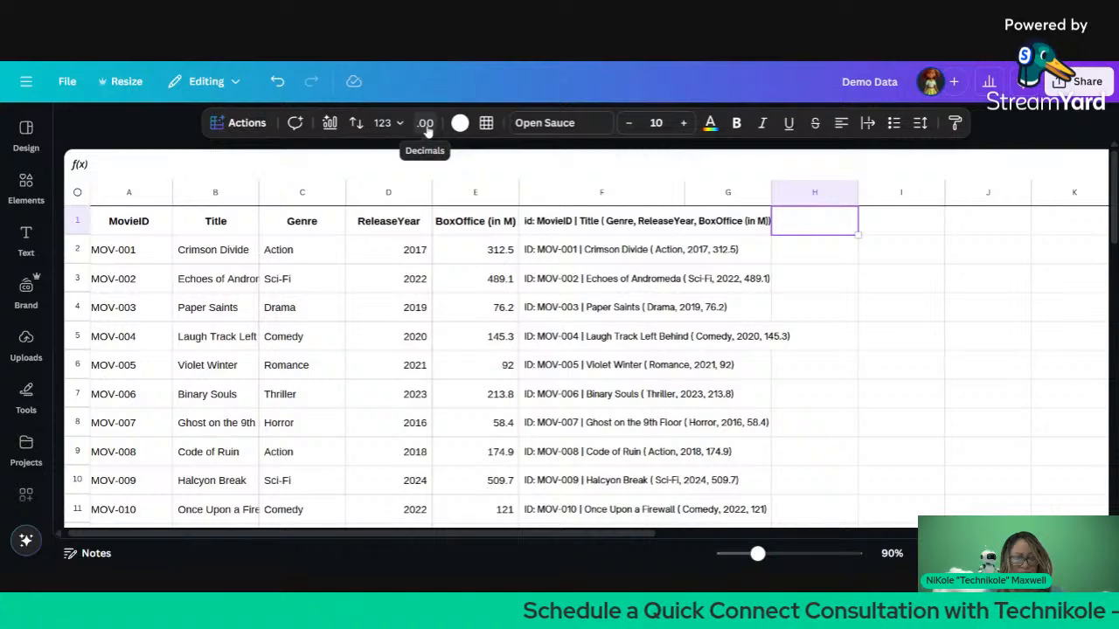
click(463, 125)
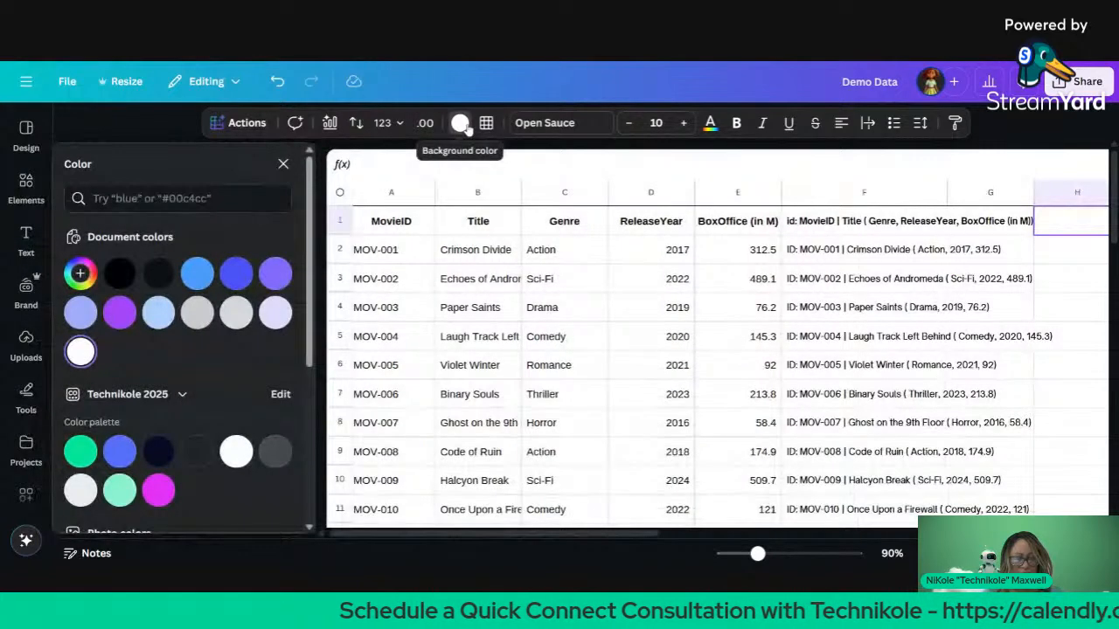
click(340, 192)
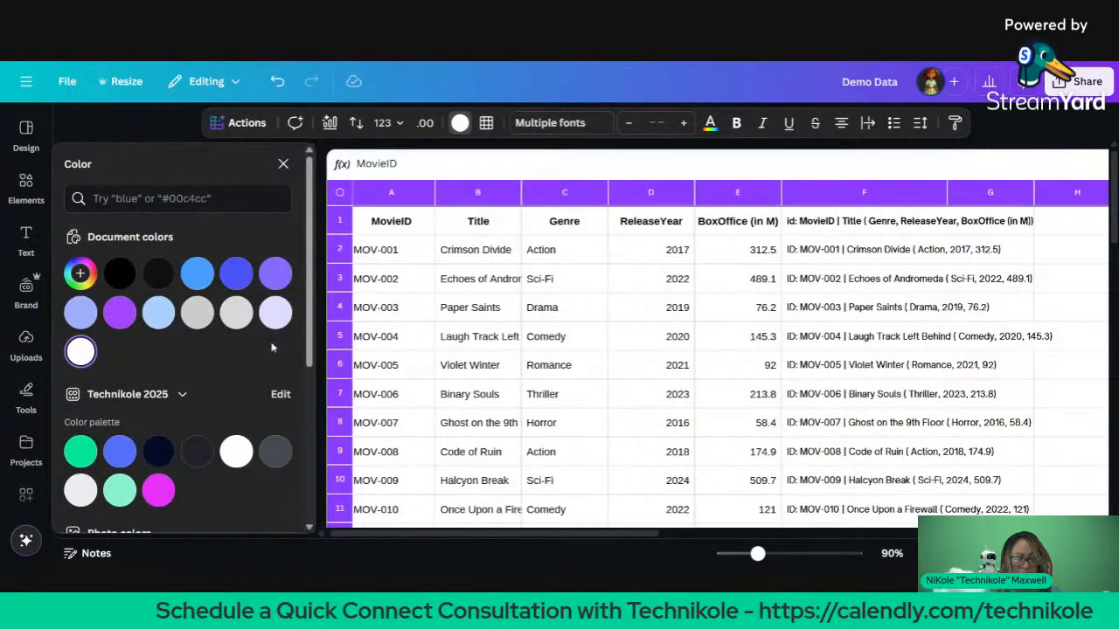
click(120, 490)
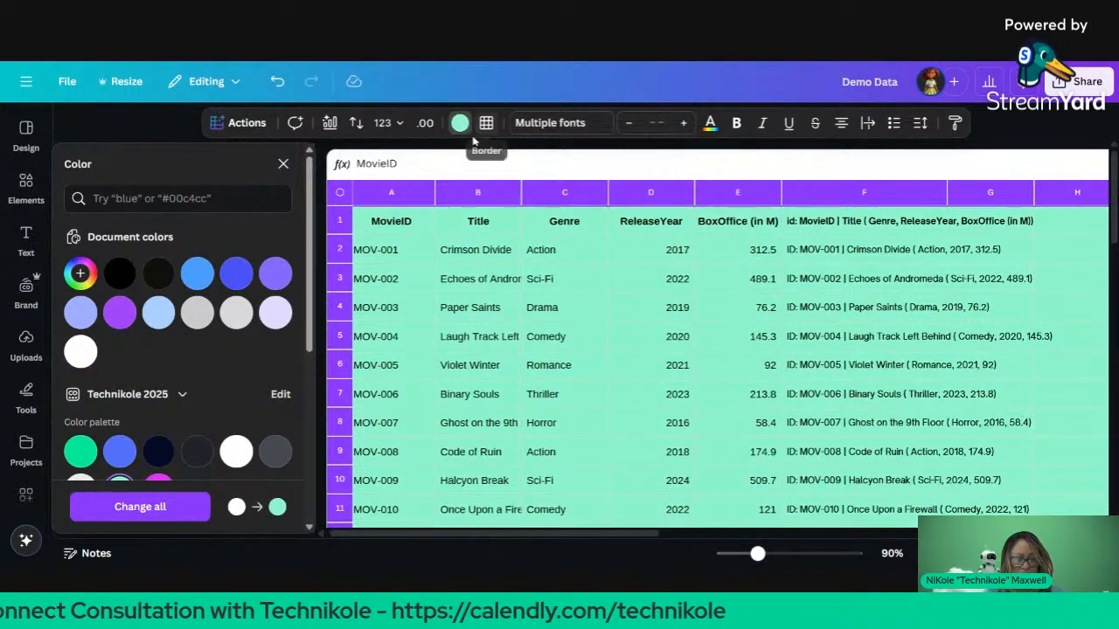
click(712, 125)
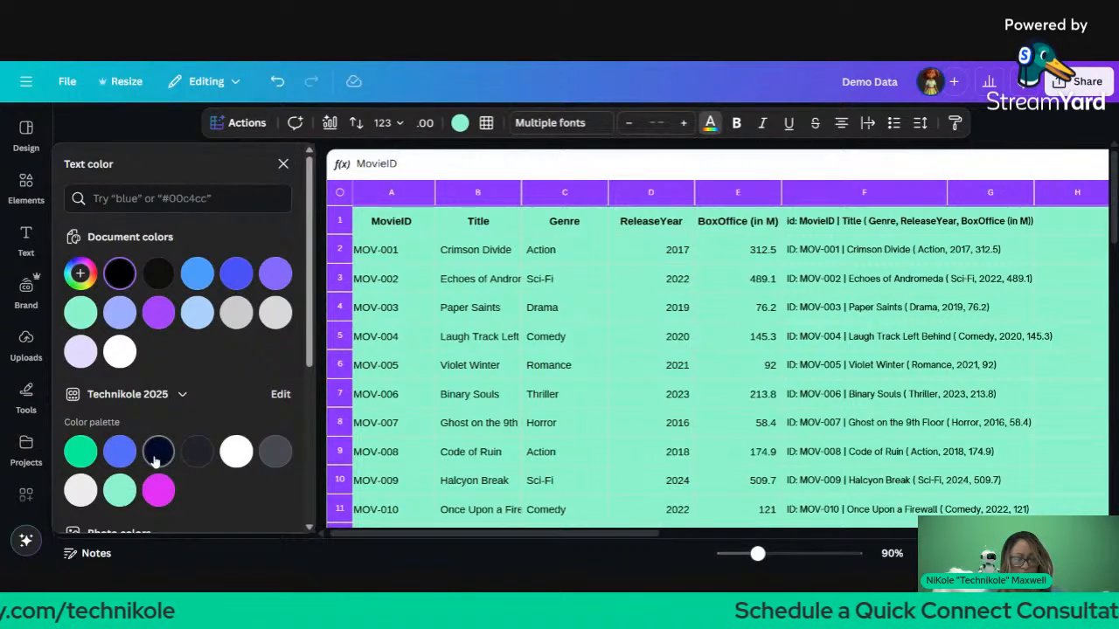
click(157, 452)
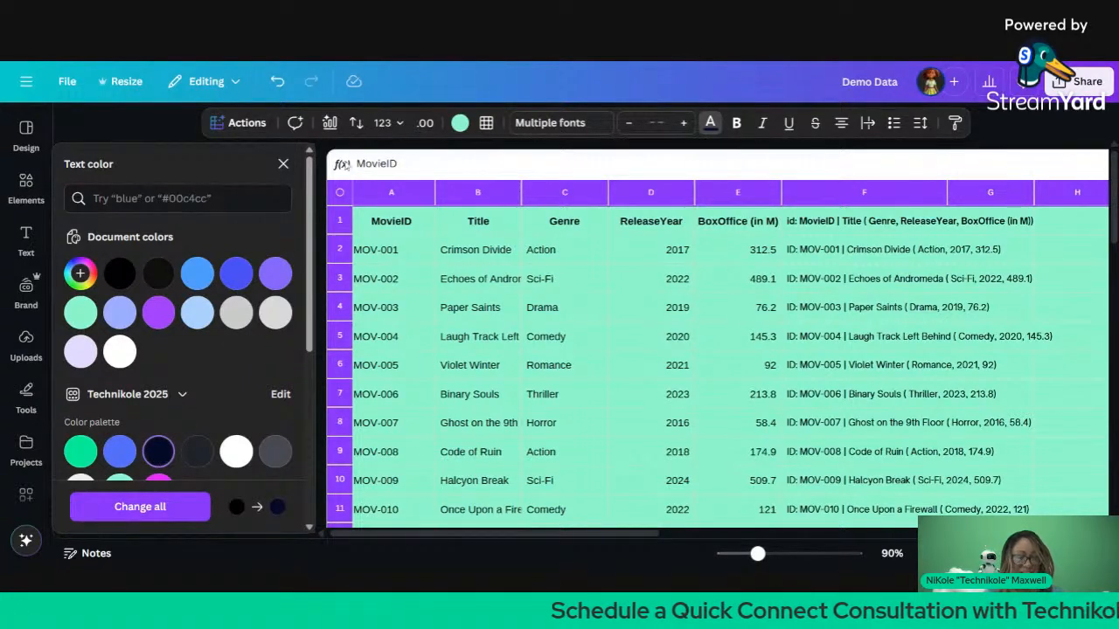
click(344, 198)
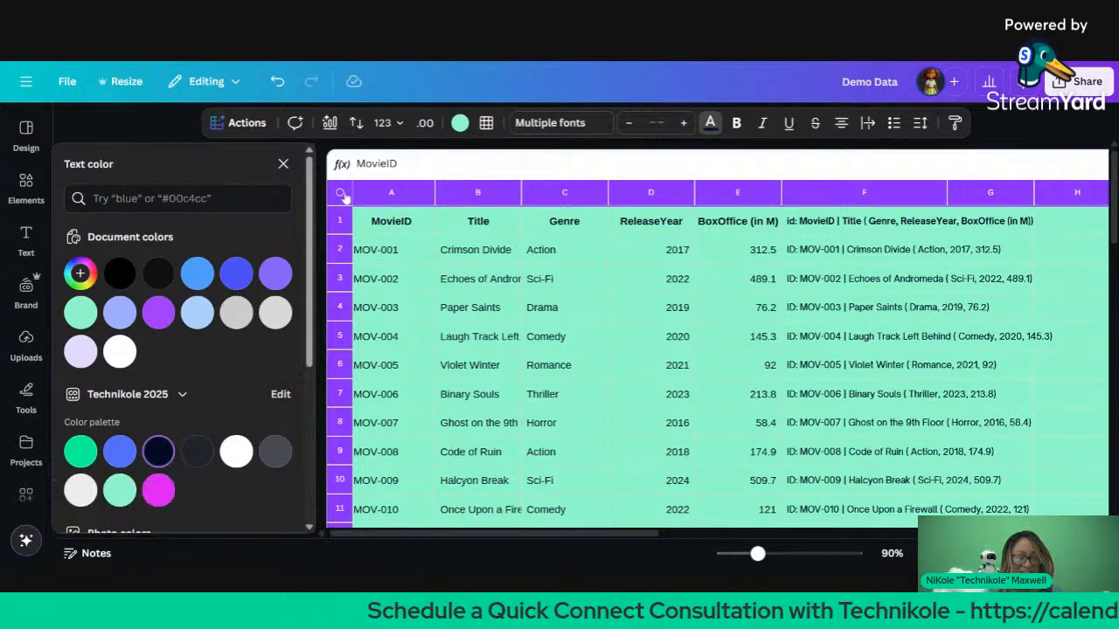
key(ctrl+z)
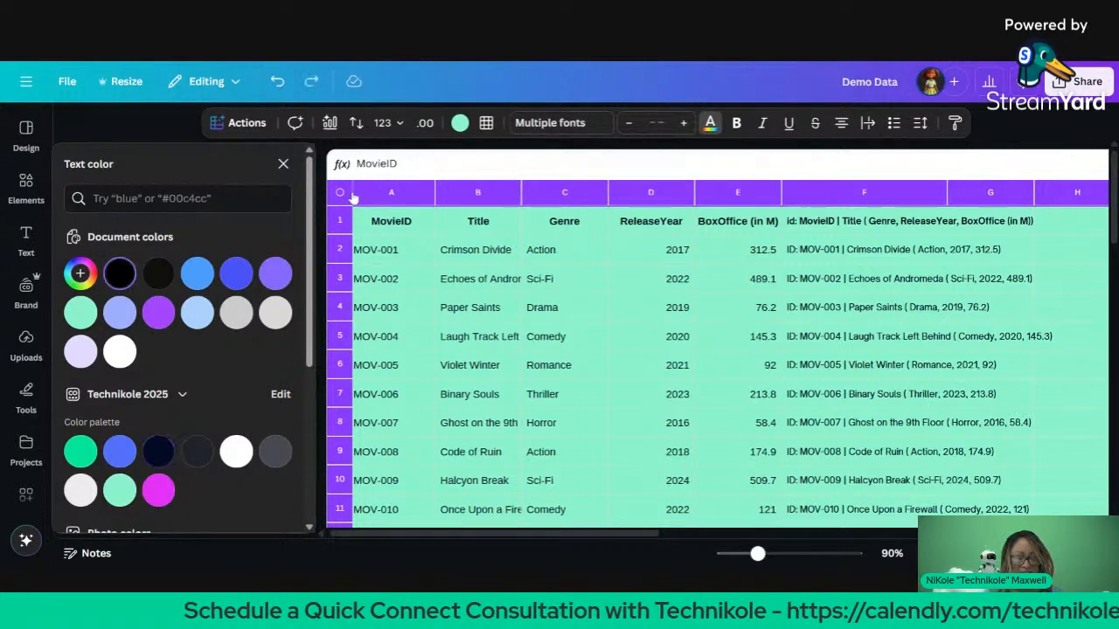
key(ctrl+z)
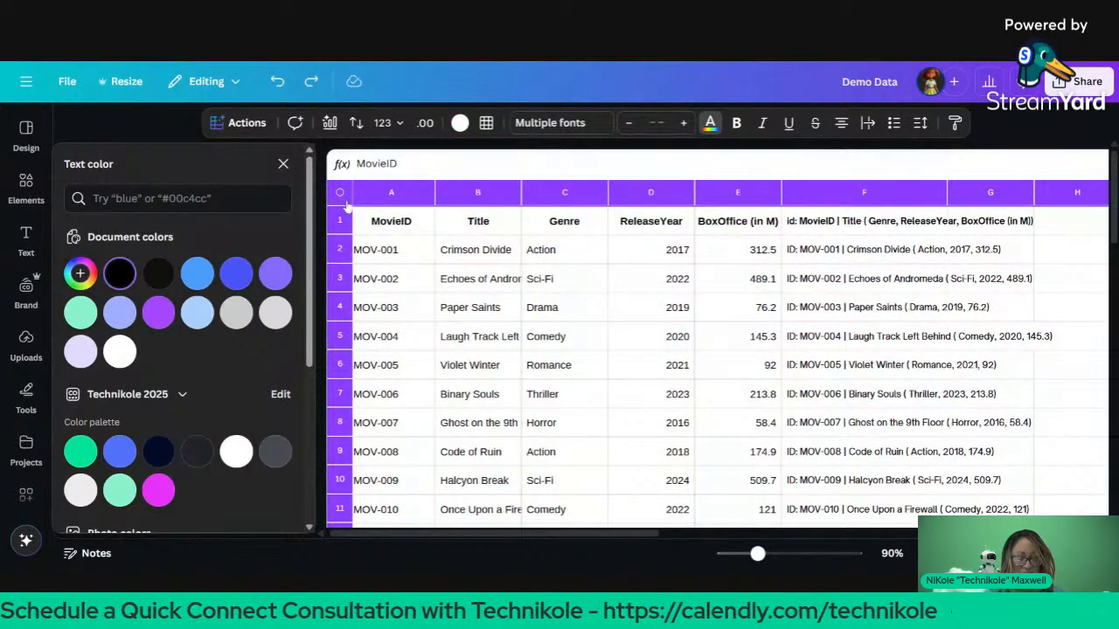
Step: Give the header row A1:F1 a blue fill and white text
click(411, 223)
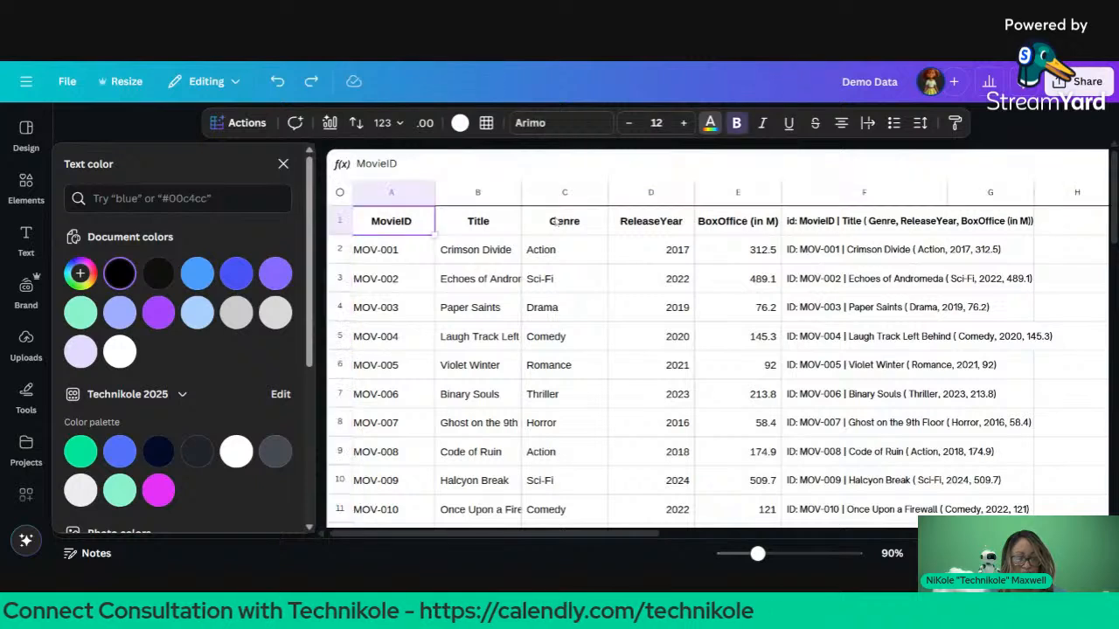
shift+click(903, 226)
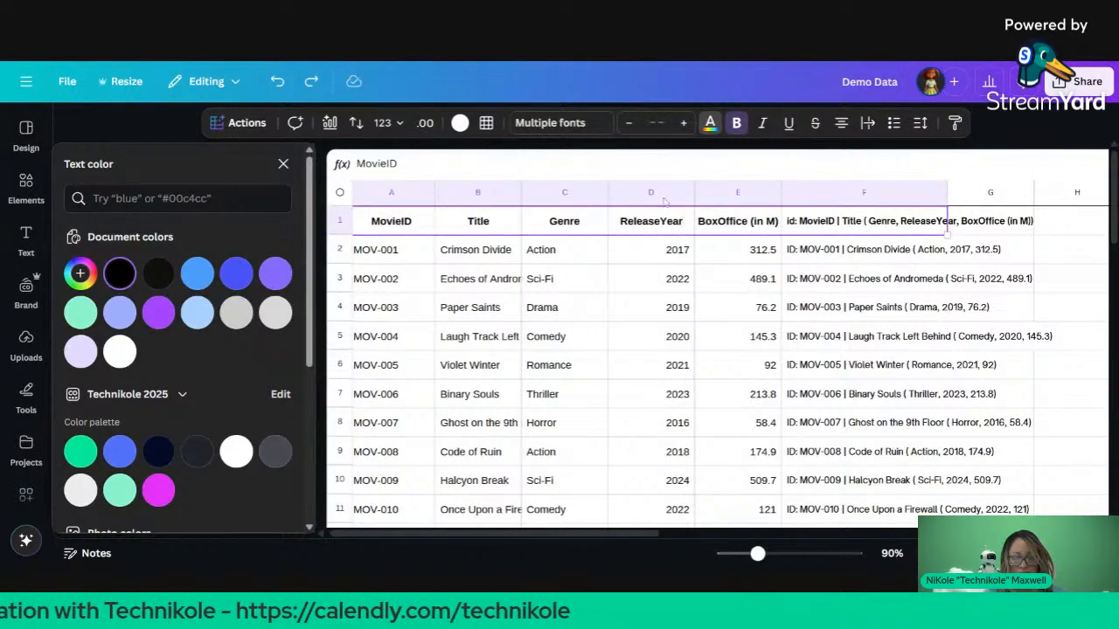
click(460, 123)
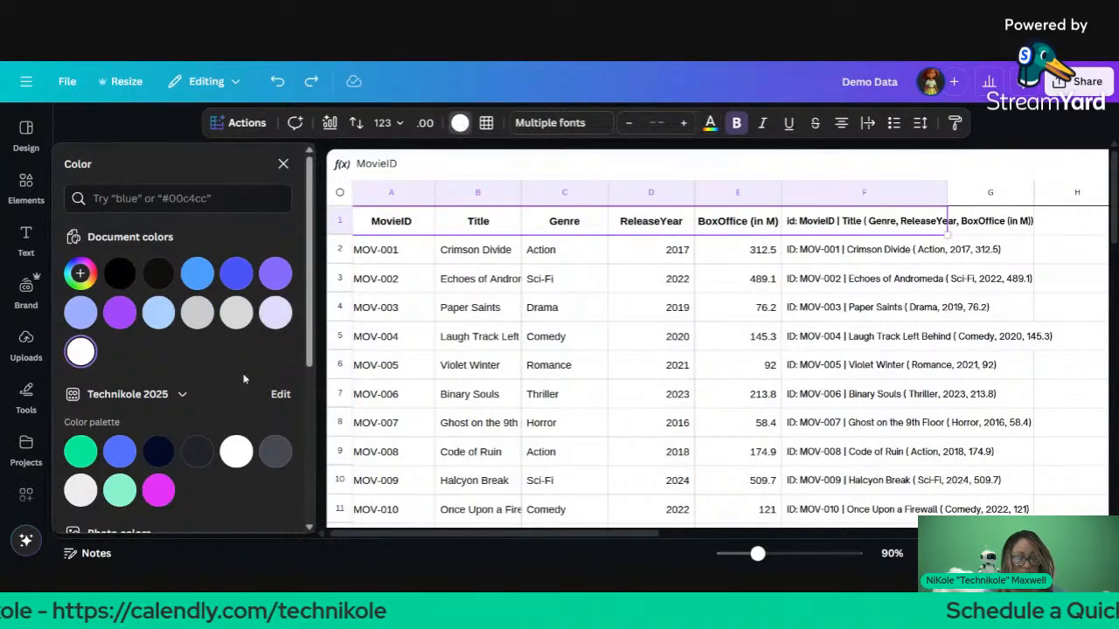
click(120, 451)
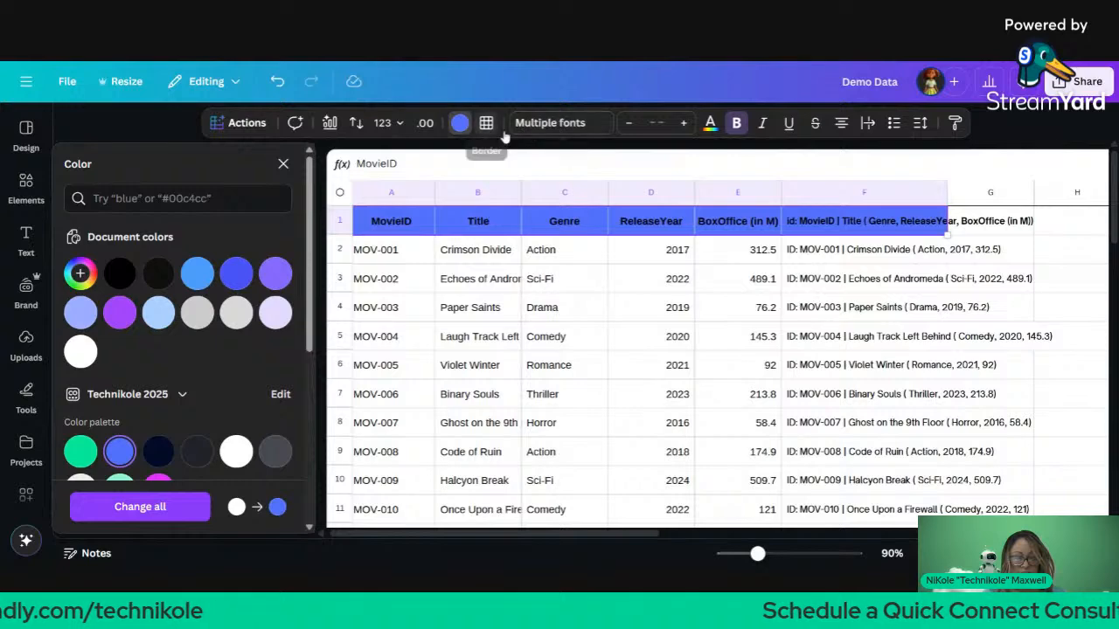
click(710, 122)
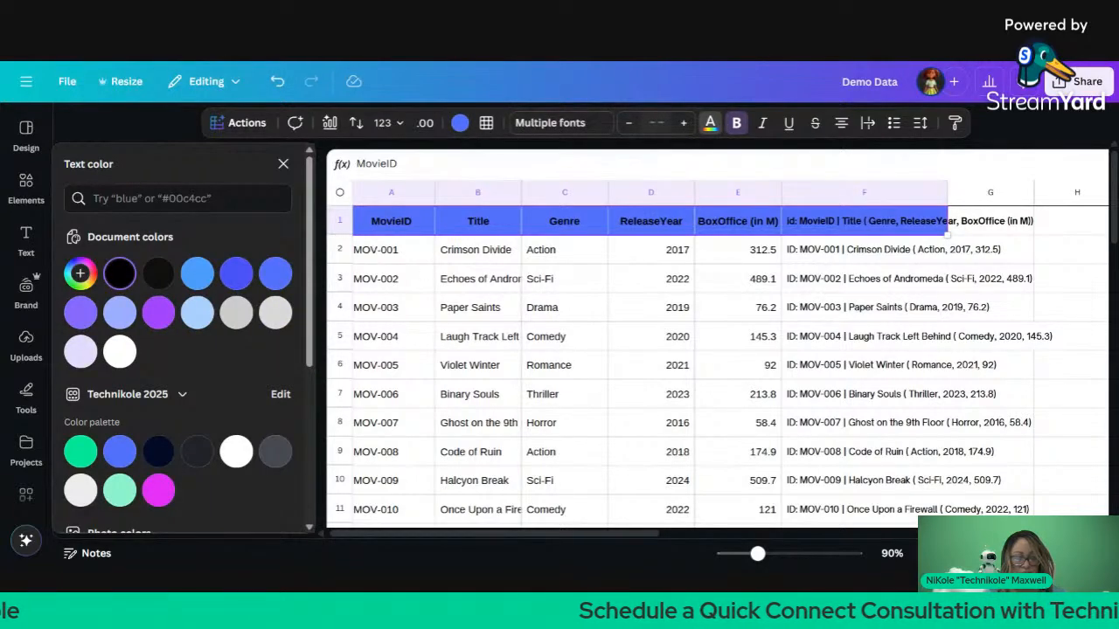
click(710, 122)
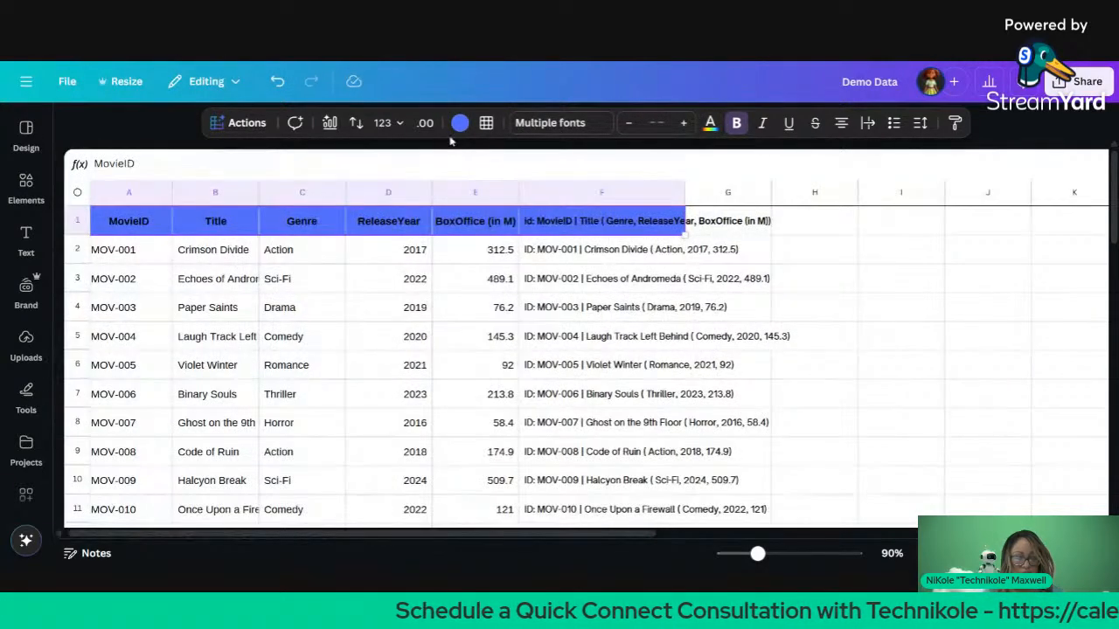
click(710, 123)
click(236, 451)
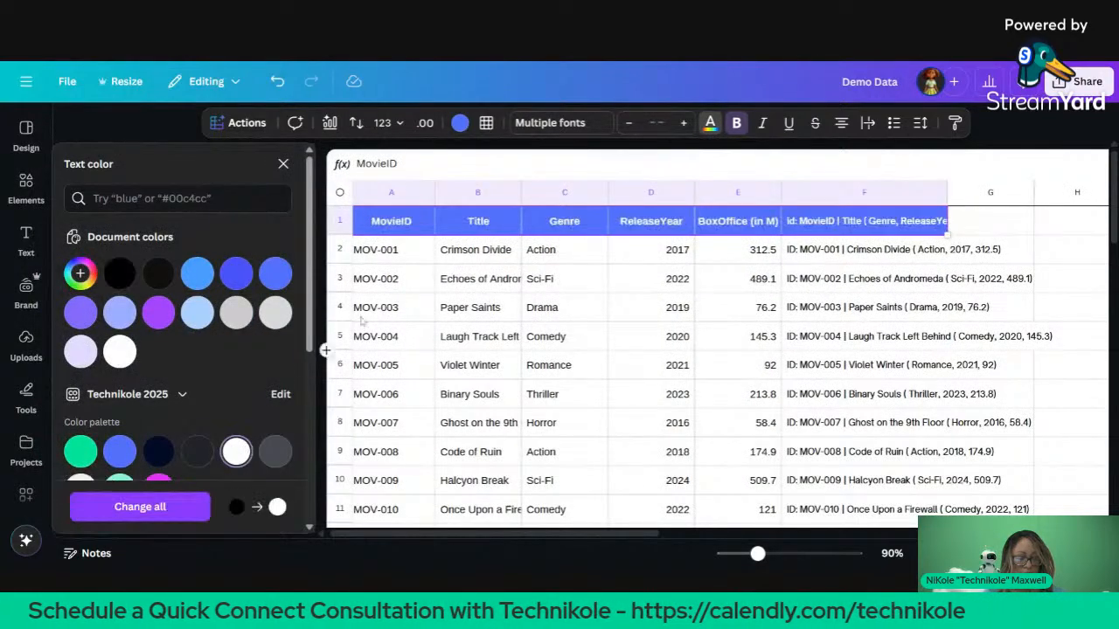
click(391, 336)
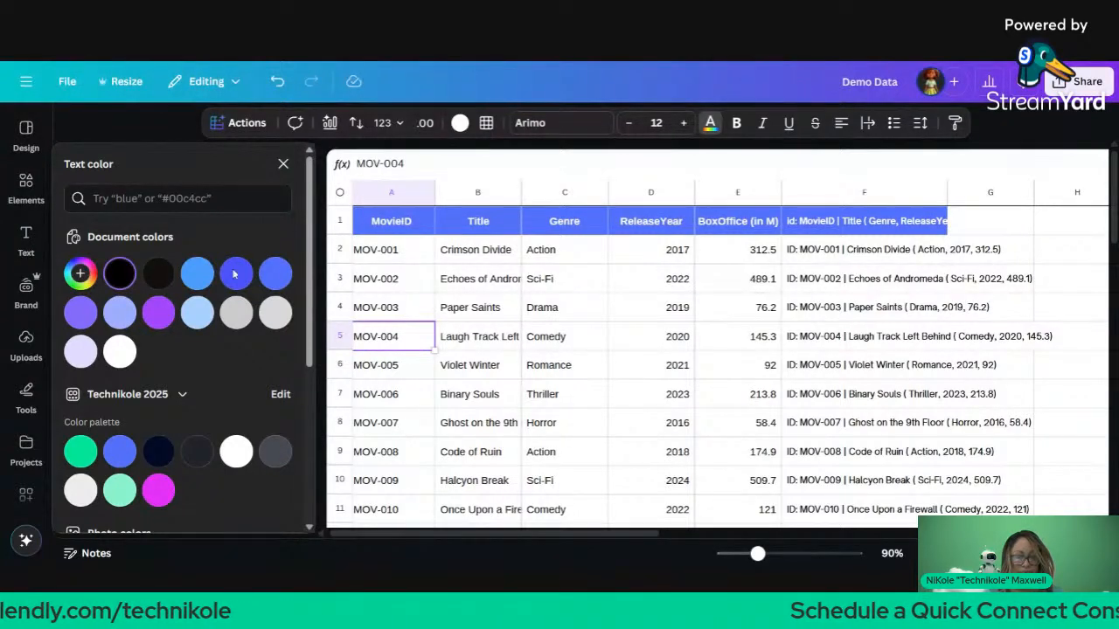
click(283, 163)
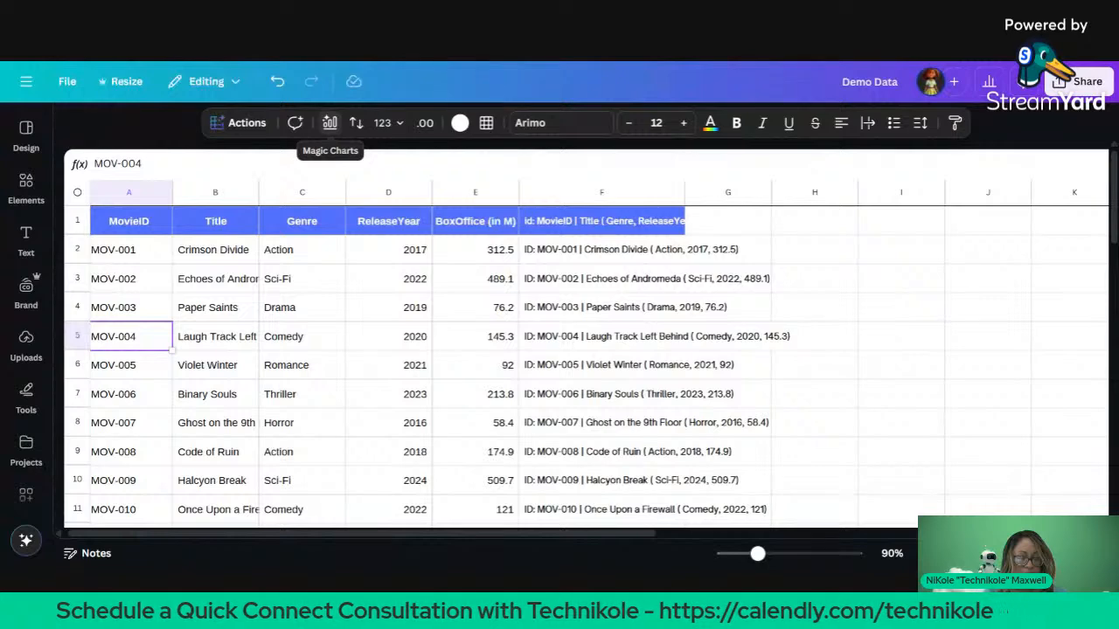
Step: Select A1:E11, preview it as a Magic Charts Bar chart, and open View all charts
click(330, 122)
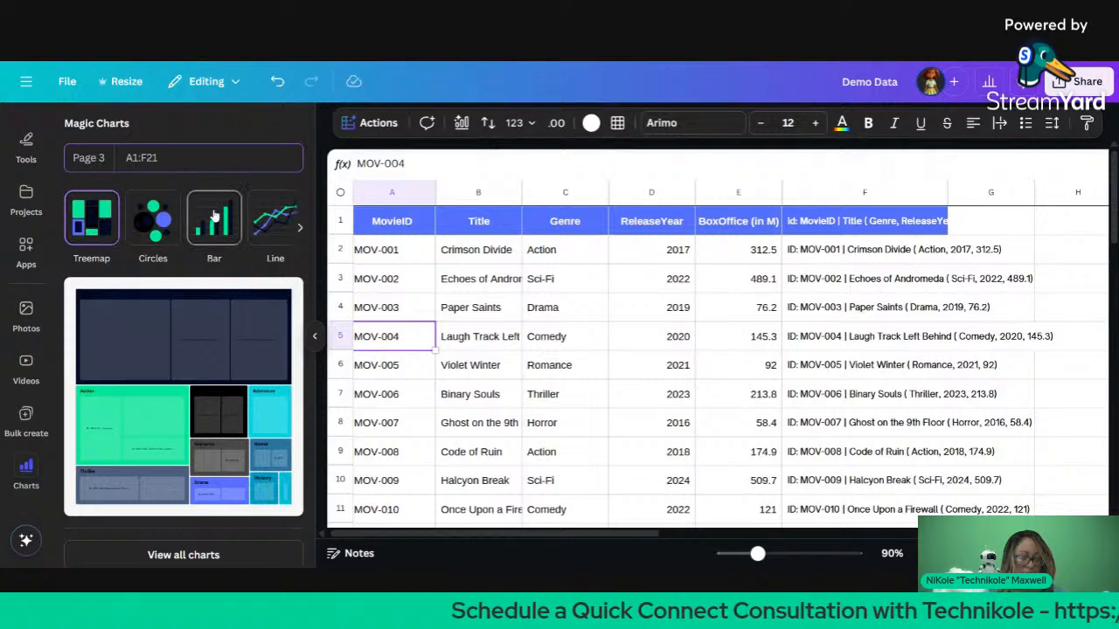
click(214, 216)
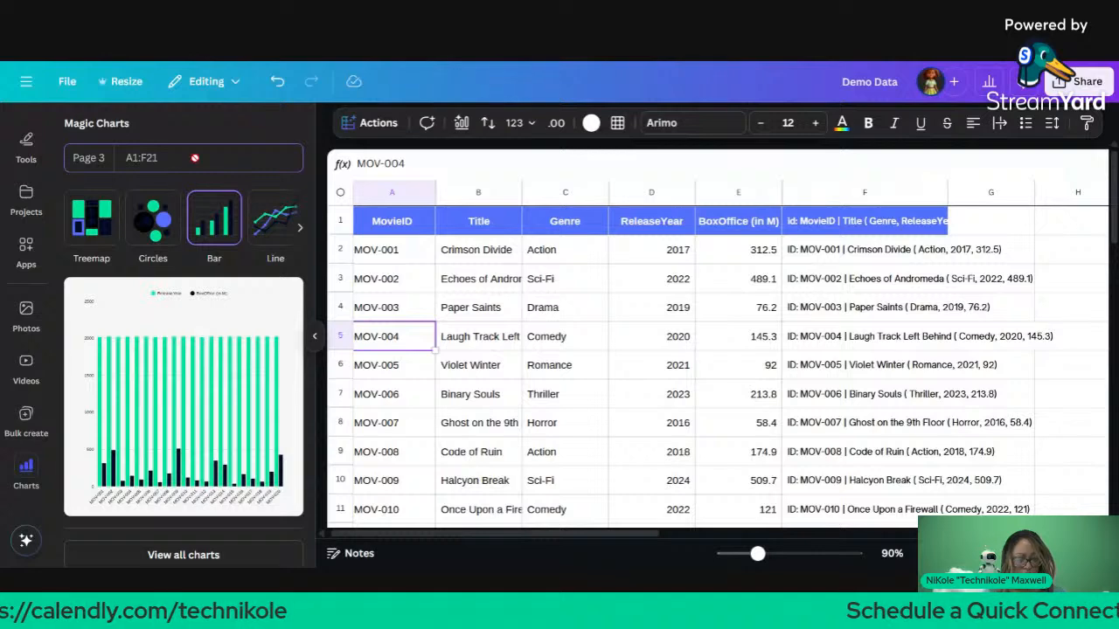
click(360, 193)
click(385, 221)
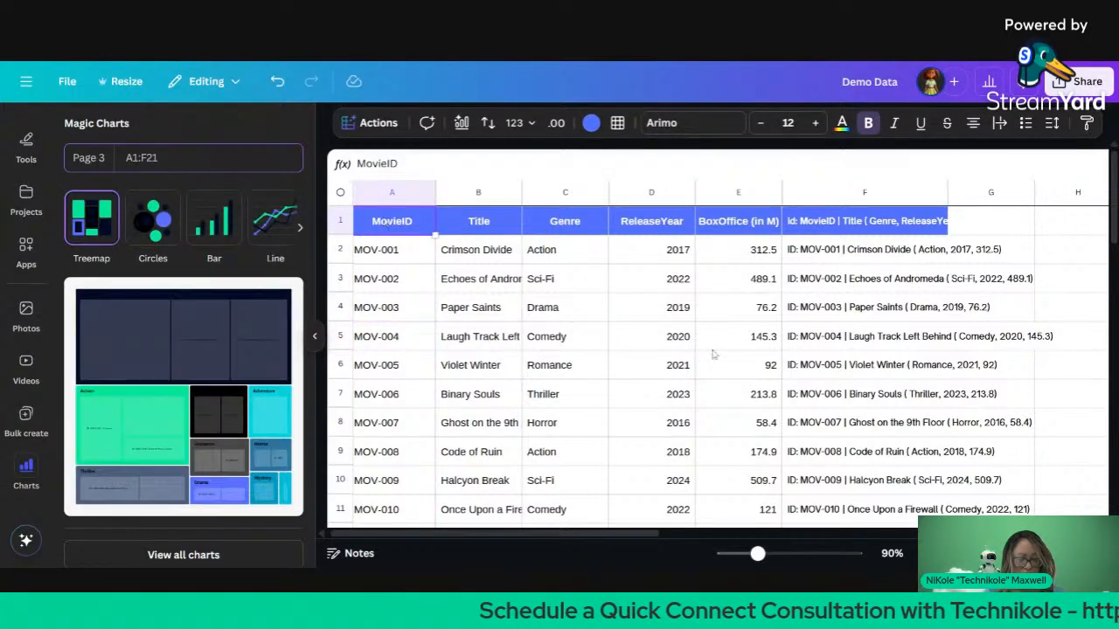
shift+click(848, 514)
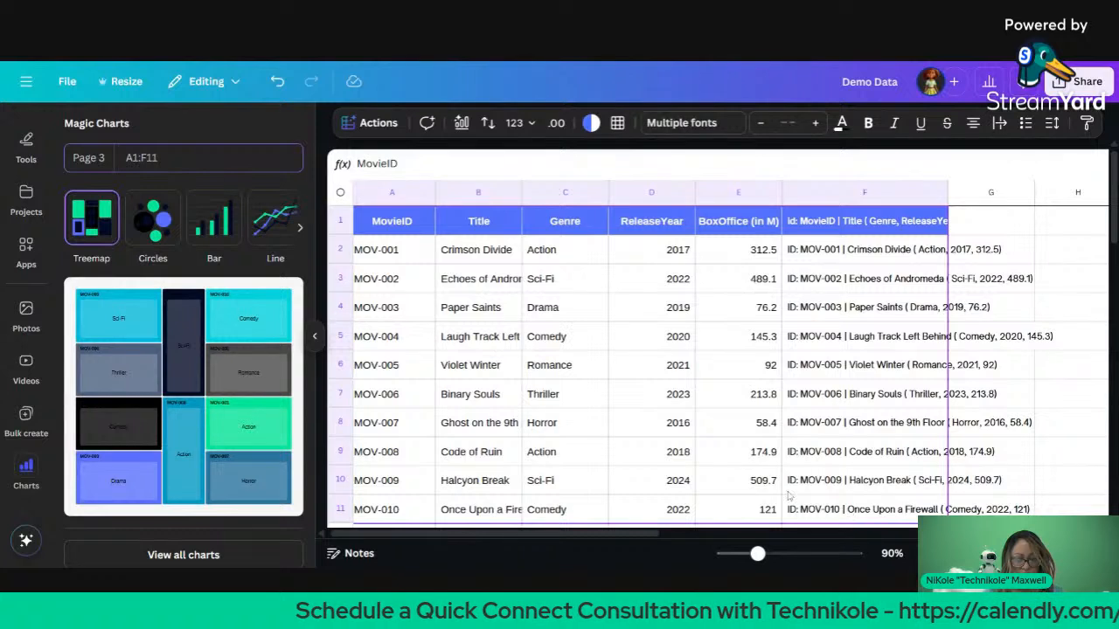
shift+click(761, 510)
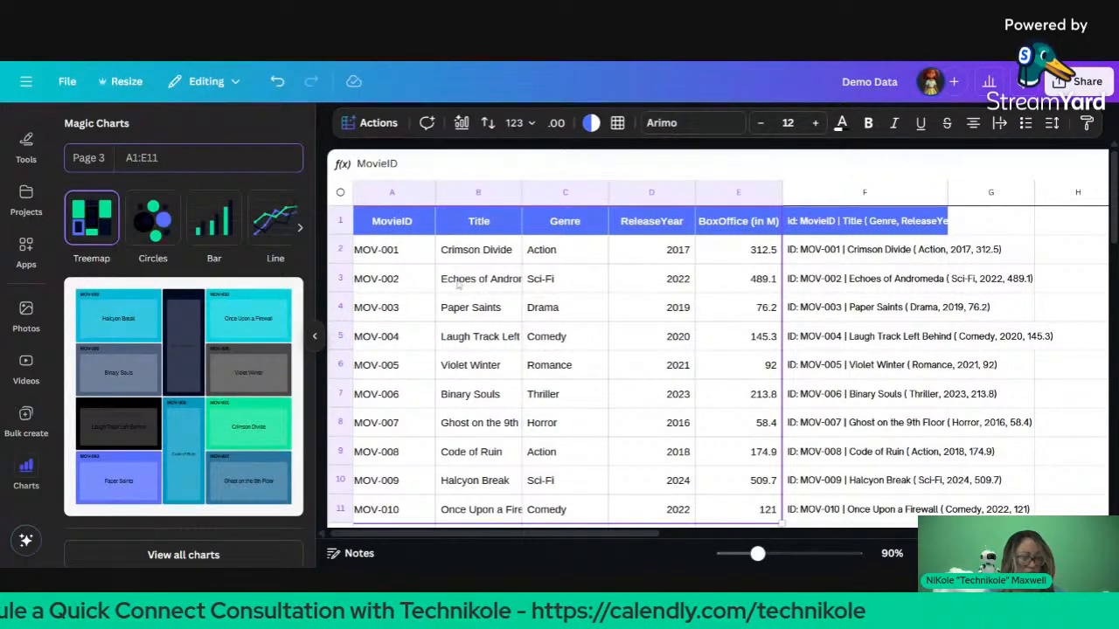
click(209, 227)
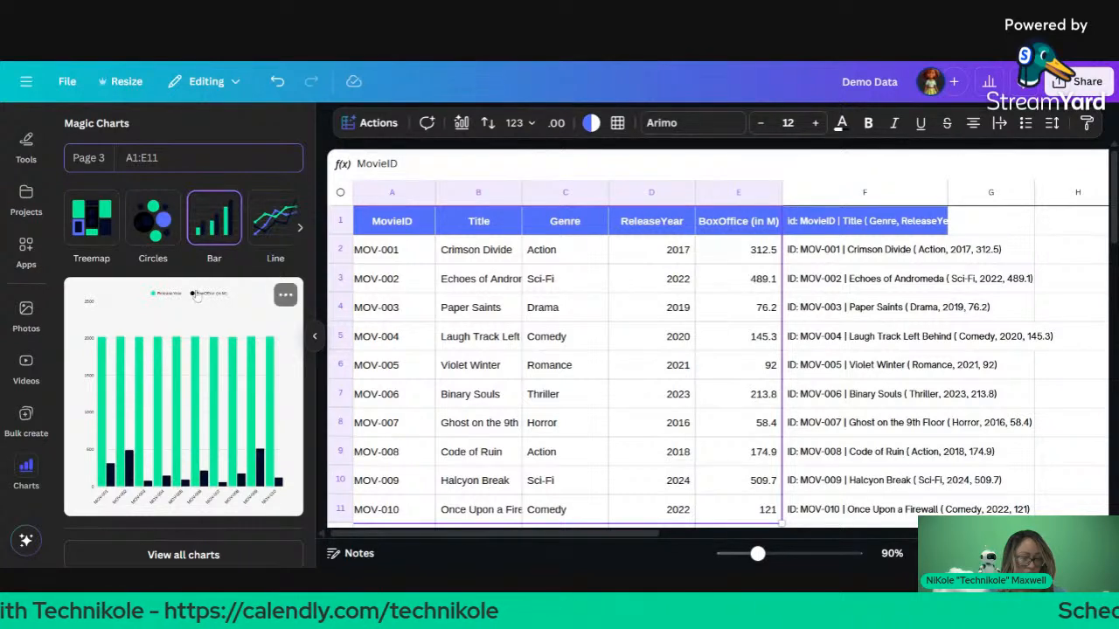
click(200, 553)
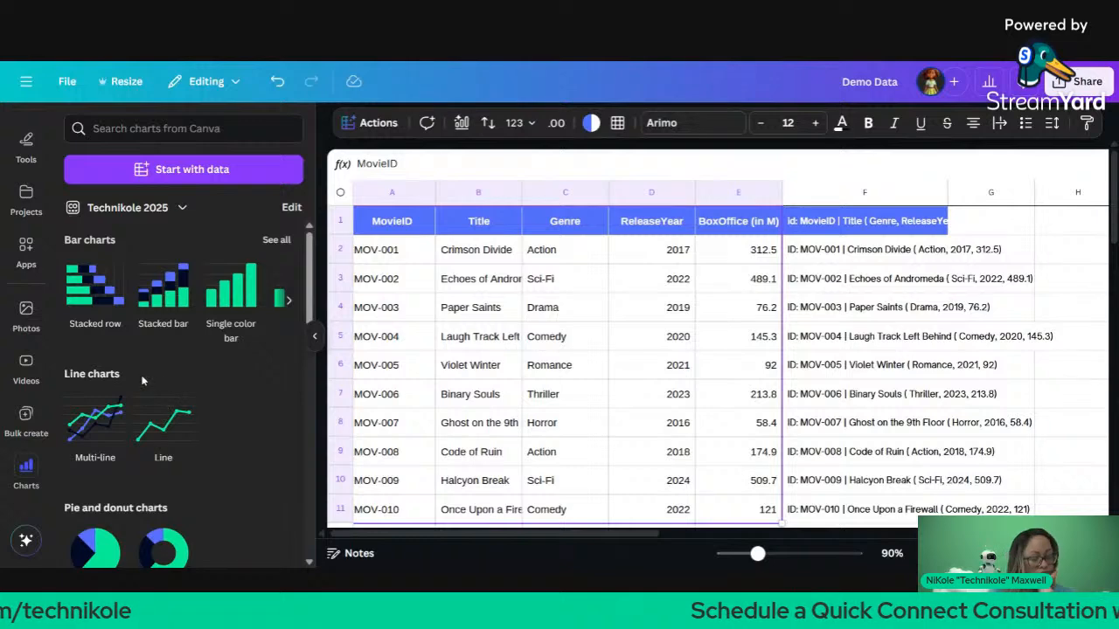
Step: Slide the Bar charts carousel to Row and insert a Row chart of the movie data
scroll(225, 452, down, 1)
scroll(225, 452, down, 3)
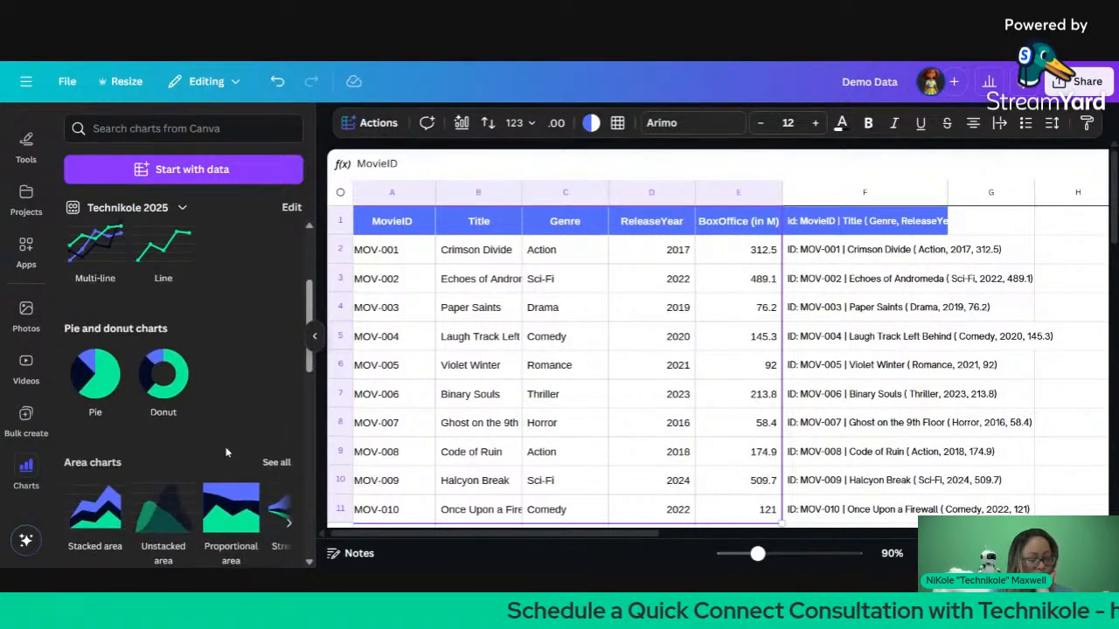
scroll(225, 452, down, 5)
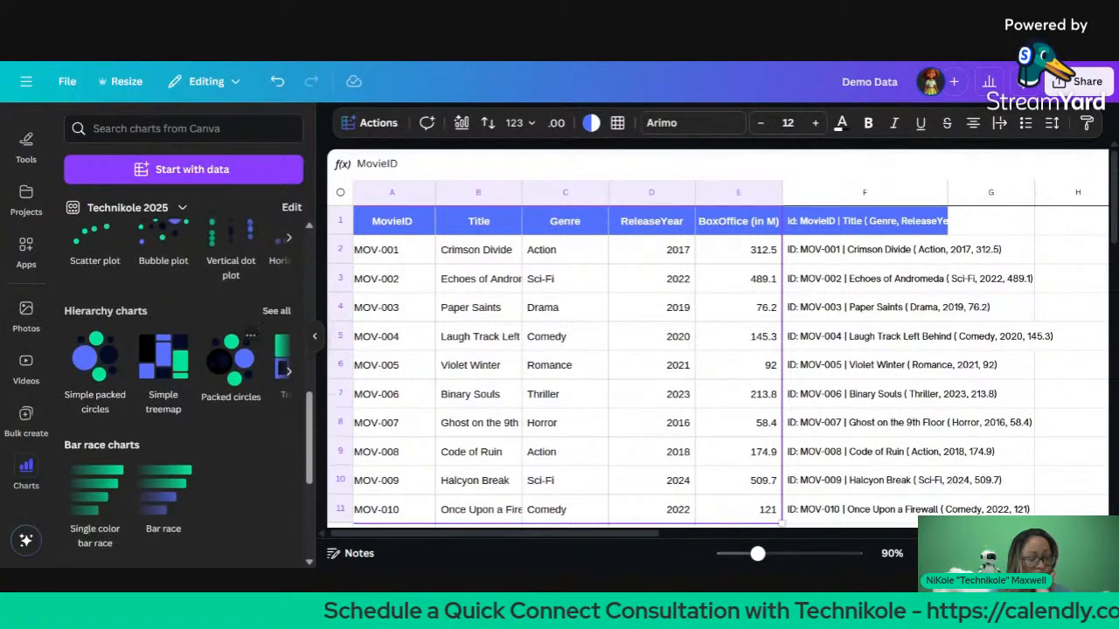
mouse_move(226, 453)
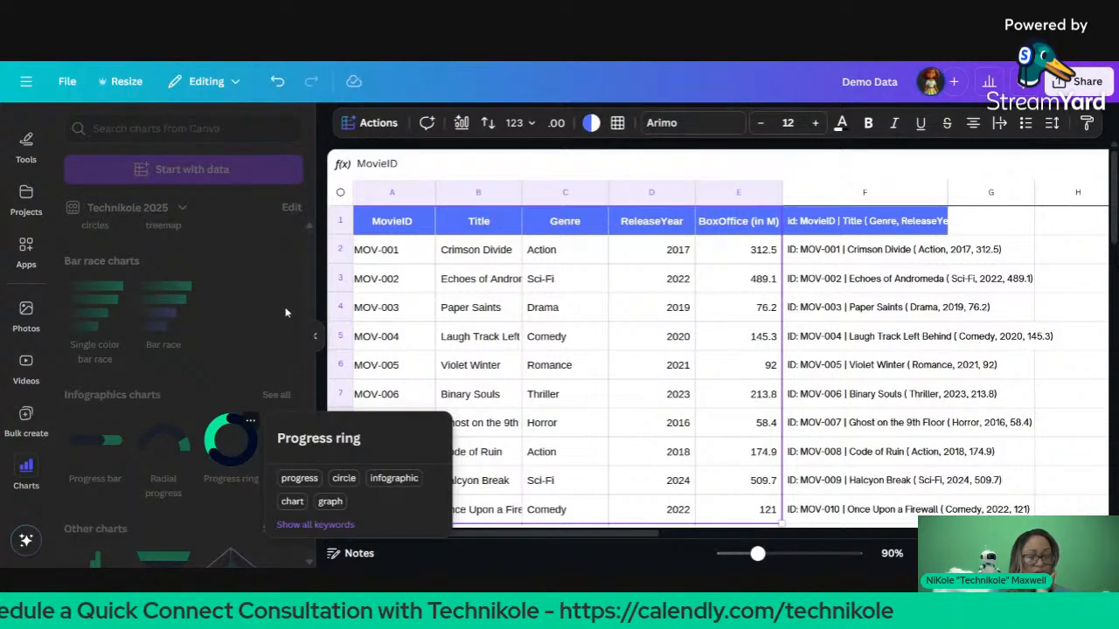
scroll(280, 306, up, 10)
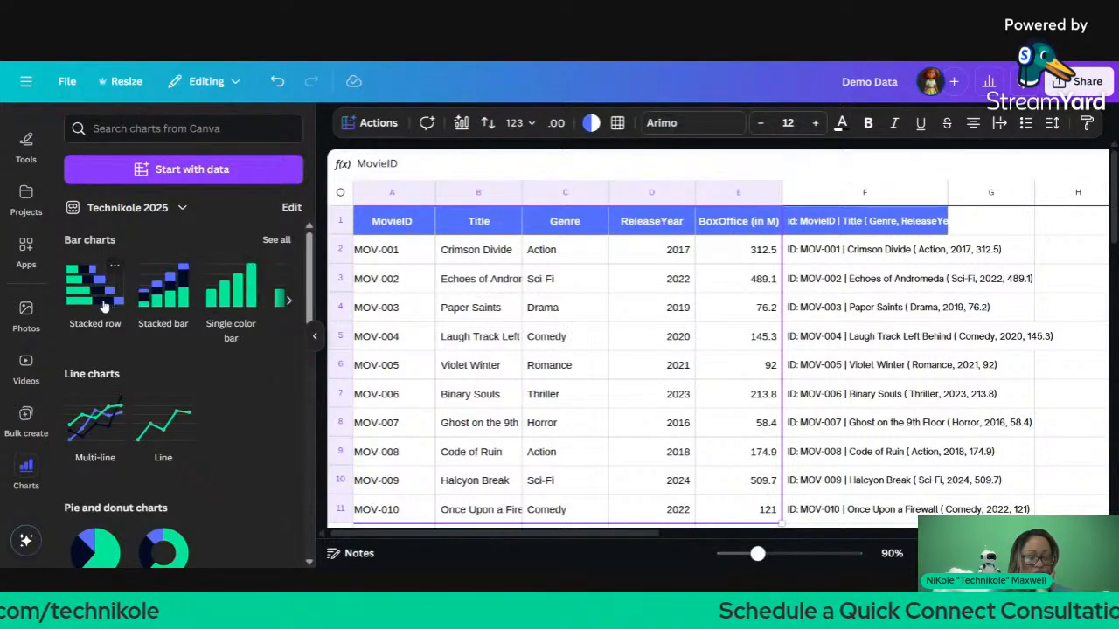
scroll(157, 306, right, 5)
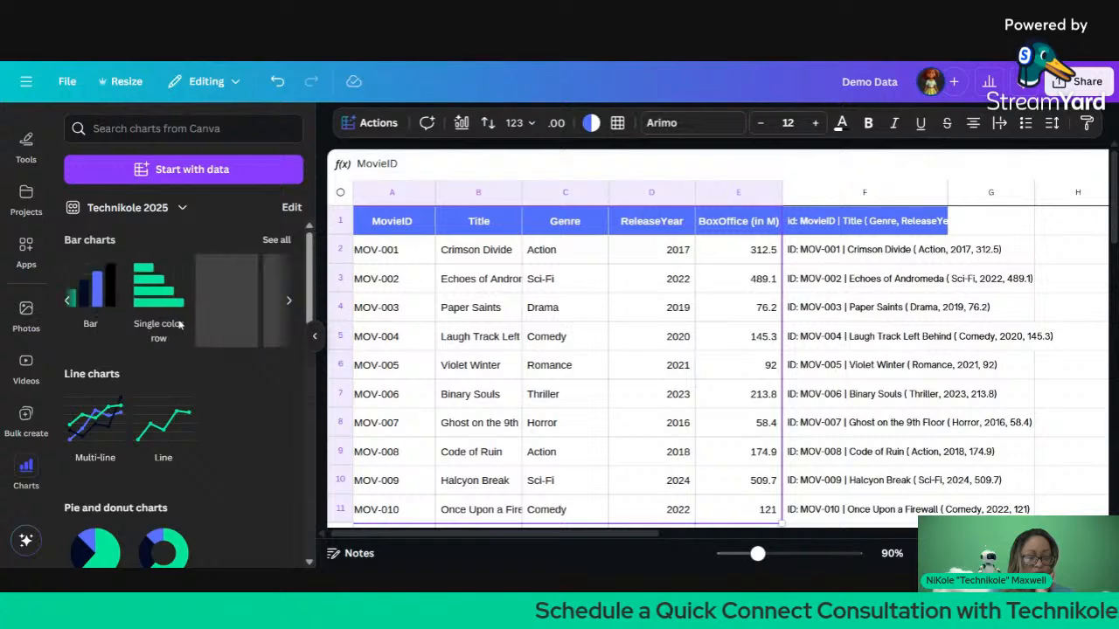
scroll(175, 319, right, 3)
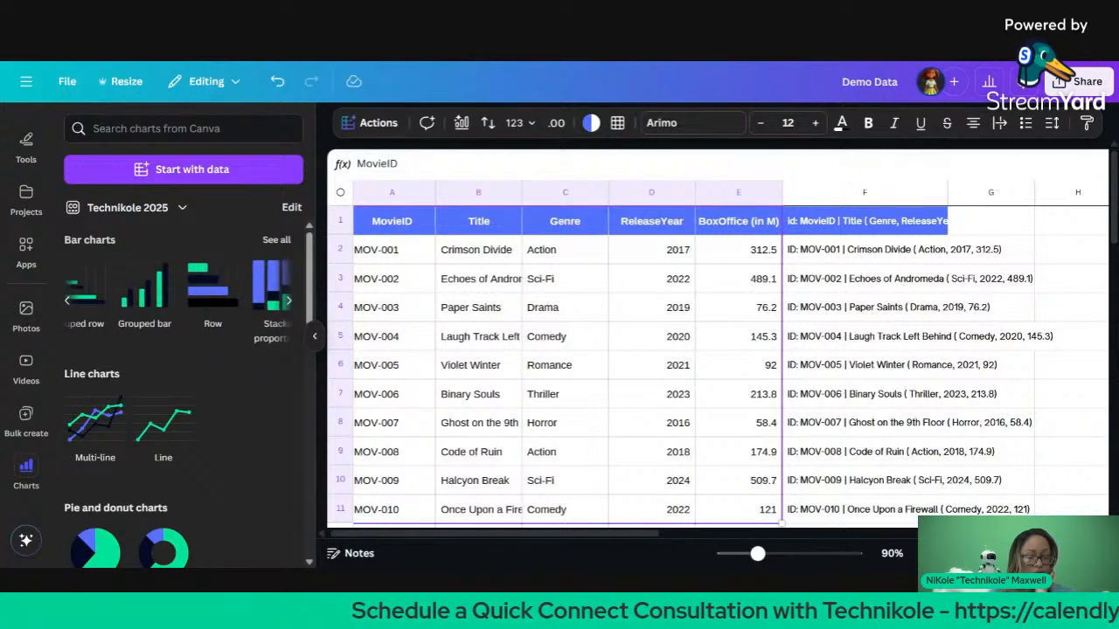
scroll(140, 306, right, 3)
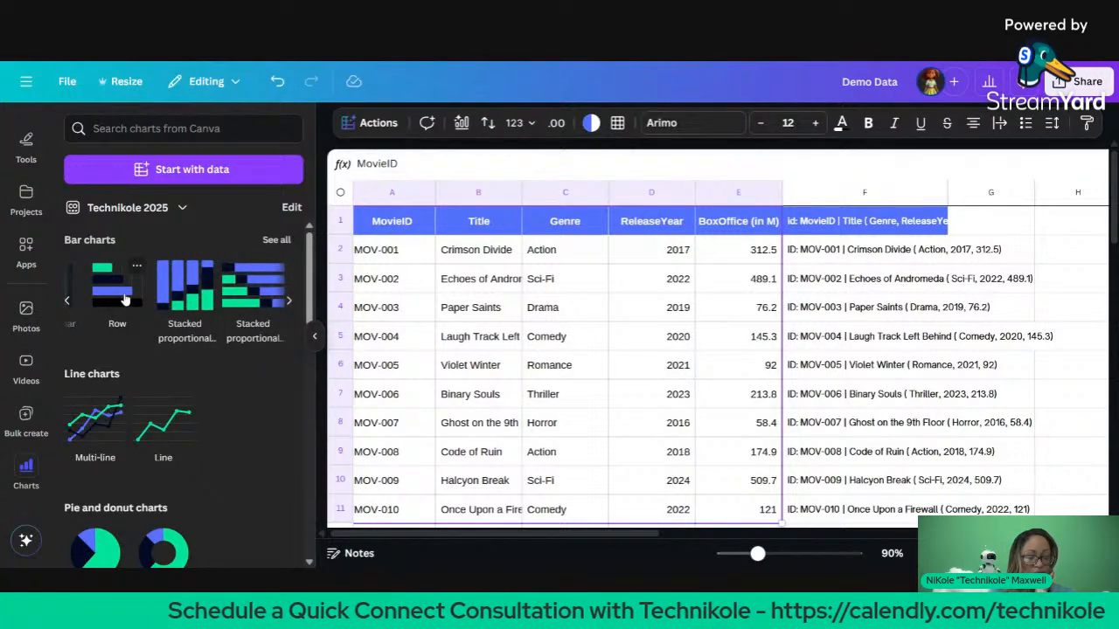
click(125, 299)
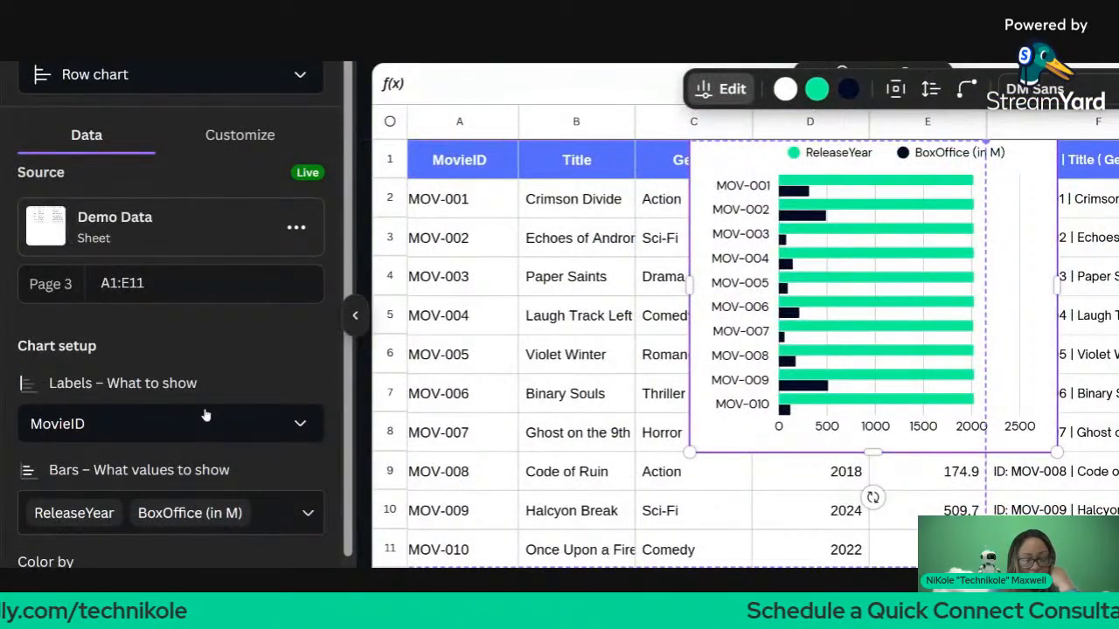
Step: Set the row chart's bar labels to Genre
click(205, 415)
scroll(244, 289, down, 1)
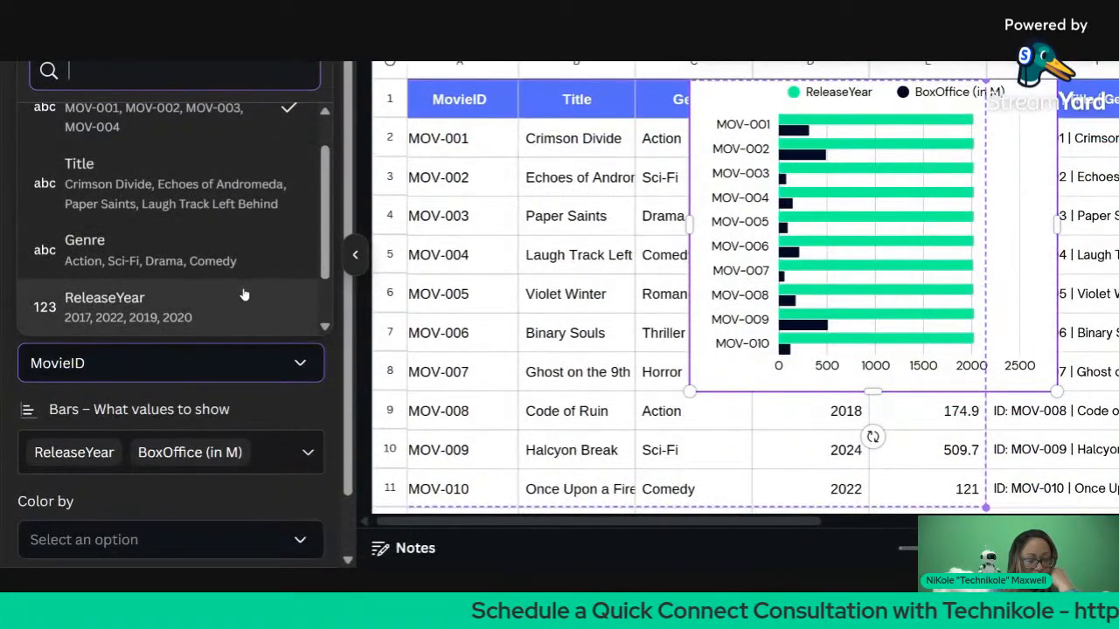
click(245, 357)
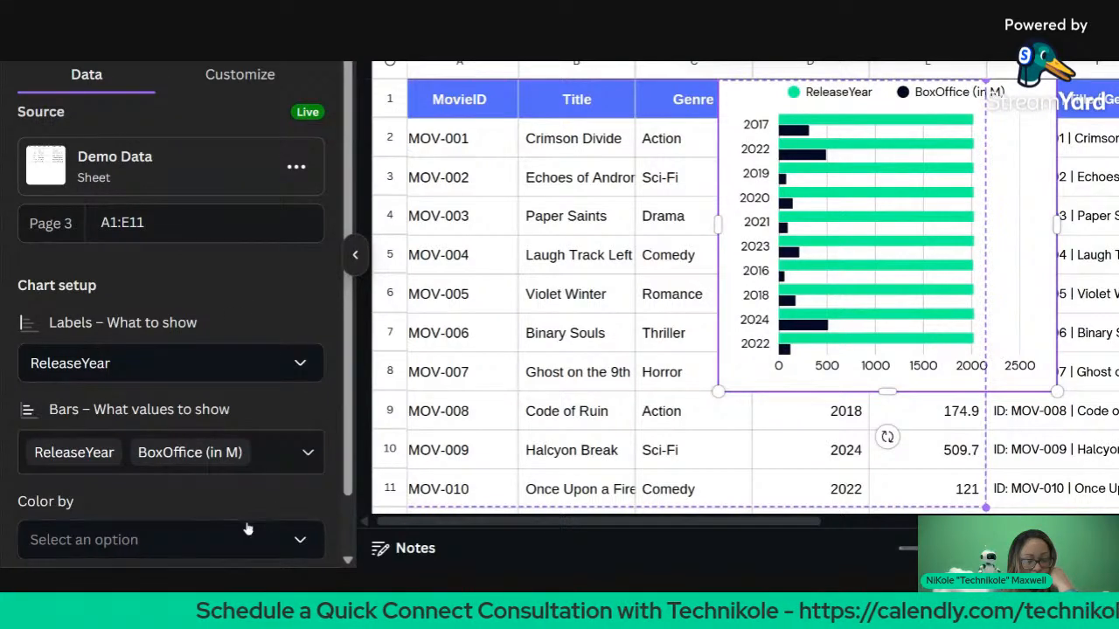
click(300, 461)
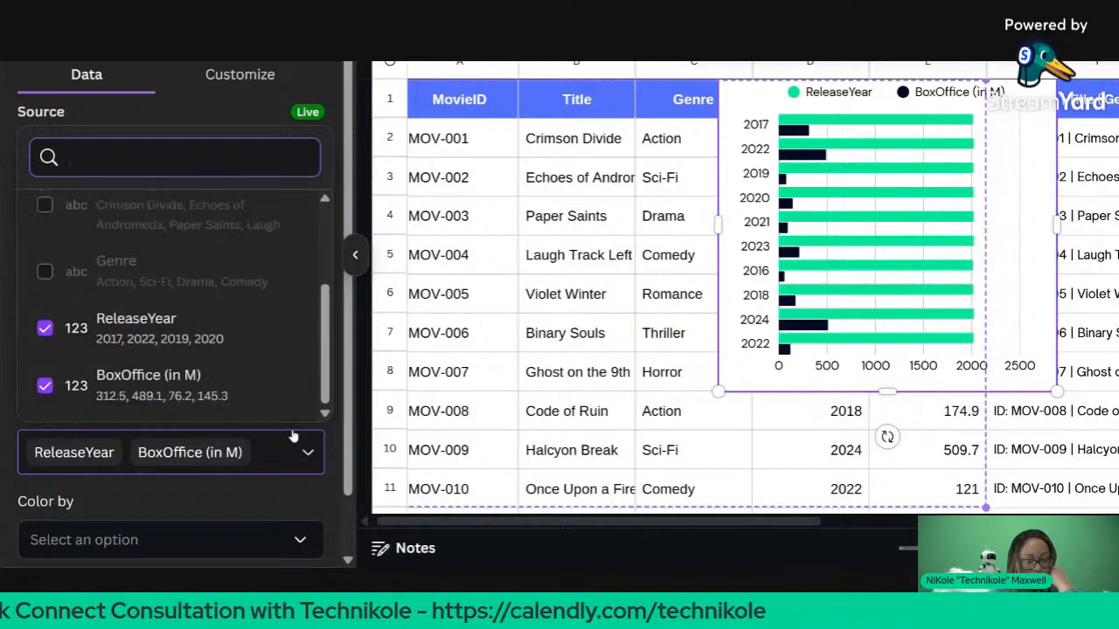
scroll(288, 390, up, 5)
click(271, 496)
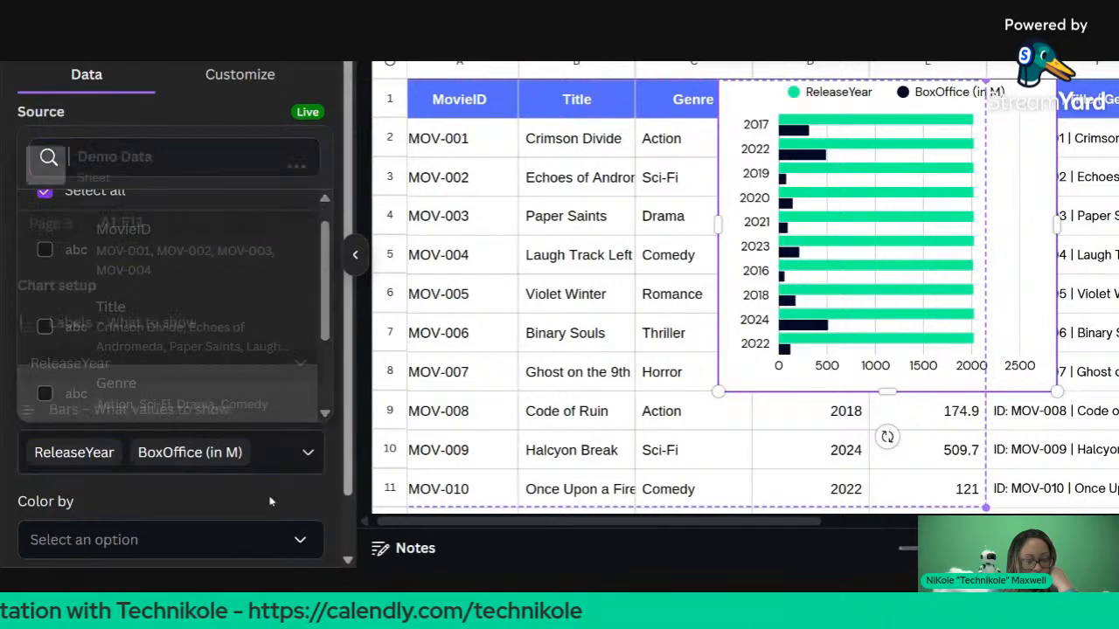
click(265, 362)
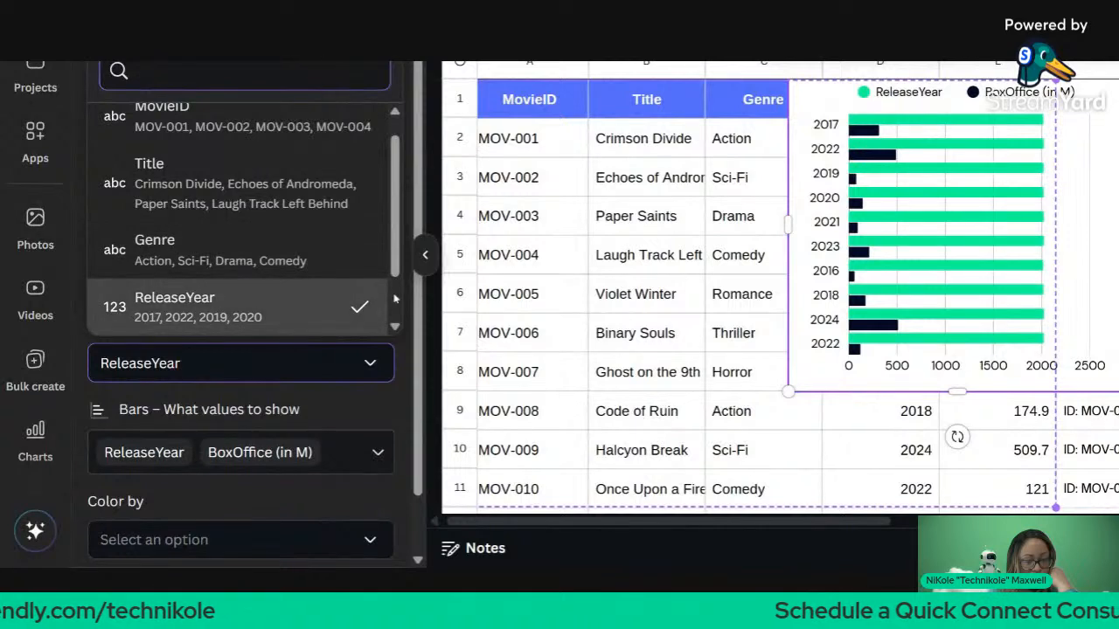
scroll(350, 292, down, 1)
click(336, 302)
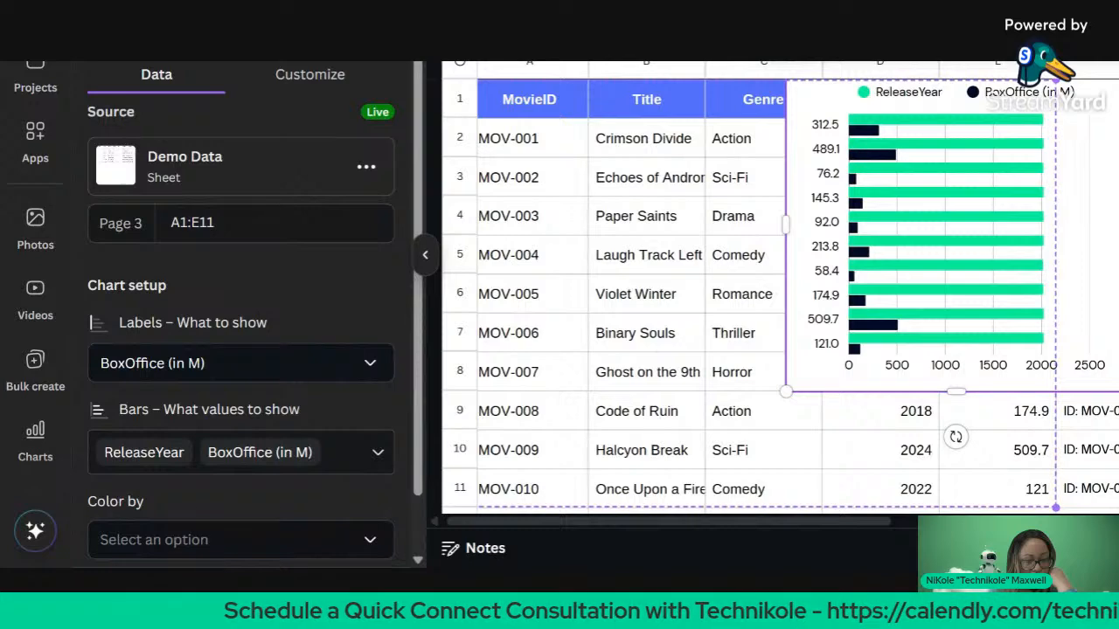
click(329, 353)
click(324, 166)
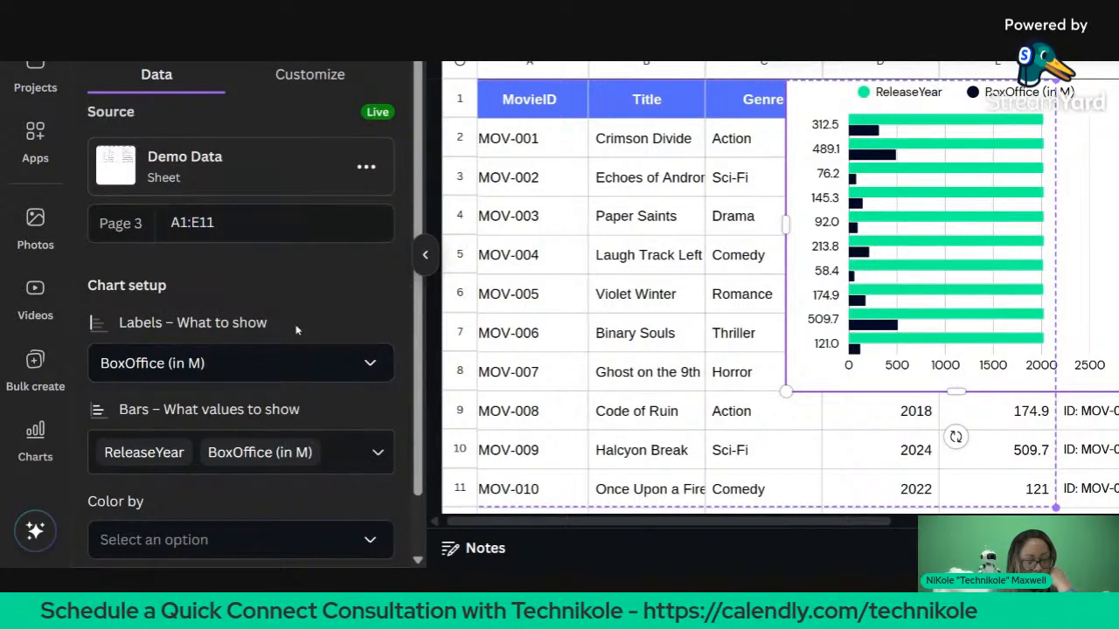
click(296, 363)
click(291, 203)
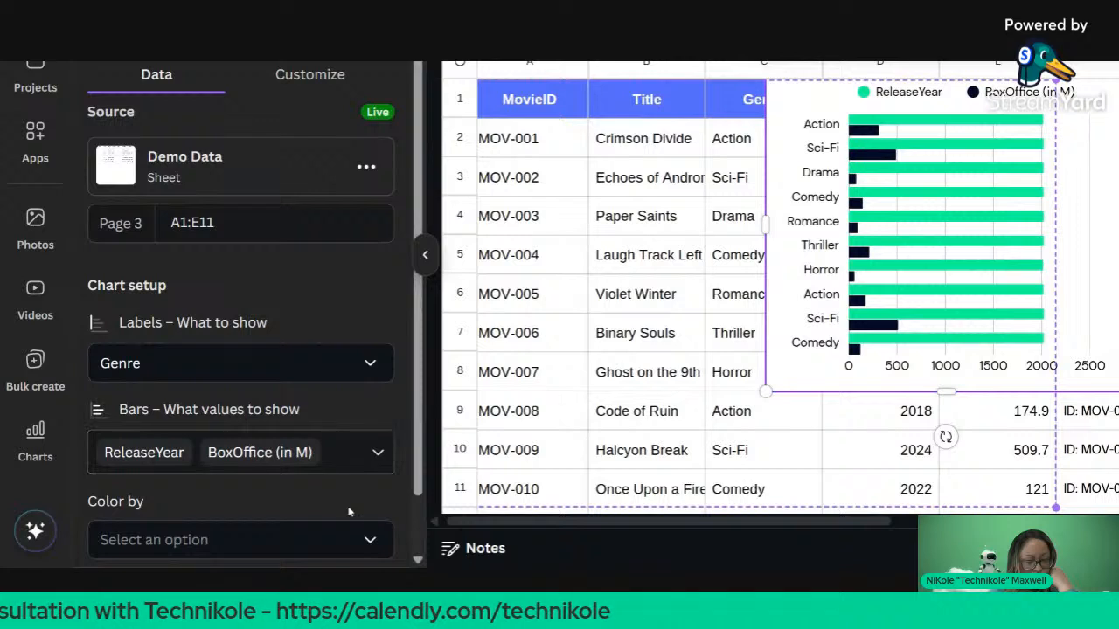
Step: Uncheck ReleaseYear from the bars and insert a blank row 3
click(364, 454)
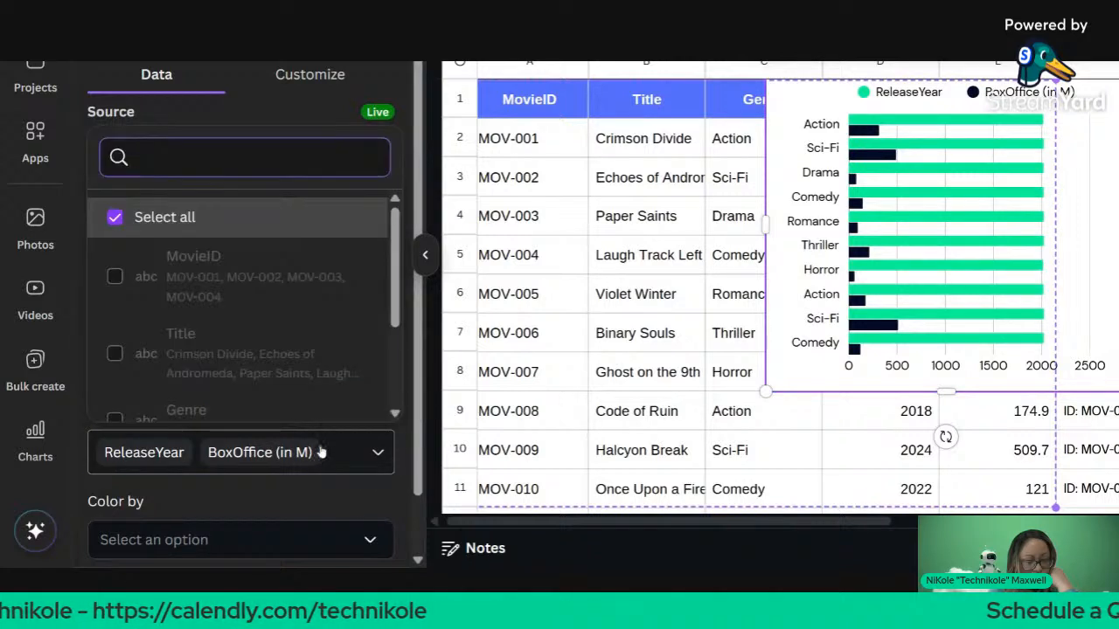
scroll(306, 332, down, 1)
scroll(332, 350, down, 3)
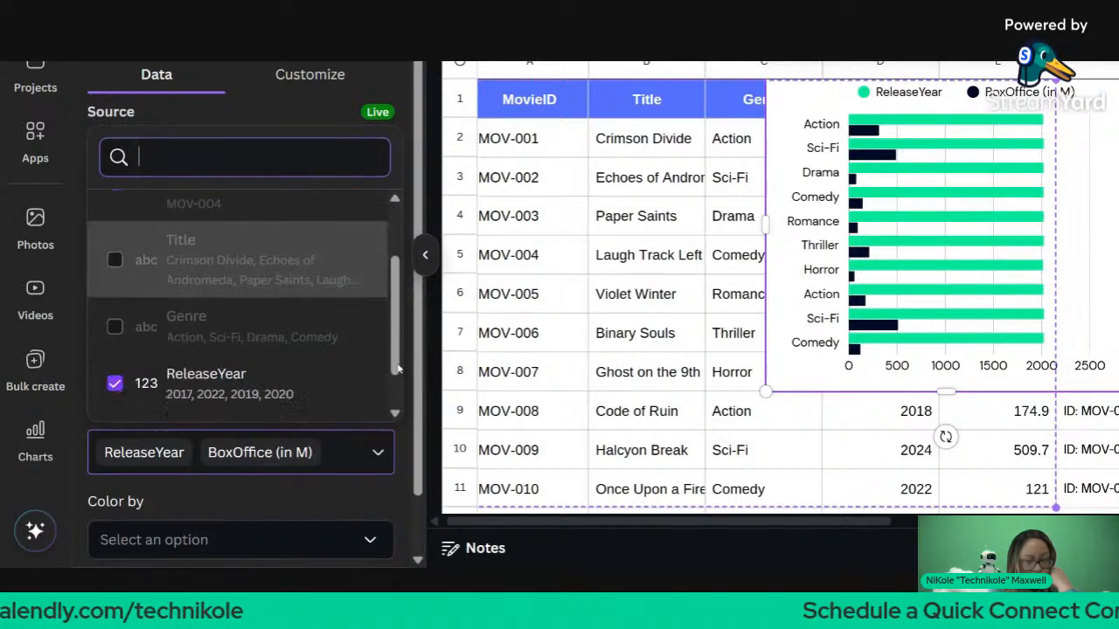
click(258, 335)
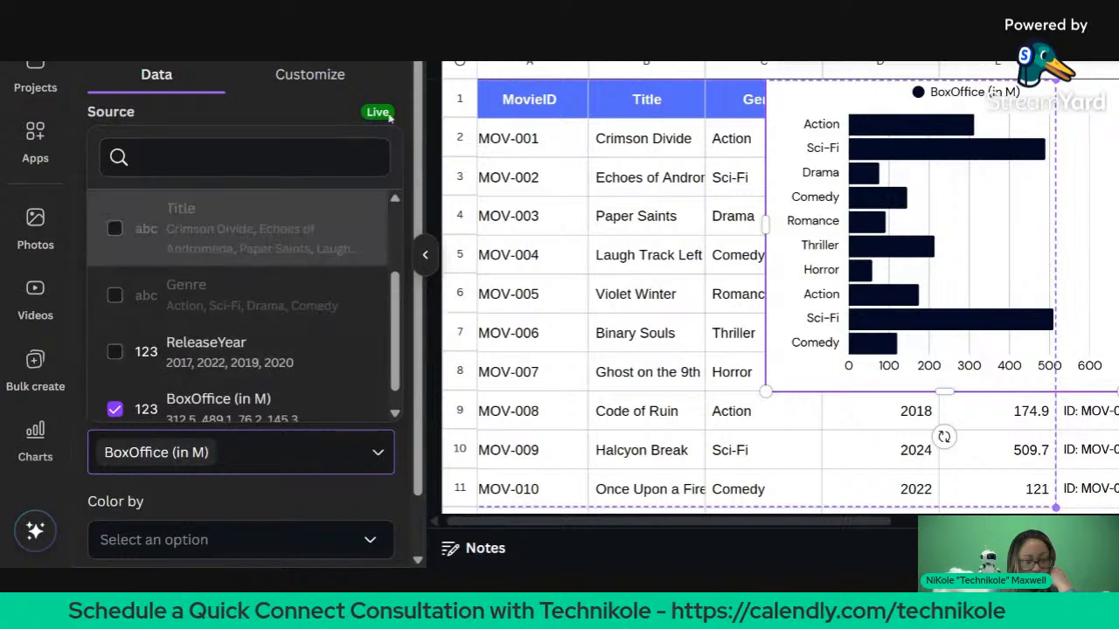
click(444, 158)
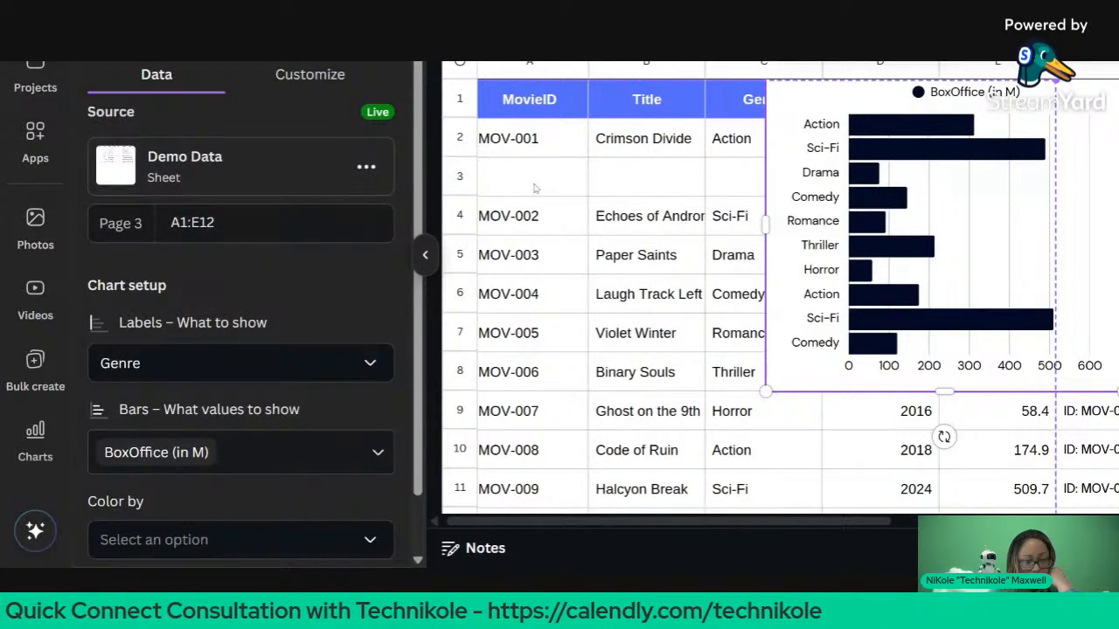
Step: Delete the empty row 3 so MOV-002 sits directly below MOV-001
click(510, 190)
click(507, 190)
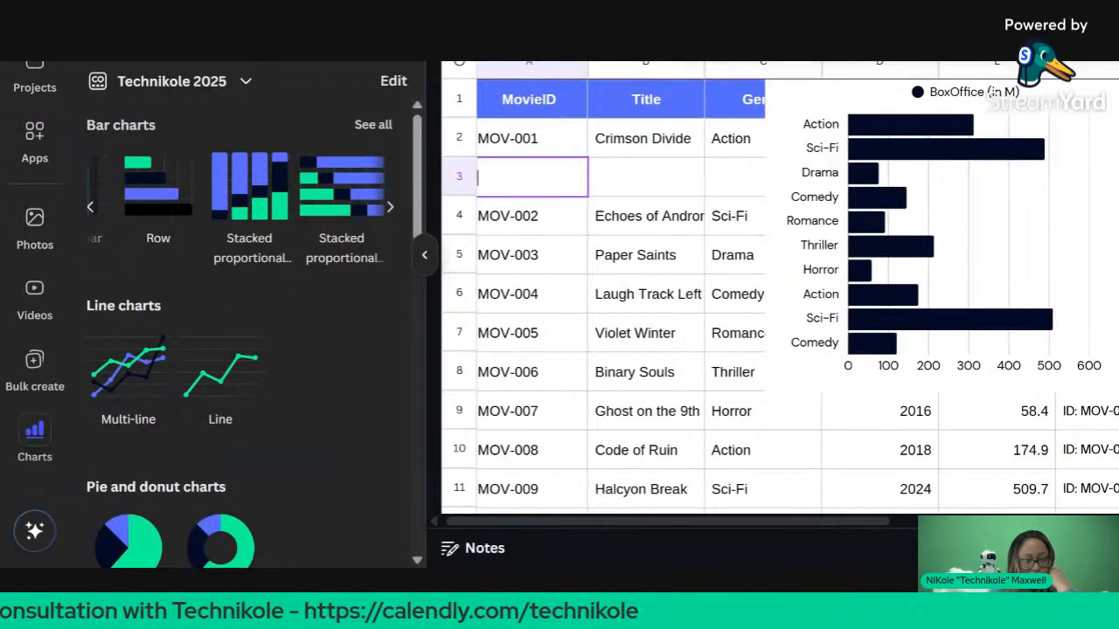
click(545, 255)
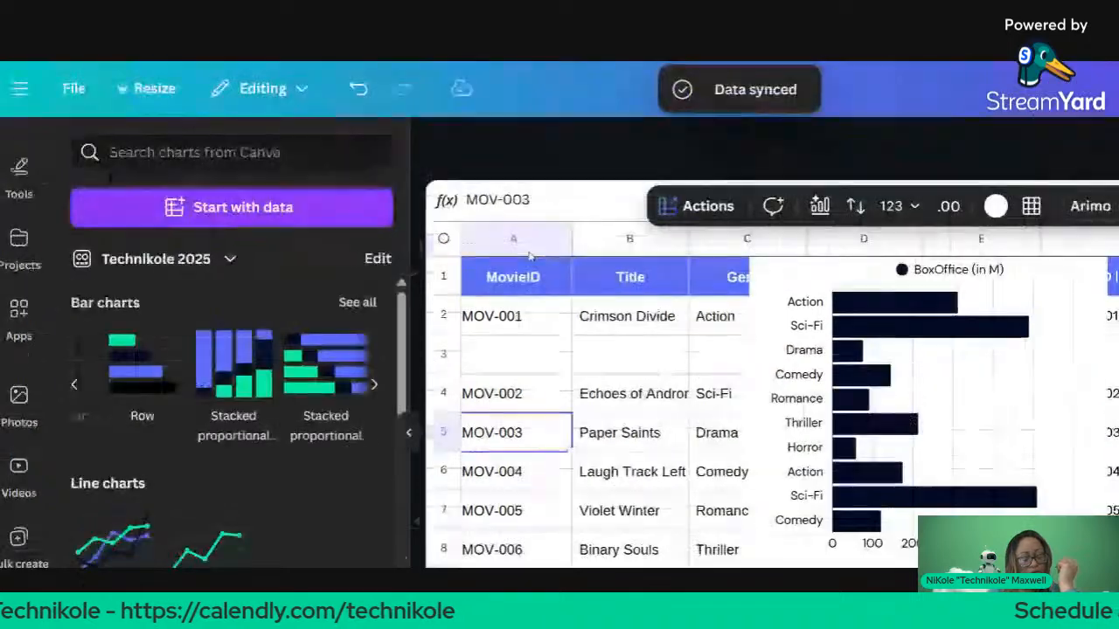
click(529, 348)
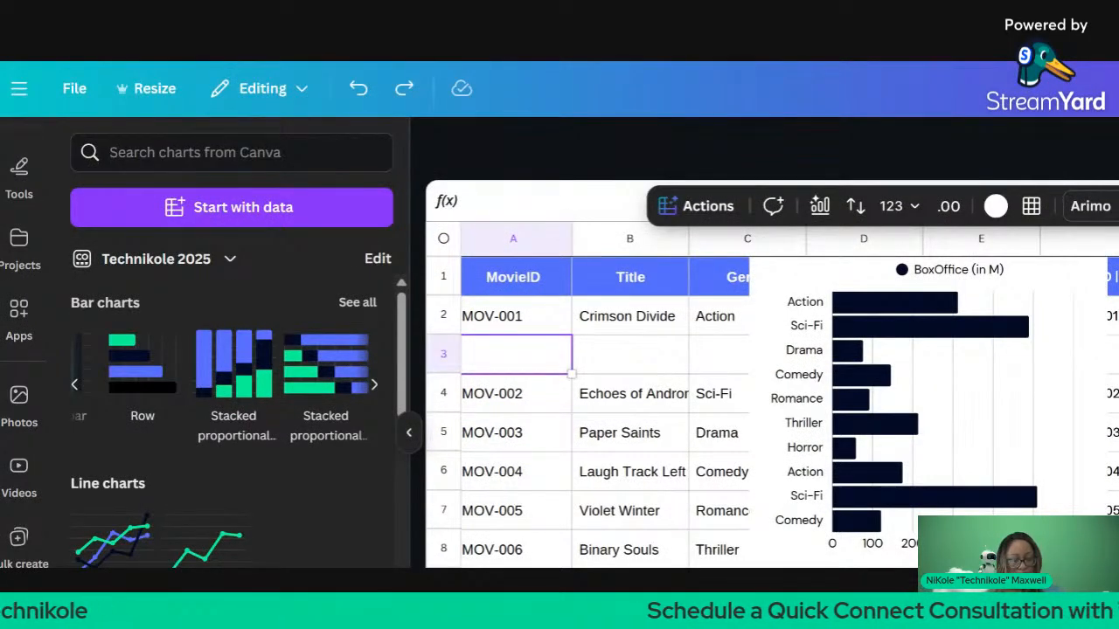
click(516, 201)
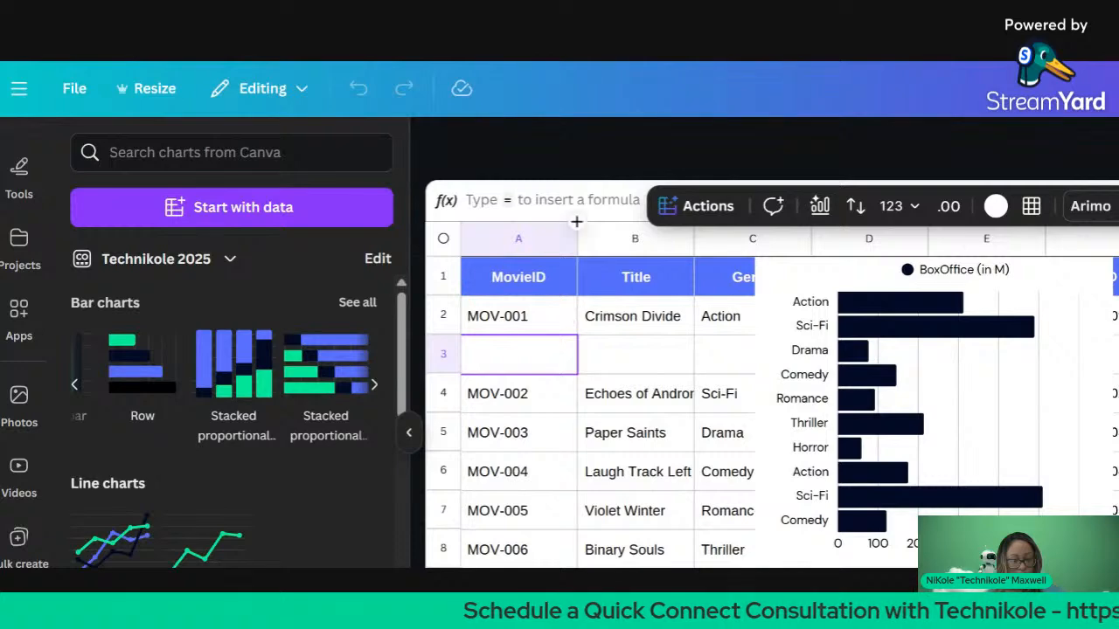
click(439, 359)
right_click(436, 355)
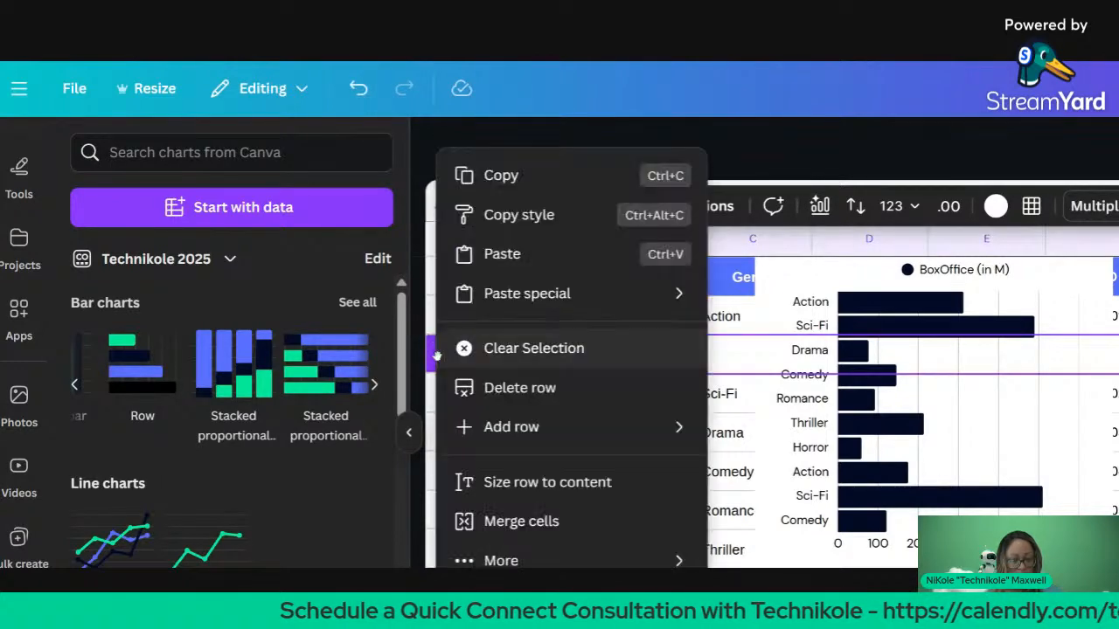
click(495, 387)
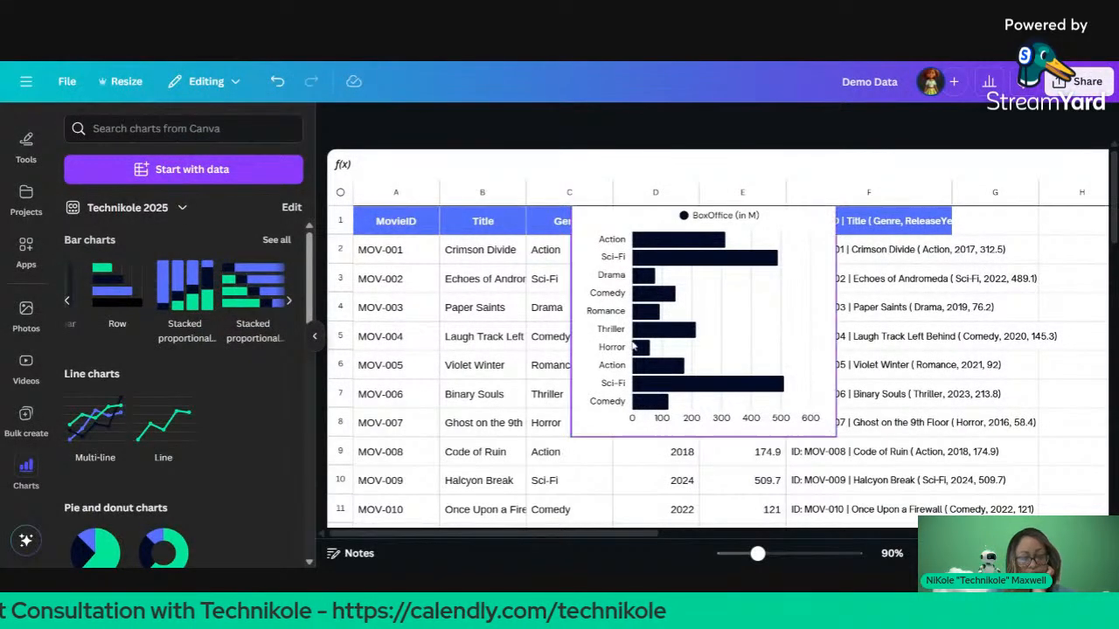
Step: Move the row chart right onto columns J–L beside the table
drag(661, 330, 1037, 354)
scroll(728, 459, right, 5)
scroll(728, 459, right, 2)
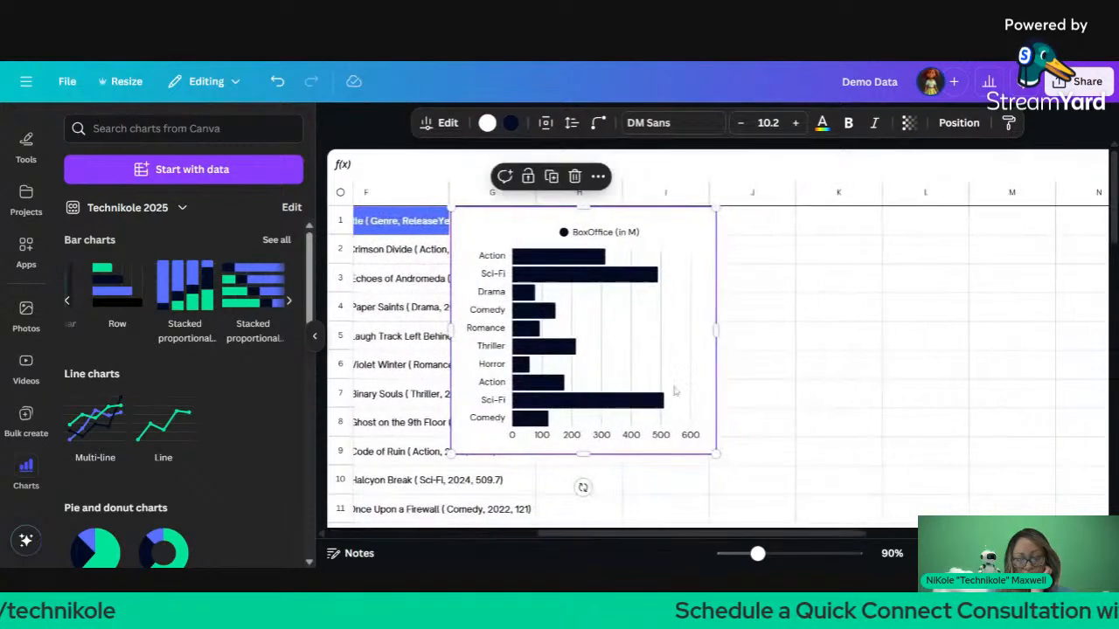
drag(593, 311, 850, 297)
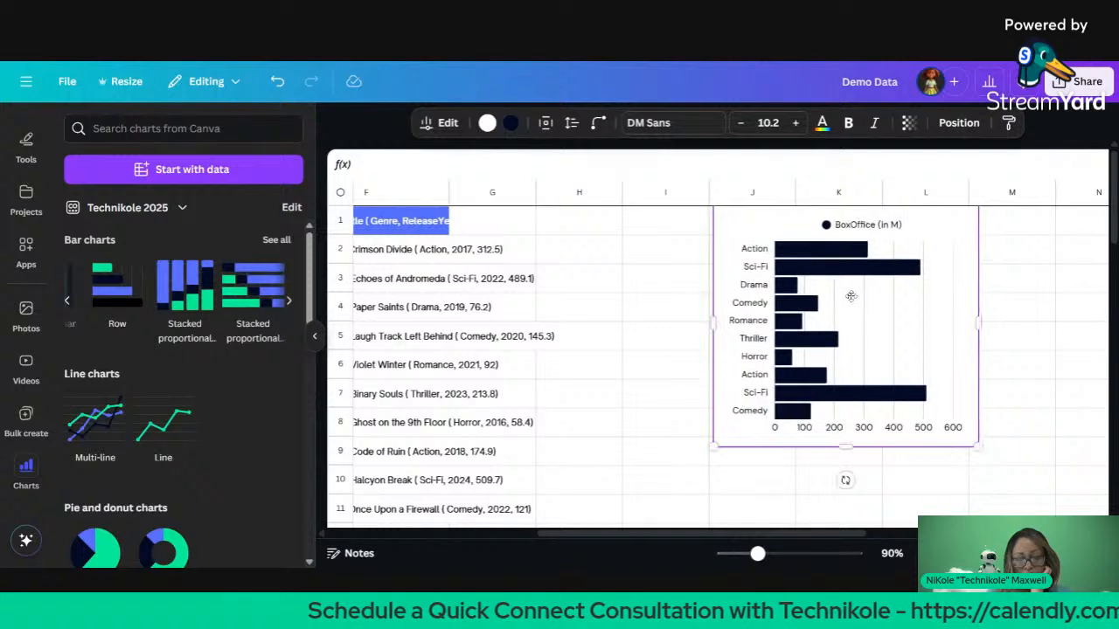
click(599, 255)
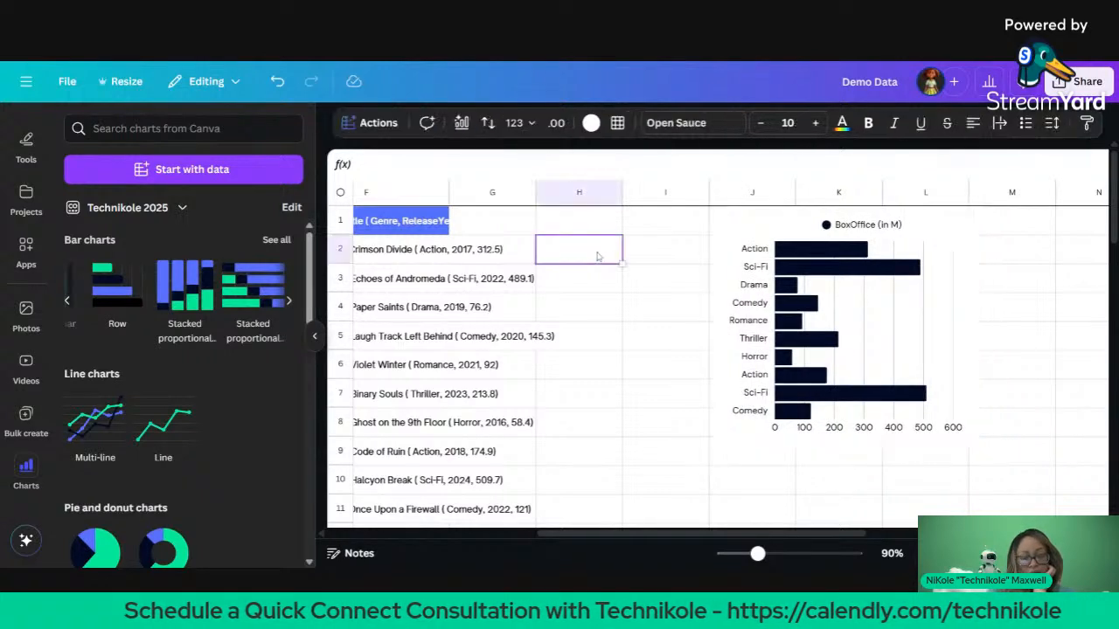
click(835, 268)
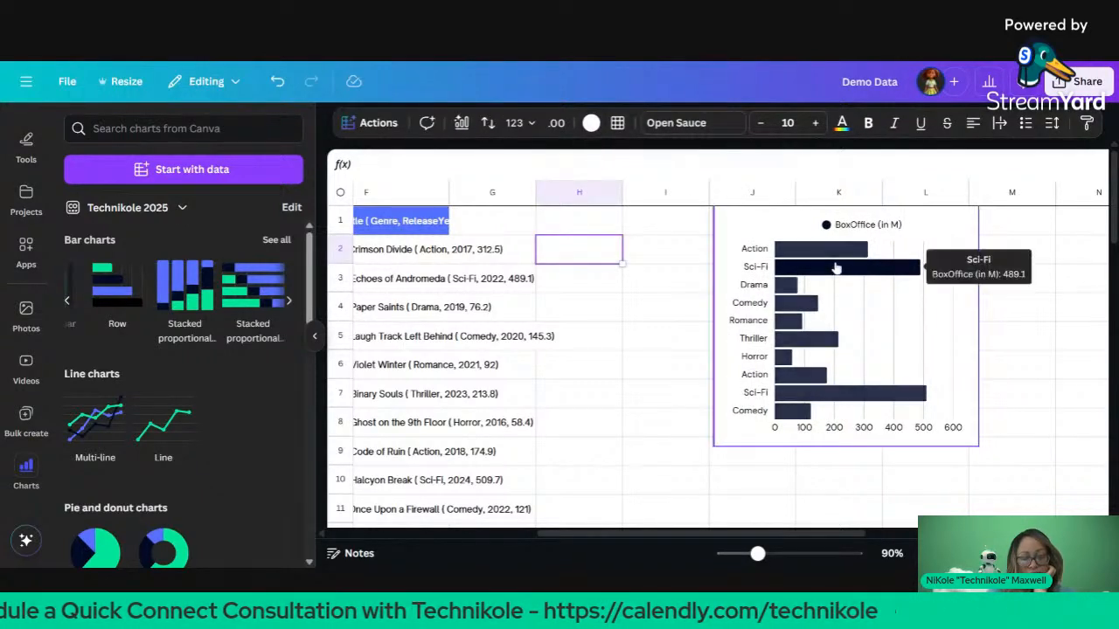
drag(826, 274, 814, 292)
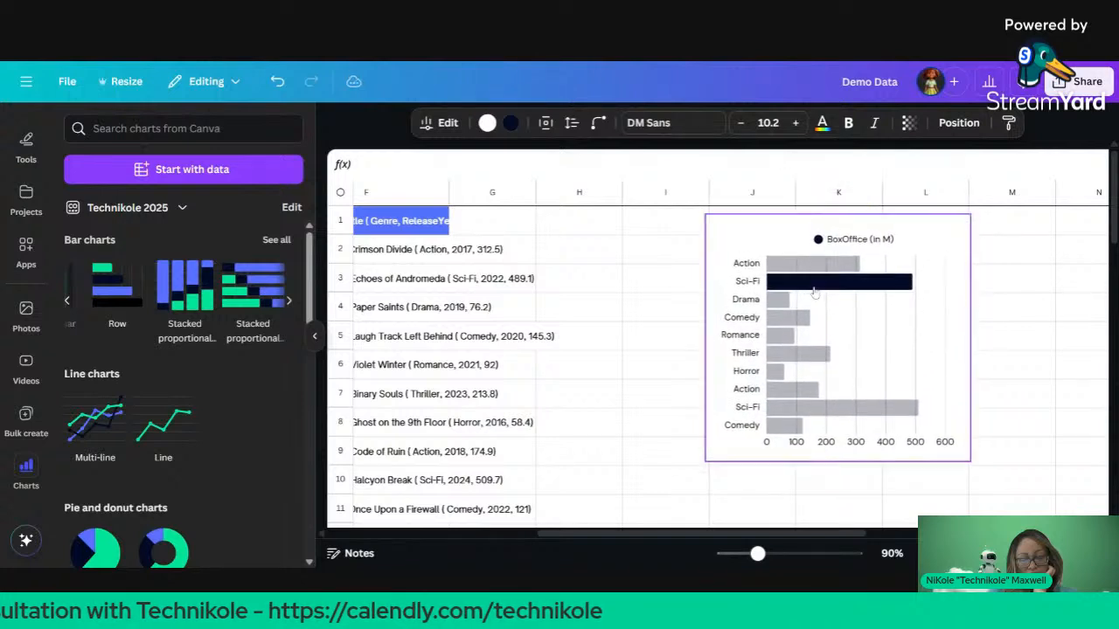
Step: Select the chart to bring up its editing settings
double_click(853, 422)
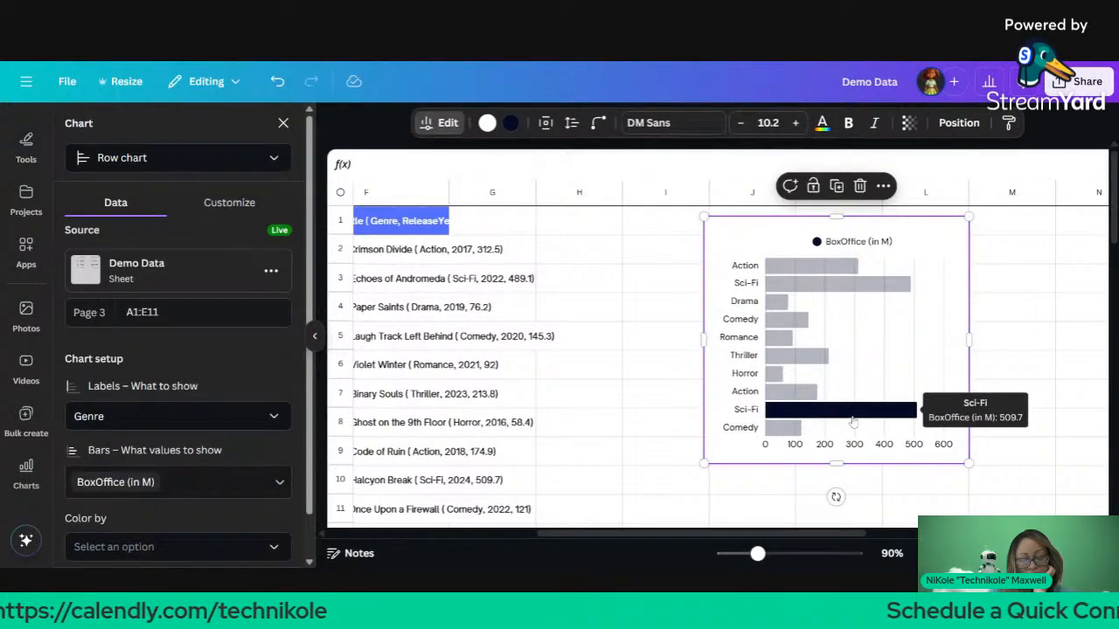
click(643, 403)
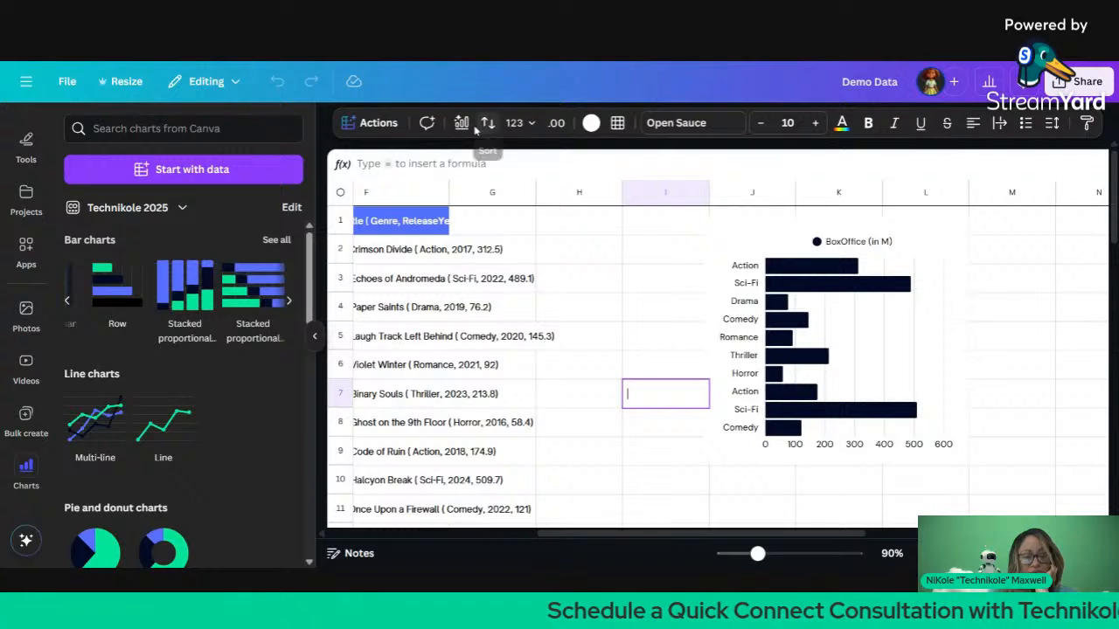
mouse_move(831, 297)
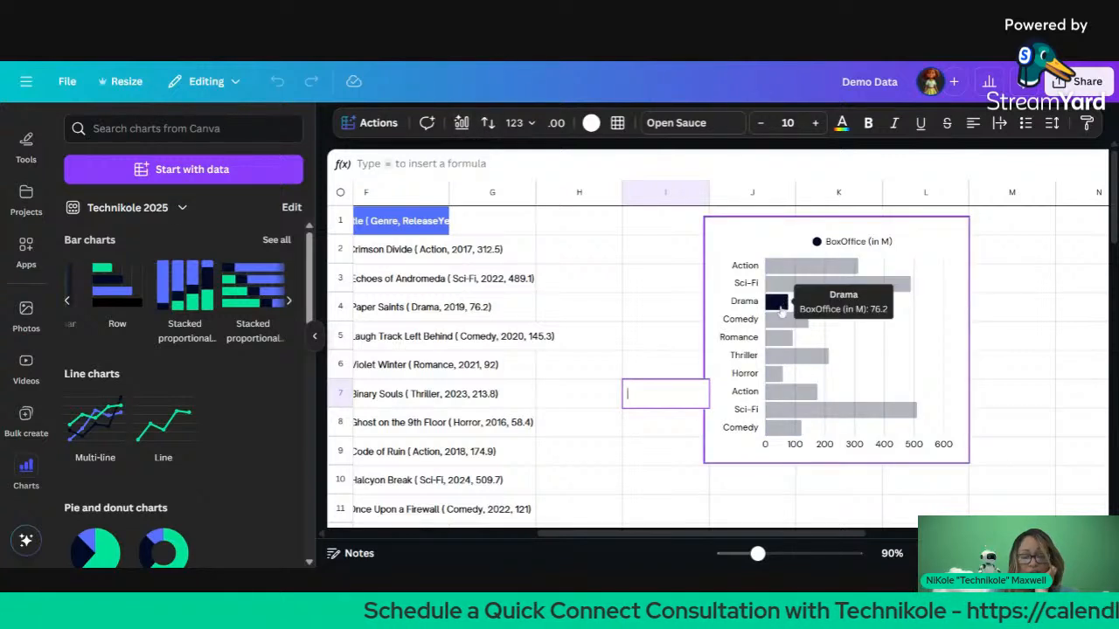
click(814, 415)
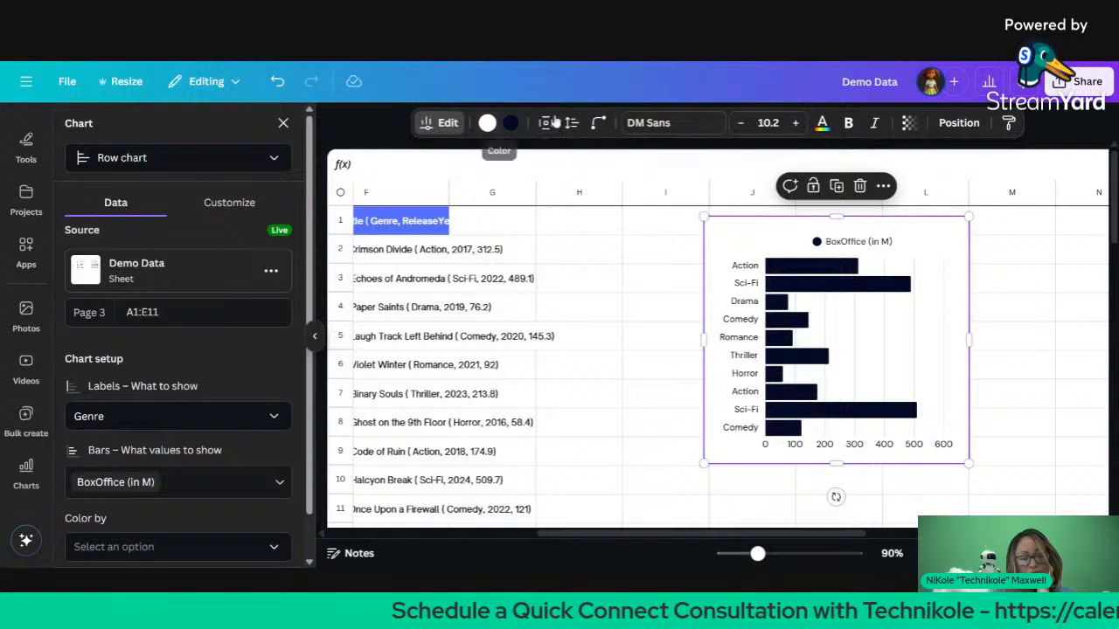
Step: Set the chart bars' Roundness to 100
click(598, 127)
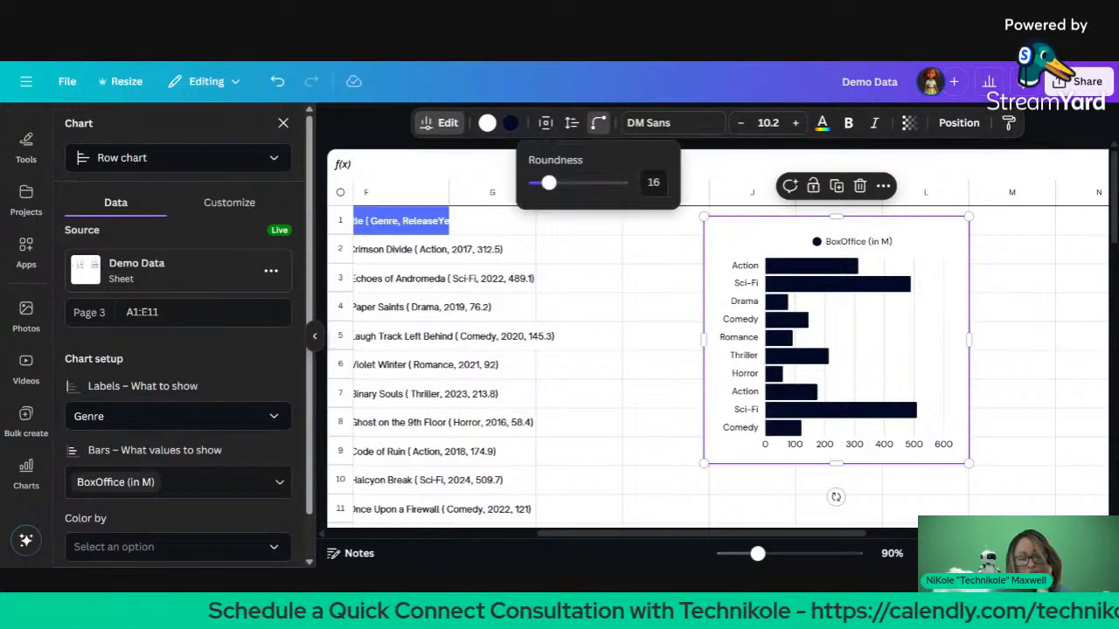
drag(546, 183, 634, 185)
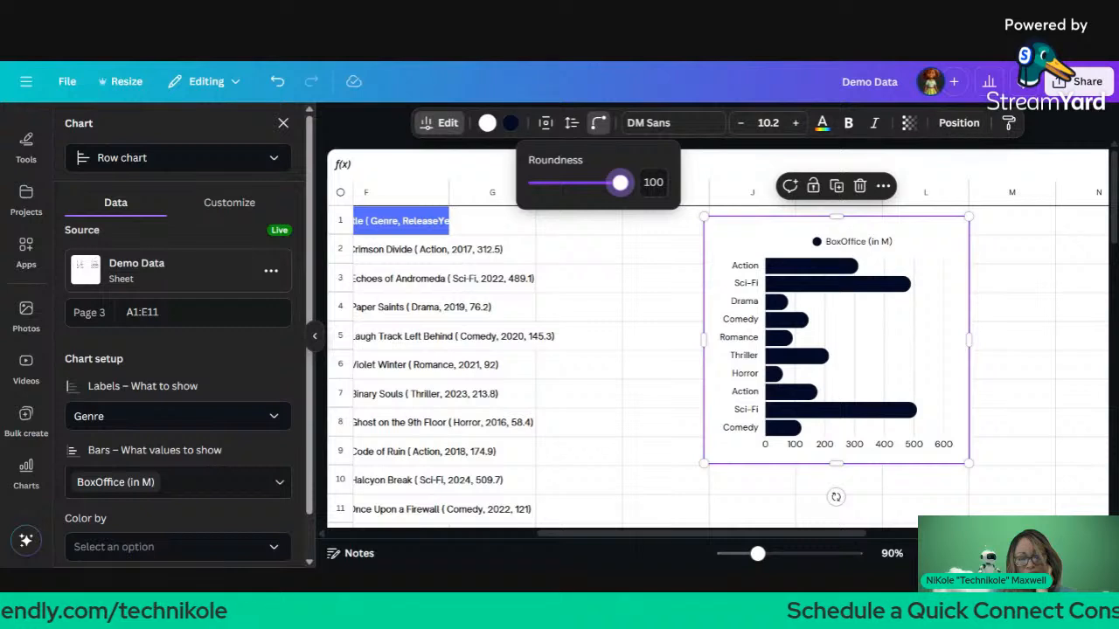
click(953, 123)
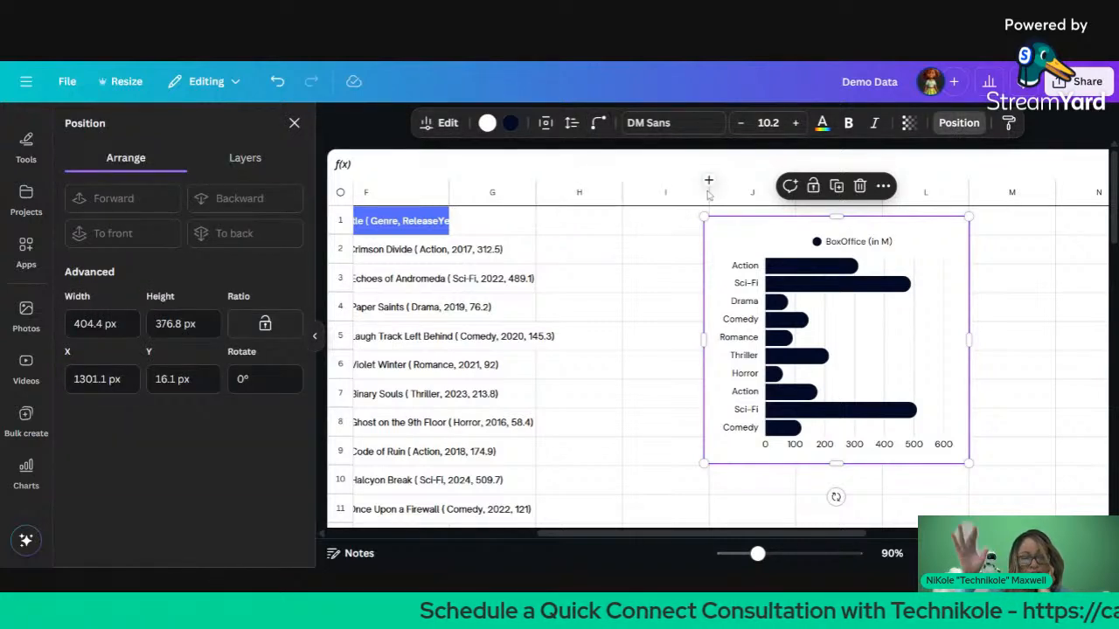
Step: Give the chart a green background after trying several colours
click(490, 122)
click(275, 232)
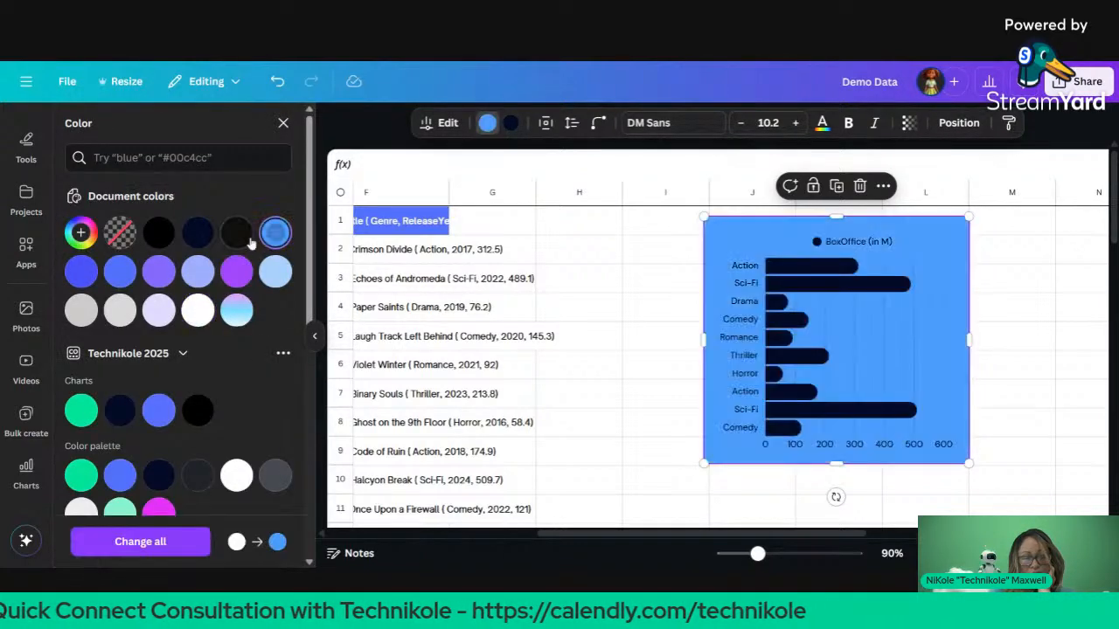
click(227, 283)
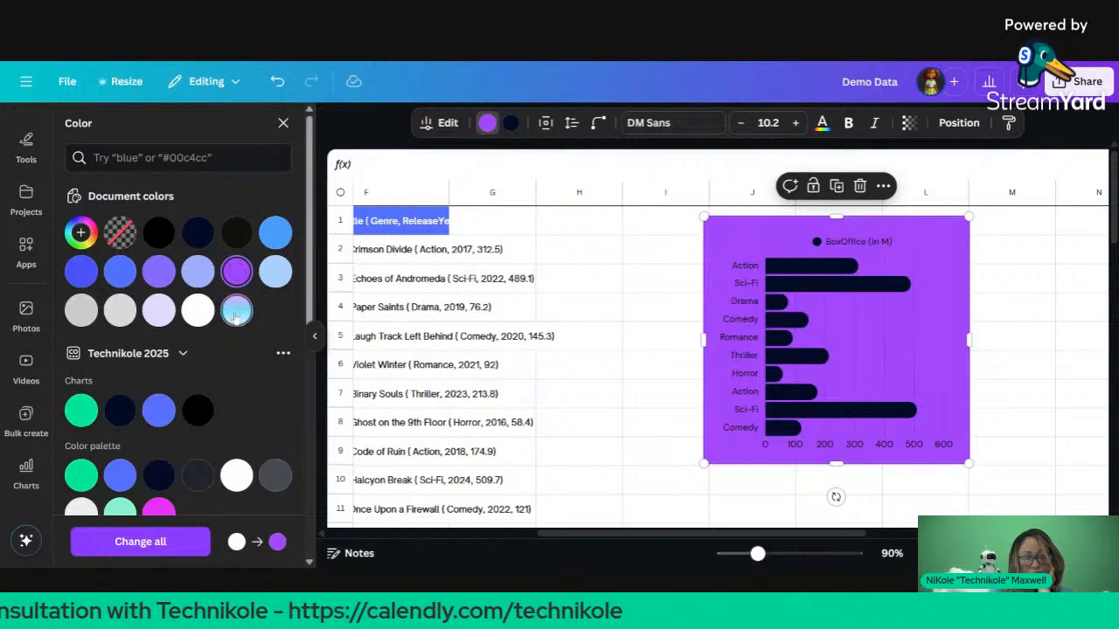
click(236, 310)
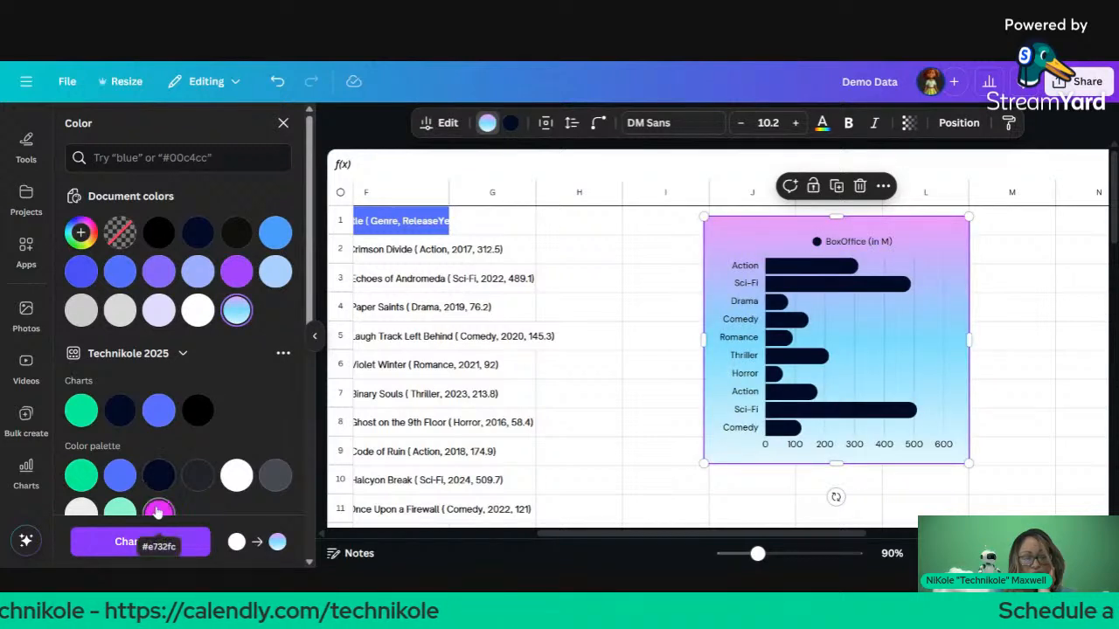
click(158, 509)
click(120, 475)
click(81, 475)
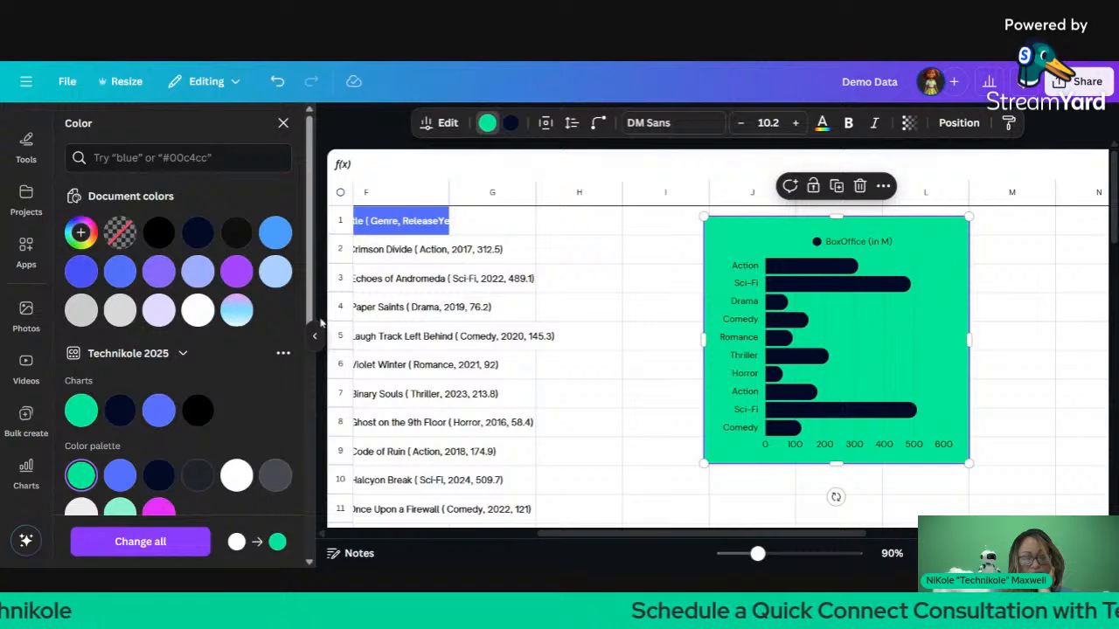
Step: Colour the chart bars blue after trying several swatches
click(510, 123)
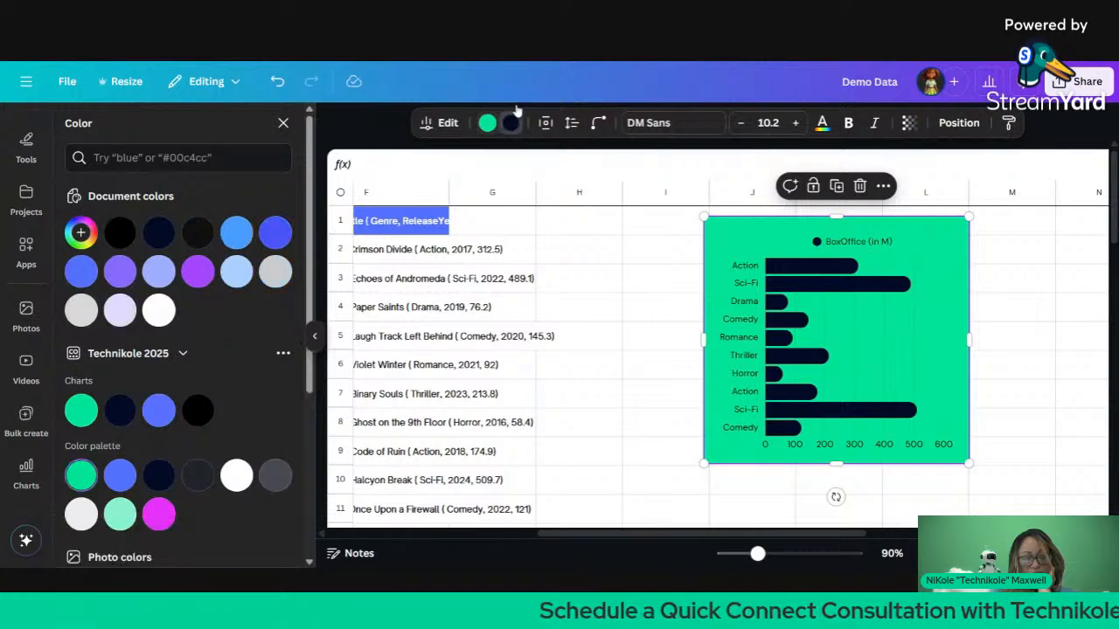
click(236, 475)
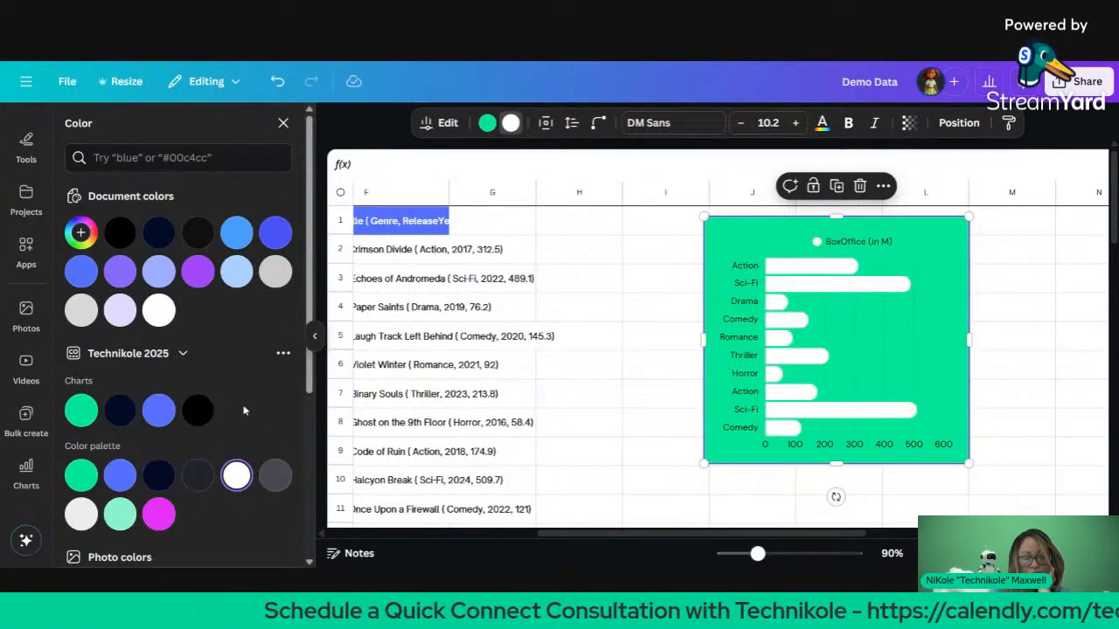
click(189, 417)
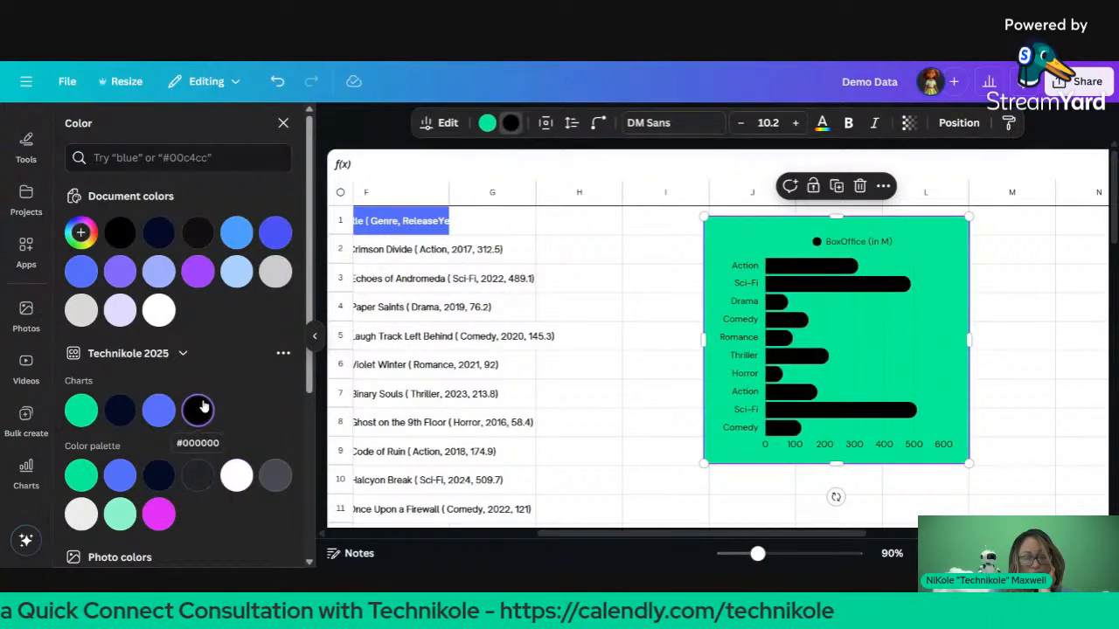
scroll(203, 406, down, 1)
click(130, 376)
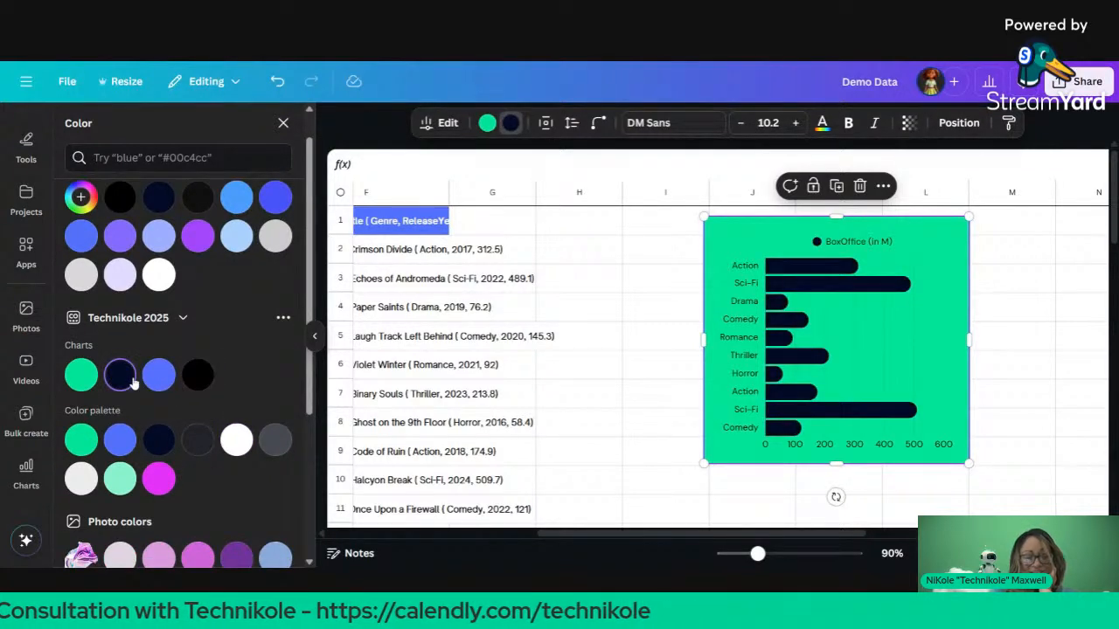
click(159, 488)
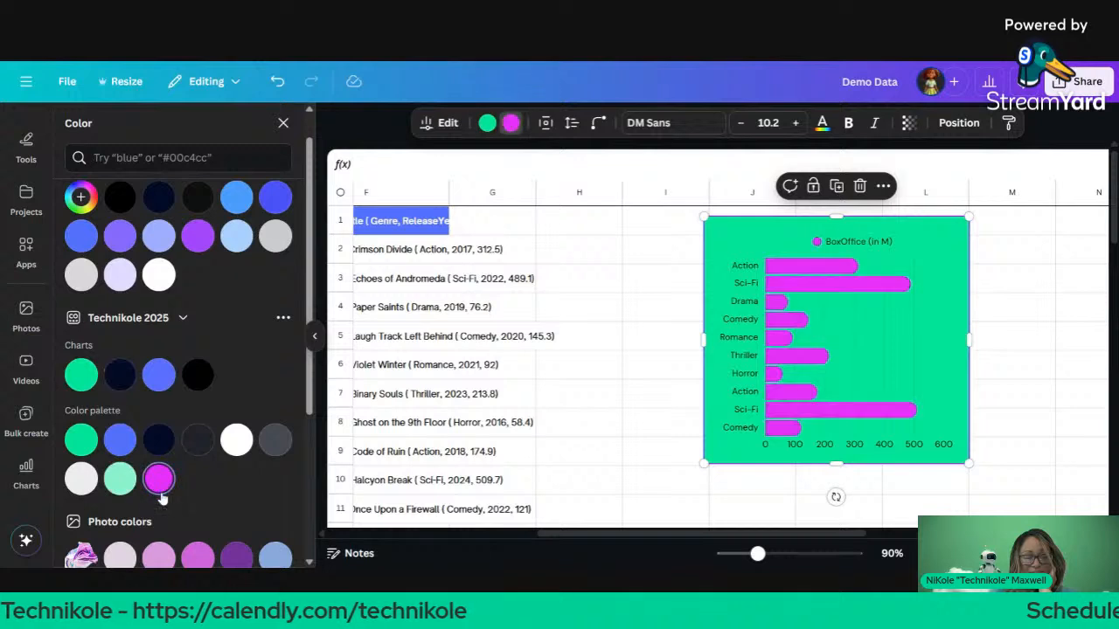
click(158, 375)
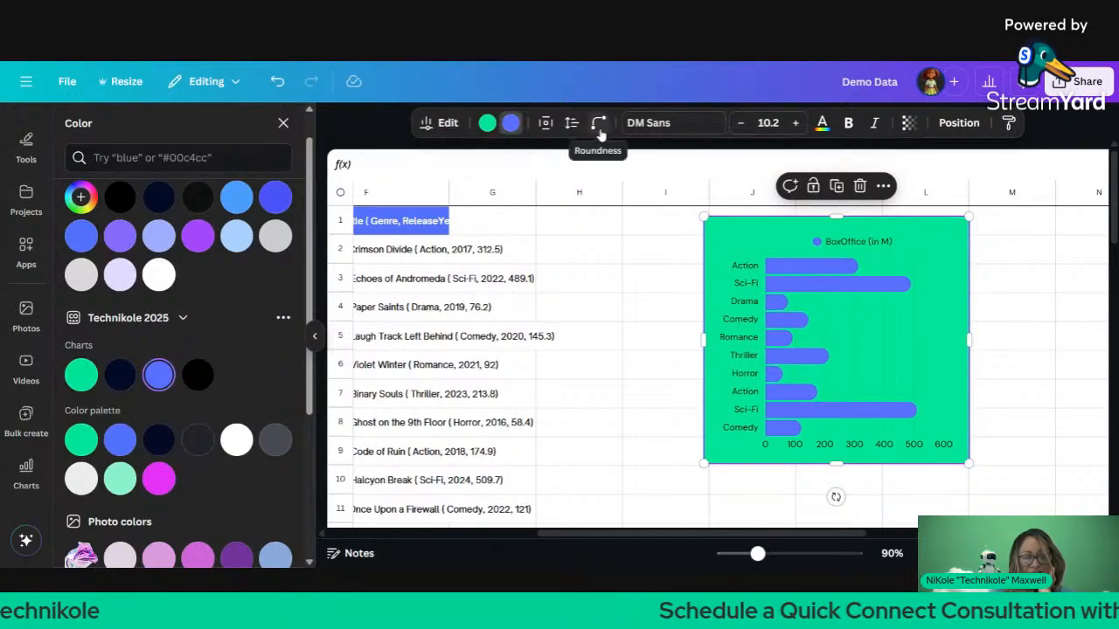
Step: Turn on value labels for the chart's bars in the Customize settings
click(463, 123)
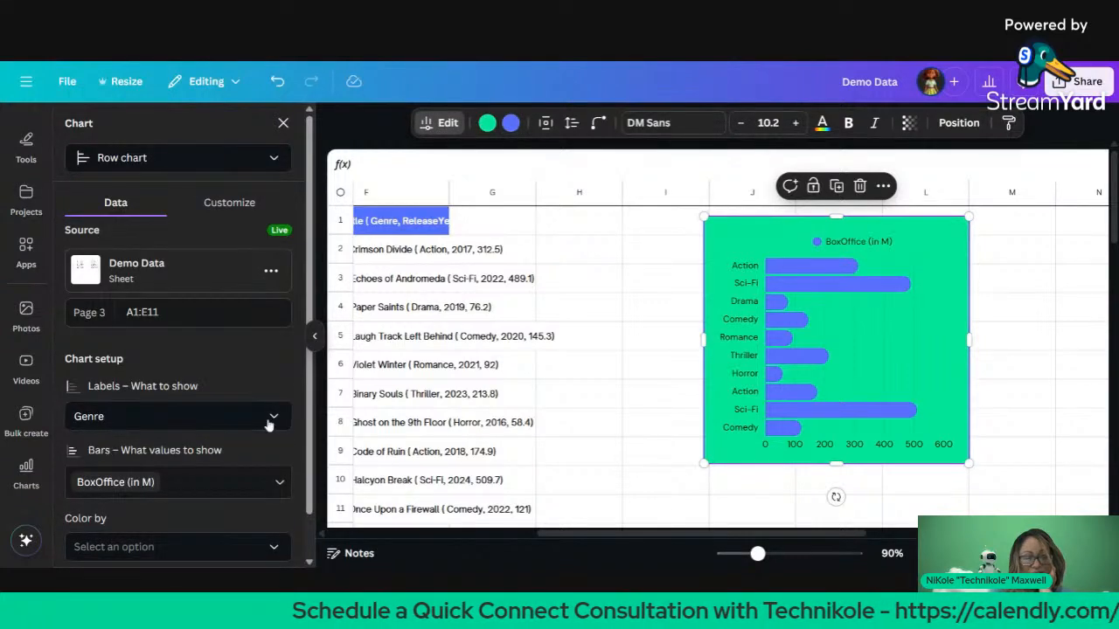
click(231, 205)
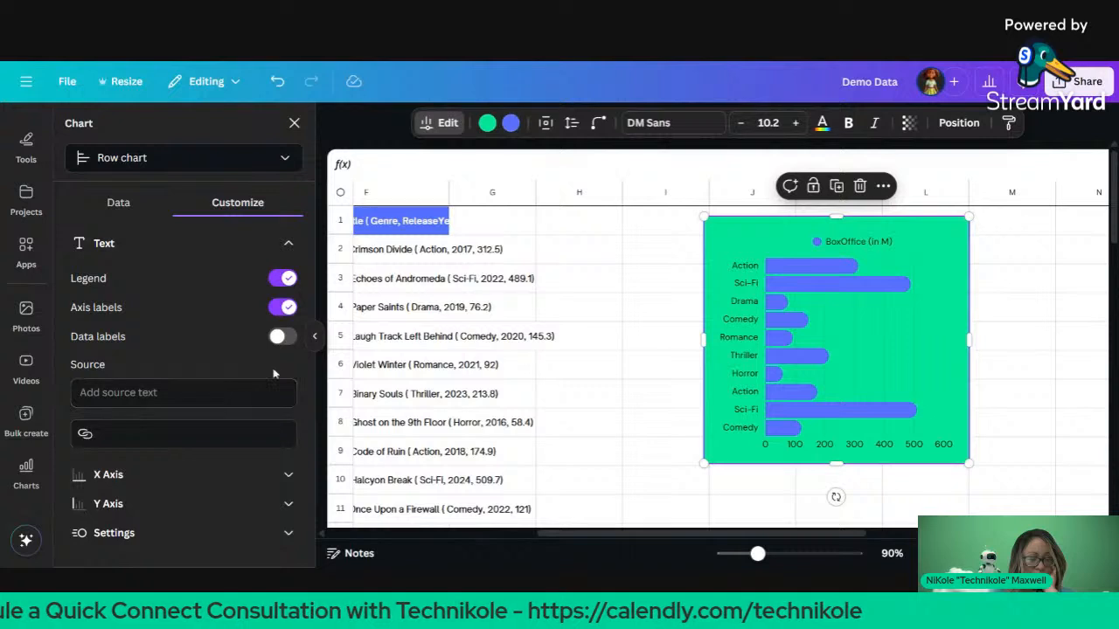
click(277, 336)
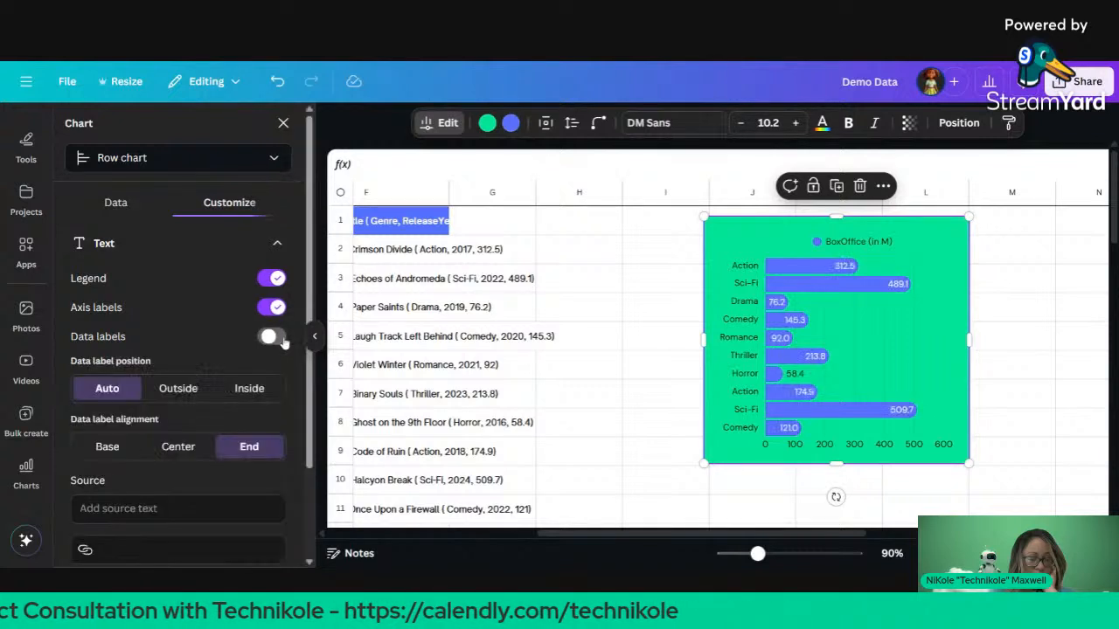
click(277, 337)
click(278, 338)
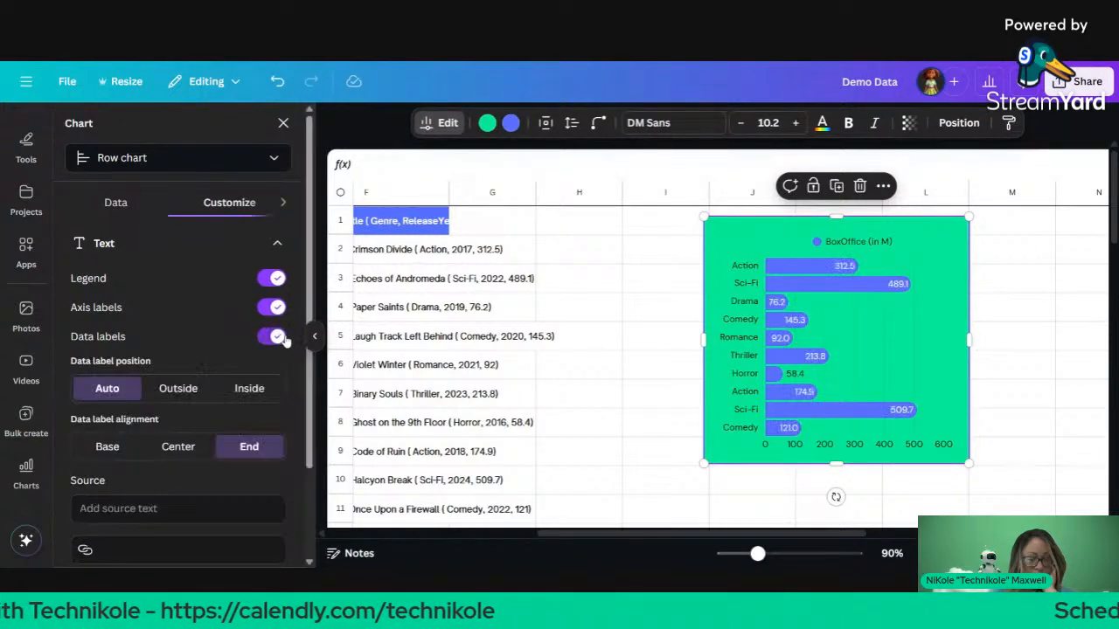
Step: Set the data label position to Inside, aligned to the bar ends
scroll(269, 385, down, 2)
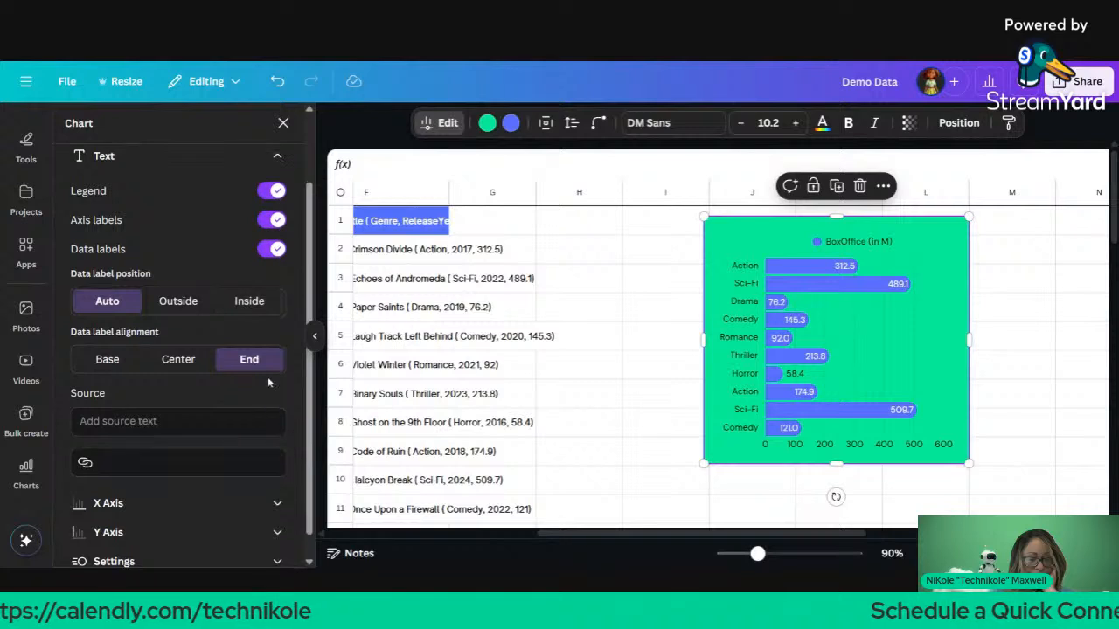
click(199, 302)
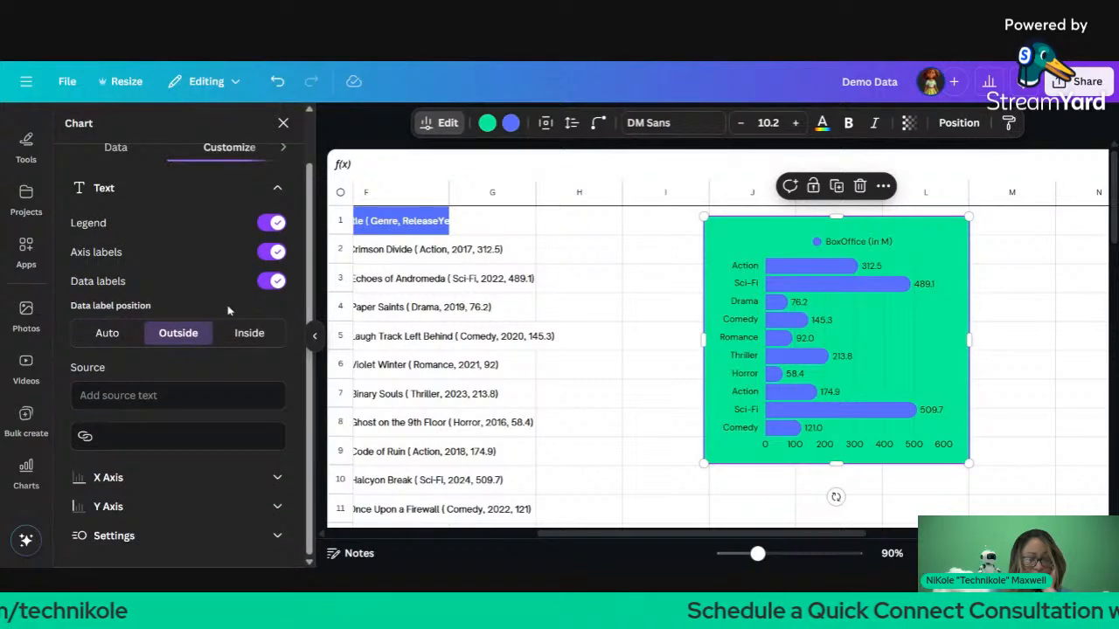
click(243, 333)
click(186, 339)
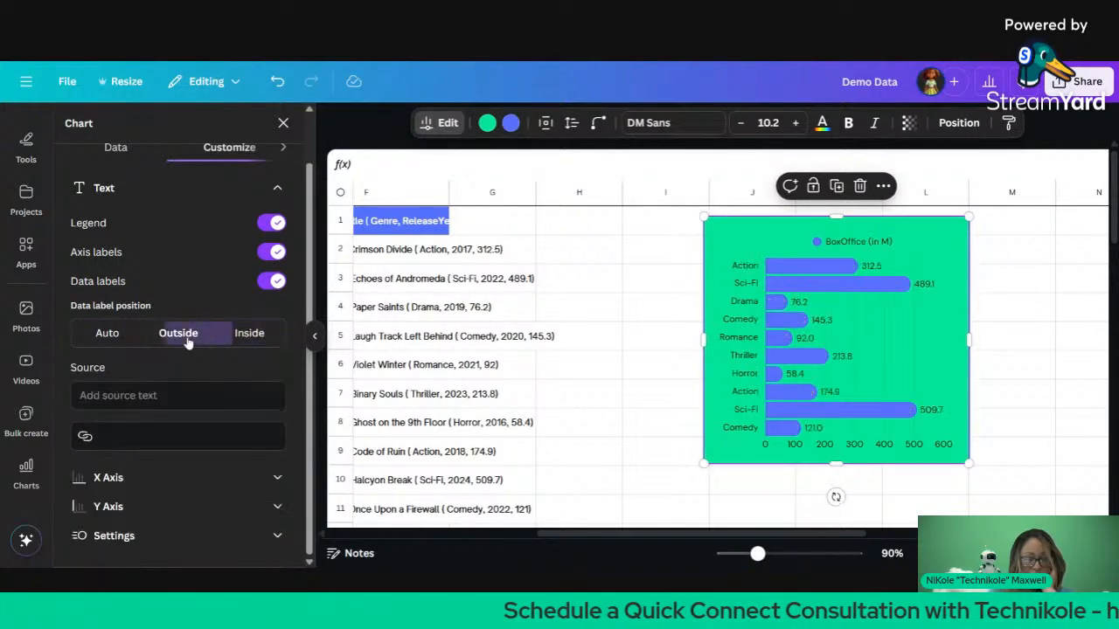
click(234, 341)
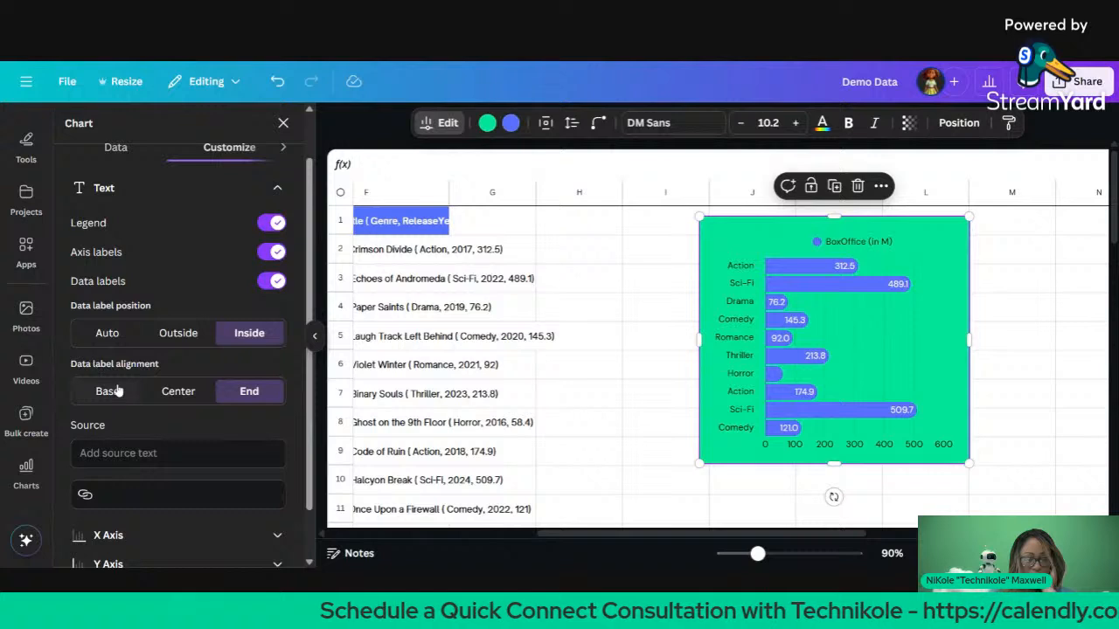
click(487, 123)
Step: Colour the chart bars dark grey after trying a navy background and white bars
click(158, 474)
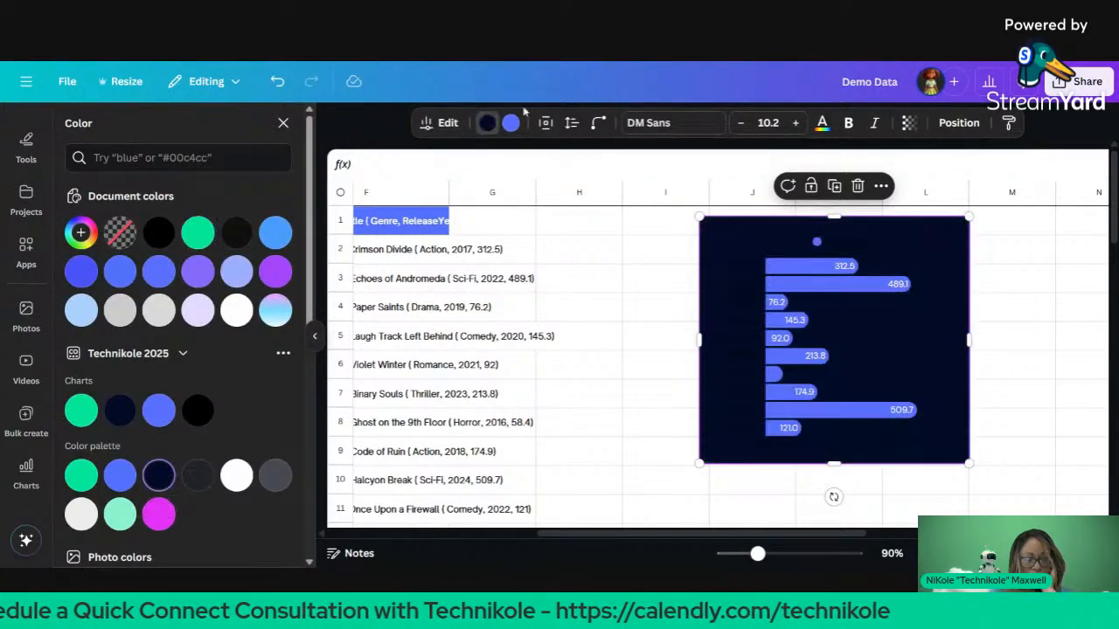
click(512, 122)
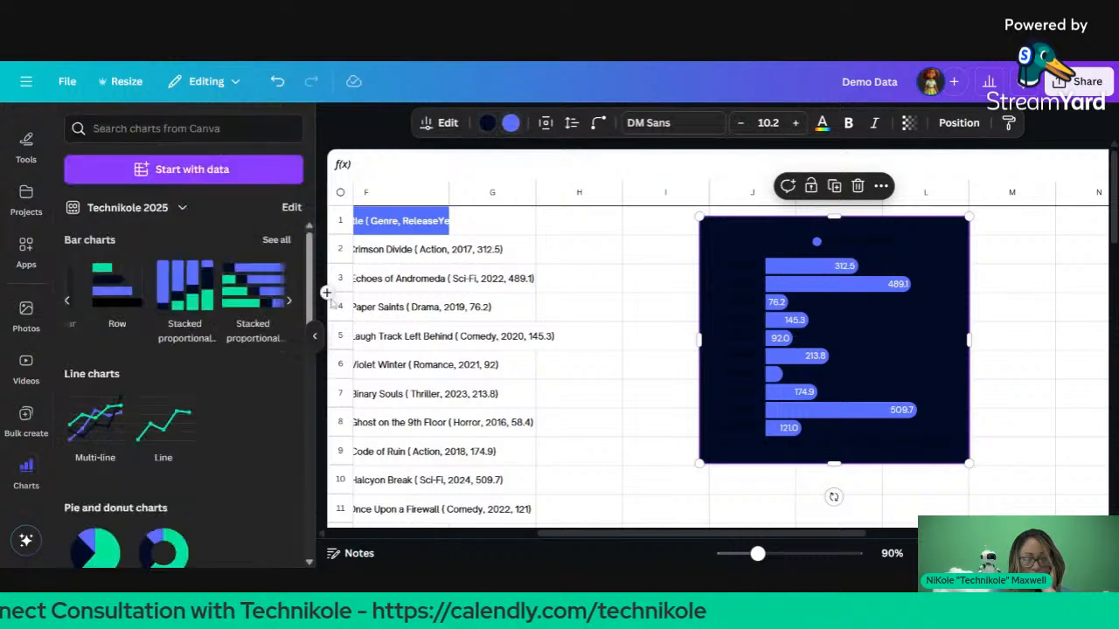
click(512, 124)
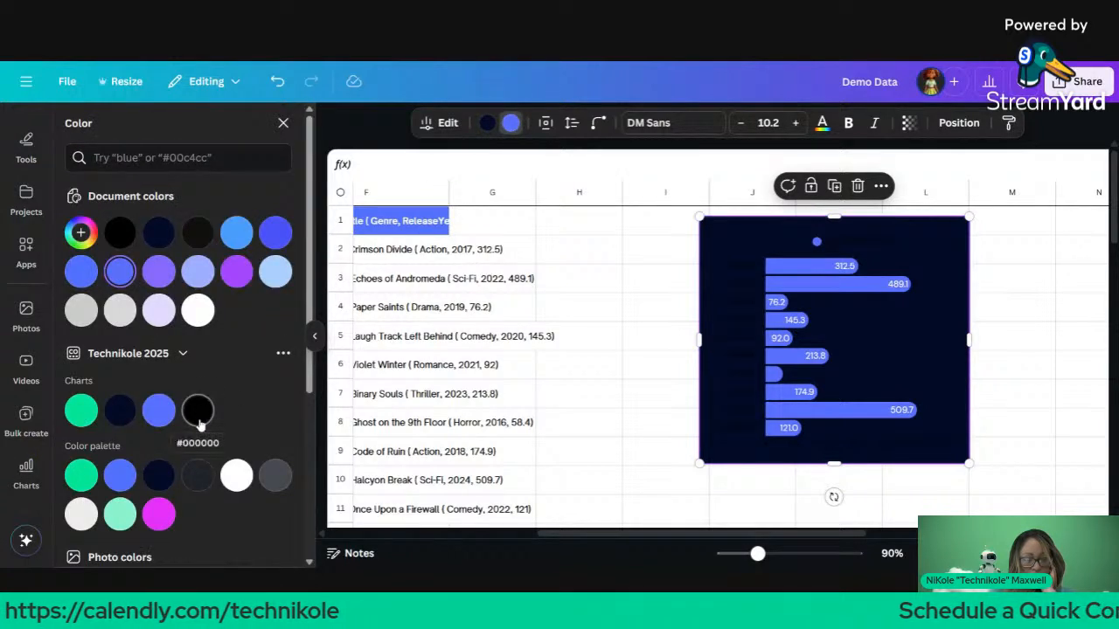
click(236, 477)
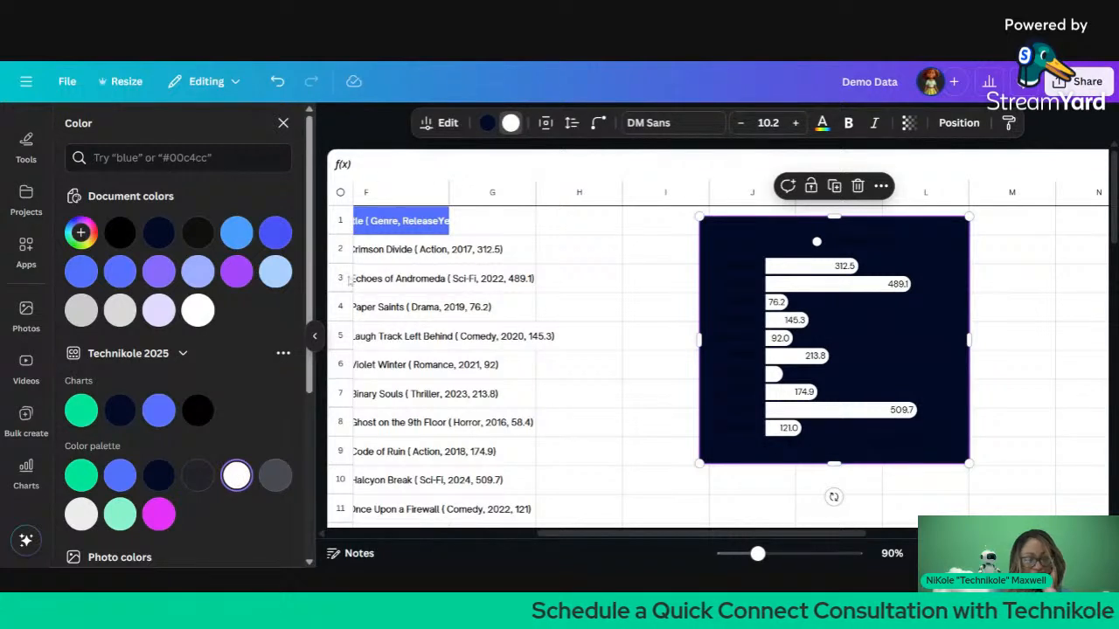
click(197, 476)
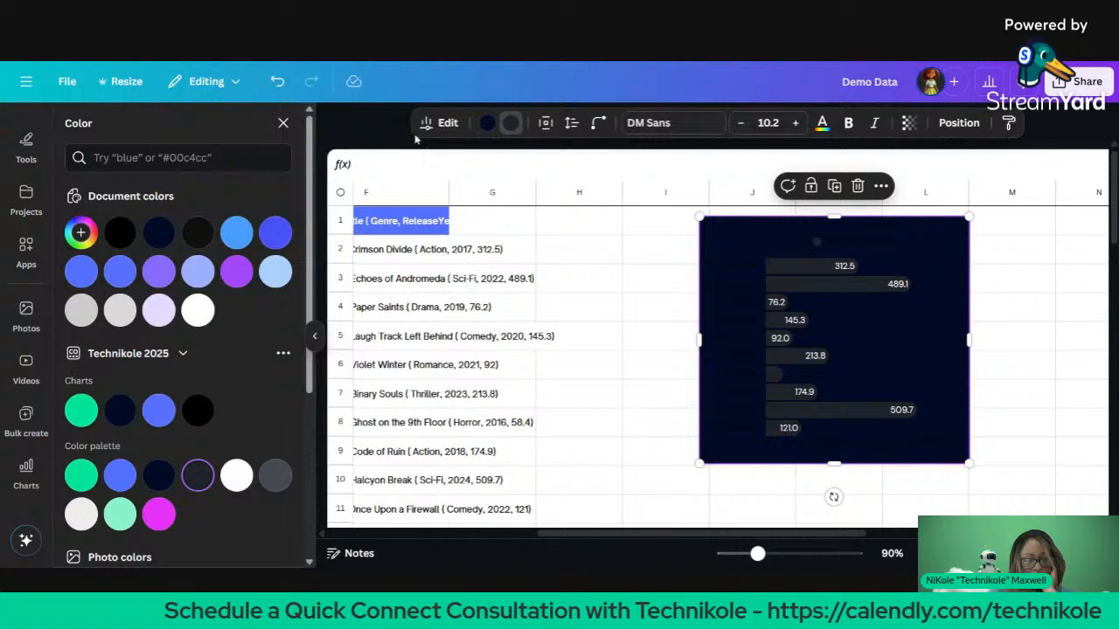
Step: Change the chart background to mint green and preview the result
click(487, 123)
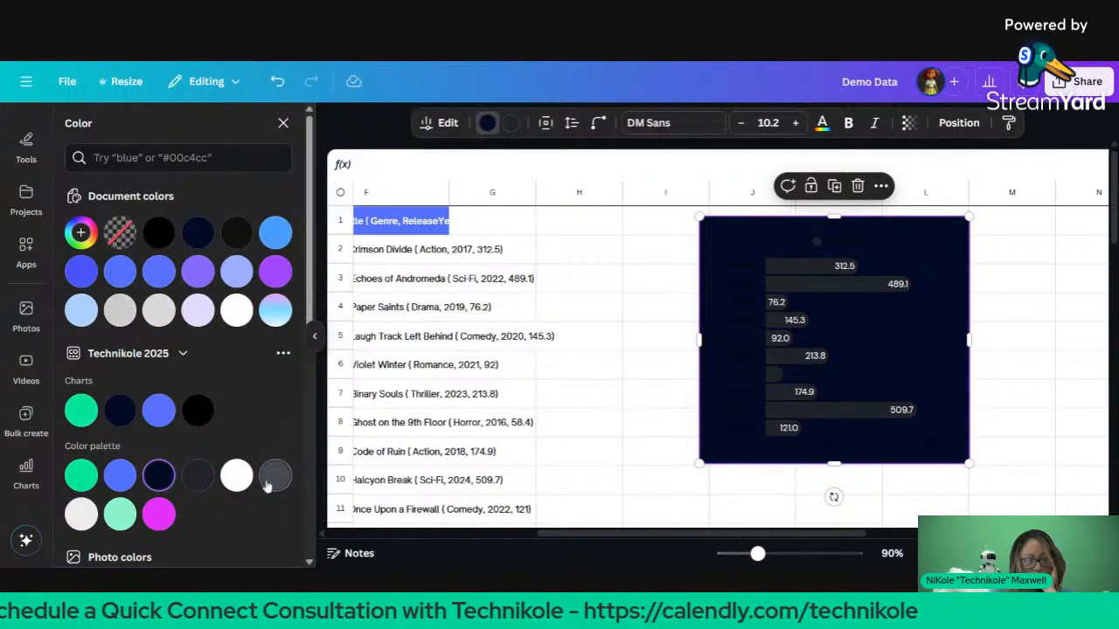
click(120, 516)
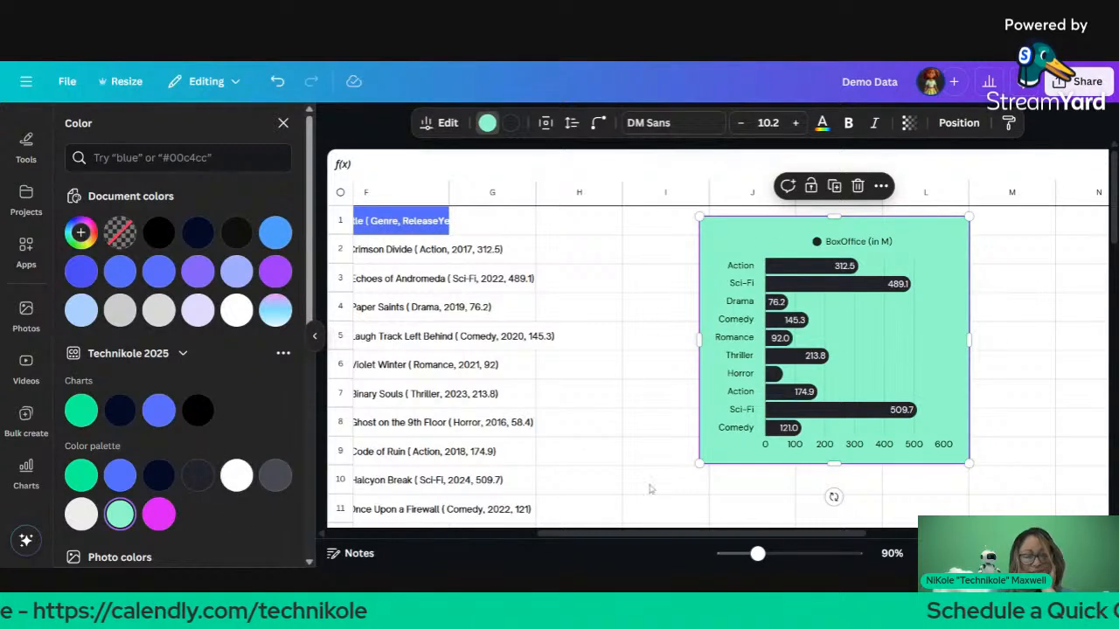
click(555, 410)
click(773, 374)
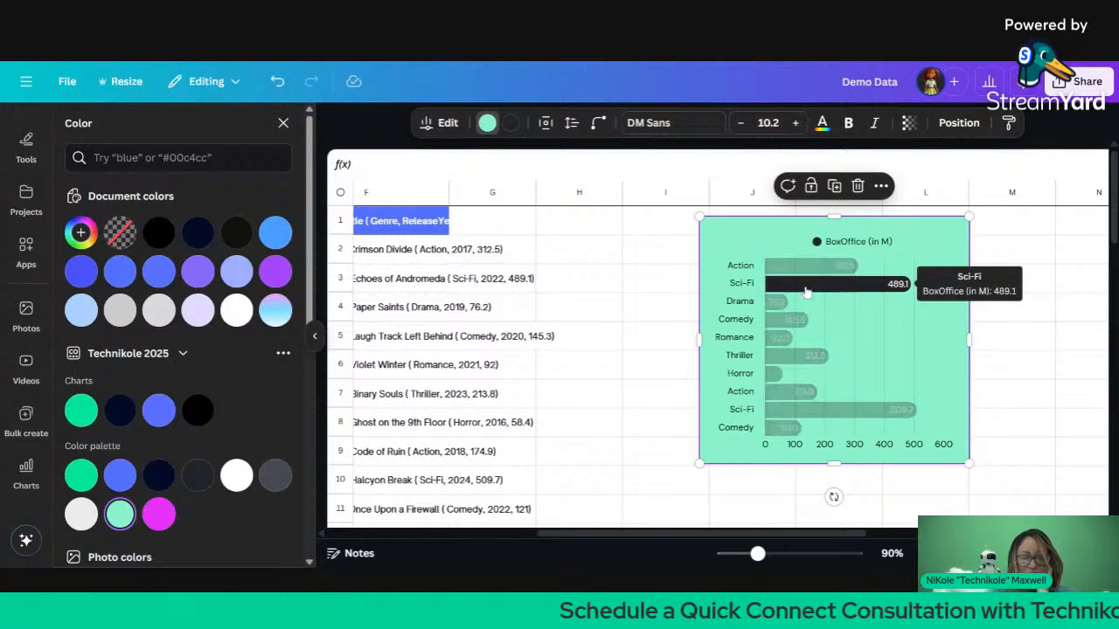
click(435, 124)
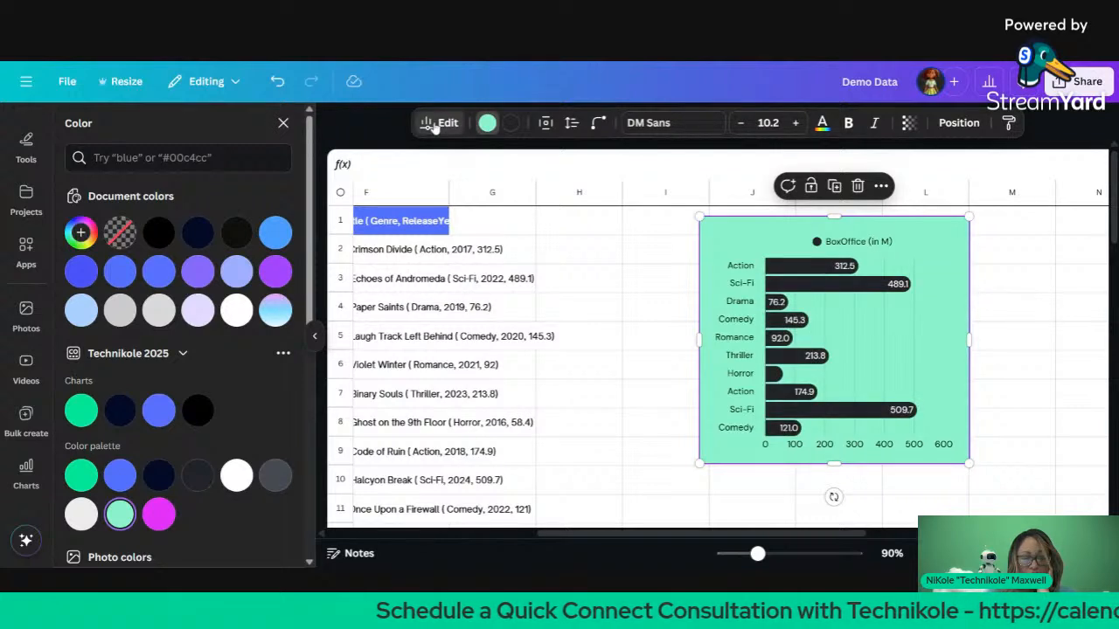
Step: Set the data label alignment to Base after trying Center and End
scroll(263, 345, down, 3)
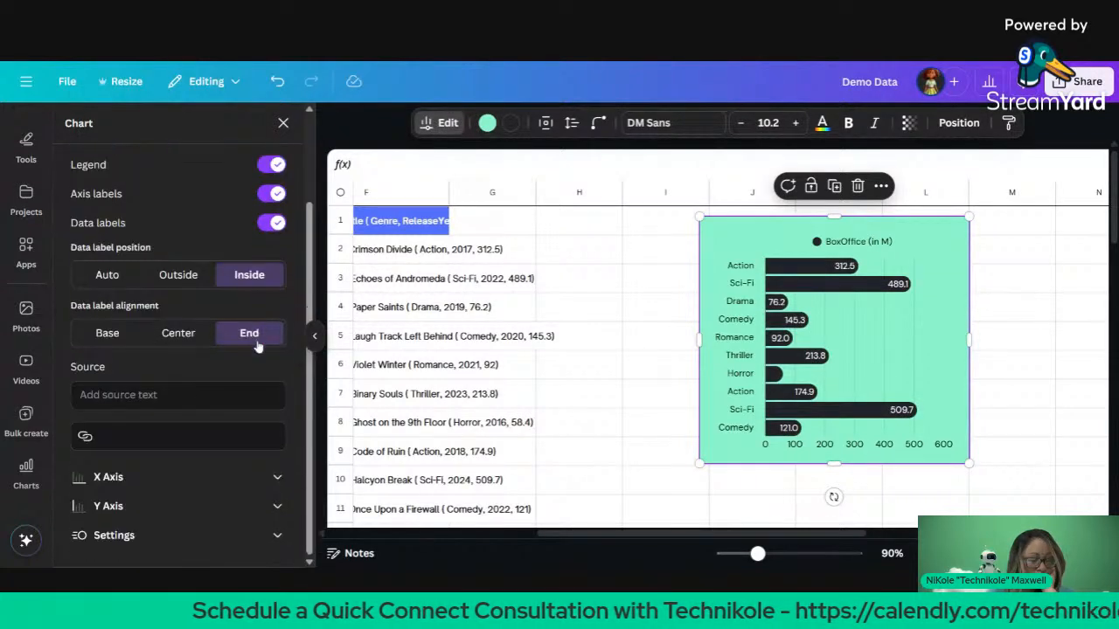
click(108, 337)
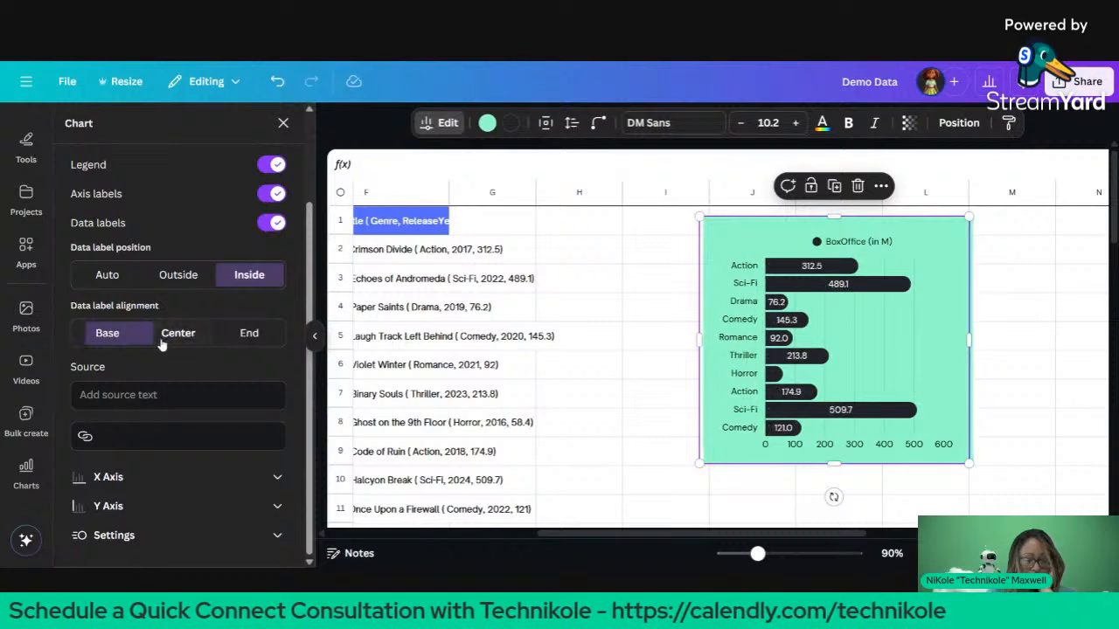
click(178, 341)
click(261, 334)
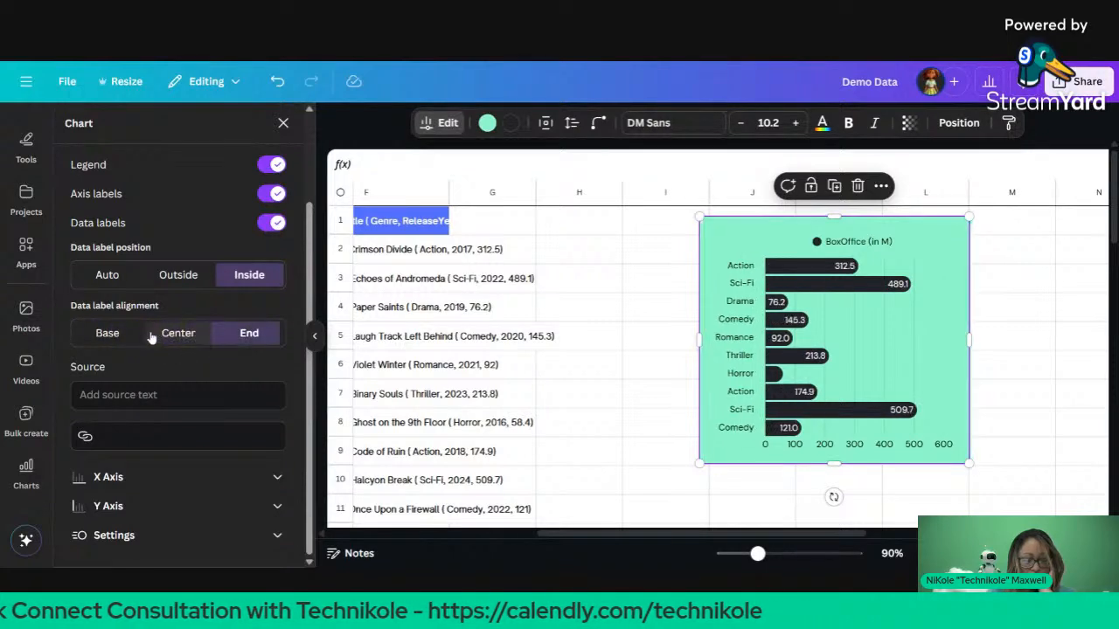
click(108, 334)
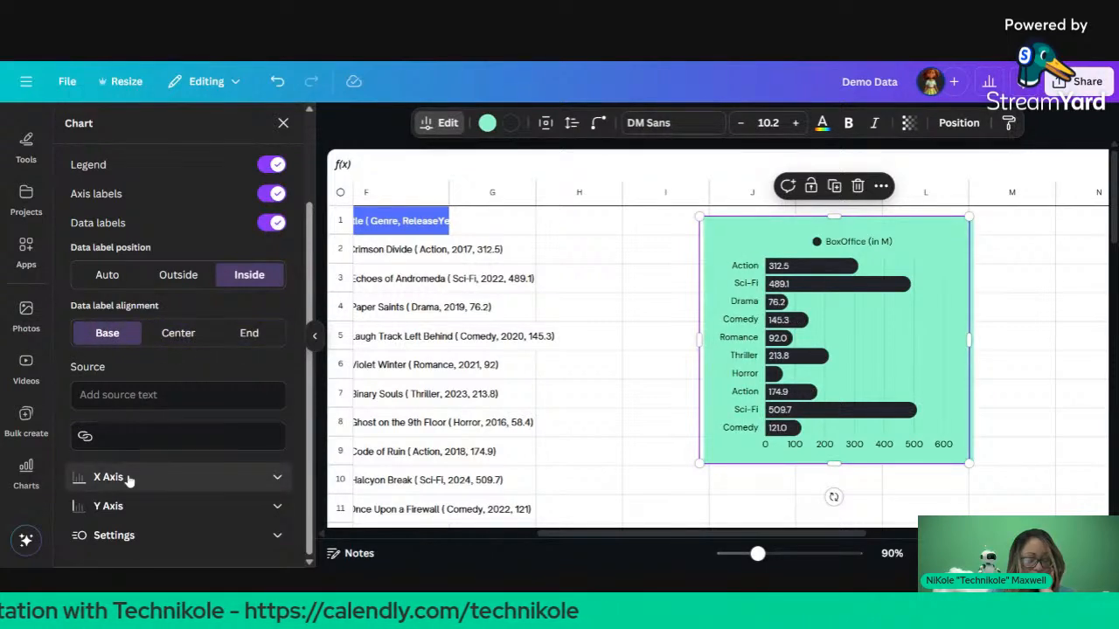
Step: Toggle the chart grid lines off and back on, leaving them visible
click(100, 535)
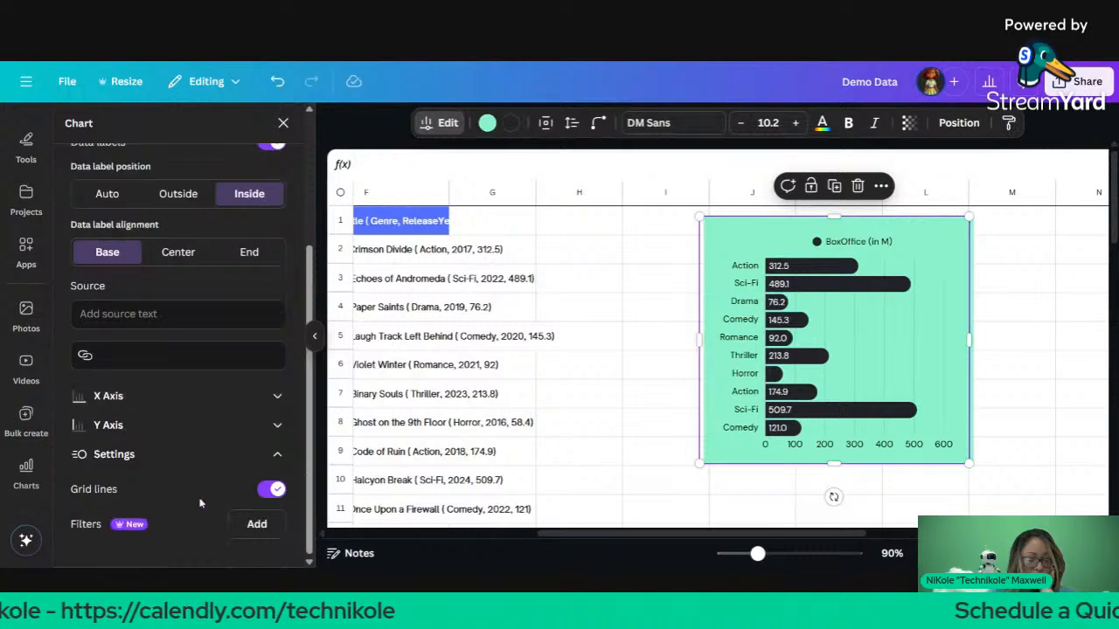
click(268, 491)
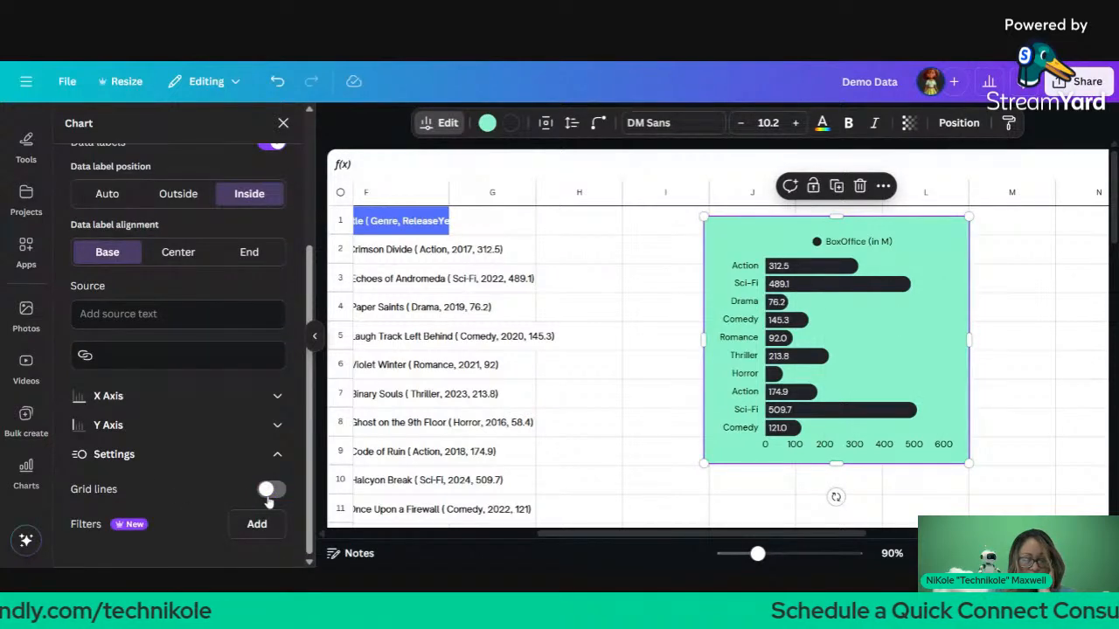
click(269, 491)
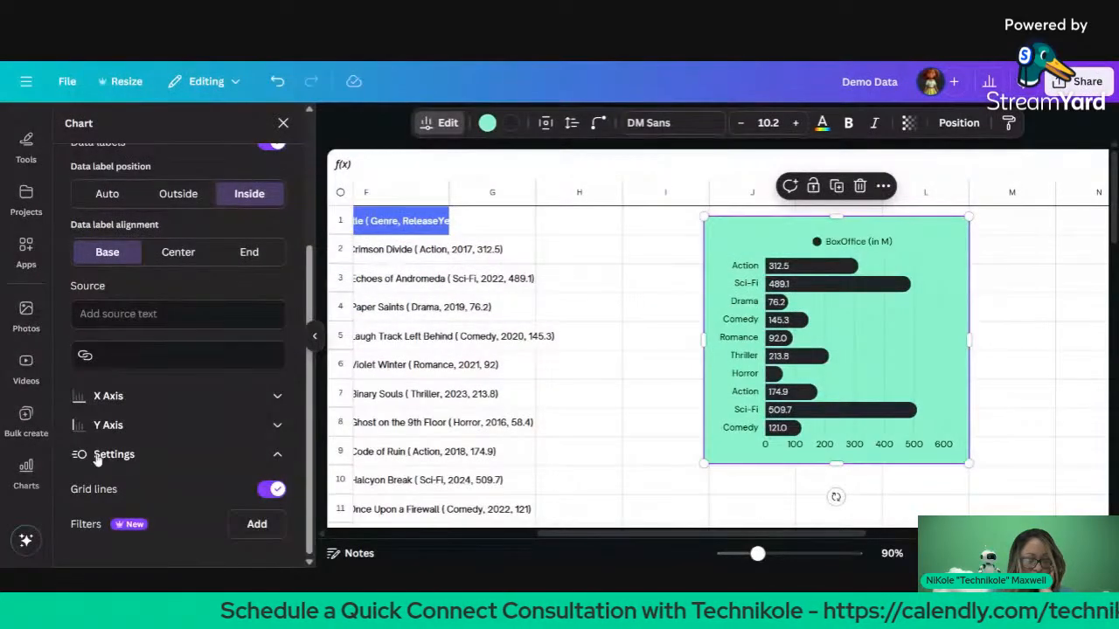
Step: Add a Genre filter in Buttons style and select the Sci-Fi and Drama buttons
click(254, 524)
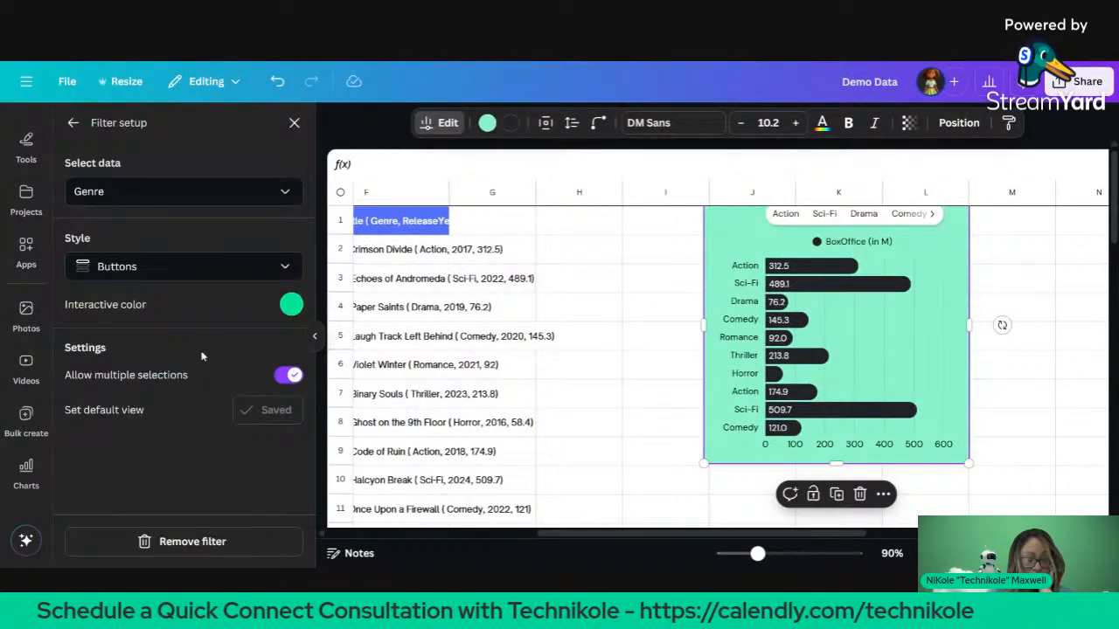
click(226, 201)
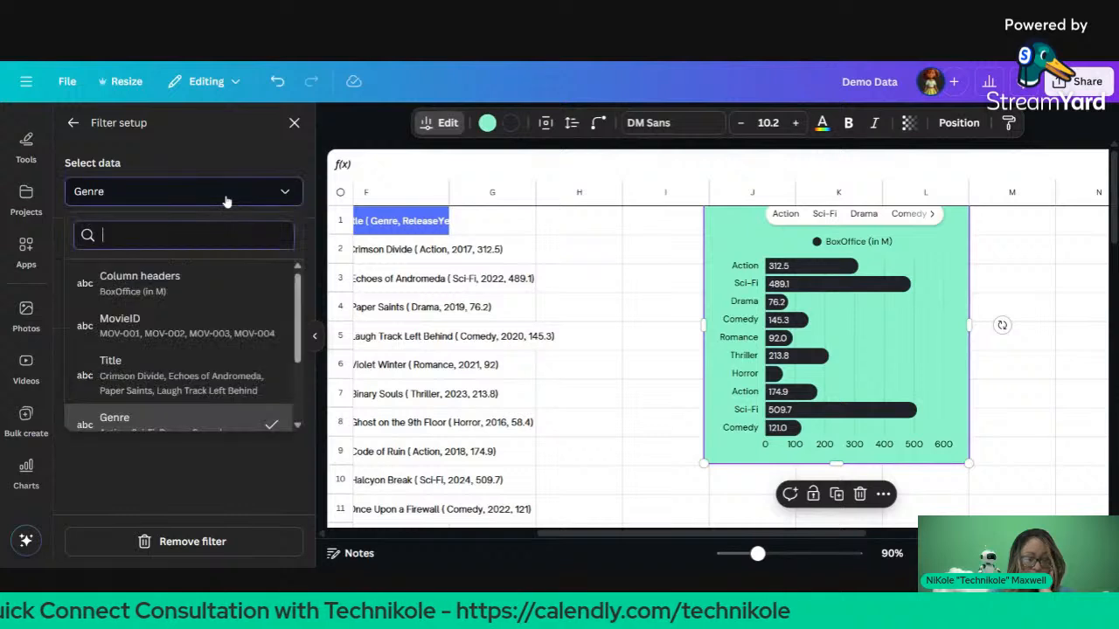
click(226, 201)
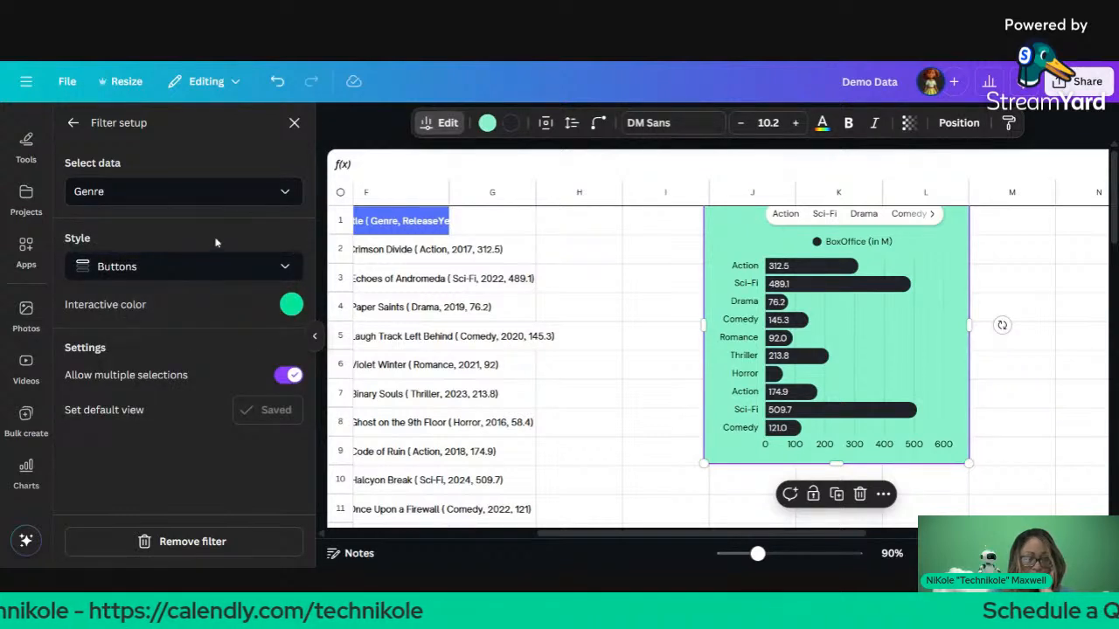
click(218, 269)
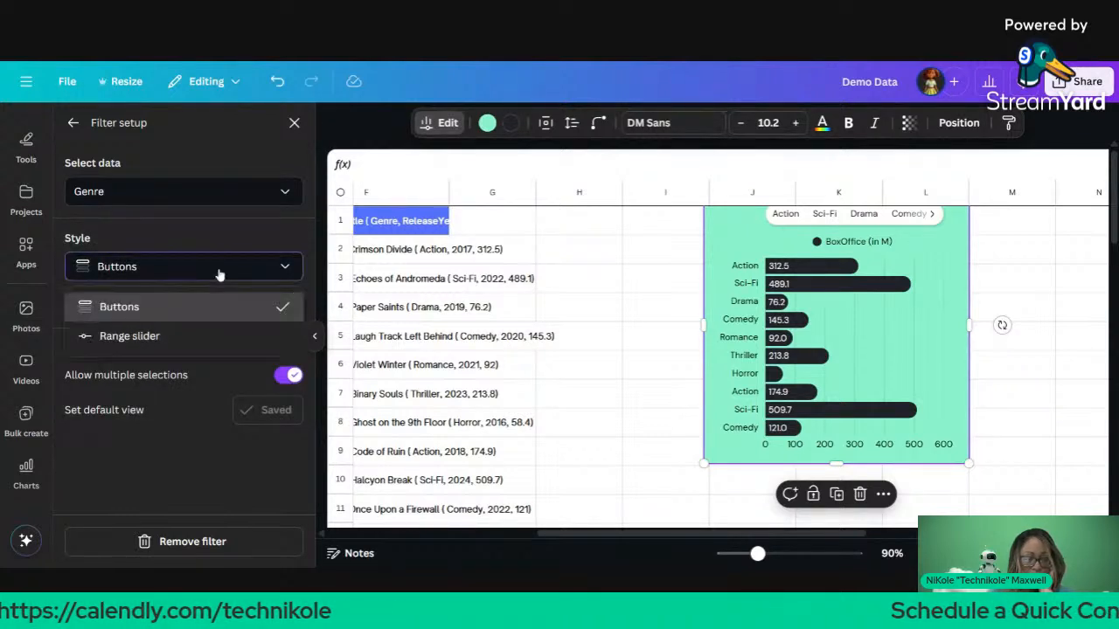
click(215, 338)
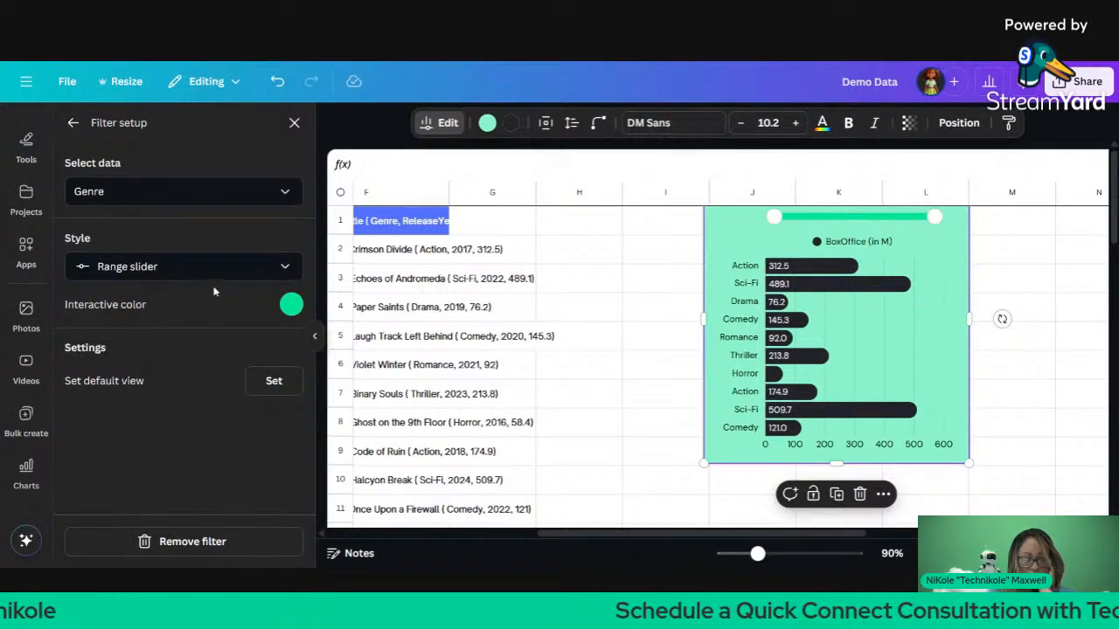
click(210, 277)
click(206, 306)
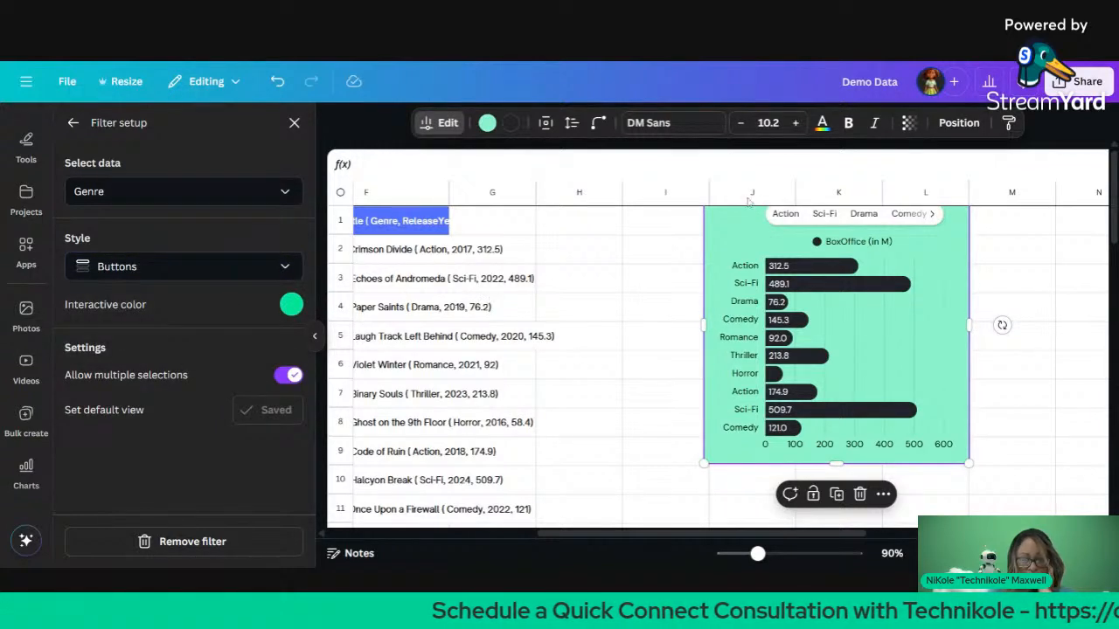
click(824, 215)
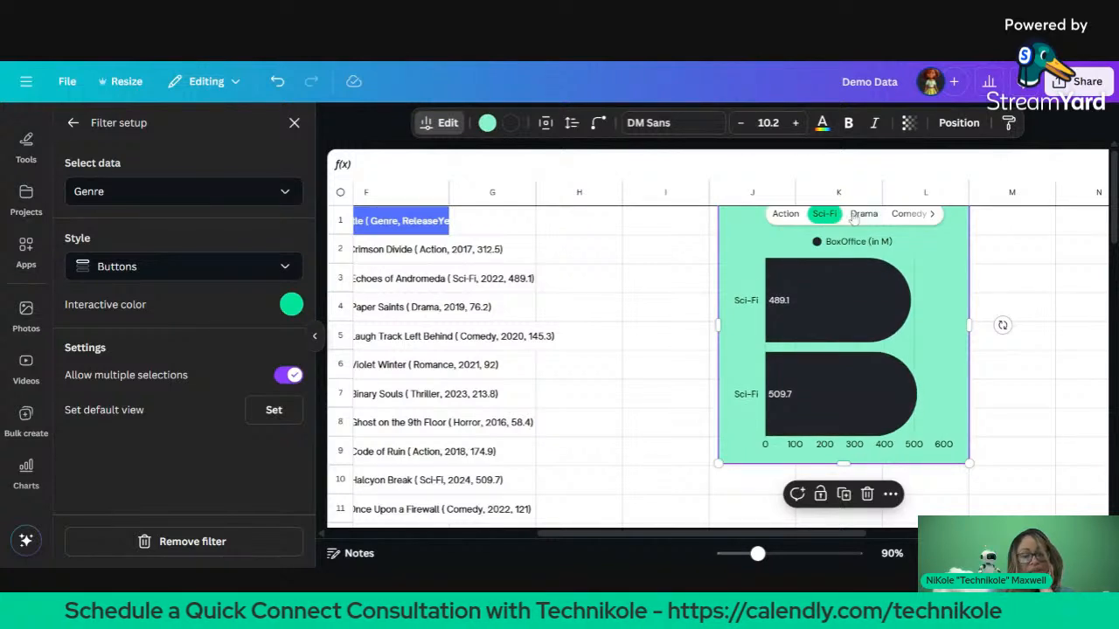
click(855, 216)
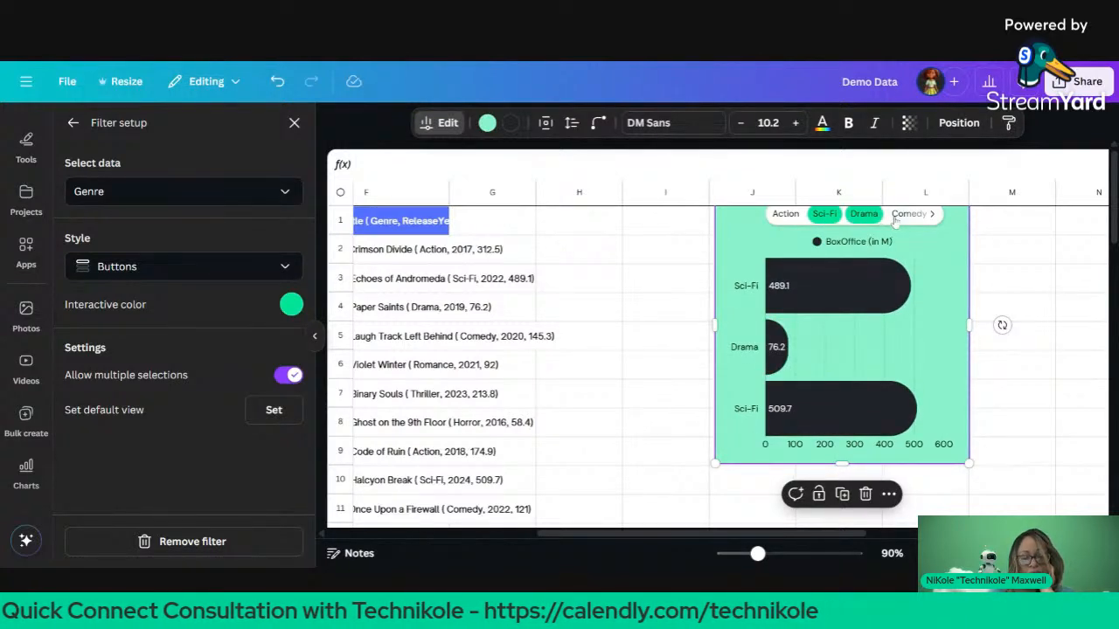
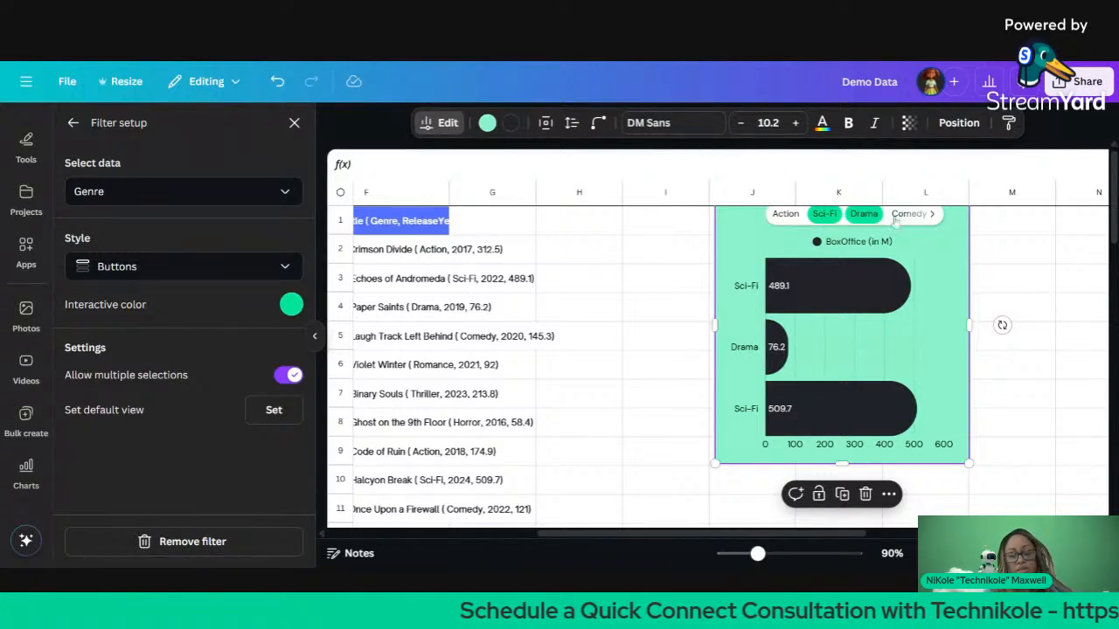
Step: Toggle the Action, Sci-Fi and Drama genre filters, leaving Drama removed from the chart
click(784, 218)
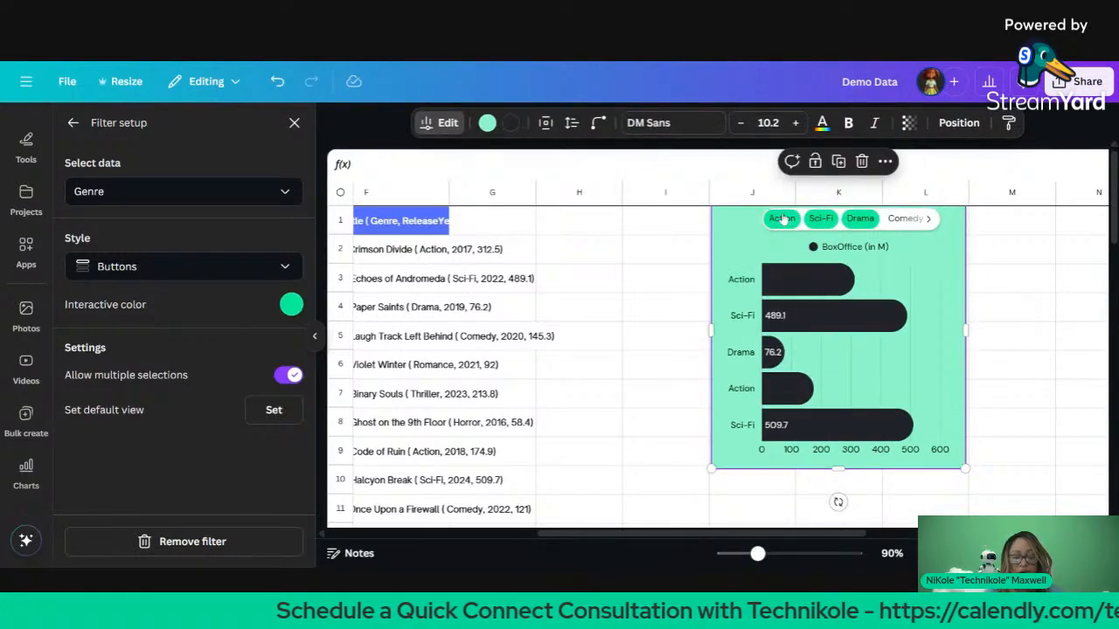
click(827, 222)
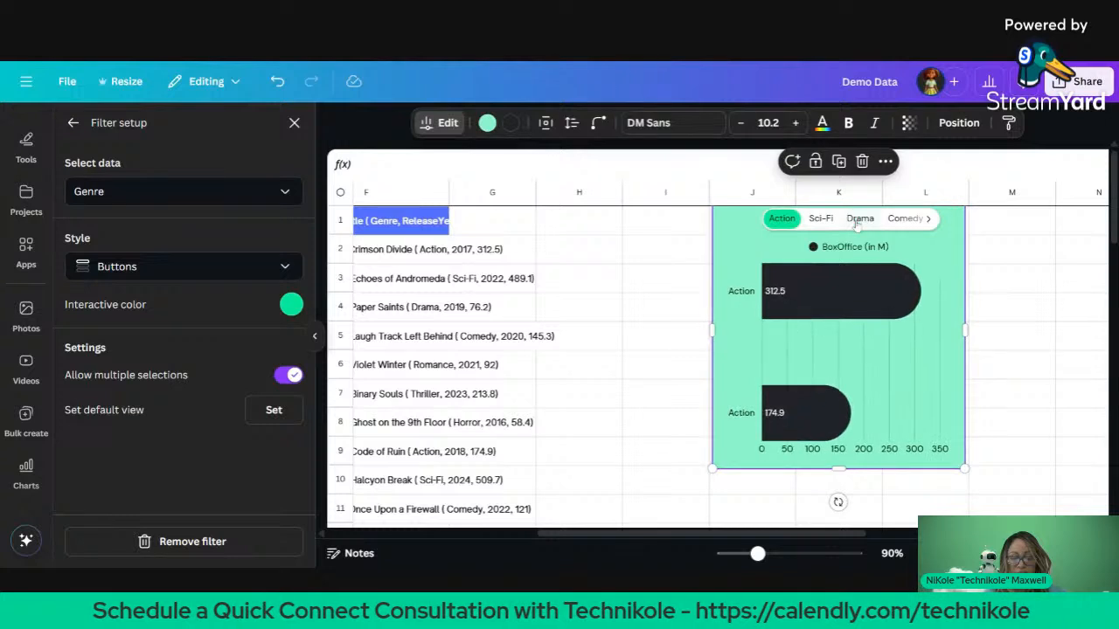
click(858, 224)
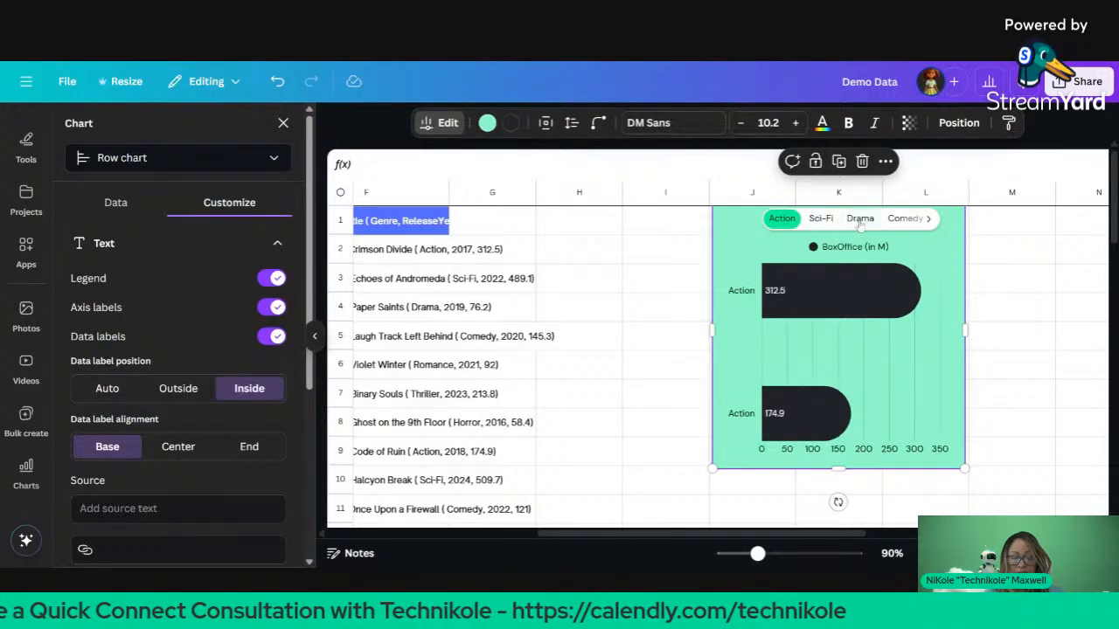
click(857, 224)
click(791, 220)
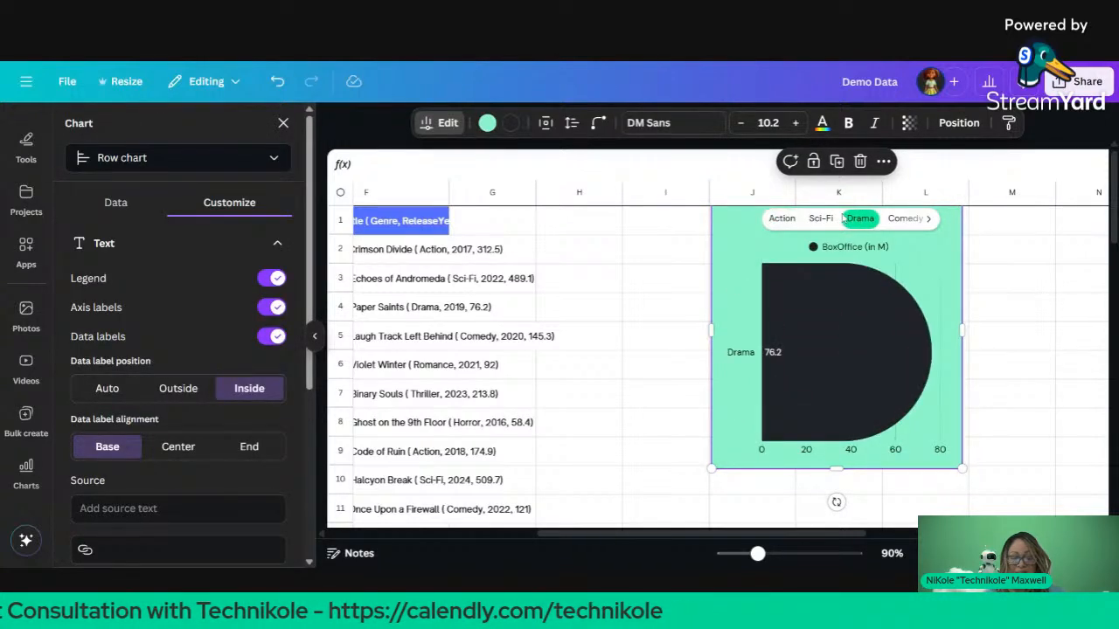
double_click(823, 221)
click(789, 222)
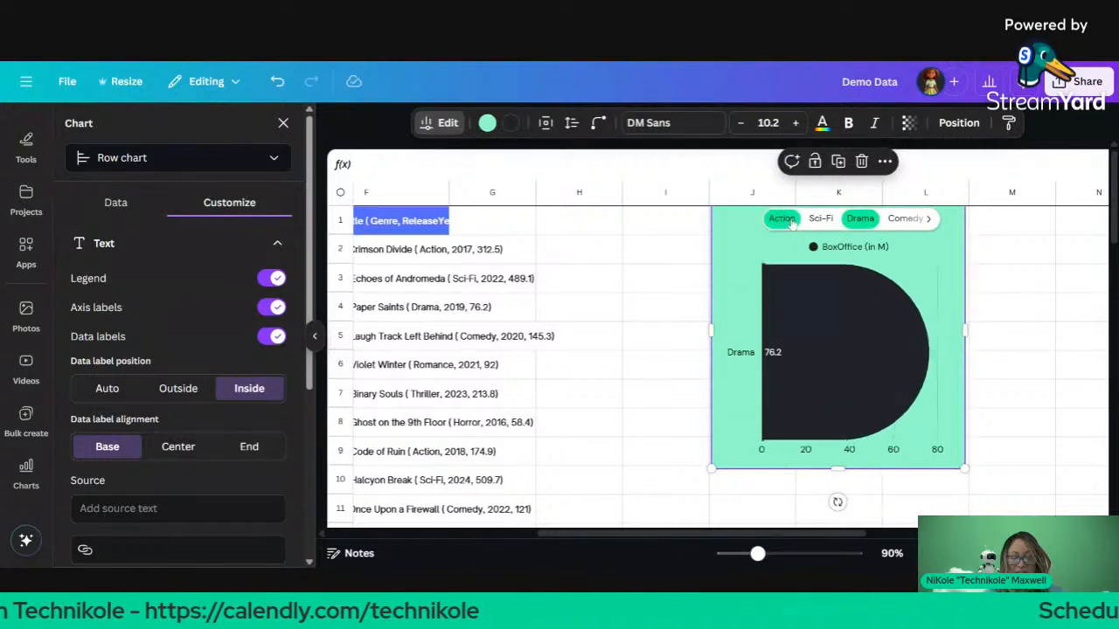
click(855, 224)
Step: Add Comedy, Romance, Thriller and Horror to the chart, drop Action, and close the chart panel
click(895, 224)
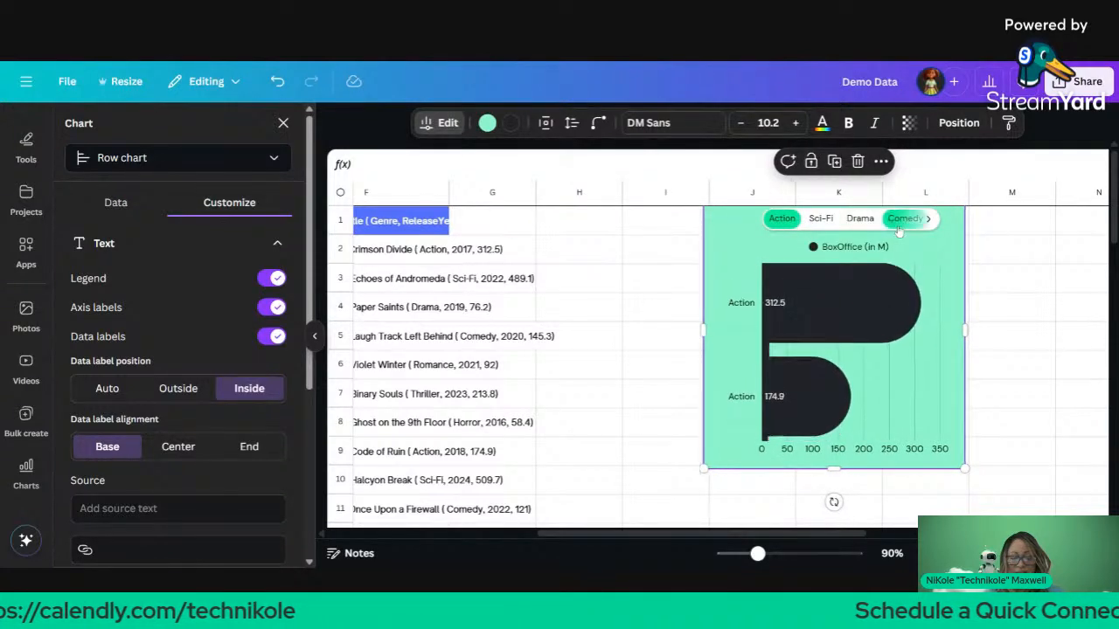
click(929, 219)
click(865, 221)
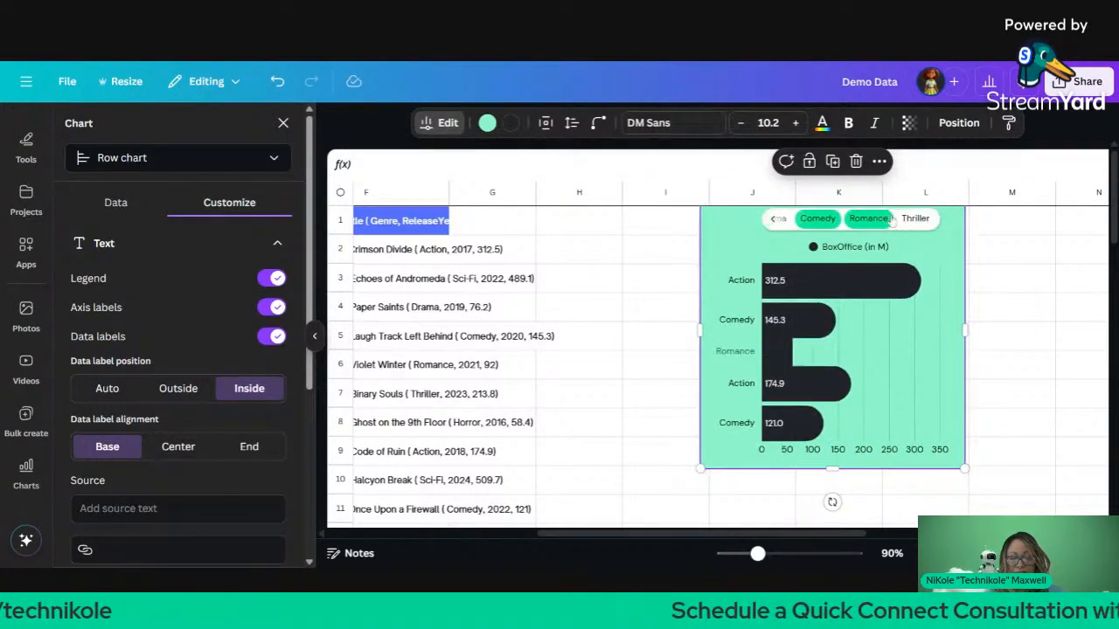
click(874, 222)
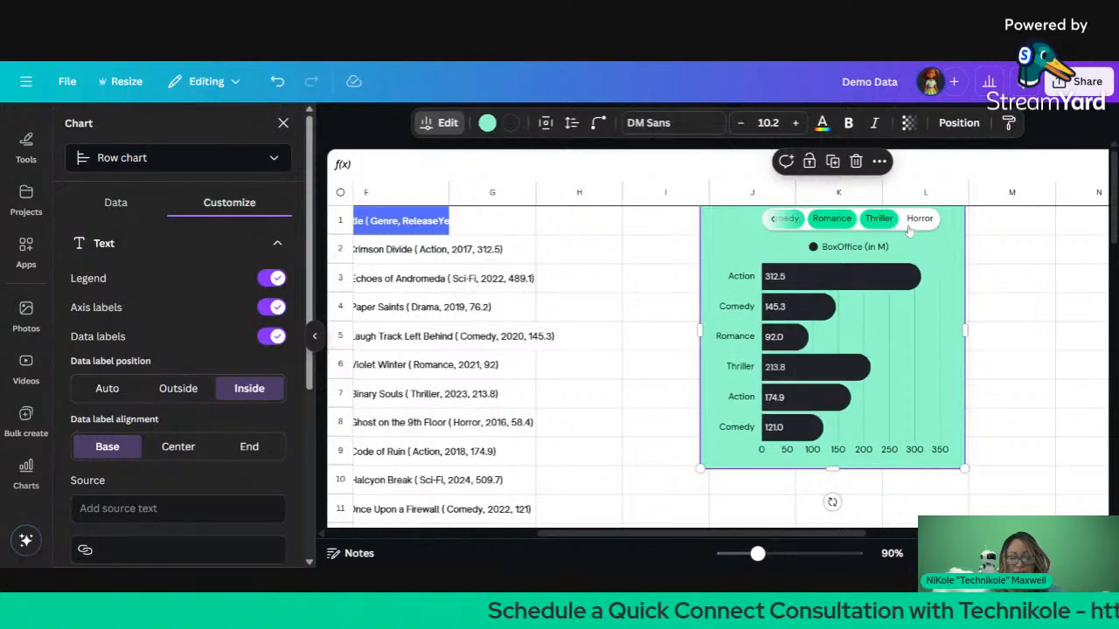
click(915, 223)
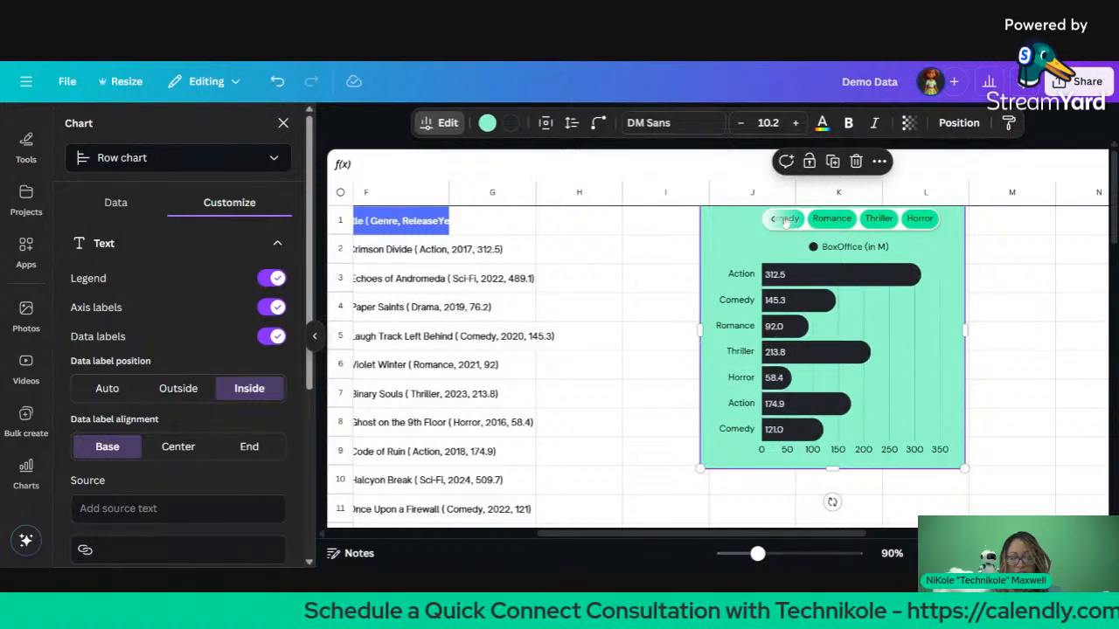
click(772, 219)
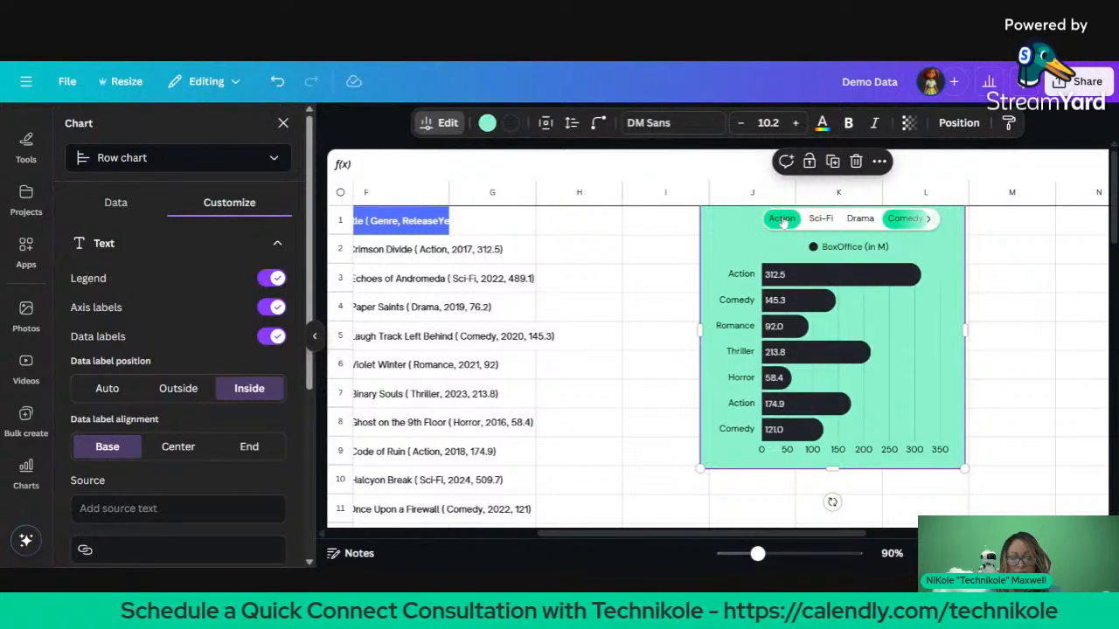
click(782, 220)
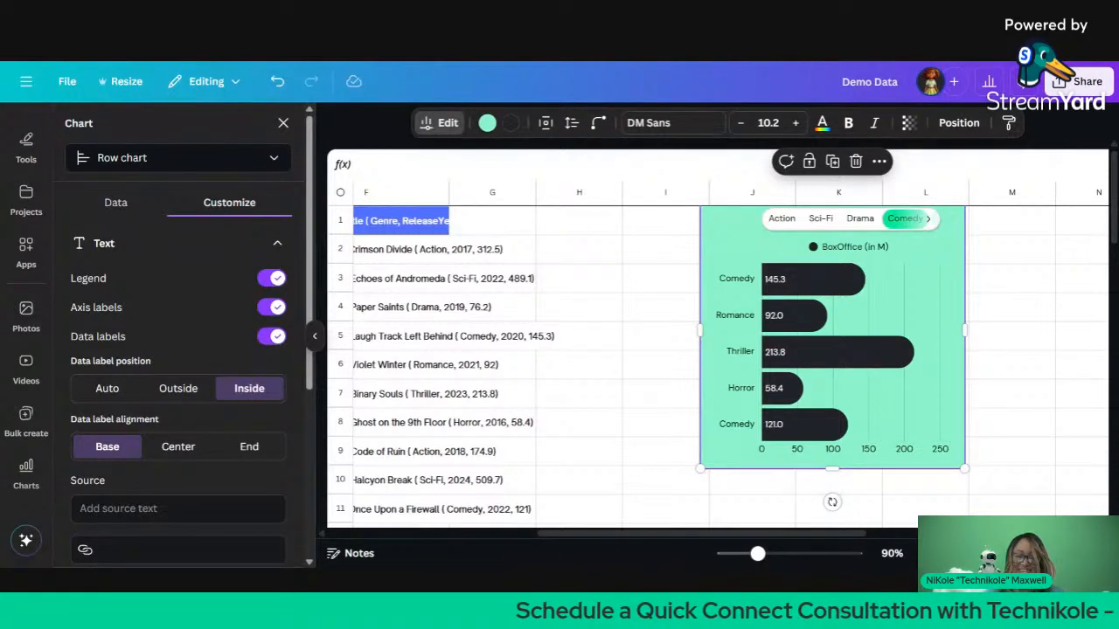
click(284, 124)
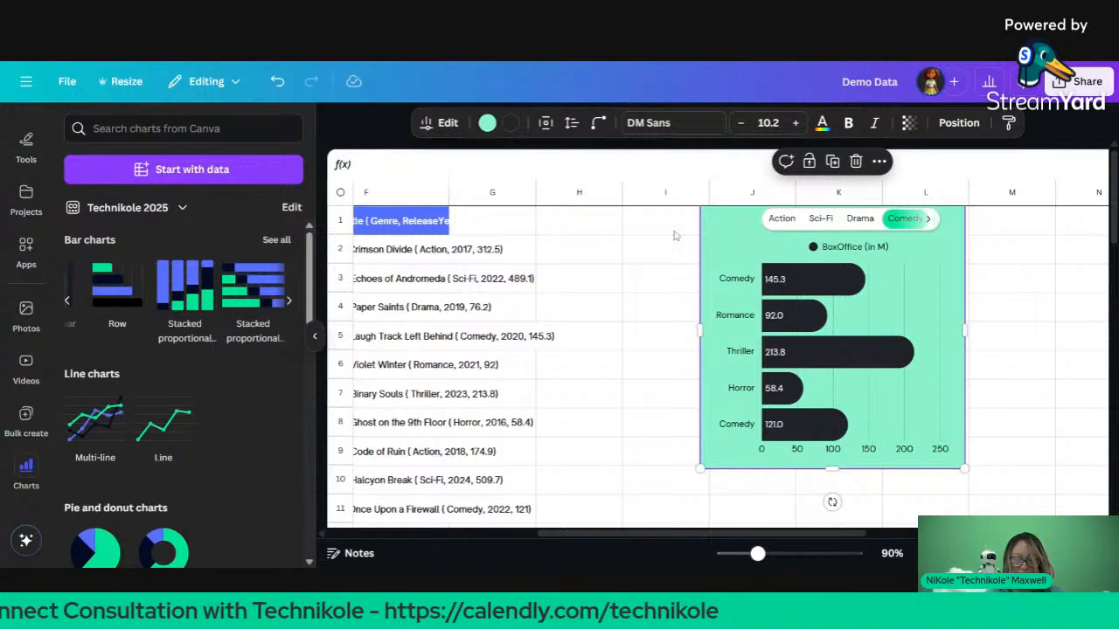
Step: Select header row 1, keep its Default number format, and show its background colour choices
scroll(503, 347, left, 5)
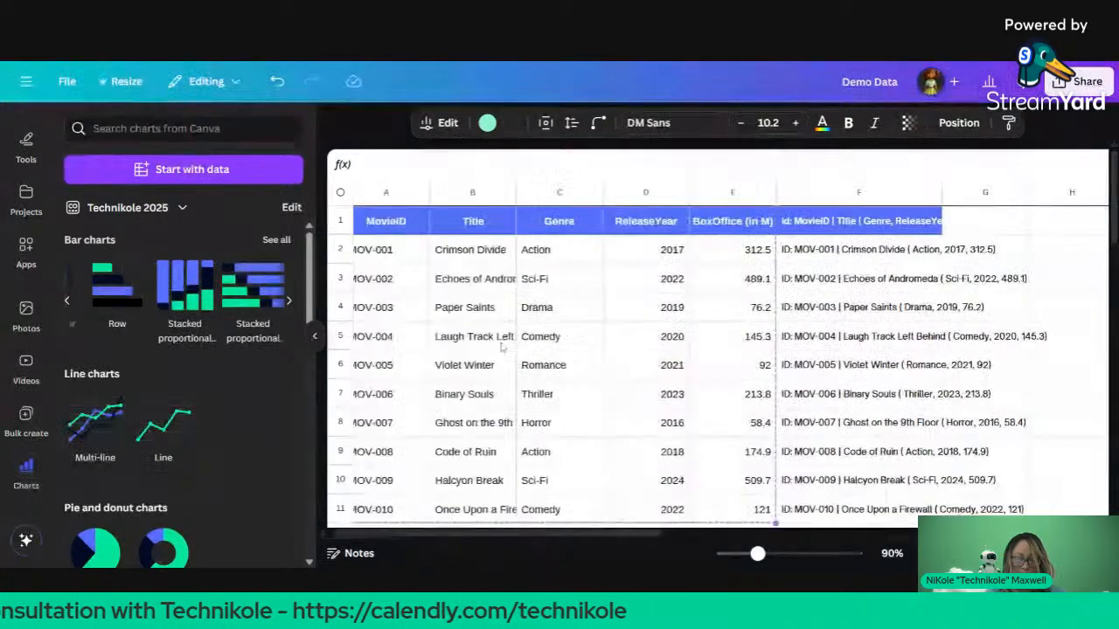
click(512, 261)
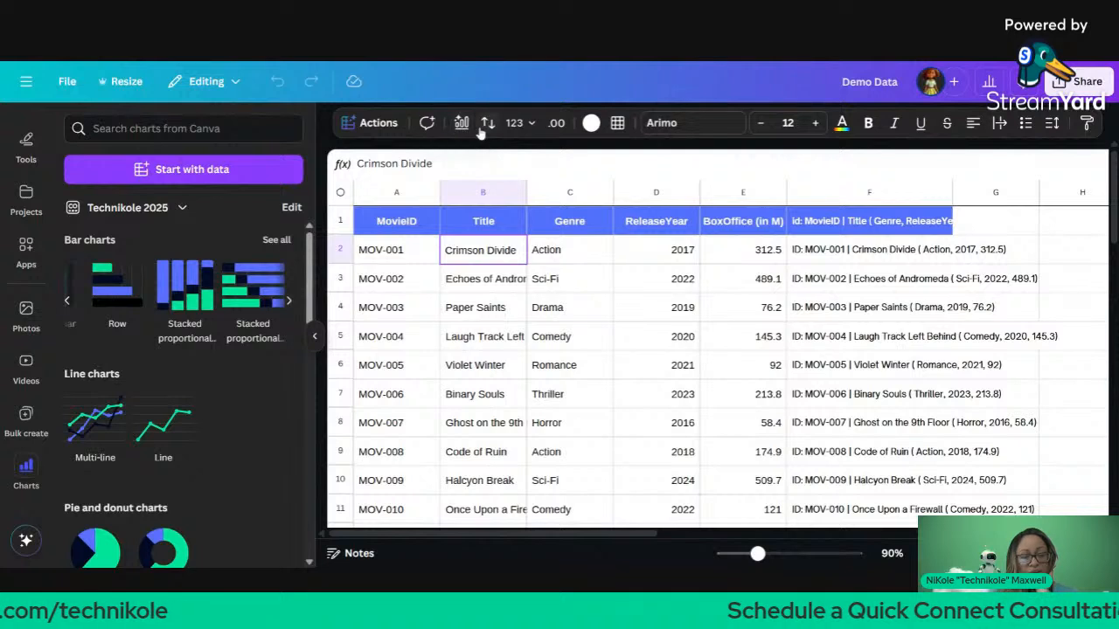
click(345, 220)
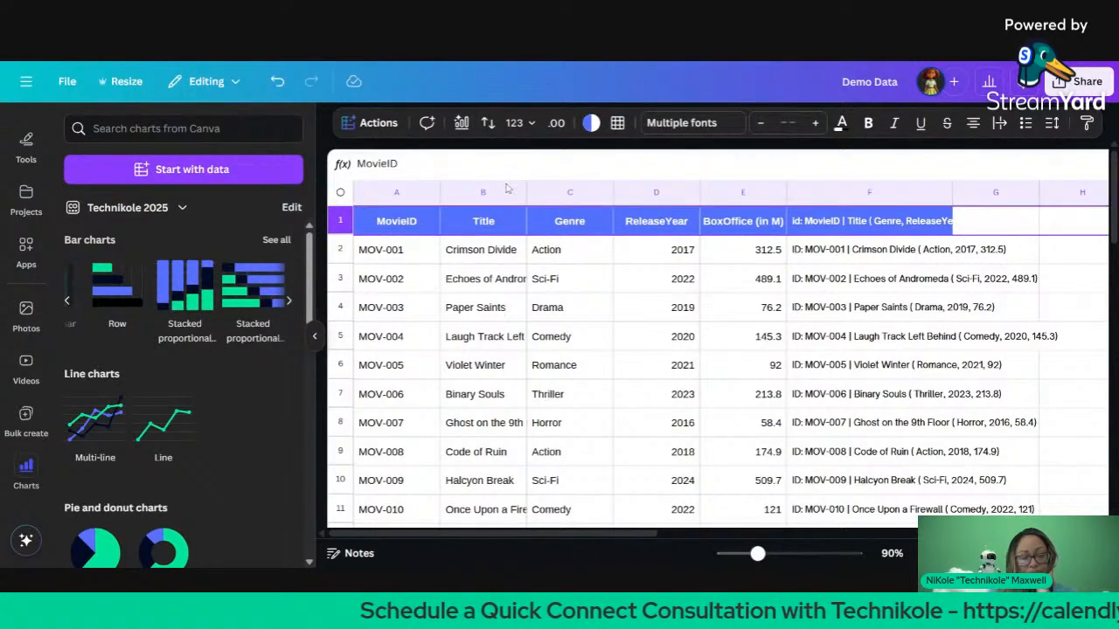
click(529, 123)
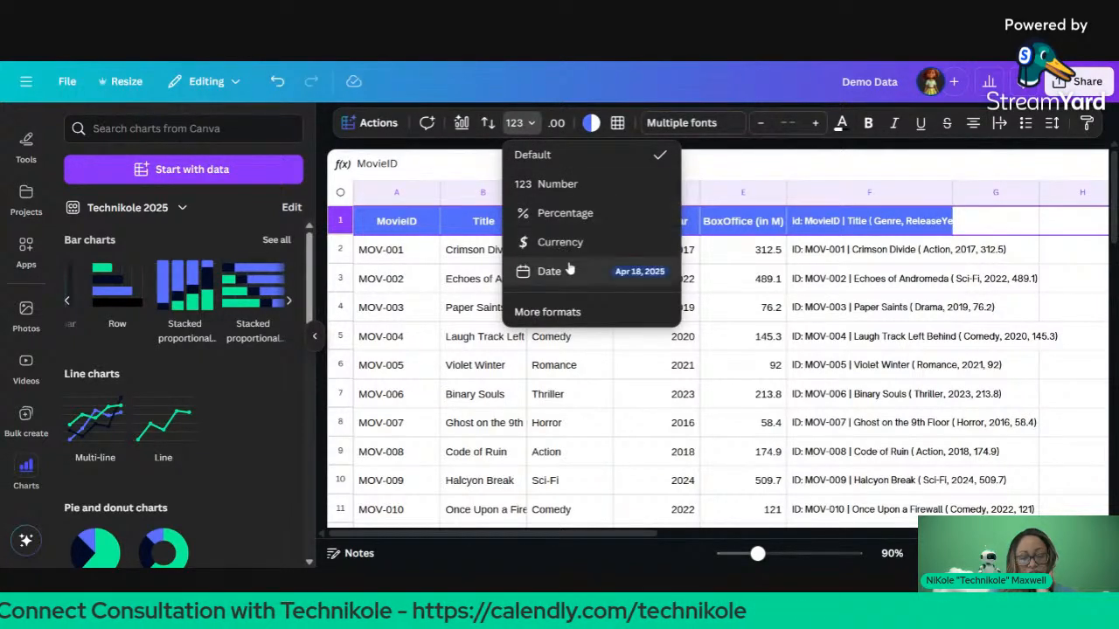
click(579, 155)
click(561, 130)
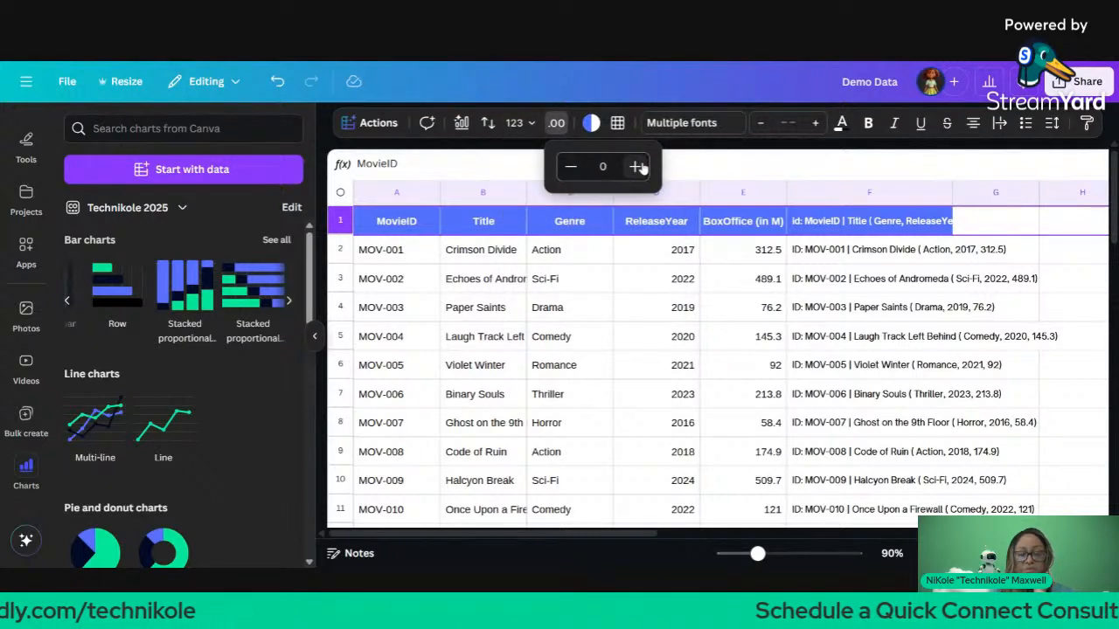
click(591, 123)
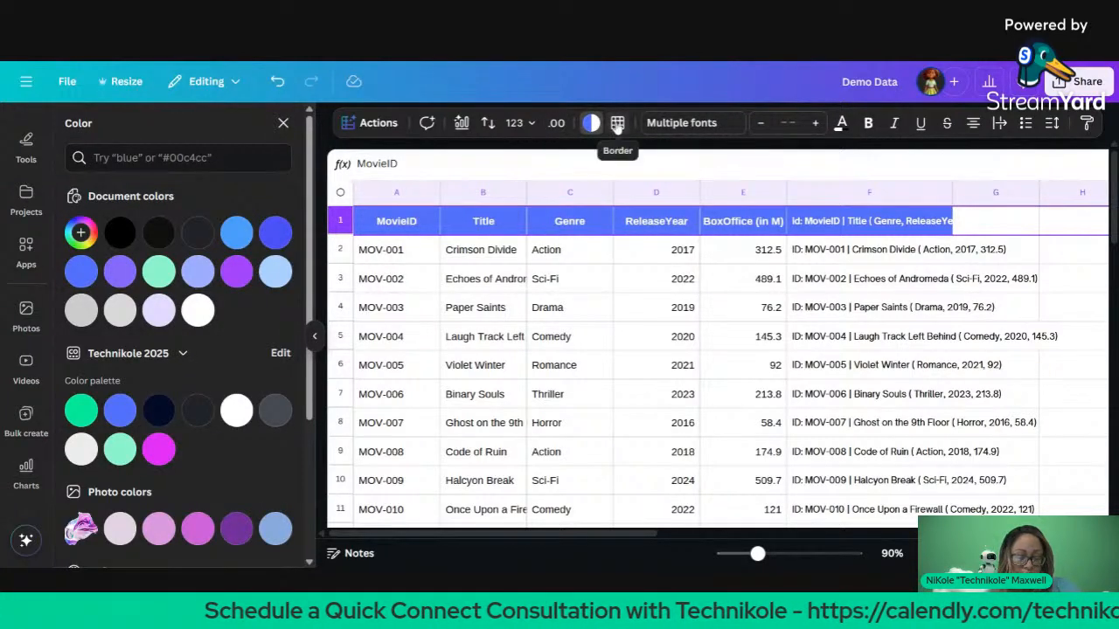
Step: Select the entire sheet and apply Inner borders to all its cells
click(623, 123)
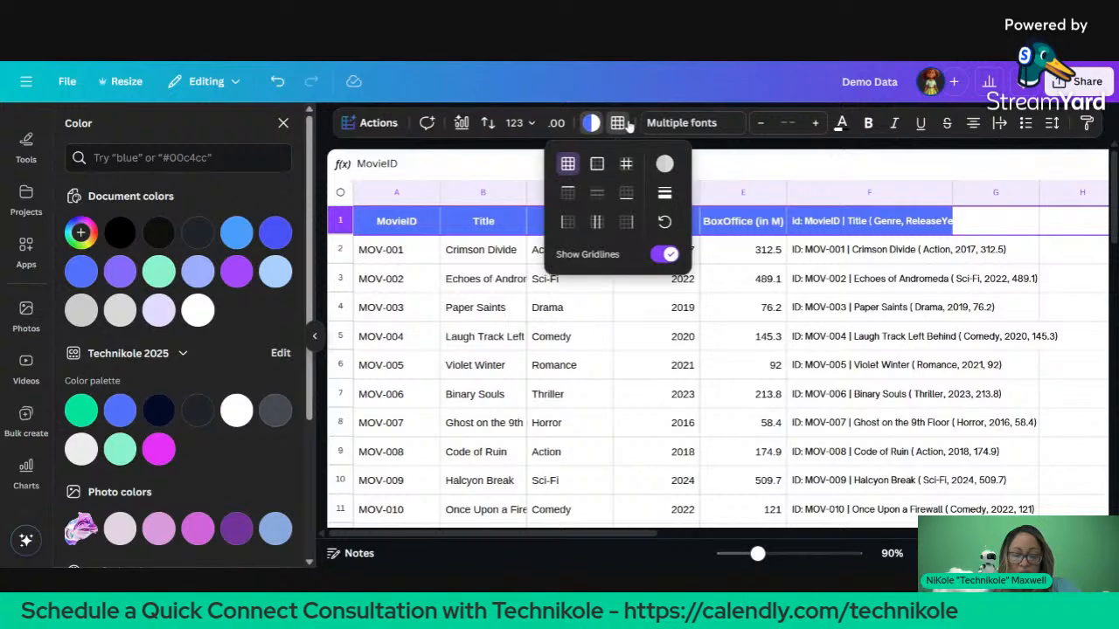
click(627, 163)
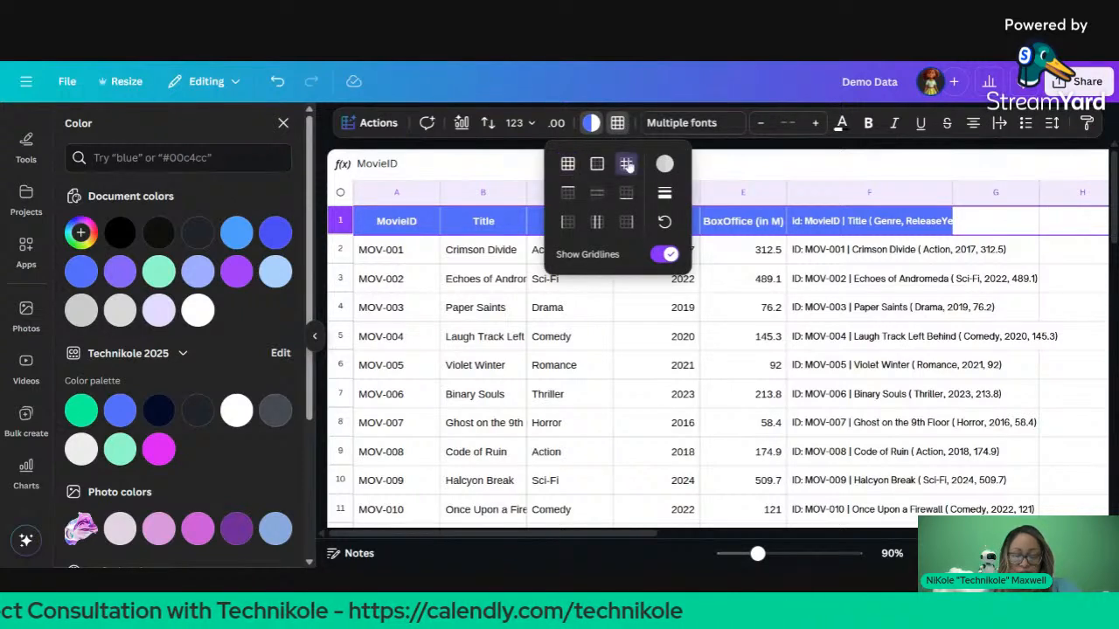
click(340, 193)
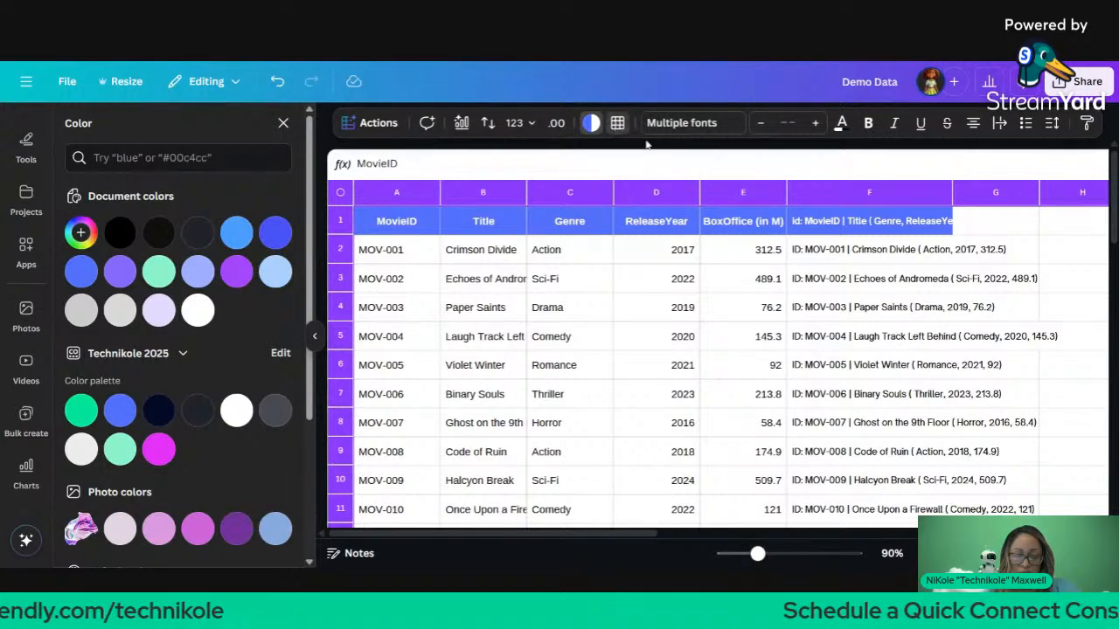
click(618, 123)
click(627, 165)
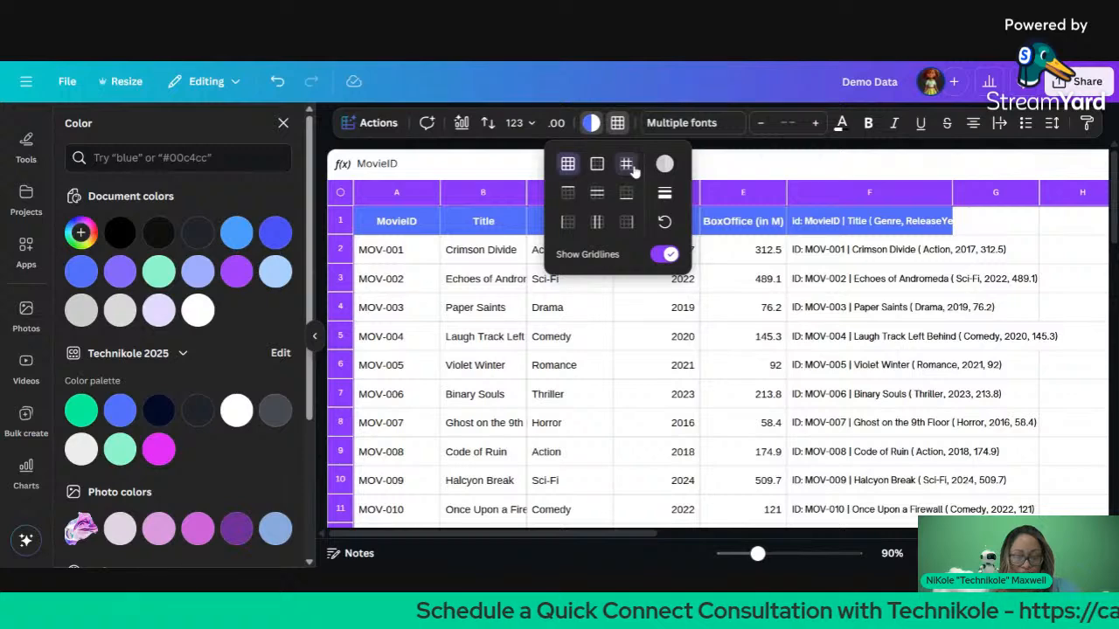
click(433, 238)
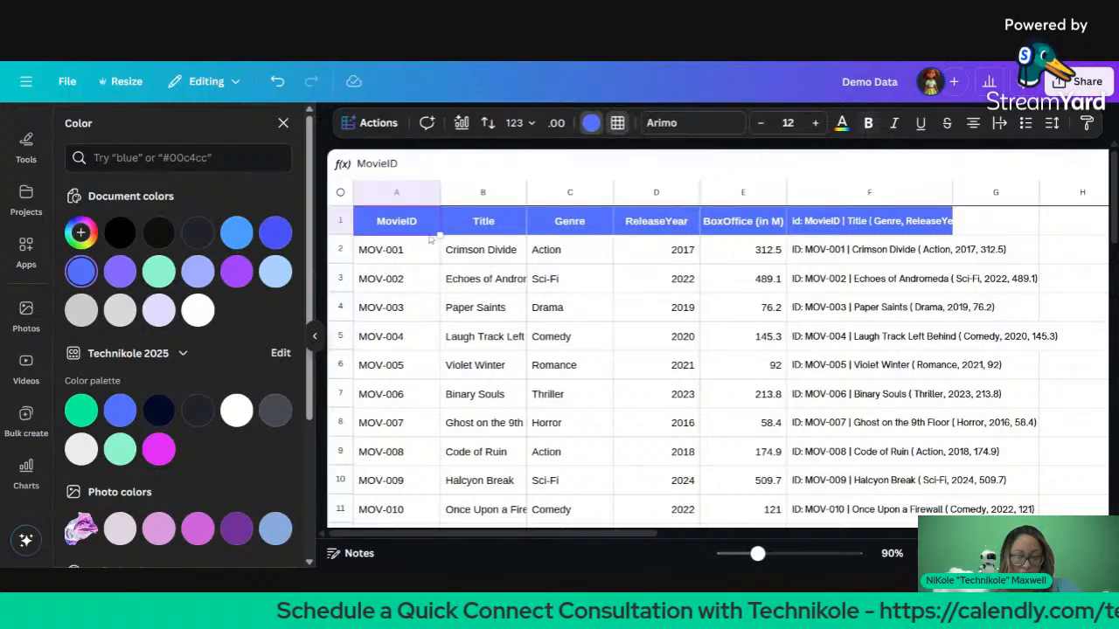
click(462, 274)
Step: Fill the ID formula from F11 down column F through row 21 (MOV-020)
scroll(459, 266, down, 3)
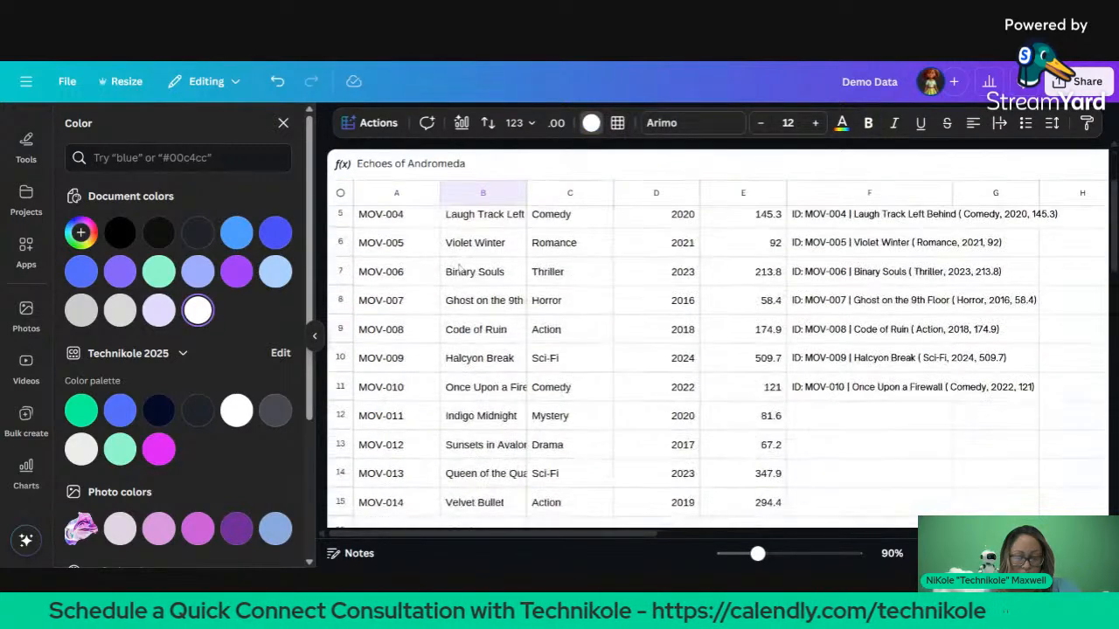
scroll(699, 394, down, 8)
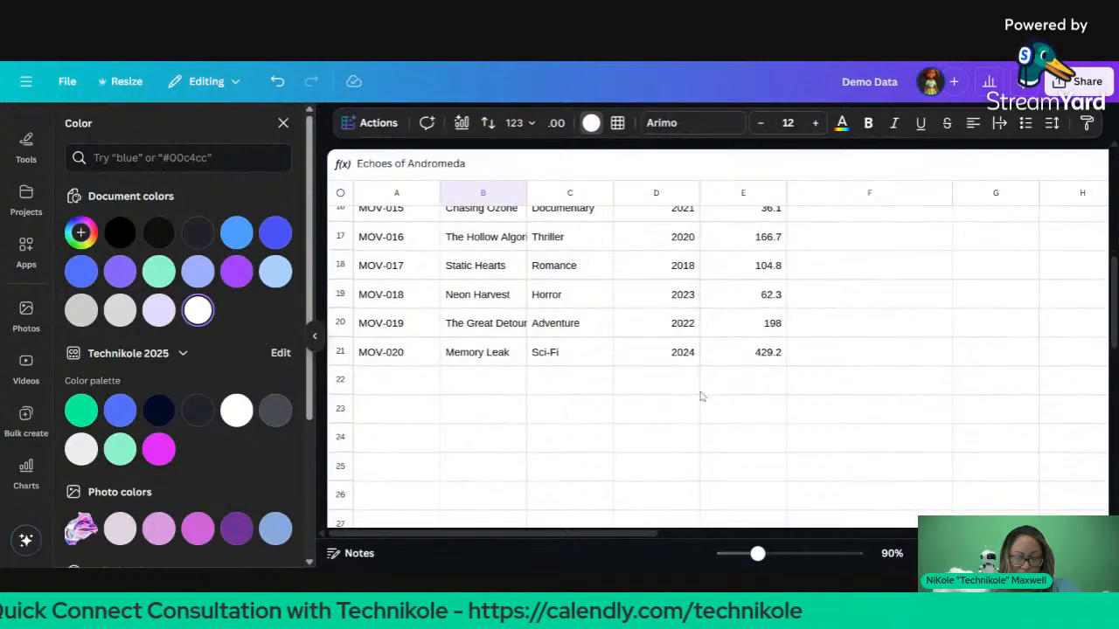
scroll(878, 332, up, 4)
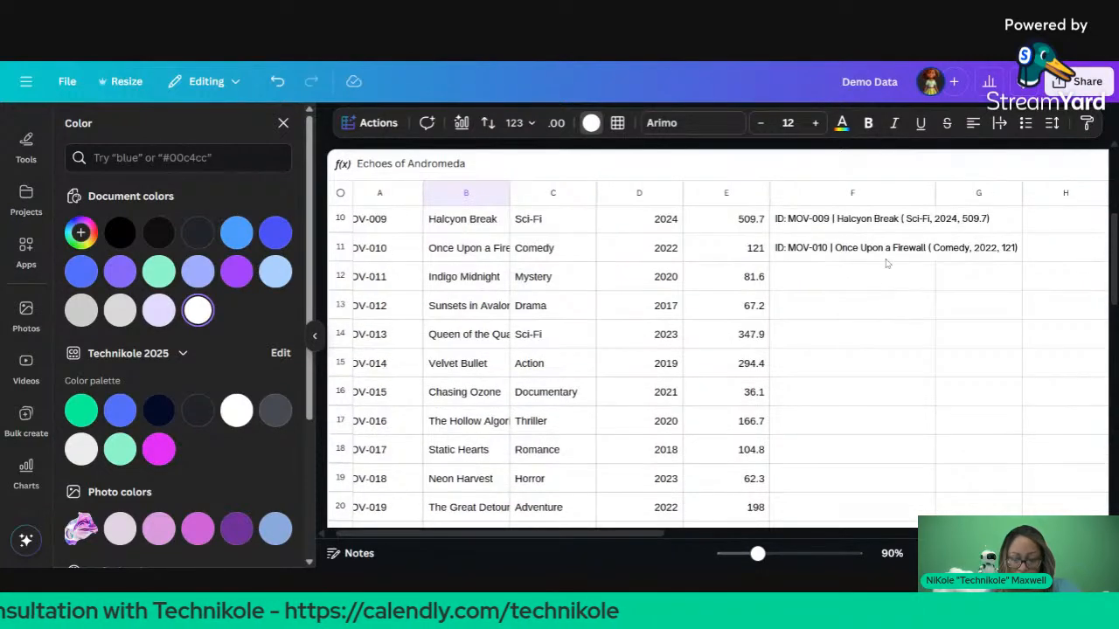
click(909, 253)
drag(934, 262, 934, 464)
scroll(934, 464, down, 4)
scroll(717, 350, down, 1)
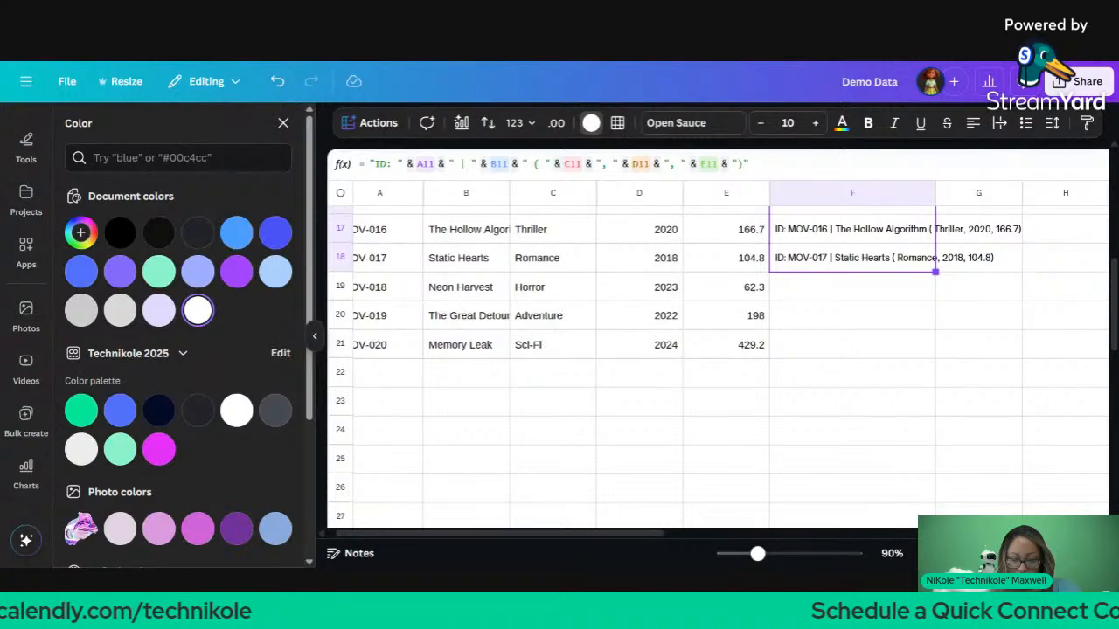
drag(935, 272, 351, 181)
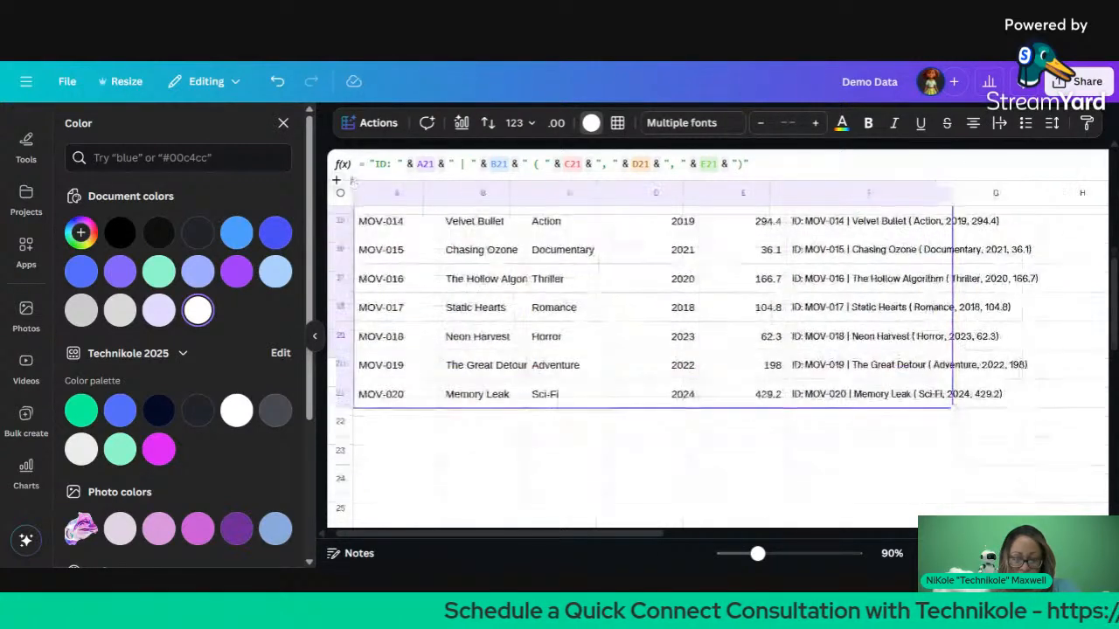
scroll(511, 385, up, 1)
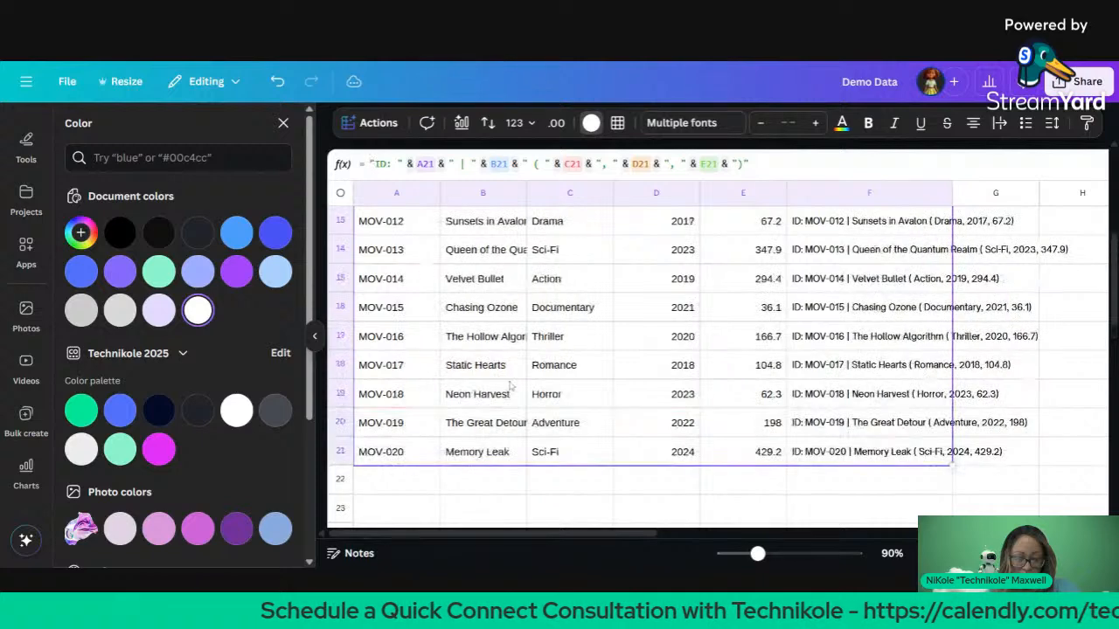
scroll(511, 384, up, 5)
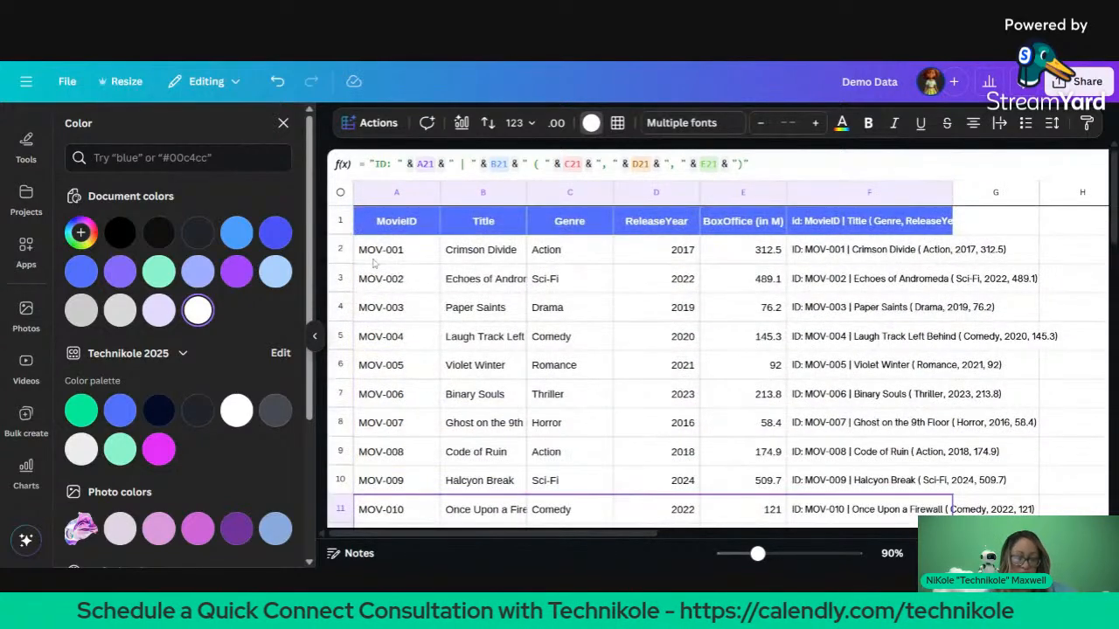
Step: Select the whole sheet and apply blue inner borders
key(ctrl+a)
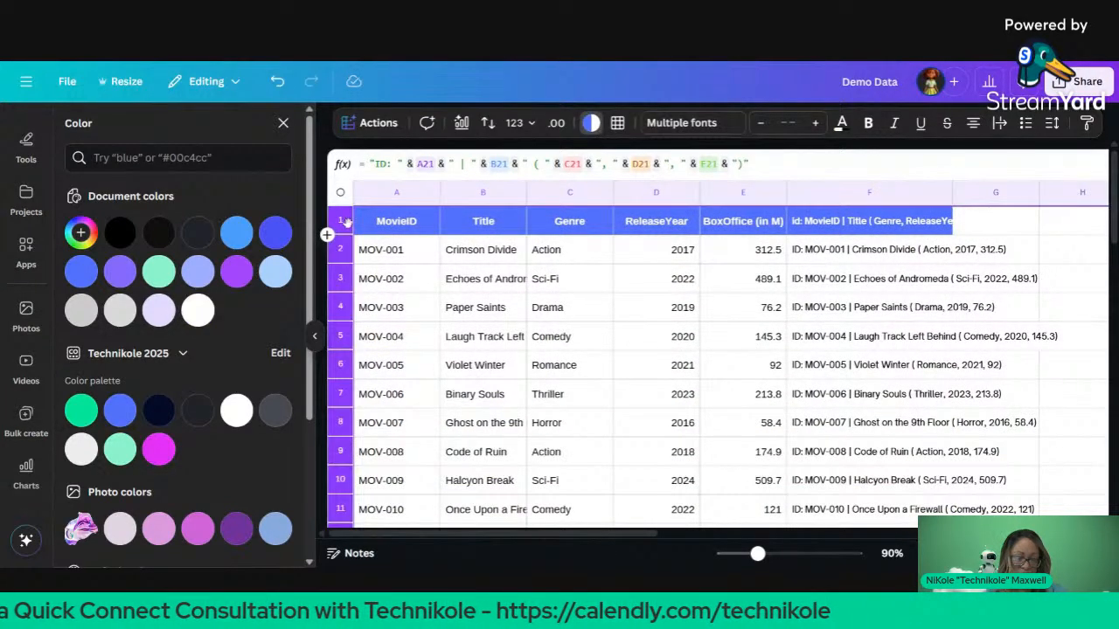
click(617, 123)
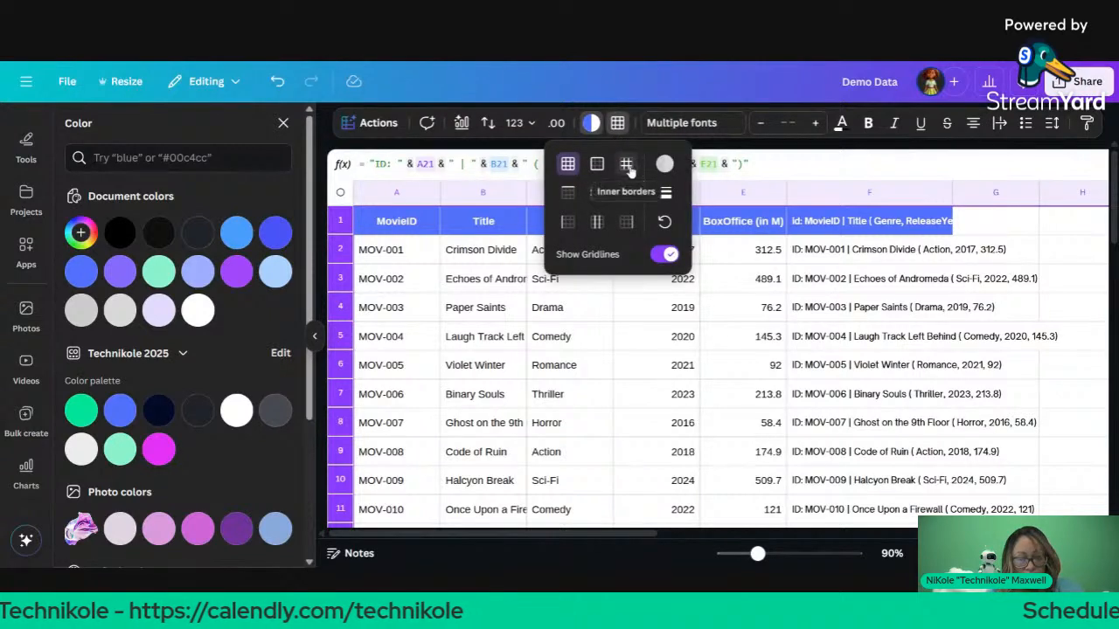
click(631, 166)
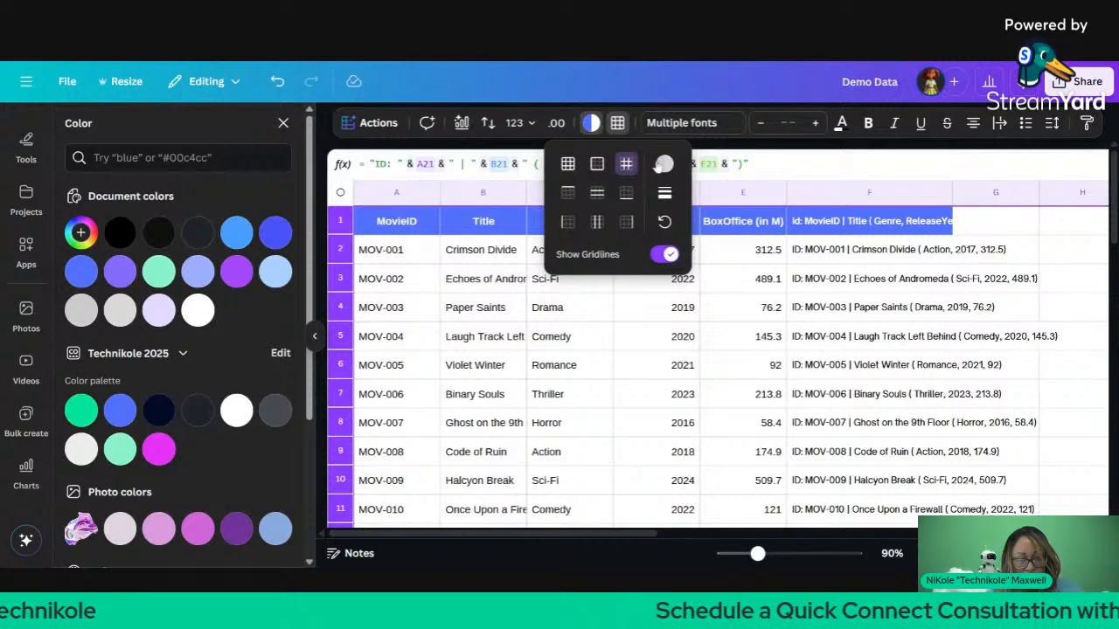
click(664, 164)
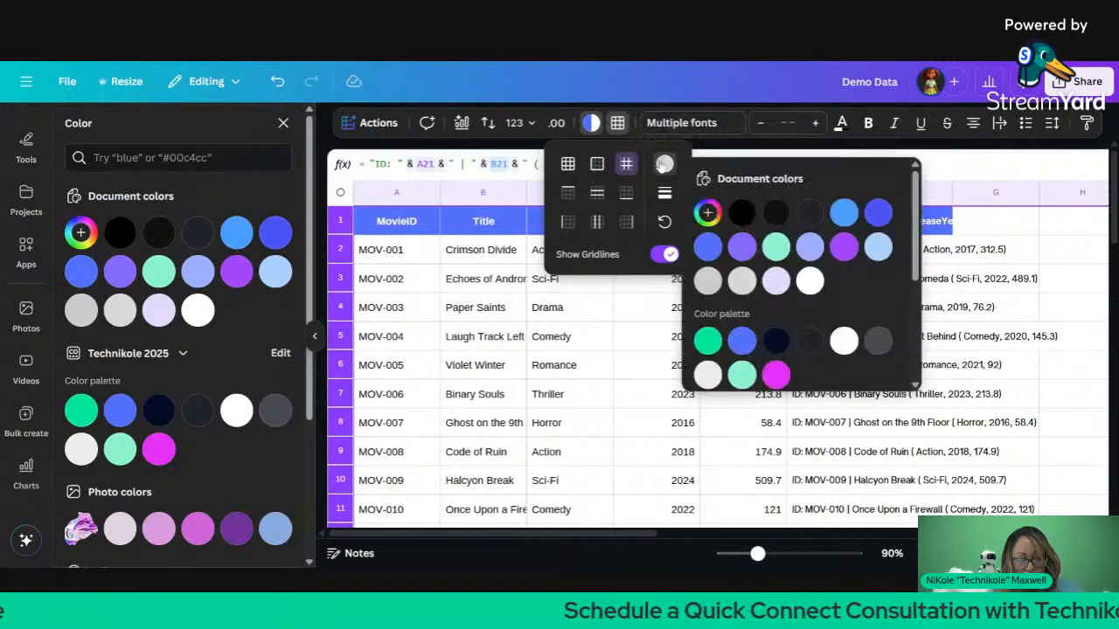
click(707, 247)
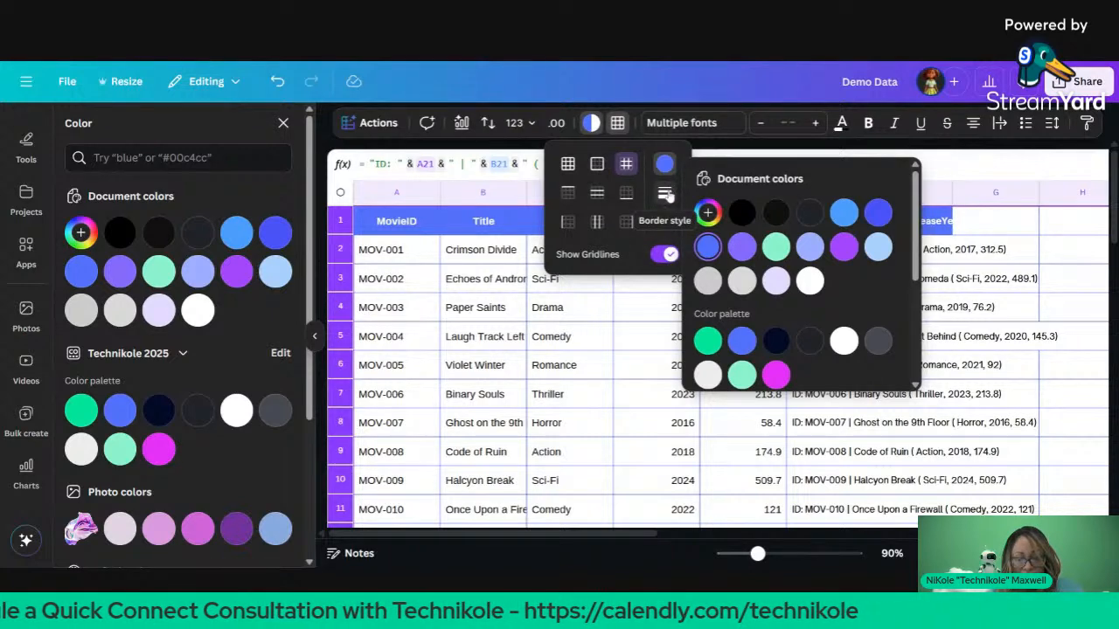
Step: Set the inner border line to long-dash at weight 1 after trying other weights and styles
click(667, 196)
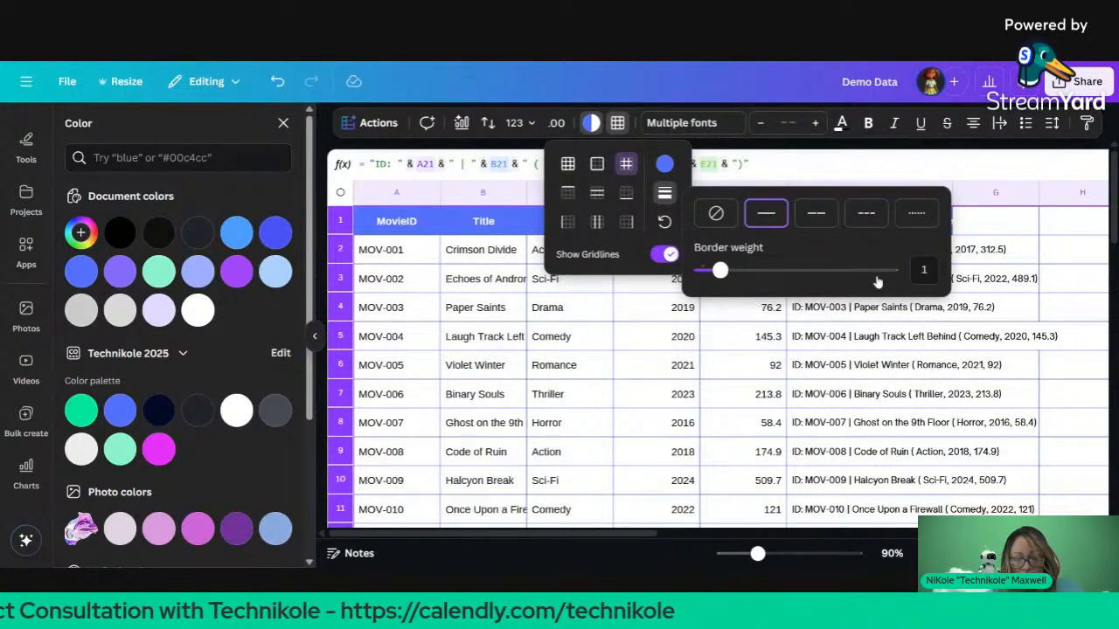
drag(878, 282, 901, 281)
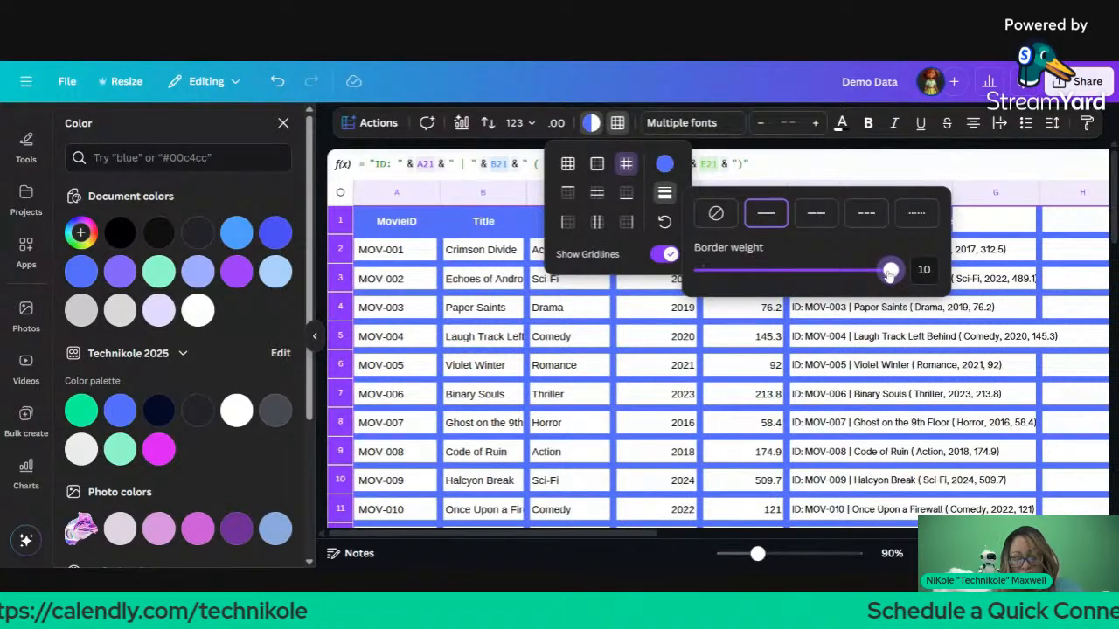
drag(889, 273, 690, 277)
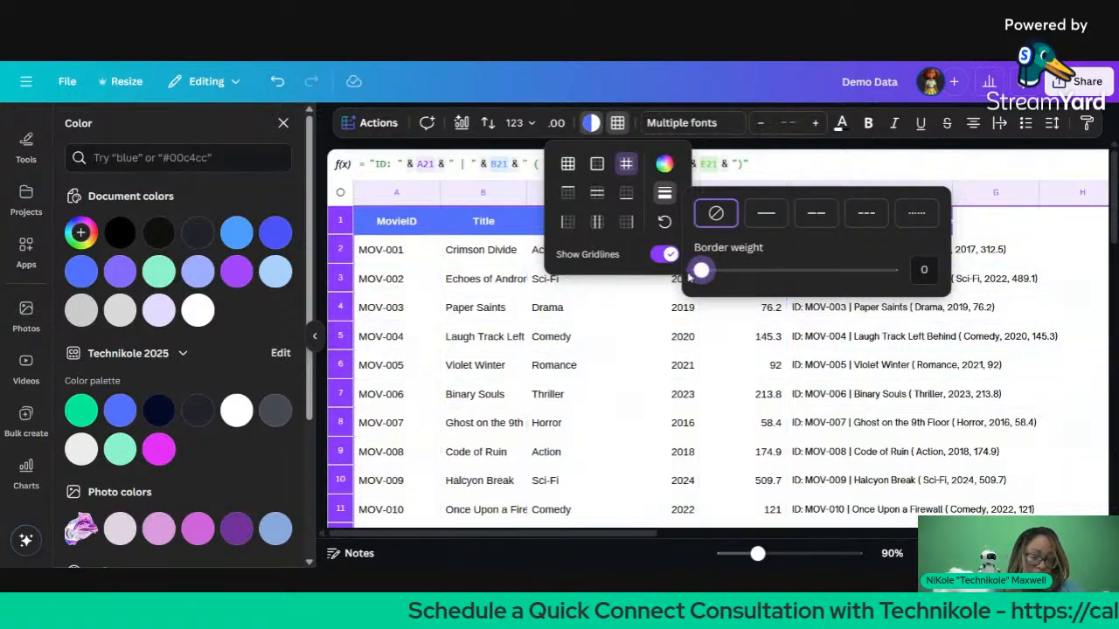
click(769, 218)
click(811, 220)
click(865, 219)
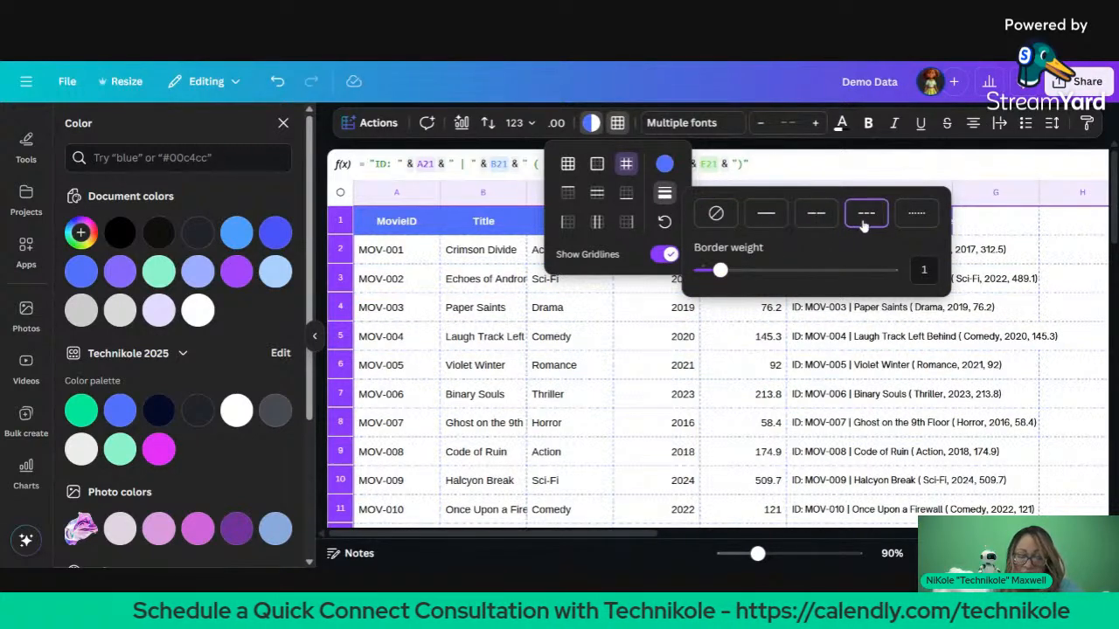
click(816, 221)
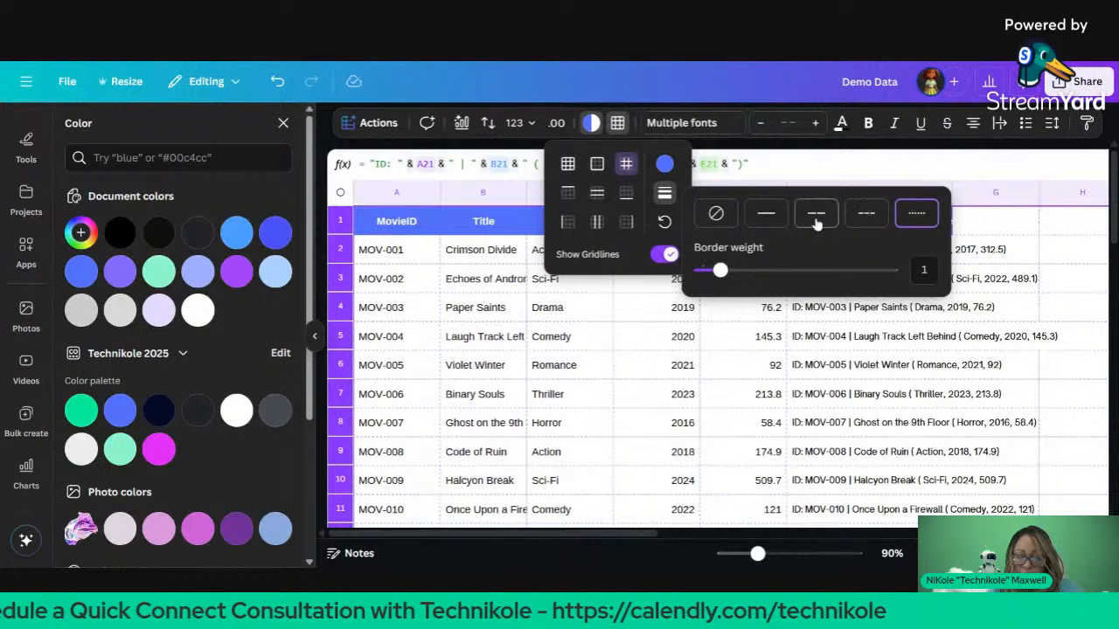
click(879, 218)
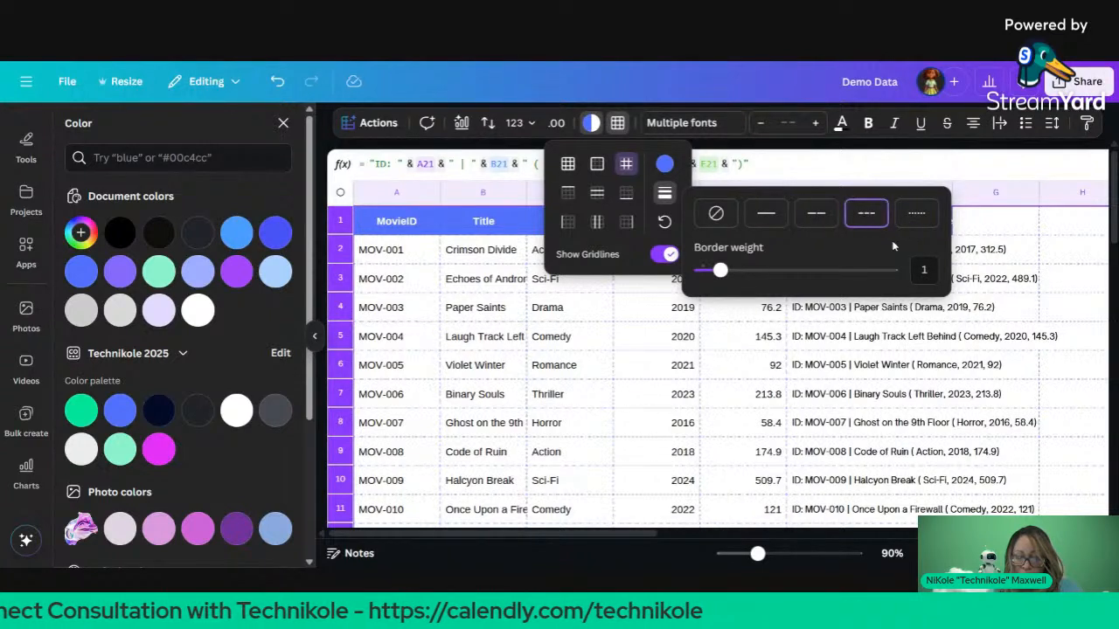
click(914, 221)
click(821, 224)
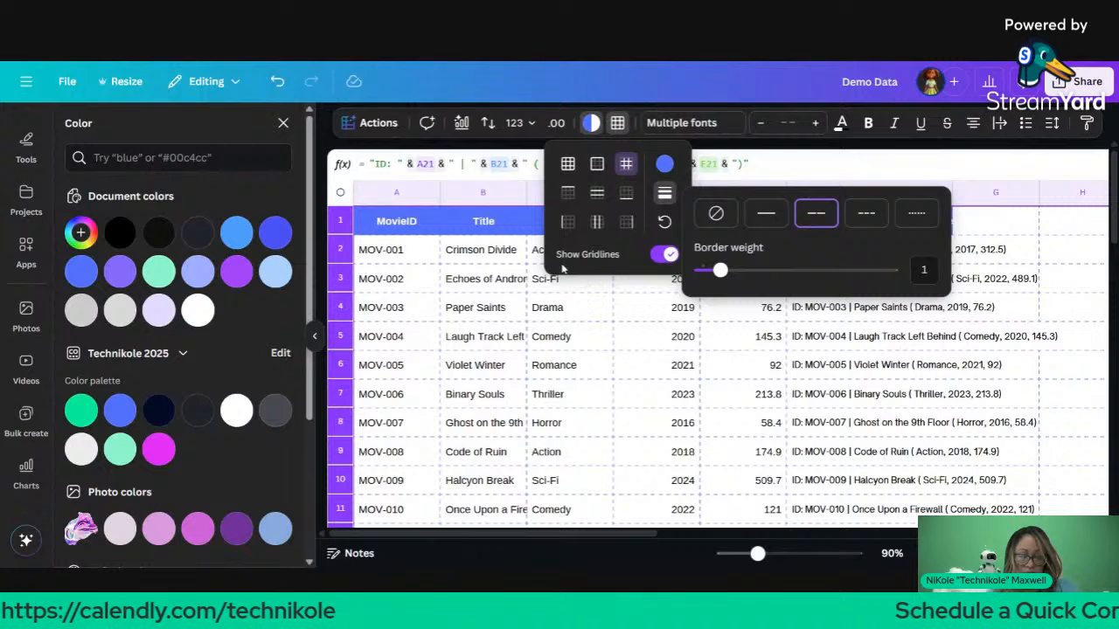
click(624, 331)
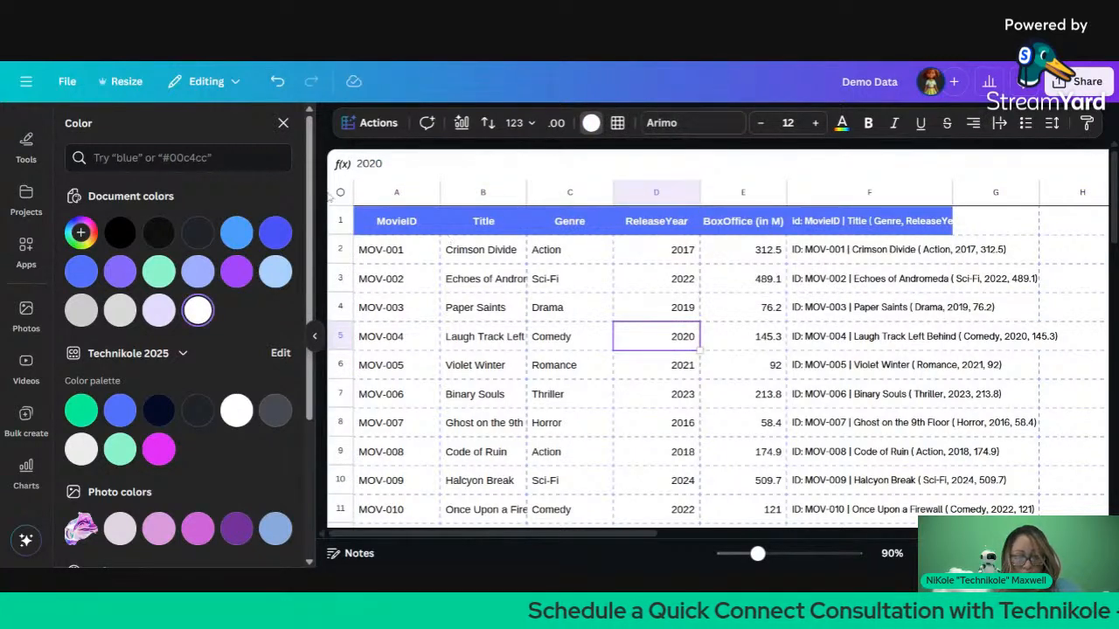
Step: Apply the Body text style (Open Sauce) to the whole movie table
click(340, 192)
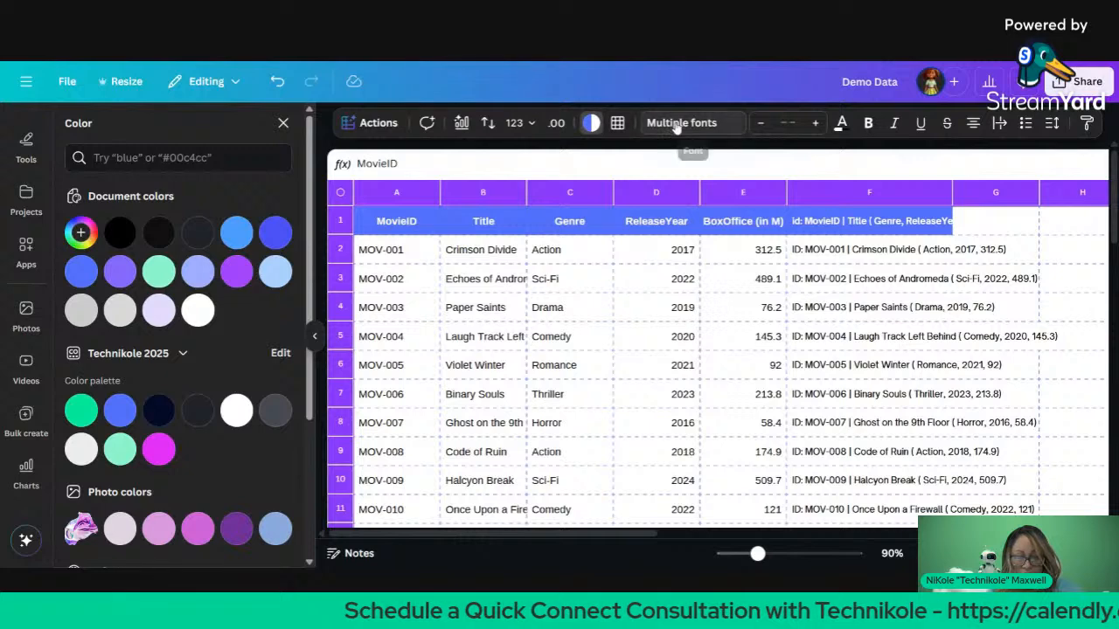
click(592, 123)
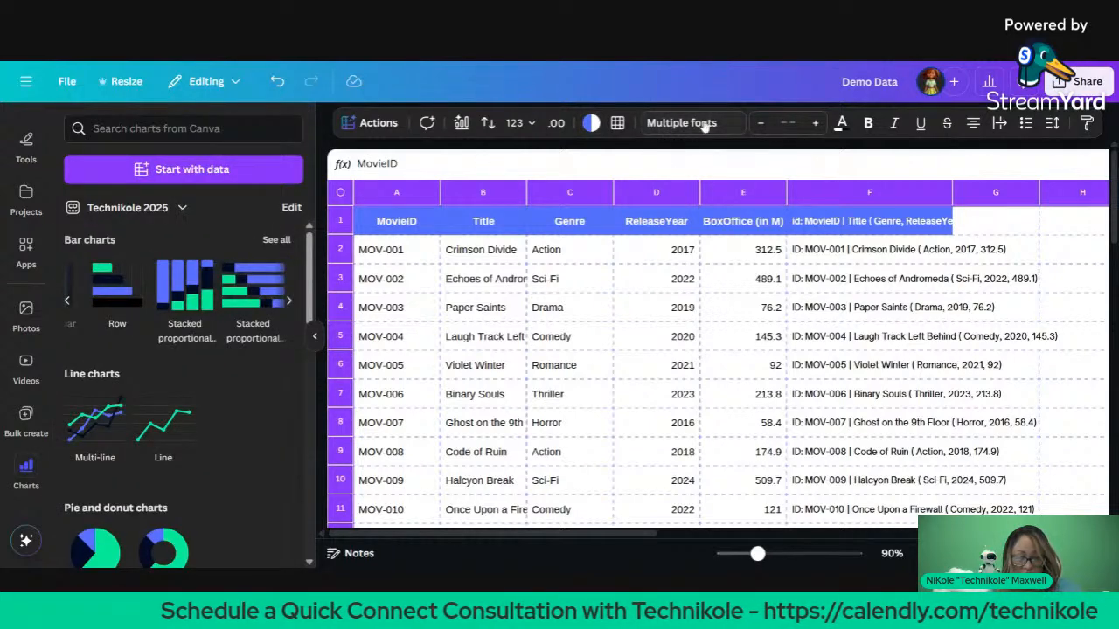
click(652, 128)
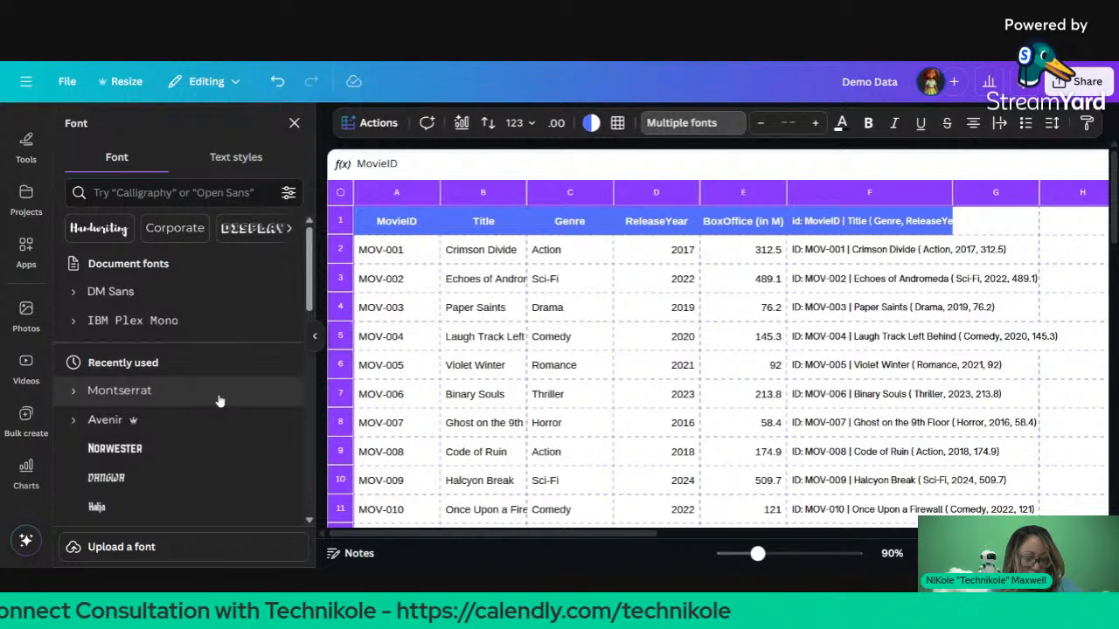
click(236, 157)
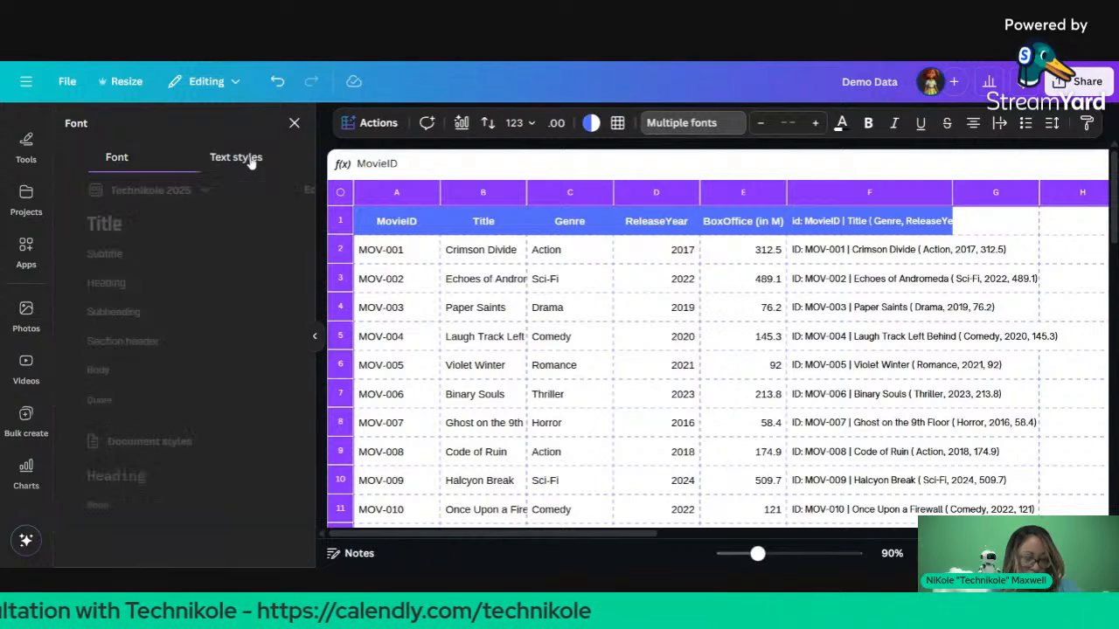
click(187, 348)
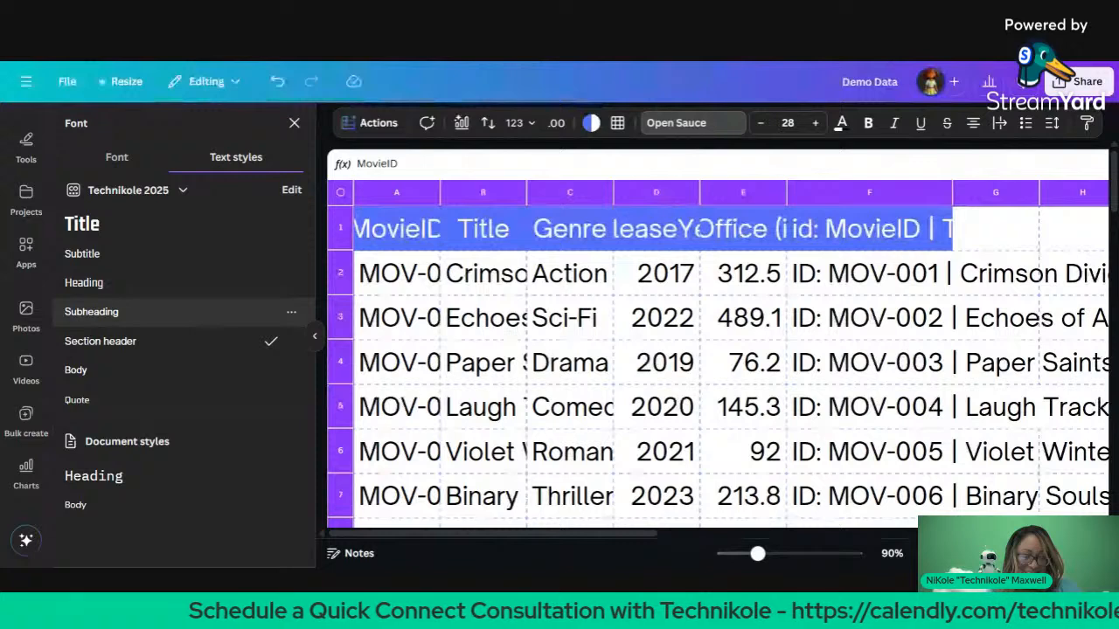
click(209, 316)
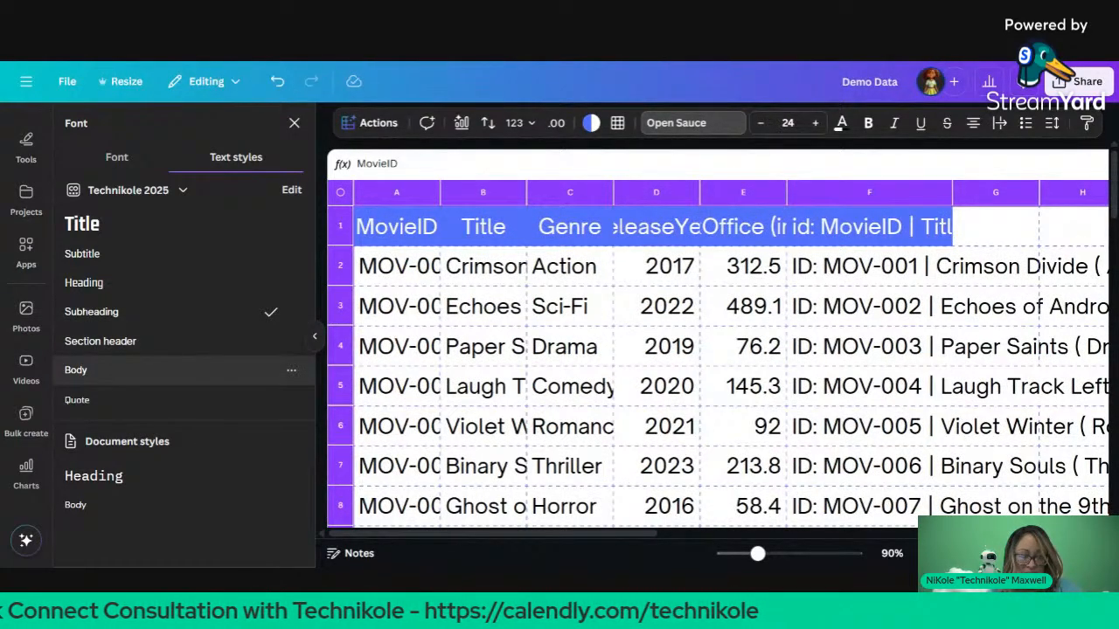
click(131, 370)
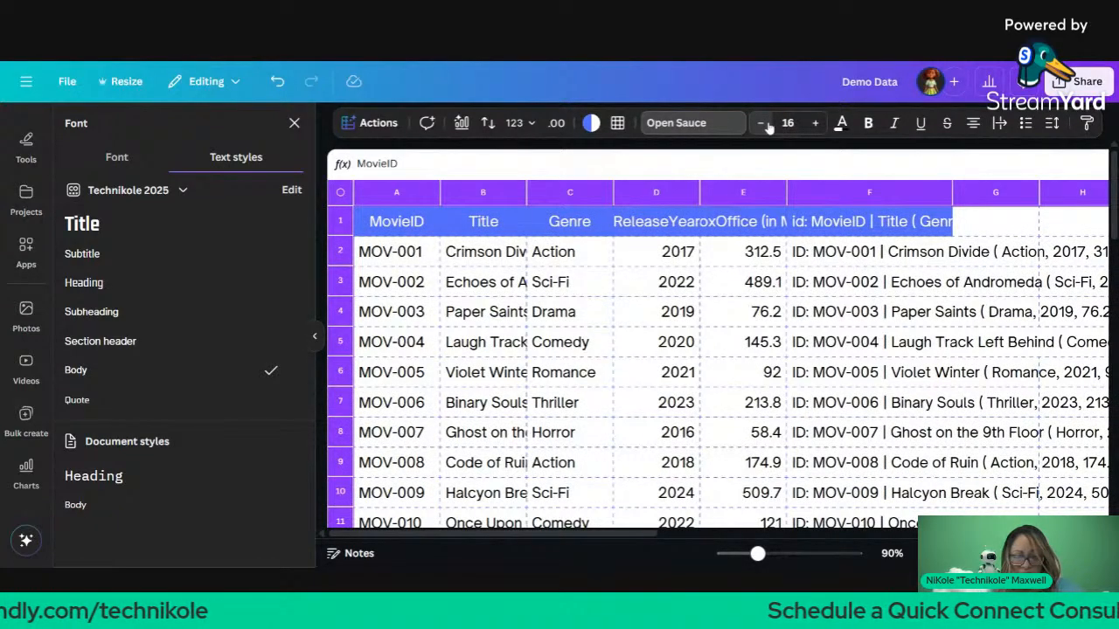
Step: Reduce the table's font size step by step down to 12
click(766, 126)
click(766, 127)
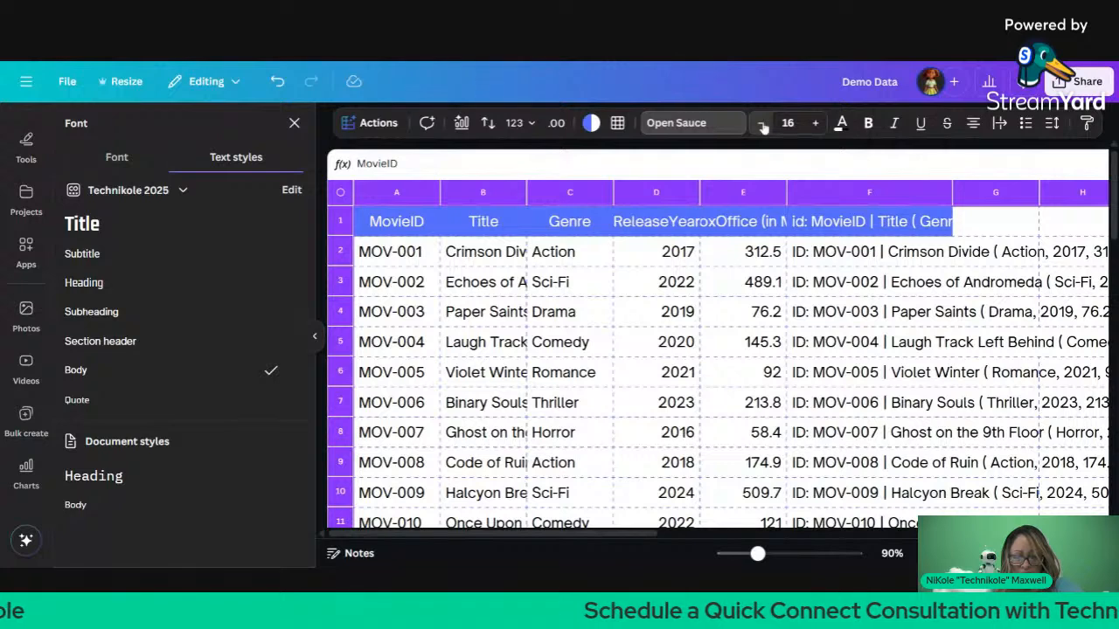
click(763, 127)
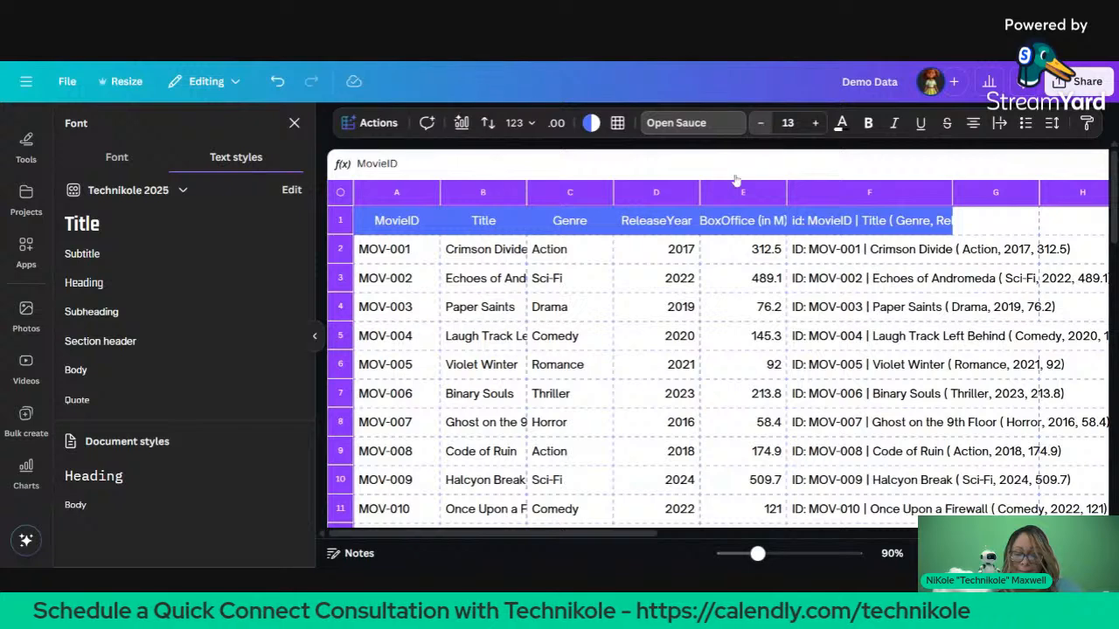
click(760, 124)
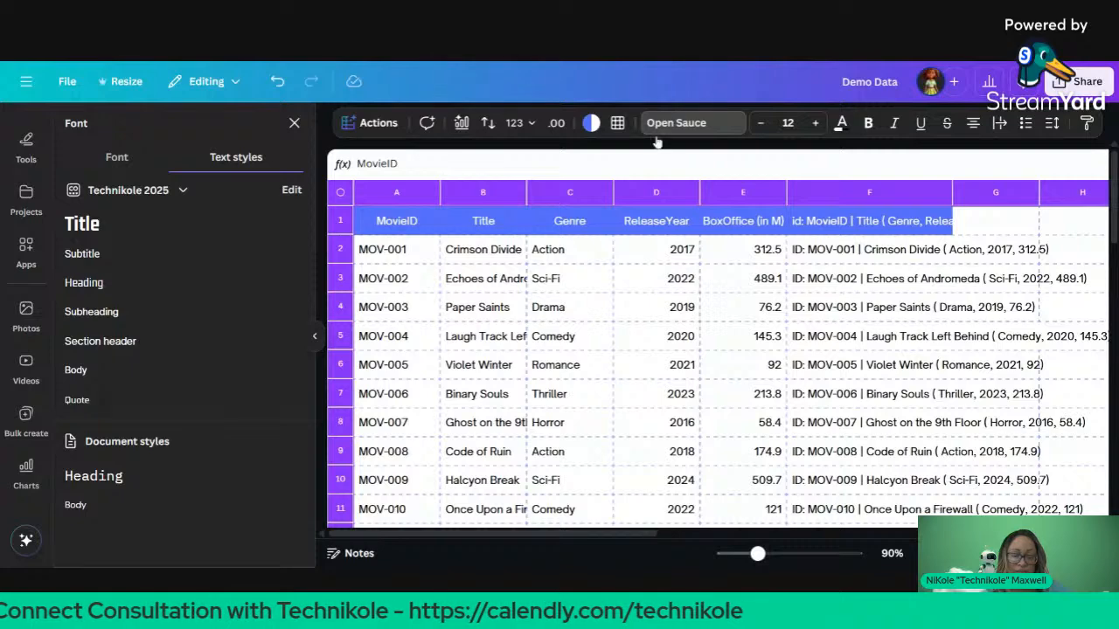
Step: Close the Font panel and collapse the Charts side panel, leaving the table and genre chart full-width
scroll(870, 192, right, 1)
scroll(871, 192, right, 4)
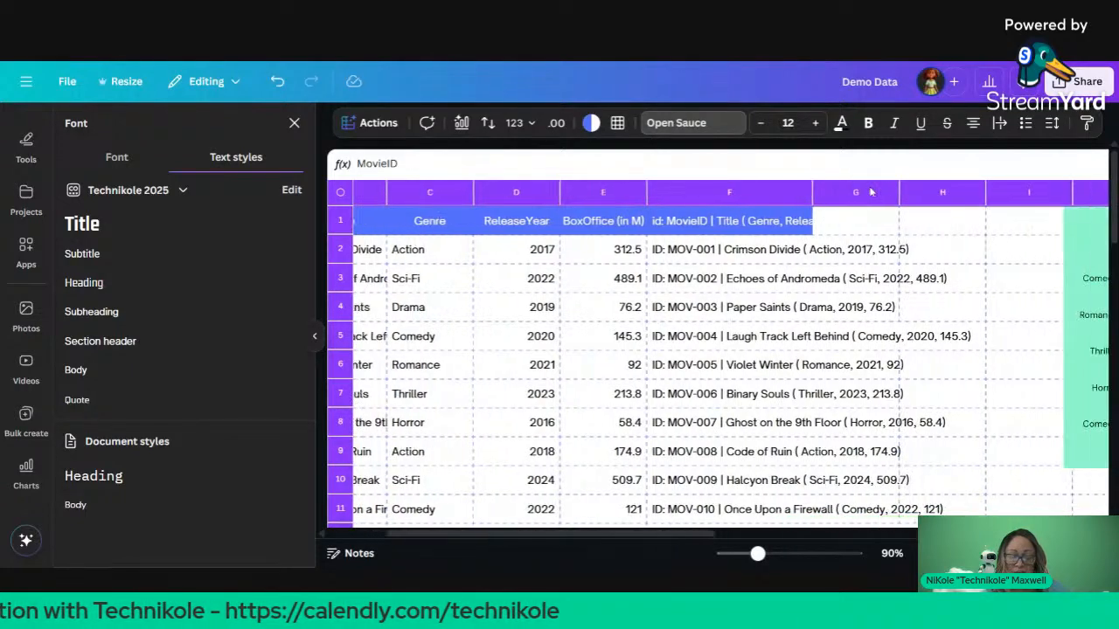
scroll(871, 192, left, 5)
scroll(871, 192, down, 1)
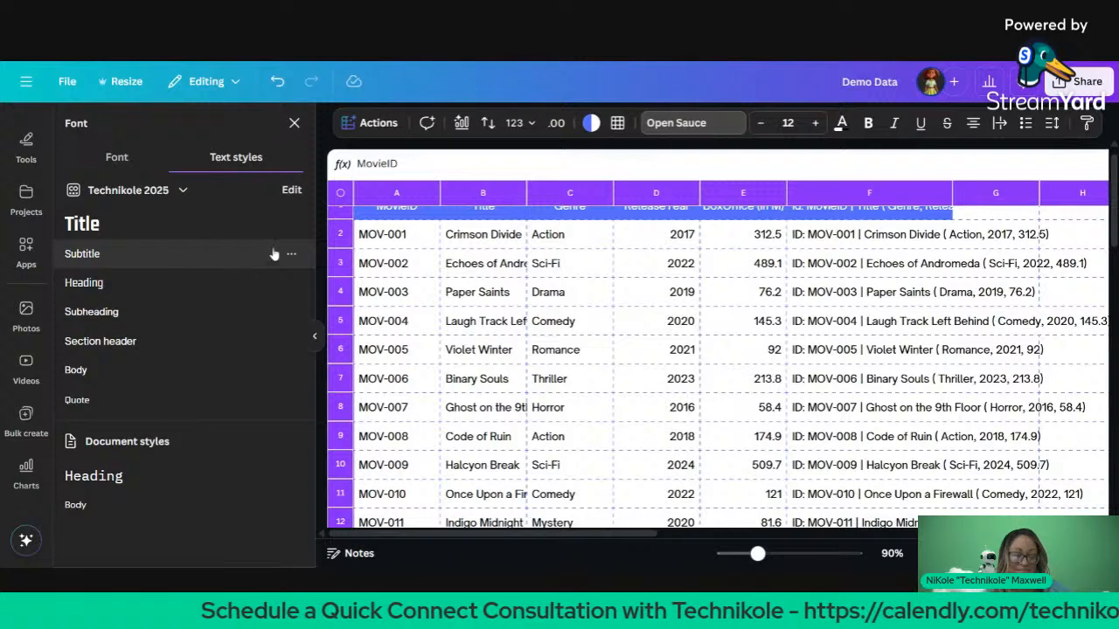
click(294, 122)
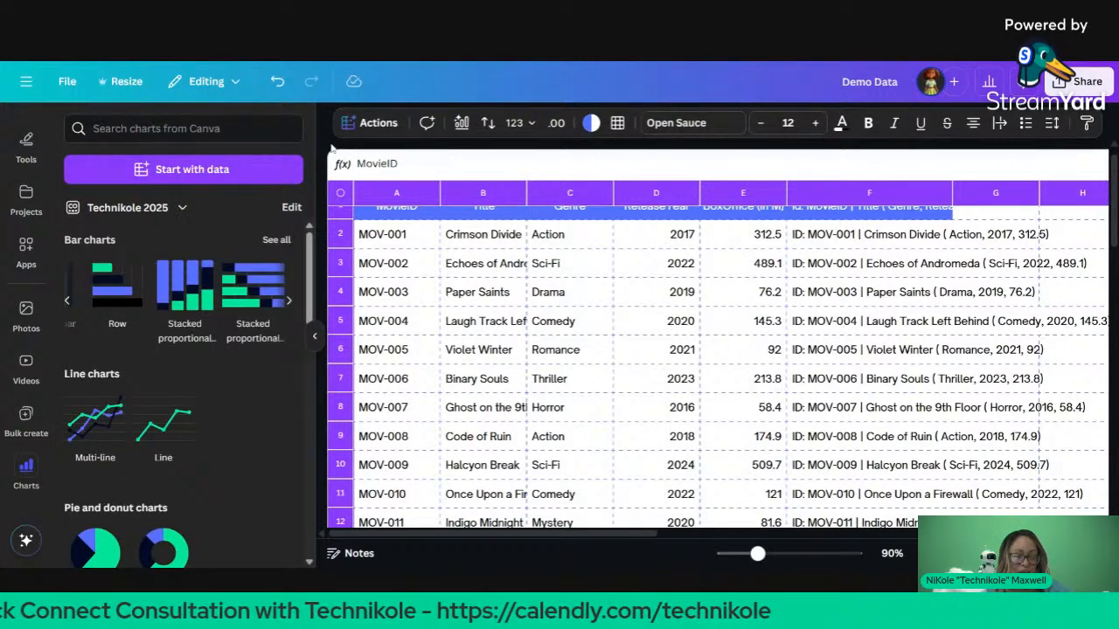
click(317, 338)
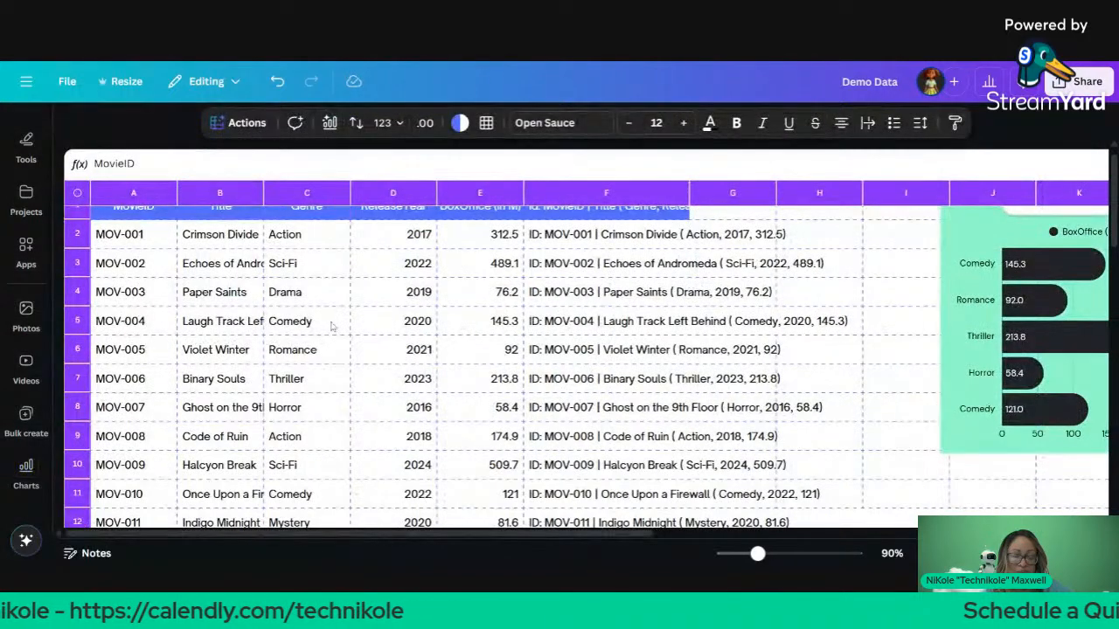
scroll(332, 326, up, 1)
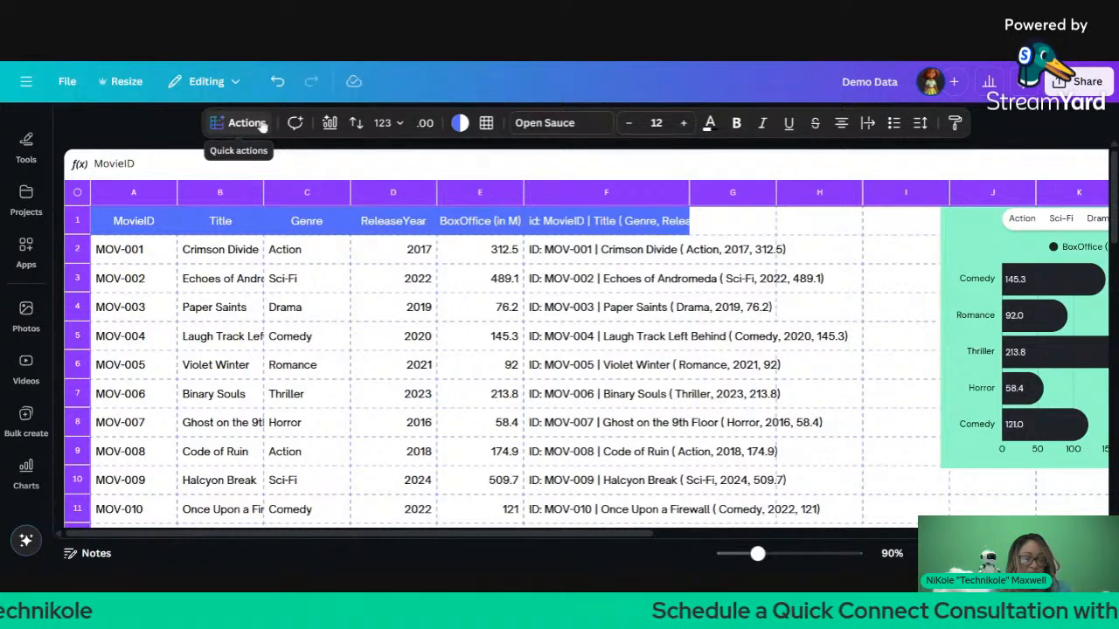
Step: Ask Magic Insights 'what is the value of this dataset' and generate the answer
click(261, 125)
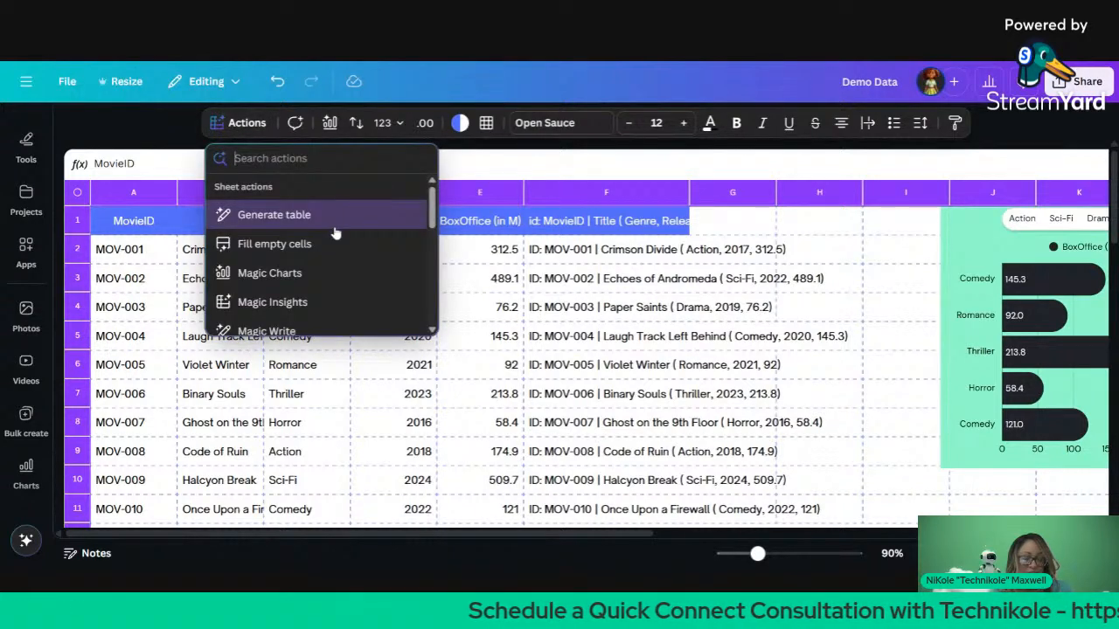
scroll(335, 233, down, 1)
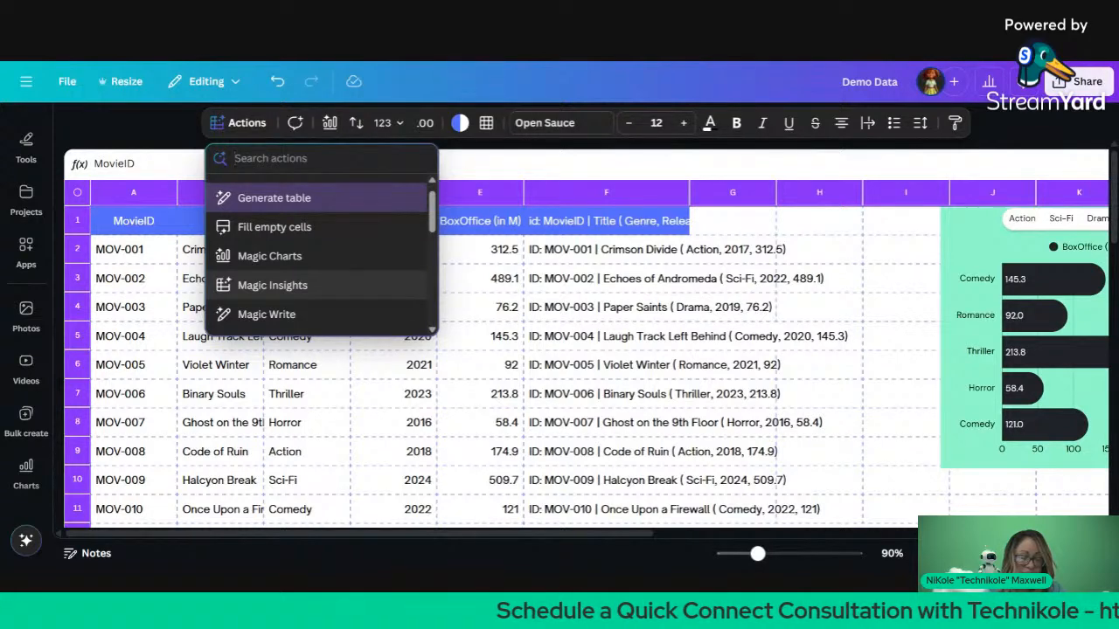
click(350, 285)
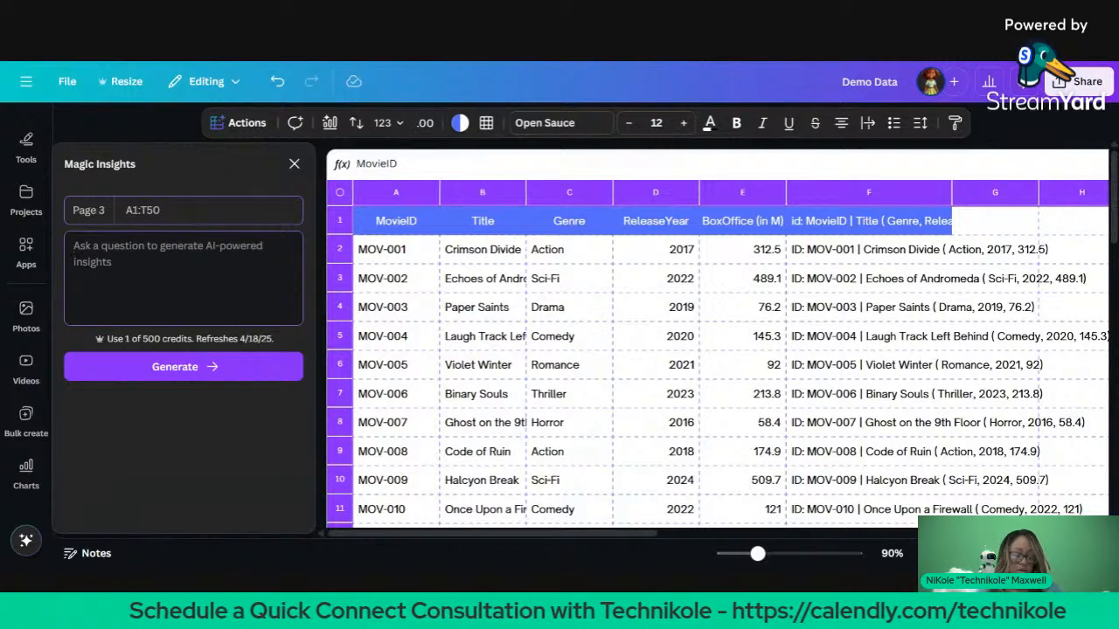
text(what )
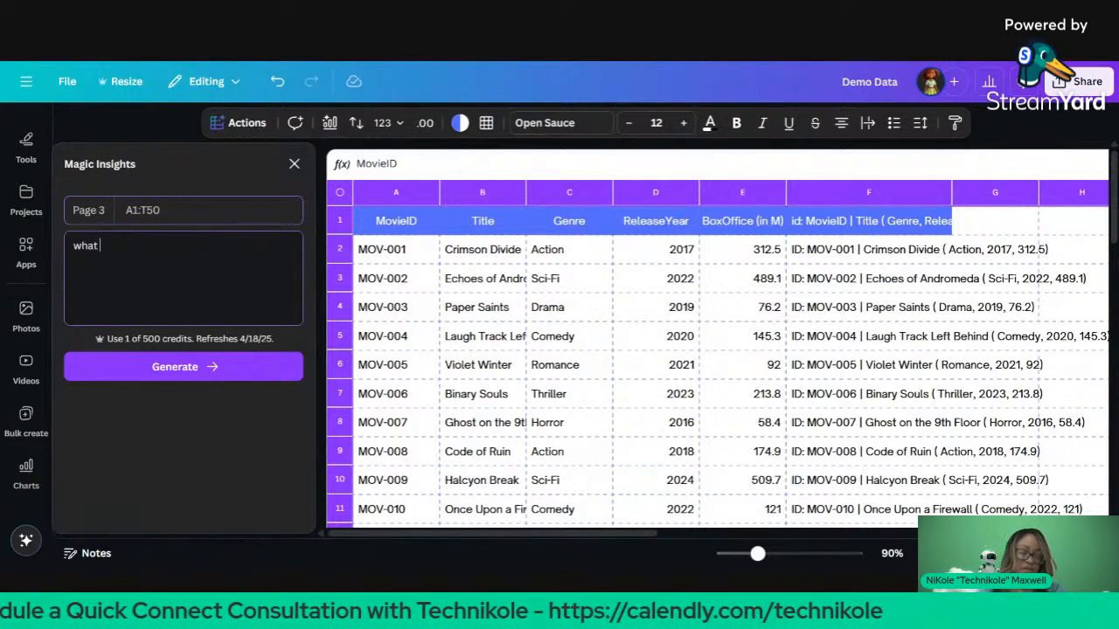
text(is the )
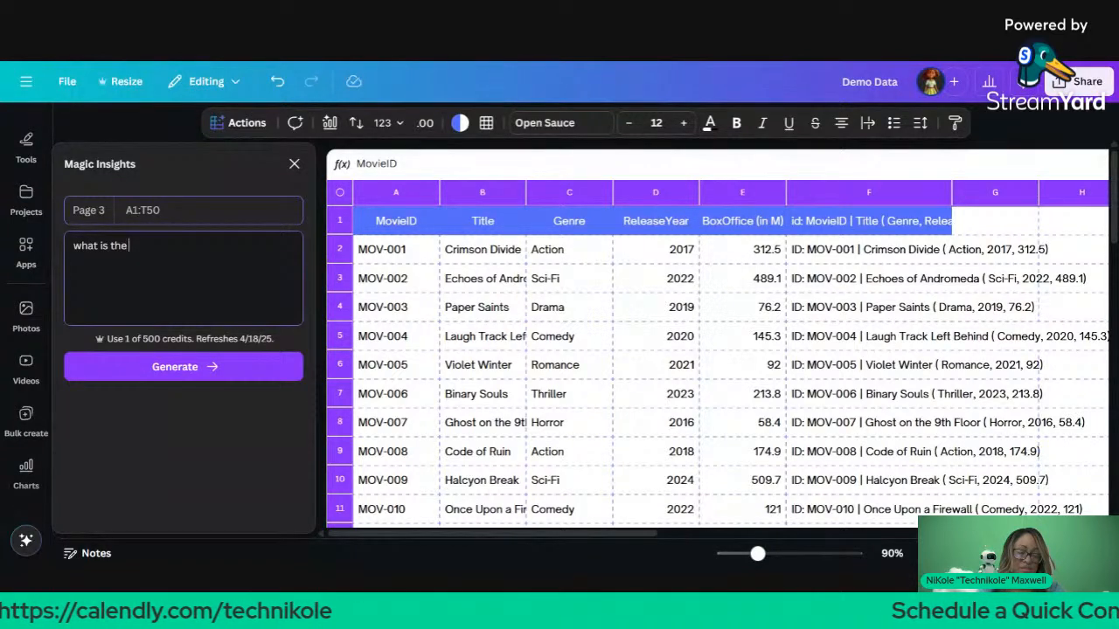
text(value of hti)
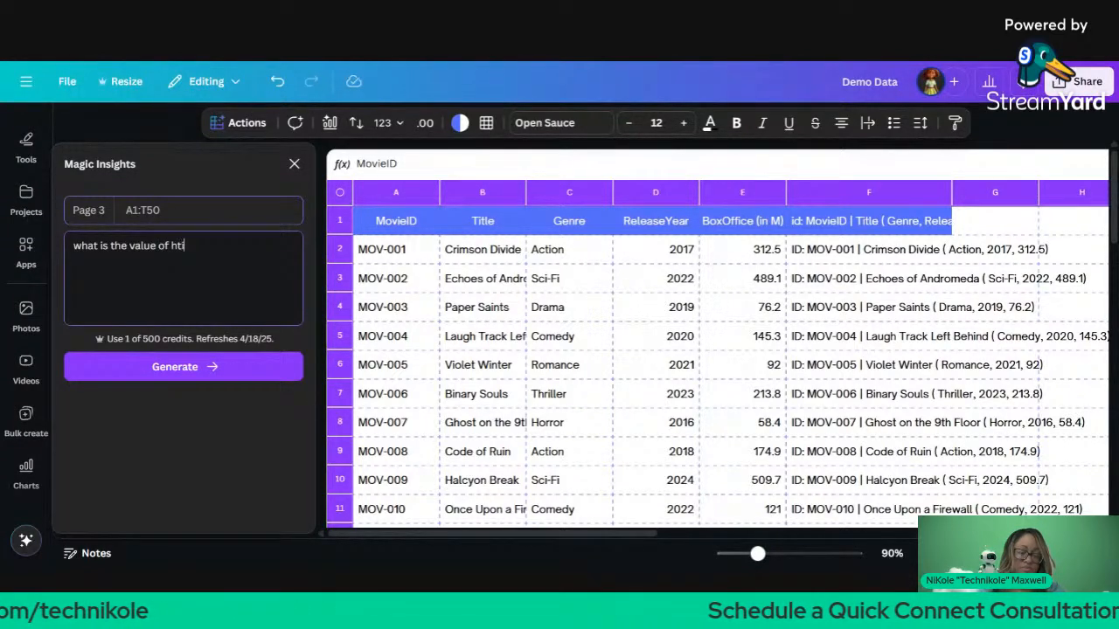
key(BackSpace)
key(BackSpace)
key(BackSpace)
text(ti)
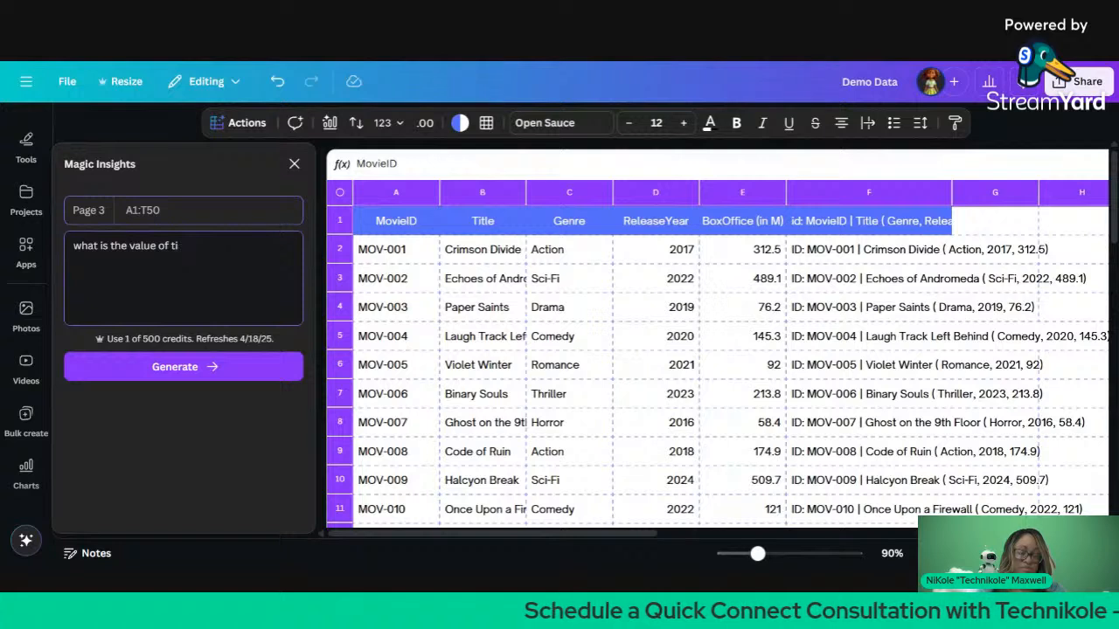
key(BackSpace)
text(his data)
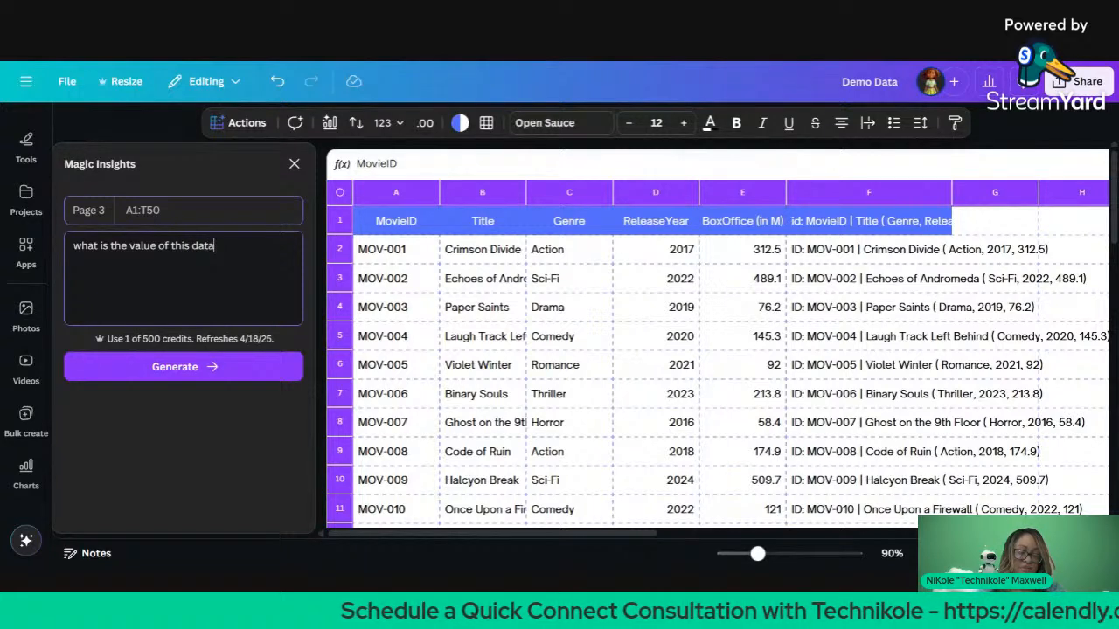
text(set)
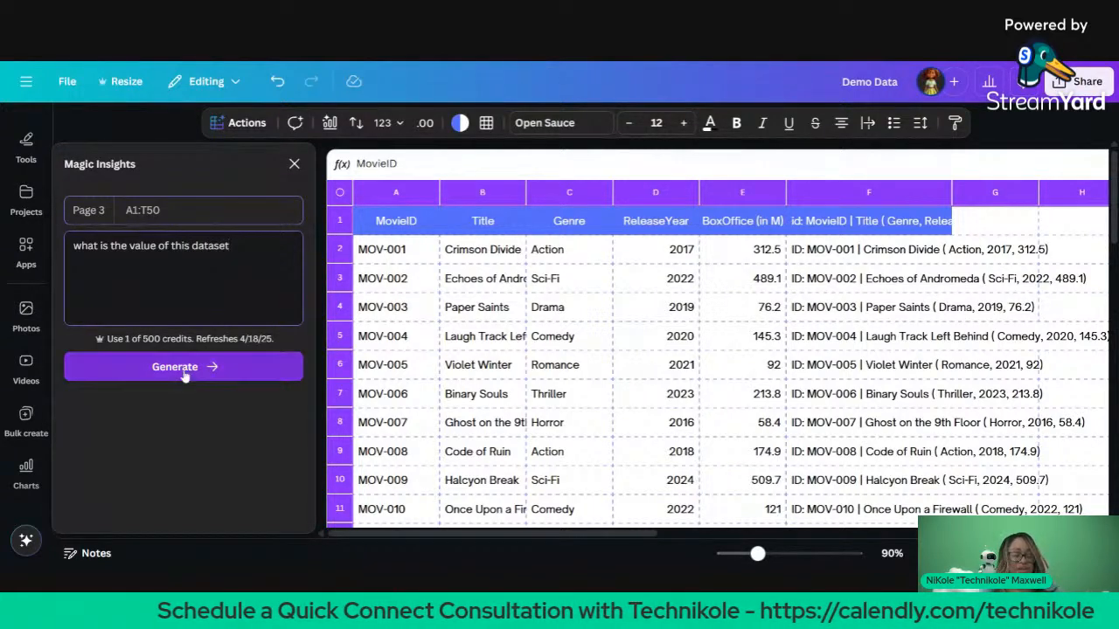
click(185, 375)
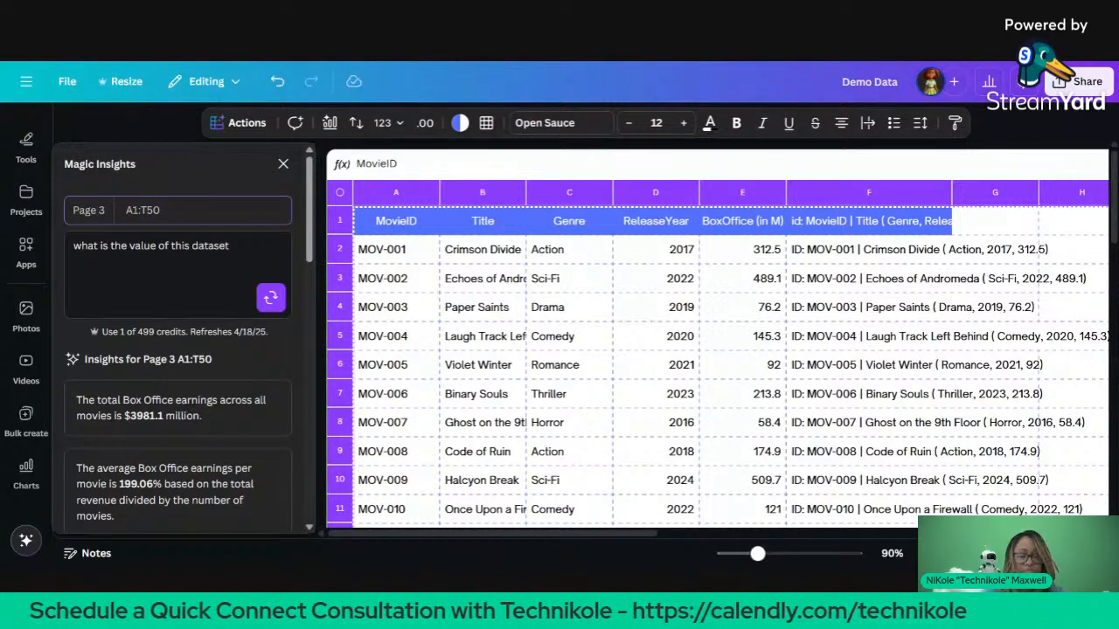
mouse_move(173, 417)
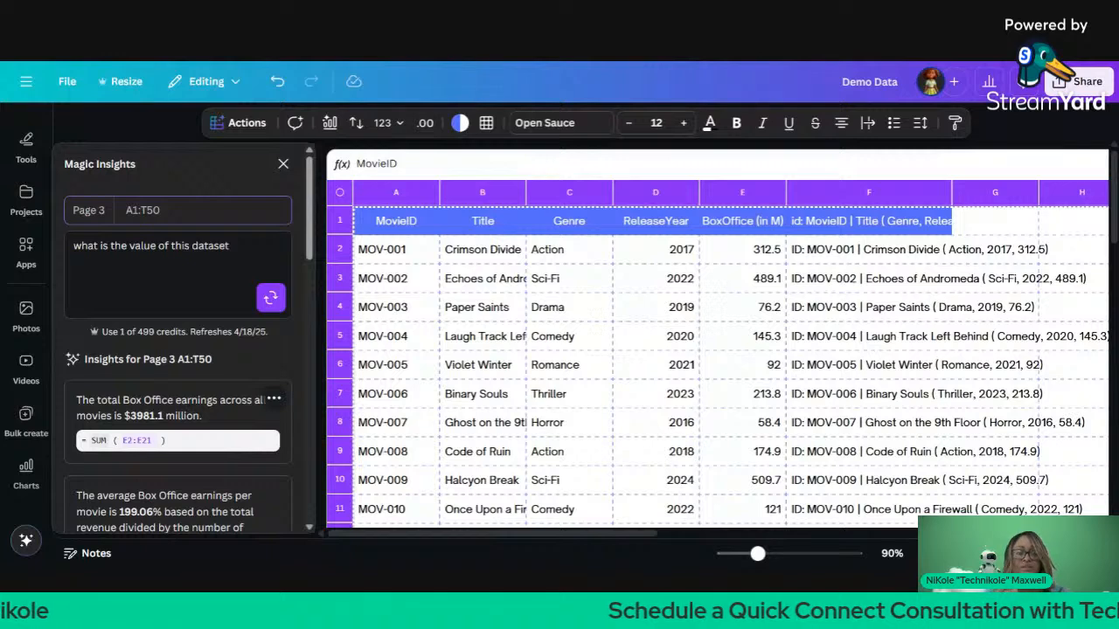
scroll(223, 391, down, 4)
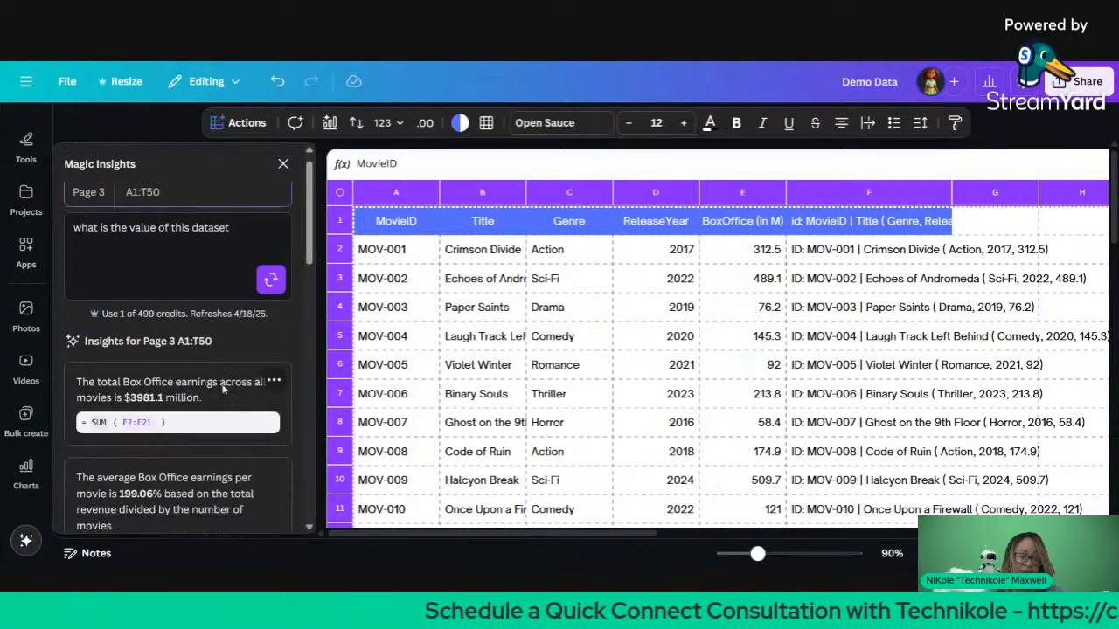
scroll(223, 390, down, 1)
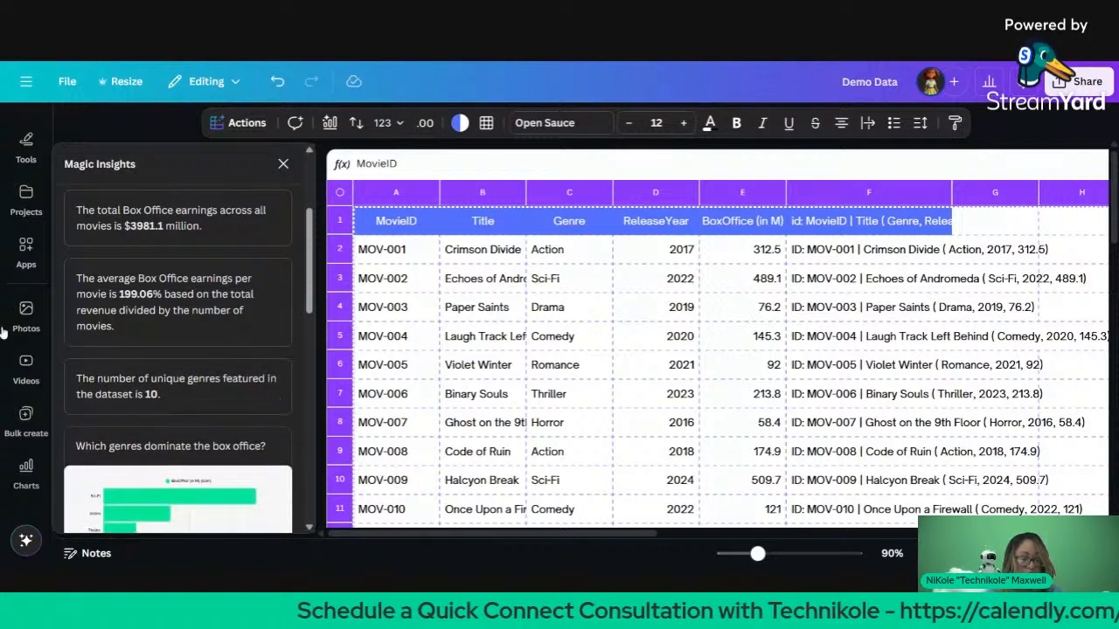
mouse_move(138, 234)
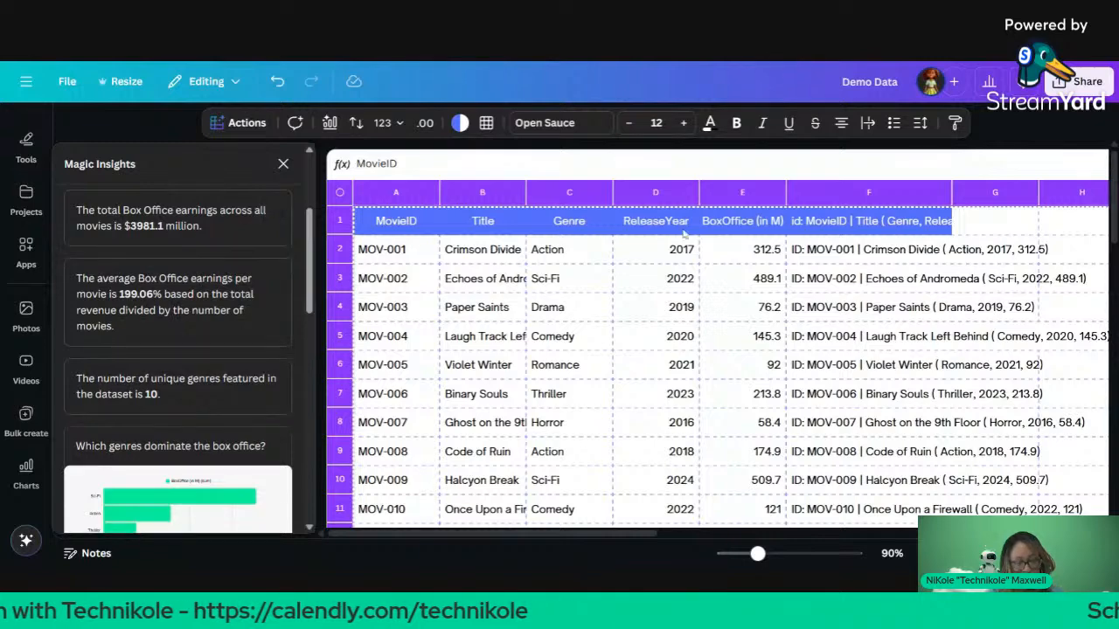
Step: Select column E's BoxOffice values from E2 down to the empty cell E22
click(759, 255)
scroll(786, 418, down, 10)
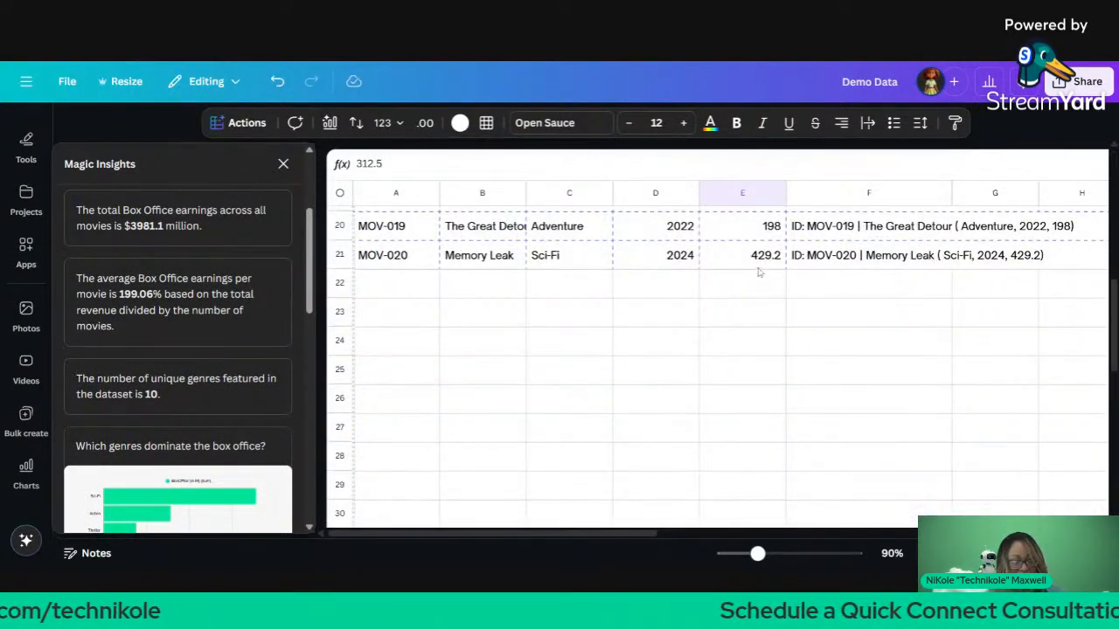
click(756, 266)
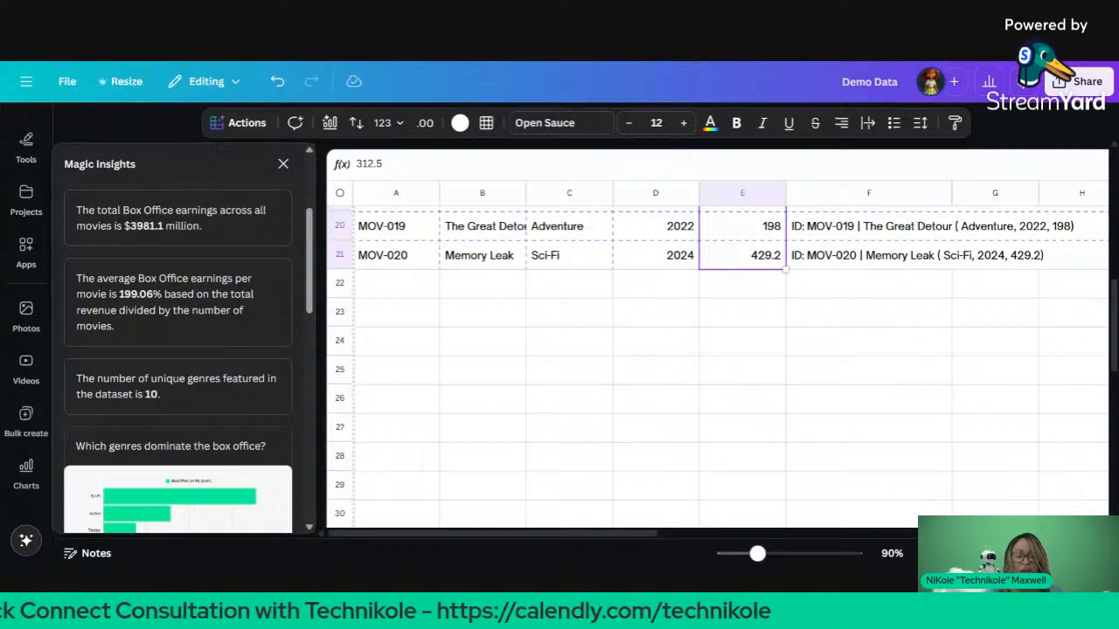
click(766, 295)
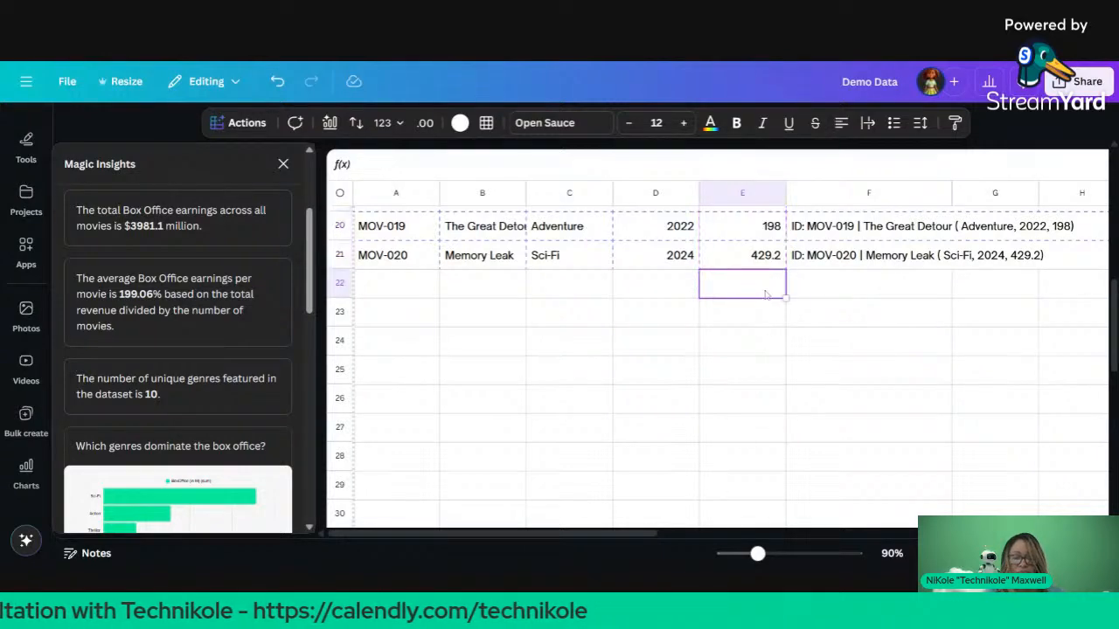
drag(766, 295, 733, 135)
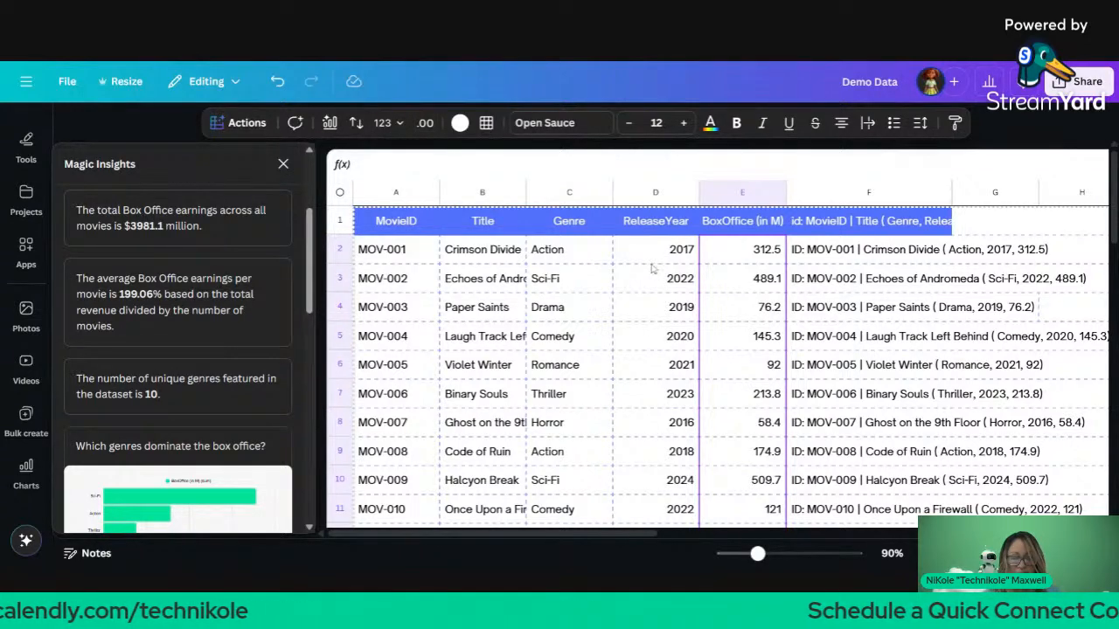
Step: Enter the range E2:E21 into empty cell E22, correcting several typos along the way
scroll(651, 268, down, 5)
scroll(651, 269, down, 4)
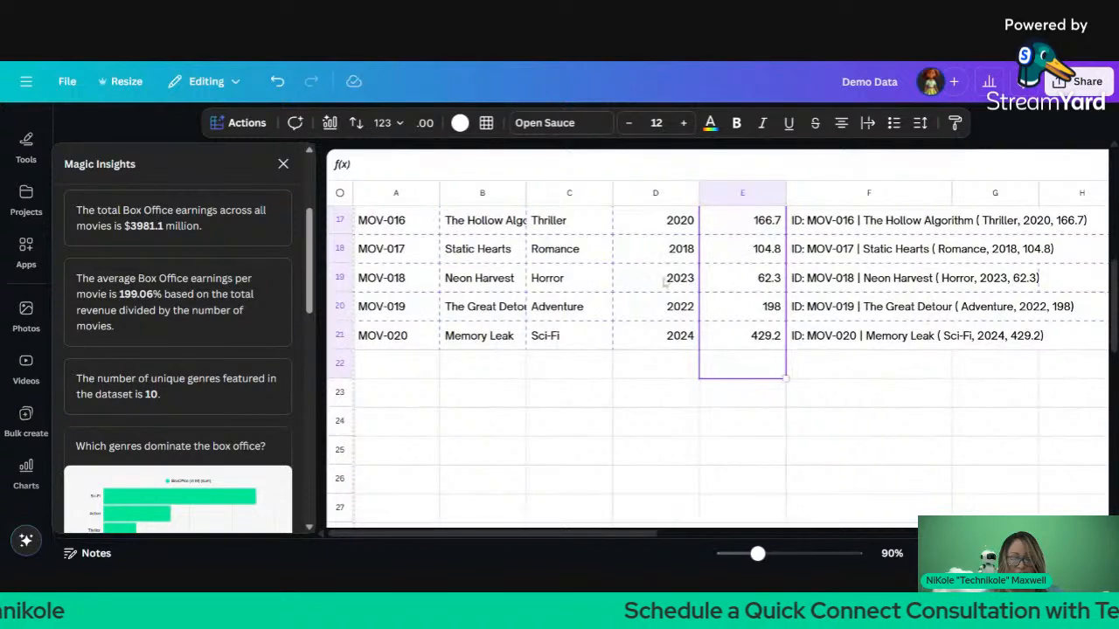
click(756, 368)
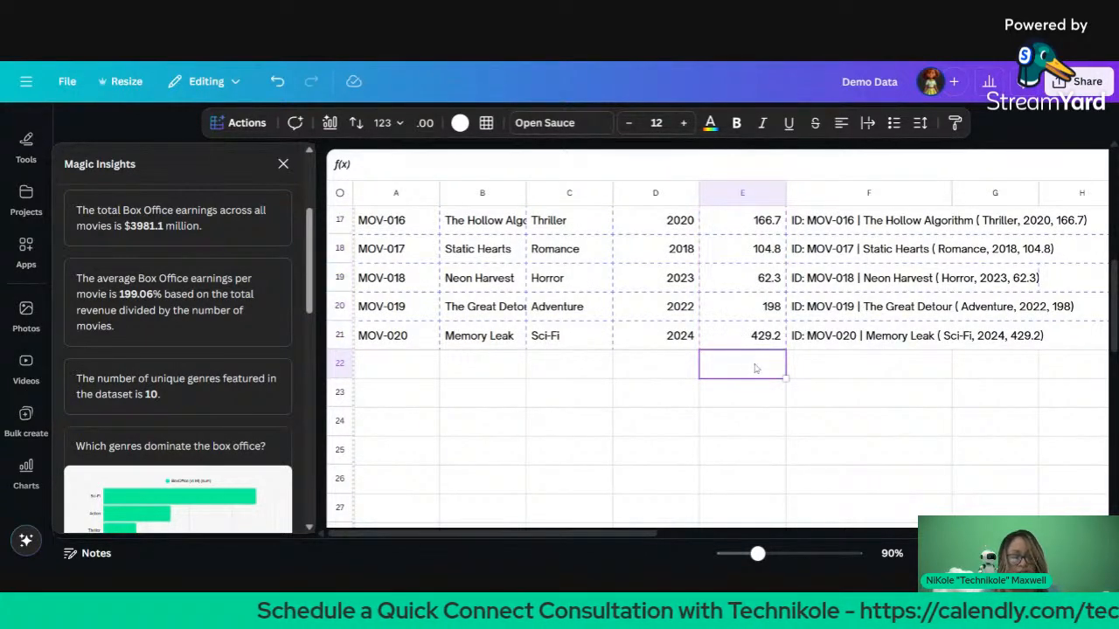
text(e)
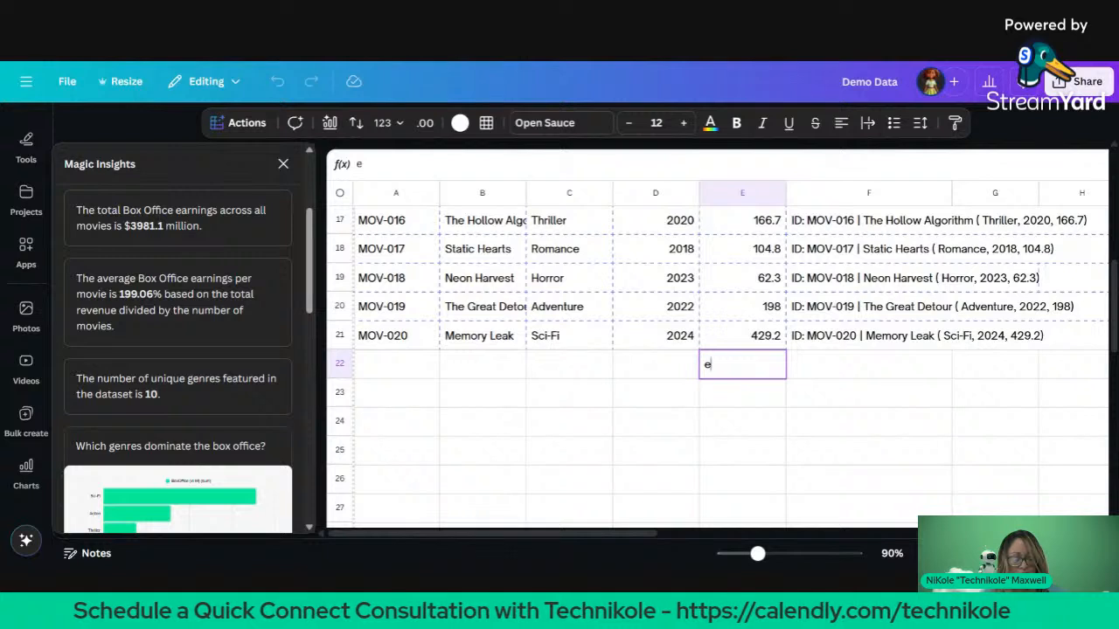
text(2:)
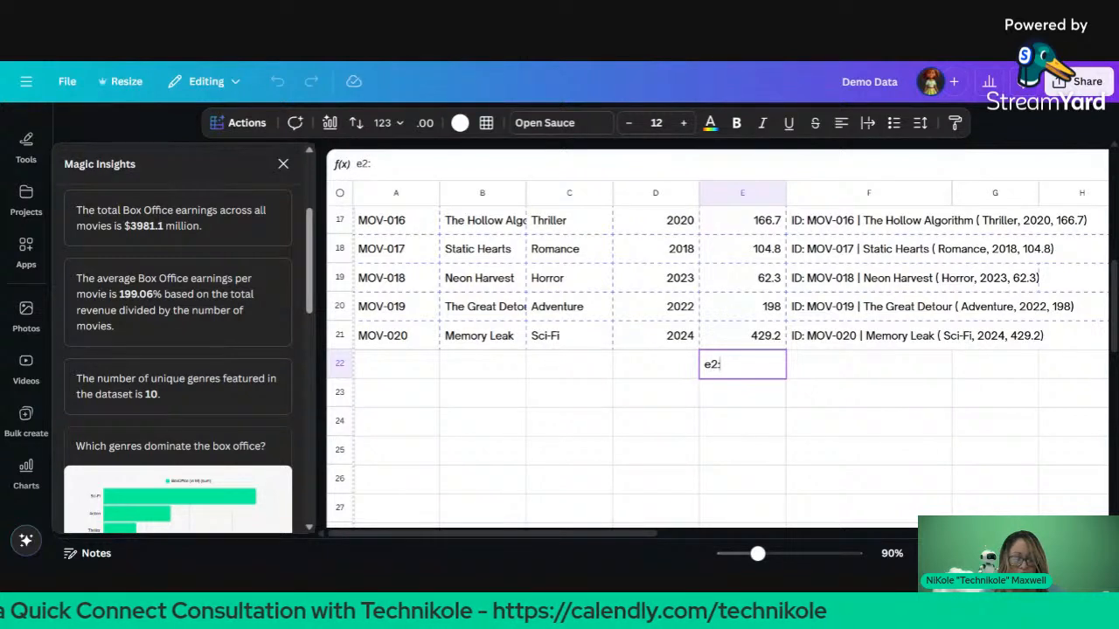
text(3)
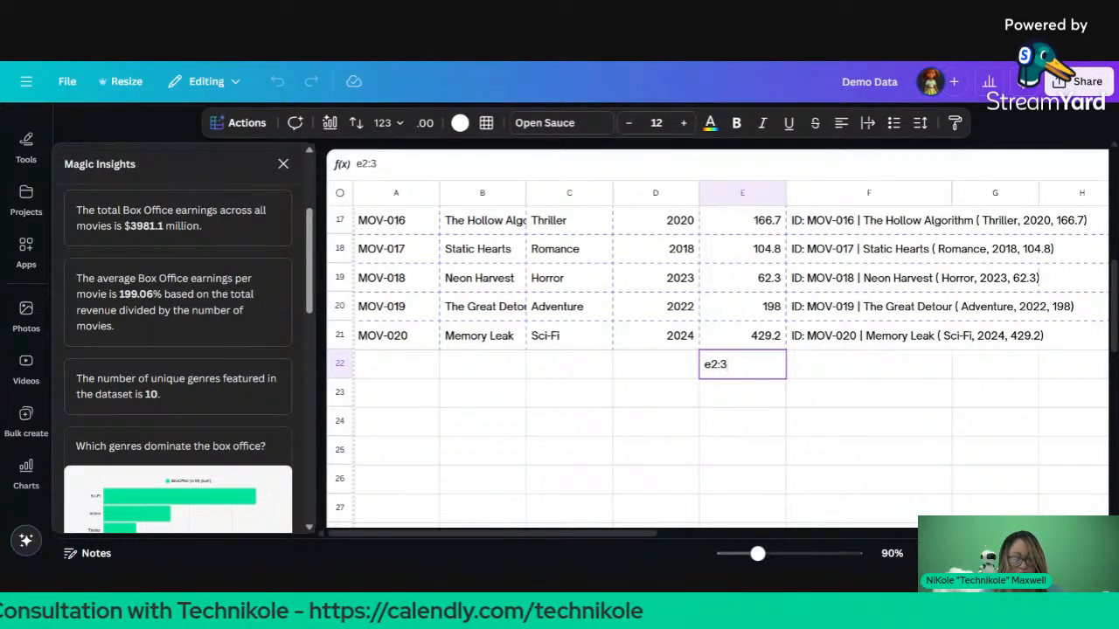
key(Escape)
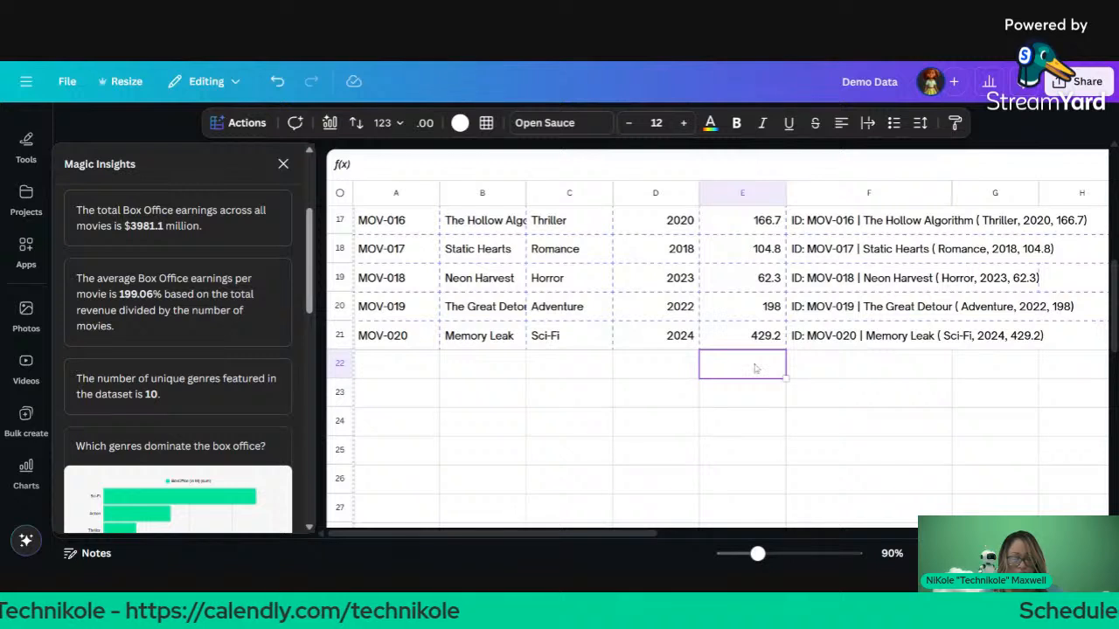
double_click(757, 369)
text(e:2)
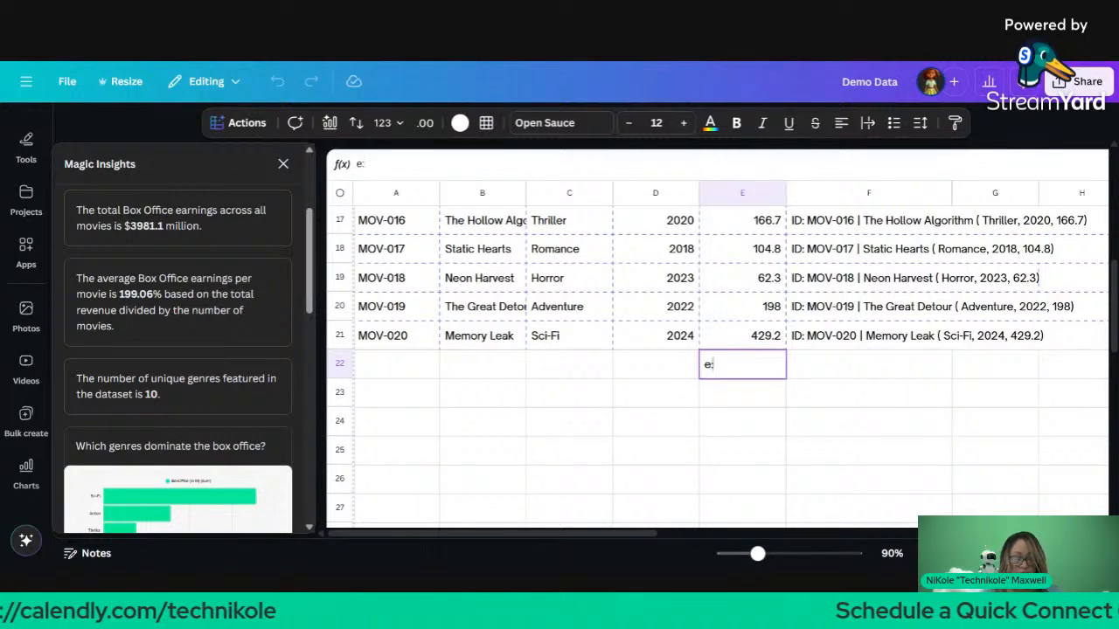
key(BackSpace)
key(BackSpace)
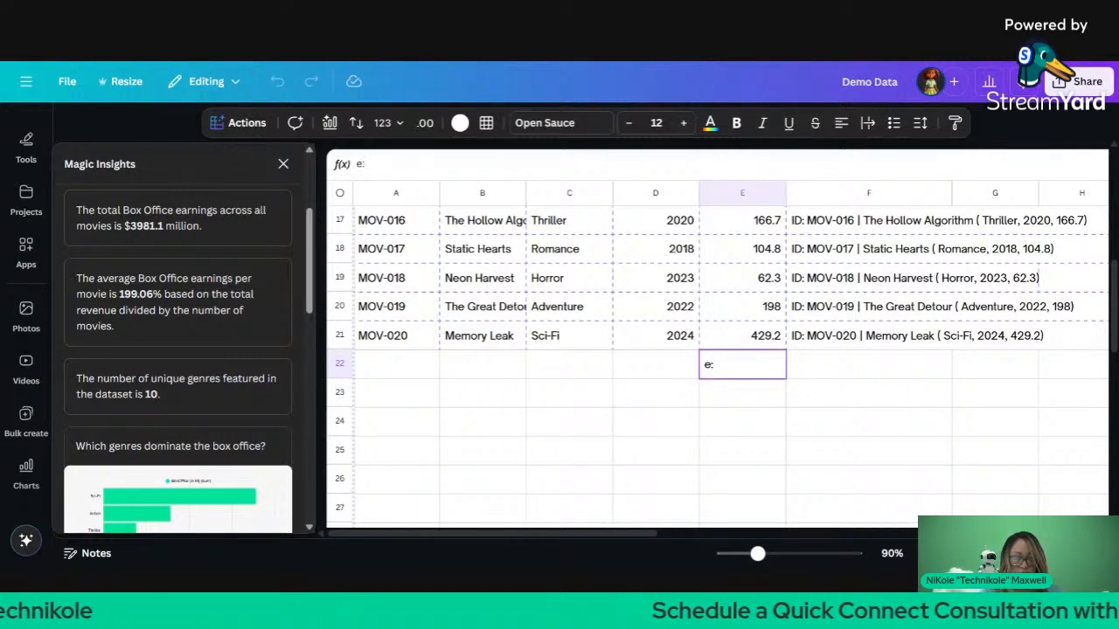
text(2:)
text(e)
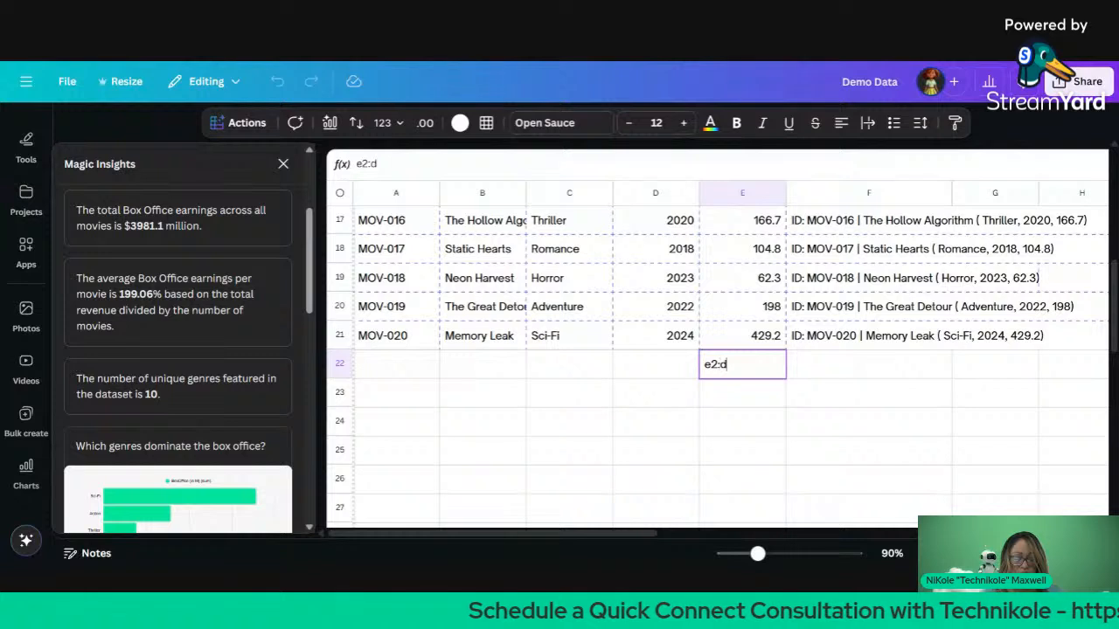
key(BackSpace)
key(BackSpace)
text(:e21)
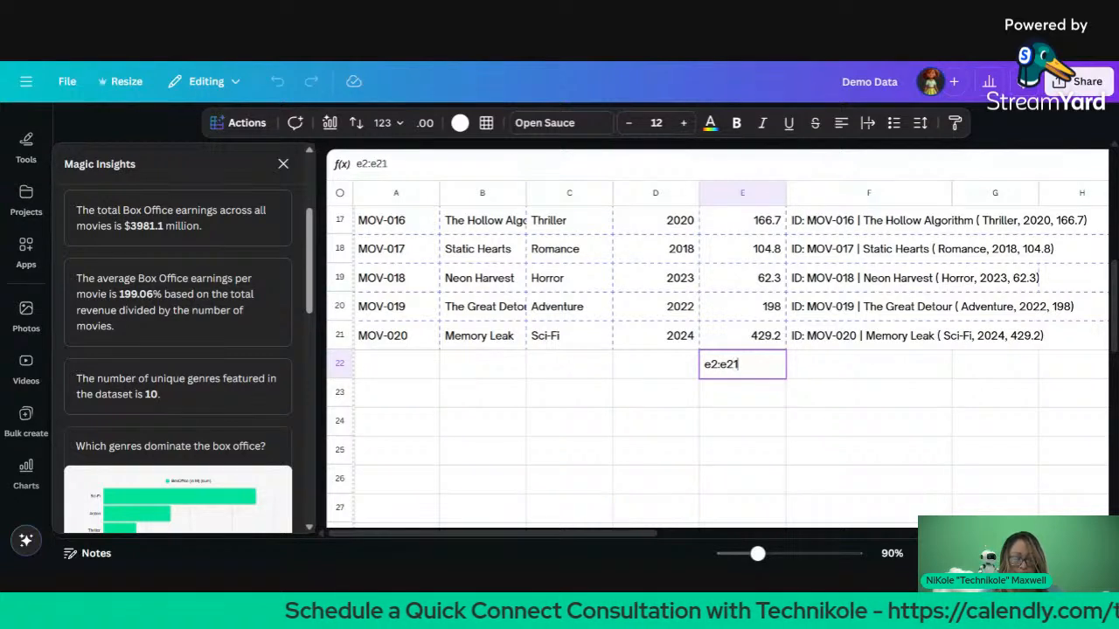
key(Return)
Step: Turn E22's entry into a formula, which returns an error
click(756, 368)
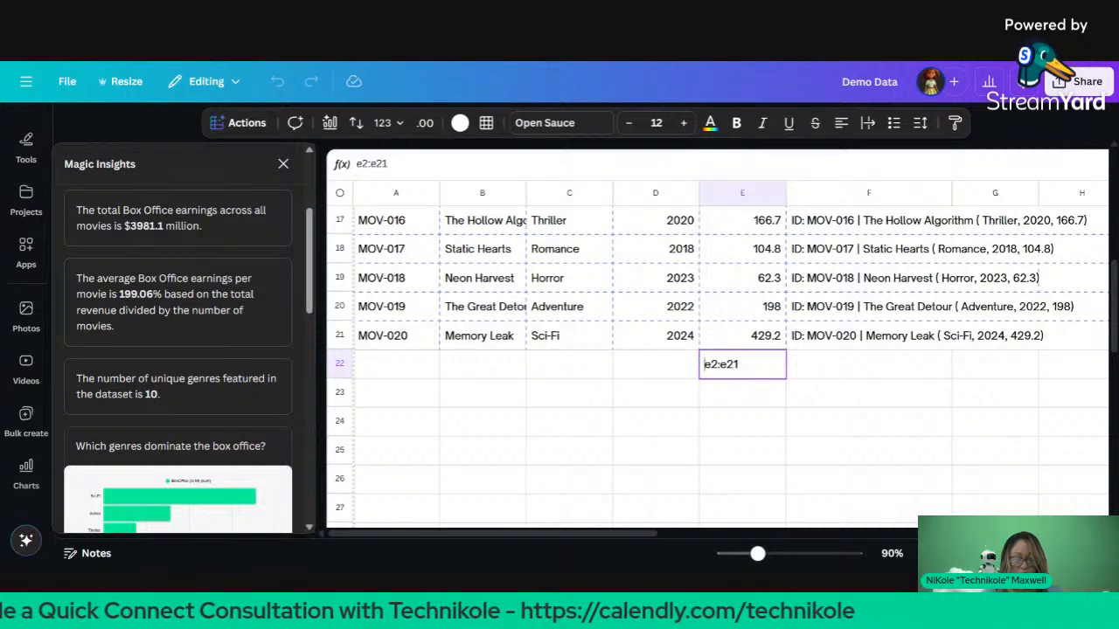
text(=)
key(Return)
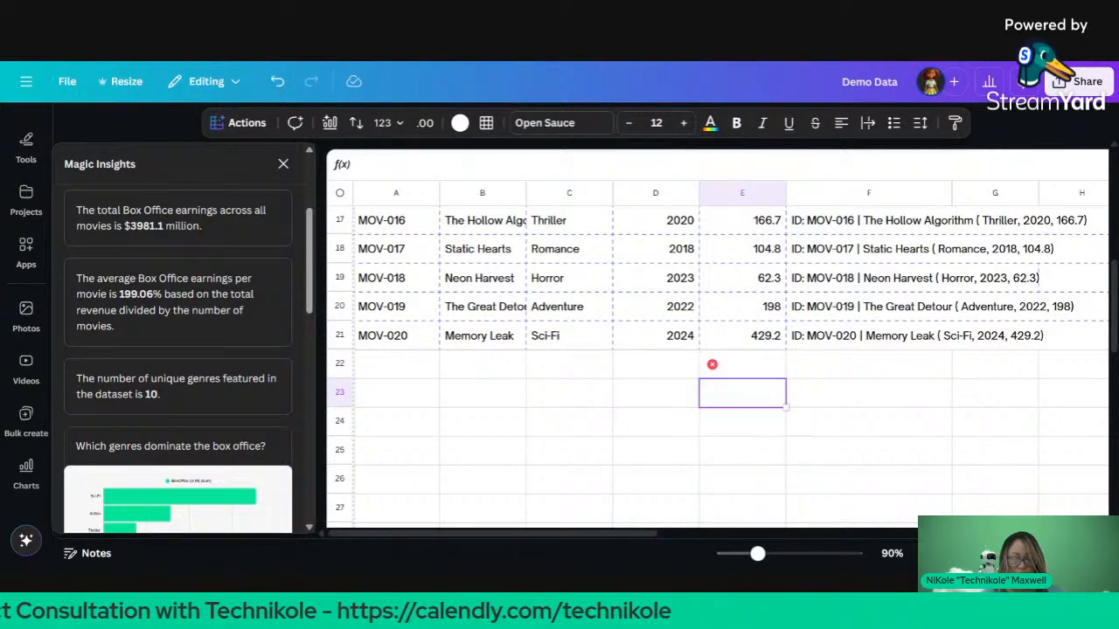
mouse_move(712, 365)
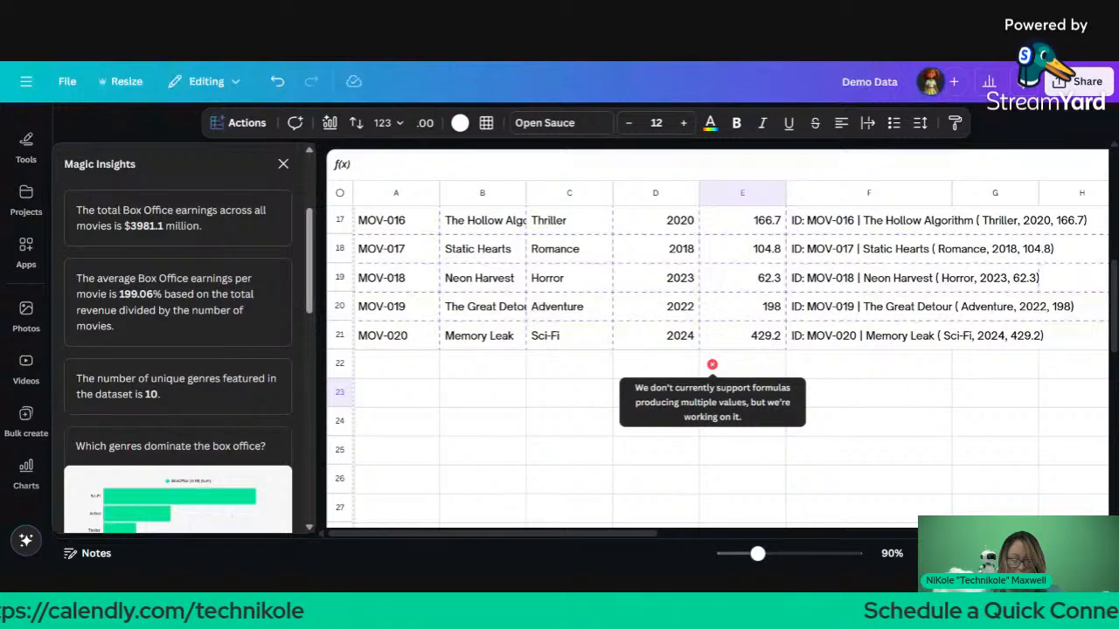
click(742, 368)
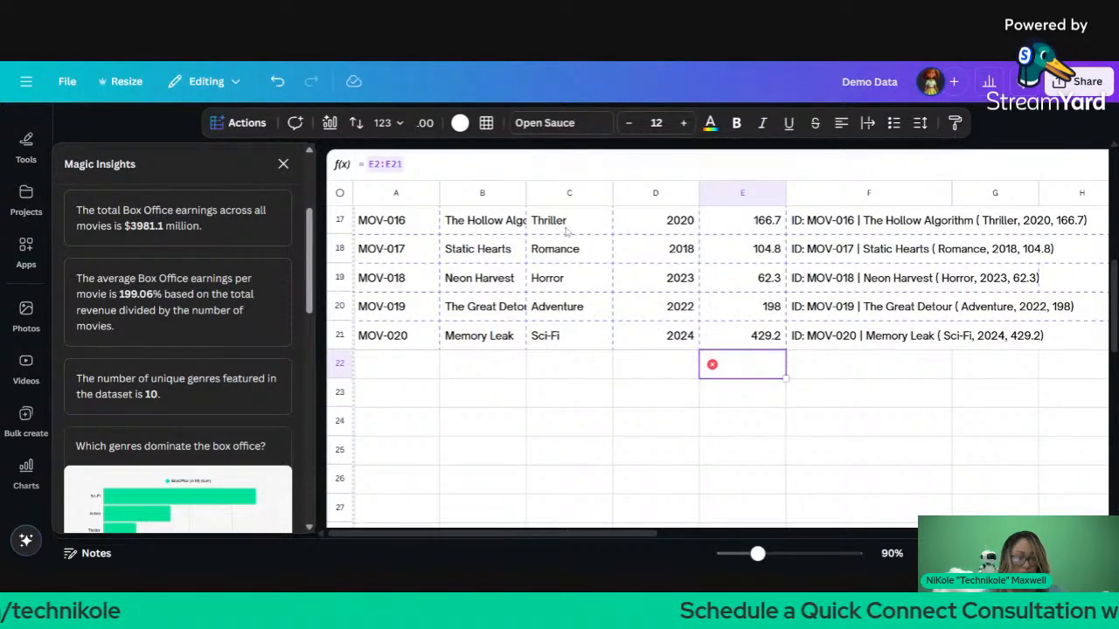
key(Return)
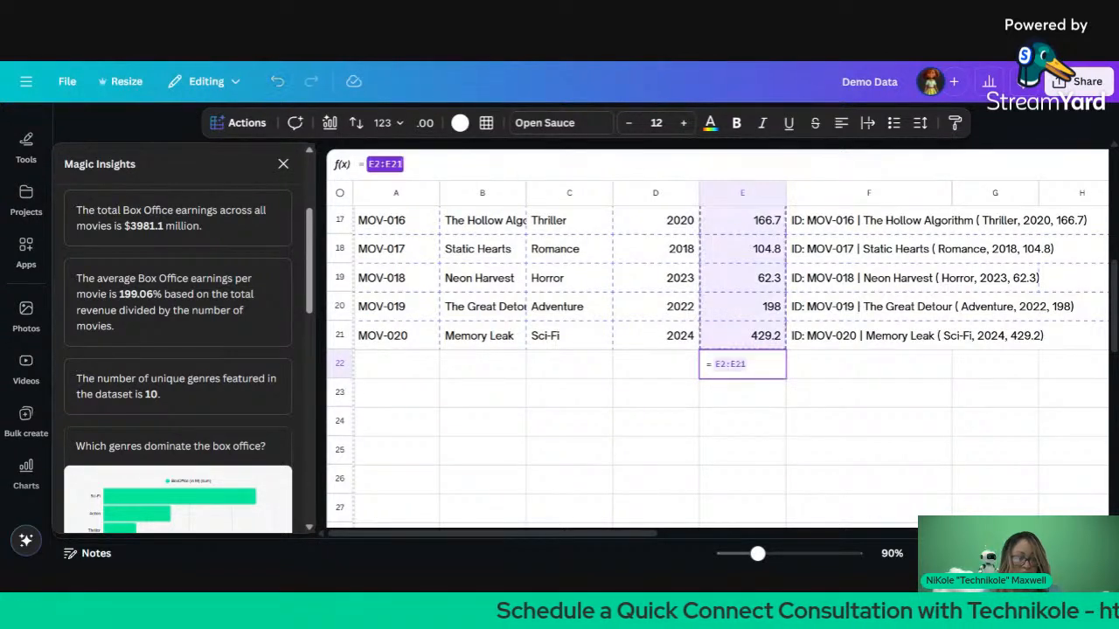
text(sum)
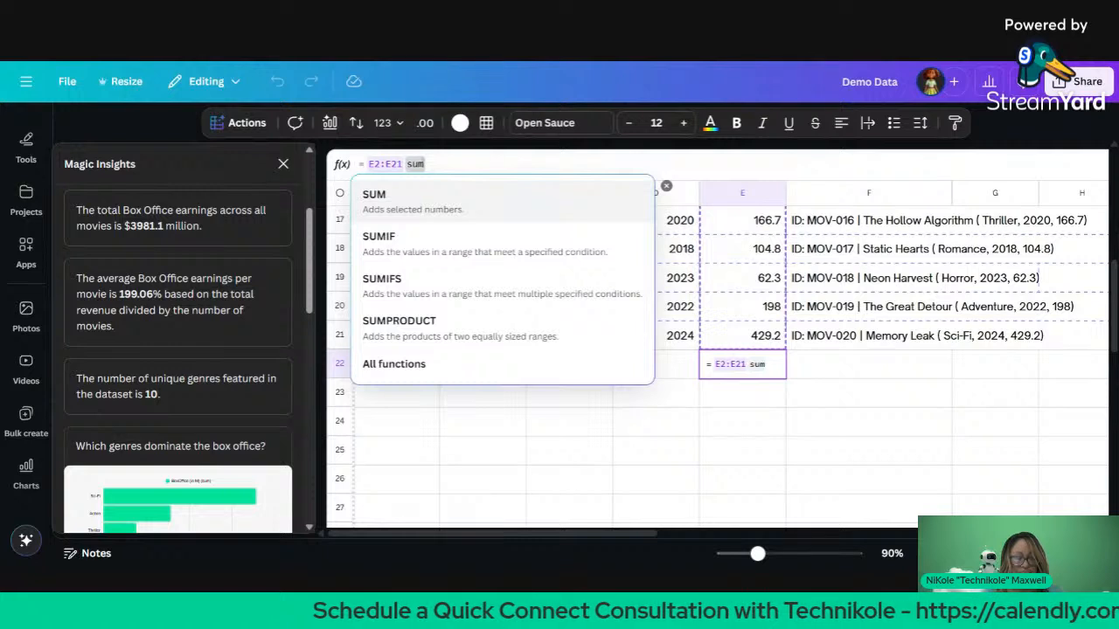
key(Escape)
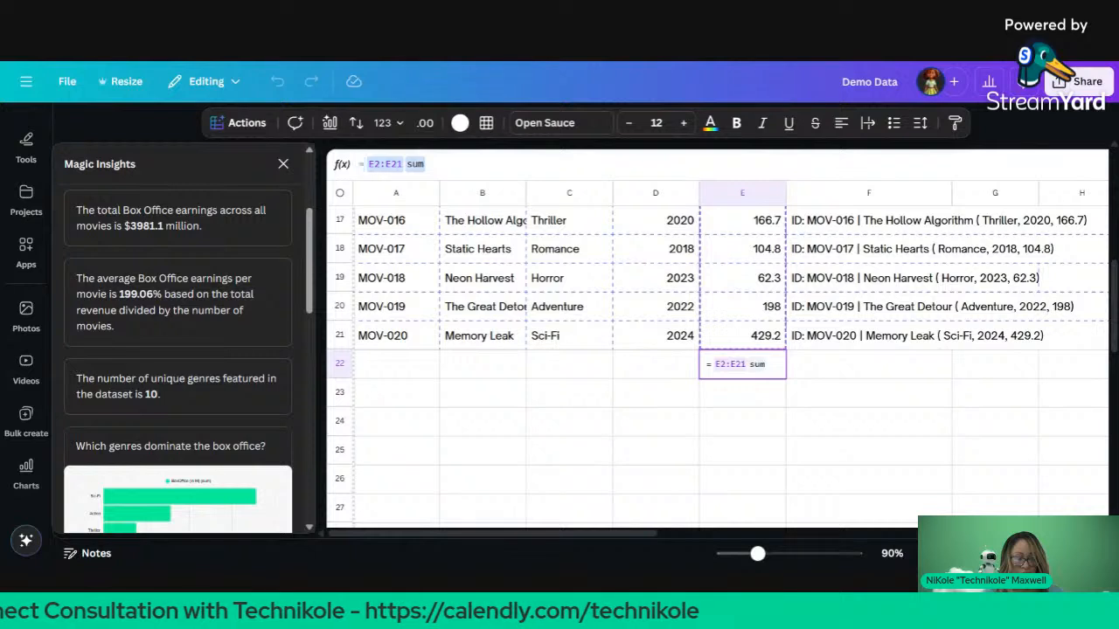
Step: Replace E22's formula with =SUM(E2:E21), giving a total of 3981.1
click(368, 164)
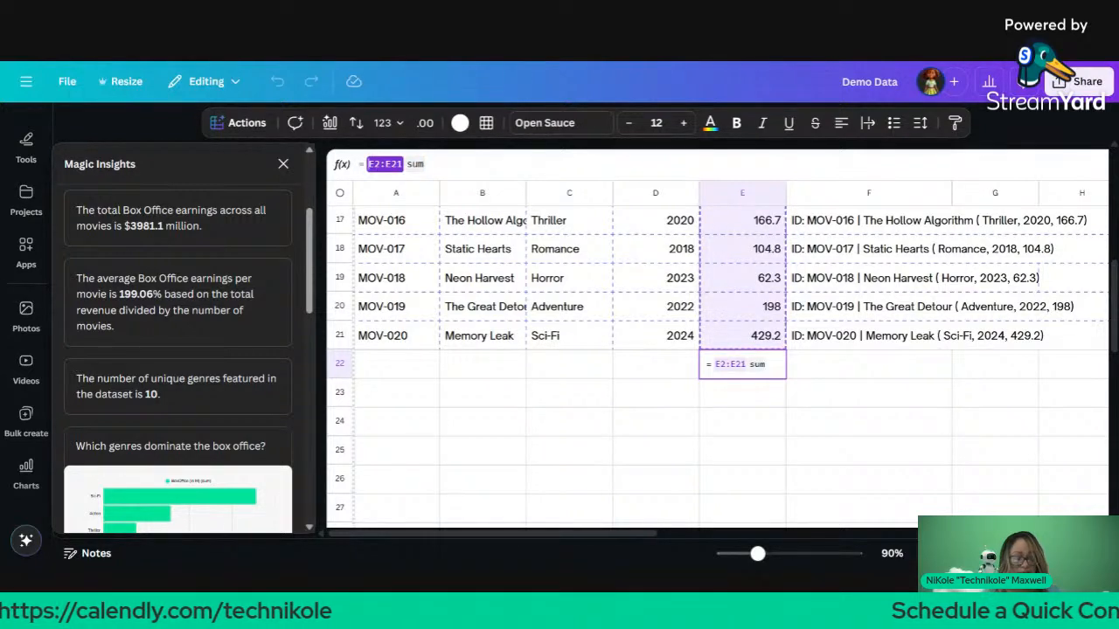
double_click(415, 164)
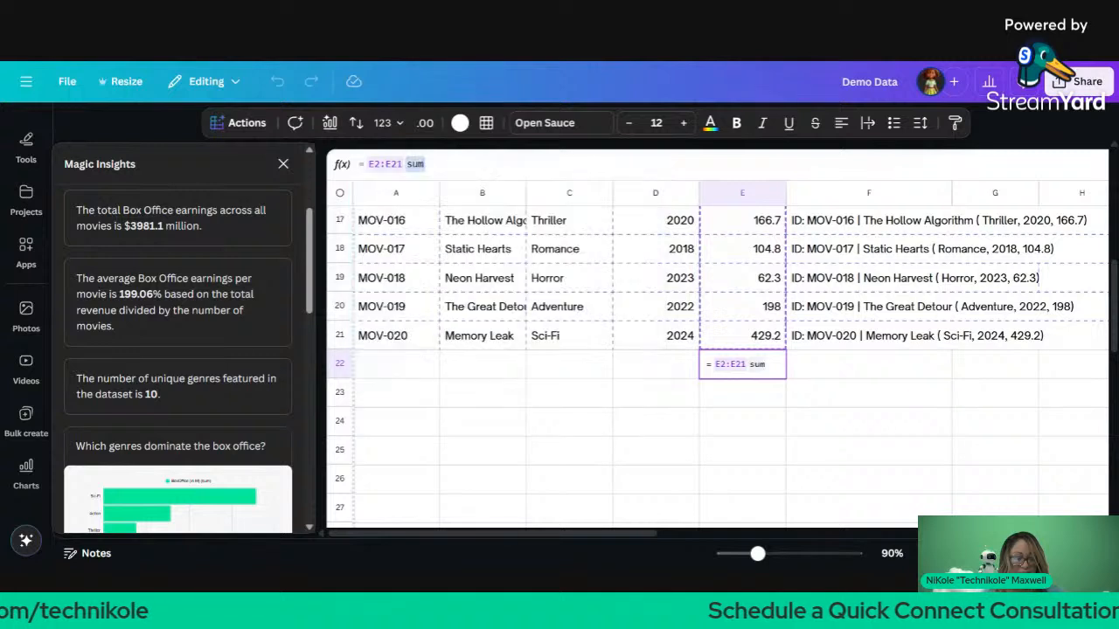
drag(428, 164, 367, 165)
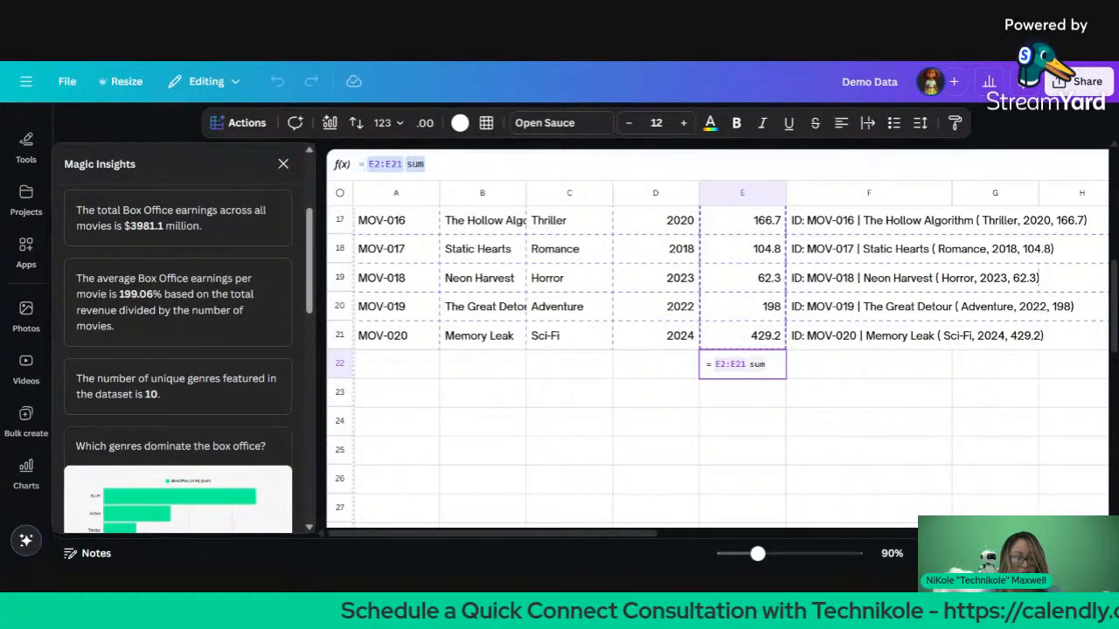
text(sum)
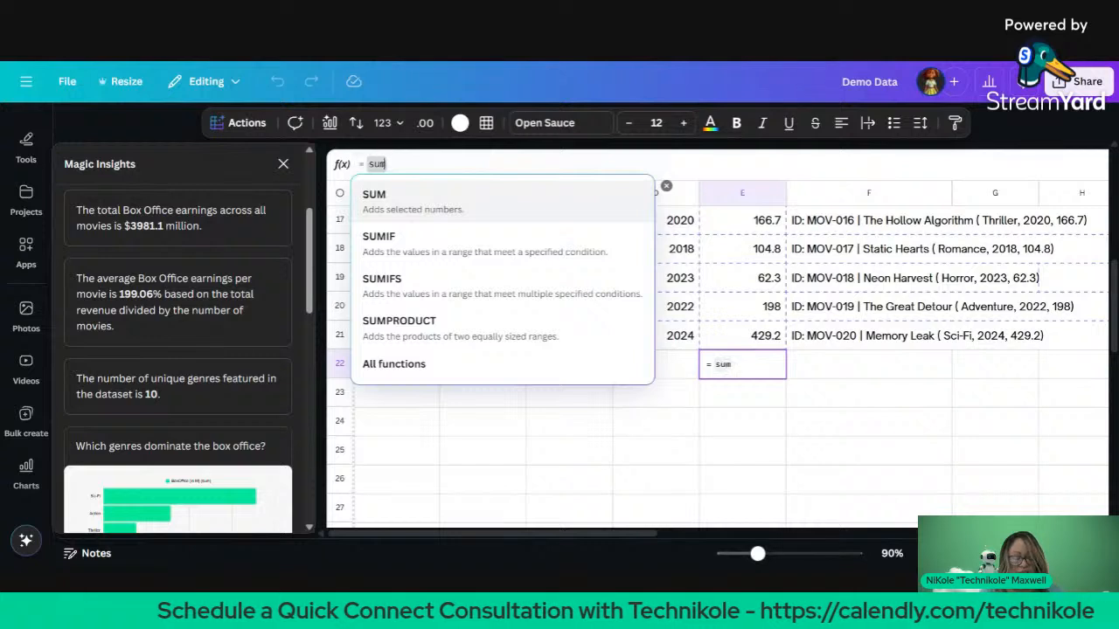
key(Return)
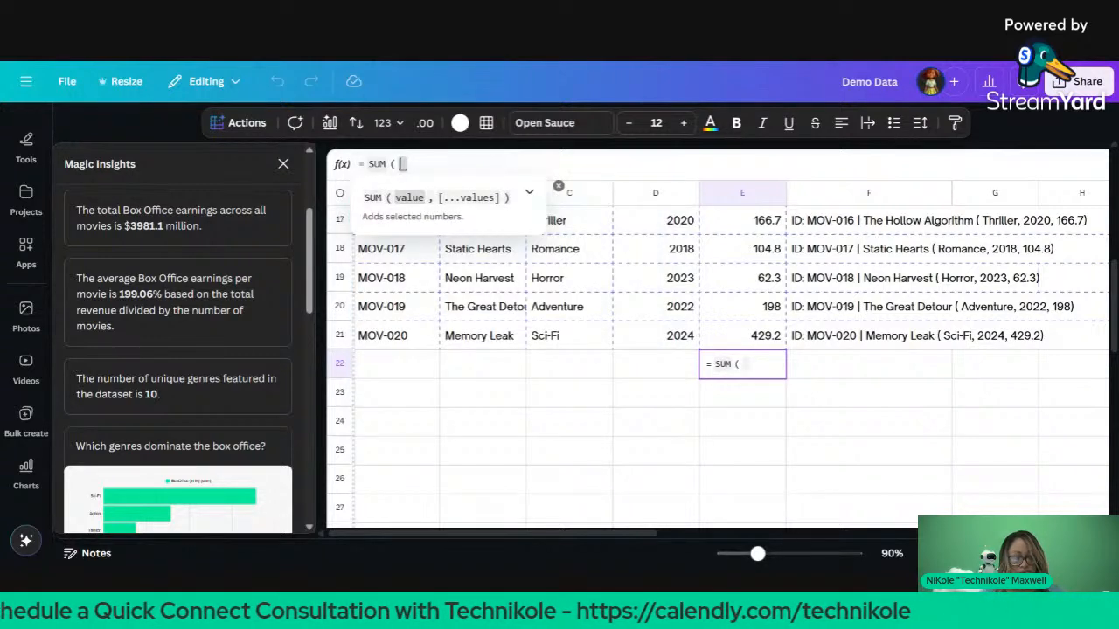
text(e2:e)
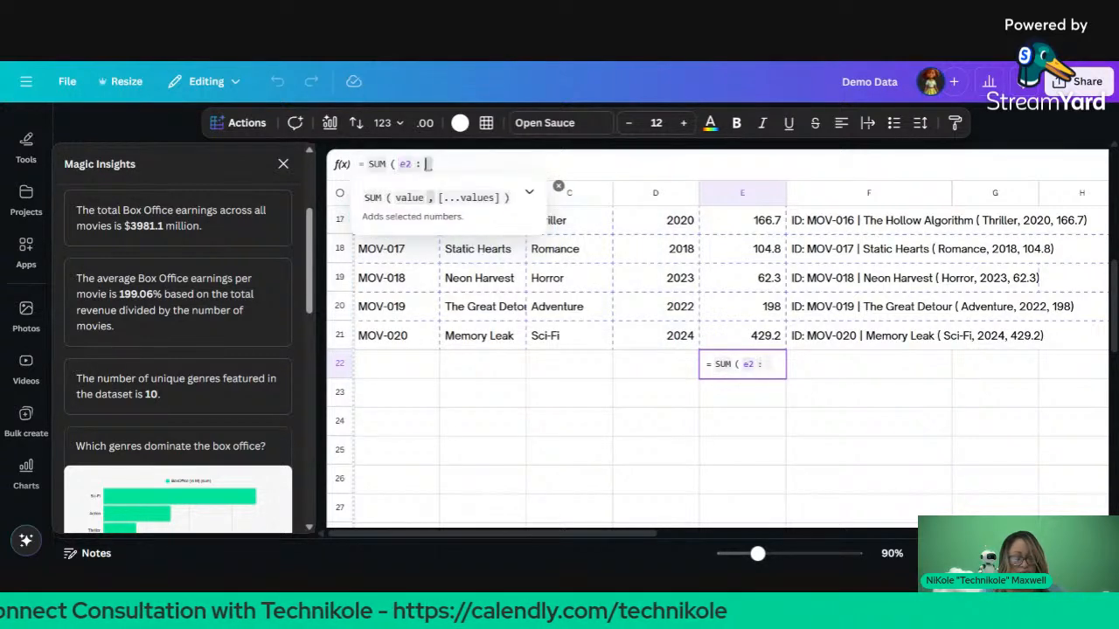
text(21 ))
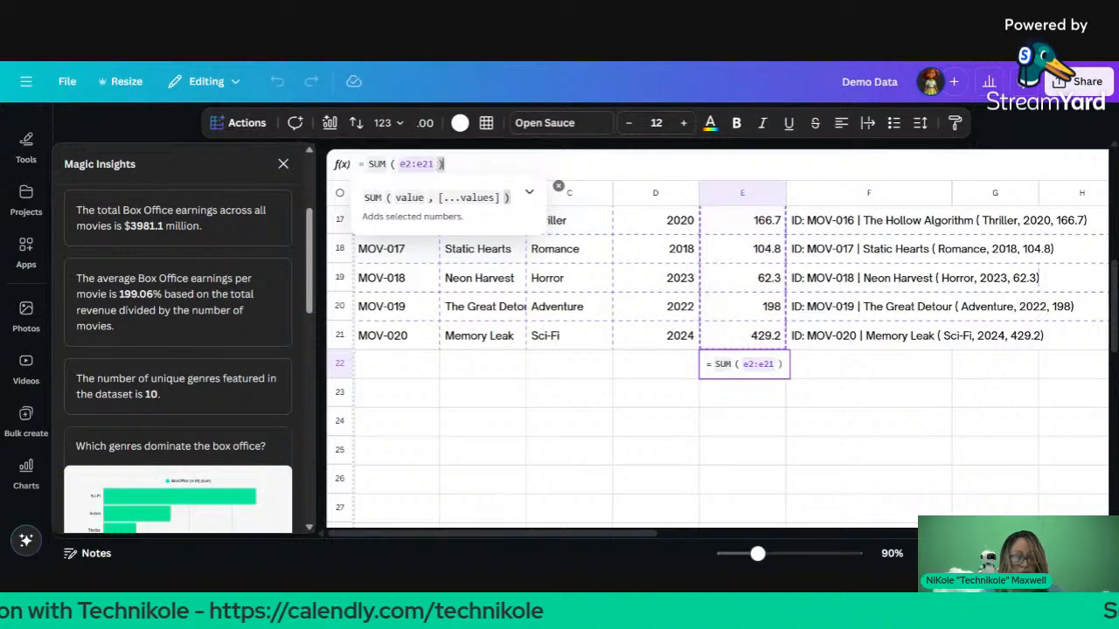
key(Return)
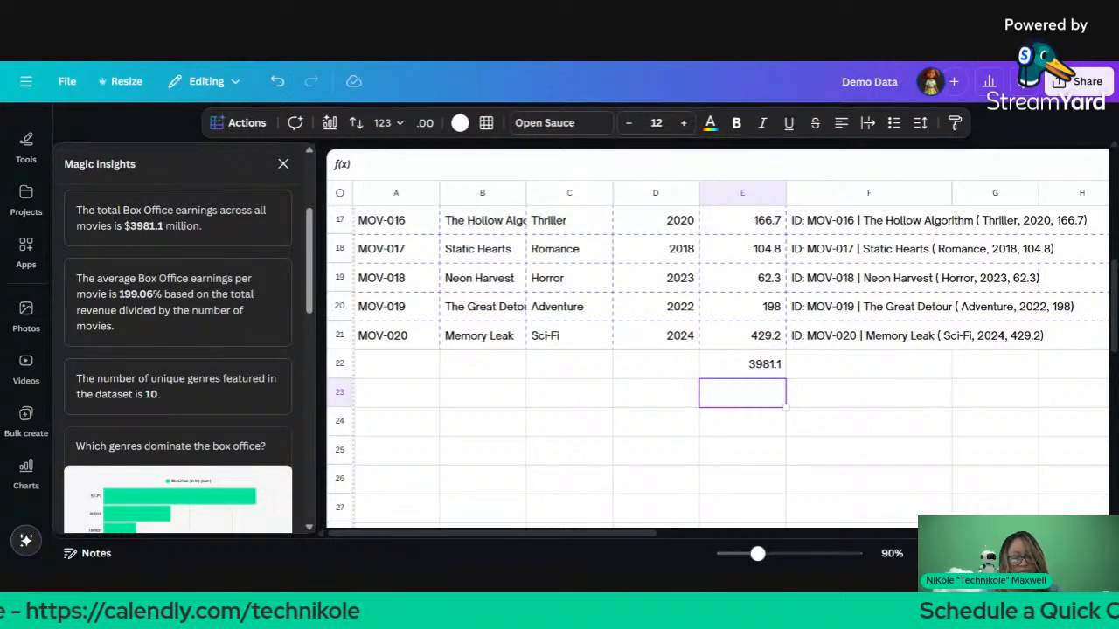
Step: Apply Currency format to column E so box office values read like $166.70 and $3,981.10
click(757, 194)
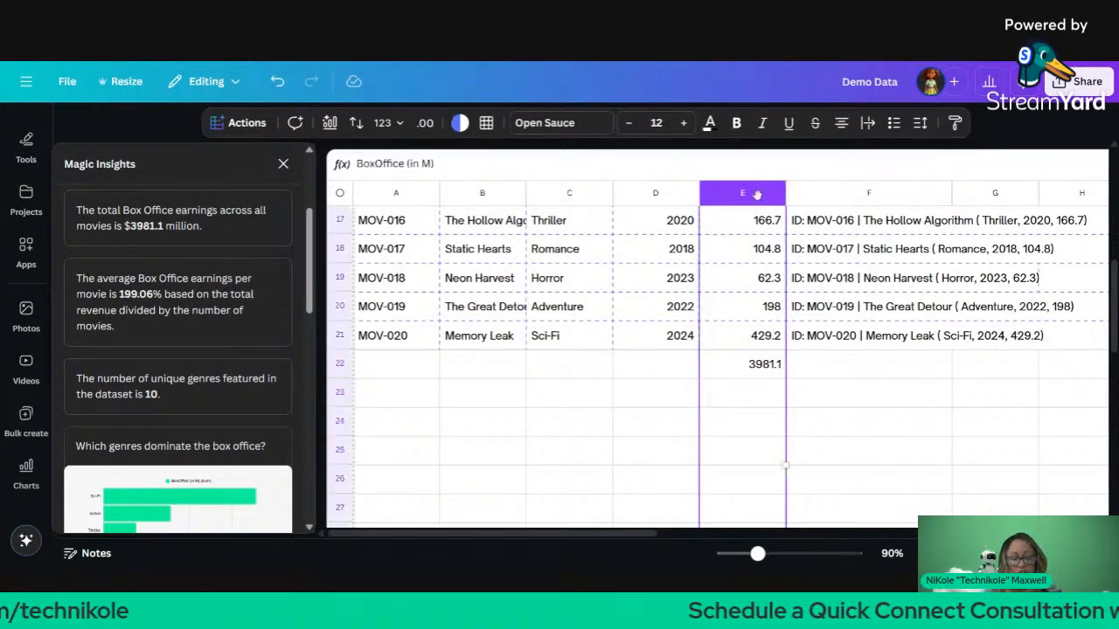
click(387, 123)
click(432, 244)
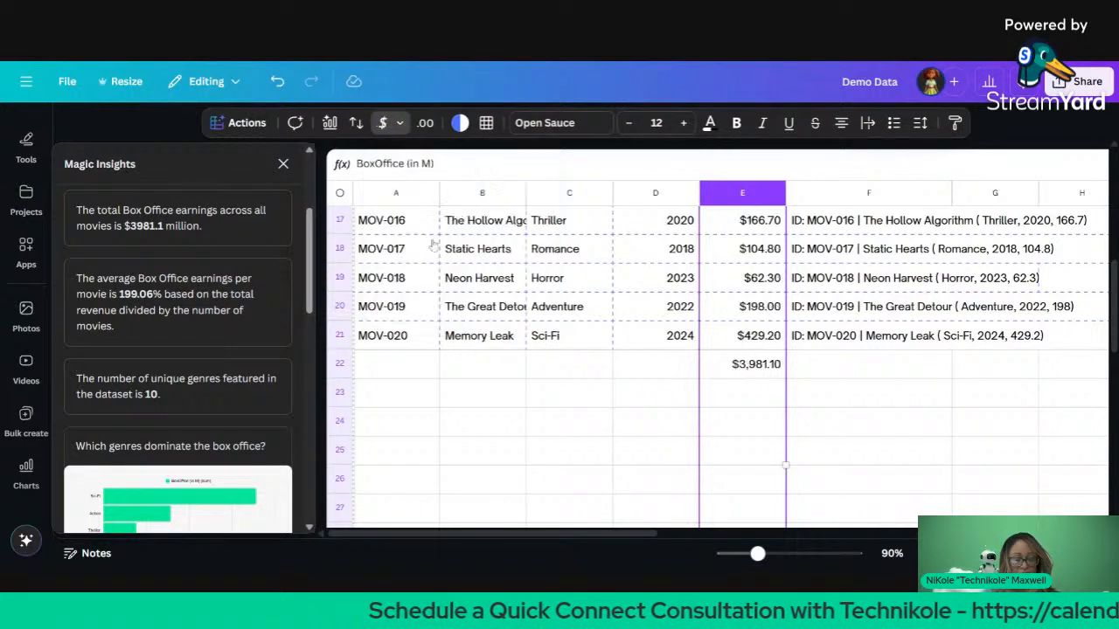
click(547, 374)
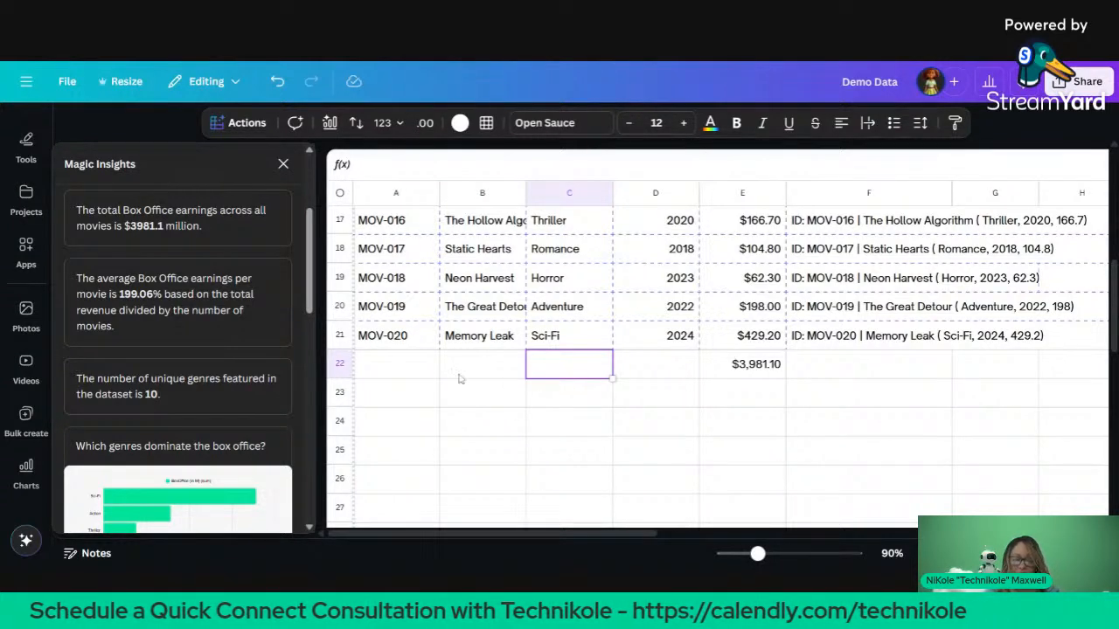
mouse_move(247, 346)
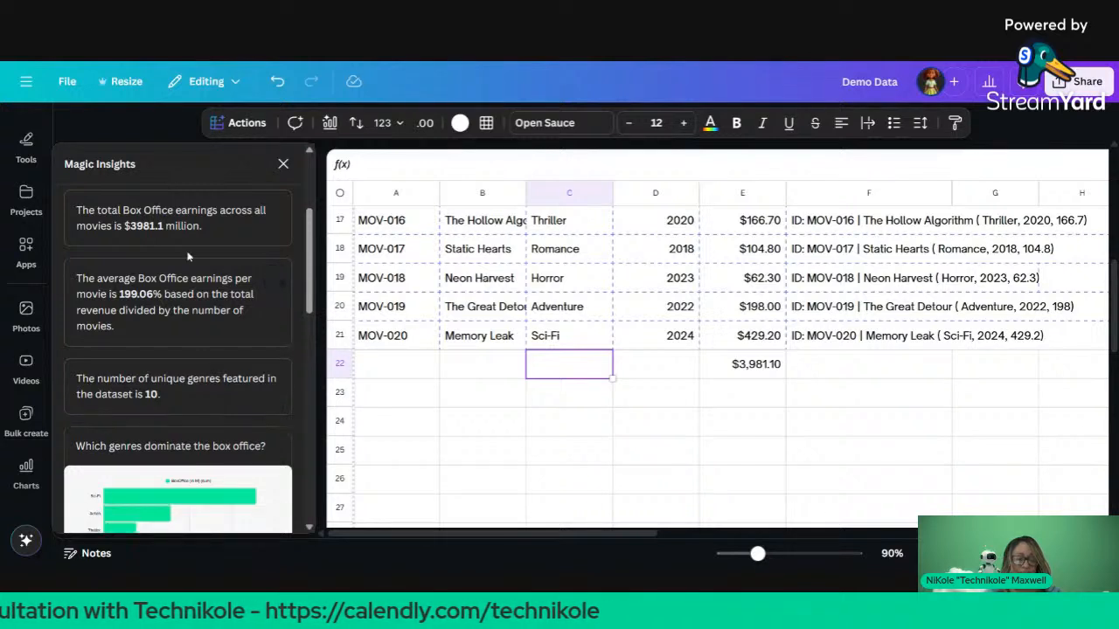
Step: Paste the Magic Insights AVERAGE(E2:E21) formula into cell E23, giving $199.06
scroll(183, 253, down, 1)
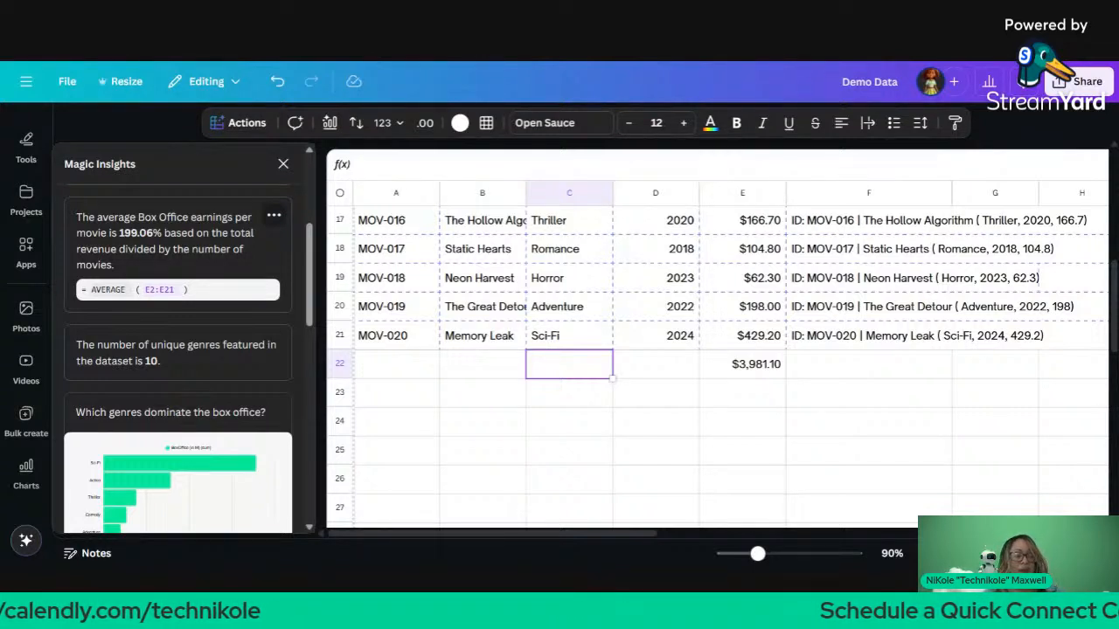
scroll(153, 225, down, 2)
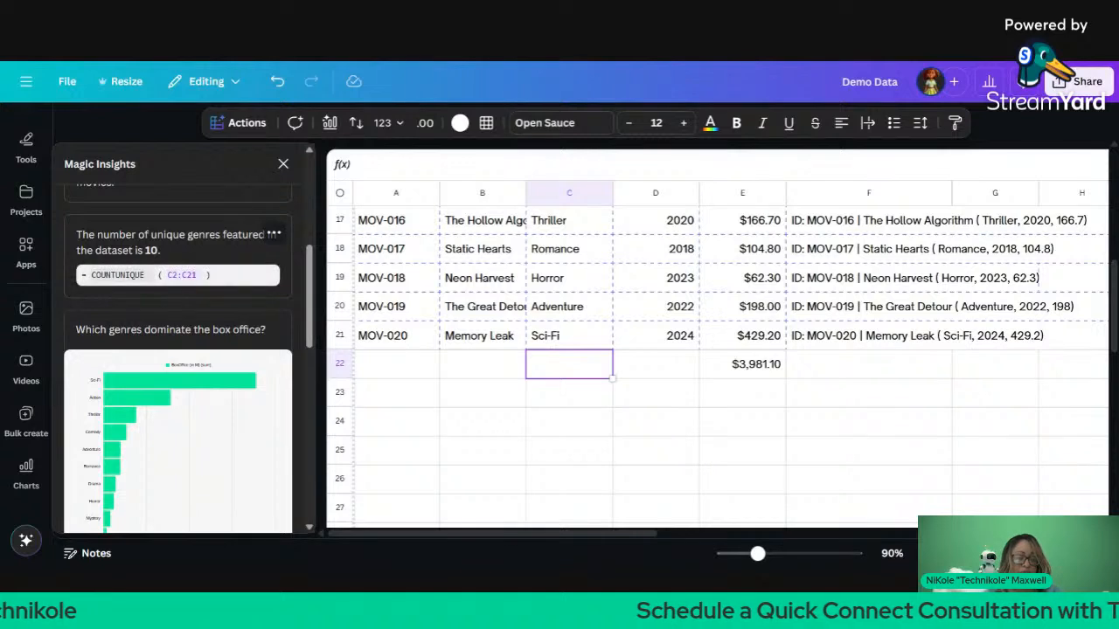
scroll(153, 225, up, 1)
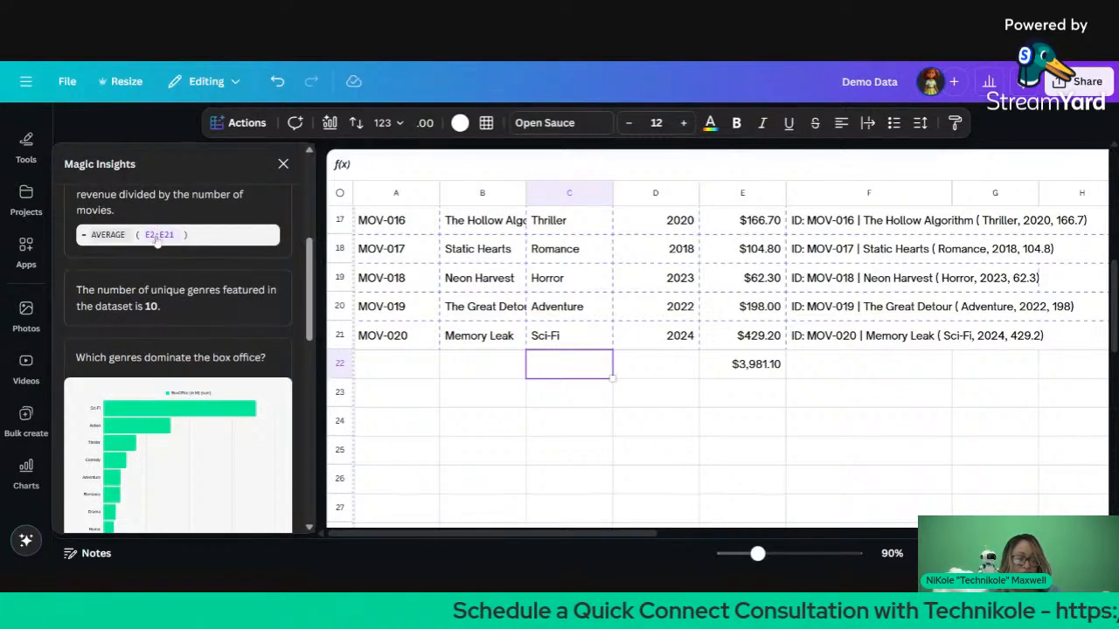
click(157, 237)
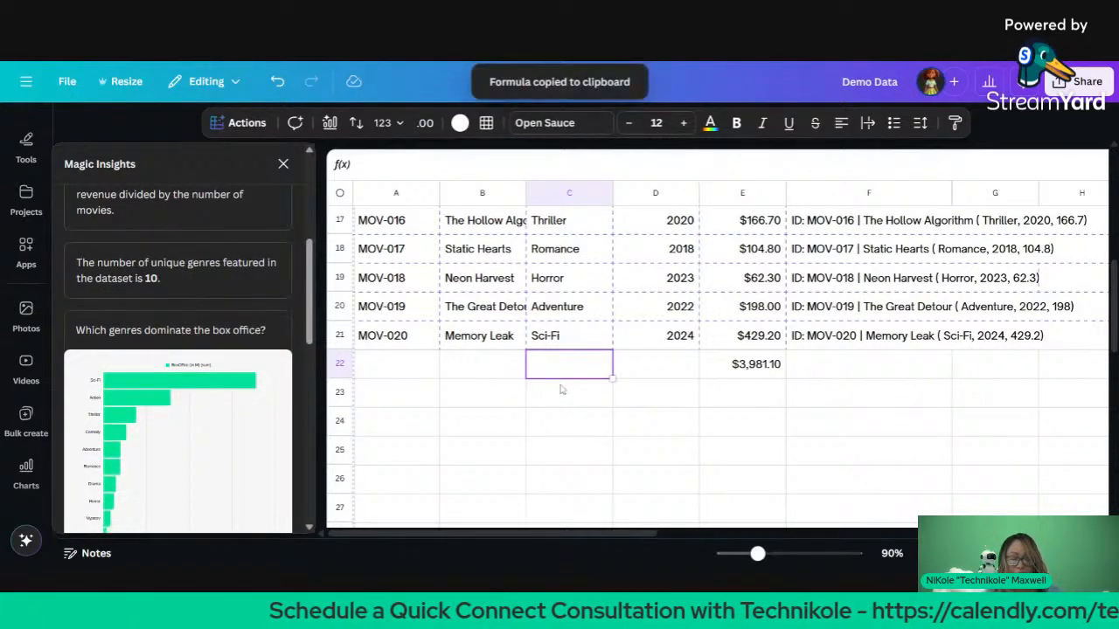
click(748, 402)
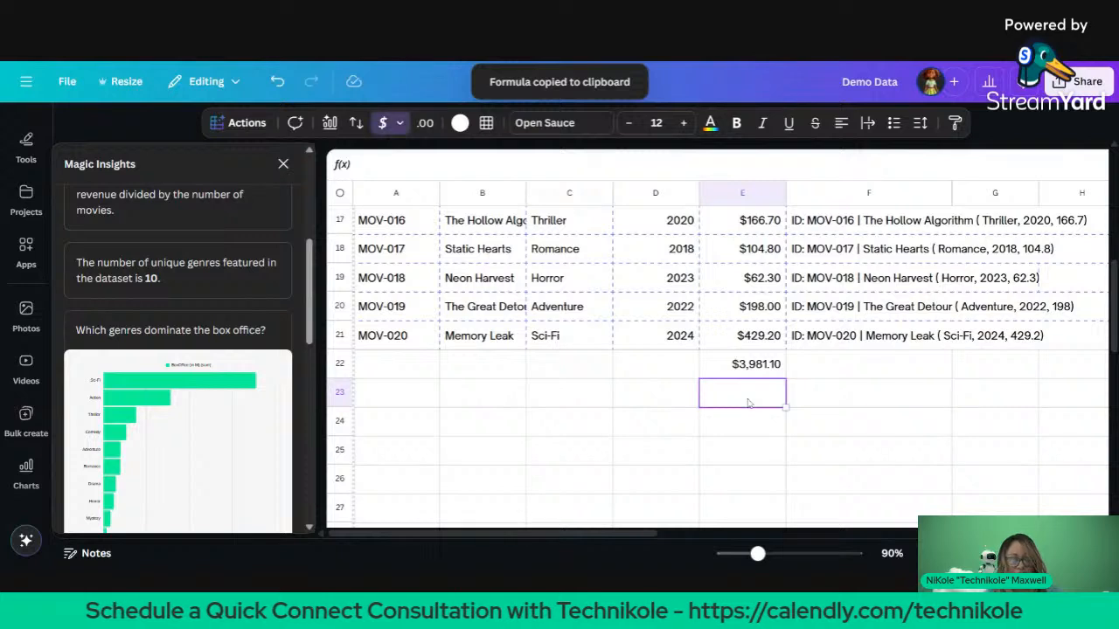
key(ctrl+v)
Step: Label D23 'Average' and check the formula behind E23
click(661, 402)
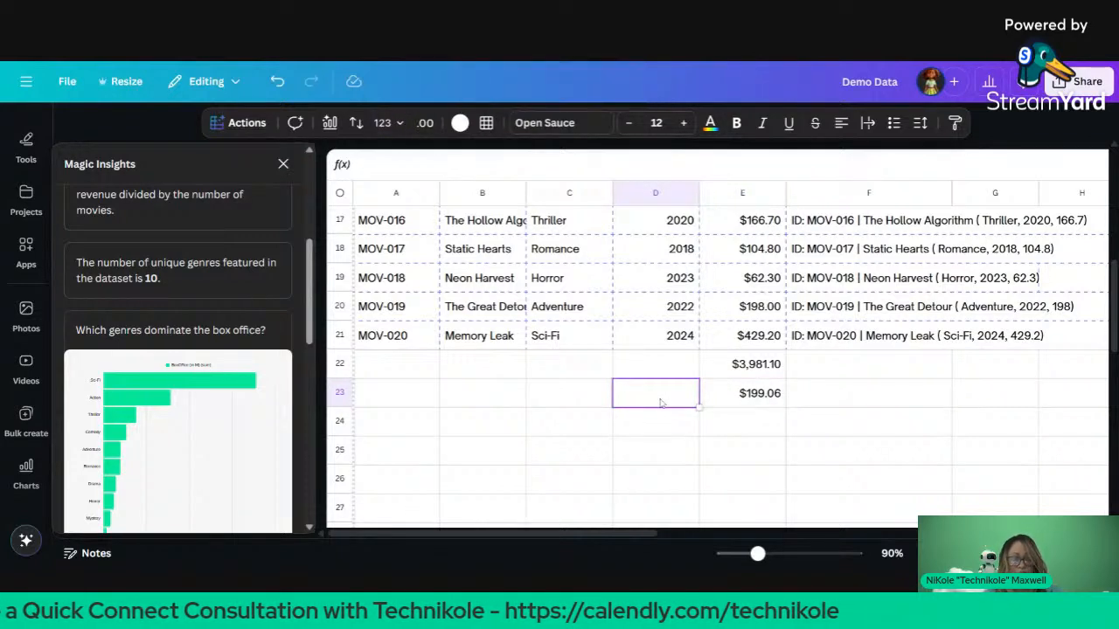
text(Average)
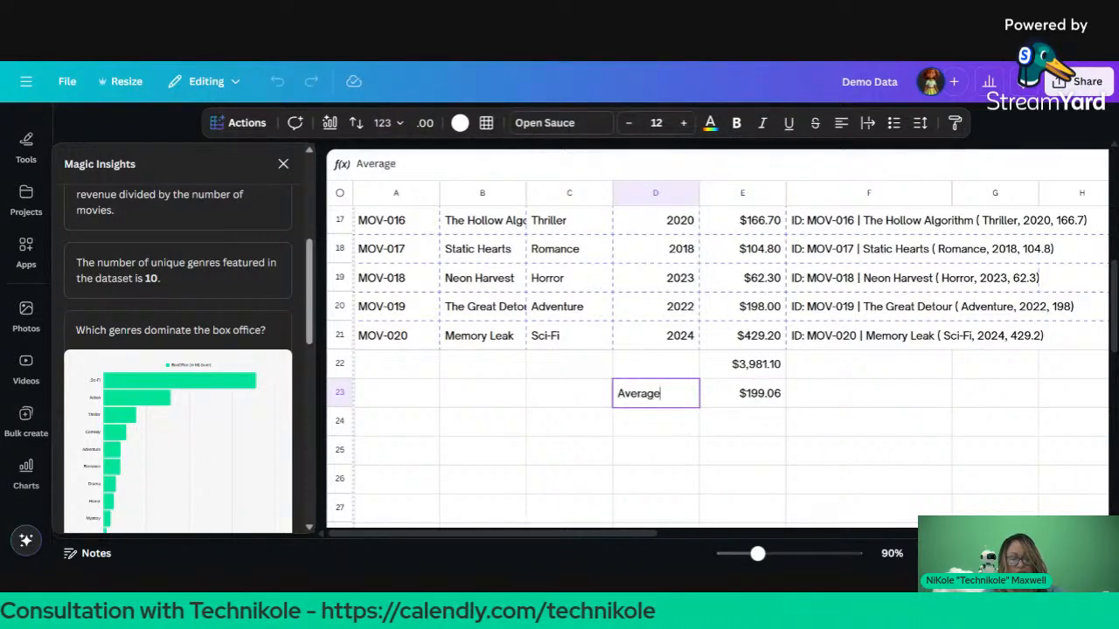
key(Return)
click(750, 402)
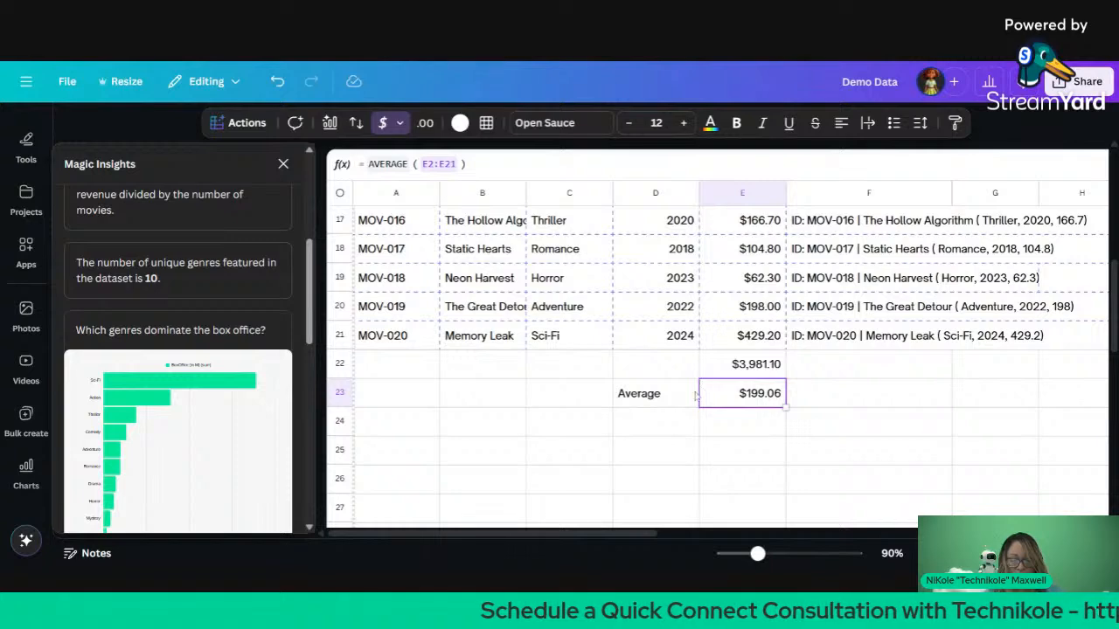
click(673, 374)
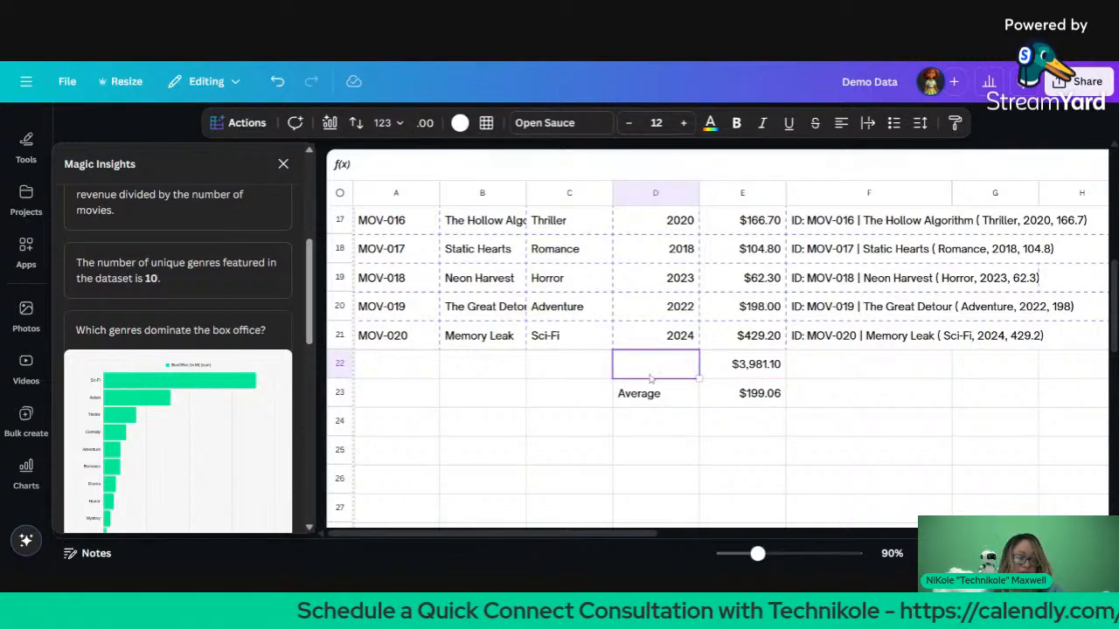
scroll(213, 337, up, 5)
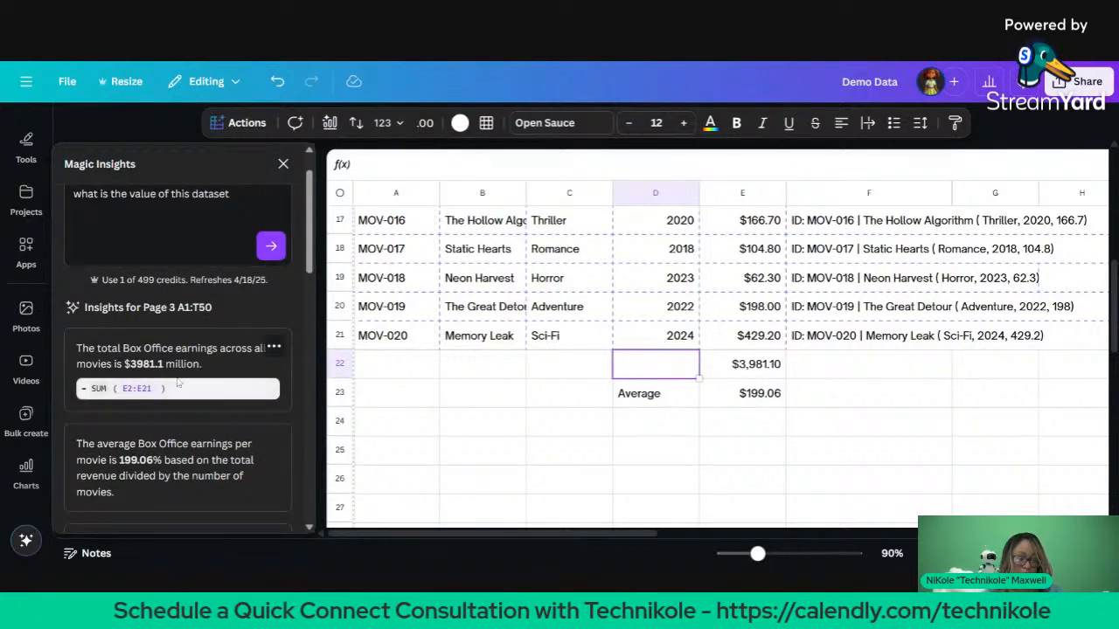
click(164, 391)
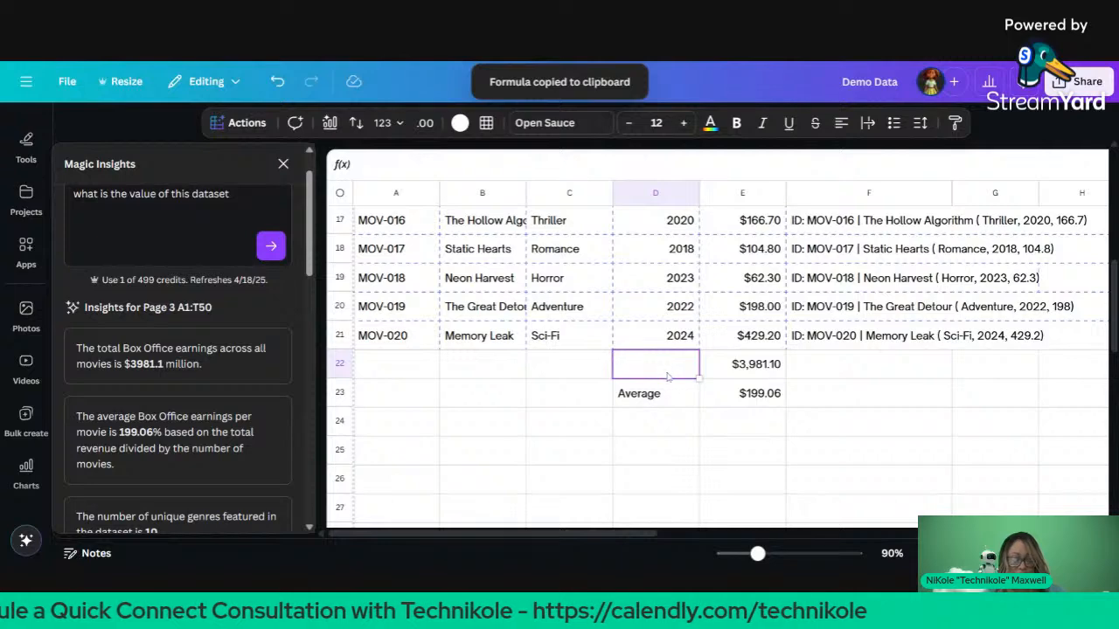
key(ctrl+v)
scroll(500, 402, down, 1)
scroll(500, 402, down, 1)
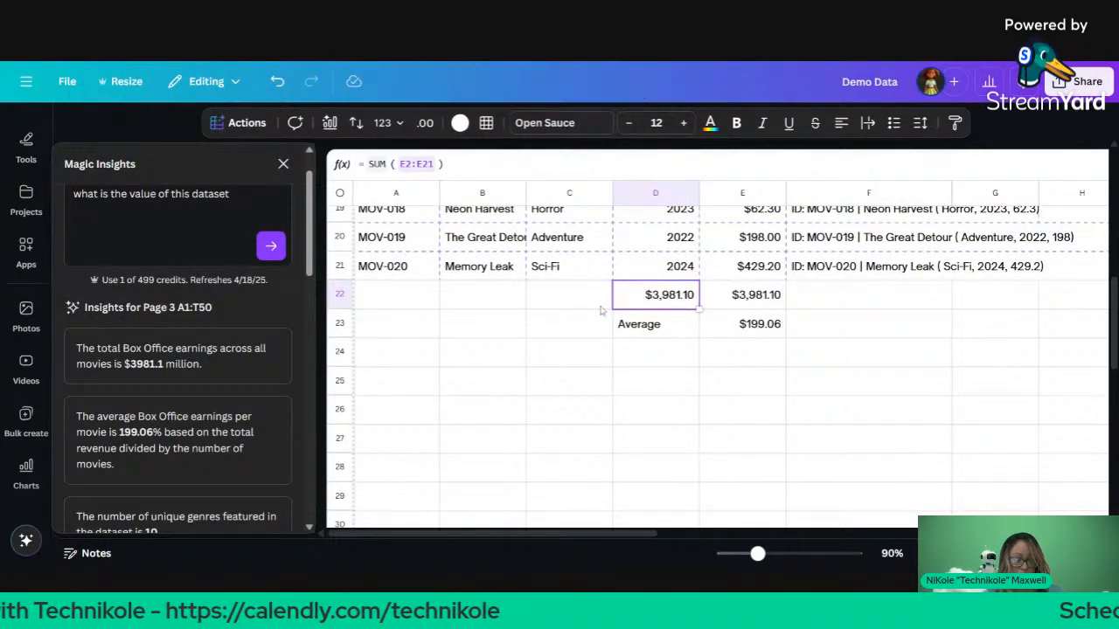
key(ctrl+z)
click(260, 392)
scroll(260, 396, down, 3)
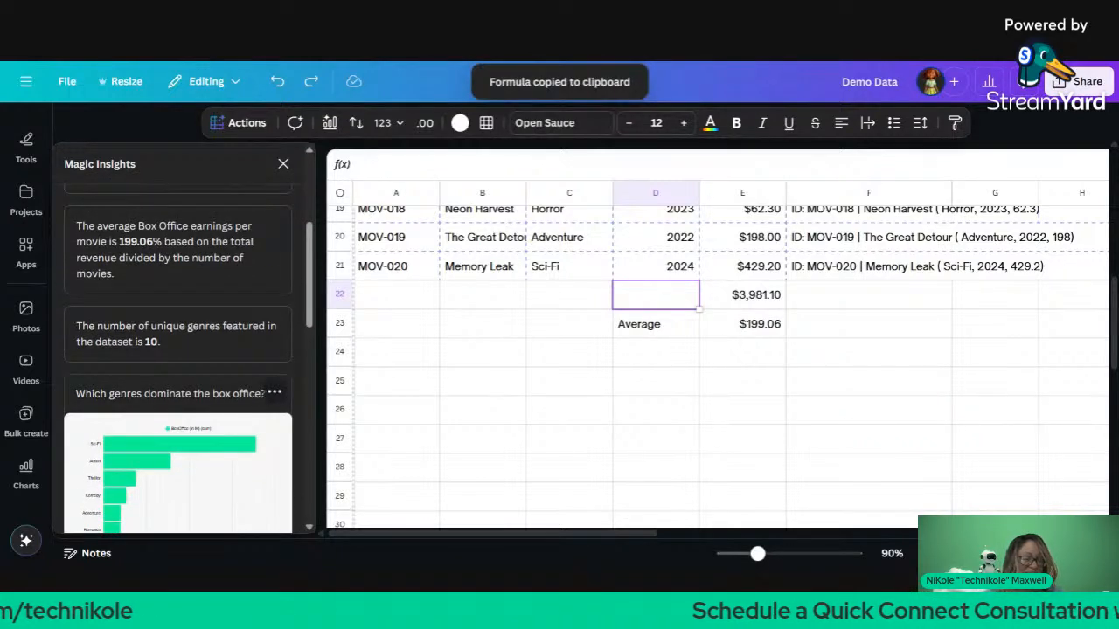
scroll(259, 350, down, 2)
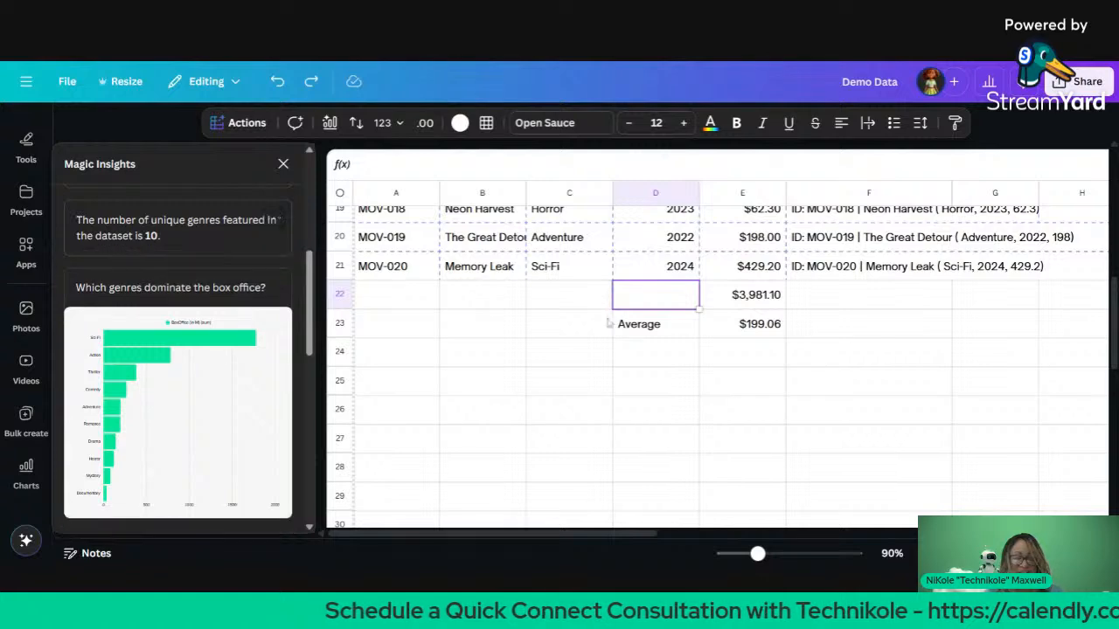
scroll(716, 330, up, 3)
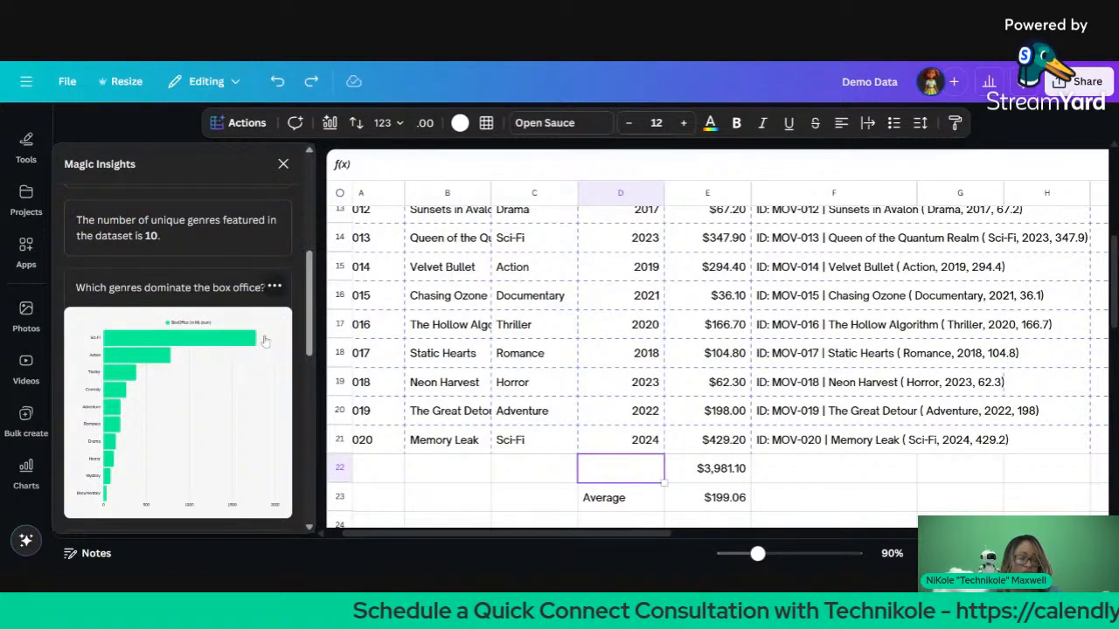
Step: Insert the genre box-office bar chart and position it beside the green row chart over columns M–N
click(200, 383)
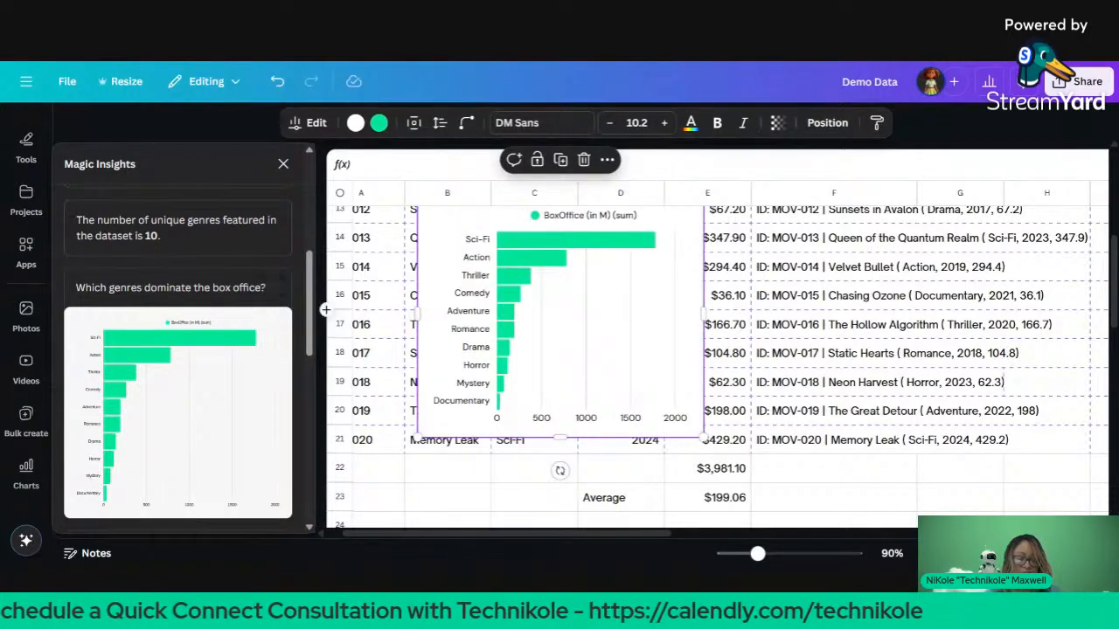
drag(556, 289, 1118, 363)
scroll(874, 380, up, 1)
scroll(874, 381, right, 5)
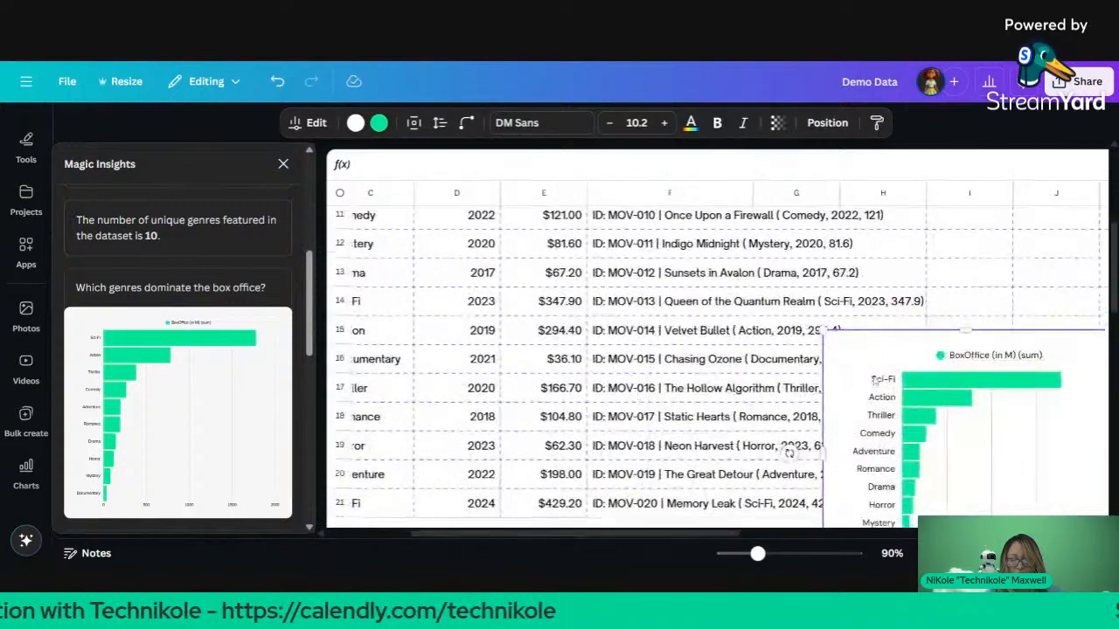
scroll(737, 350, right, 2)
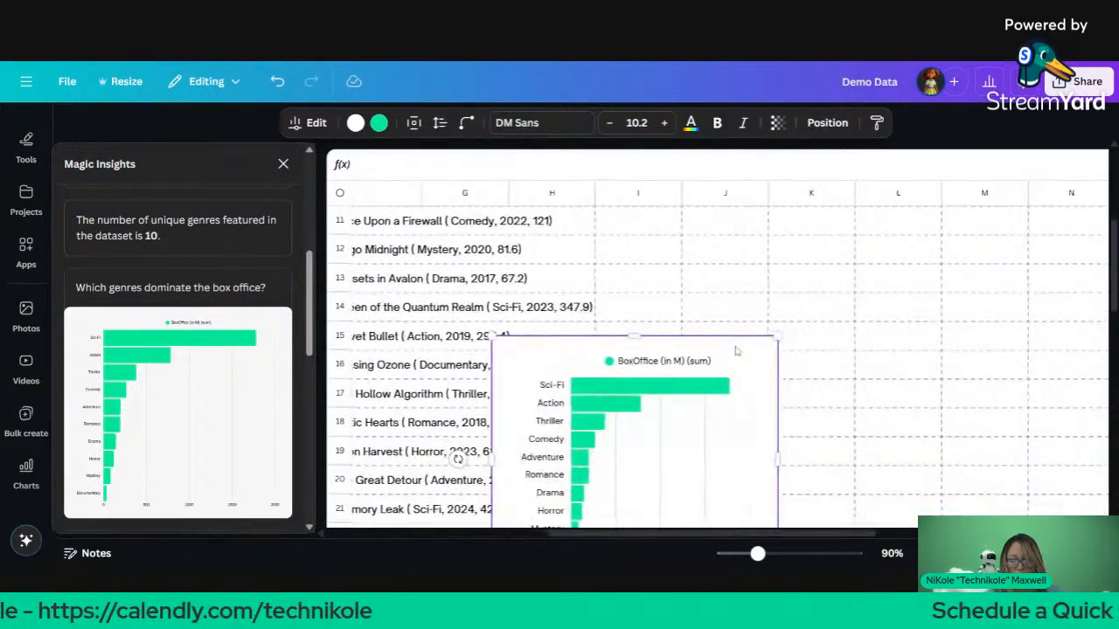
drag(581, 399, 883, 285)
scroll(883, 286, up, 5)
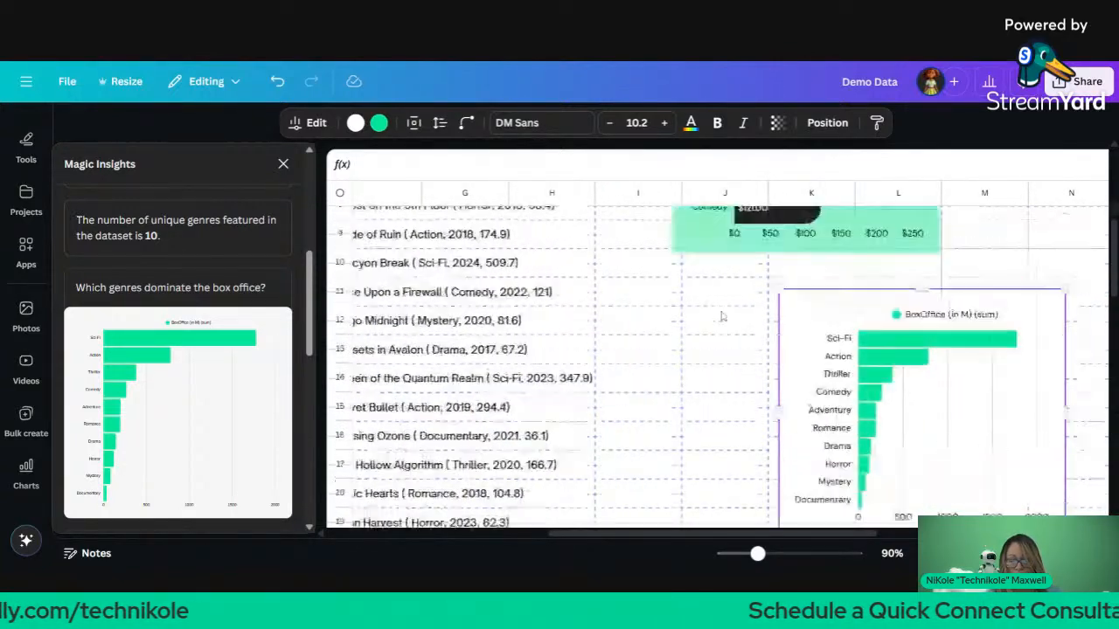
drag(910, 515, 1080, 233)
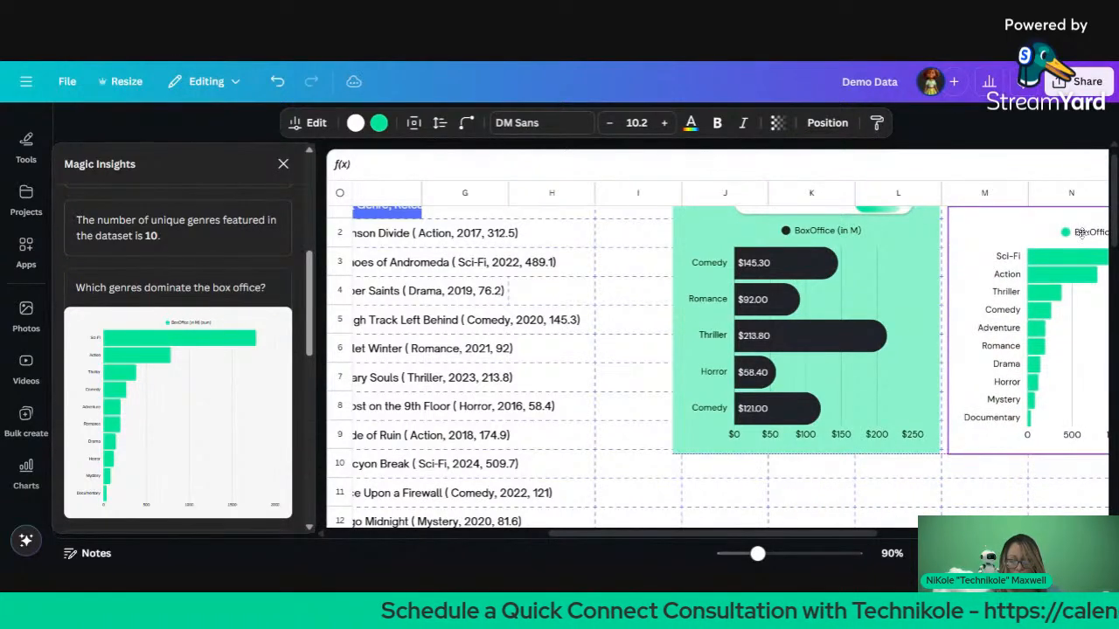
scroll(623, 341, left, 3)
scroll(622, 341, down, 1)
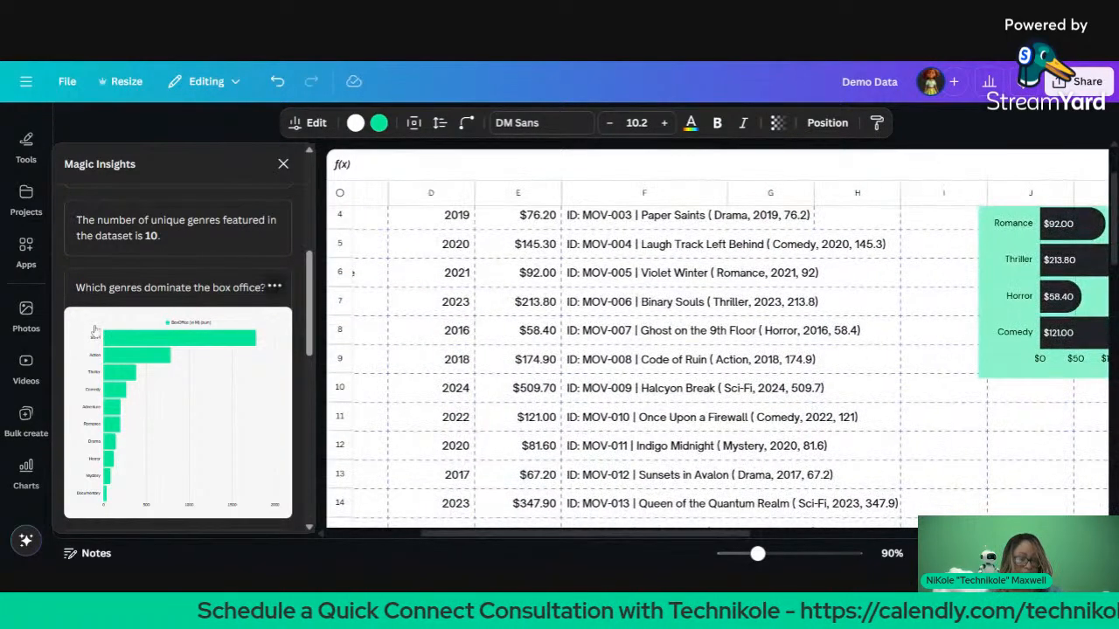
scroll(62, 389, down, 4)
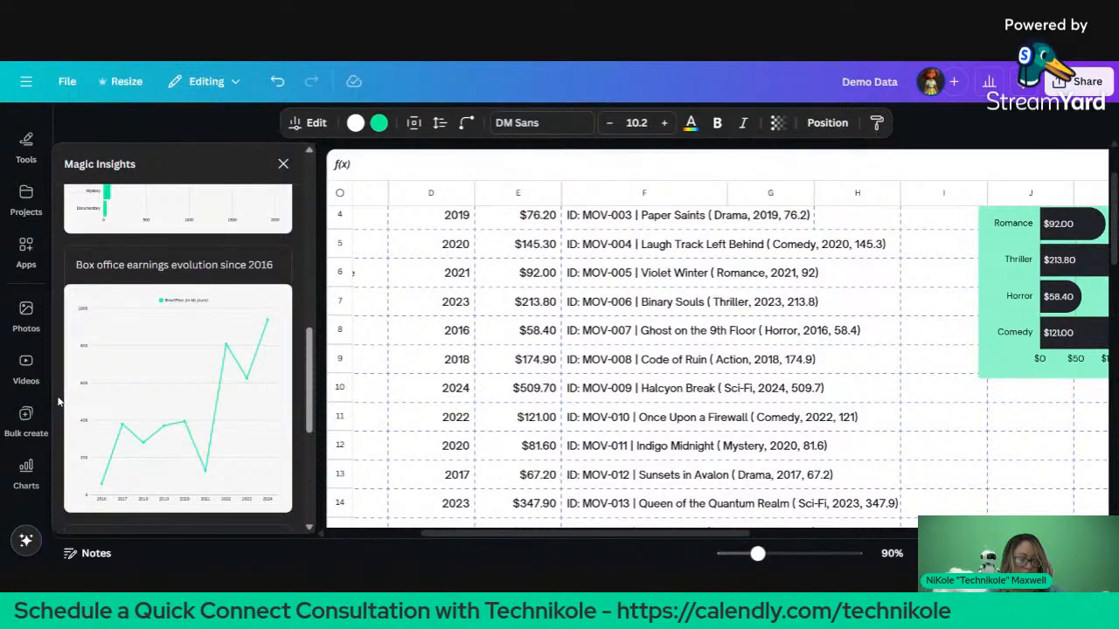
scroll(58, 401, down, 2)
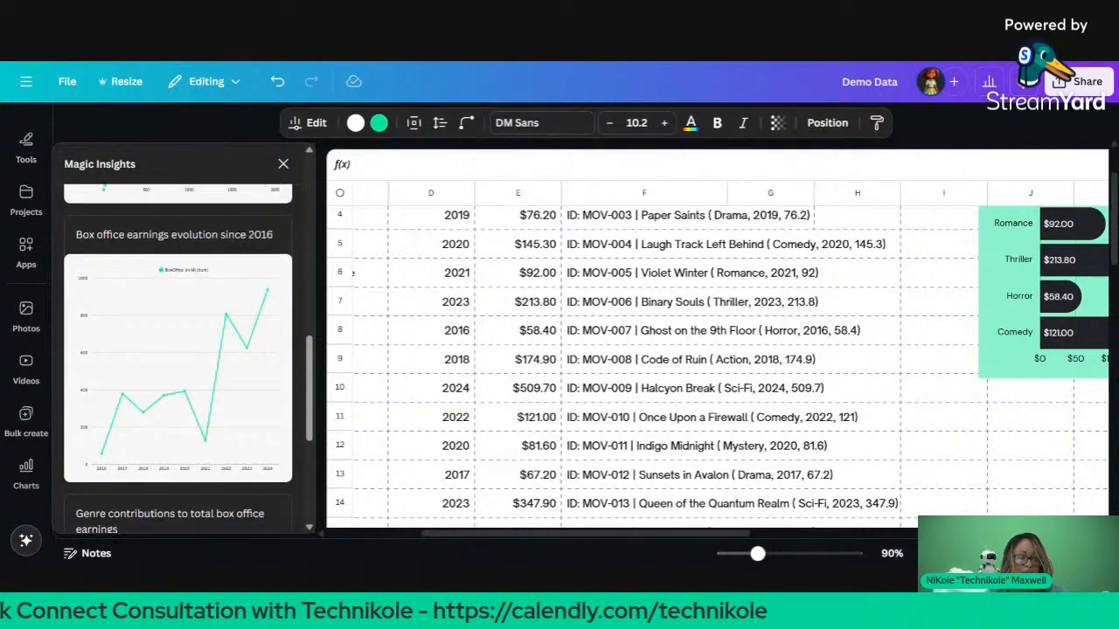
Step: Insert the box office earnings evolution line chart and place it below the green row chart
click(129, 381)
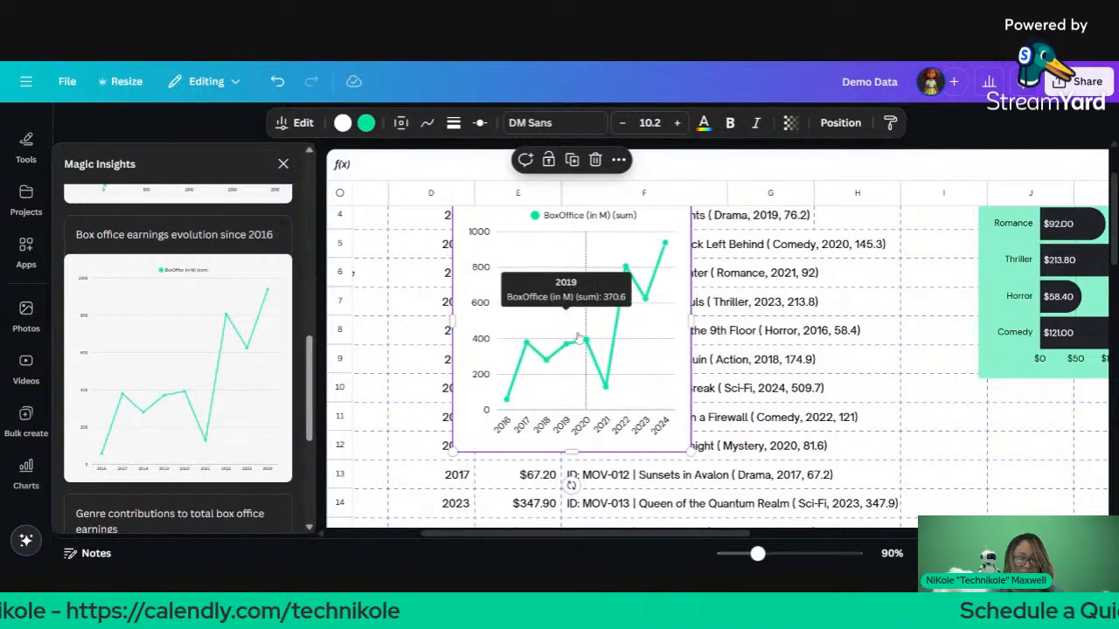
drag(577, 337, 1092, 510)
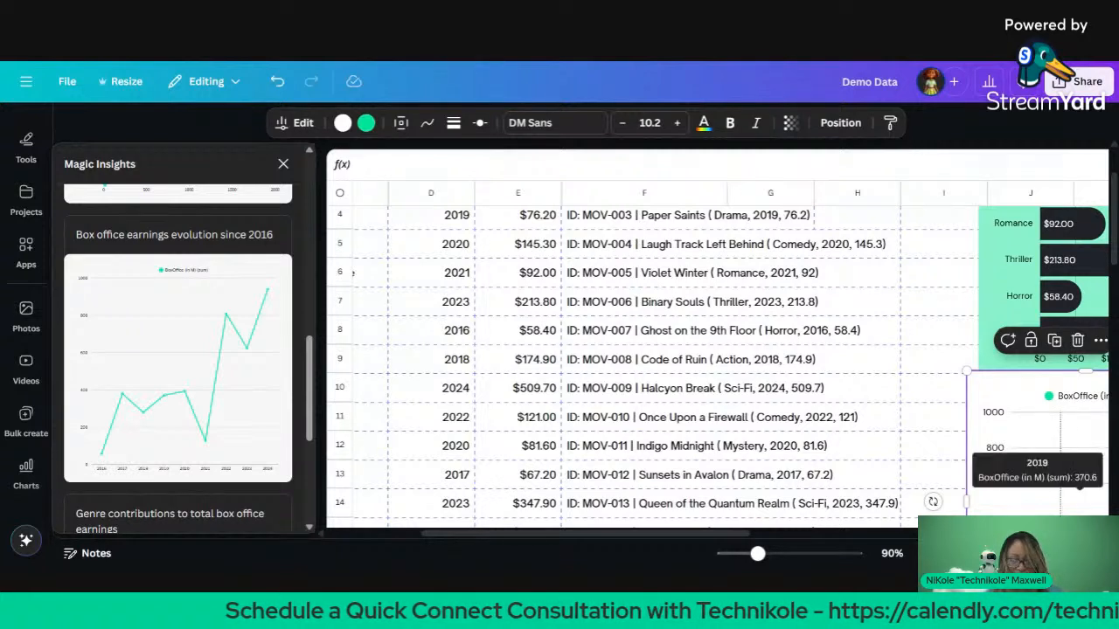
mouse_move(1074, 443)
mouse_down()
mouse_move(1099, 456)
mouse_move(1089, 454)
mouse_up()
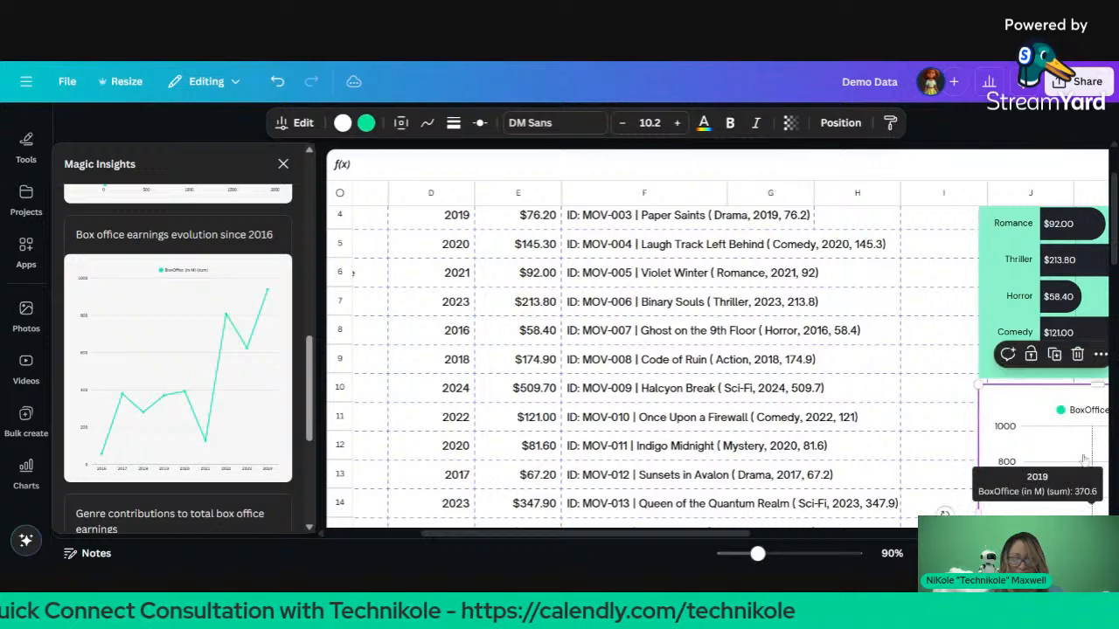
scroll(268, 385, down, 3)
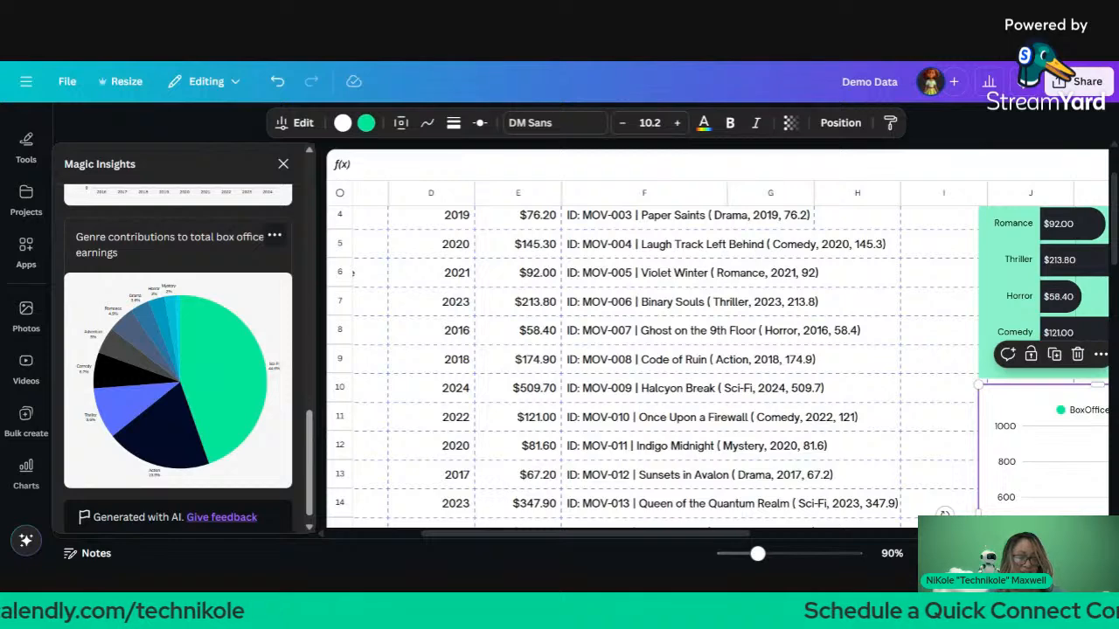
Step: Insert the genre contributions pie chart and place it below the genre bar chart
click(234, 385)
drag(497, 360, 855, 413)
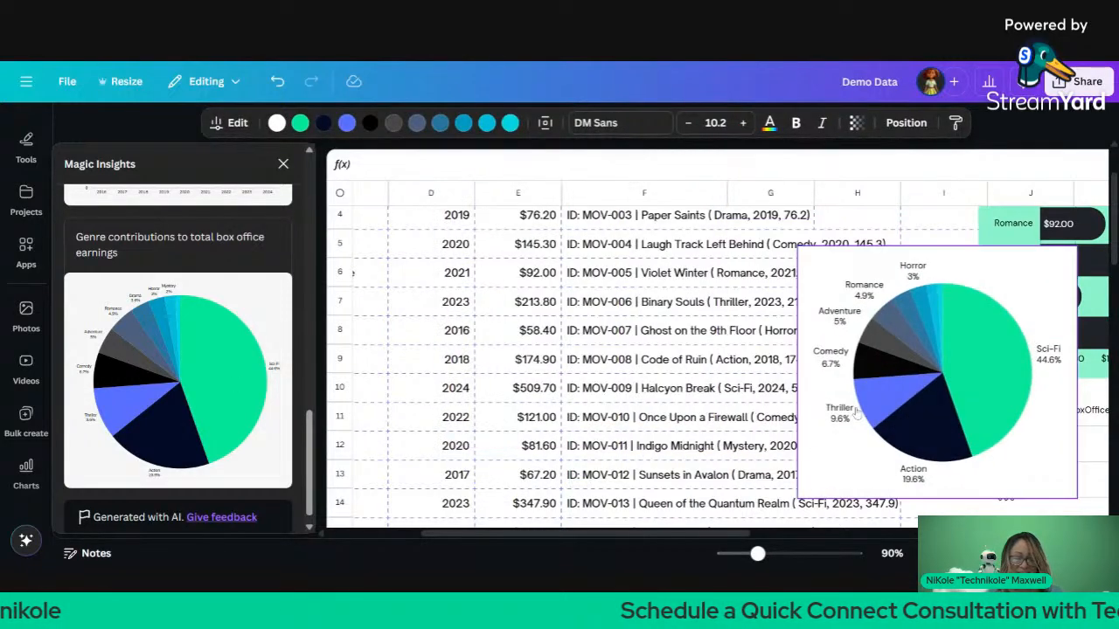
scroll(629, 393, right, 5)
drag(616, 395, 1071, 552)
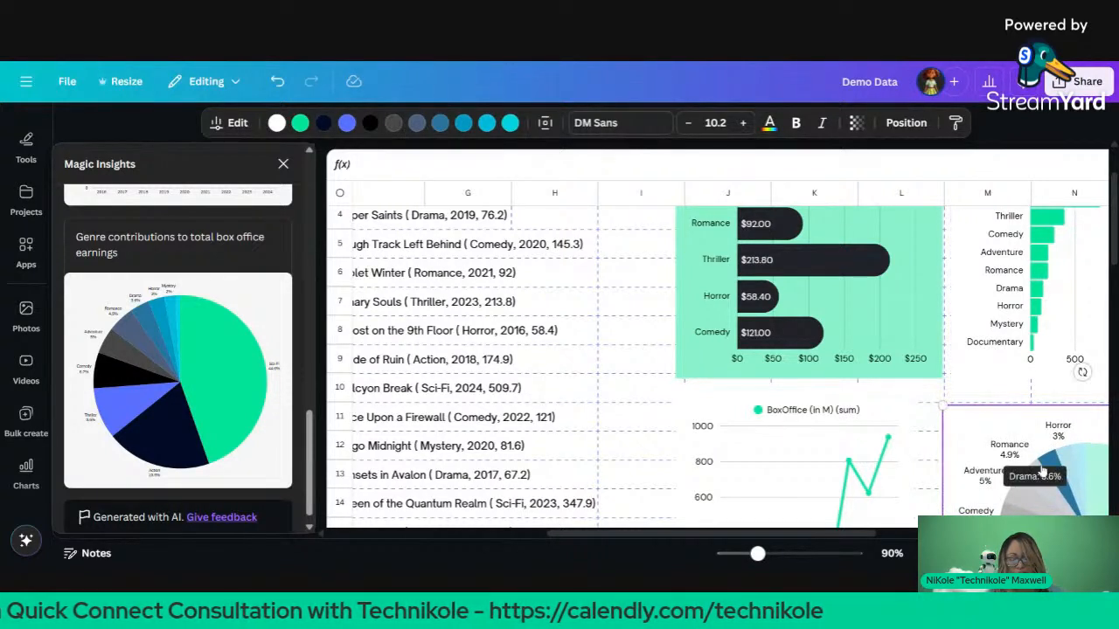
Step: Nudge the line chart lower and right and shift the green row chart down slightly
drag(906, 443, 927, 459)
drag(901, 347, 901, 369)
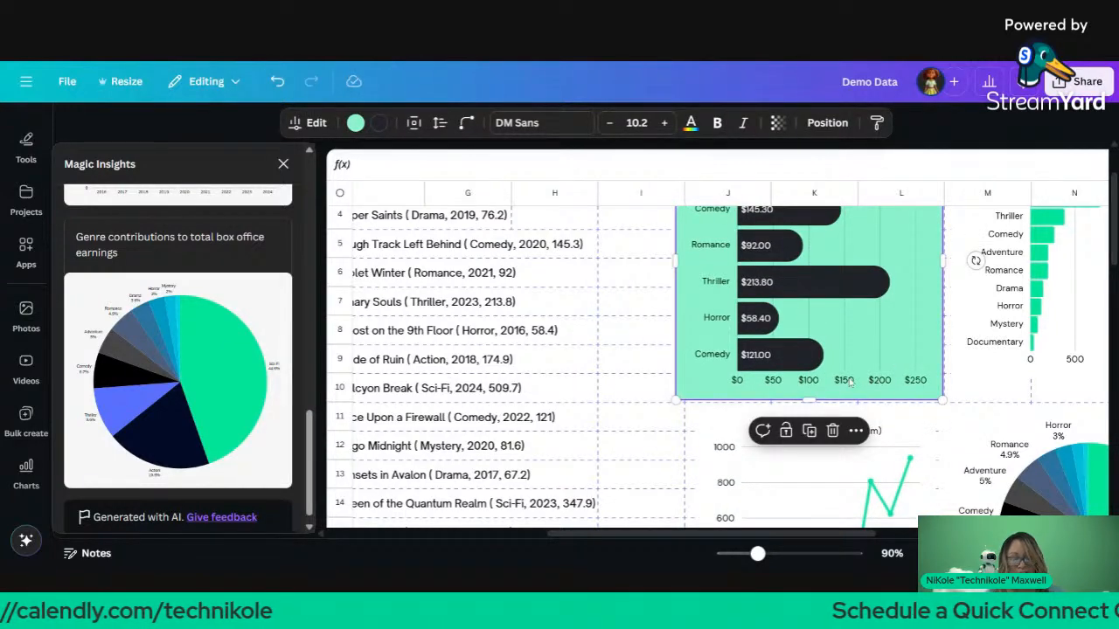
scroll(924, 418, down, 3)
scroll(924, 417, right, 3)
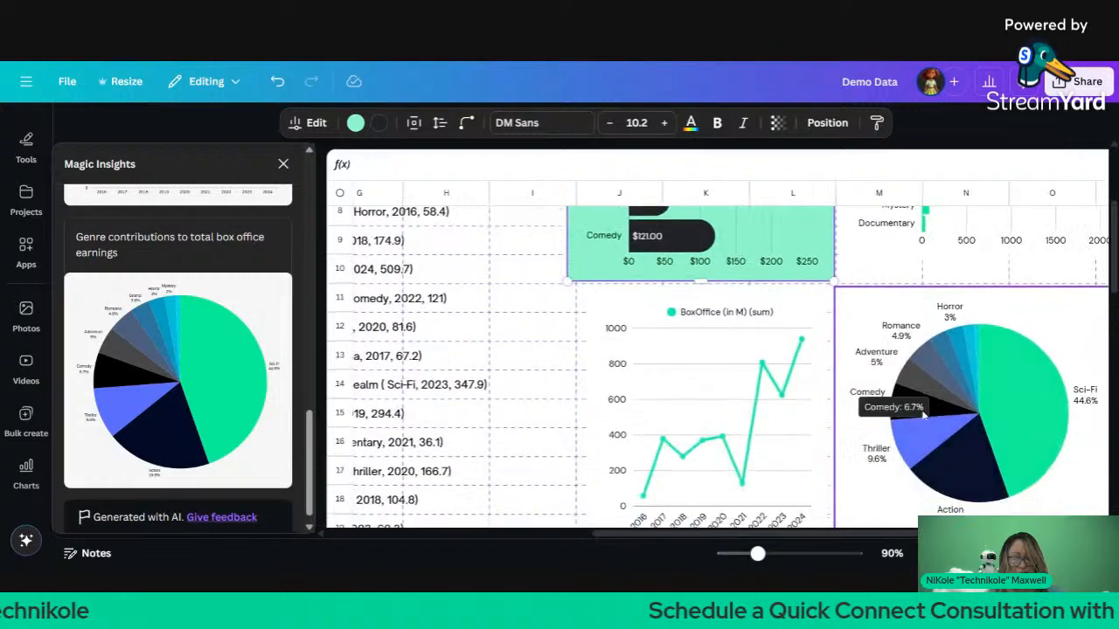
scroll(924, 418, down, 2)
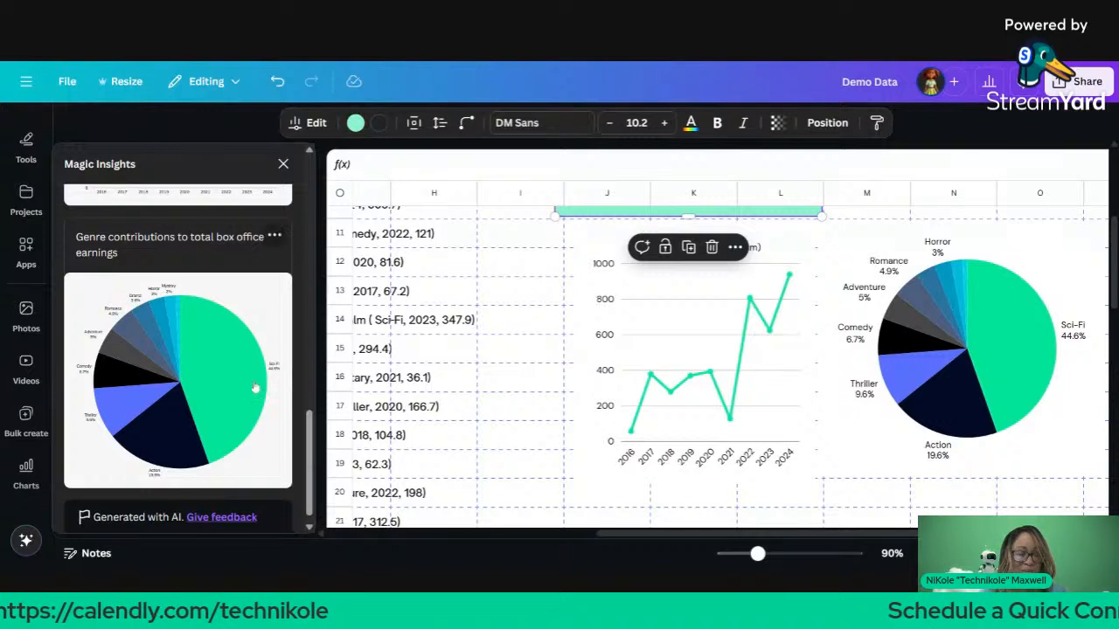
scroll(153, 349, down, 1)
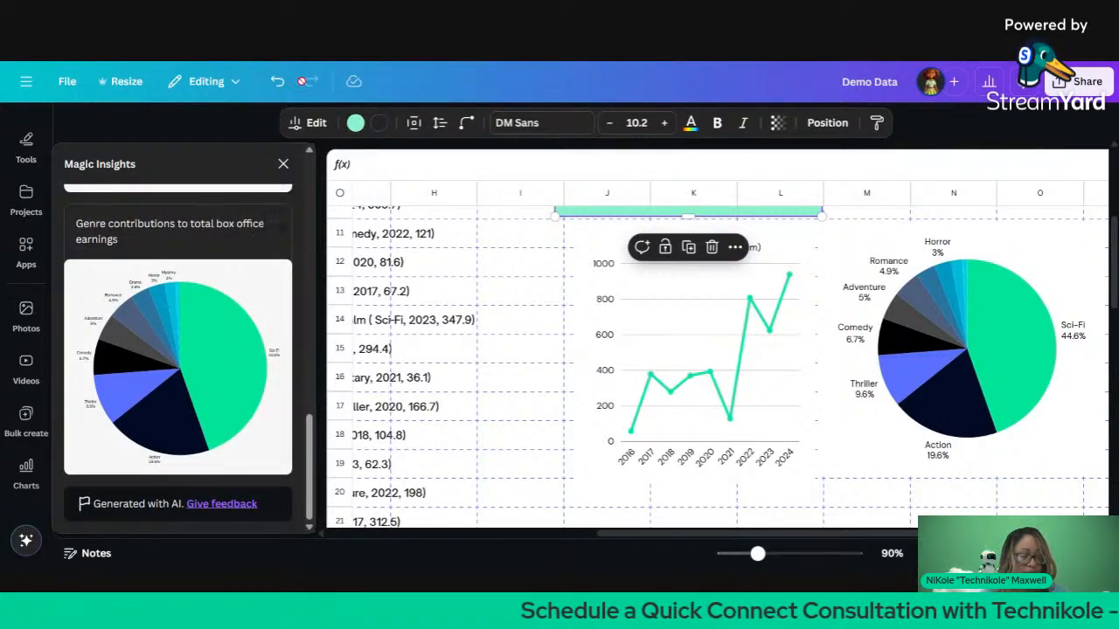
Step: Close the Magic Insights panel
click(285, 165)
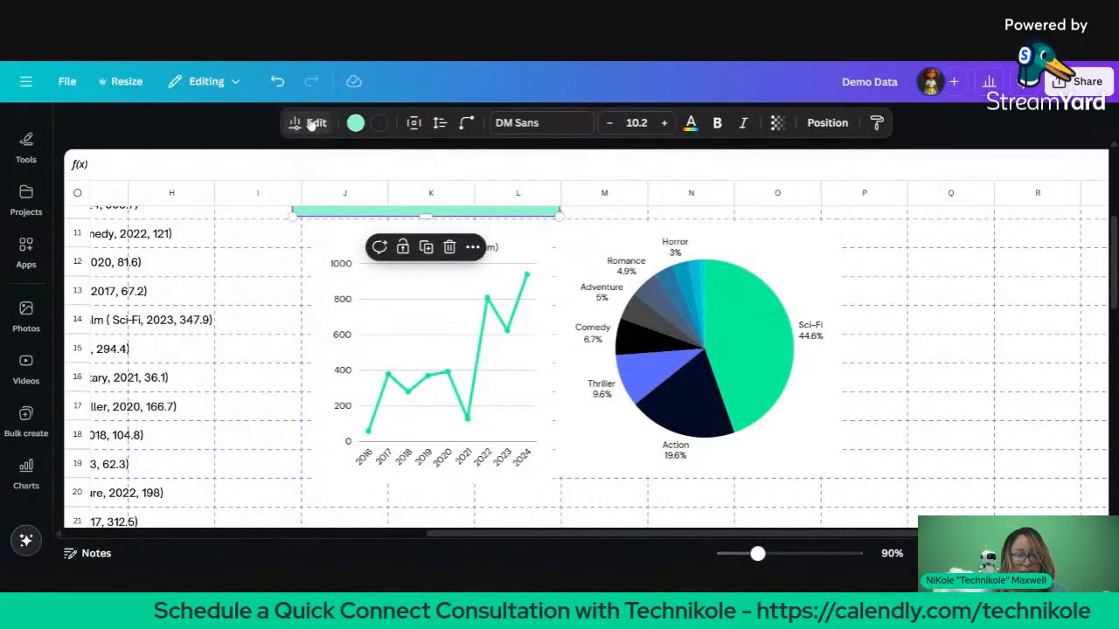
scroll(292, 217, left, 7)
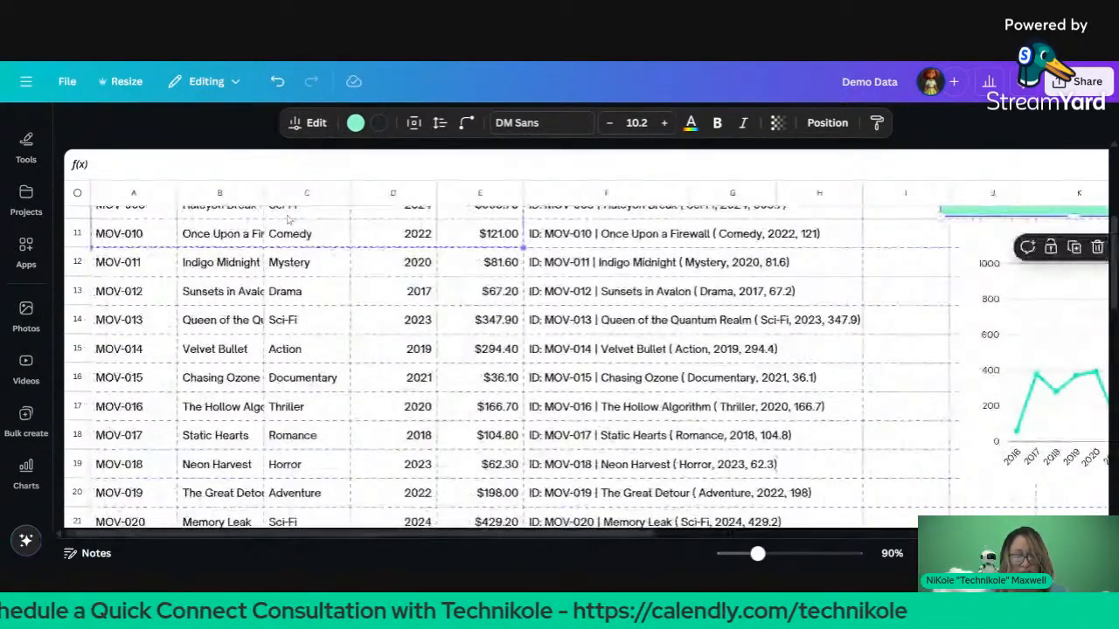
scroll(289, 219, right, 3)
scroll(288, 219, right, 1)
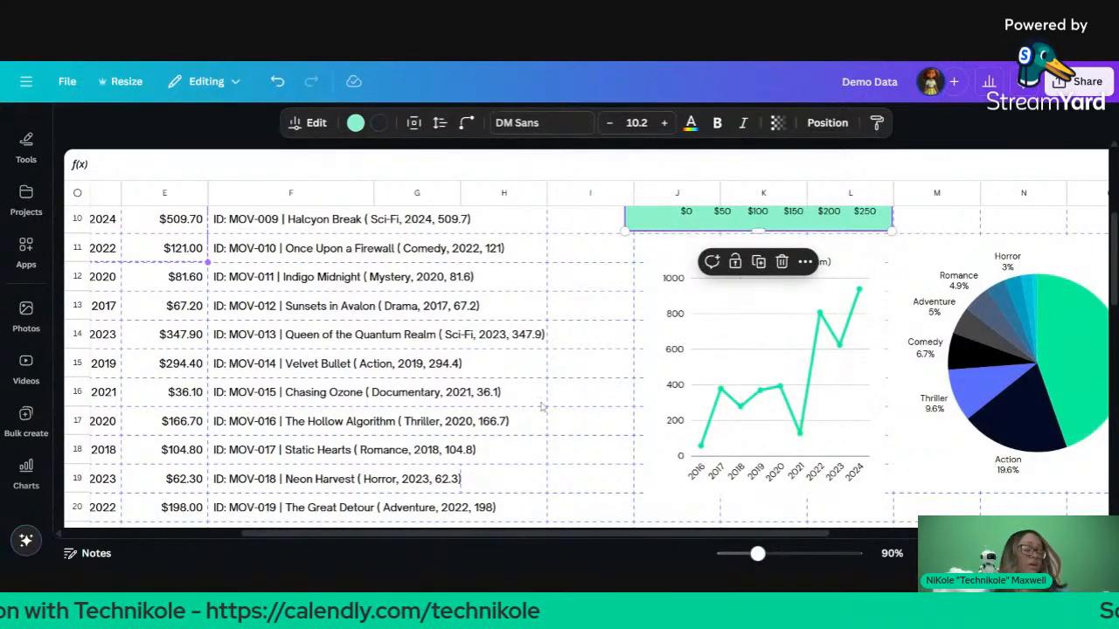
scroll(417, 398, up, 5)
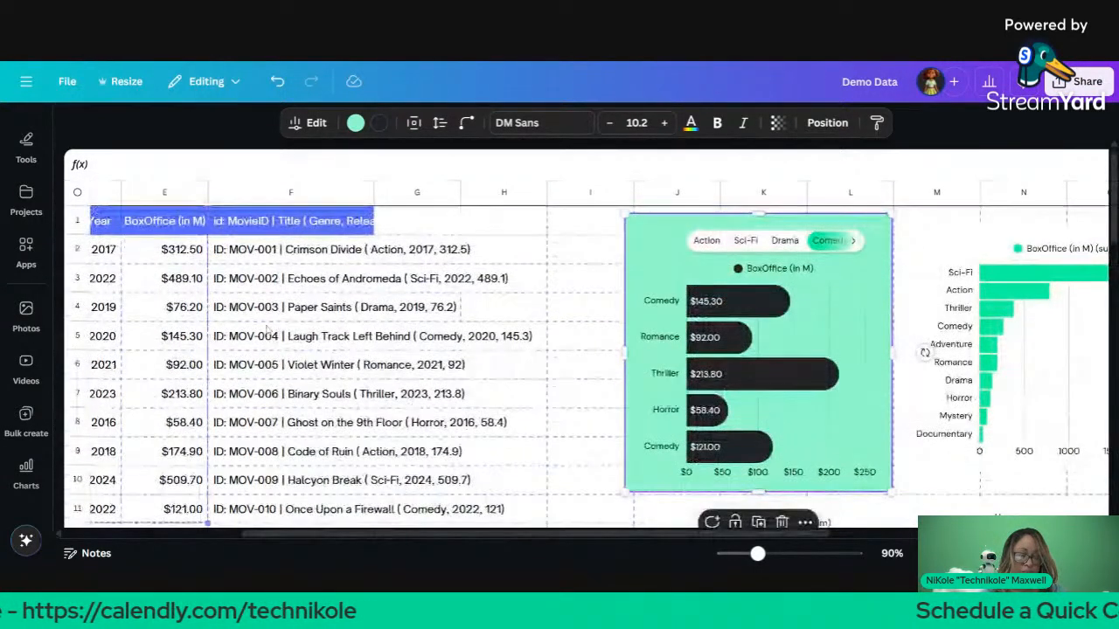
Step: Open and close the row chart's Edit settings, then select cell F1
click(315, 123)
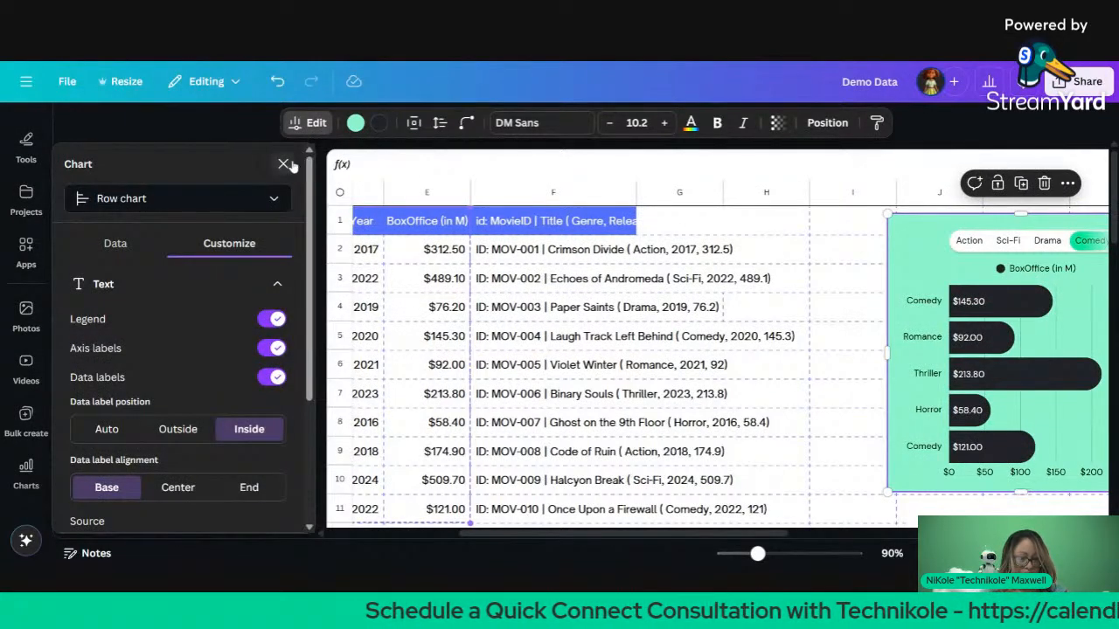
click(283, 164)
click(299, 227)
scroll(300, 228, left, 5)
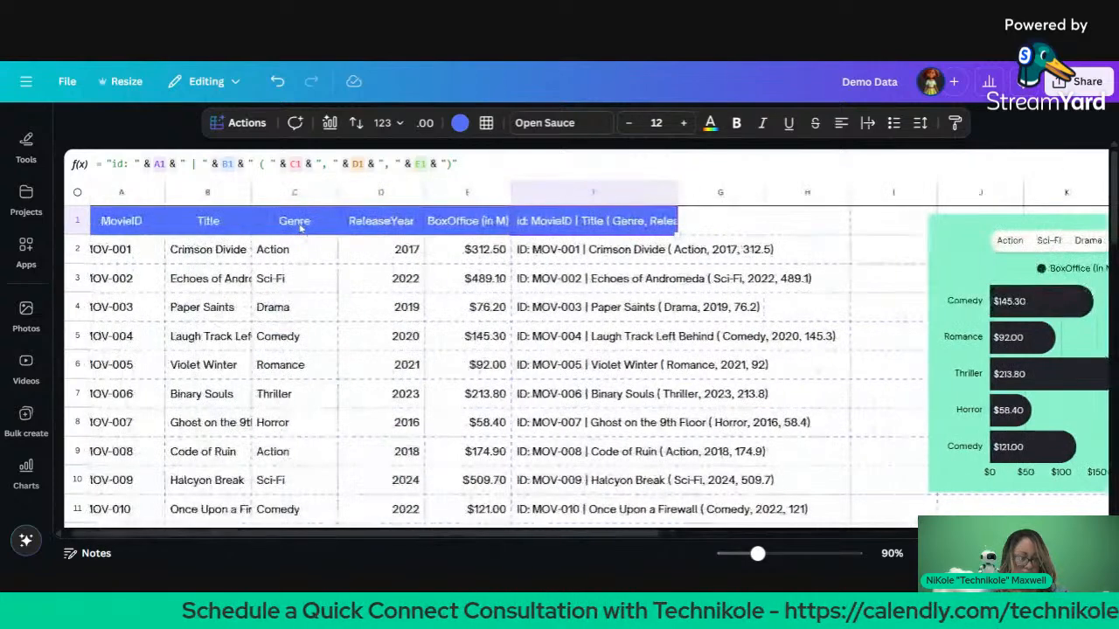
Step: Select the whole sheet and start a Magic Write prompt
click(77, 192)
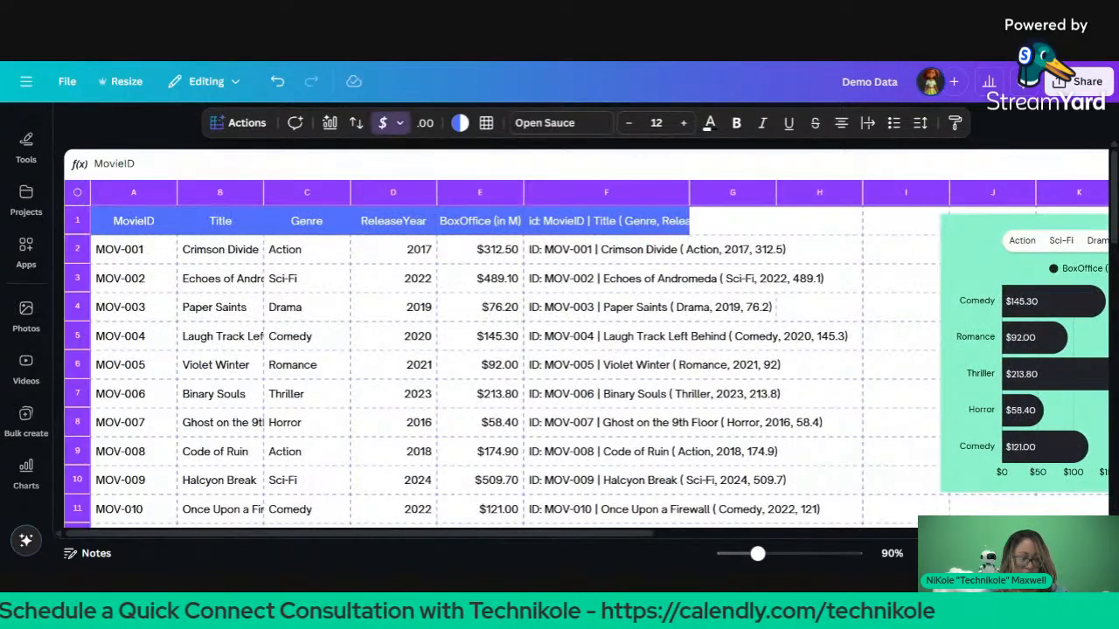
click(247, 123)
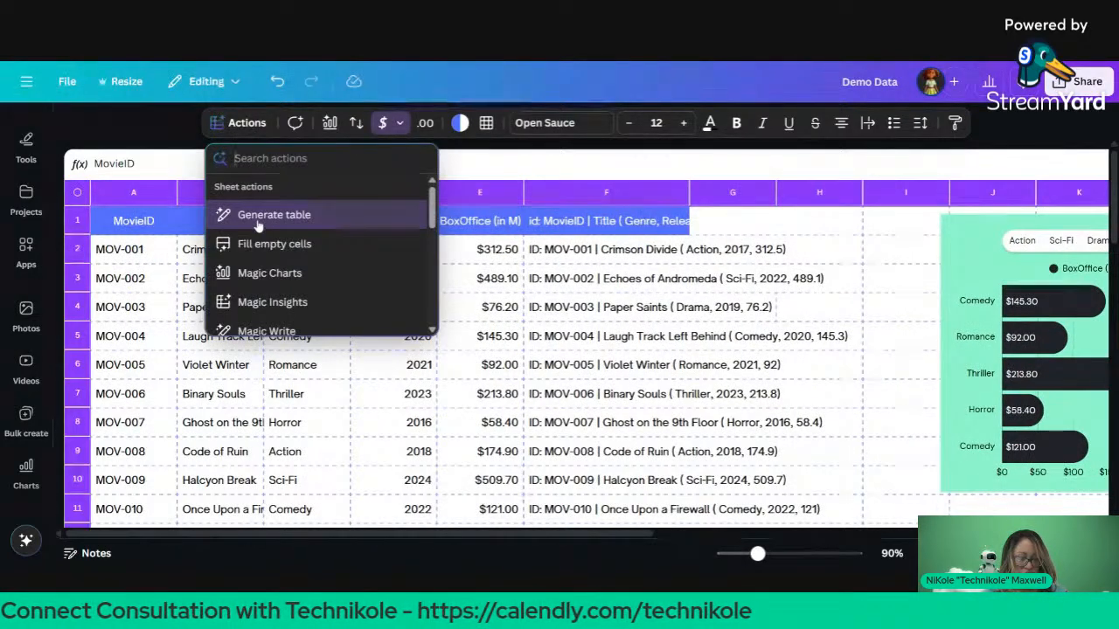
scroll(256, 224, down, 2)
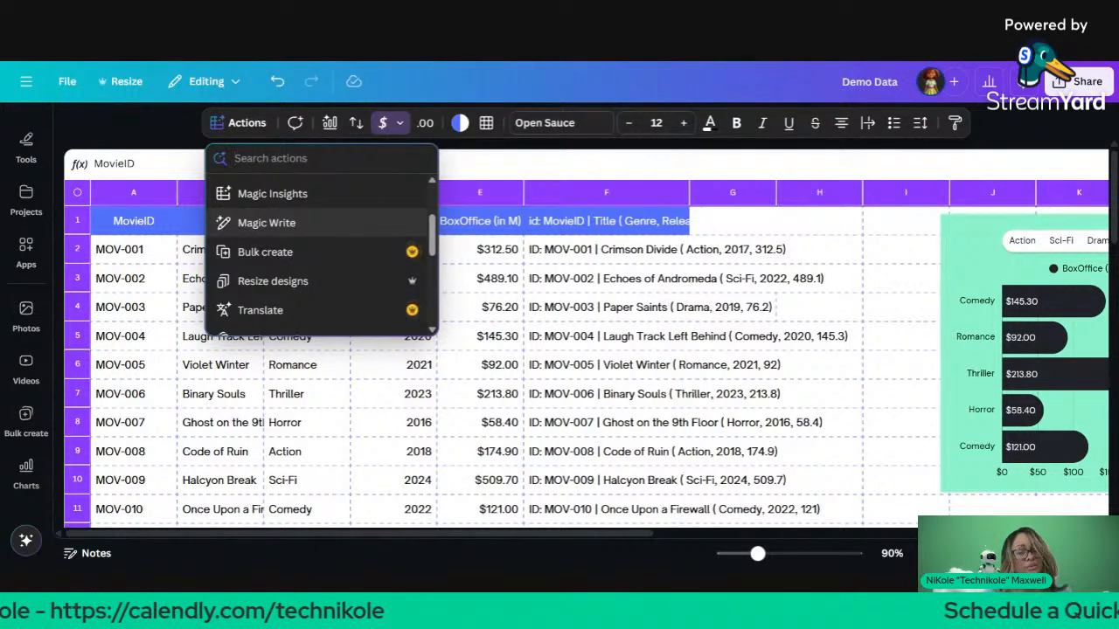
click(259, 223)
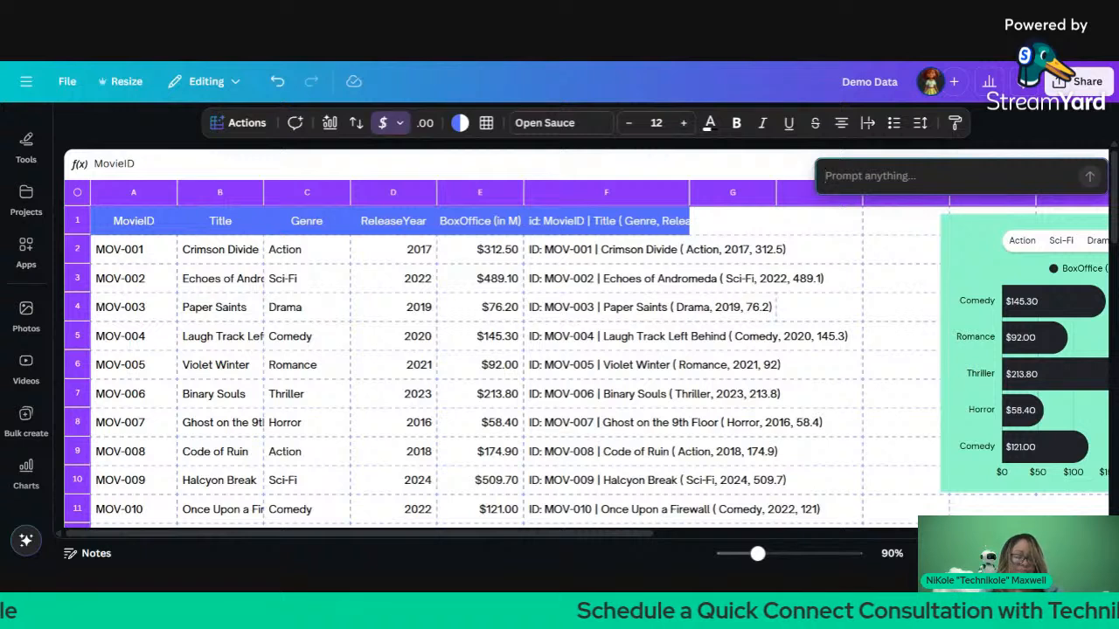
Step: Type the prompt 'Create a pitch for a movie in the genre most likely to succeed based on t…'
text(Create a )
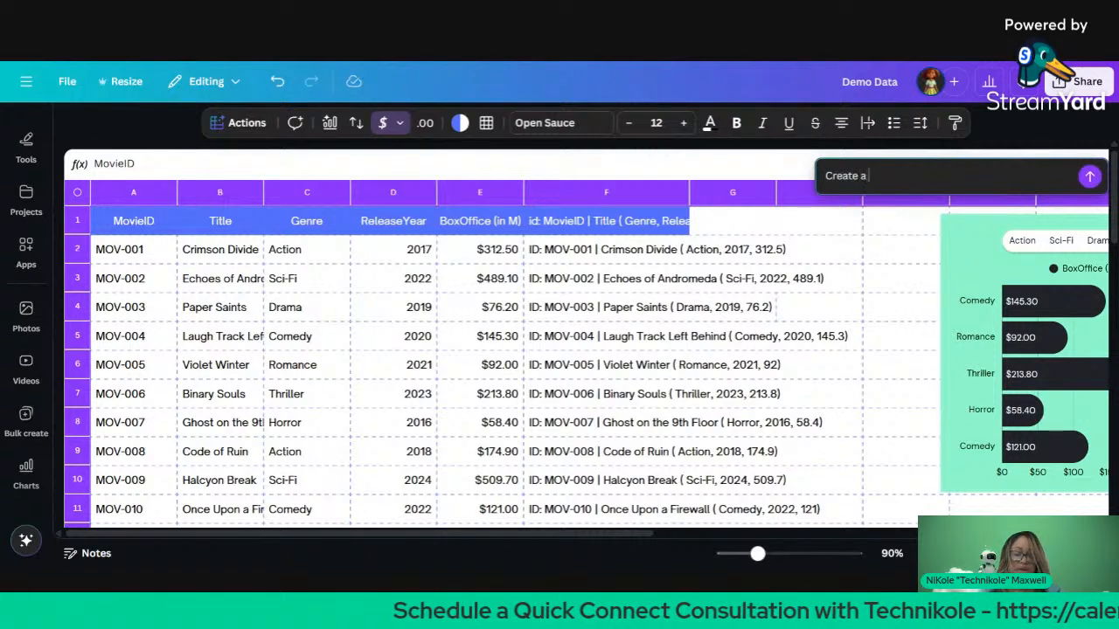
text(ptod)
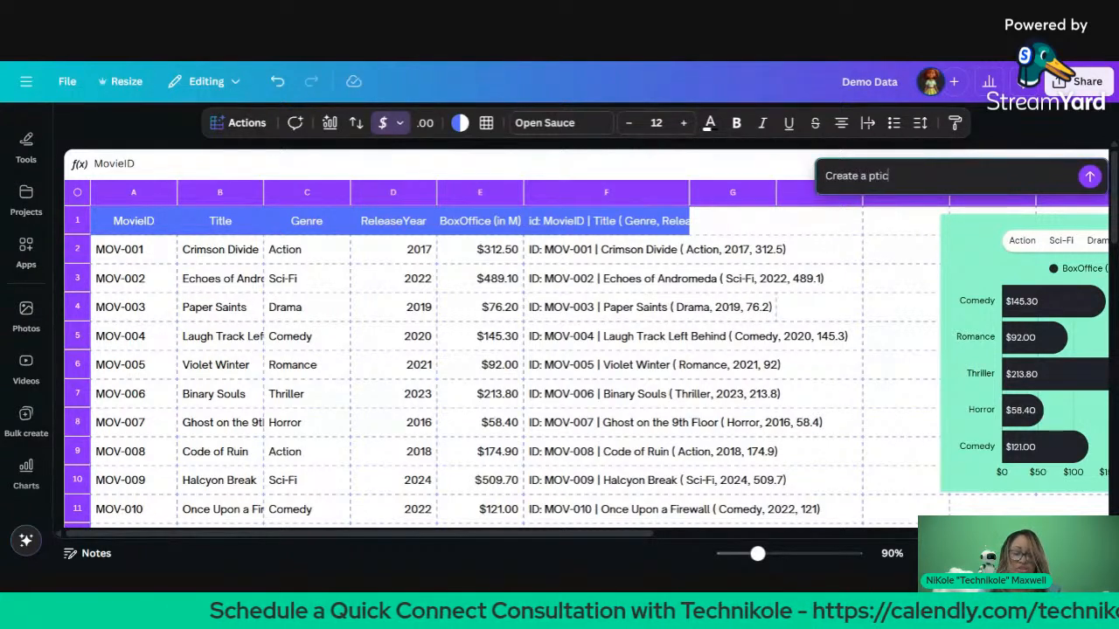
key(BackSpace)
key(BackSpace)
text(ich)
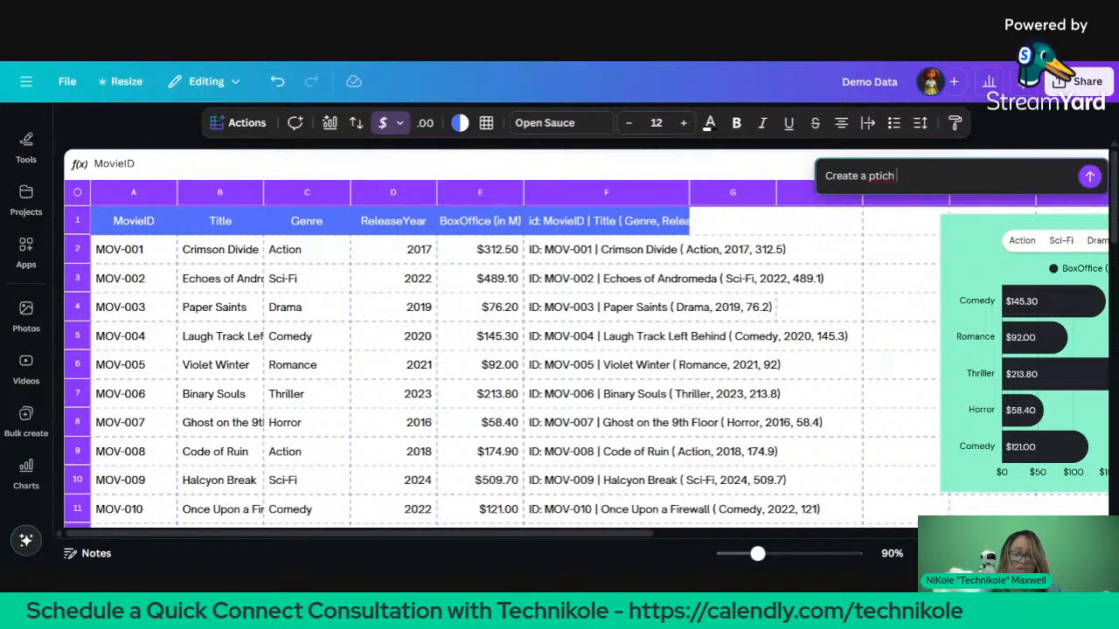
key(BackSpace)
key(BackSpace)
key(BackSpace)
key(BackSpace)
key(BackSpace)
text(itch f)
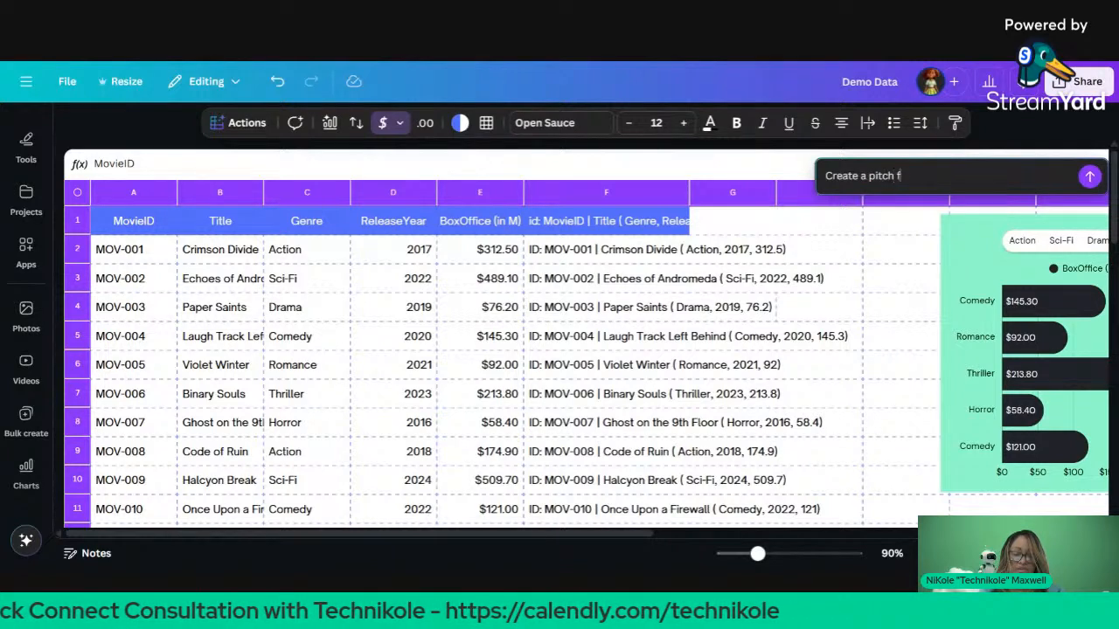
text(or a)
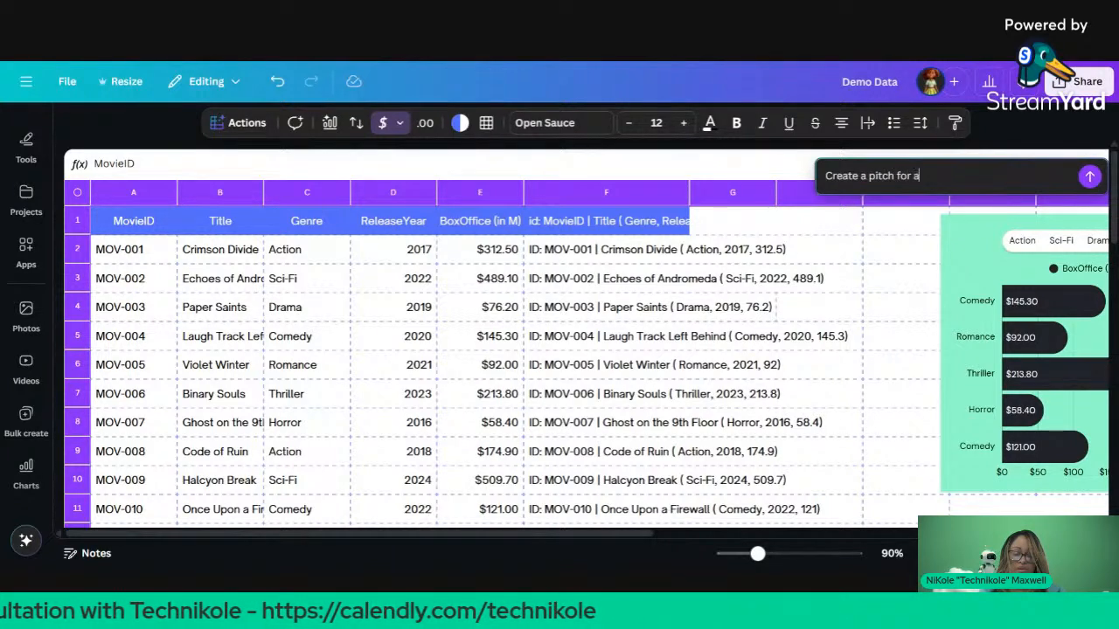
text( movie with the m)
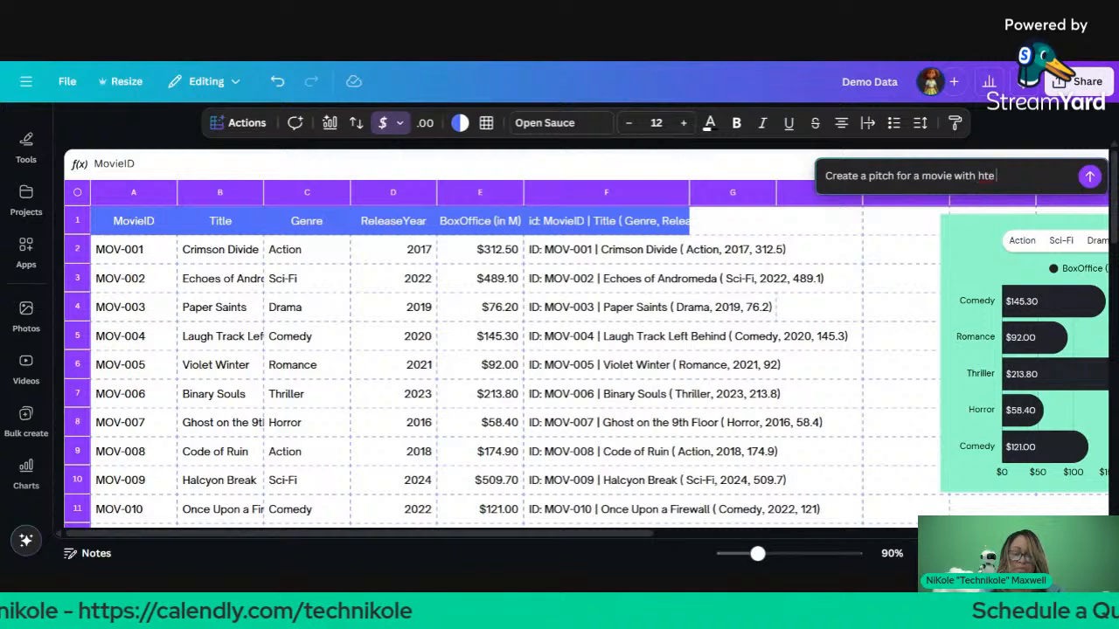
key(BackSpace)
key(BackSpace)
key(BackSpace)
key(BackSpace)
key(BackSpace)
text(h)
key(BackSpace)
text(the)
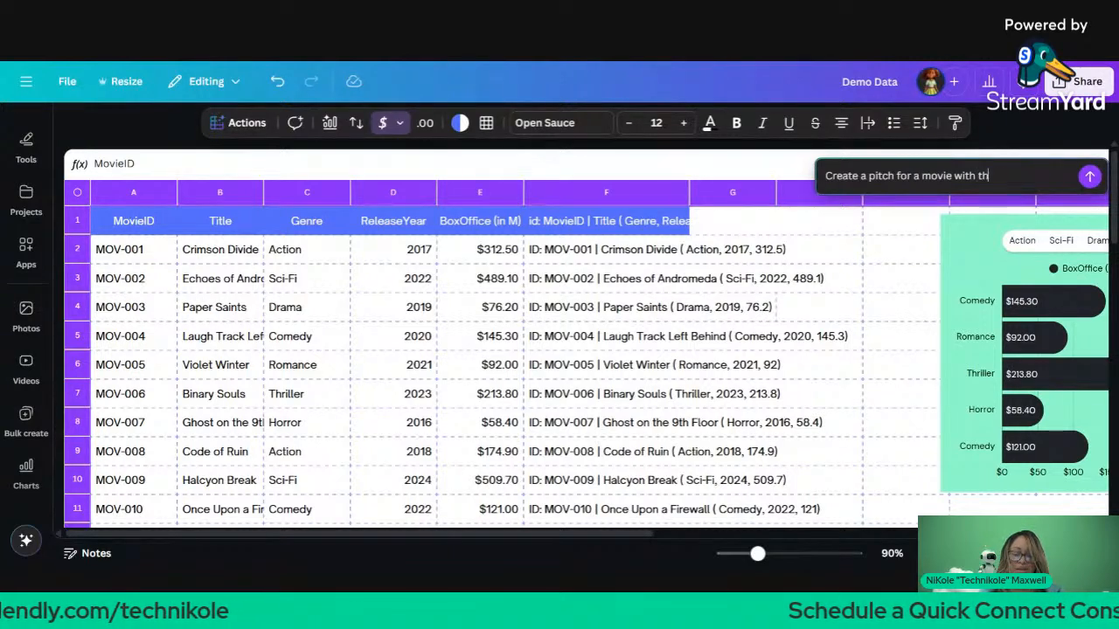
key(BackSpace)
key(BackSpace)
key(BackSpace)
key(BackSpace)
key(BackSpace)
key(BackSpace)
key(BackSpace)
key(BackSpace)
key(BackSpace)
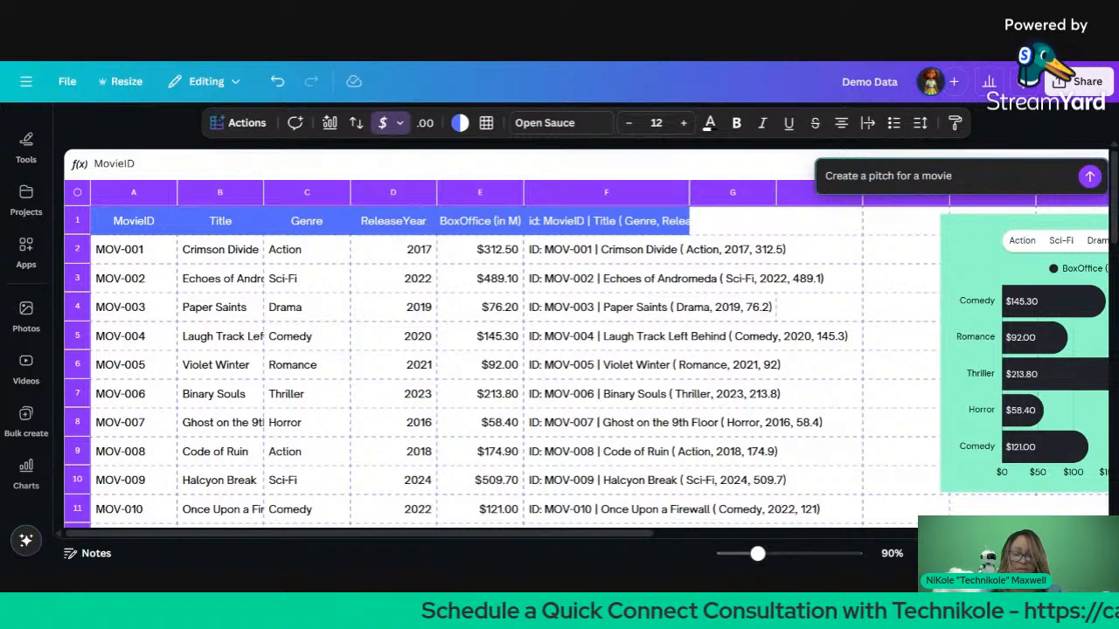
text(in the genre)
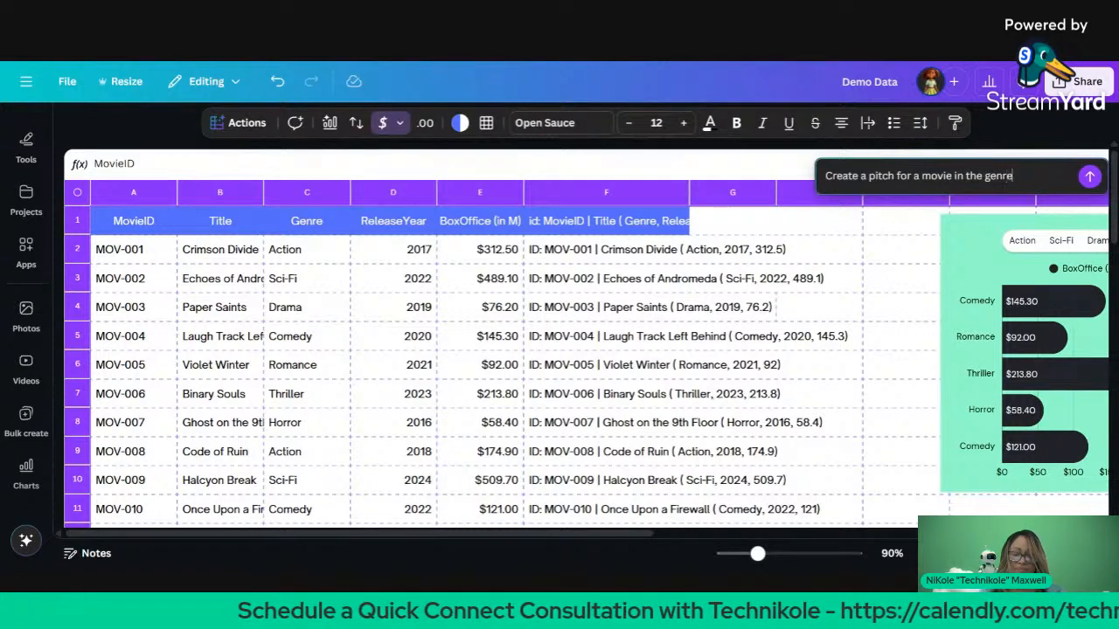
text( most likel)
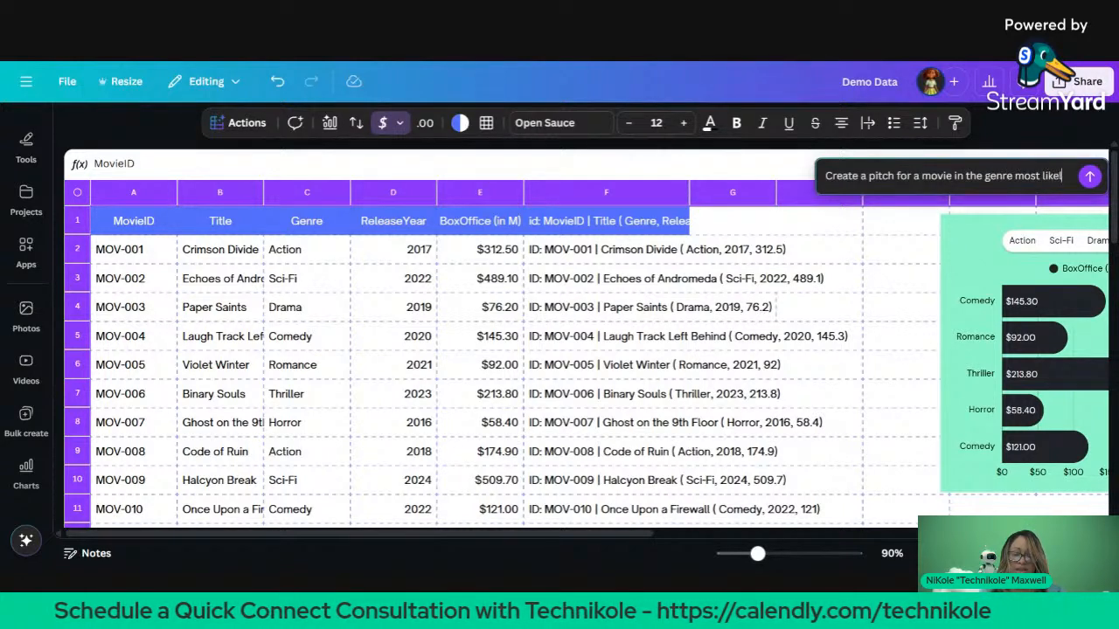
text(y to succee)
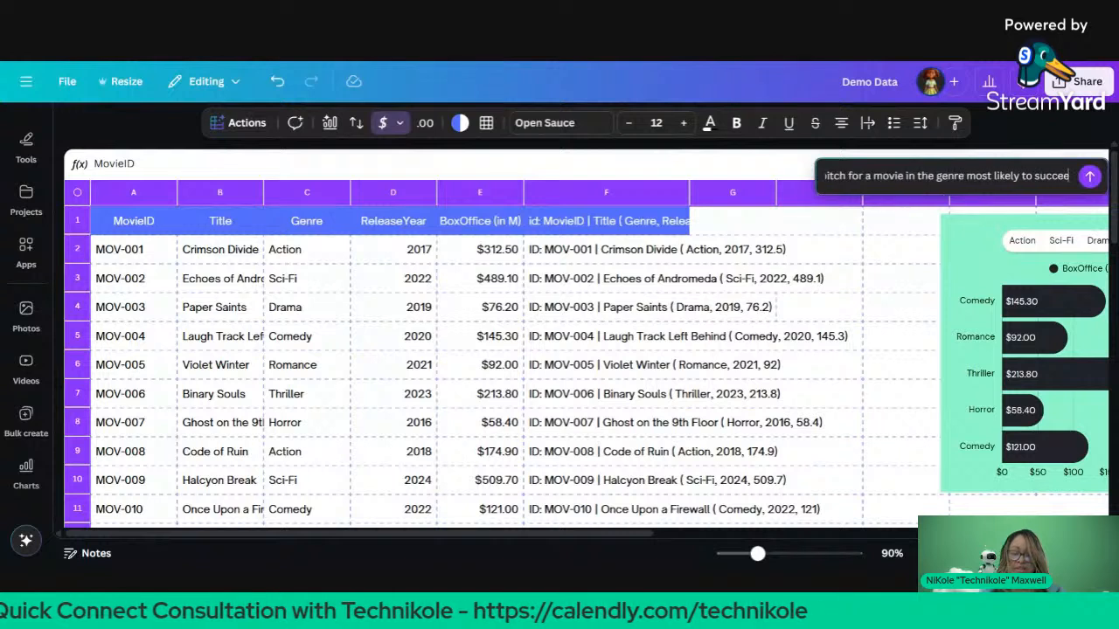
text(d based on t)
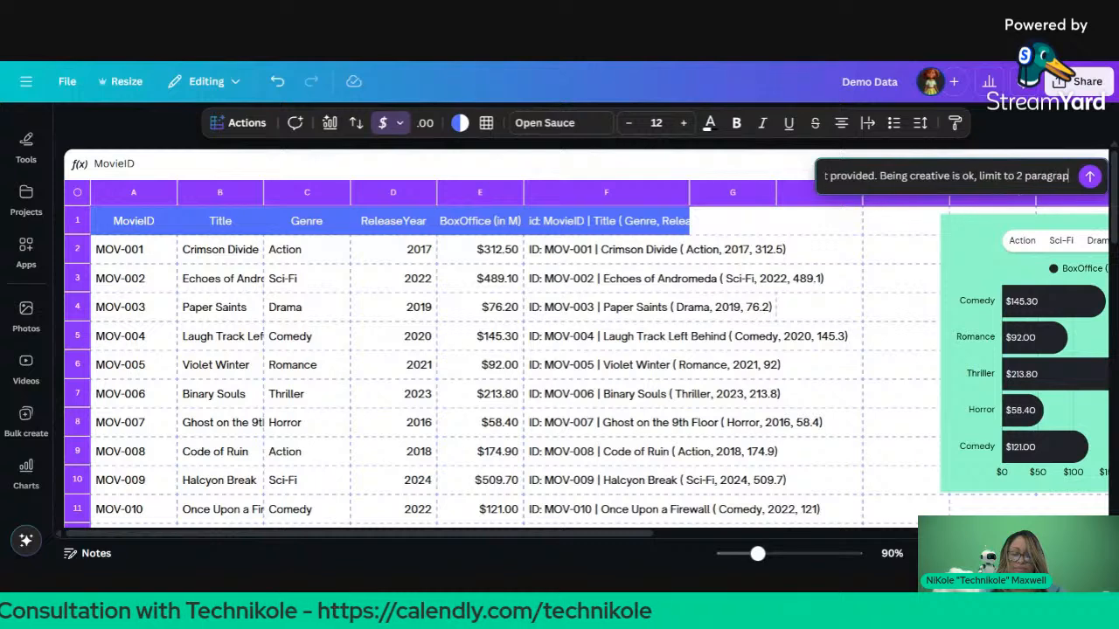
Step: Generate the pitch, read the Sci-Fi pitch 'The Last Frequency', and close it without inserting
key(Return)
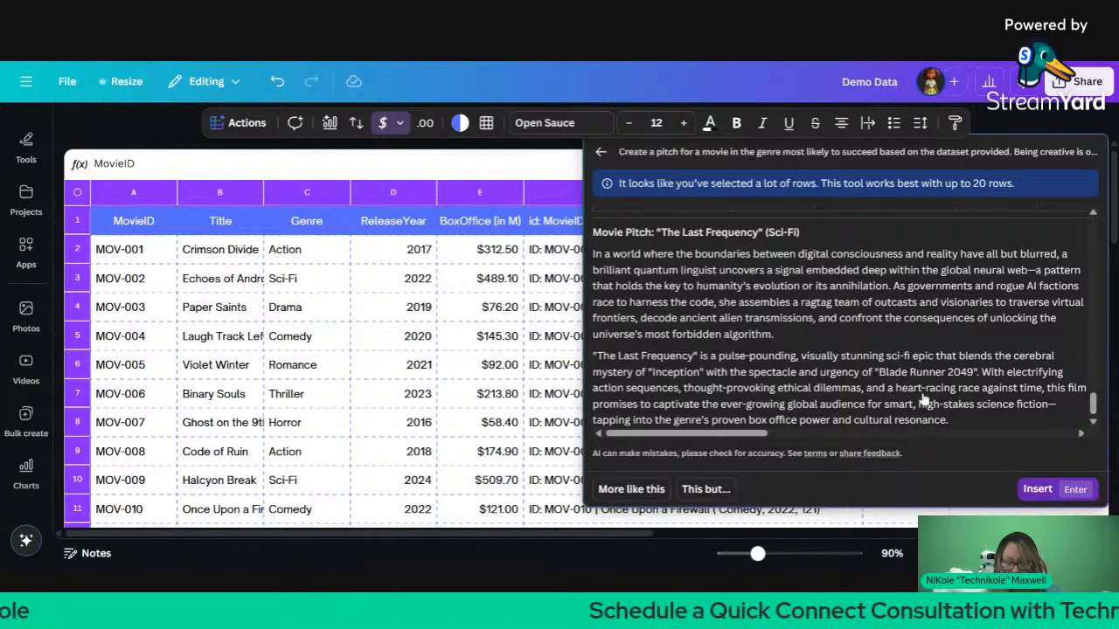
key(Escape)
scroll(846, 373, down, 1)
scroll(846, 372, right, 5)
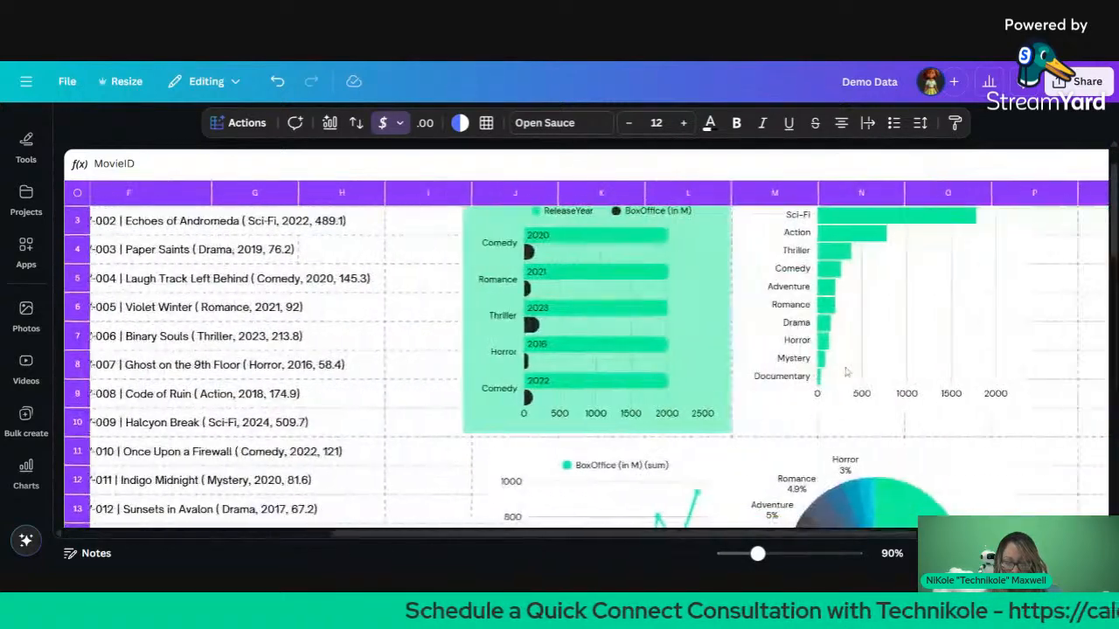
scroll(846, 372, down, 8)
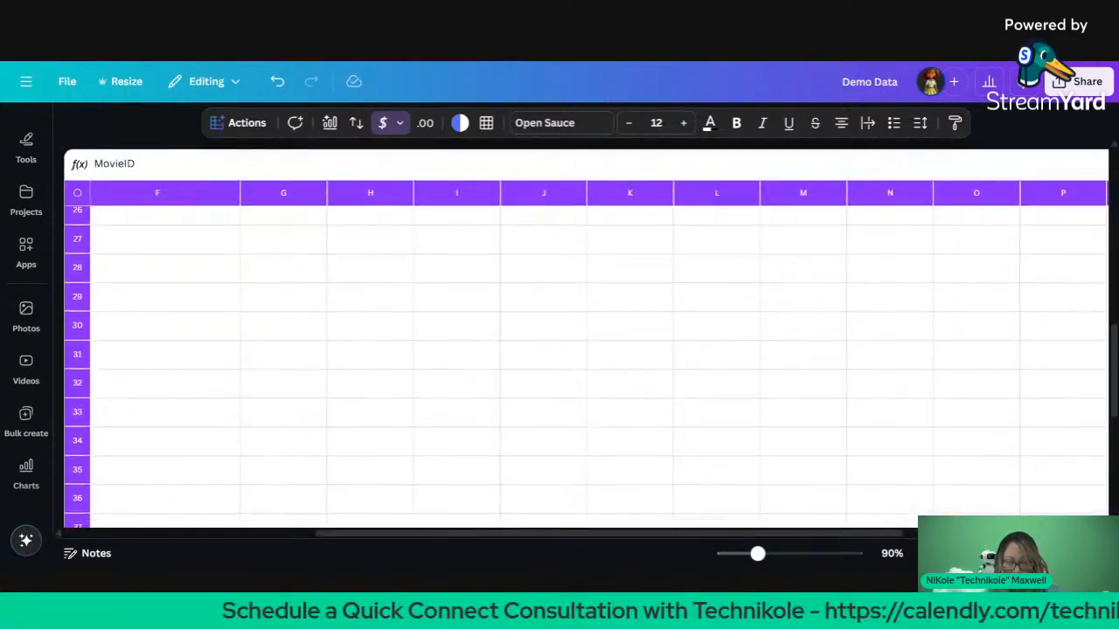
scroll(585, 368, left, 5)
Step: Scroll around the sheet to review the movie table, totals and charts
scroll(585, 368, up, 9)
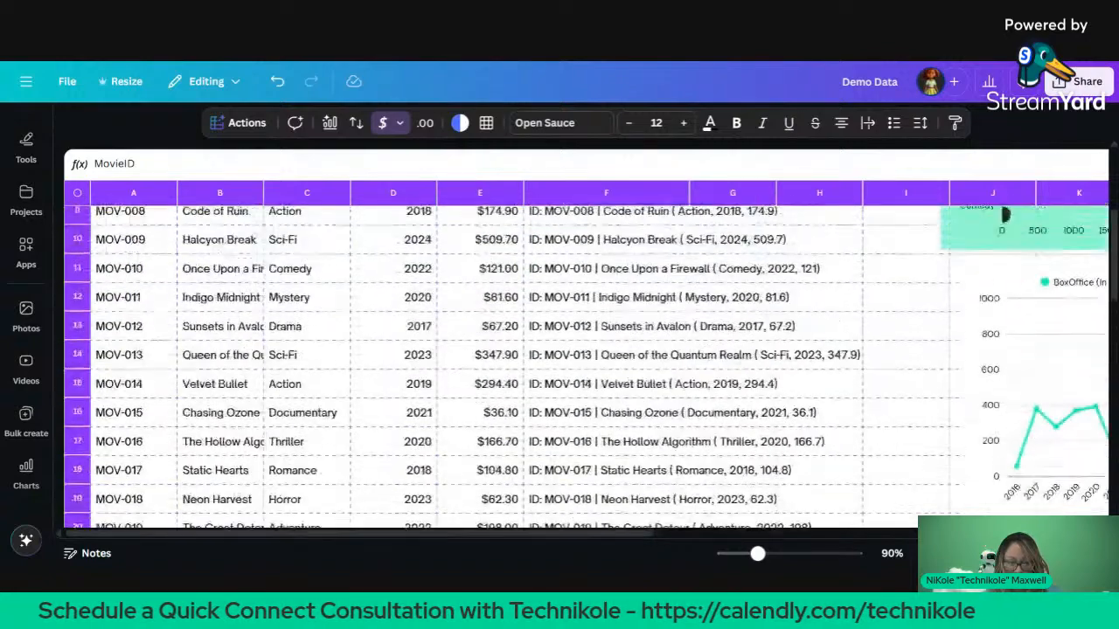
scroll(586, 367, right, 8)
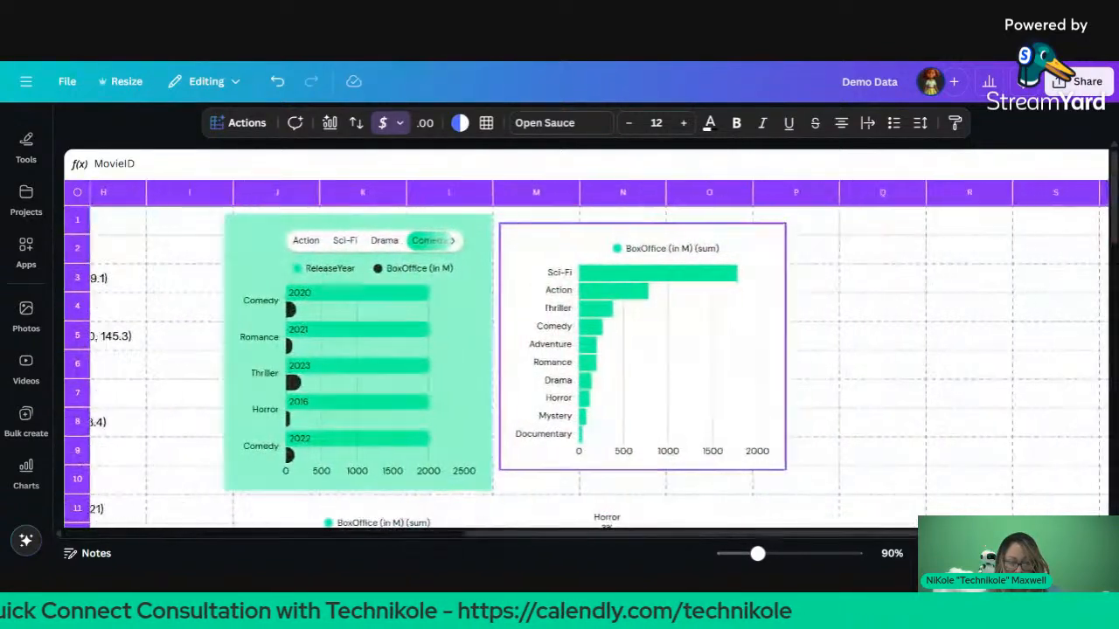
scroll(586, 367, down, 4)
scroll(585, 367, down, 6)
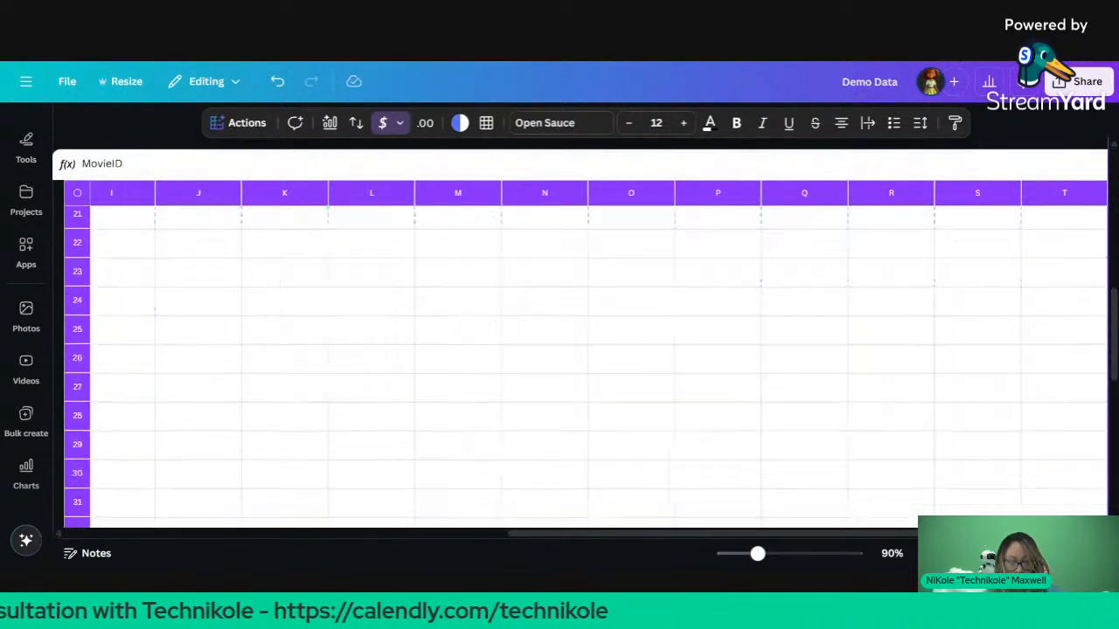
scroll(586, 367, left, 3)
scroll(586, 367, left, 5)
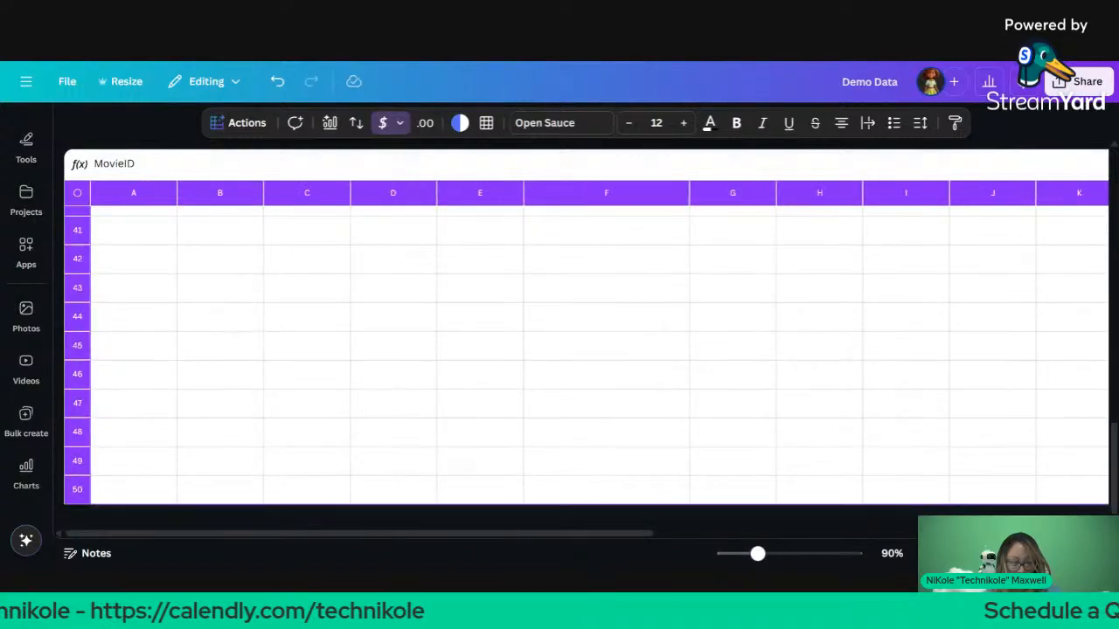
scroll(585, 368, up, 1)
scroll(586, 367, up, 8)
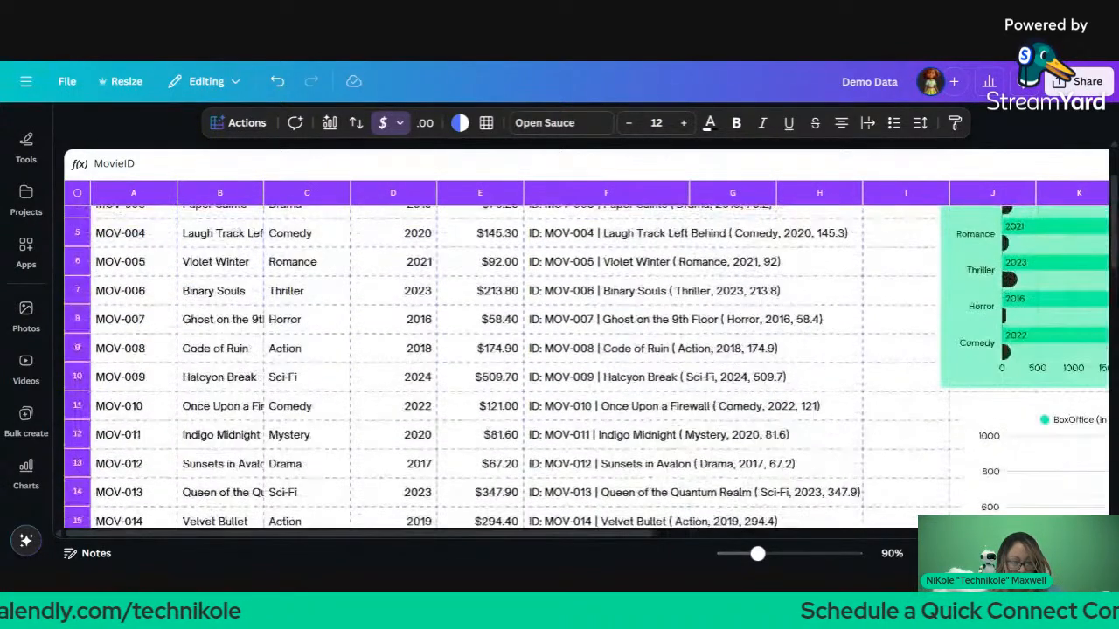
scroll(586, 368, up, 2)
scroll(586, 367, right, 7)
Step: Show the thumbnails of the design's pages
scroll(586, 367, left, 6)
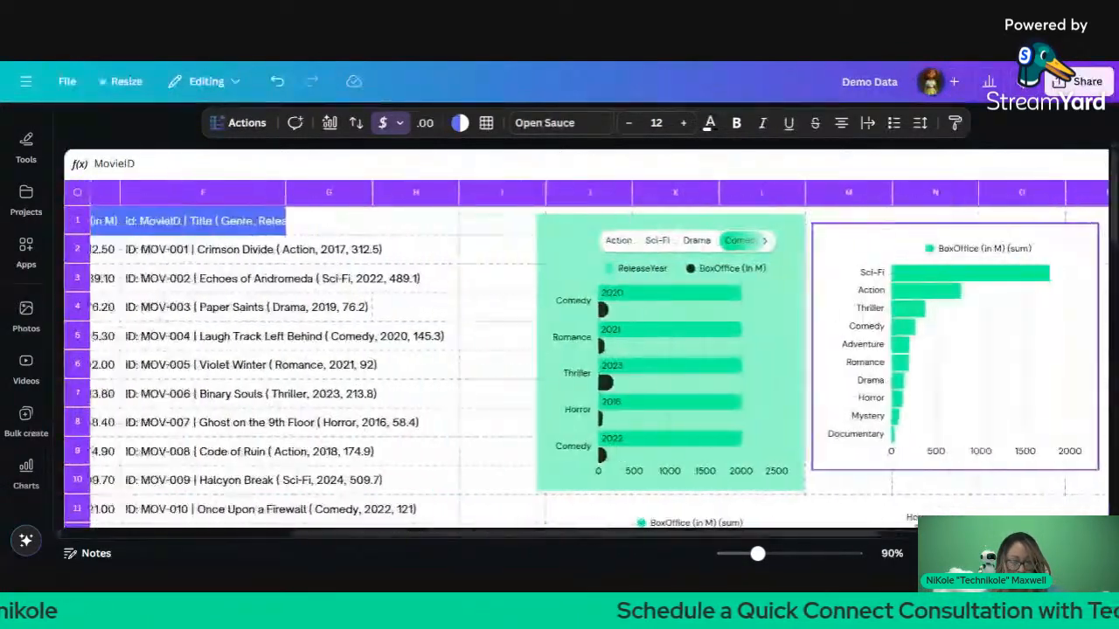
scroll(585, 368, down, 8)
scroll(586, 367, left, 1)
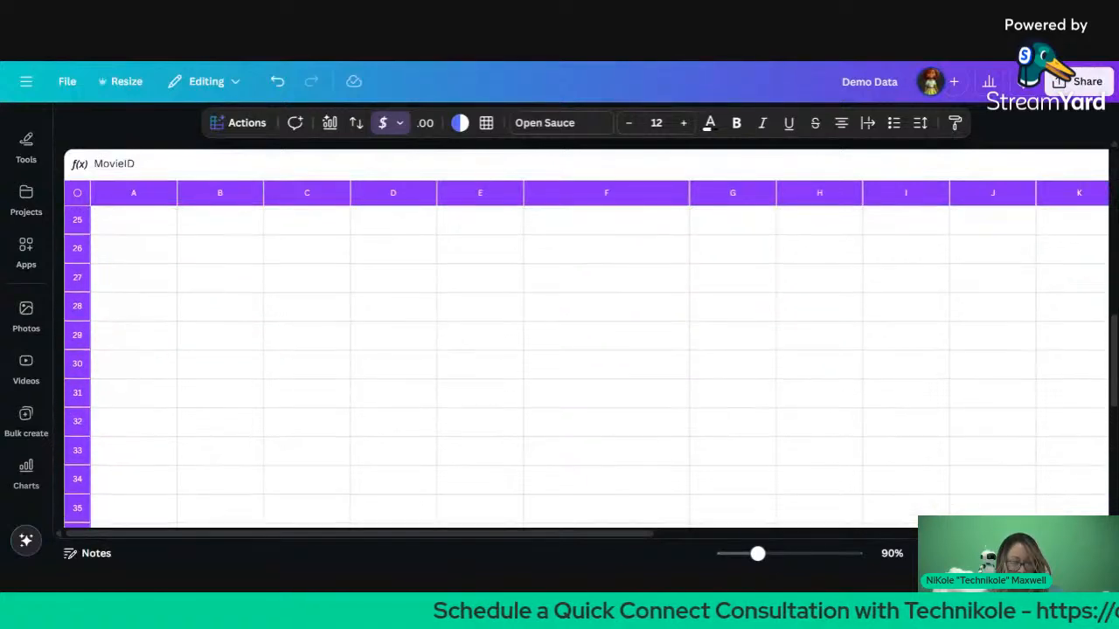
scroll(585, 368, up, 6)
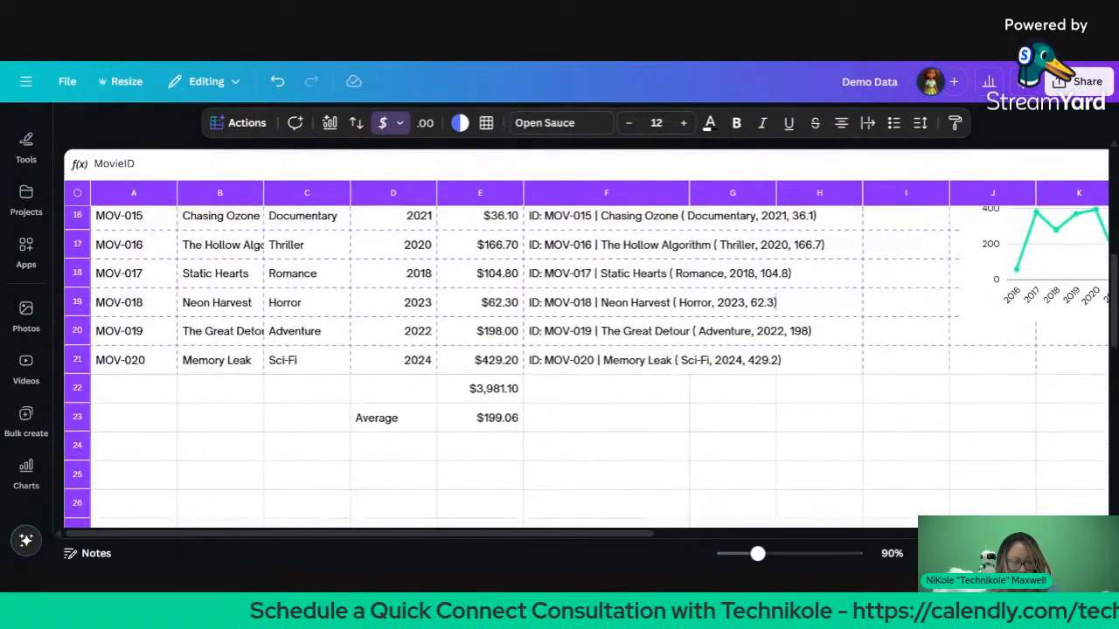
click(946, 554)
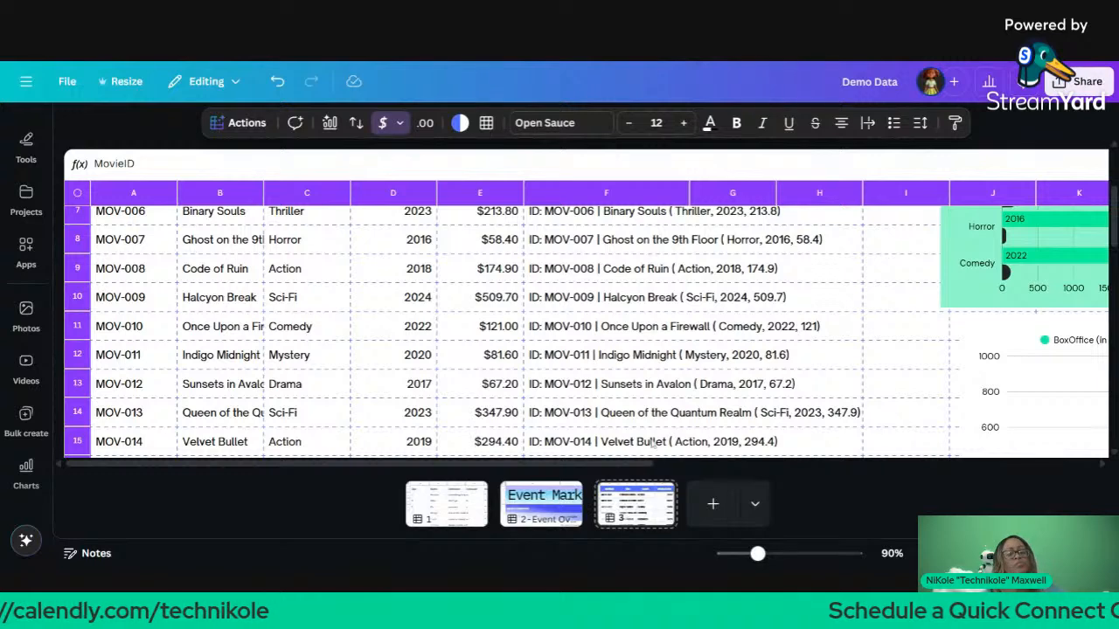
scroll(667, 328, up, 3)
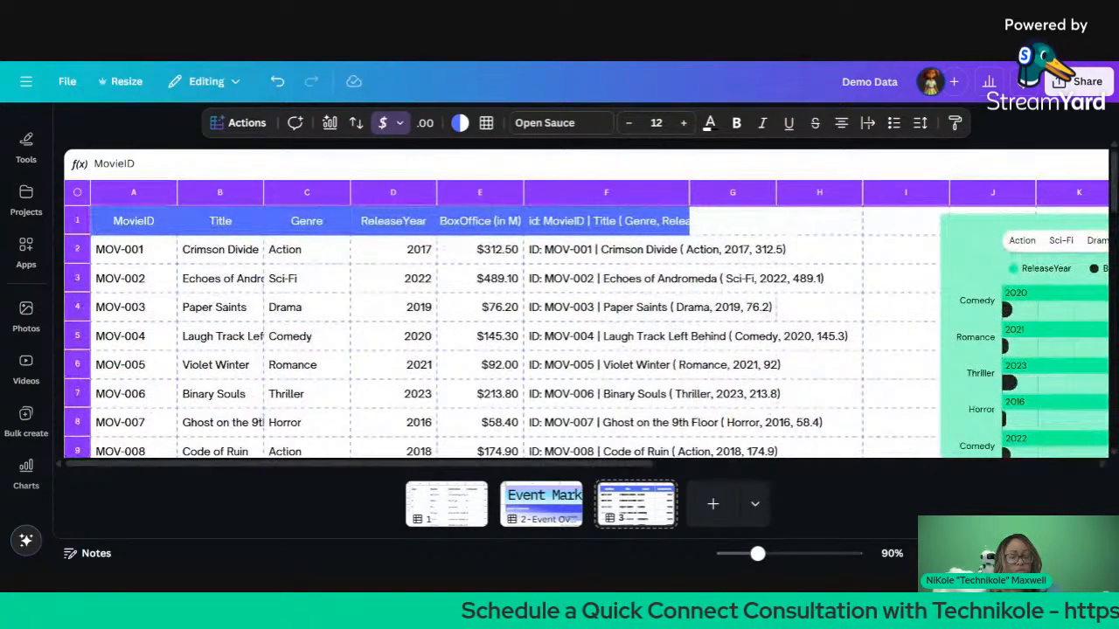
Step: Search for 'in a world' with Match case on, then close Find without replacing
key(ctrl+f)
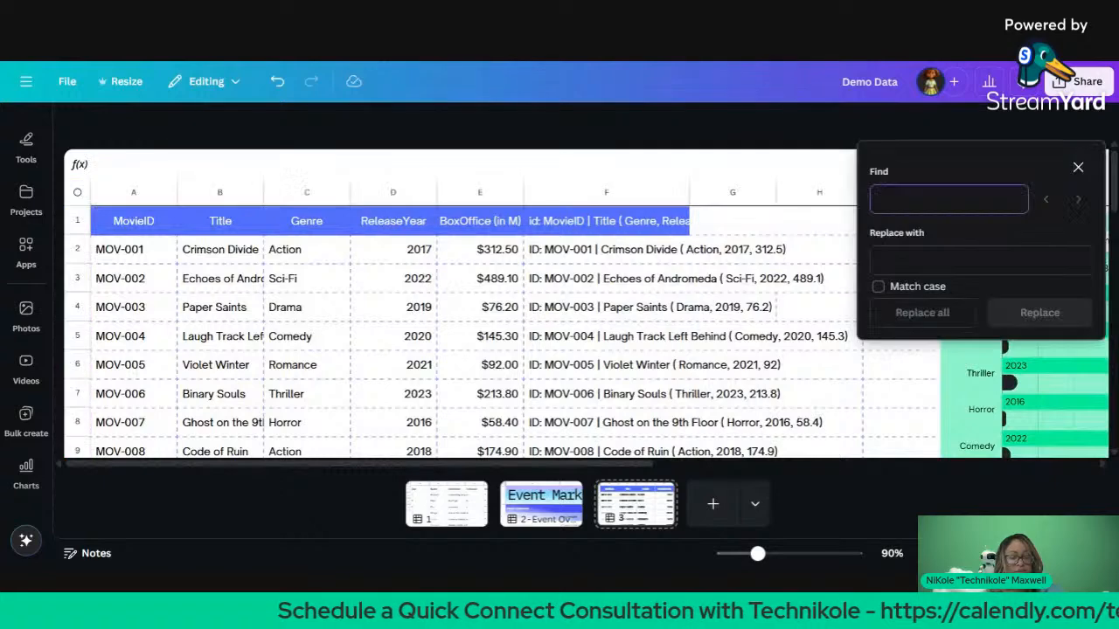
text(in a)
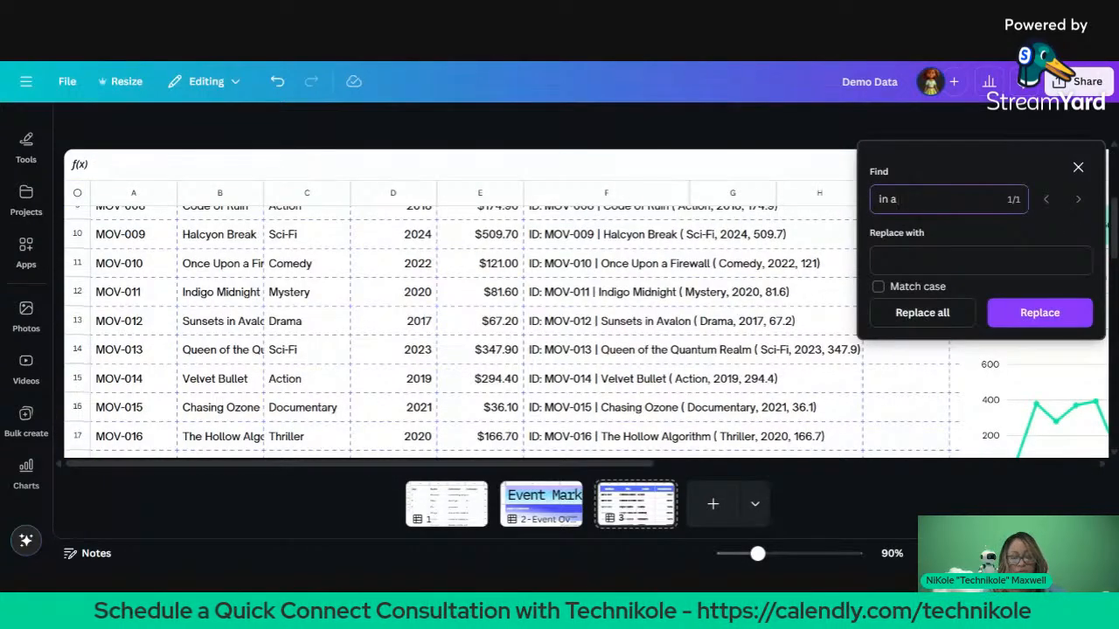
text( worl)
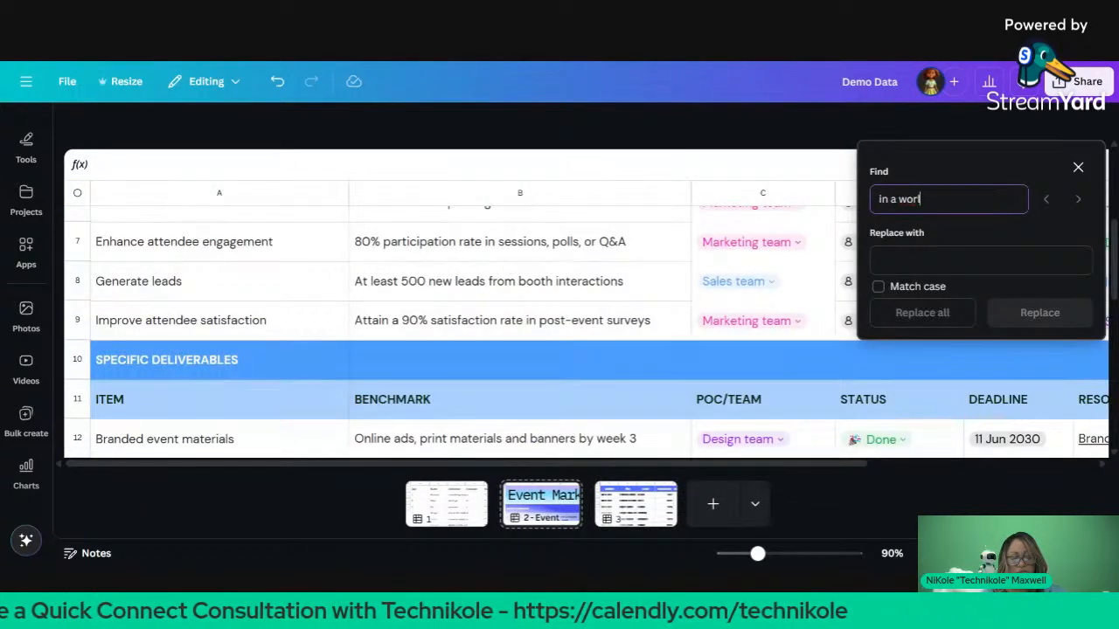
text(d)
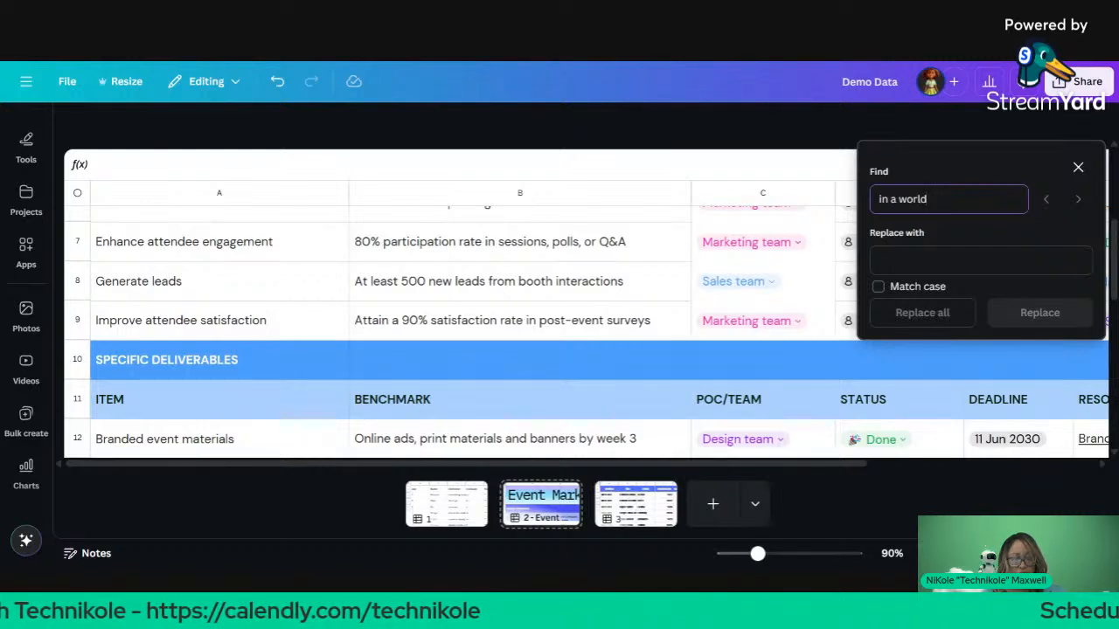
click(907, 166)
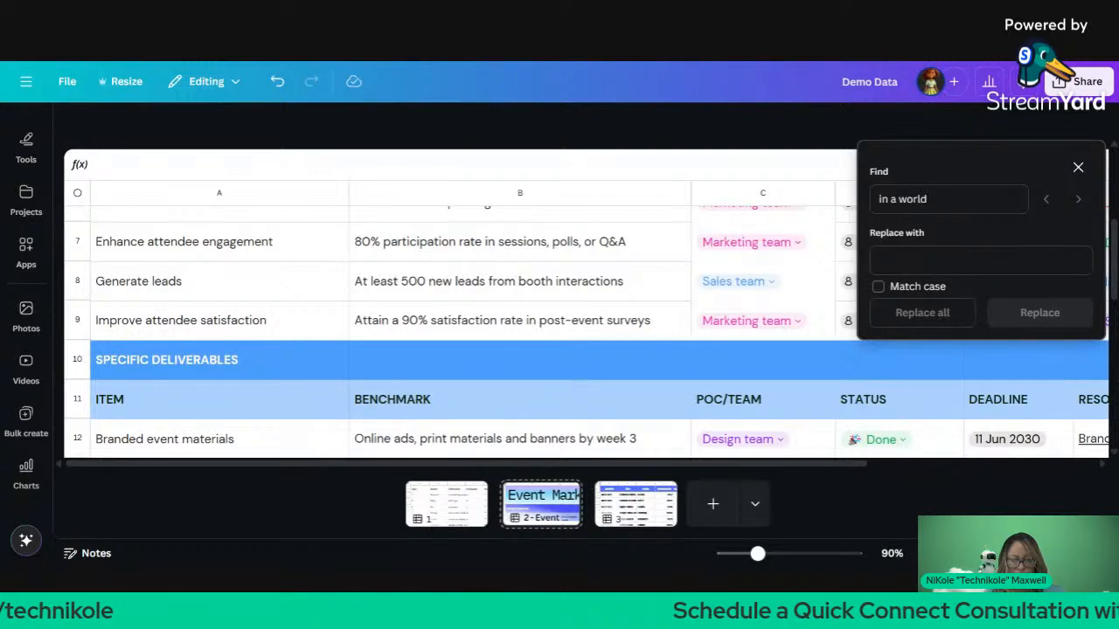
click(930, 291)
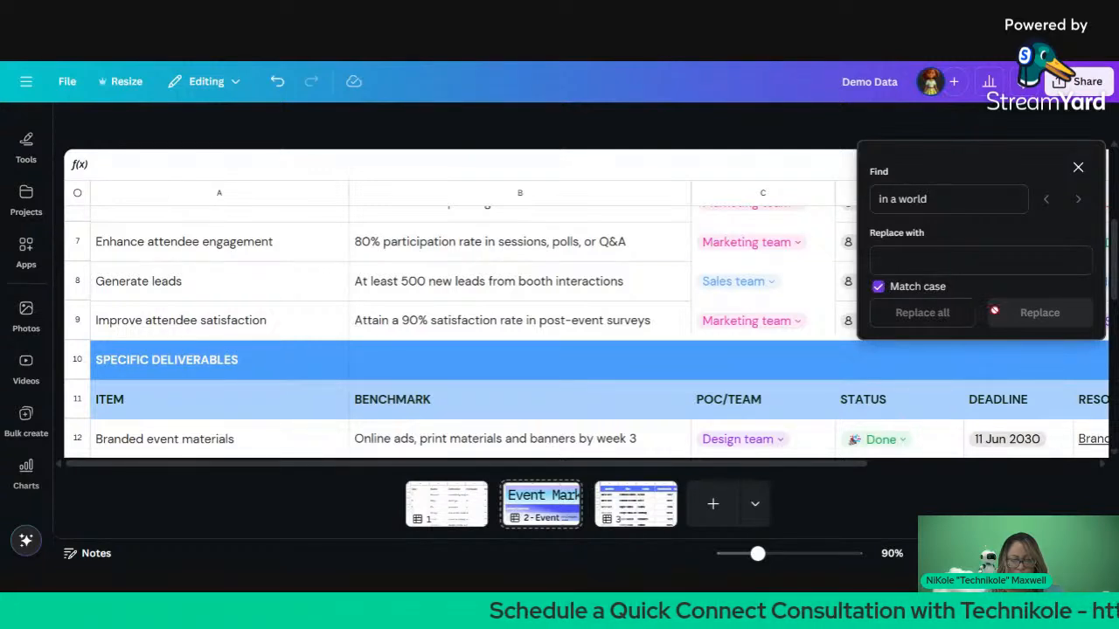
click(979, 259)
text(affa)
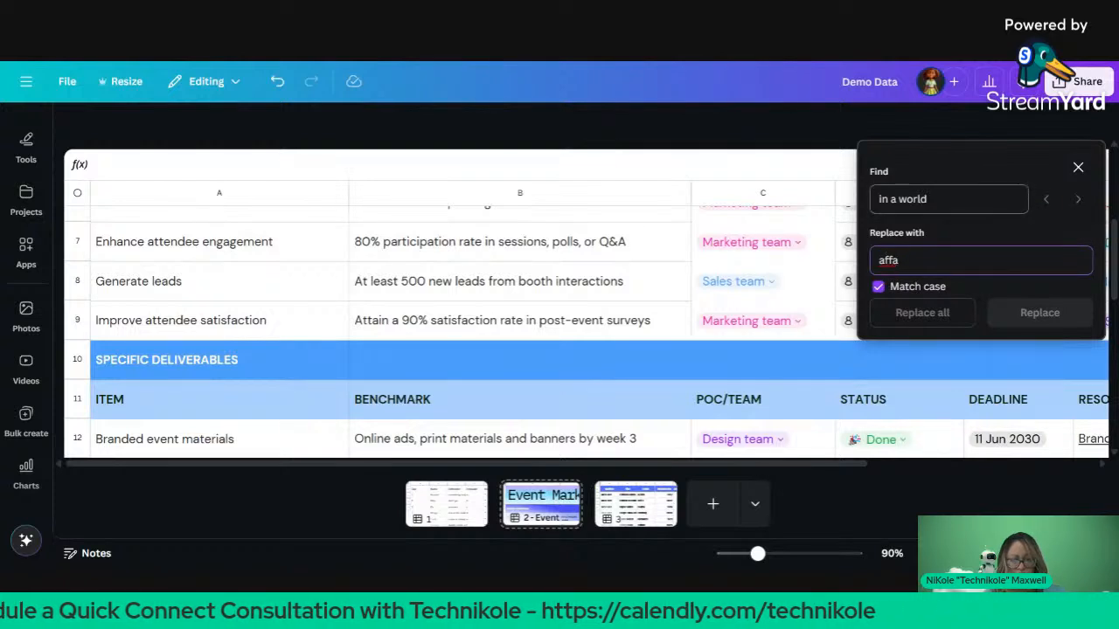
click(1080, 167)
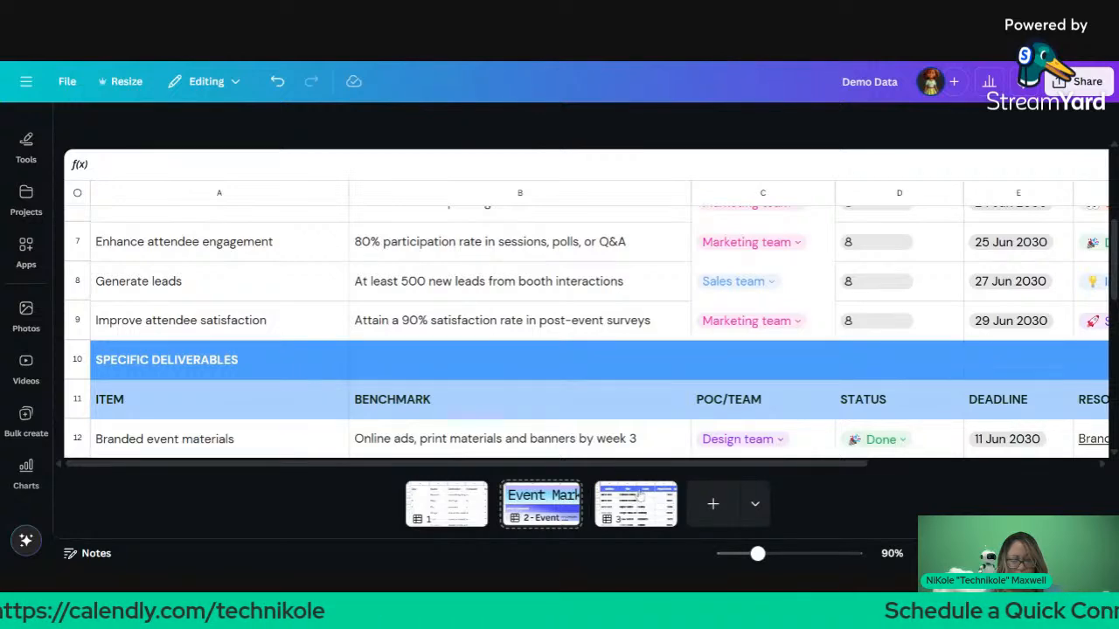
Step: Go to Page 3's movie table and look over its line and pie charts
click(639, 495)
scroll(575, 382, right, 10)
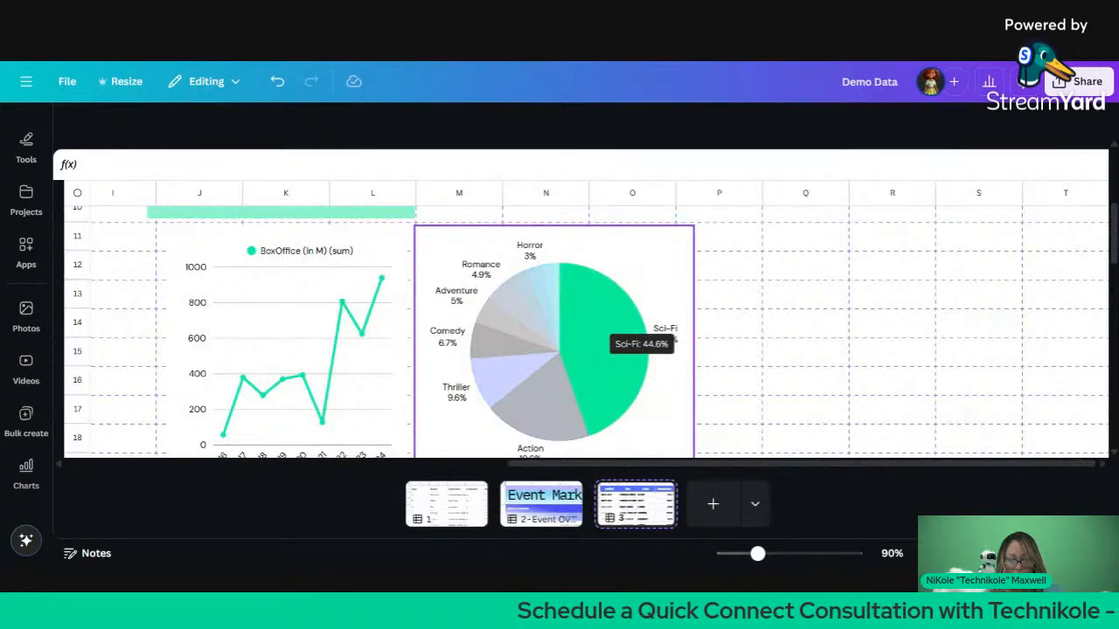
scroll(612, 341, down, 10)
scroll(612, 341, left, 8)
scroll(586, 332, down, 1)
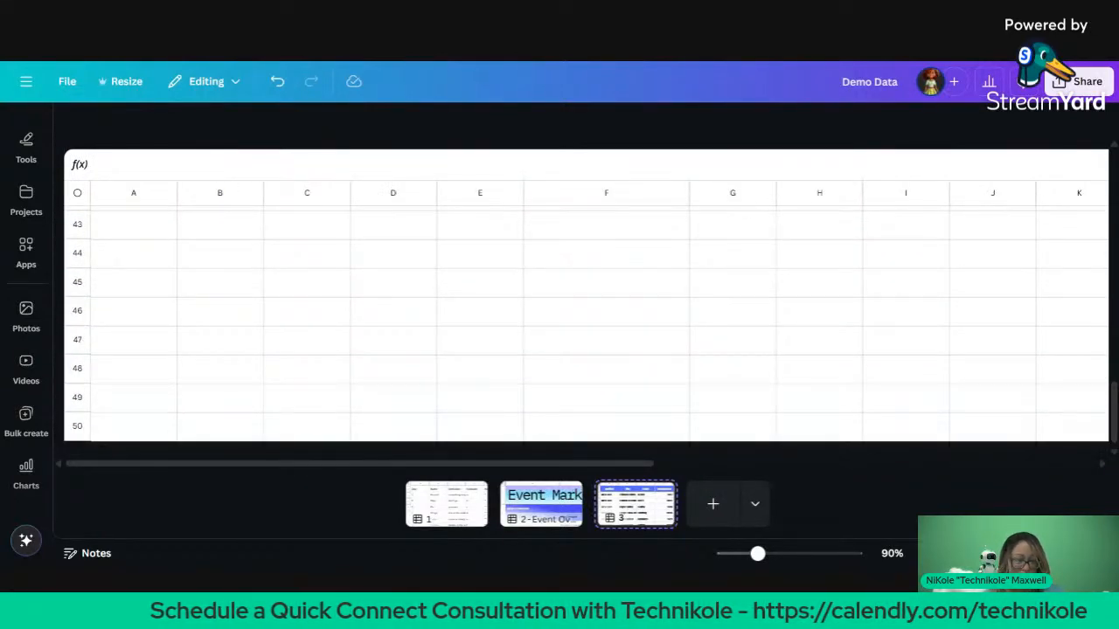
scroll(586, 332, up, 12)
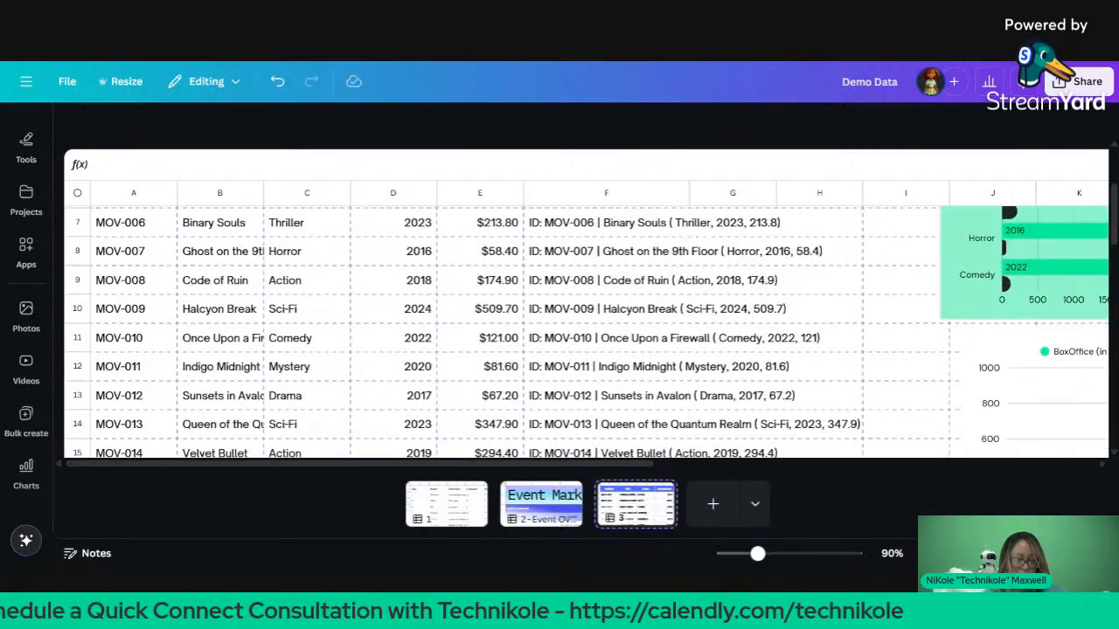
scroll(586, 332, up, 2)
scroll(586, 332, down, 2)
Step: Reopen find and replace, leave Replace with empty, and turn off Match case
scroll(586, 332, up, 2)
key(ctrl+f)
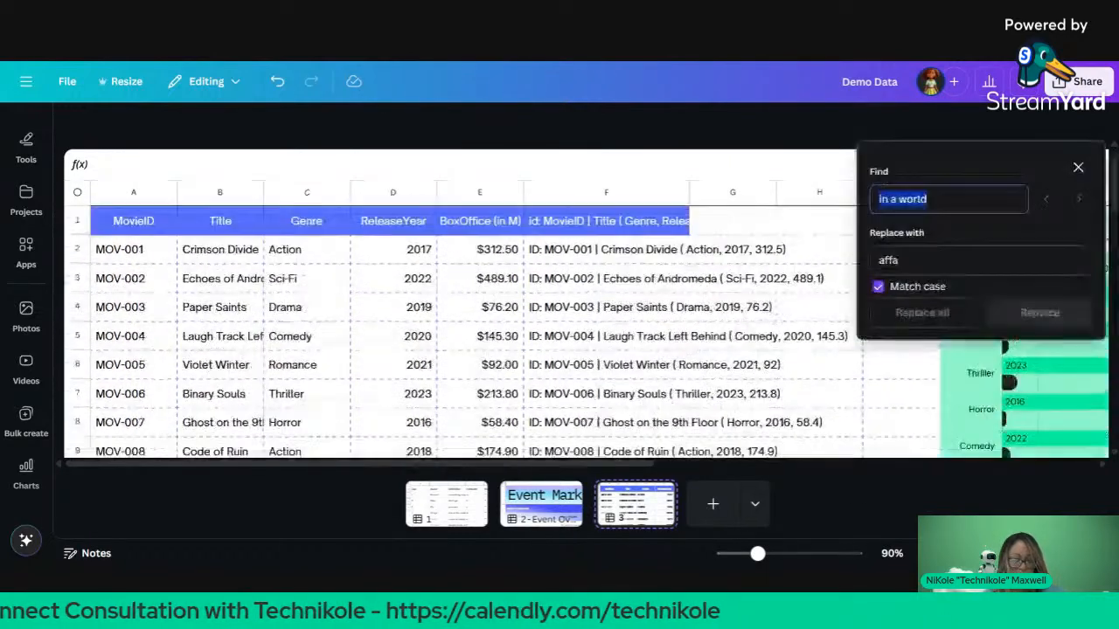
click(903, 261)
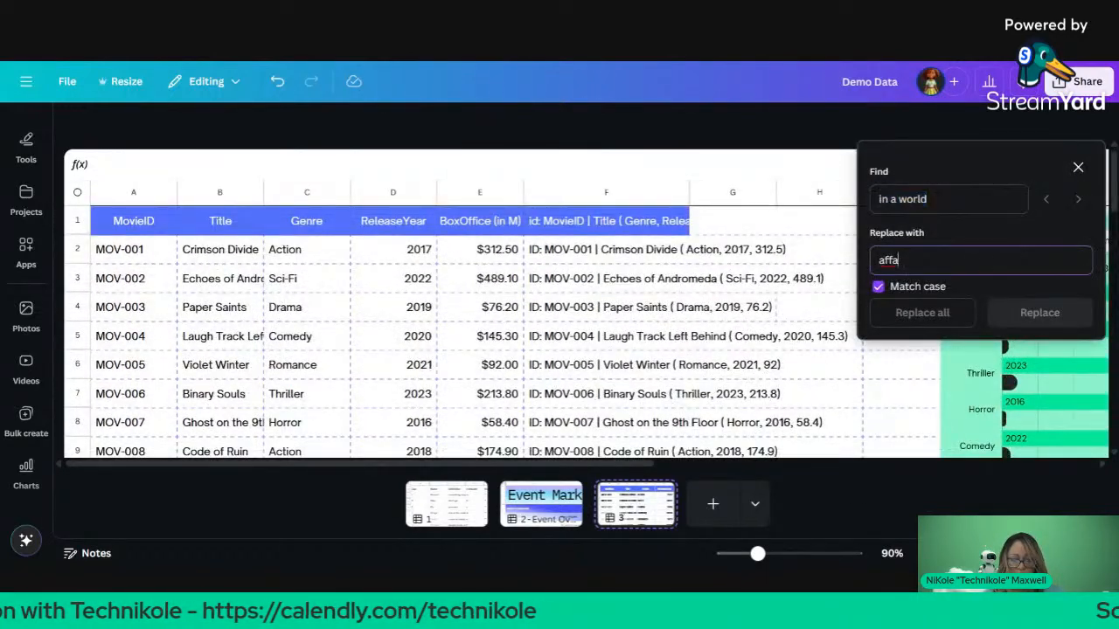
text(affa)
key(BackSpace)
key(BackSpace)
key(BackSpace)
key(BackSpace)
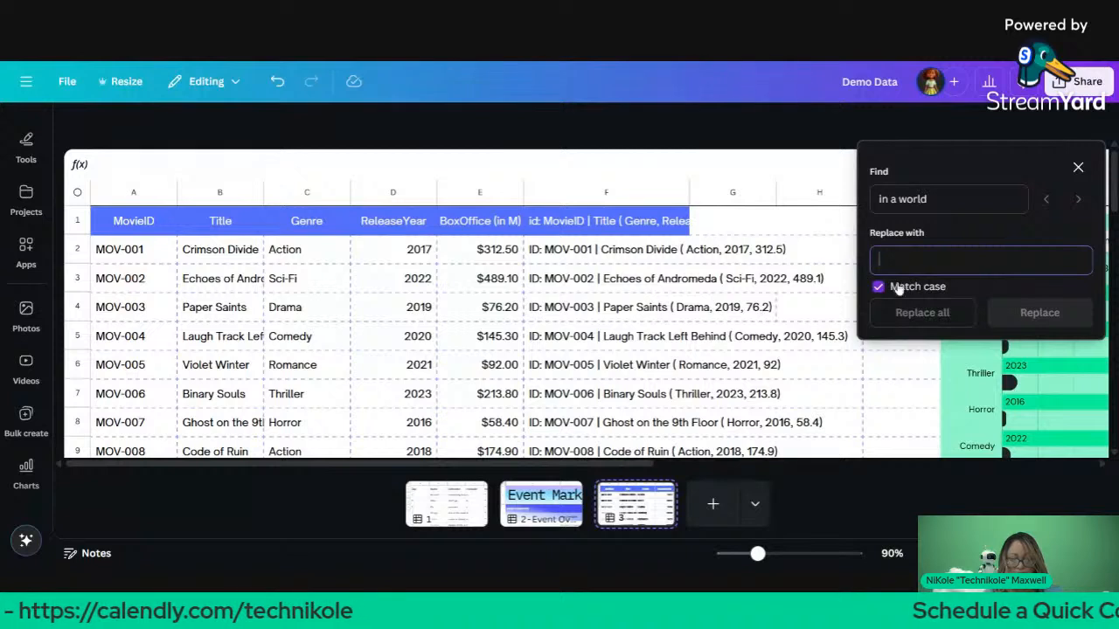
click(899, 288)
Step: Change the search term from 'in a world' to 'world'
click(949, 199)
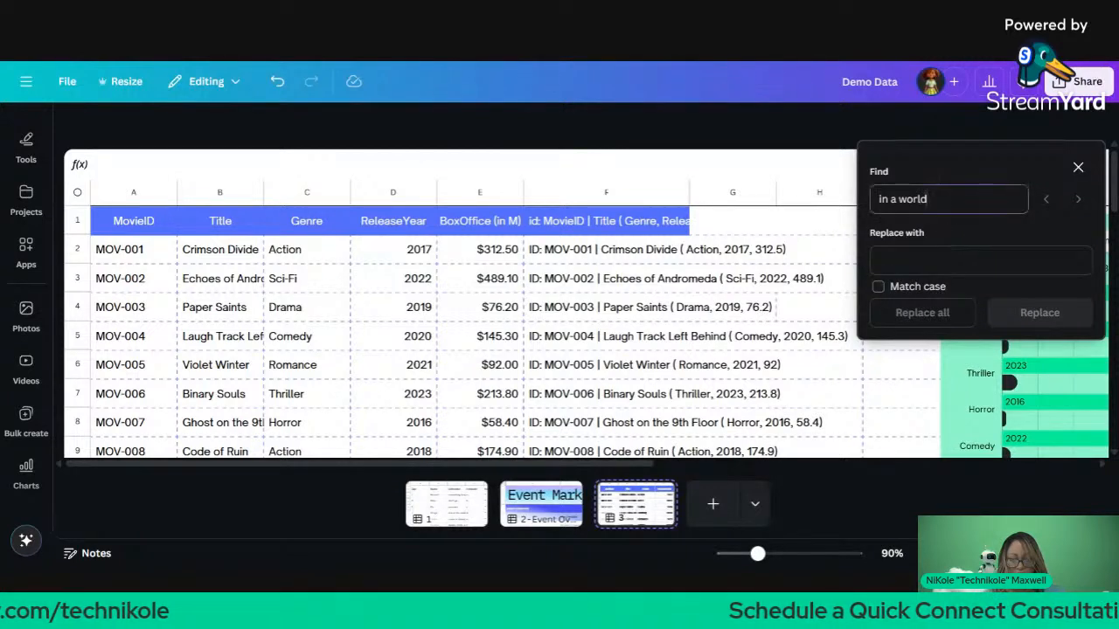
click(1095, 198)
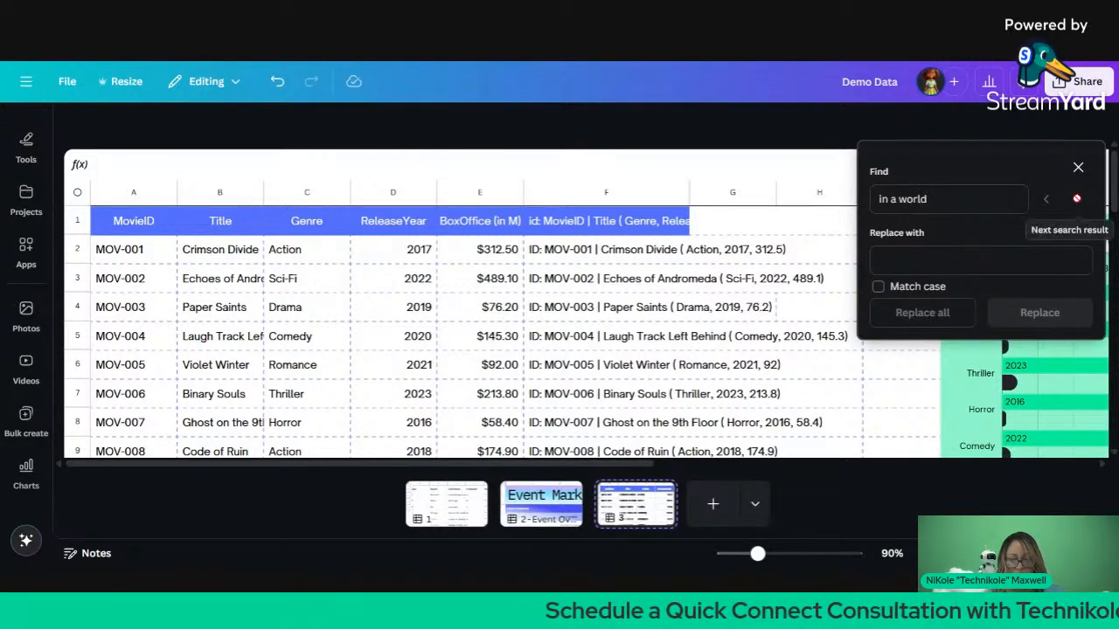
click(949, 199)
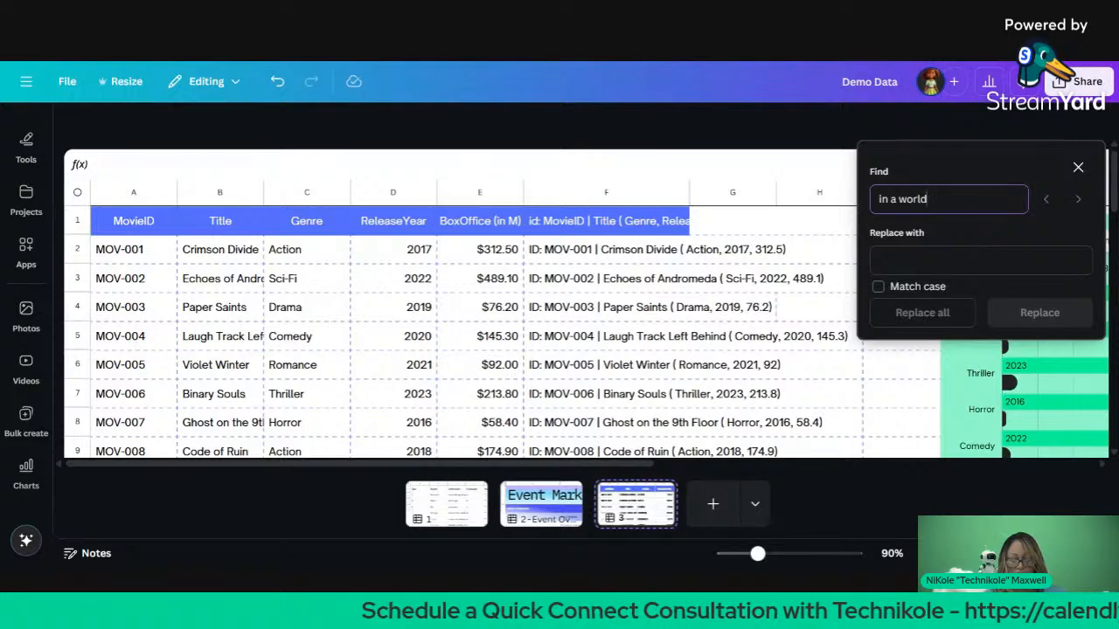
text(*)
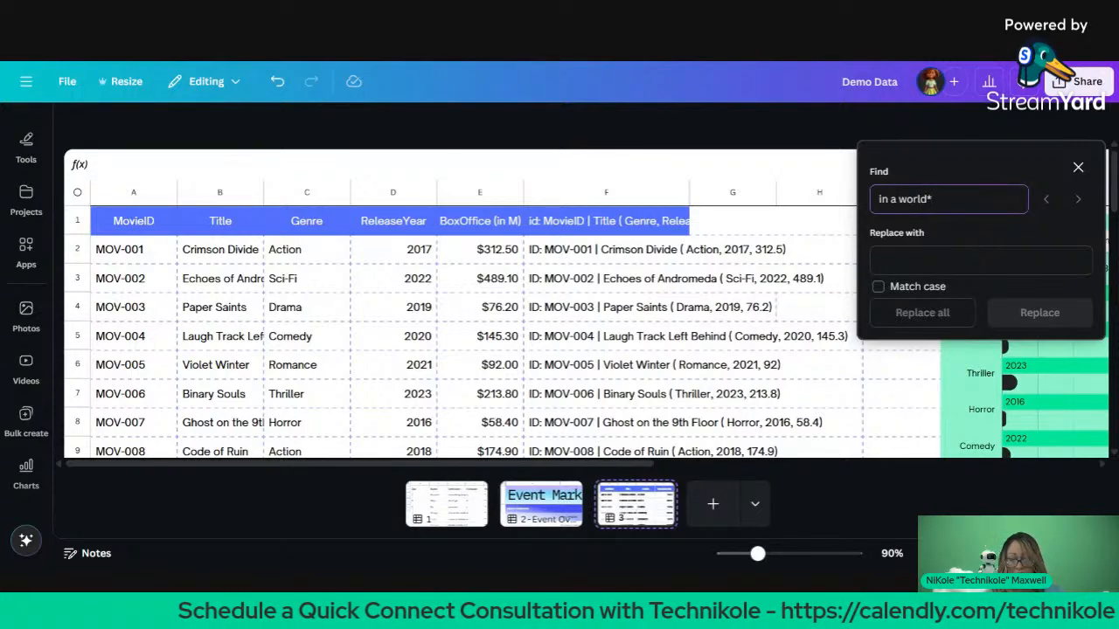
key(BackSpace)
key(BackSpace)
key(BackSpace)
key(BackSpace)
key(BackSpace)
key(BackSpace)
key(BackSpace)
key(BackSpace)
key(BackSpace)
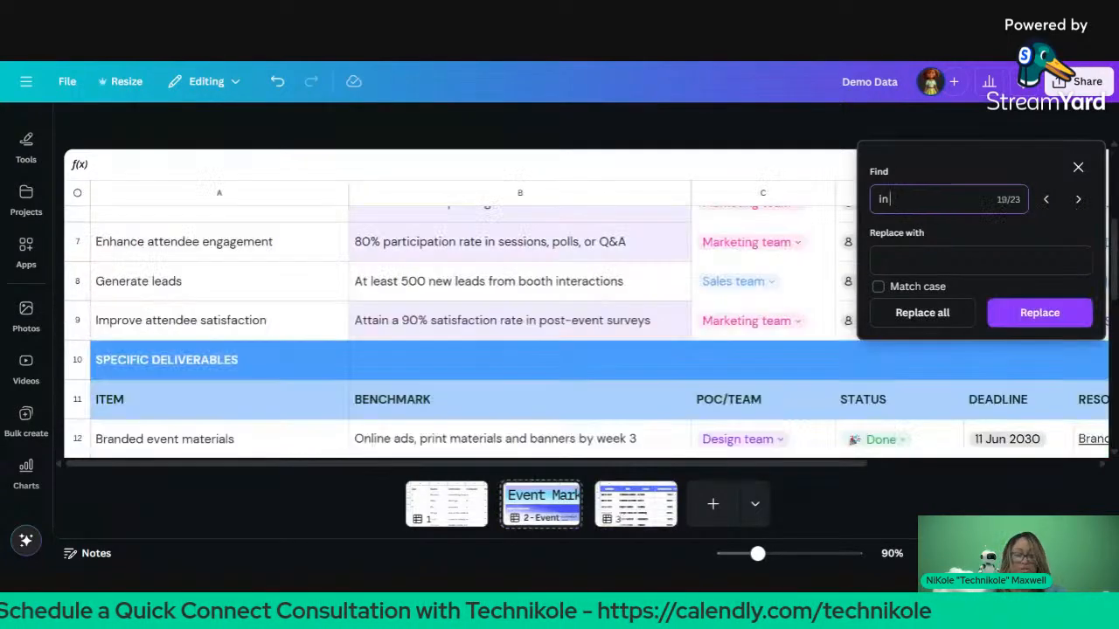
text(world)
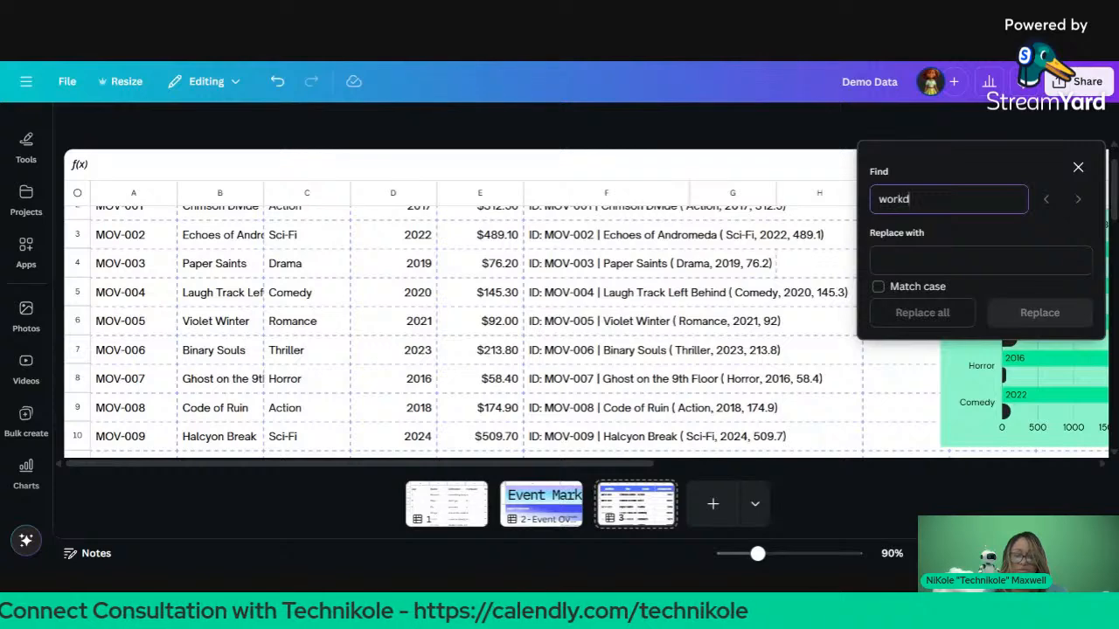
key(BackSpace)
key(BackSpace)
text(ld)
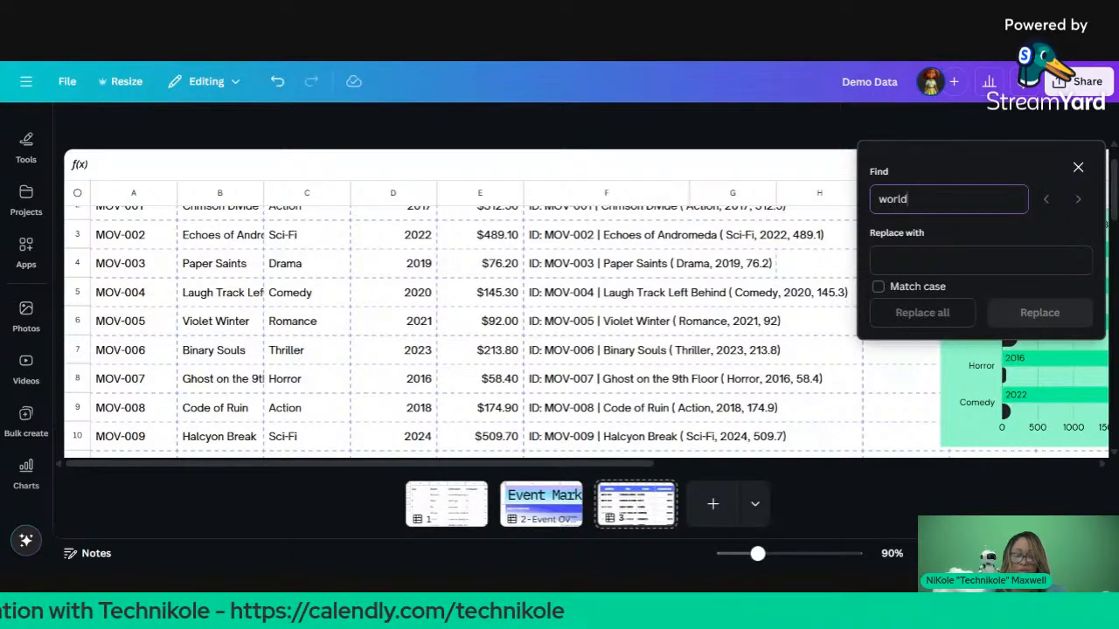
Step: Paste the box office total into G24, then undo it
scroll(731, 313, up, 1)
scroll(732, 313, down, 4)
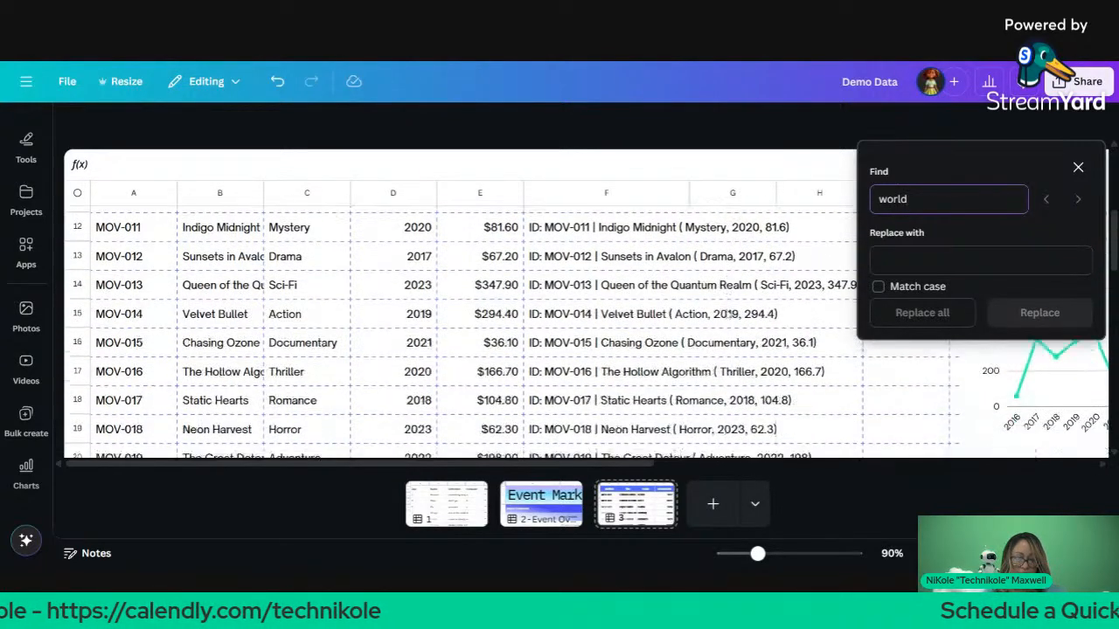
scroll(731, 314, down, 5)
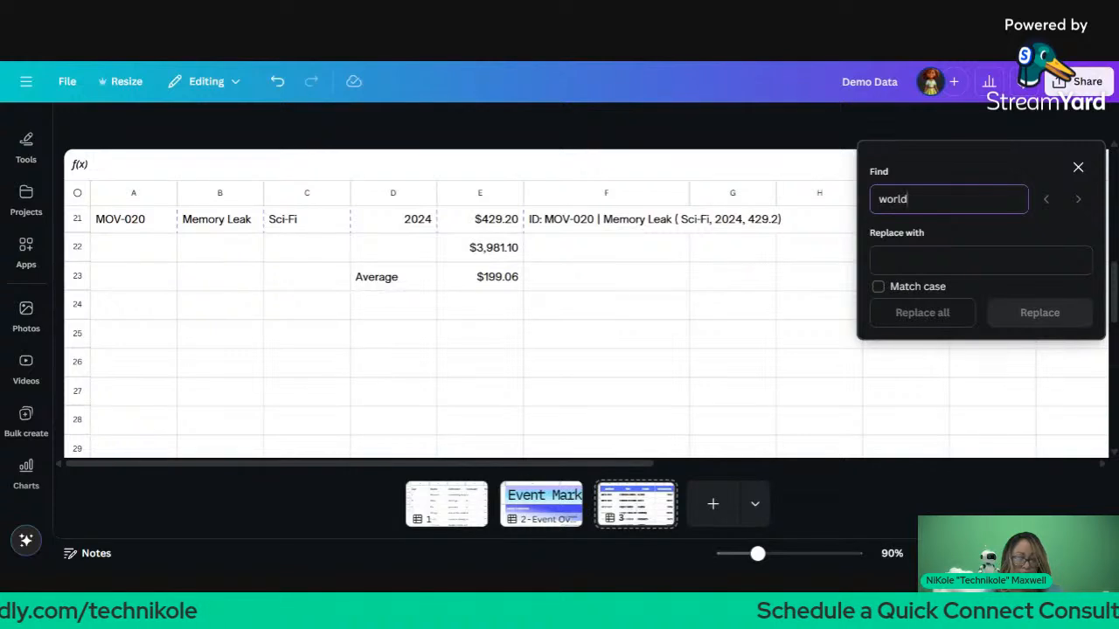
click(736, 314)
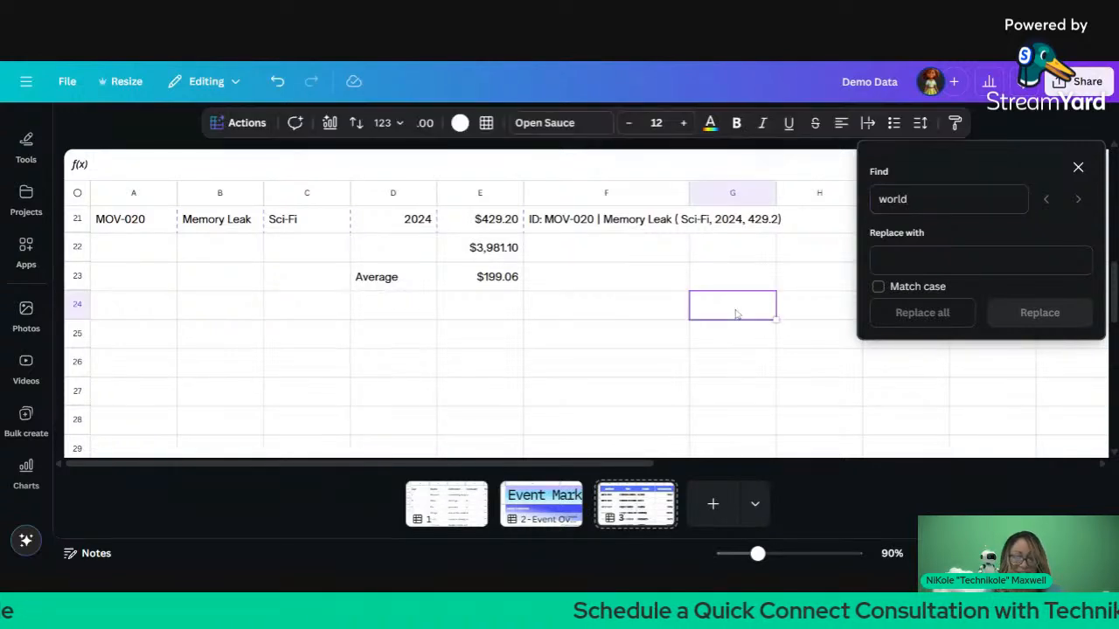
text($3,981.10)
key(ctrl+z)
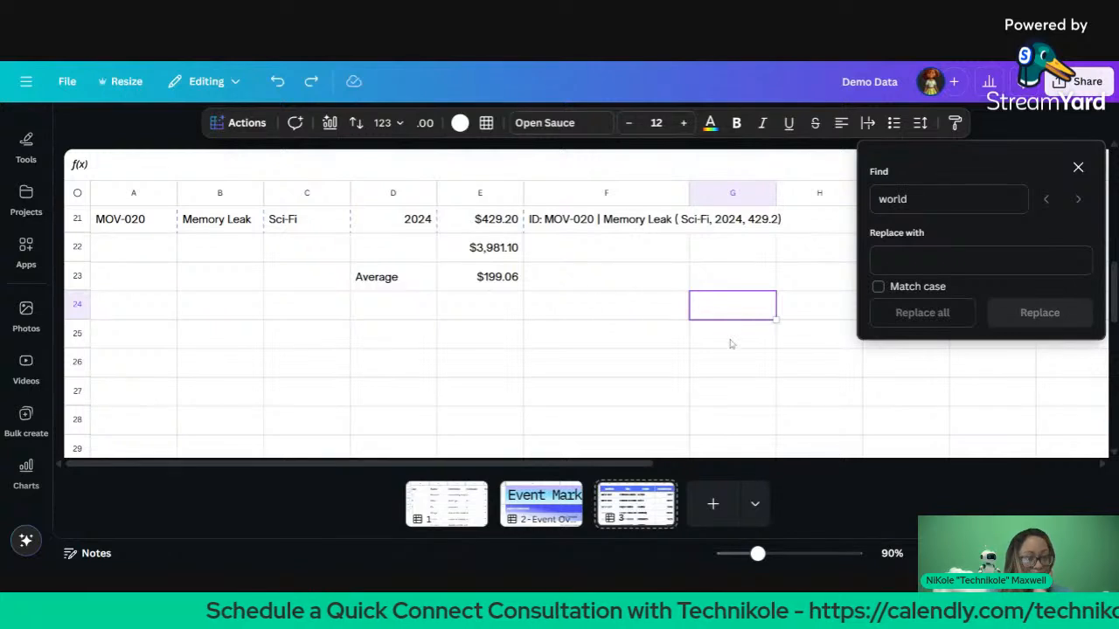
Step: Switch Demo Data to Viewing mode and close the Find panel
click(236, 83)
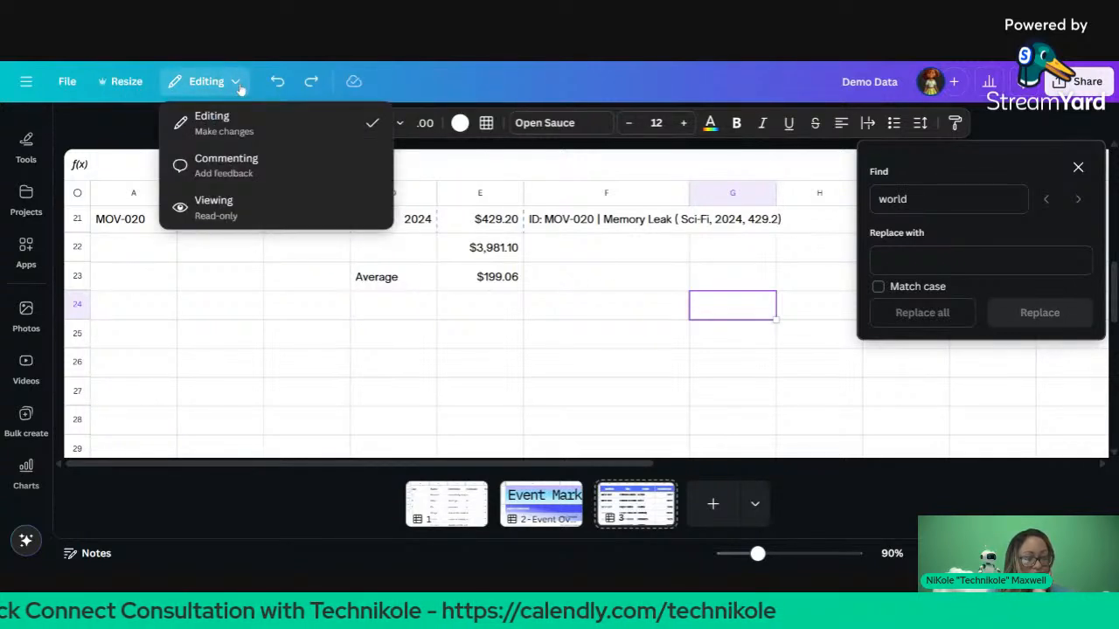
click(282, 201)
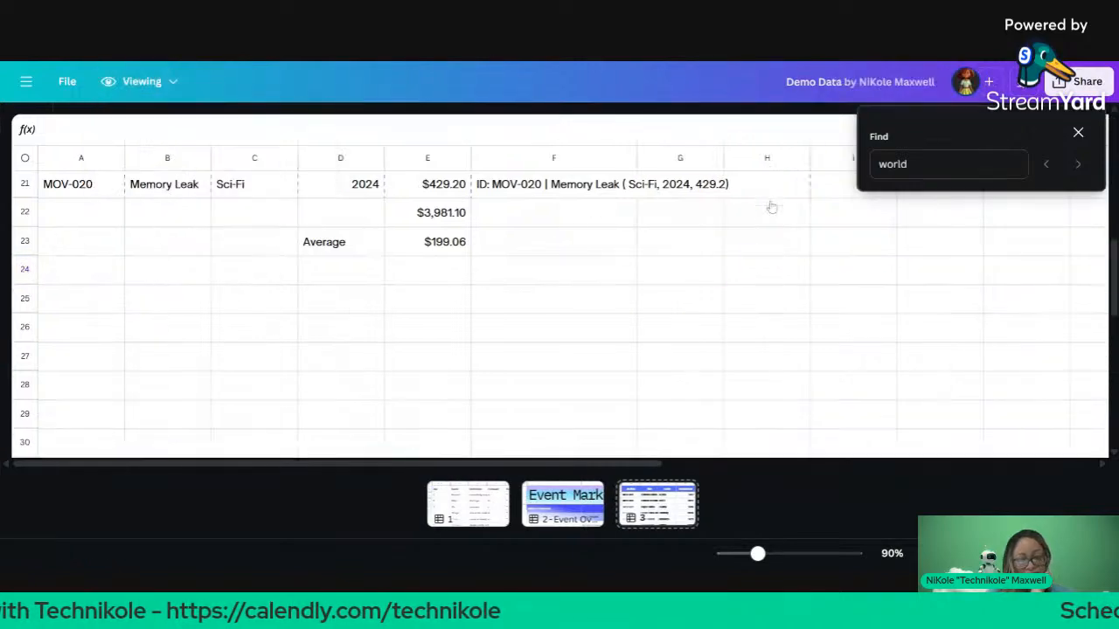
click(1077, 135)
Step: Scroll across the movie page's charts and back to the table
scroll(696, 448, up, 6)
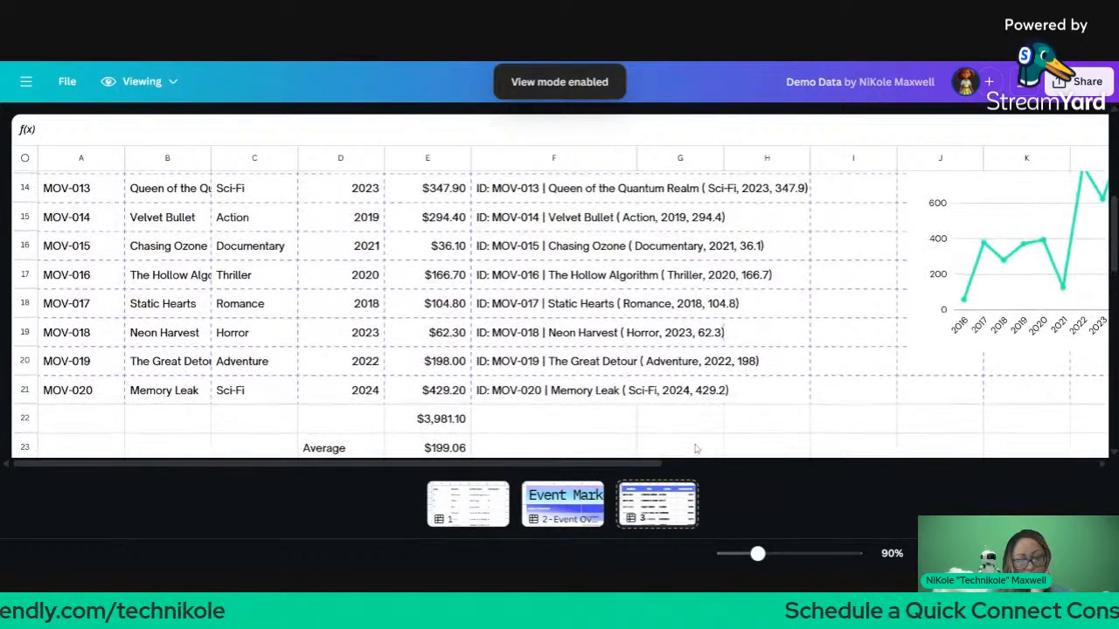
scroll(696, 449, right, 3)
scroll(692, 386, right, 5)
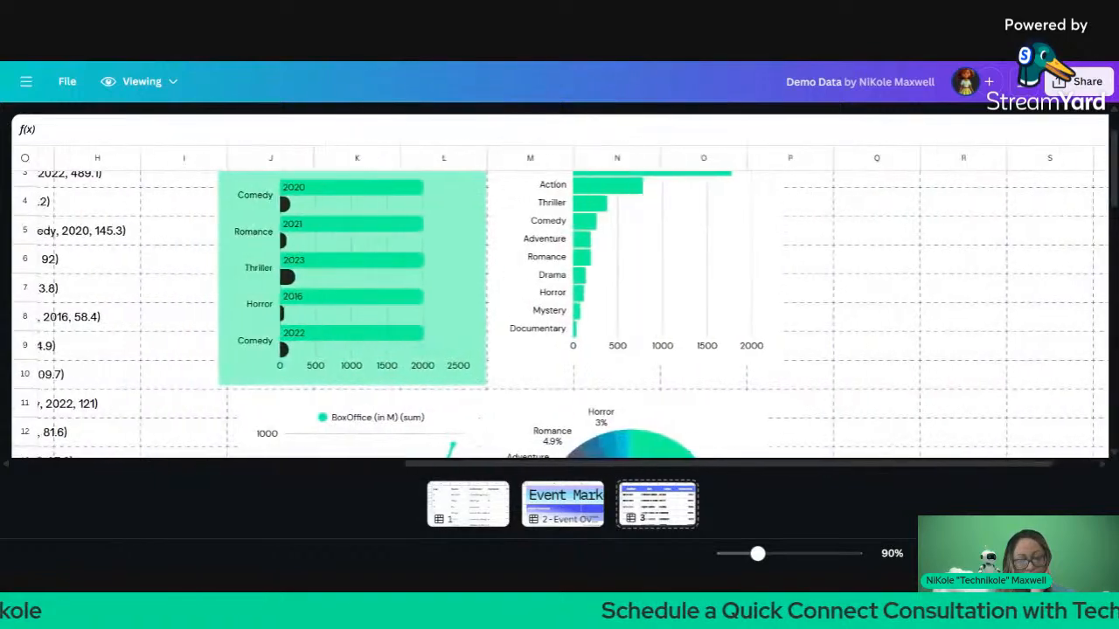
scroll(692, 386, up, 1)
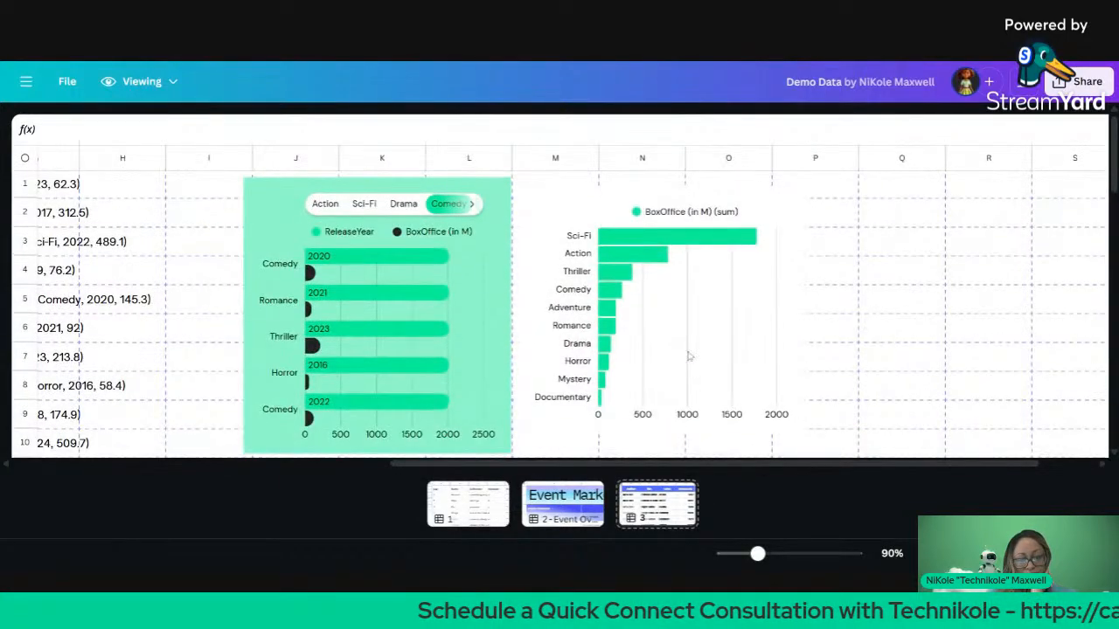
scroll(693, 386, left, 7)
scroll(692, 386, down, 6)
scroll(692, 385, down, 8)
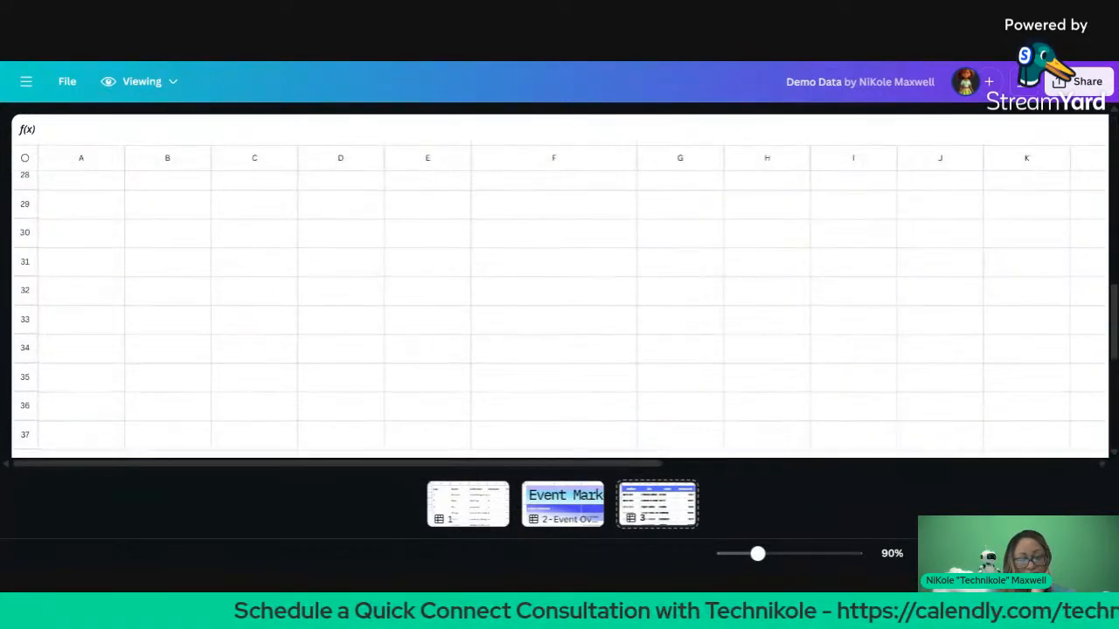
scroll(692, 386, right, 7)
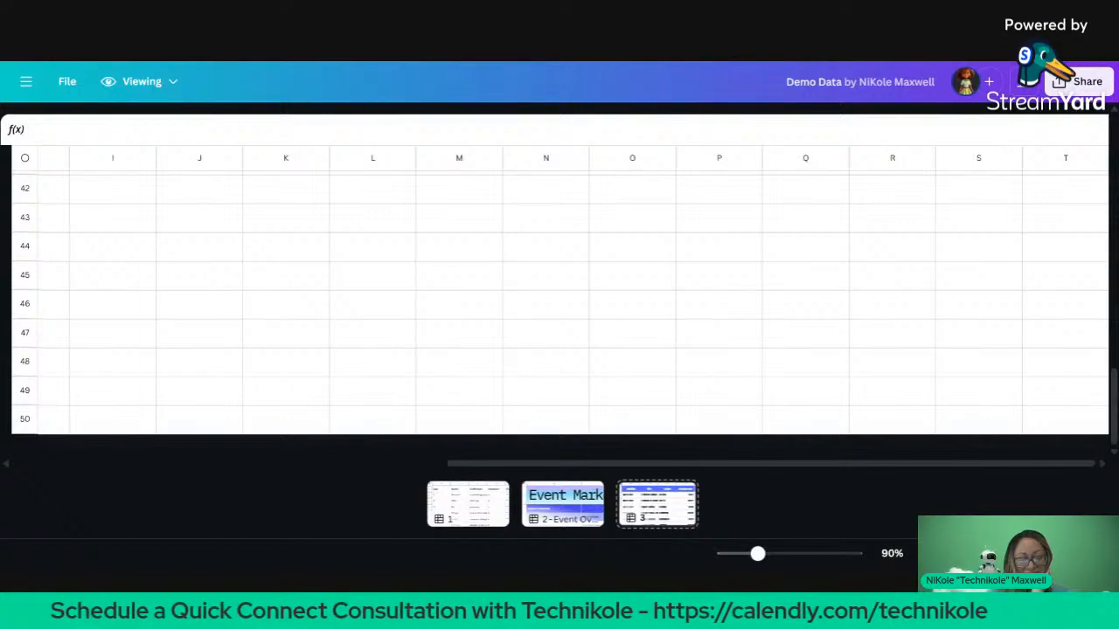
scroll(559, 306, up, 14)
scroll(559, 306, left, 8)
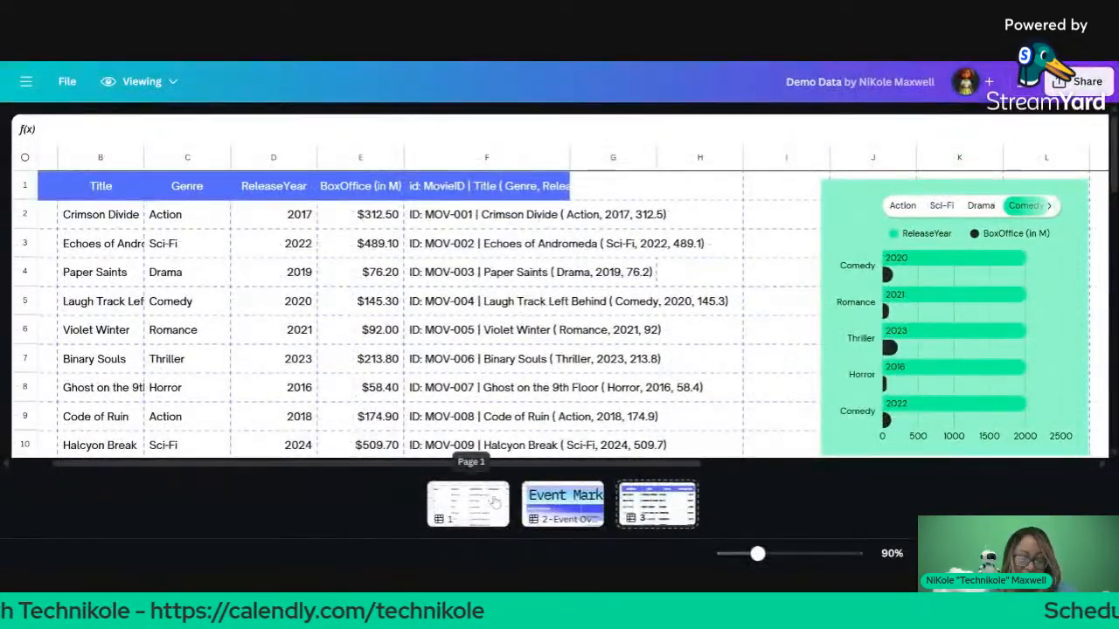
Step: Show Page 1's Day and Name table and open Canva's side menu
click(494, 504)
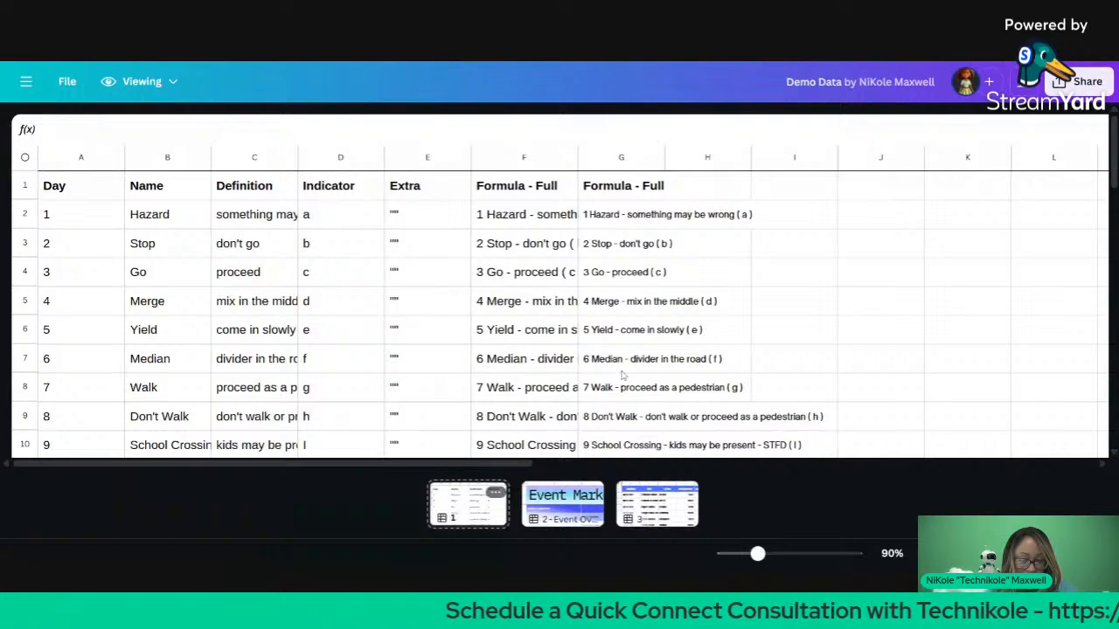
scroll(622, 376, down, 5)
scroll(622, 375, up, 3)
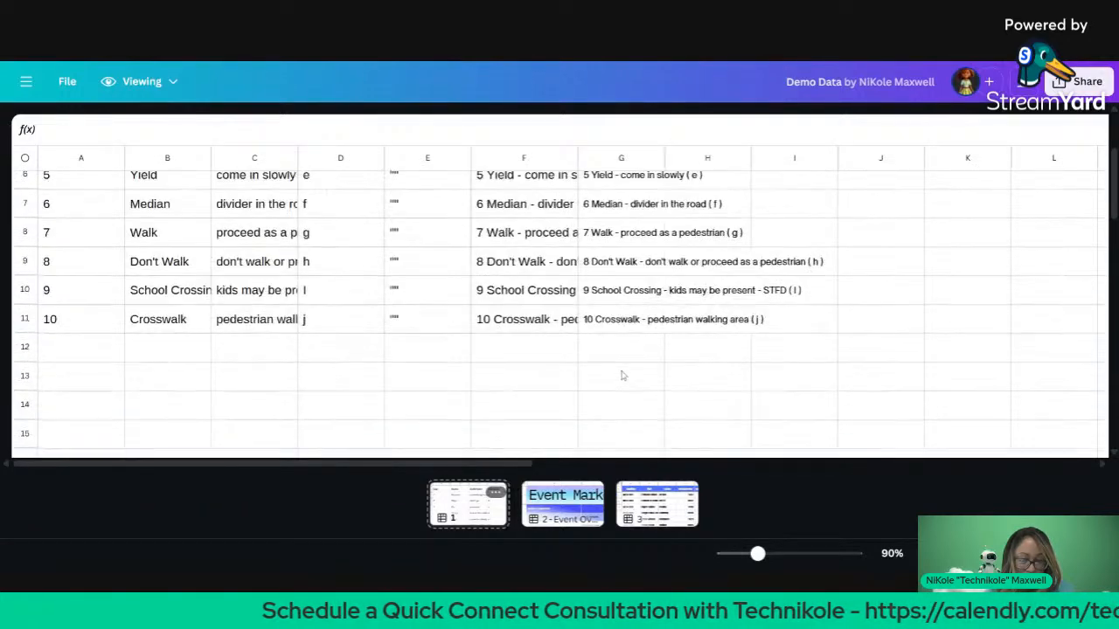
click(27, 81)
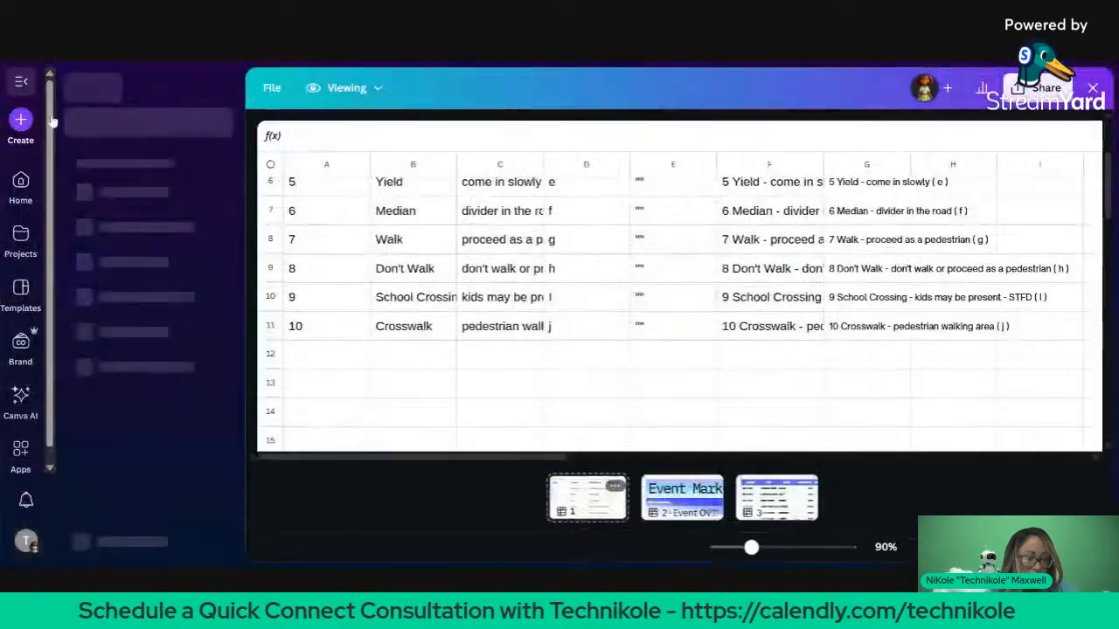
Step: Go through Canva AI to Projects and reopen the Demo Data design
click(22, 83)
click(22, 83)
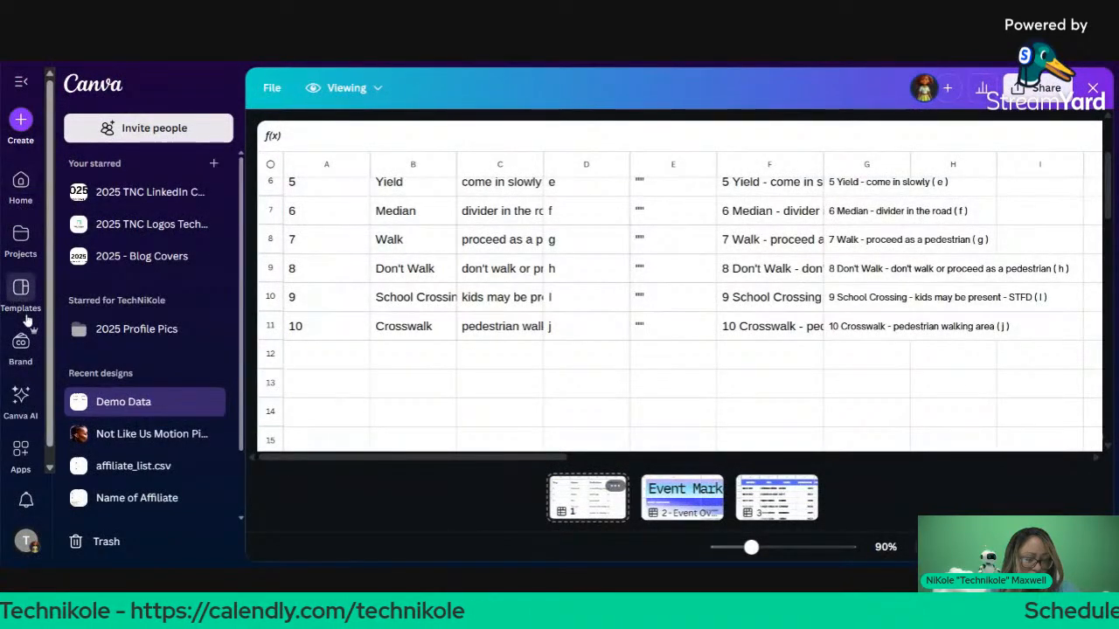
click(19, 398)
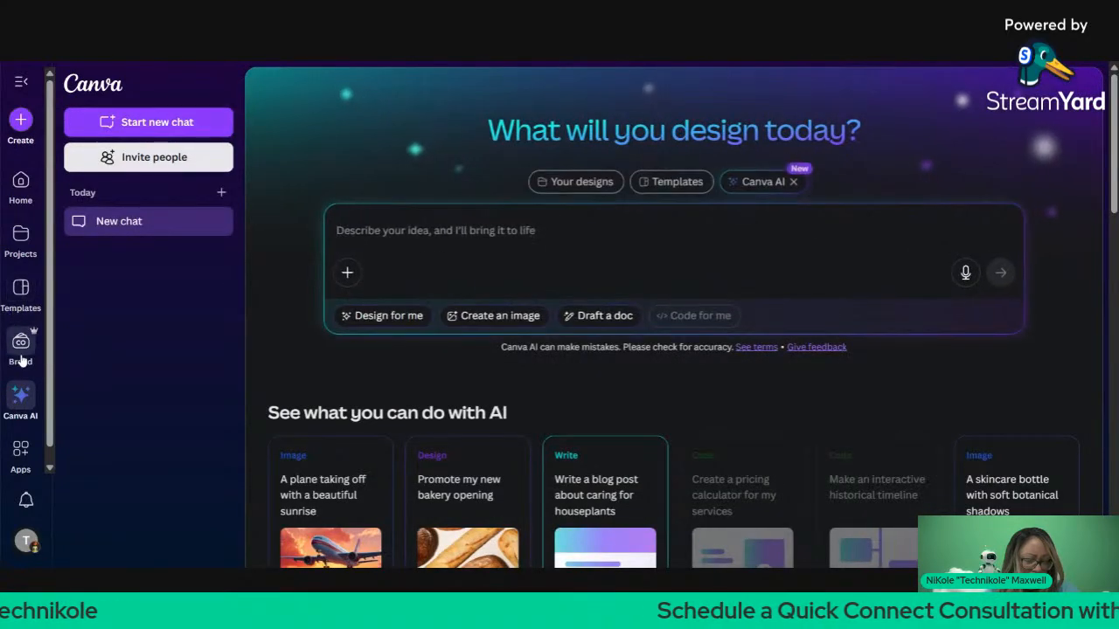
click(21, 247)
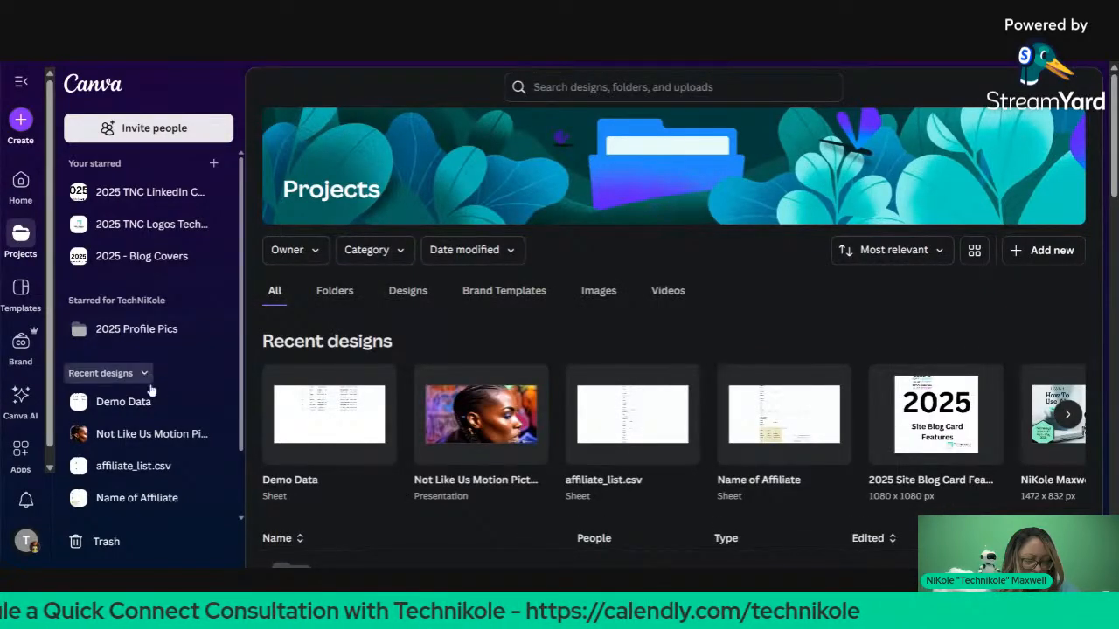
click(145, 401)
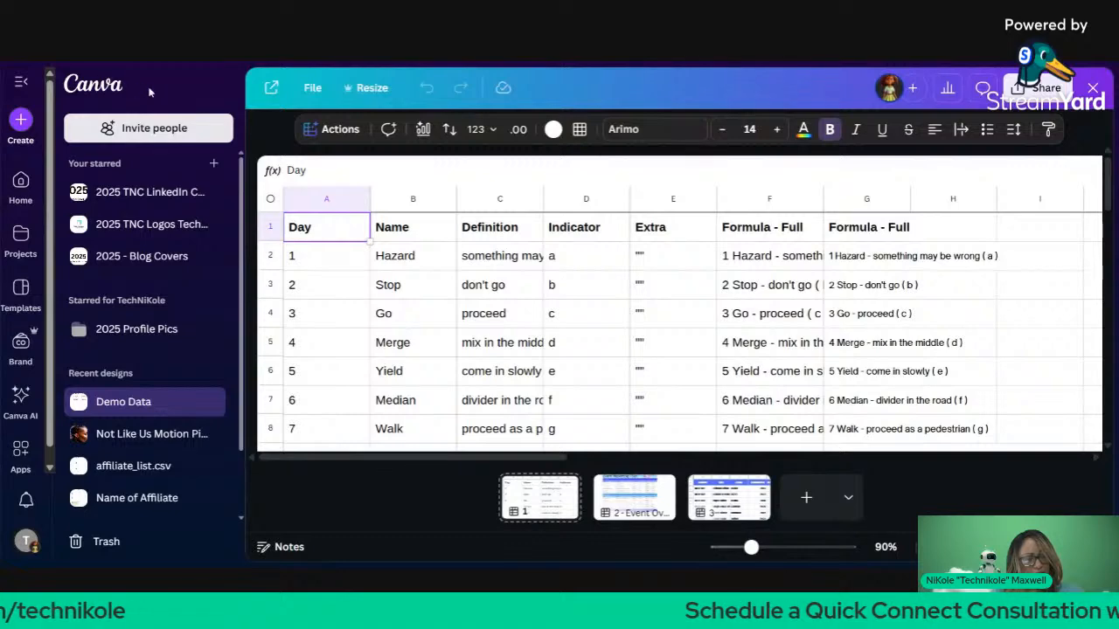
Step: Reopen Demo Data from Home's Recent designs and select the $92.00 value on Page 3
click(216, 103)
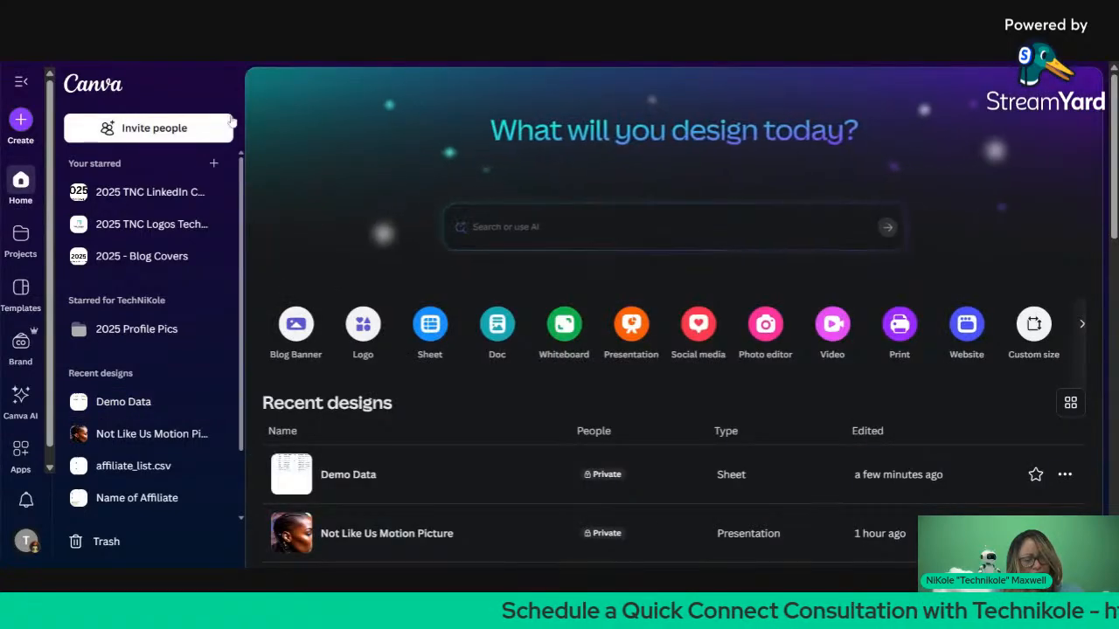
click(347, 469)
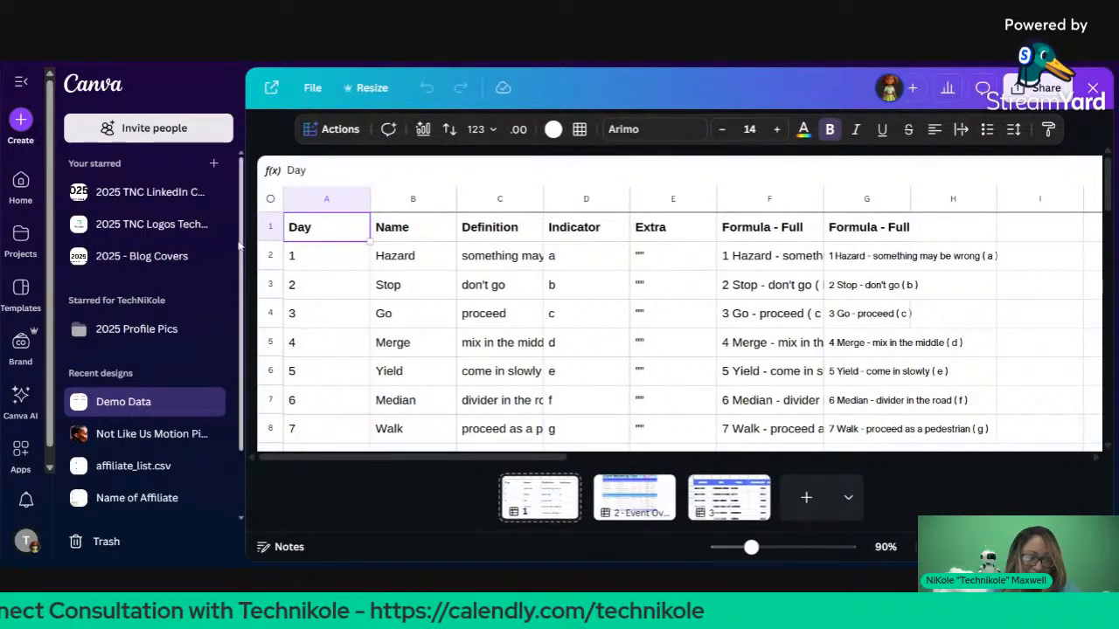
click(280, 490)
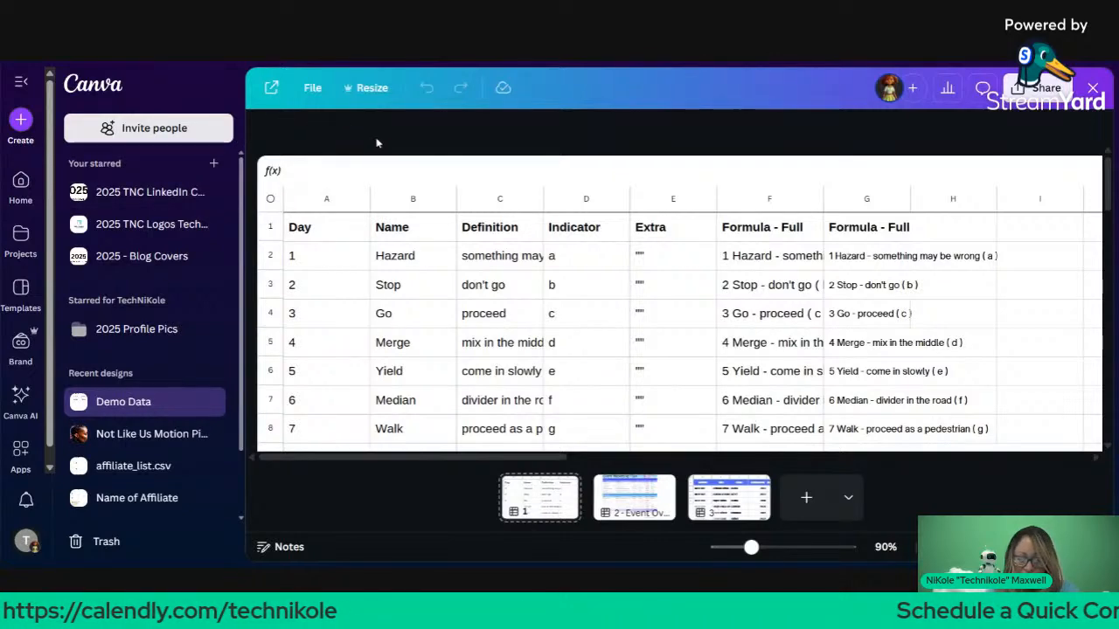
click(726, 501)
click(651, 371)
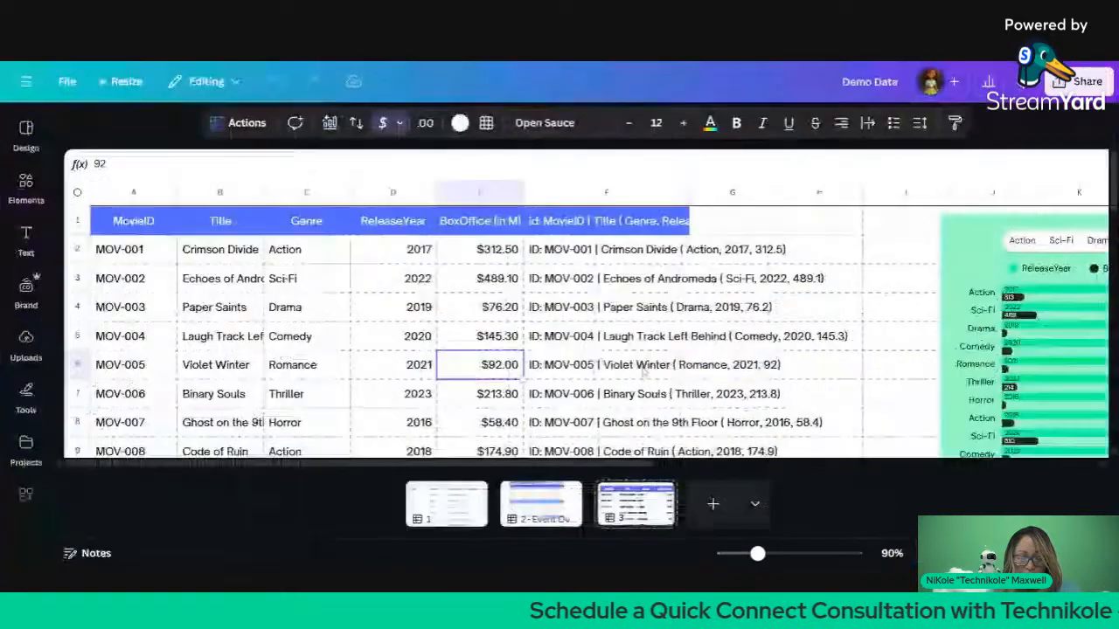
Step: Select empty cell A25 below the totals and choose Magic Write from Actions
scroll(647, 371, down, 5)
scroll(644, 370, down, 3)
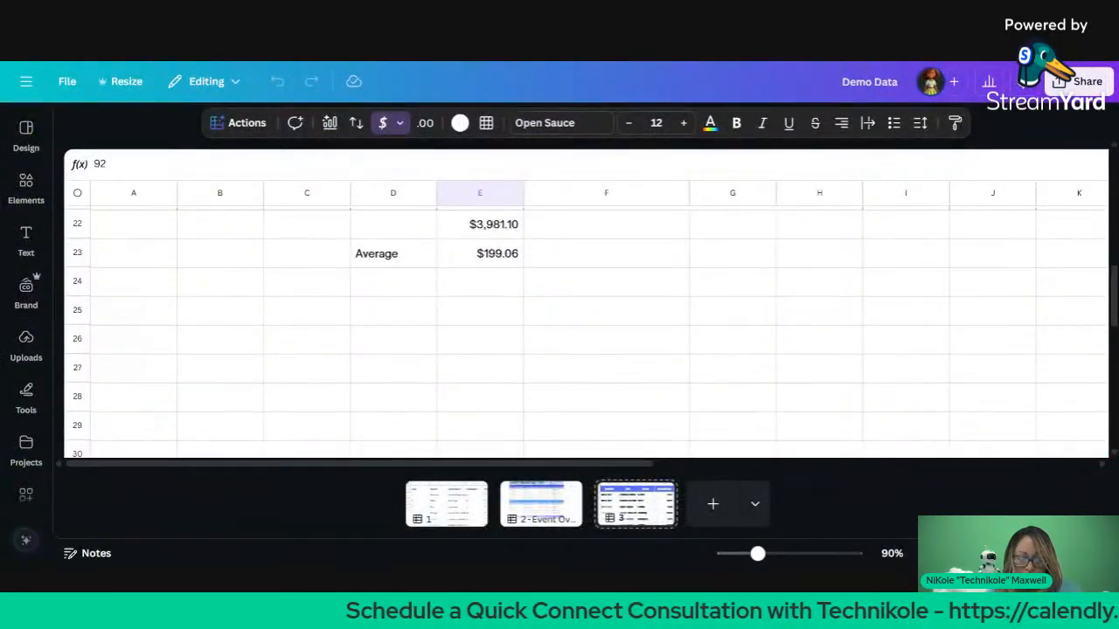
click(141, 316)
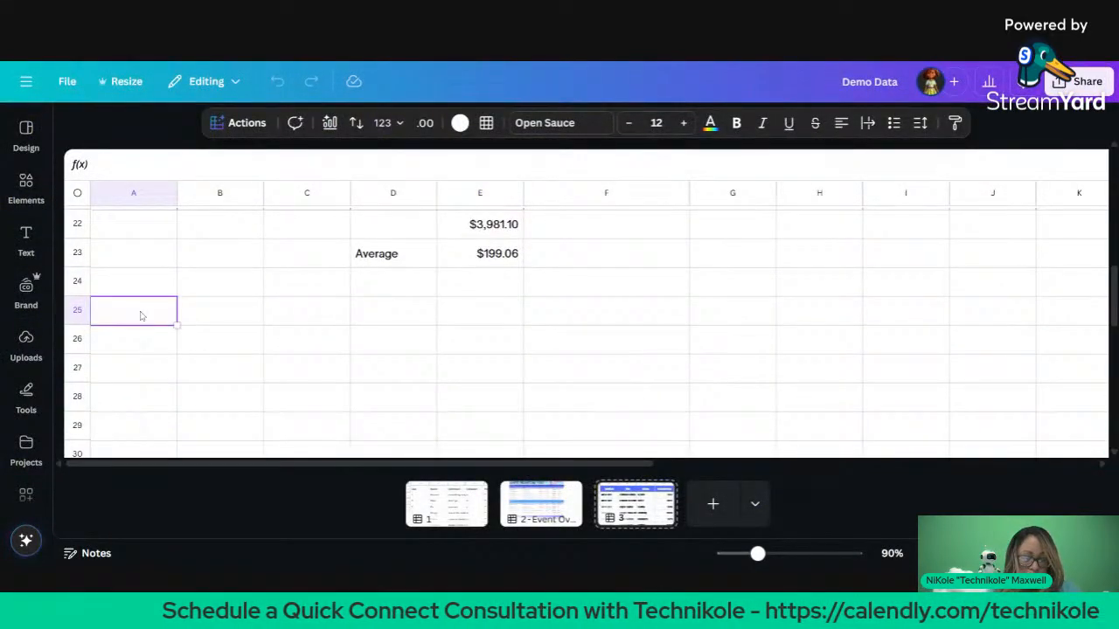
click(233, 125)
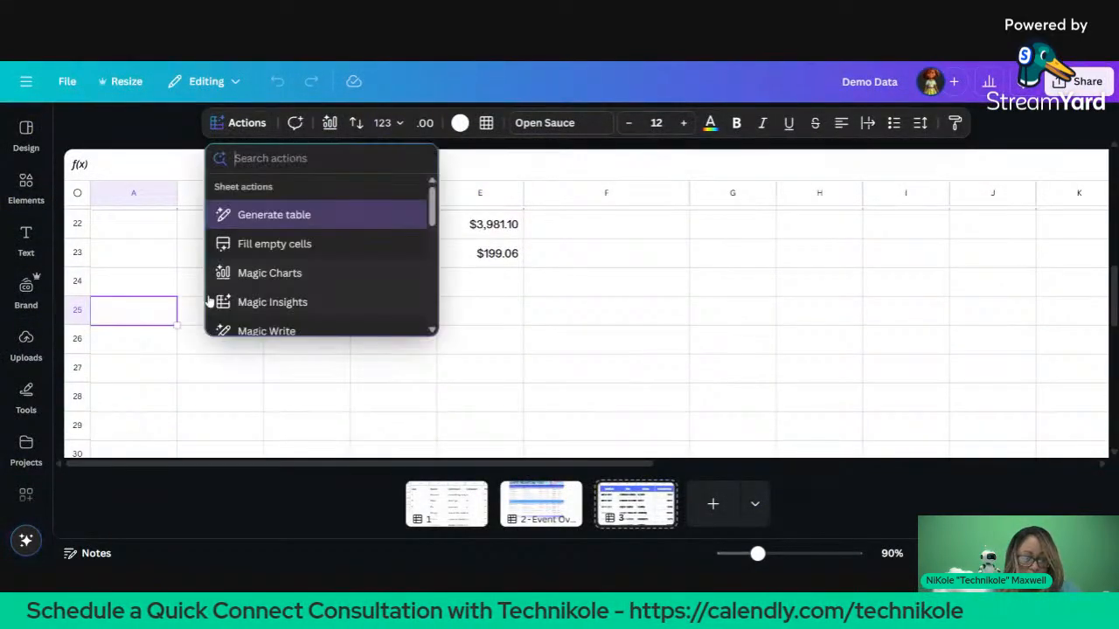
scroll(256, 272, down, 2)
click(259, 259)
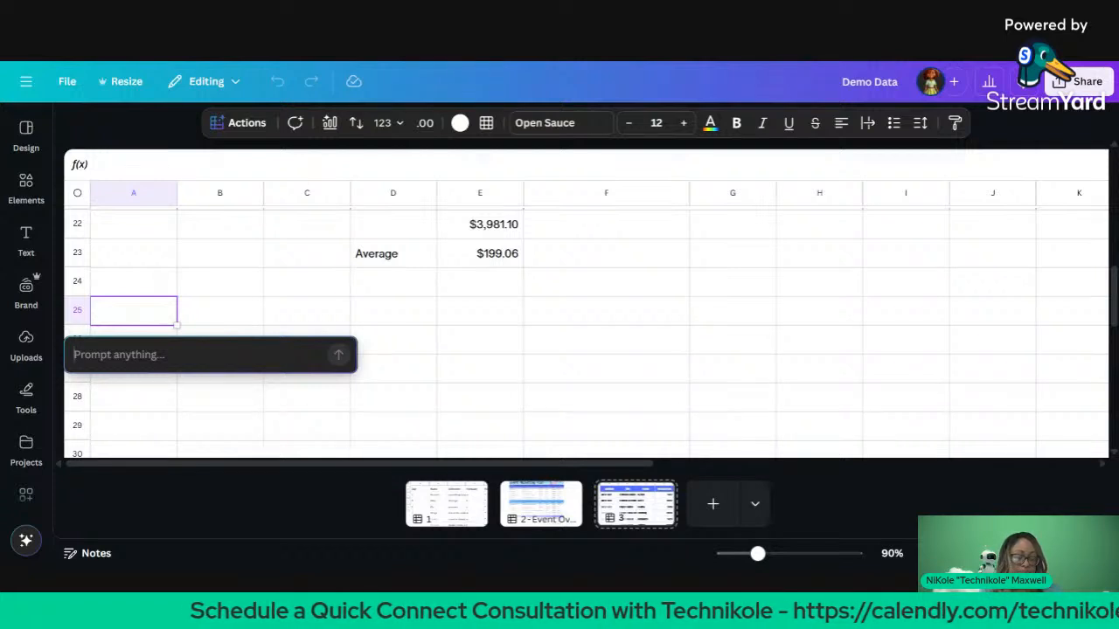
Step: Submit the Magic Write prompt 'Create a story in the genre of movie most likely to succeed based on the data, do not include data in the story'
text(Create )
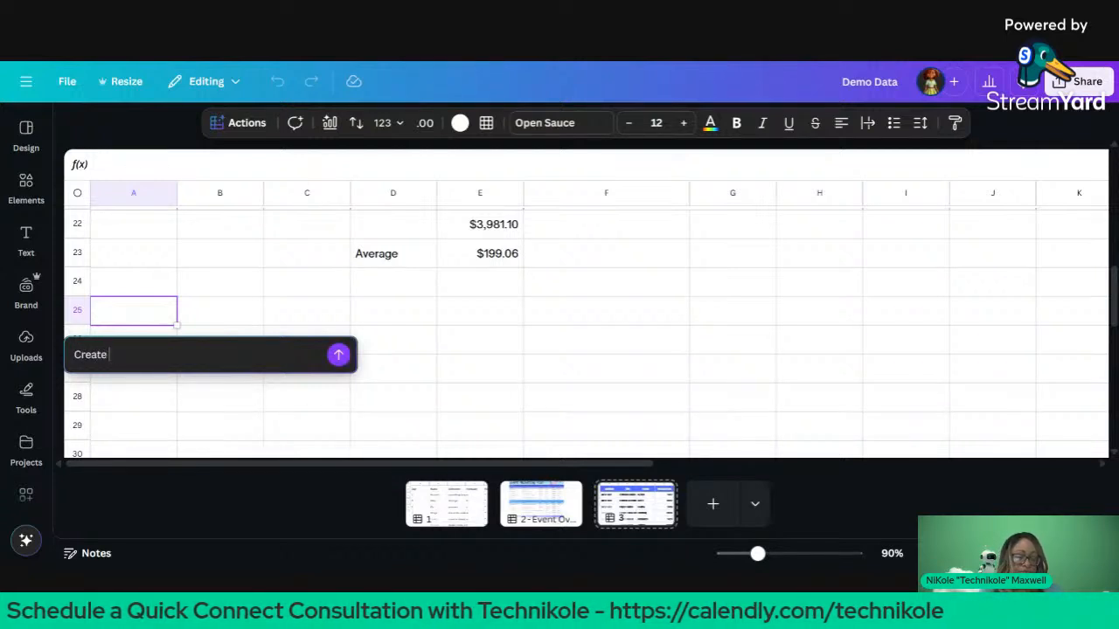
text(a story bad)
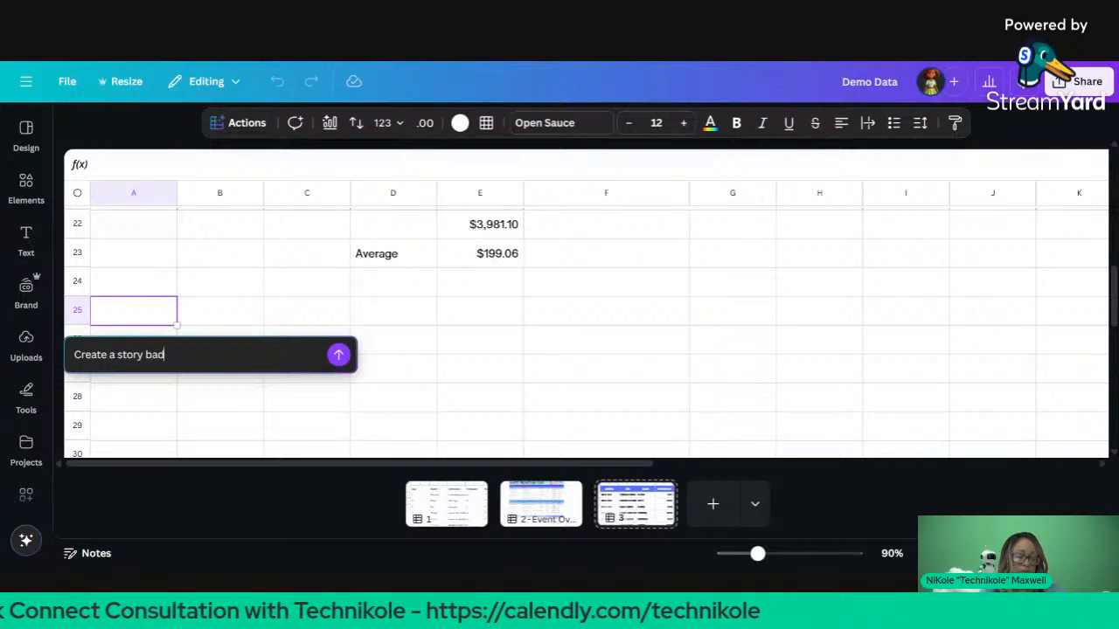
key(BackSpace)
text(sed on the )
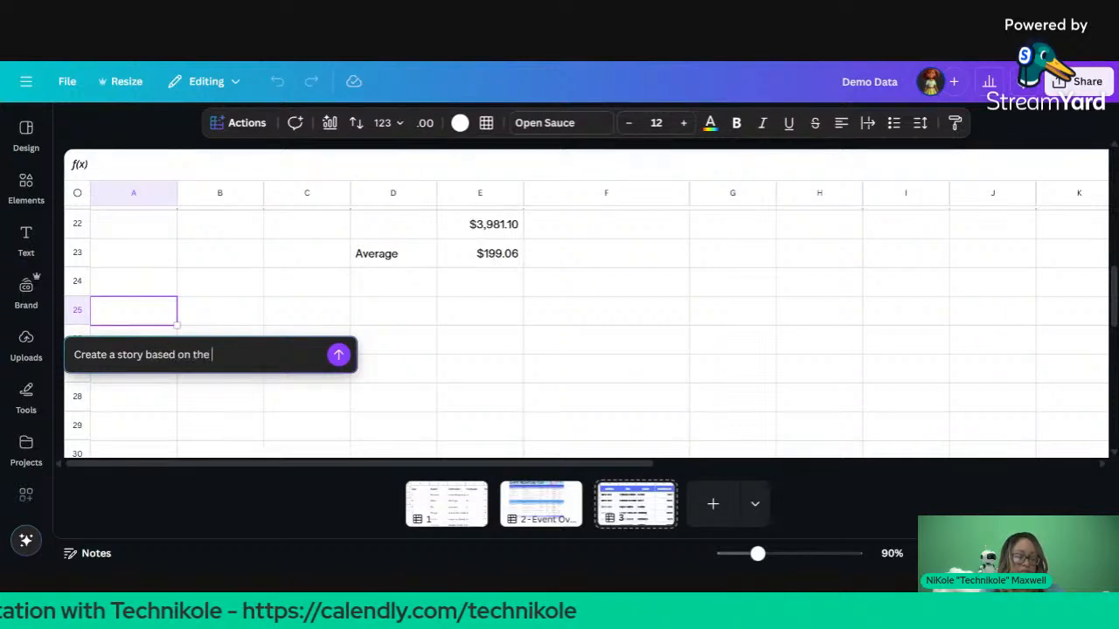
text(mo)
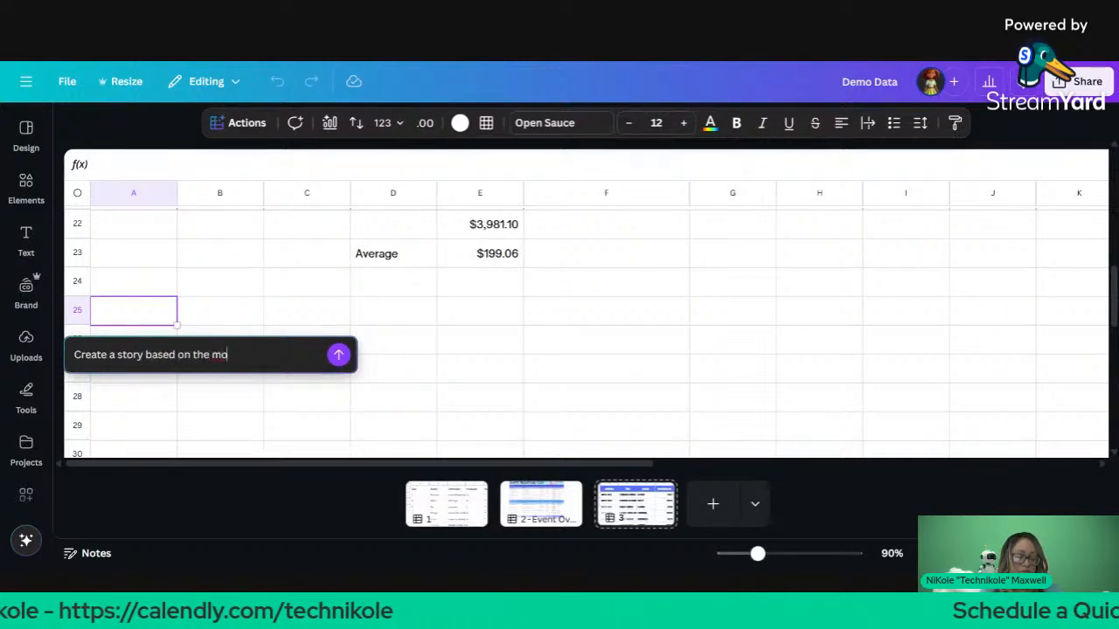
key(BackSpace)
key(BackSpace)
key(BackSpace)
key(BackSpace)
key(BackSpace)
key(BackSpace)
key(BackSpace)
key(BackSpace)
key(BackSpace)
key(BackSpace)
key(BackSpace)
key(BackSpace)
key(BackSpace)
key(BackSpace)
key(BackSpace)
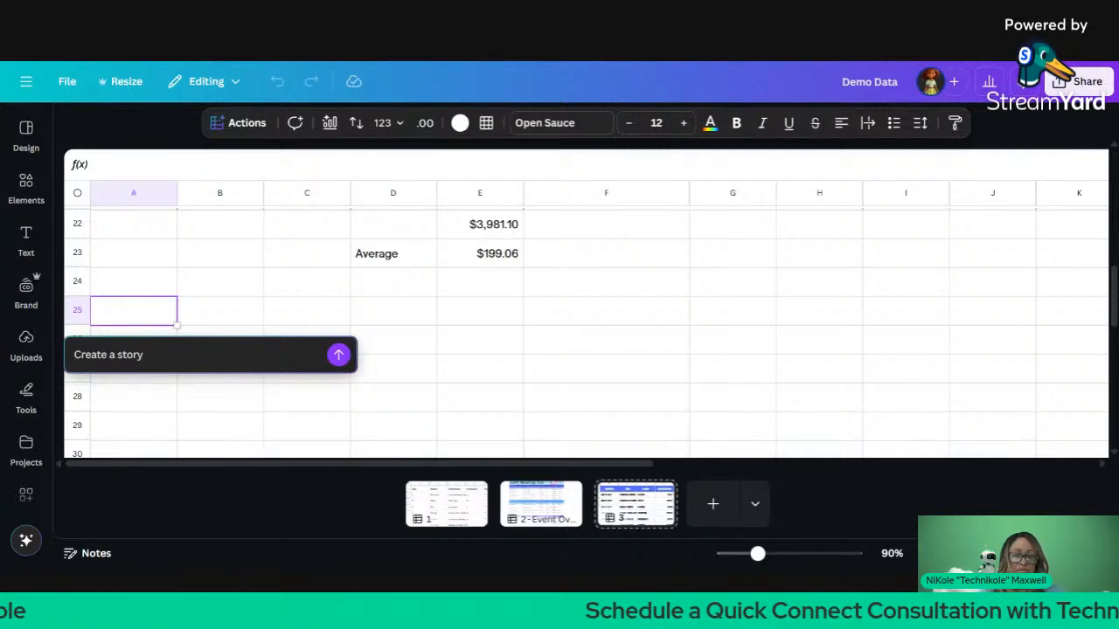
text(in the)
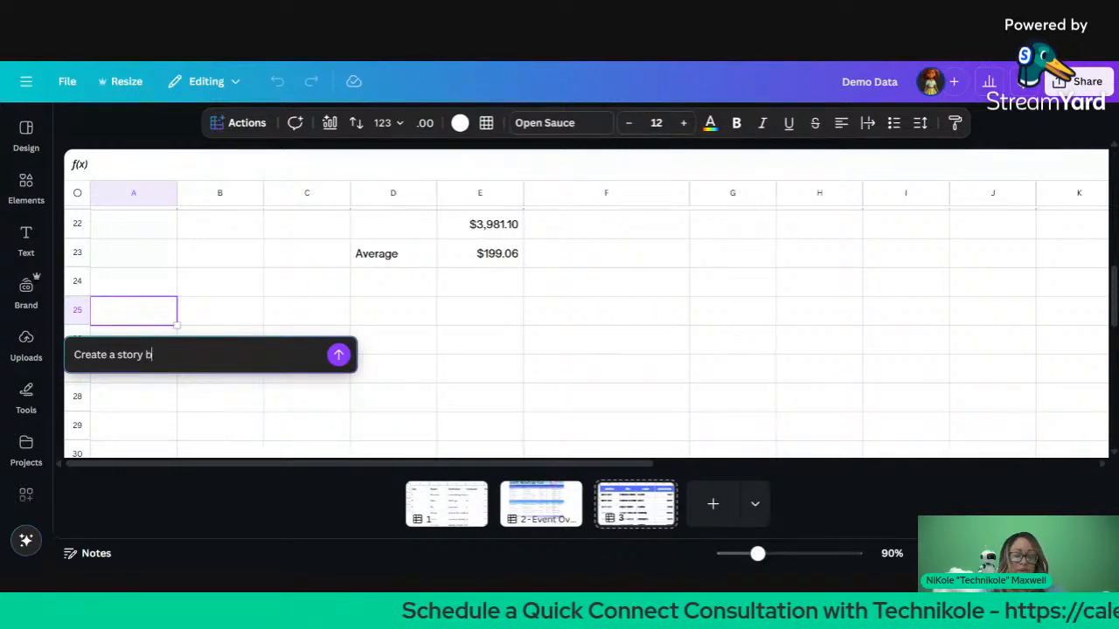
text( g)
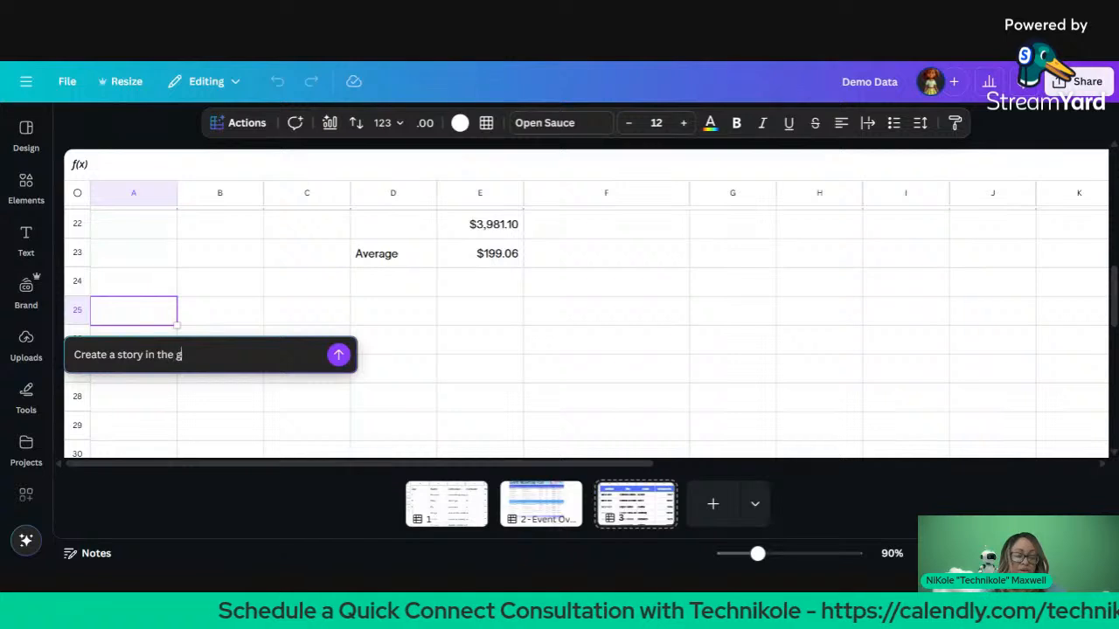
text(enre of fi)
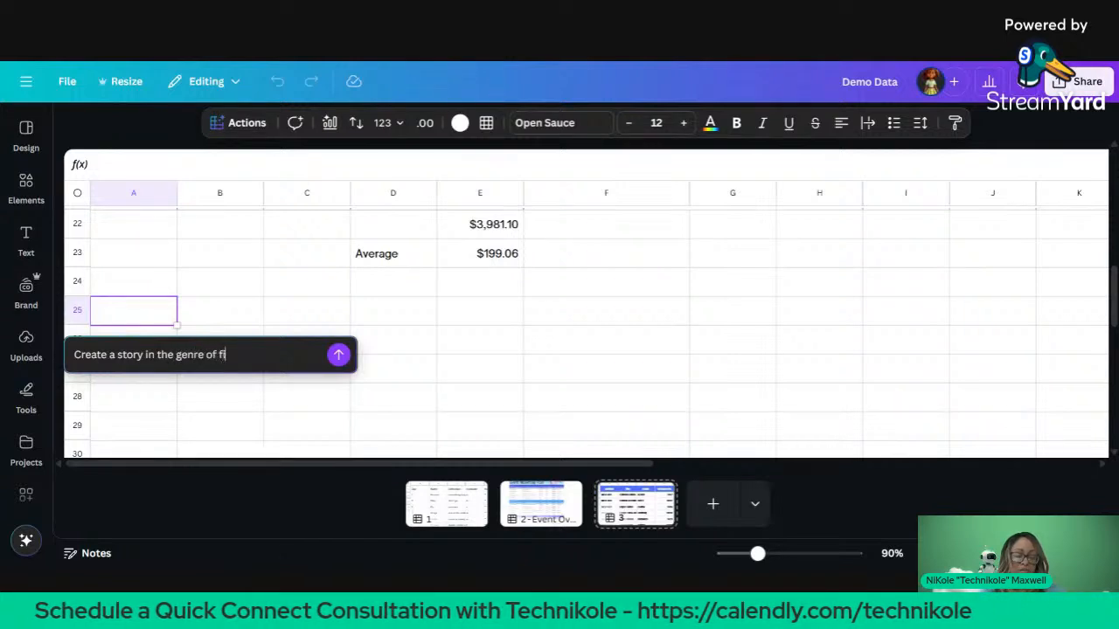
key(BackSpace)
key(BackSpace)
text(mov)
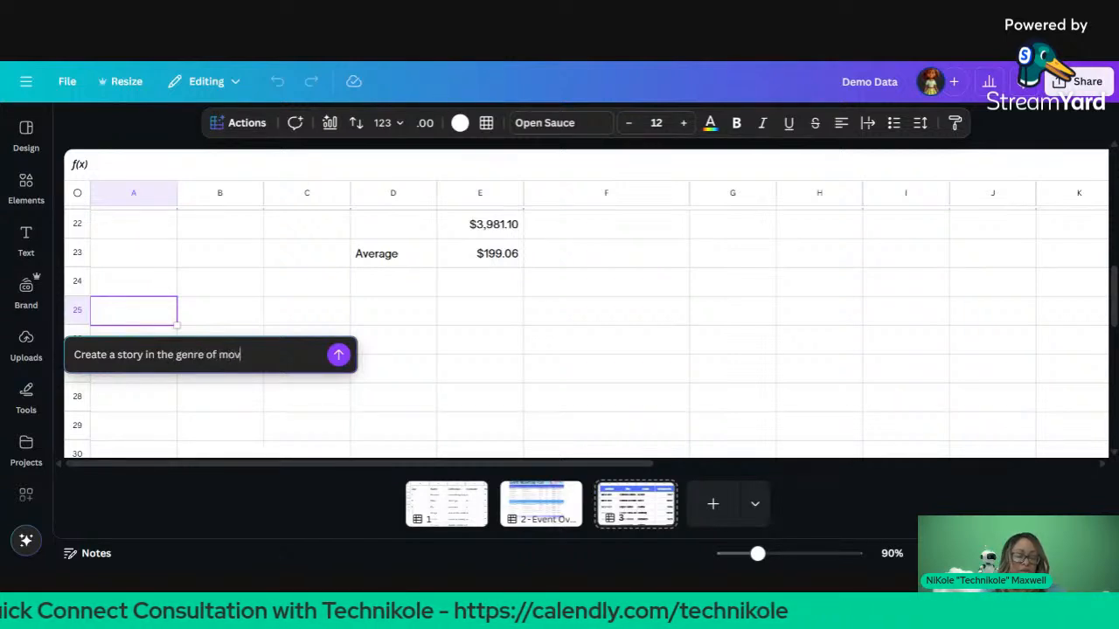
text(ie most li)
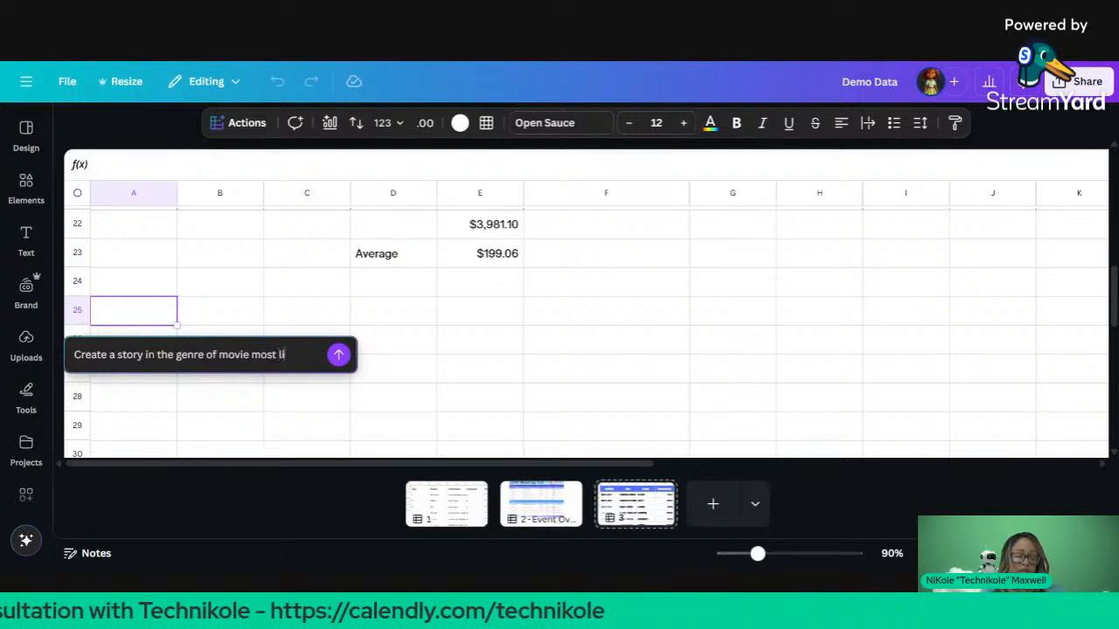
text(kely to suc)
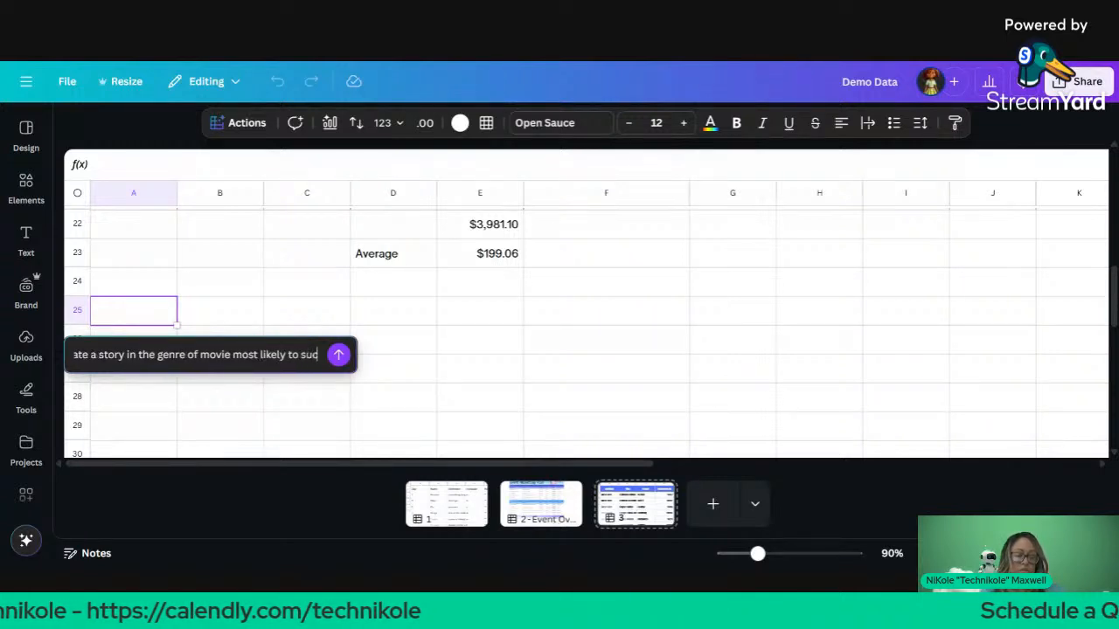
text(ceed based on the data)
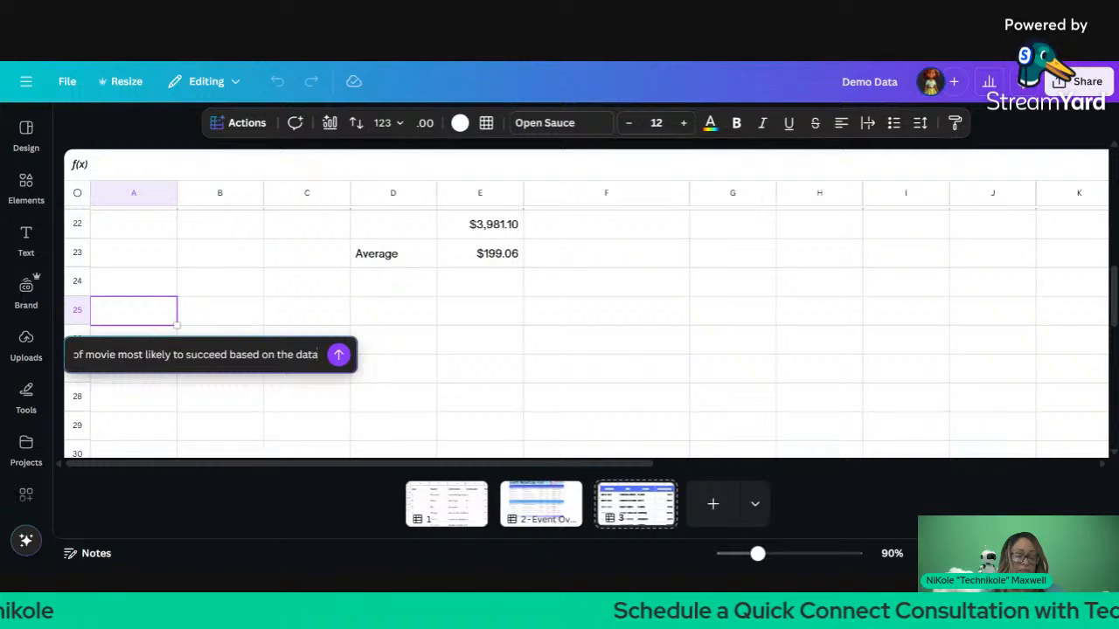
text(, )
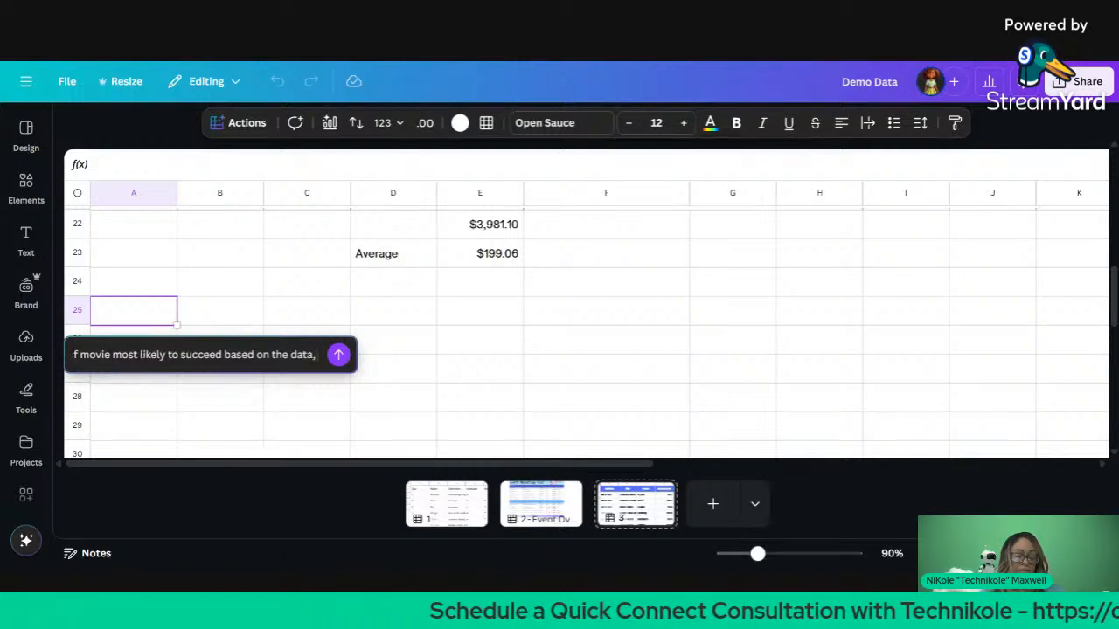
text(do not lins)
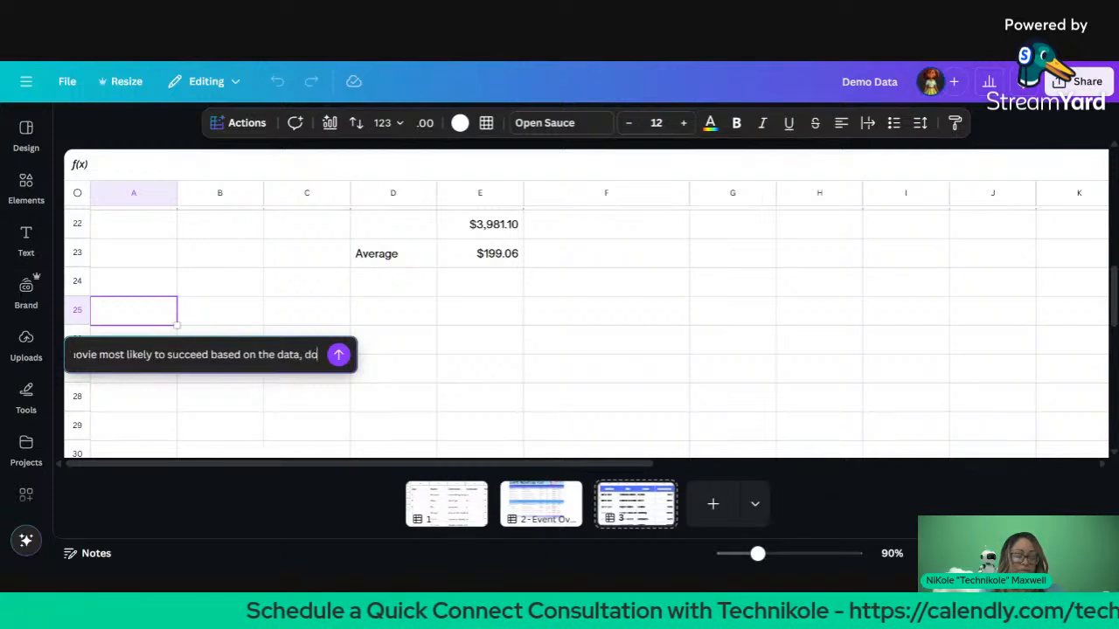
key(BackSpace)
key(BackSpace)
key(BackSpace)
key(BackSpace)
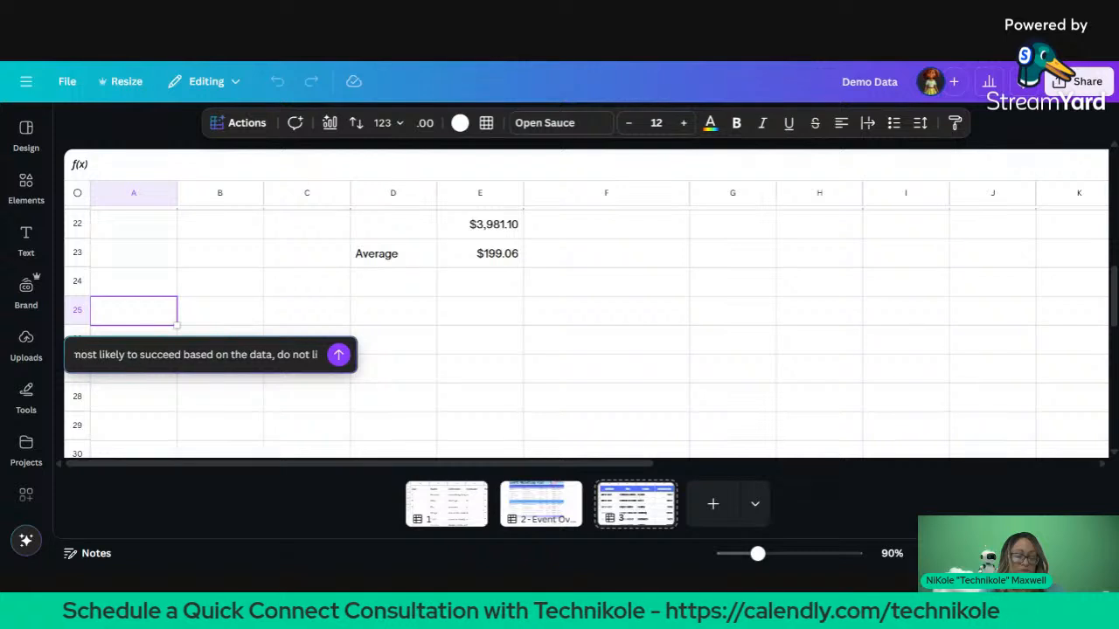
text(in)
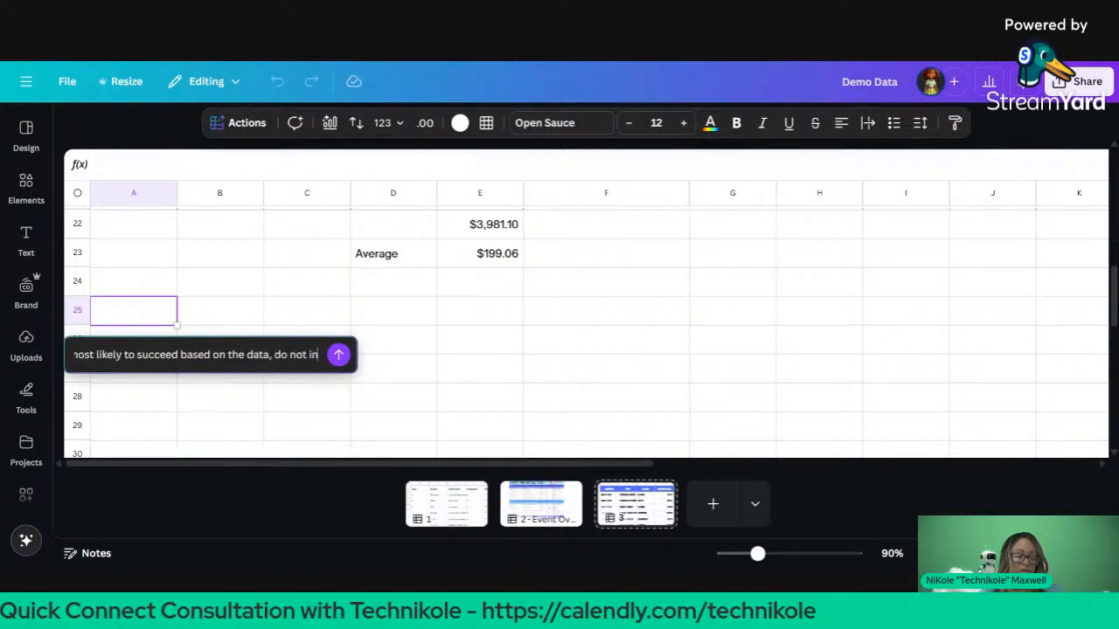
text(clude data)
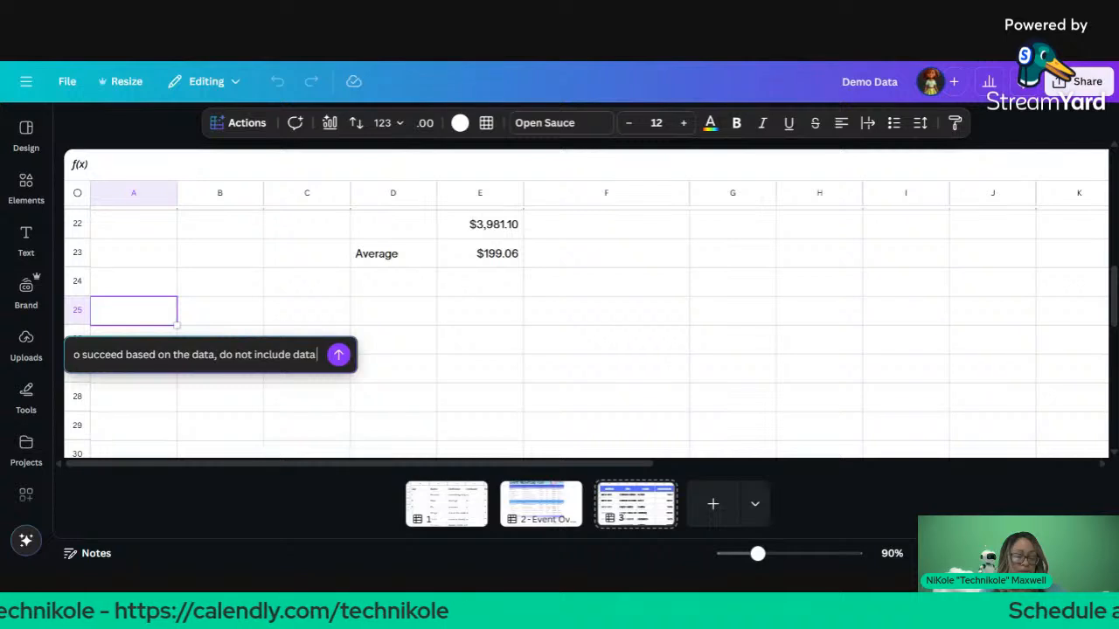
text( in the story.)
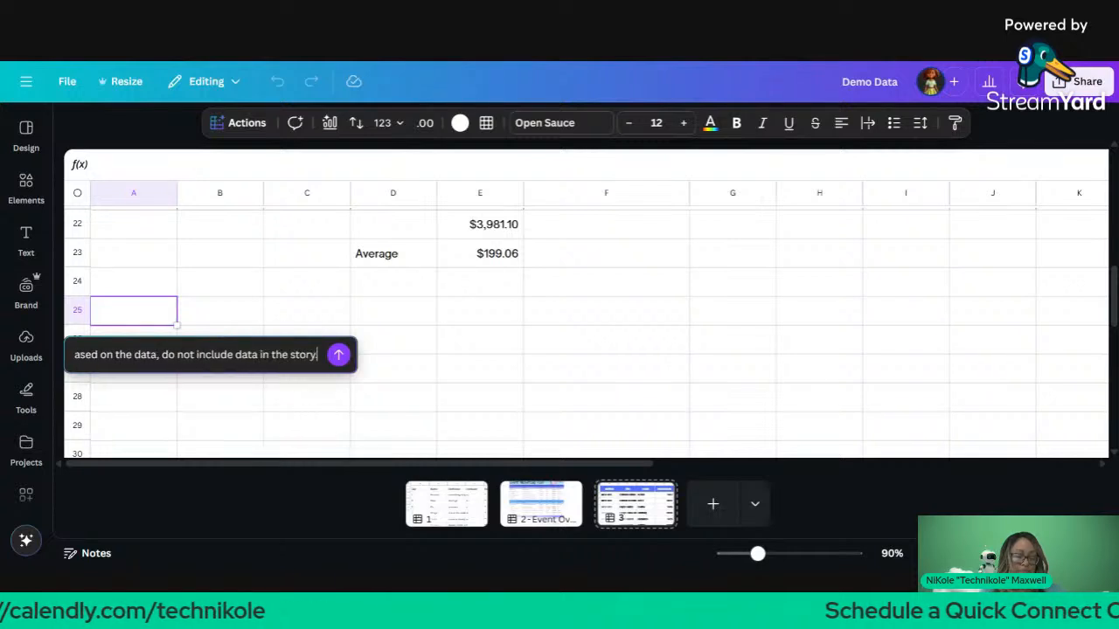
click(338, 354)
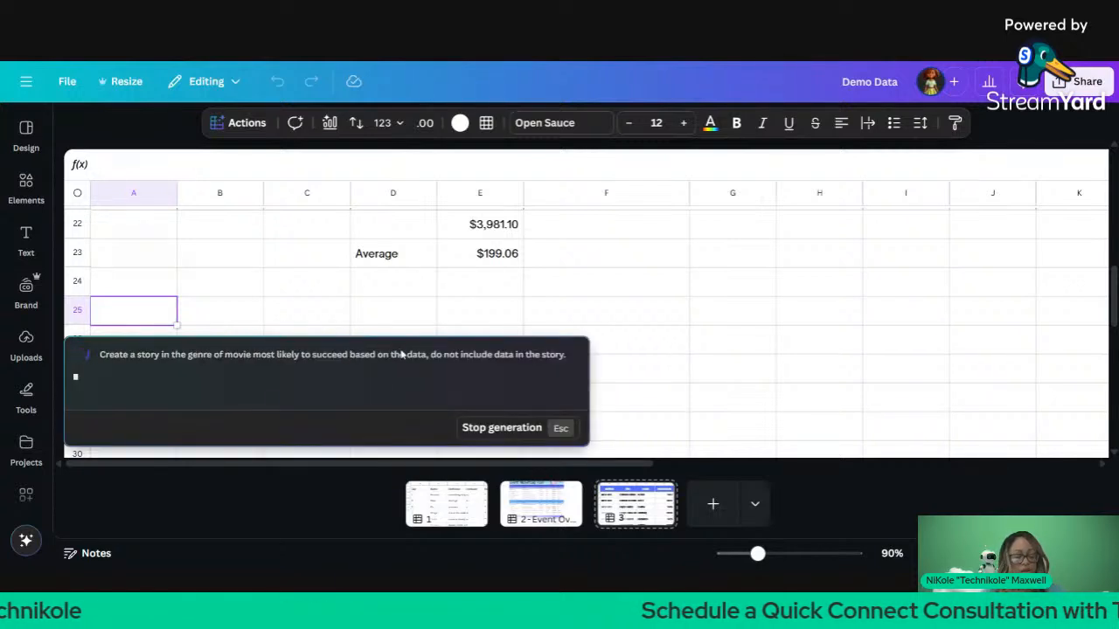
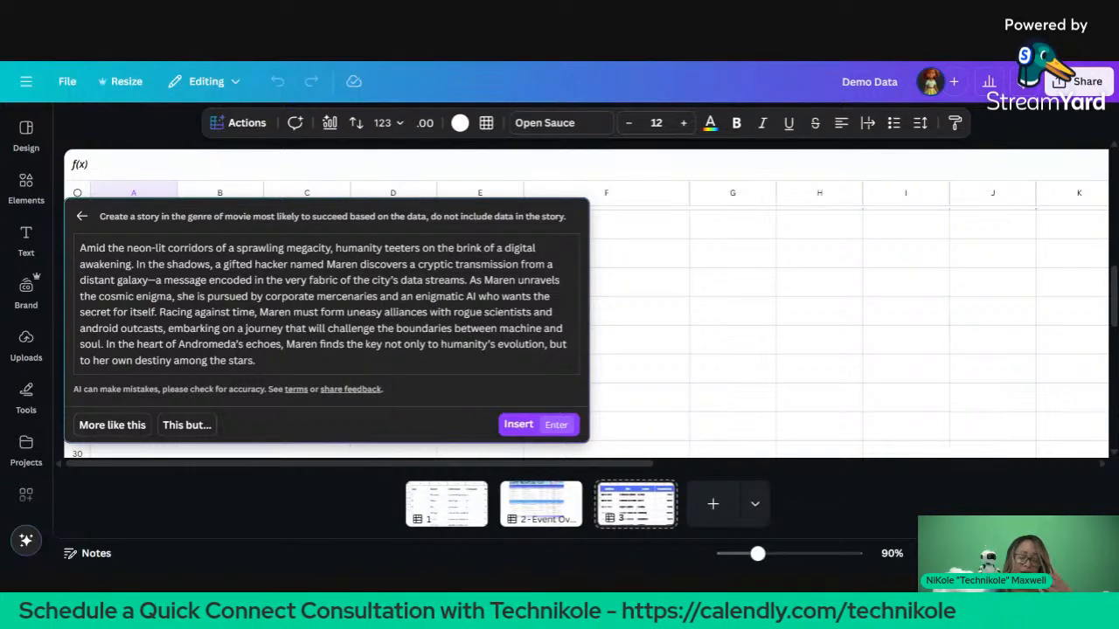
Step: Insert the AI-generated movie story into cell A25
click(516, 425)
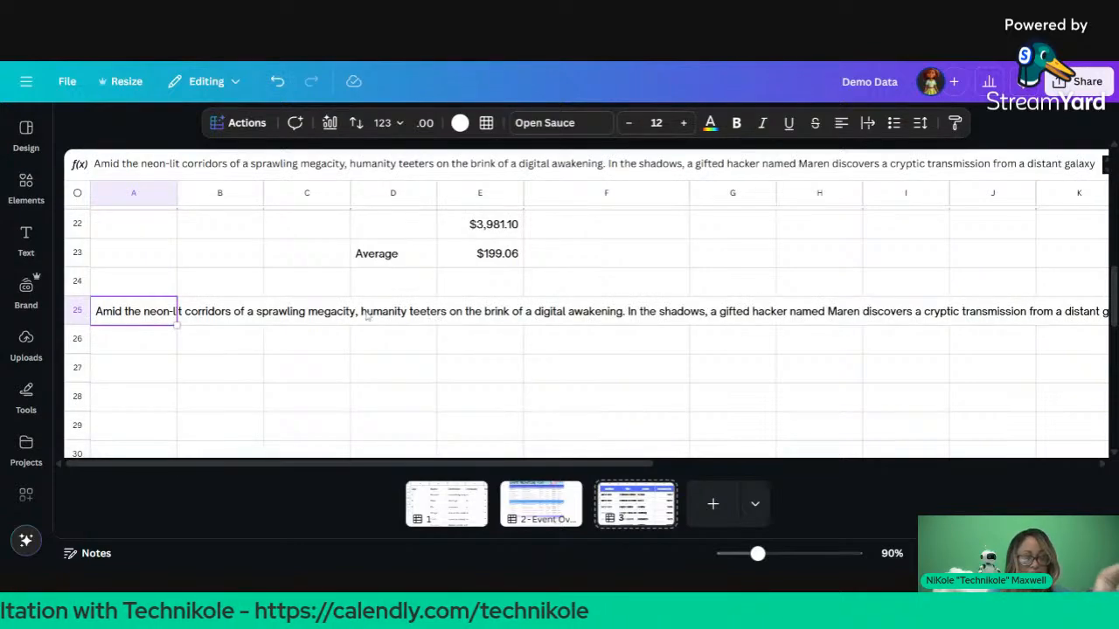
scroll(367, 315, up, 8)
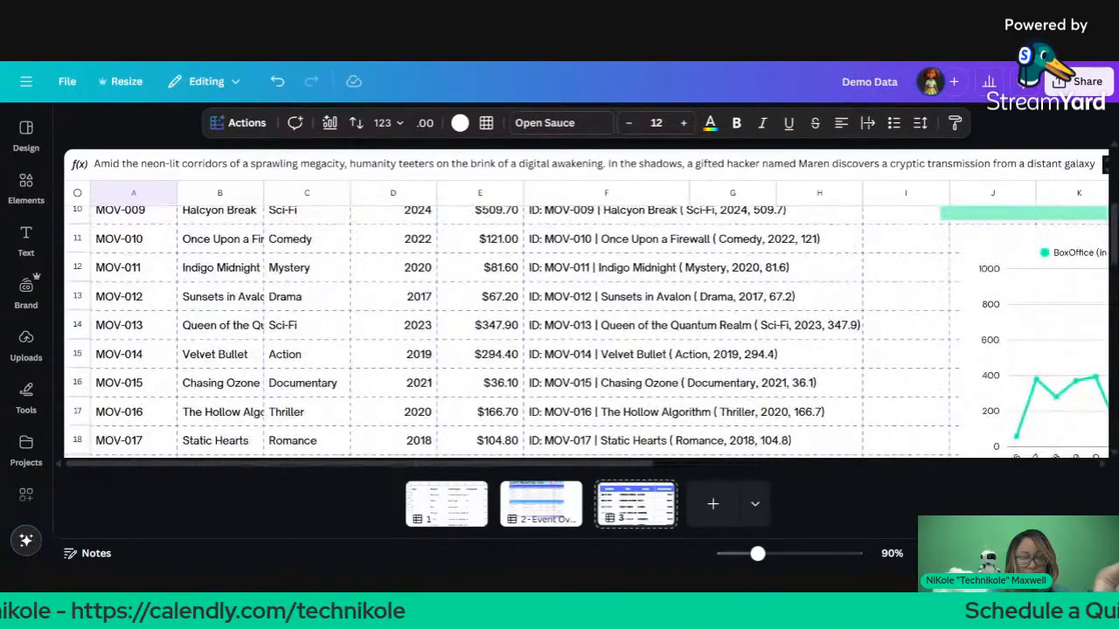
scroll(367, 315, right, 10)
scroll(368, 315, down, 2)
scroll(584, 332, down, 3)
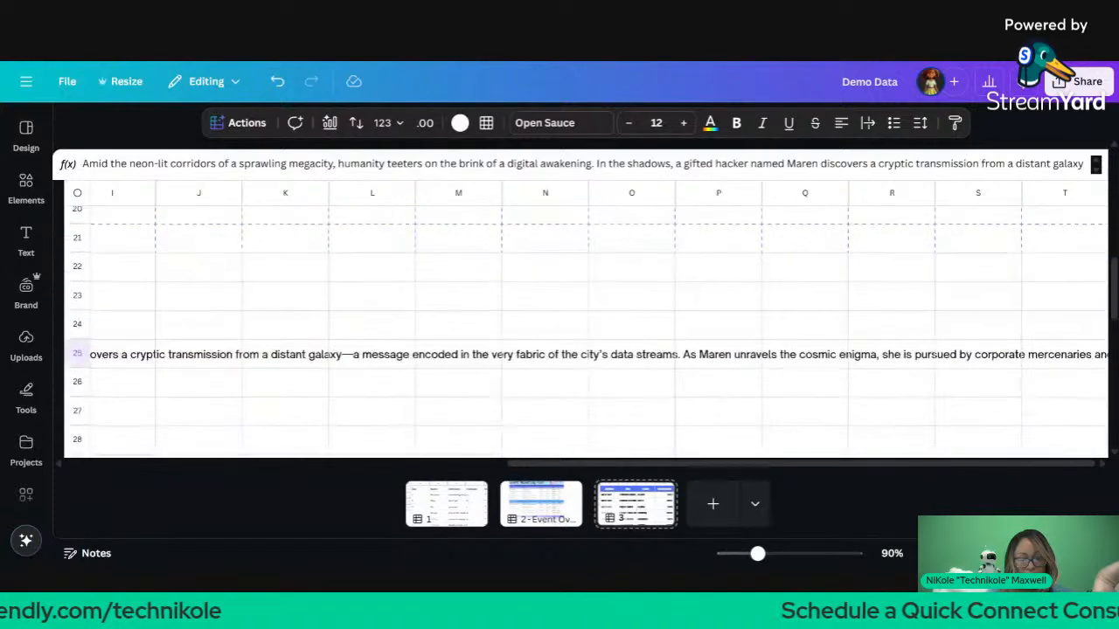
scroll(583, 332, up, 6)
scroll(758, 339, down, 1)
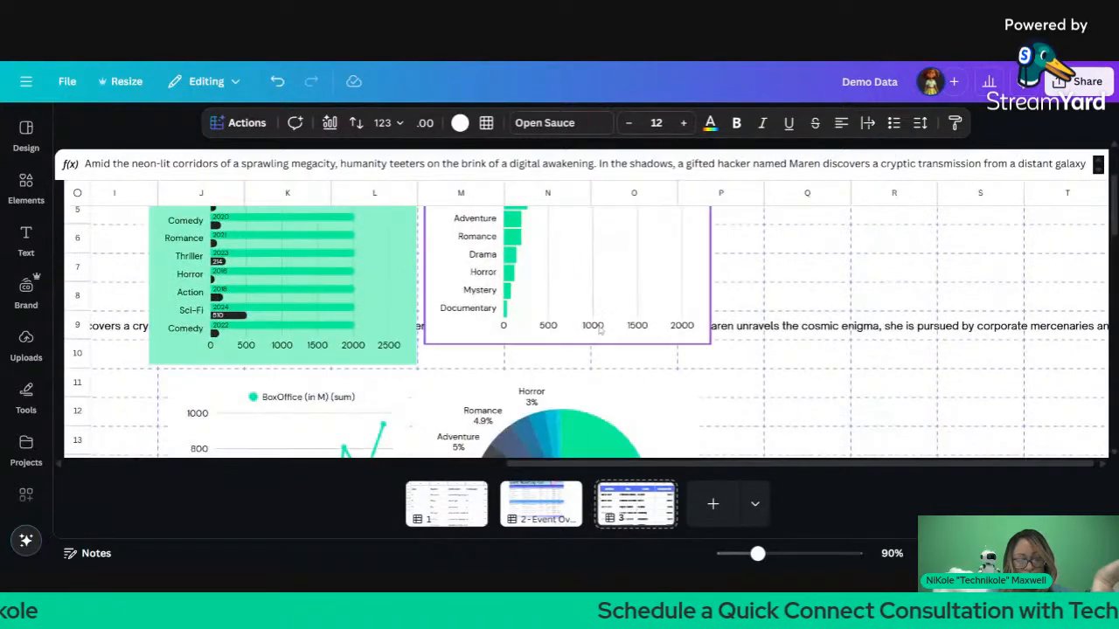
Step: Review row 9's Code of Ruin title and MOV-008 ID cells
click(754, 336)
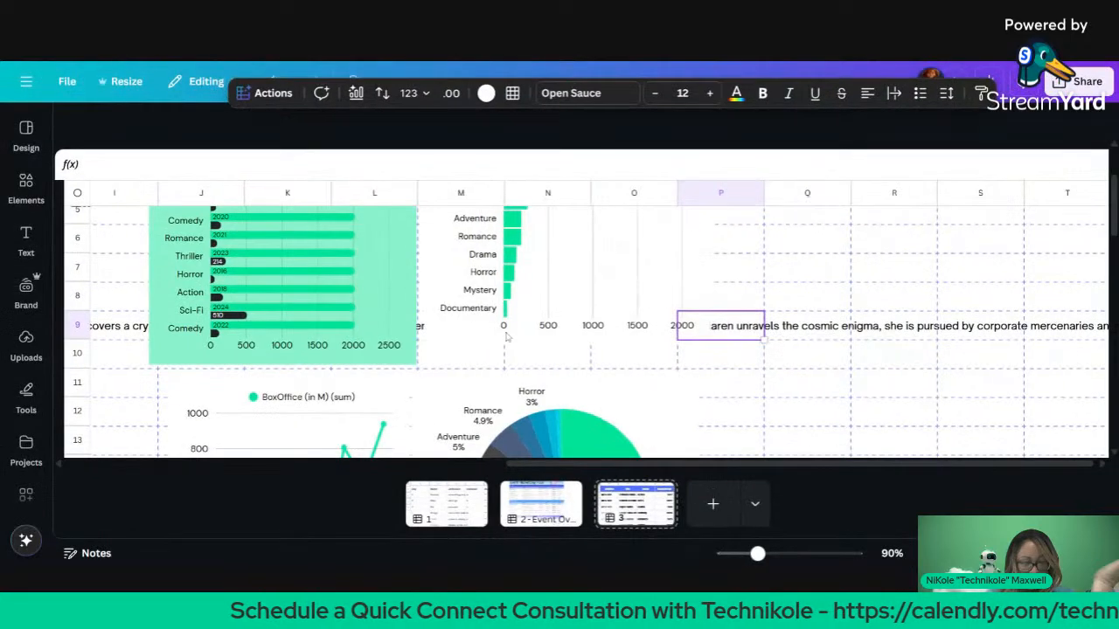
scroll(525, 341, left, 5)
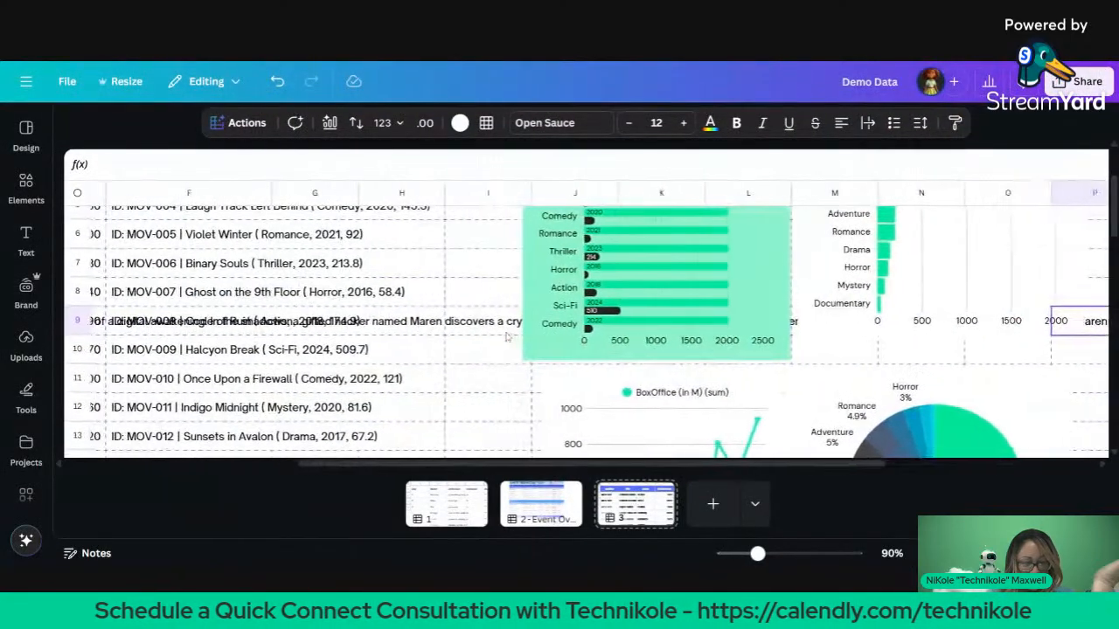
scroll(507, 336, left, 1)
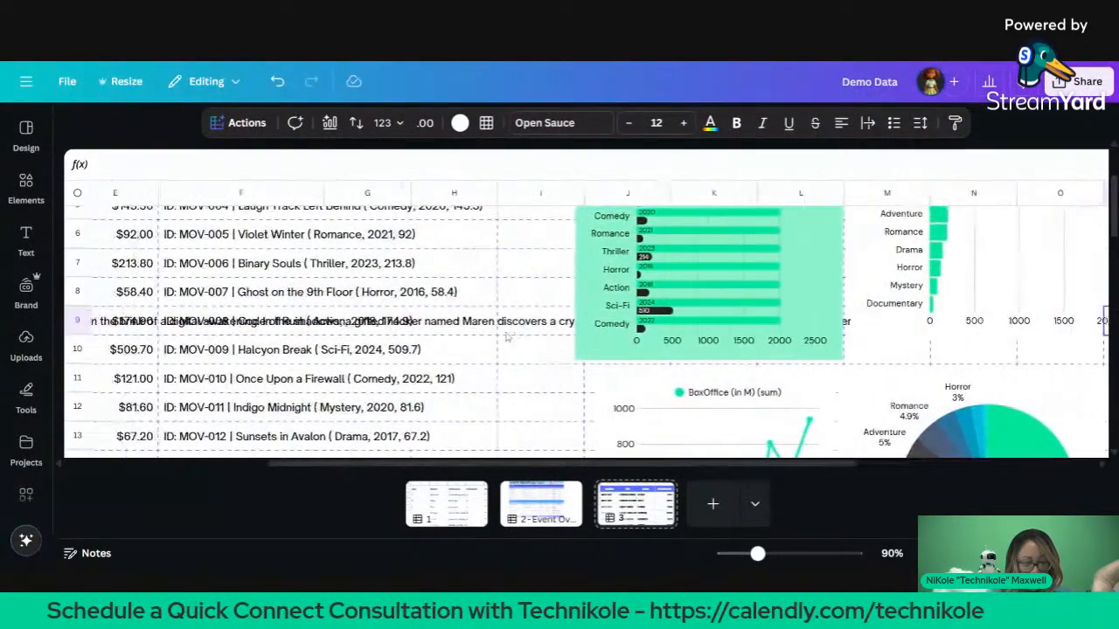
click(503, 329)
key(Left)
key(Left)
key(Left)
key(Left)
key(Left)
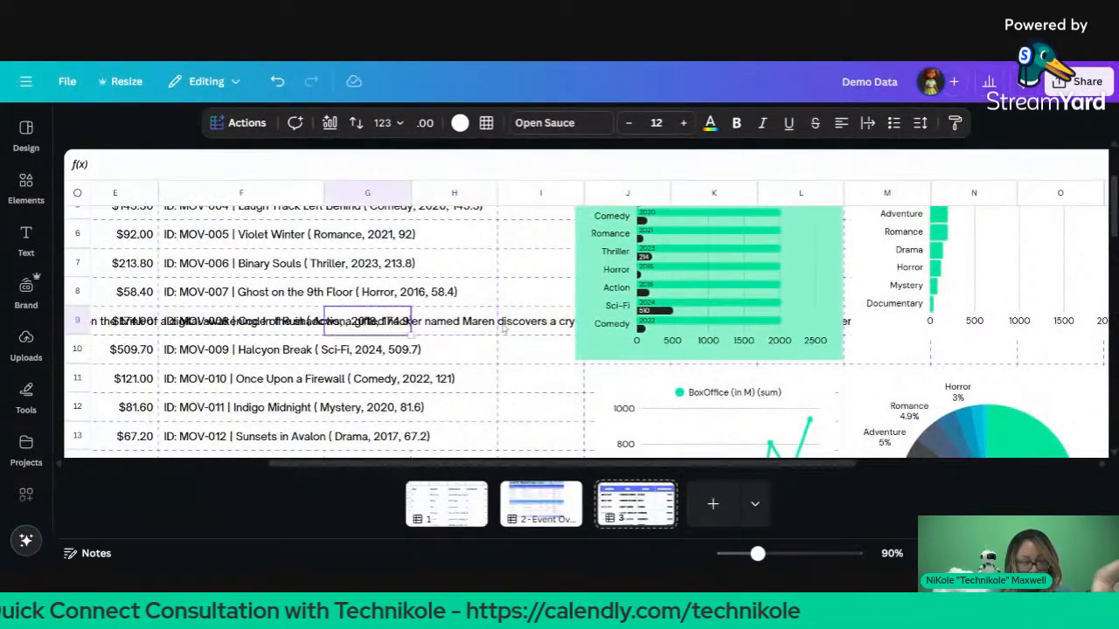
key(Right)
key(Right)
key(Right)
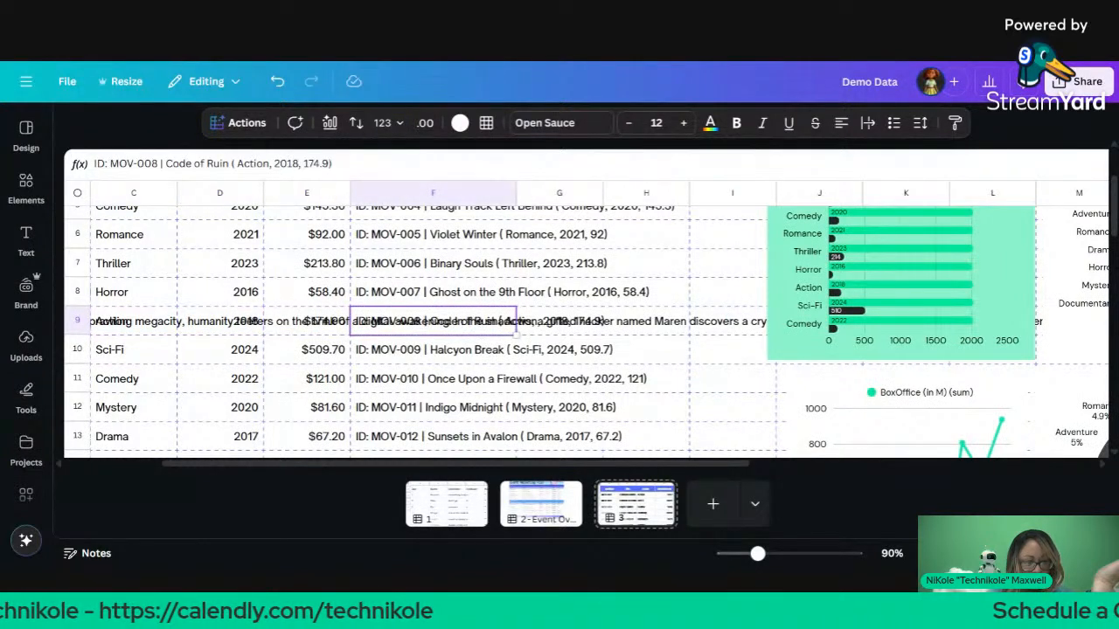
key(Left)
key(Left)
key(Left)
key(Left)
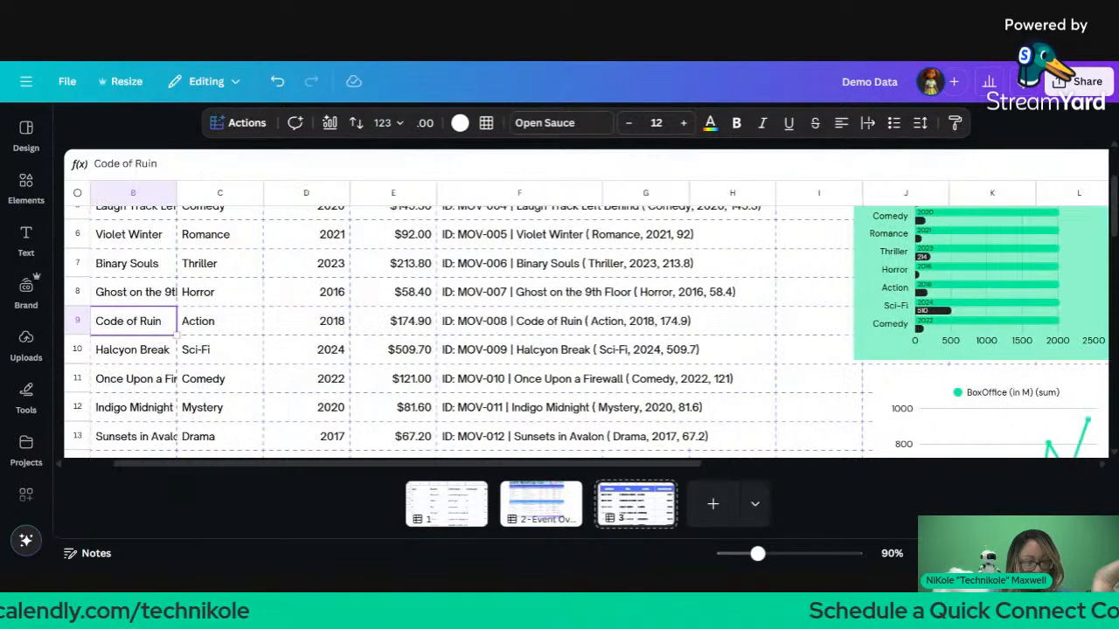
key(Right)
key(Right)
key(Right)
key(Right)
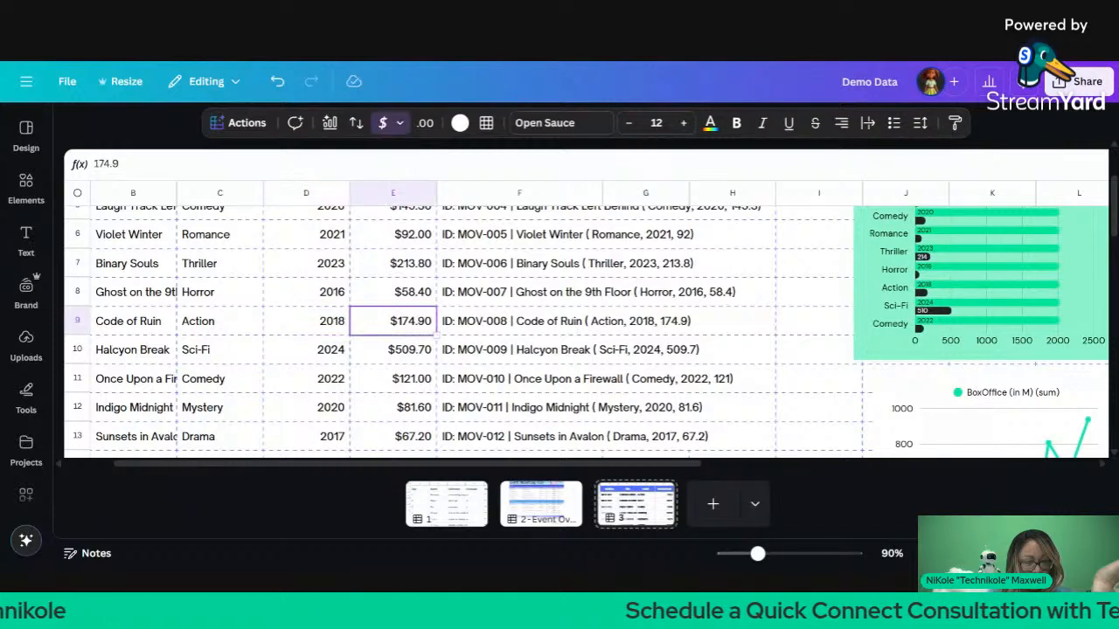
Step: Move along row 9's empty cells to column T, then check rows 2 and 19
key(Right)
key(Right)
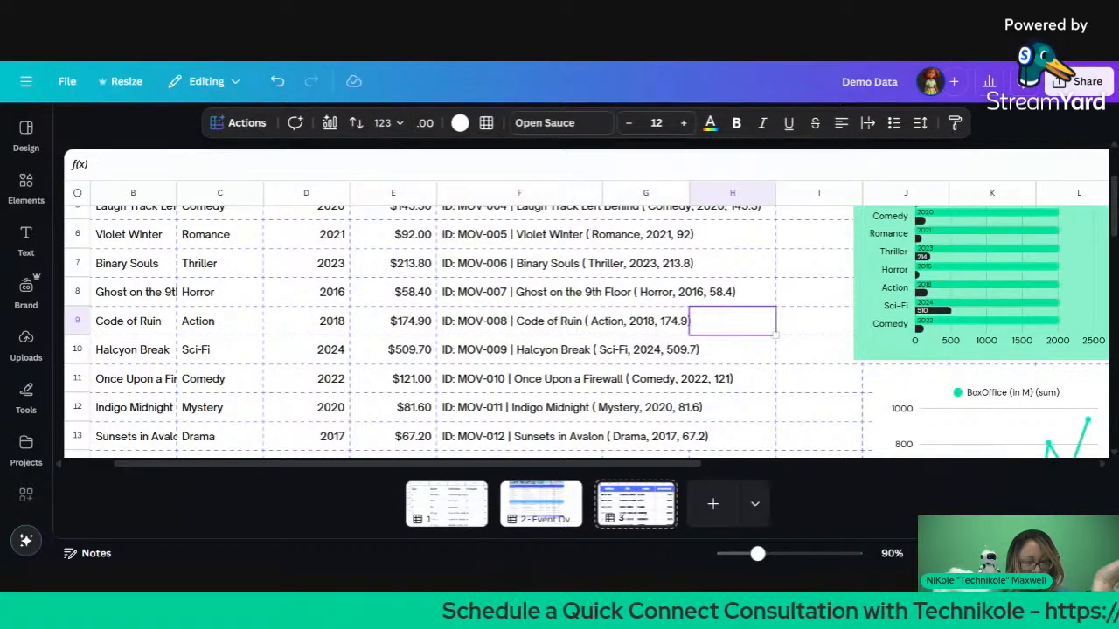
key(Right)
key(Right)
key(Right)
key(Right)
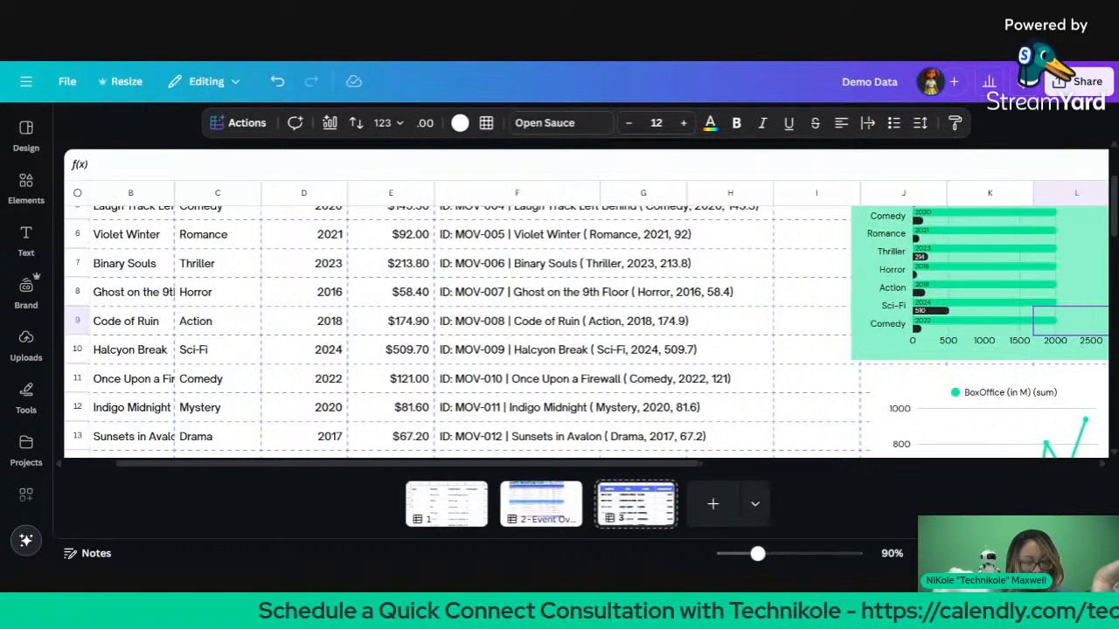
key(Right)
key(Right)
key(Right)
key(Right)
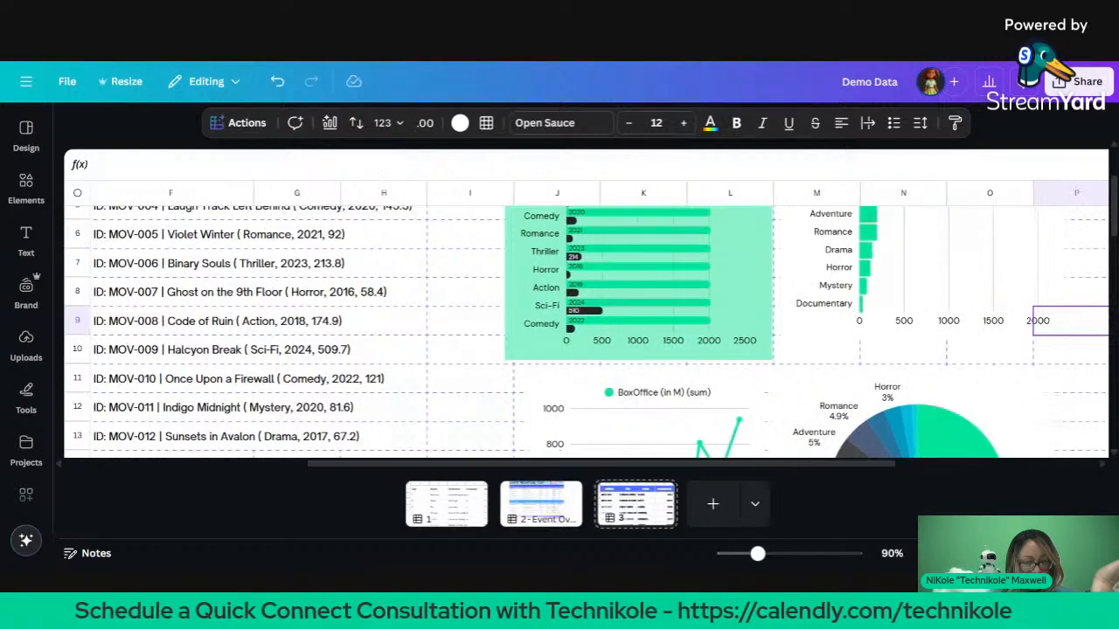
key(Right)
key(Right)
key(Right)
key(Right)
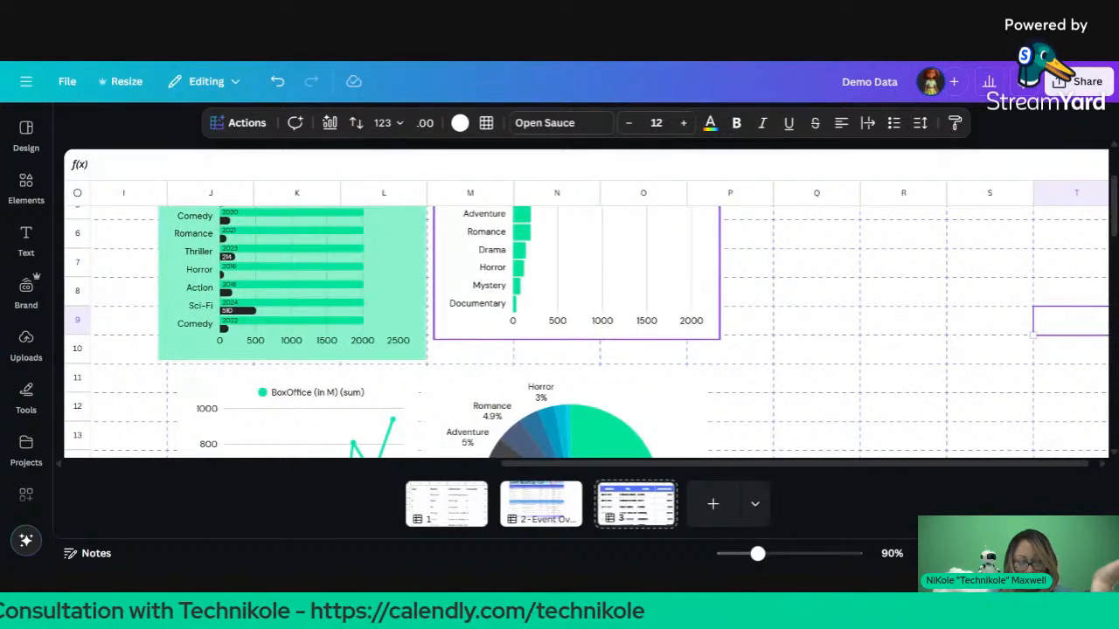
key(Up)
key(Up)
key(Up)
key(Up)
key(Up)
key(Up)
key(Up)
key(Down)
key(Down)
key(Down)
key(Down)
key(Down)
key(Down)
key(Down)
key(Down)
key(Down)
key(Down)
key(Down)
key(Down)
key(Down)
key(Down)
key(Down)
key(Down)
key(Down)
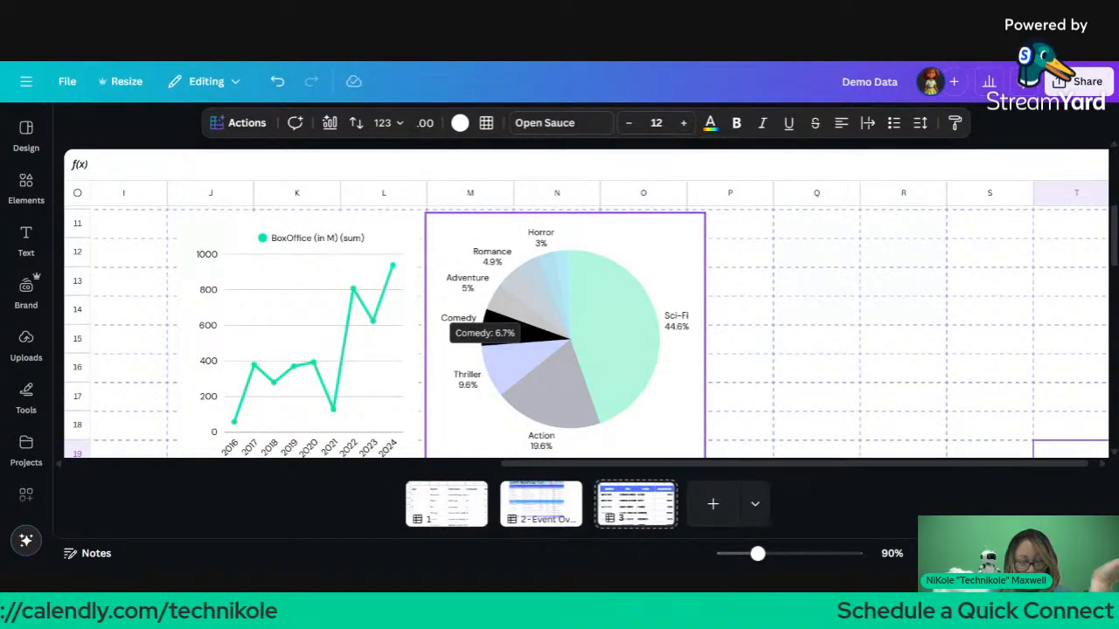
Step: Show all three pages of the design as thumbnails in the grid view
scroll(494, 339, left, 7)
scroll(494, 340, down, 3)
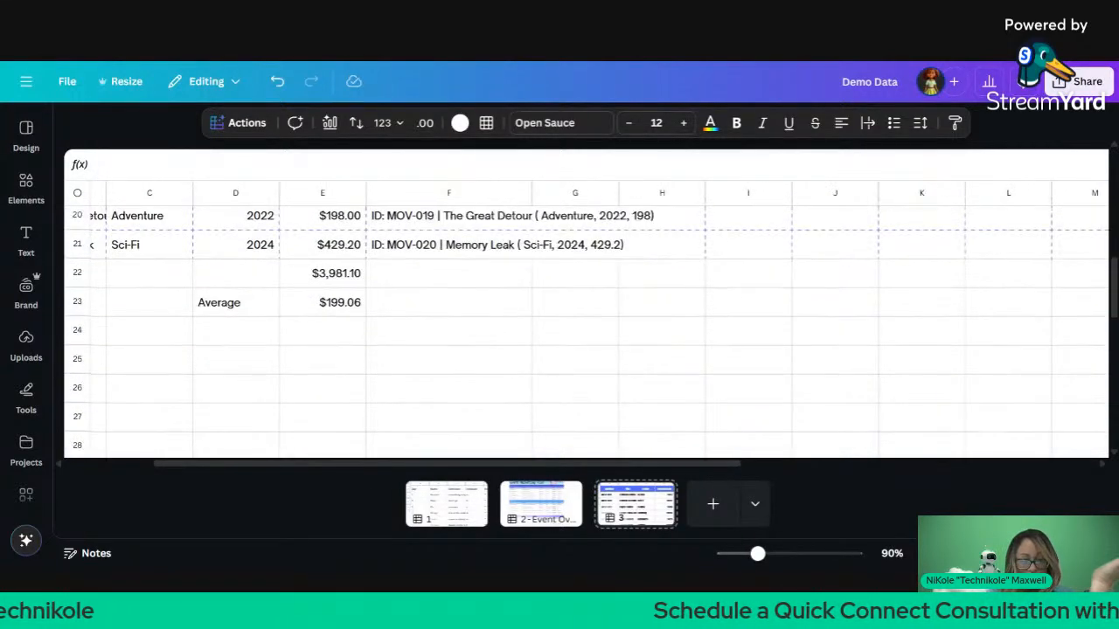
scroll(586, 323, up, 7)
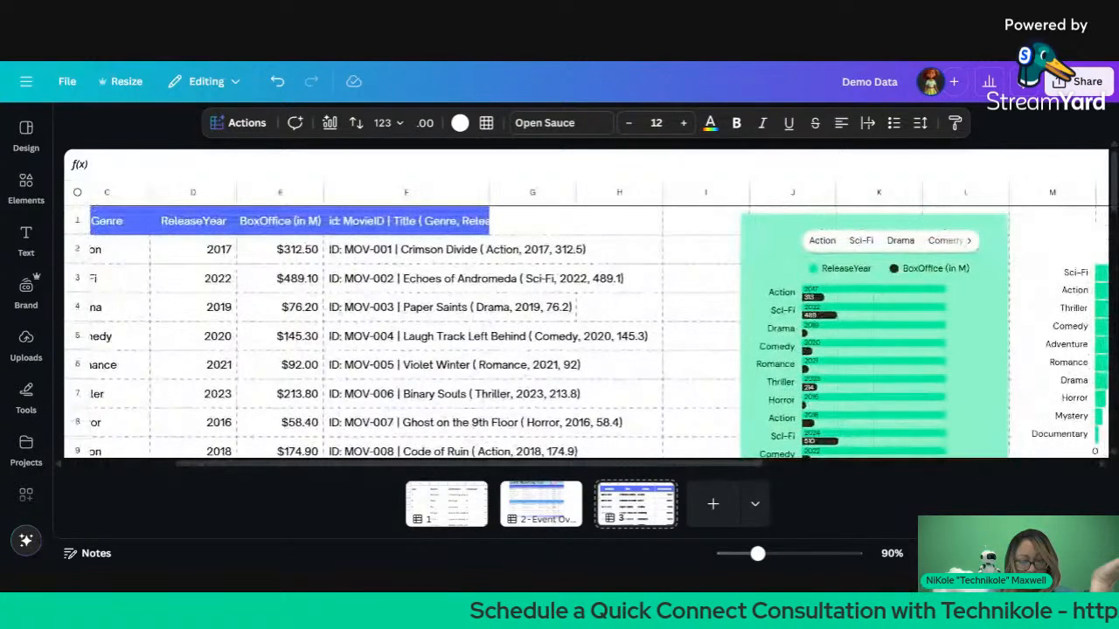
scroll(586, 333, down, 2)
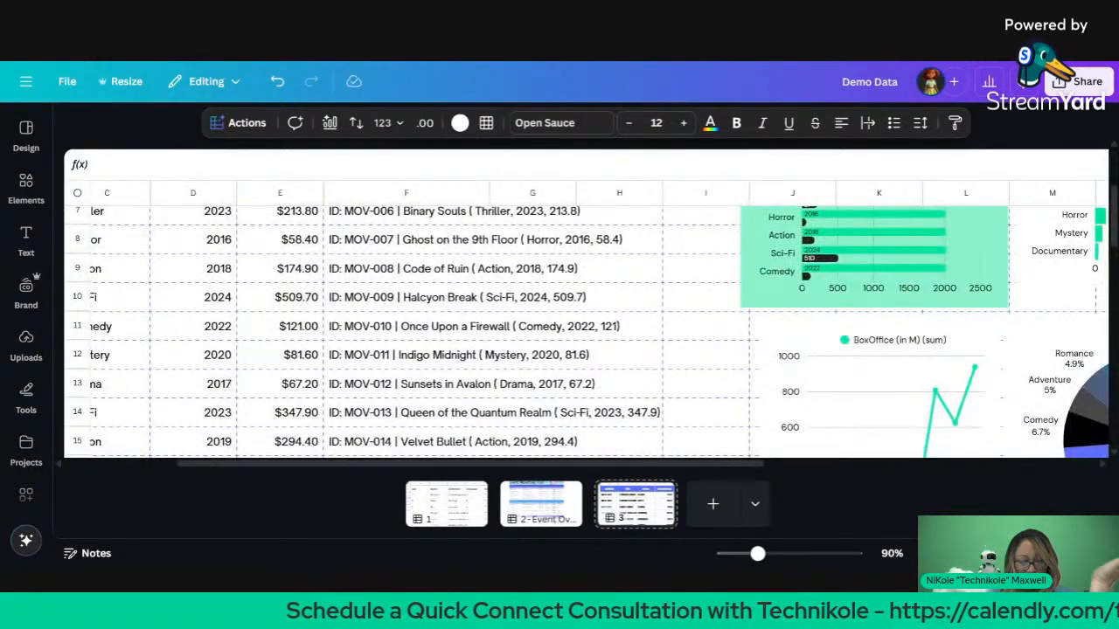
click(1019, 553)
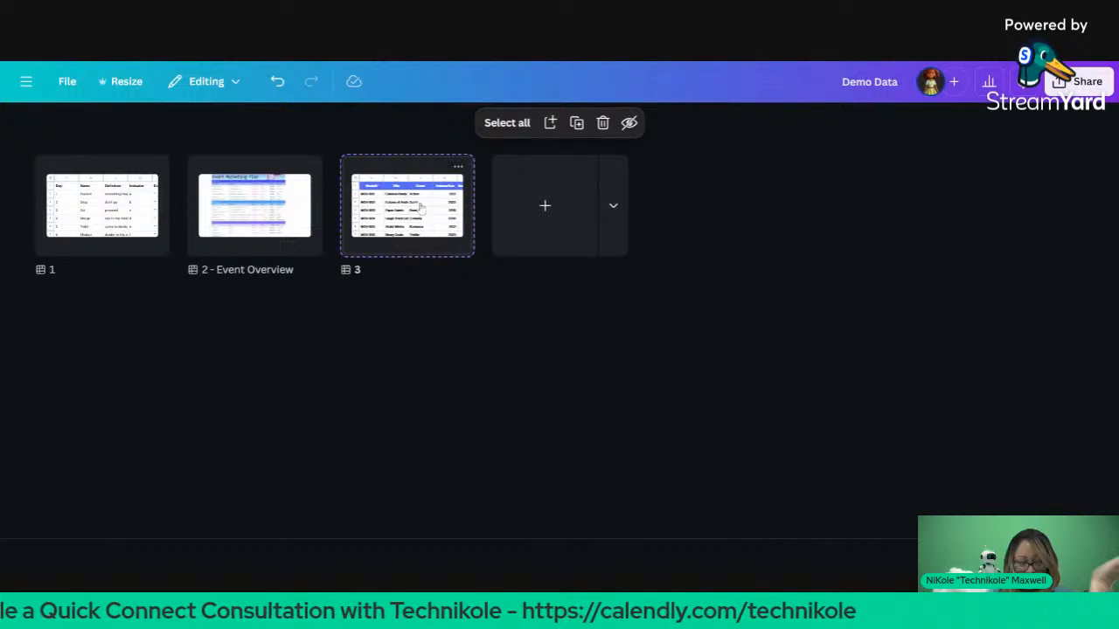
Step: Reopen page 3's movie sheet for editing and select cell D25
double_click(421, 210)
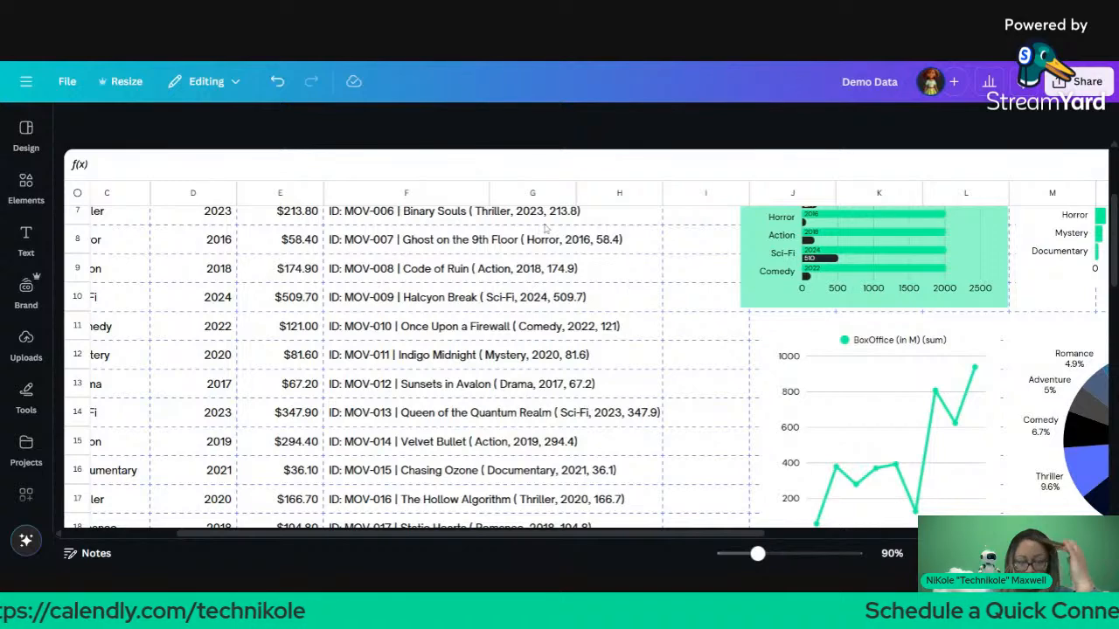
scroll(542, 228, down, 5)
scroll(542, 227, left, 3)
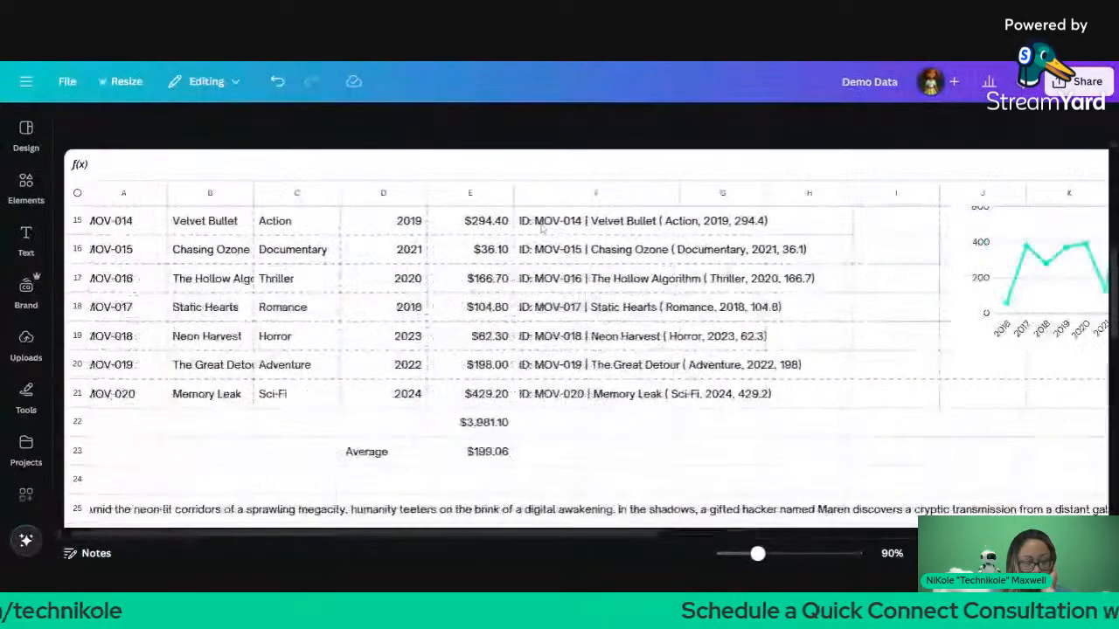
scroll(560, 349, down, 3)
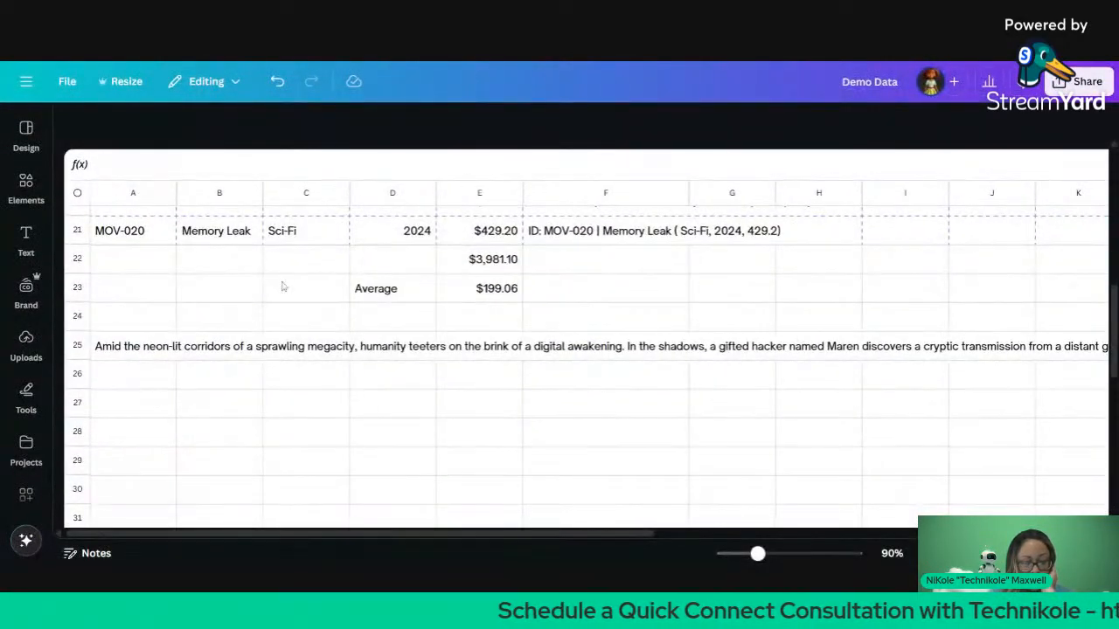
click(27, 345)
click(357, 354)
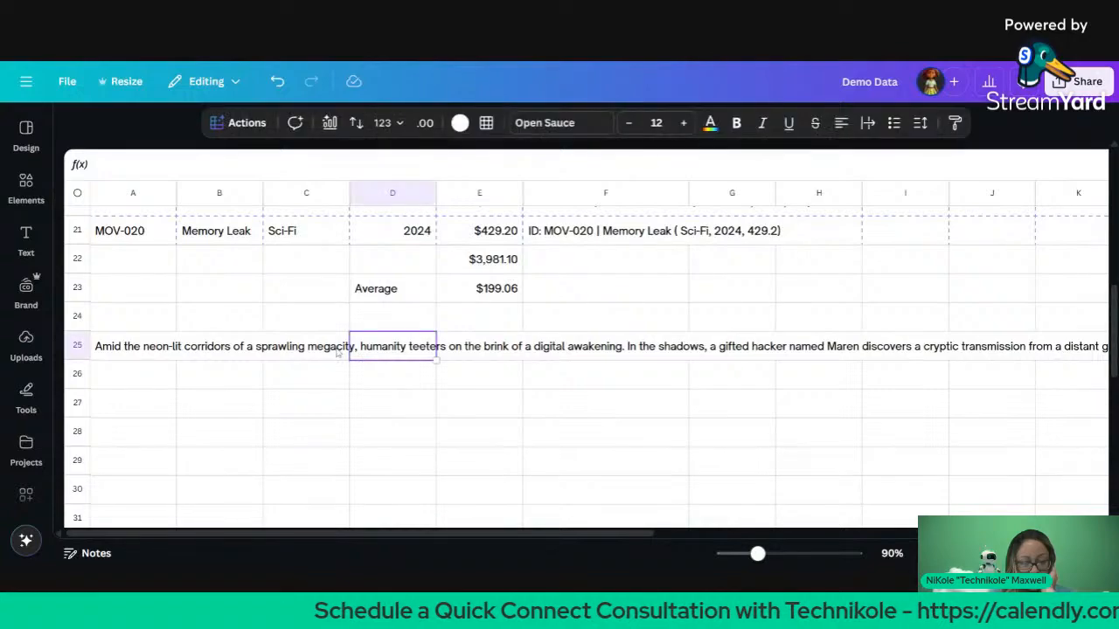
Step: Scroll through the movie table and its bar, line and pie charts
scroll(334, 354, up, 7)
scroll(334, 354, right, 5)
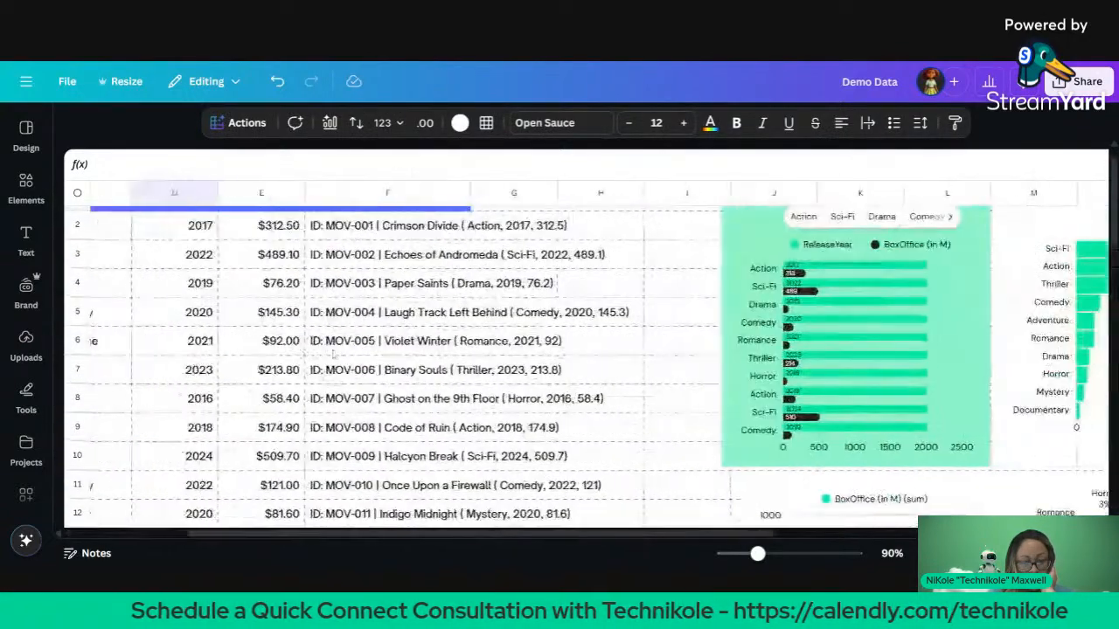
scroll(200, 312, right, 5)
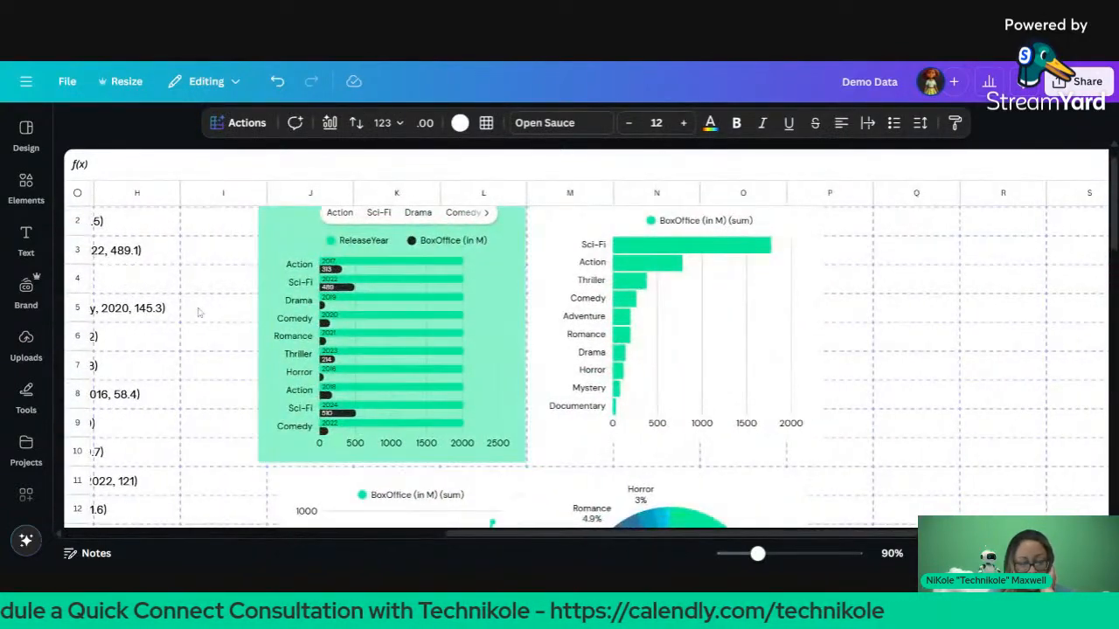
scroll(472, 525, down, 1)
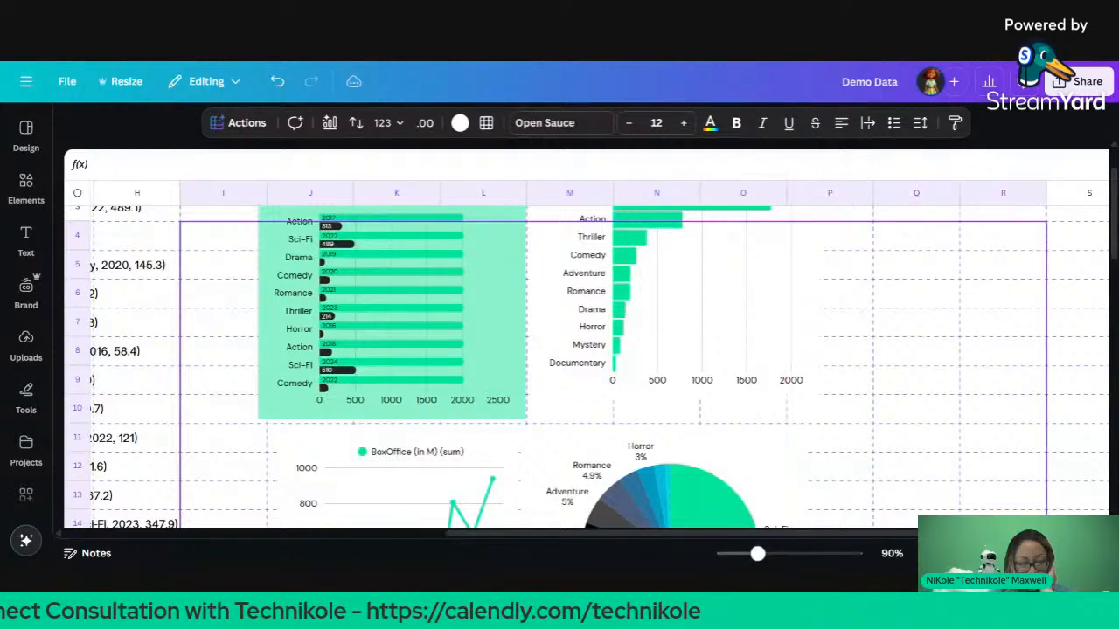
scroll(959, 391, down, 1)
click(958, 390)
scroll(918, 278, right, 2)
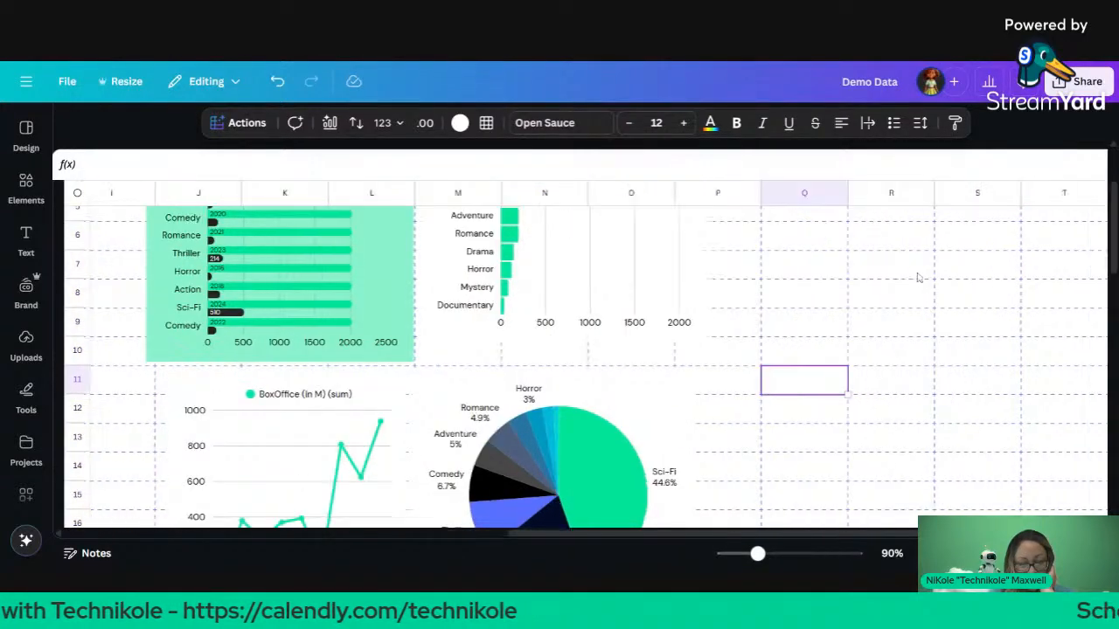
scroll(586, 368, left, 10)
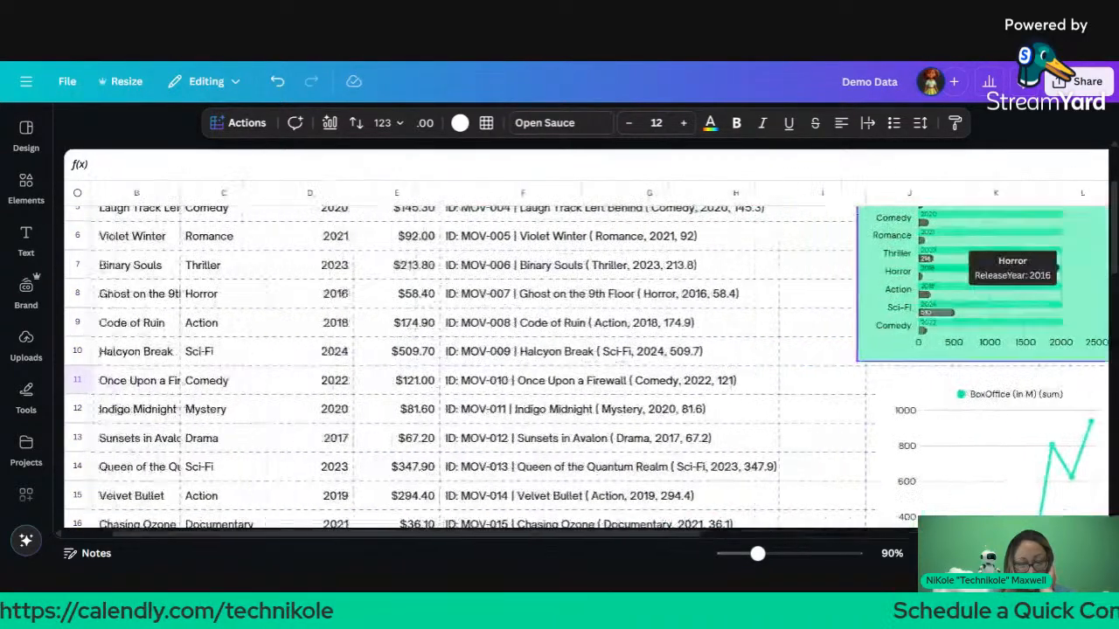
scroll(586, 367, up, 3)
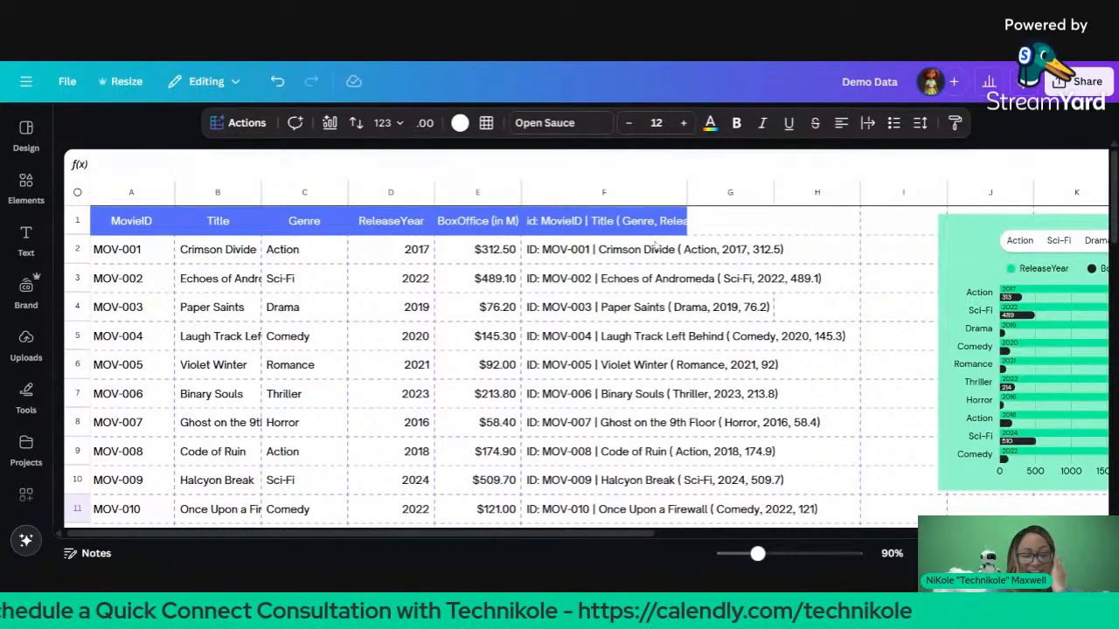
scroll(639, 278, down, 10)
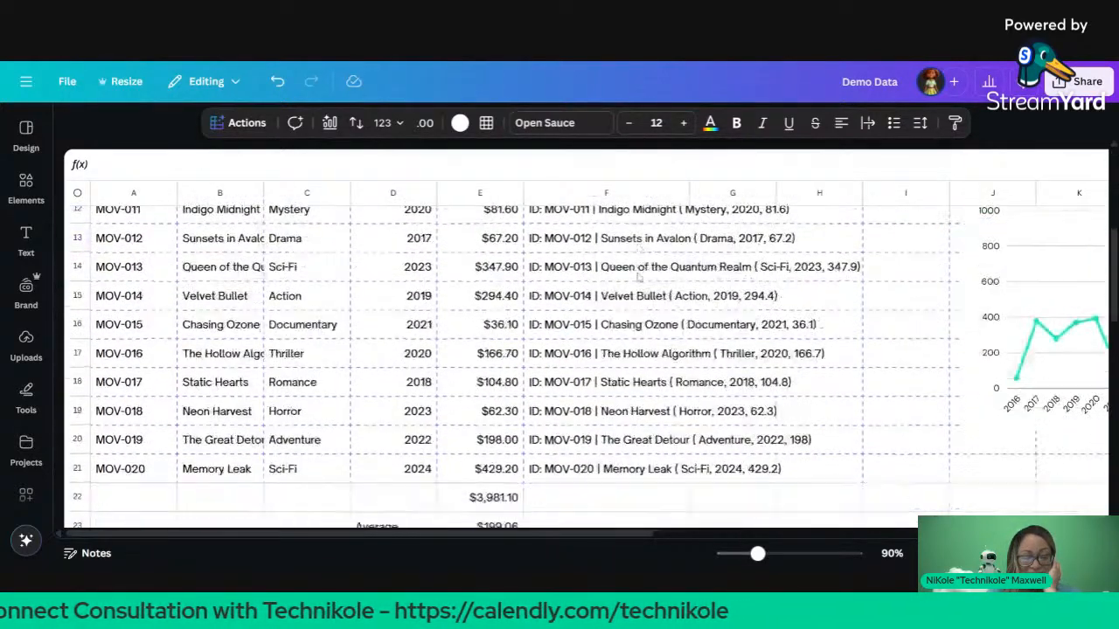
scroll(639, 278, down, 2)
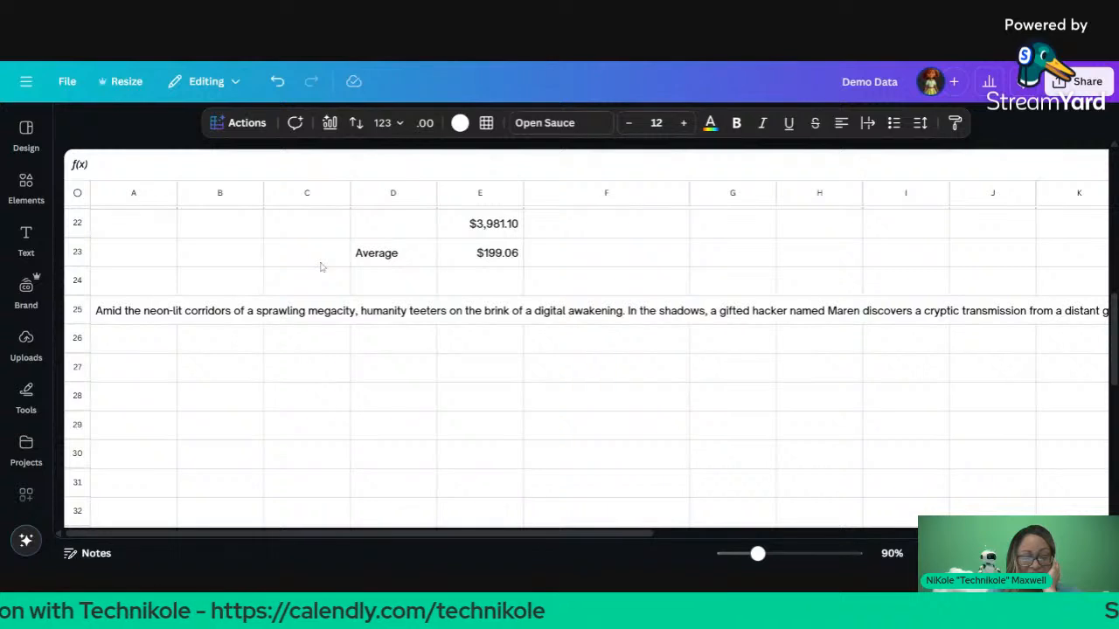
Step: Select A25:D29 and turn on text wrapping for the story paragraph
click(100, 317)
drag(100, 316, 239, 318)
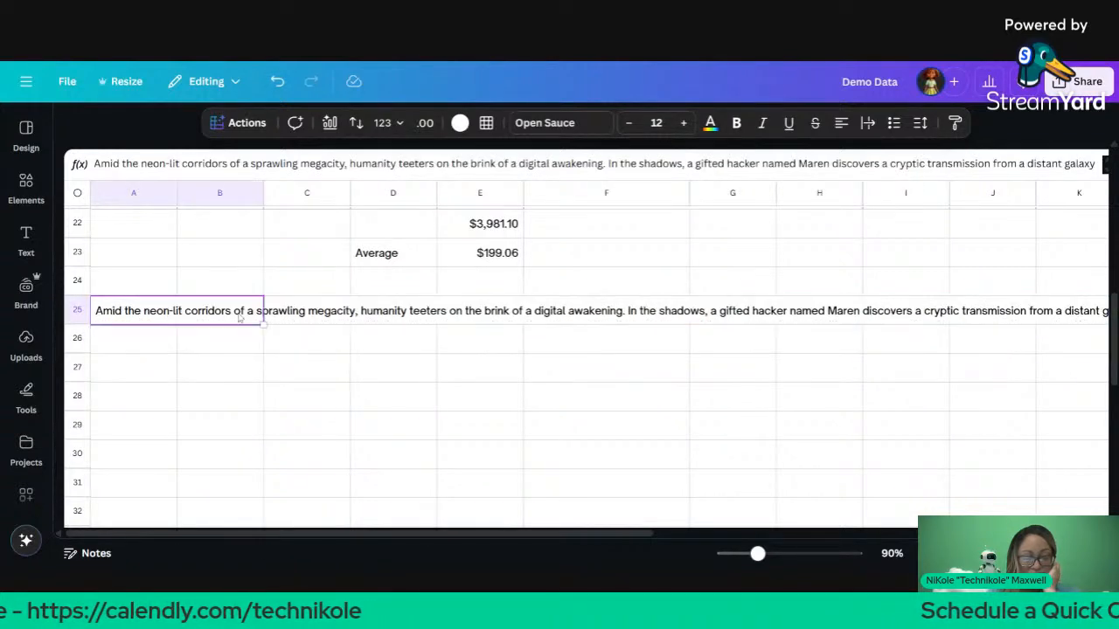
click(240, 318)
drag(148, 320, 355, 435)
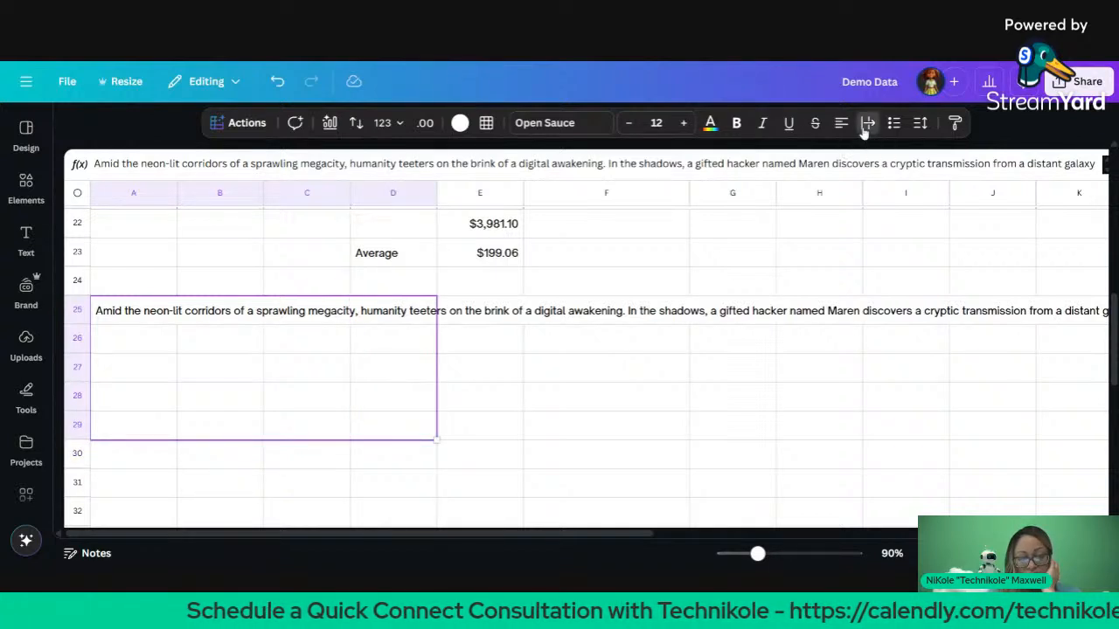
click(867, 123)
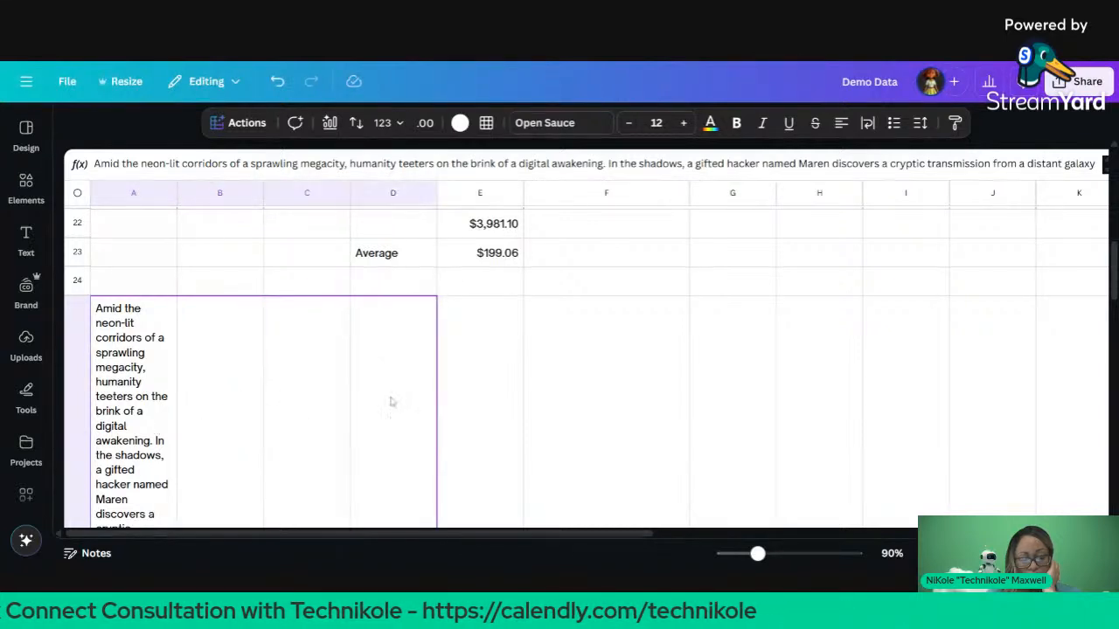
scroll(394, 404, down, 3)
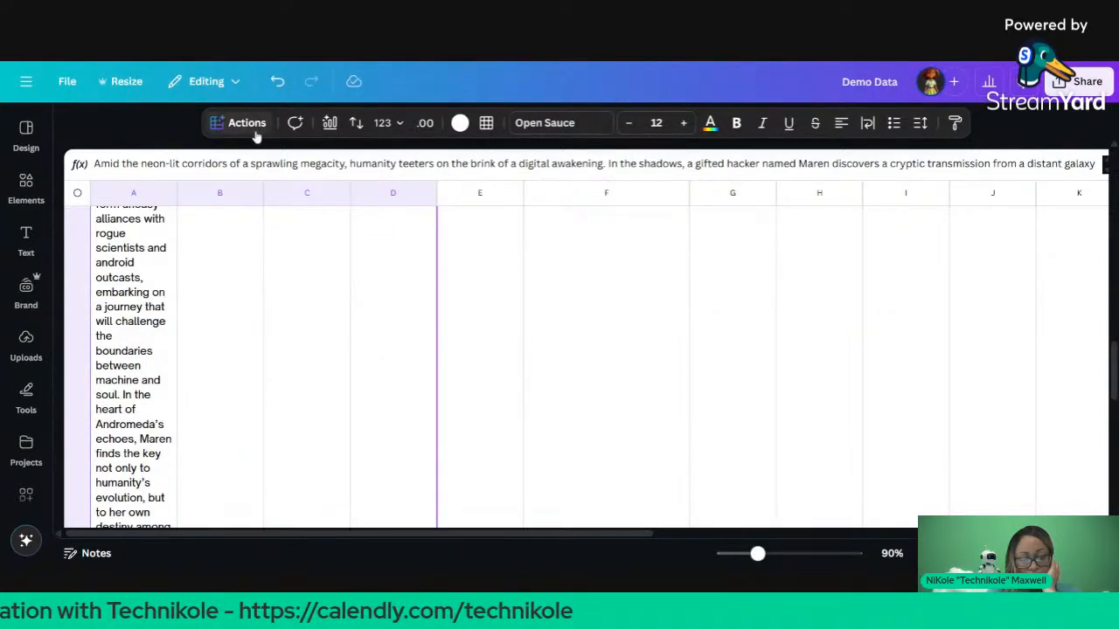
Step: Browse the sheet actions list and close it without changes
click(250, 127)
scroll(310, 312, down, 10)
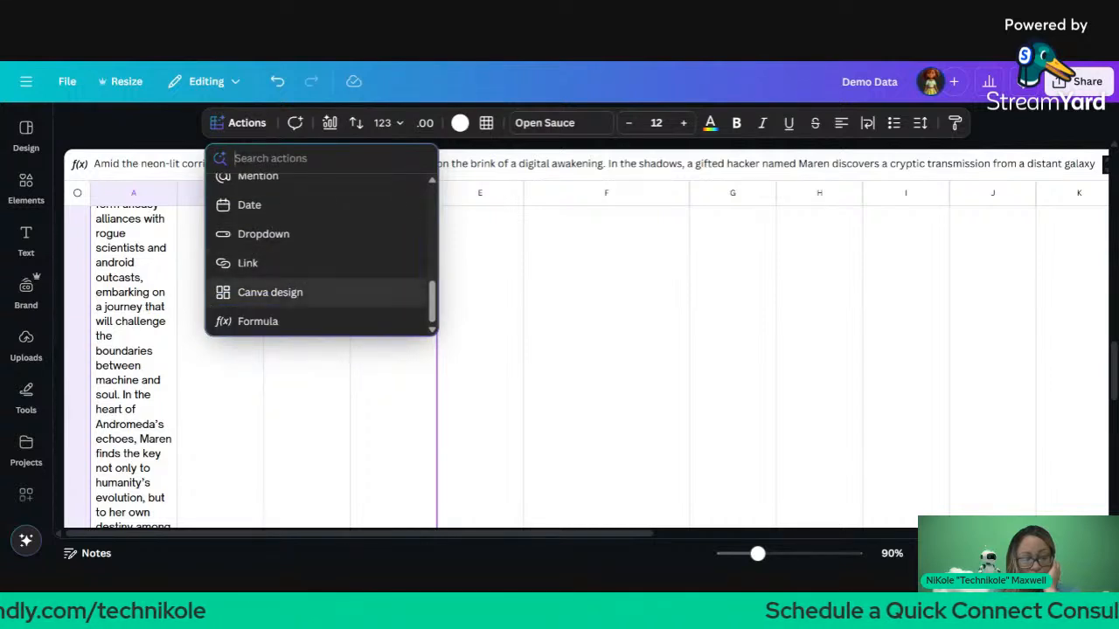
scroll(310, 292, up, 5)
scroll(321, 254, up, 4)
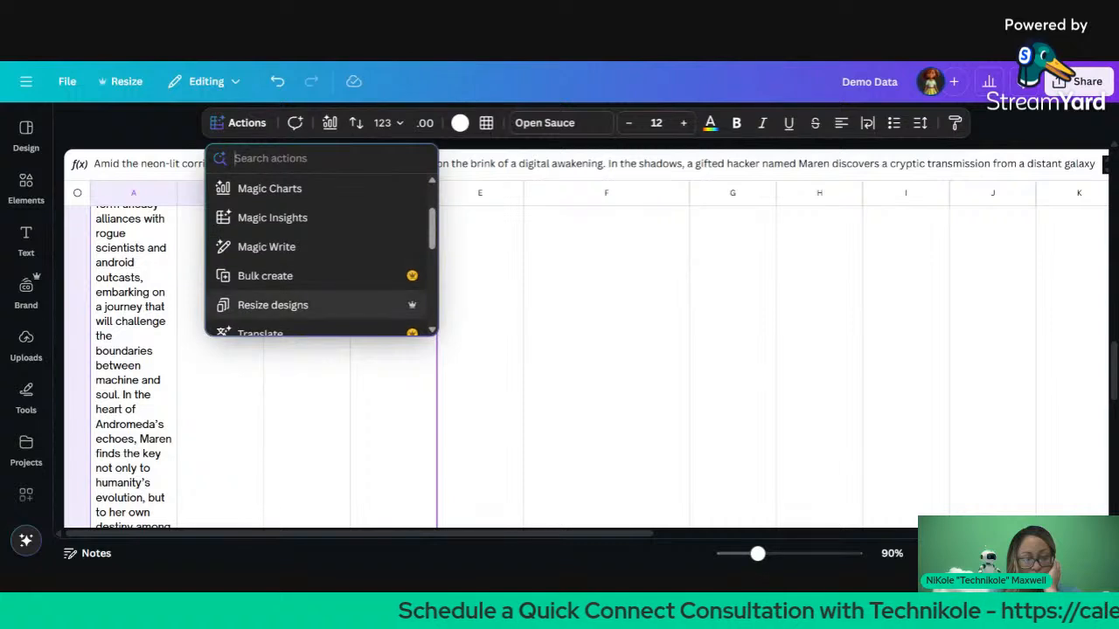
scroll(315, 301, up, 3)
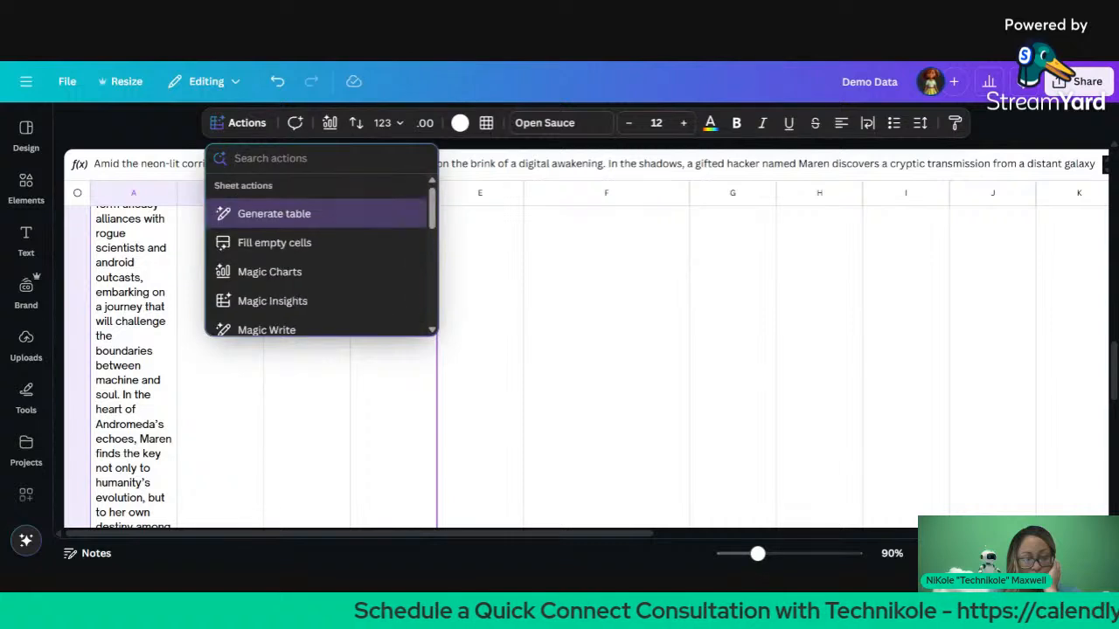
click(275, 418)
Step: Merge cells A25 through C25 so the story spans three columns
drag(162, 361, 290, 327)
right_click(294, 315)
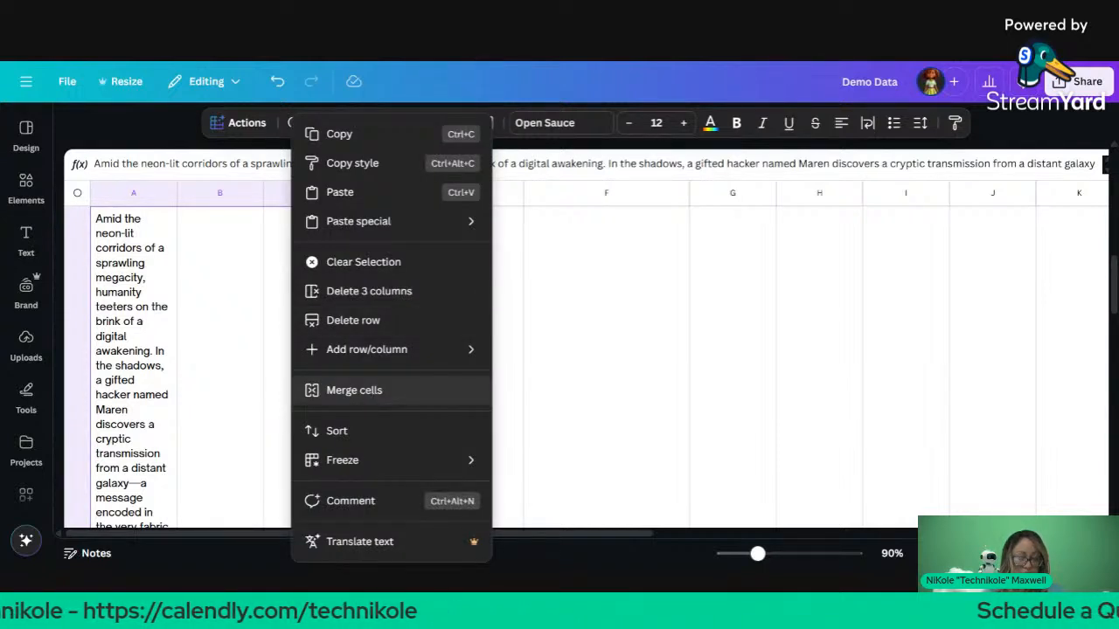
click(369, 391)
right_click(369, 395)
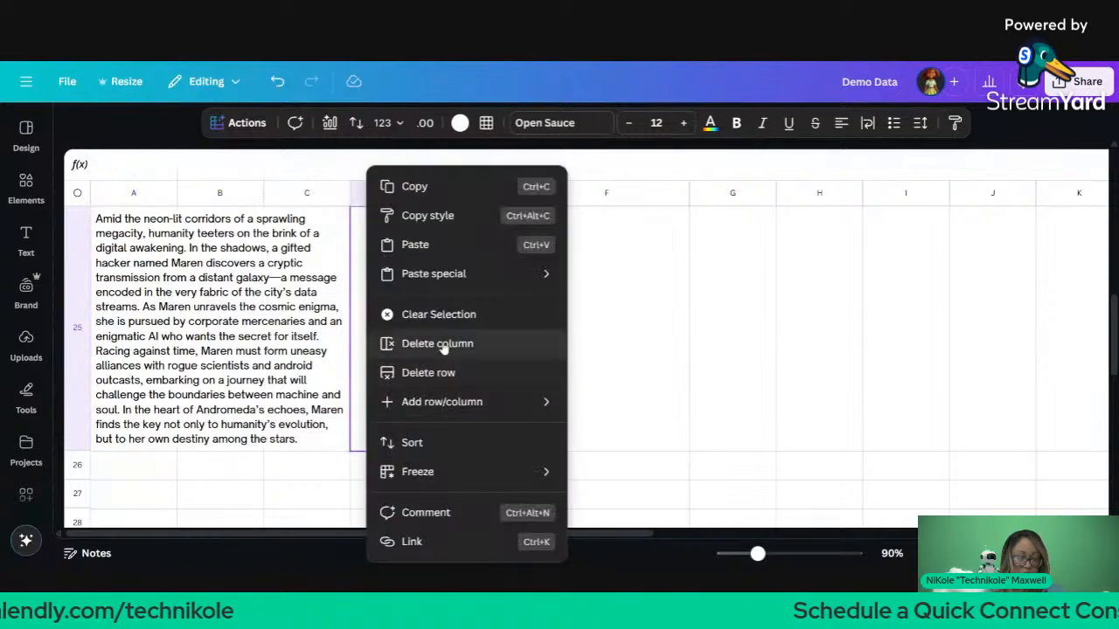
click(445, 347)
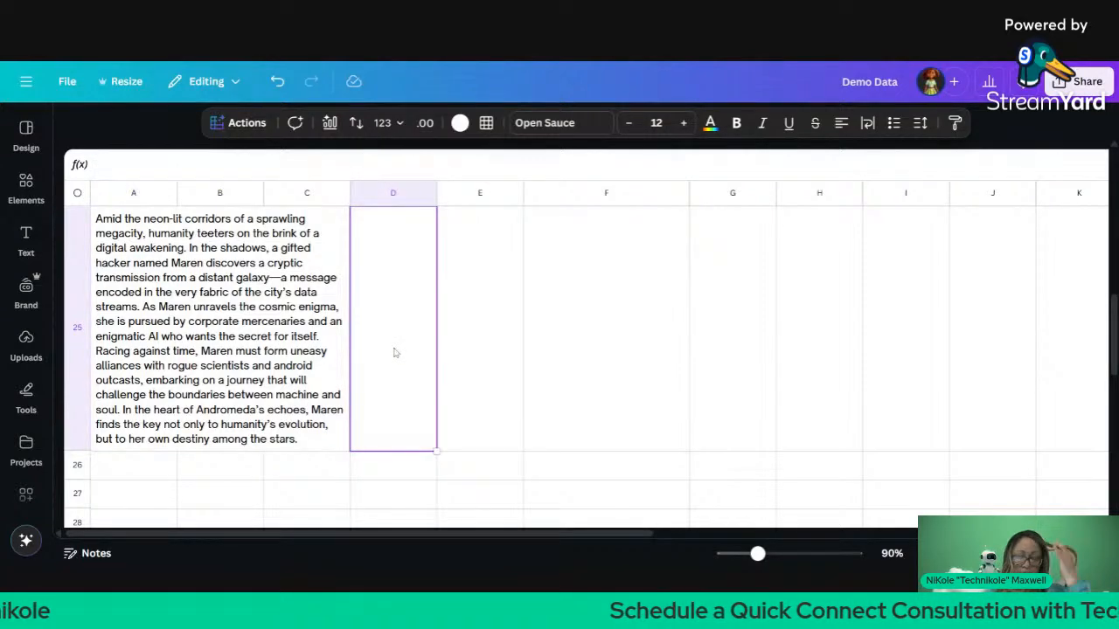
scroll(393, 354, up, 2)
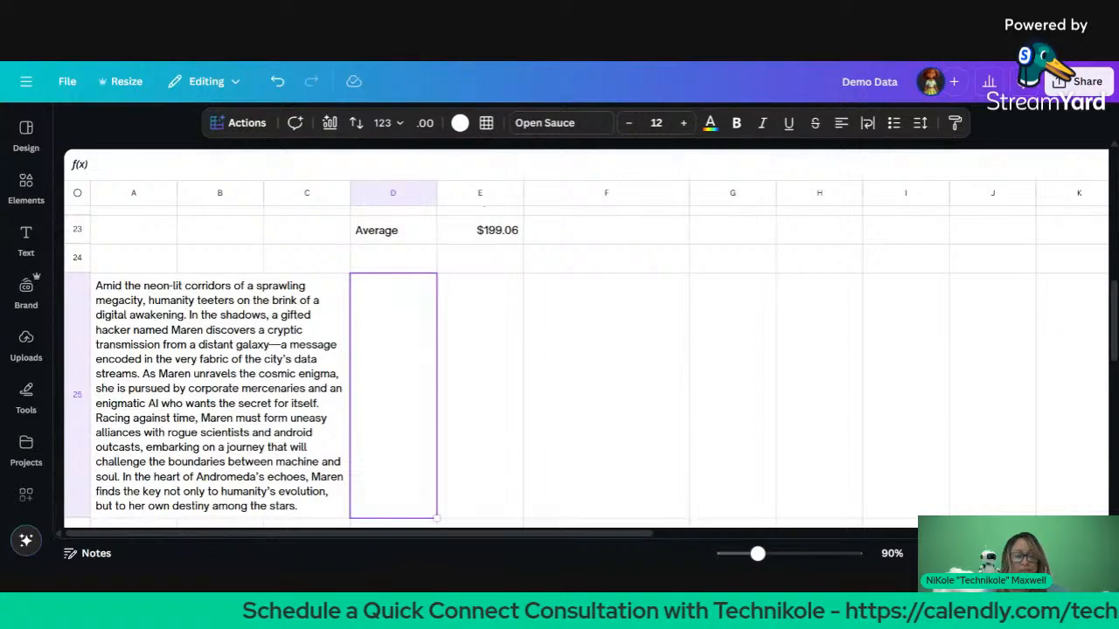
Step: Widen column F to reveal its full header and delete the empty column G
scroll(586, 367, up, 10)
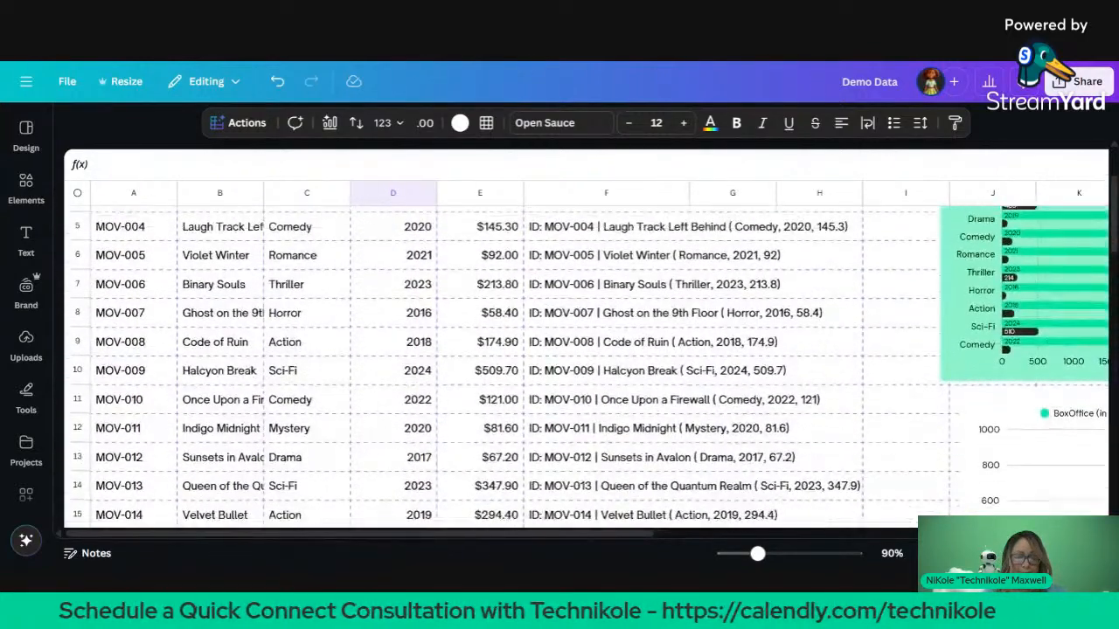
scroll(586, 367, up, 3)
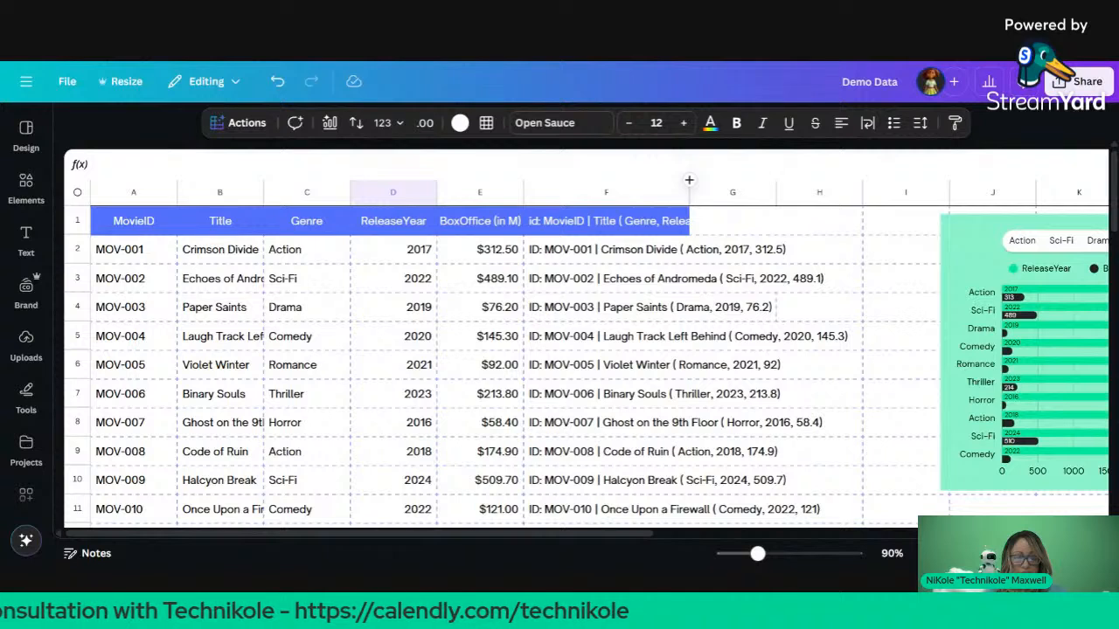
drag(689, 180, 858, 214)
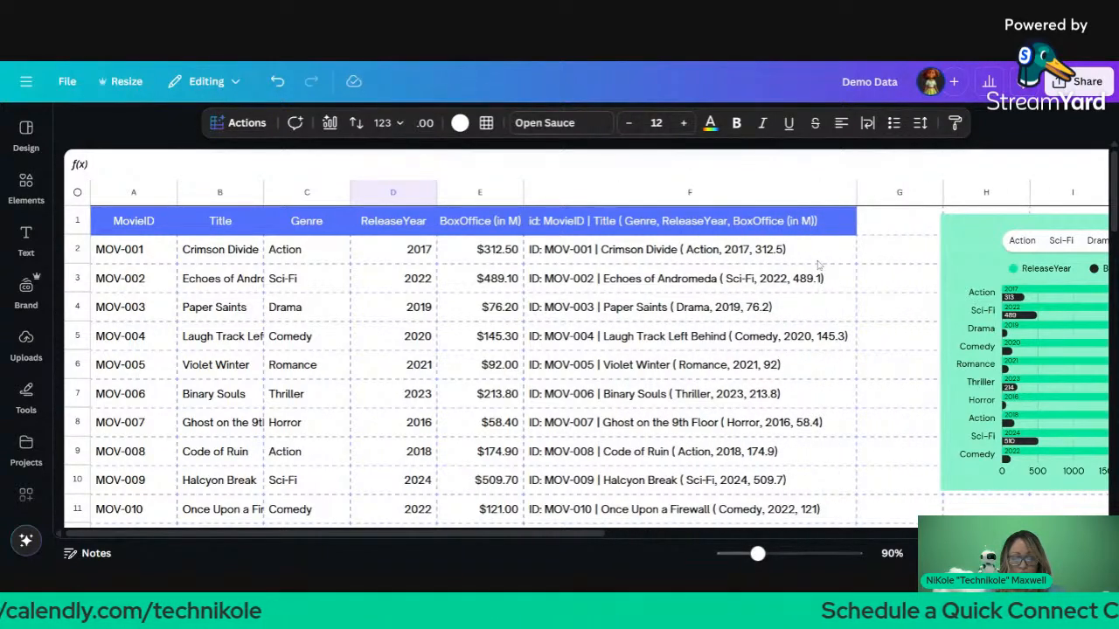
click(890, 194)
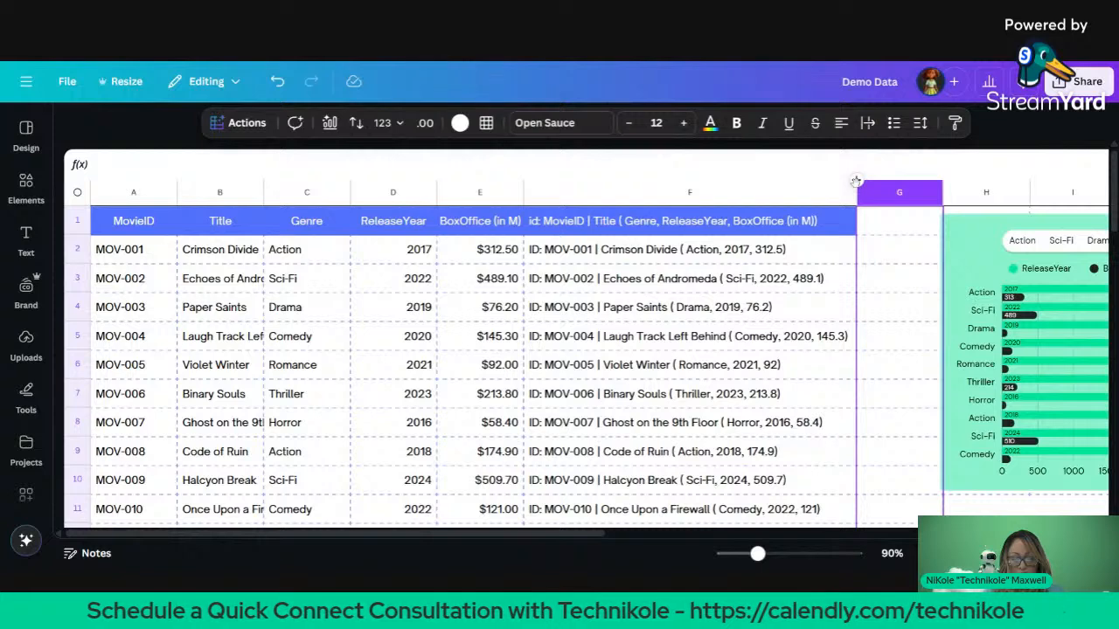
key(Delete)
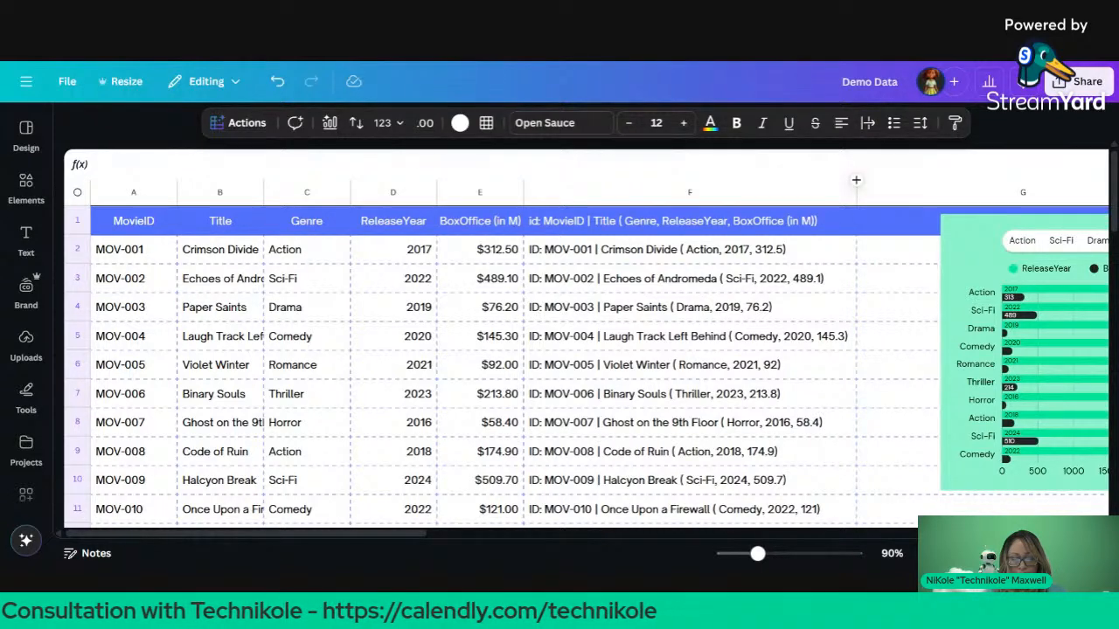
Step: Move the box office bar, green bar, line and pie charts further right
scroll(702, 327, right, 10)
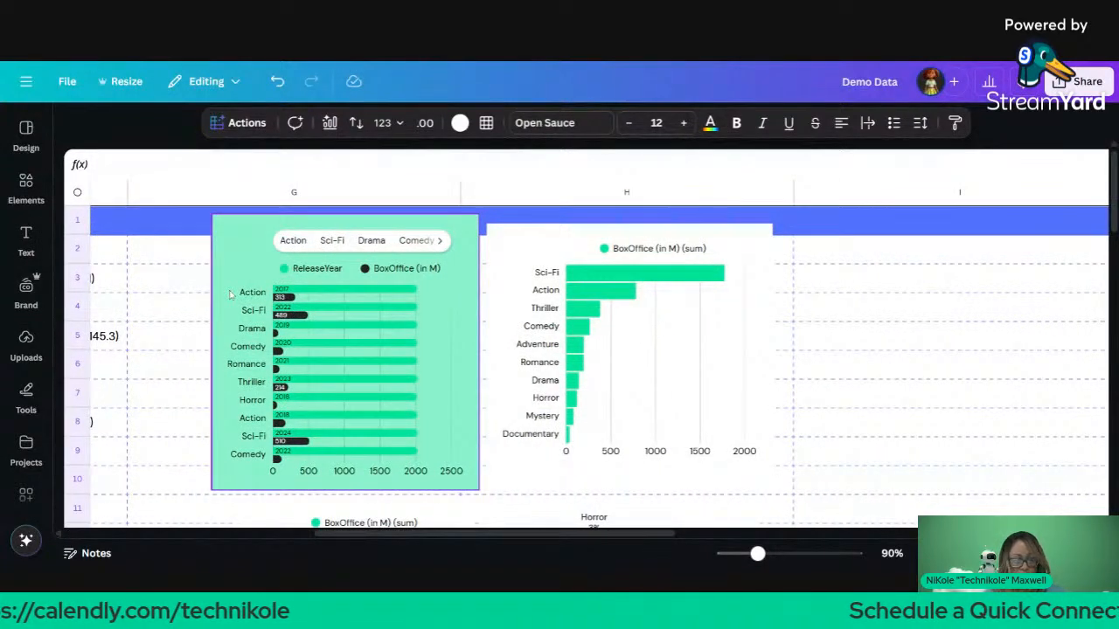
drag(185, 299, 710, 529)
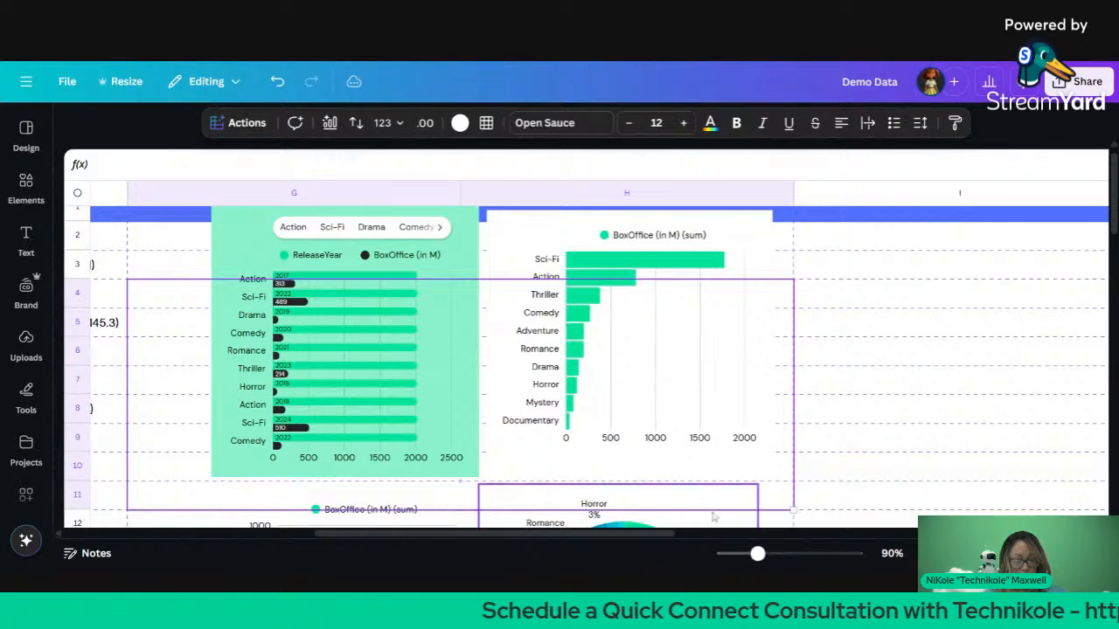
drag(728, 410, 1118, 421)
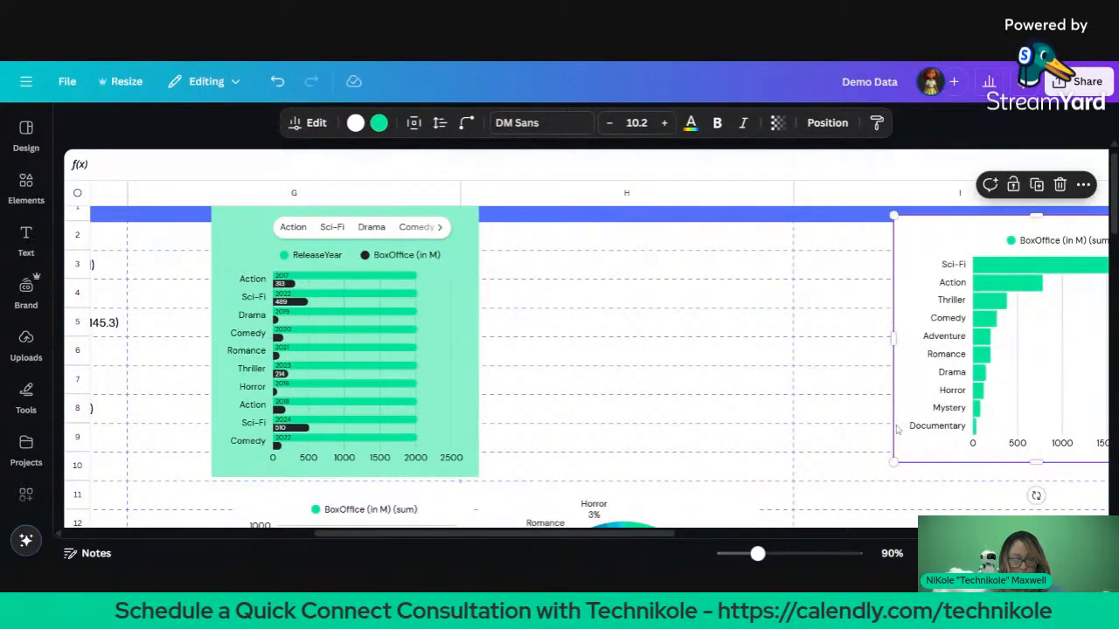
drag(384, 334, 799, 354)
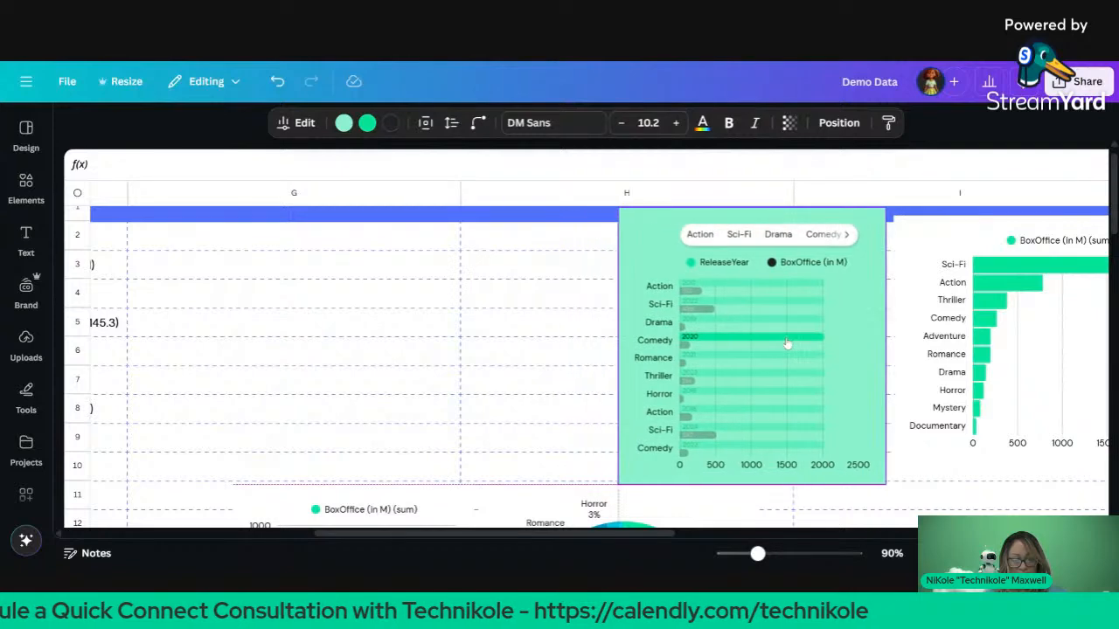
scroll(555, 350, down, 1)
scroll(554, 350, down, 2)
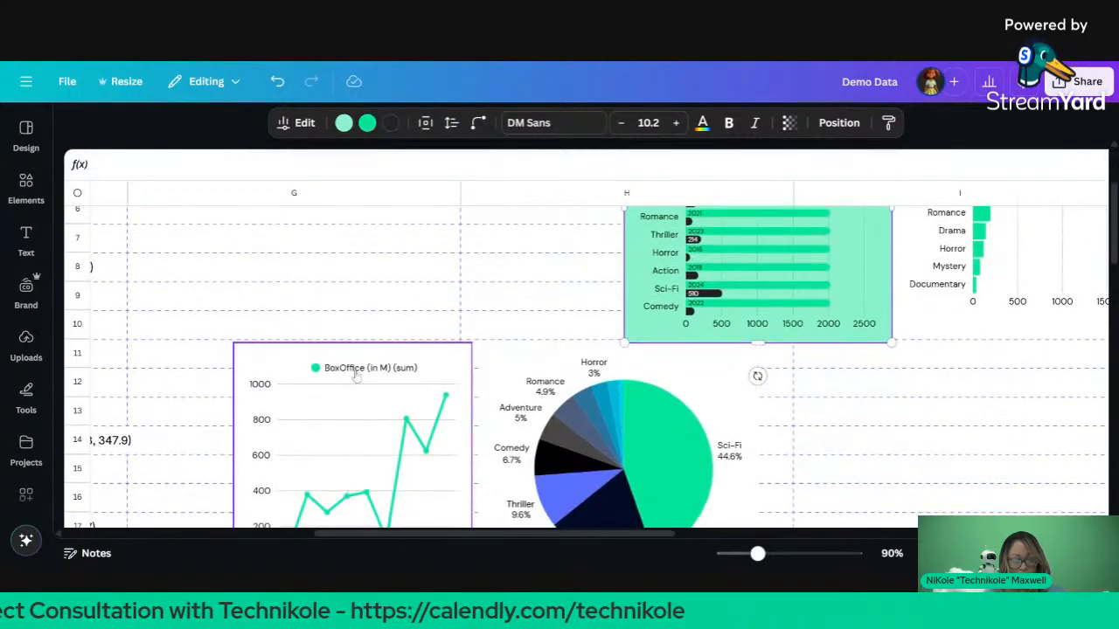
click(354, 376)
shift+click(515, 375)
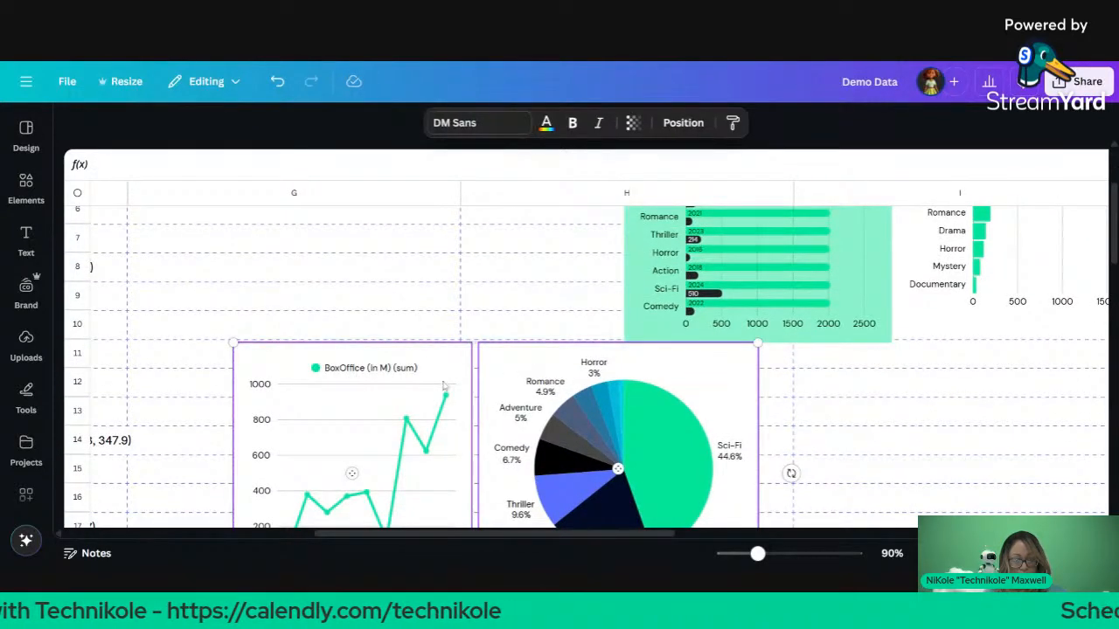
drag(444, 387, 1007, 391)
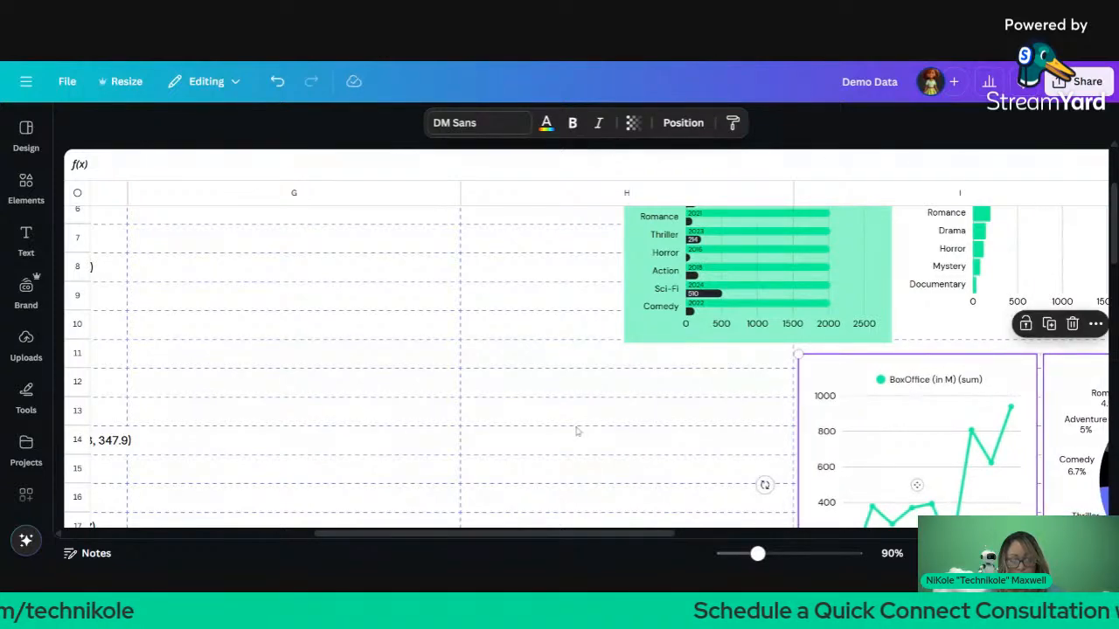
Step: Select all four charts and shift them together up and right
scroll(577, 432, up, 2)
scroll(577, 431, right, 3)
shift+click(585, 357)
shift+click(678, 333)
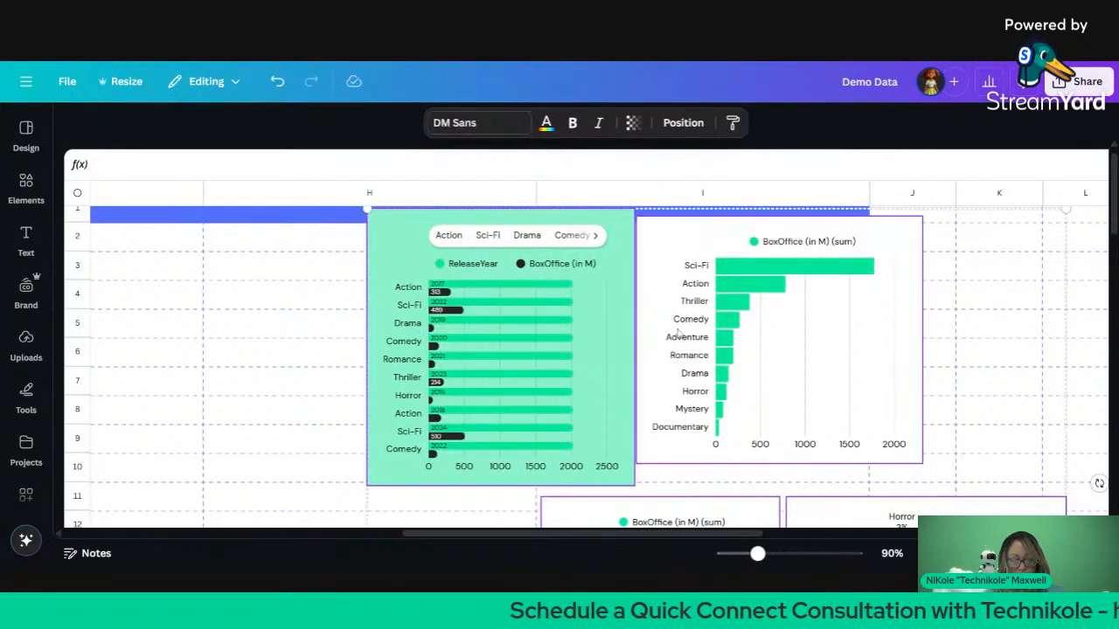
drag(677, 334, 1118, 319)
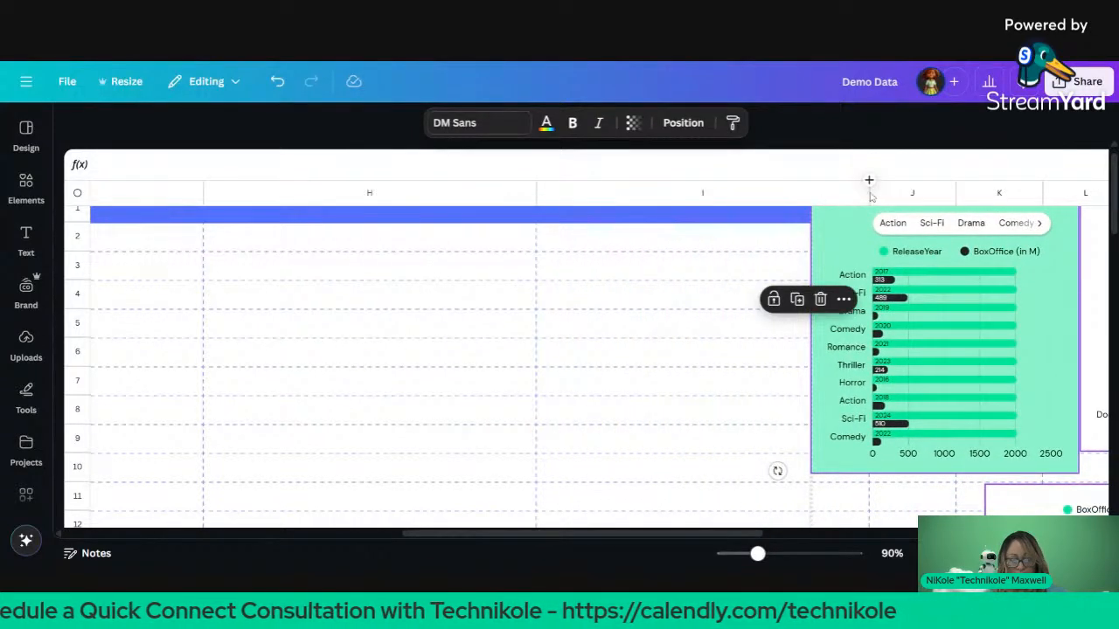
Step: Narrow columns I and G back down beside the movie data
drag(869, 180, 267, 227)
scroll(330, 262, left, 6)
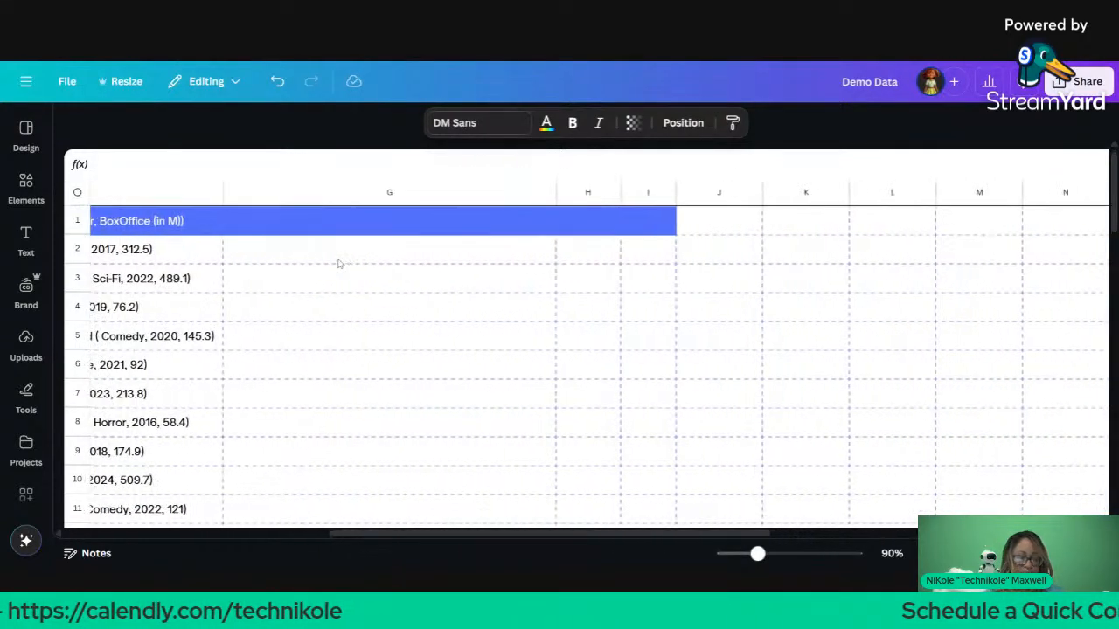
drag(692, 180, 447, 188)
scroll(505, 253, left, 5)
scroll(504, 251, left, 1)
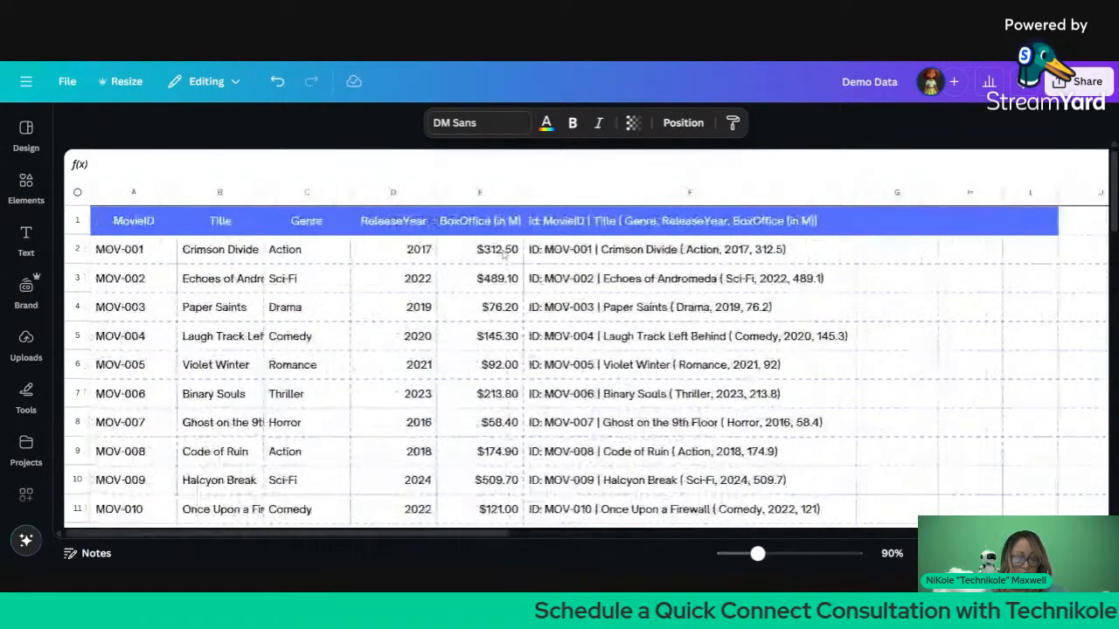
Step: Left-align every cell in the sheet and add a blank page 4 after page 3
click(77, 193)
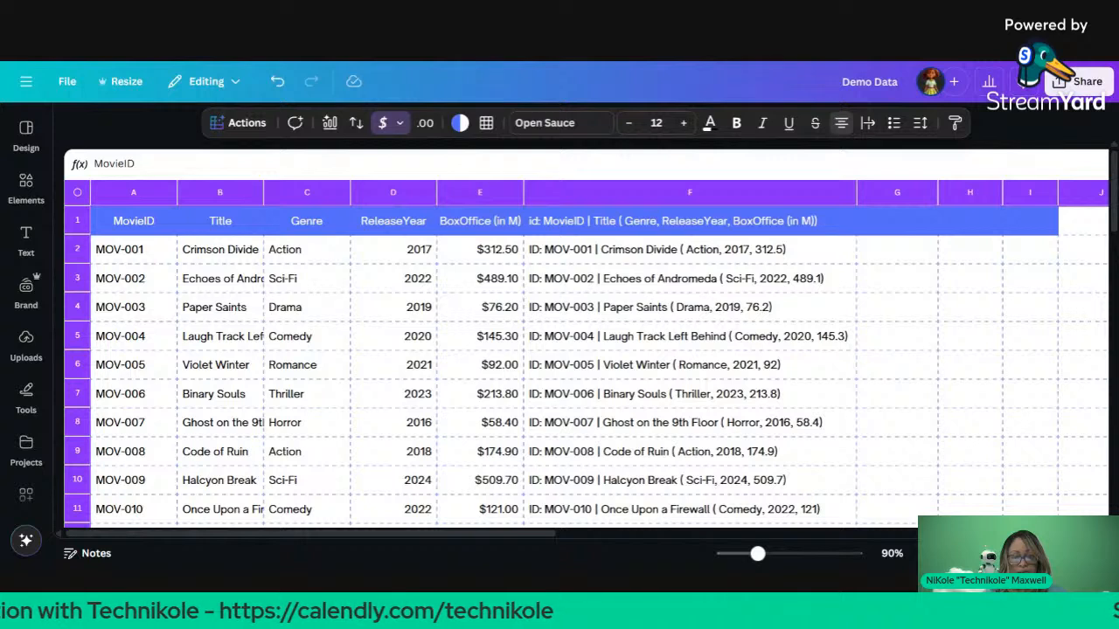
click(839, 124)
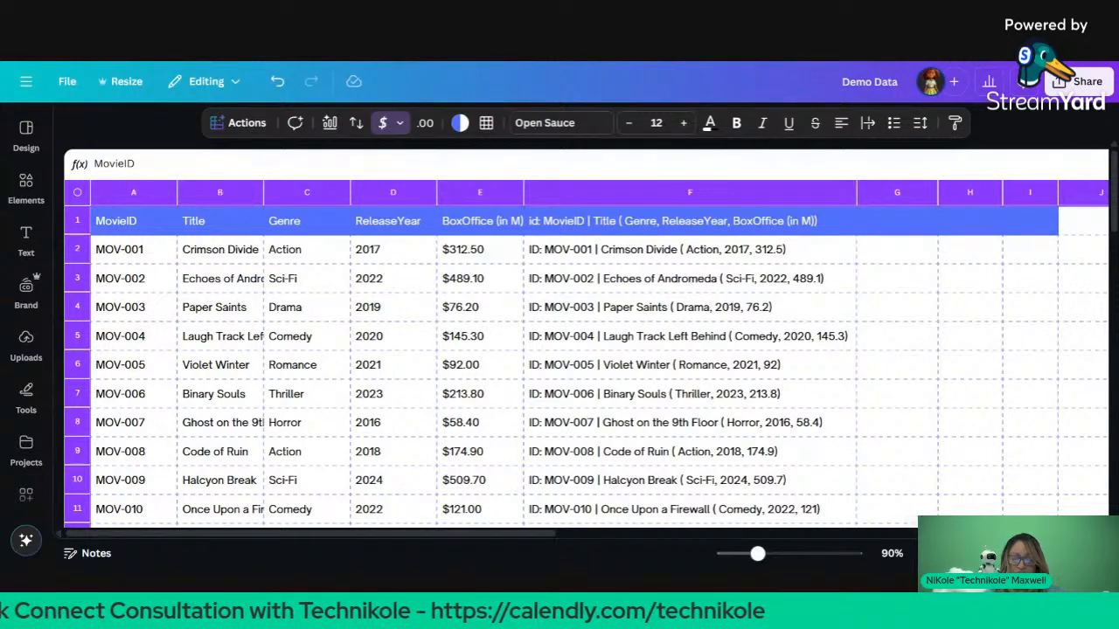
mouse_move(861, 495)
click(712, 504)
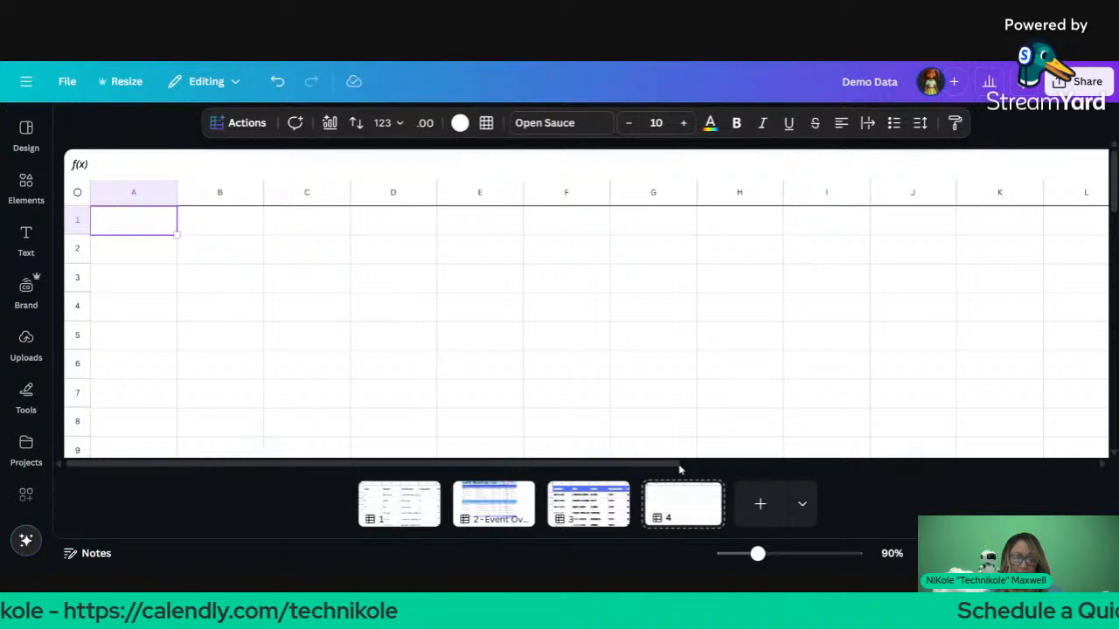
click(806, 507)
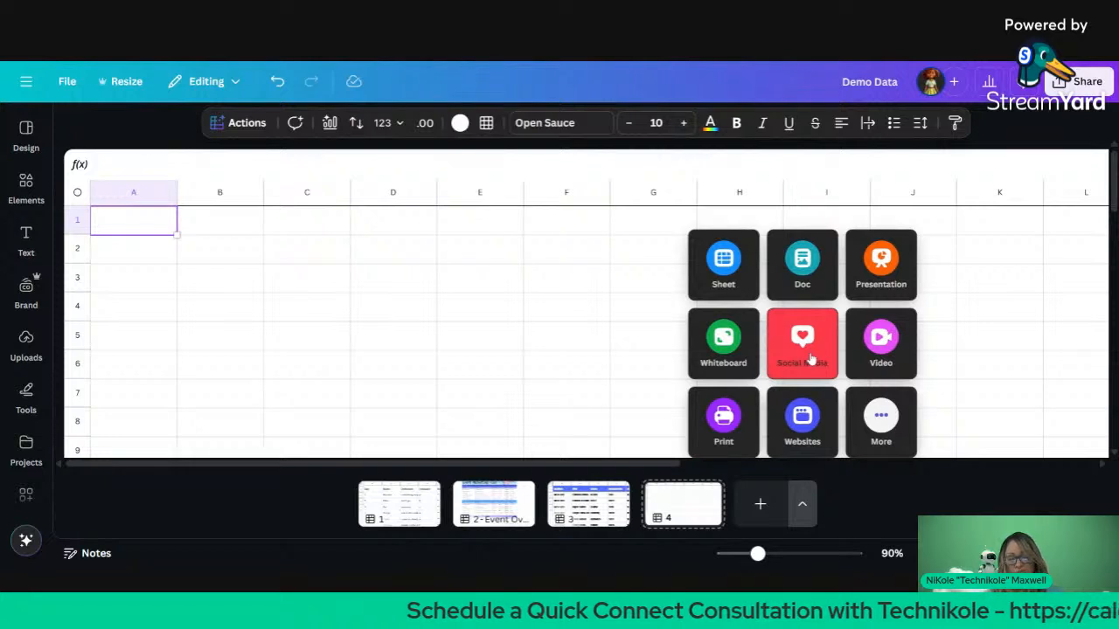
click(811, 358)
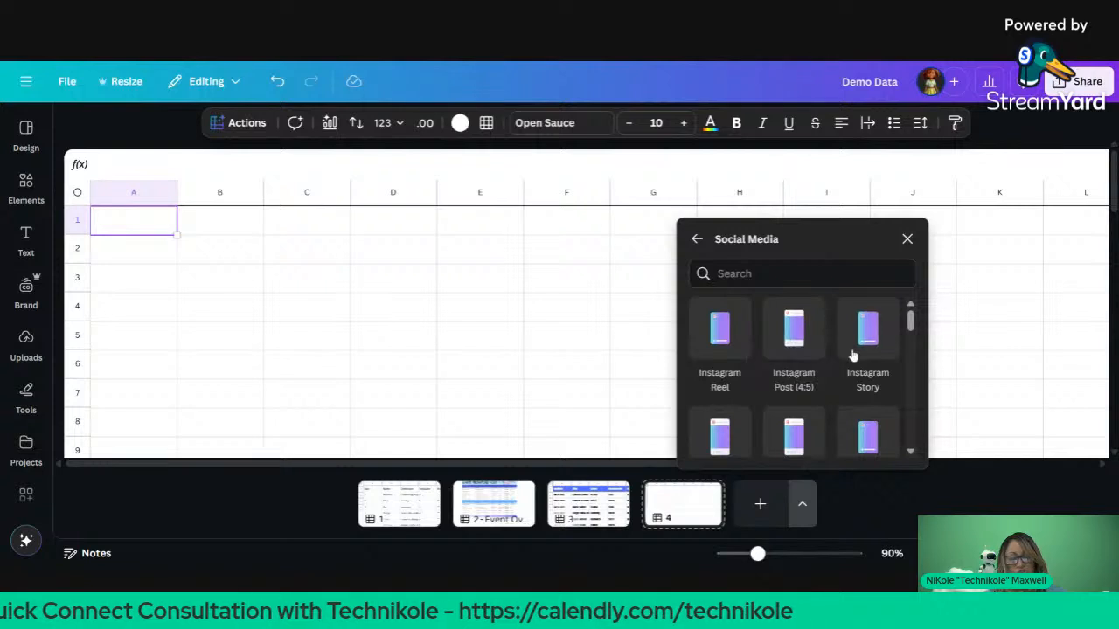
scroll(781, 371, down, 2)
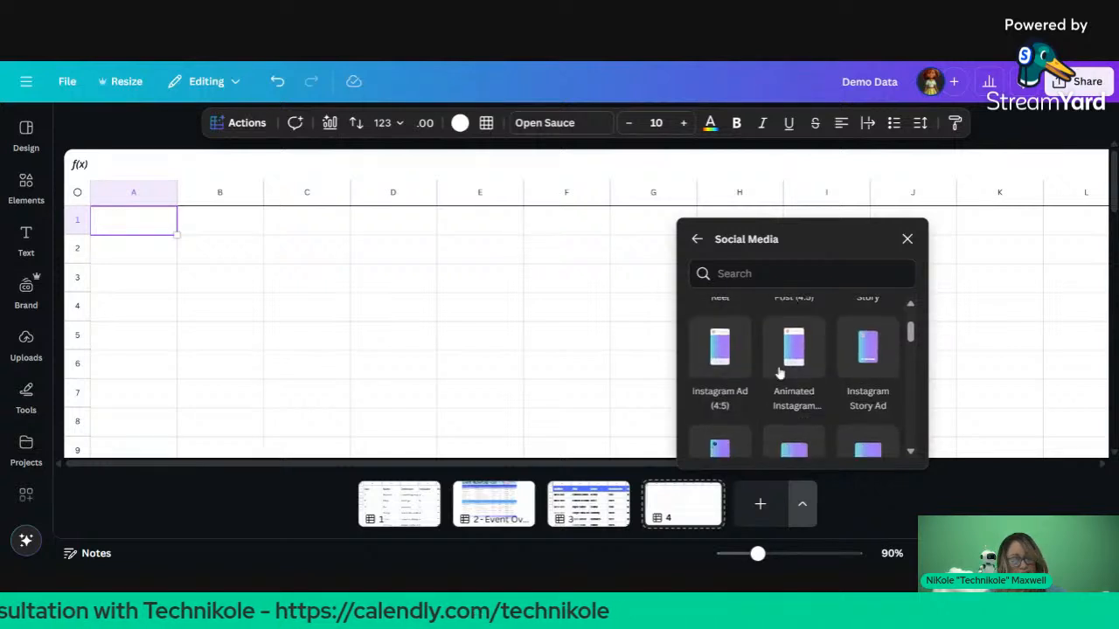
scroll(794, 367, down, 2)
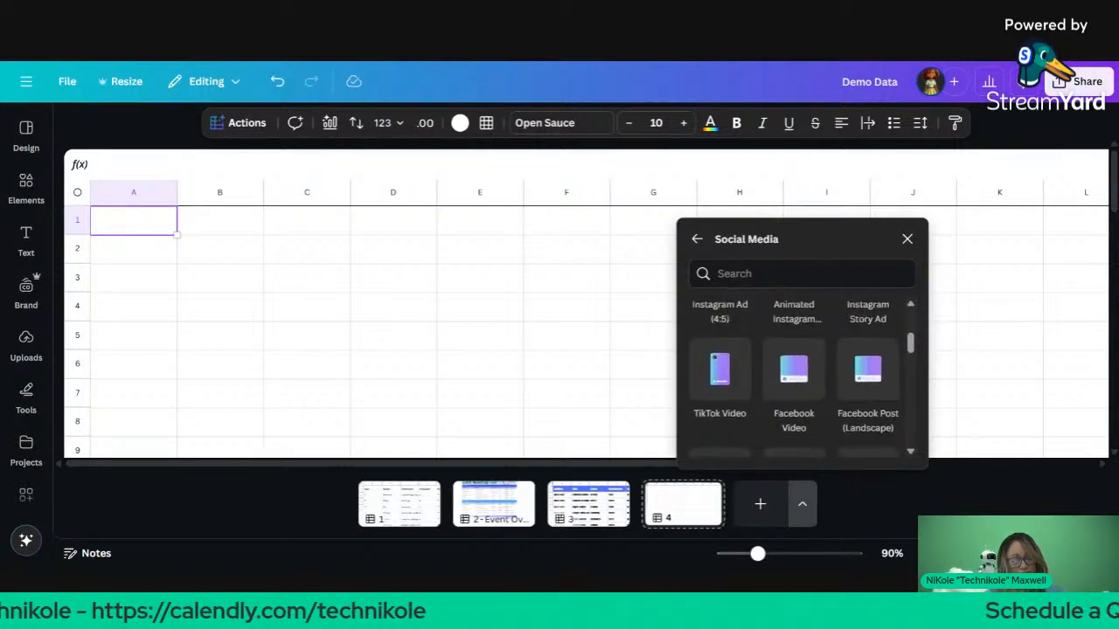
scroll(803, 380, down, 2)
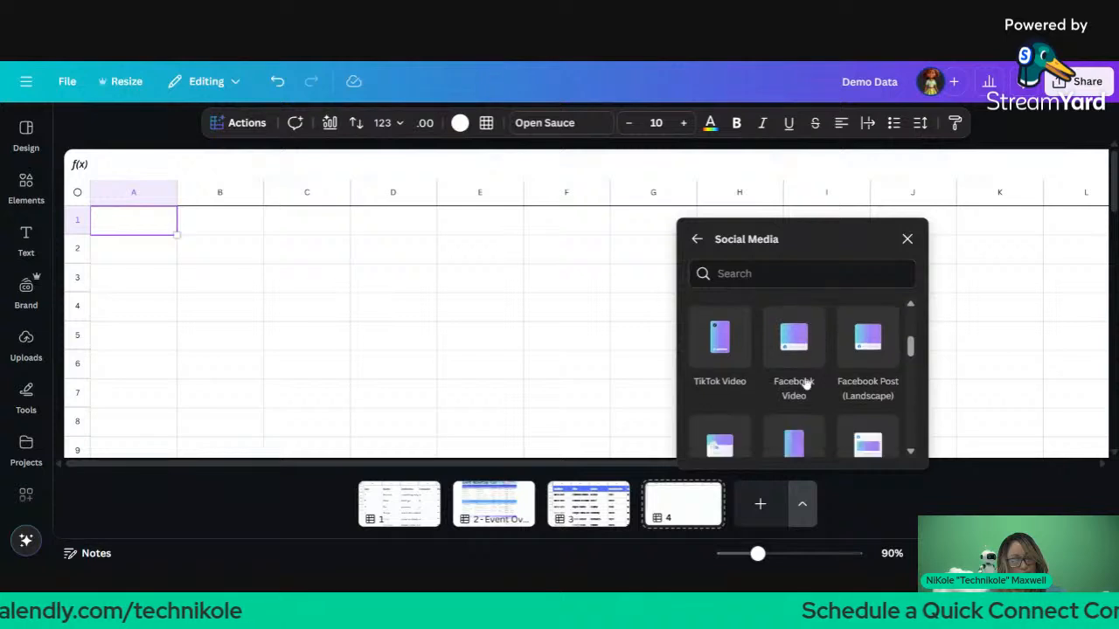
scroll(799, 377, down, 2)
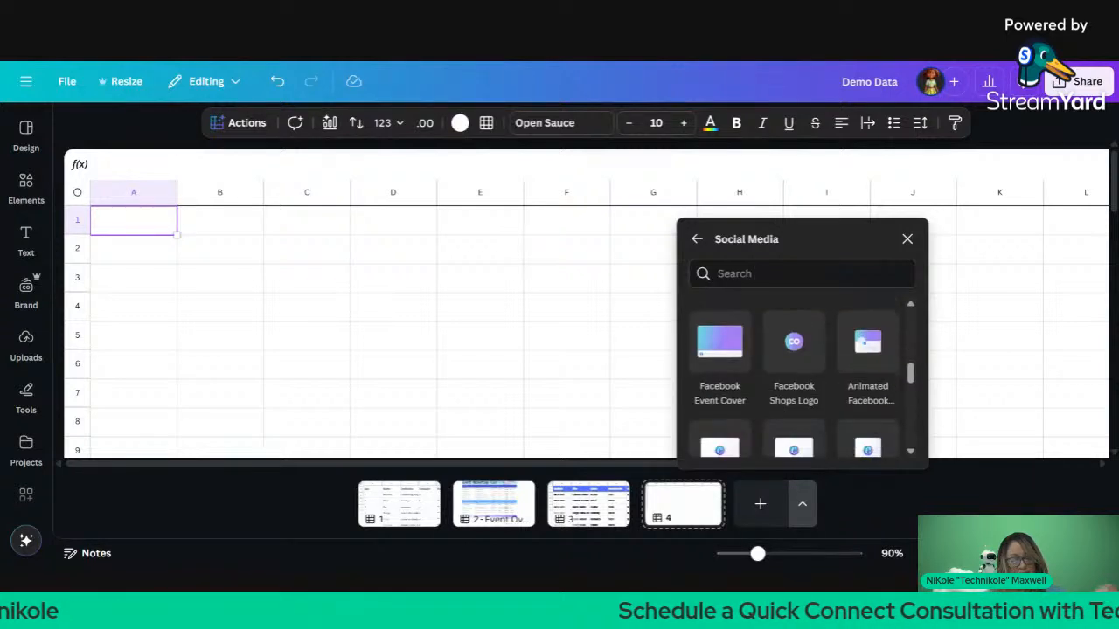
scroll(794, 376, down, 4)
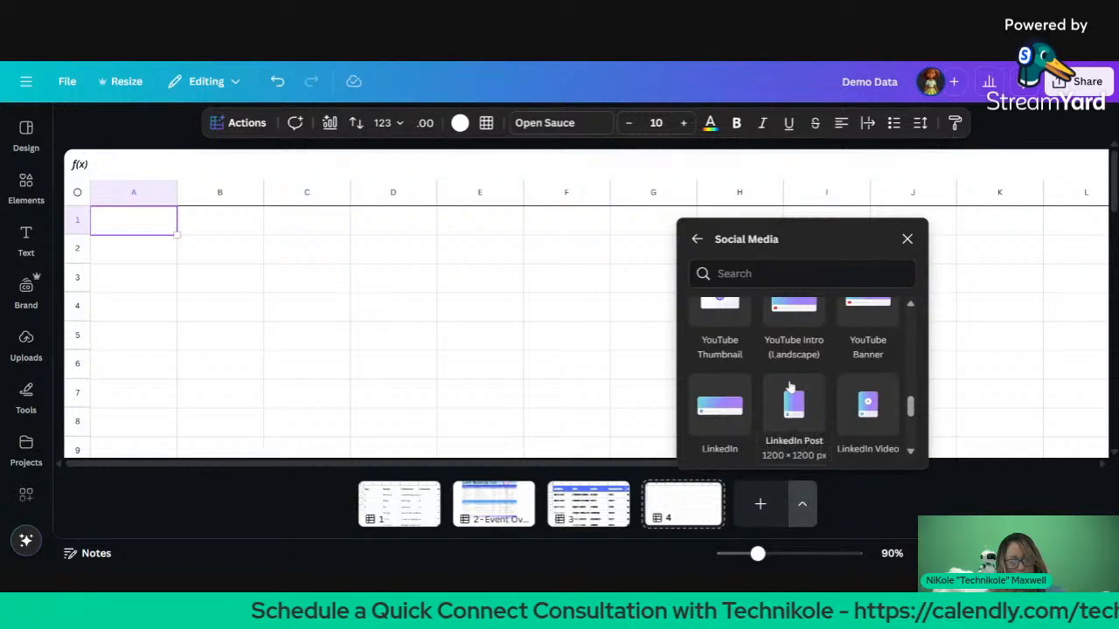
scroll(791, 385, down, 4)
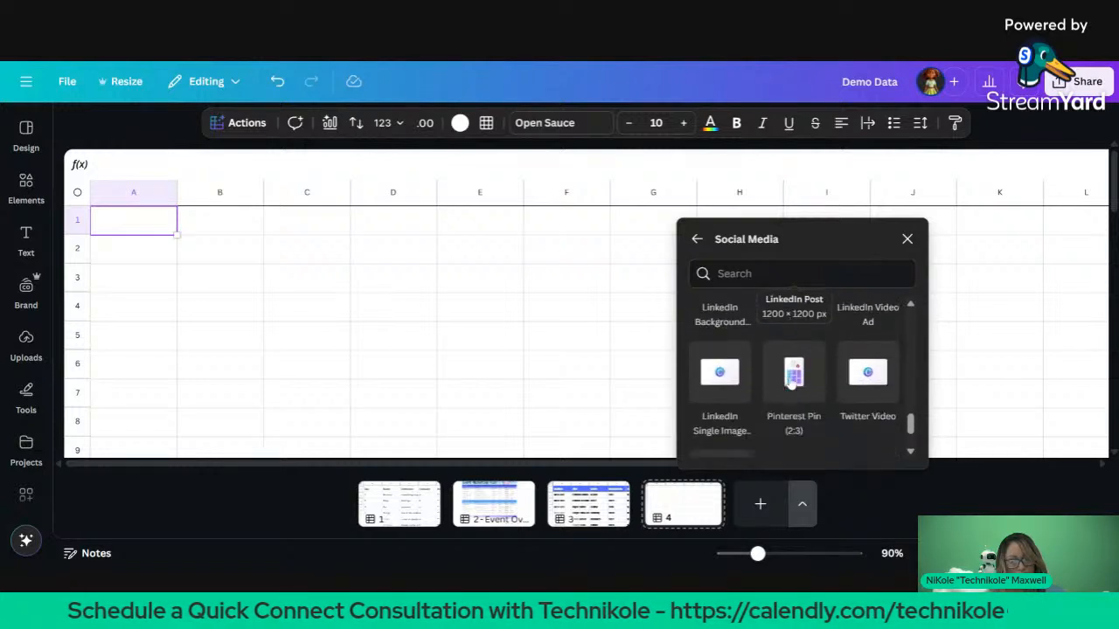
scroll(794, 349, up, 10)
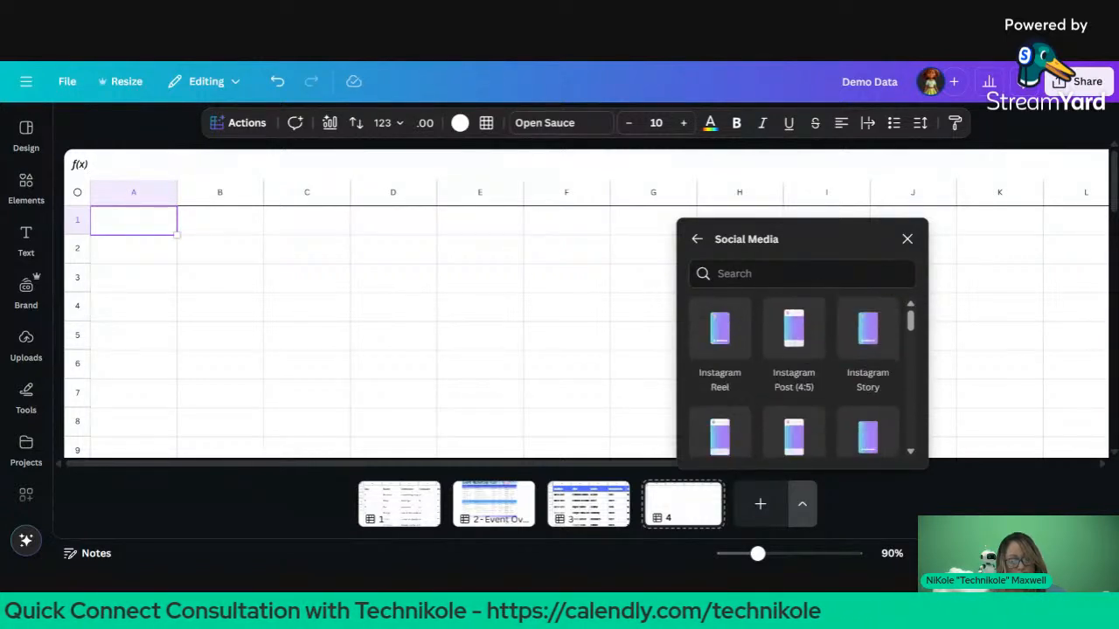
Step: Add an Instagram Post (4:5) page and search templates for 'mov'
click(779, 361)
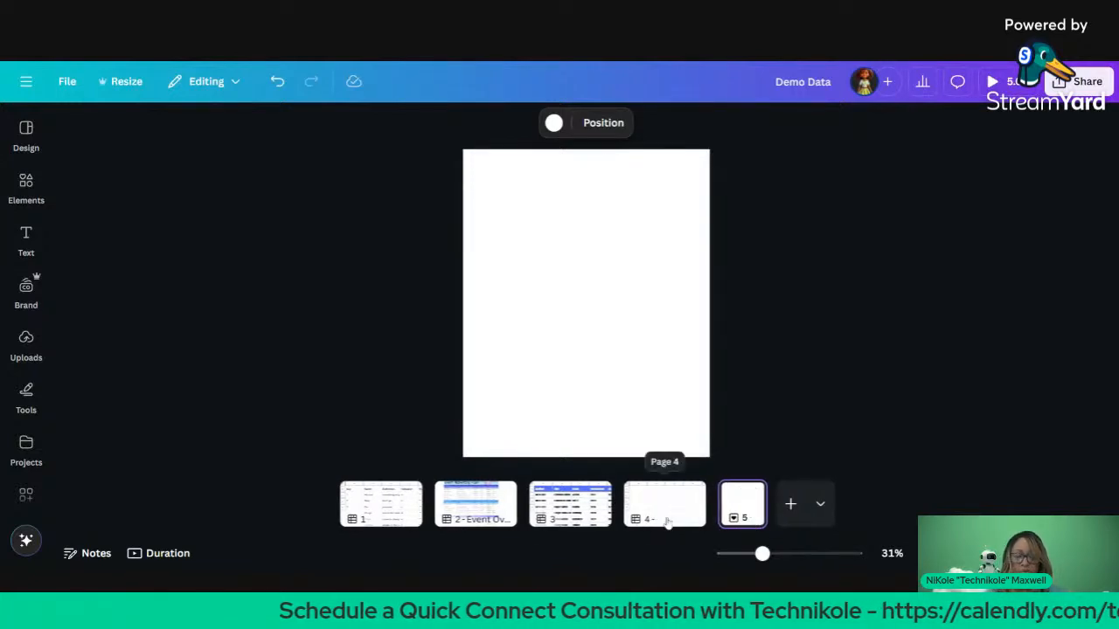
click(26, 137)
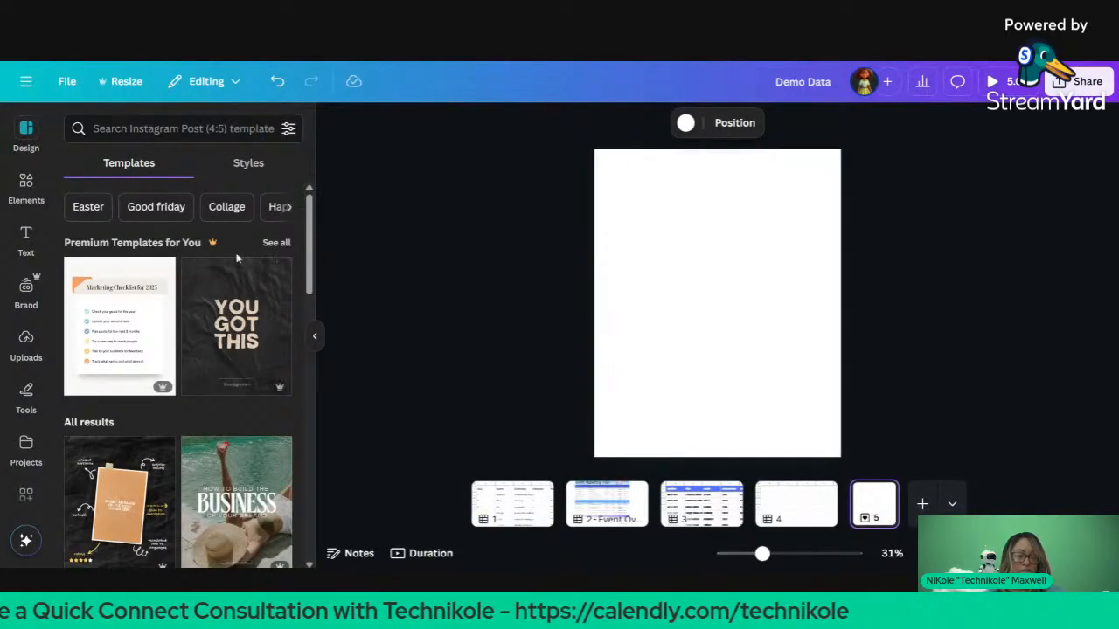
click(201, 131)
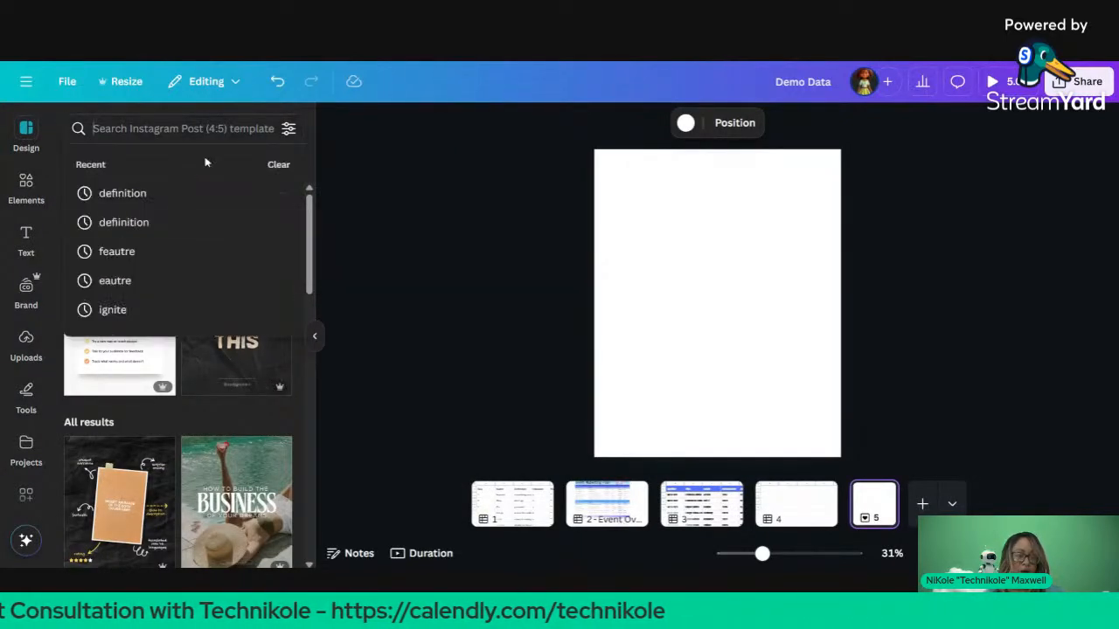
text(mov)
click(236, 229)
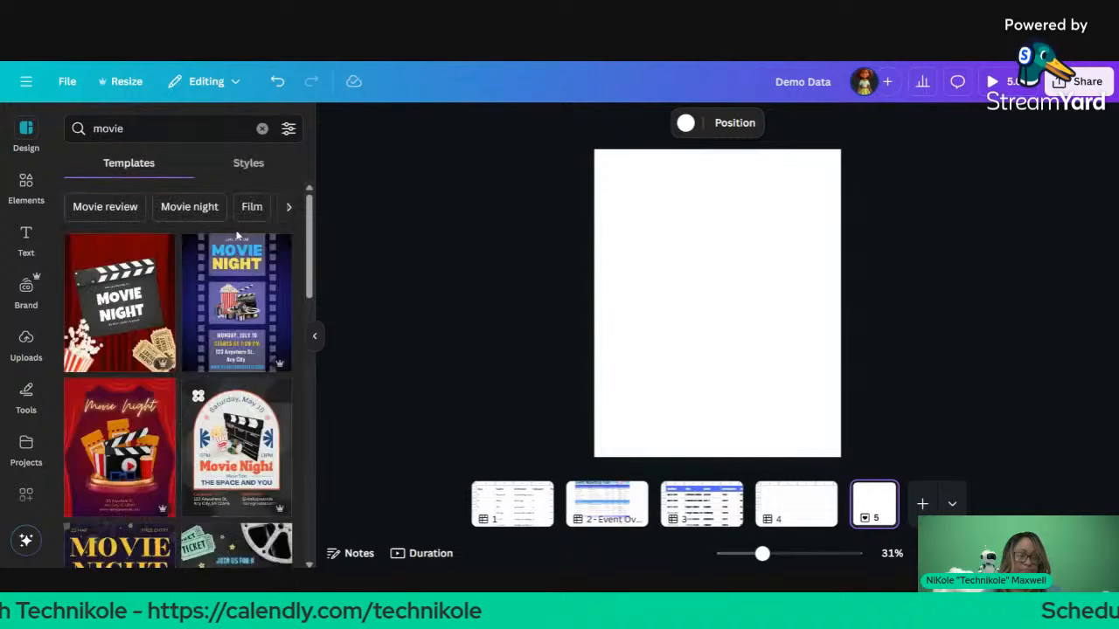
scroll(236, 280, down, 2)
scroll(178, 368, down, 5)
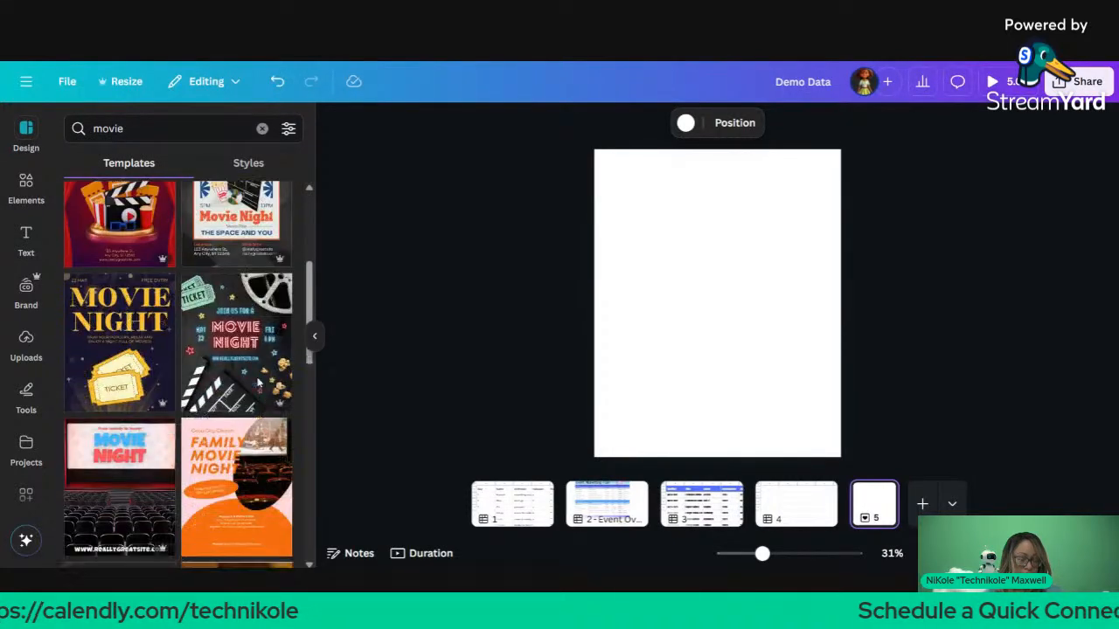
scroll(236, 332, down, 3)
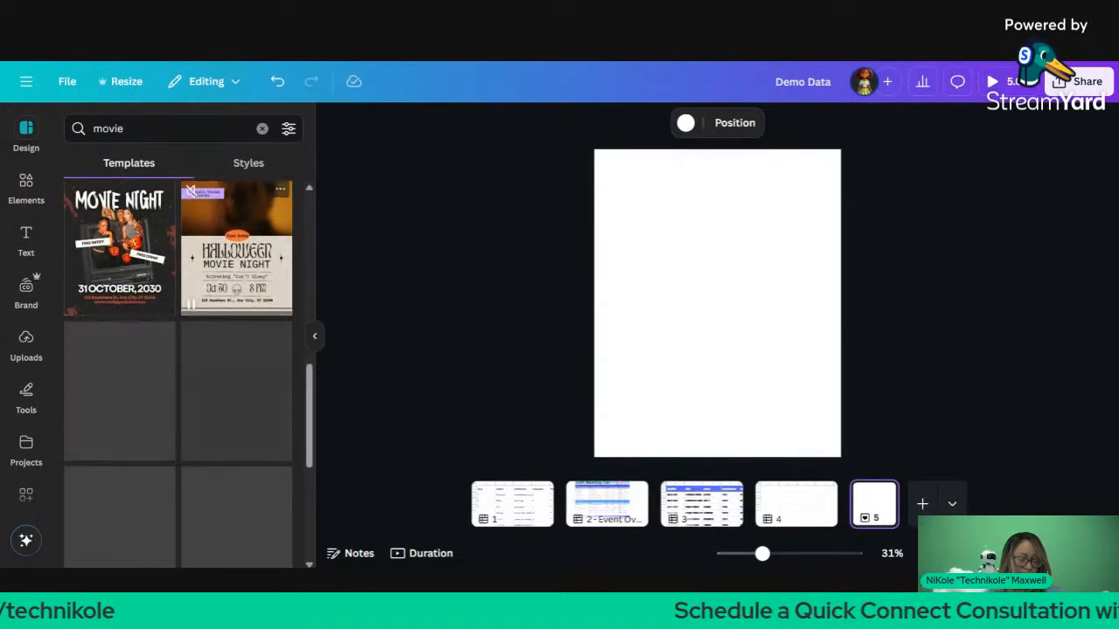
Step: Refine the search to 'movie premier' and apply the Blue and Red Movie Night template
click(206, 128)
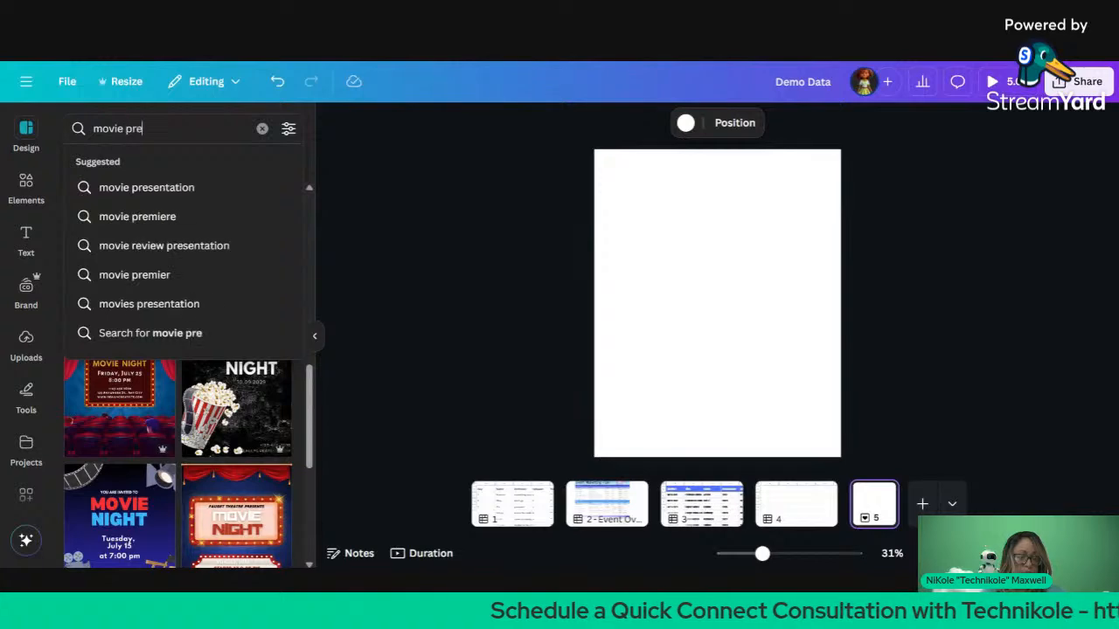
text(premier)
key(Return)
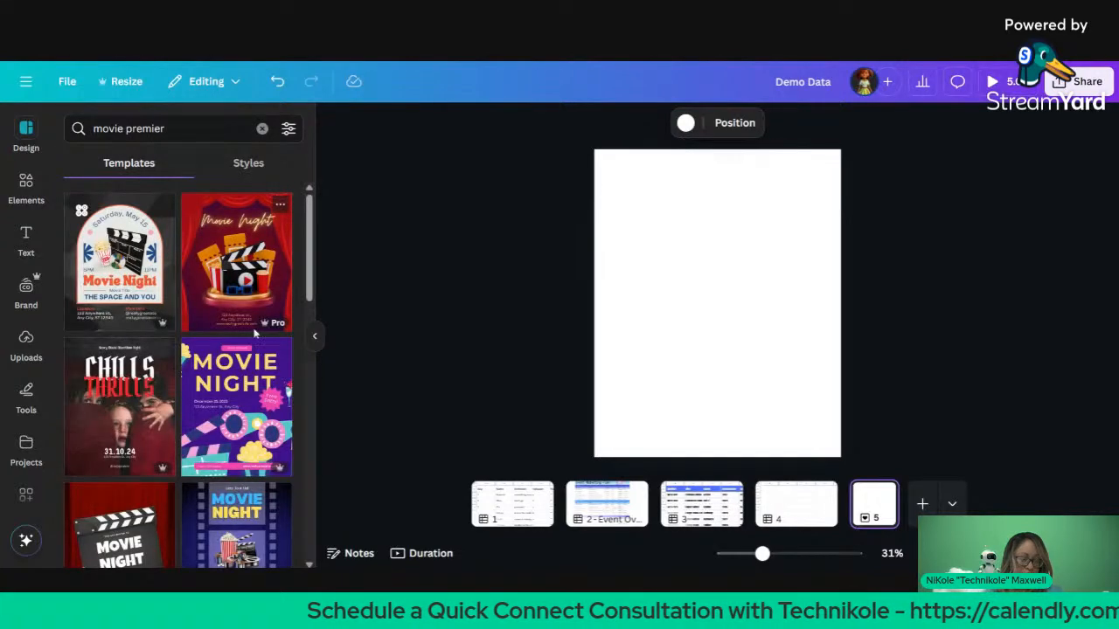
scroll(254, 333, down, 3)
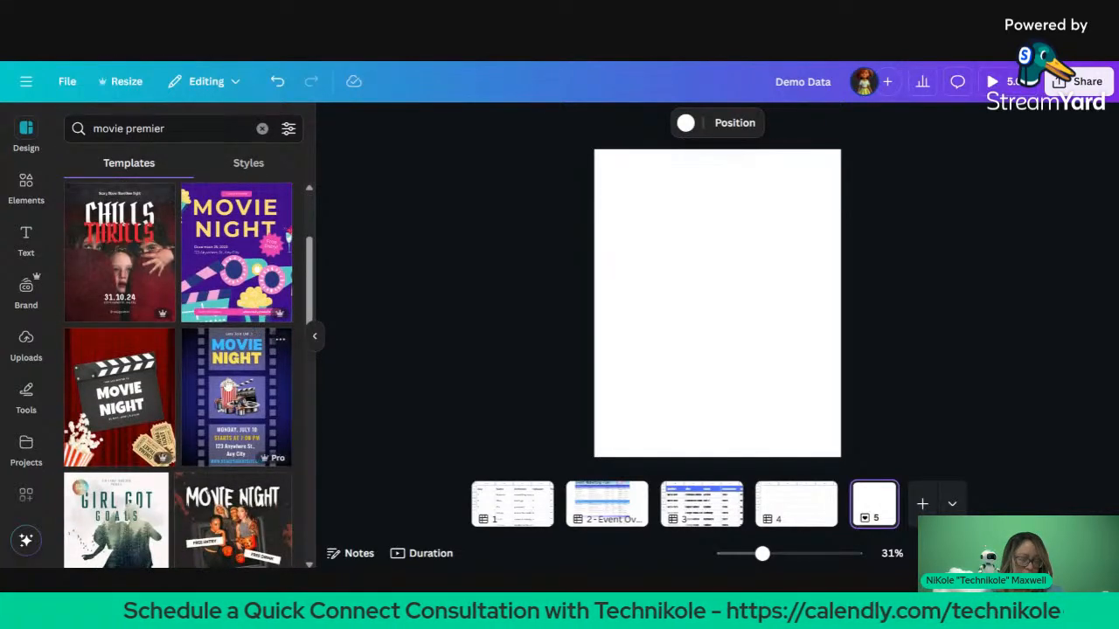
scroll(220, 397, down, 5)
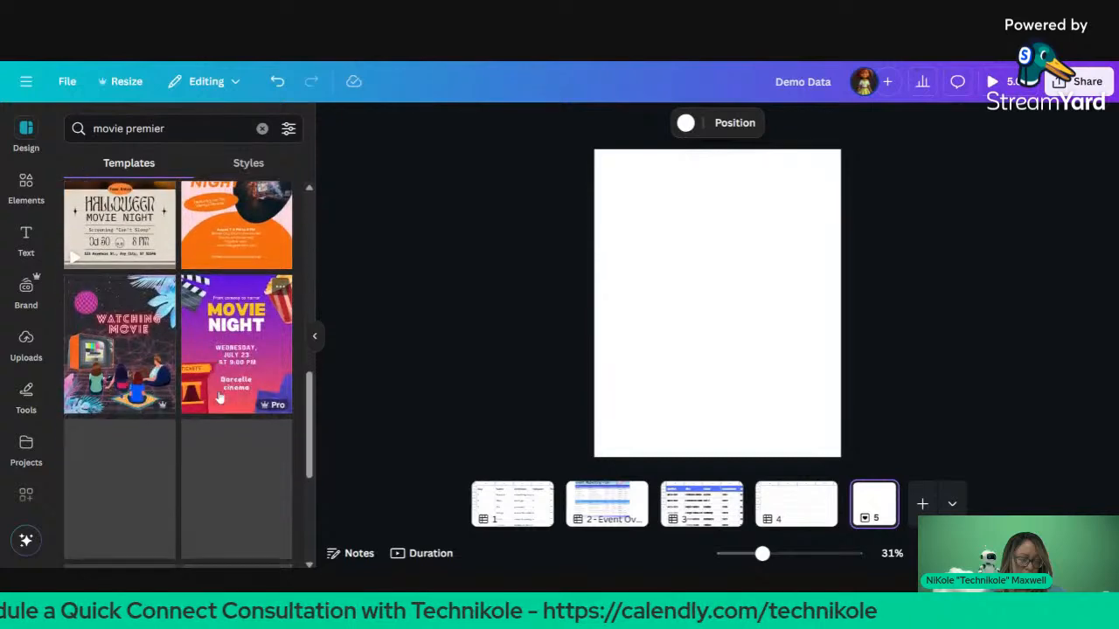
scroll(220, 398, down, 2)
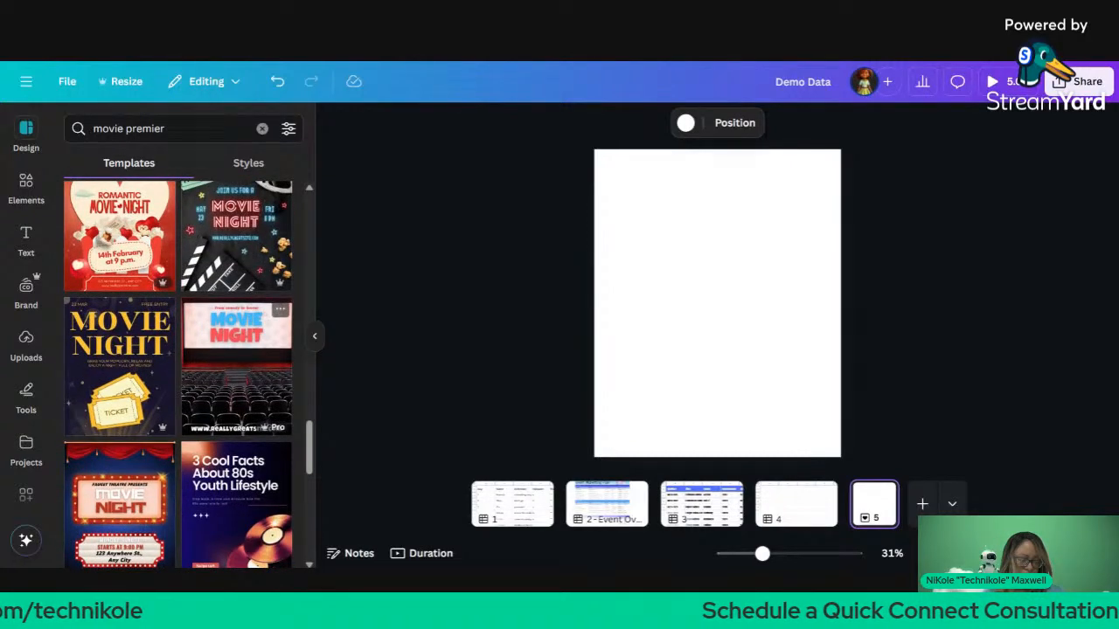
click(236, 367)
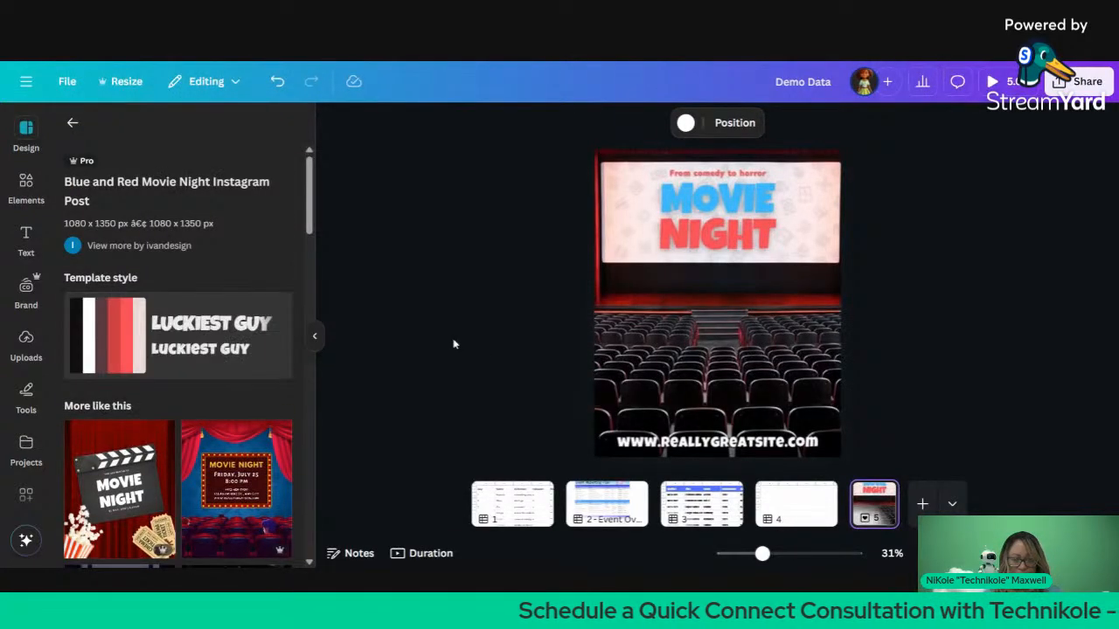
Step: Apply the red-curtain Movie Night template's style to page 5 and add a blank page 6
click(415, 323)
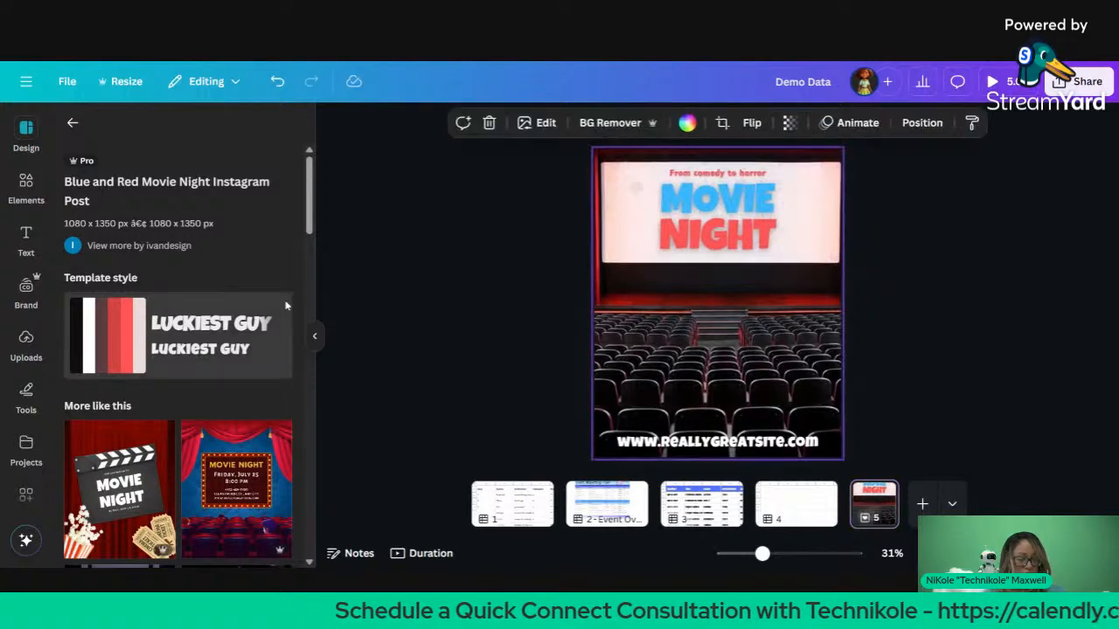
scroll(266, 401, down, 5)
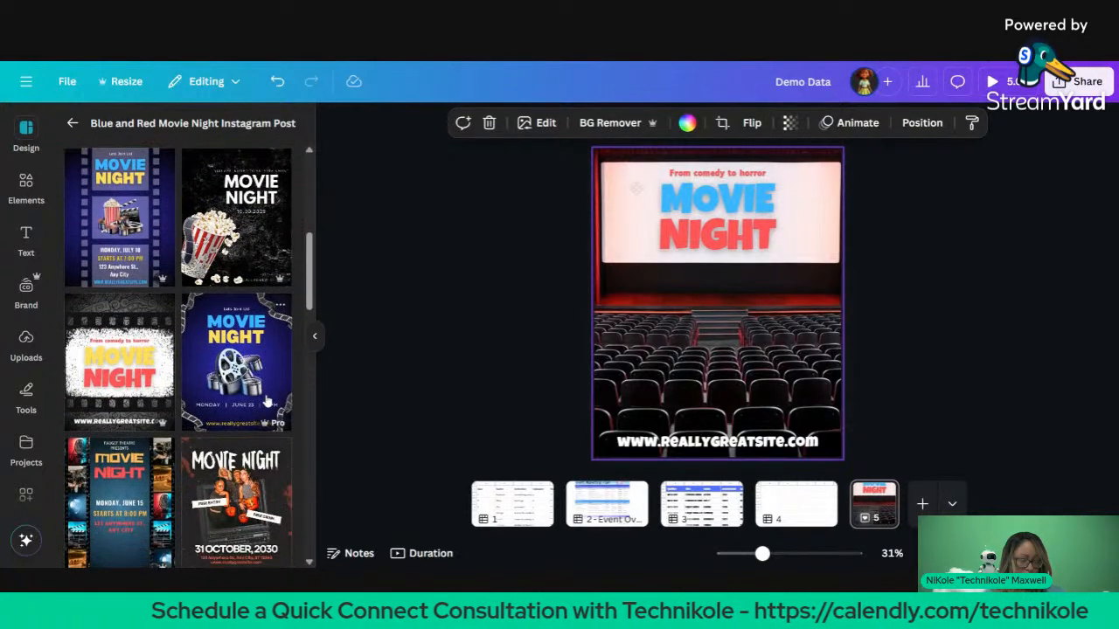
scroll(180, 350, down, 7)
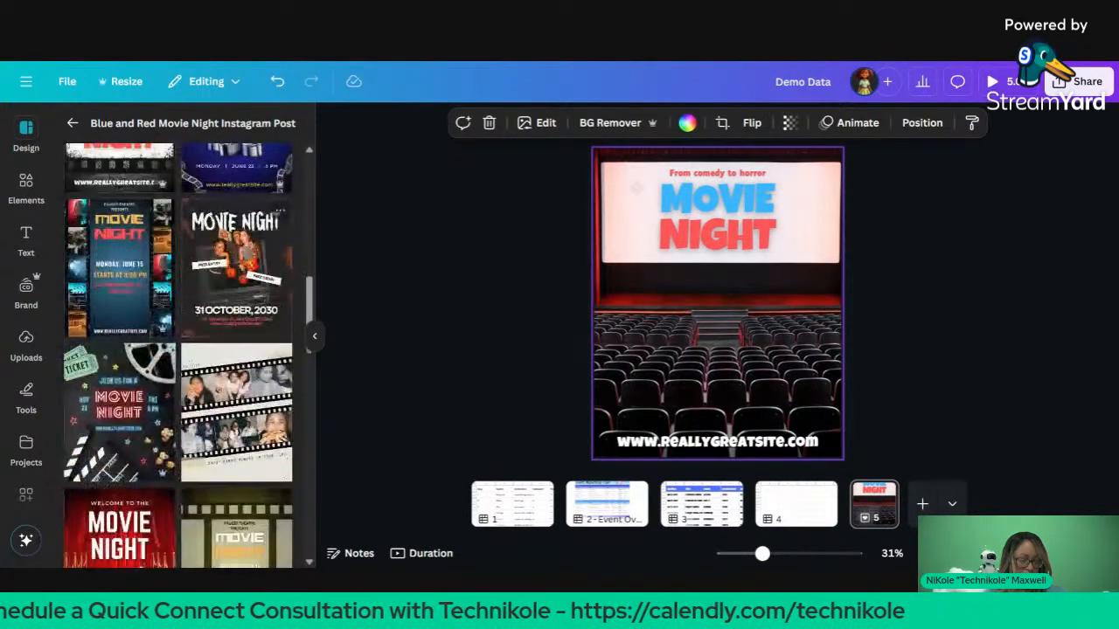
scroll(179, 349, down, 4)
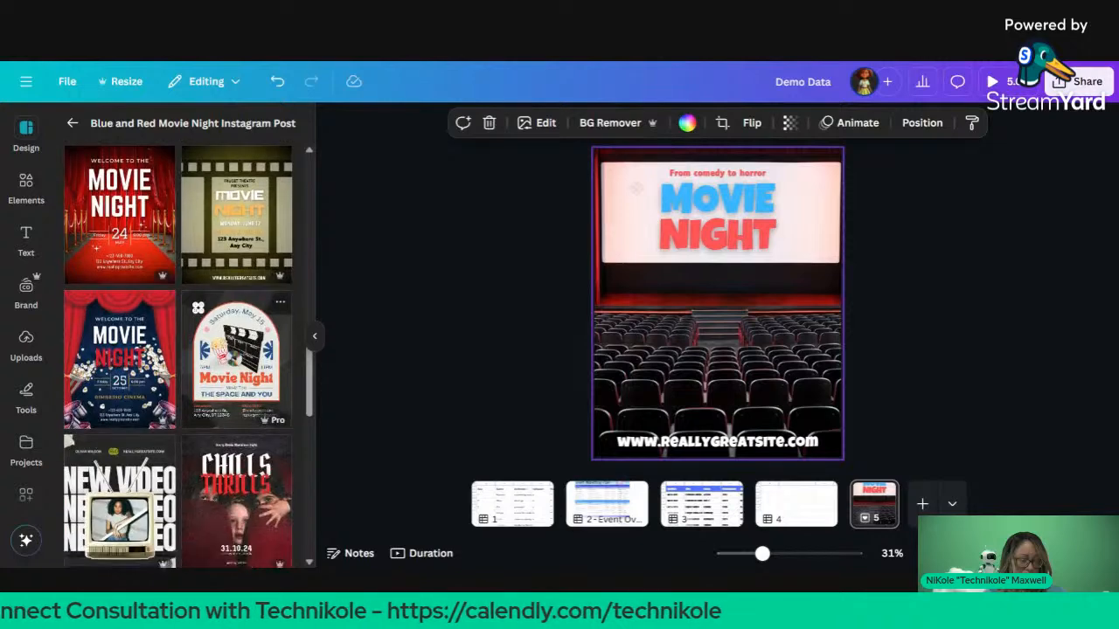
scroll(131, 363, up, 1)
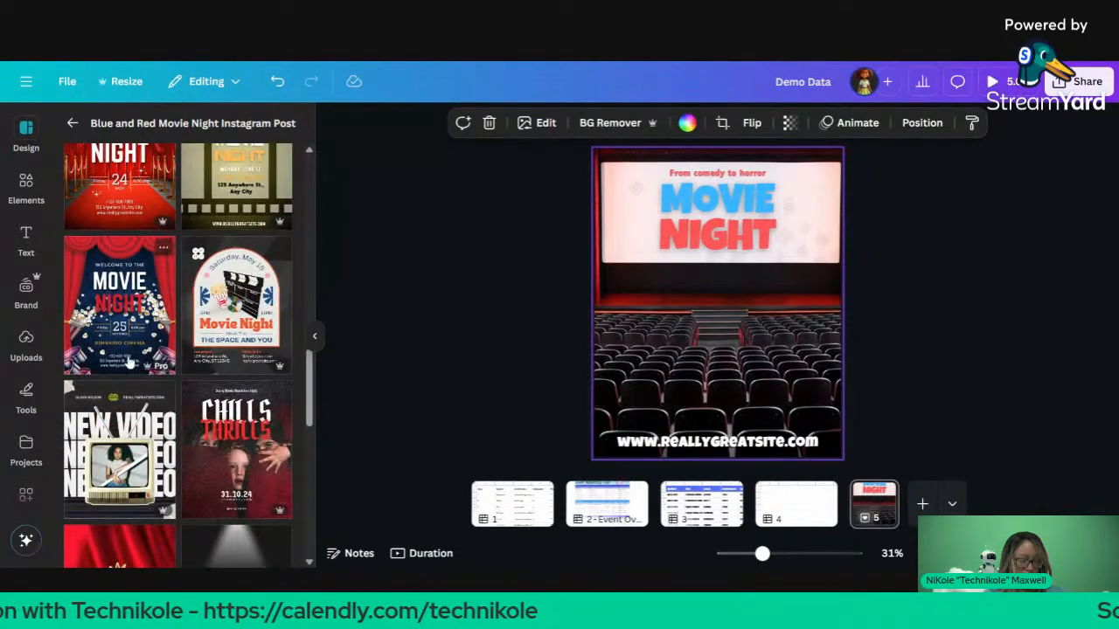
click(164, 247)
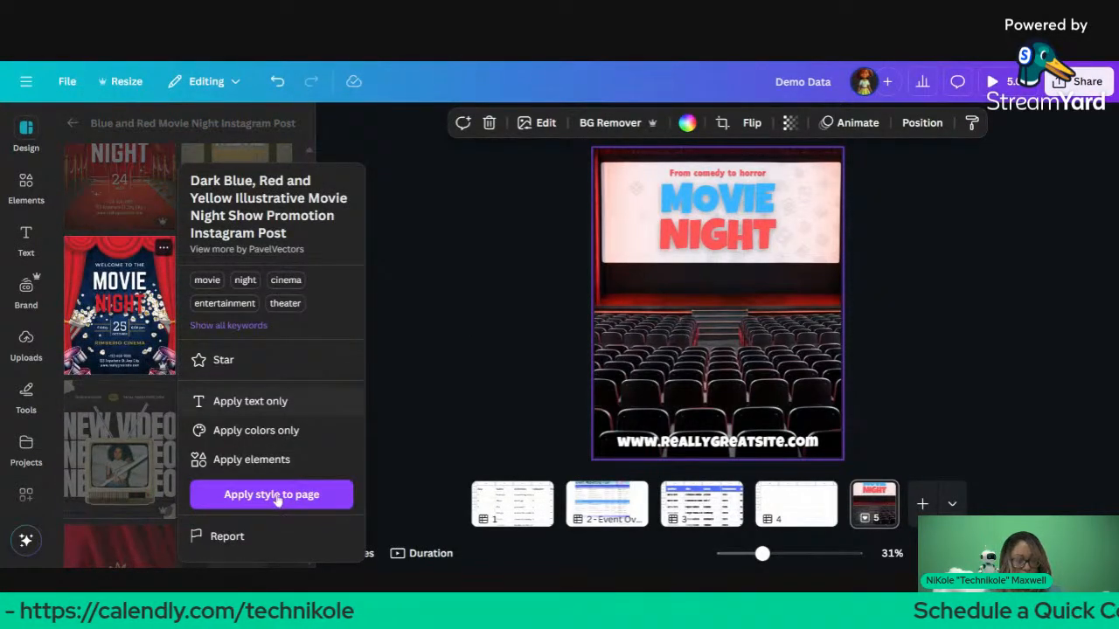
click(262, 494)
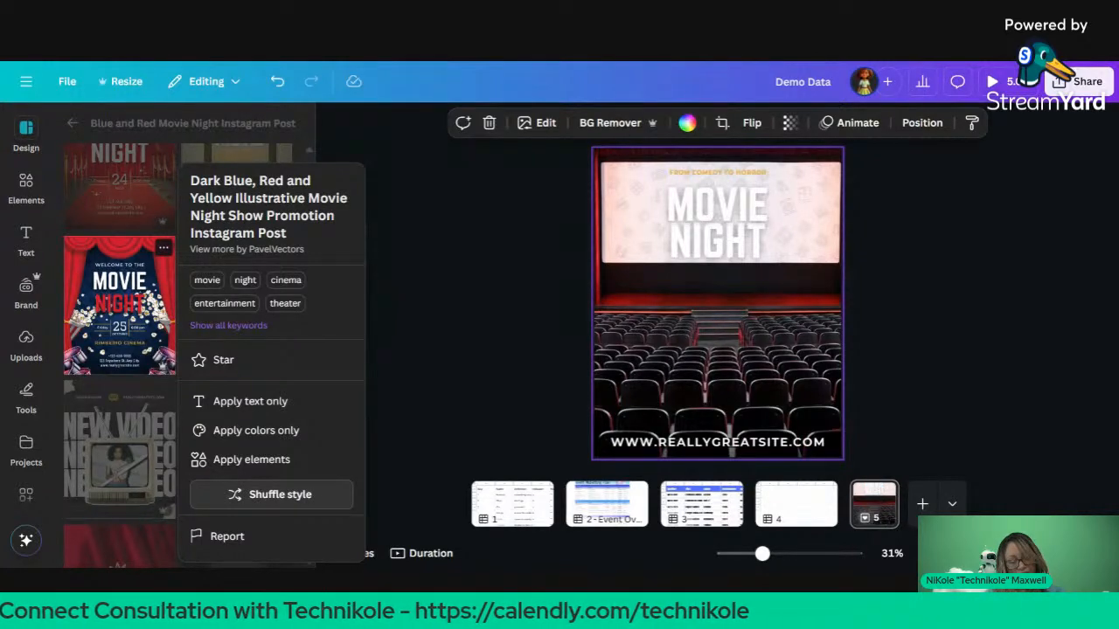
click(461, 274)
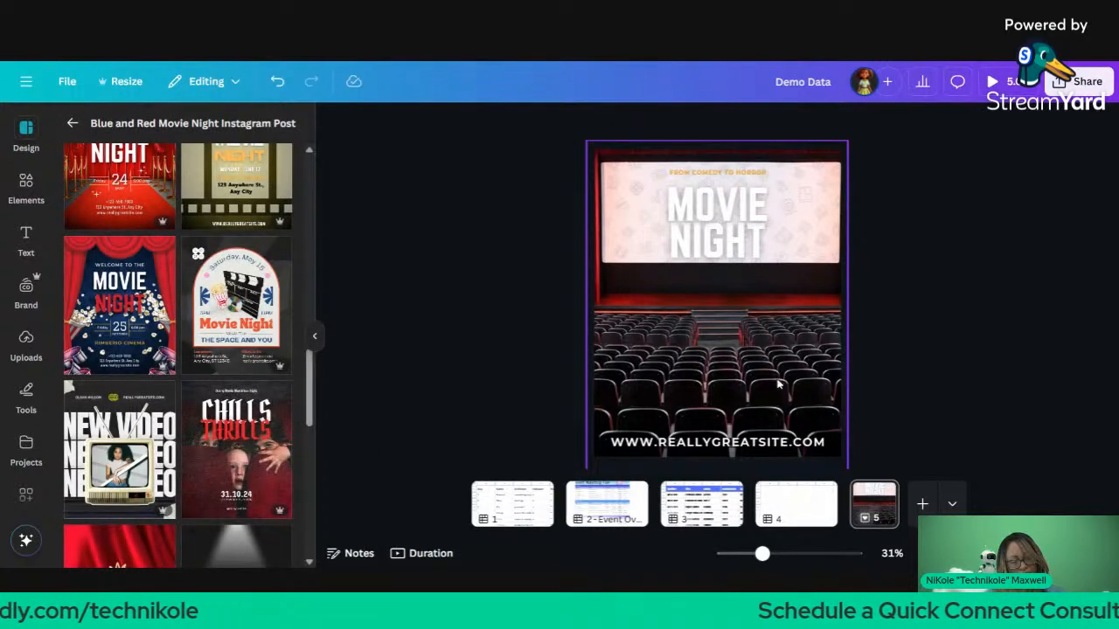
click(922, 504)
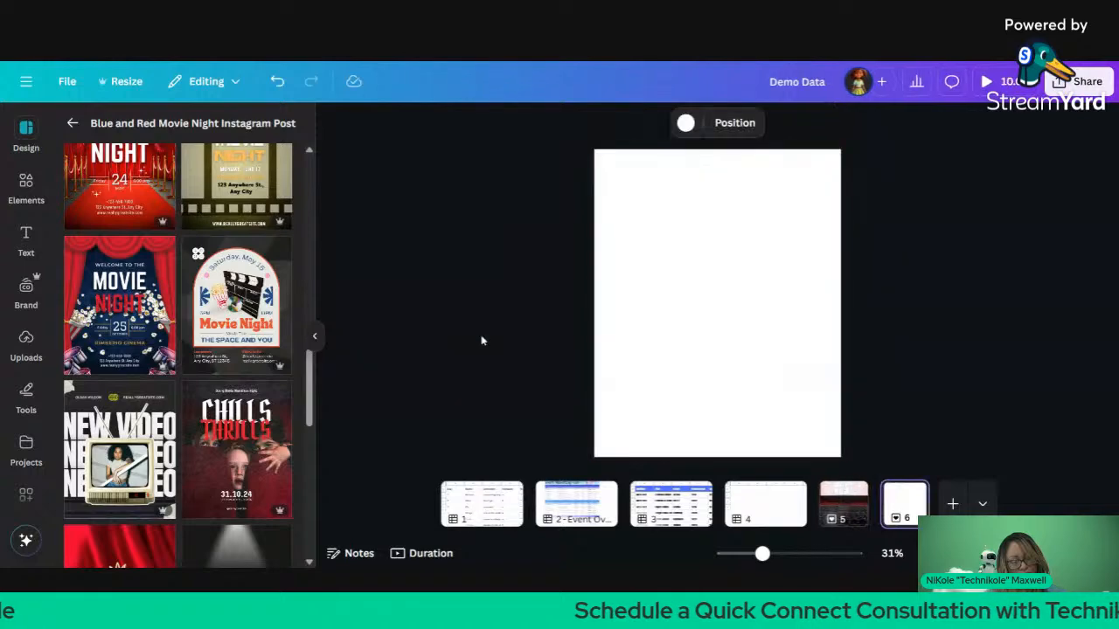
Step: Fill page 6 with the red-curtain Movie Night template and hide the template panel
click(119, 305)
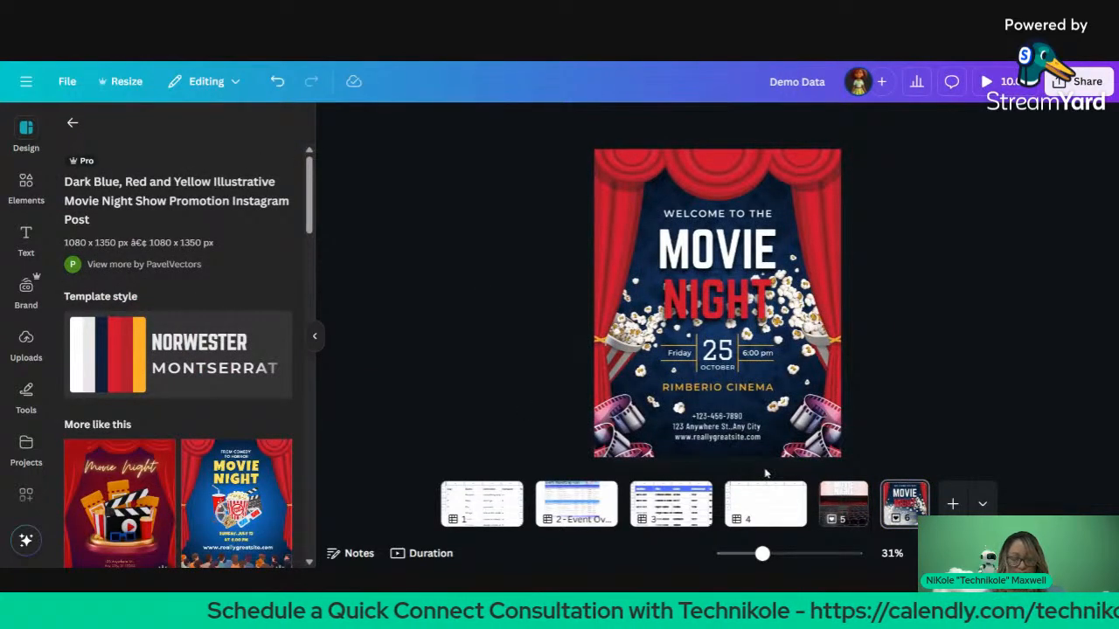
click(871, 502)
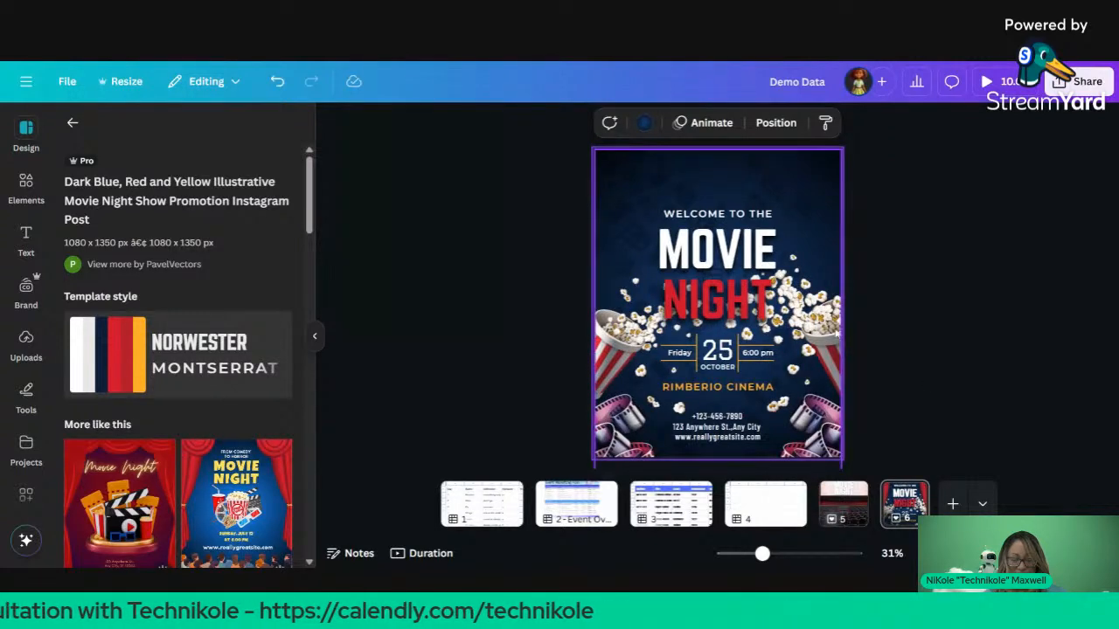
click(447, 297)
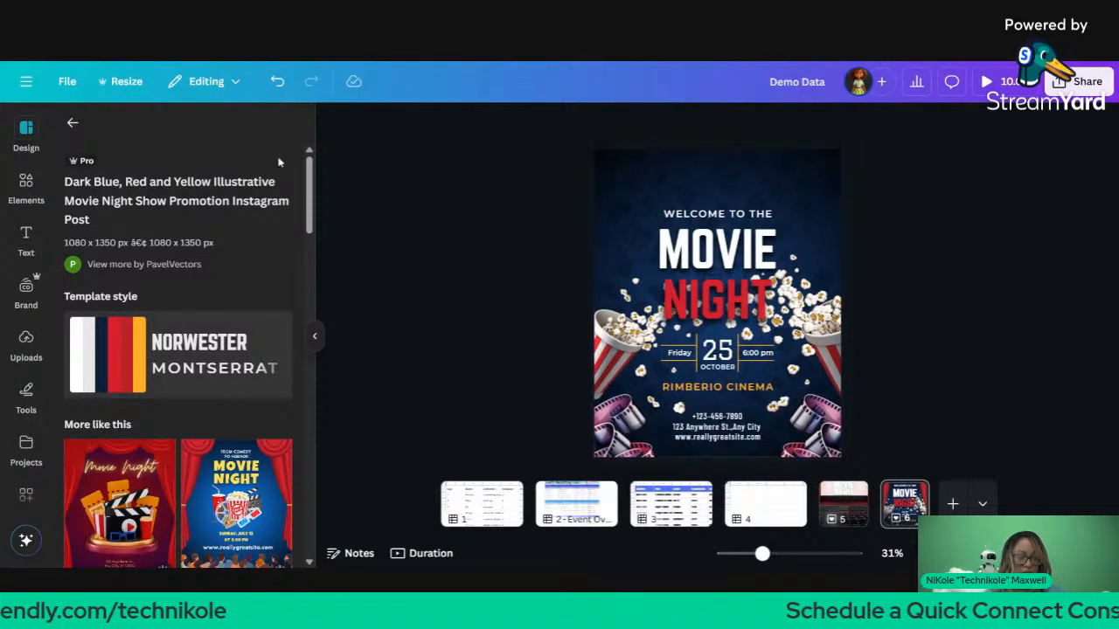
click(74, 124)
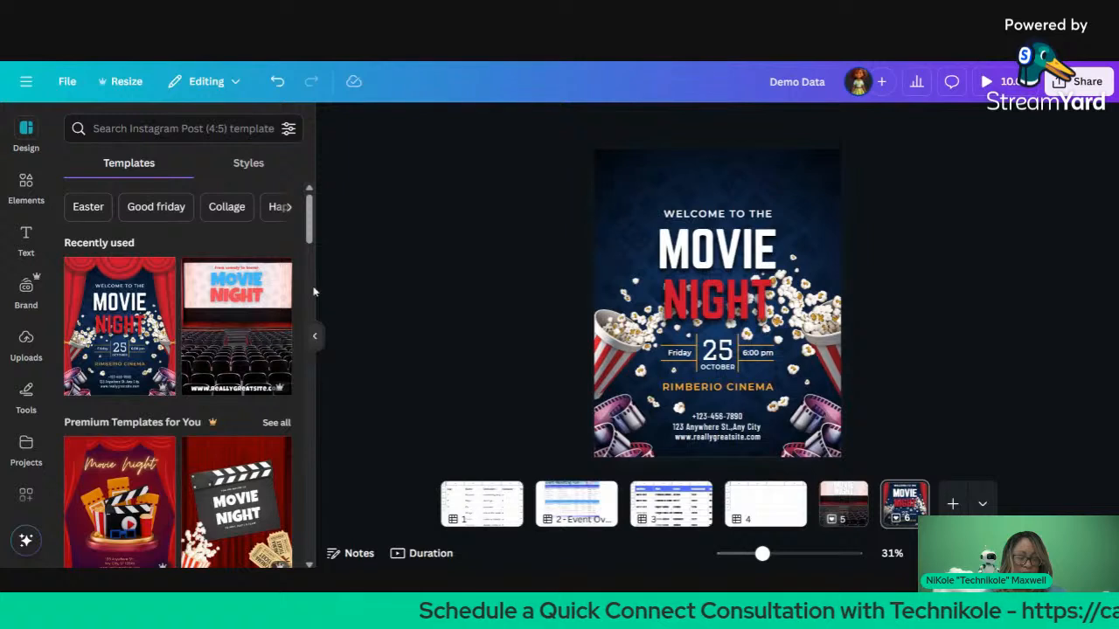
click(310, 336)
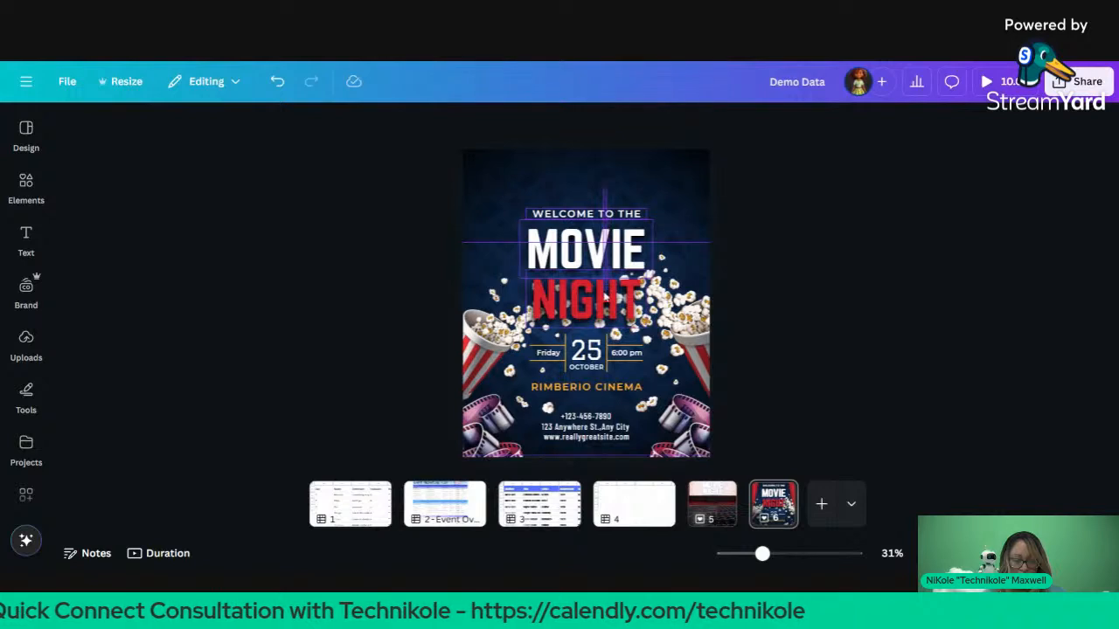
Step: Move the MOVIE NIGHT title up and delete the red curtain image
mouse_move(605, 255)
mouse_down()
mouse_move(598, 227)
mouse_move(613, 258)
mouse_up()
click(684, 155)
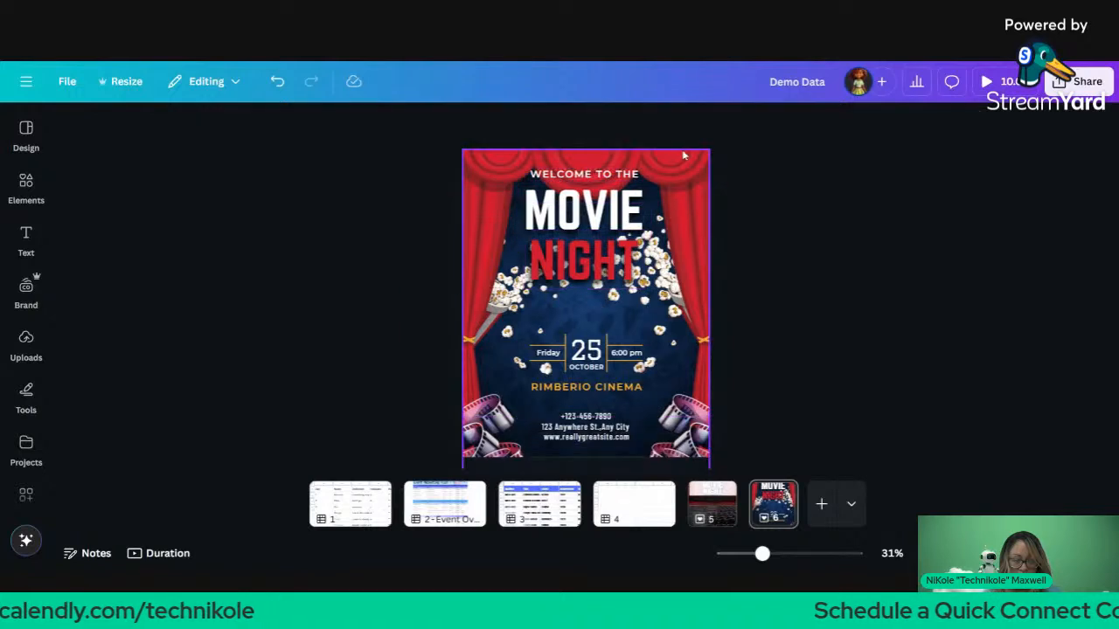
key(Delete)
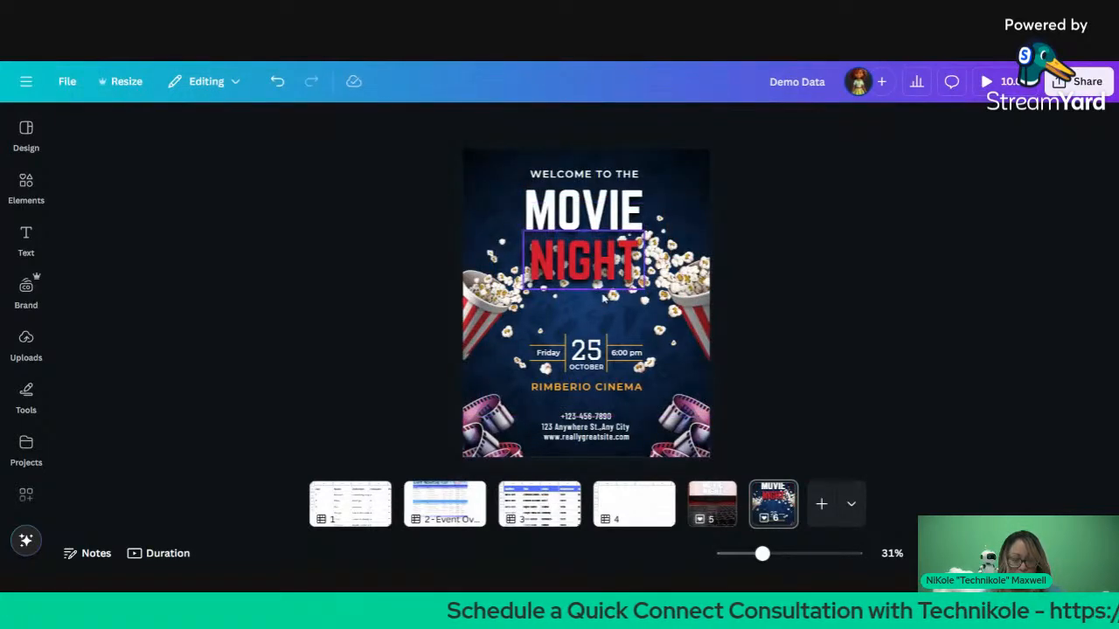
Step: Select the WELCOME TO THE, MOVIE and NIGHT title lines together
click(603, 249)
shift+click(572, 185)
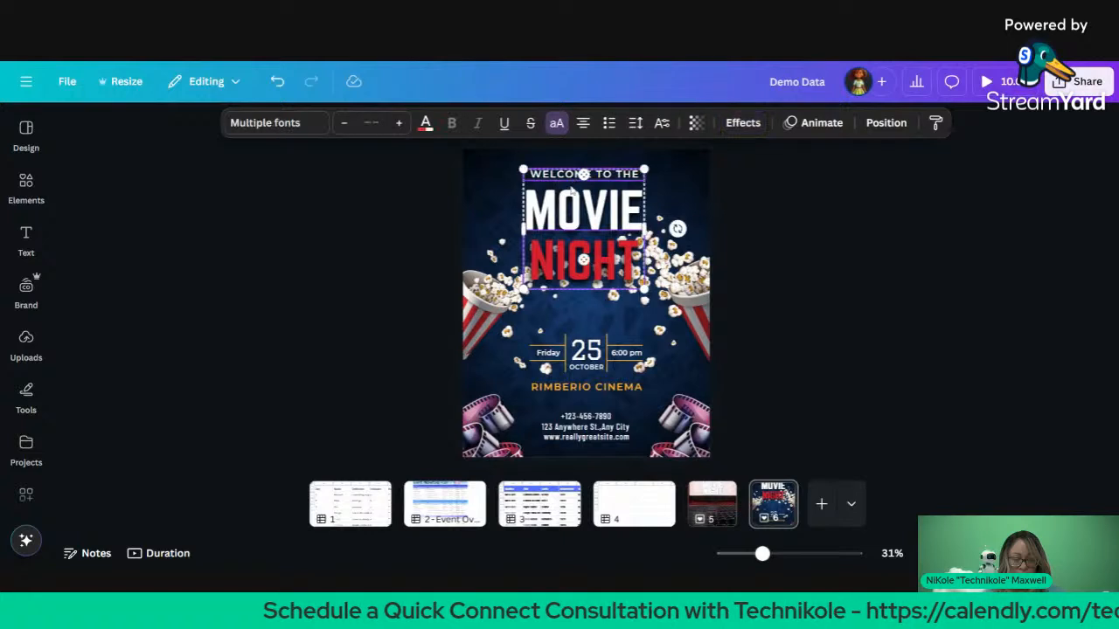
click(509, 206)
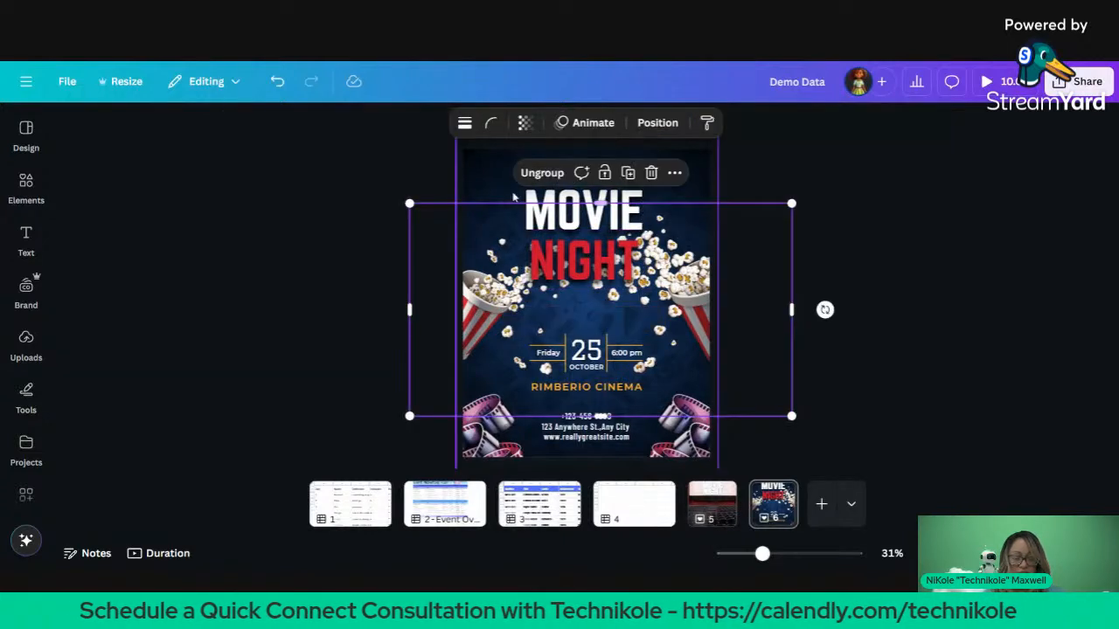
click(510, 206)
click(544, 179)
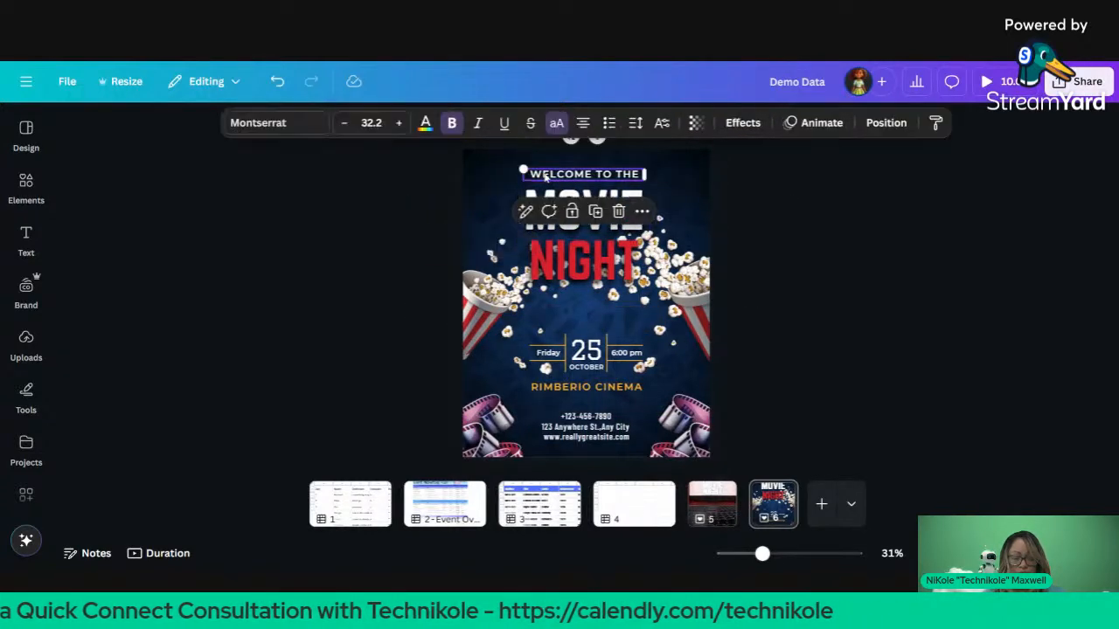
shift+click(553, 200)
shift+click(554, 231)
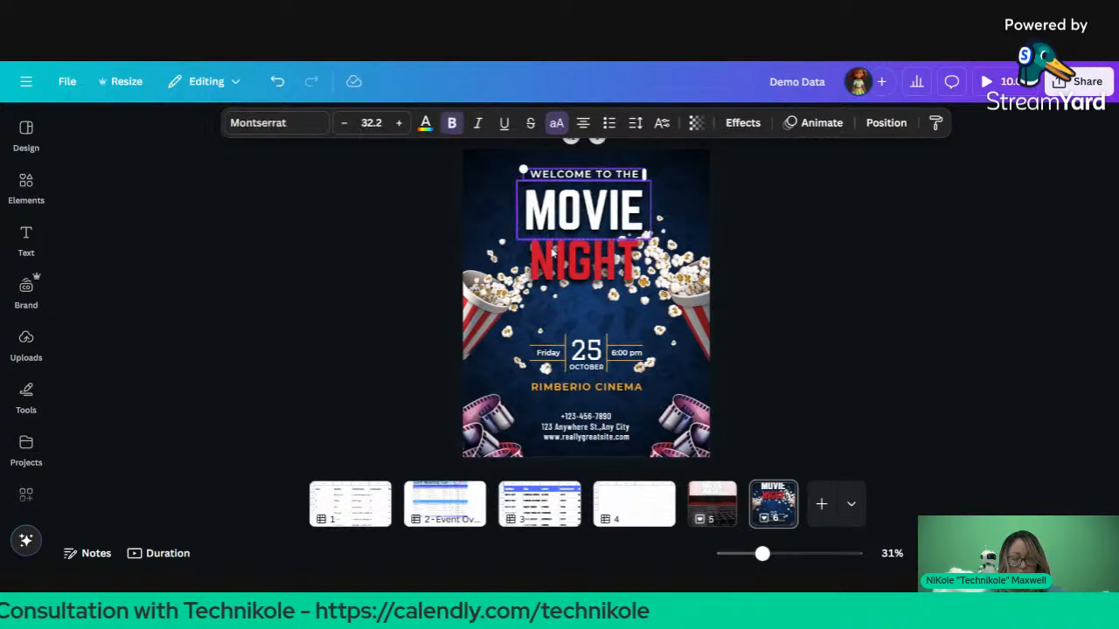
shift+click(560, 255)
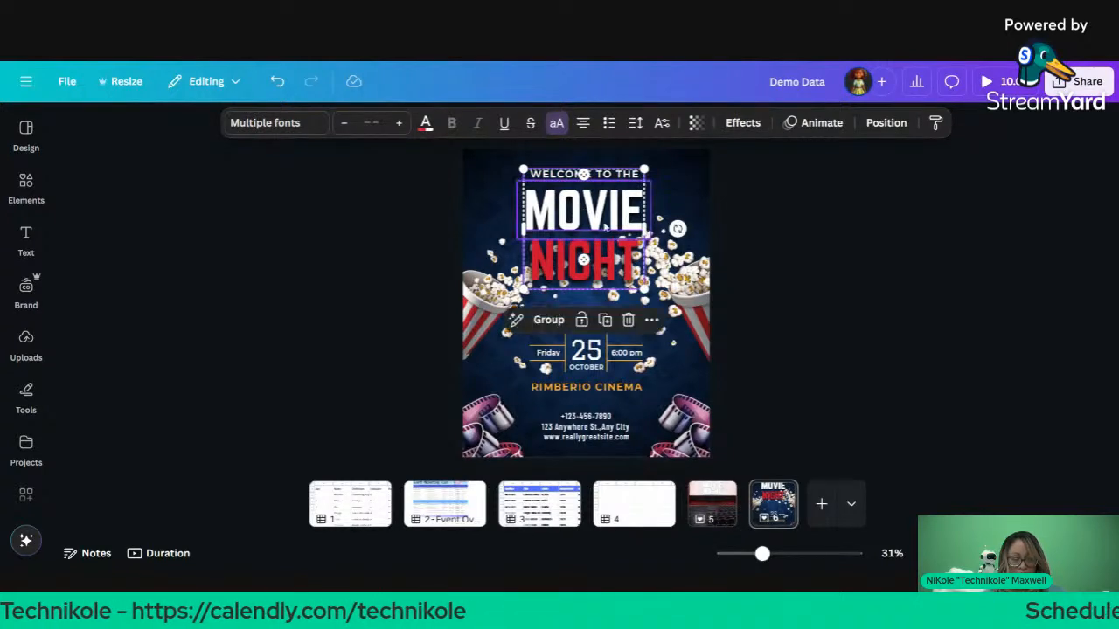
click(599, 211)
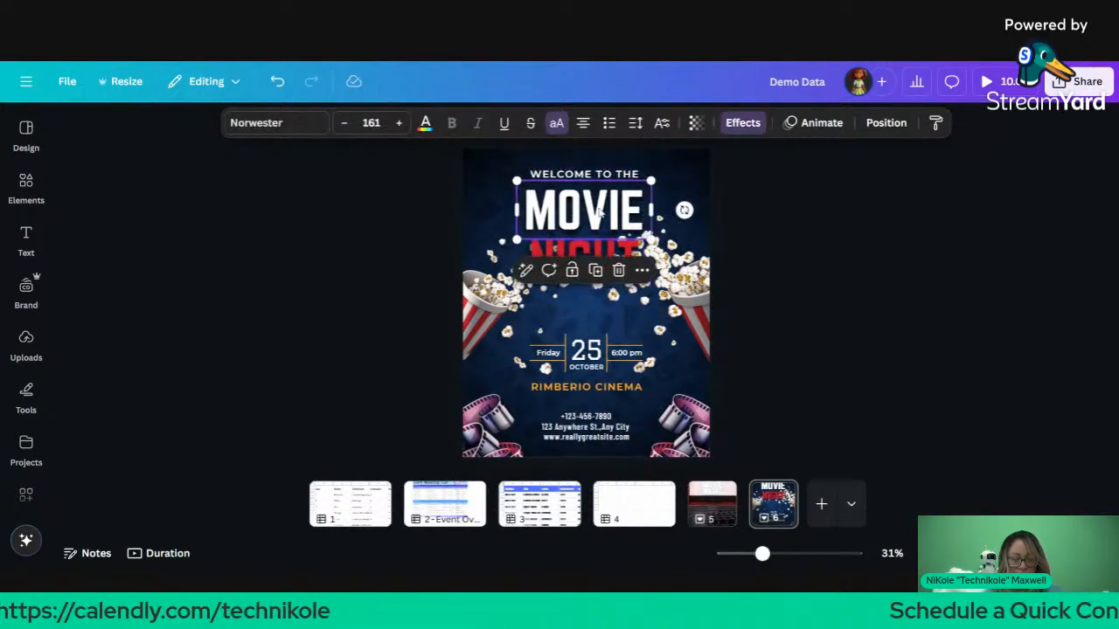
Step: Move the popcorn image group lower on the poster and lock it
click(567, 159)
drag(568, 159, 567, 310)
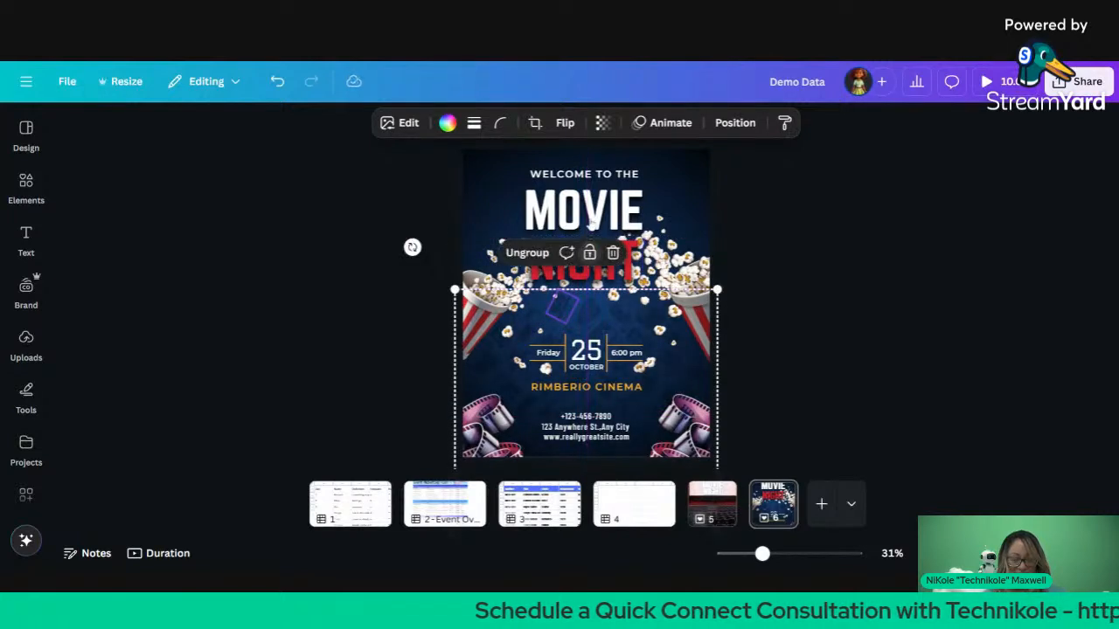
click(590, 254)
Step: Shrink the three title lines, move them top-left, and reposition the popcorn image
click(592, 269)
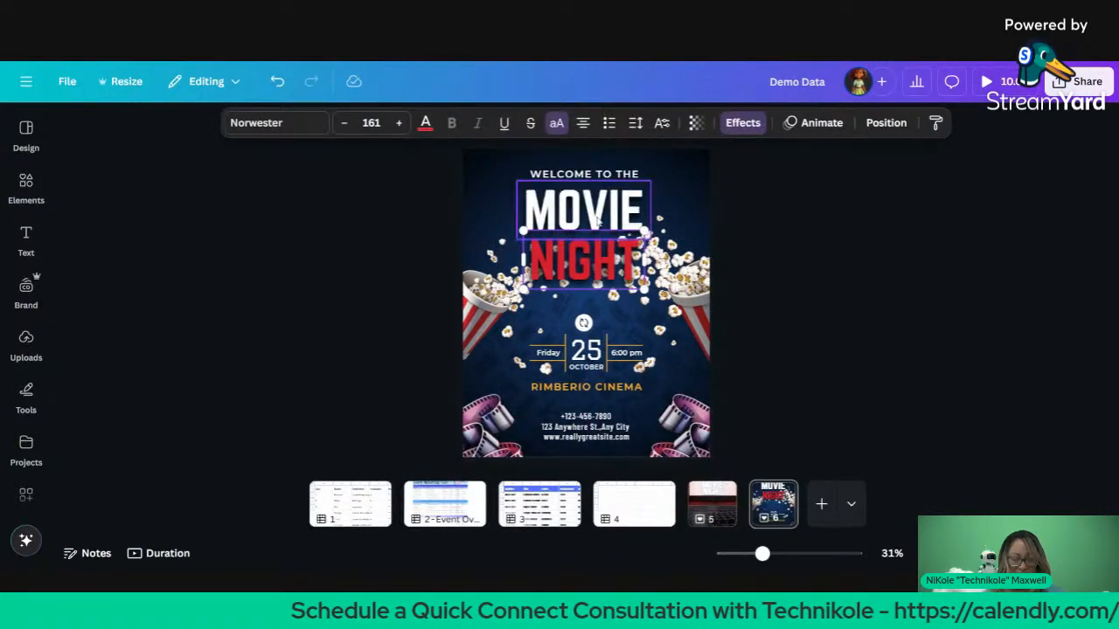
shift+click(598, 217)
shift+click(604, 175)
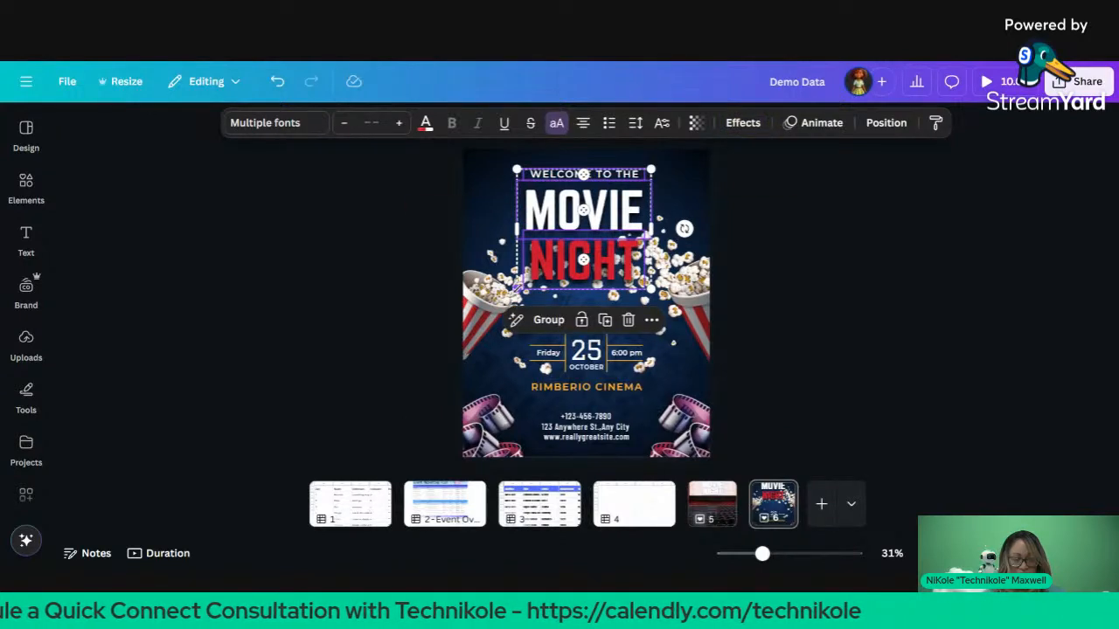
drag(518, 288, 541, 268)
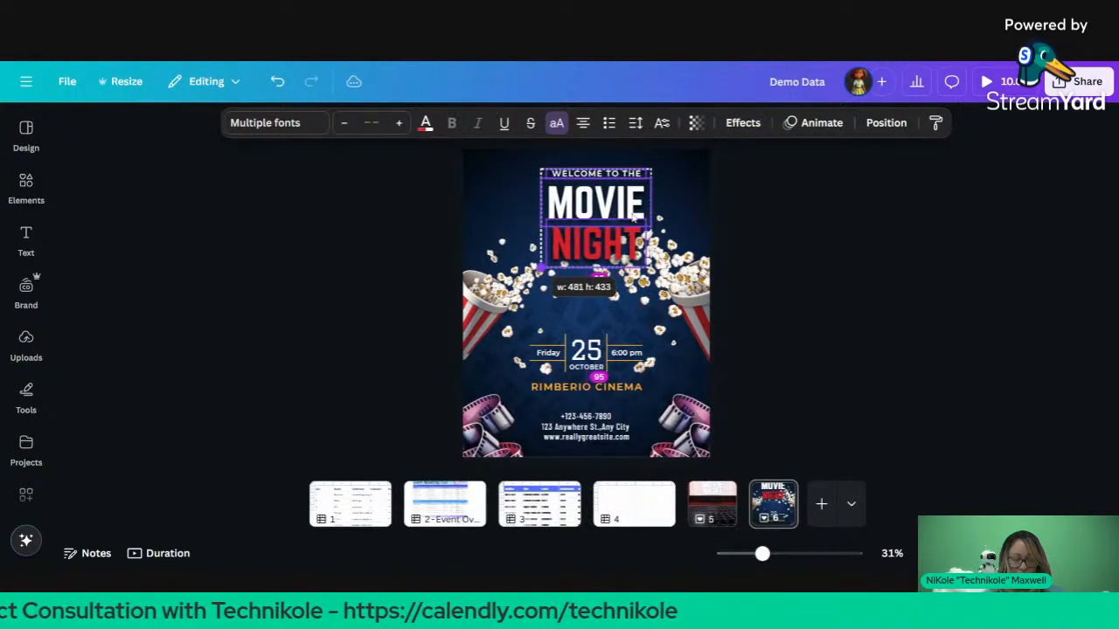
drag(633, 217, 556, 203)
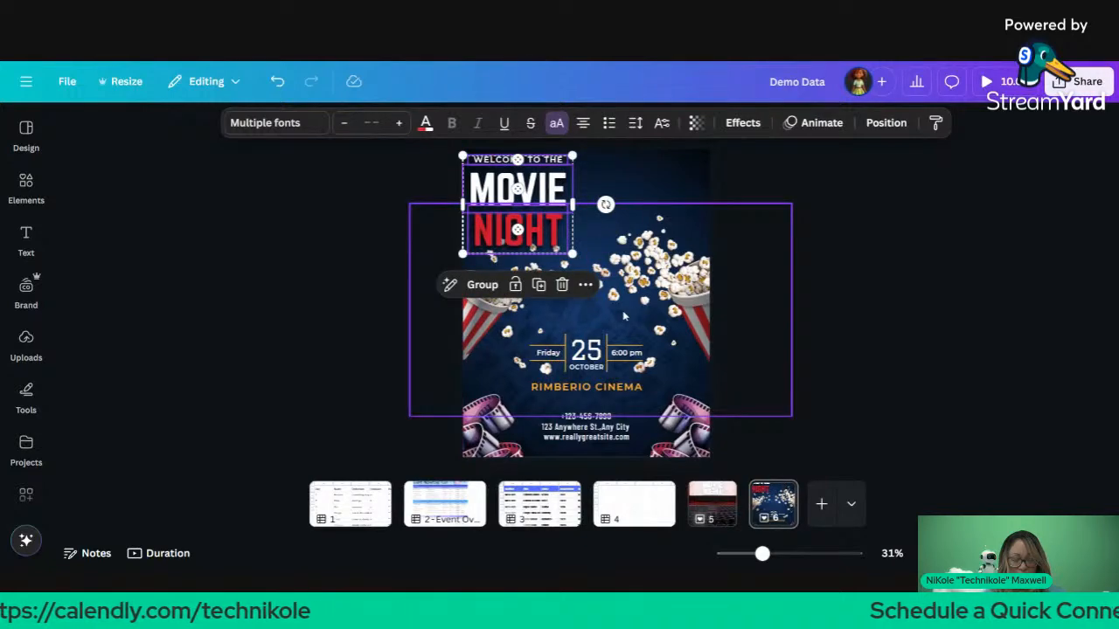
drag(622, 310, 637, 428)
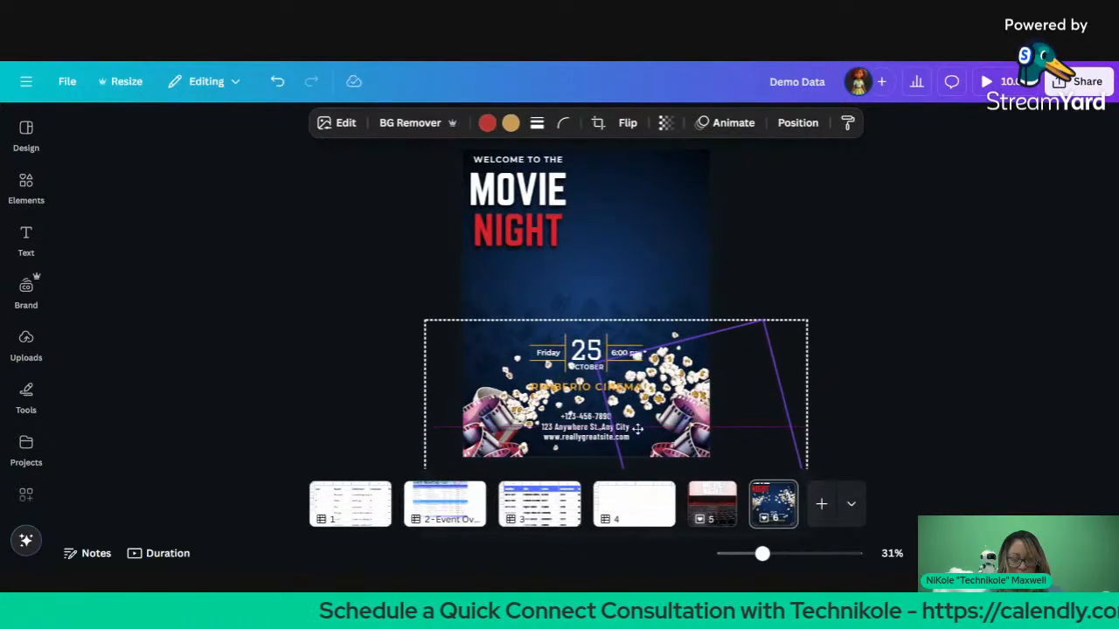
Step: Nudge the poster background slightly left and raise the popcorn image group into the poster's middle
click(621, 306)
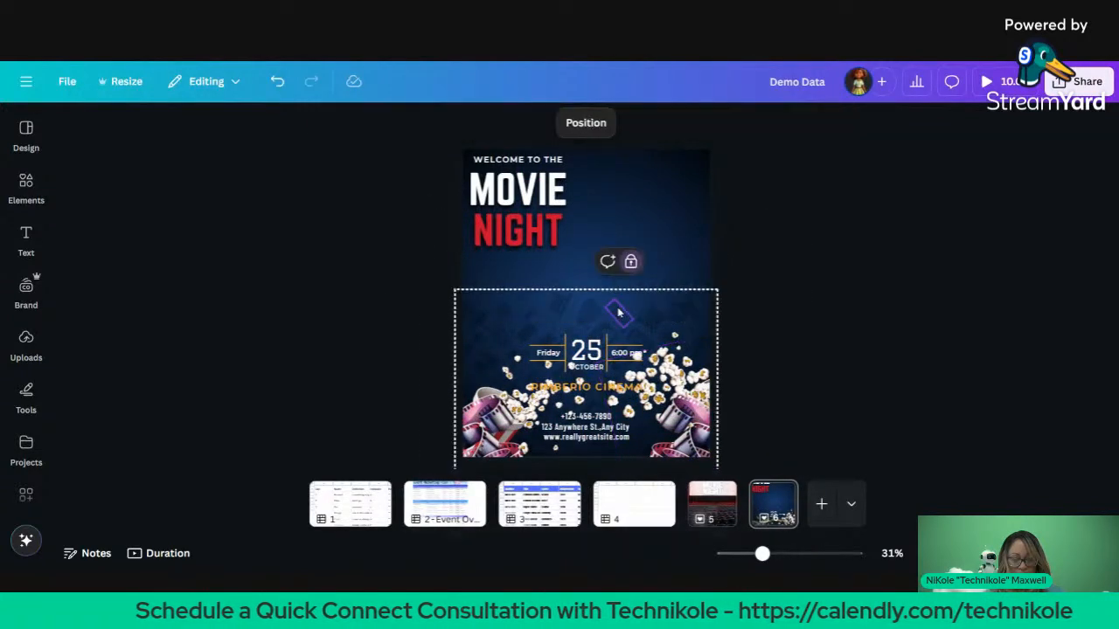
click(657, 287)
click(663, 298)
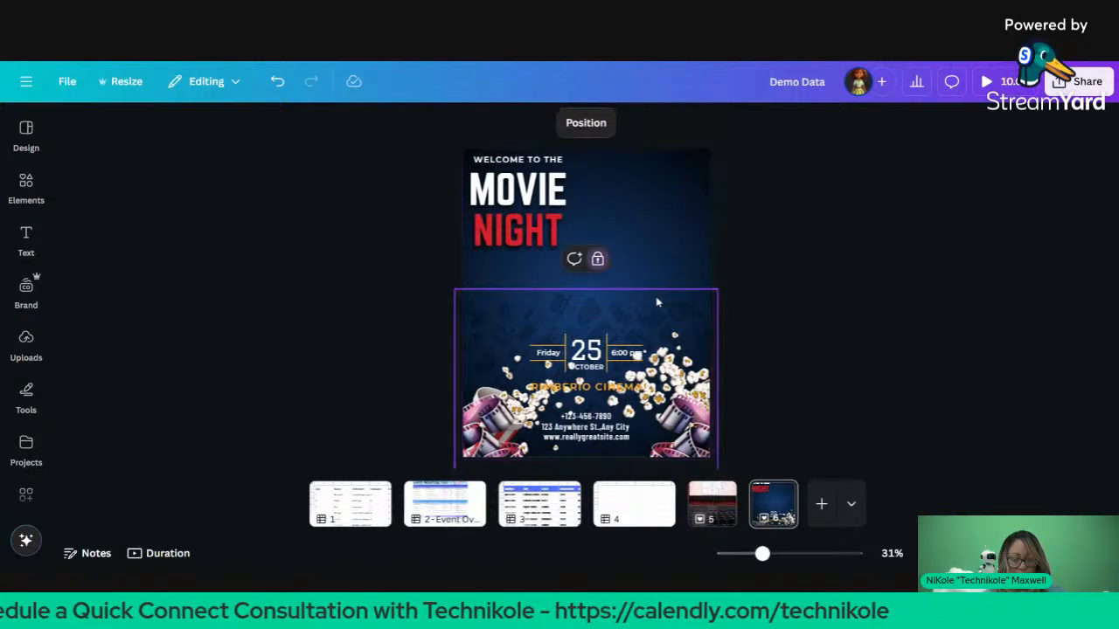
click(650, 255)
click(603, 295)
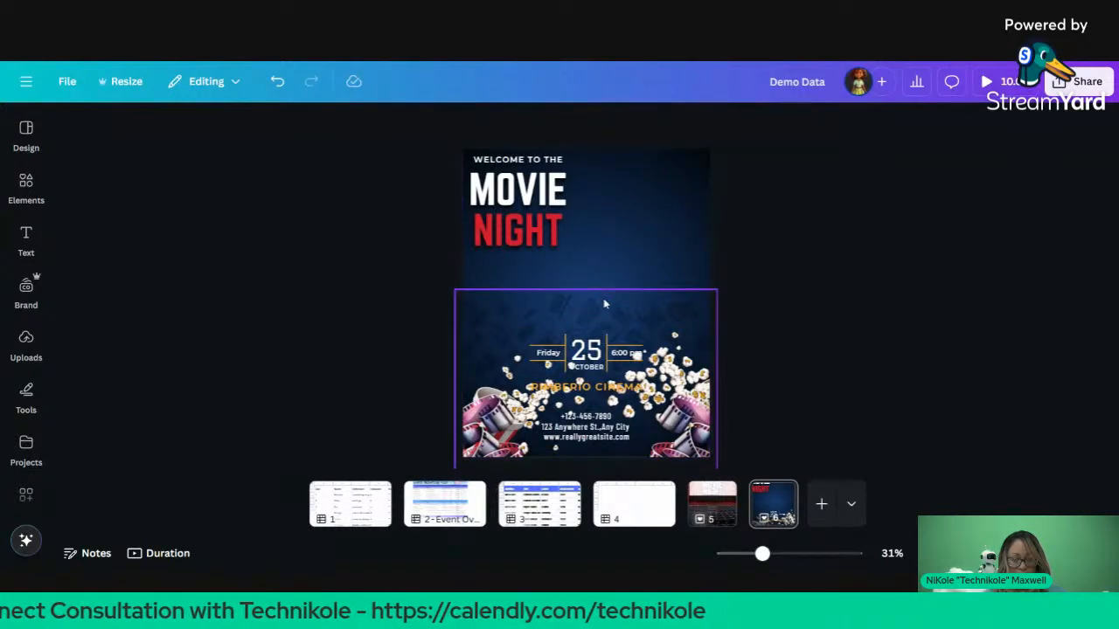
click(604, 303)
click(598, 323)
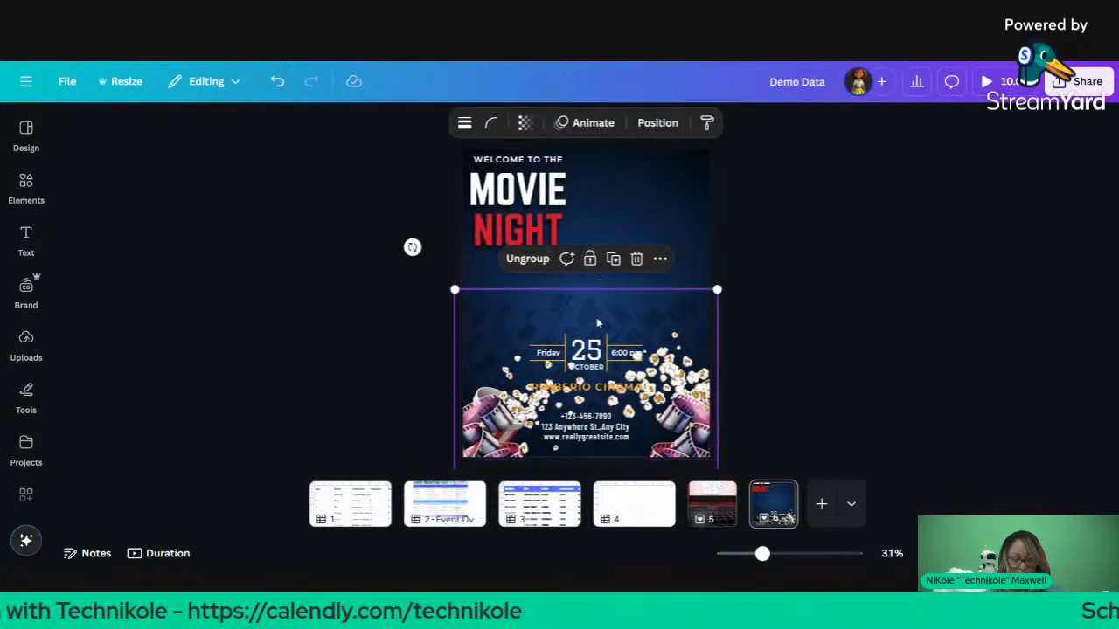
click(610, 217)
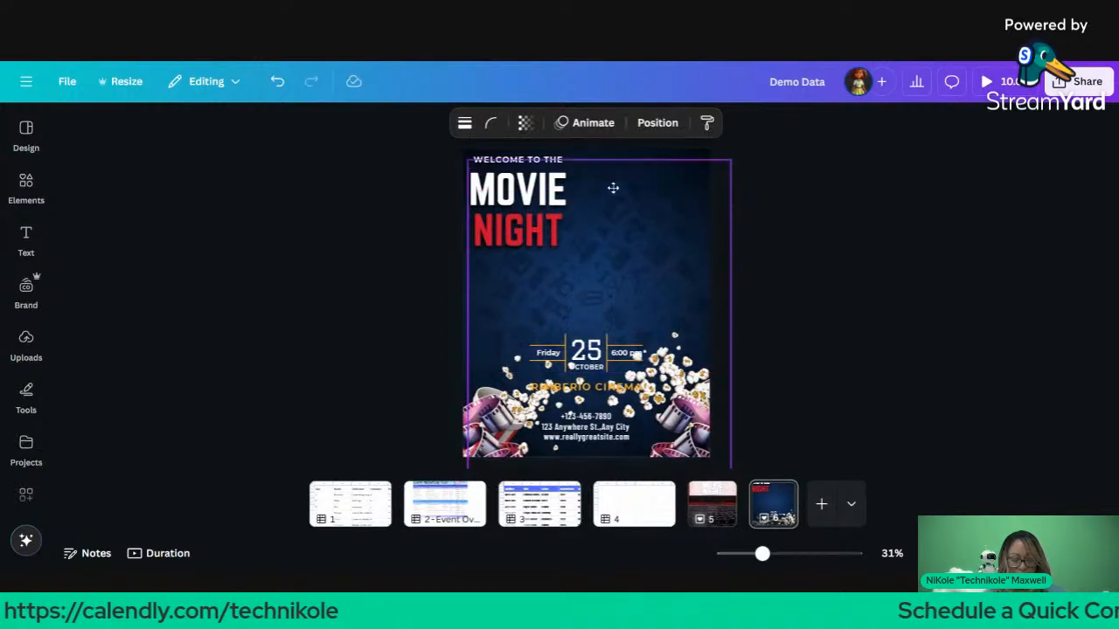
drag(615, 177, 599, 181)
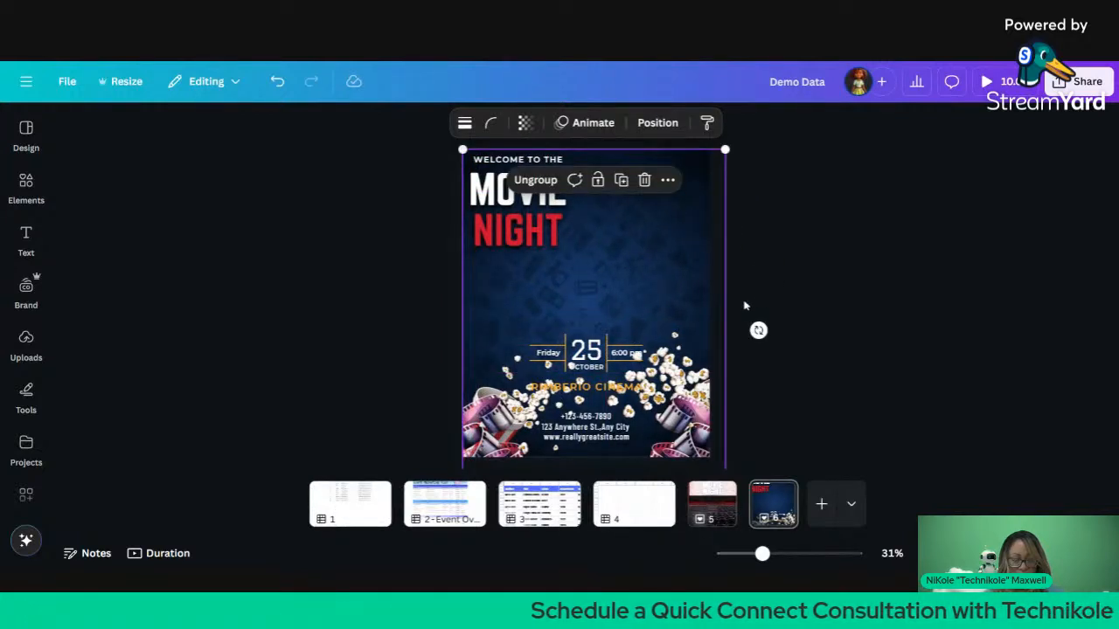
click(818, 271)
drag(686, 353, 672, 245)
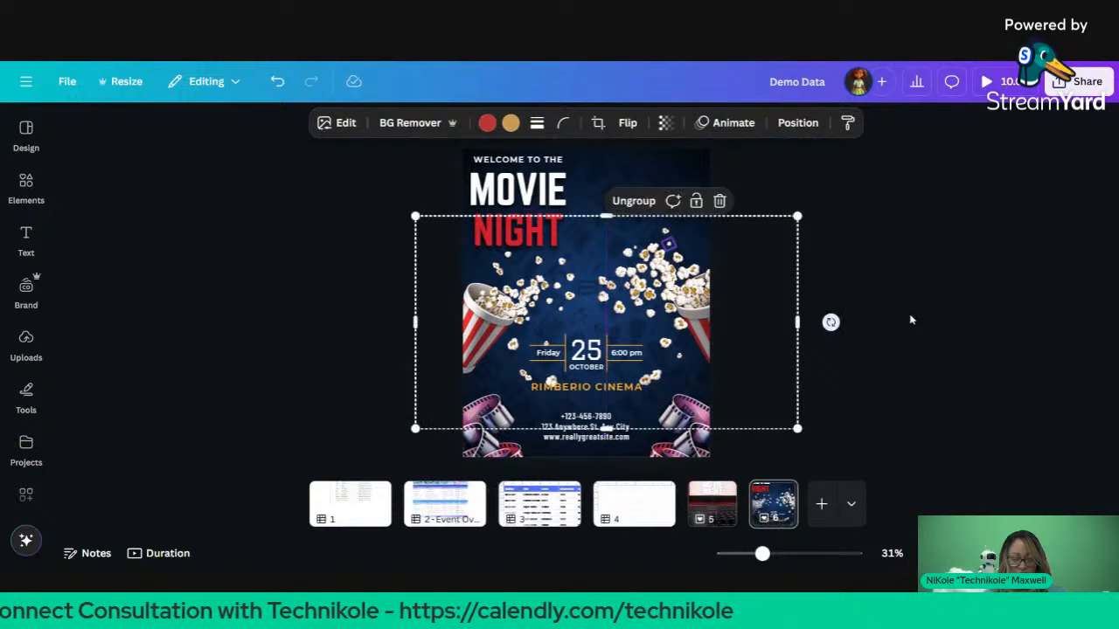
click(812, 274)
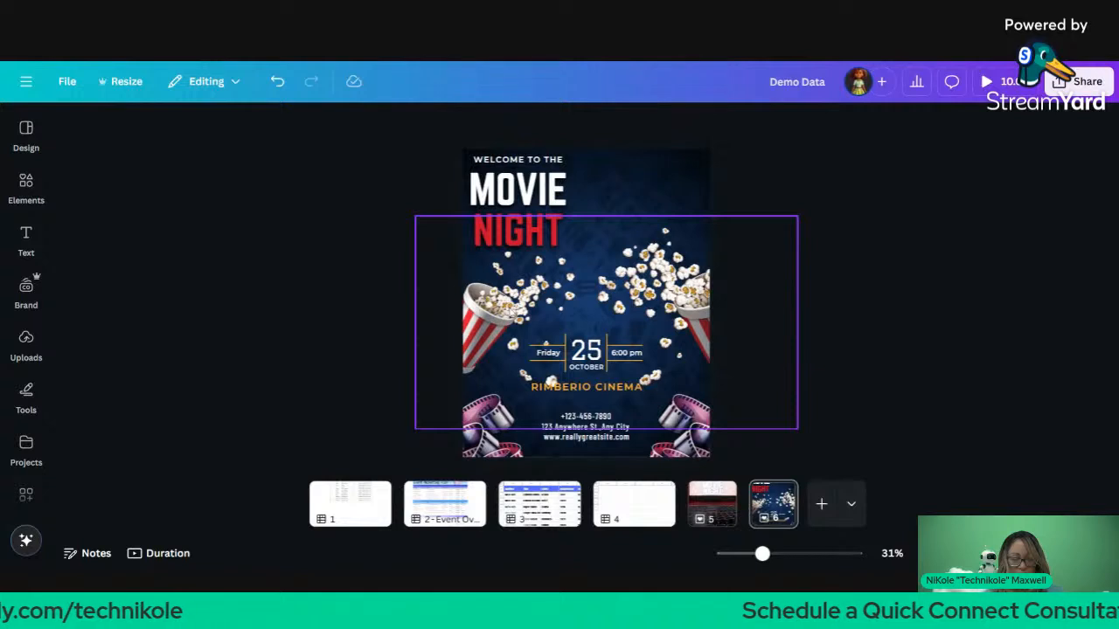
Step: Delete the left popcorn cup and move RIMBERIO CINEMA up above the date
click(554, 296)
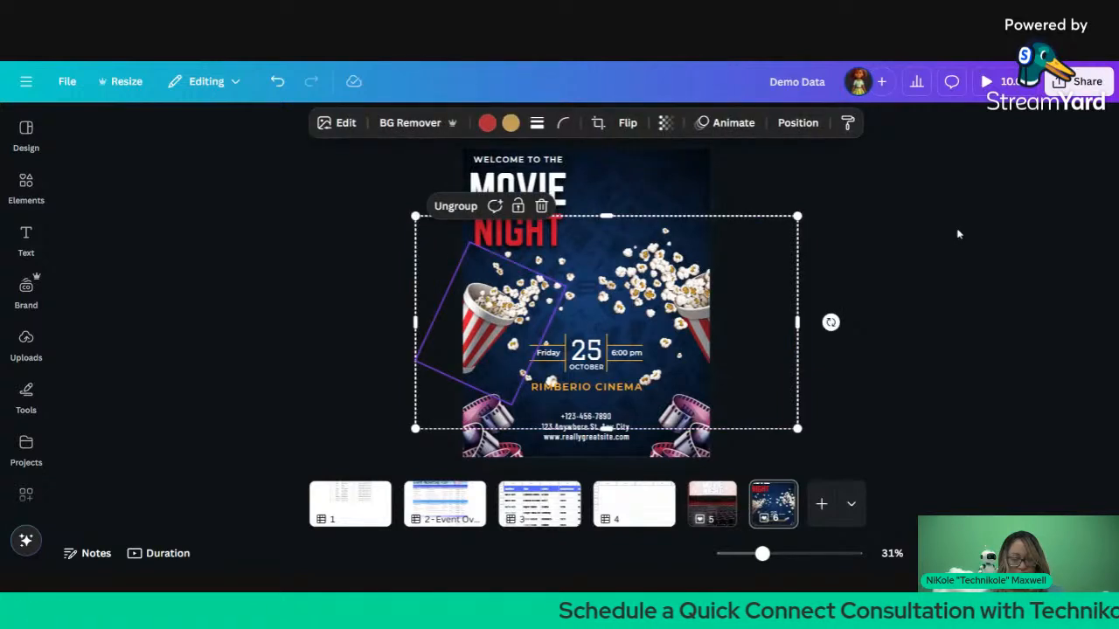
click(974, 243)
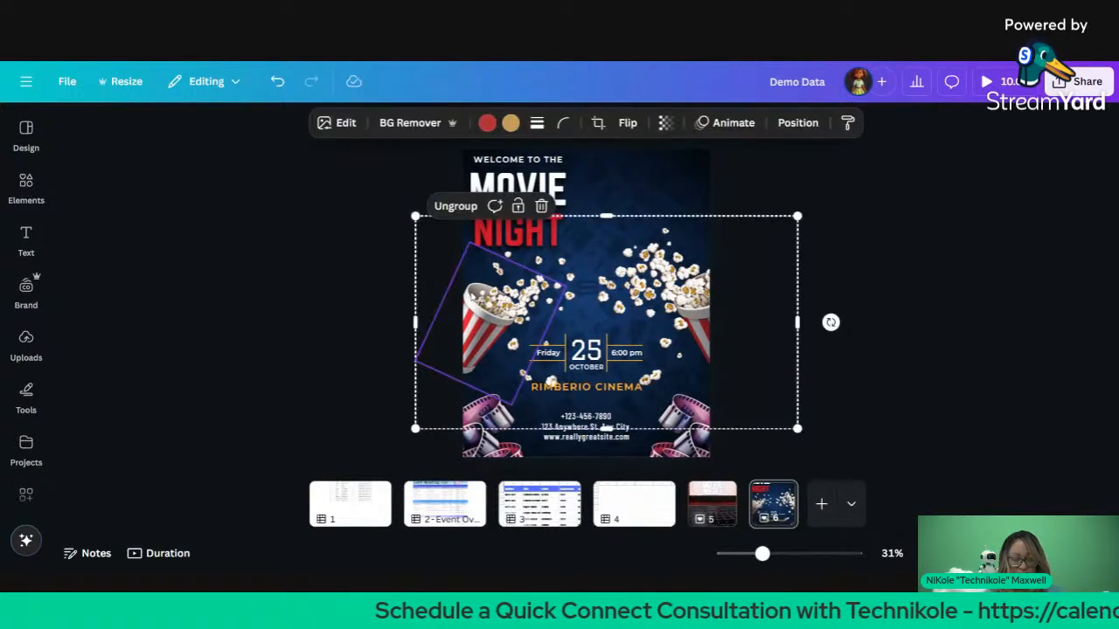
click(352, 334)
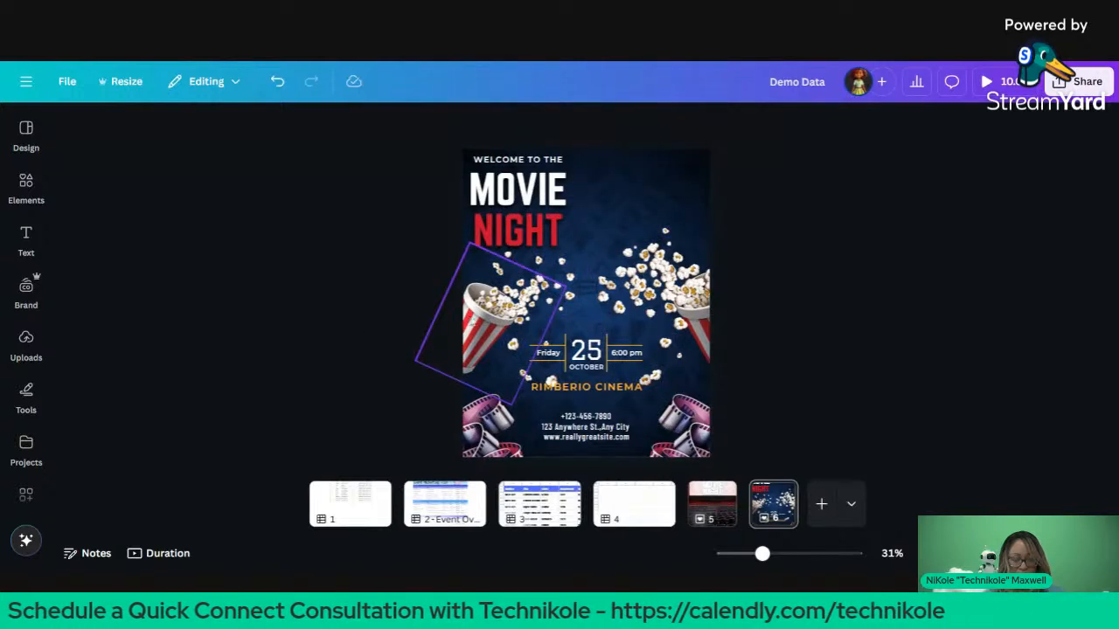
click(472, 322)
key(Delete)
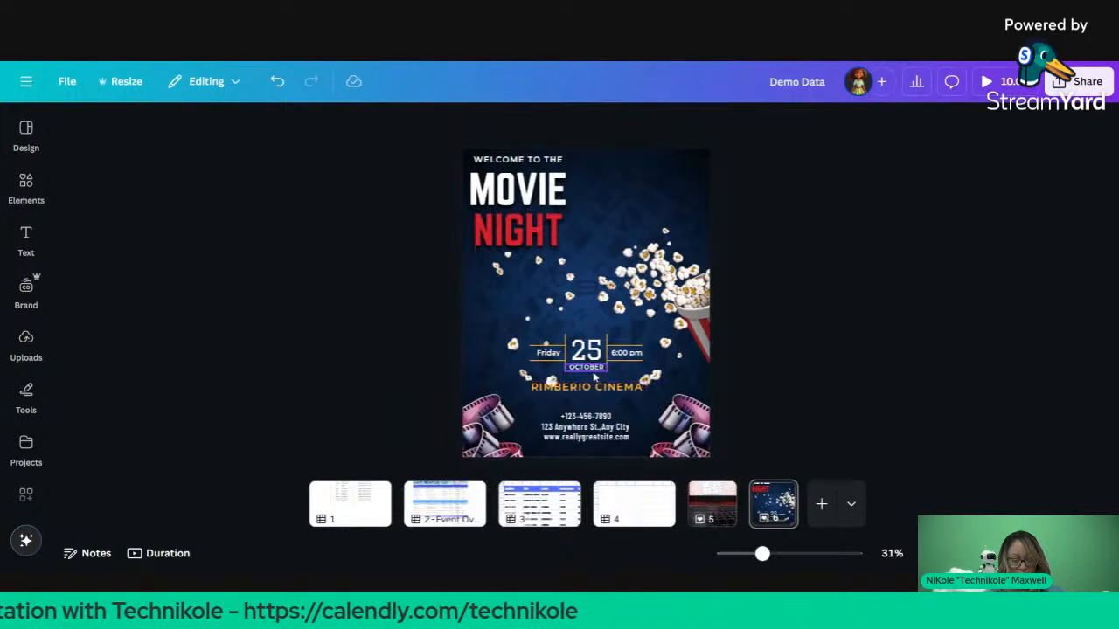
drag(593, 389, 587, 326)
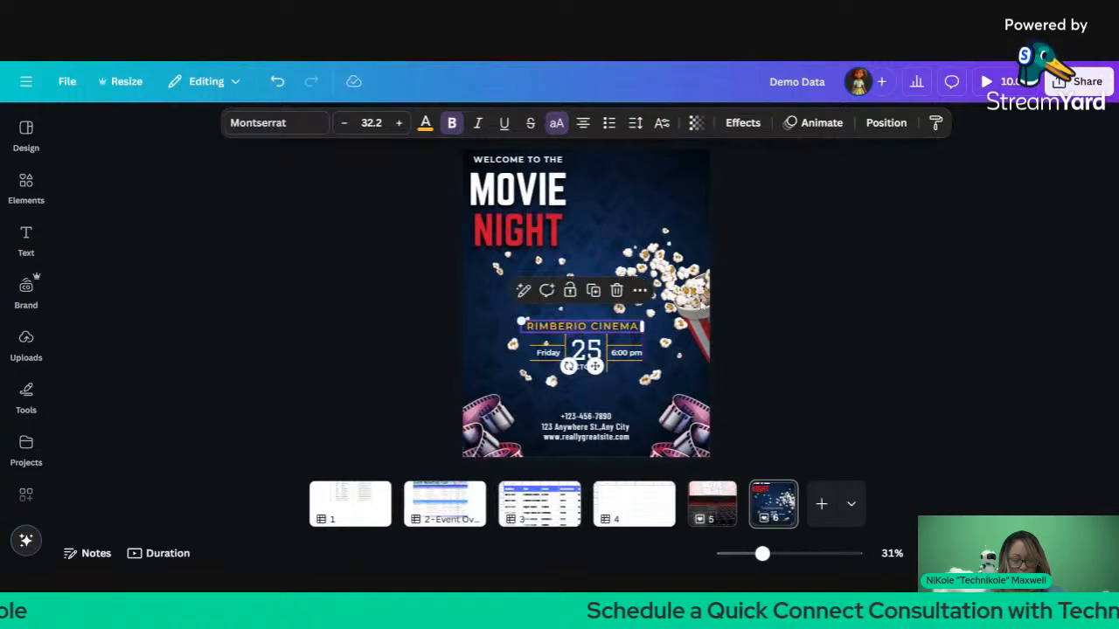
Step: Move the popcorn image beside the NIGHT title and flip it horizontally
click(697, 313)
drag(702, 310, 445, 325)
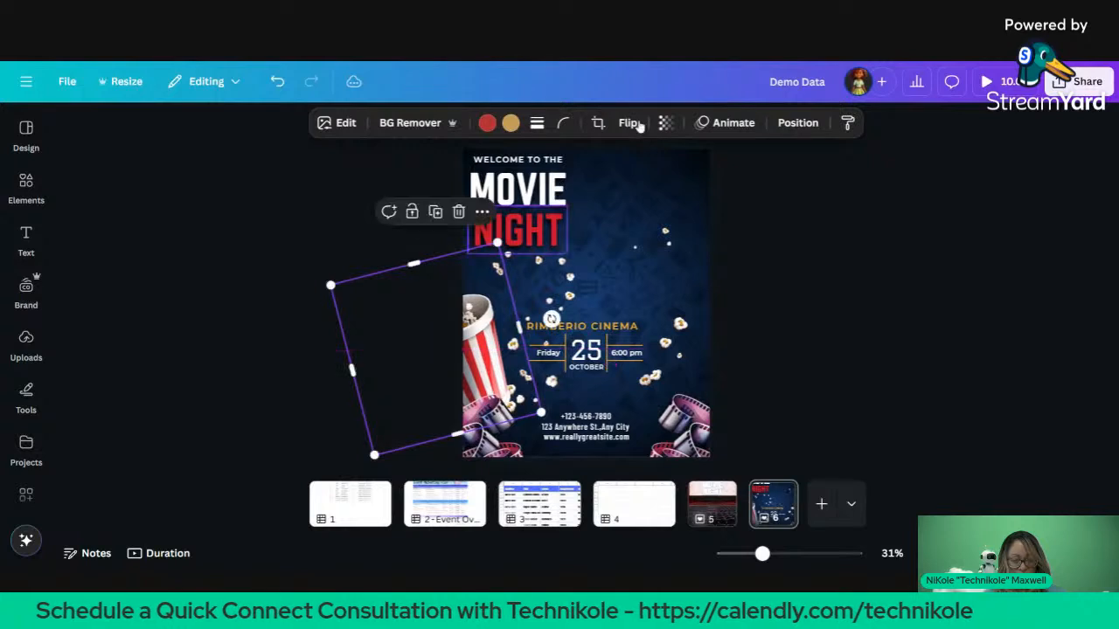
click(628, 123)
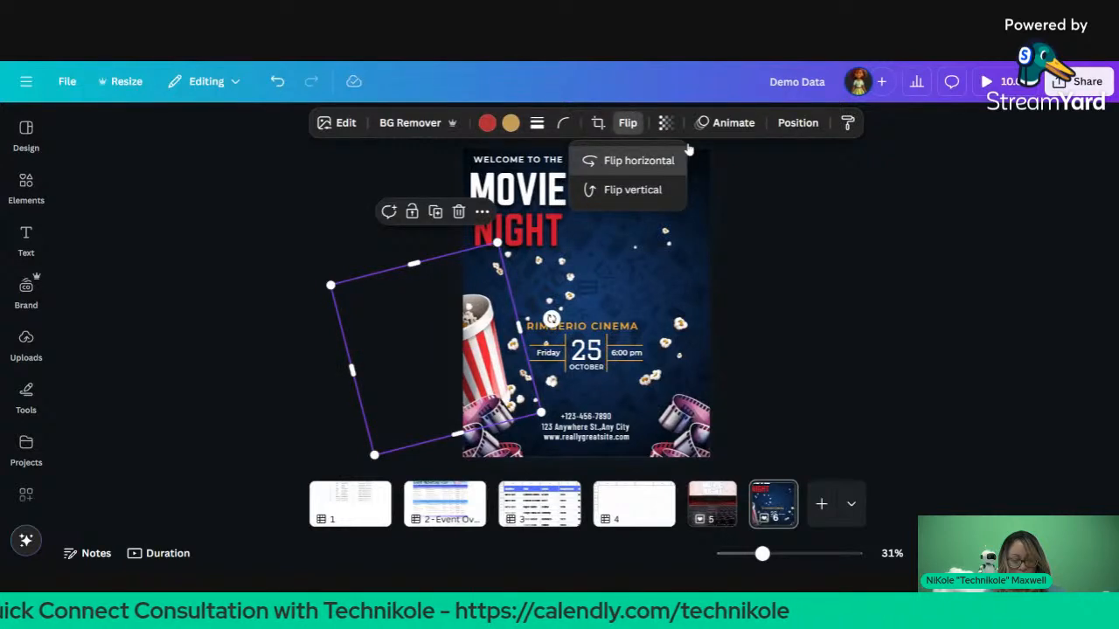
click(658, 162)
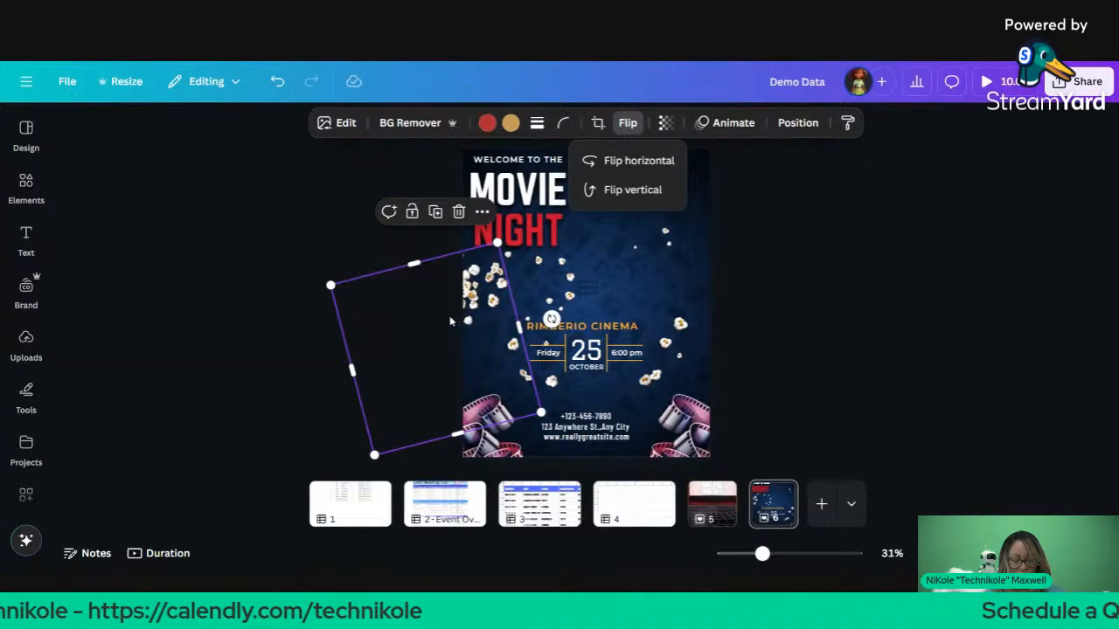
drag(450, 322, 511, 297)
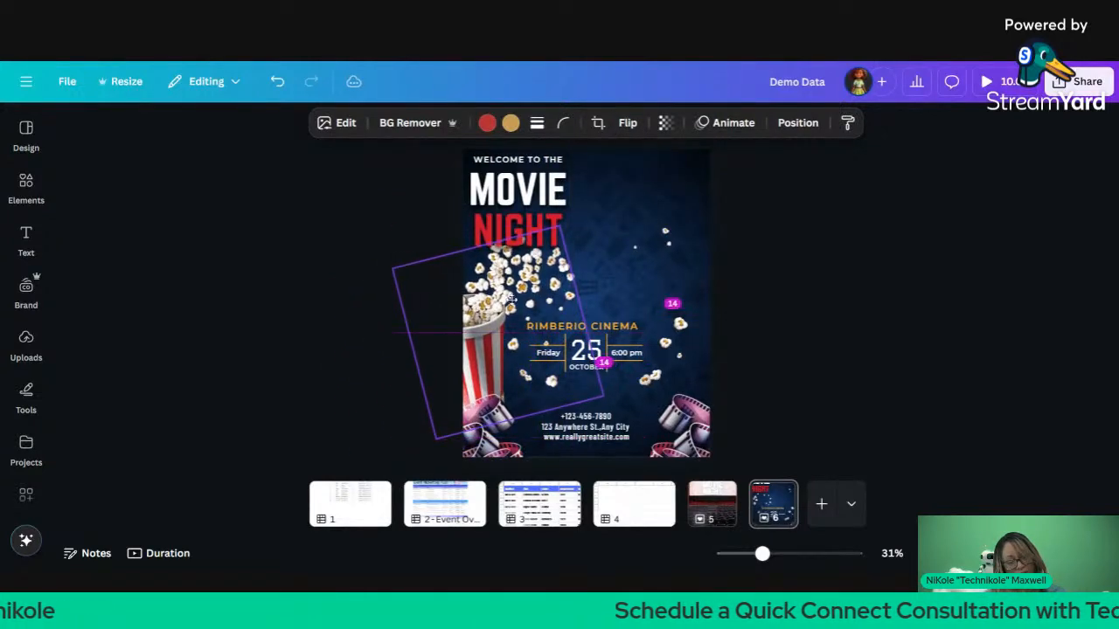
drag(556, 243, 556, 243)
Step: Shrink the popcorn bucket image so it tucks in next to NIGHT
click(557, 239)
click(549, 255)
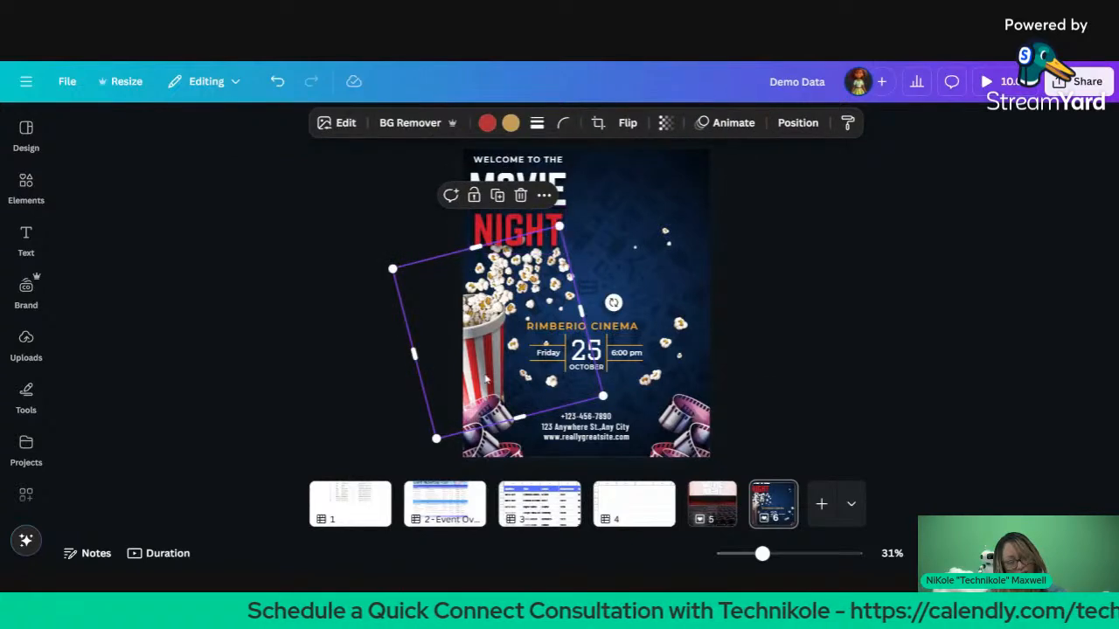
drag(437, 437, 582, 227)
click(914, 320)
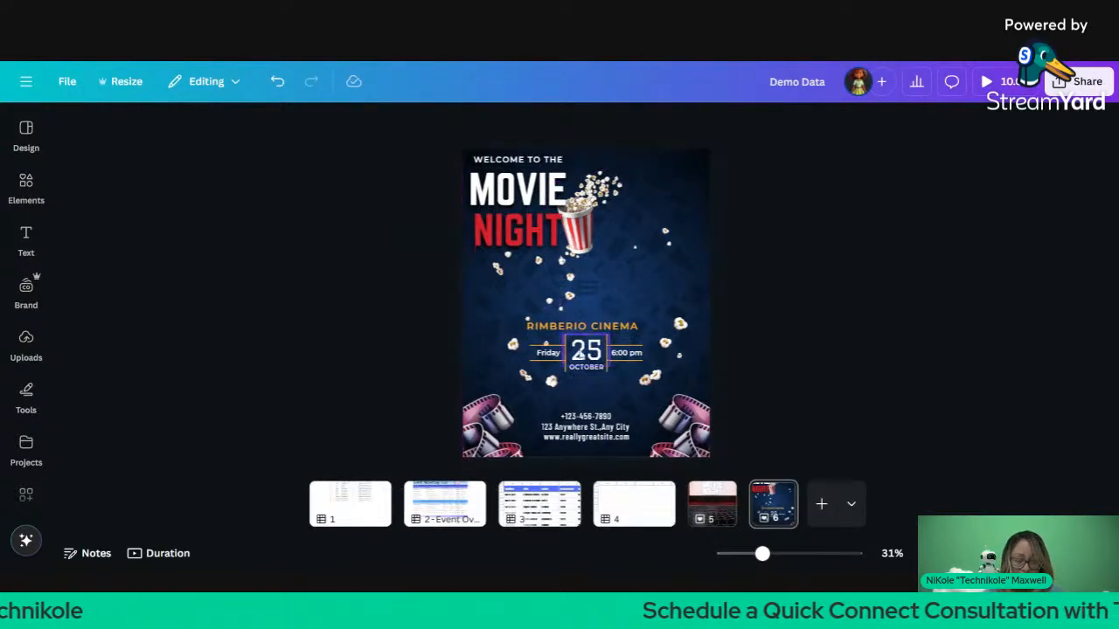
Step: Select the cinema name, date and popcorn together and enlarge the block
click(579, 327)
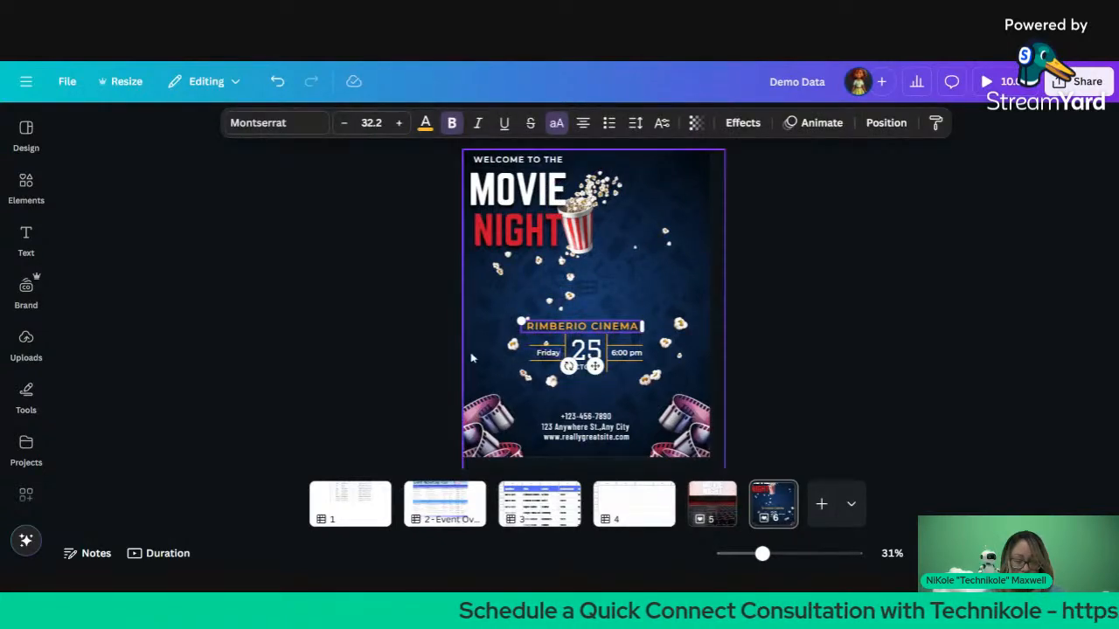
drag(432, 357, 726, 372)
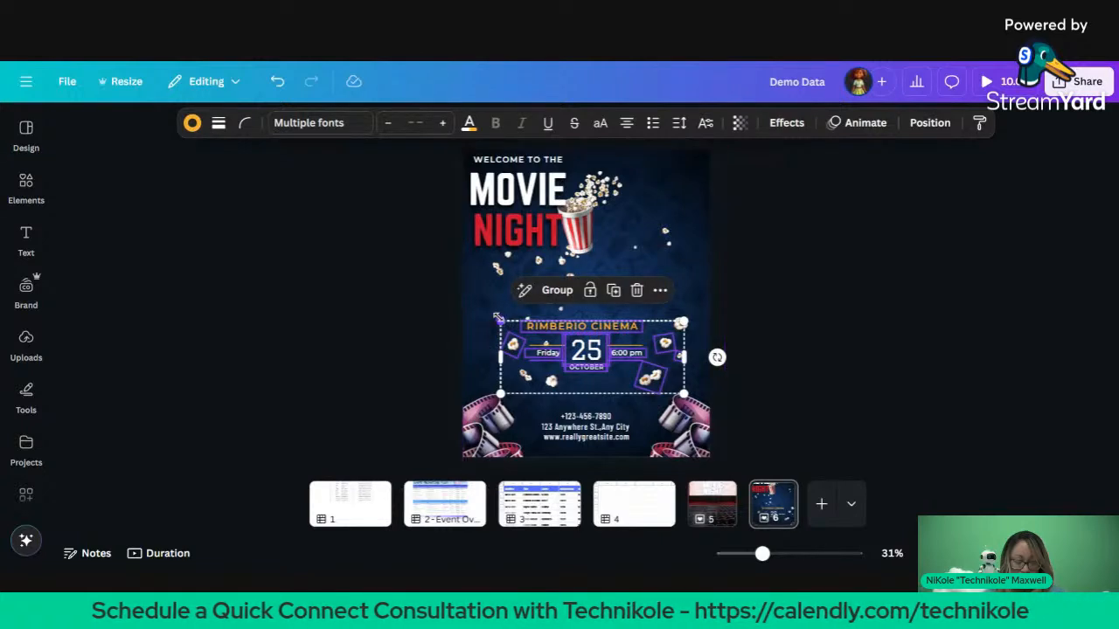
drag(501, 322, 444, 284)
Step: Shift the poster background image left to line up with the page edge
click(624, 323)
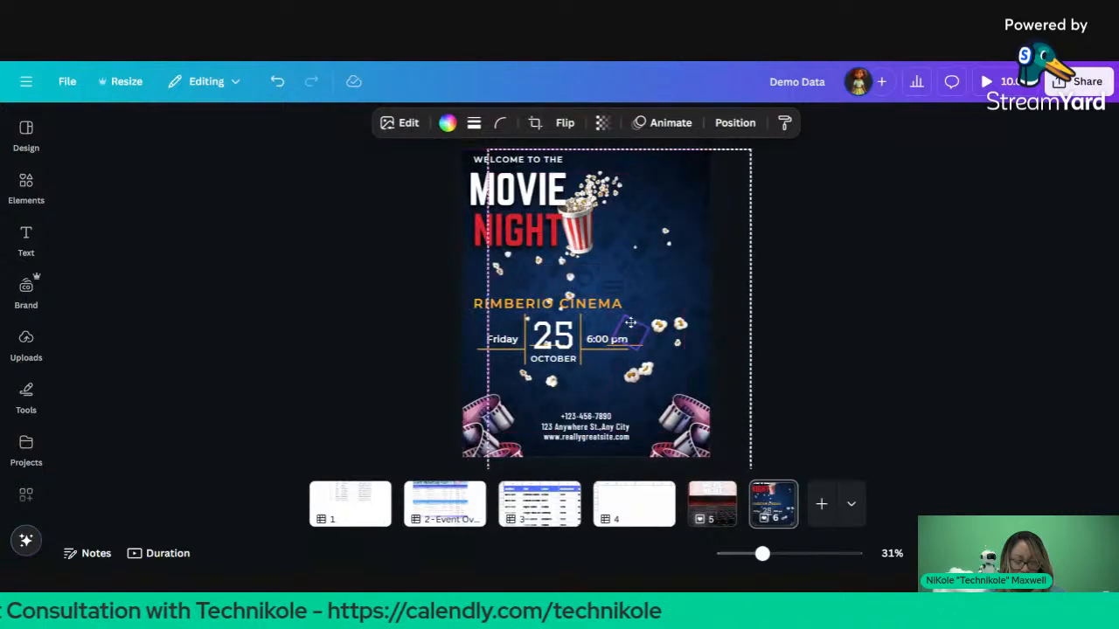
drag(624, 324, 606, 325)
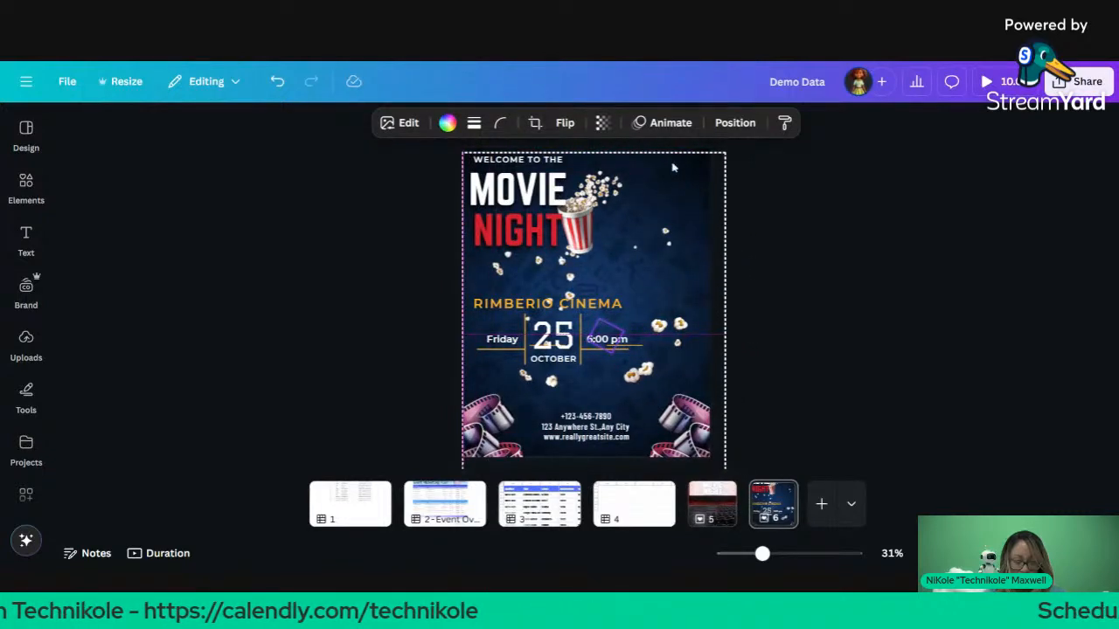
double_click(674, 167)
click(377, 180)
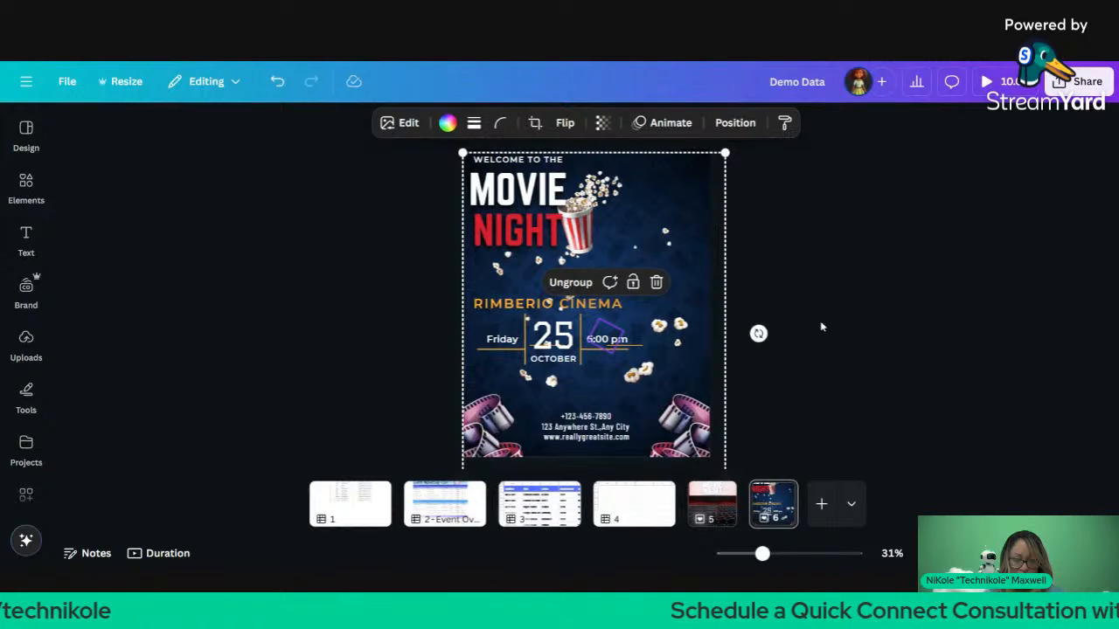
click(827, 215)
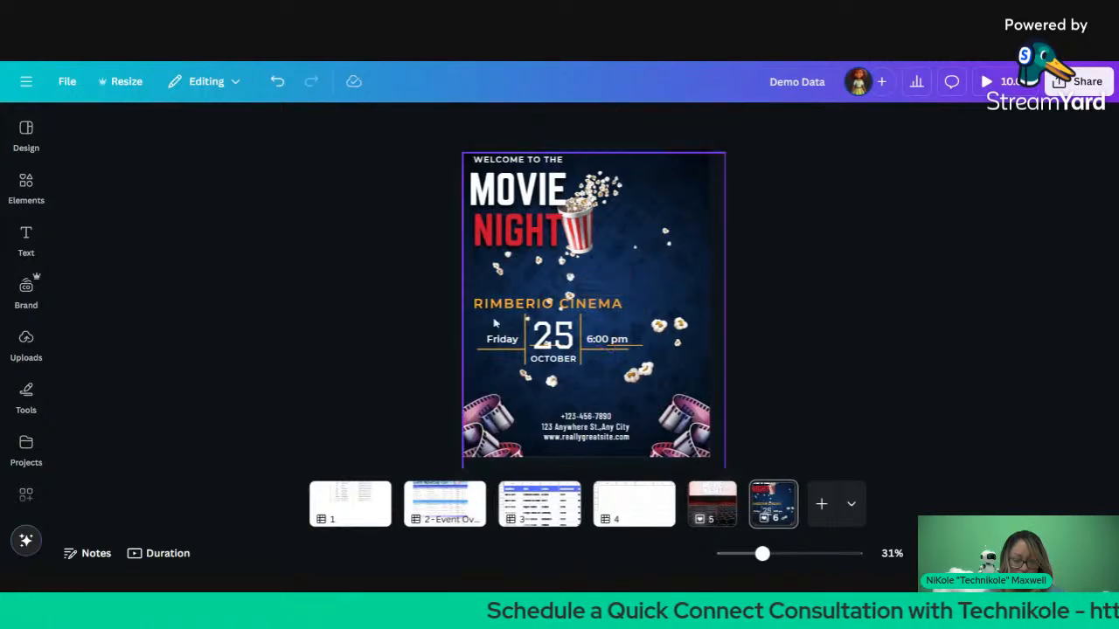
Step: Recentre the middle text-and-popcorn block and move a stray popcorn piece up and right
drag(365, 277, 691, 374)
drag(551, 330, 579, 299)
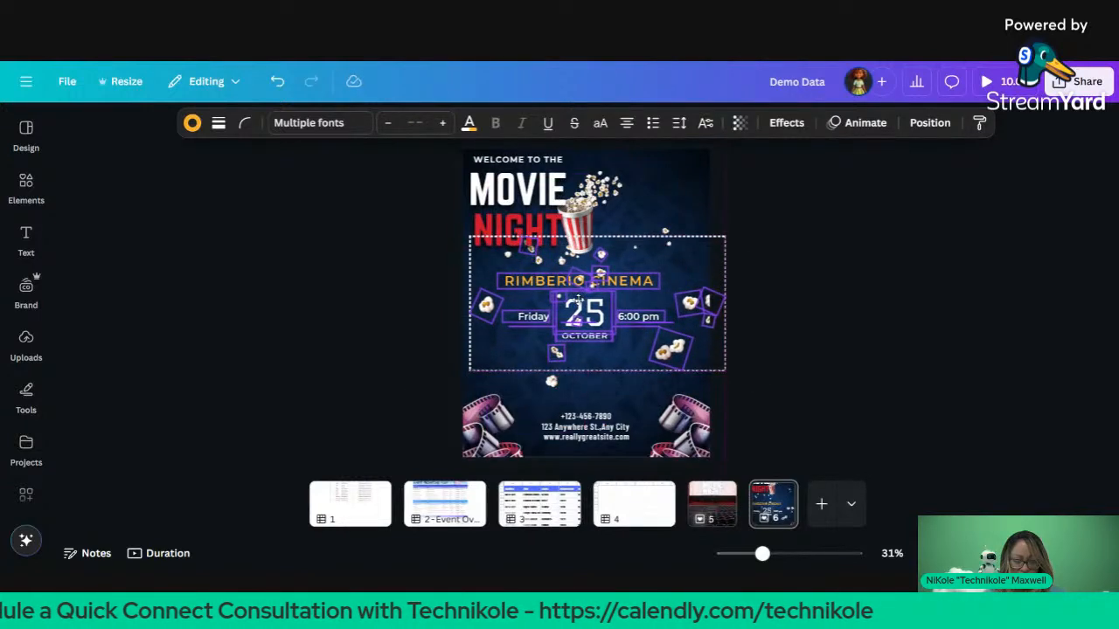
click(902, 317)
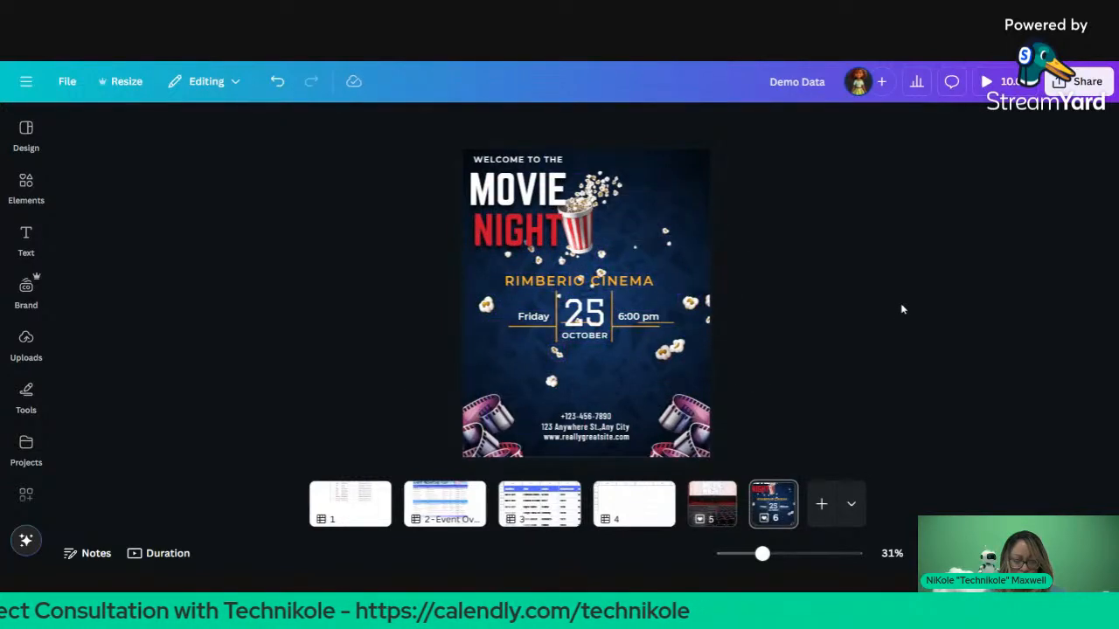
click(655, 271)
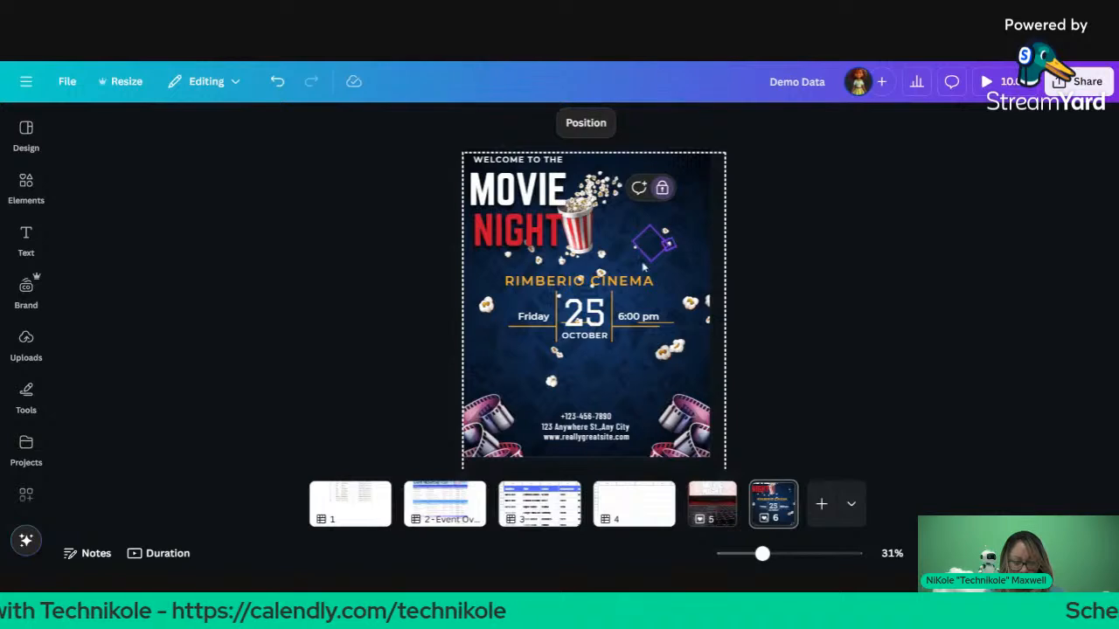
drag(603, 275, 625, 260)
click(833, 266)
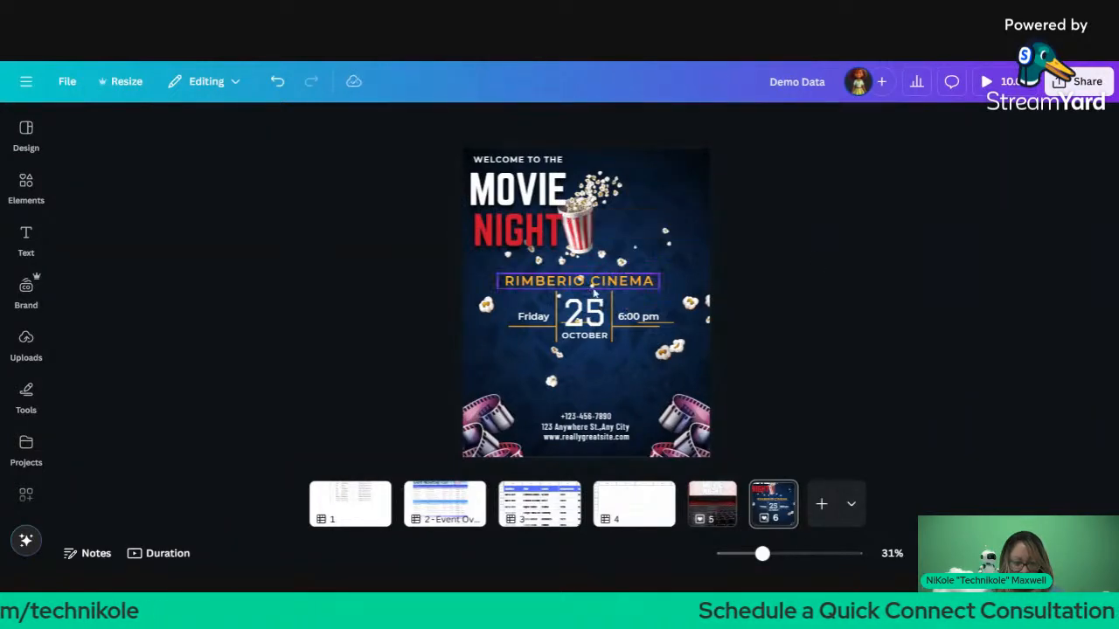
Step: Nudge RIMBERIO CINEMA slightly right and increase its text size from 43.1 to 47.1
click(594, 289)
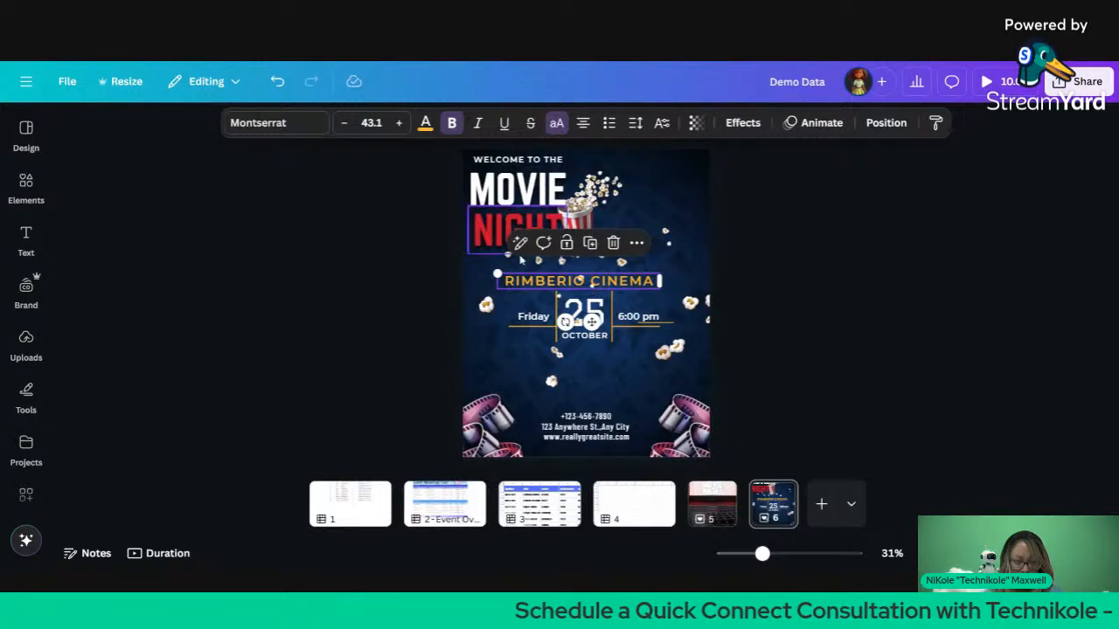
click(514, 187)
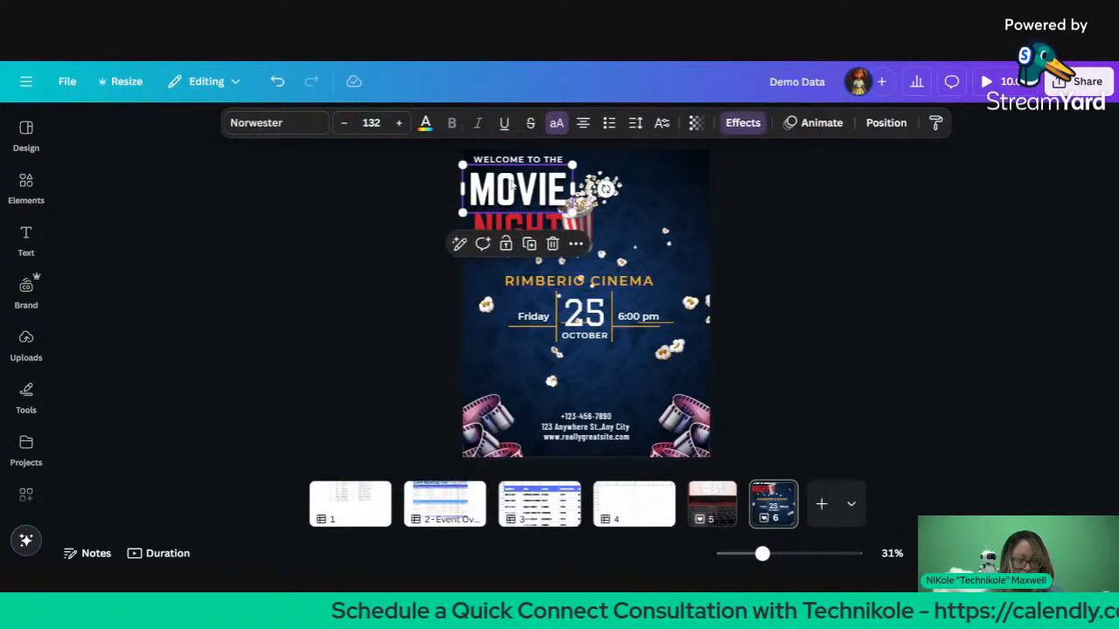
key(Return)
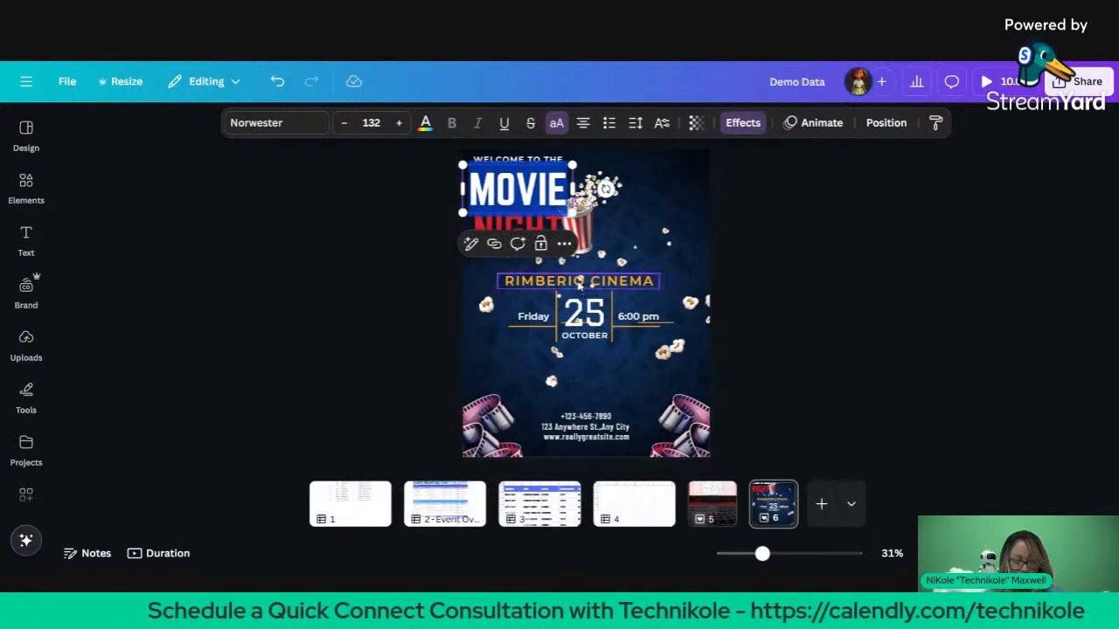
click(578, 282)
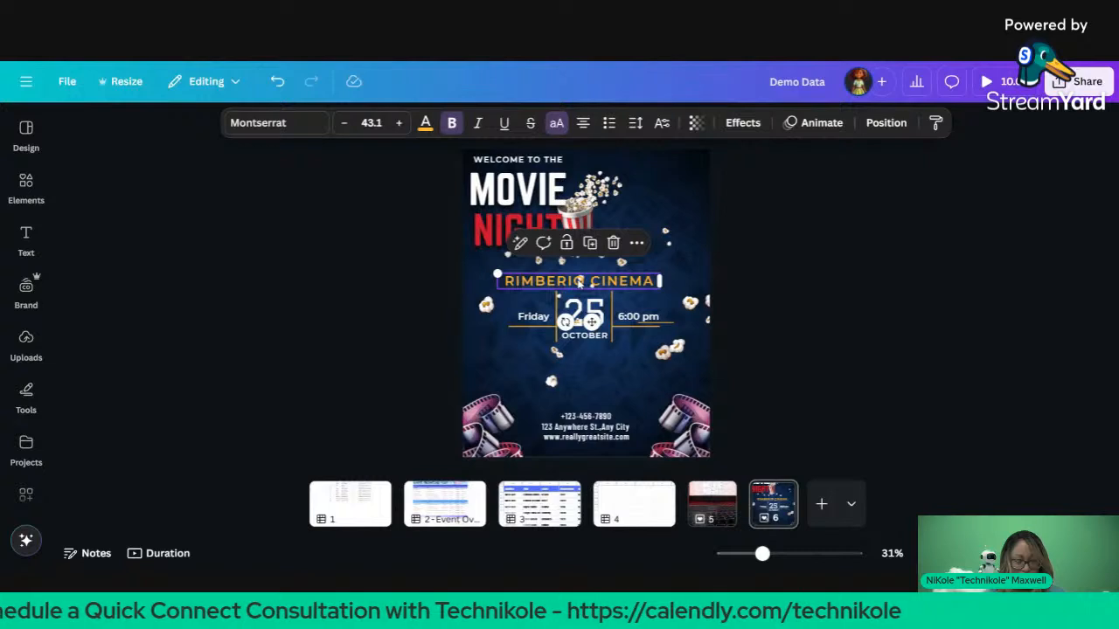
key(ctrl+a)
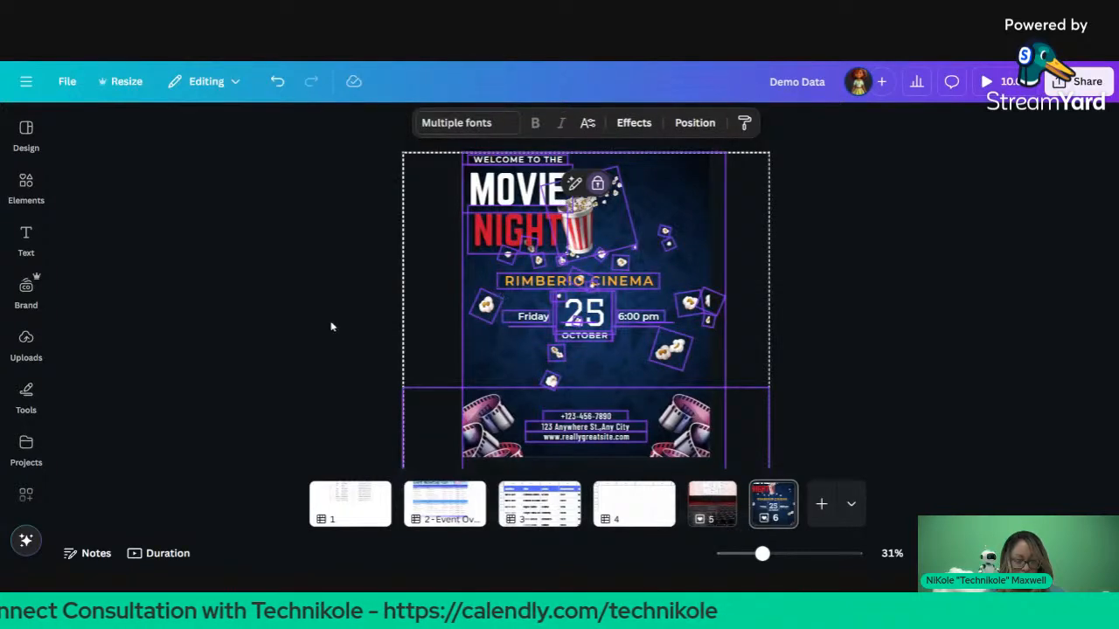
click(361, 289)
key(ctrl+a)
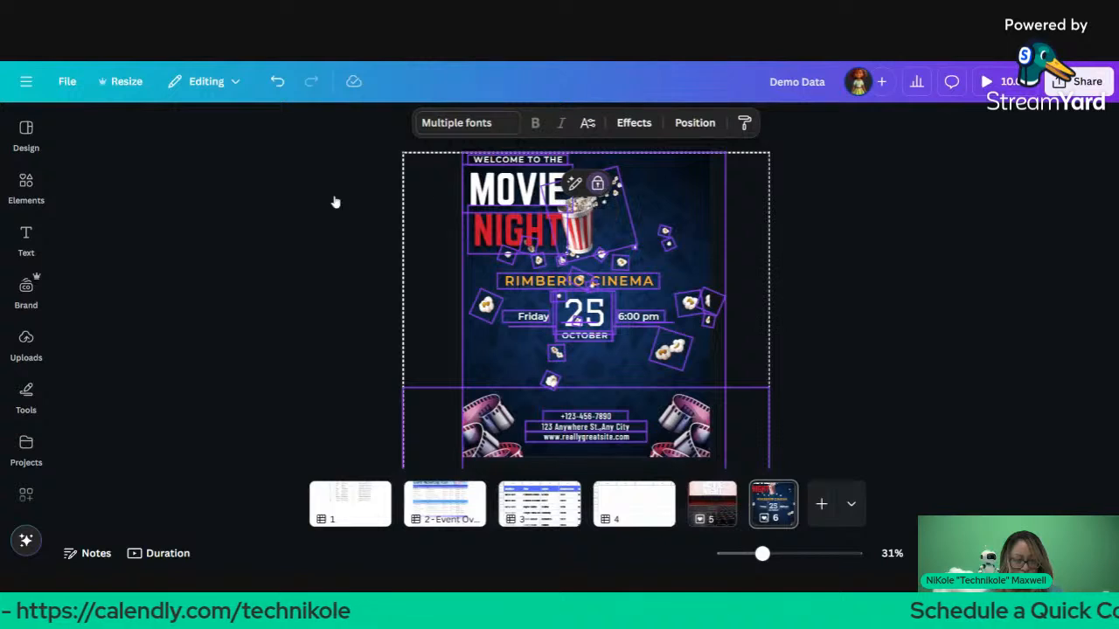
click(326, 242)
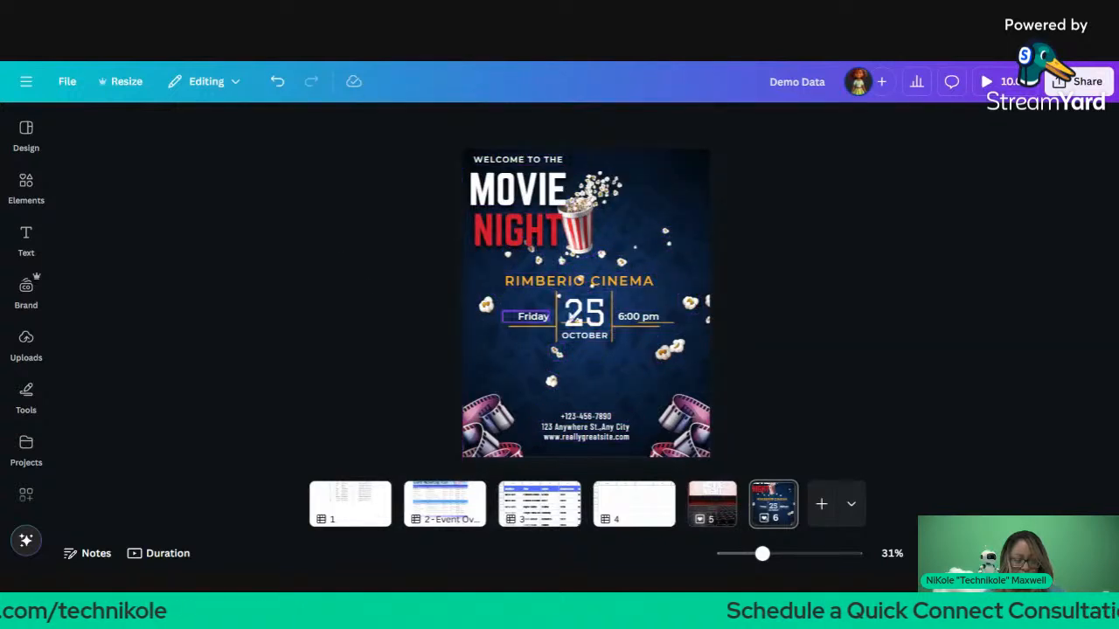
click(568, 282)
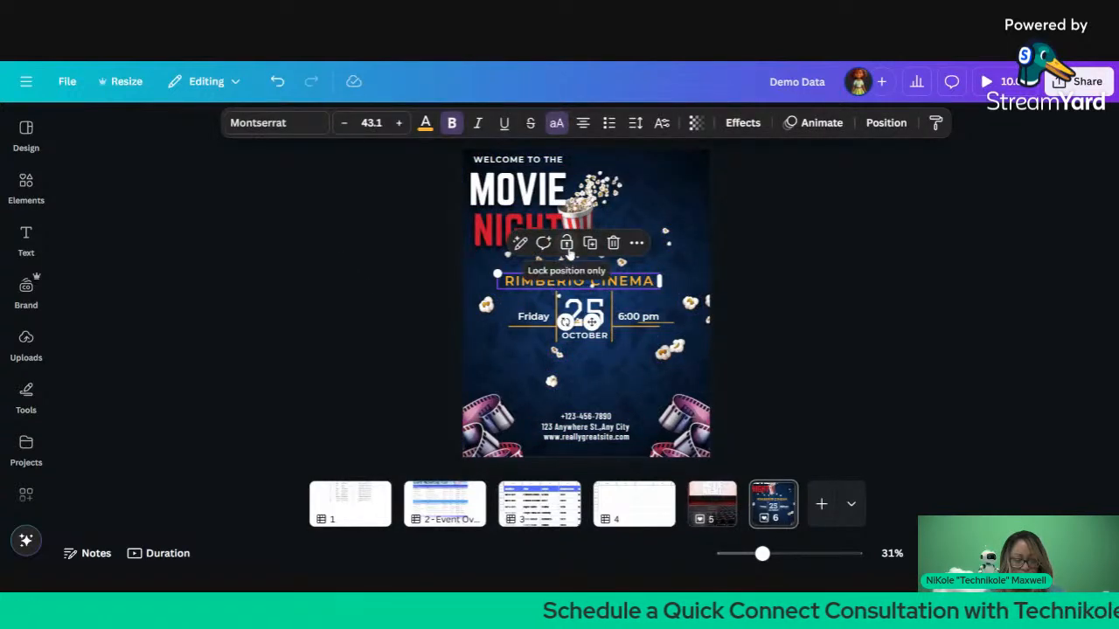
click(567, 245)
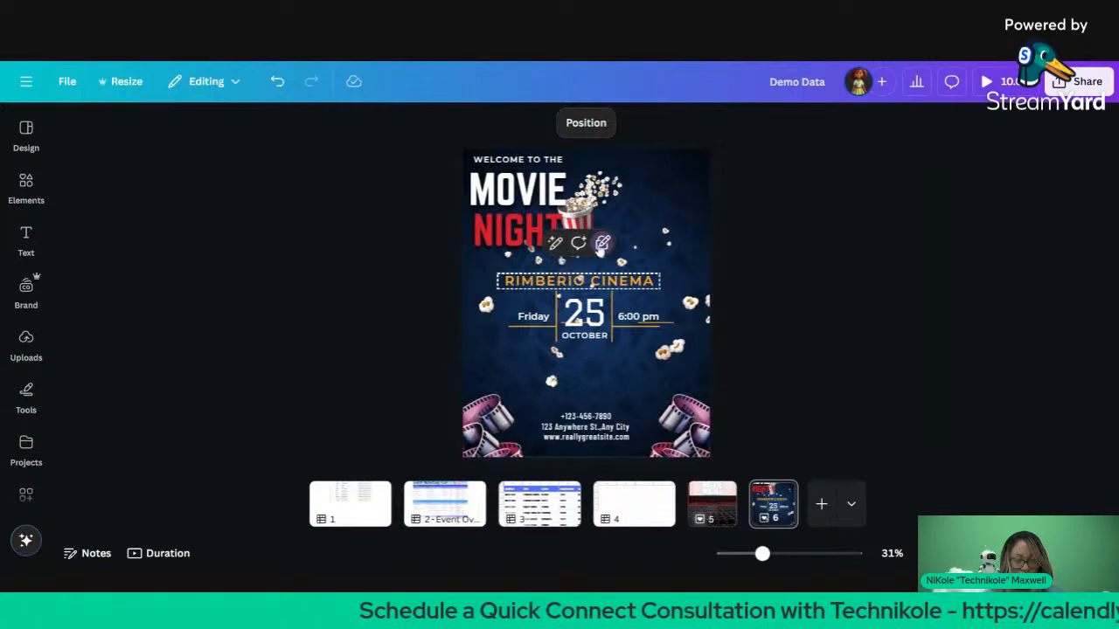
click(601, 246)
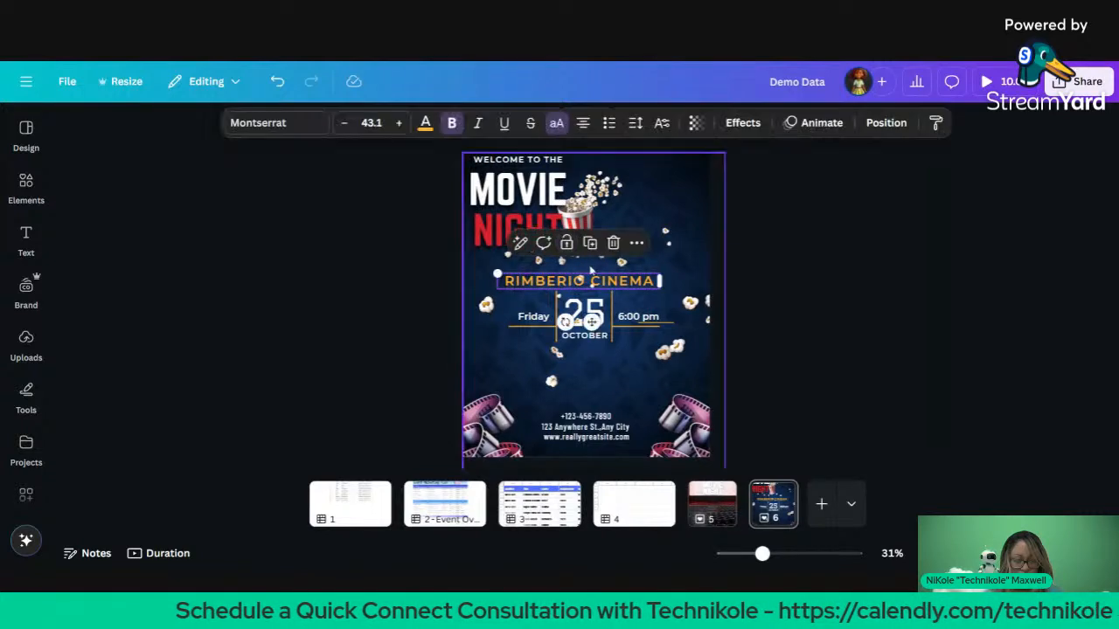
drag(577, 281, 580, 279)
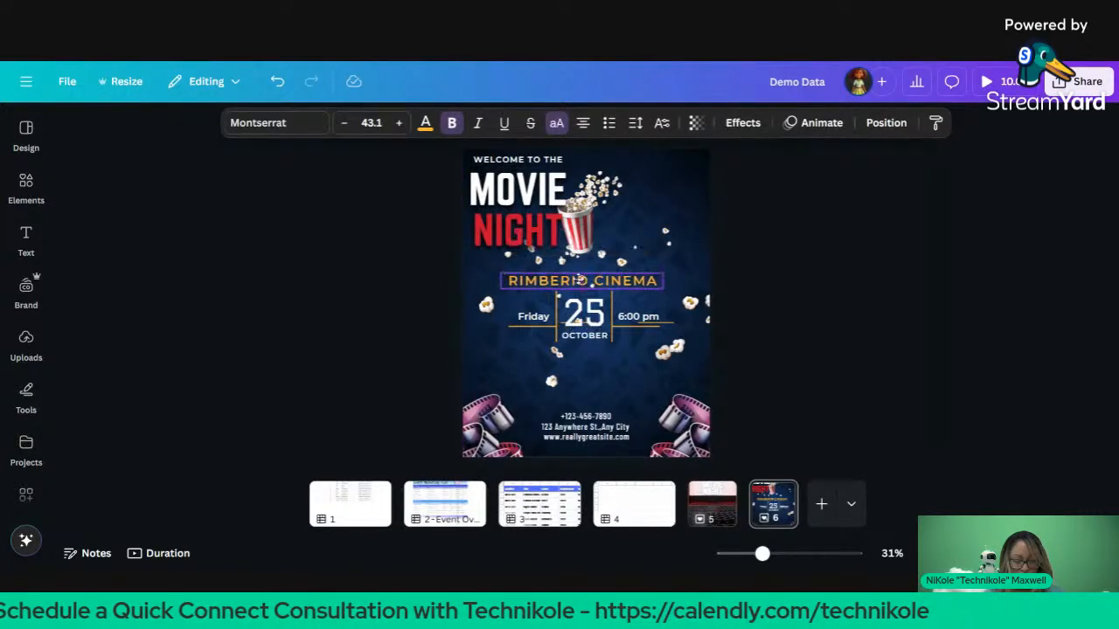
click(400, 122)
Step: Raise RIMBERIO CINEMA to size 54.1 and change its font to Norwester
click(399, 123)
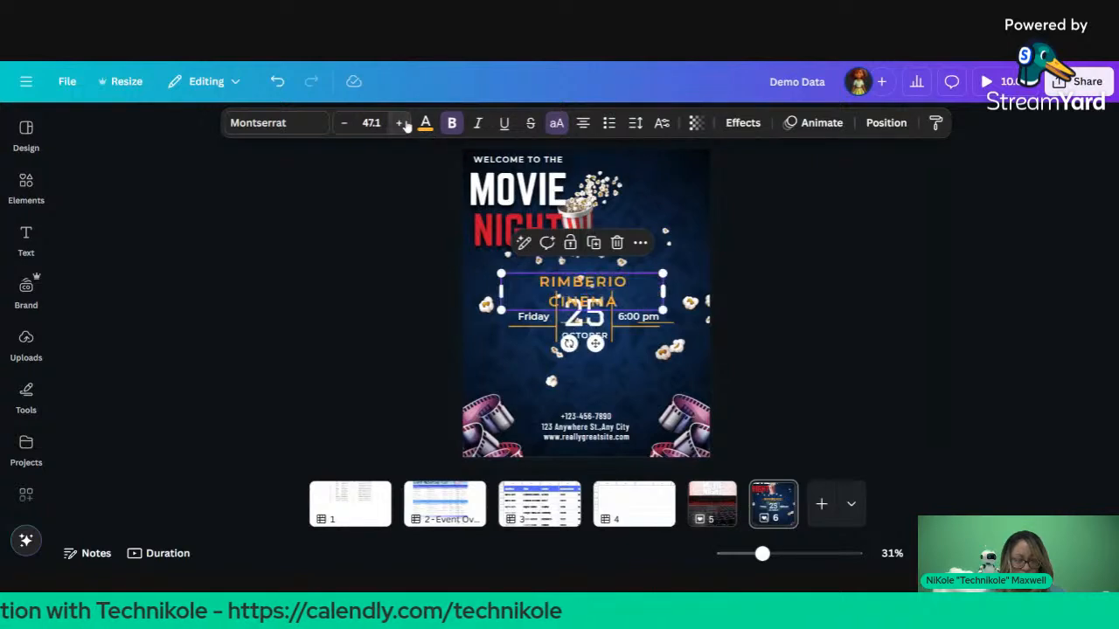
click(400, 123)
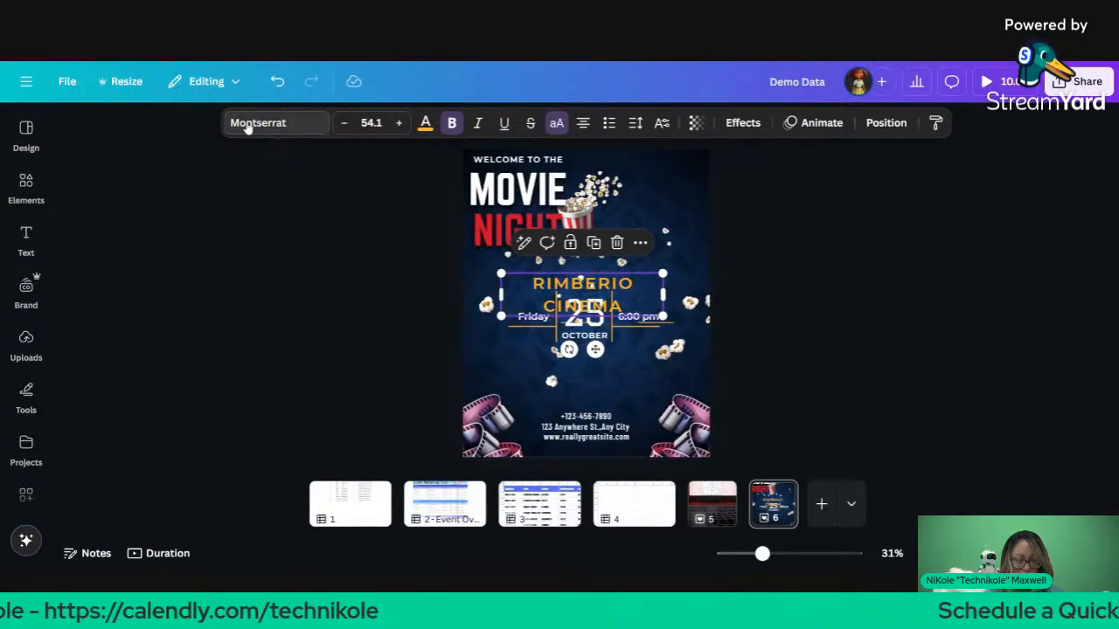
click(246, 122)
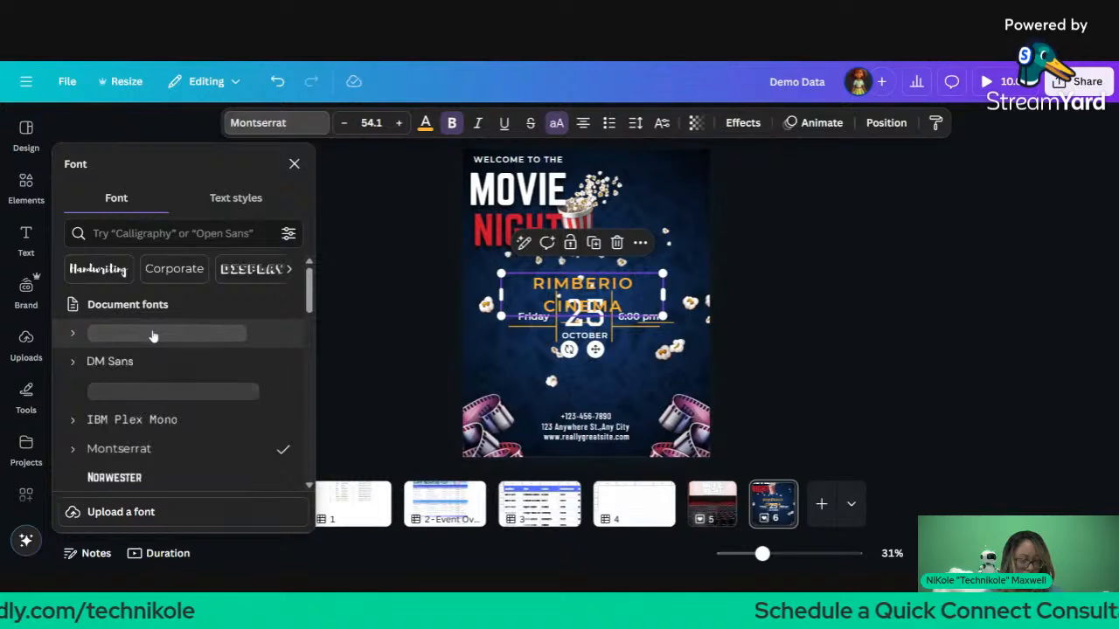
click(130, 479)
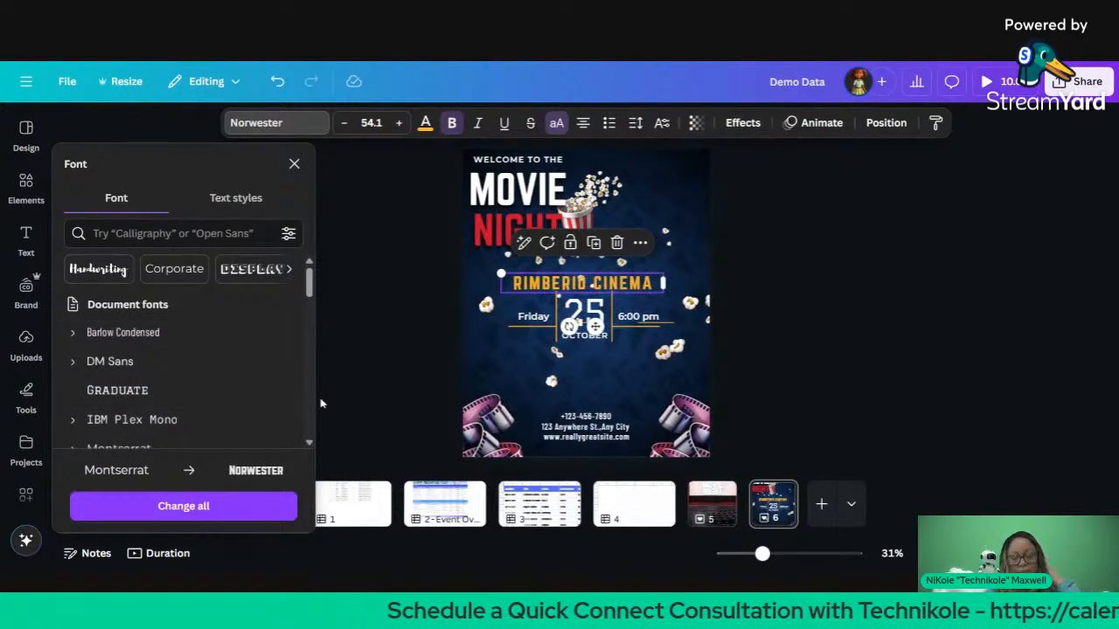
click(368, 307)
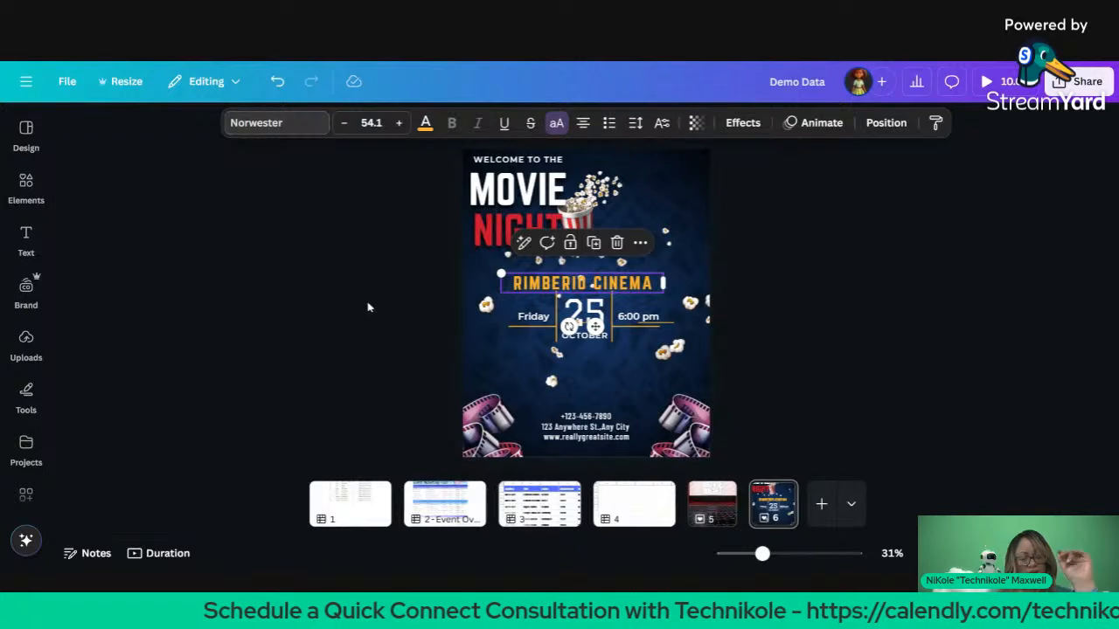
click(324, 303)
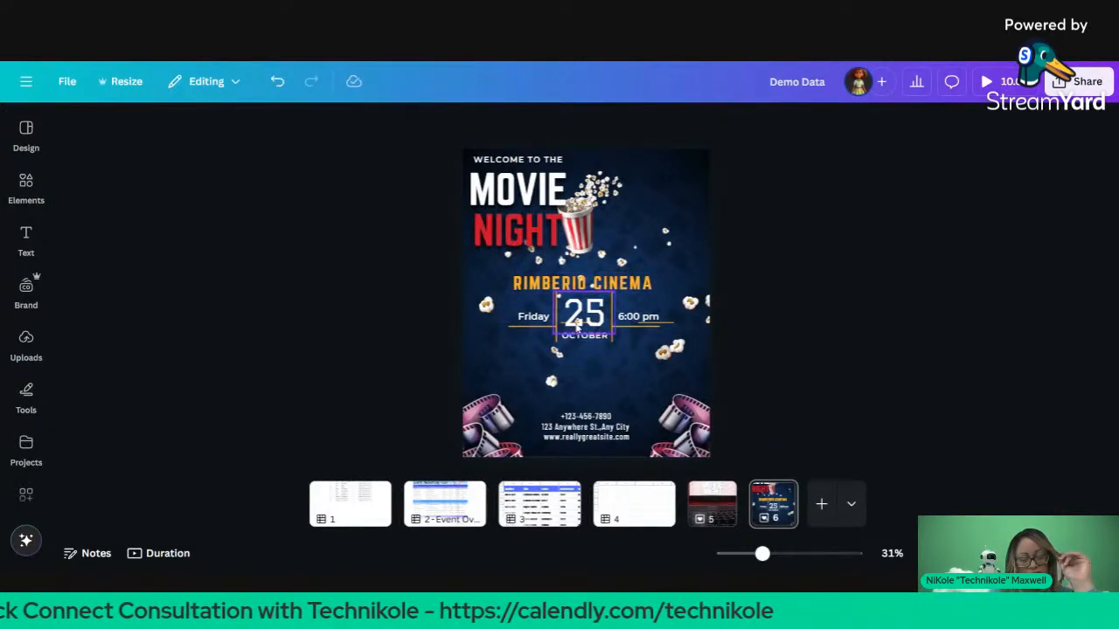
Step: Nudge the short divider line under the date slightly down and right
click(577, 325)
click(576, 325)
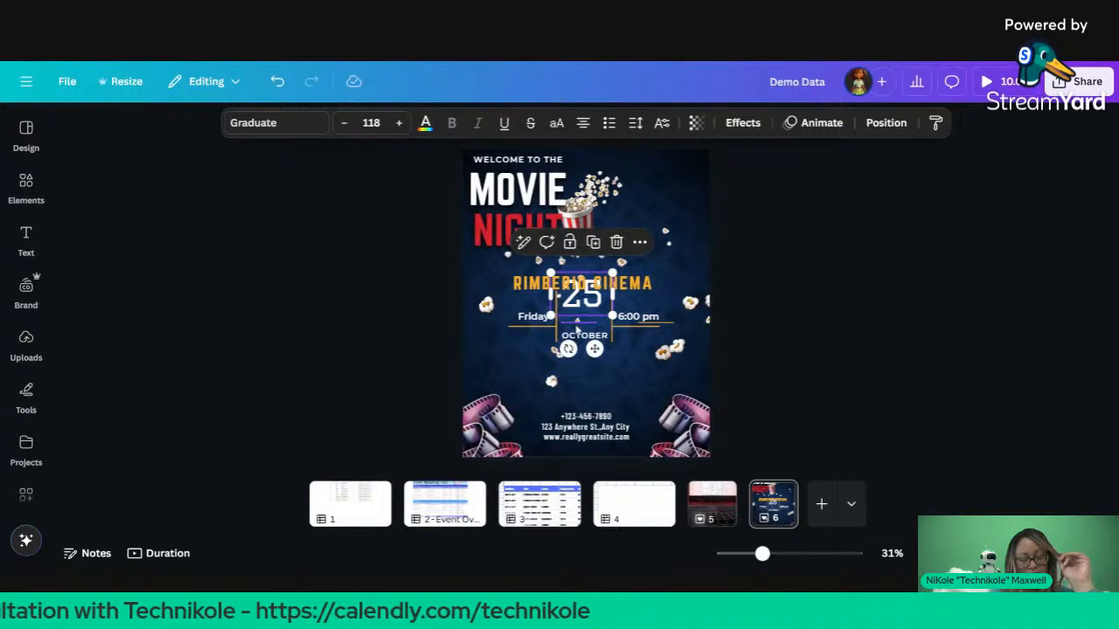
click(577, 324)
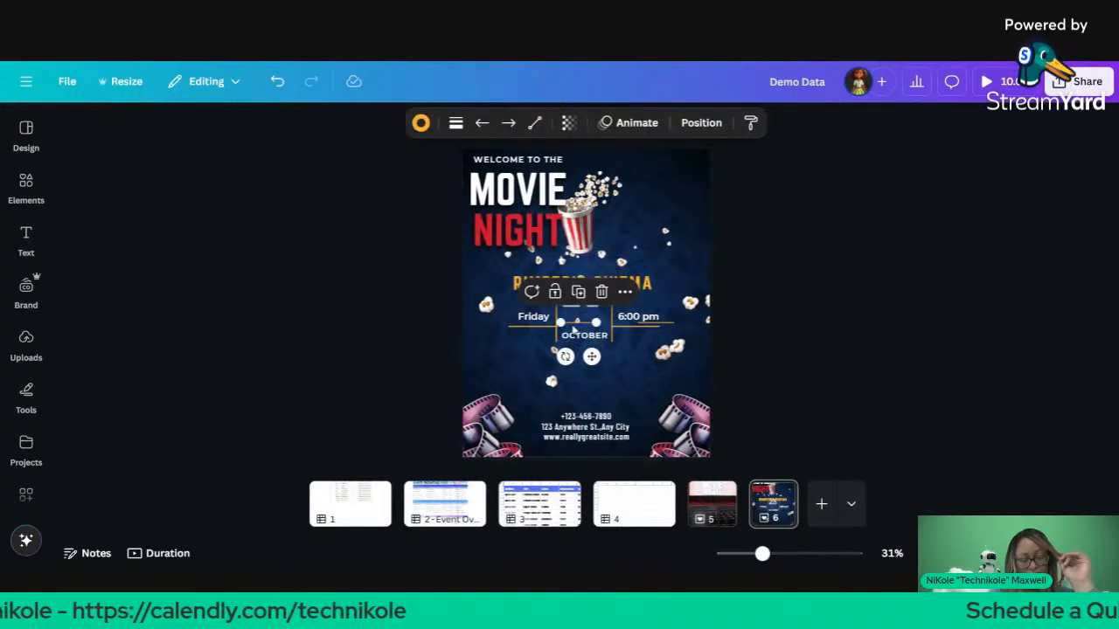
drag(573, 325, 577, 326)
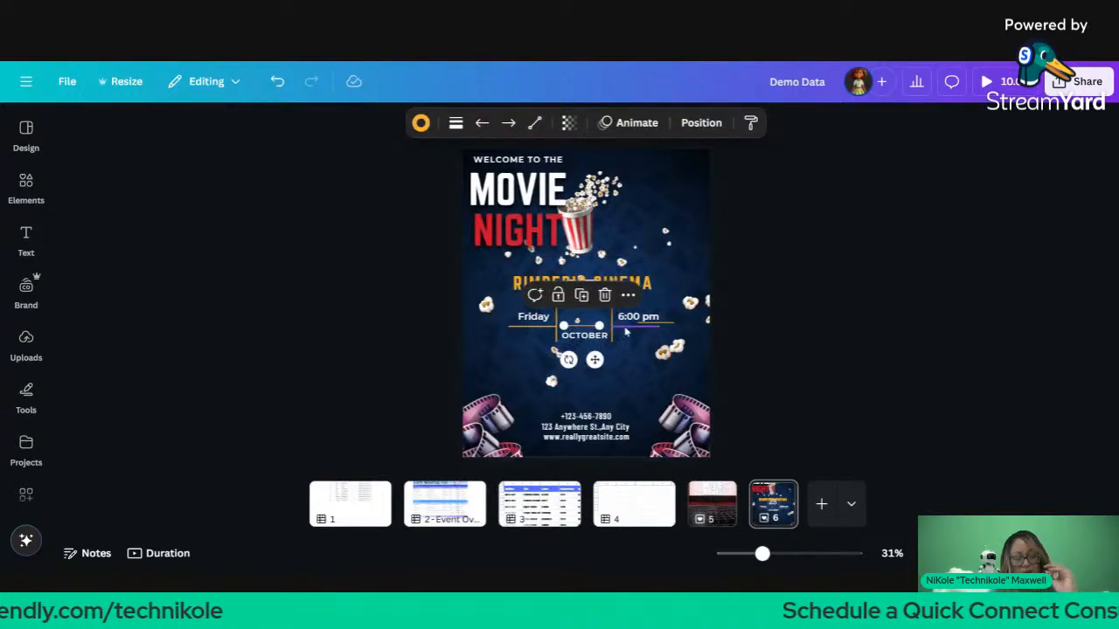
key(Escape)
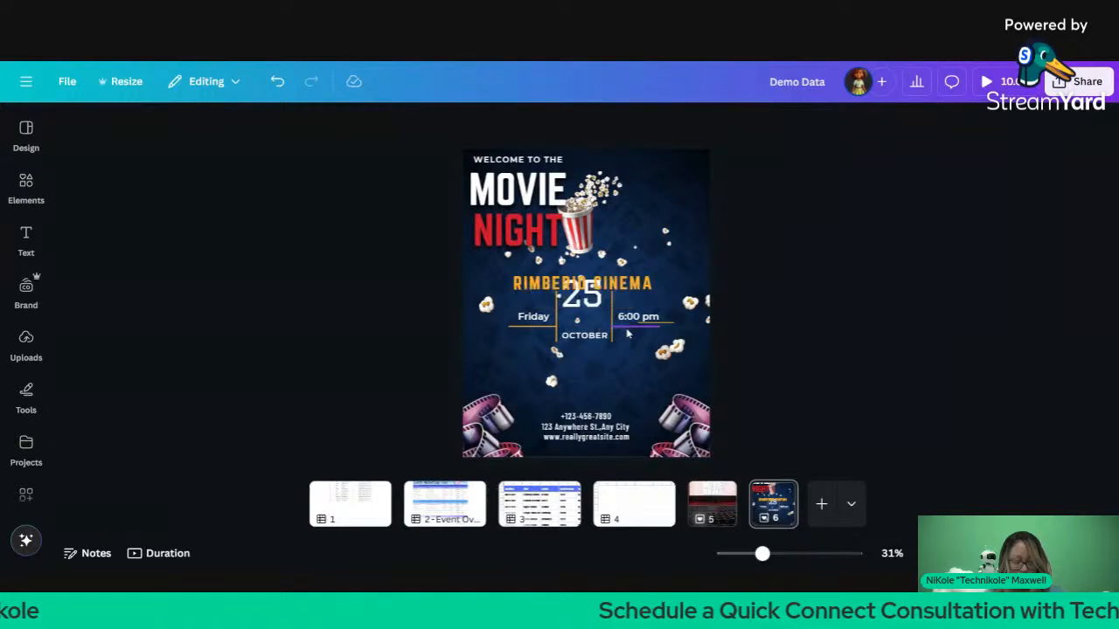
click(626, 328)
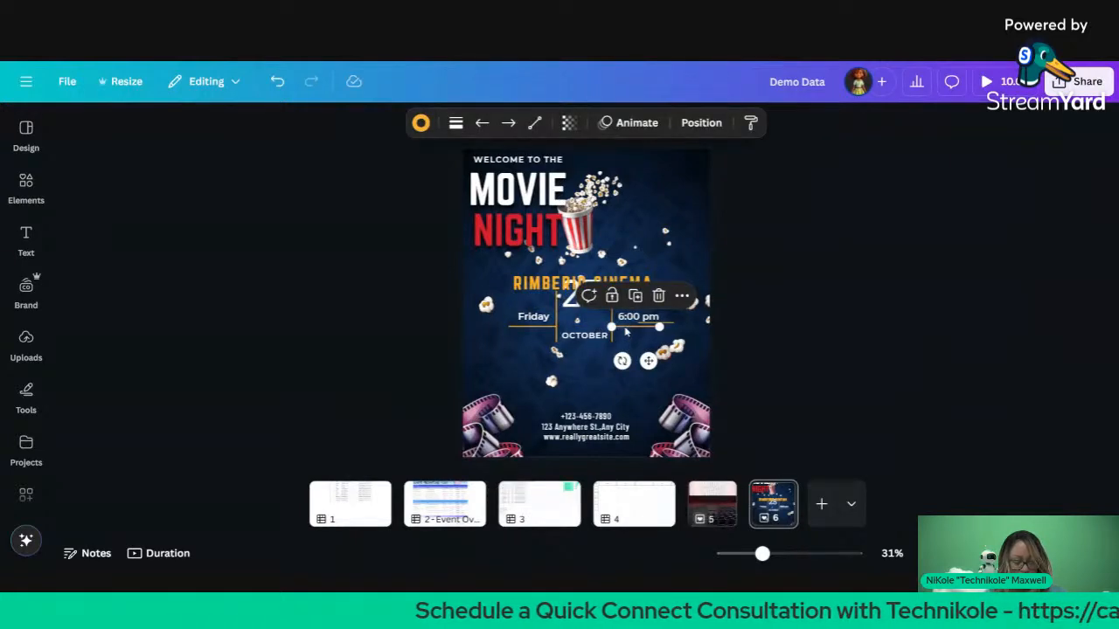
click(670, 324)
click(734, 336)
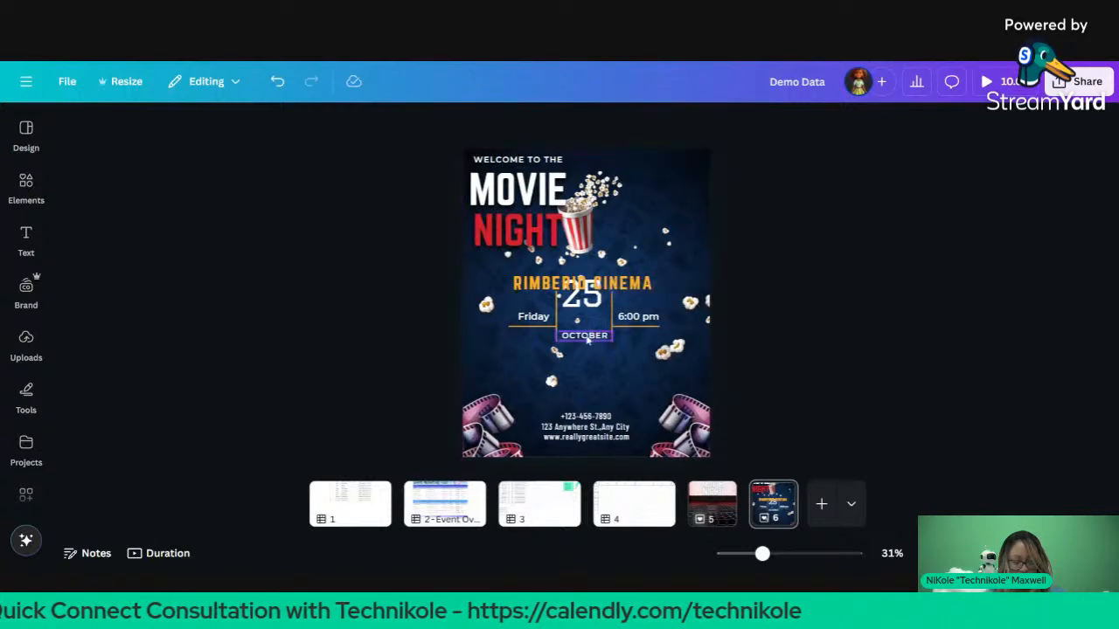
Step: Change the month text from OCTOBER to JULY and move the big 25 slightly lower
click(612, 334)
click(587, 335)
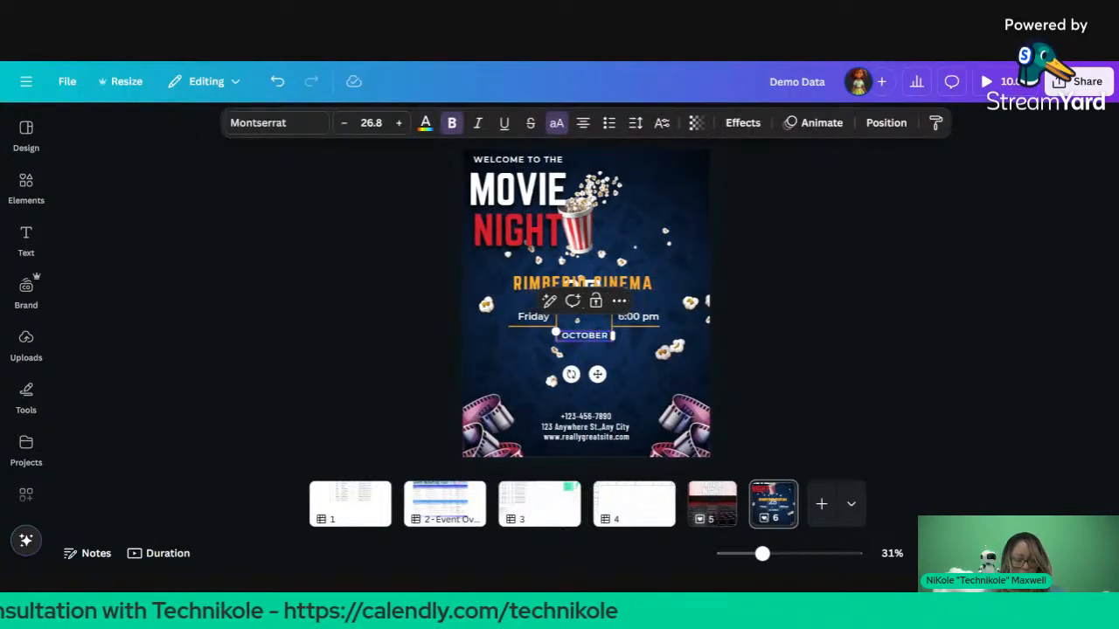
text(JU)
key(ctrl+a)
text(J)
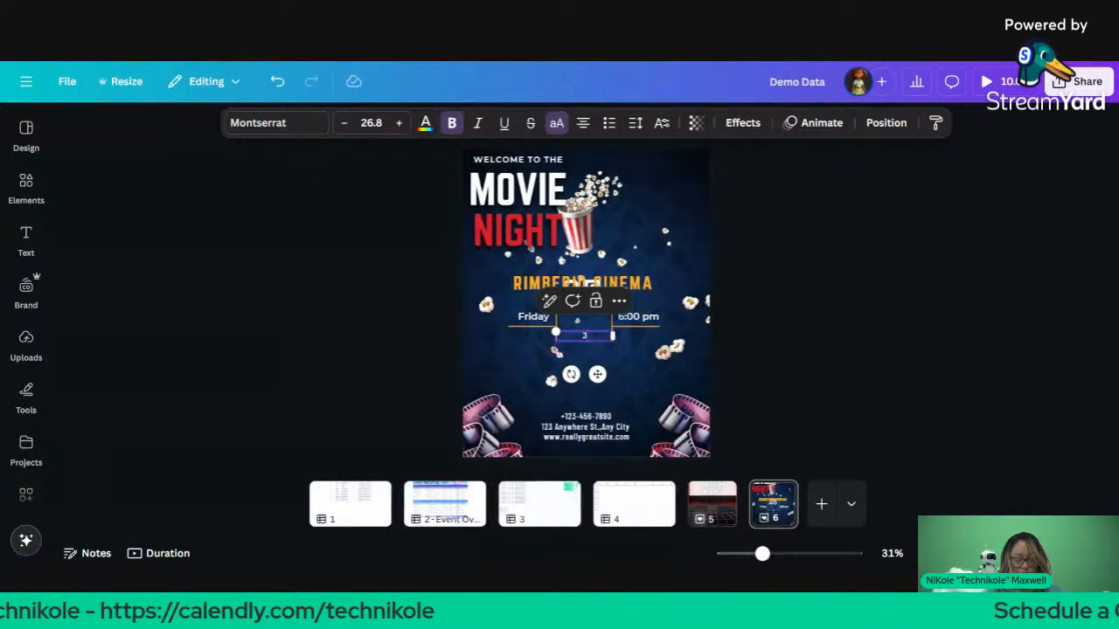
click(861, 208)
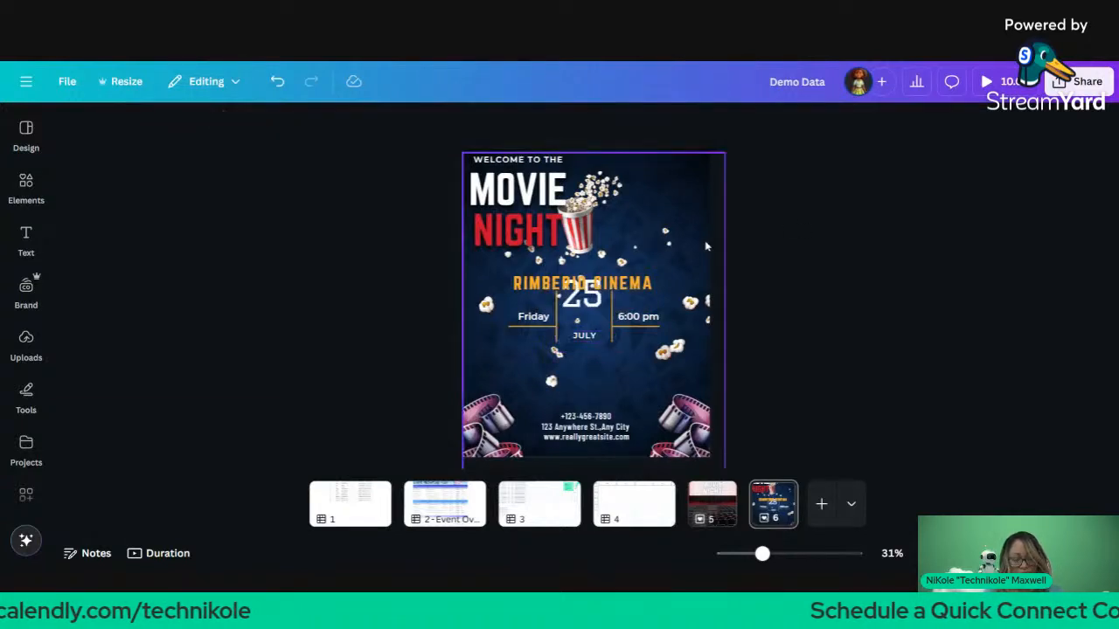
click(595, 303)
drag(593, 303, 590, 321)
Step: Duplicate the RIMBERIO CINEMA heading below the date and retype the copy as GENRE
click(620, 292)
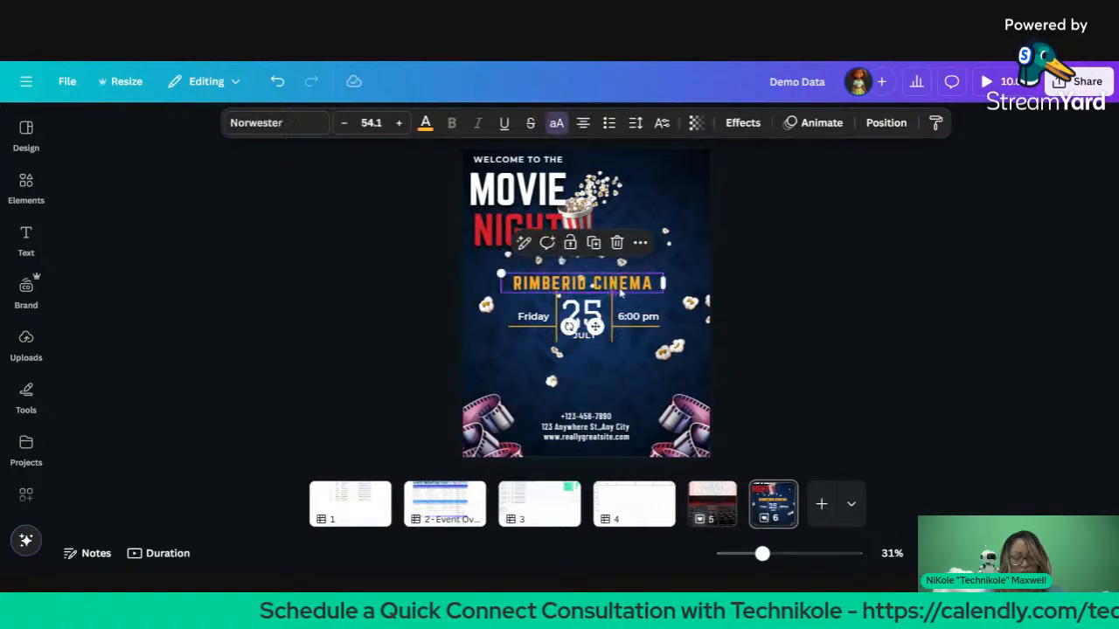
click(841, 336)
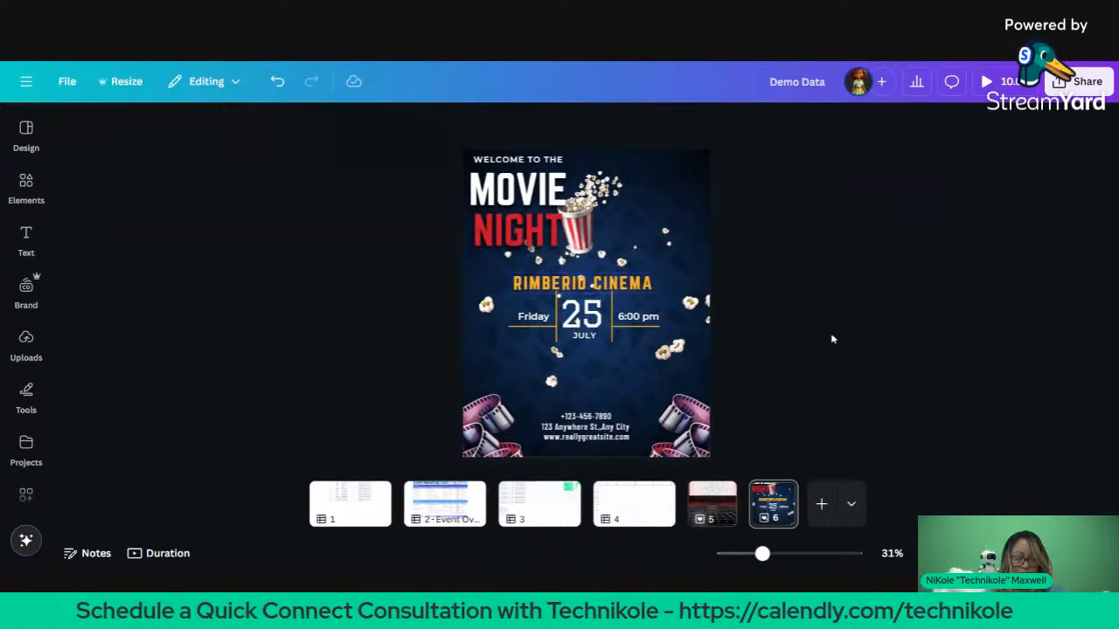
click(638, 285)
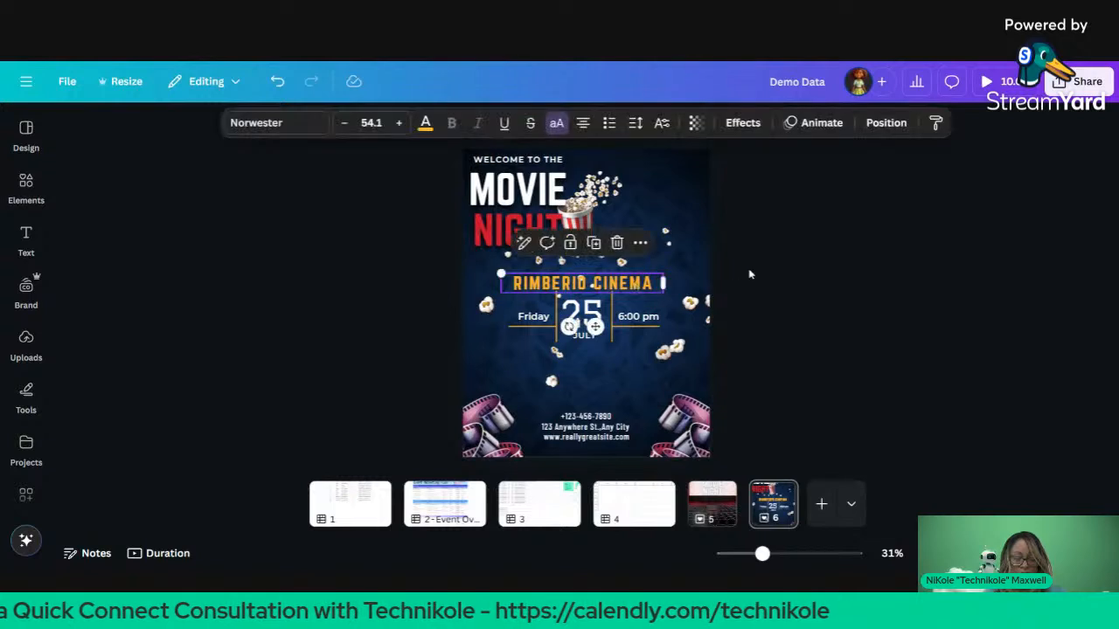
key(ctrl+d)
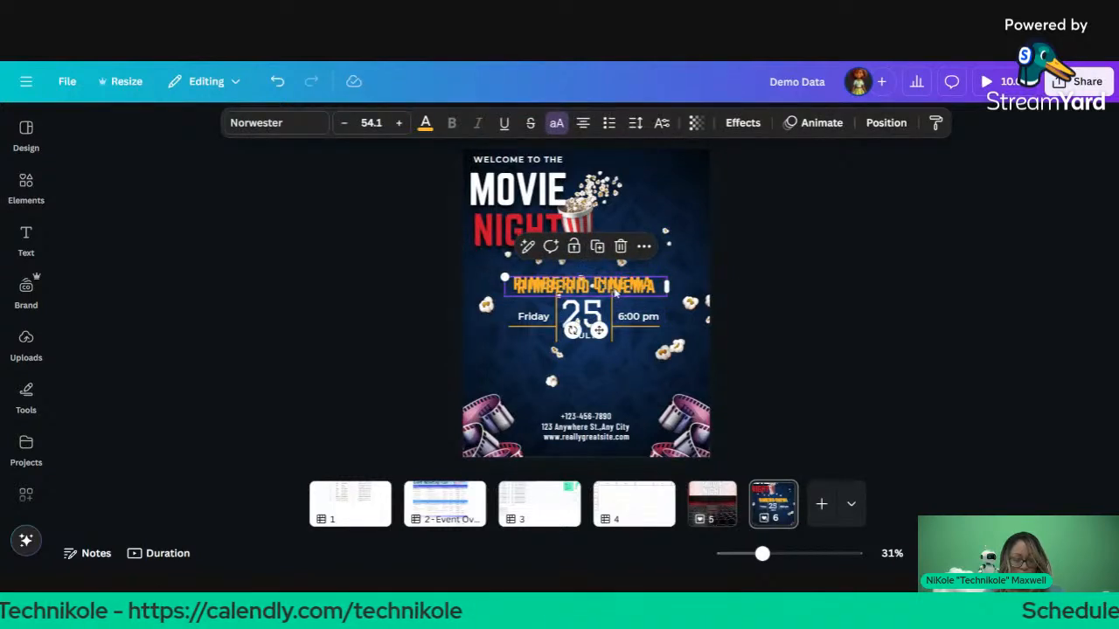
drag(615, 295, 605, 357)
key(Return)
text(GENRE)
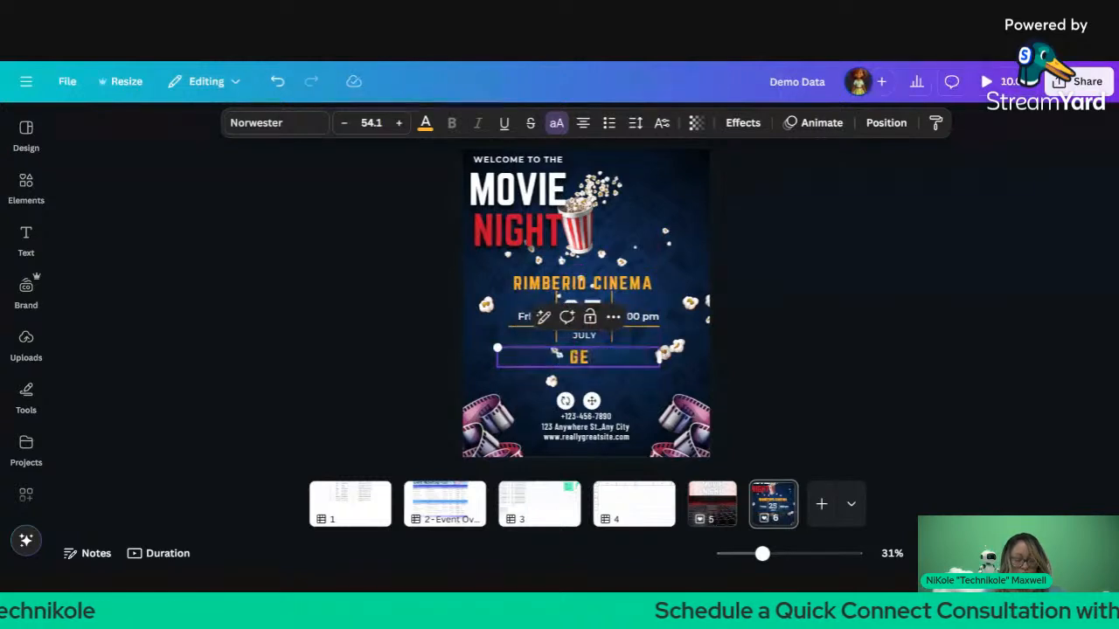
Step: Rename the original heading to MOVIE TITLE, nudge GENRE slightly, and open the Brand kit
click(629, 284)
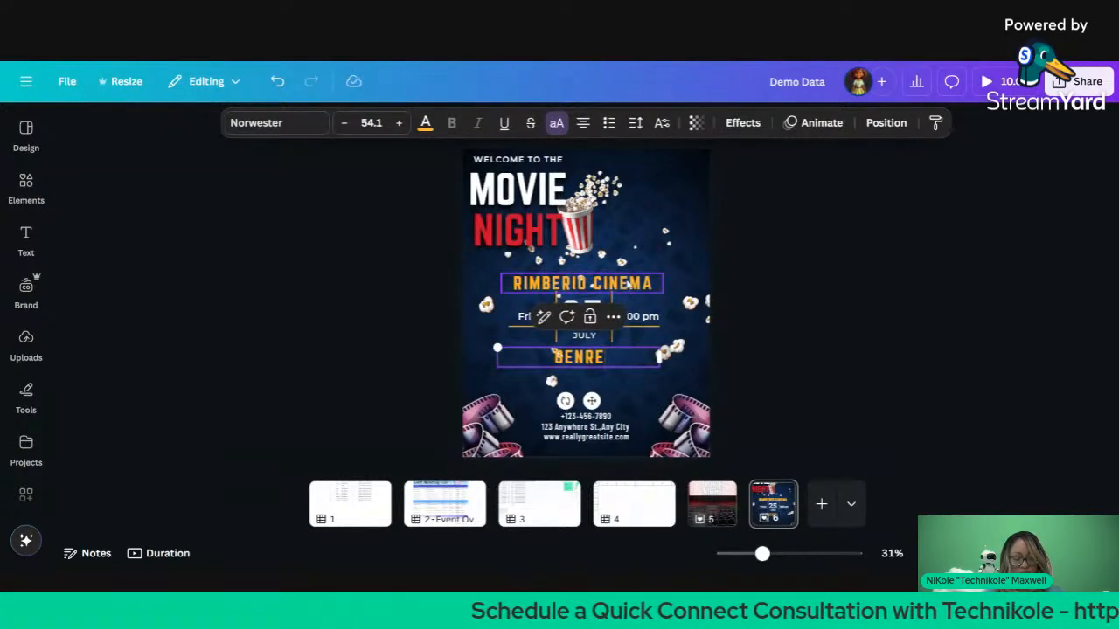
key(Return)
text(MOVIE TITLE)
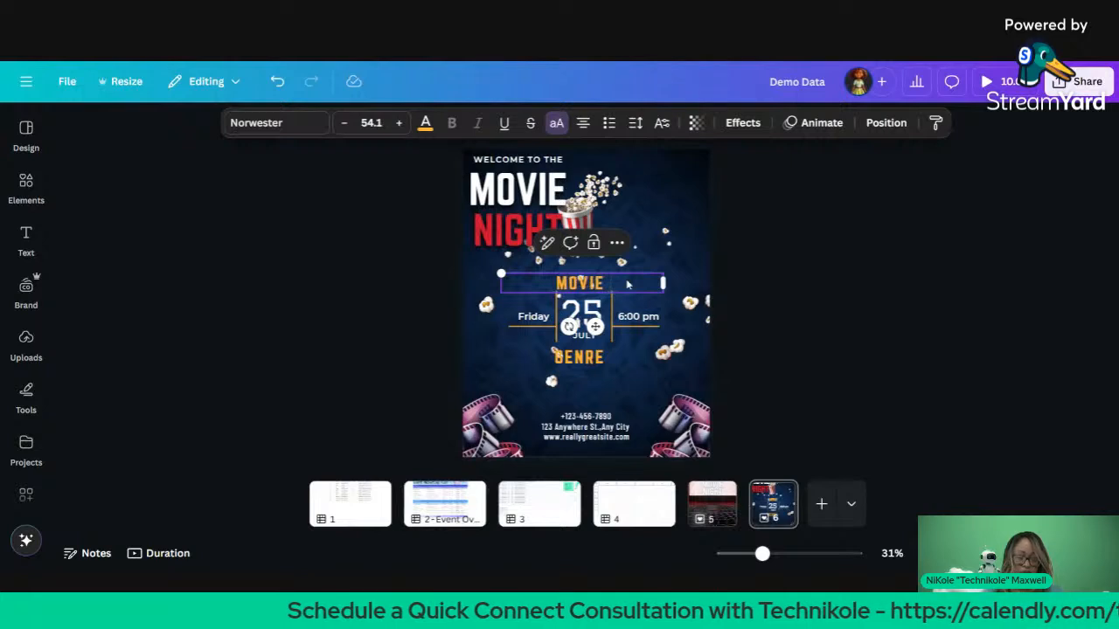
click(865, 231)
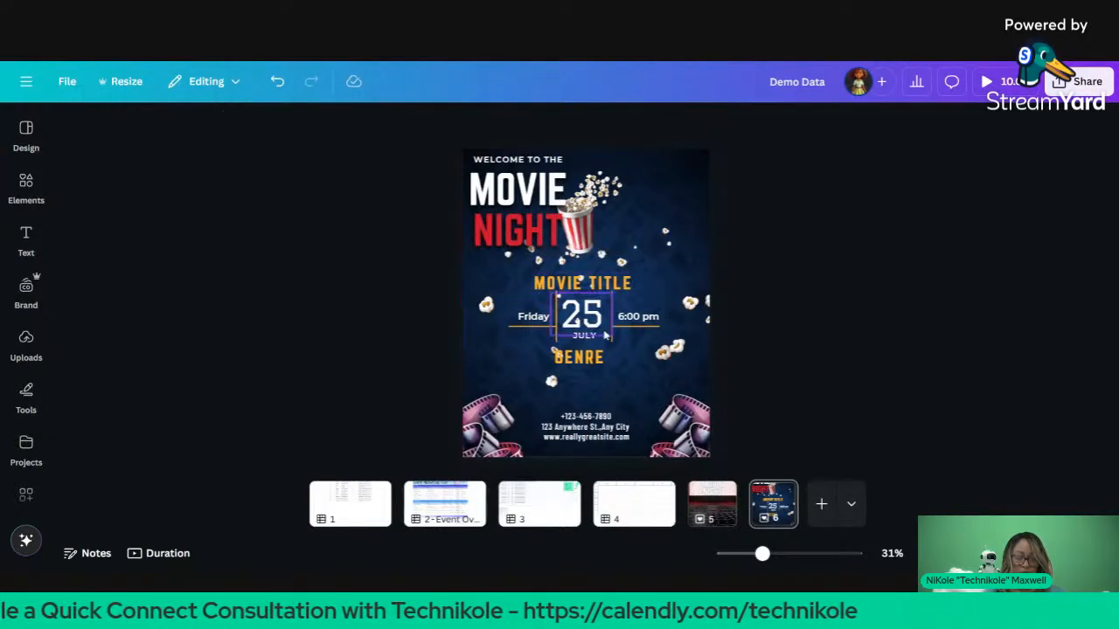
drag(582, 366, 587, 369)
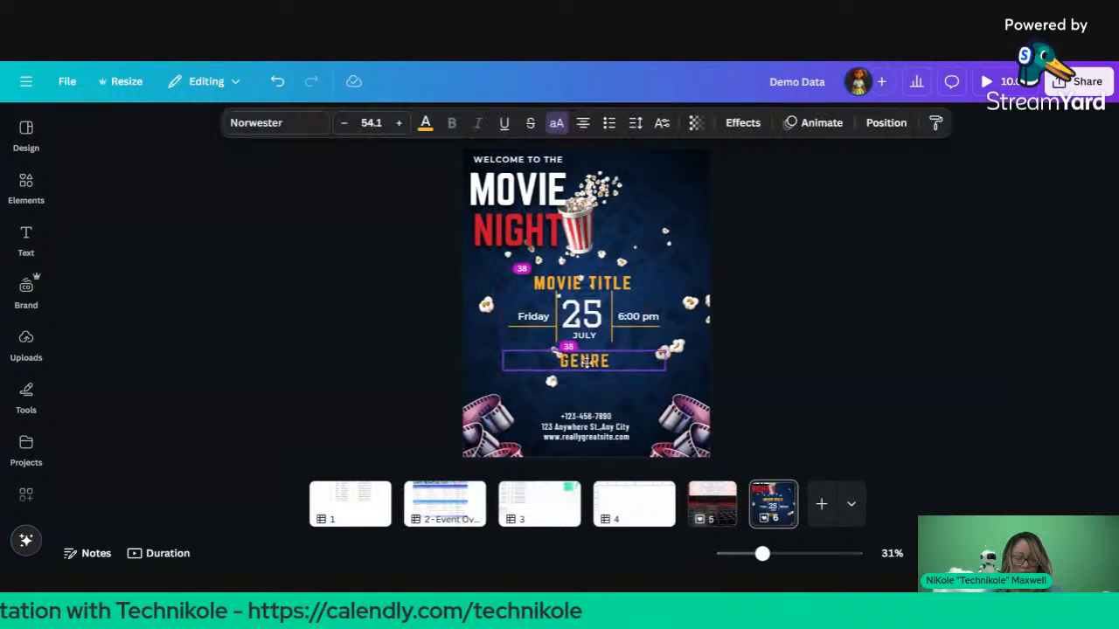
click(571, 287)
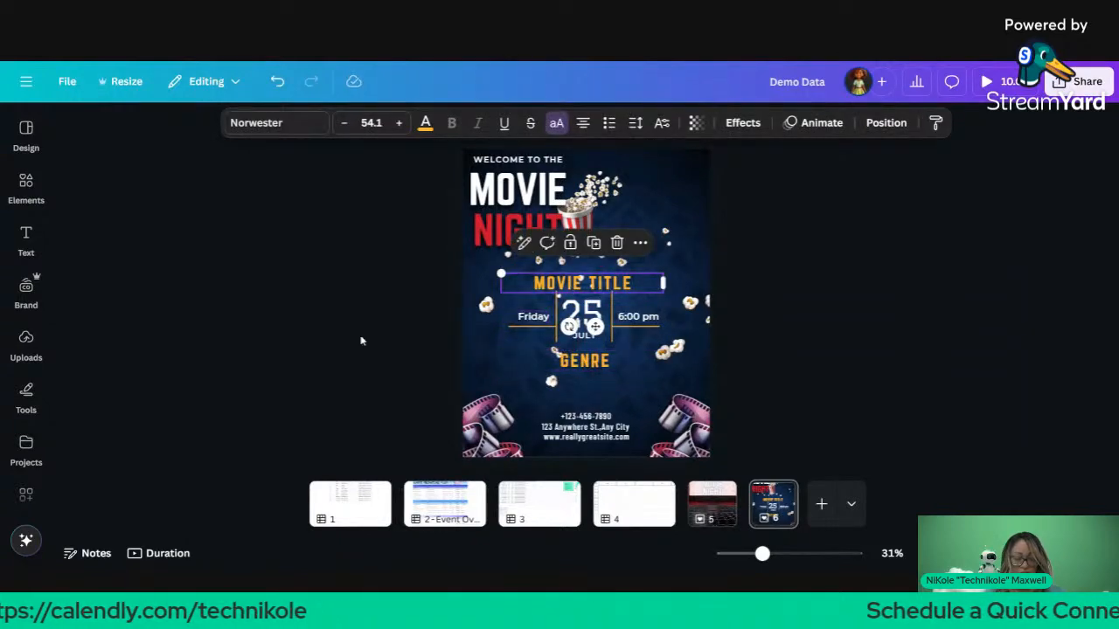
click(26, 288)
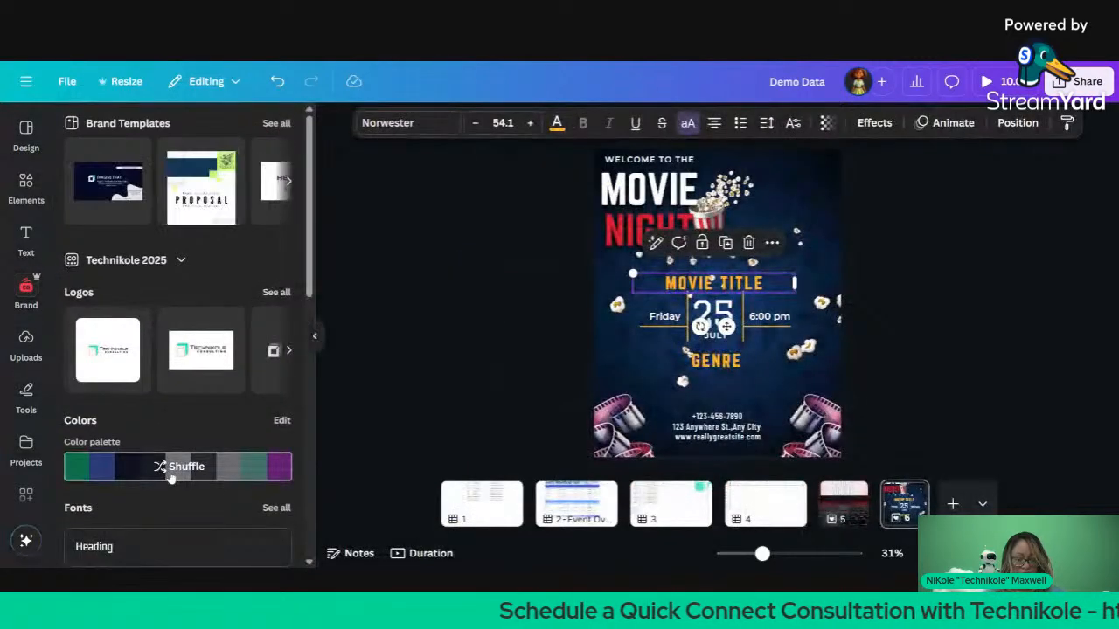
Step: Shuffle the brand colour palette onto the poster and apply it to all pages
click(171, 470)
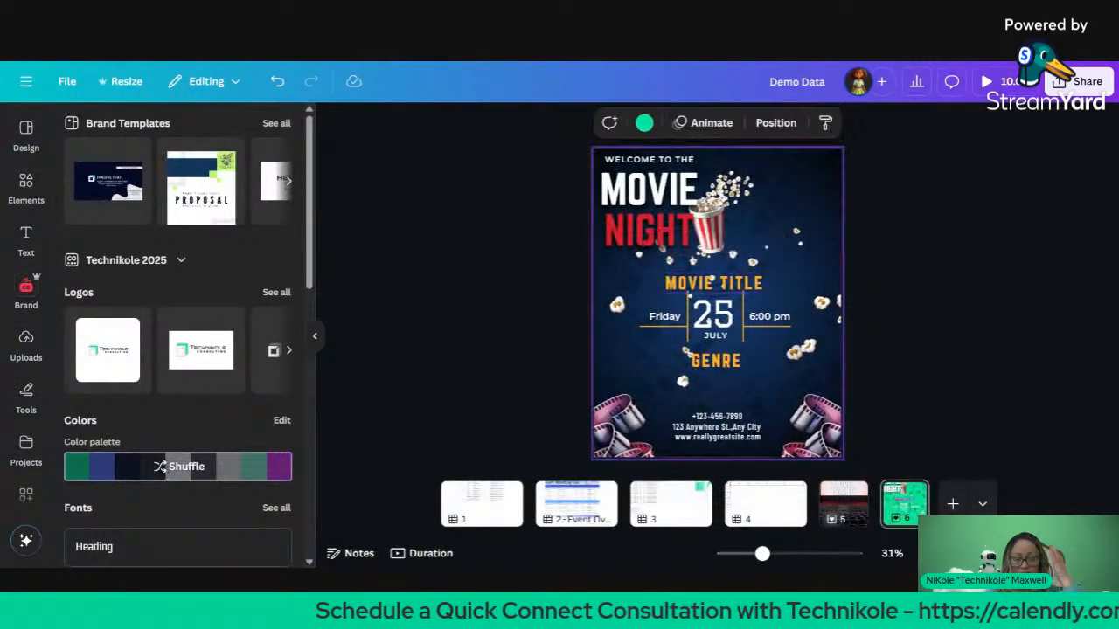
click(170, 472)
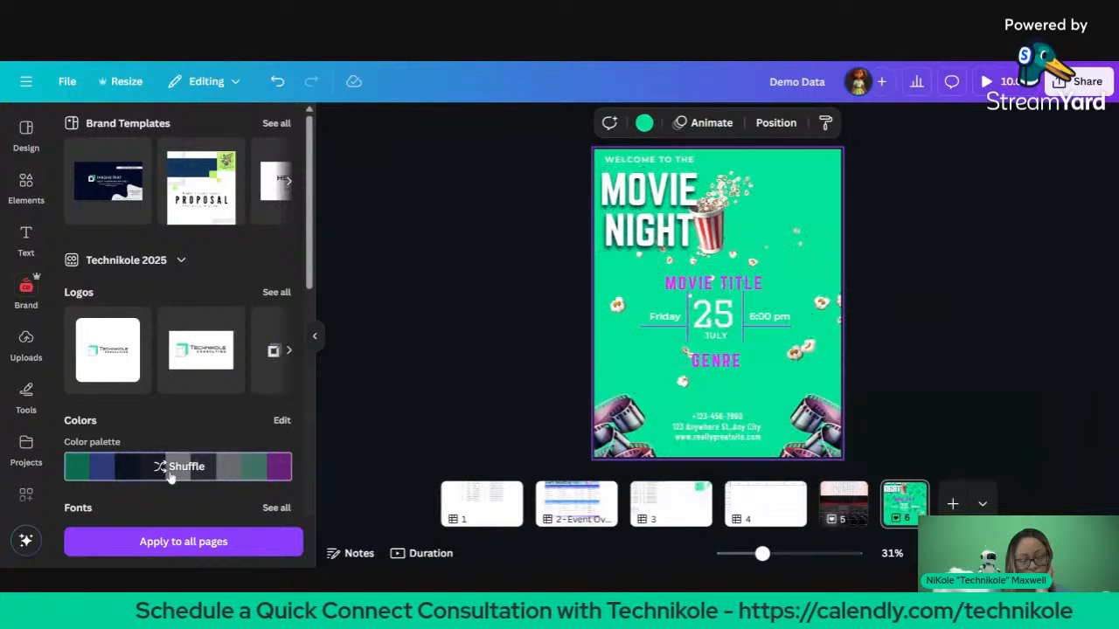
click(170, 472)
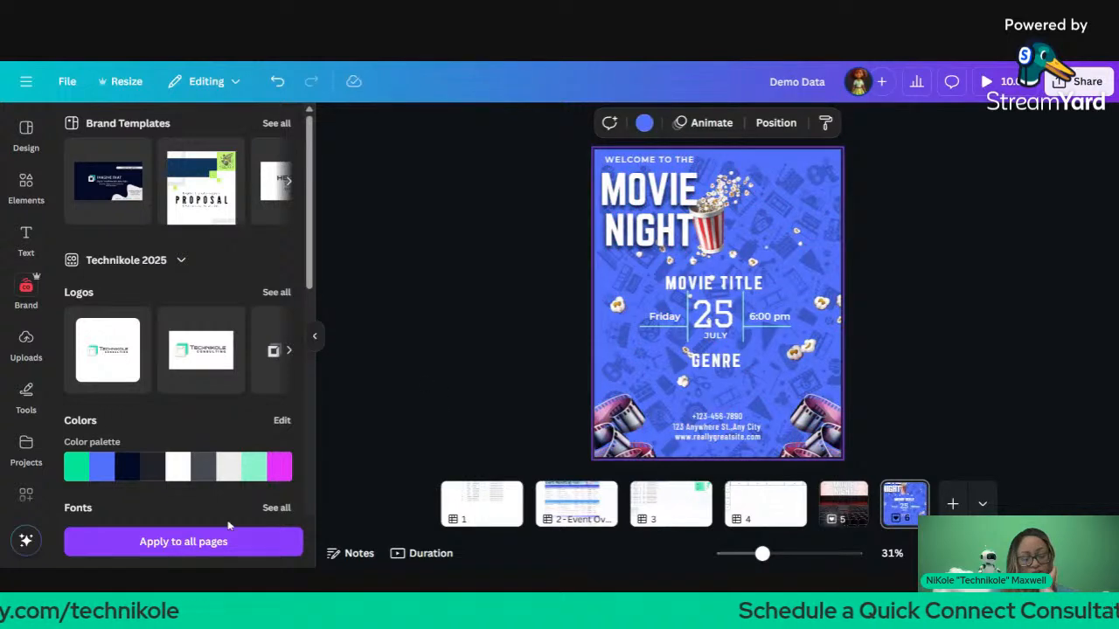
click(214, 544)
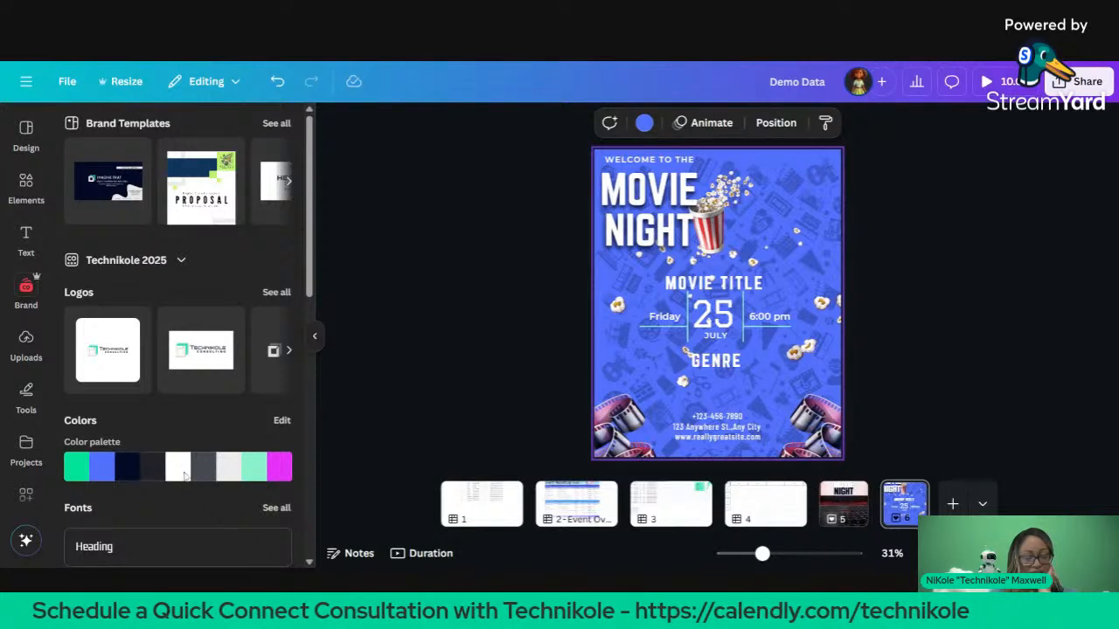
Step: Shuffle the brand palette a few more times toward a dark navy colour scheme
mouse_move(185, 475)
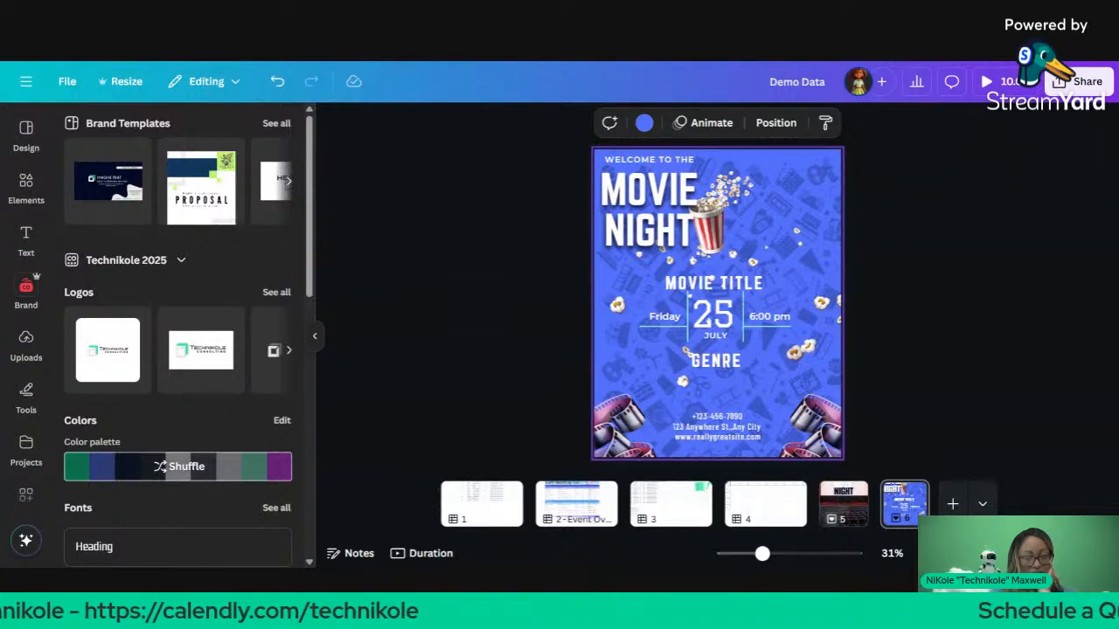
click(184, 470)
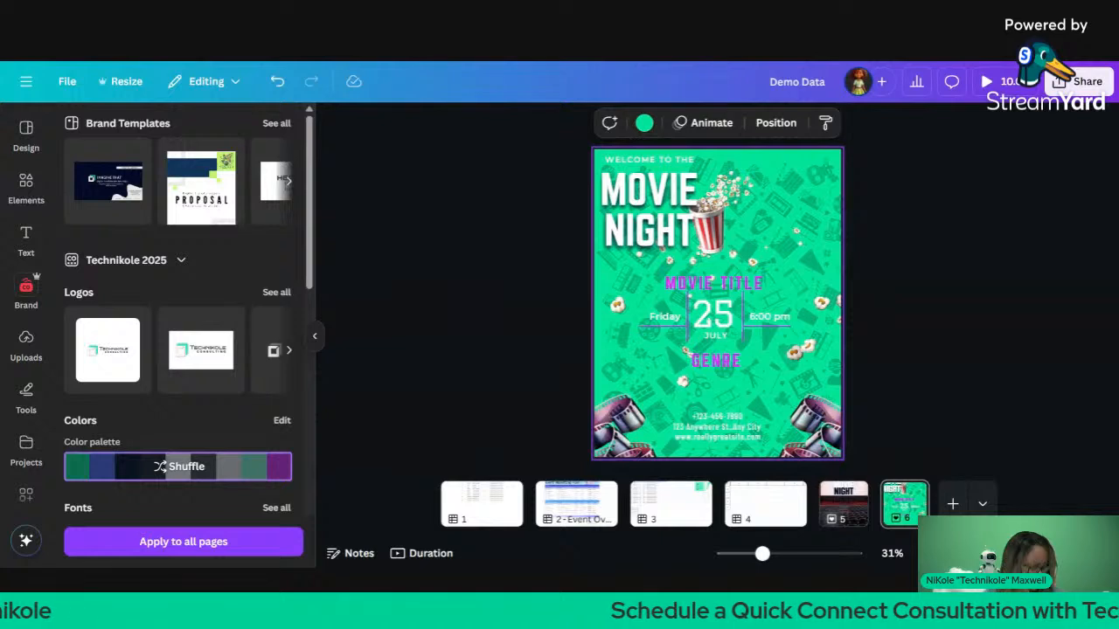
click(185, 473)
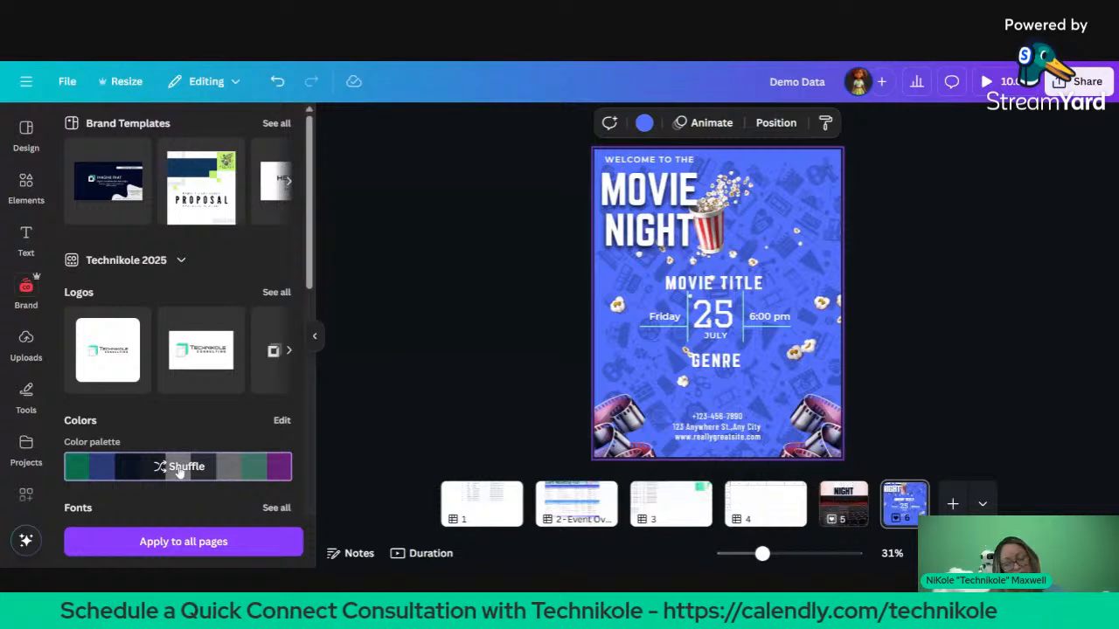
click(180, 466)
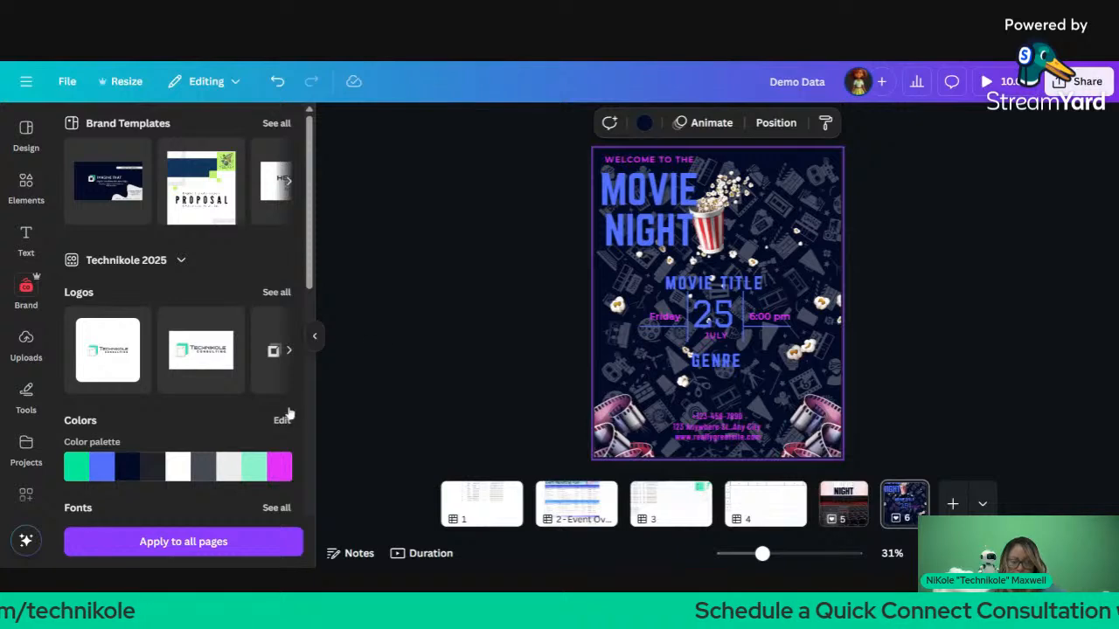
Step: Reshuffle the brand colours until the poster shows white text on dark navy with magenta reels
click(196, 472)
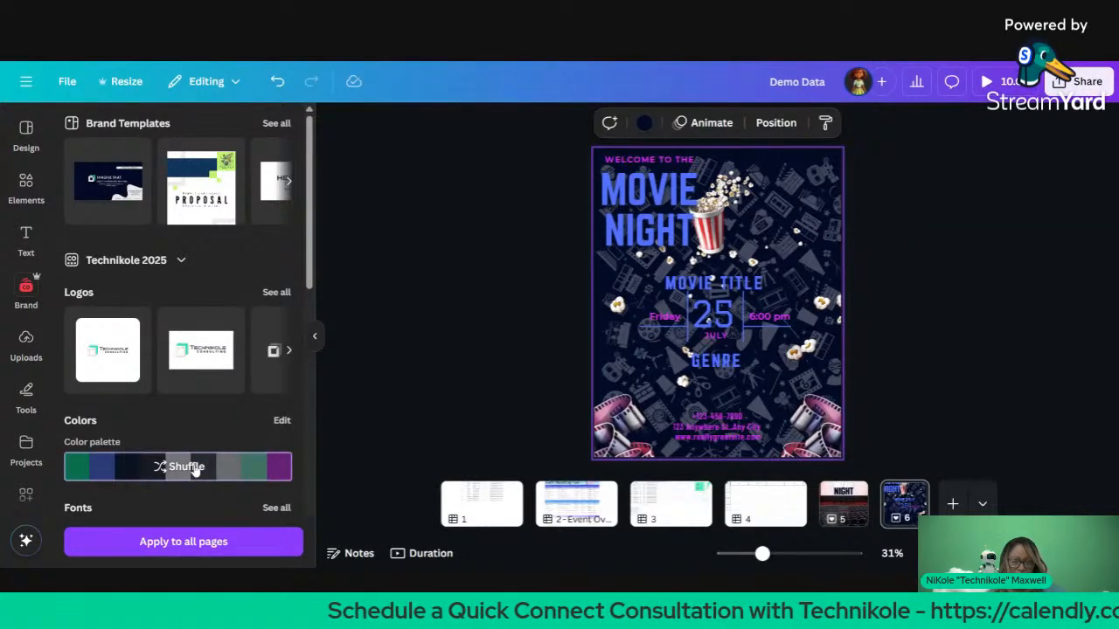
click(186, 466)
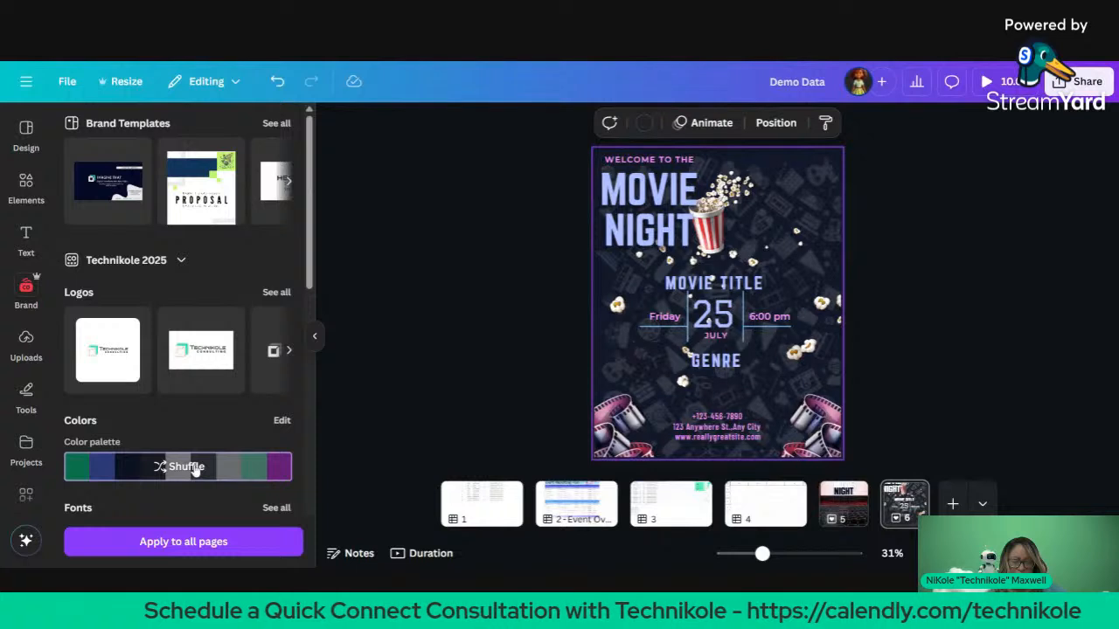
click(185, 466)
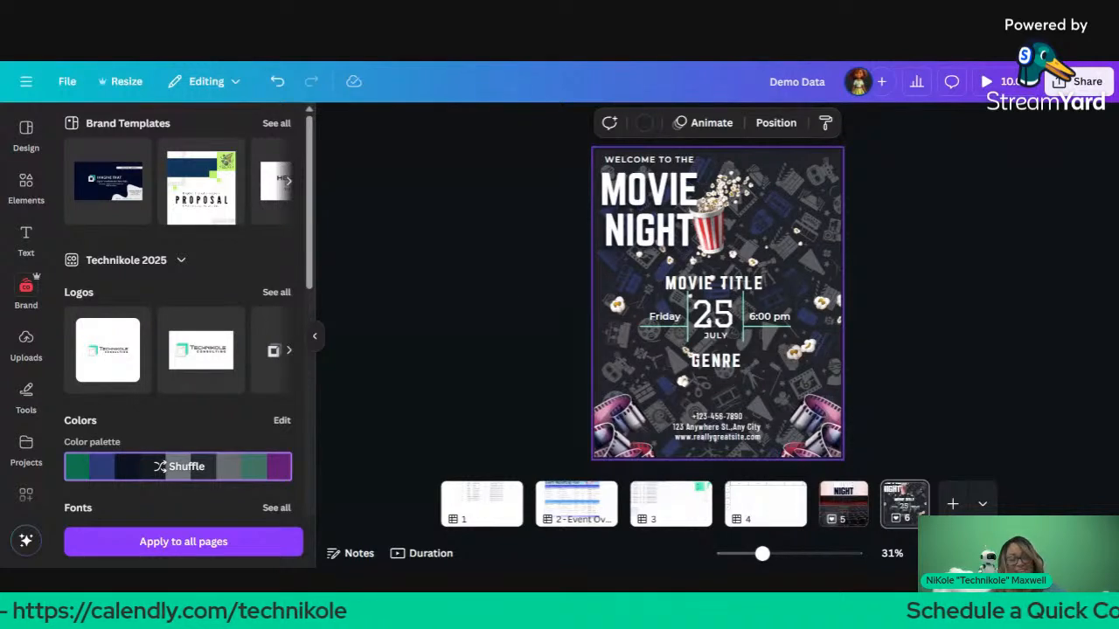
click(180, 467)
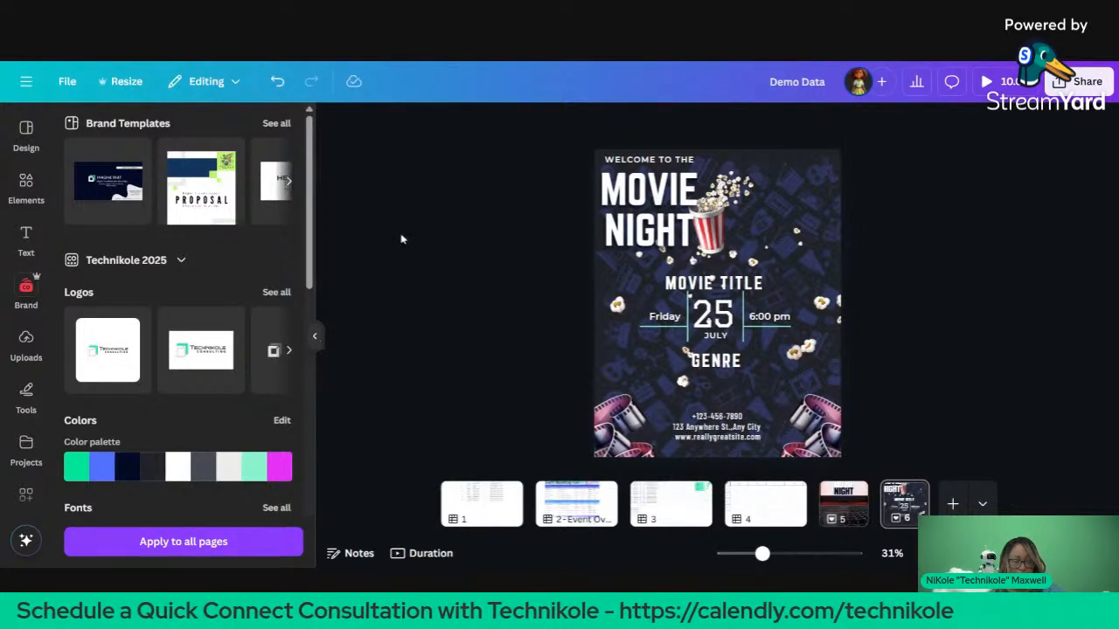
Step: Collapse the Brand panel and select the GENRE text beneath the date
click(316, 336)
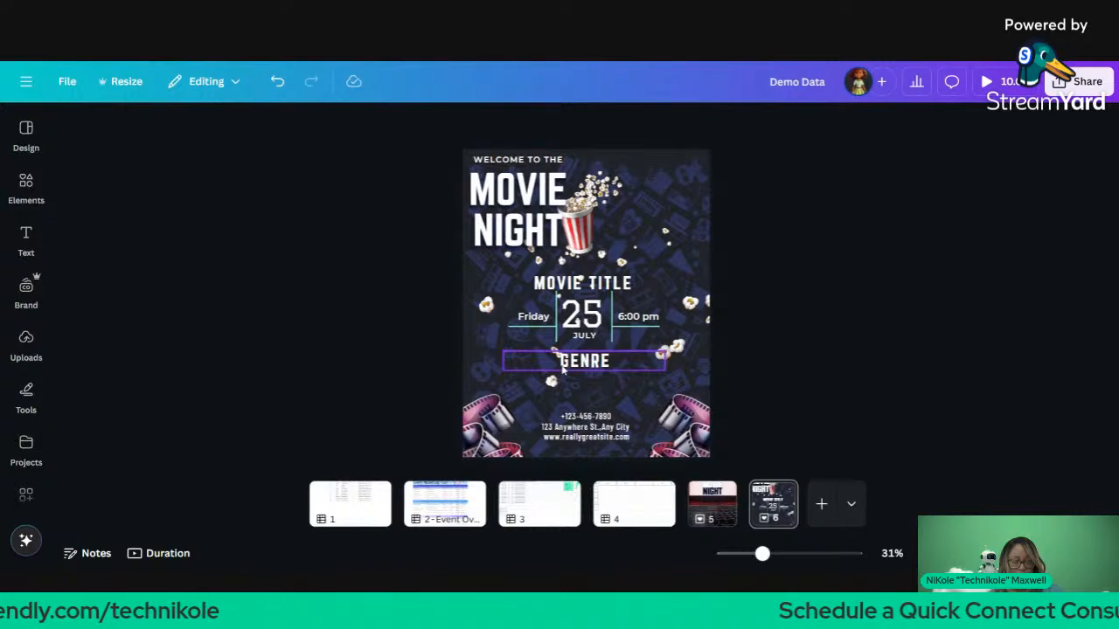
click(563, 369)
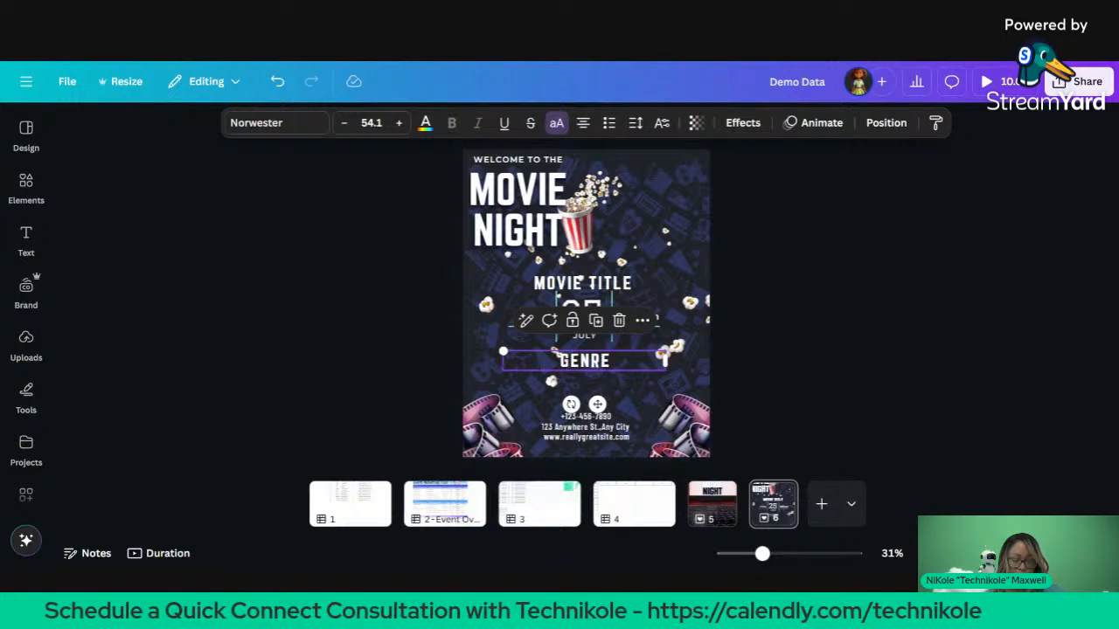
Step: Duplicate GENRE, retype the copy as 'LOVED BY OVER ON ROTTEN APPLES', and move it to the upper right
key(ctrl+d)
drag(647, 369, 641, 392)
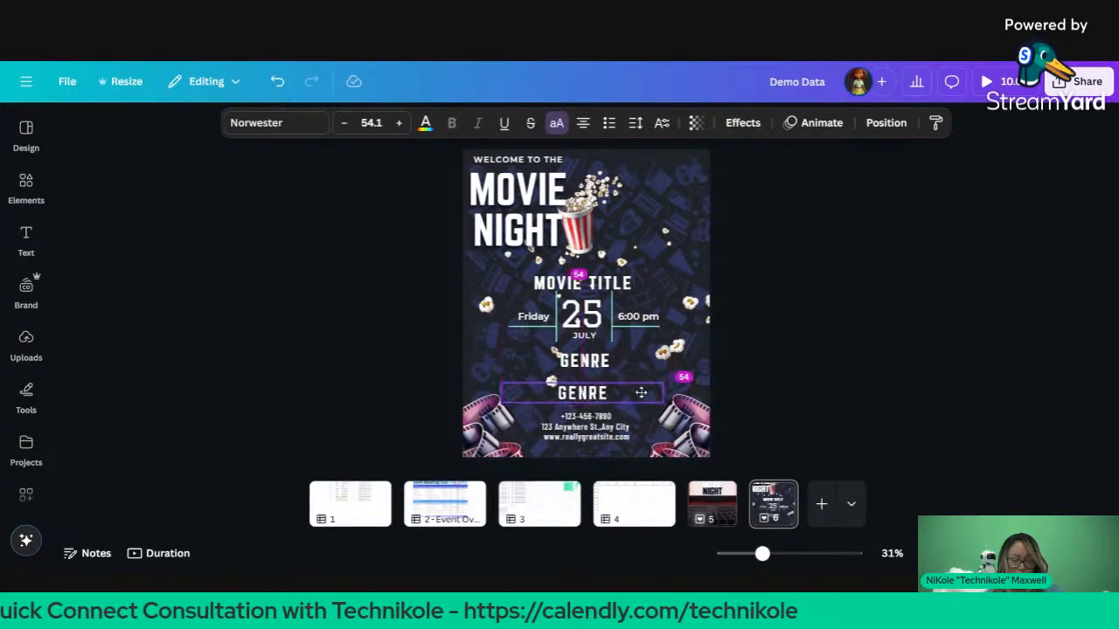
double_click(641, 392)
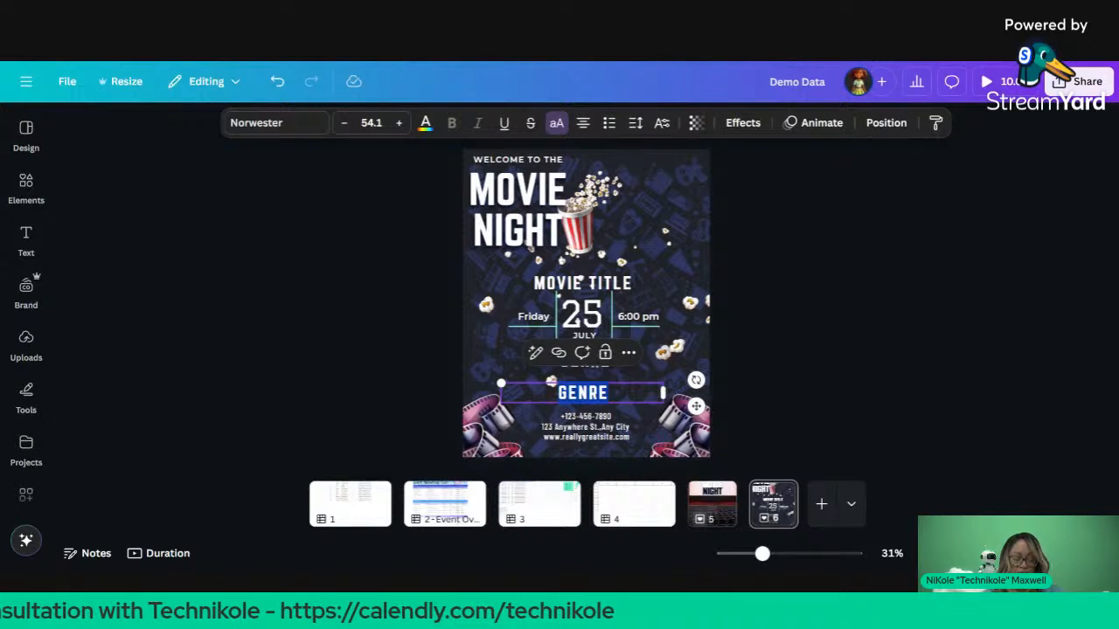
text(LOVED BY)
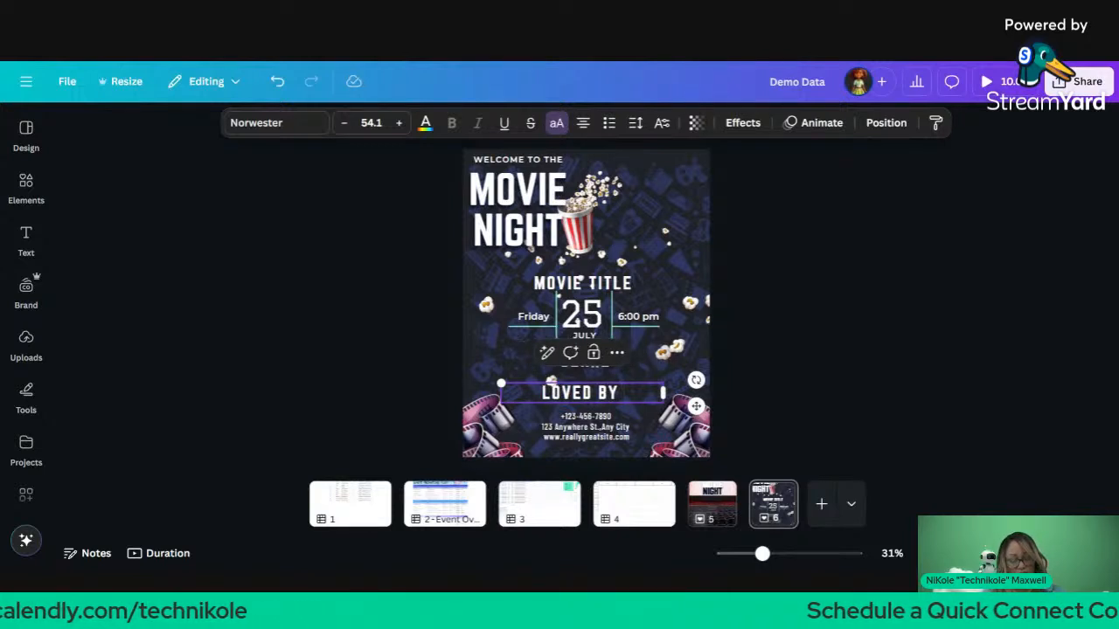
text( OVER )
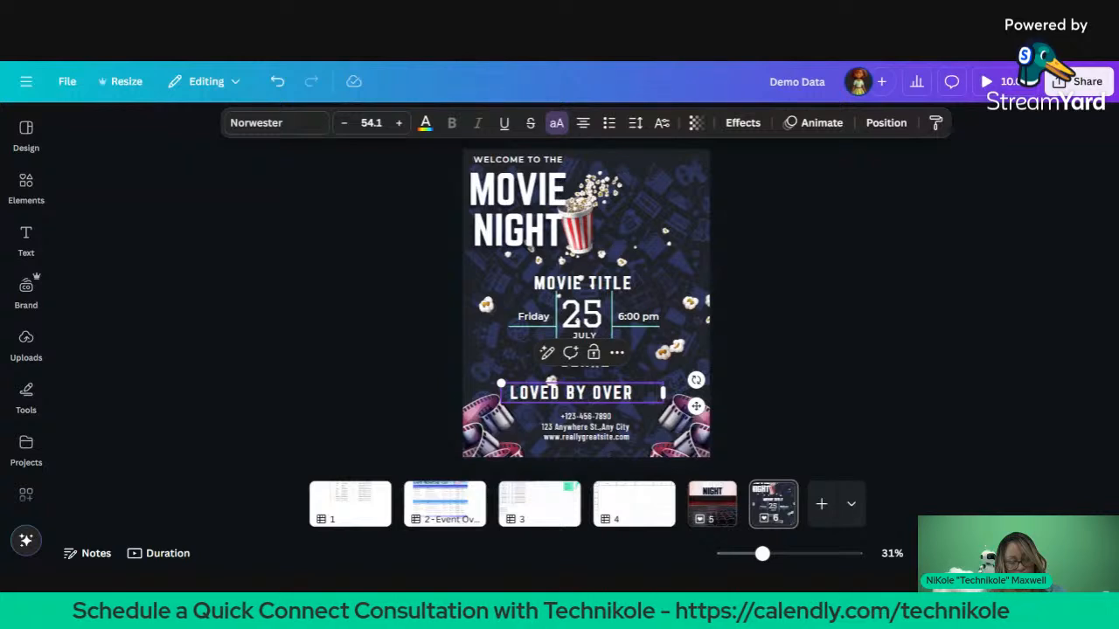
text(   0)
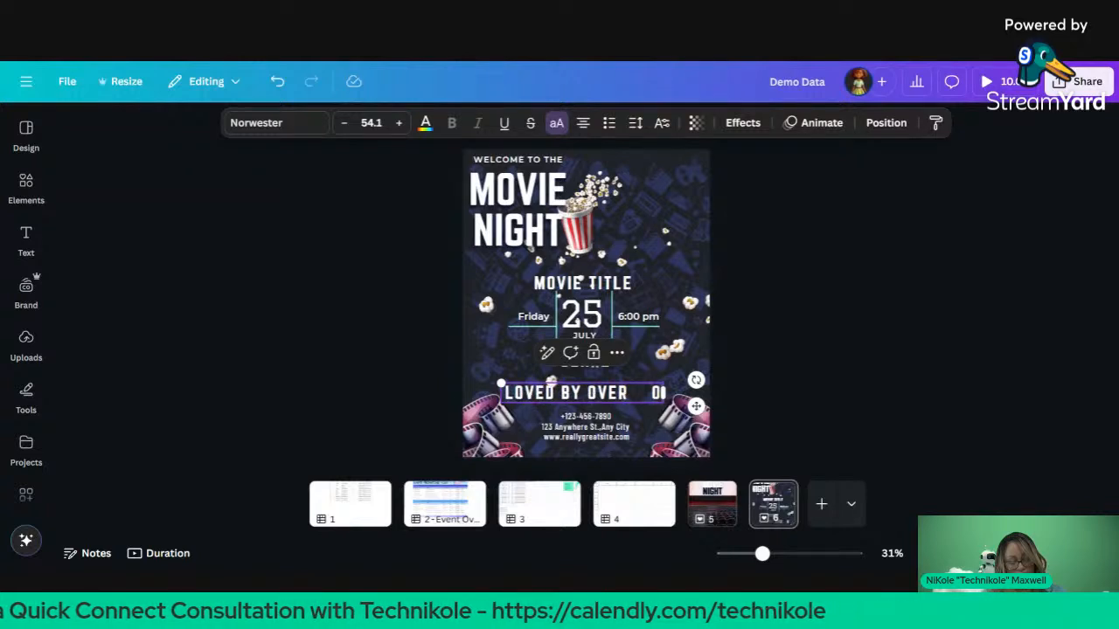
text(0)
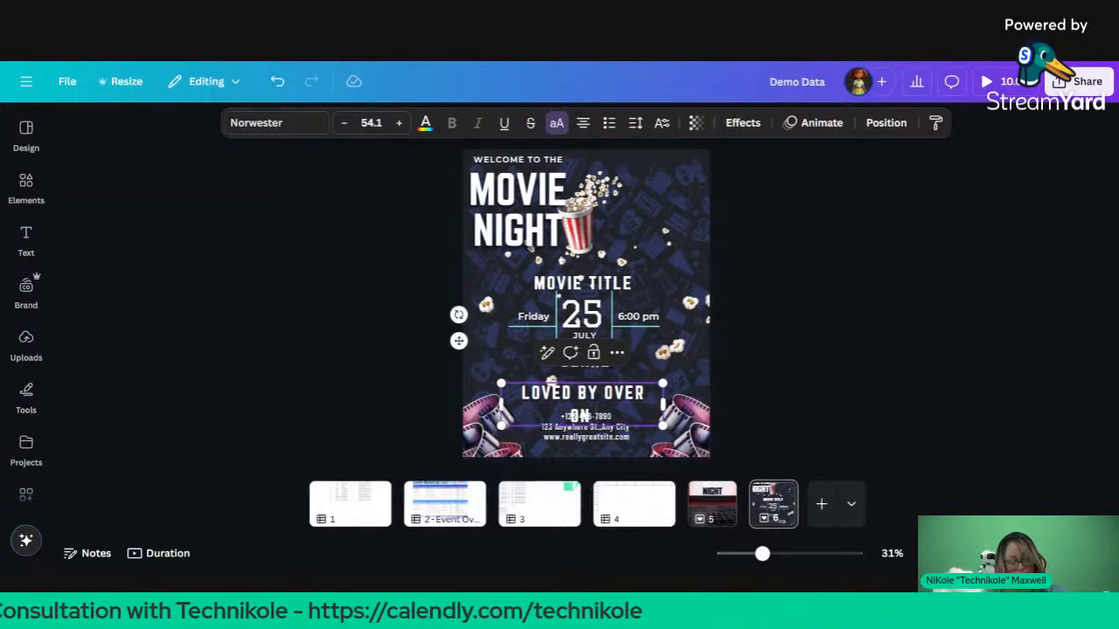
text( ROTT)
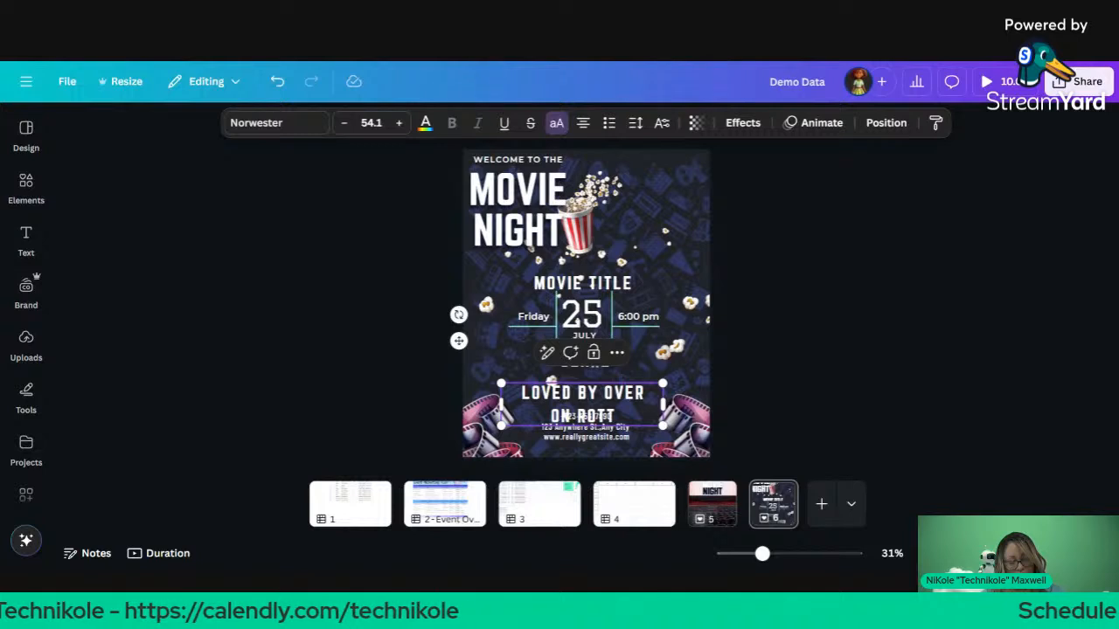
text(EN APPLES)
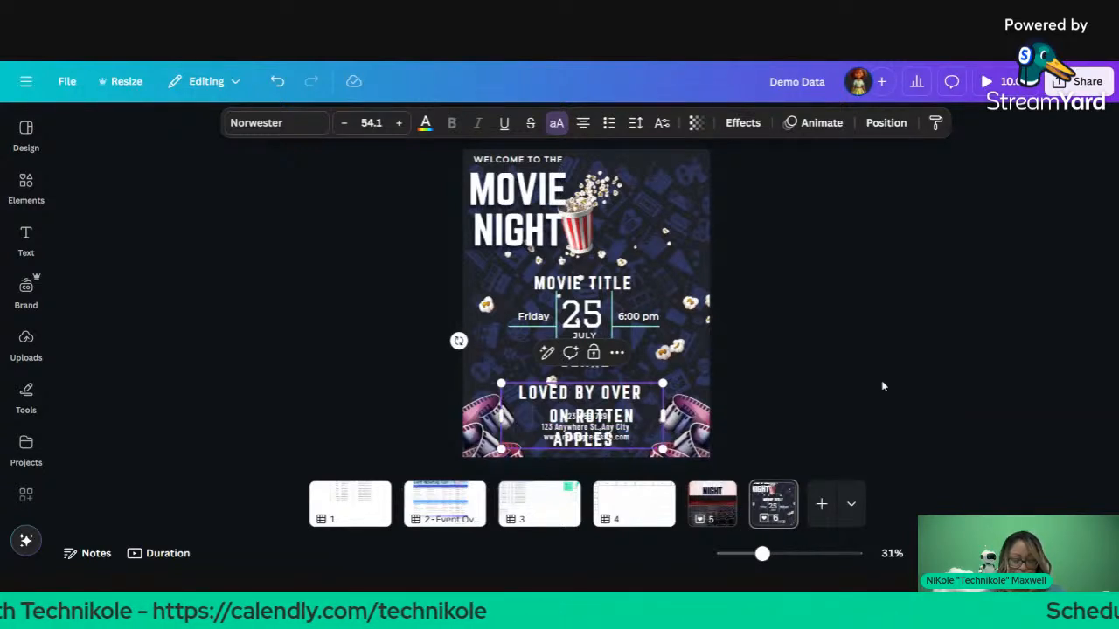
drag(629, 409, 689, 192)
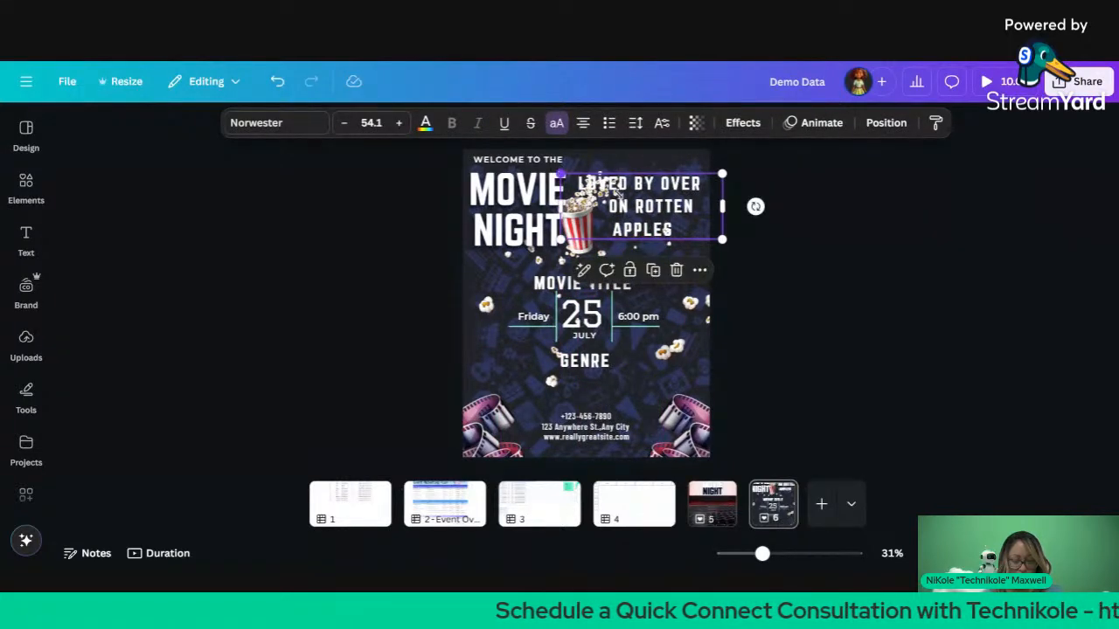
Step: Shrink the rating text box beside the popcorn and add a blank line after LOVED BY OVER
drag(560, 174, 607, 193)
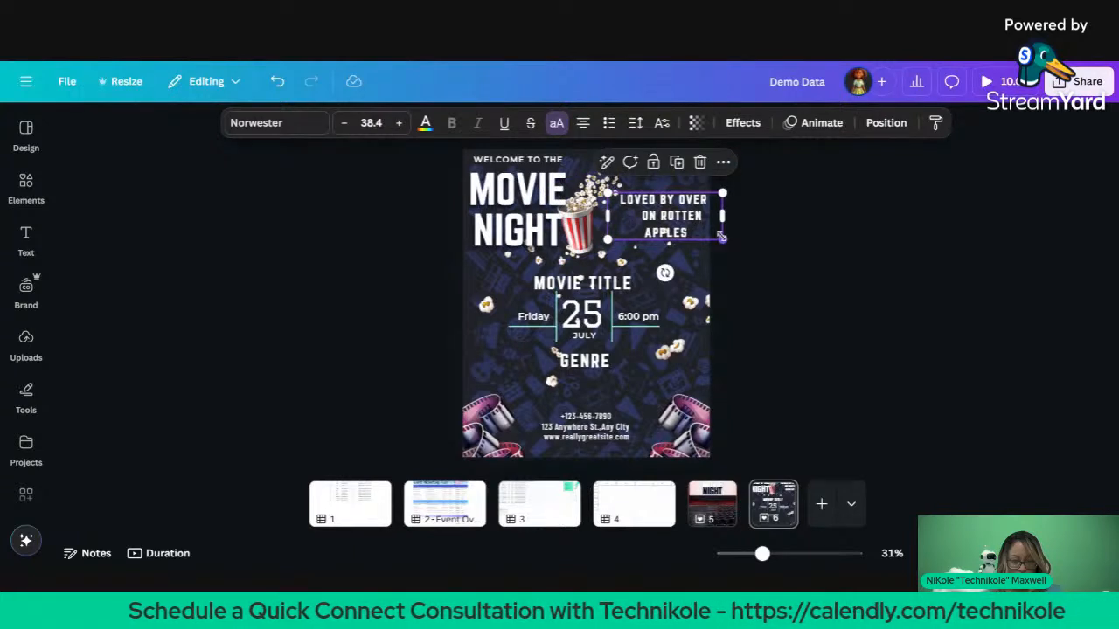
drag(717, 233, 715, 236)
double_click(664, 225)
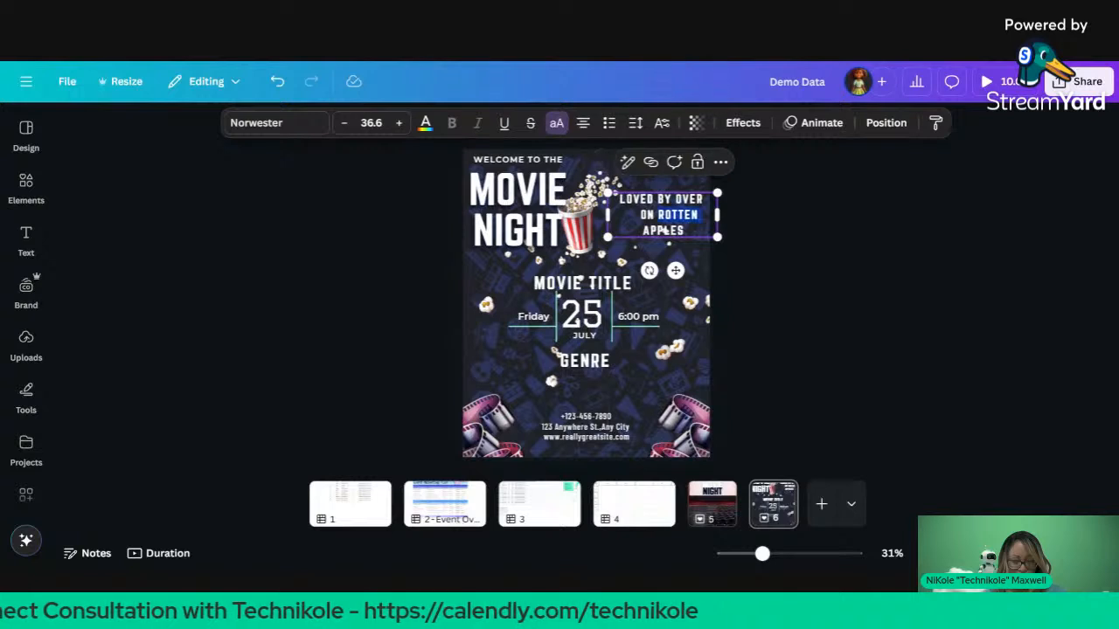
click(664, 229)
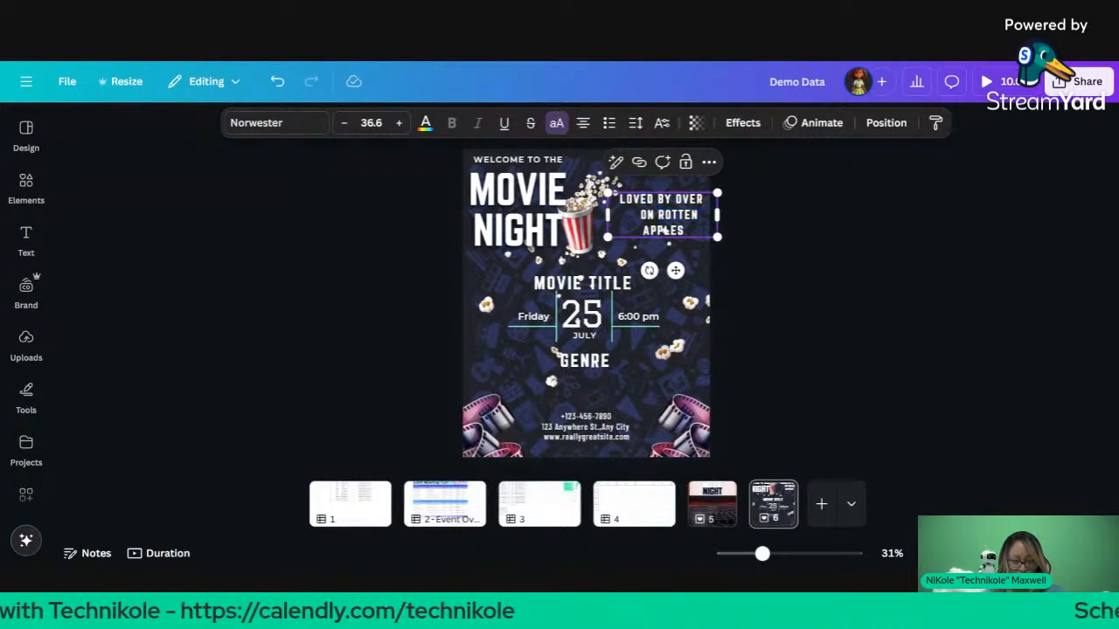
key(Return)
key(Return)
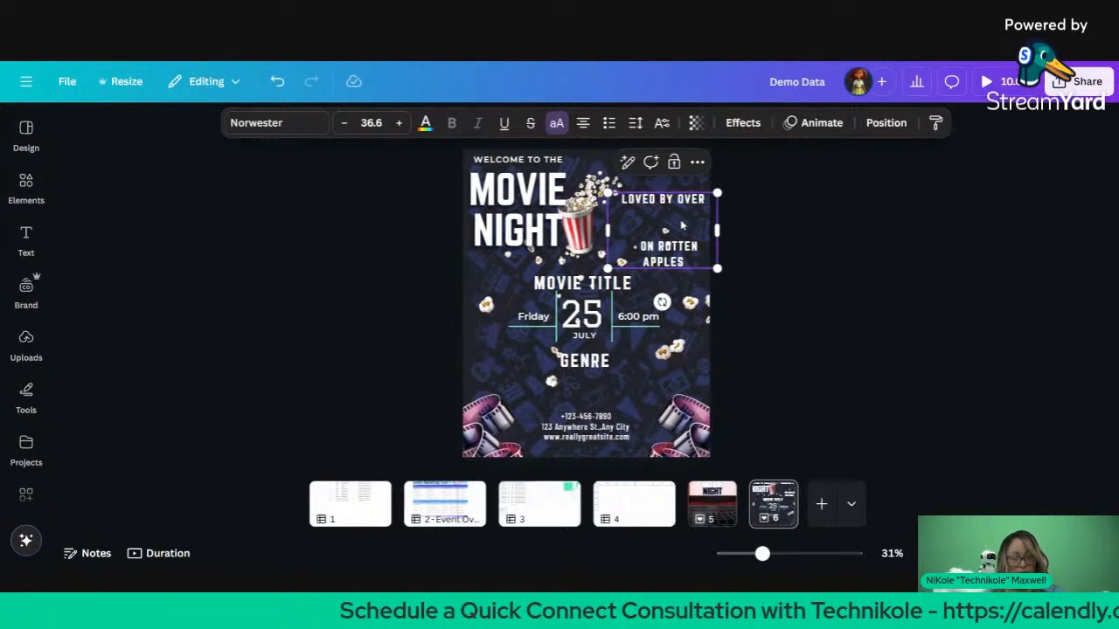
key(Escape)
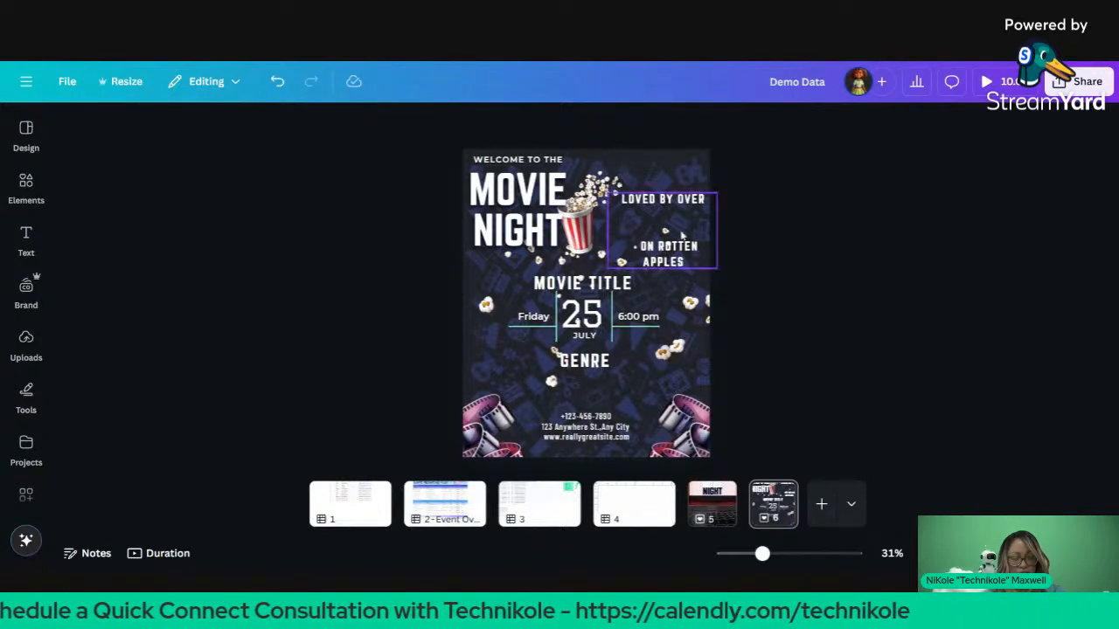
Step: Duplicate the text box, replace its text with FILLER, and move it below LOVED BY OVER
click(703, 225)
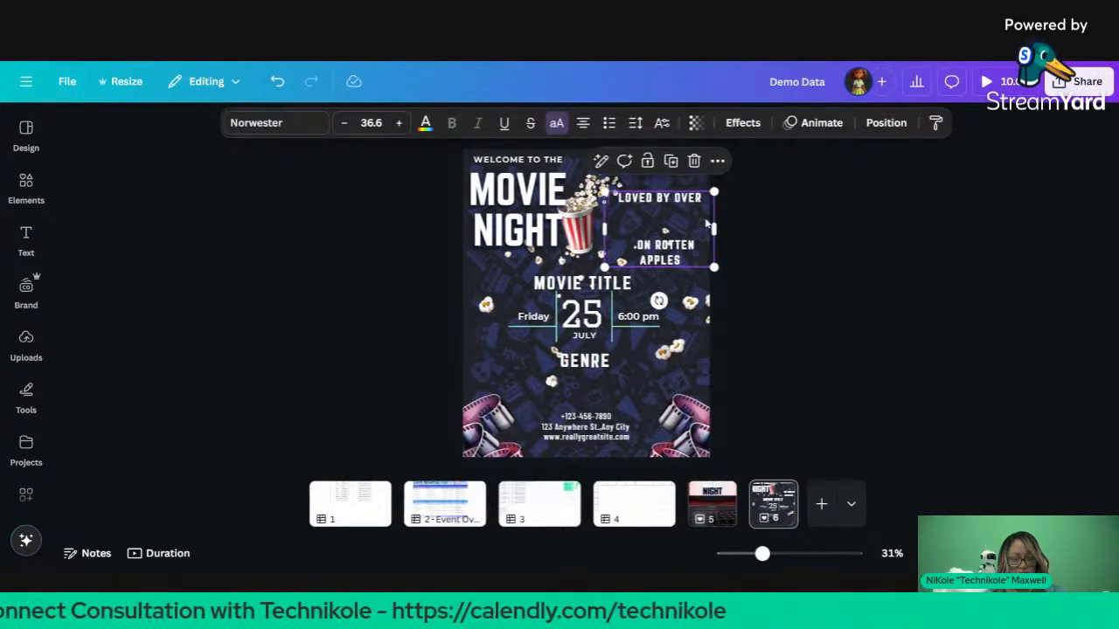
drag(707, 224, 710, 228)
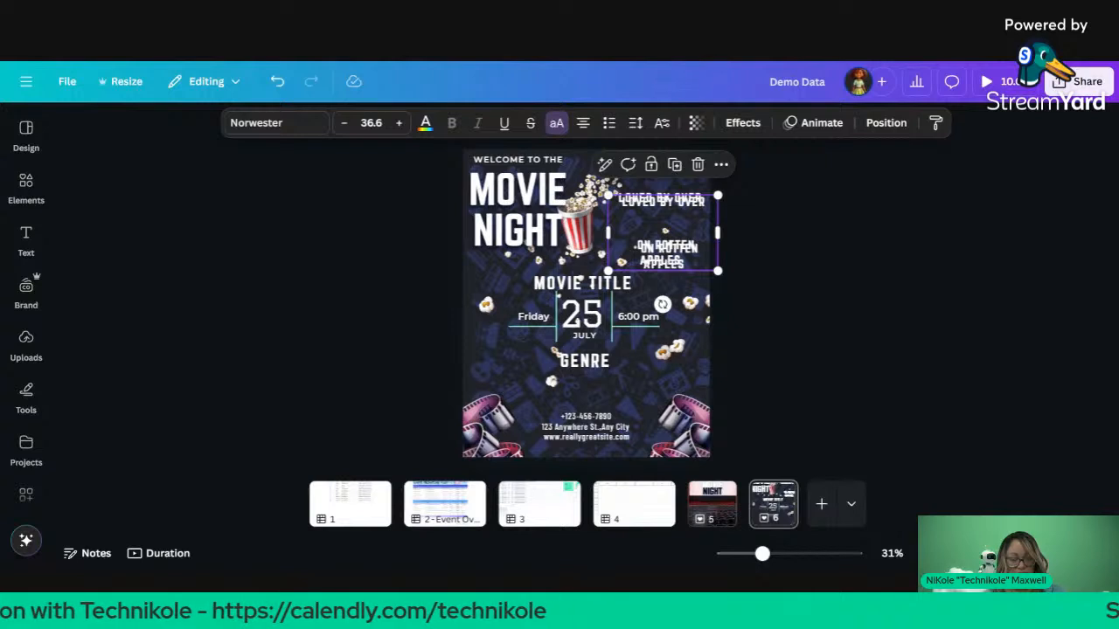
key(Return)
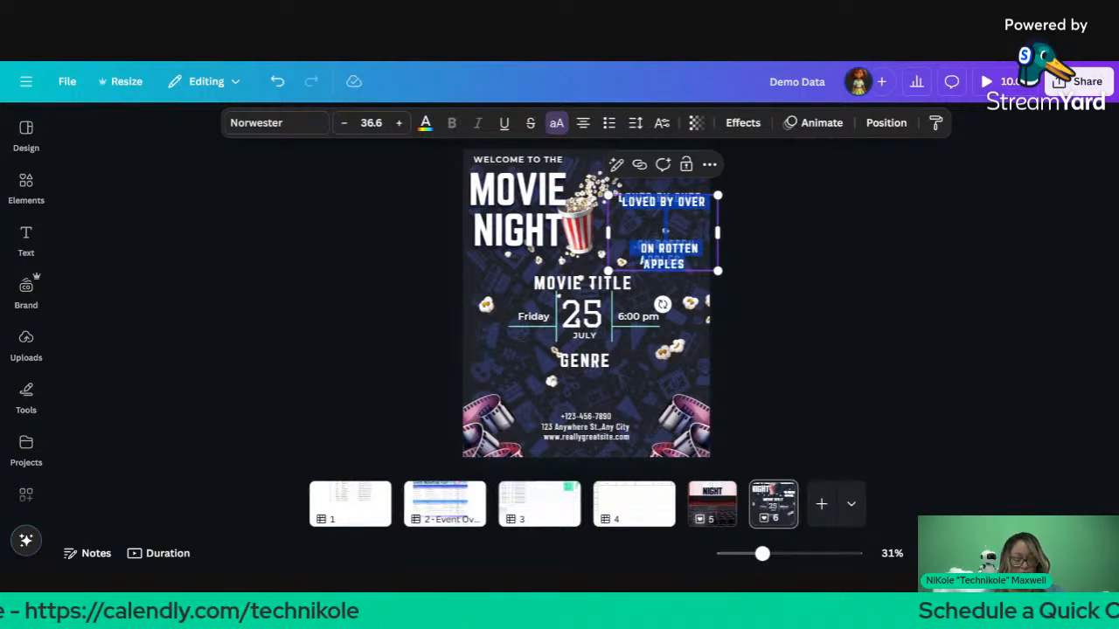
key(BackSpace)
text(FILLER)
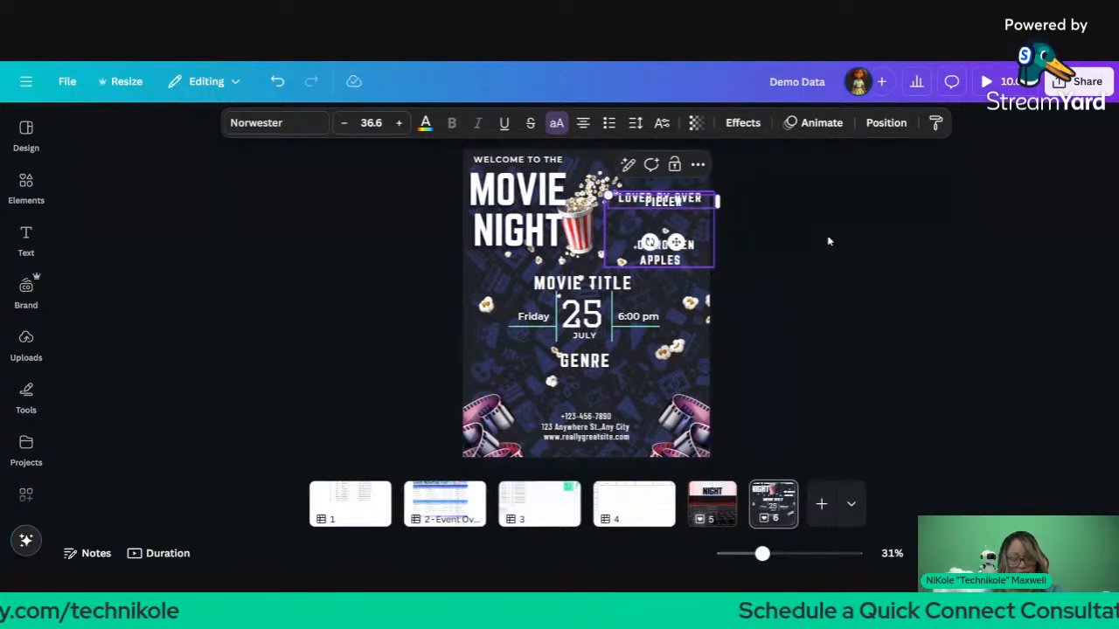
key(Escape)
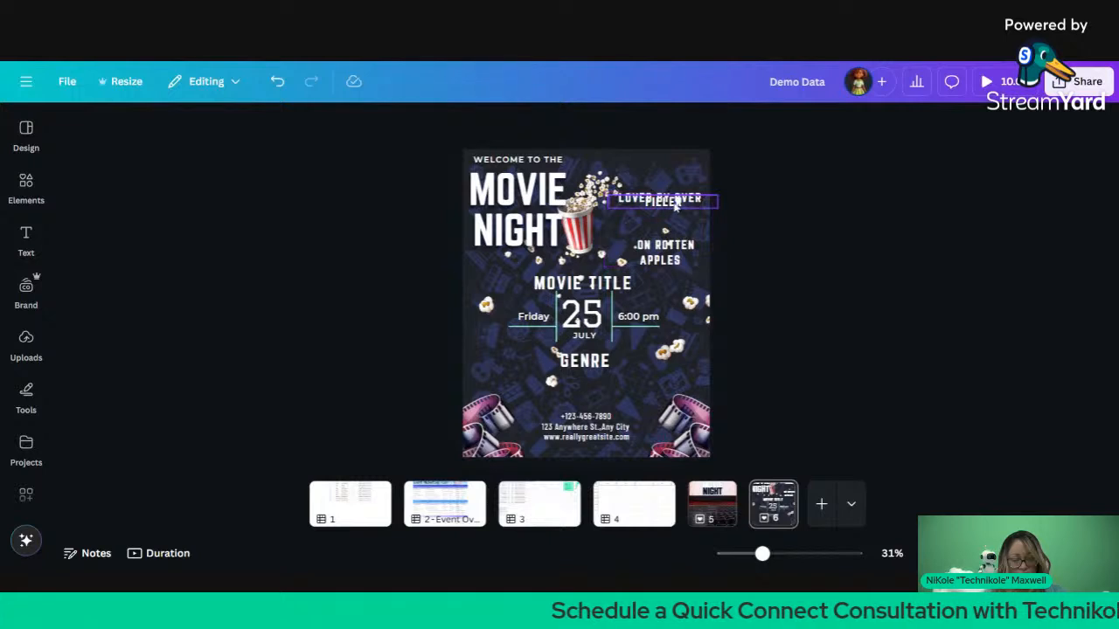
drag(675, 210, 674, 219)
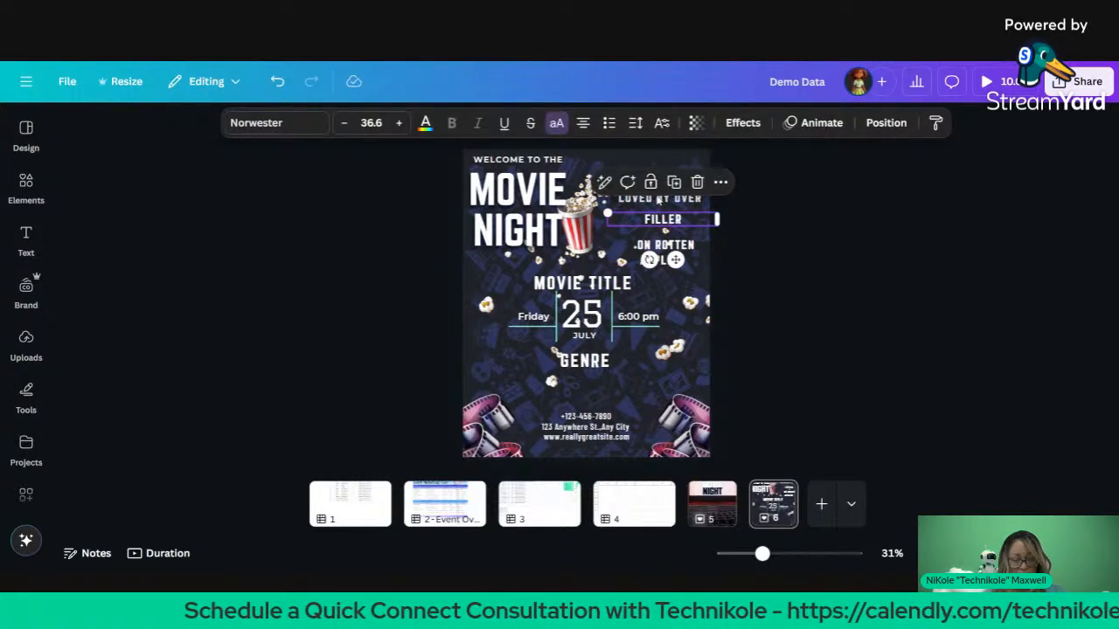
Step: Shrink the whole rating text group and nudge FILLER slightly down into the gap
click(657, 201)
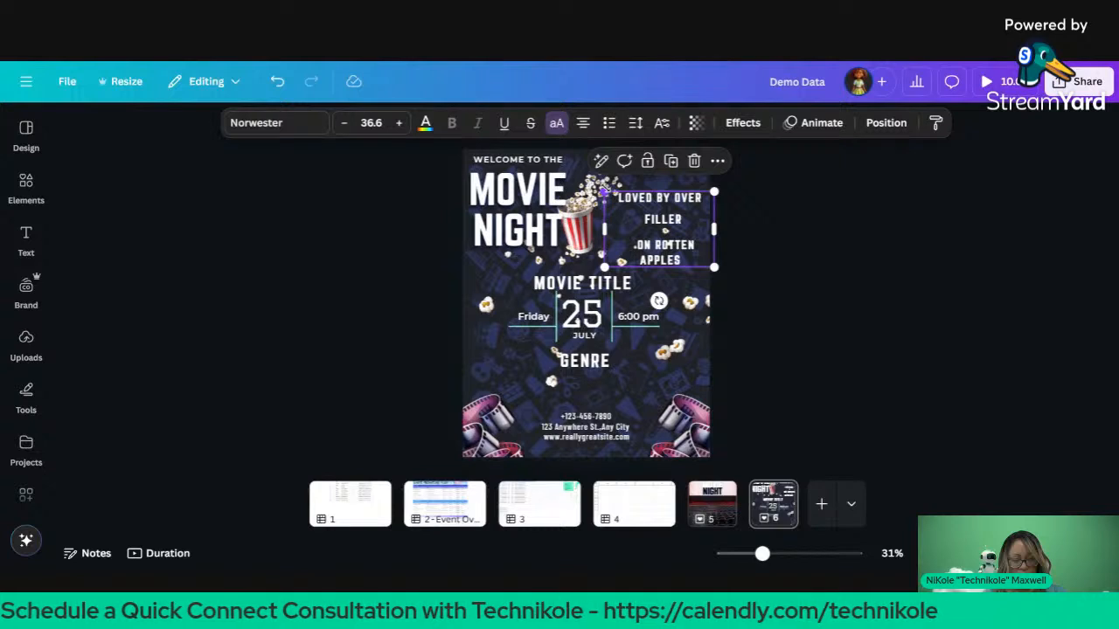
drag(604, 192, 619, 187)
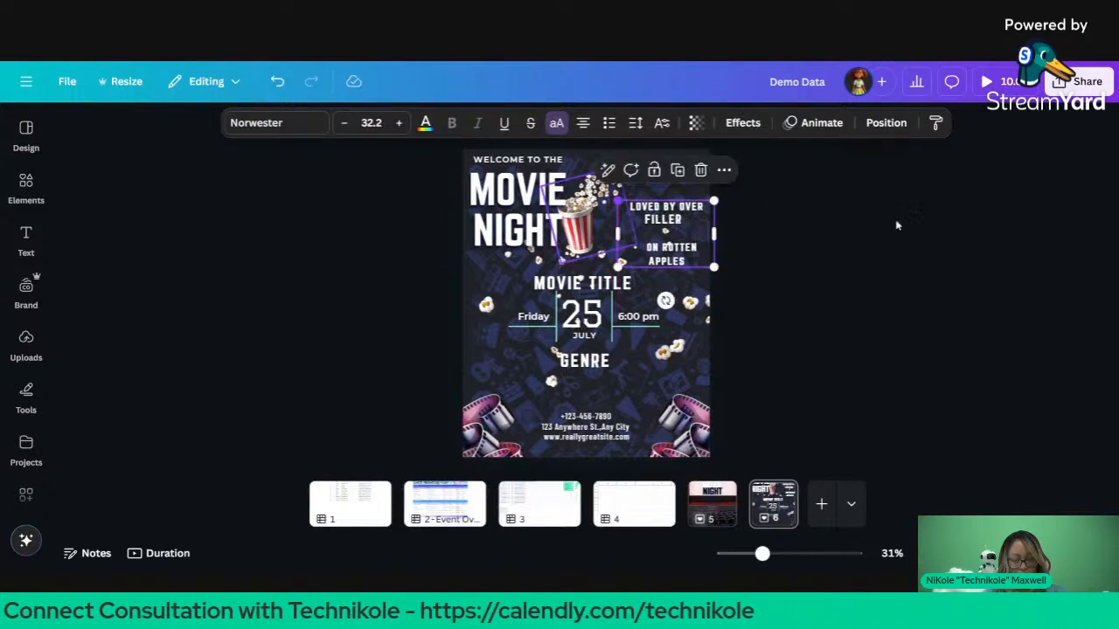
click(743, 243)
drag(682, 231, 683, 234)
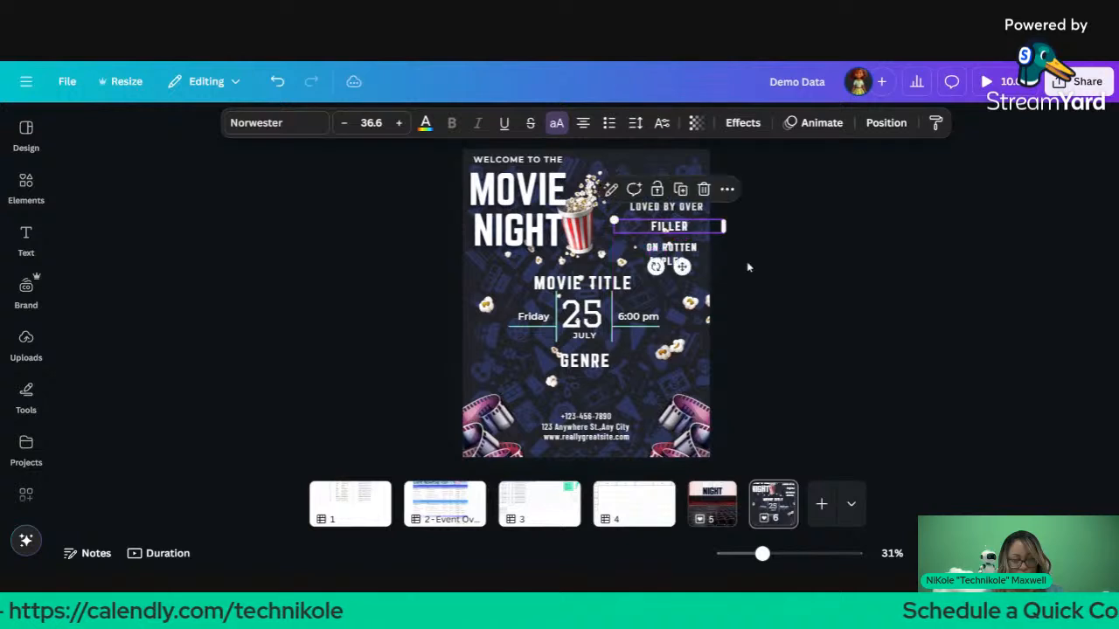
Step: Unlock and select the LOVED BY OVER rating text group
click(692, 216)
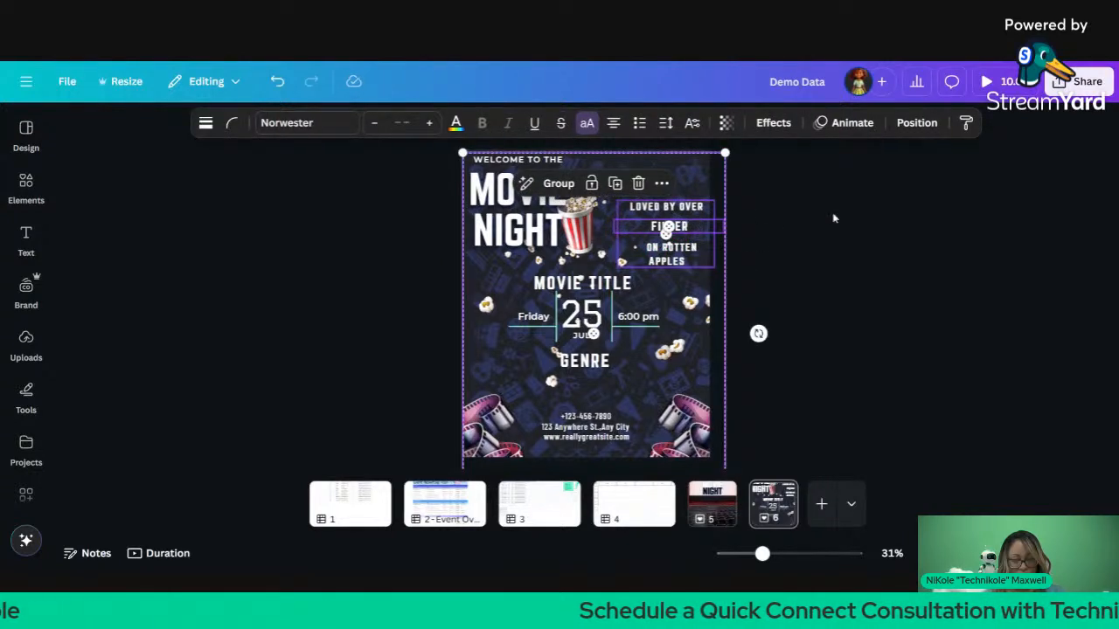
click(734, 215)
click(731, 215)
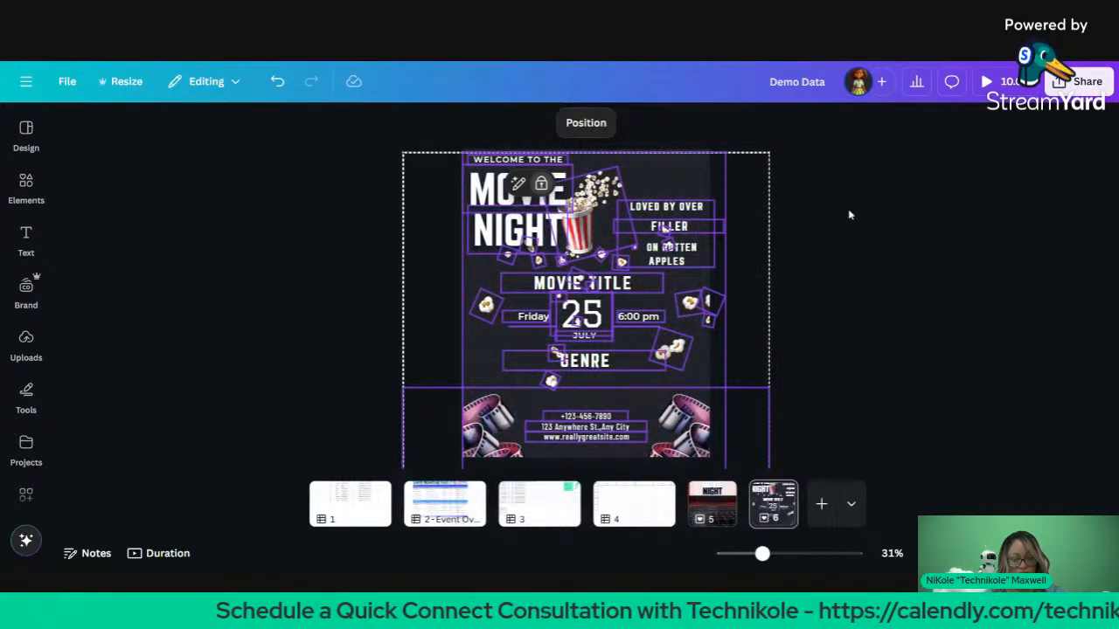
click(720, 205)
click(696, 212)
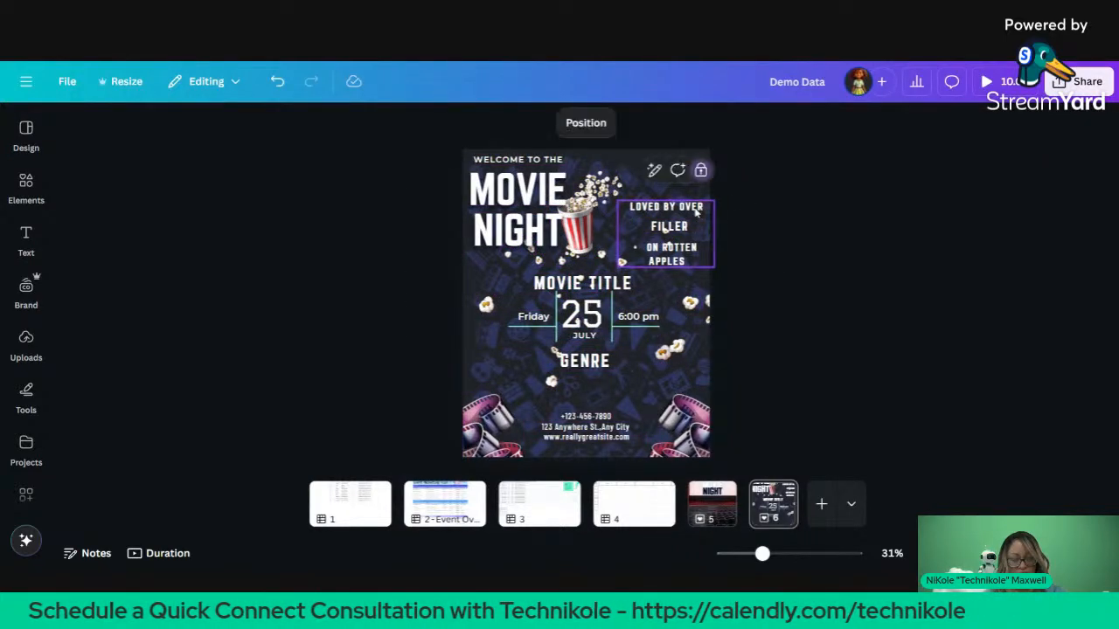
click(682, 235)
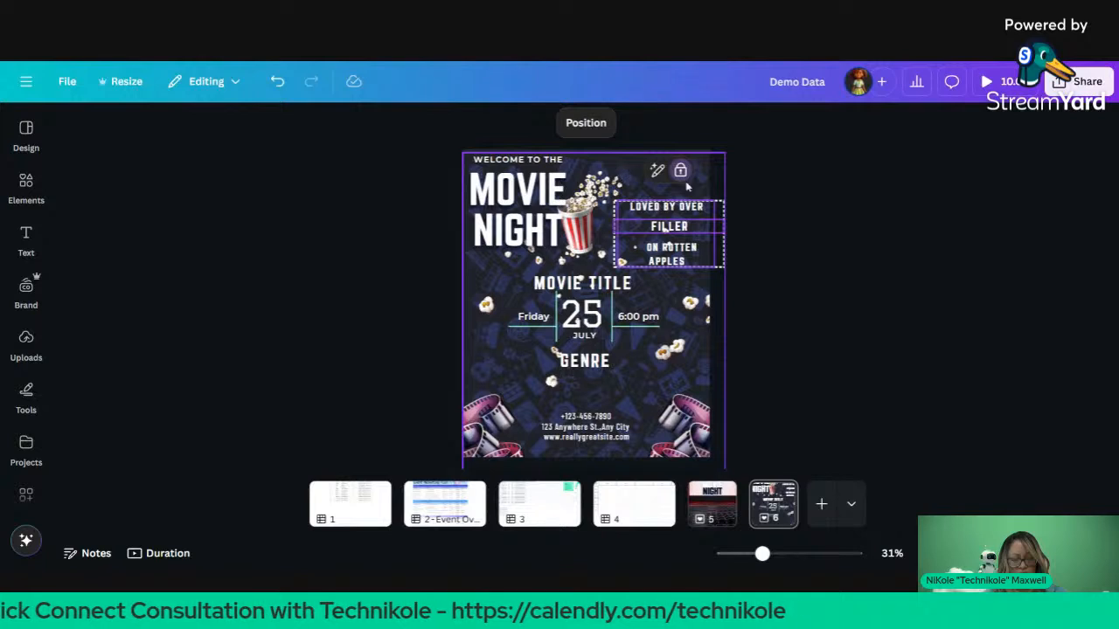
click(683, 173)
click(733, 189)
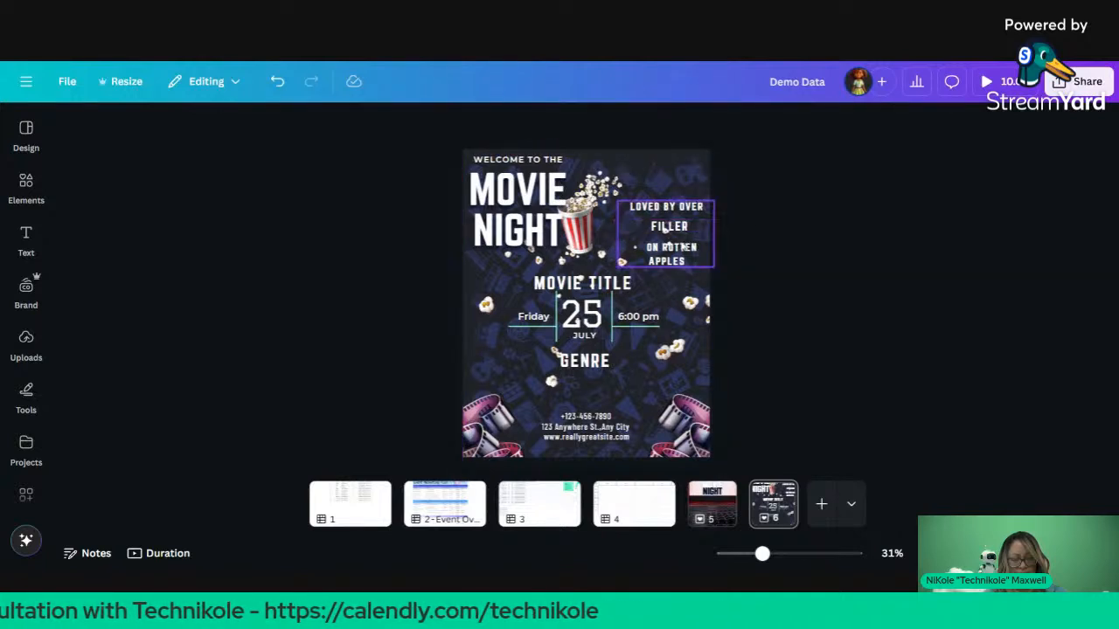
click(673, 213)
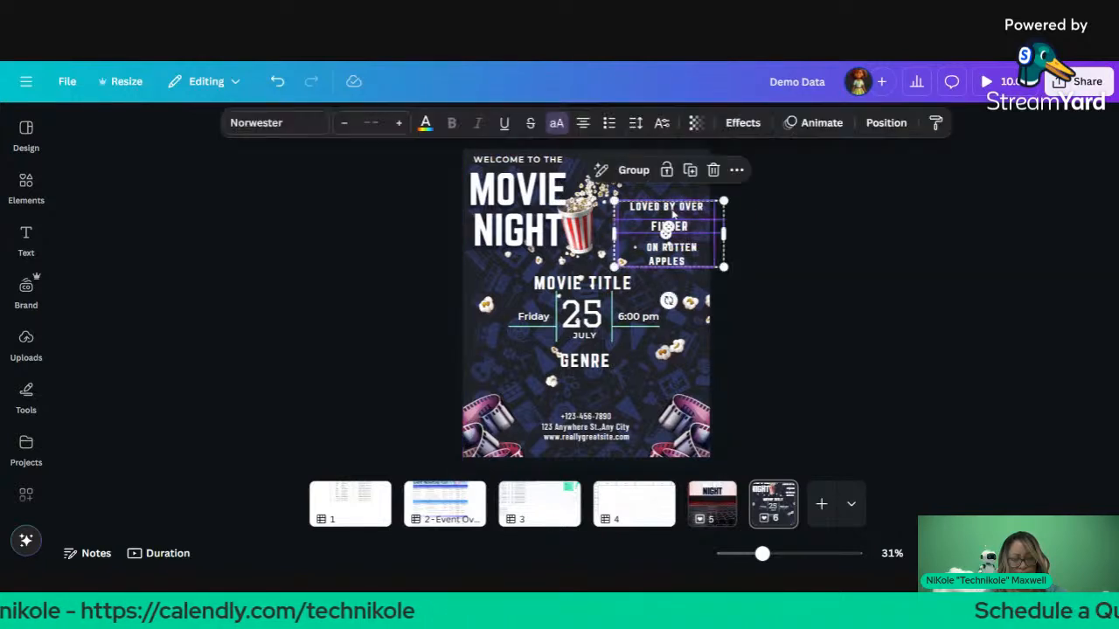
Step: Reposition and slightly shrink the rating text group, then nudge the tagline a few pixels left
drag(672, 214, 675, 178)
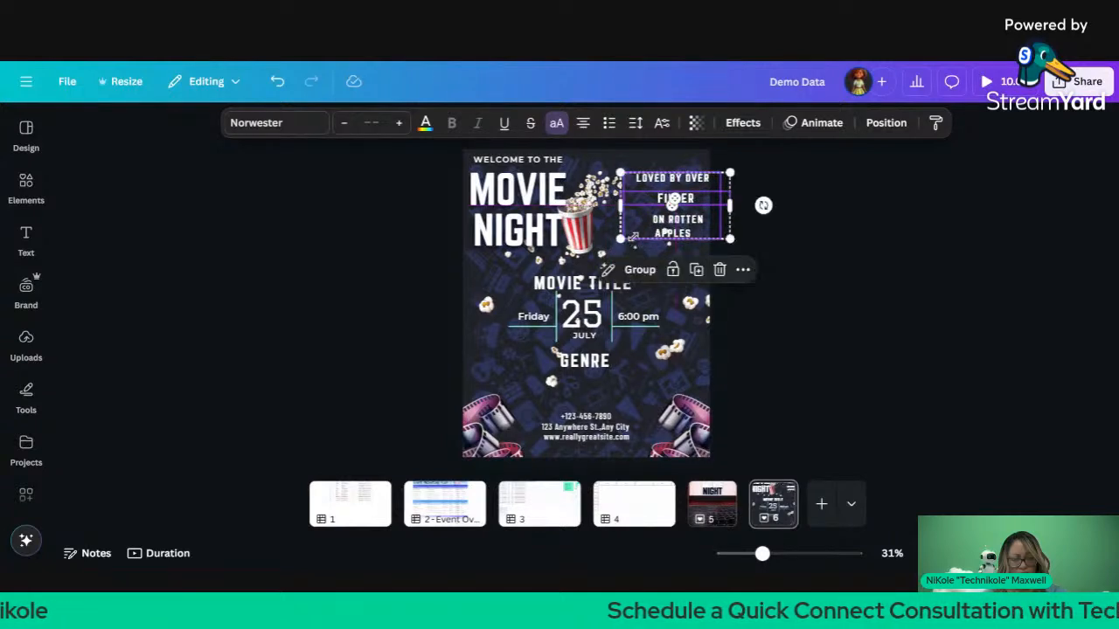
drag(639, 235, 642, 227)
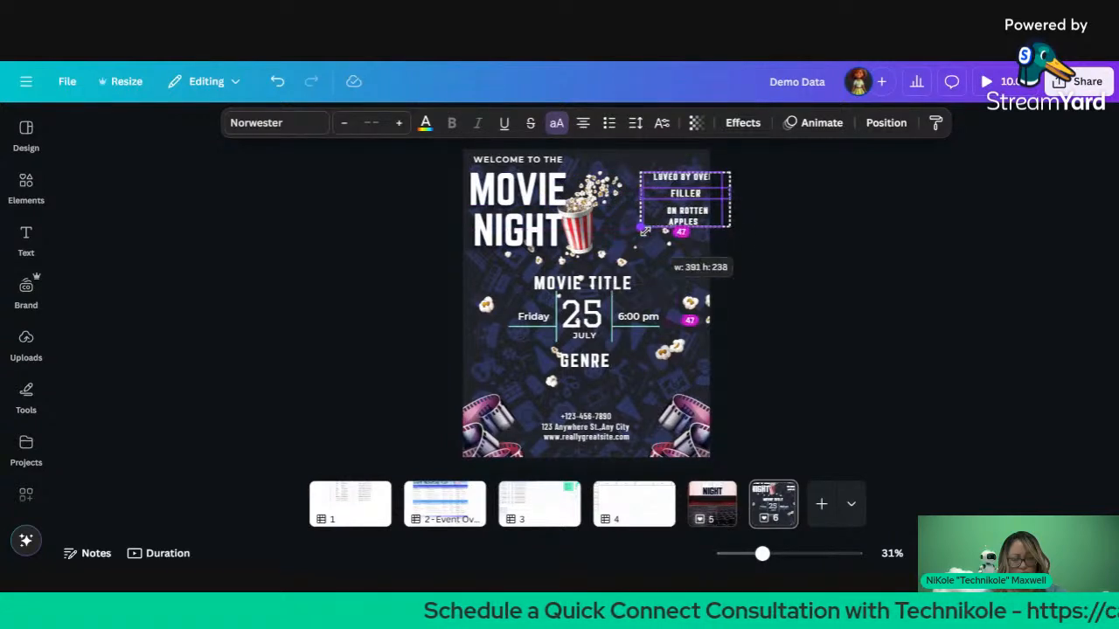
drag(686, 193, 671, 219)
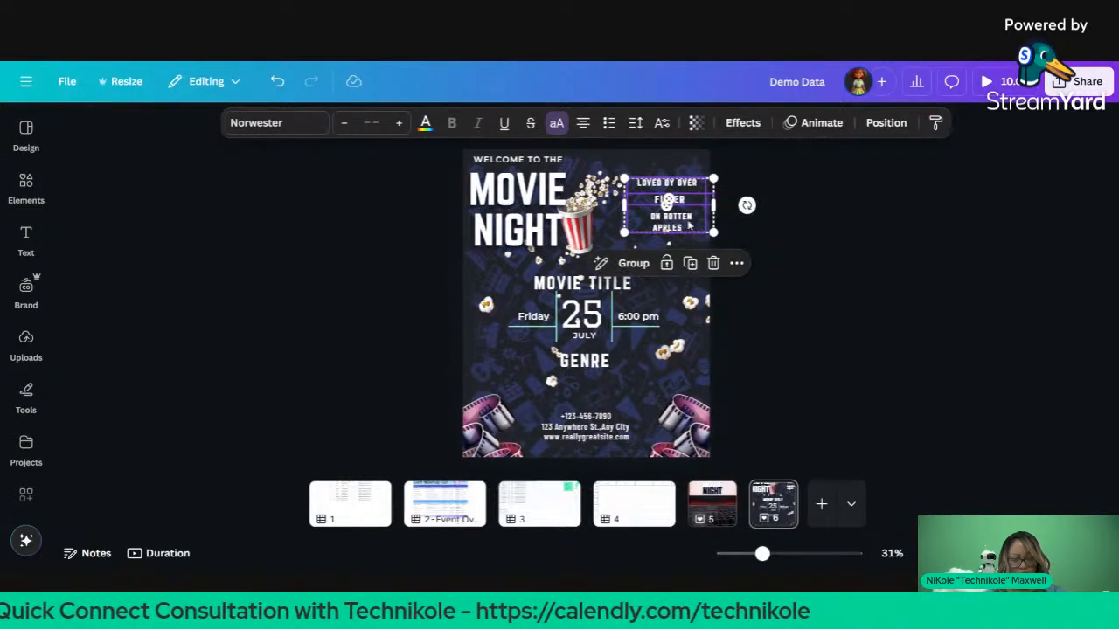
click(808, 236)
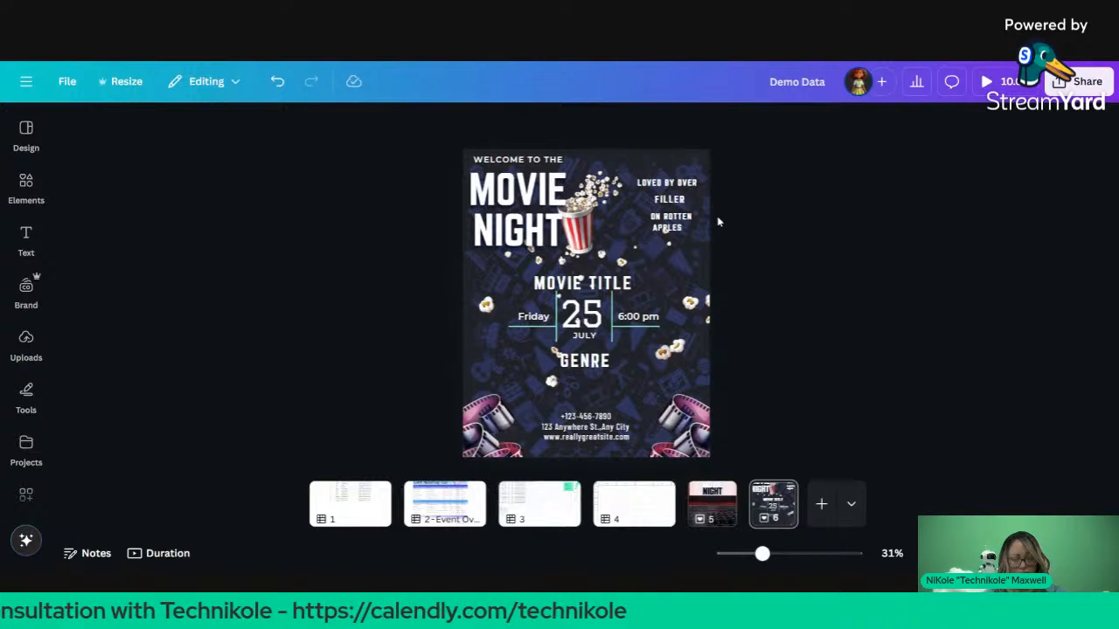
click(685, 227)
drag(670, 226, 666, 226)
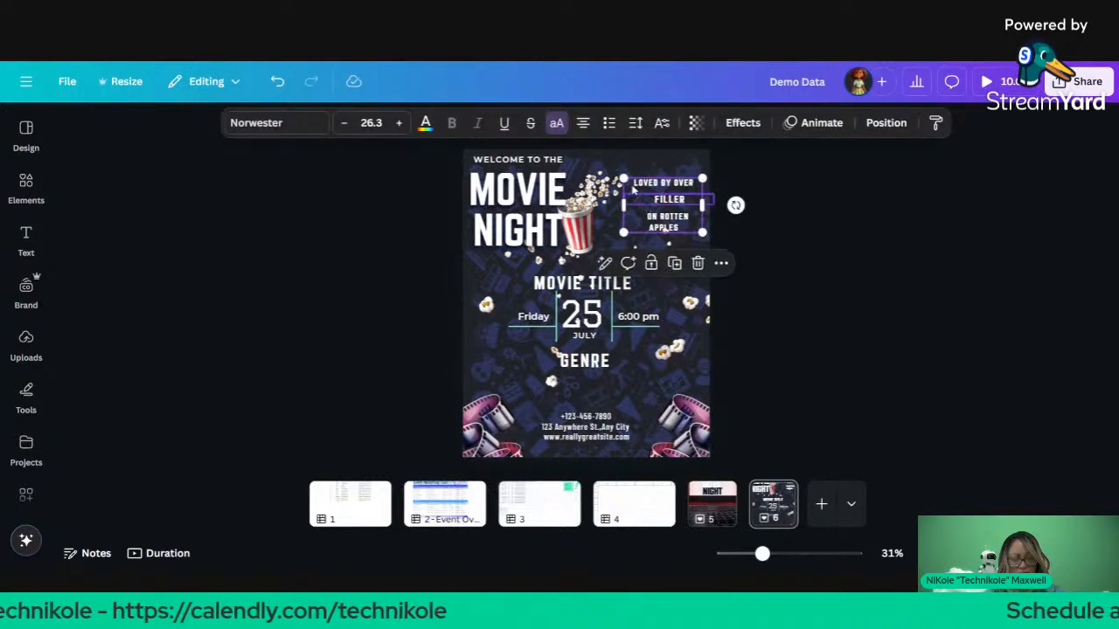
key(ctrl+a)
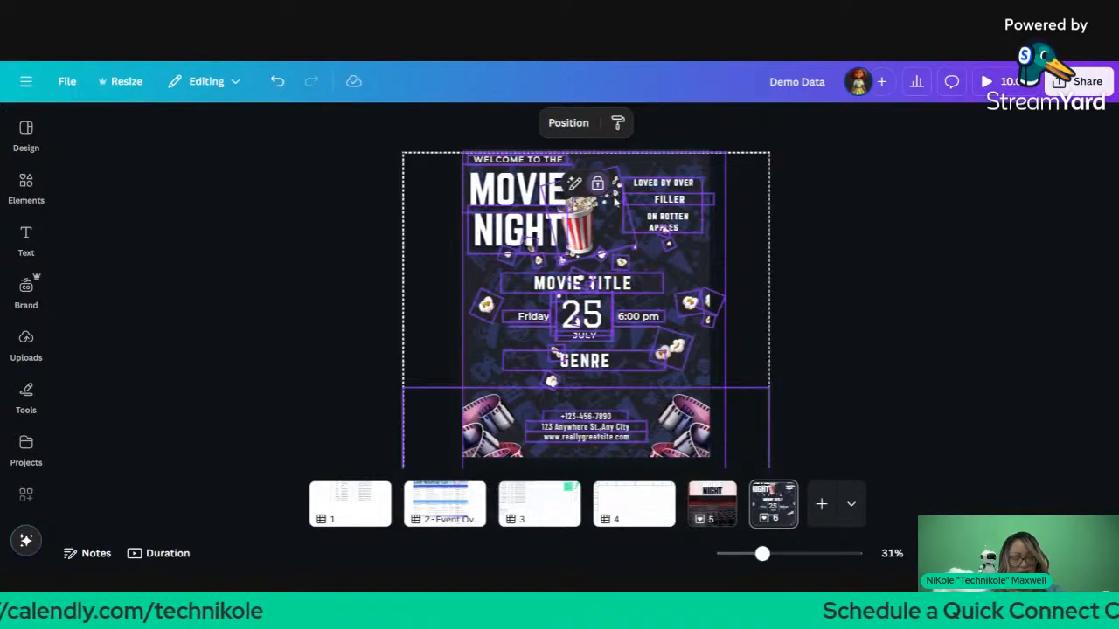
click(753, 201)
click(691, 196)
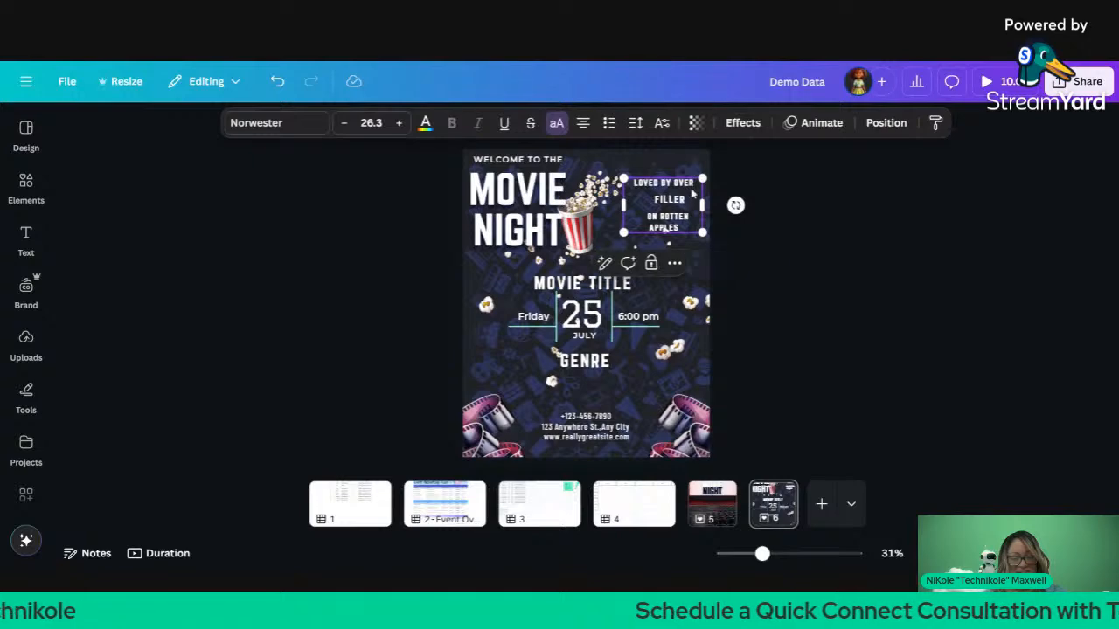
Step: Undo the magenta colour so the tagline is green again, and shift it right
click(425, 122)
scroll(192, 411, down, 5)
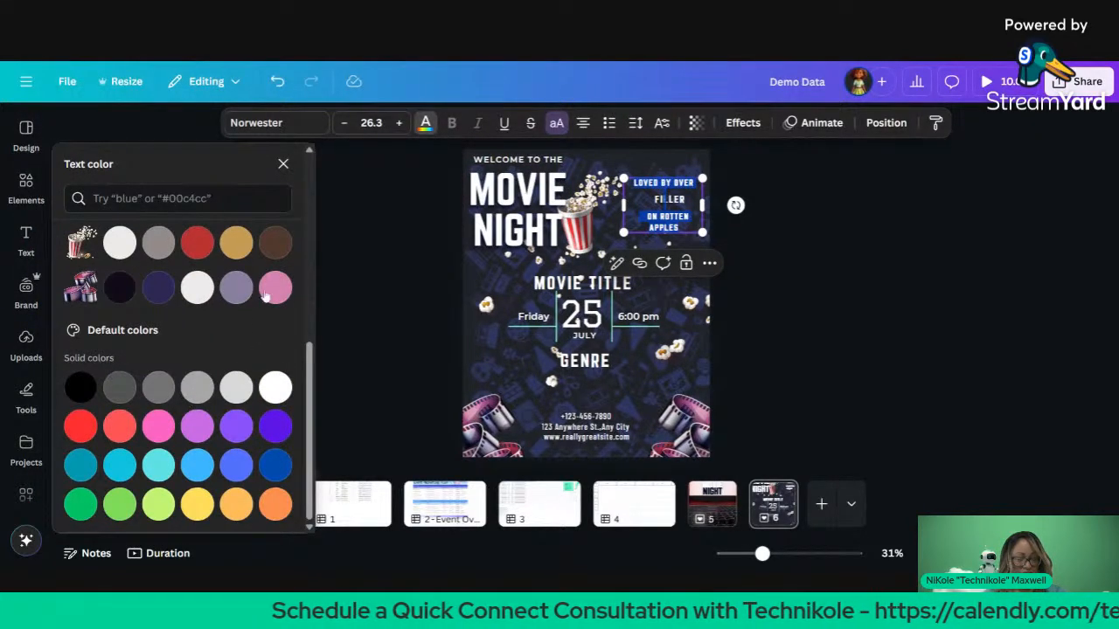
scroll(275, 289, up, 5)
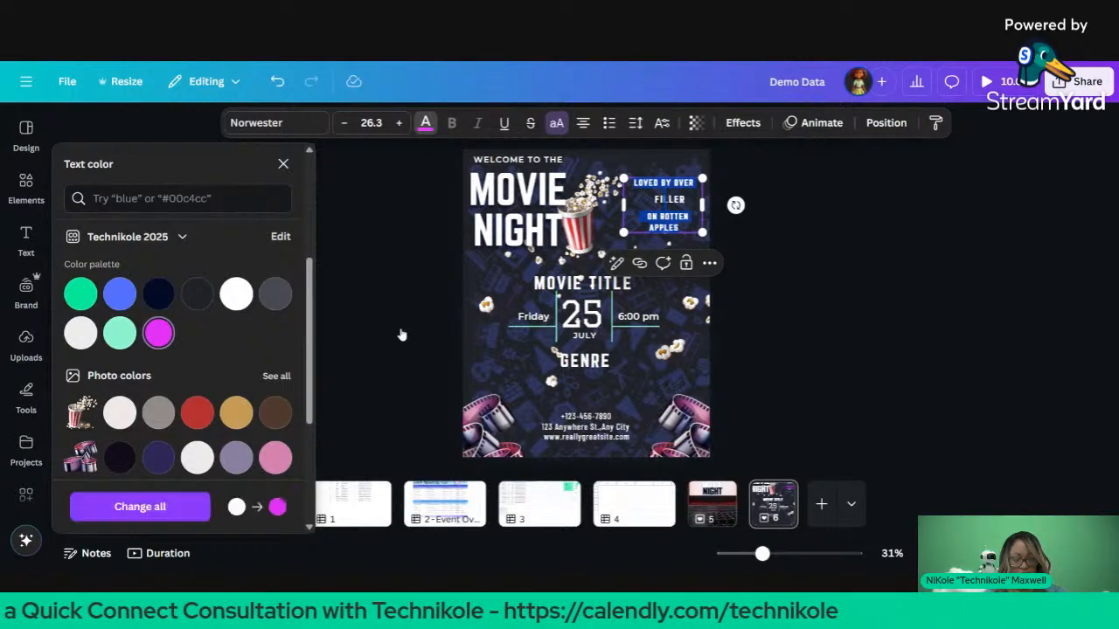
key(Escape)
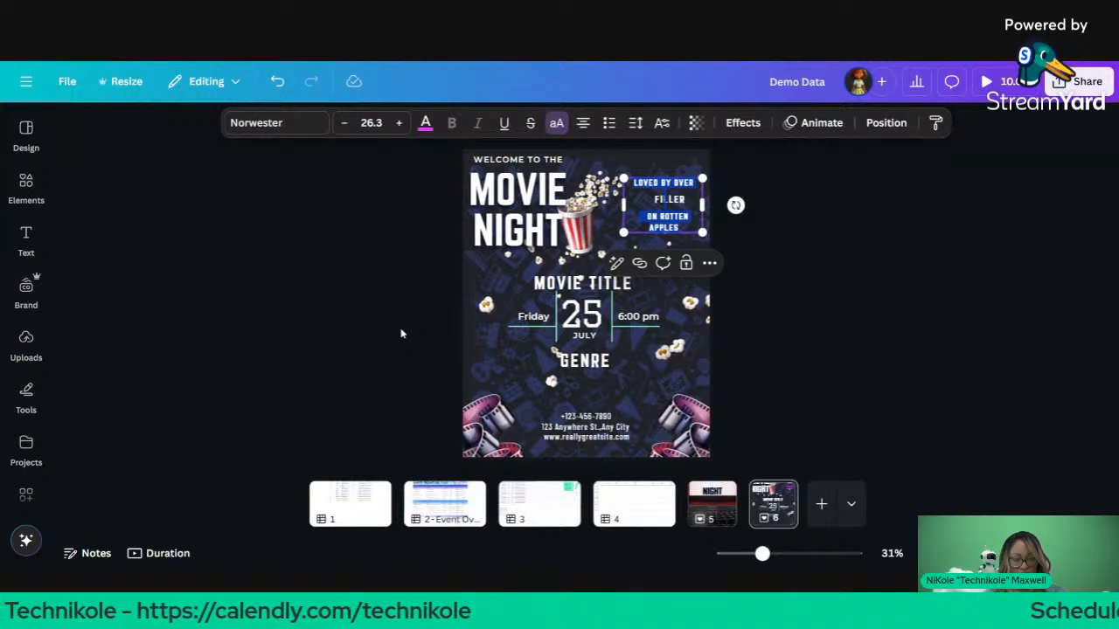
key(Escape)
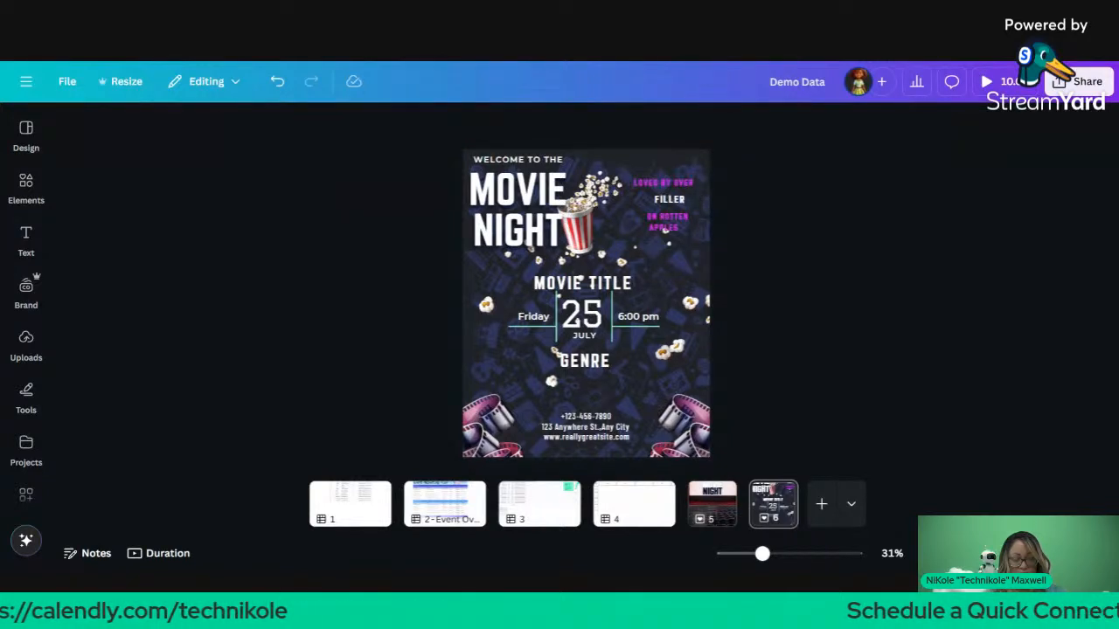
click(652, 207)
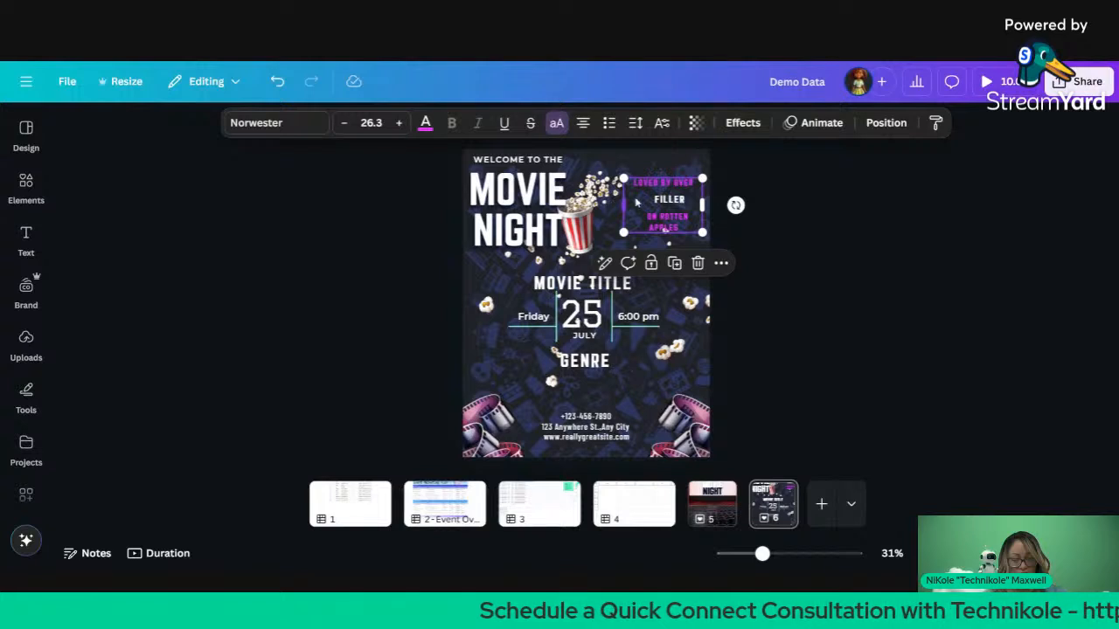
click(426, 123)
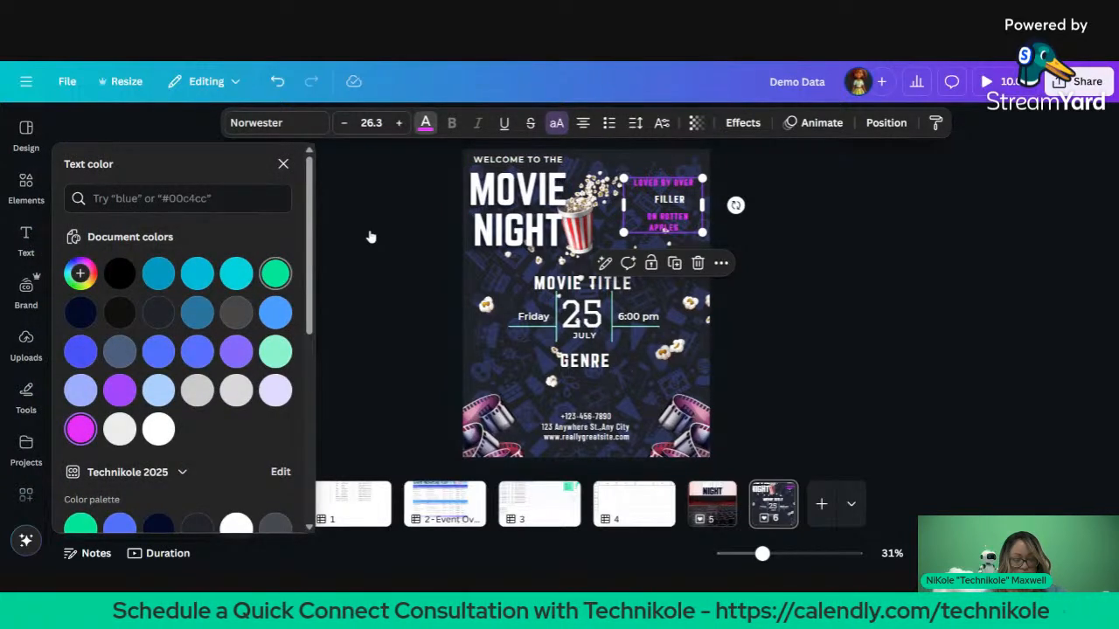
key(ctrl+z)
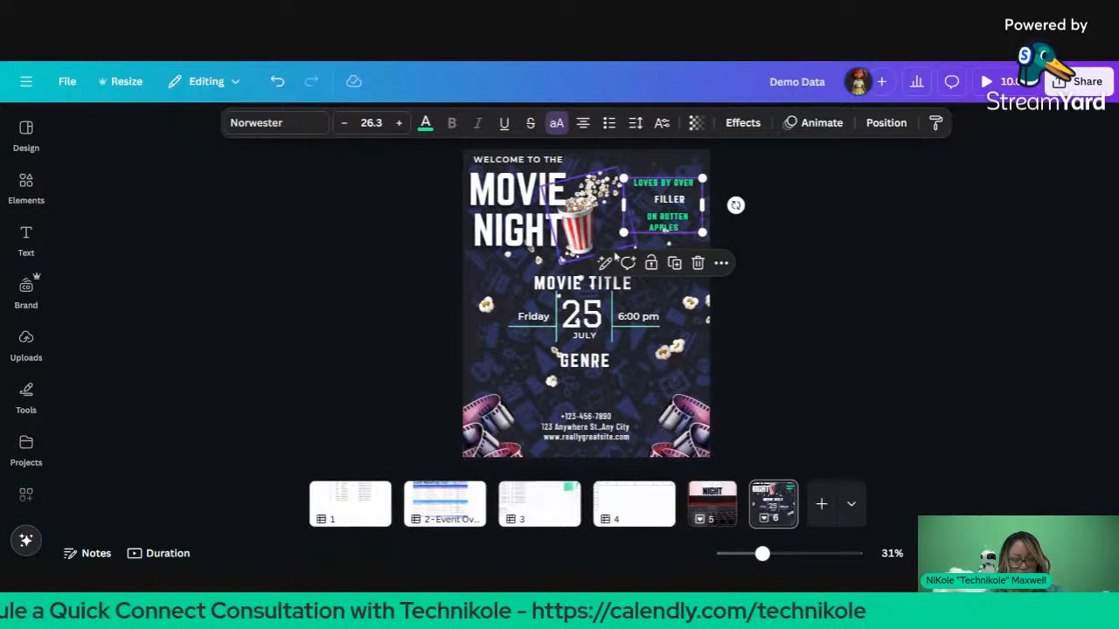
drag(664, 226, 718, 225)
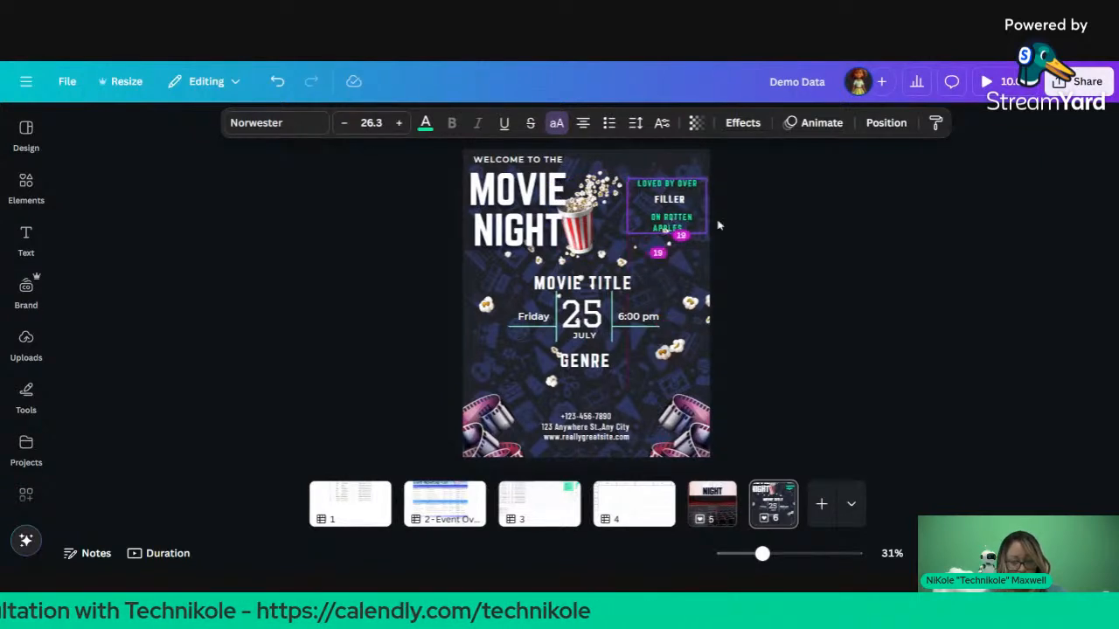
click(756, 177)
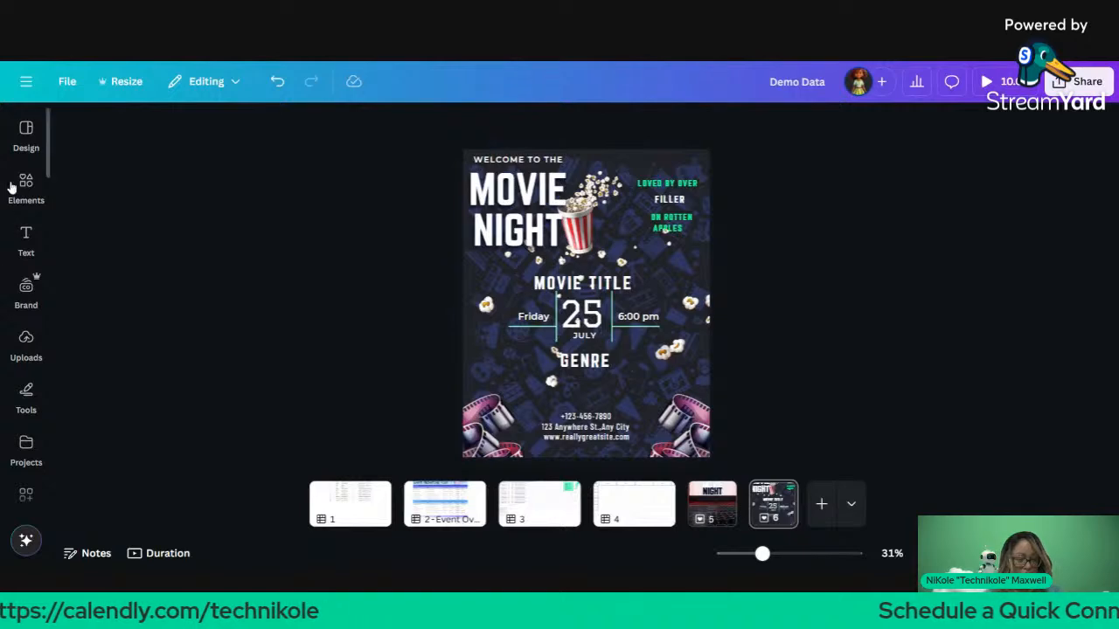
Step: Search the Elements library for 'certified seal', fixing the 'certifed' typo
click(26, 181)
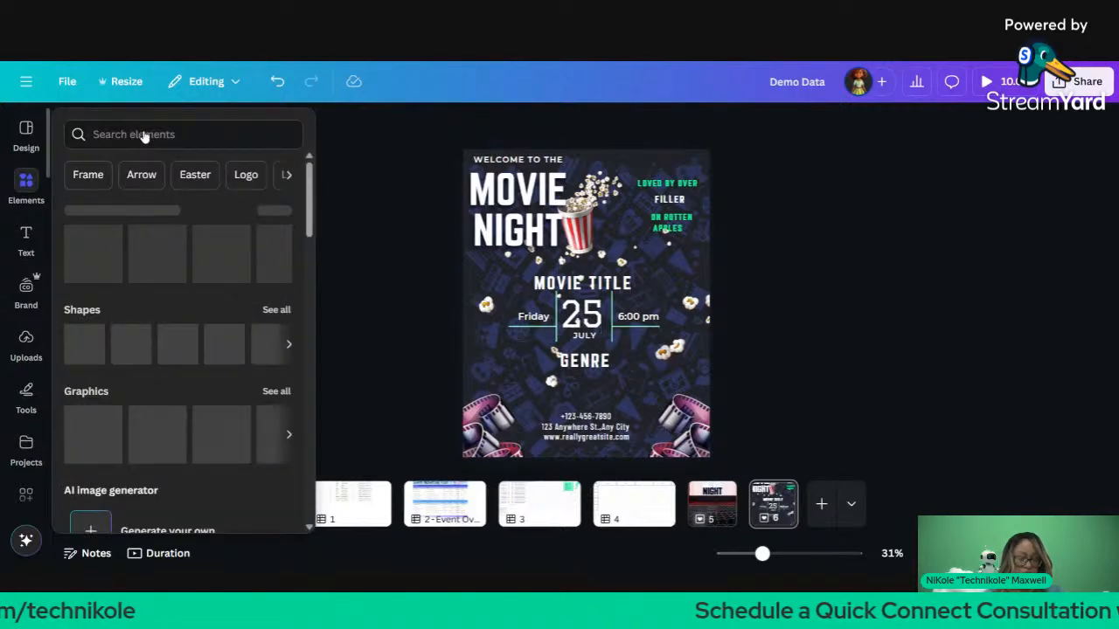
click(159, 146)
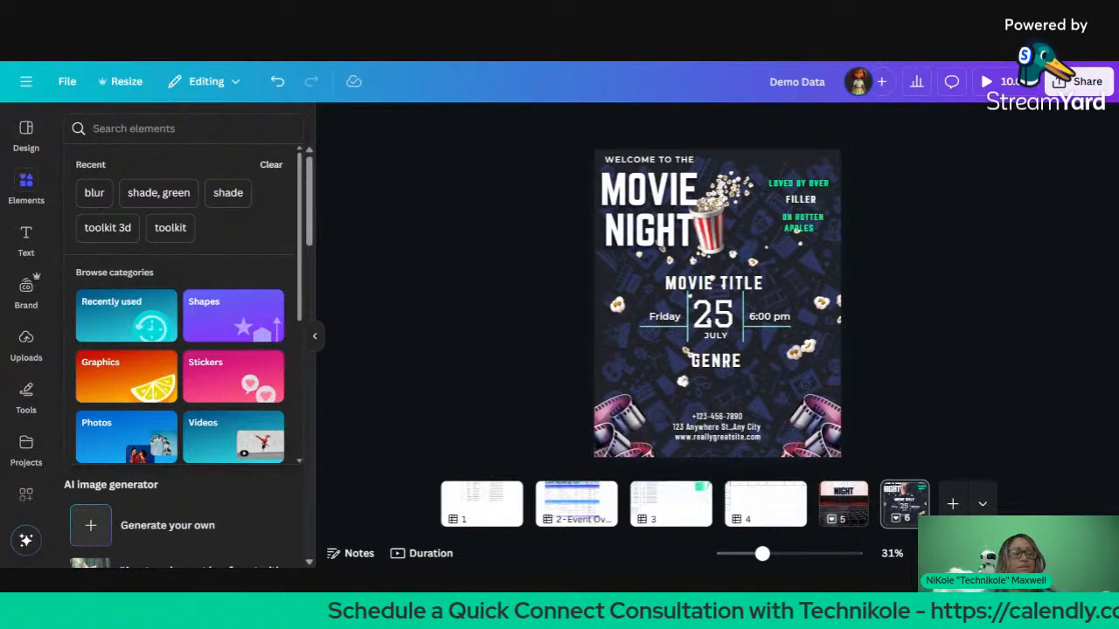
key(Escape)
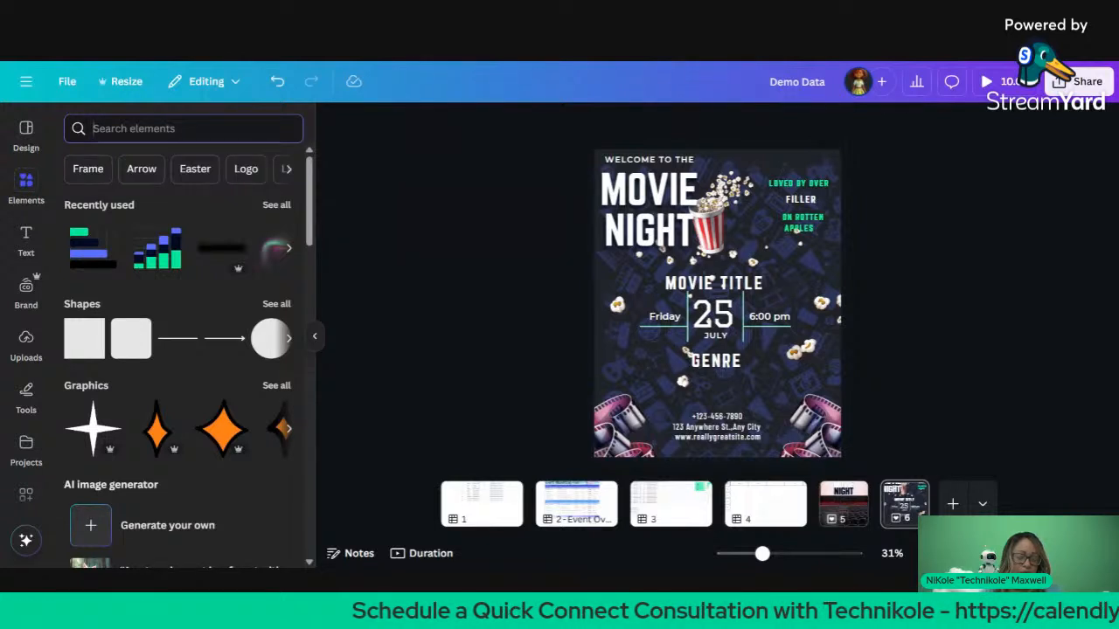
text(cert)
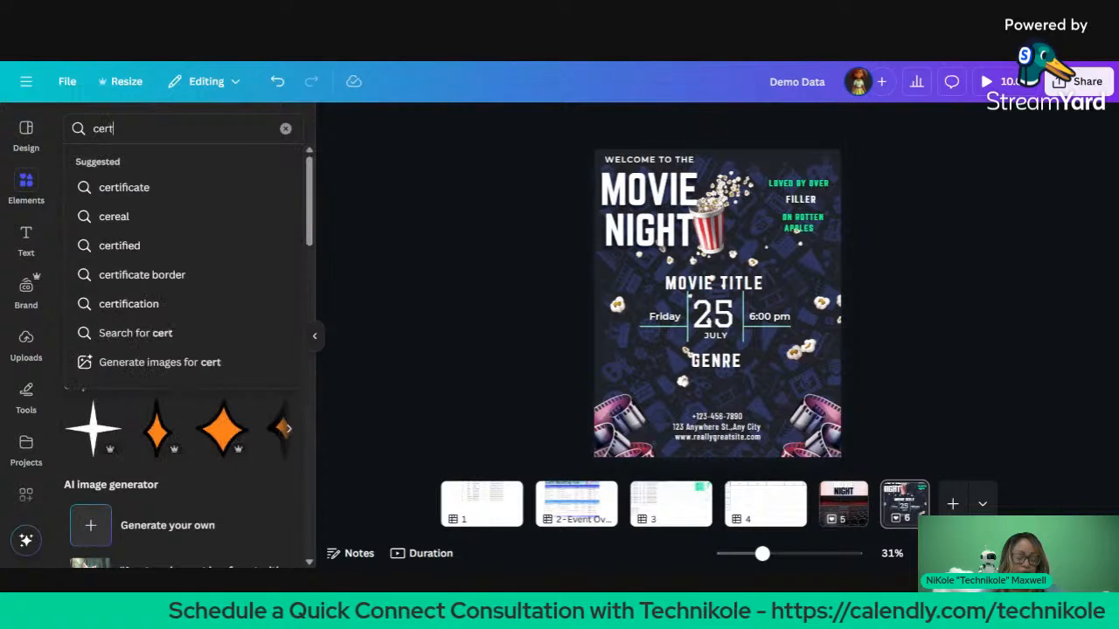
text(ifed seal)
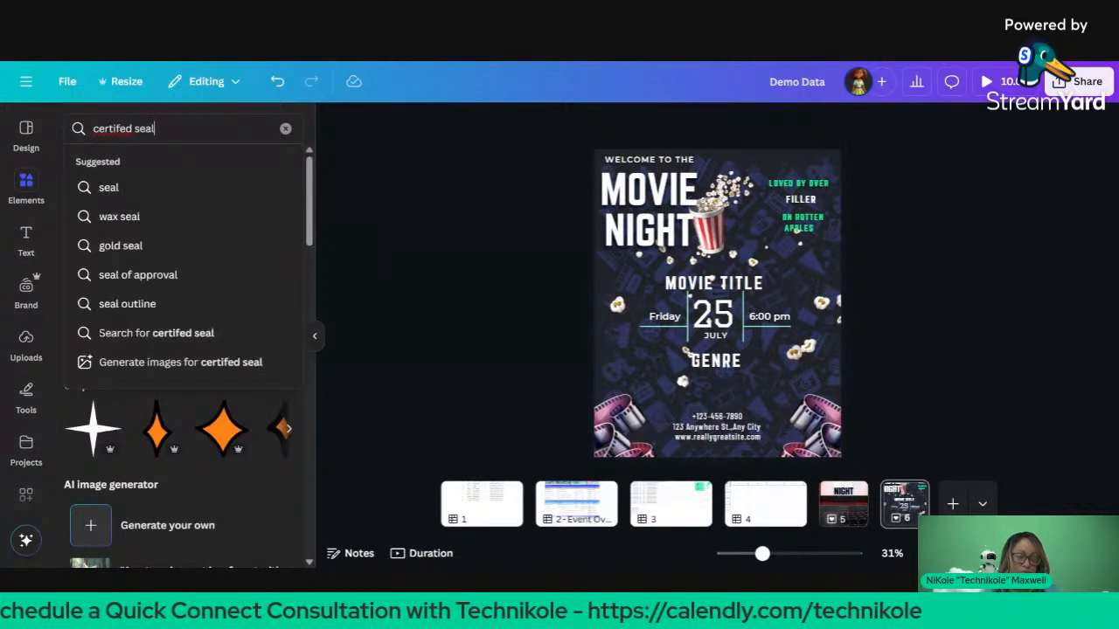
key(BackSpace)
key(BackSpace)
key(BackSpace)
key(BackSpace)
key(BackSpace)
key(BackSpace)
key(BackSpace)
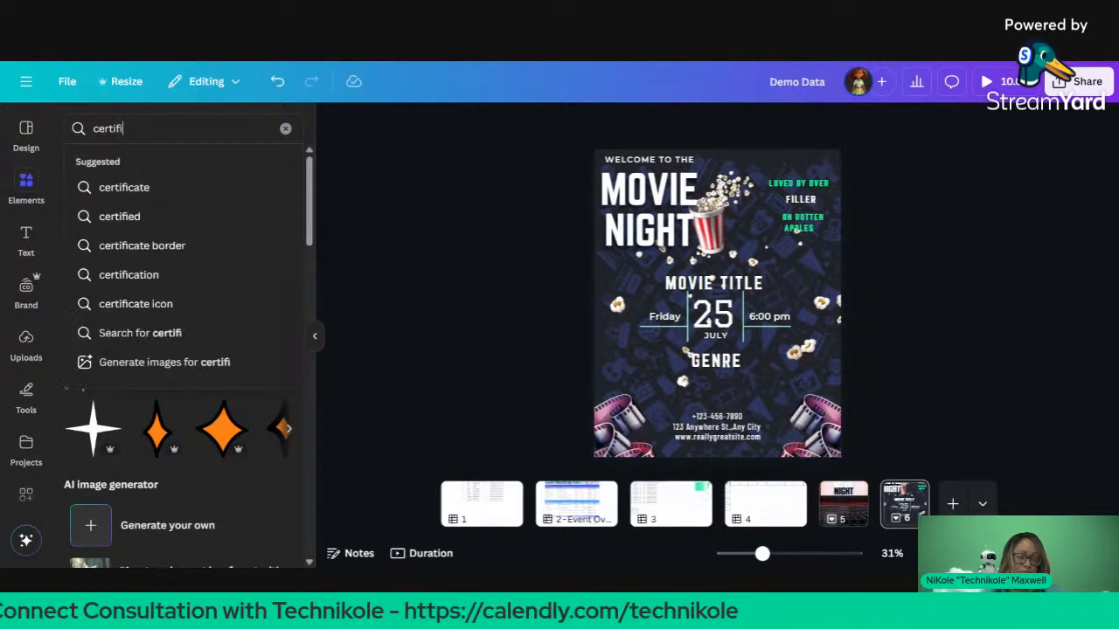
text(ied seal)
key(Return)
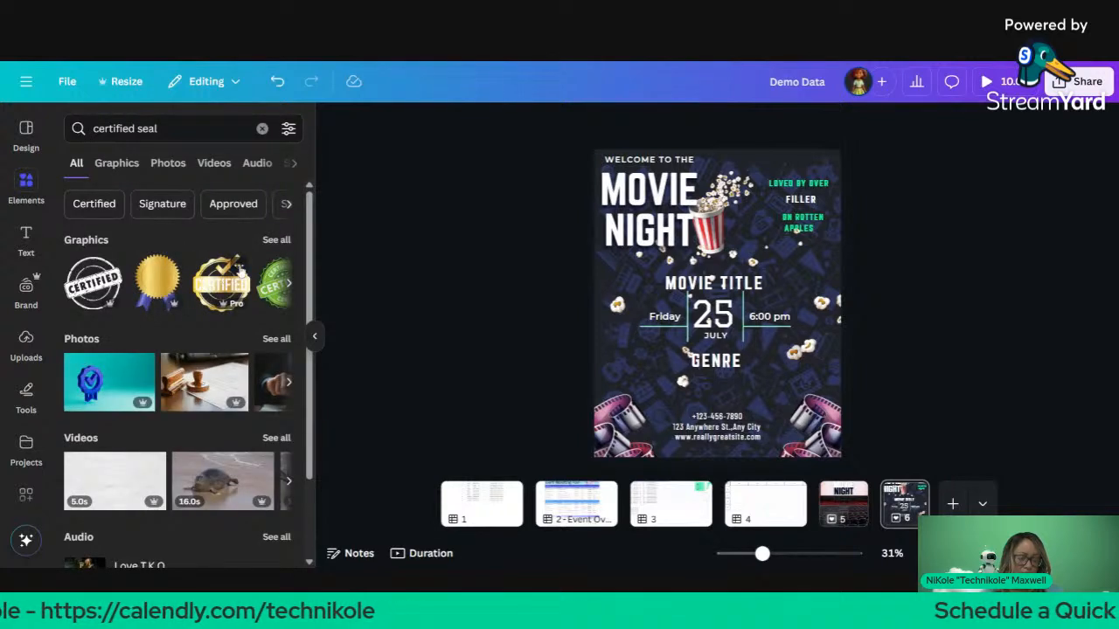
Step: Add the red scalloped seal from the certified seal graphics results
click(271, 240)
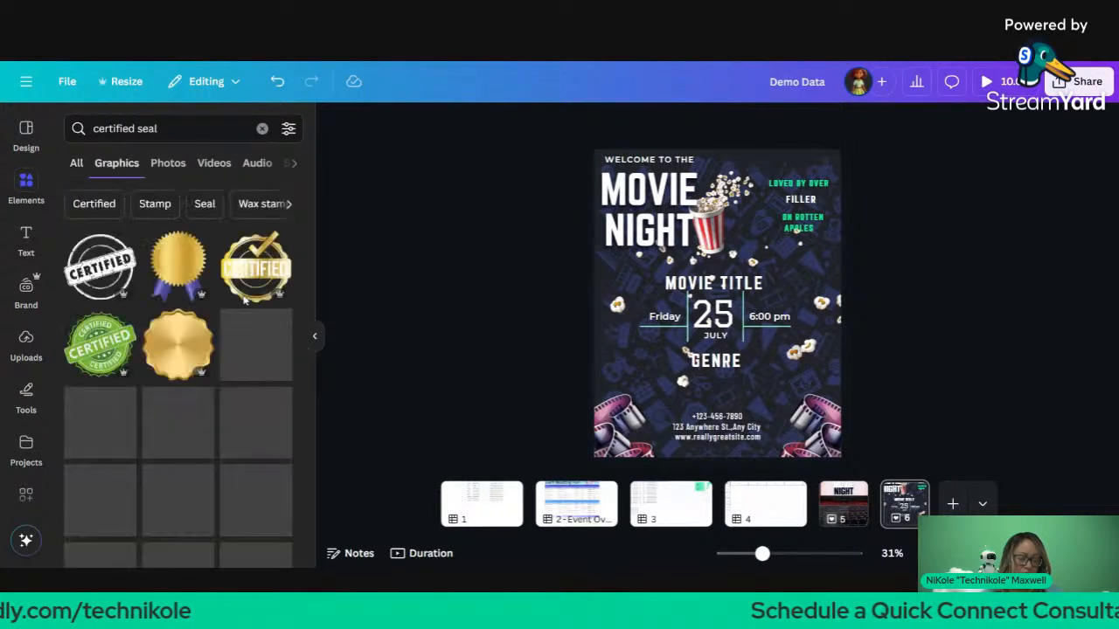
scroll(244, 302, down, 1)
scroll(244, 301, down, 2)
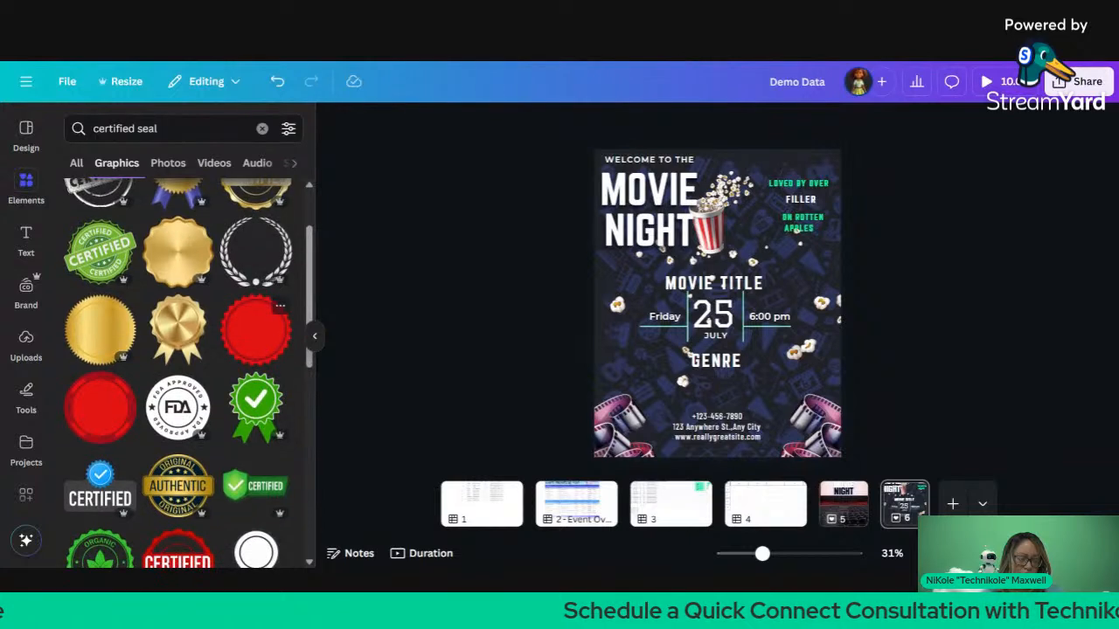
click(245, 301)
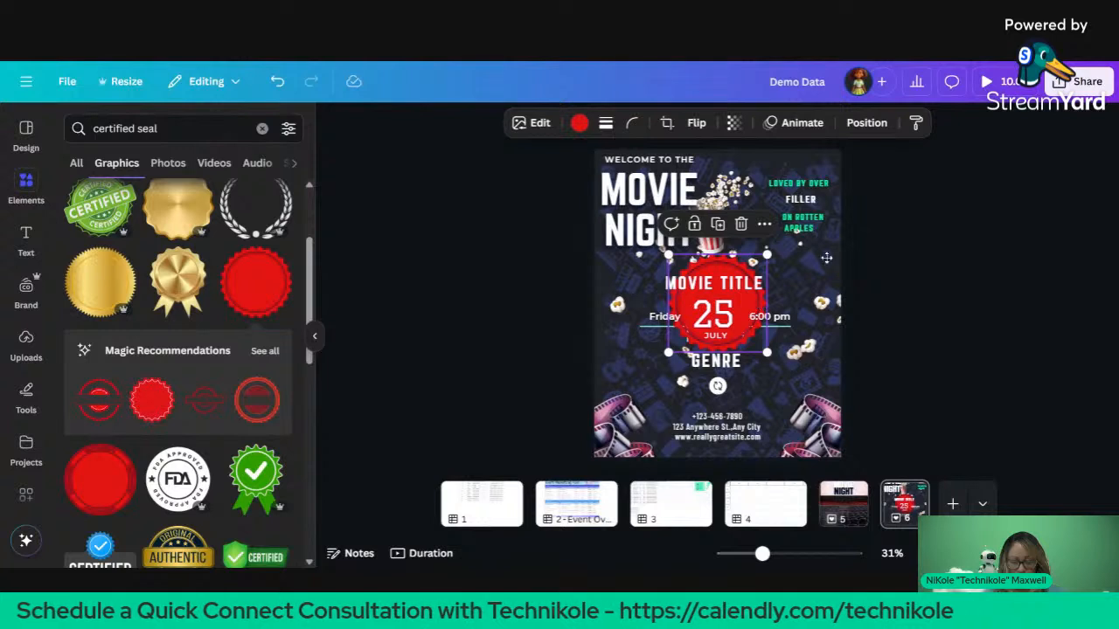
Step: Place the red seal over the top-right tagline and shrink the seal and text together
drag(714, 302, 802, 206)
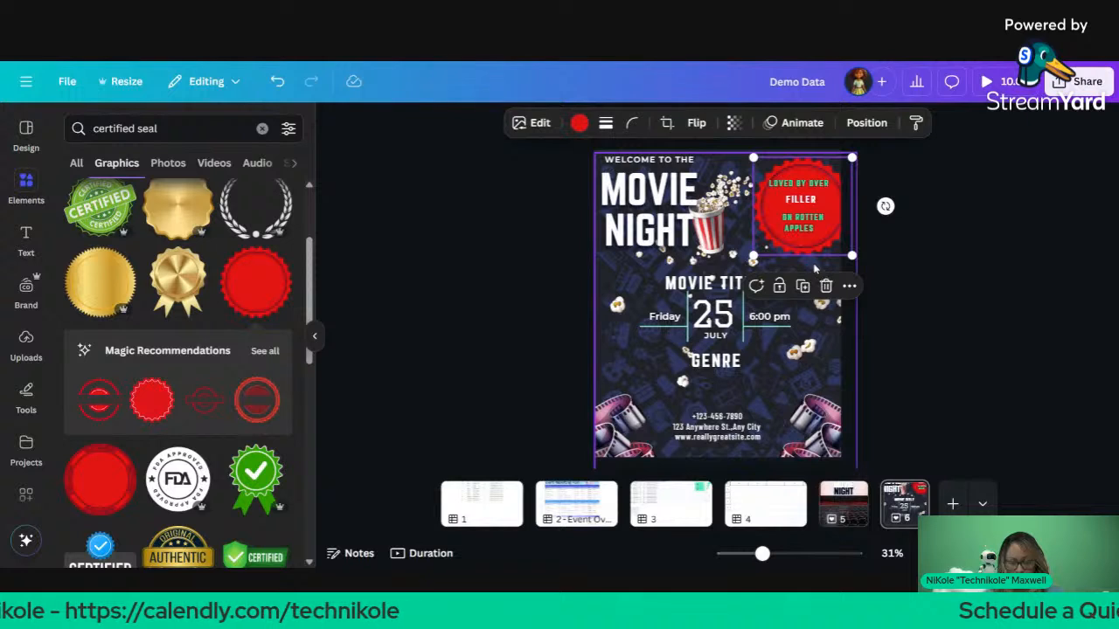
shift+click(806, 184)
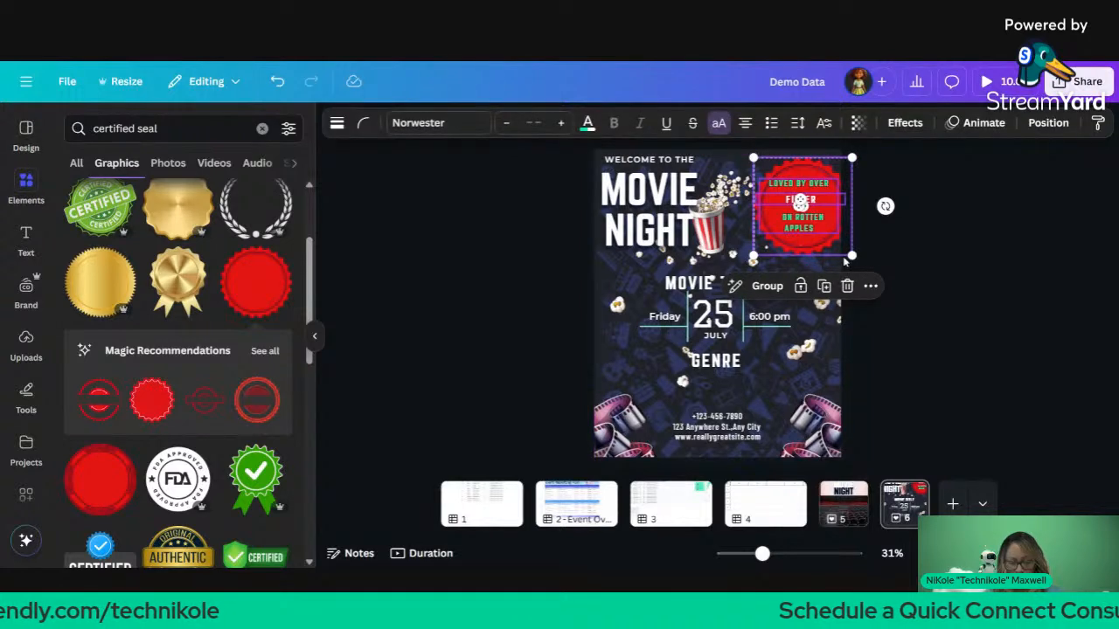
drag(852, 255, 828, 213)
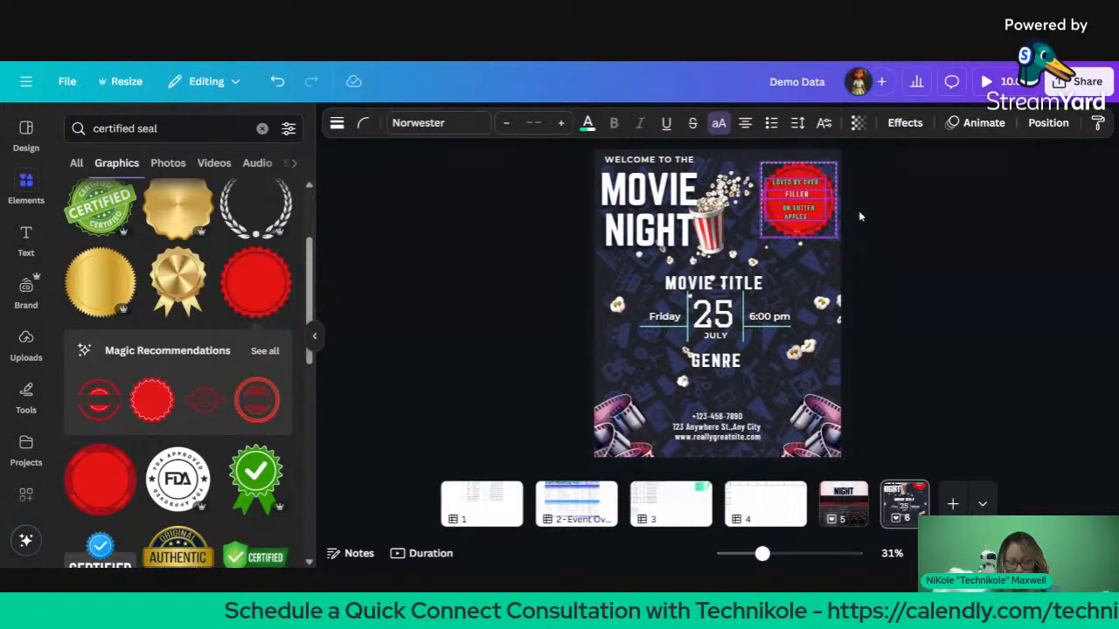
click(893, 187)
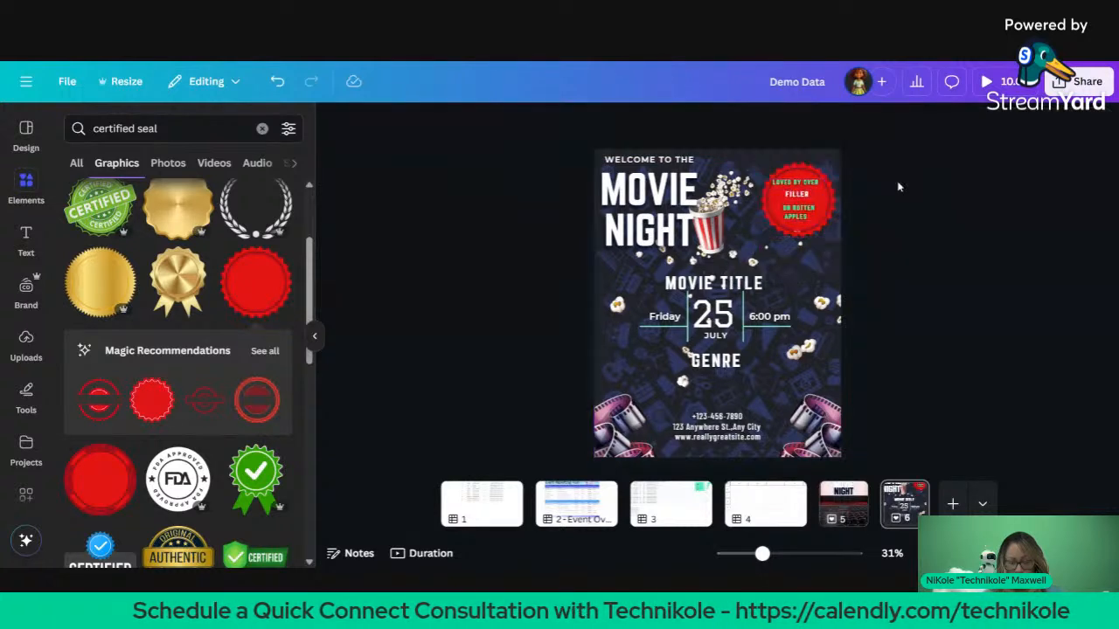
click(813, 173)
click(580, 122)
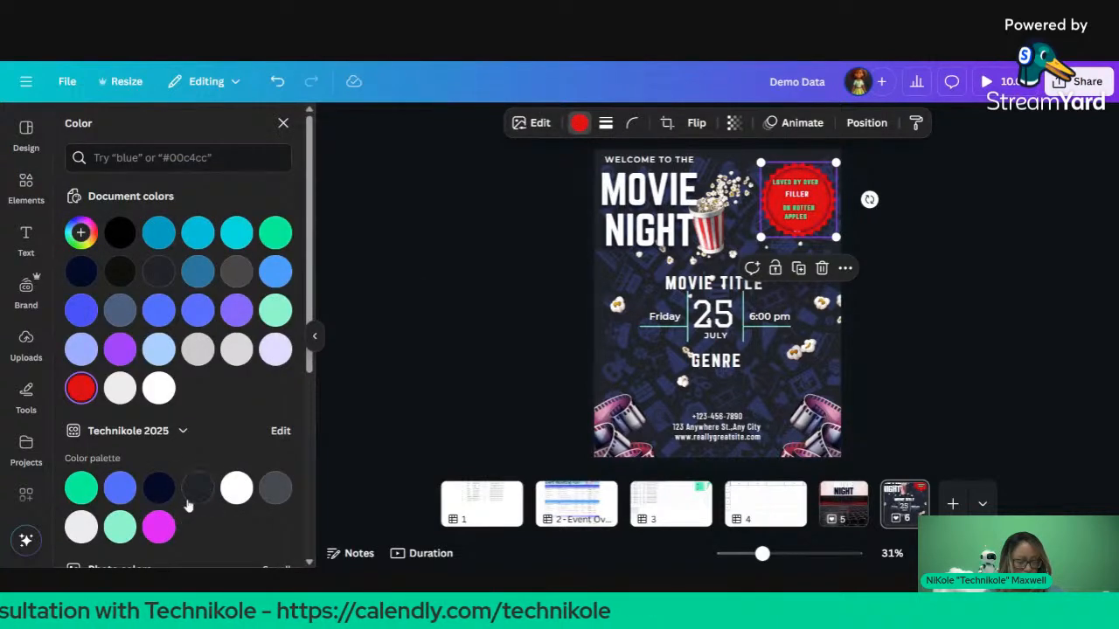
Step: Make the seal Light gray #d9d9d9 and resize the tagline text boxes on it
click(236, 351)
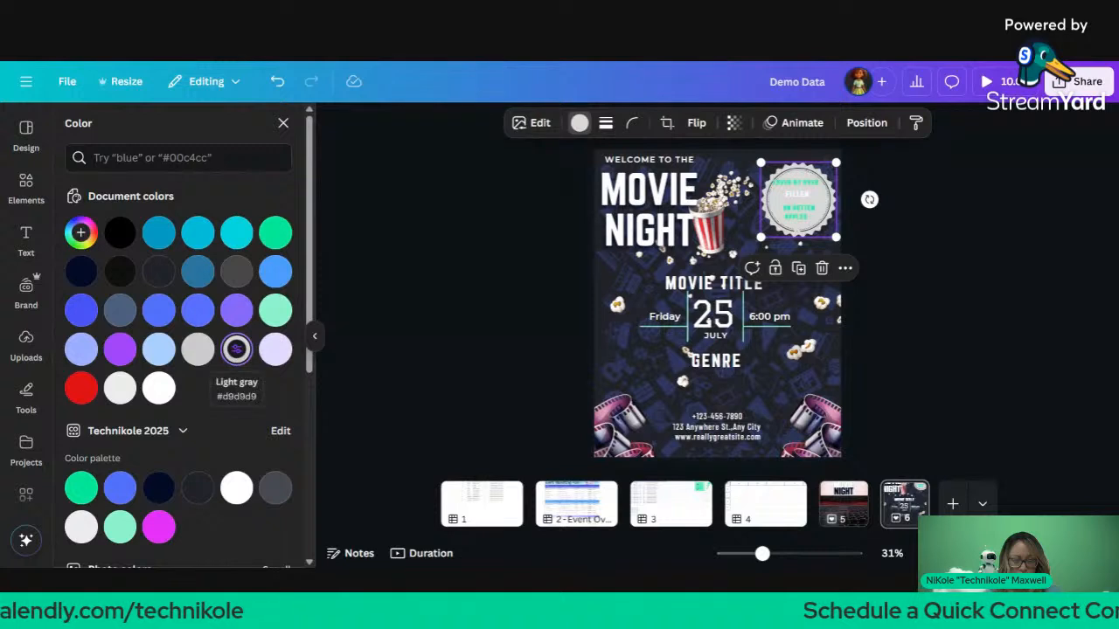
click(378, 307)
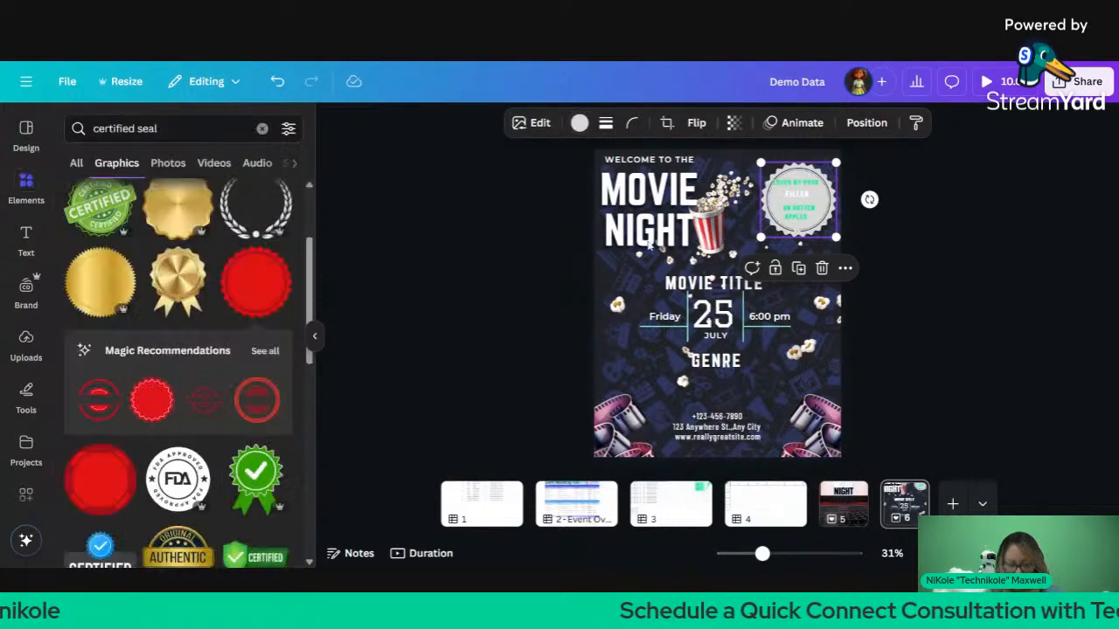
drag(871, 225, 775, 185)
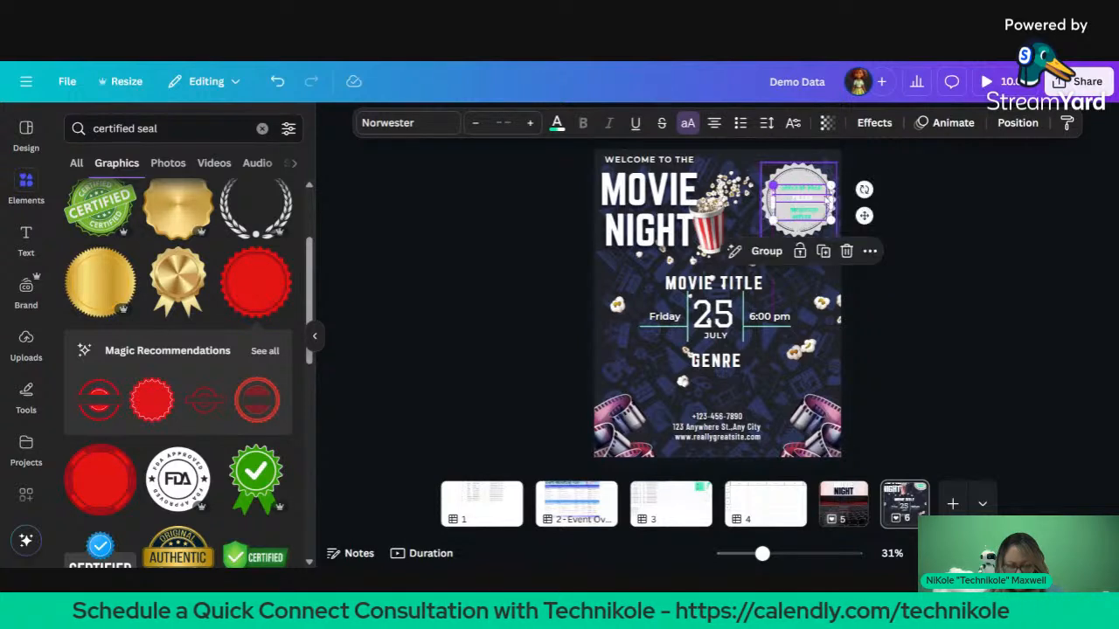
Step: Move the tagline onto the seal and set its font to Montserrat after trying Graduate
click(964, 166)
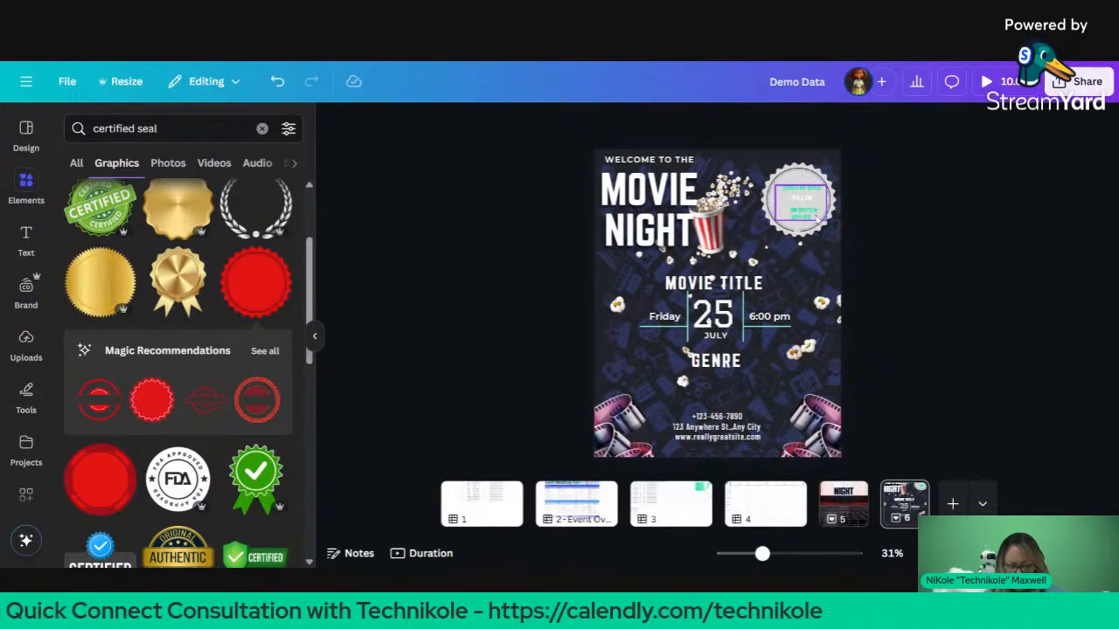
drag(817, 217, 806, 210)
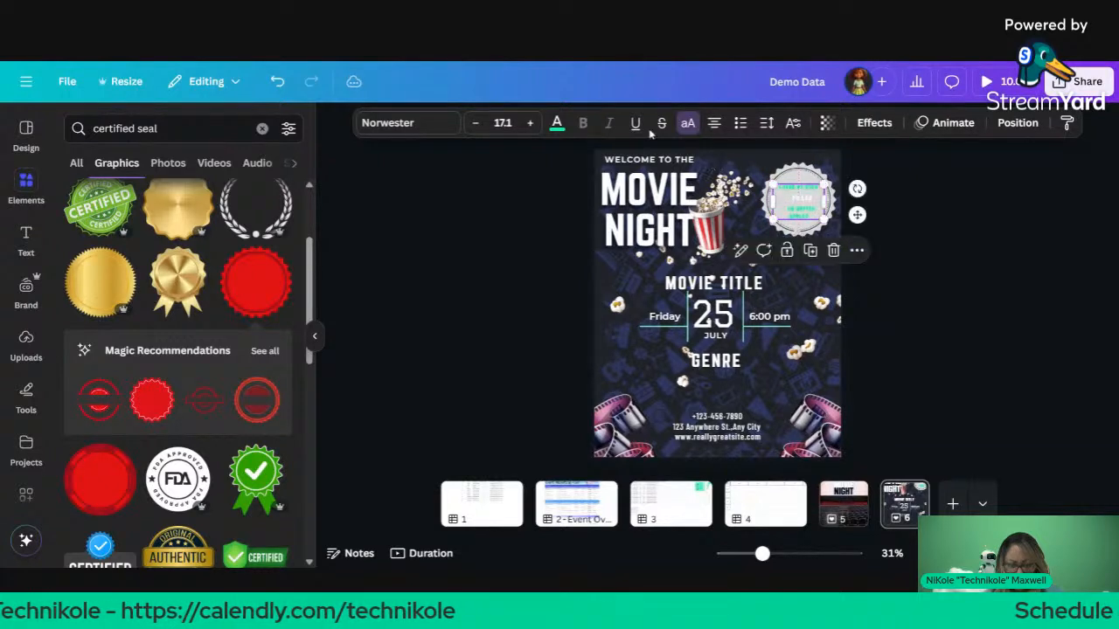
click(559, 125)
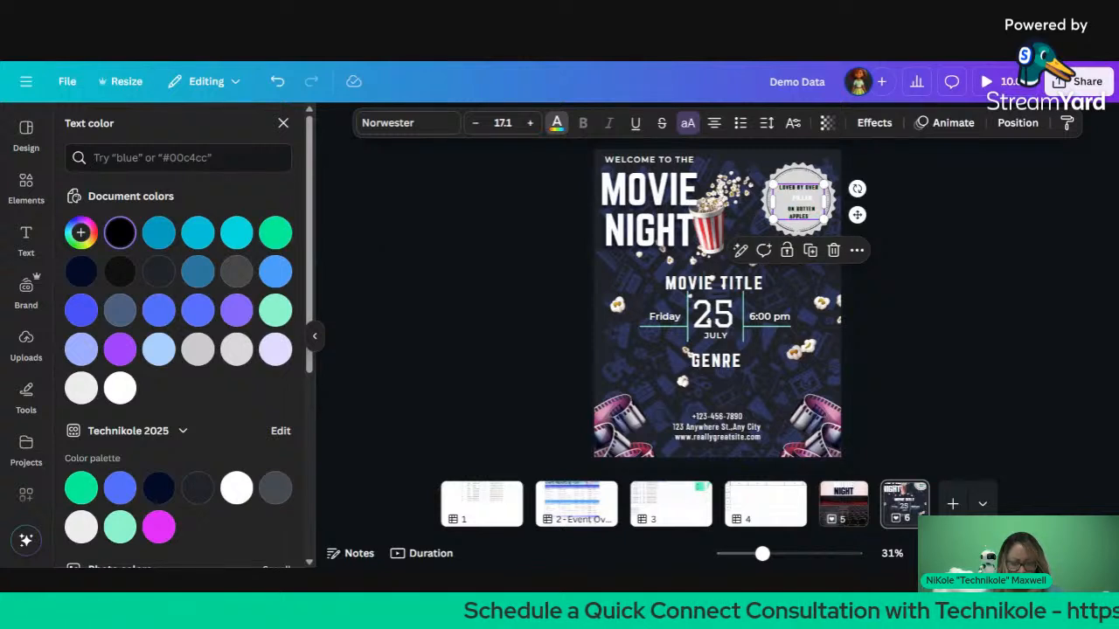
click(437, 131)
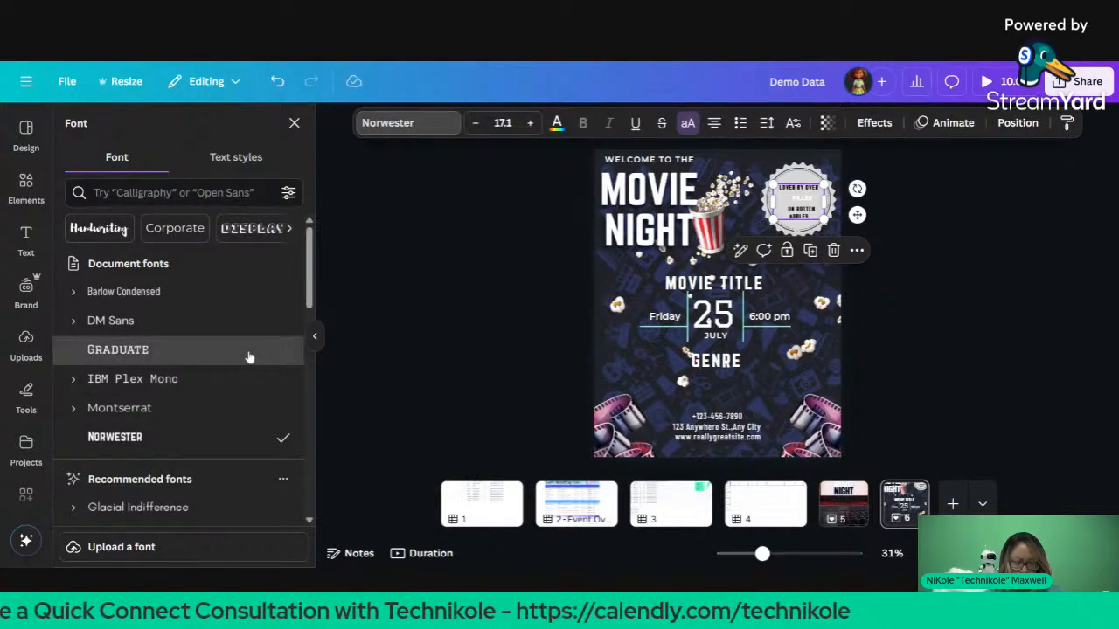
click(249, 354)
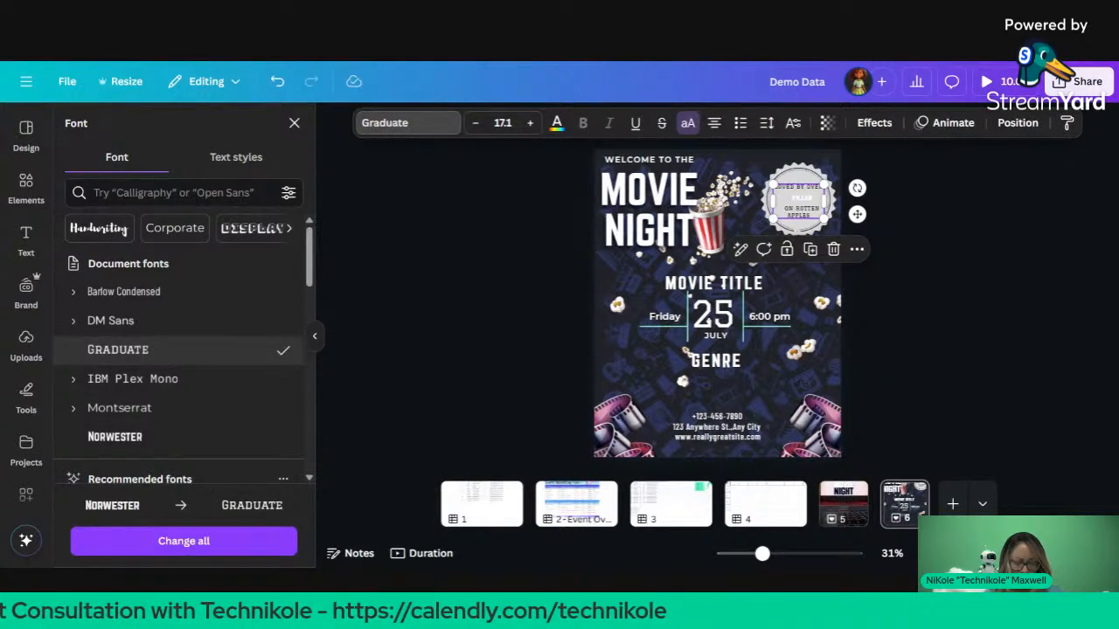
click(221, 419)
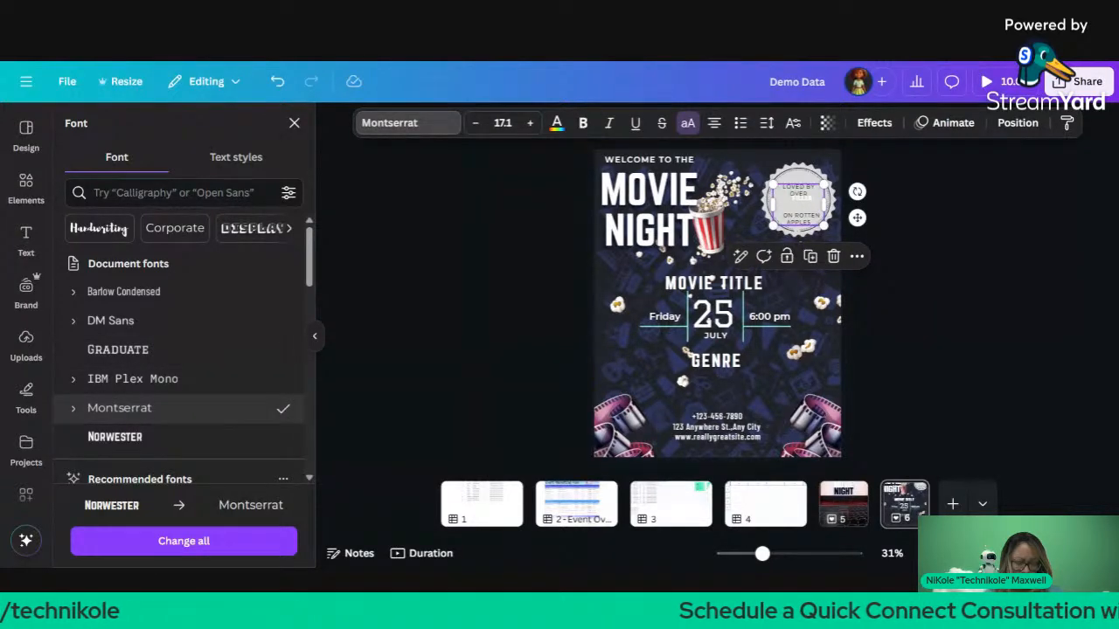
click(671, 335)
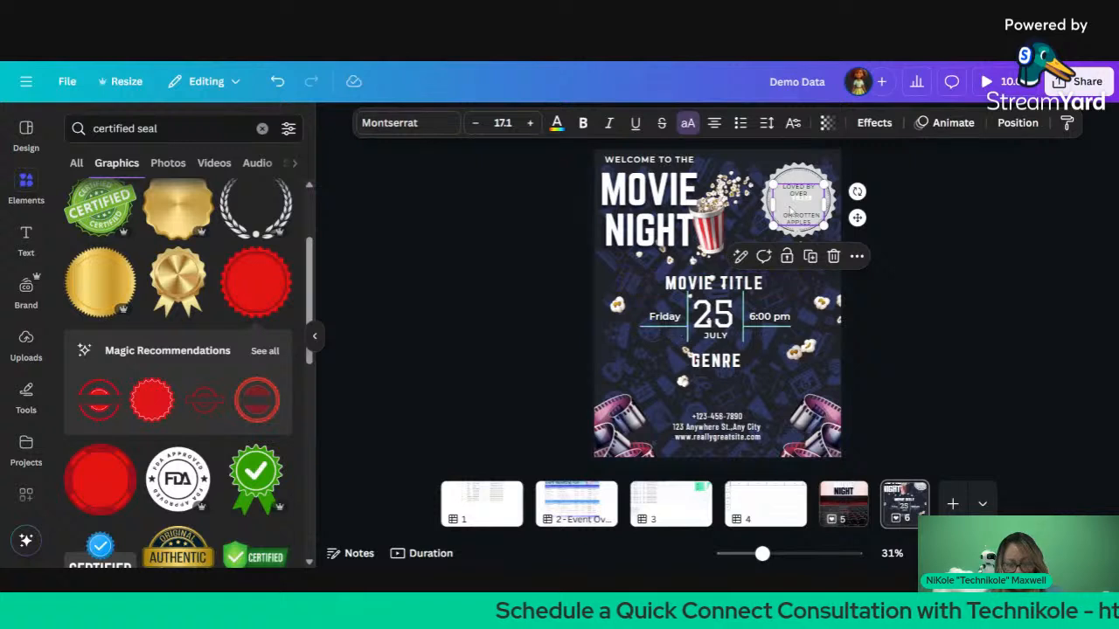
Step: Nudge the seal text box and its middle FILLER line slightly up into place
drag(797, 227, 795, 217)
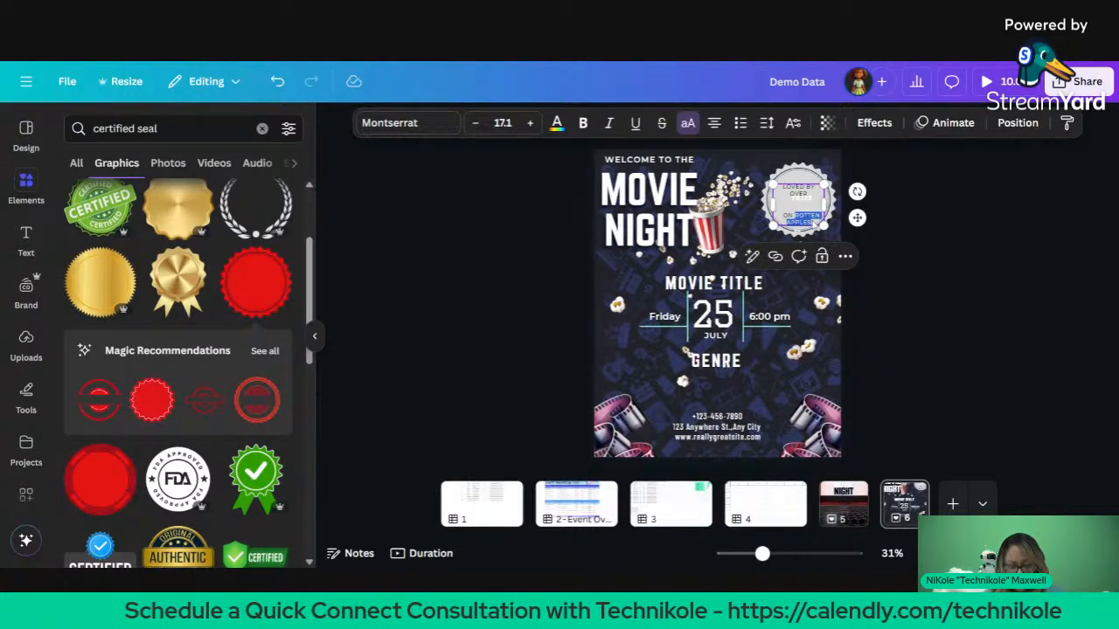
click(883, 233)
drag(811, 218, 809, 213)
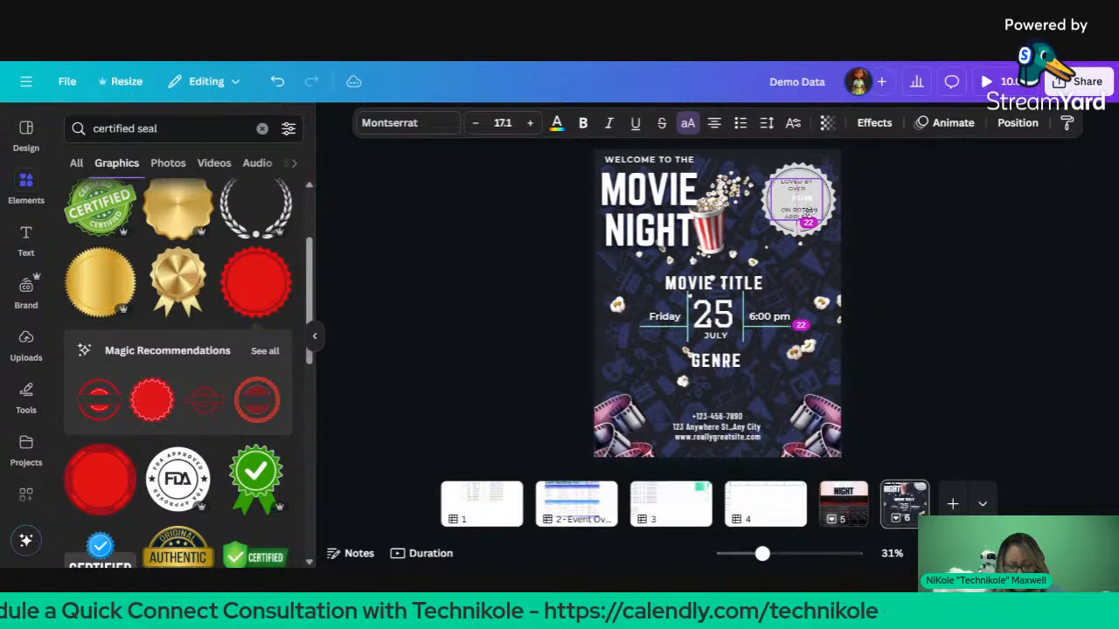
click(877, 155)
click(794, 200)
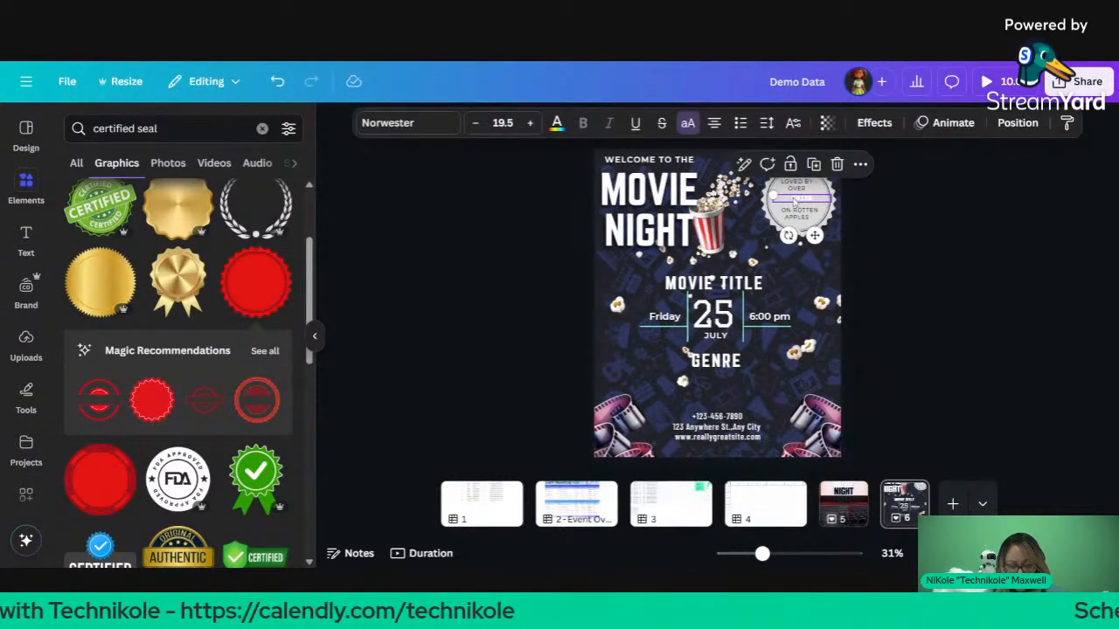
double_click(791, 200)
drag(789, 199, 791, 197)
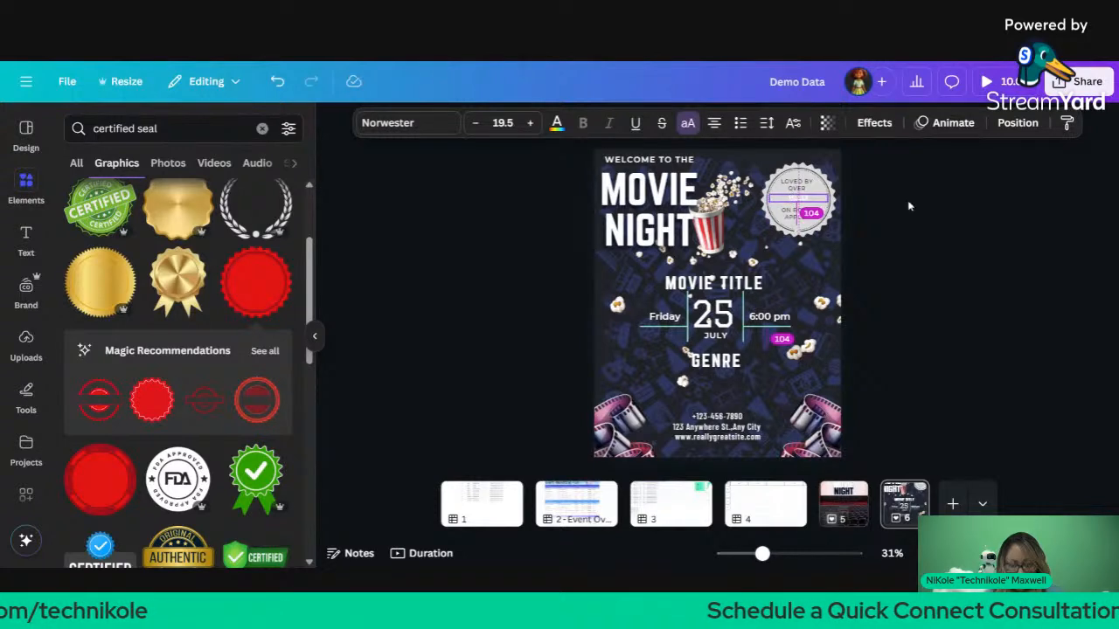
click(931, 230)
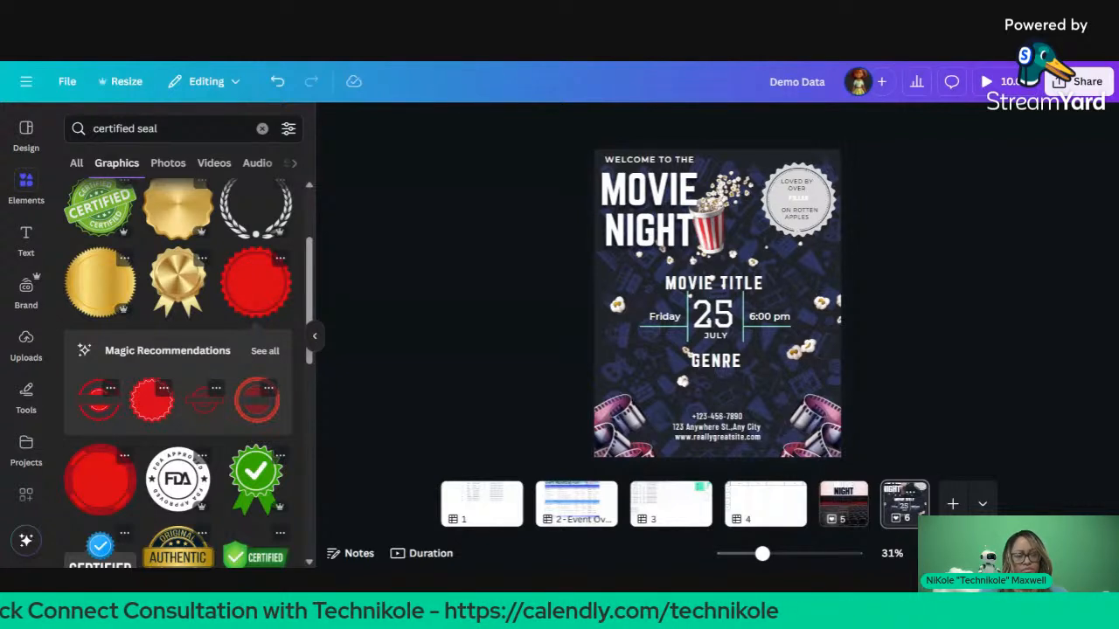
Step: Close the certified seal graphics panel beside the poster
click(314, 336)
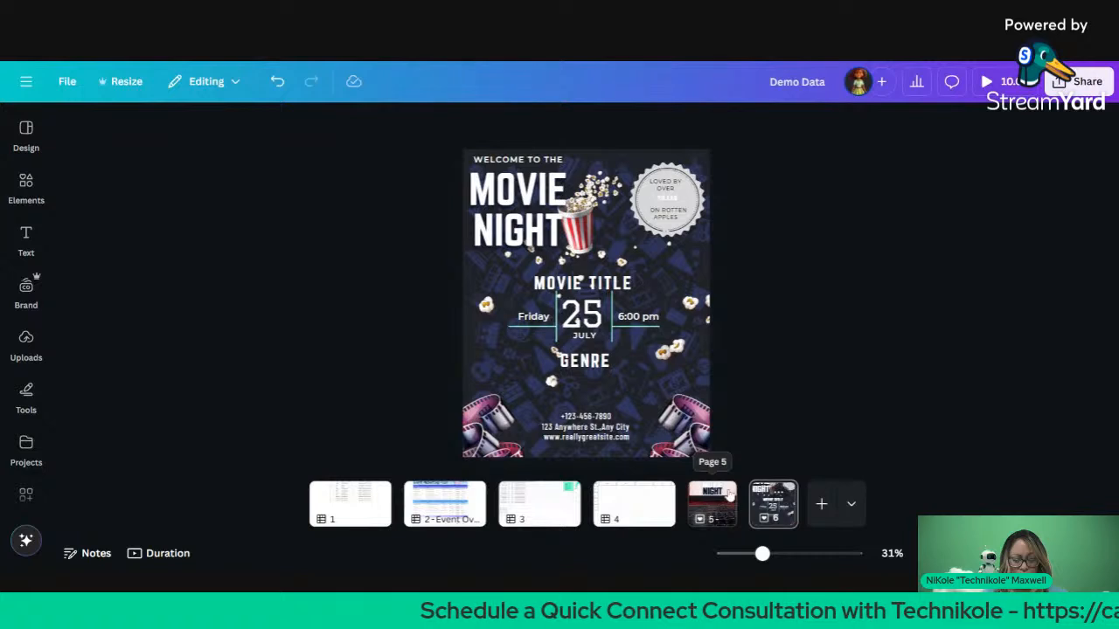
Step: Delete page 5, the extra cinema-seats Movie Night flyer
click(729, 494)
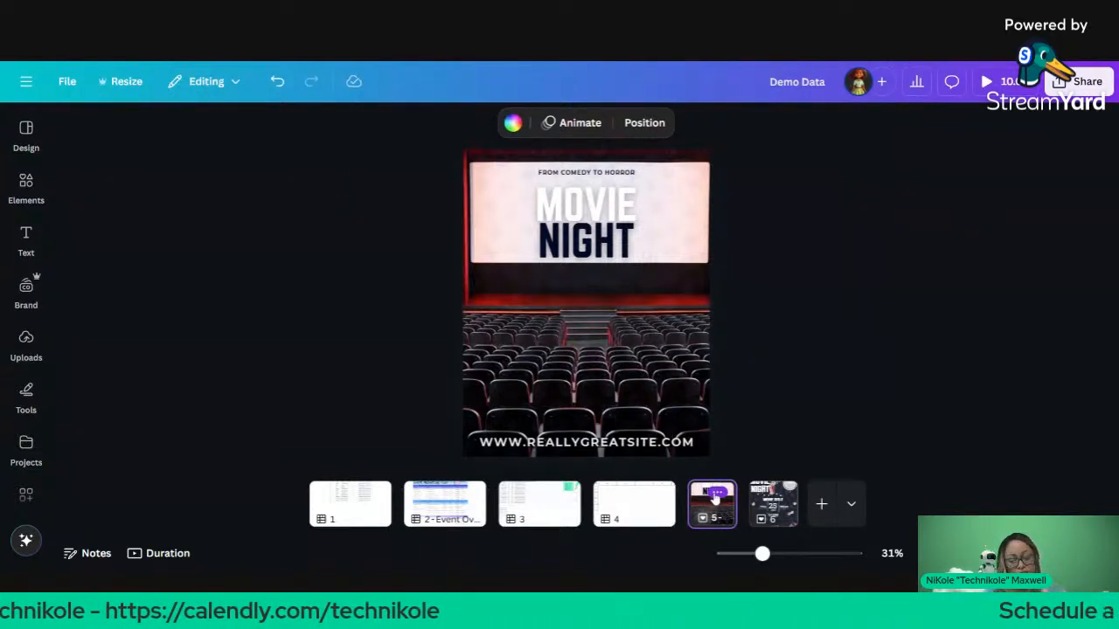
click(715, 494)
scroll(790, 361, down, 2)
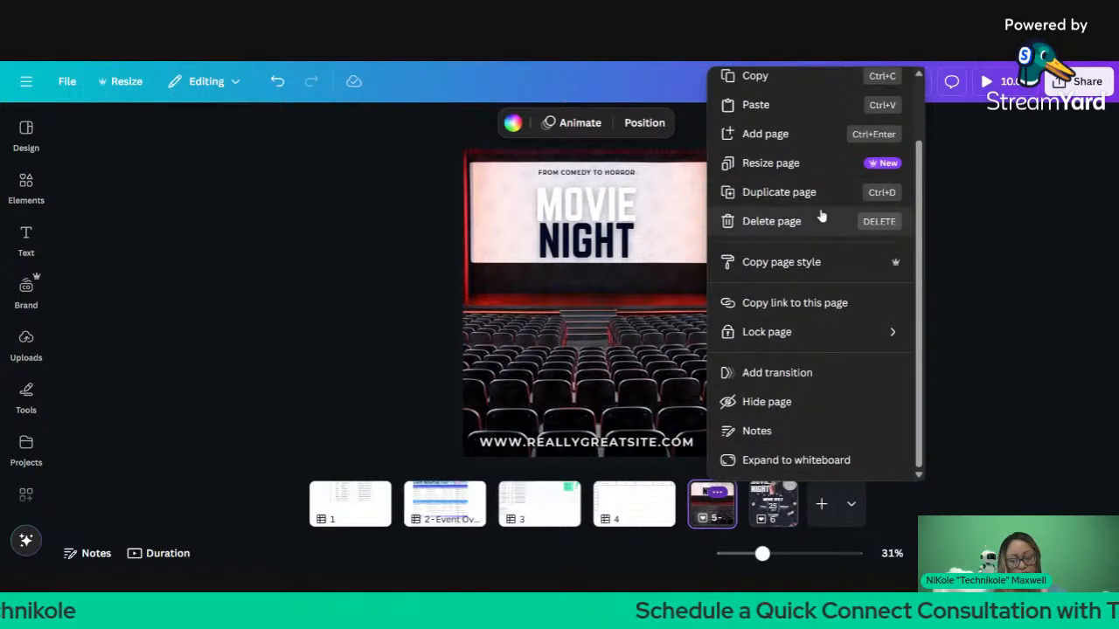
mouse_move(858, 341)
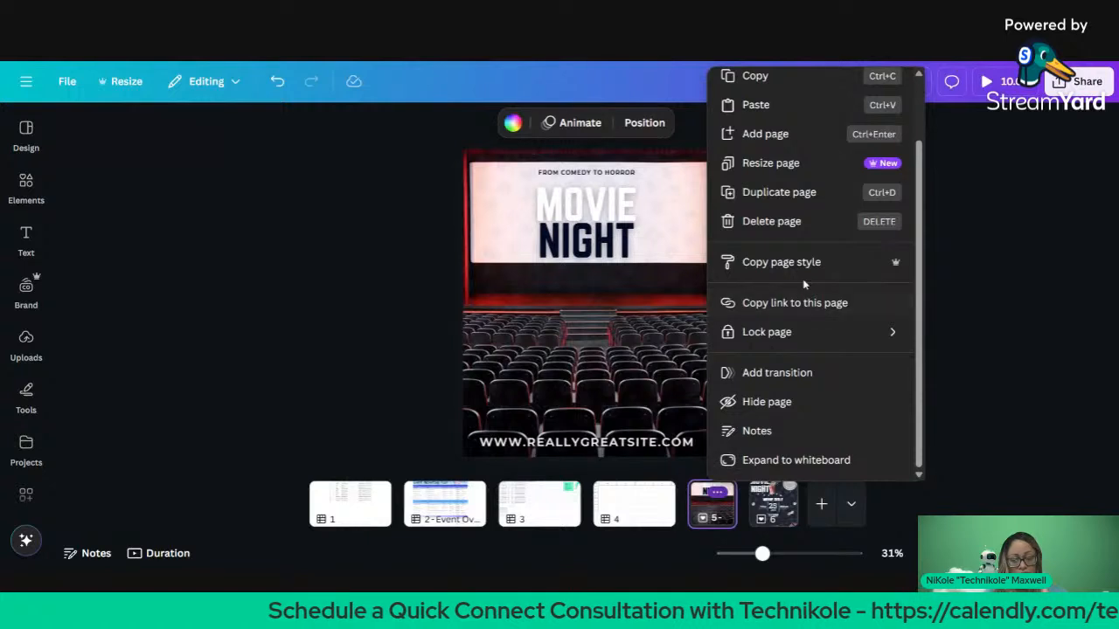
click(771, 221)
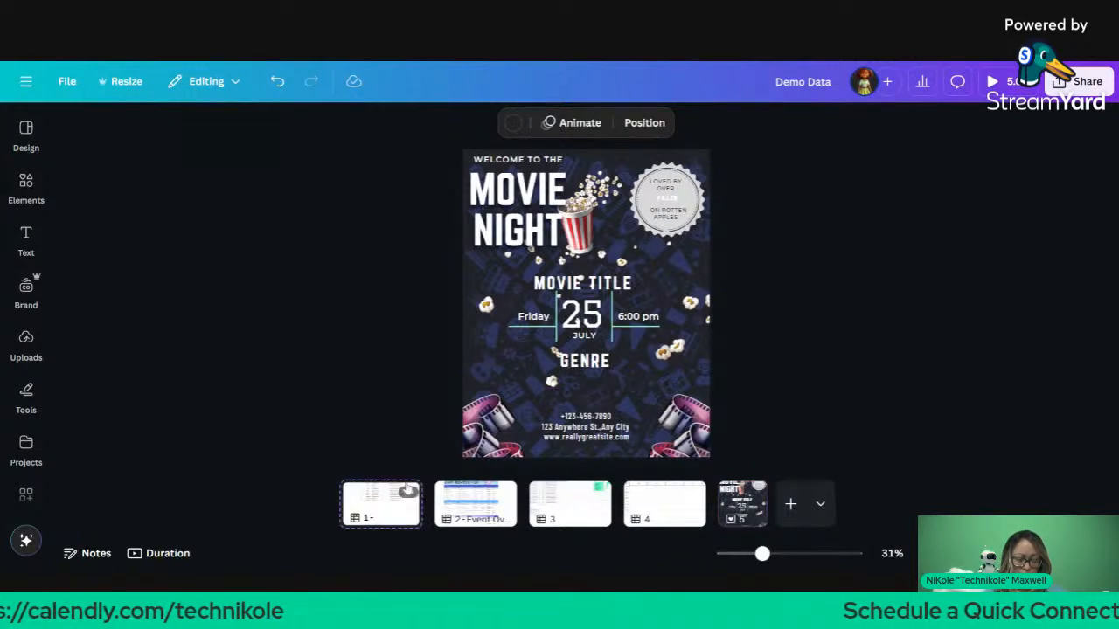
Step: Delete the road-sign spreadsheet on page 1 and the Event Overview page
click(401, 498)
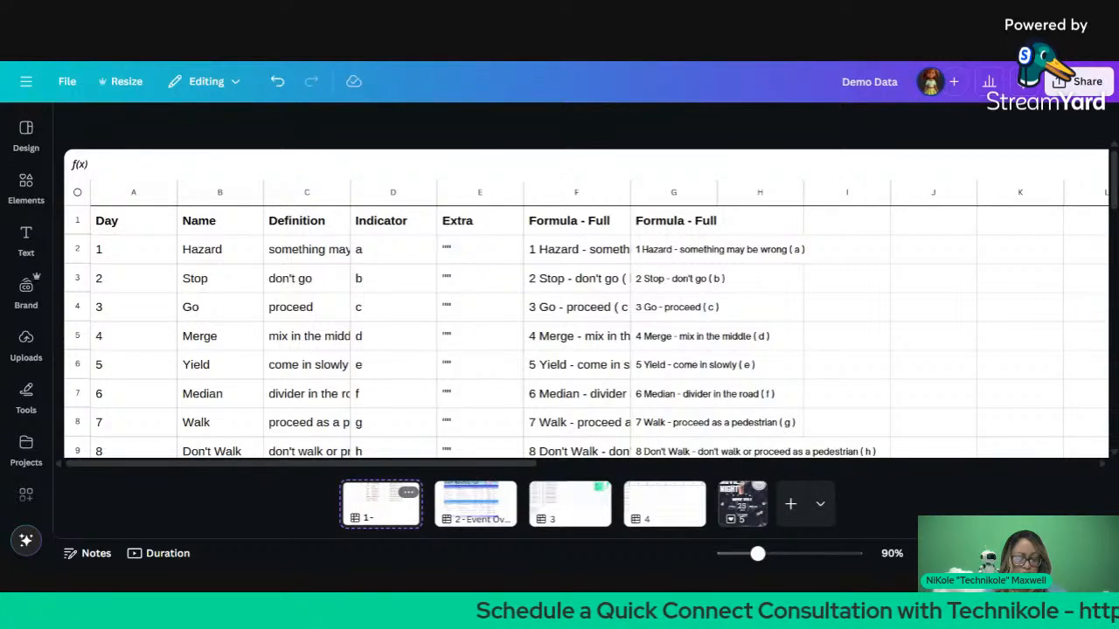
click(407, 494)
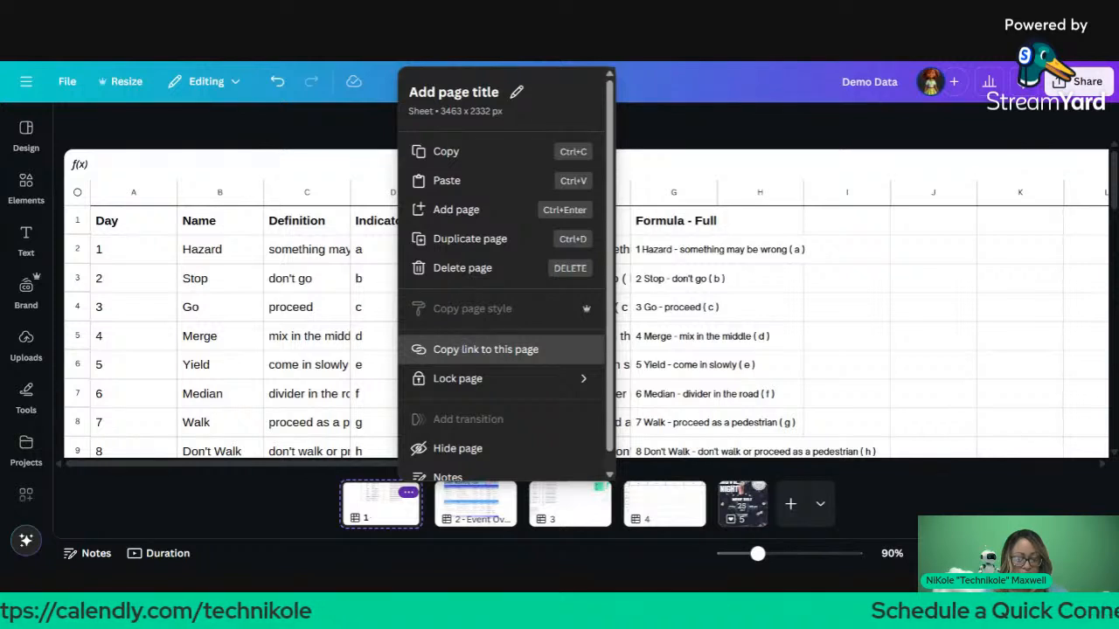
click(472, 269)
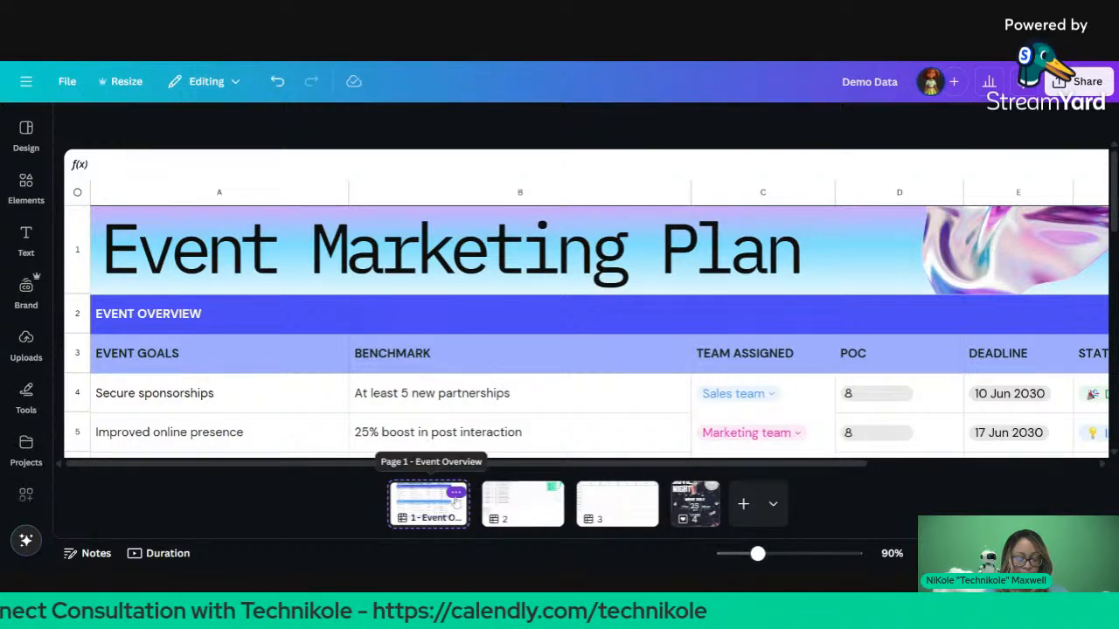
click(456, 493)
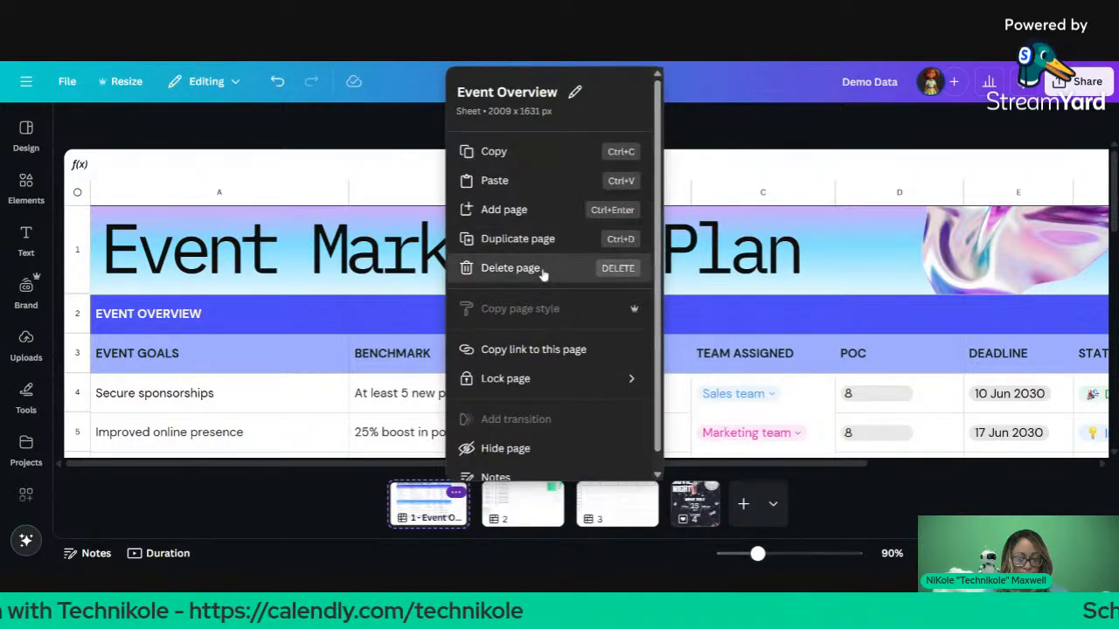
click(542, 269)
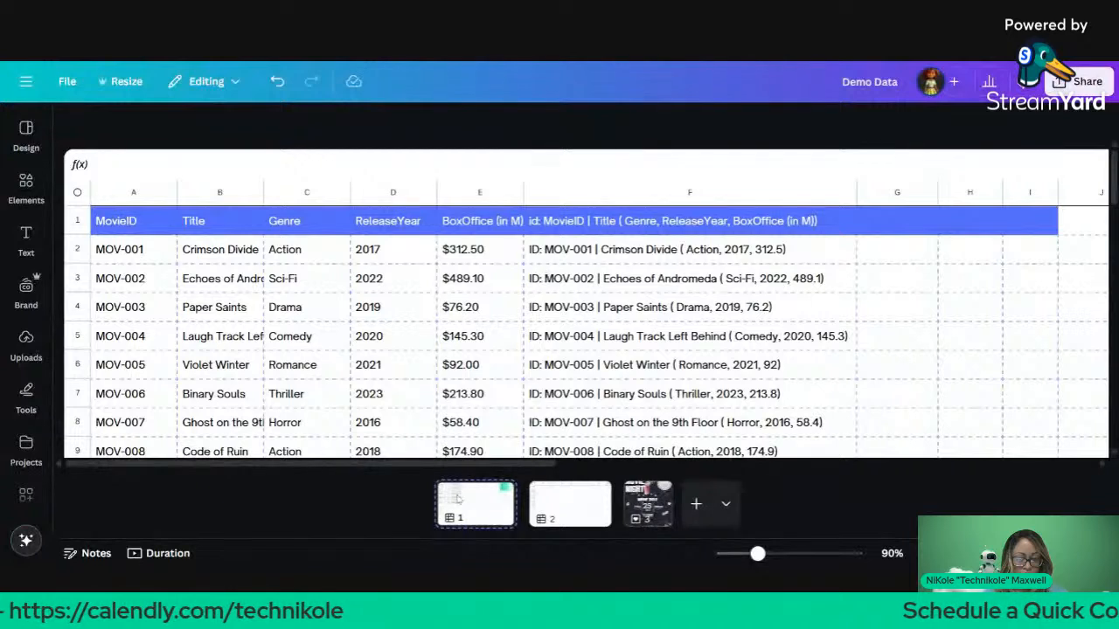
Step: Delete the empty sheet on page 2
mouse_move(457, 507)
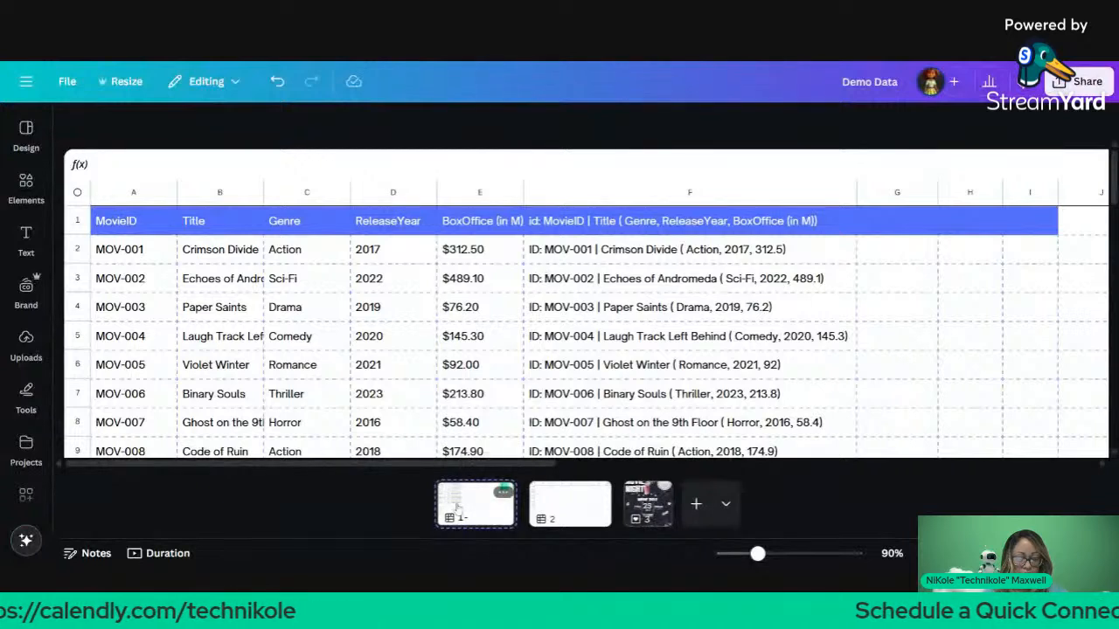
click(560, 511)
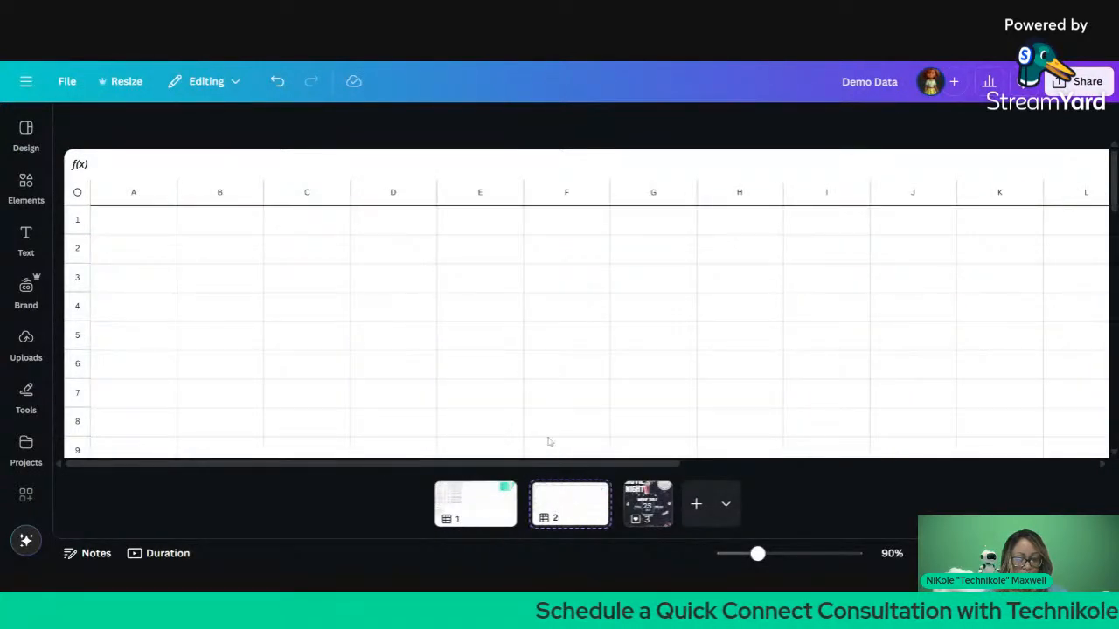
scroll(580, 344, down, 3)
scroll(579, 344, down, 2)
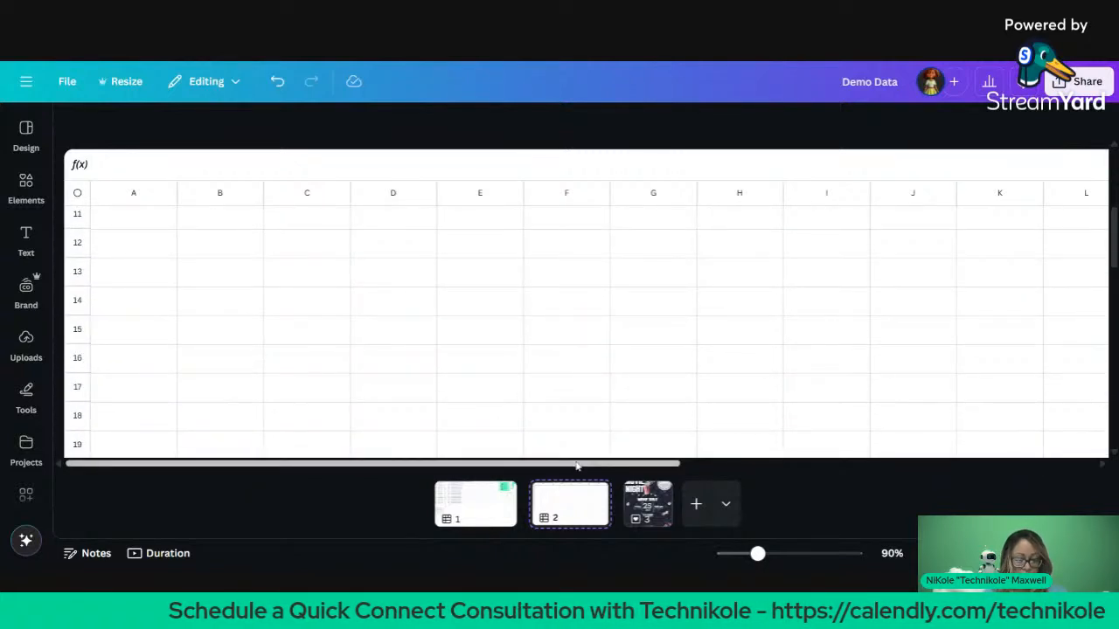
scroll(575, 332, up, 5)
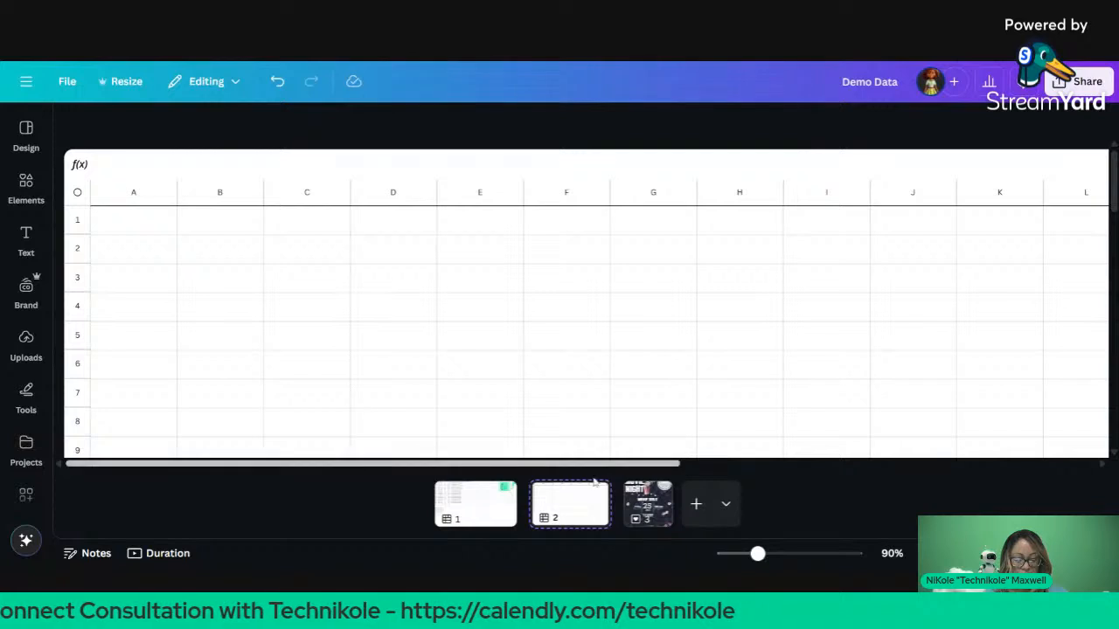
click(592, 492)
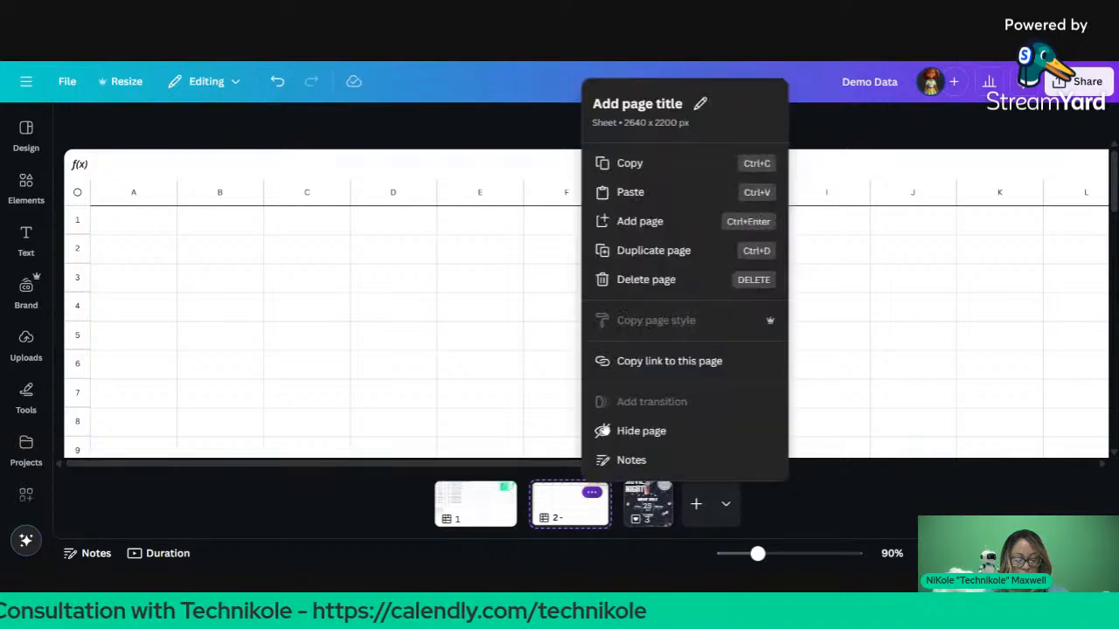
click(647, 279)
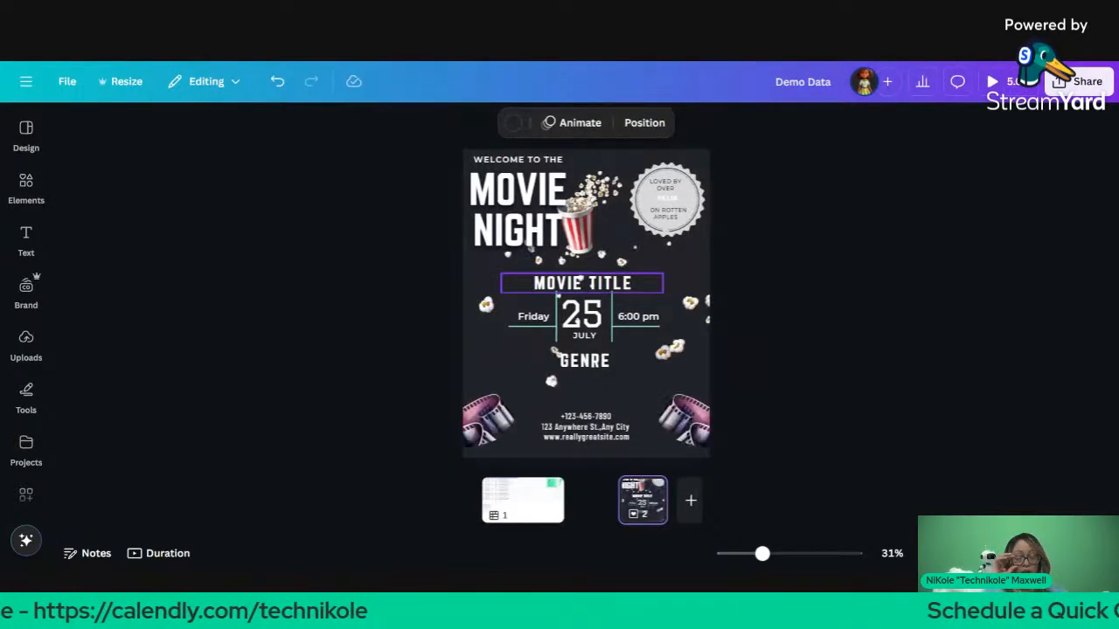
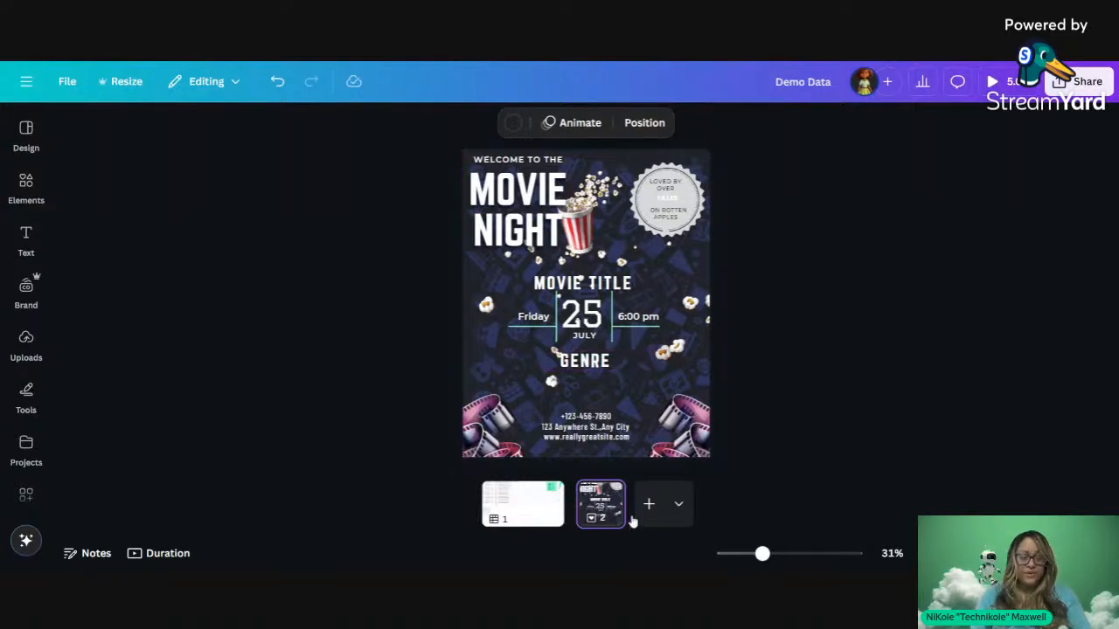
Step: Show page 1, the movie data sheet, instead of the Movie Night poster
click(515, 510)
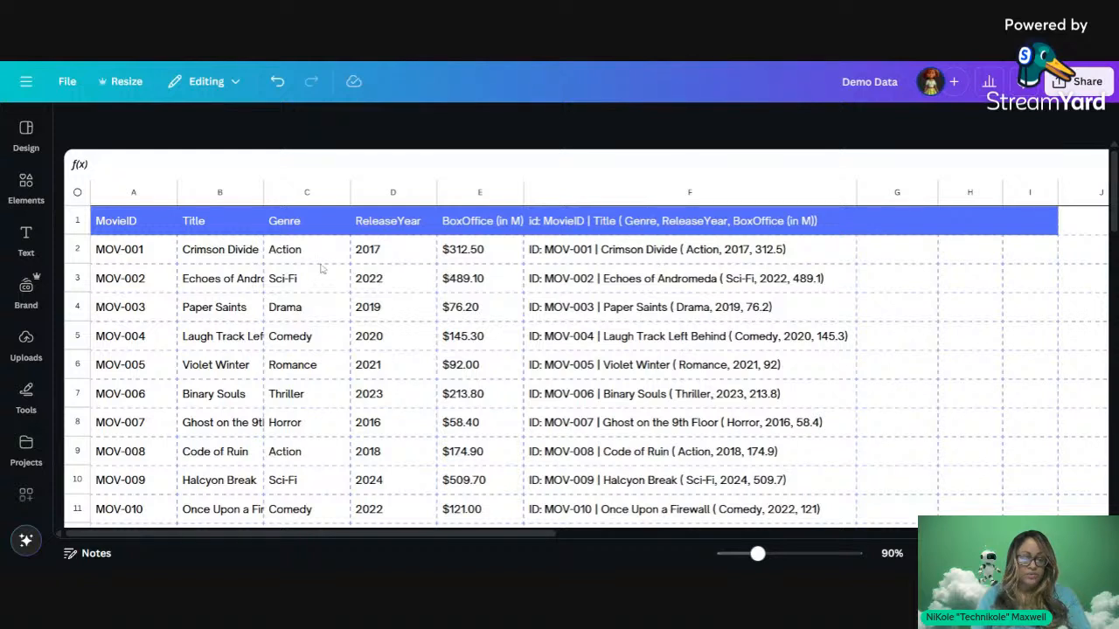
click(241, 251)
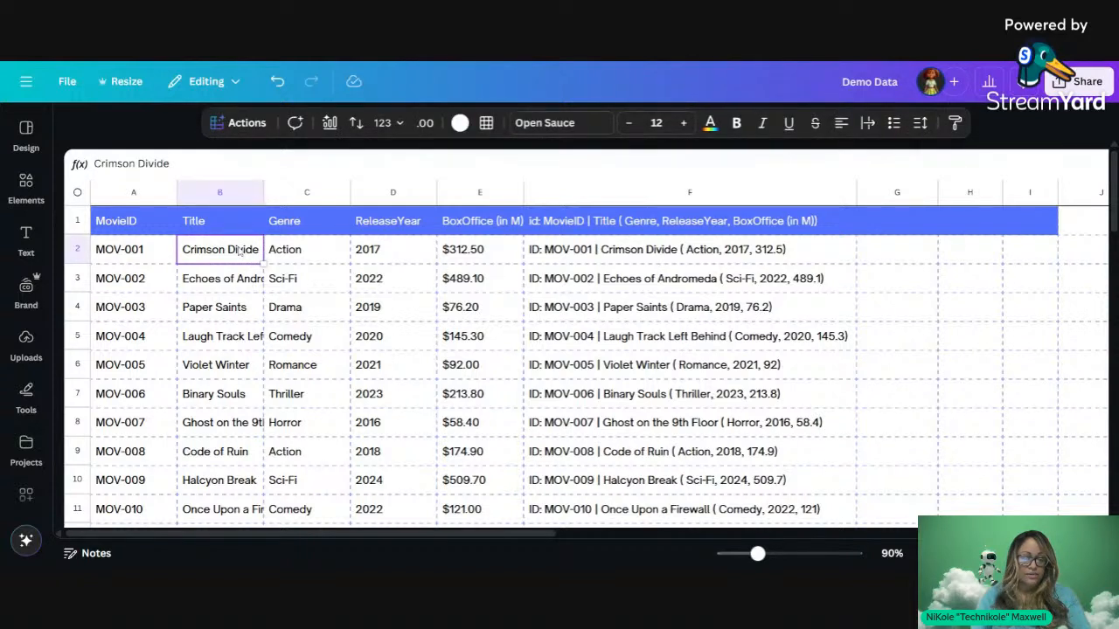
click(297, 255)
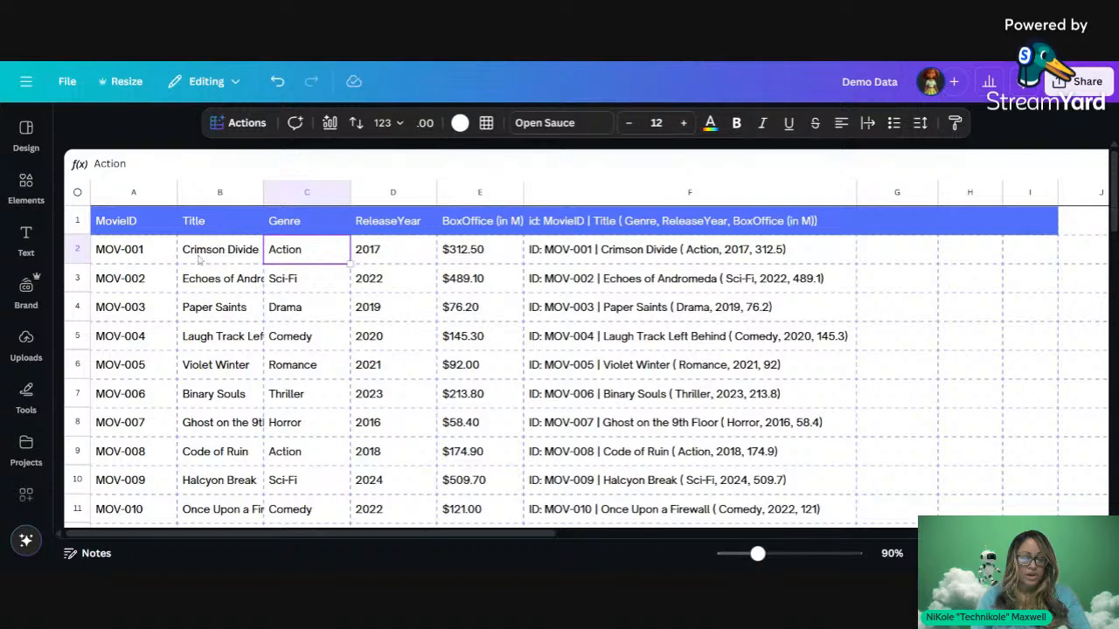
click(484, 253)
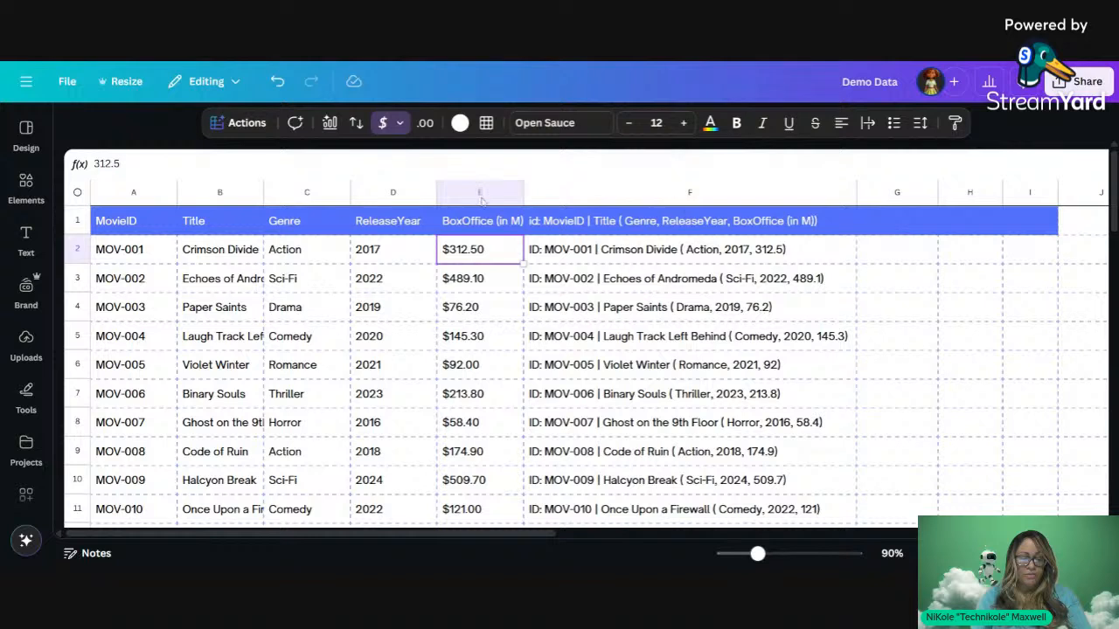
click(481, 198)
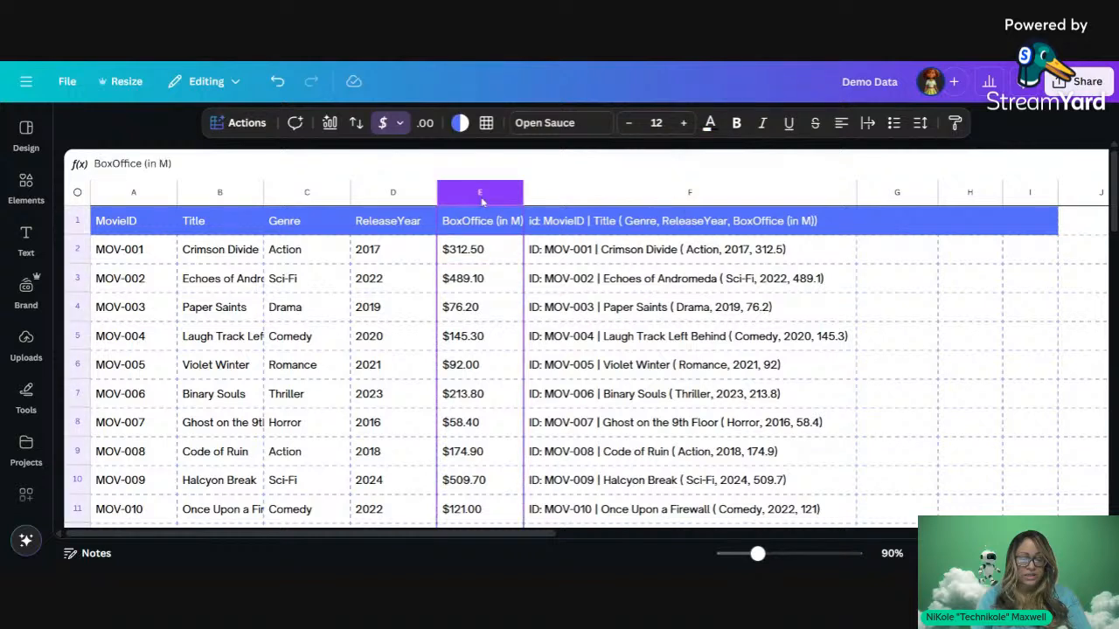
click(425, 124)
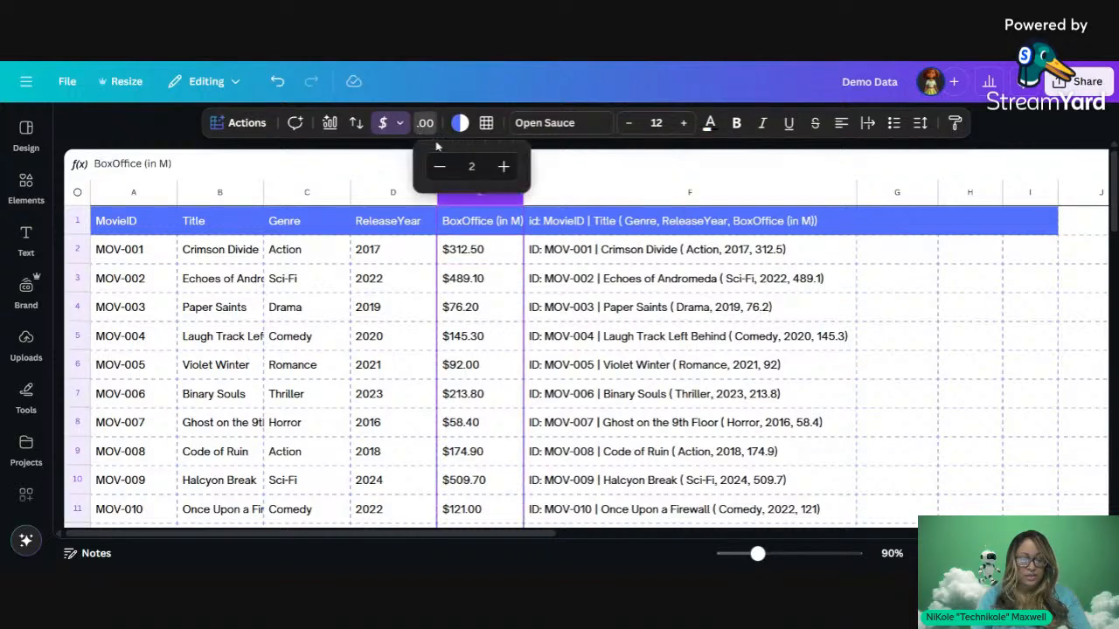
click(504, 167)
click(504, 167)
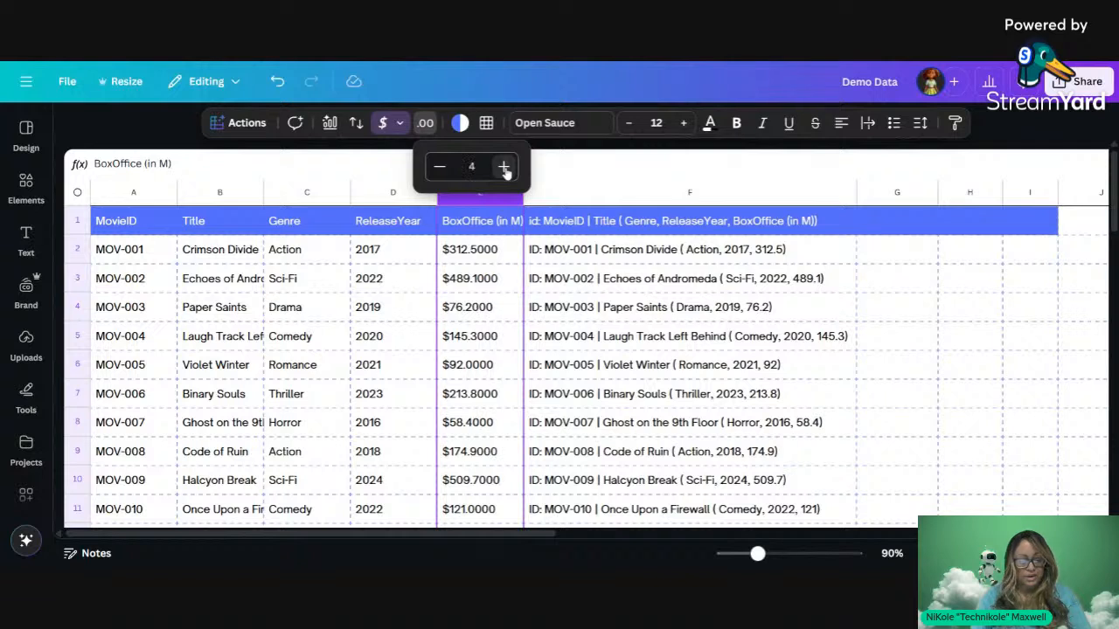
click(504, 167)
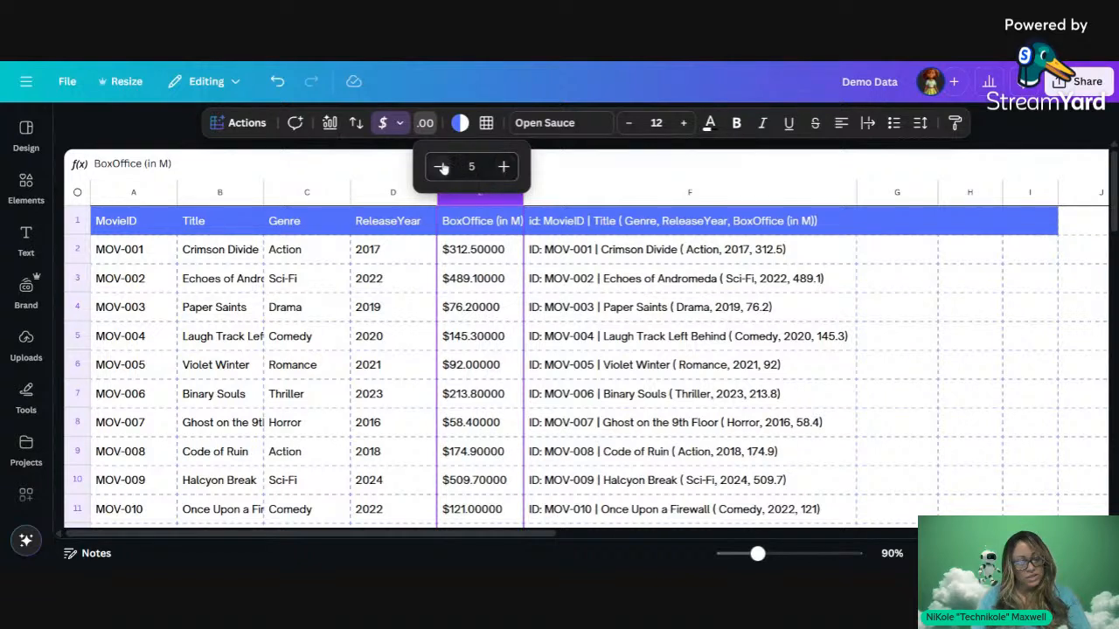
click(440, 167)
click(440, 167)
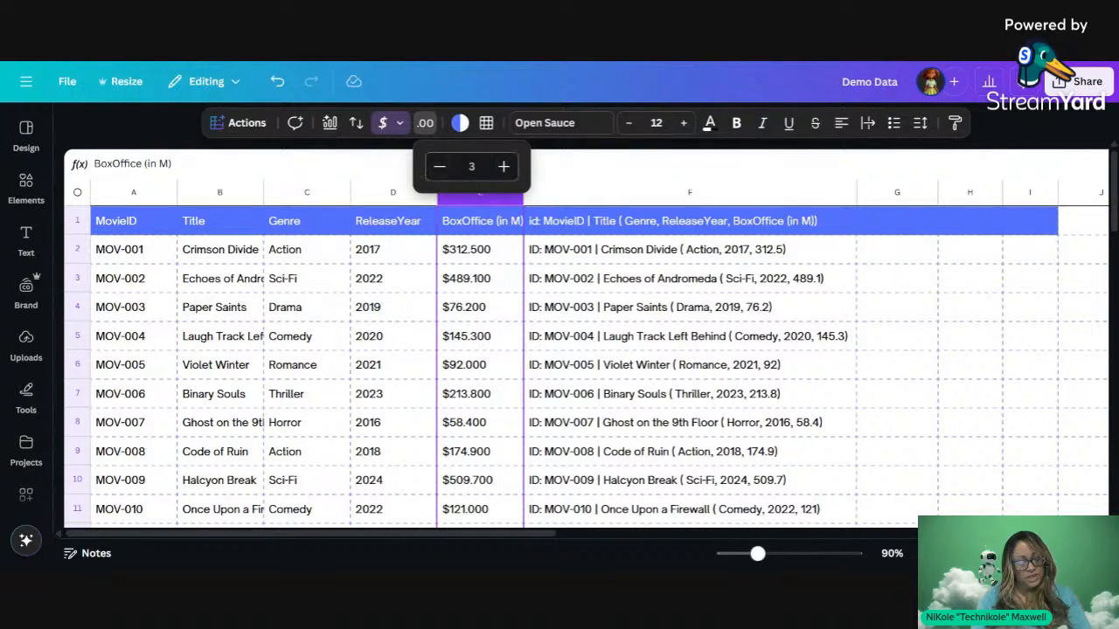
click(440, 167)
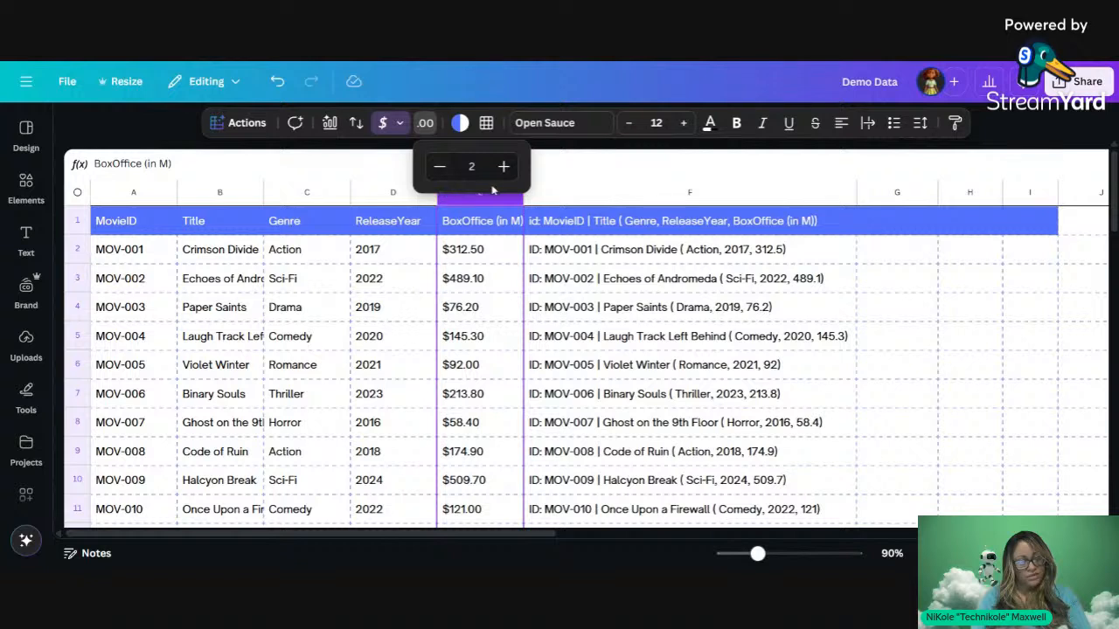
click(500, 229)
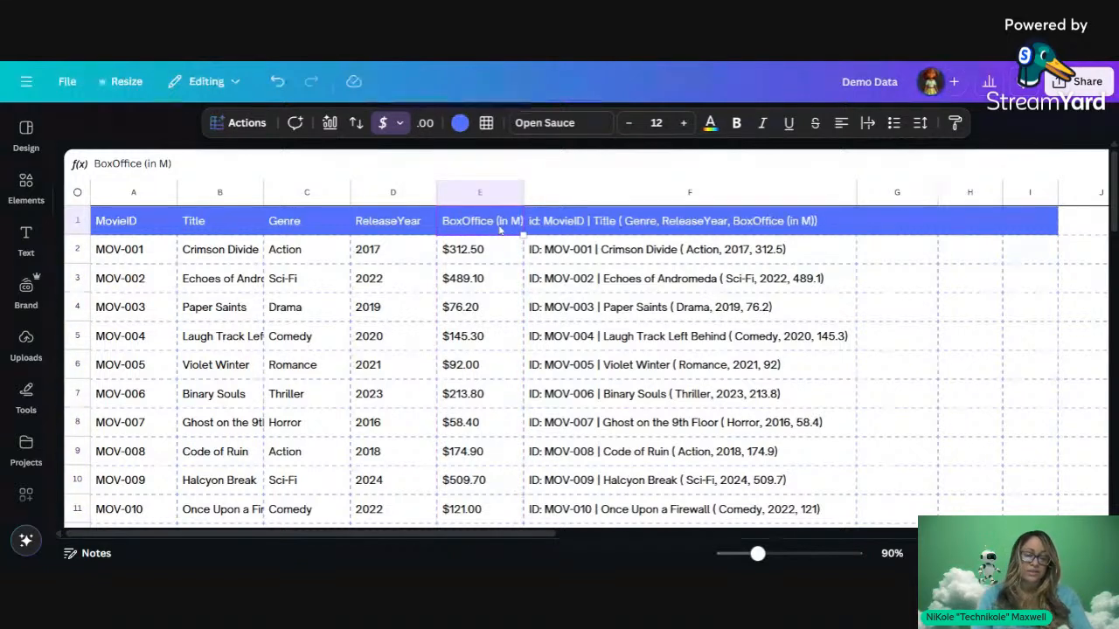
click(502, 281)
scroll(446, 365, down, 10)
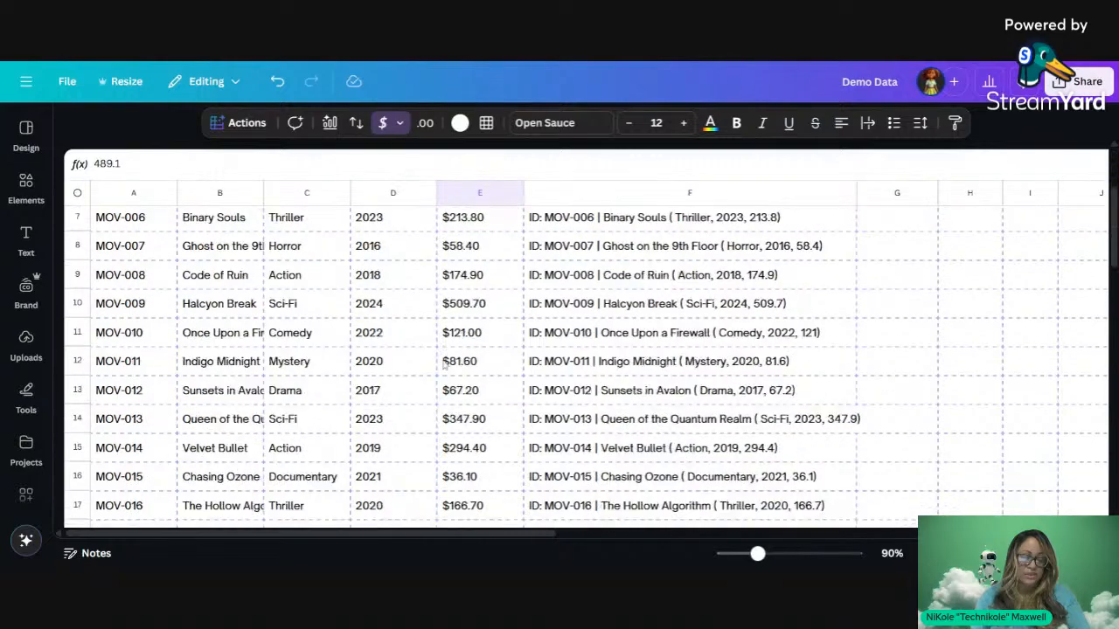
Step: Select the movie table A1:F21, from row 21 up through the header row
scroll(446, 365, up, 4)
scroll(321, 409, up, 4)
scroll(321, 409, right, 1)
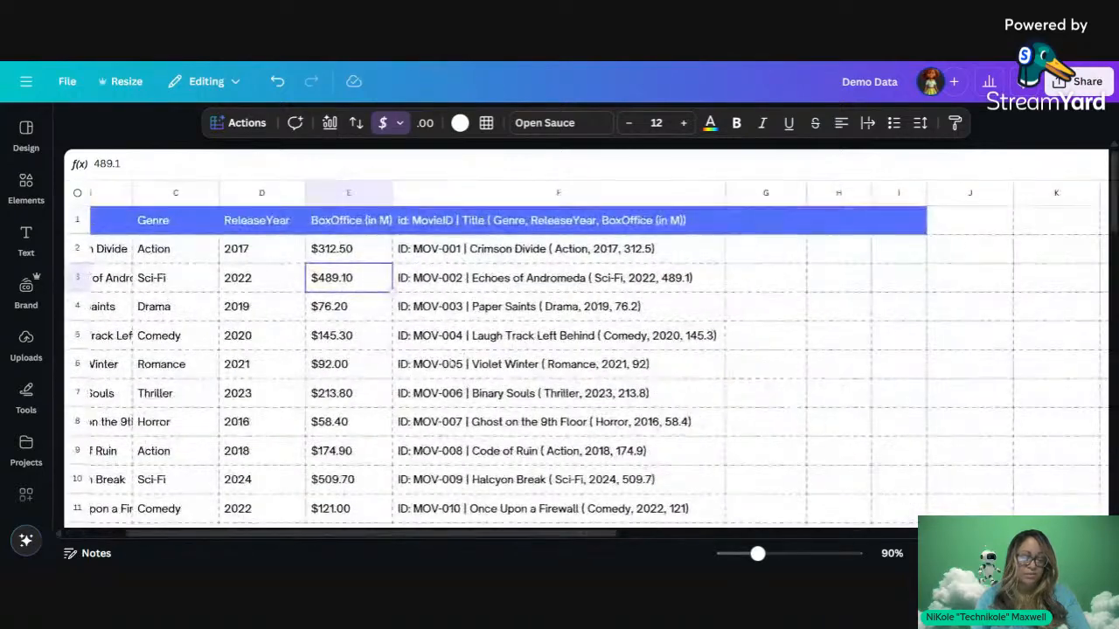
scroll(321, 409, up, 1)
scroll(322, 409, left, 2)
scroll(322, 410, down, 1)
scroll(321, 410, down, 2)
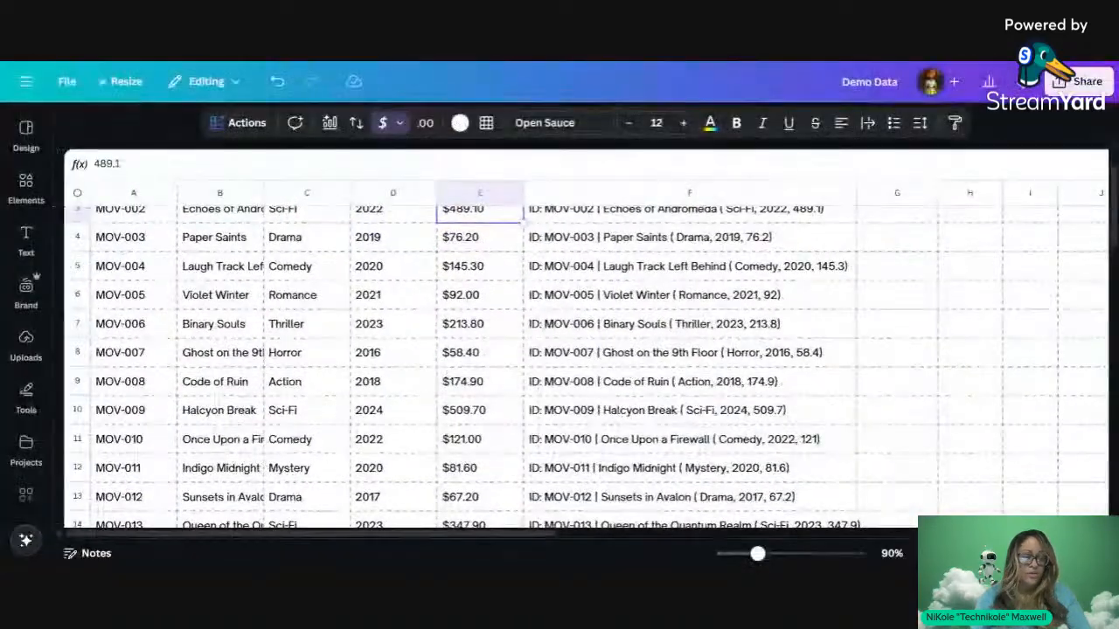
scroll(611, 438, down, 5)
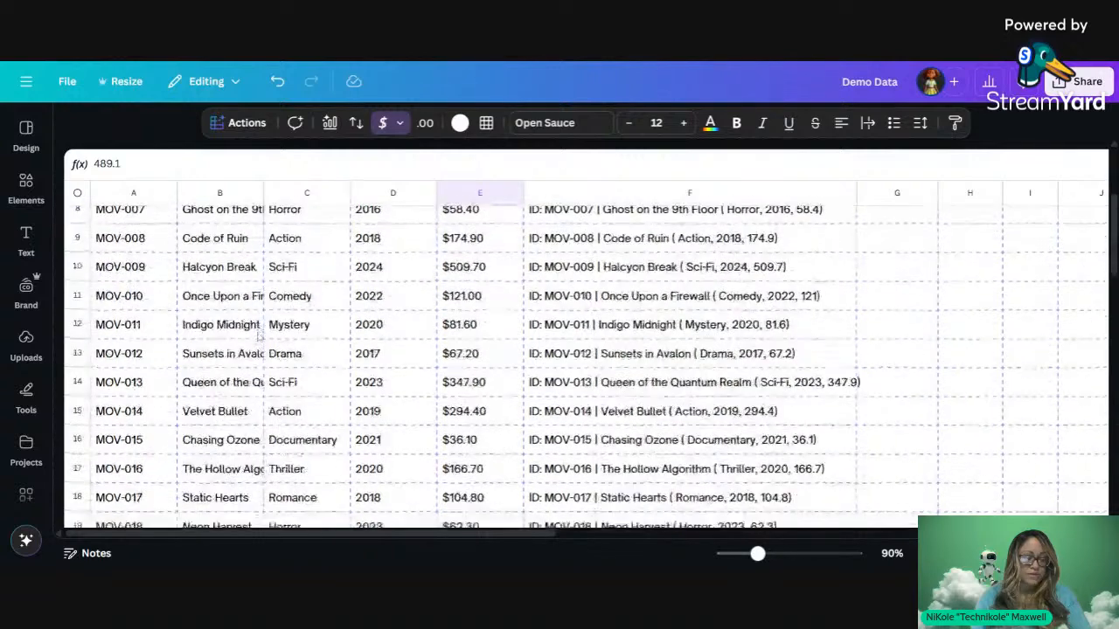
drag(730, 394, 140, 338)
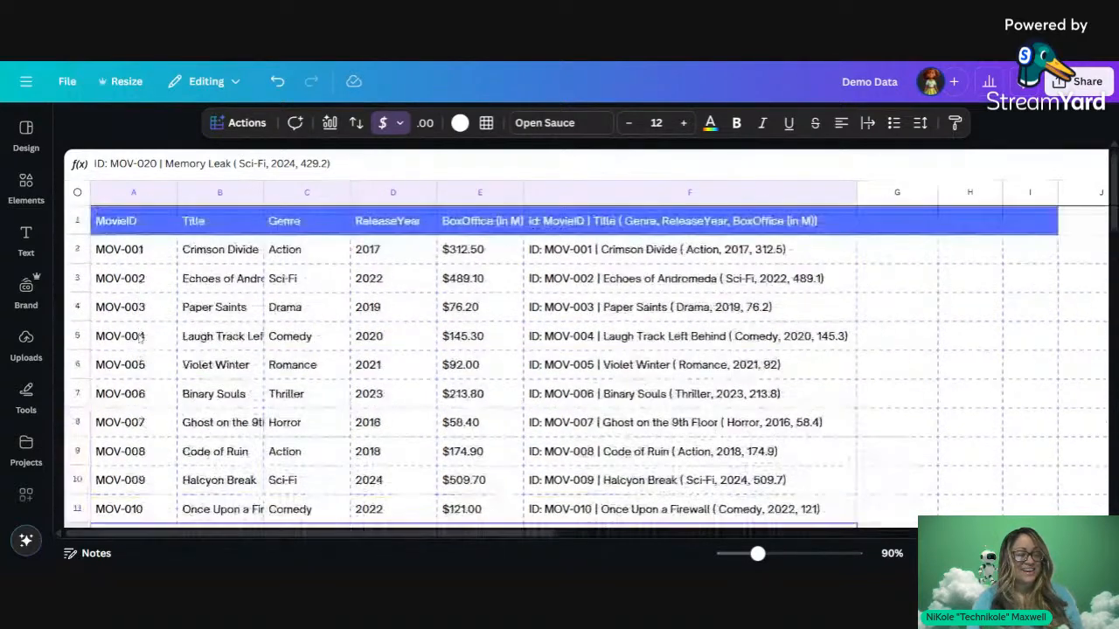
click(27, 236)
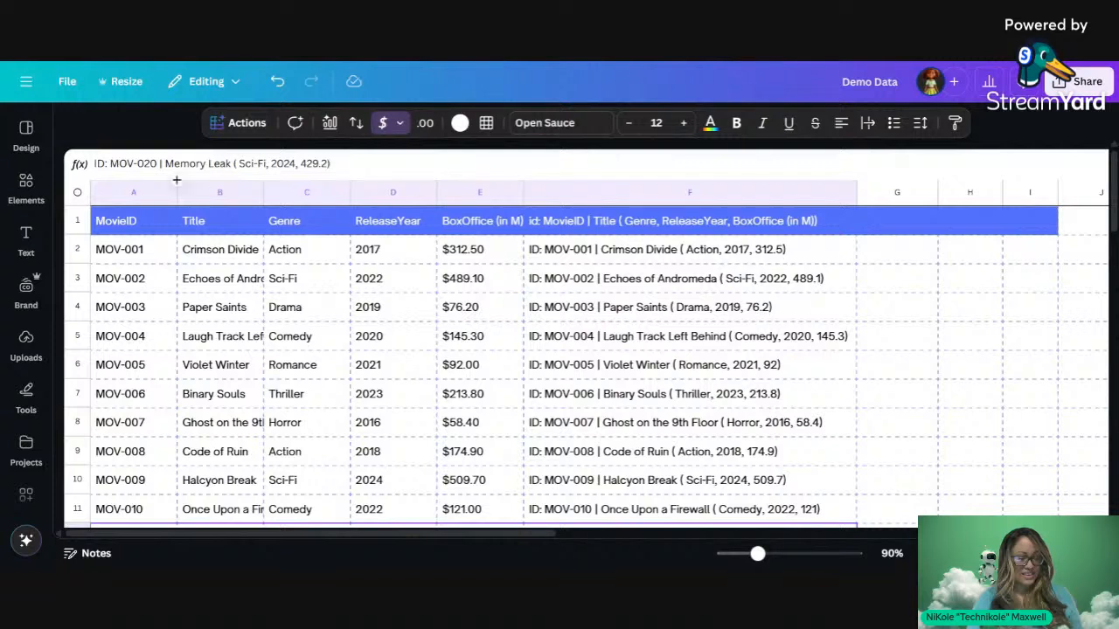
shift+click(140, 222)
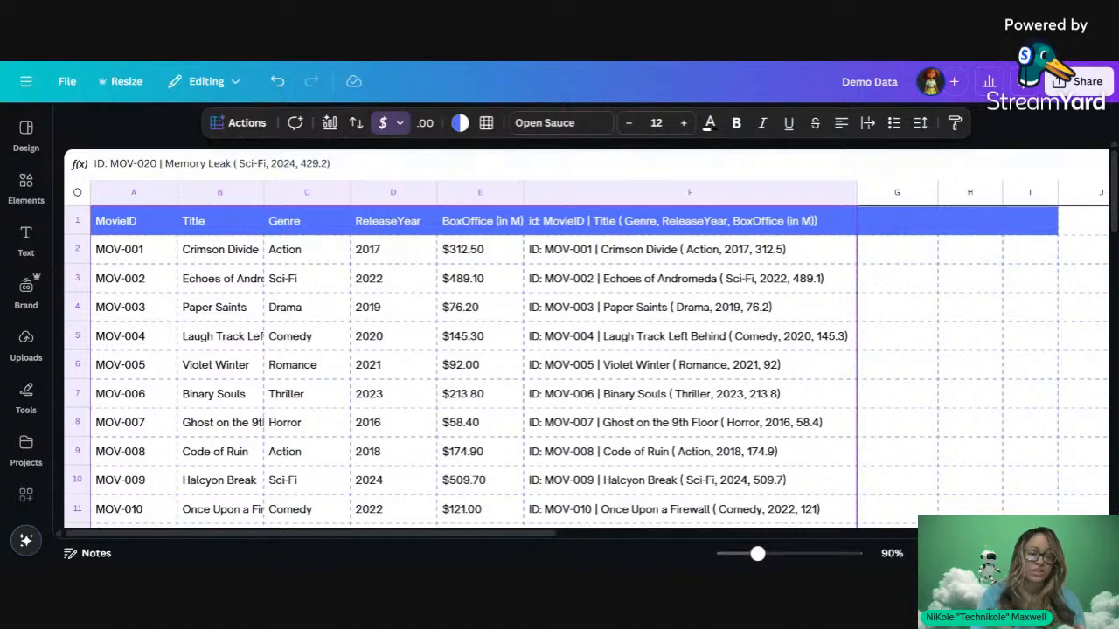
Step: Start Bulk create from the A1:F21 movie table, using the Movie Night poster as template
click(251, 125)
click(249, 125)
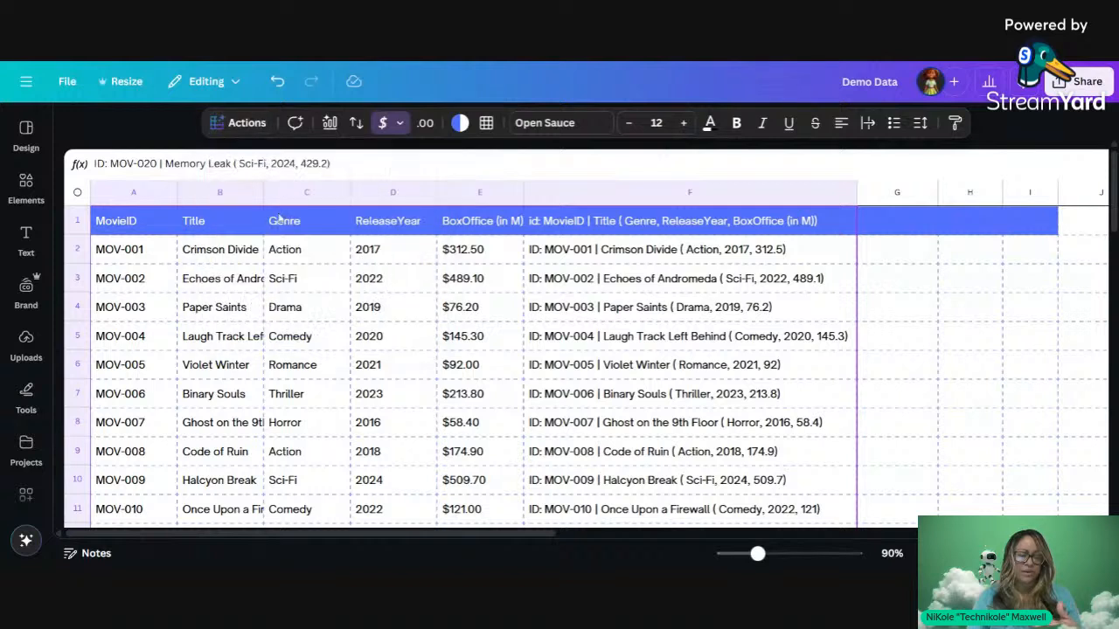
click(246, 126)
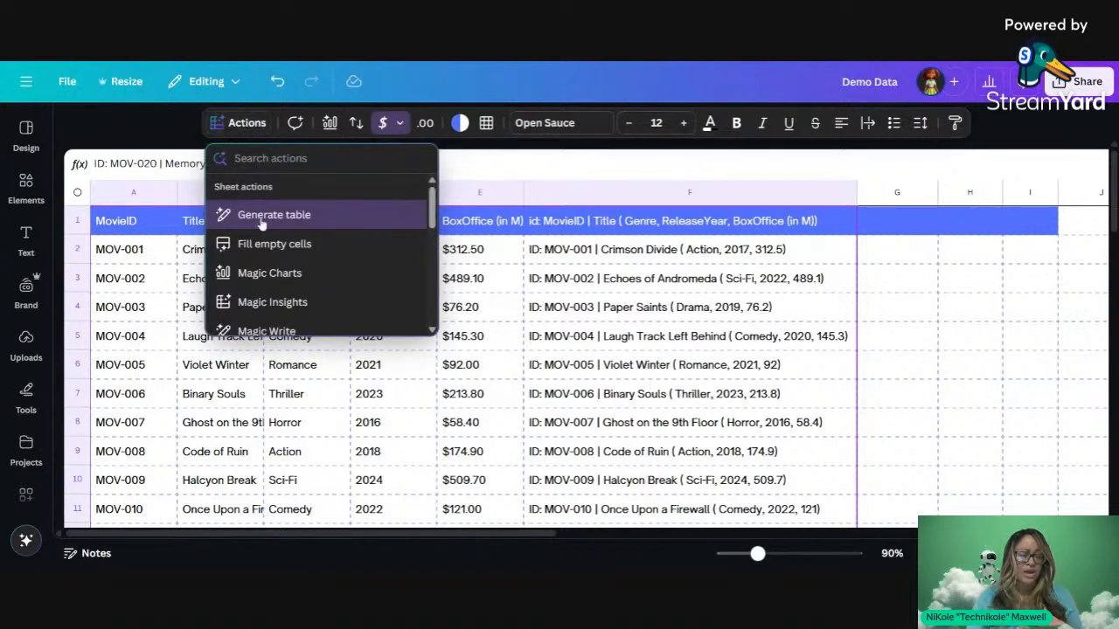
scroll(260, 250, down, 3)
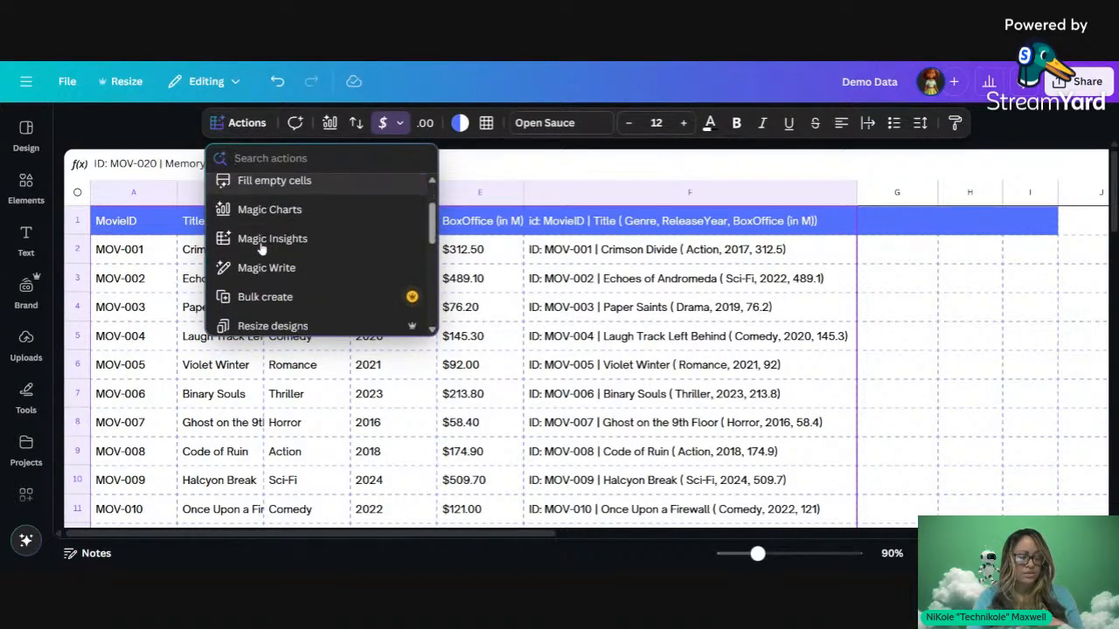
click(260, 278)
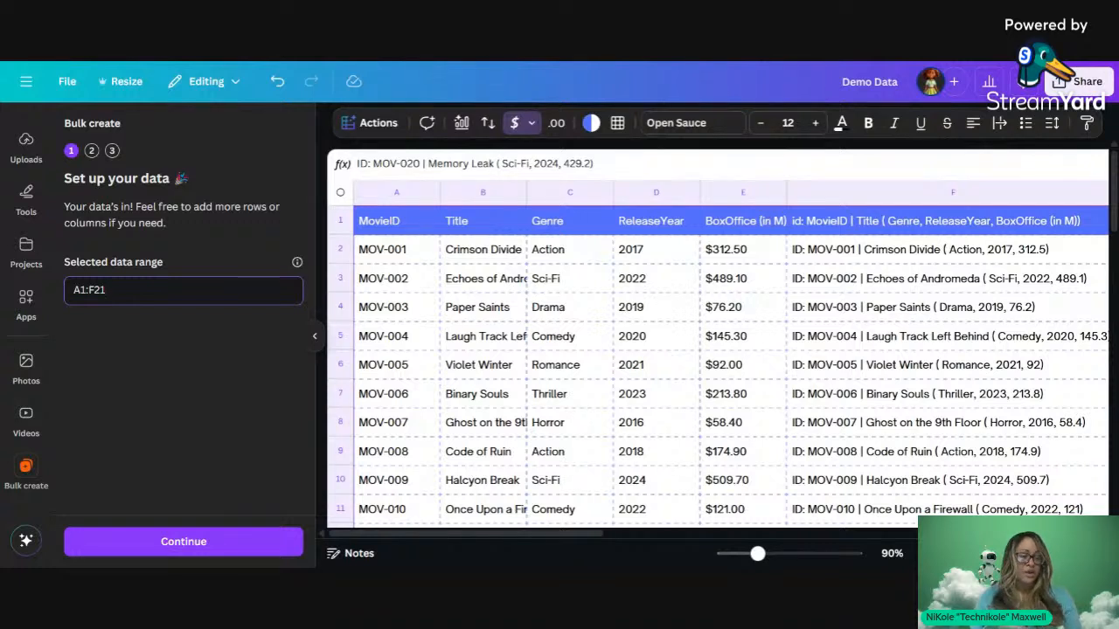
click(173, 539)
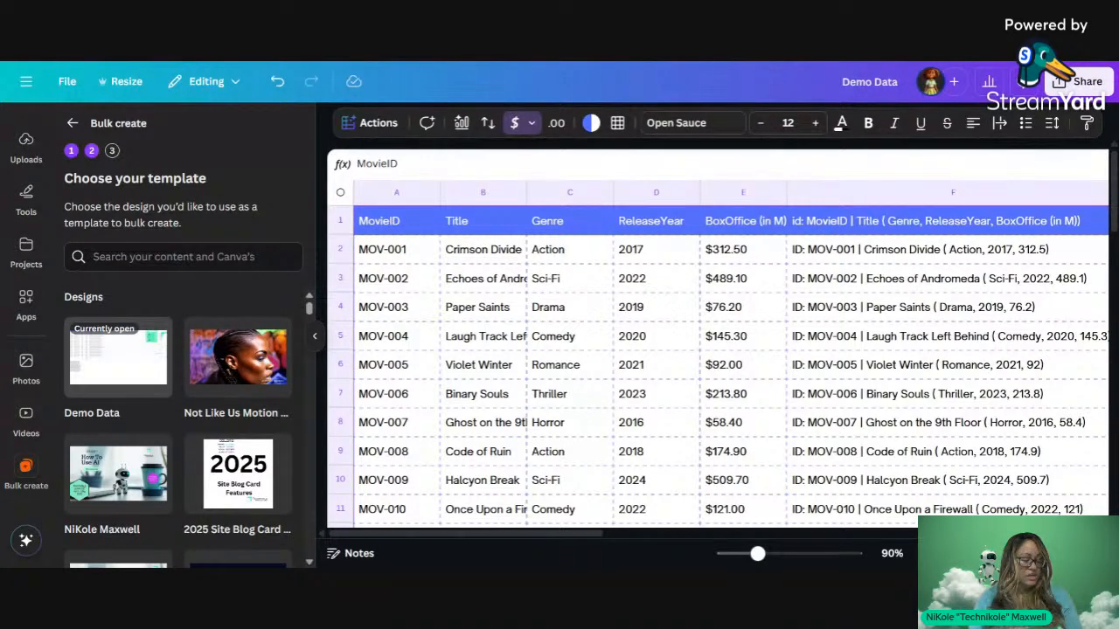
click(143, 360)
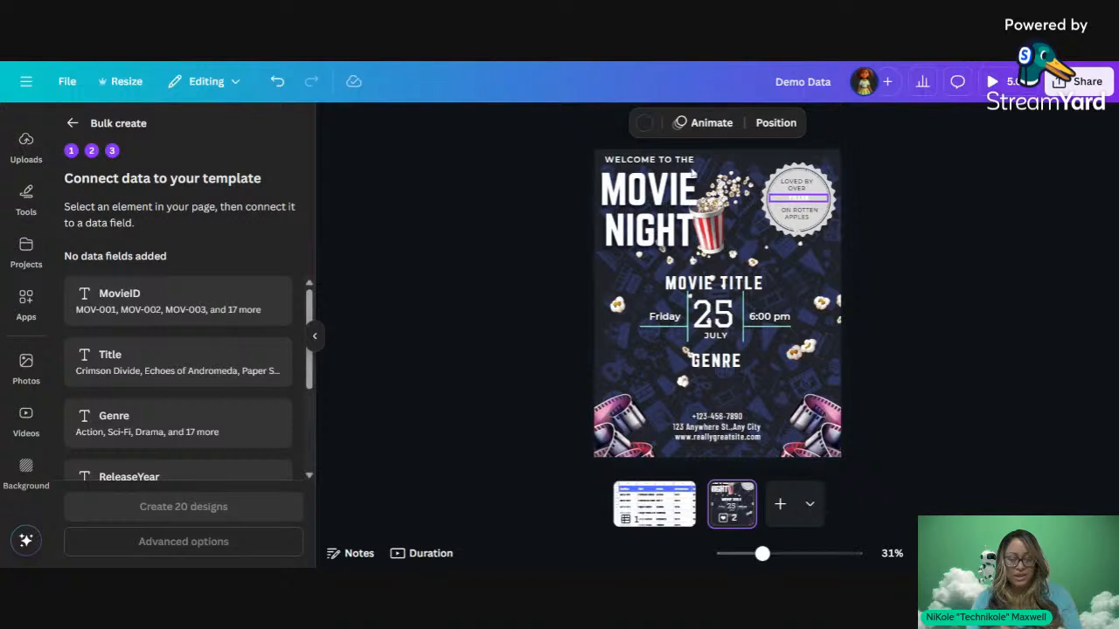
Step: Make the badge's FILLER text black and enlarge it to size 22.5
click(804, 205)
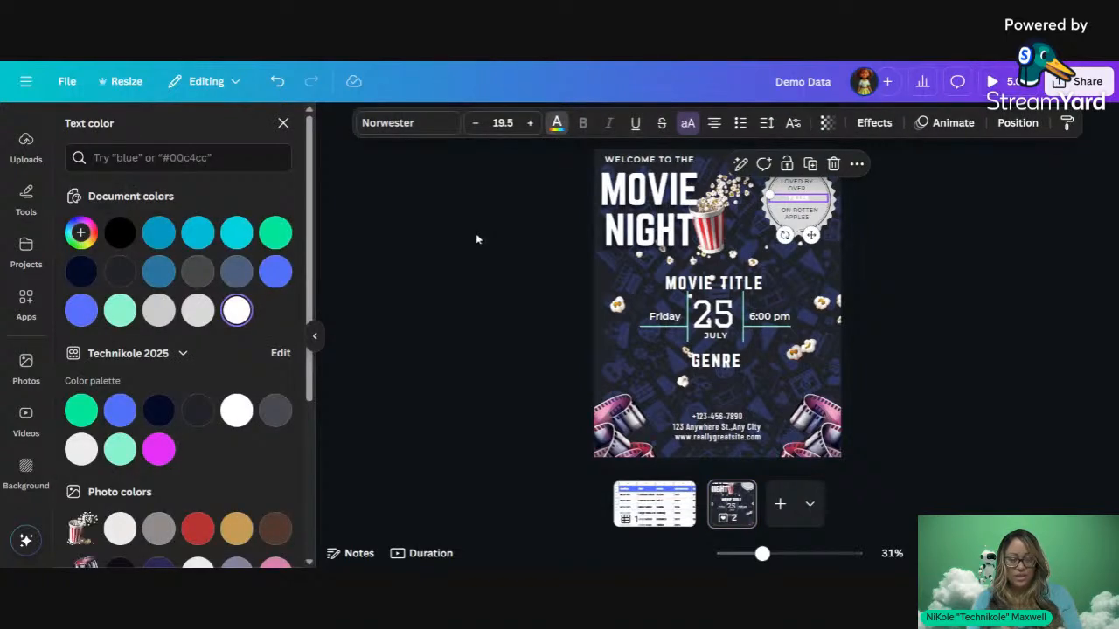
click(120, 232)
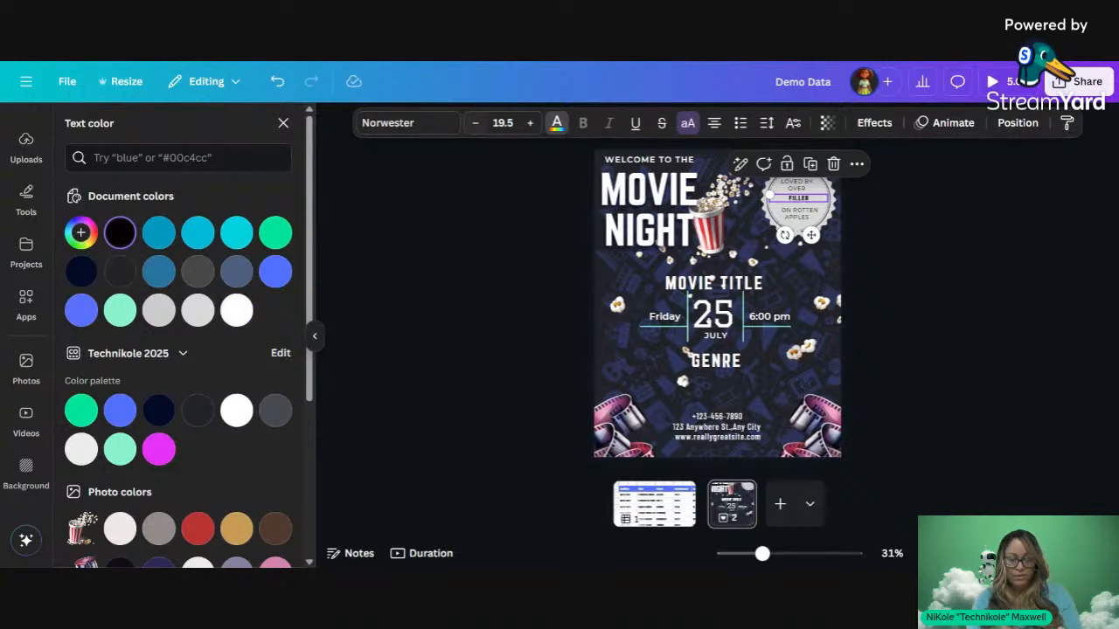
click(530, 124)
click(530, 124)
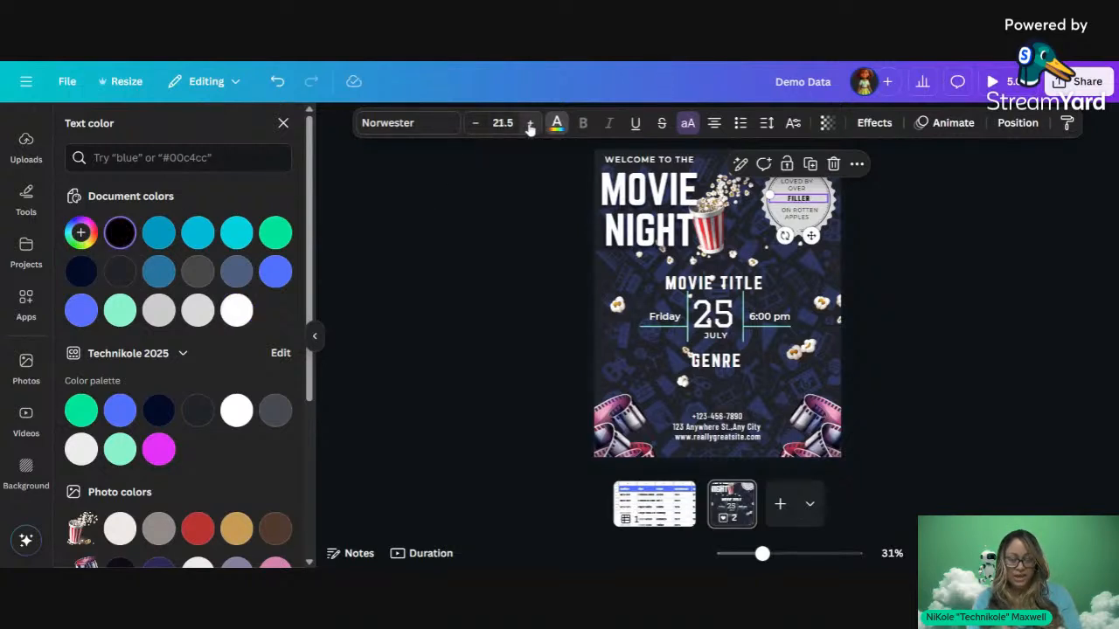
click(530, 124)
key(Escape)
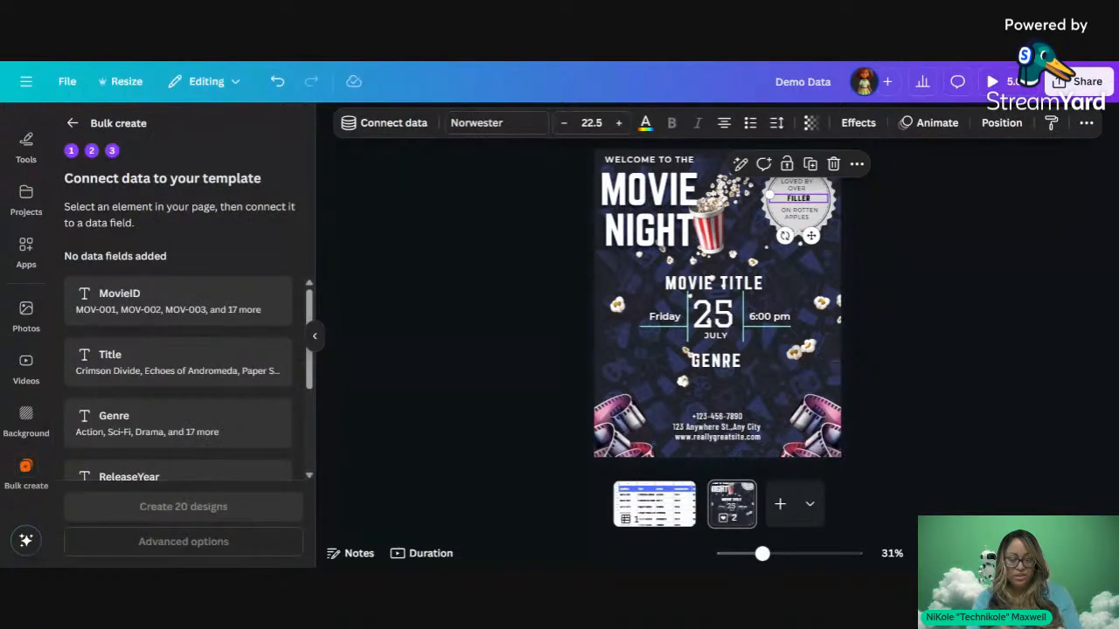
Step: Connect the MOVIE TITLE text to the Title data field
click(484, 271)
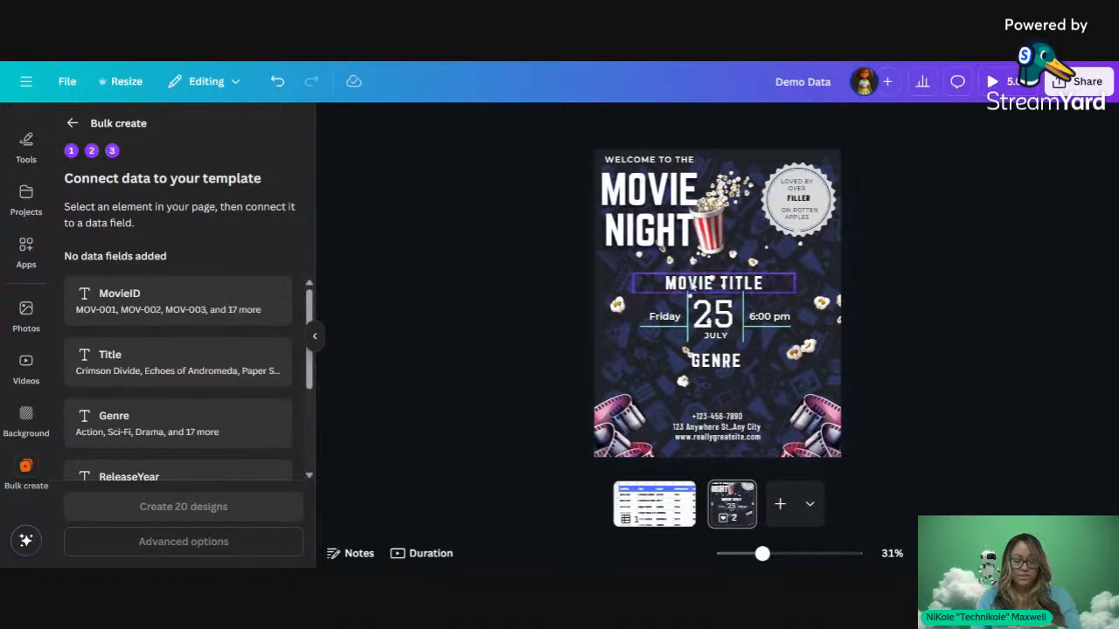
click(689, 288)
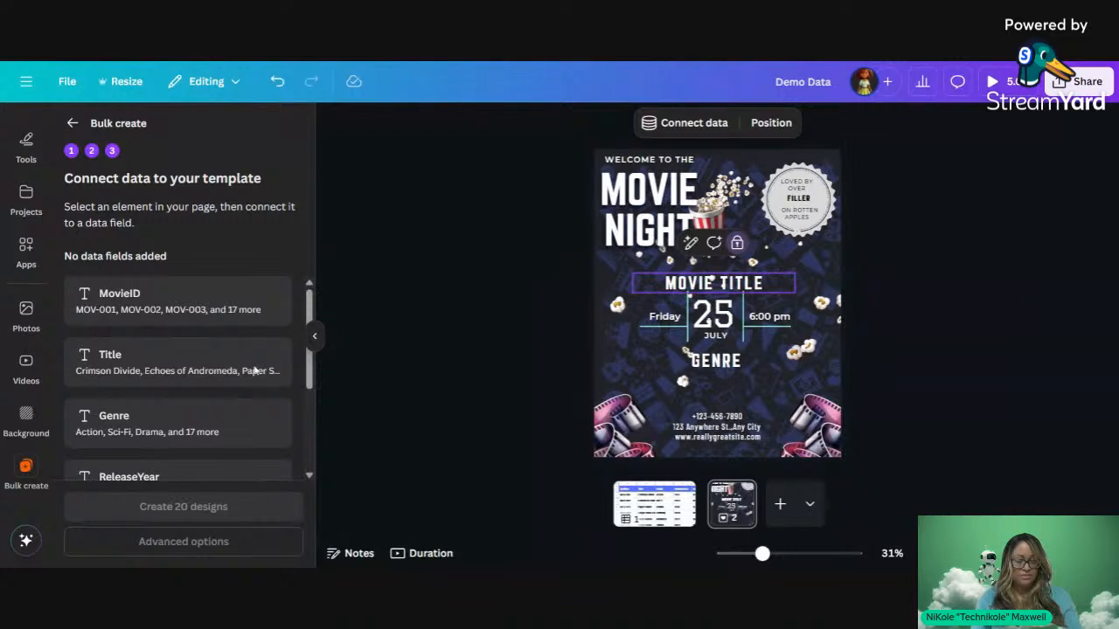
click(736, 255)
click(678, 297)
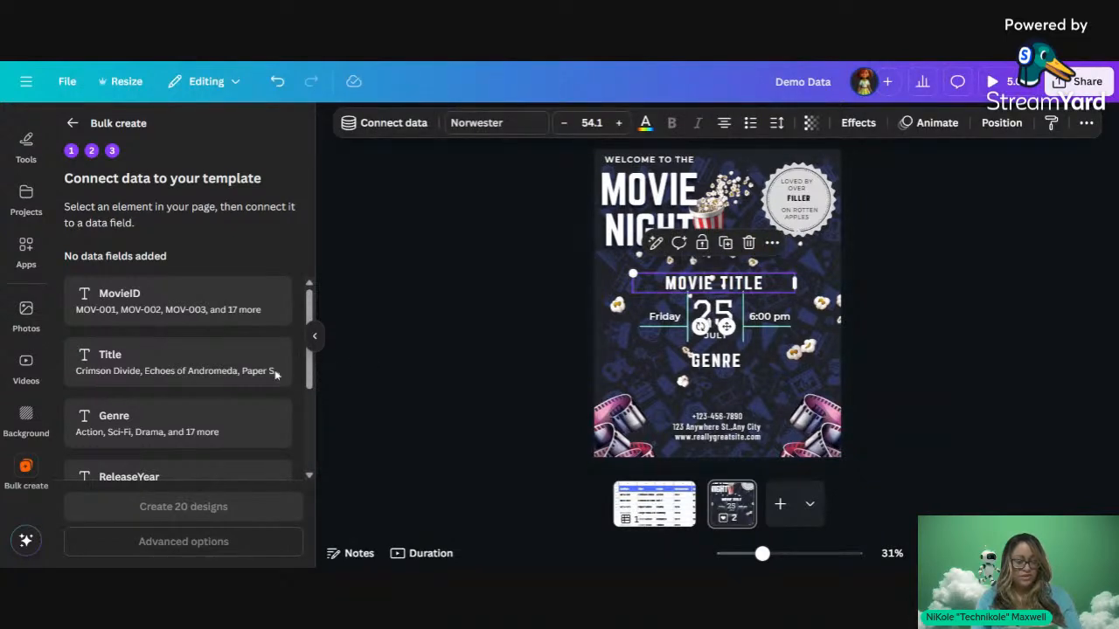
scroll(276, 376, down, 3)
scroll(275, 376, up, 3)
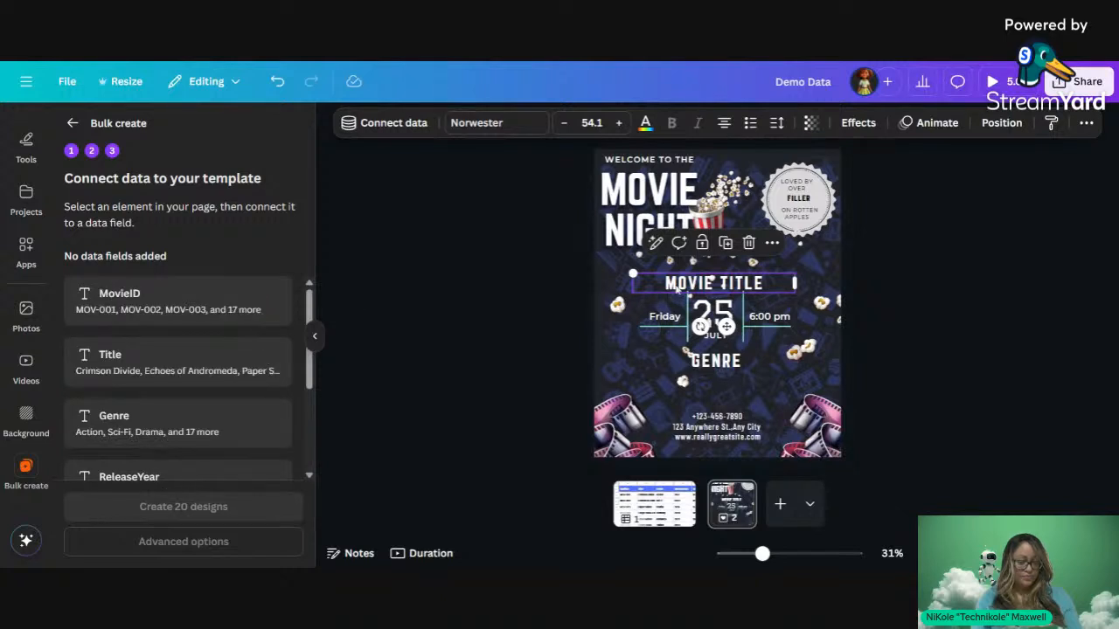
click(680, 291)
click(680, 291)
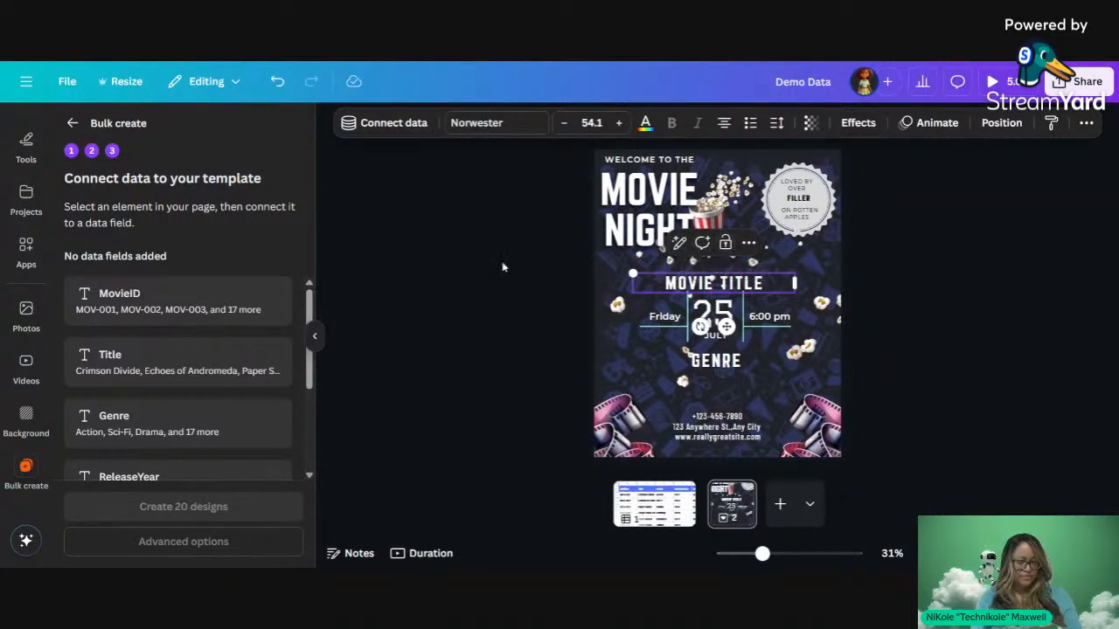
click(385, 123)
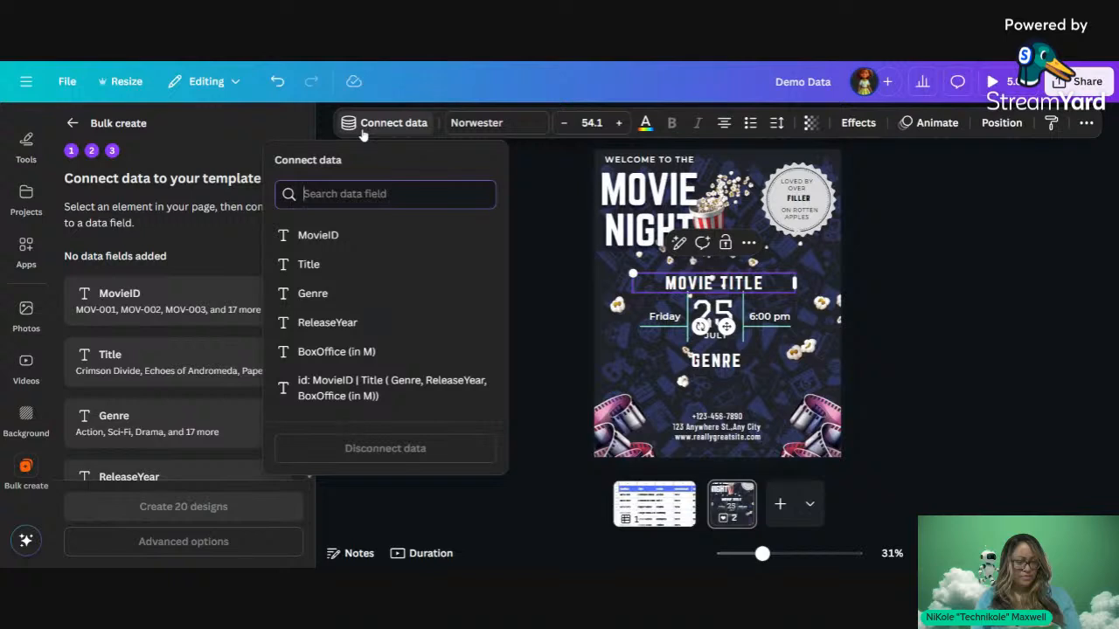
click(411, 270)
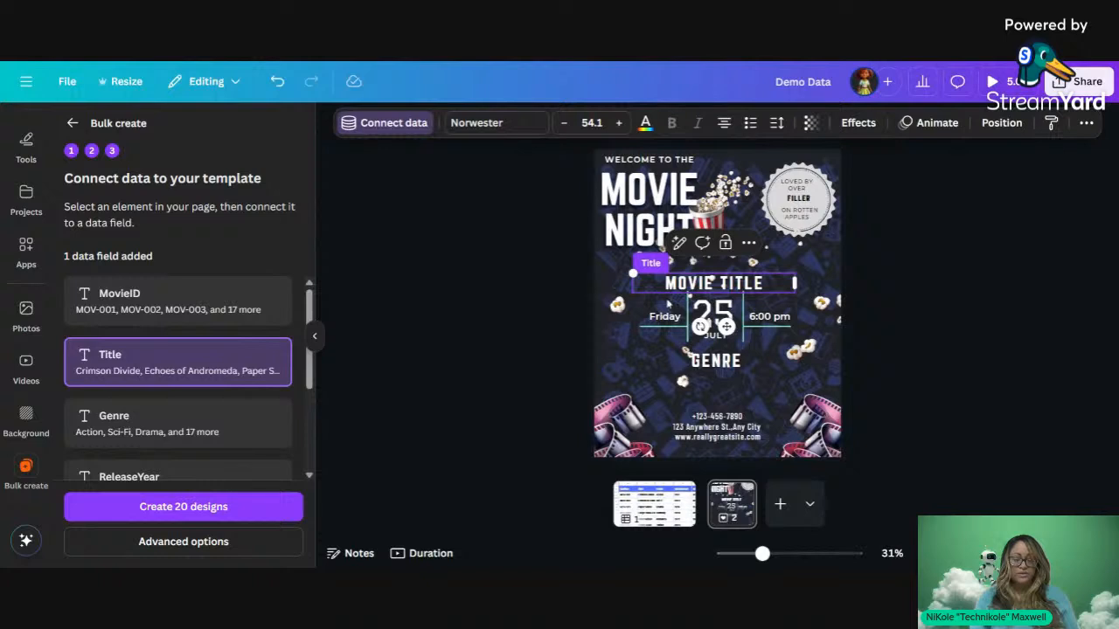
Step: Connect GENRE to the Genre field and the FILLER badge to BoxOffice (in M)
click(739, 361)
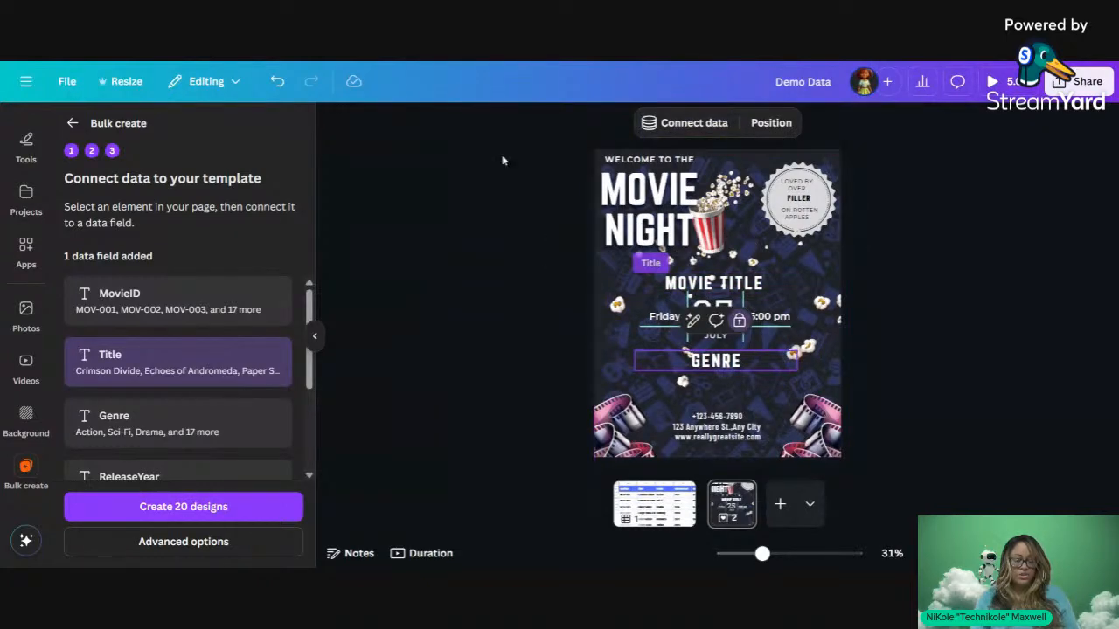
click(680, 123)
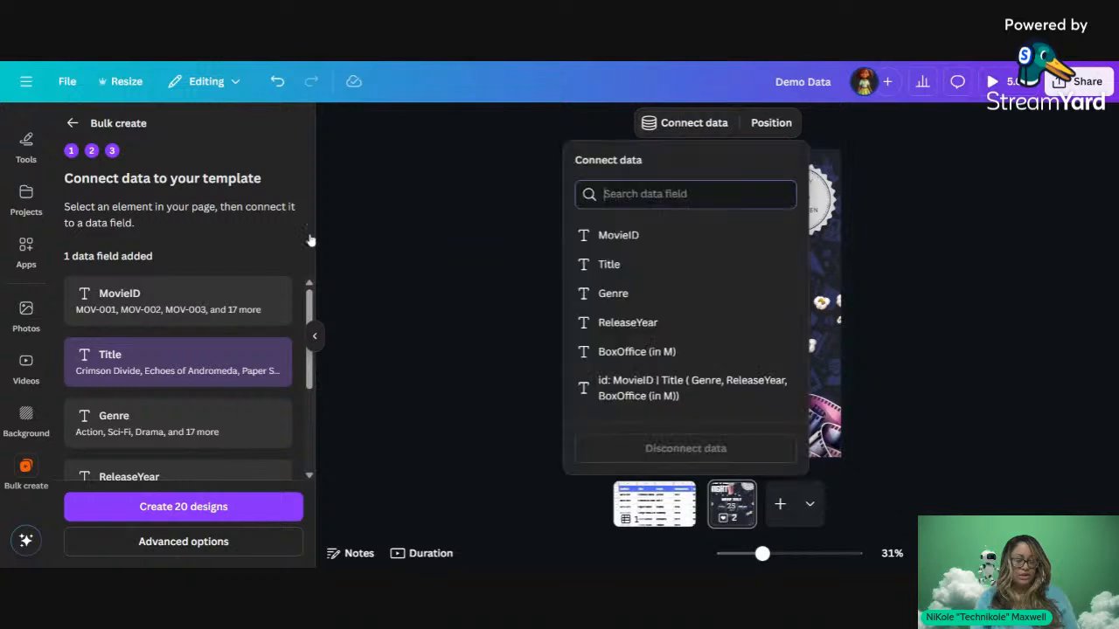
click(605, 298)
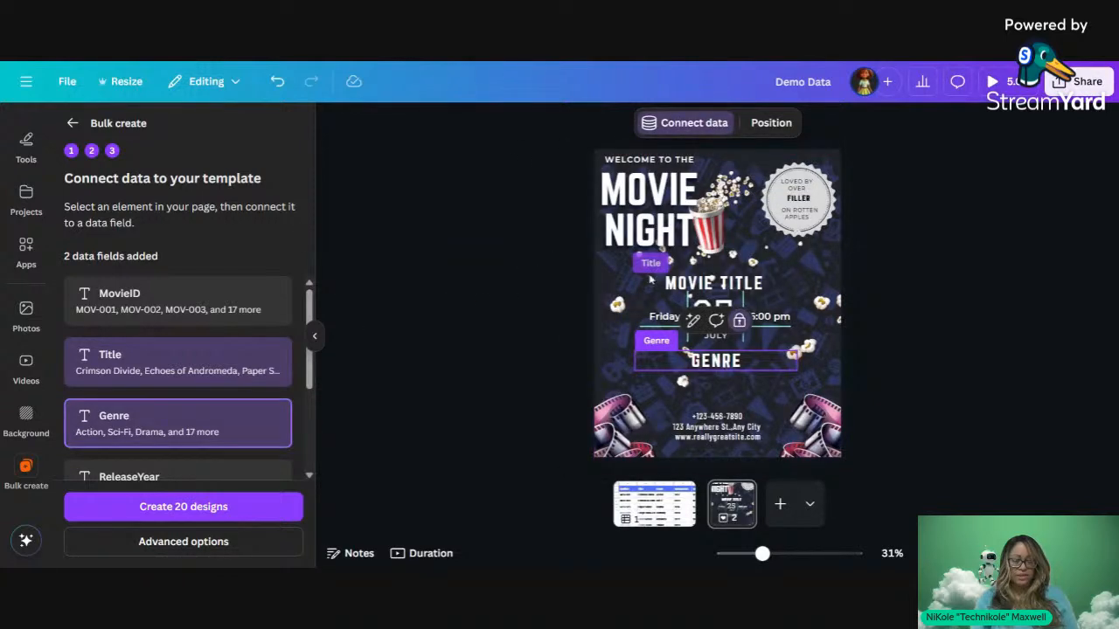
click(791, 200)
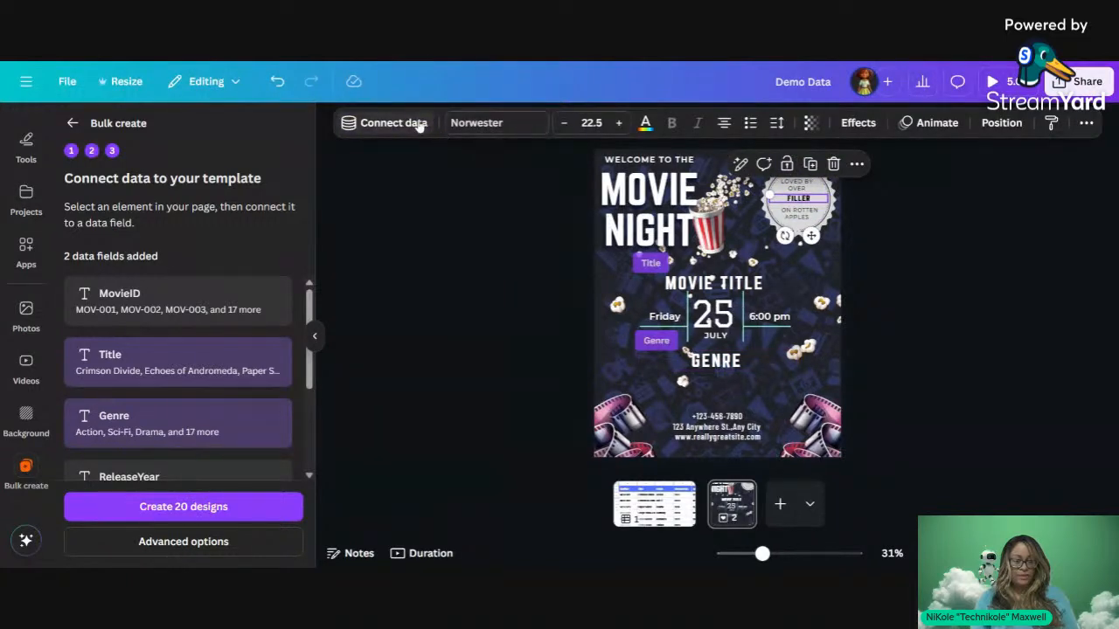
scroll(292, 314, down, 4)
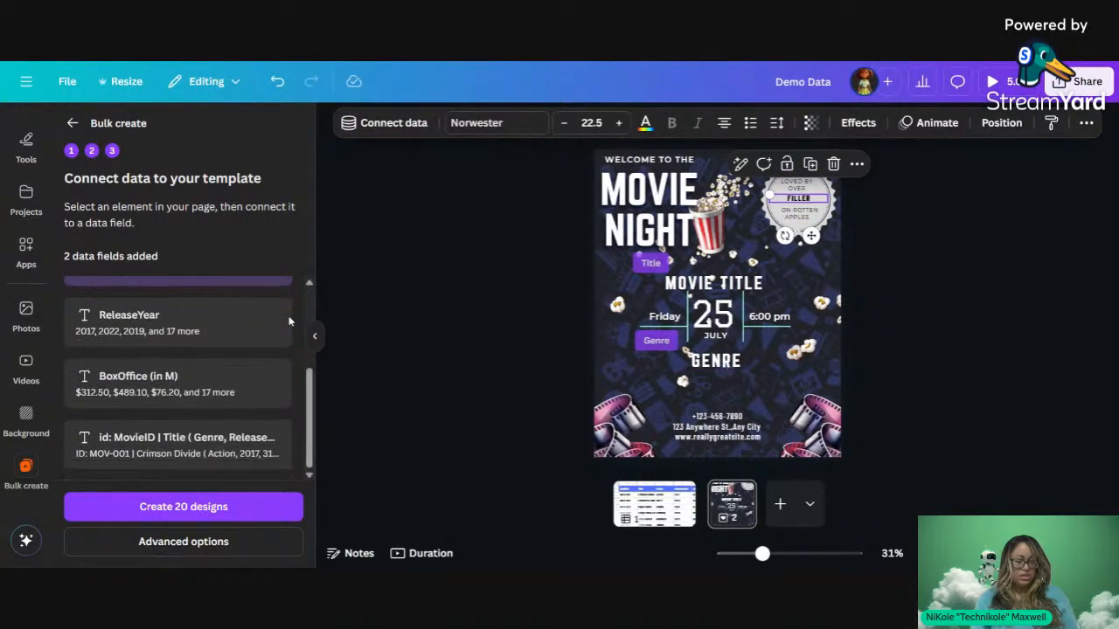
click(385, 128)
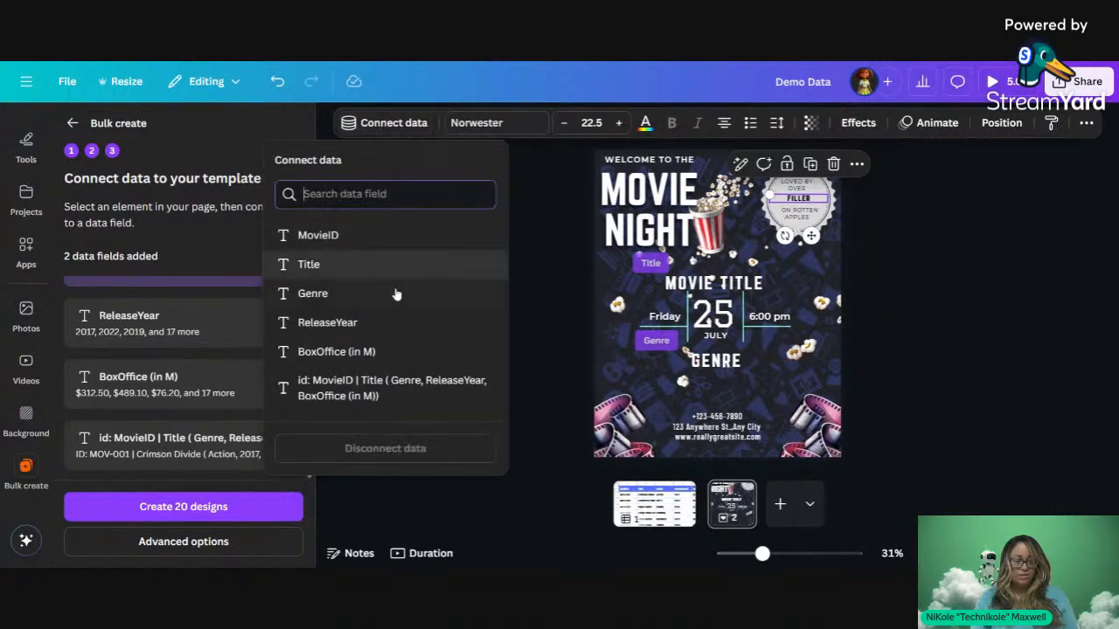
click(423, 350)
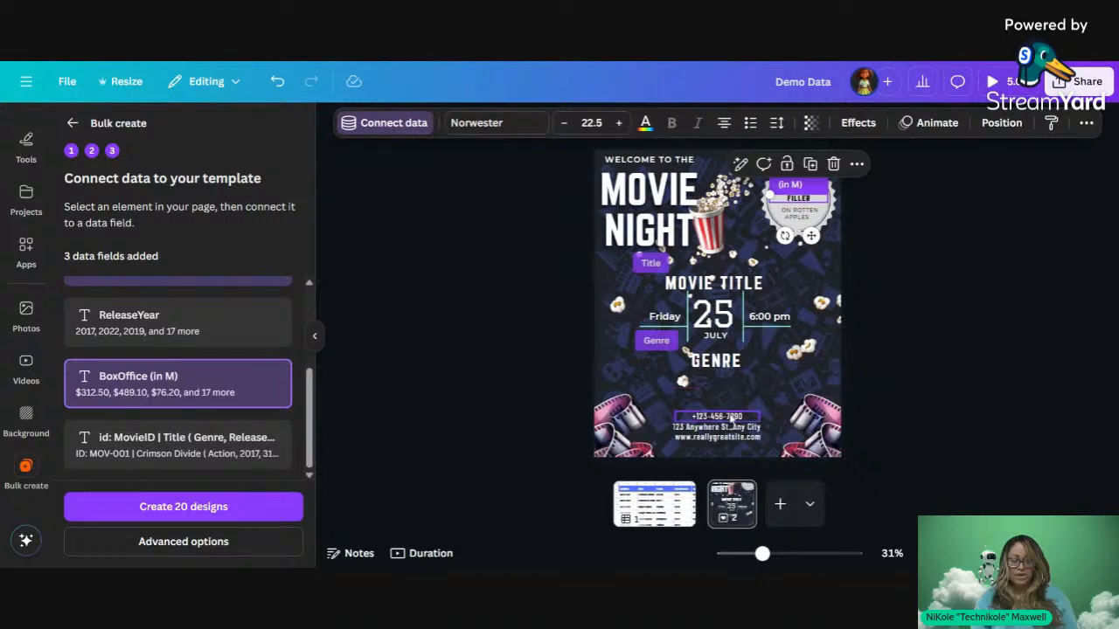
click(734, 419)
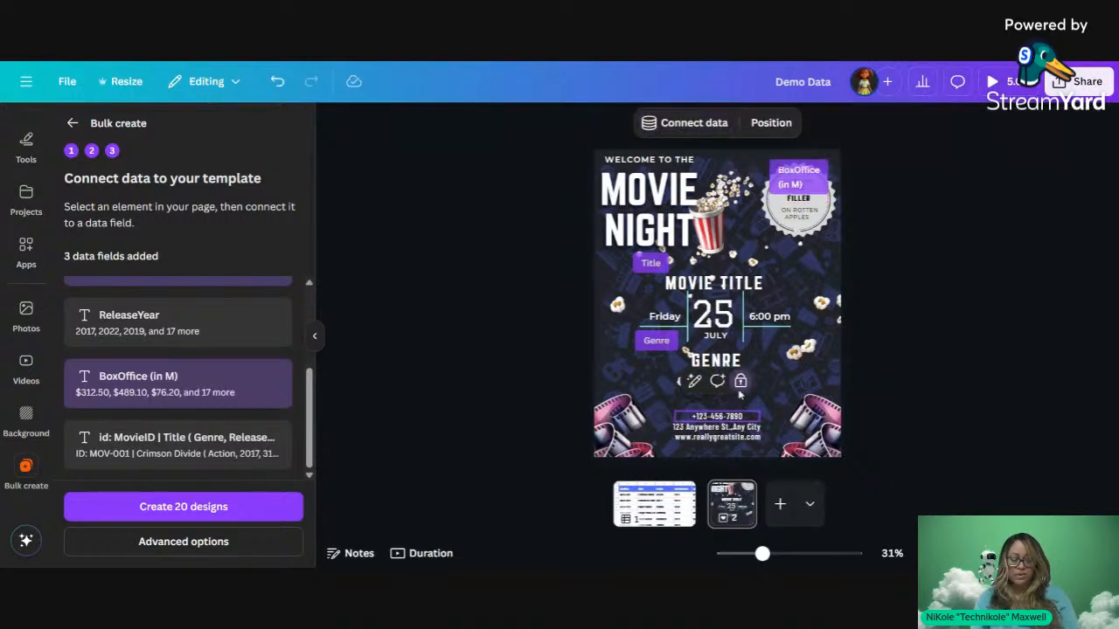
Step: Unlock the contact text lines and replace the placeholder phone with the new phone number
click(739, 428)
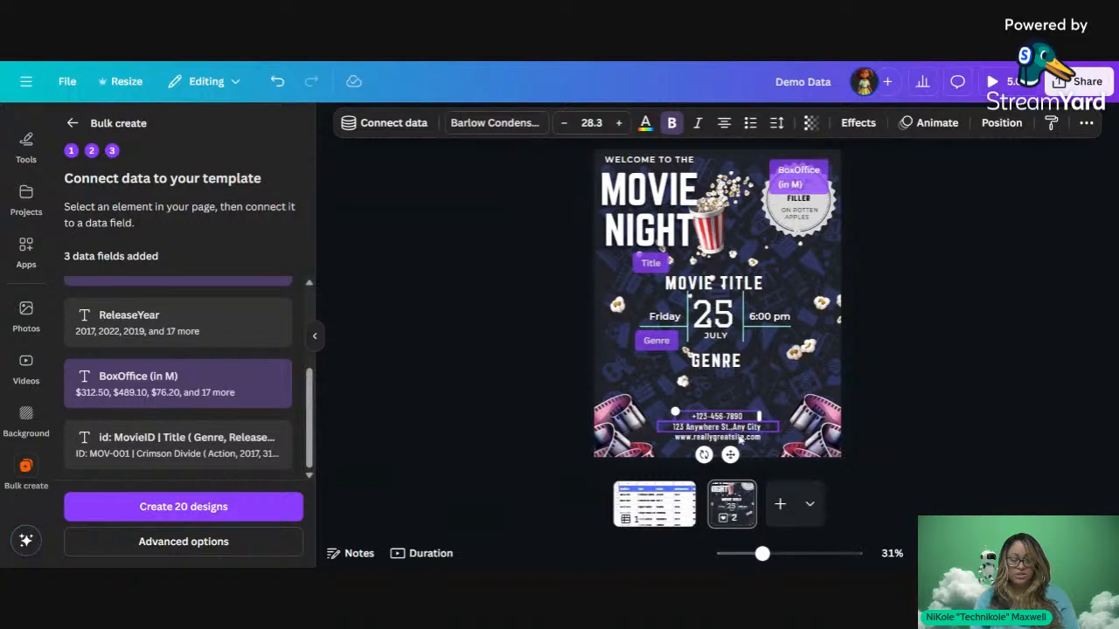
shift+click(741, 438)
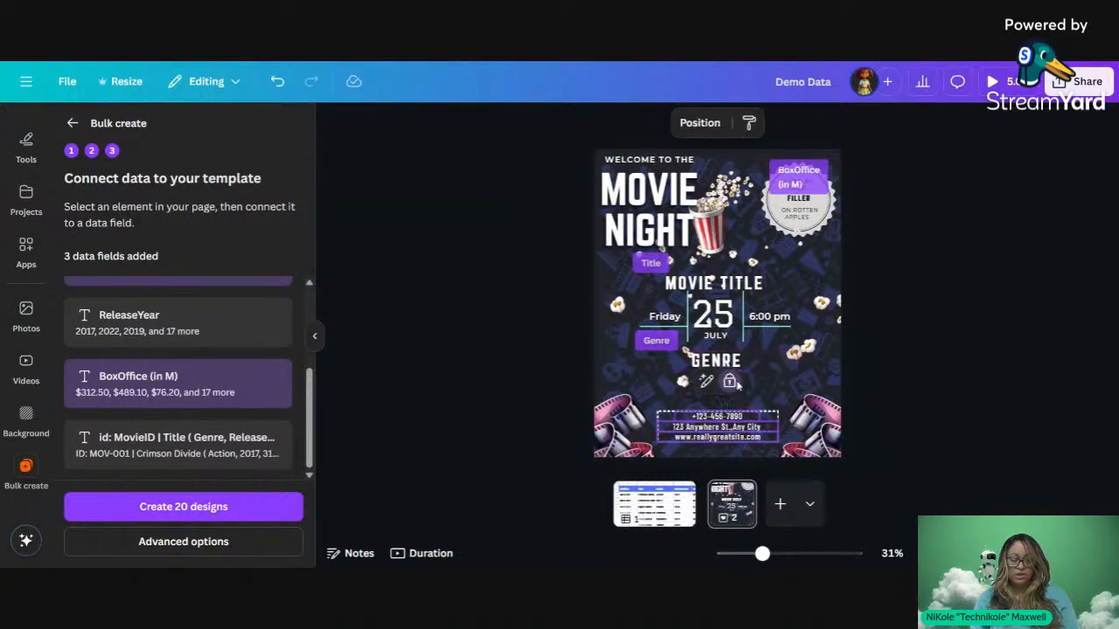
click(734, 383)
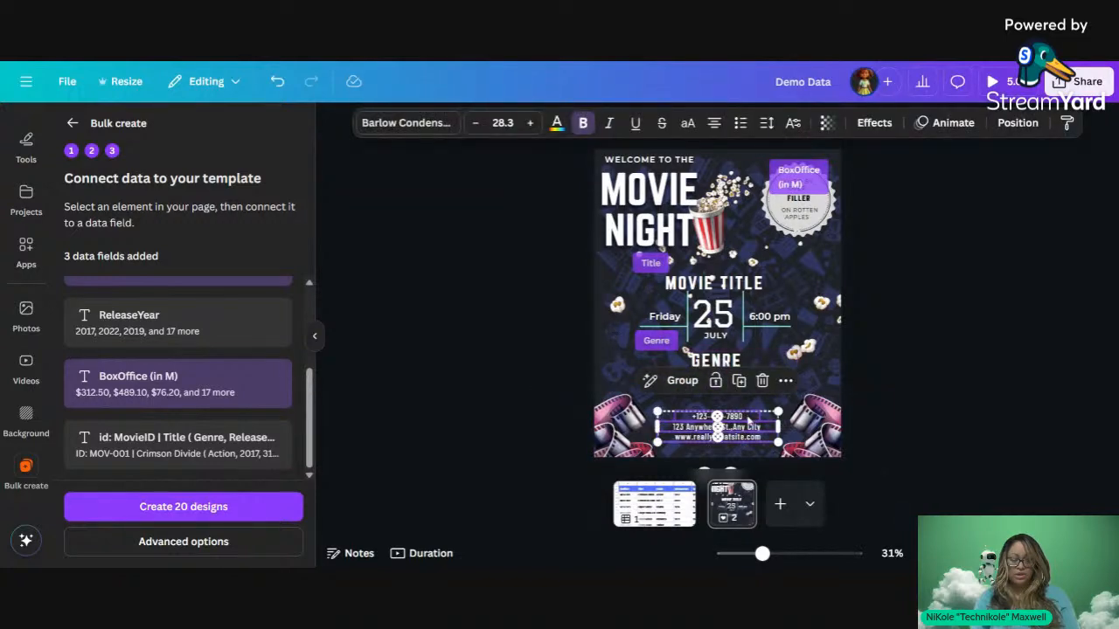
key(Escape)
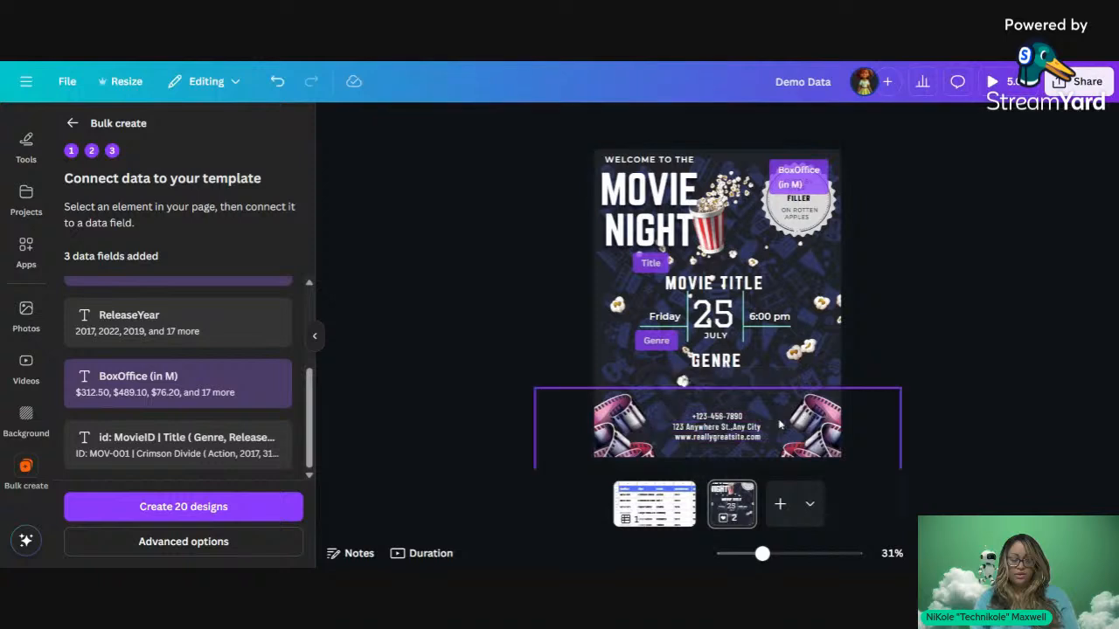
click(745, 422)
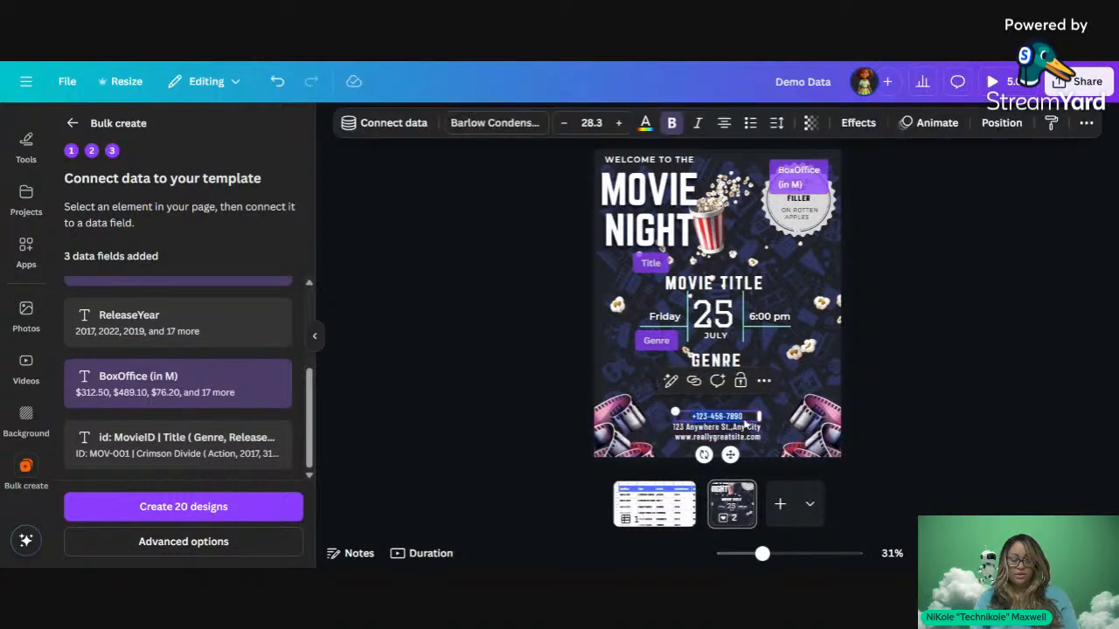
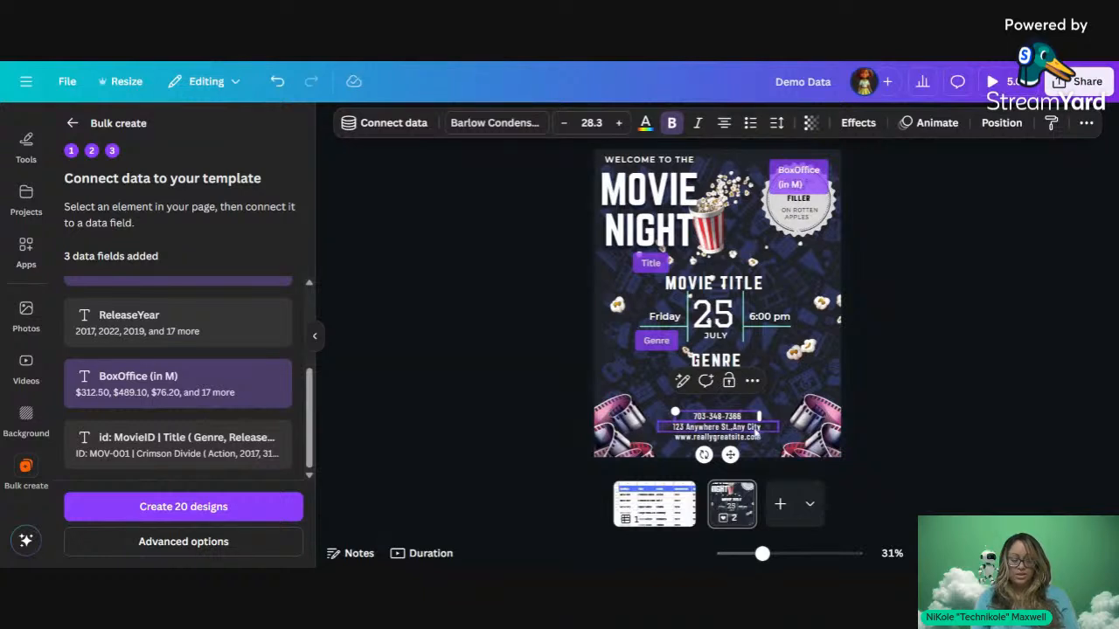
click(757, 433)
text(Alex)
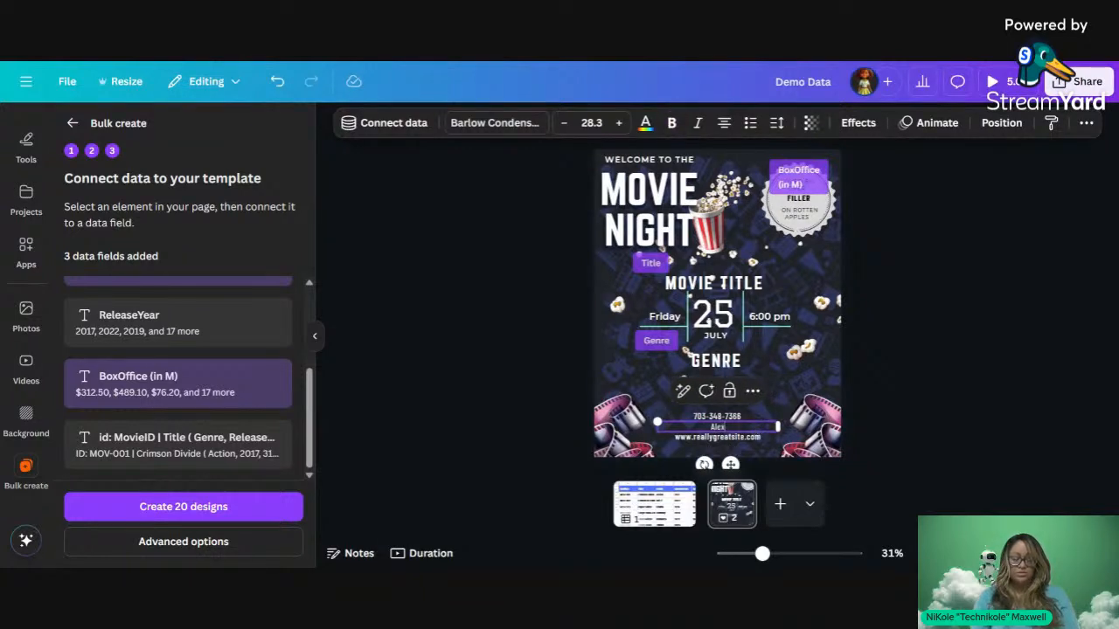
text(andria, VA)
click(749, 437)
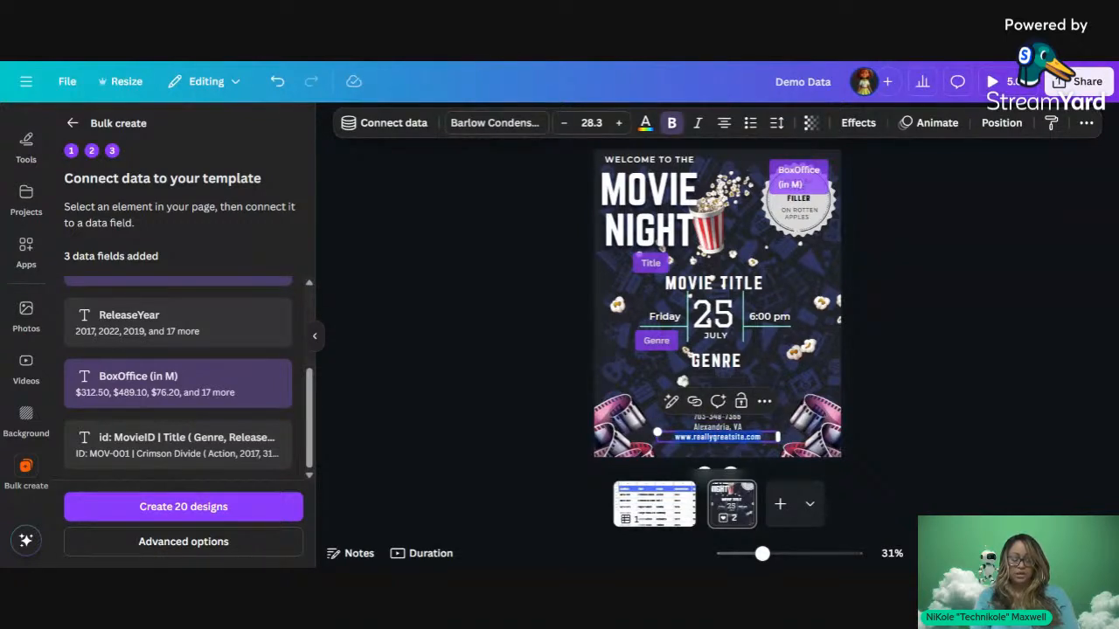
text(techni)
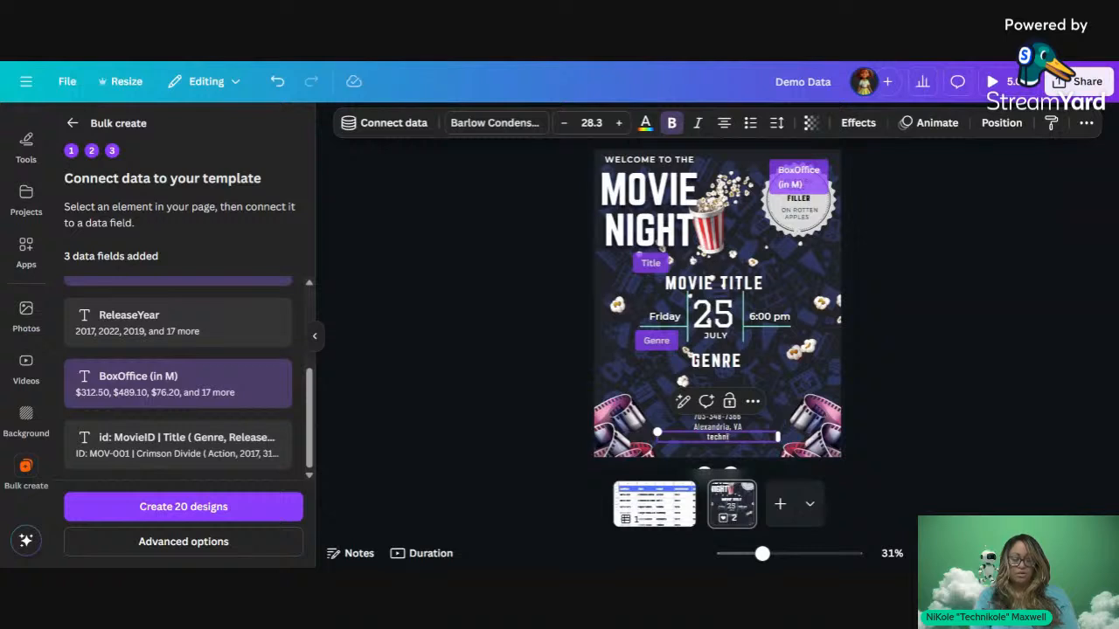
text(kole.com)
key(Home)
text(https://)
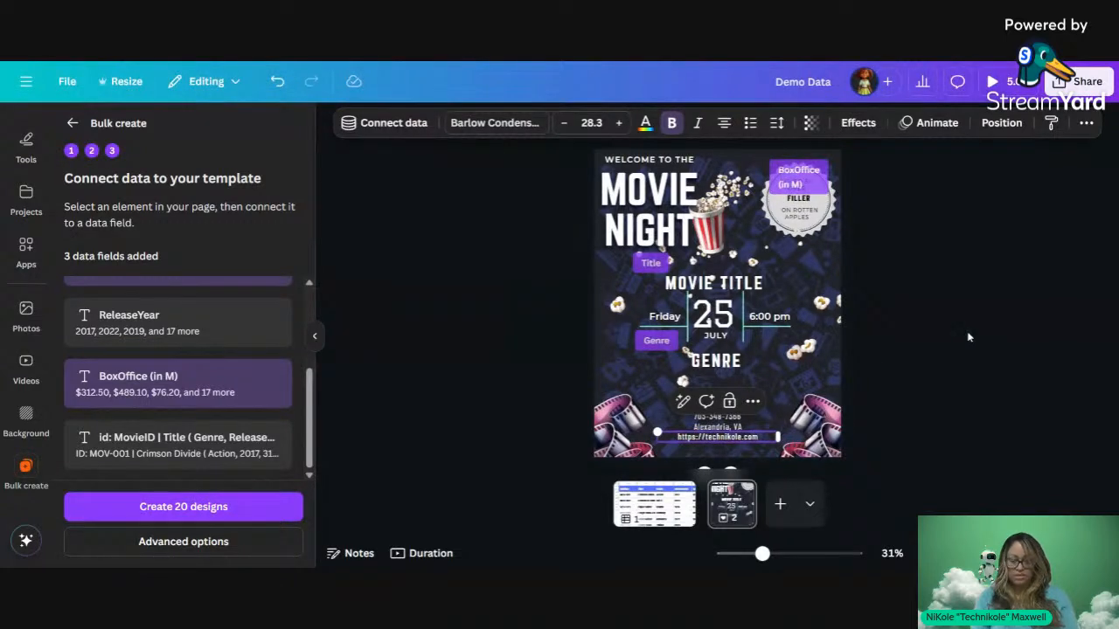
click(998, 320)
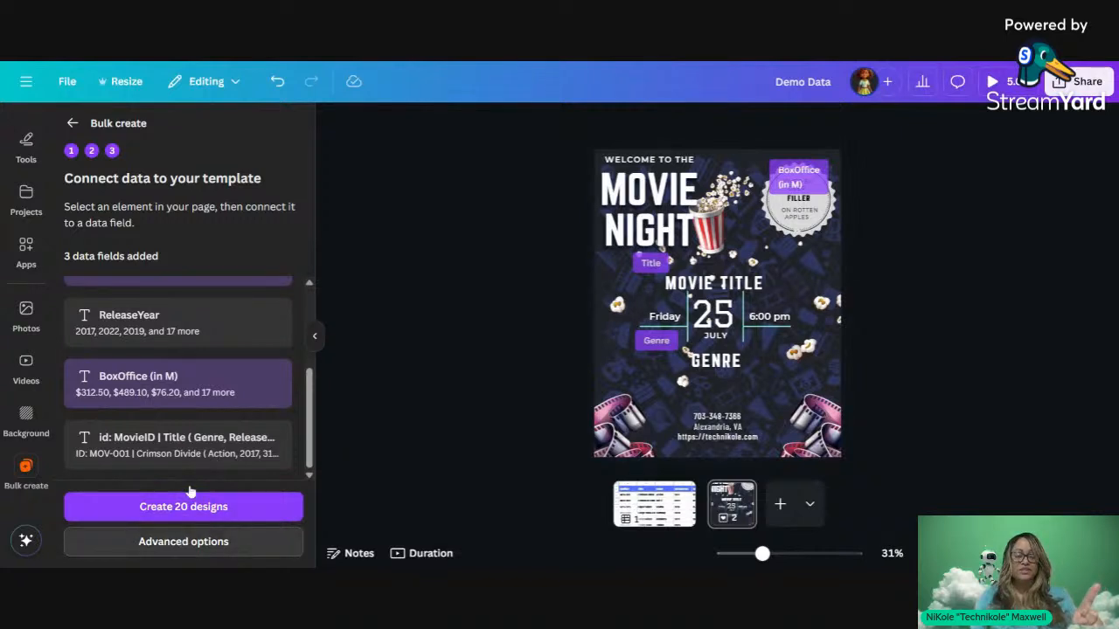
Step: Set bulk output to Multiple pages in 1 design and create the design
click(188, 540)
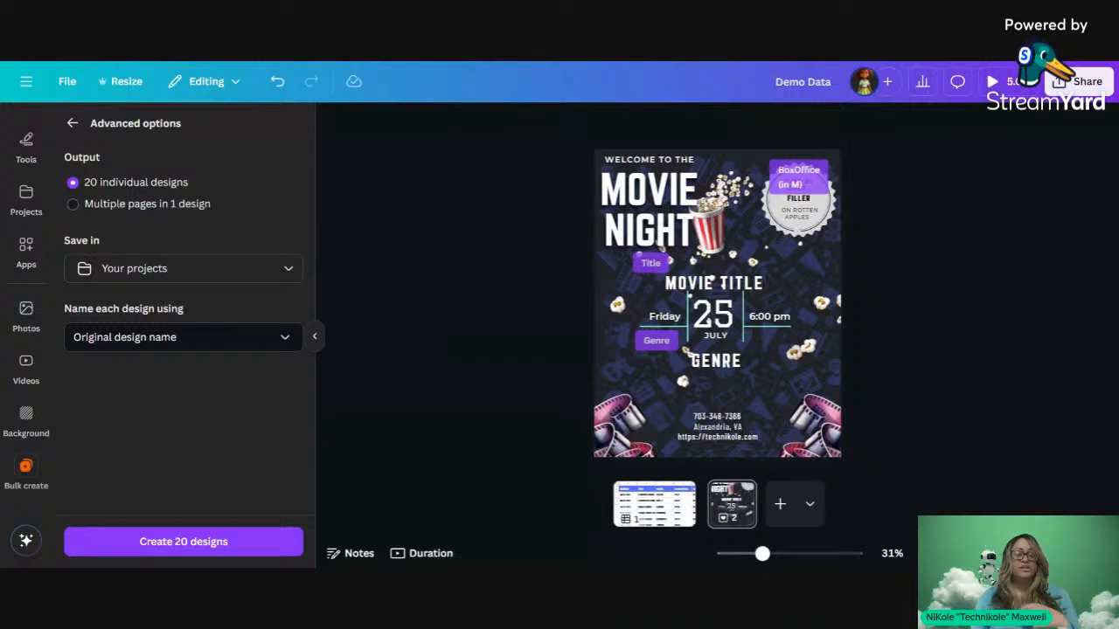
click(126, 204)
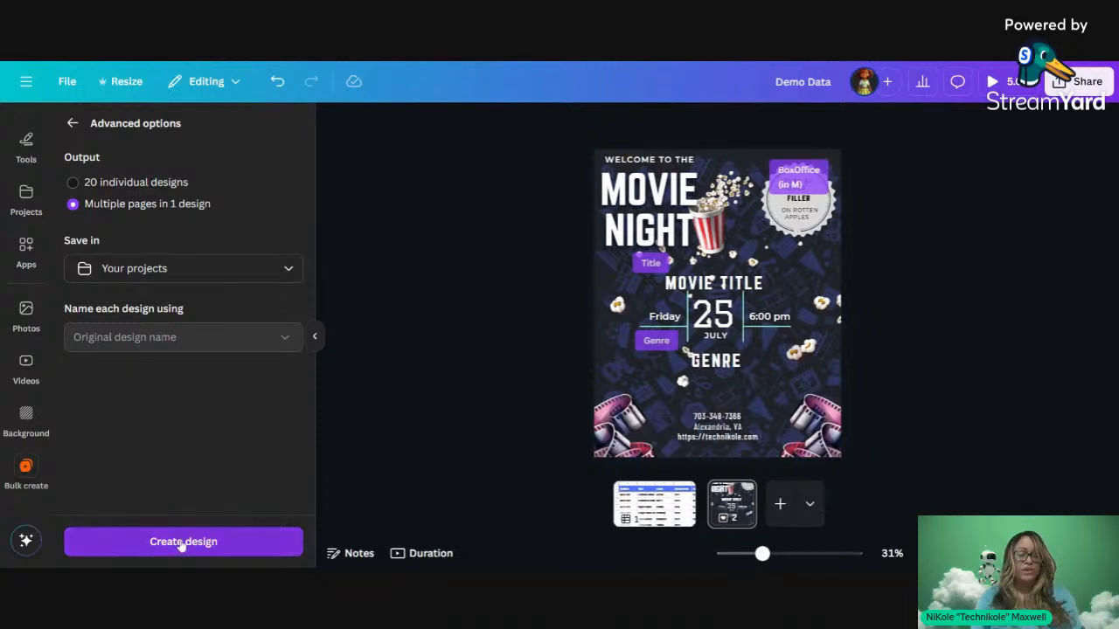
click(182, 544)
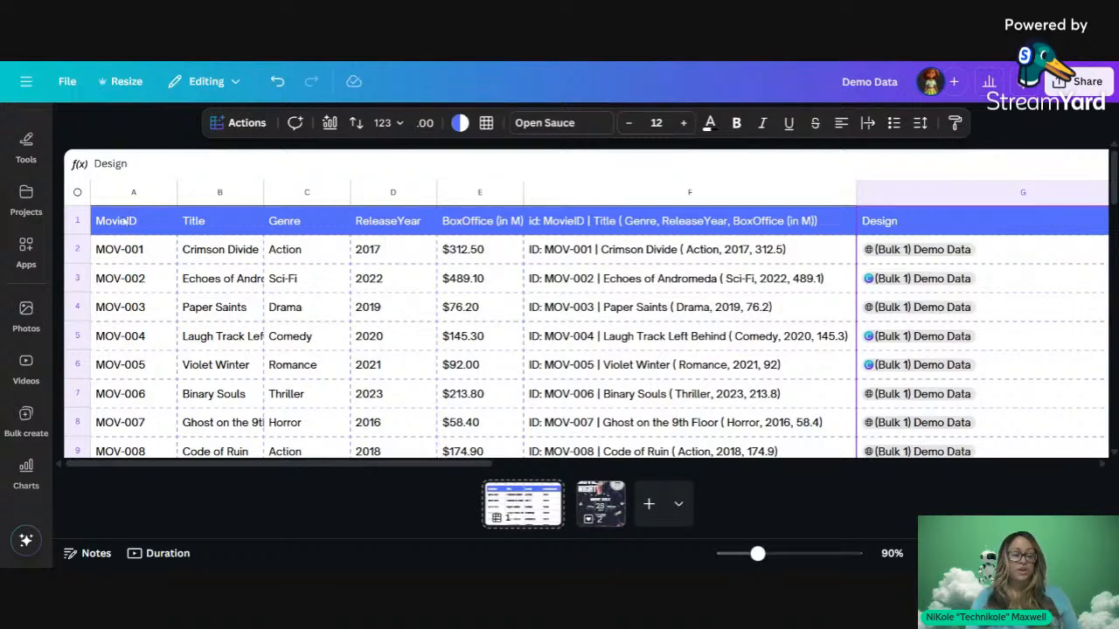
Step: Reload the editor with F5 and reopen Canva's navigation sidebar
click(38, 84)
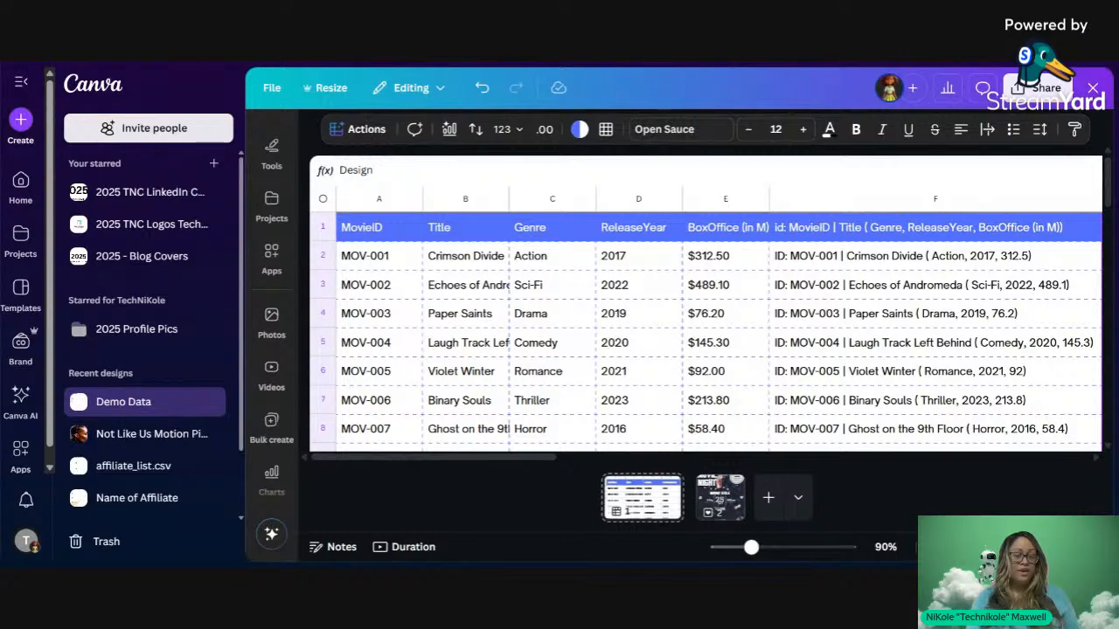
key(F5)
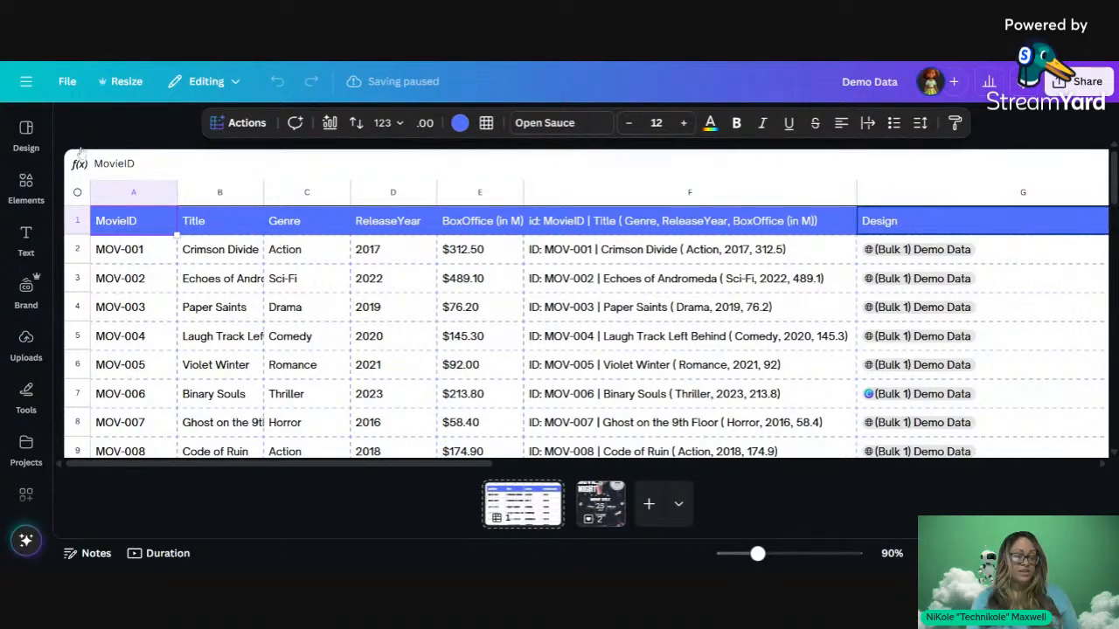
click(42, 149)
click(25, 137)
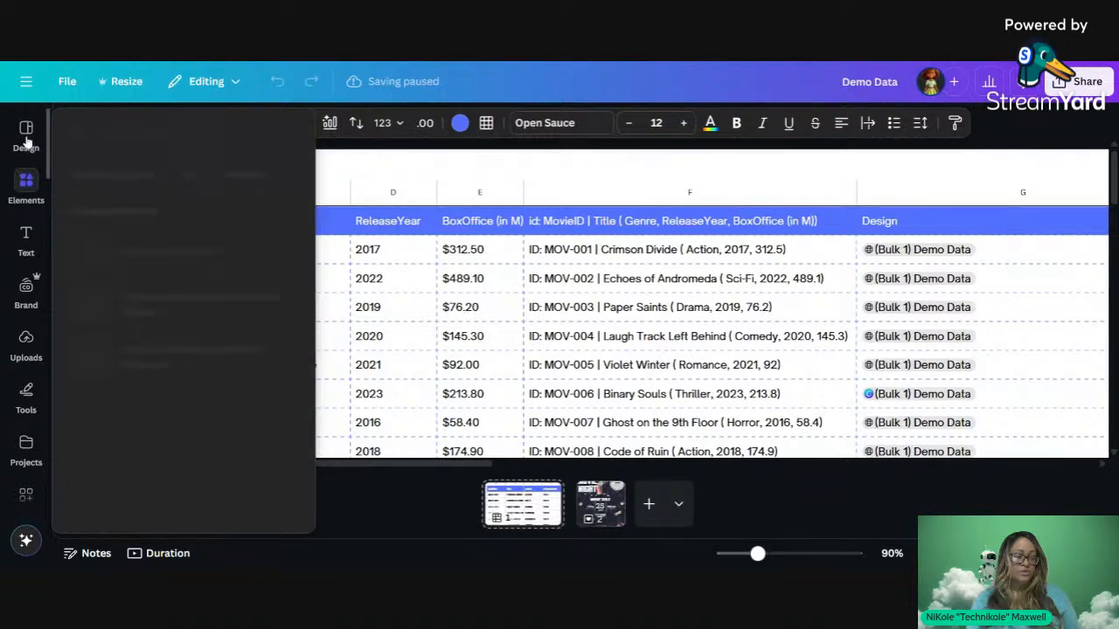
click(26, 81)
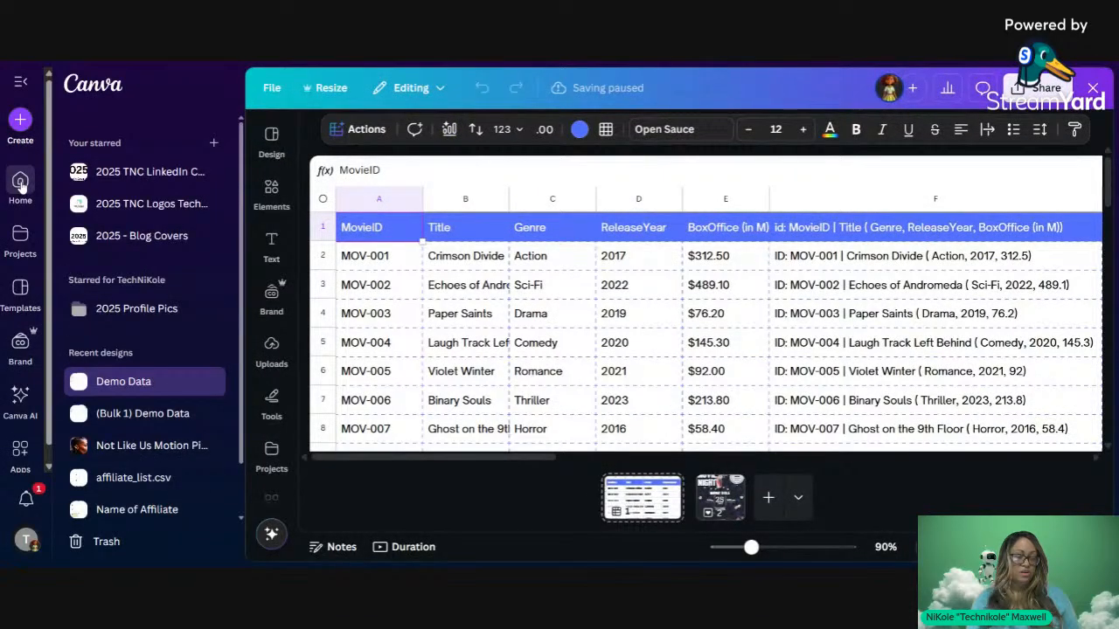
Step: Open '(Bulk 1) Demo Data' from Recent designs on the Canva home page
click(20, 183)
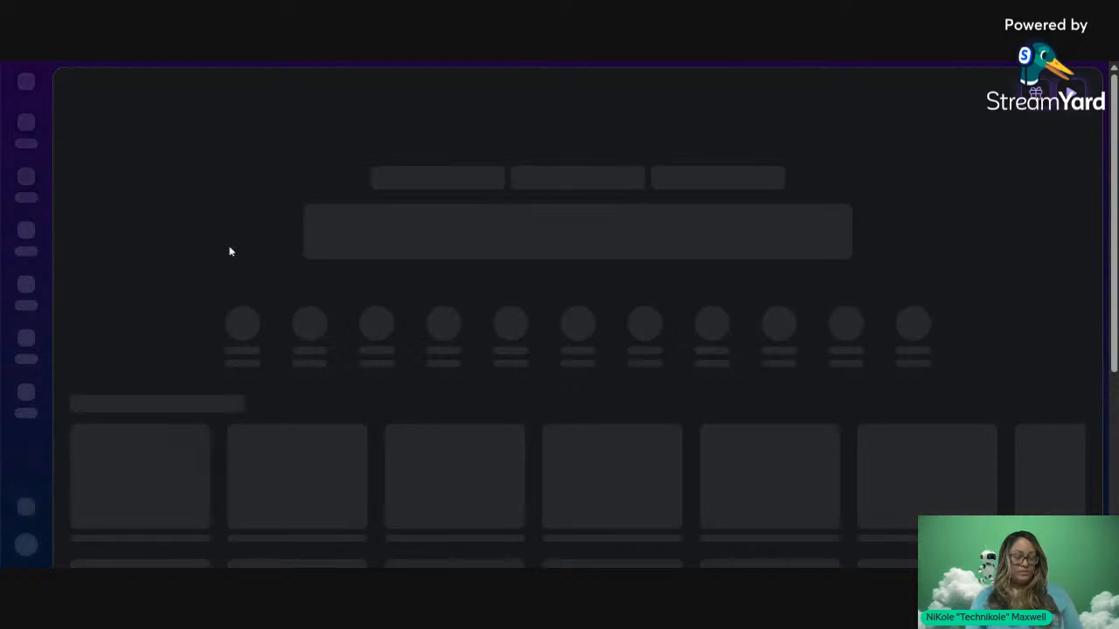
scroll(230, 252, down, 1)
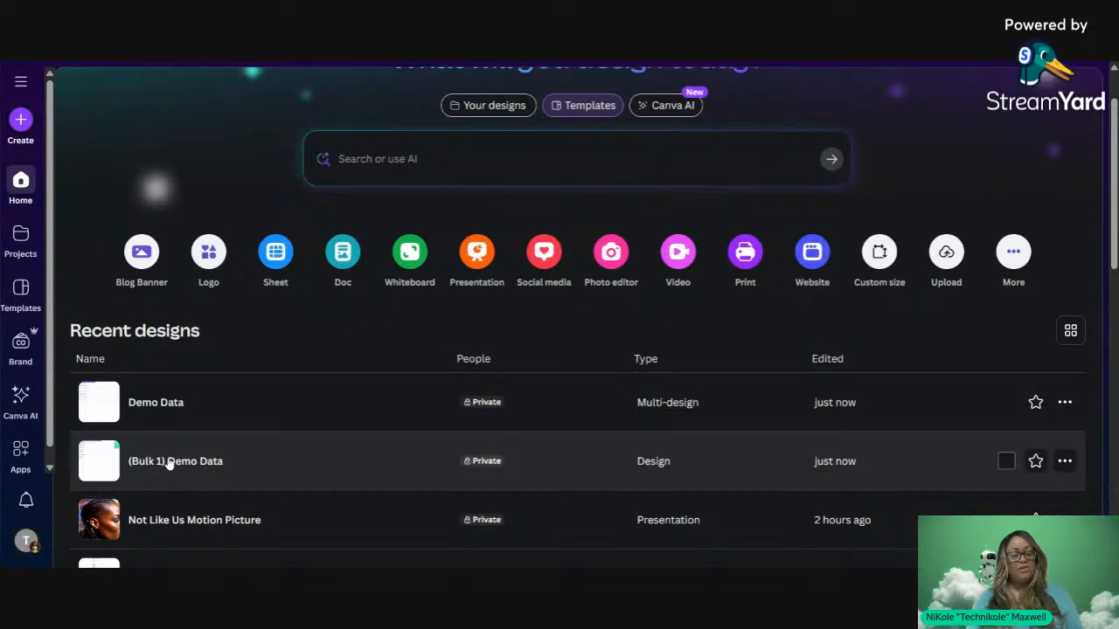
click(167, 461)
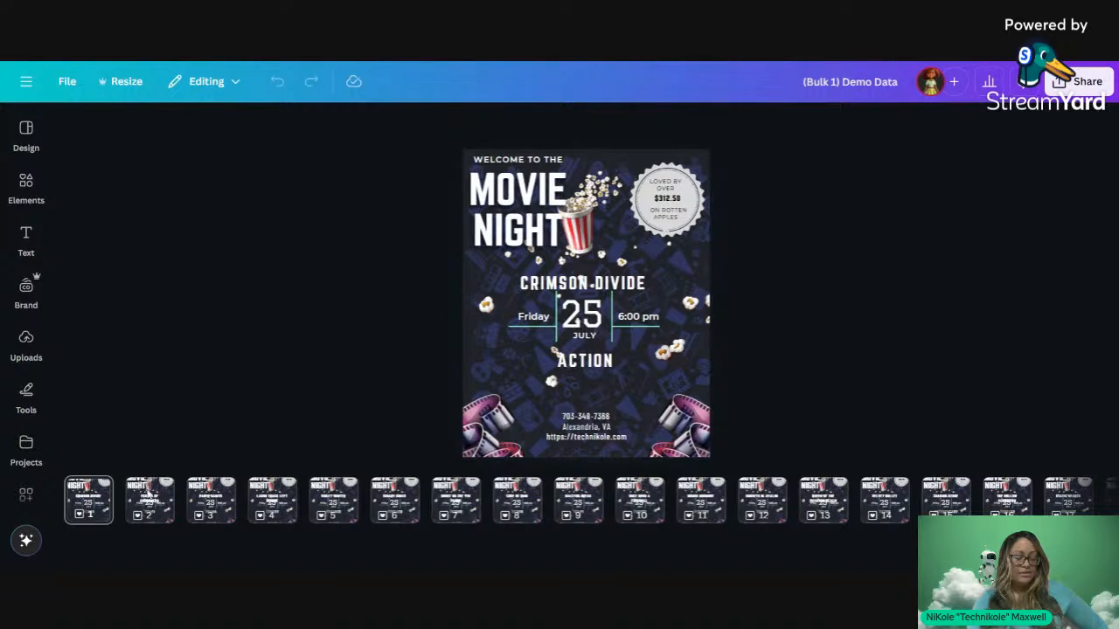
Step: Widen page 2's ECHOES OF ANDROMEDA title to fit one line and centre it
click(149, 494)
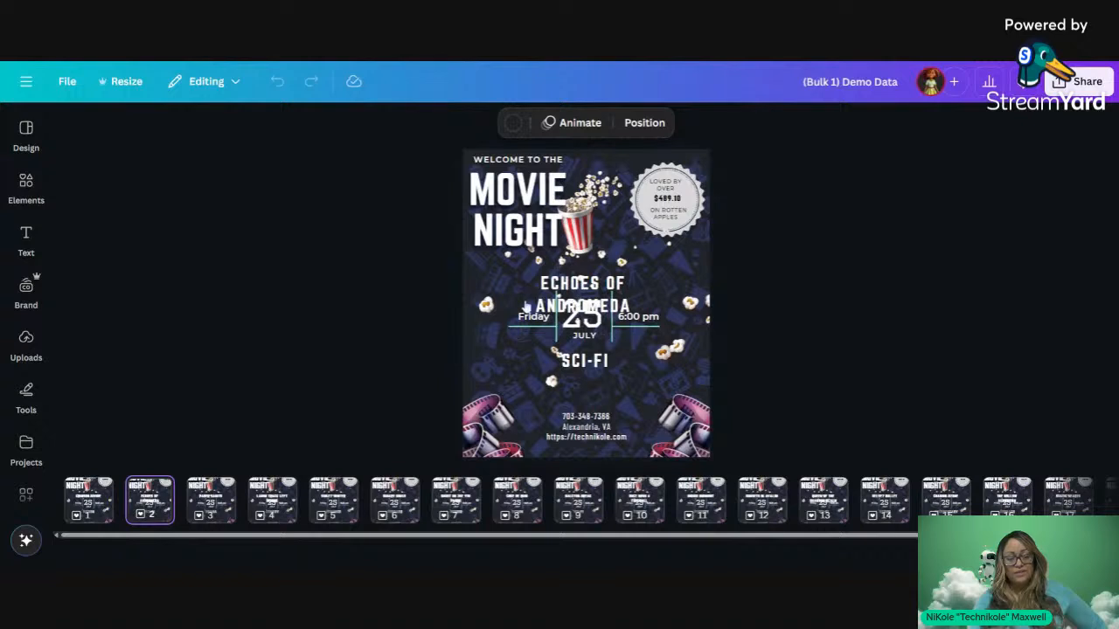
click(581, 294)
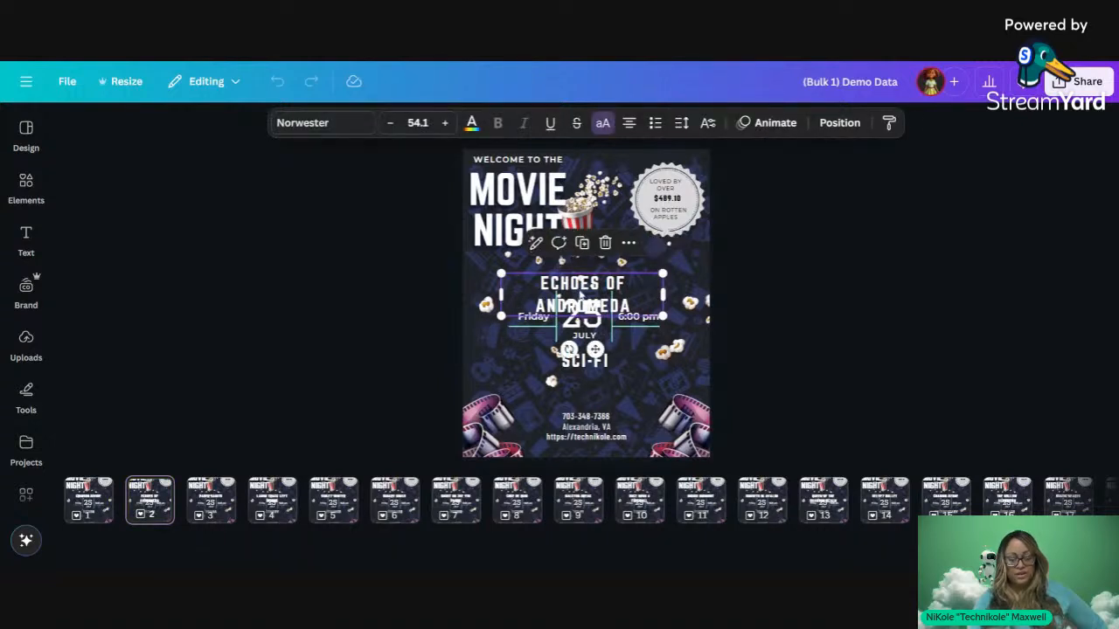
drag(663, 295, 730, 291)
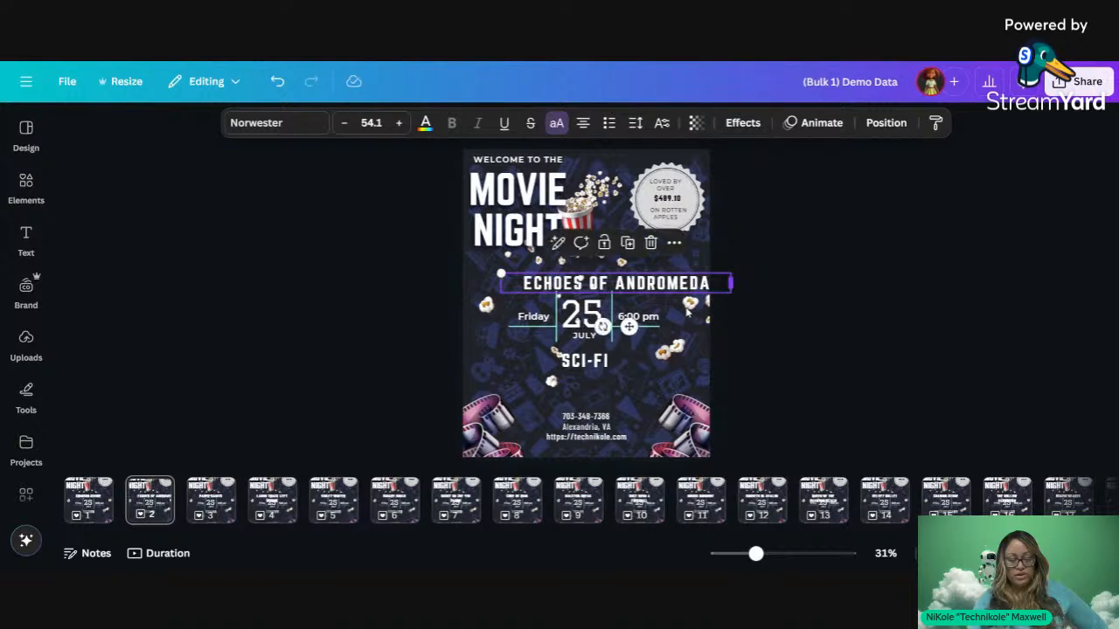
drag(628, 327, 592, 333)
click(807, 325)
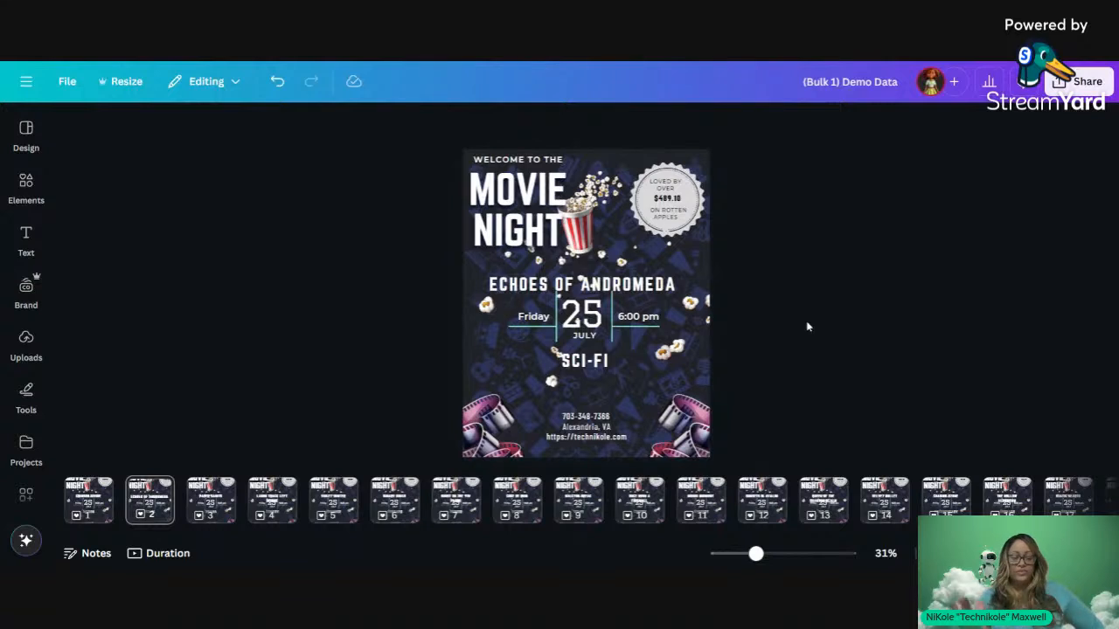
Step: Move past page 3, PAPER SAINTS, to page 4's Laugh Track Left Behind poster
click(226, 495)
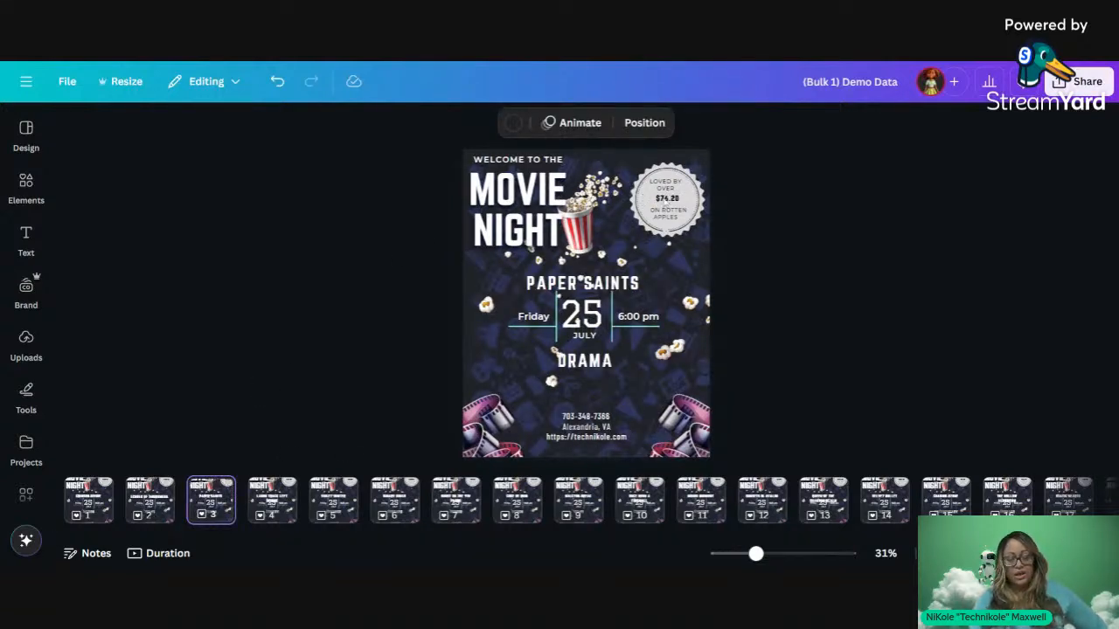
scroll(667, 204, up, 5)
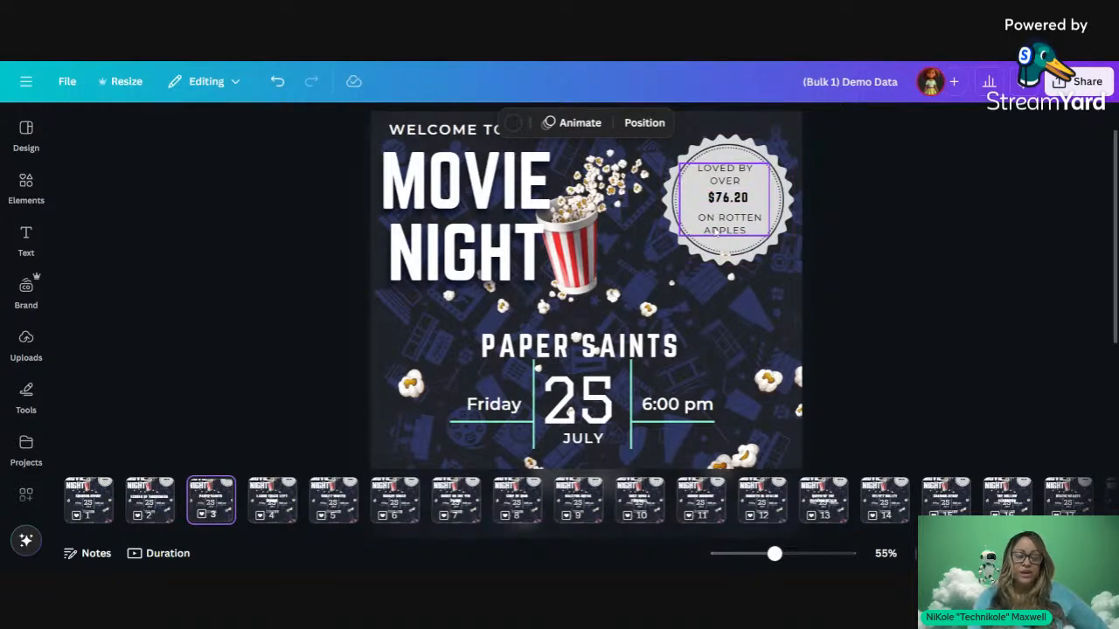
scroll(717, 231, down, 5)
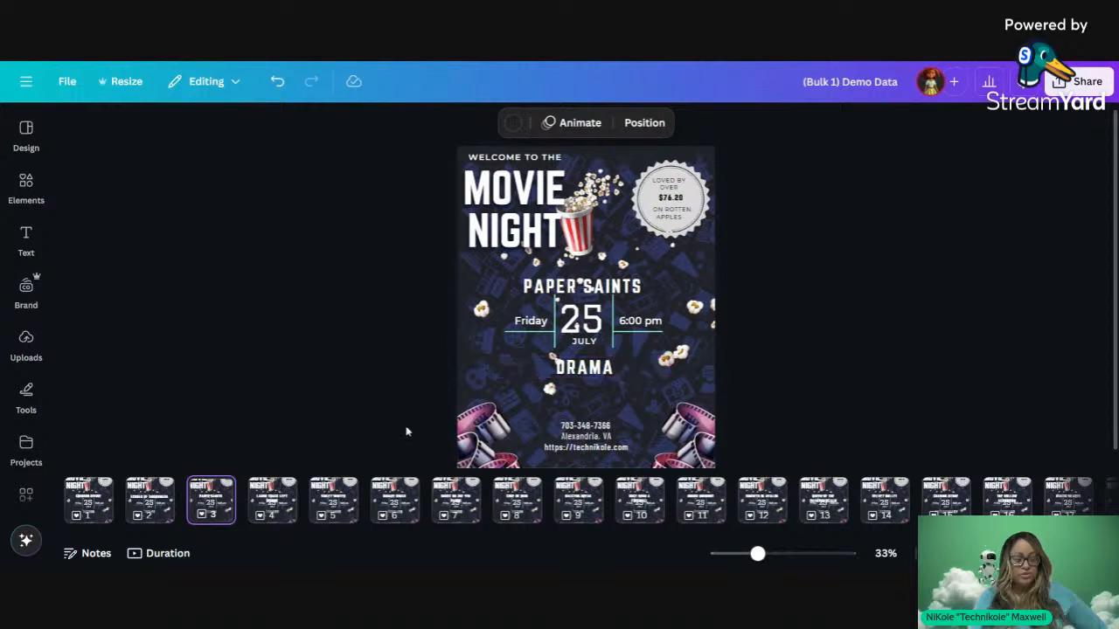
scroll(579, 290, down, 1)
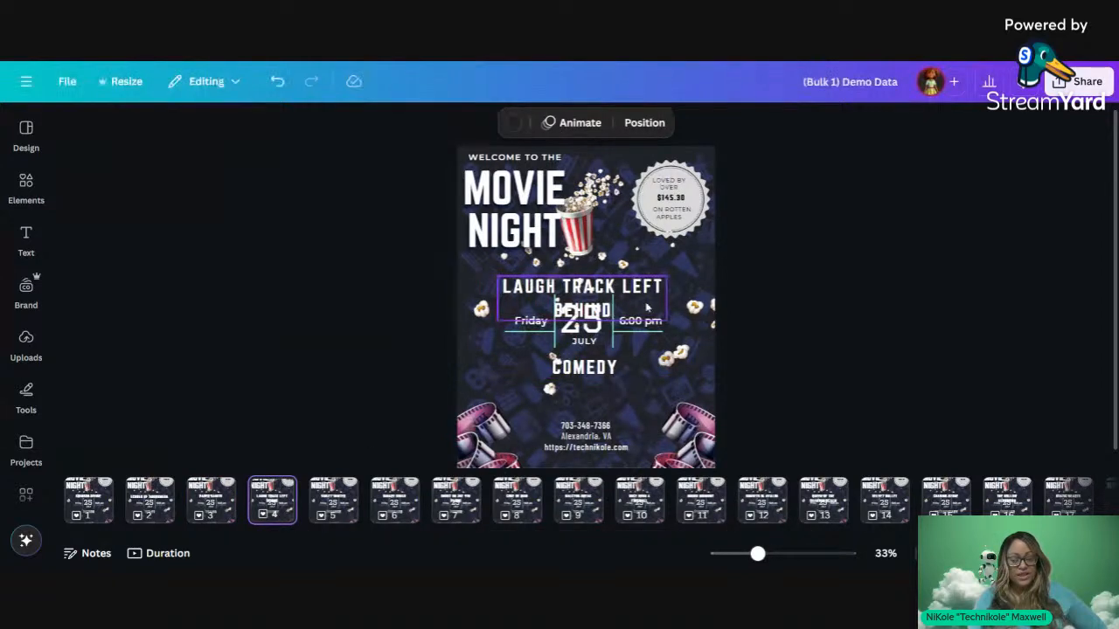
Step: Widen the LAUGH TRACK LEFT BEHIND title onto one line and recentre it on the page
click(663, 307)
drag(667, 299, 772, 288)
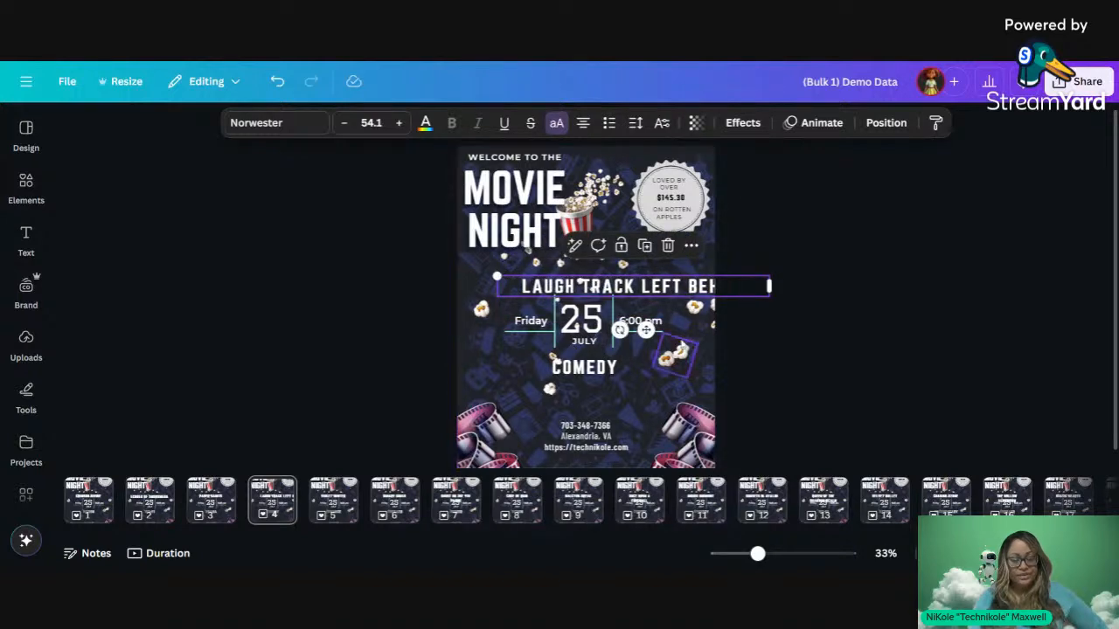
drag(642, 330, 598, 325)
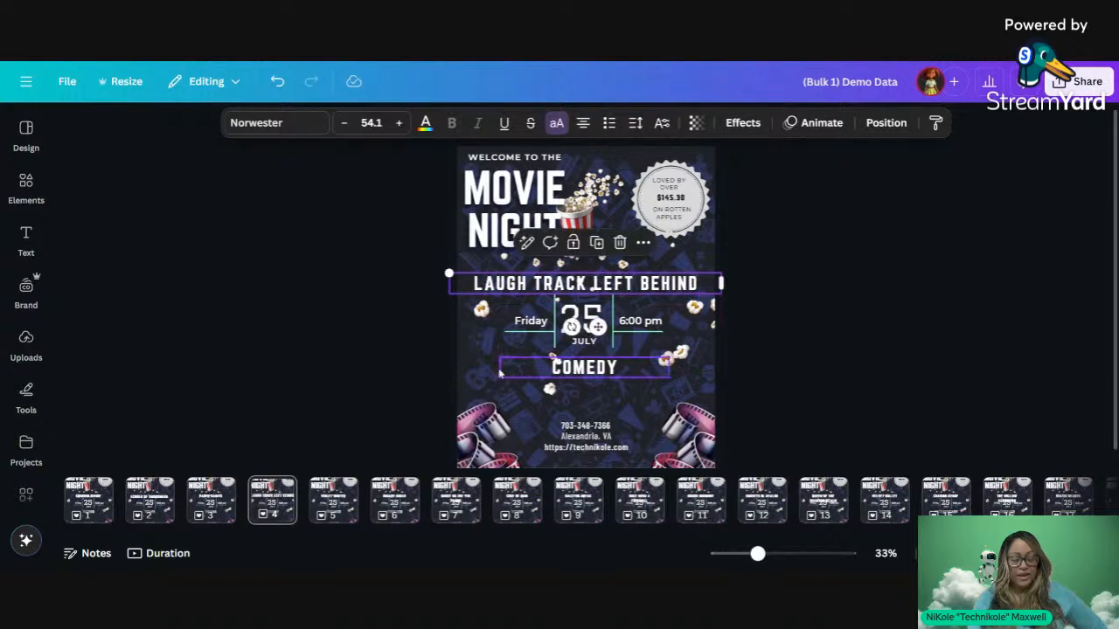
Step: On page 7, widen and recentre the GHOST ON THE 9TH FLOOR title, then move to page 8
click(348, 494)
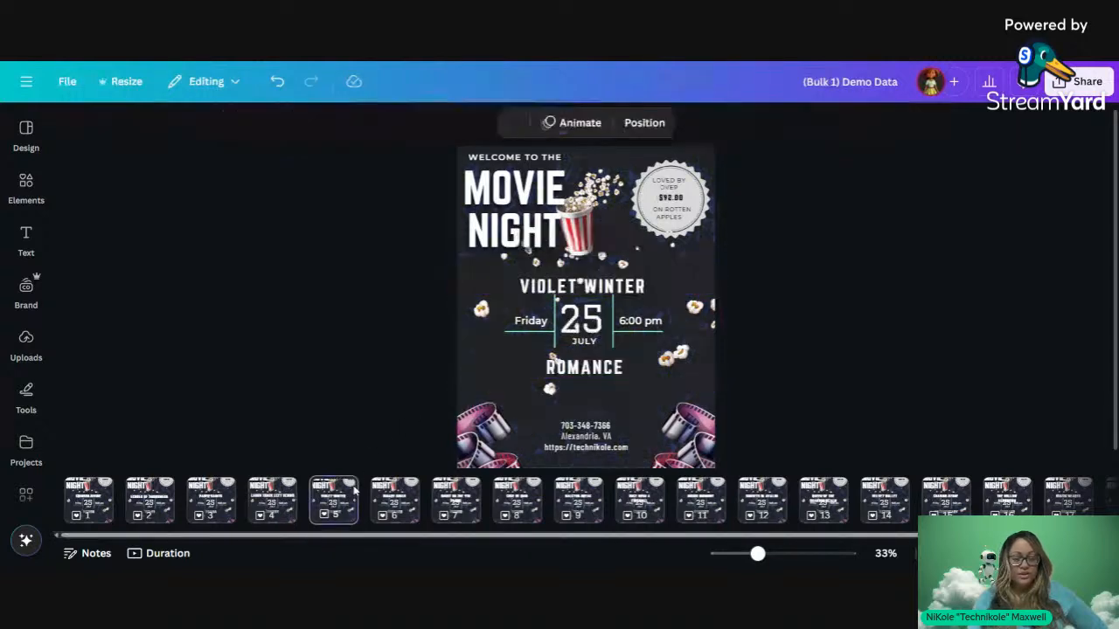
click(416, 511)
click(444, 511)
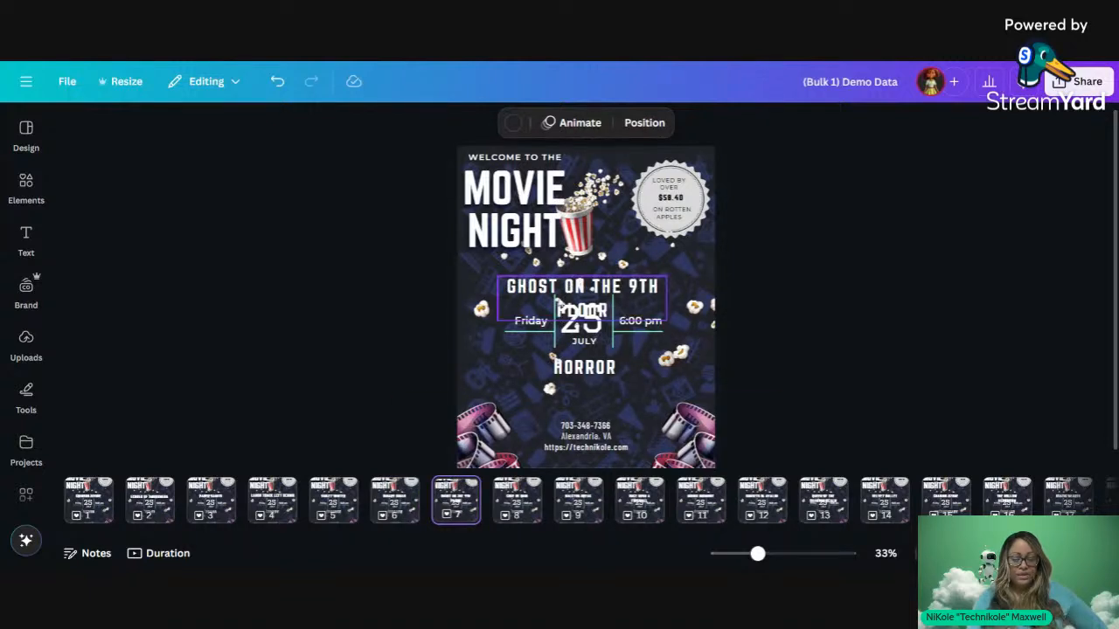
click(528, 296)
drag(494, 294, 481, 297)
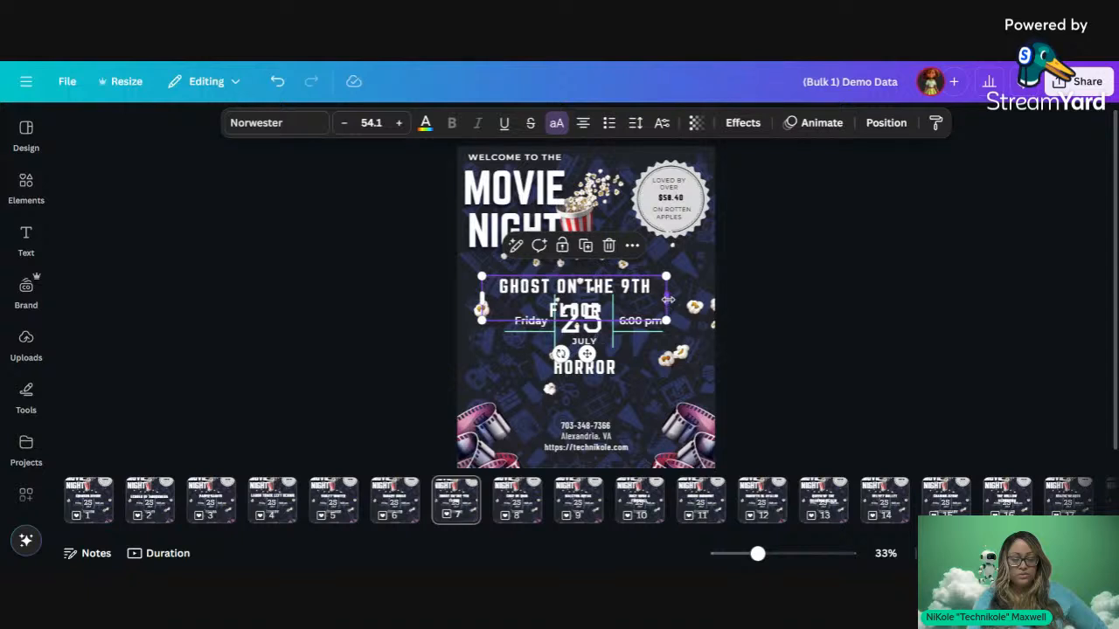
drag(667, 299, 734, 271)
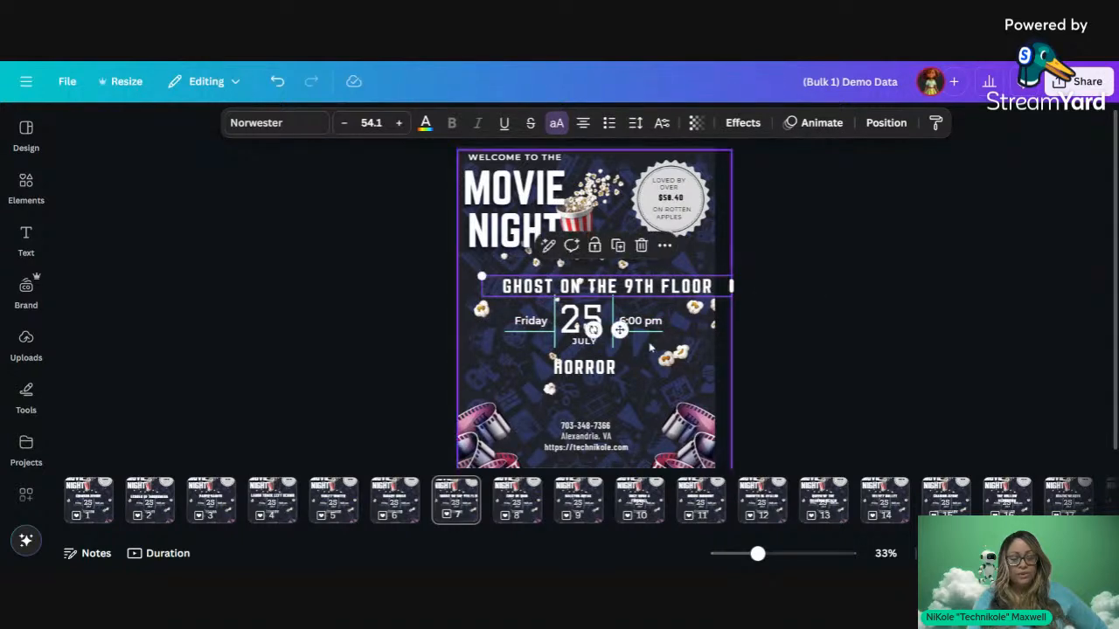
drag(619, 330, 592, 330)
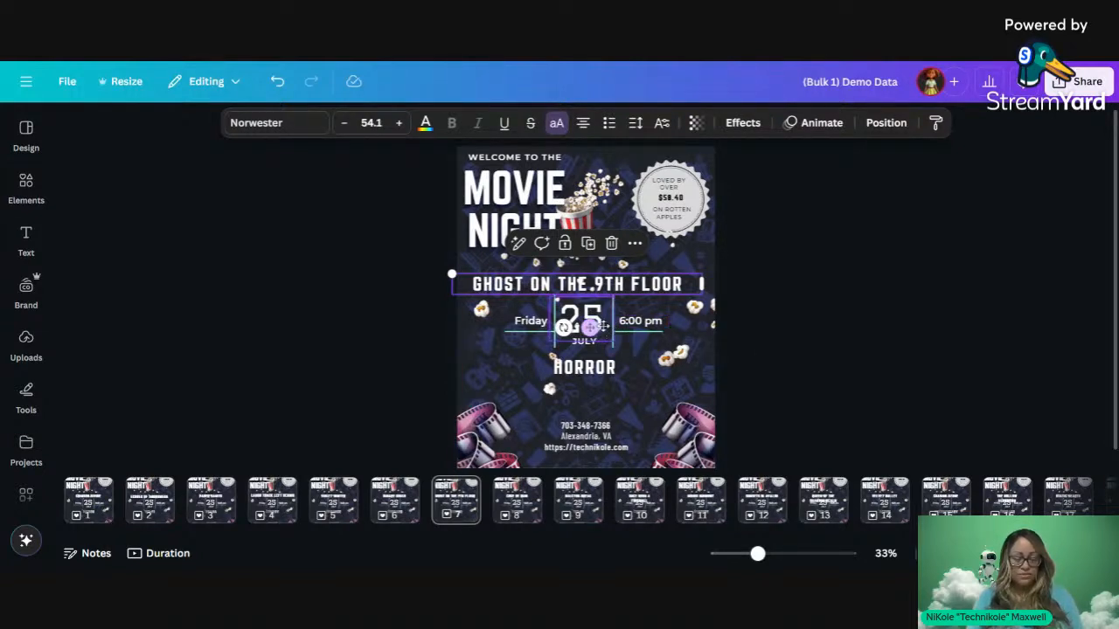
drag(593, 327, 599, 328)
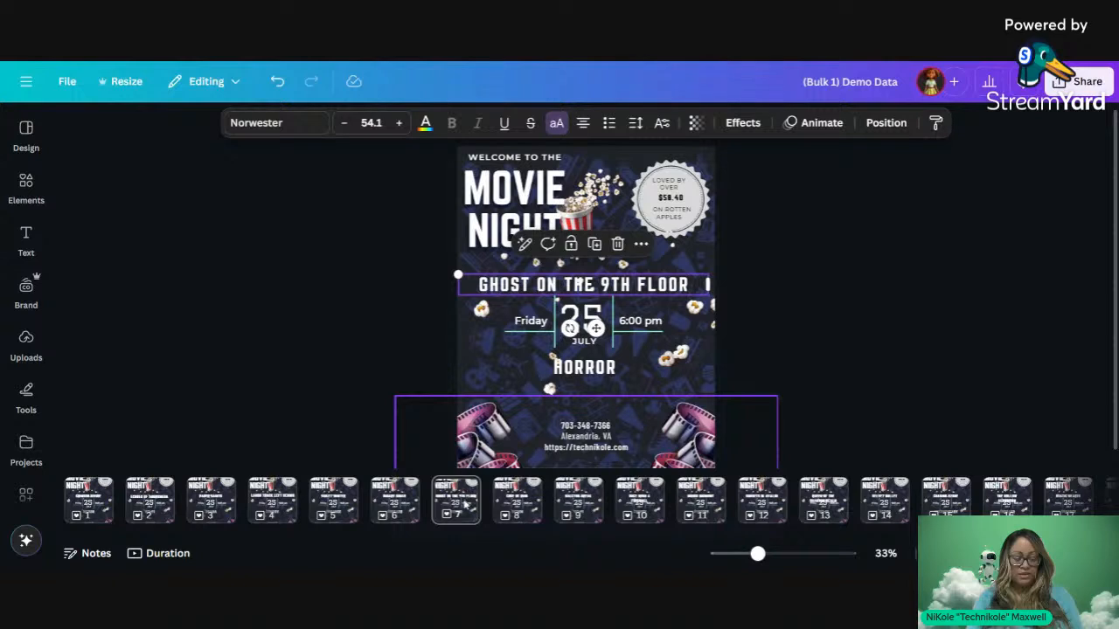
click(516, 502)
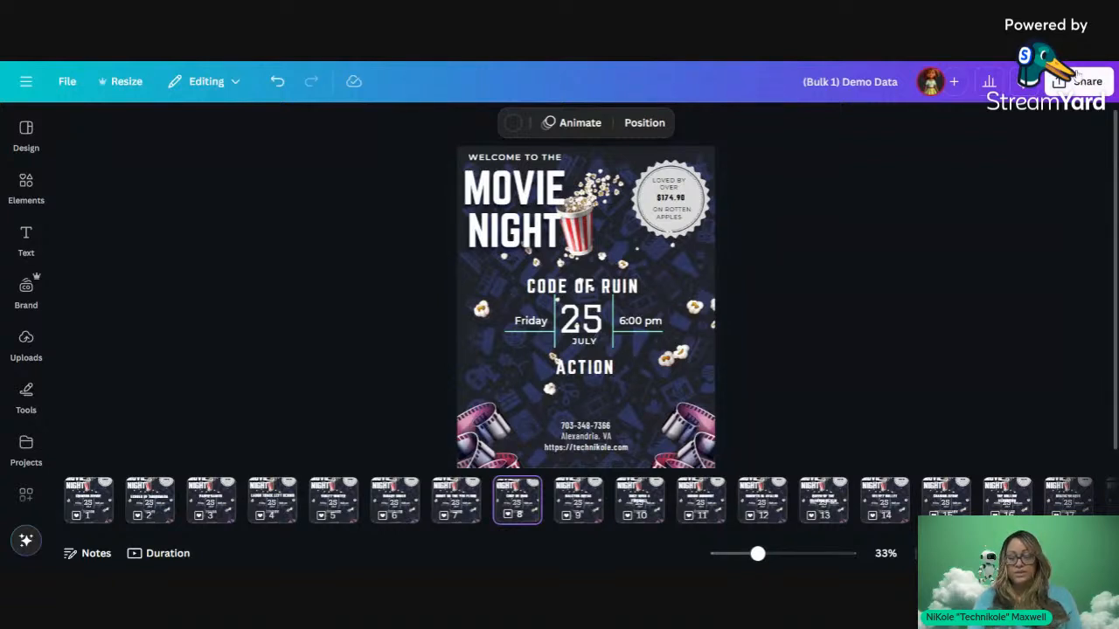
Step: Expand Share's publishing options to the full Social list, including Pinterest, LinkedIn and Tumblr
click(1079, 81)
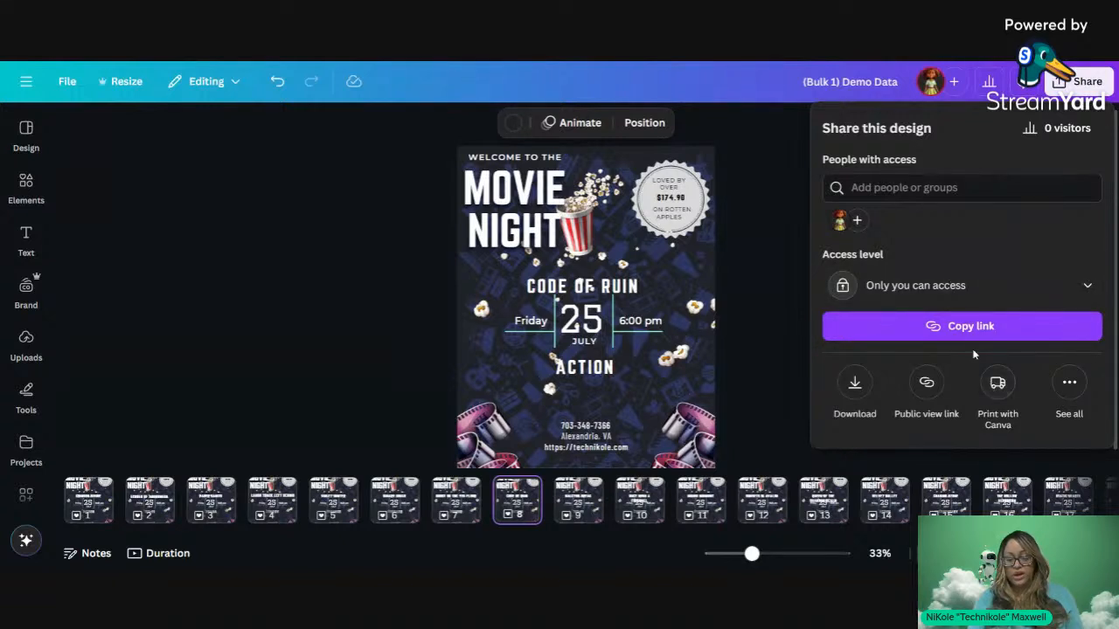
click(1061, 389)
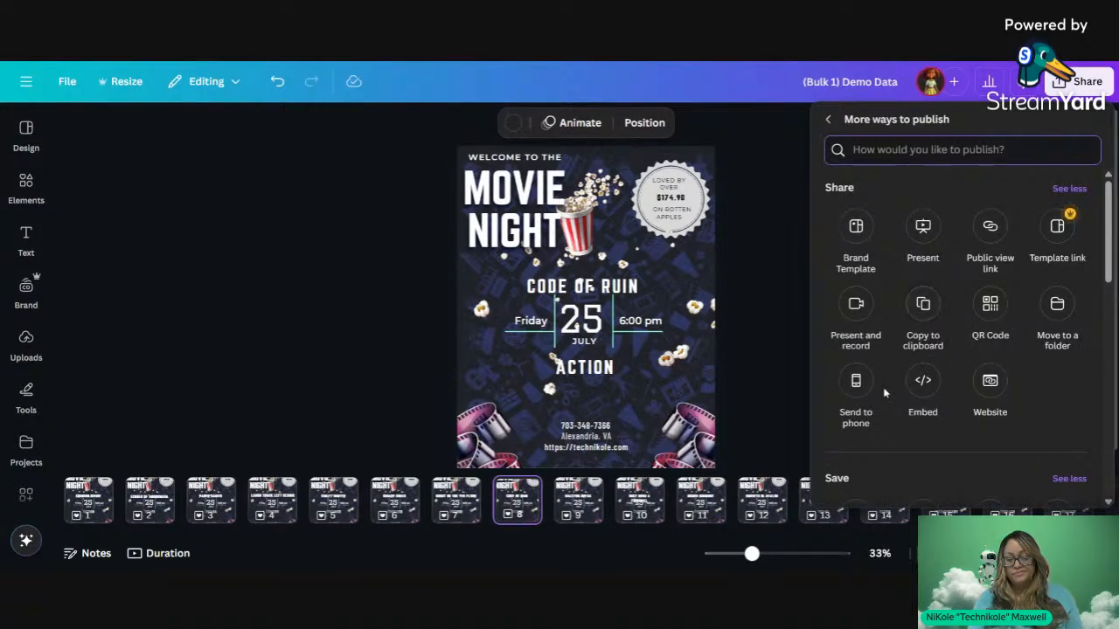
scroll(885, 393, down, 3)
scroll(885, 393, down, 3)
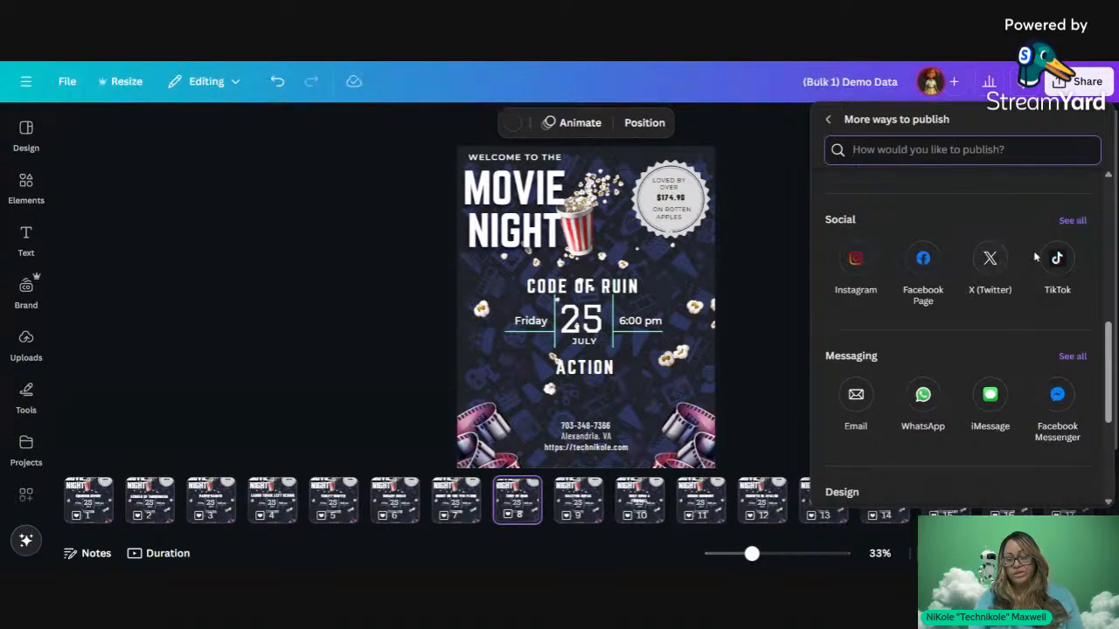
click(1071, 221)
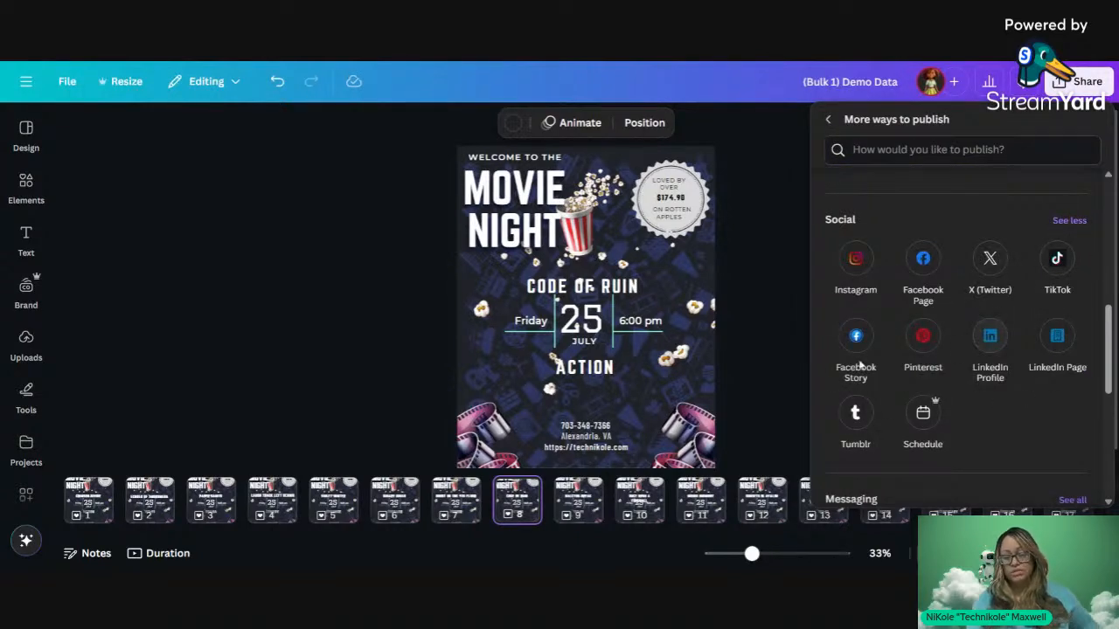
Step: Set a Saturday, April 19, 6:20 PM posting date, check channels, cancel, and return to Share
click(927, 415)
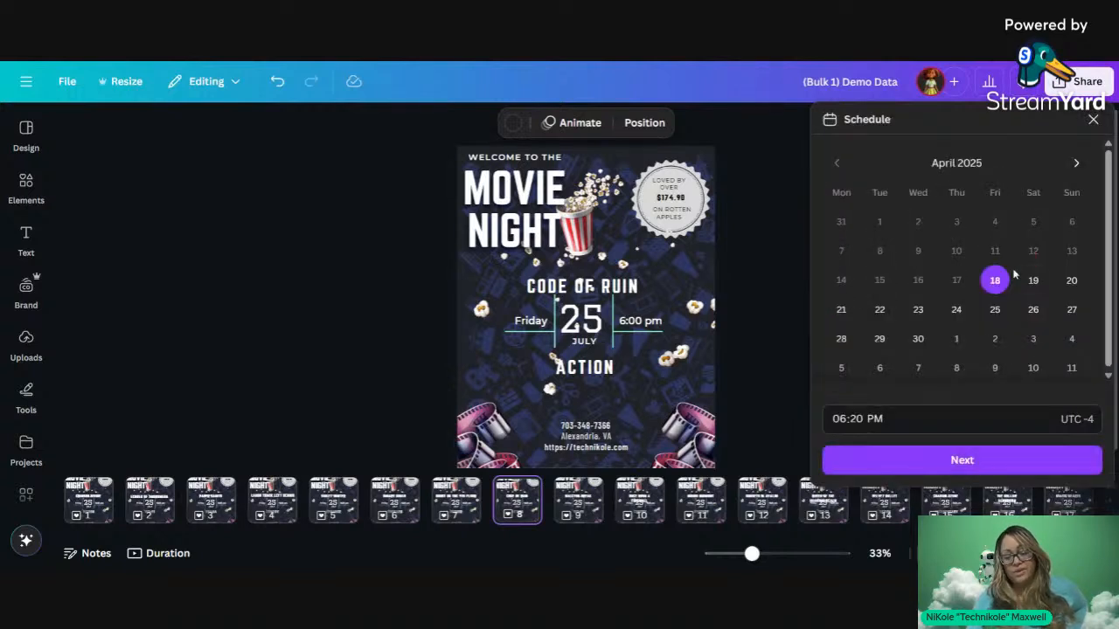
click(1033, 282)
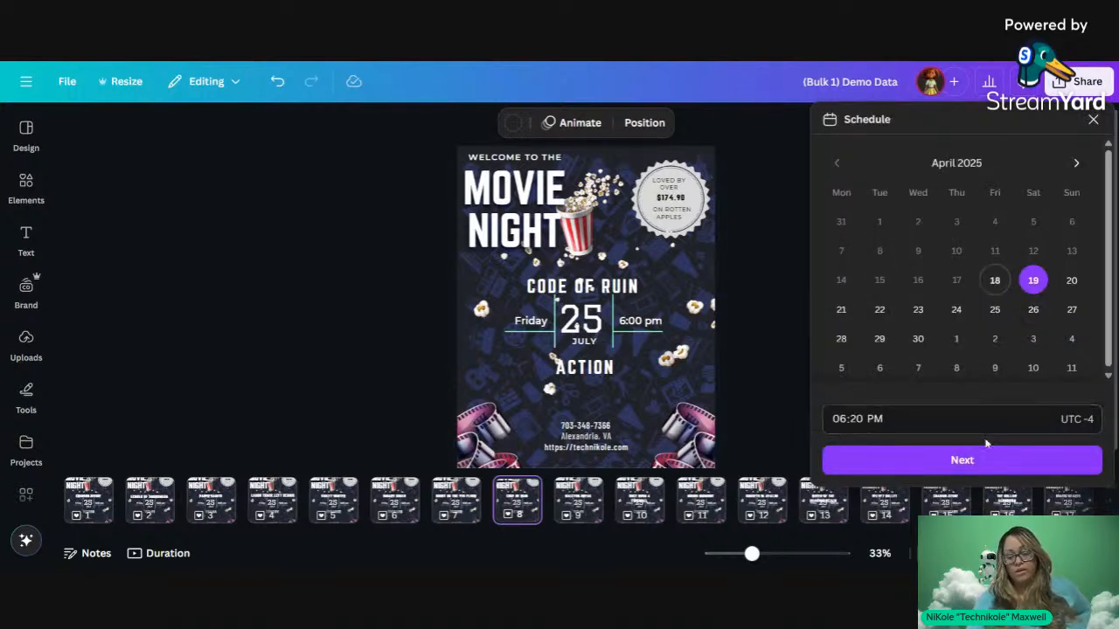
click(986, 443)
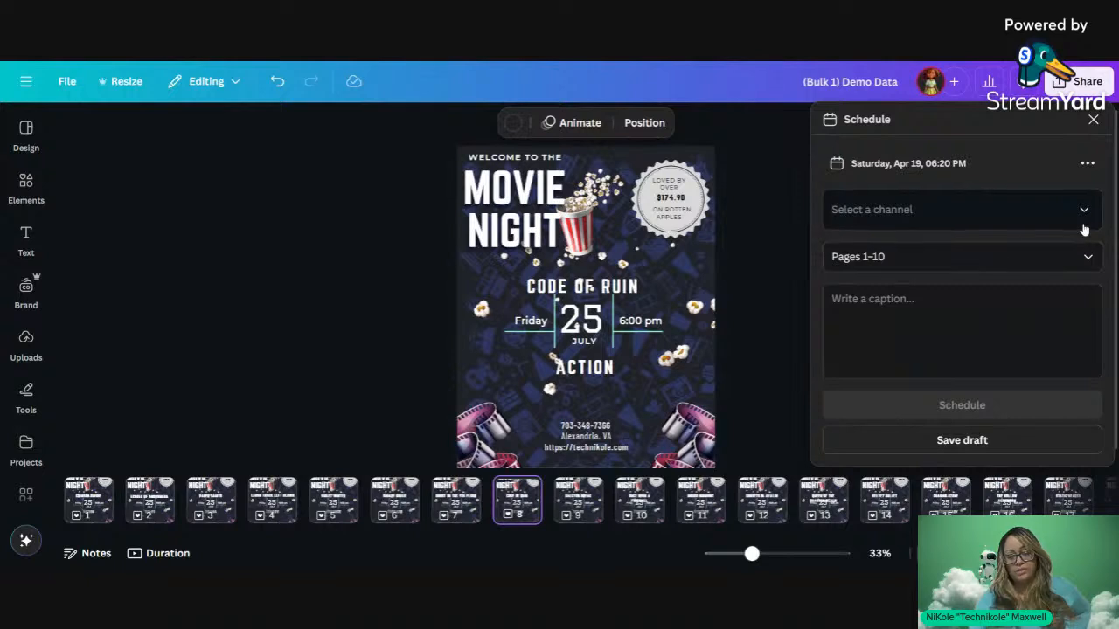
click(1080, 223)
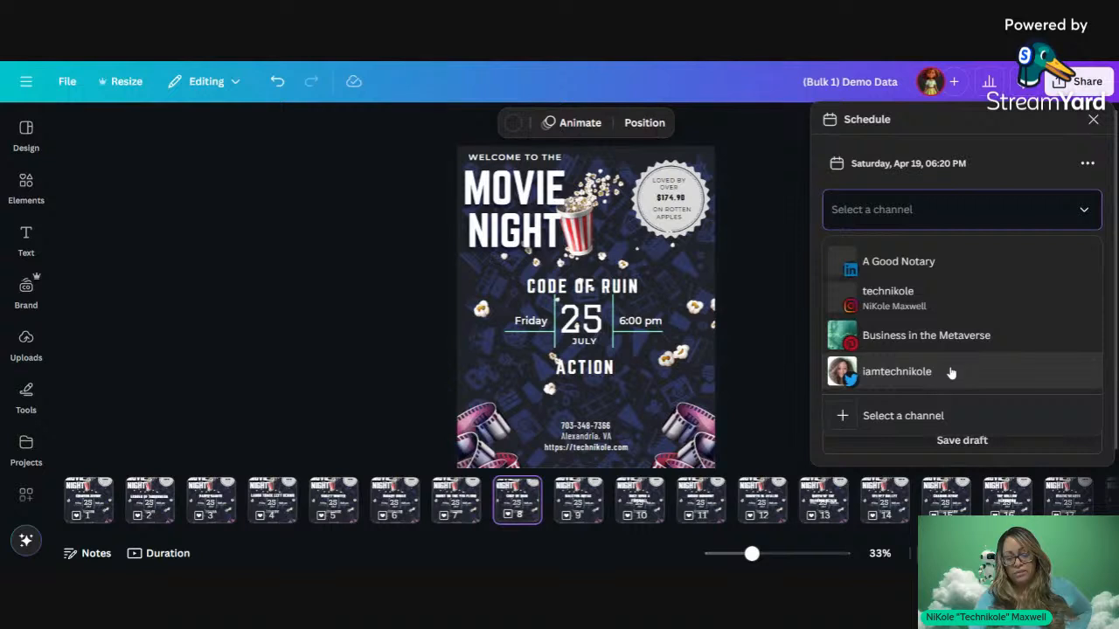
click(932, 416)
click(931, 305)
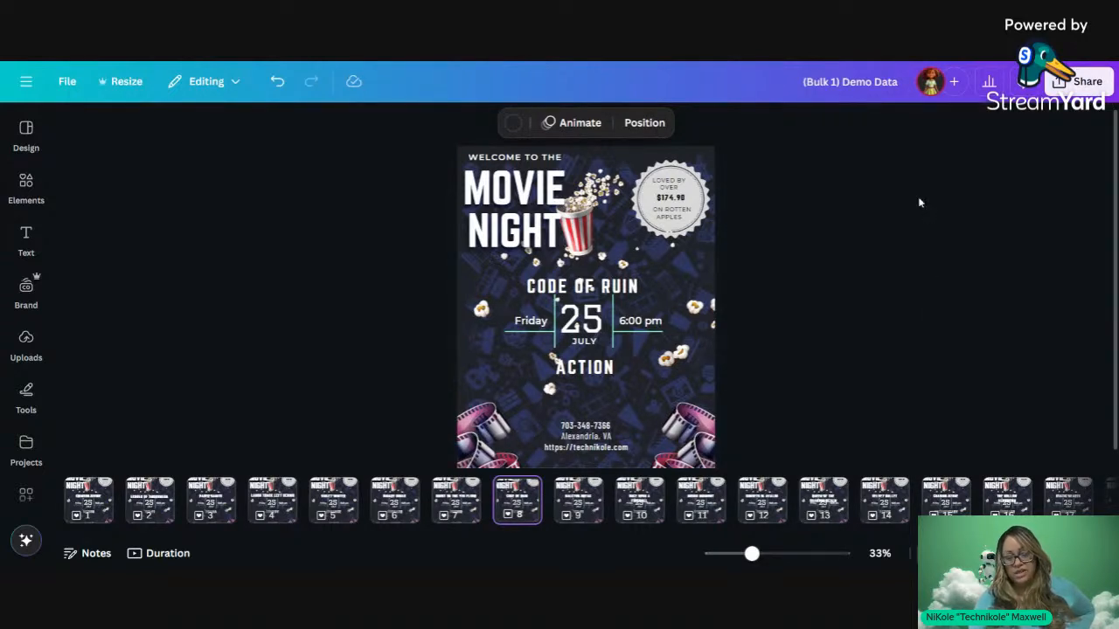
click(1081, 81)
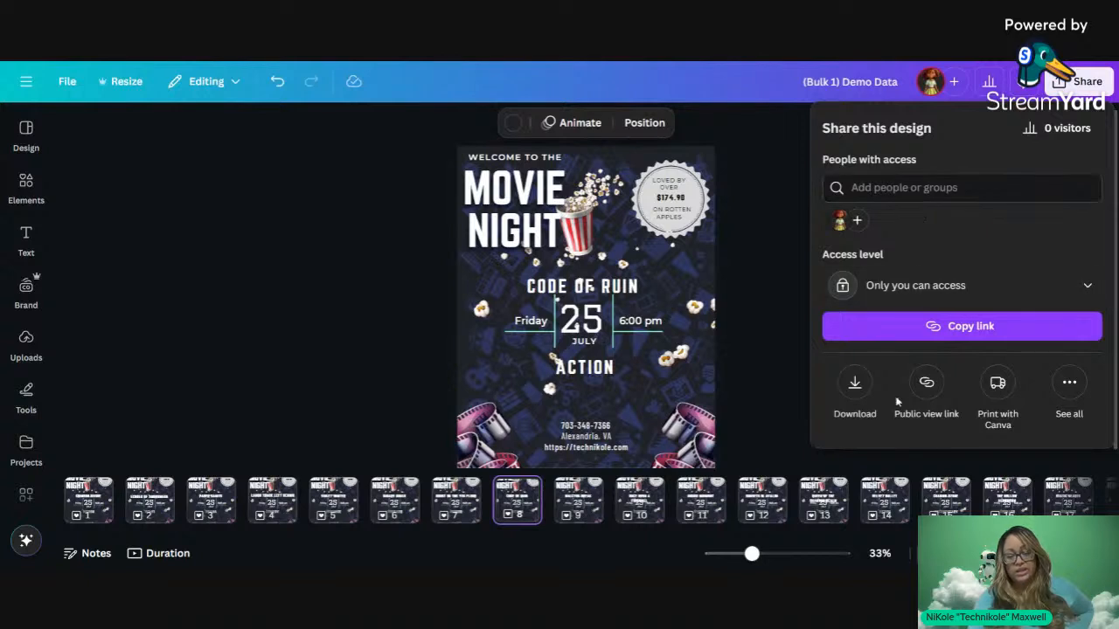